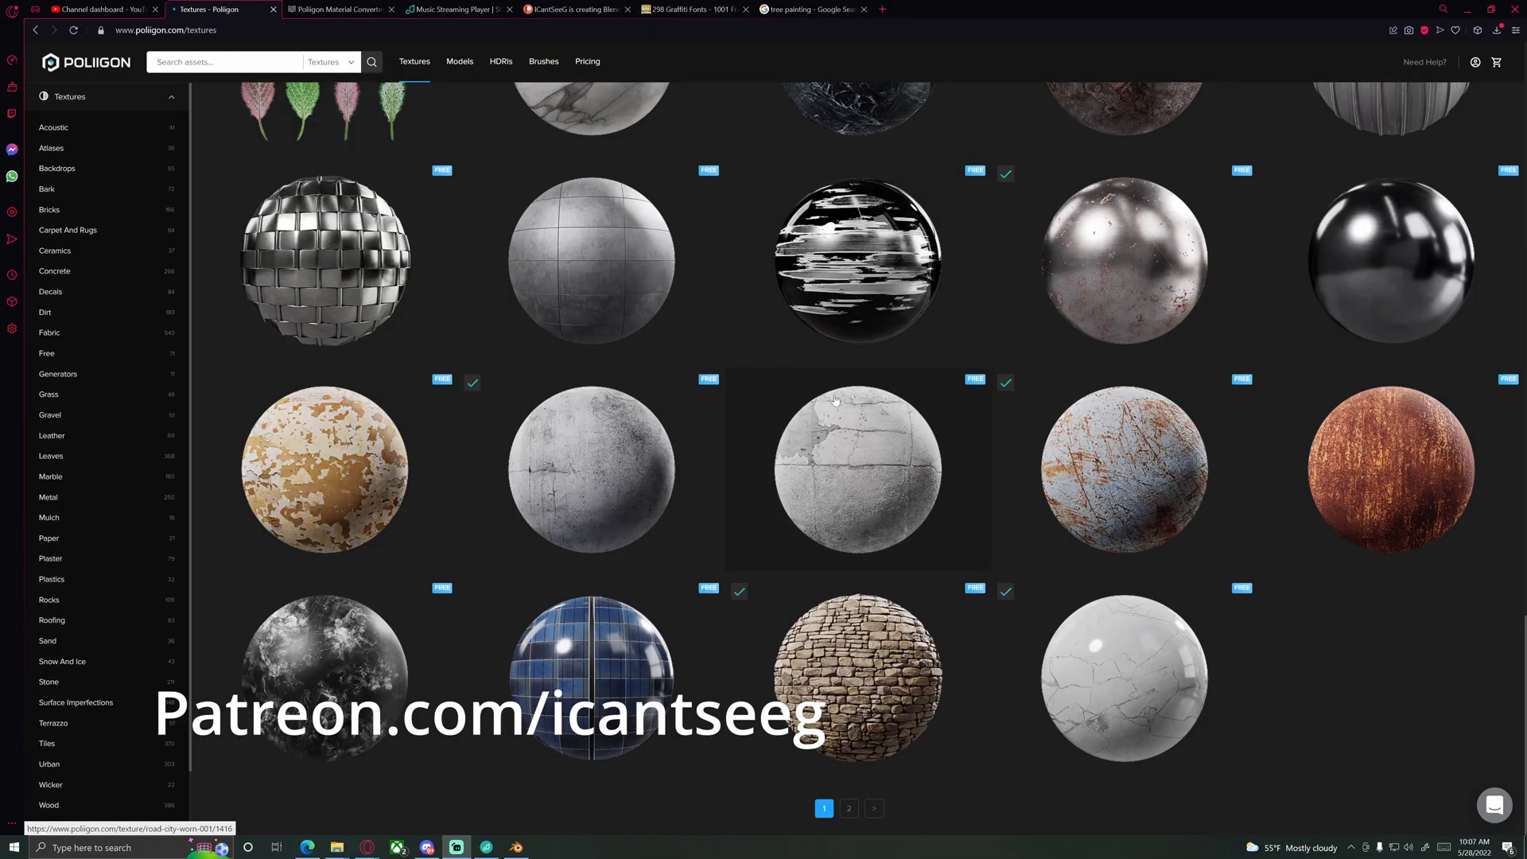
# View the details of the Stone Marble Calacatta 004 texture and the download page of the Poliigon Material Converter add-on.
pyautogui.click(1115, 643)
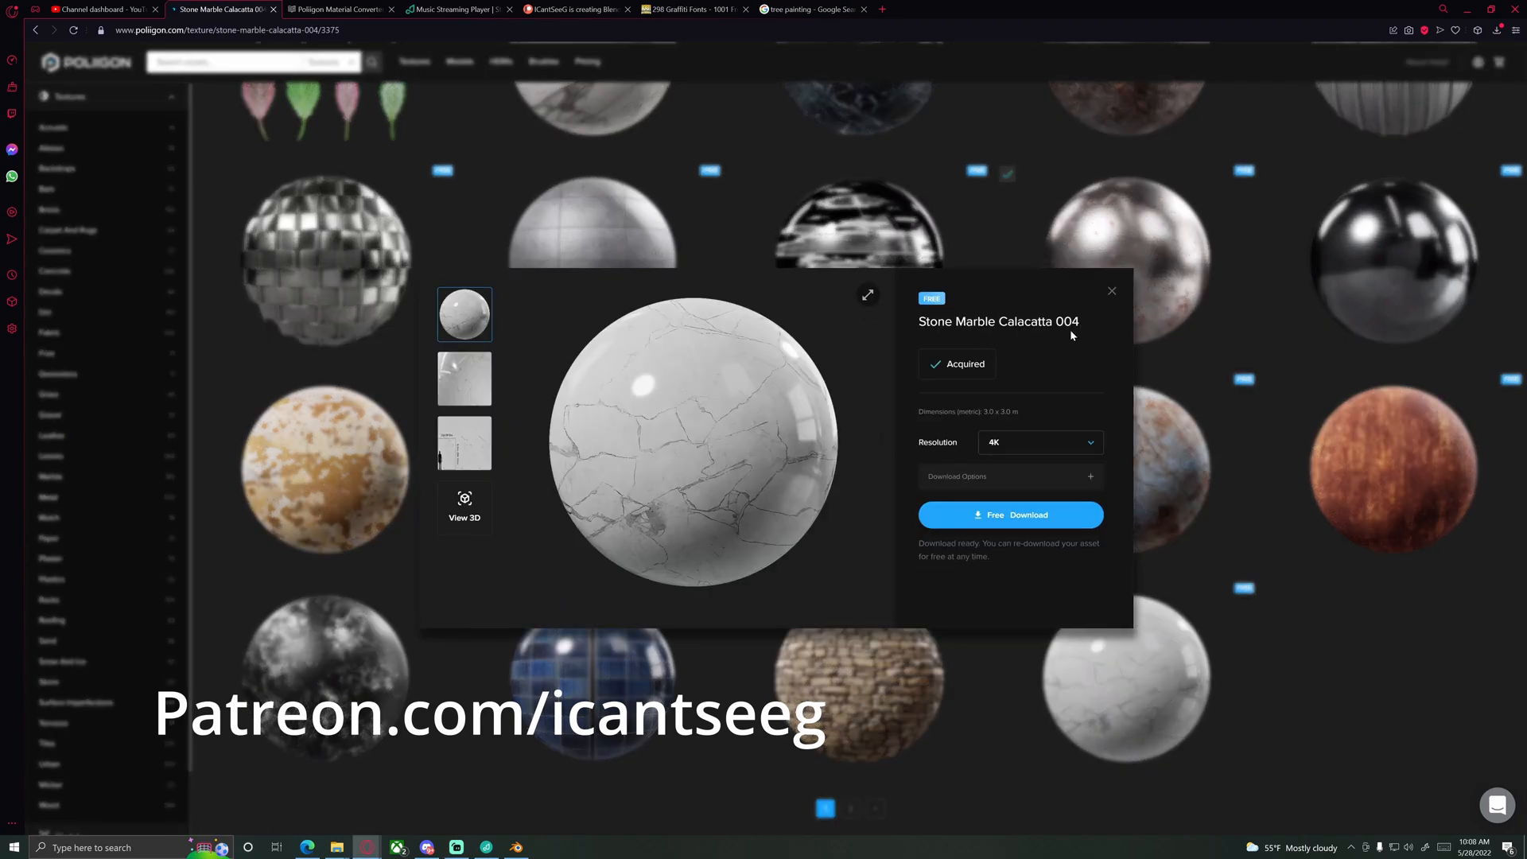
pyautogui.click(1111, 292)
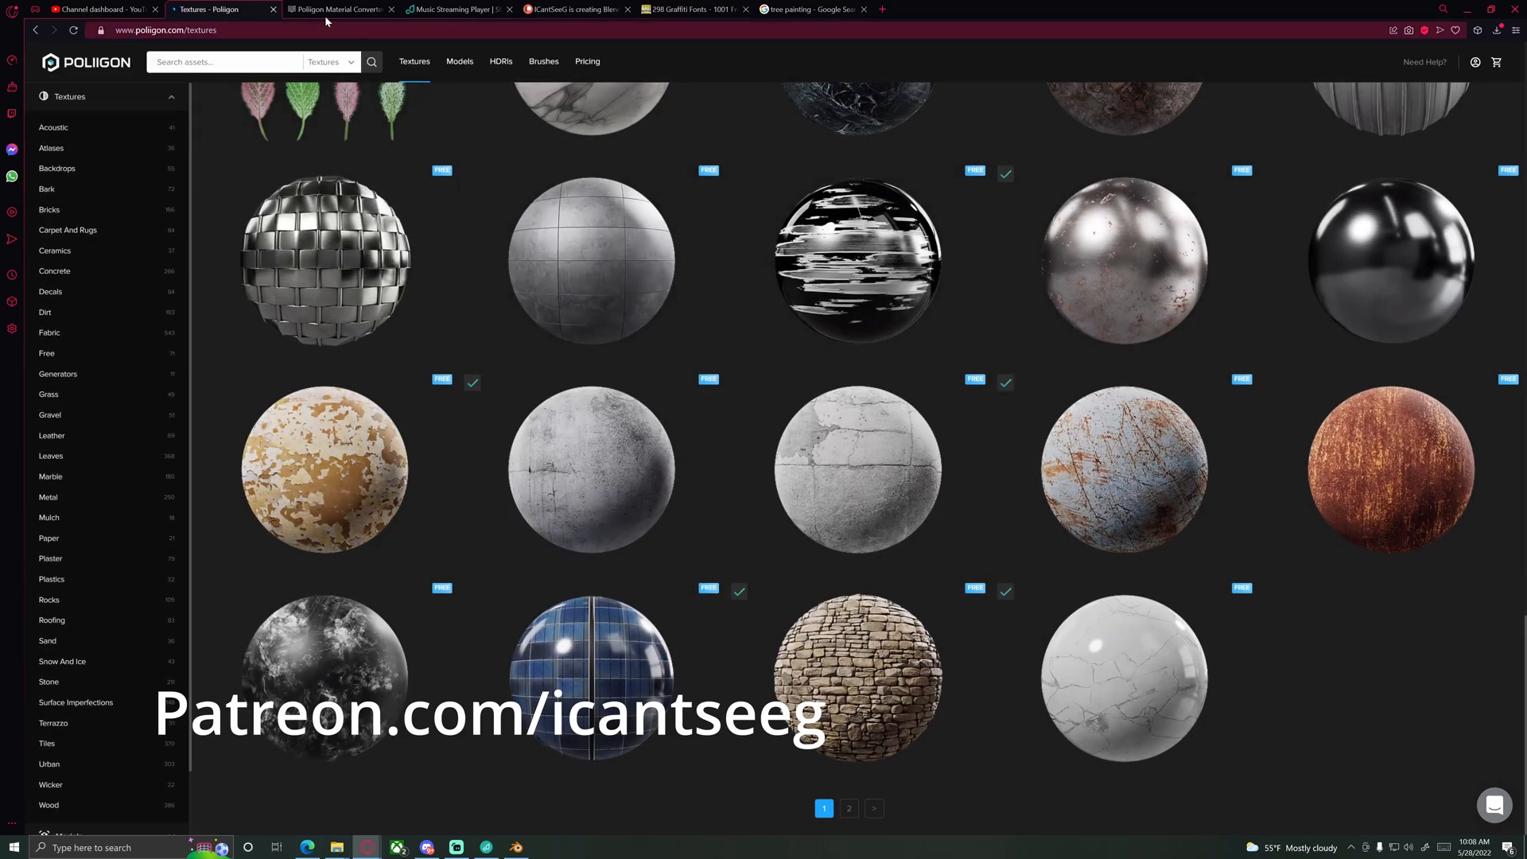
pyautogui.hotkey('ctrl', 'Tab')
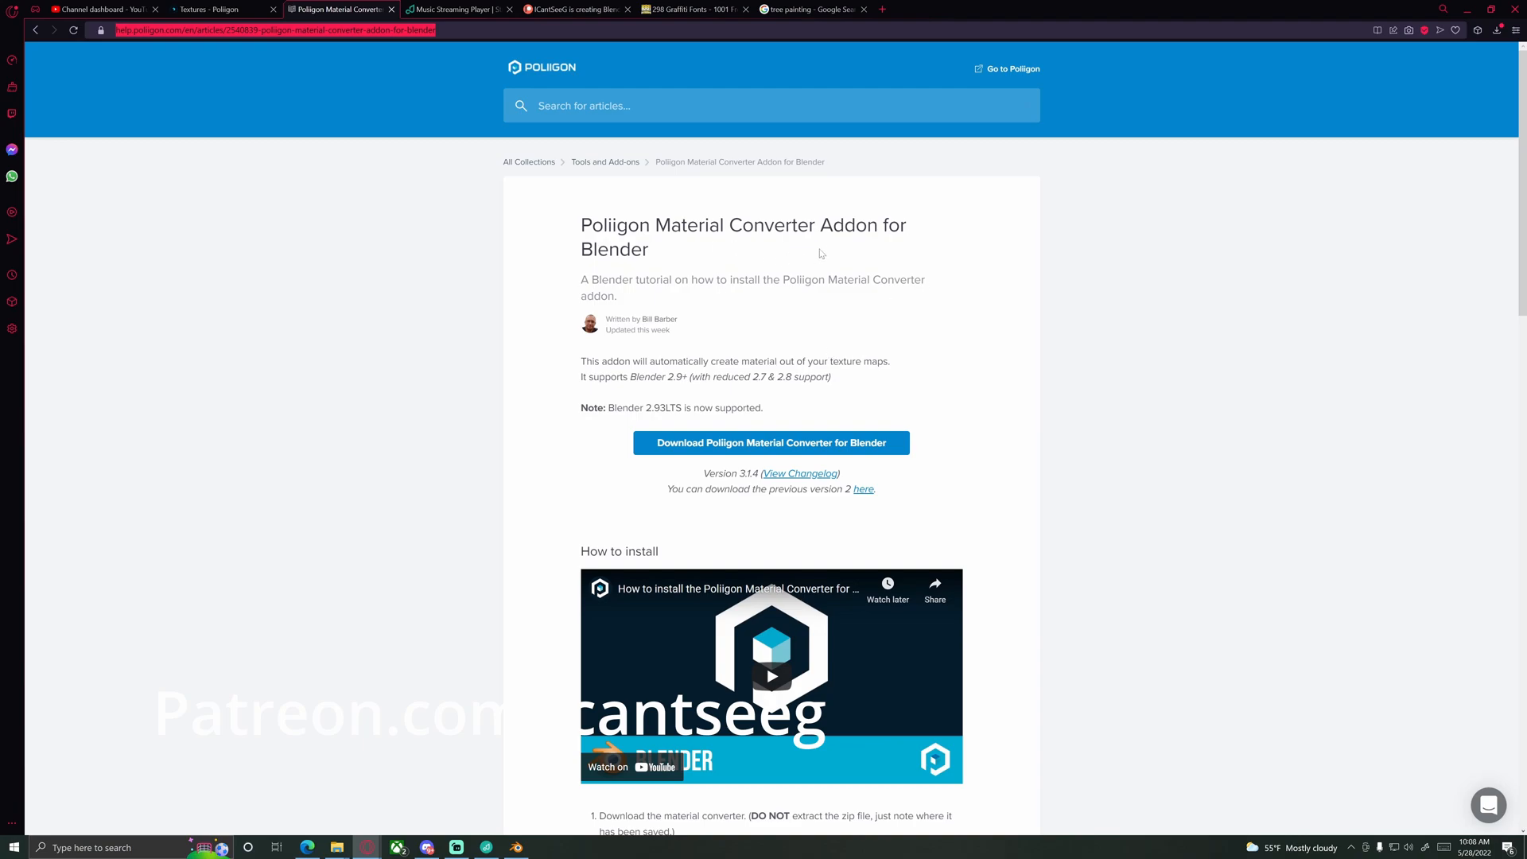
# Switch to Blender and view the add-on preferences and the add-on install dialog without installing anything.
pyautogui.click(1468, 13)
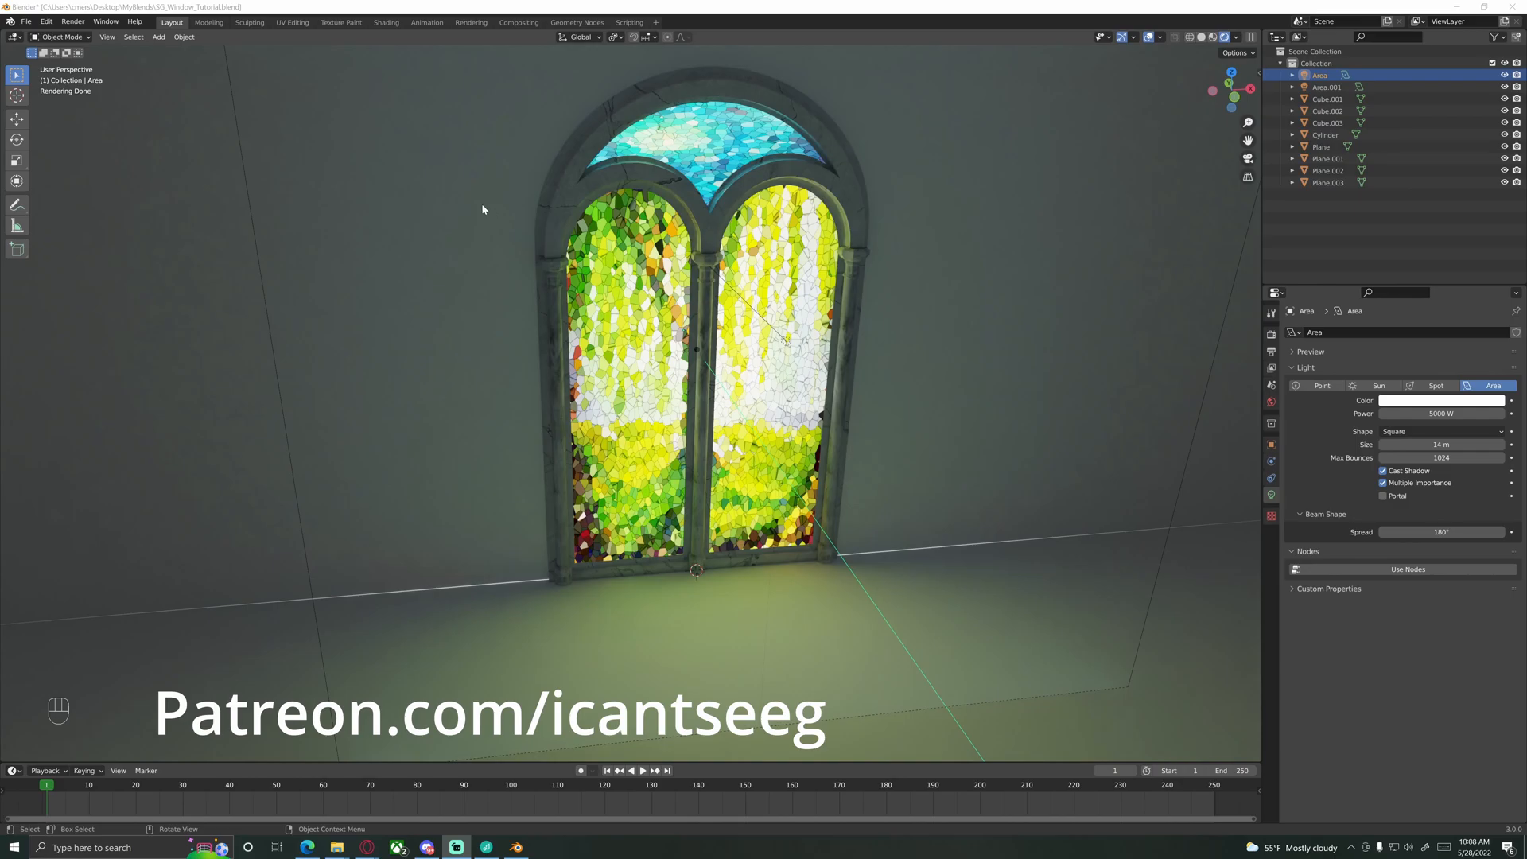
pyautogui.click(49, 24)
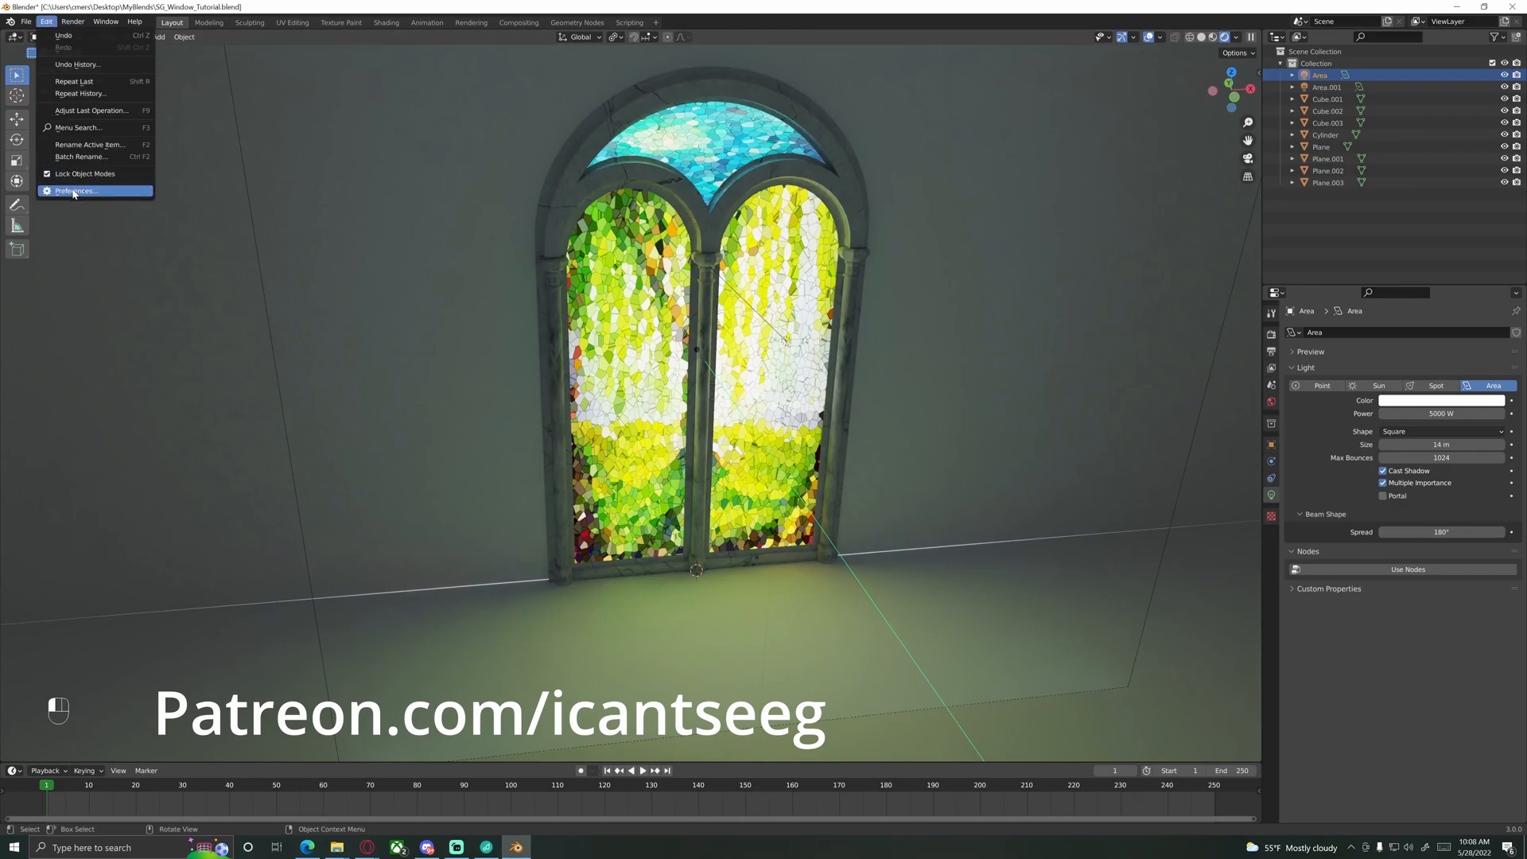
pyautogui.click(72, 191)
pyautogui.click(47, 147)
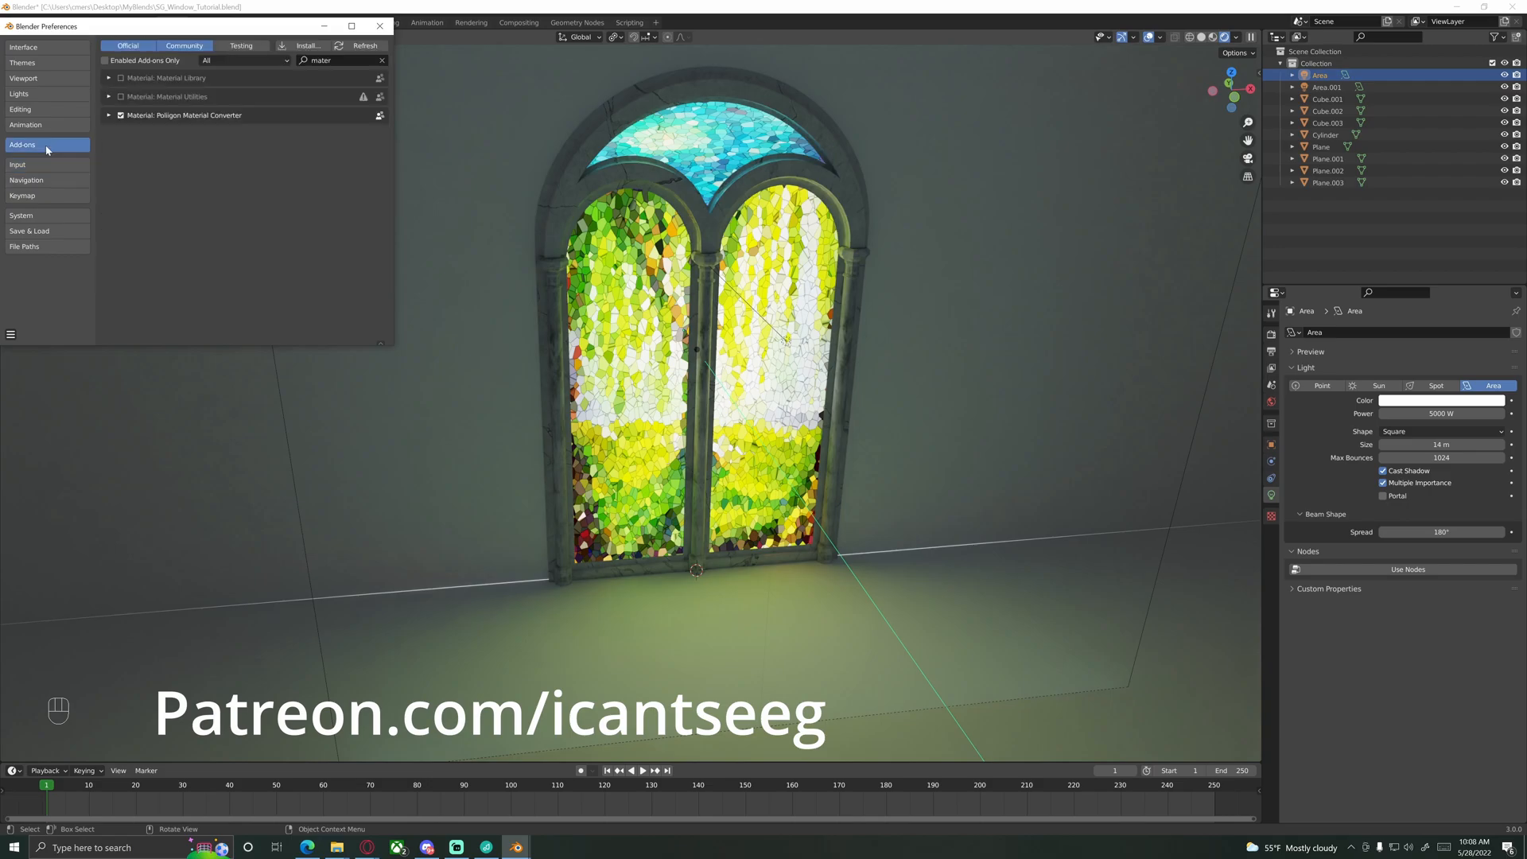
pyautogui.click(307, 45)
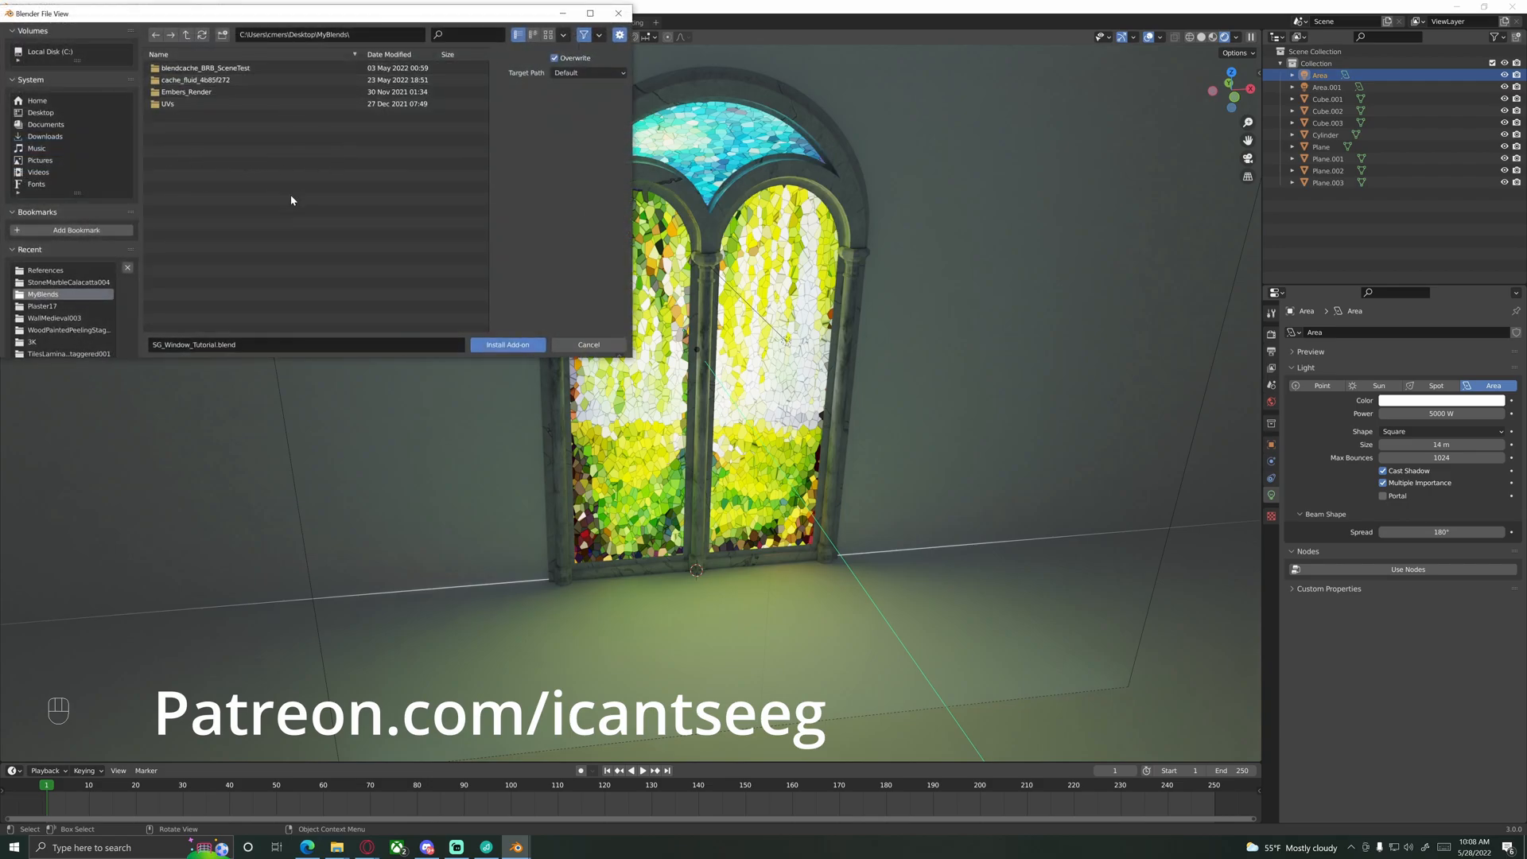
pyautogui.click(588, 344)
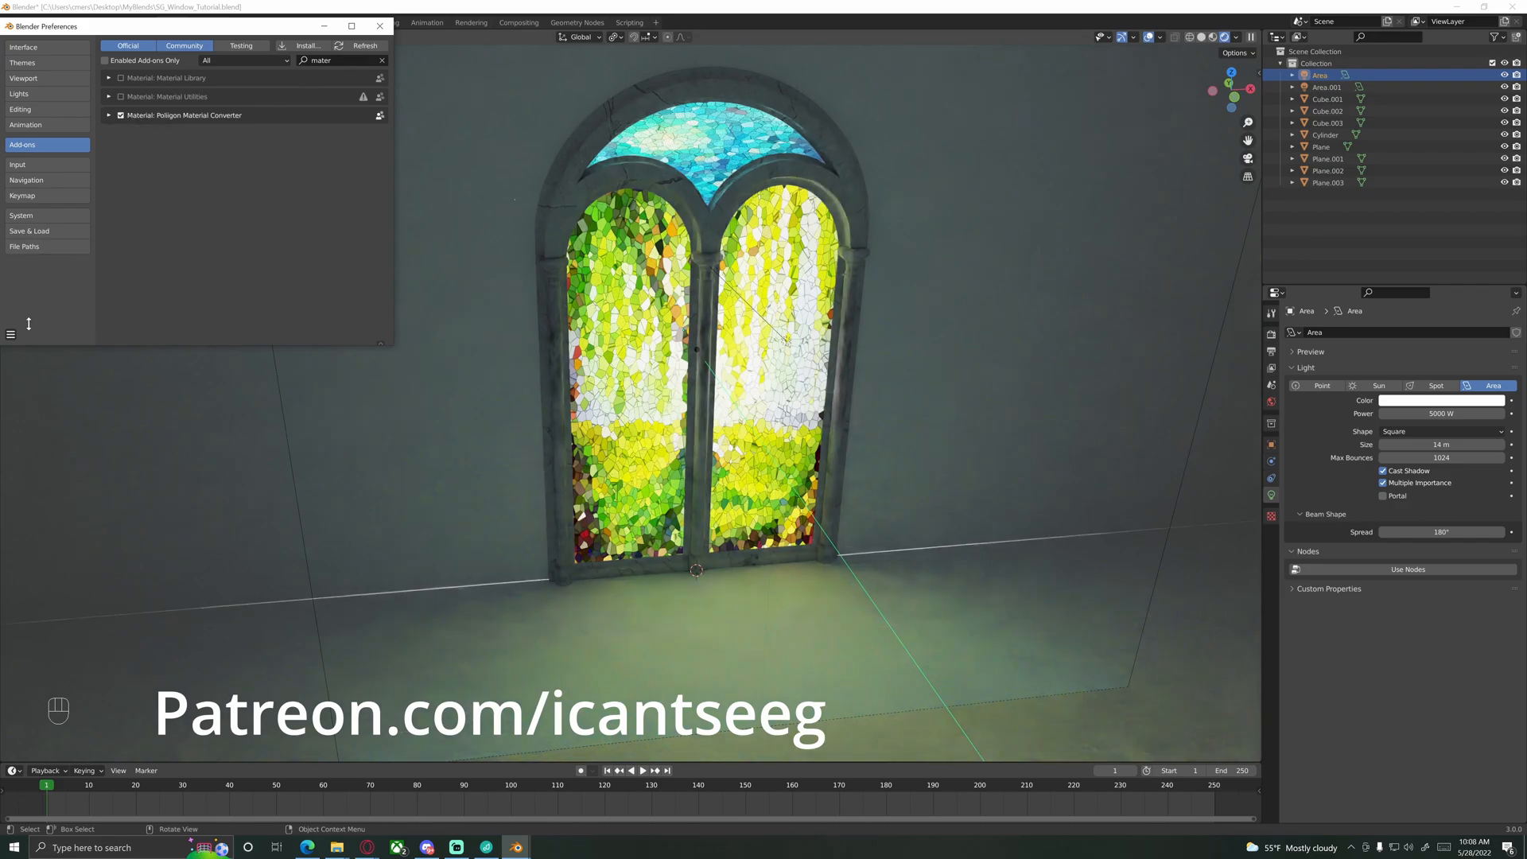
# Save the Blender preferences and close the Preferences window.
pyautogui.click(11, 335)
pyautogui.click(51, 303)
pyautogui.click(379, 25)
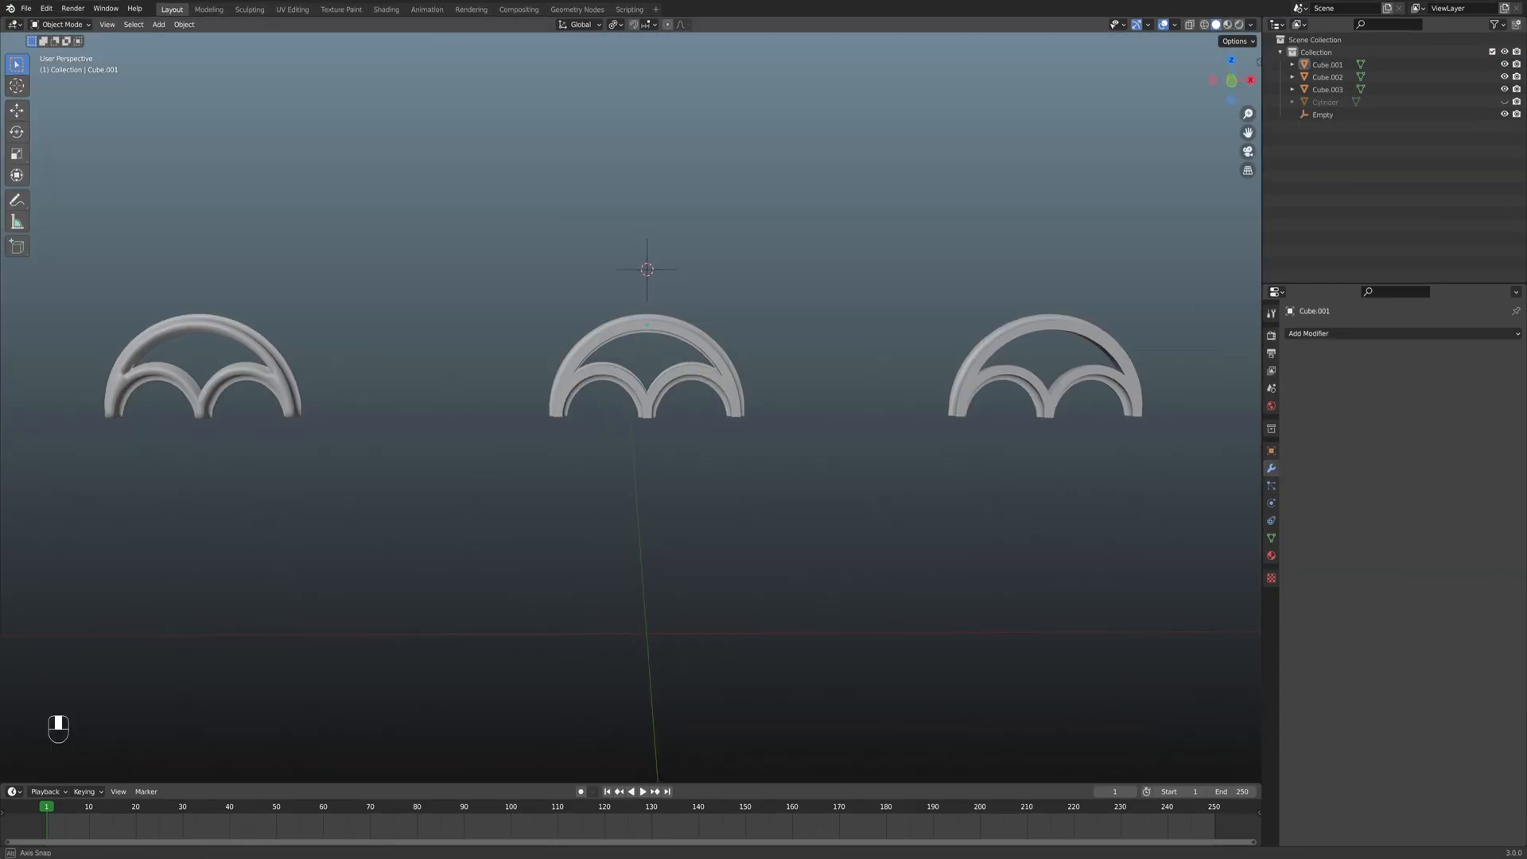
# Hide the two outer arch frames so that only the middle one stays in view.
pyautogui.keyDown('shift'); pyautogui.moveTo(684, 318); pyautogui.dragTo(735, 330, button='middle'); pyautogui.keyUp('shift')
pyautogui.click(968, 352)
pyautogui.hotkey('ctrl', 'z')
pyautogui.click(968, 348)
pyautogui.keyDown('shift'); pyautogui.click(253, 342); pyautogui.keyUp('shift')
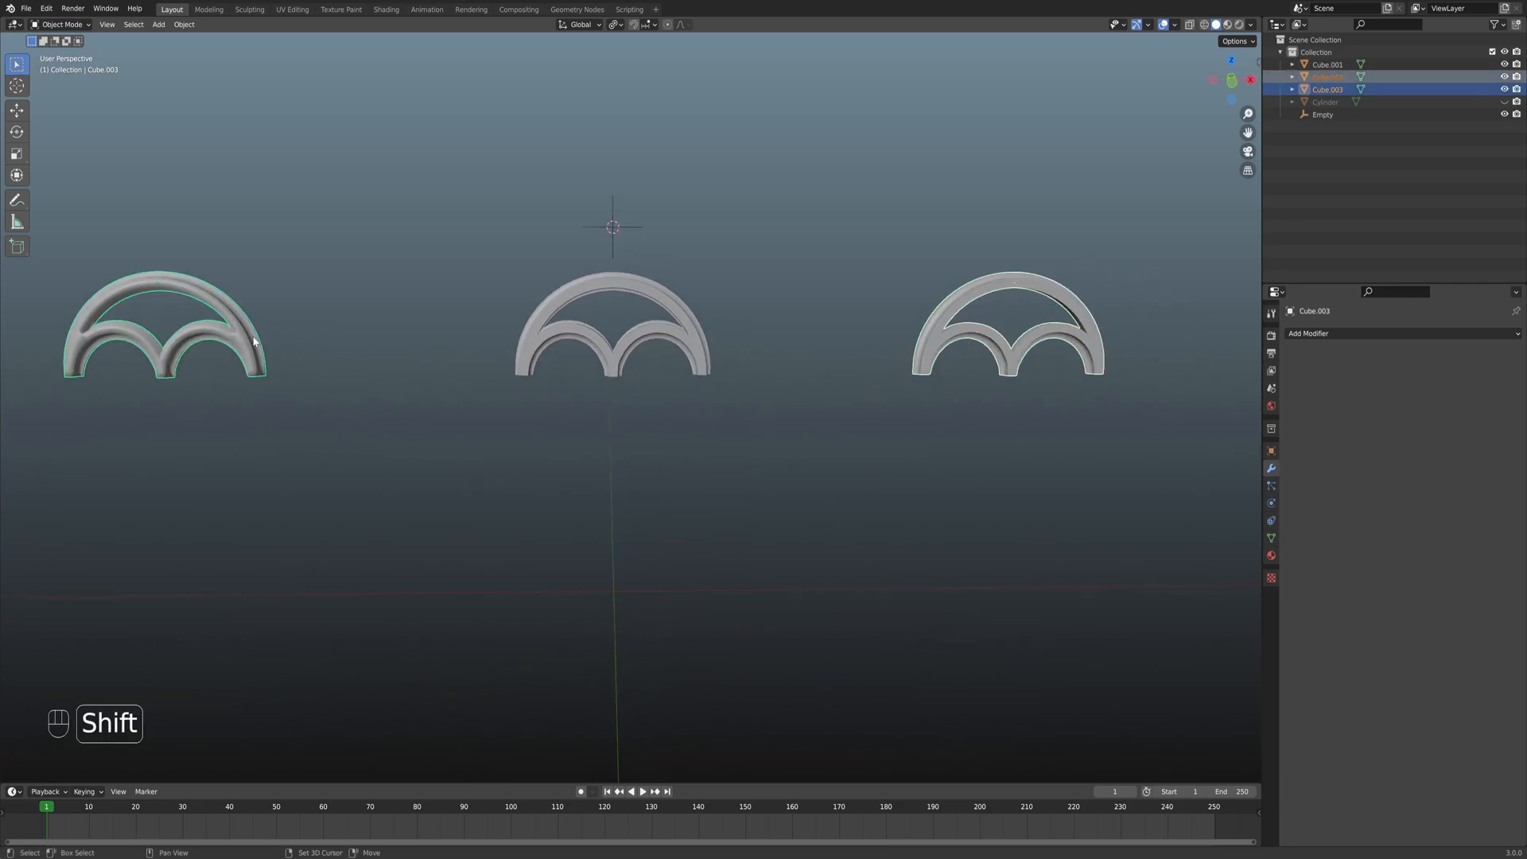
pyautogui.press('h')
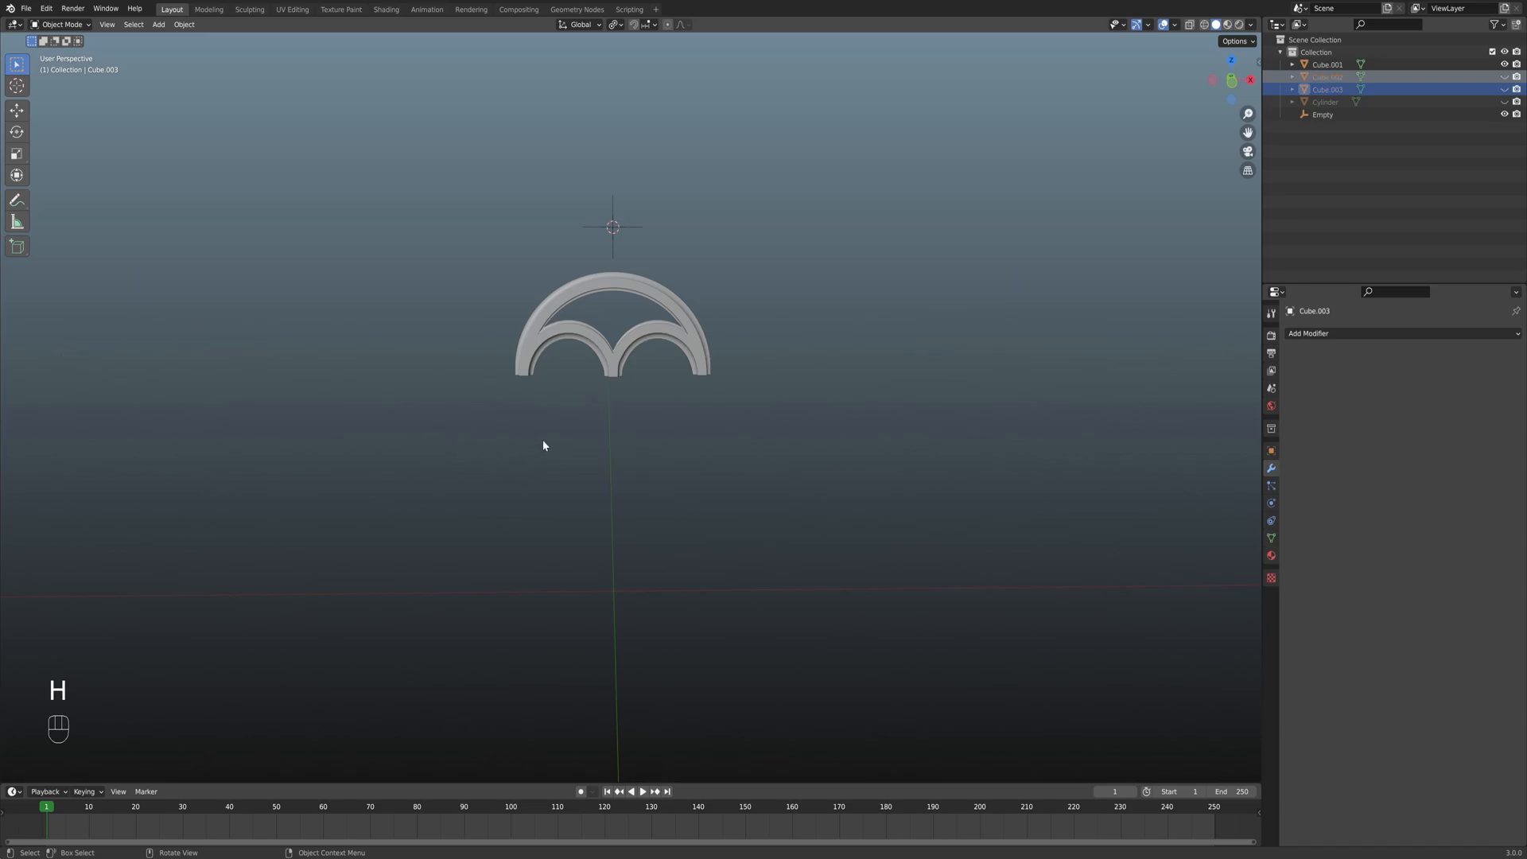
# Open the middle arch frame in Edit Mode with face selection.
pyautogui.scroll(4, 538, 442)
pyautogui.click(612, 333)
pyautogui.moveTo(612, 334); pyautogui.dragTo(589, 368, button='middle')
pyautogui.scroll(2, 623, 389)
pyautogui.press('Tab')
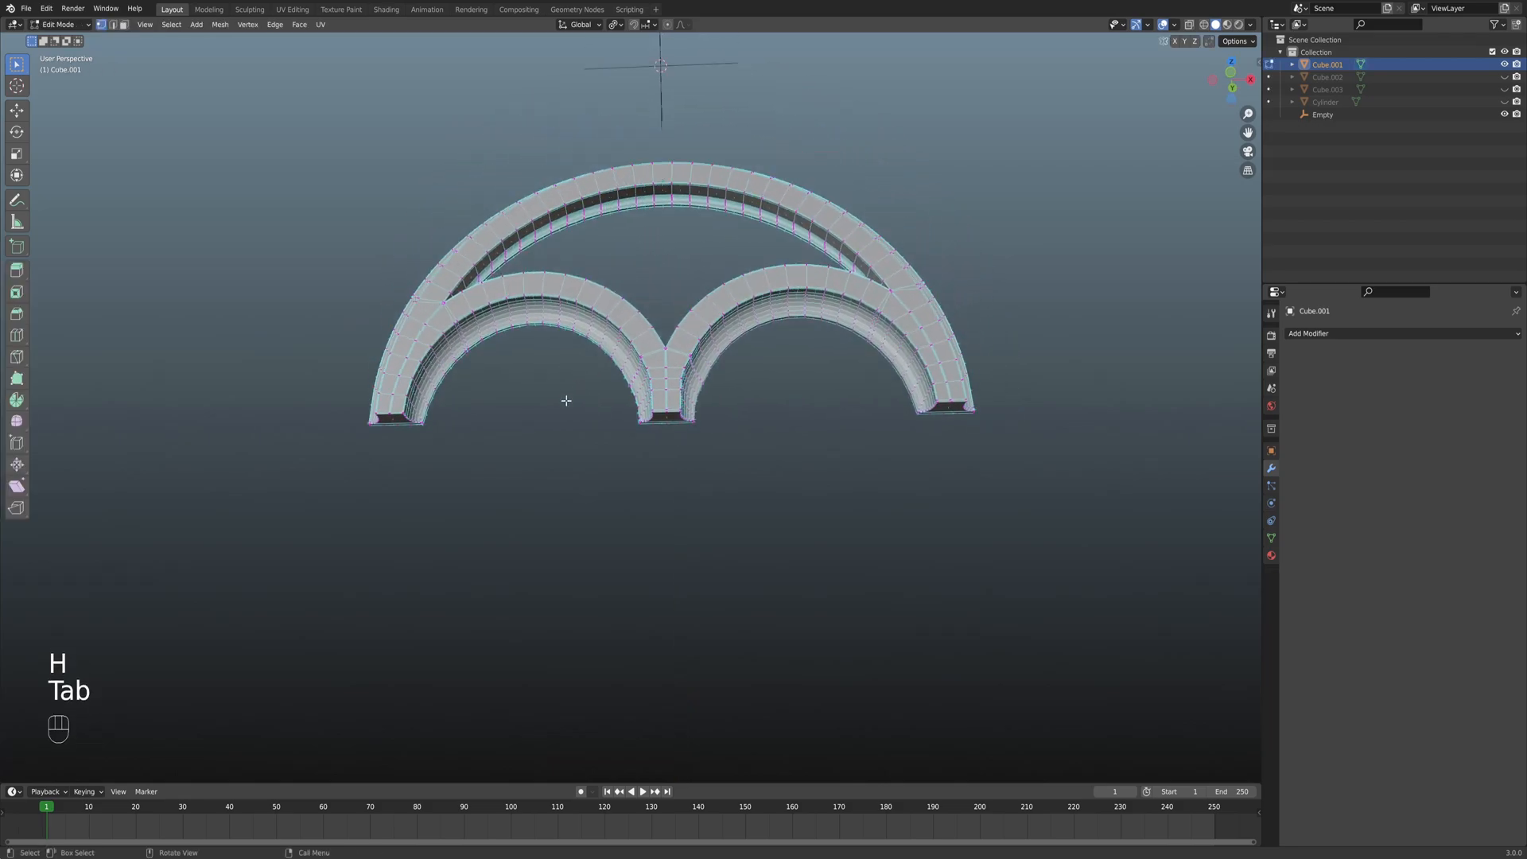
pyautogui.scroll(3, 562, 399)
pyautogui.moveTo(569, 403); pyautogui.dragTo(663, 367, button='middle')
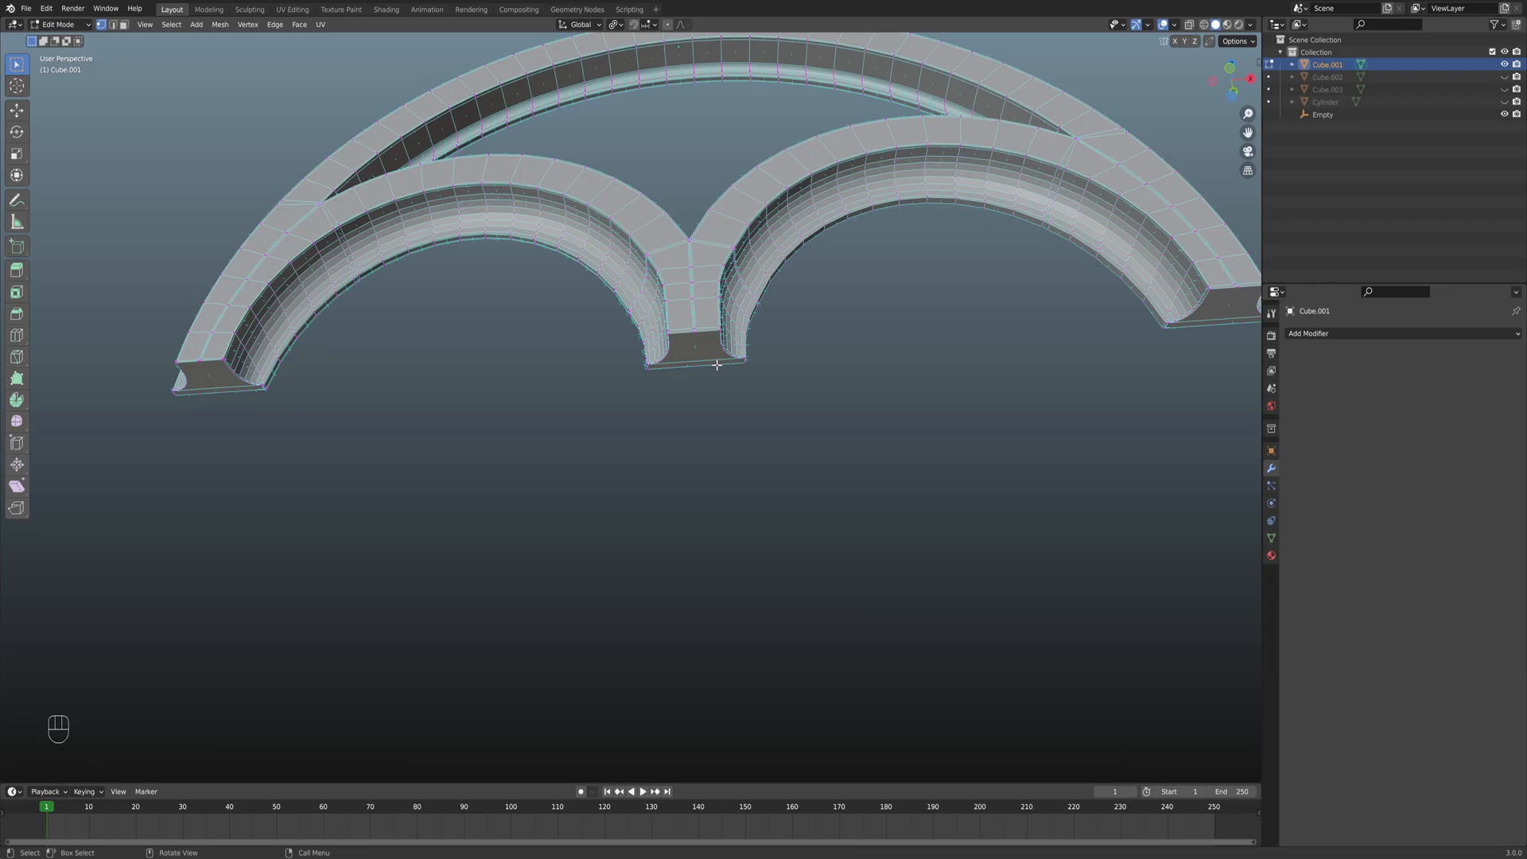
pyautogui.scroll(2, 717, 365)
pyautogui.press('3')
# Examine the bottom end and lower inner corner of the arch's left leg, including in front view.
pyautogui.keyDown('shift'); pyautogui.moveTo(716, 365); pyautogui.dragTo(571, 350, button='middle'); pyautogui.keyUp('shift')
pyautogui.scroll(2, 509, 358)
pyautogui.keyDown('shift'); pyautogui.moveTo(422, 372); pyautogui.dragTo(599, 373, button='middle'); pyautogui.keyUp('shift')
pyautogui.scroll(1, 597, 395)
pyautogui.scroll(1, 596, 395)
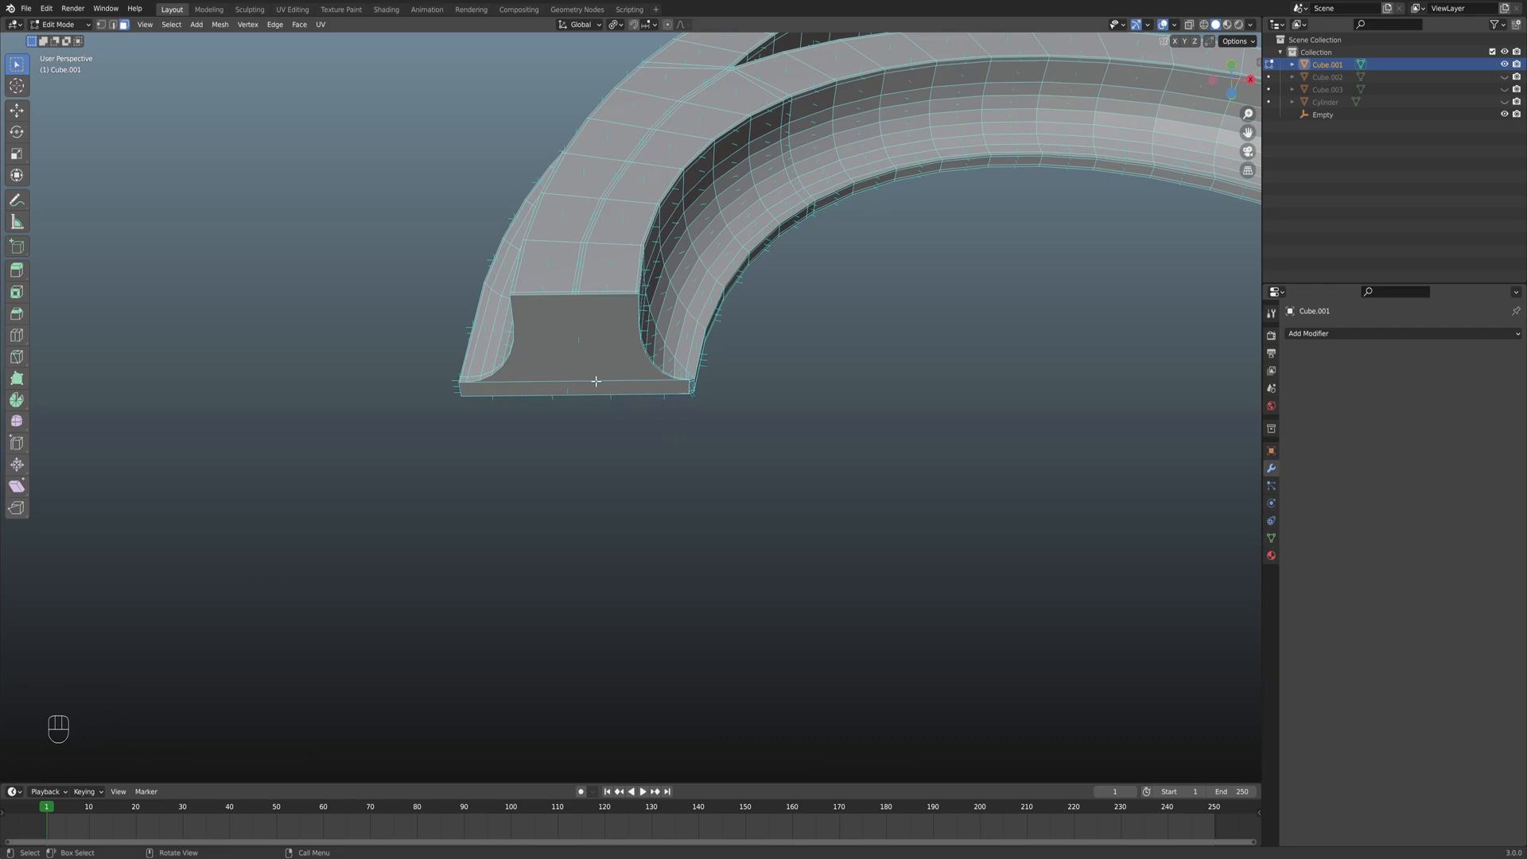
pyautogui.moveTo(599, 362); pyautogui.dragTo(589, 398, button='middle')
pyautogui.scroll(4, 575, 414)
pyautogui.scroll(5, 575, 414)
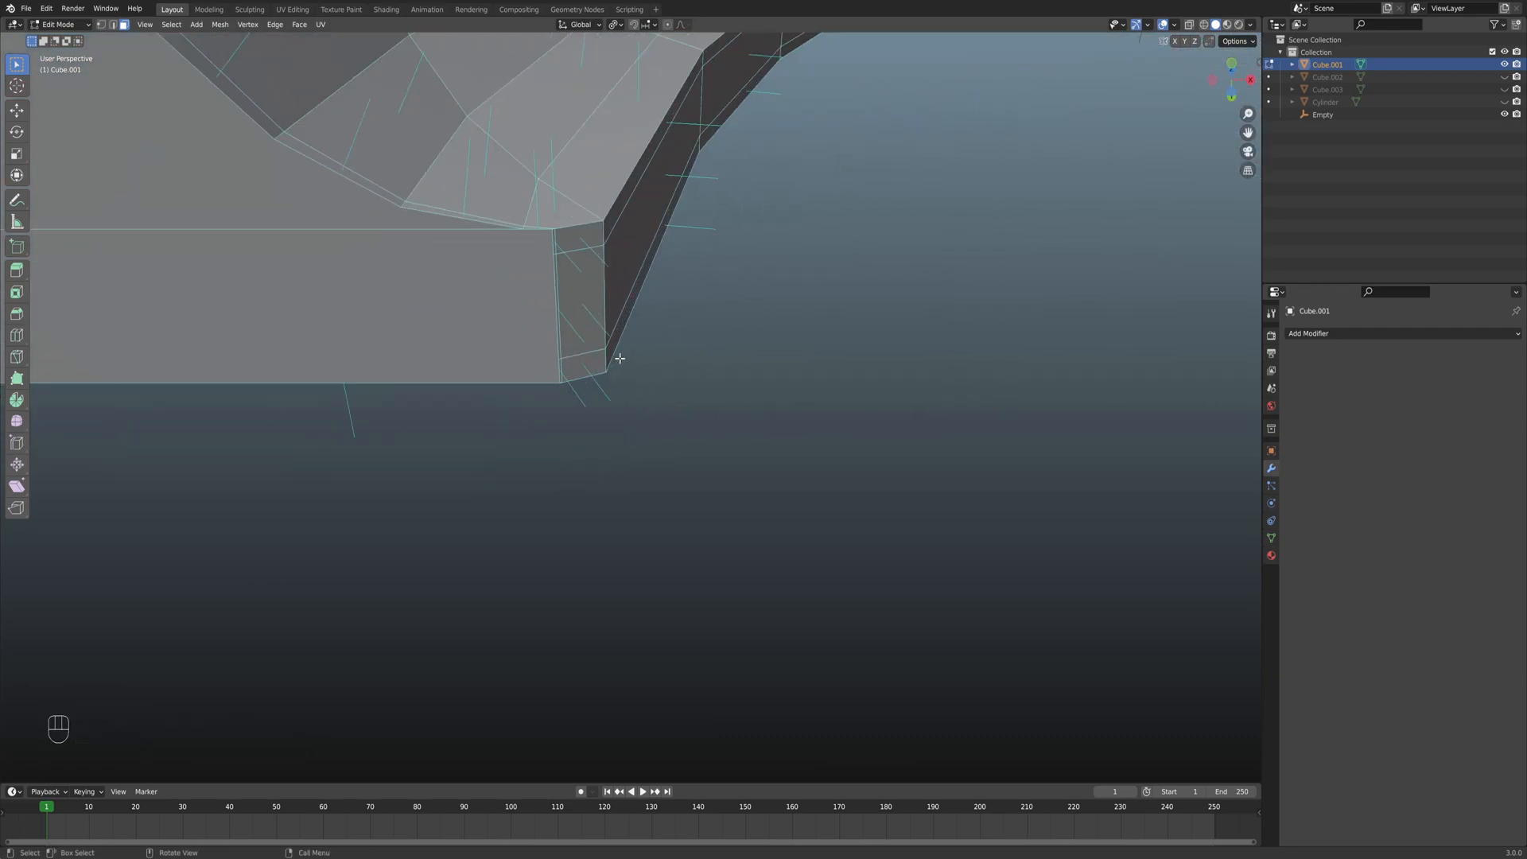
pyautogui.moveTo(598, 318); pyautogui.dragTo(614, 442, button='middle')
pyautogui.press('KP_1')
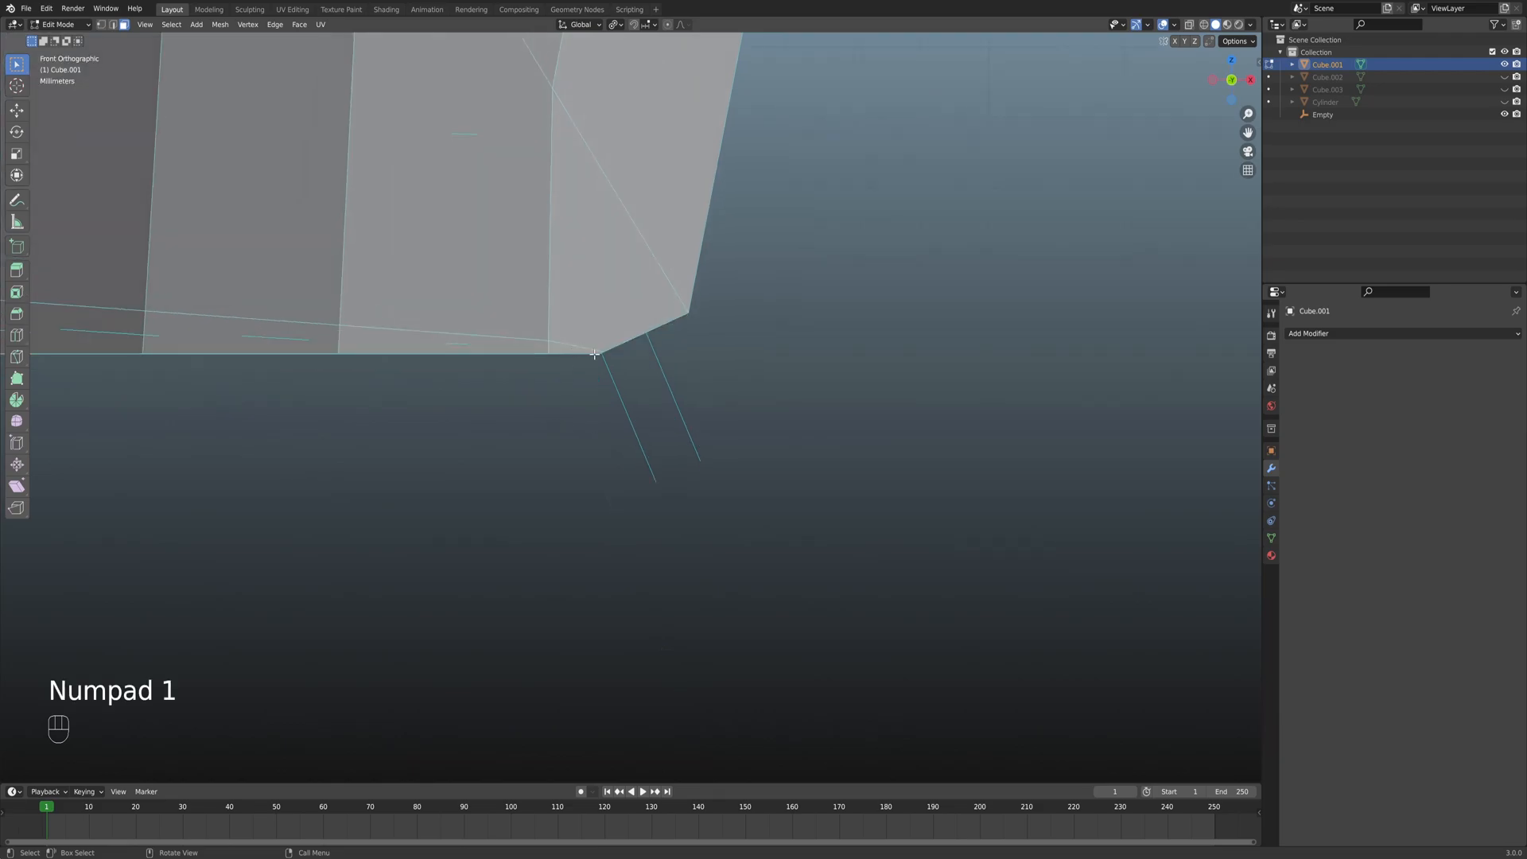
pyautogui.scroll(5, 586, 351)
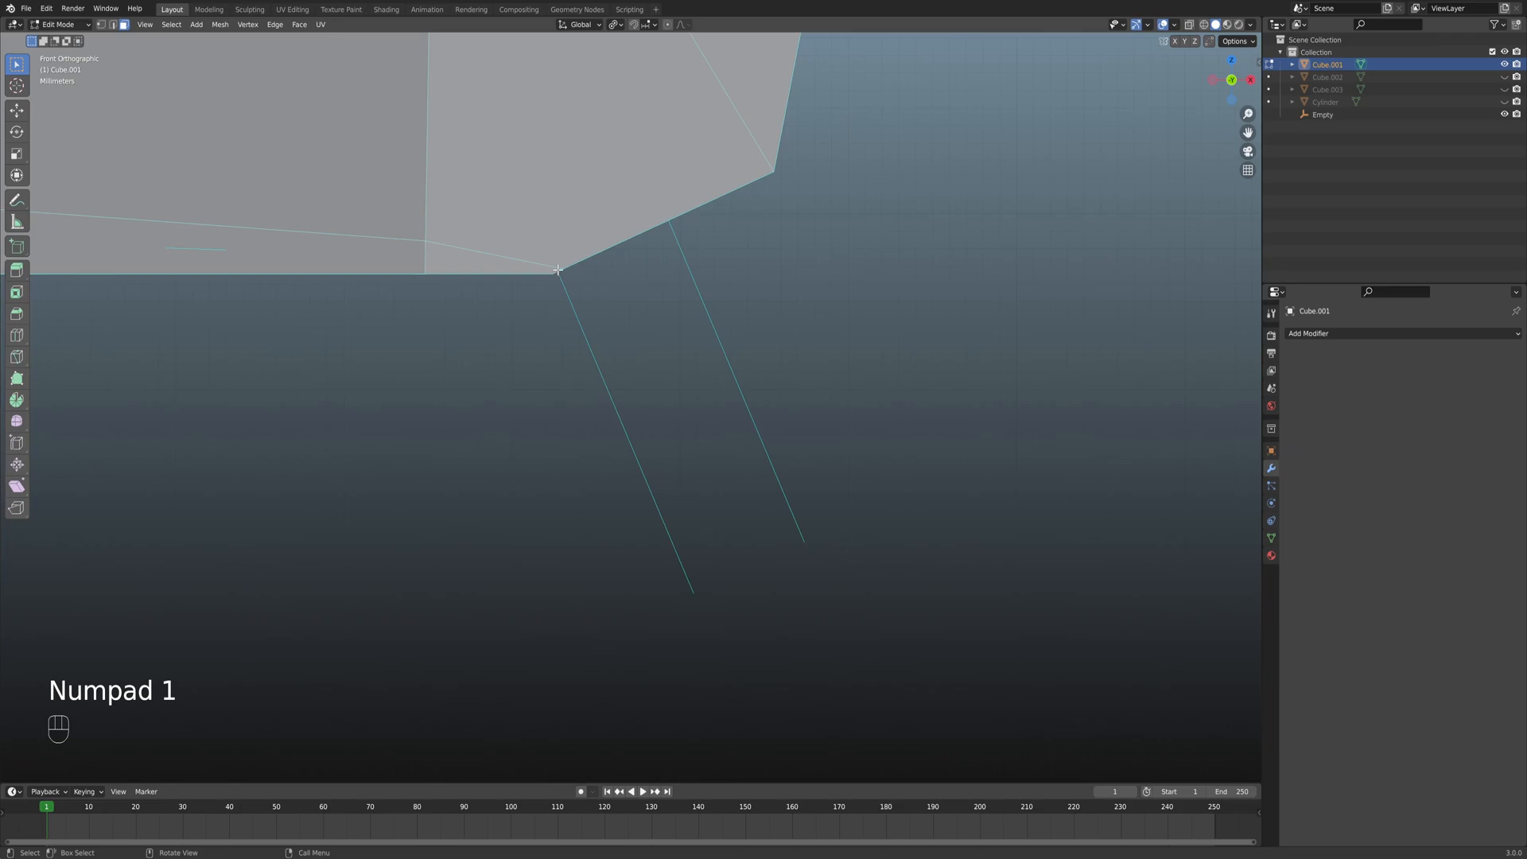
pyautogui.moveTo(568, 273); pyautogui.dragTo(555, 358, button='middle')
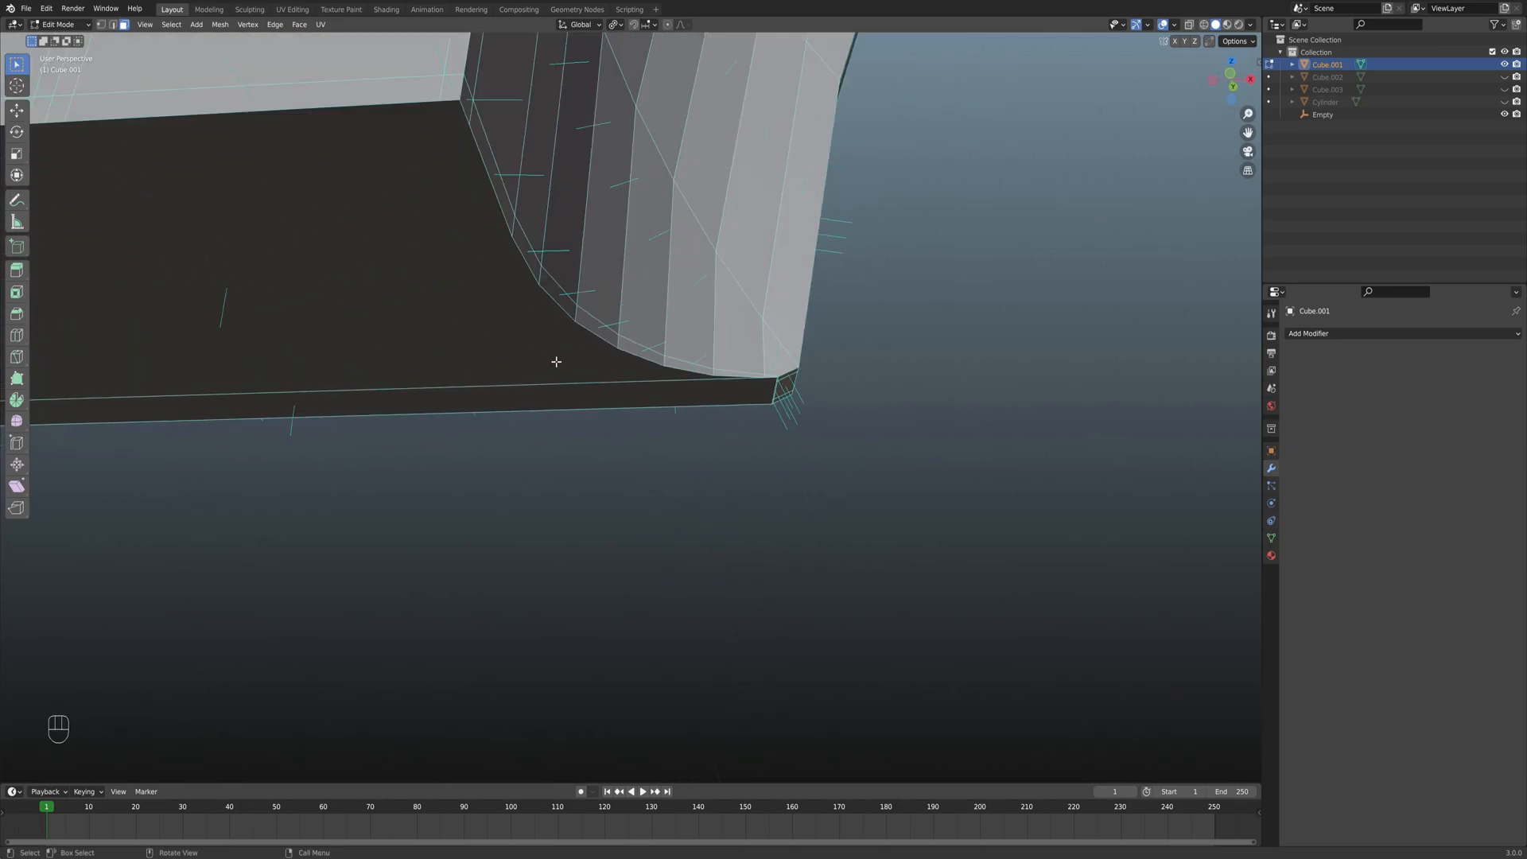
# Select the bottom end faces of all three arch legs and delete the faces.
pyautogui.moveTo(377, 285); pyautogui.dragTo(453, 361, button='middle')
pyautogui.keyDown('shift'); pyautogui.click(398, 375); pyautogui.keyUp('shift')
pyautogui.keyDown('shift'); pyautogui.click(420, 404); pyautogui.keyUp('shift')
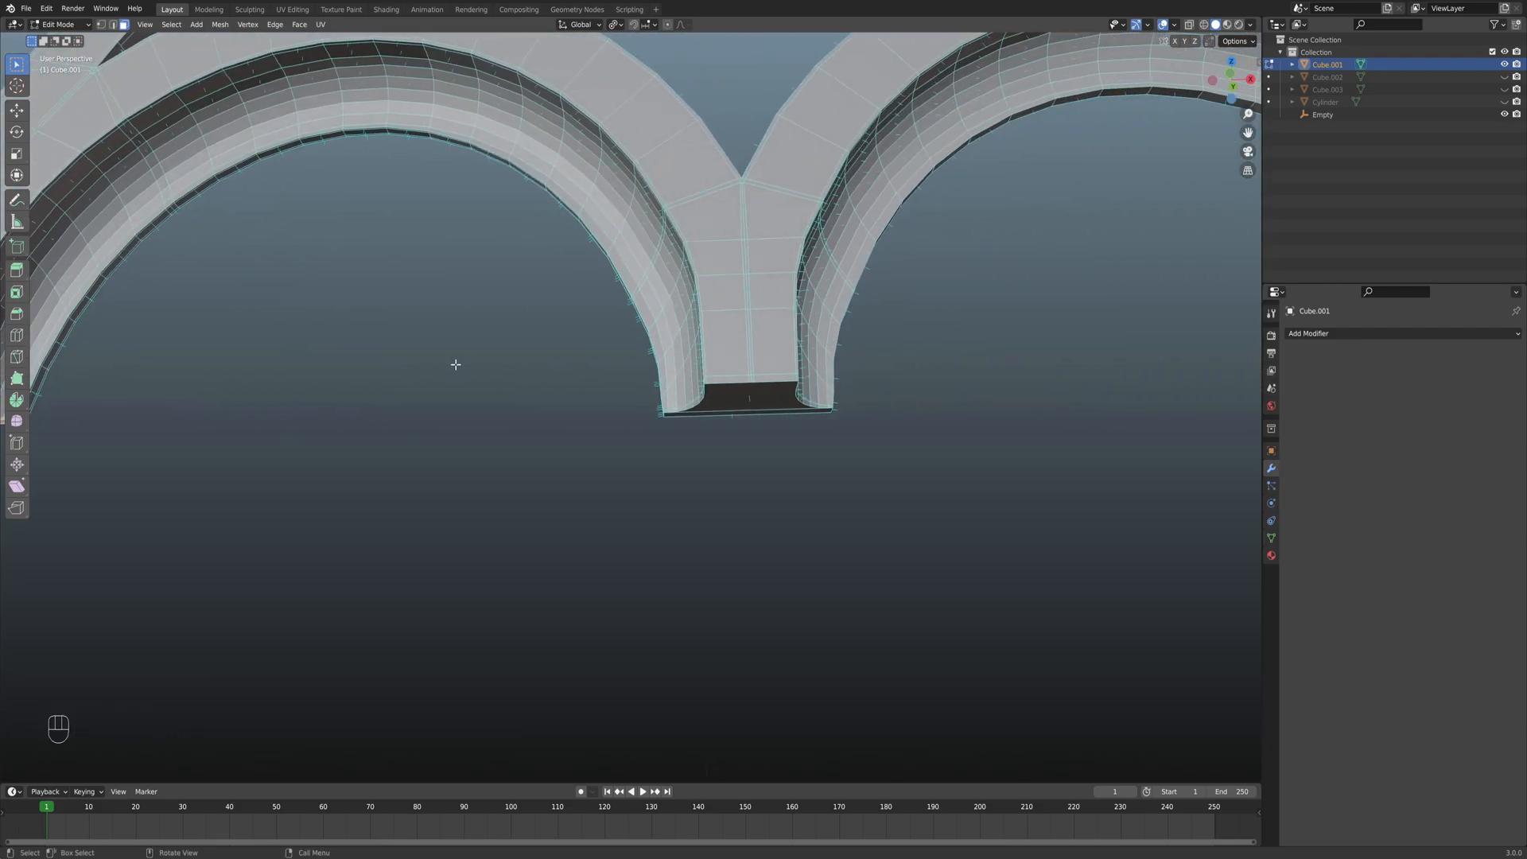
pyautogui.scroll(3, 758, 396)
pyautogui.keyDown('shift'); pyautogui.moveTo(758, 396); pyautogui.dragTo(580, 491, button='middle'); pyautogui.keyUp('shift')
pyautogui.scroll(-3, 487, 416)
pyautogui.scroll(3, 613, 450)
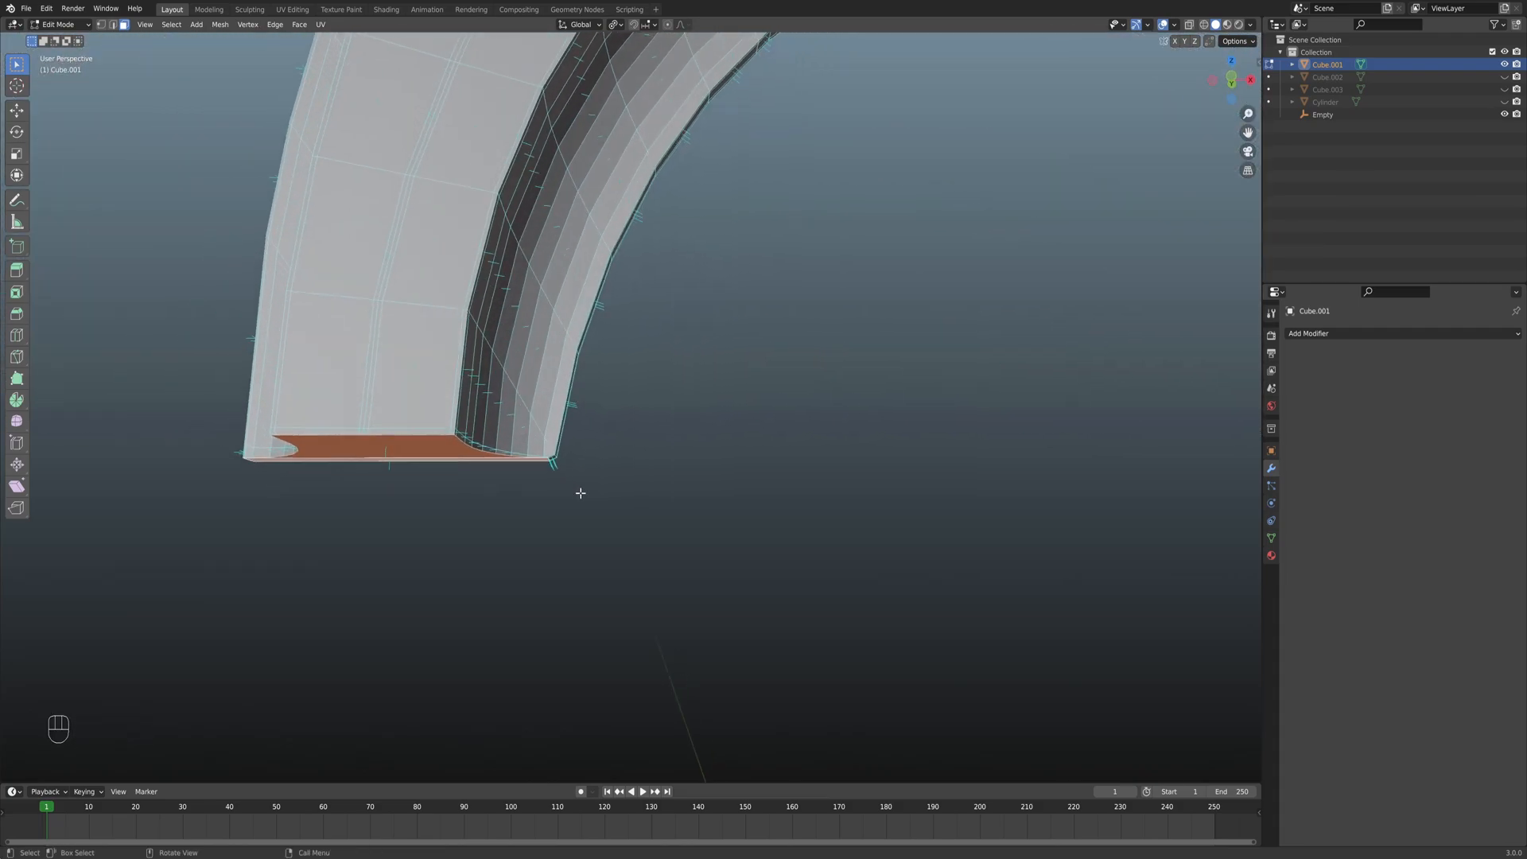
pyautogui.press('KP_1')
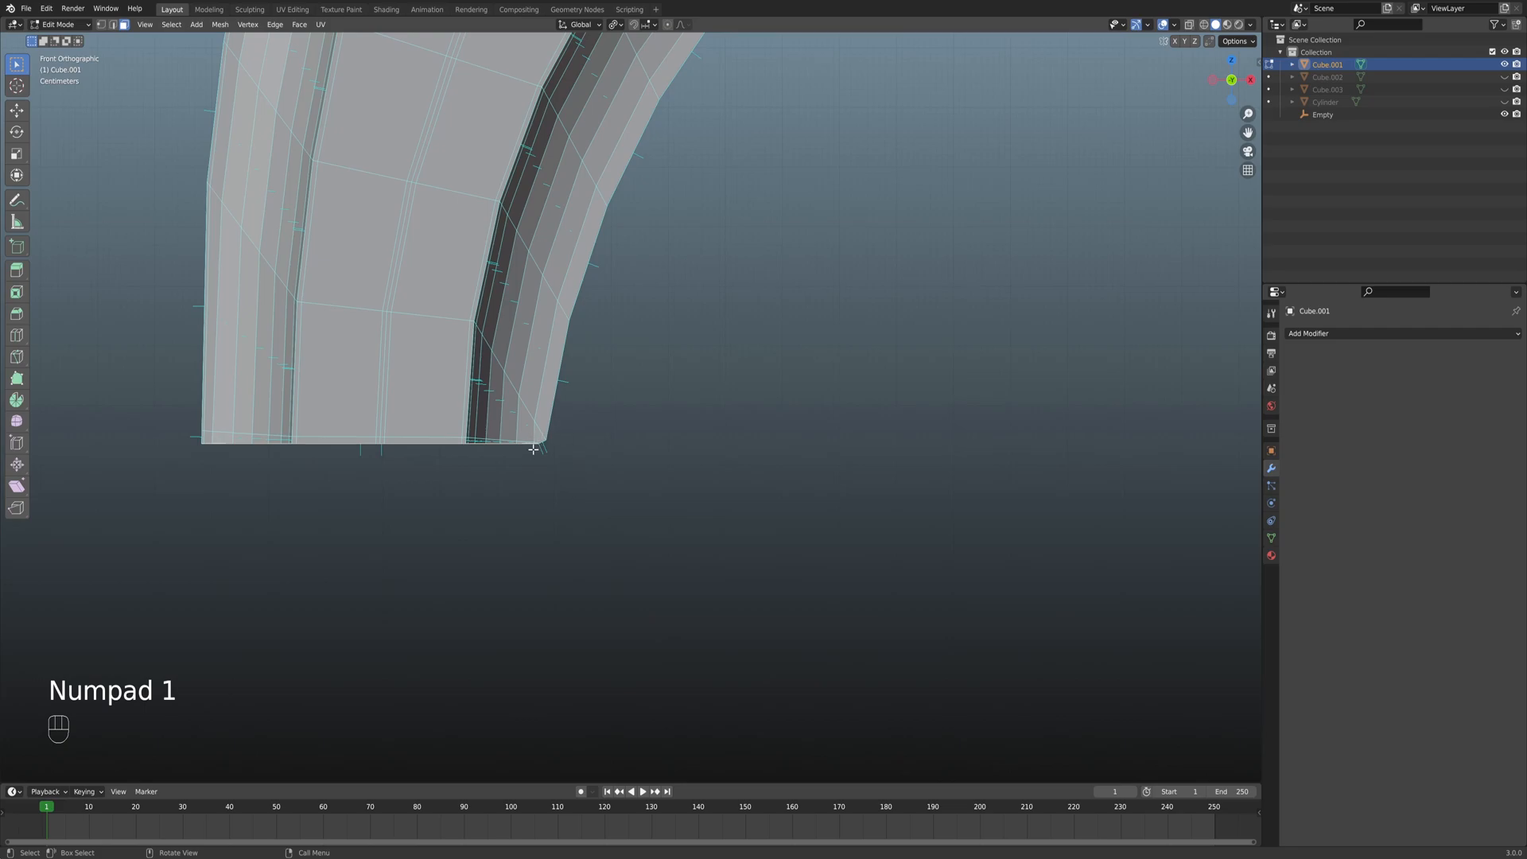
pyautogui.scroll(-2, 557, 440)
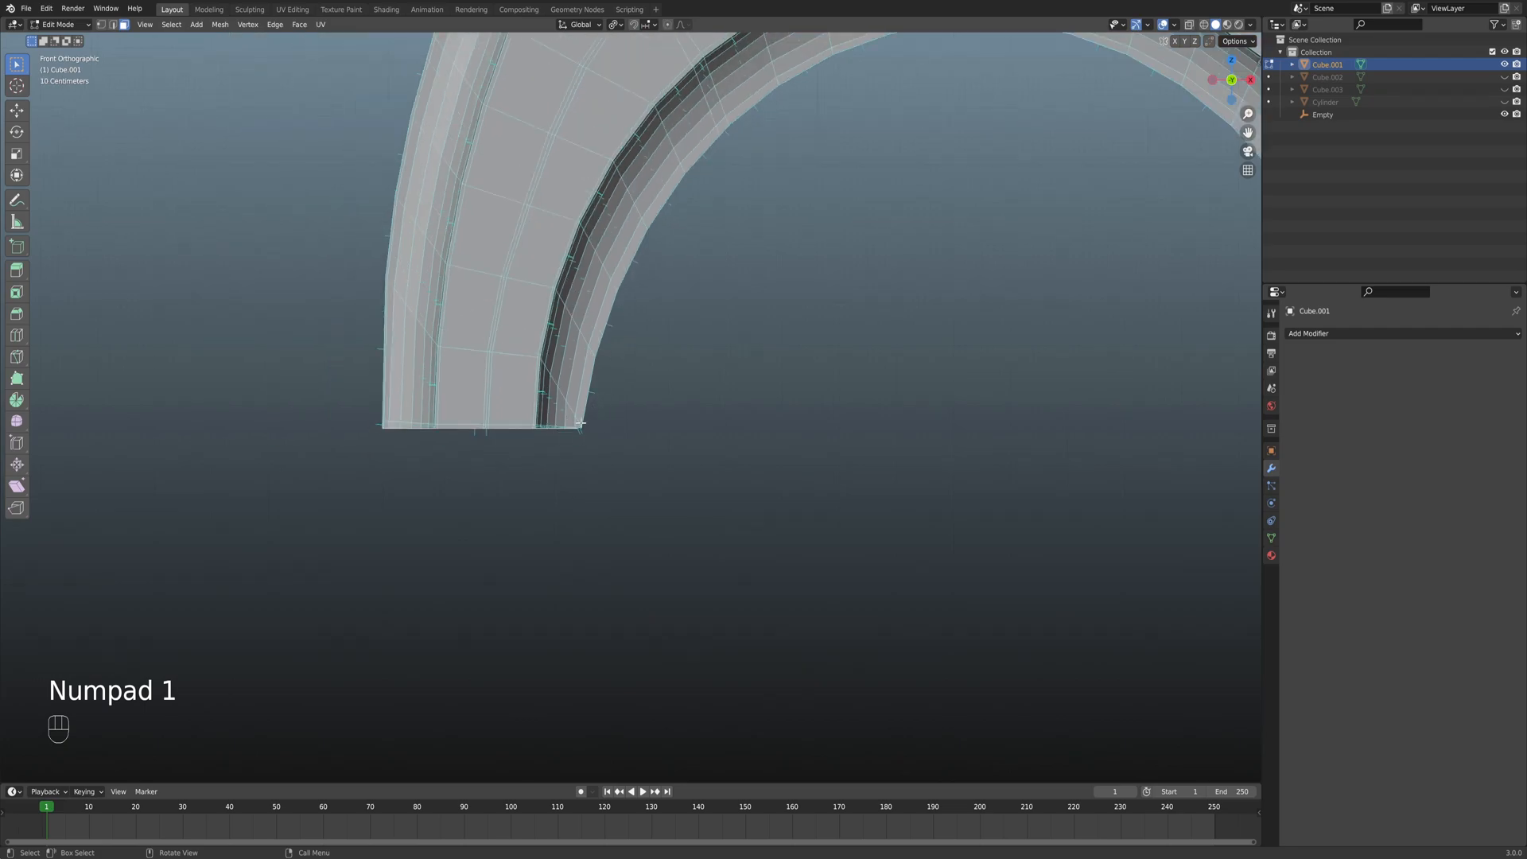
pyautogui.keyDown('shift'); pyautogui.moveTo(733, 409); pyautogui.dragTo(624, 423, button='middle'); pyautogui.keyUp('shift')
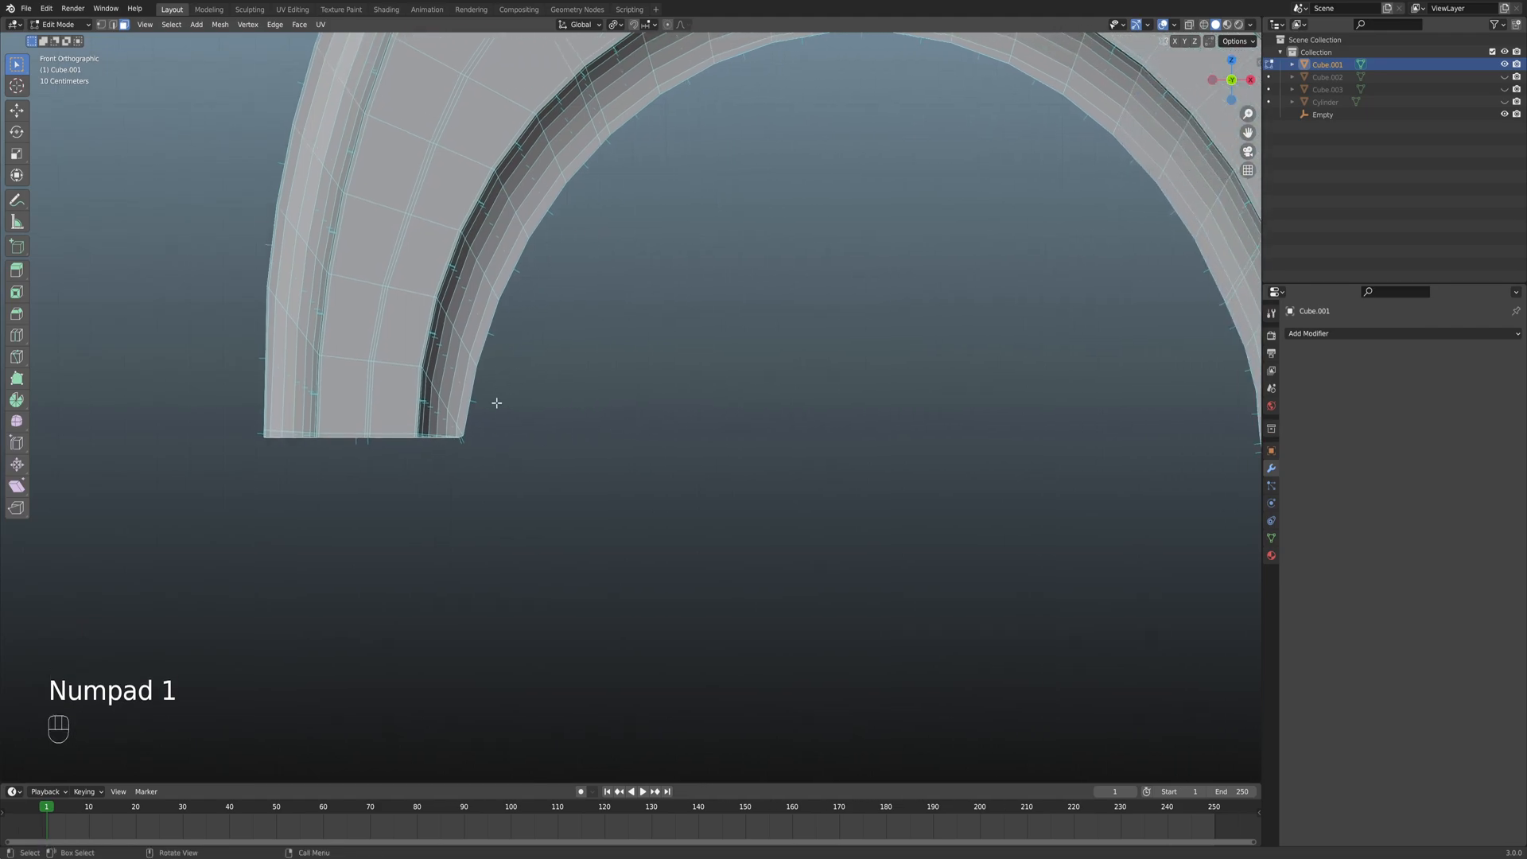
pyautogui.moveTo(488, 434)
pyautogui.keyDown('shift'); pyautogui.mouseDown(button='middle')
pyautogui.moveTo(265, 417)
pyautogui.moveTo(504, 425)
pyautogui.mouseUp(button='middle'); pyautogui.keyUp('shift')
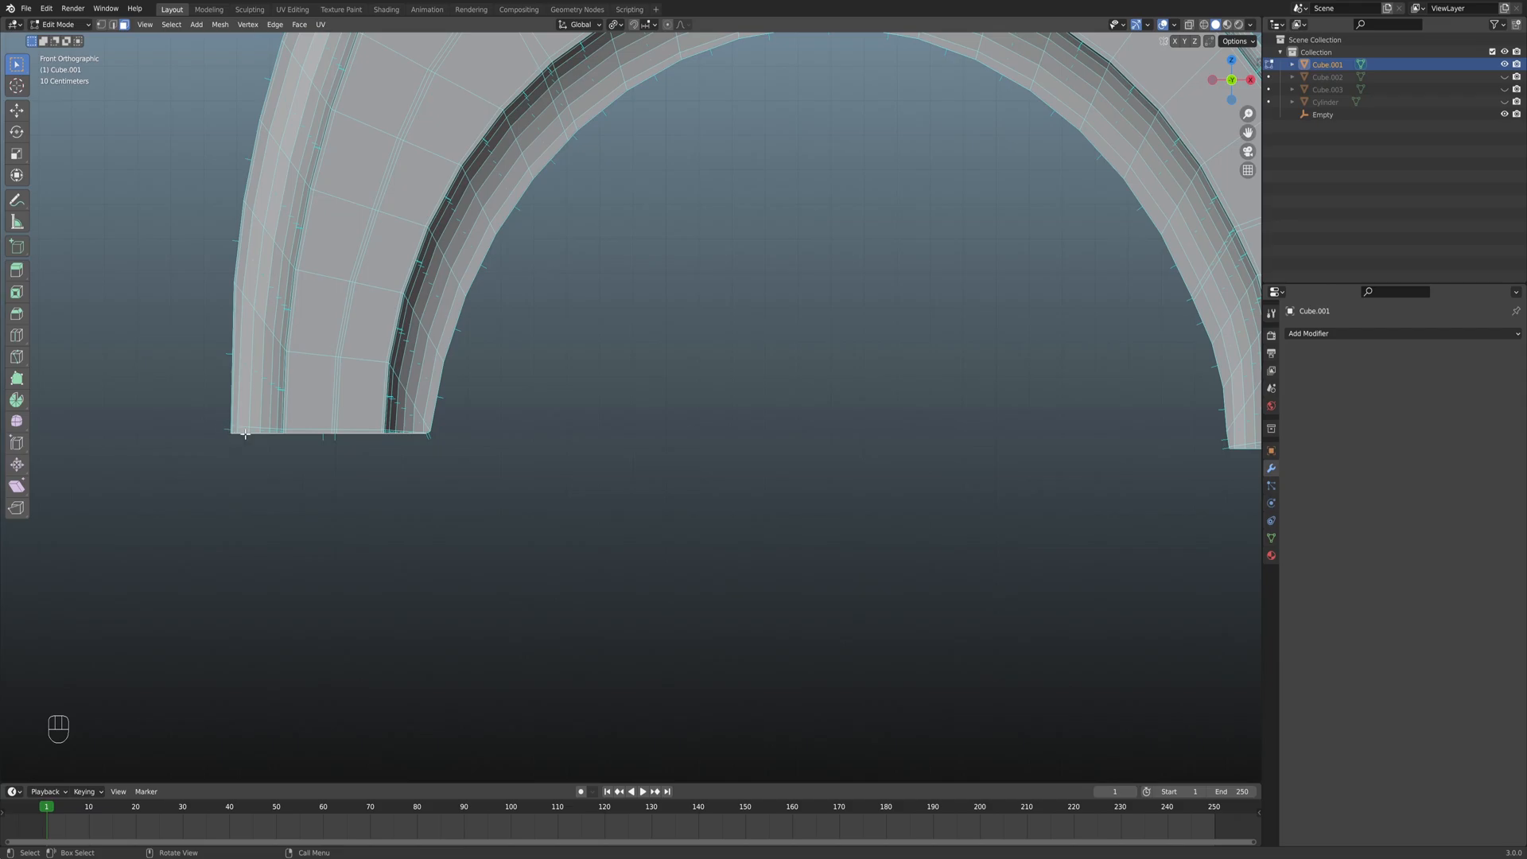
pyautogui.keyDown('shift'); pyautogui.moveTo(637, 399); pyautogui.dragTo(689, 412, button='middle'); pyautogui.keyUp('shift')
pyautogui.keyDown('shift'); pyautogui.click(698, 392); pyautogui.keyUp('shift')
pyautogui.keyDown('shift'); pyautogui.click(884, 417); pyautogui.keyUp('shift')
pyautogui.scroll(-4, 878, 417)
pyautogui.keyDown('shift'); pyautogui.moveTo(827, 417); pyautogui.dragTo(183, 422, button='middle'); pyautogui.keyUp('shift')
pyautogui.scroll(3, 723, 422)
pyautogui.keyDown('shift'); pyautogui.click(792, 438); pyautogui.keyUp('shift')
pyautogui.keyDown('shift'); pyautogui.click(788, 447); pyautogui.keyUp('shift')
pyautogui.press('x')
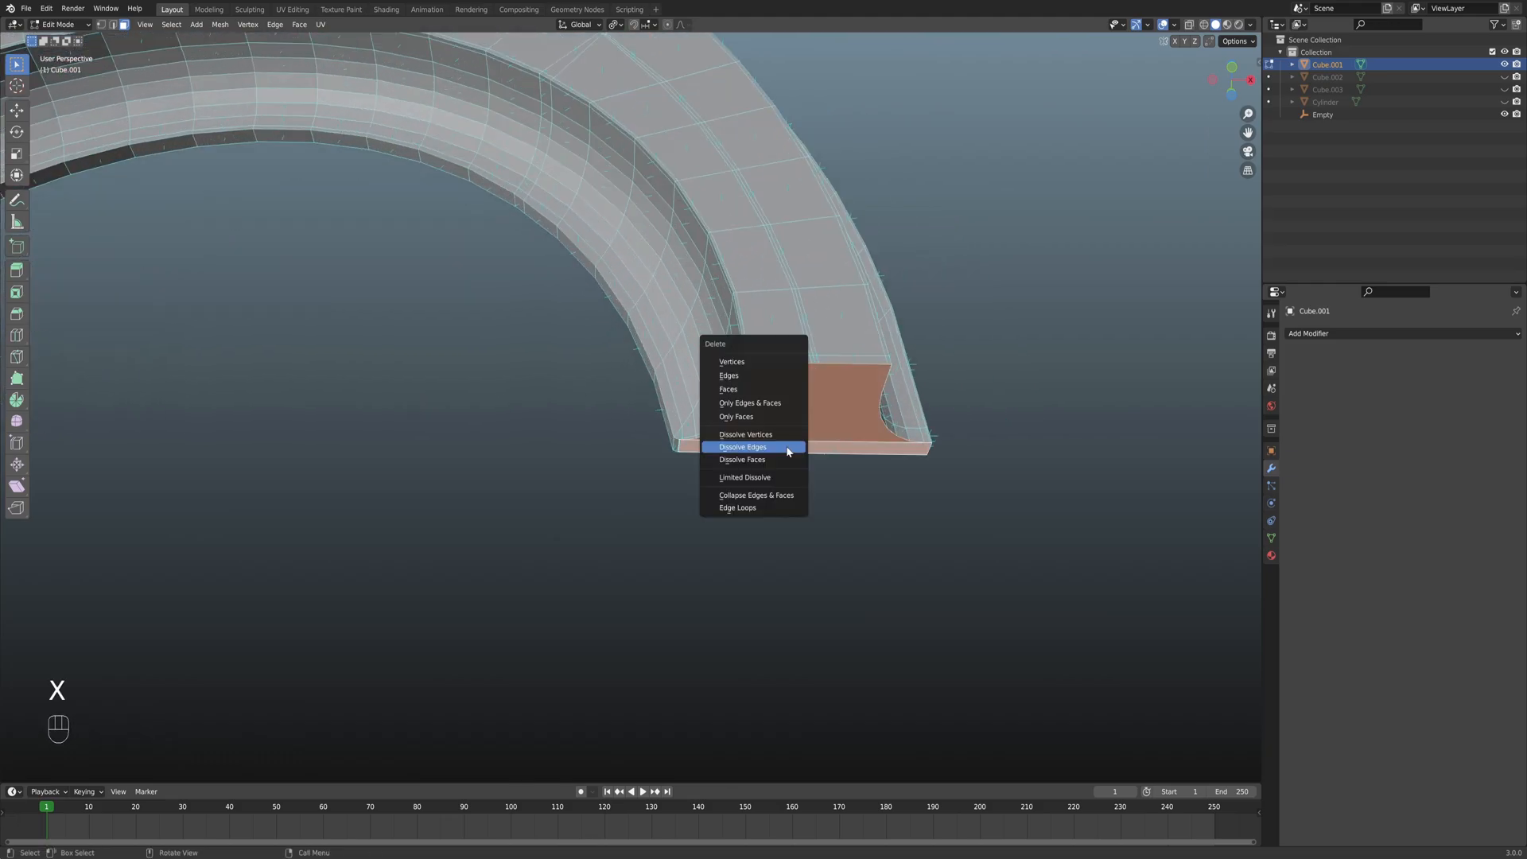
pyautogui.click(755, 389)
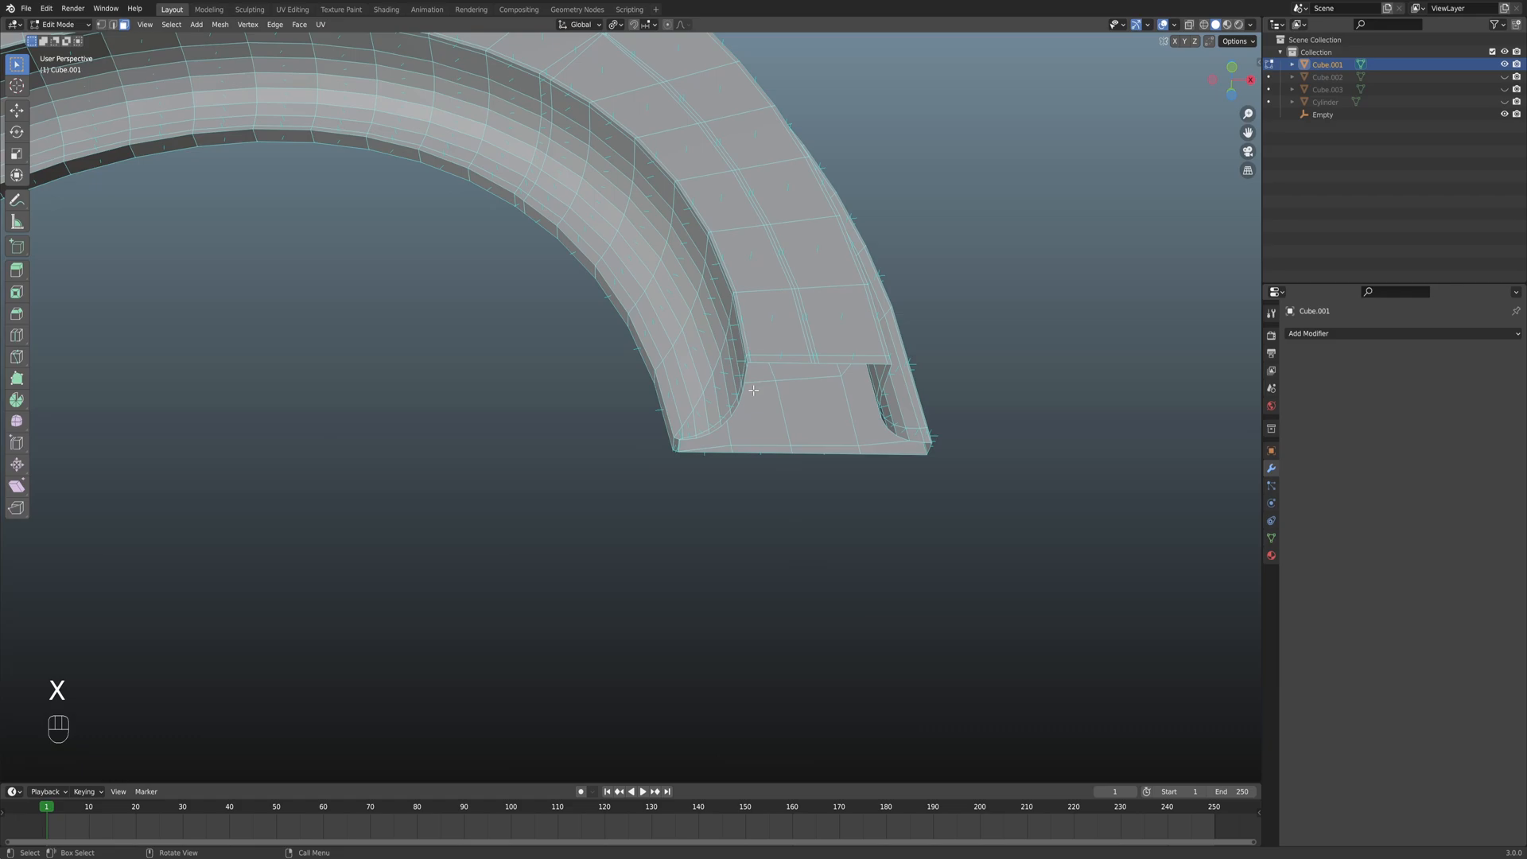
# Switch to vertex selection for editing the open bottom end of the arch's right leg.
pyautogui.scroll(5, 753, 390)
pyautogui.moveTo(753, 390); pyautogui.dragTo(652, 445, button='middle')
pyautogui.press('1')
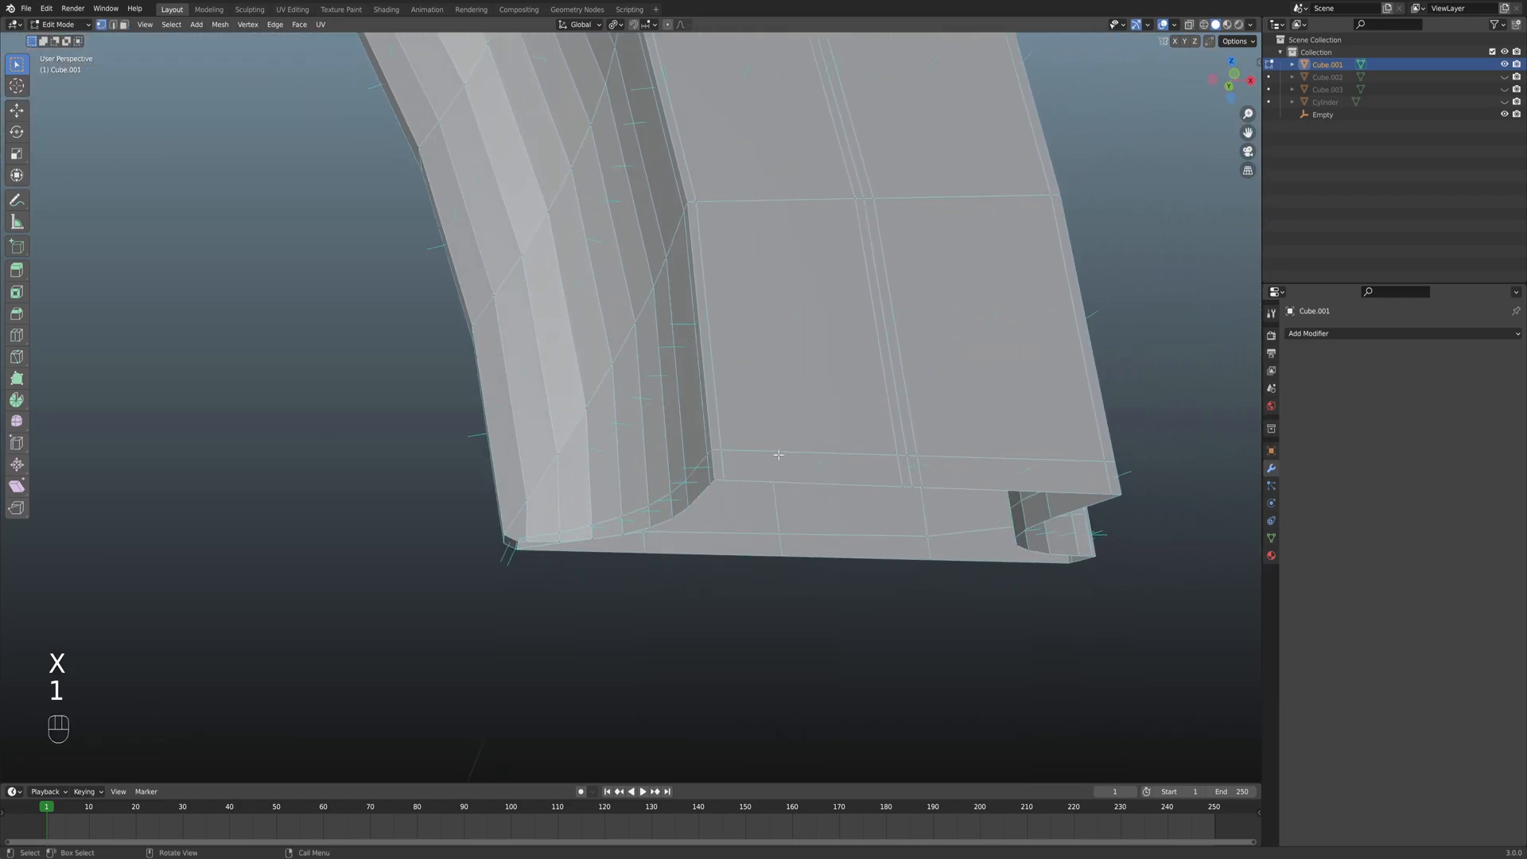
pyautogui.moveTo(778, 454)
pyautogui.mouseDown(button='middle')
pyautogui.moveTo(764, 474)
pyautogui.moveTo(760, 462)
pyautogui.mouseUp(button='middle')
pyautogui.press('2')
pyautogui.press('1')
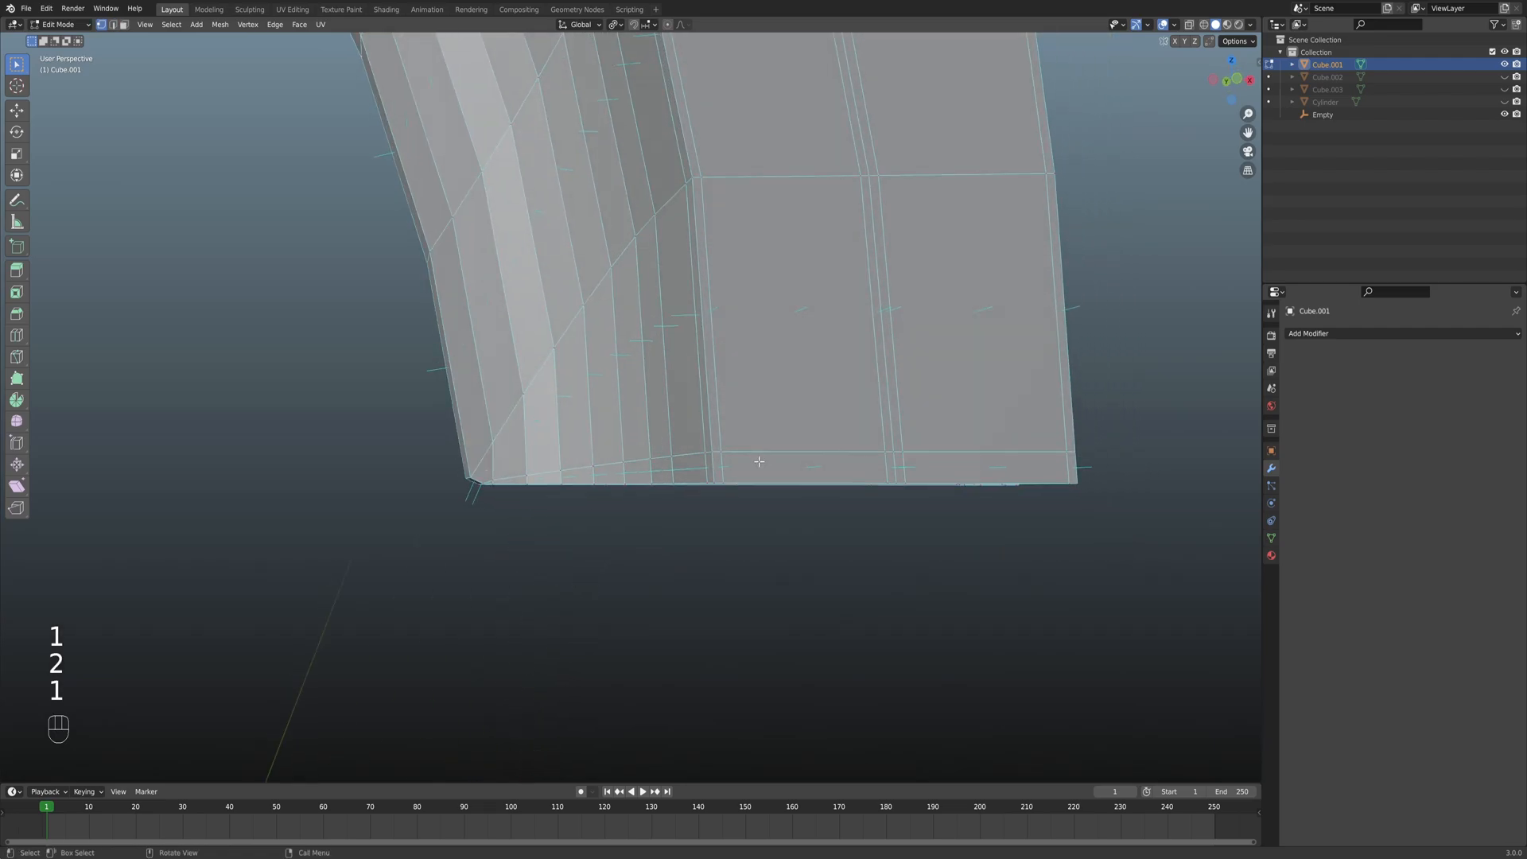
pyautogui.moveTo(771, 452); pyautogui.dragTo(782, 442, button='middle')
# Try a horizontal loop cut near the bottom of the right leg, then undo it.
pyautogui.hotkey('ctrl', 'r')
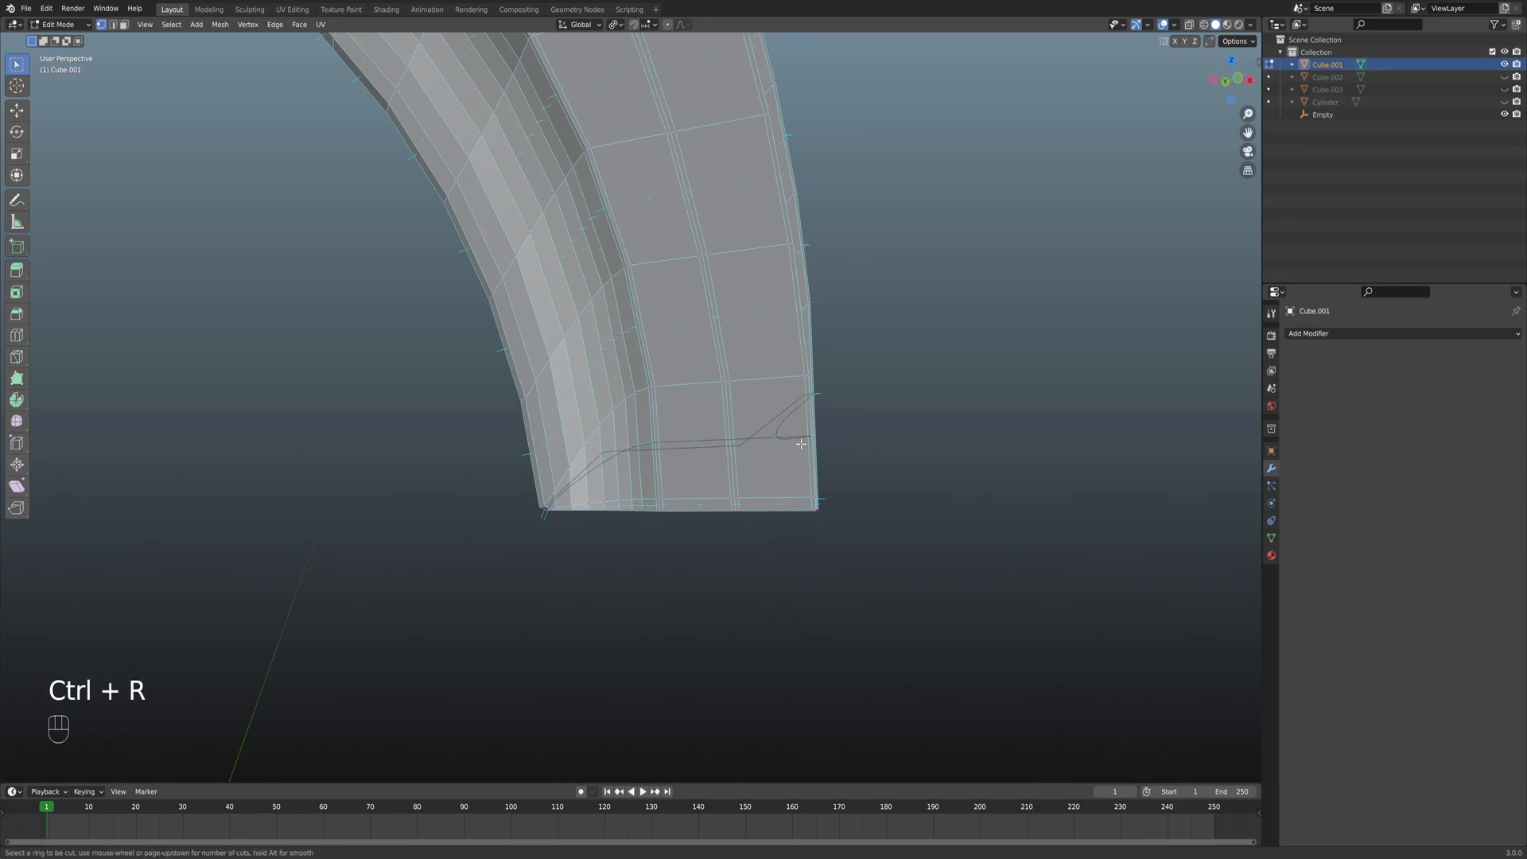
pyautogui.click(801, 467)
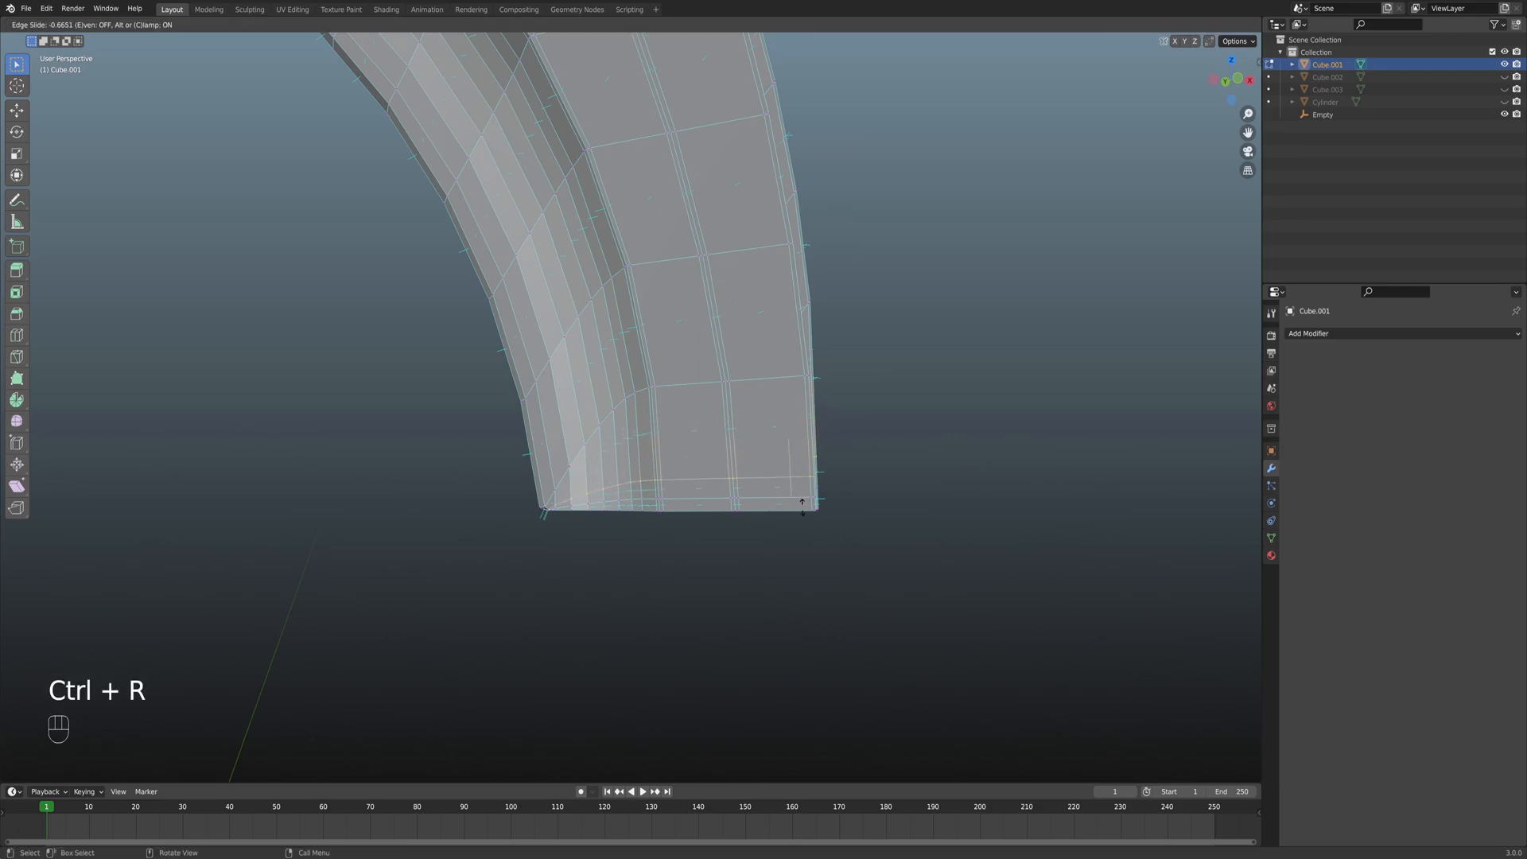
pyautogui.click(801, 479)
pyautogui.hotkey('ctrl', 'z')
# Dissolve the lowest horizontal edge loop just above the open end of the right leg.
pyautogui.scroll(-2, 791, 469)
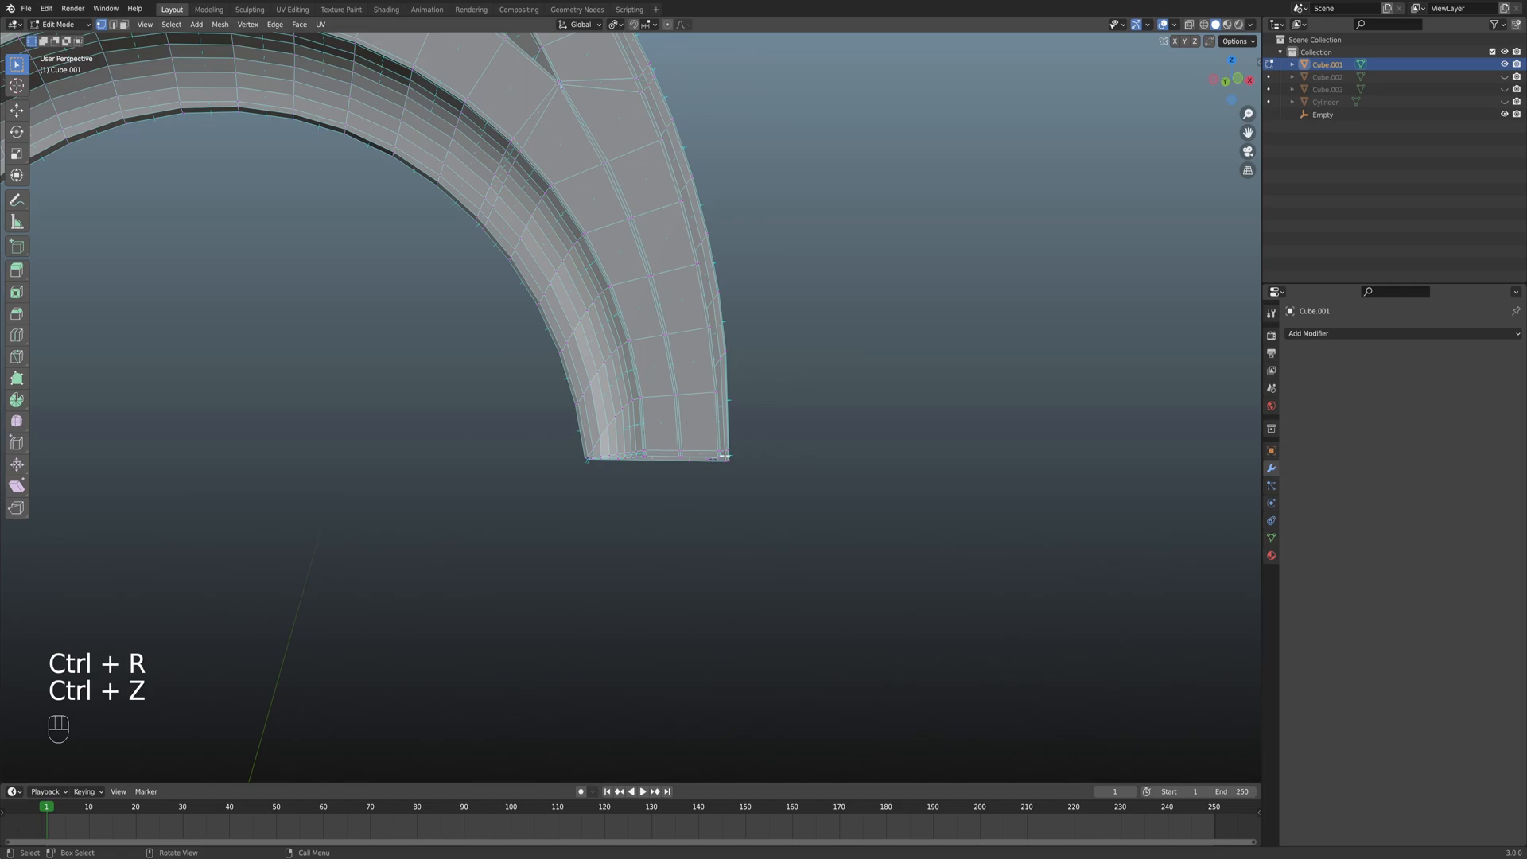
pyautogui.scroll(4, 671, 447)
pyautogui.keyDown('shift'); pyautogui.moveTo(670, 447); pyautogui.dragTo(617, 433, button='middle'); pyautogui.keyUp('shift')
pyautogui.scroll(2, 617, 442)
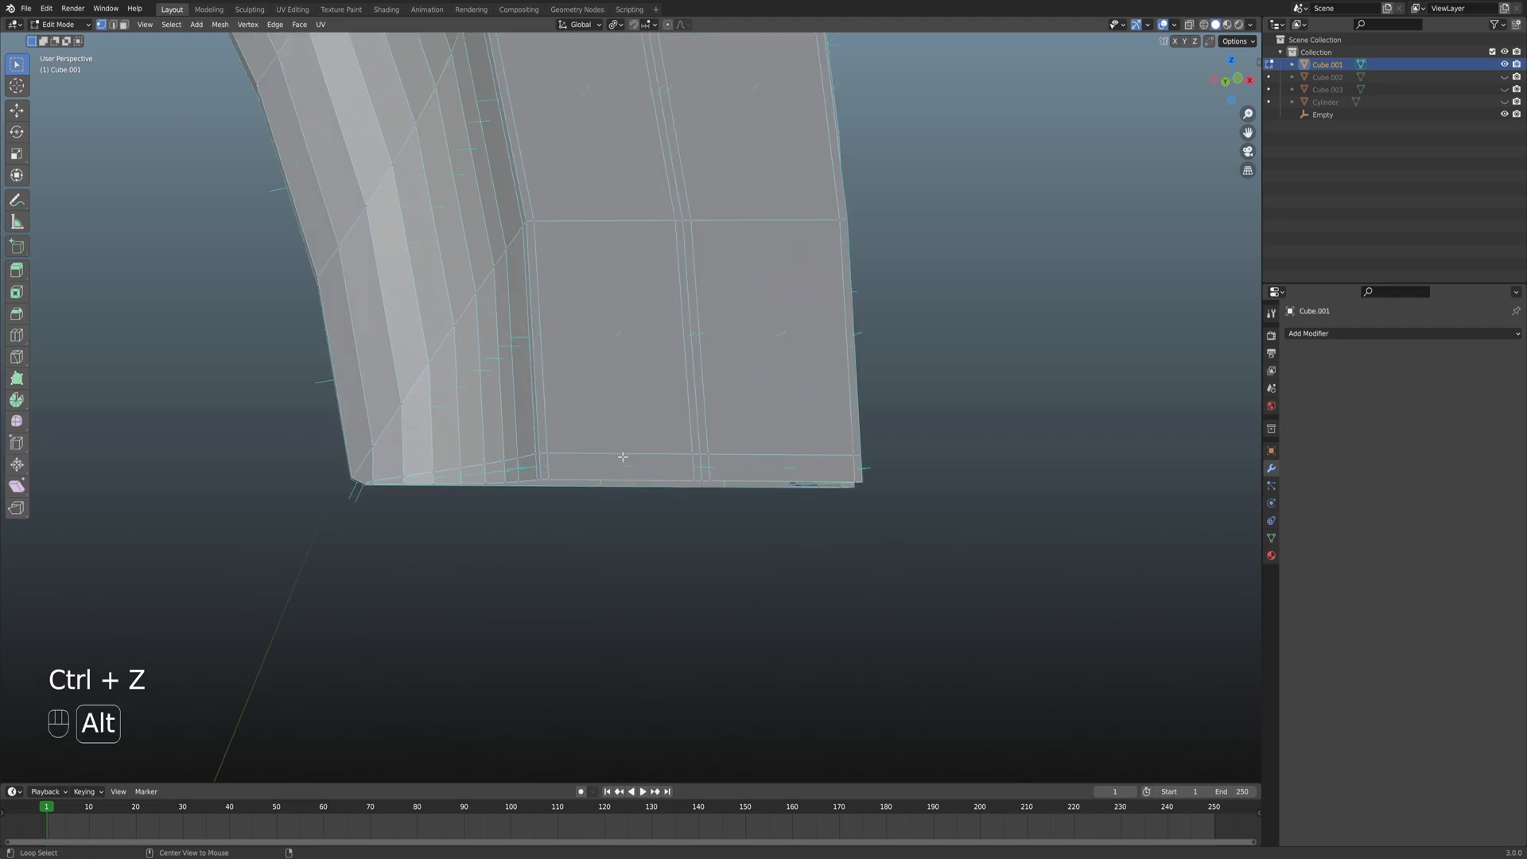
pyautogui.press('x')
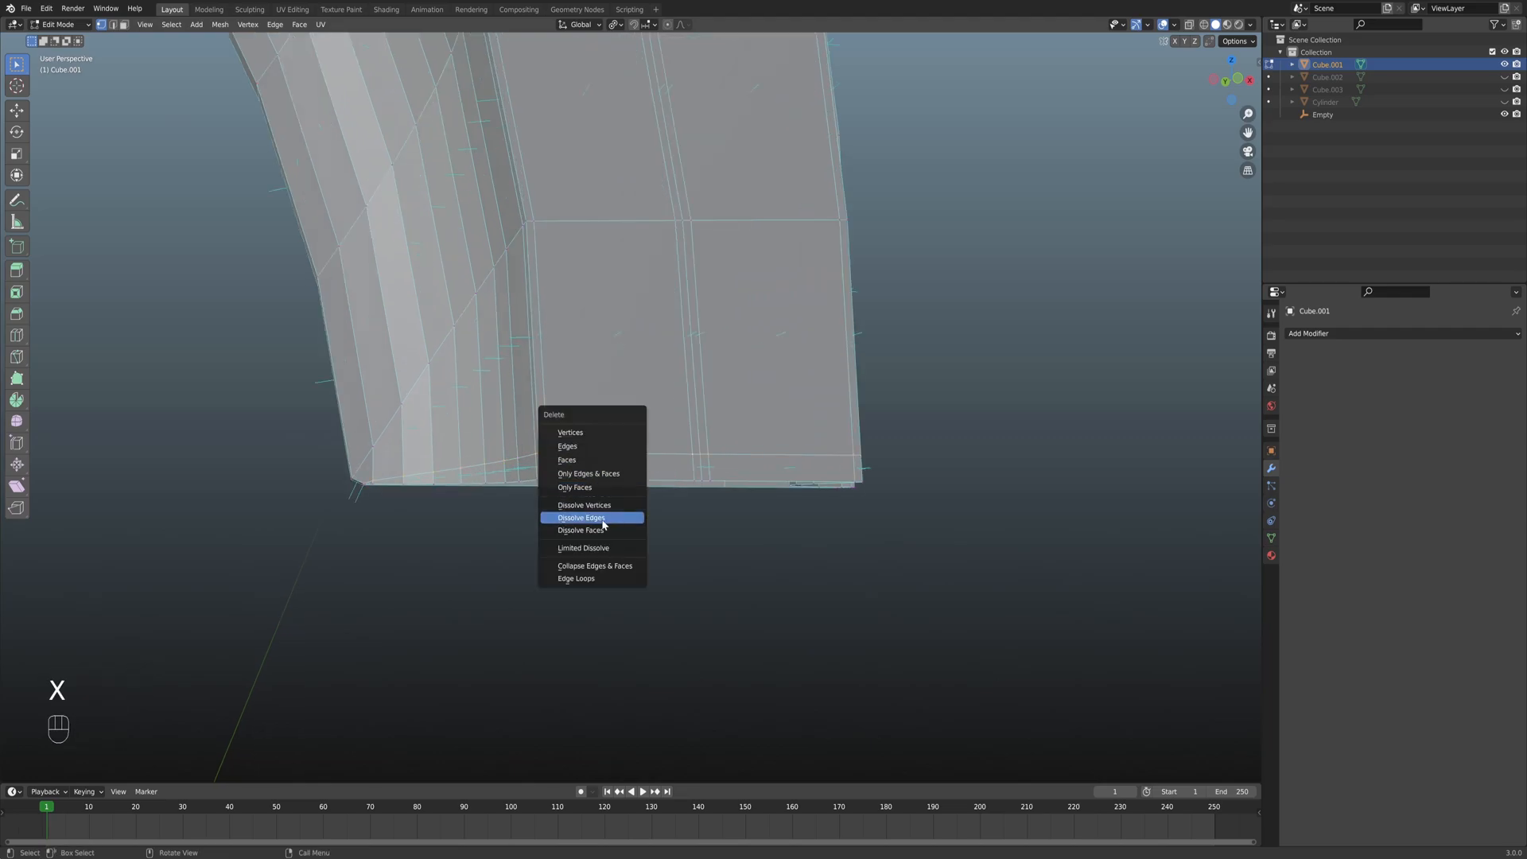
pyautogui.click(600, 517)
# Dissolve the lowest horizontal edge loops just above the open ends of the middle and left legs.
pyautogui.keyDown('shift'); pyautogui.moveTo(601, 520); pyautogui.dragTo(384, 430, button='middle'); pyautogui.keyUp('shift')
pyautogui.keyDown('shift'); pyautogui.moveTo(384, 429); pyautogui.dragTo(640, 481, button='middle'); pyautogui.keyUp('shift')
pyautogui.scroll(3, 600, 453)
pyautogui.keyDown('alt'); pyautogui.click(659, 472); pyautogui.keyUp('alt')
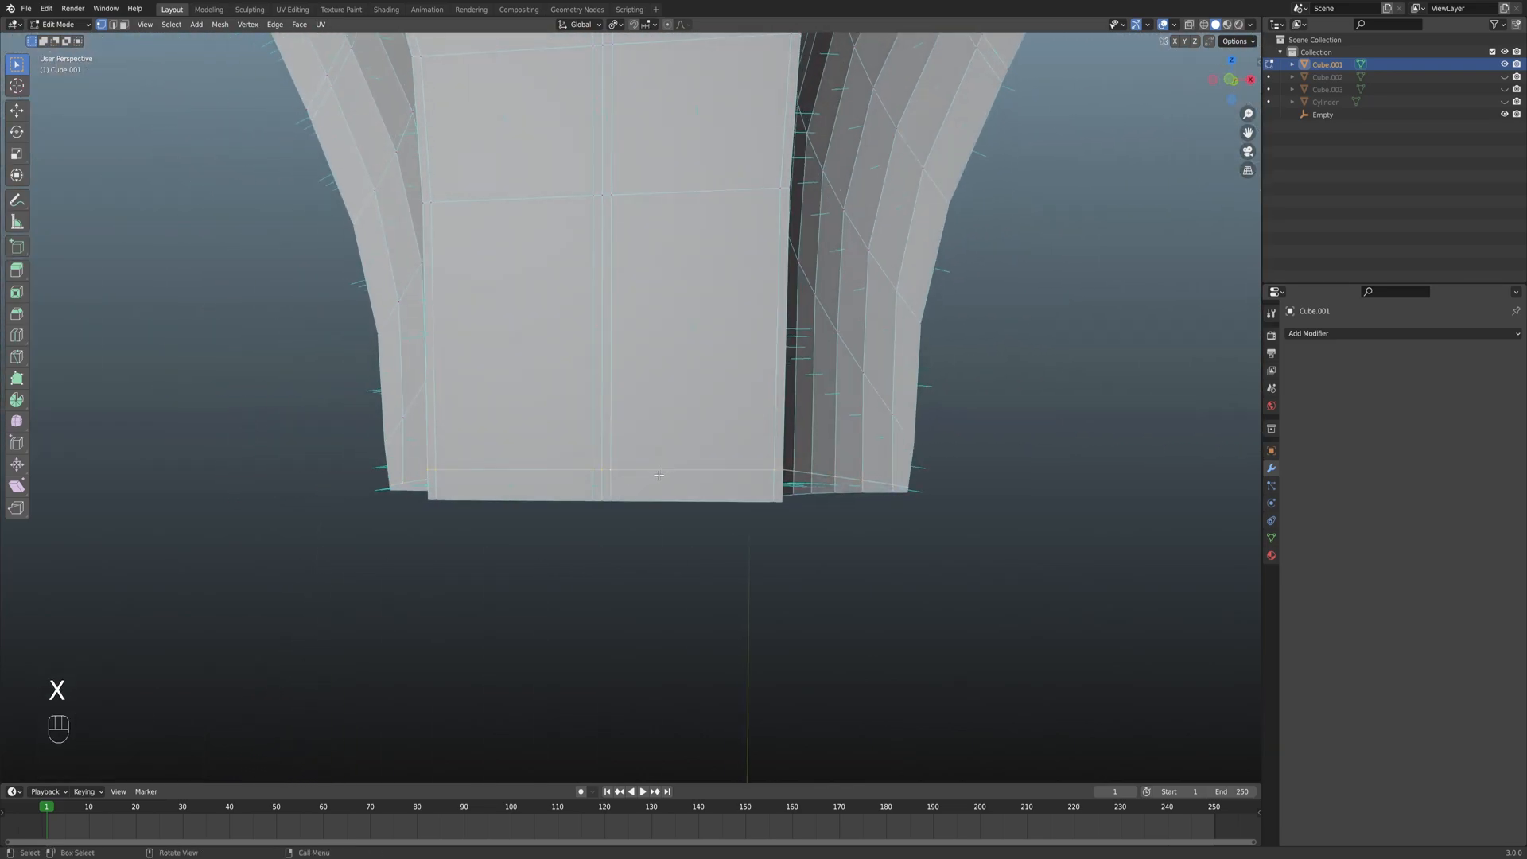
pyautogui.press('x')
pyautogui.press('x')
pyautogui.click(613, 487)
pyautogui.scroll(-5, 613, 450)
pyautogui.scroll(4, 773, 429)
pyautogui.moveTo(774, 429); pyautogui.dragTo(690, 439, button='middle')
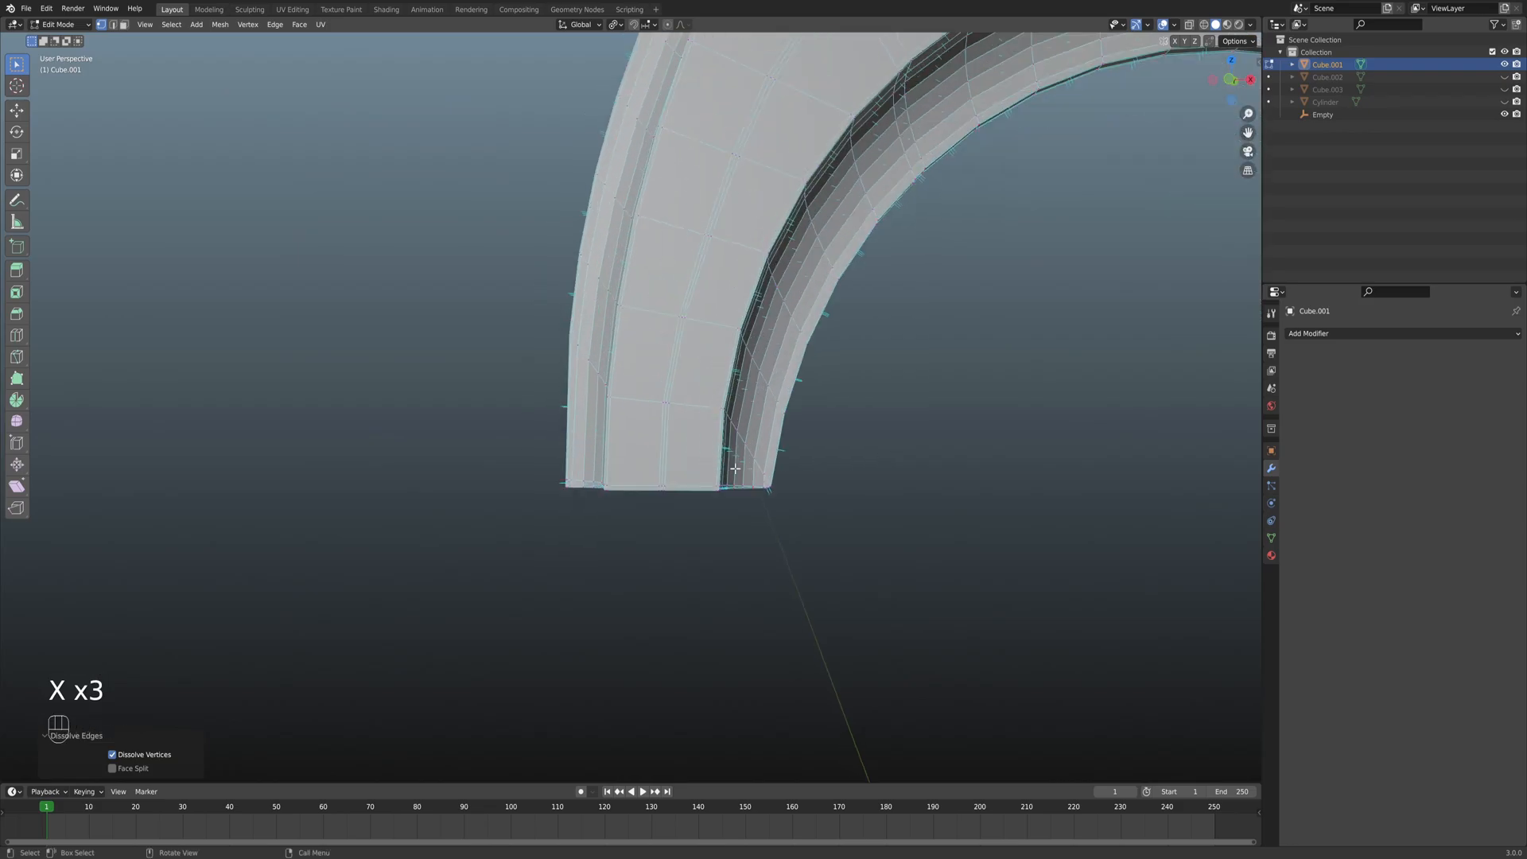
# Dissolve the remaining horizontal edge just above the open end of the arch's left leg.
pyautogui.scroll(3, 663, 453)
pyautogui.press('x')
pyautogui.click(641, 446)
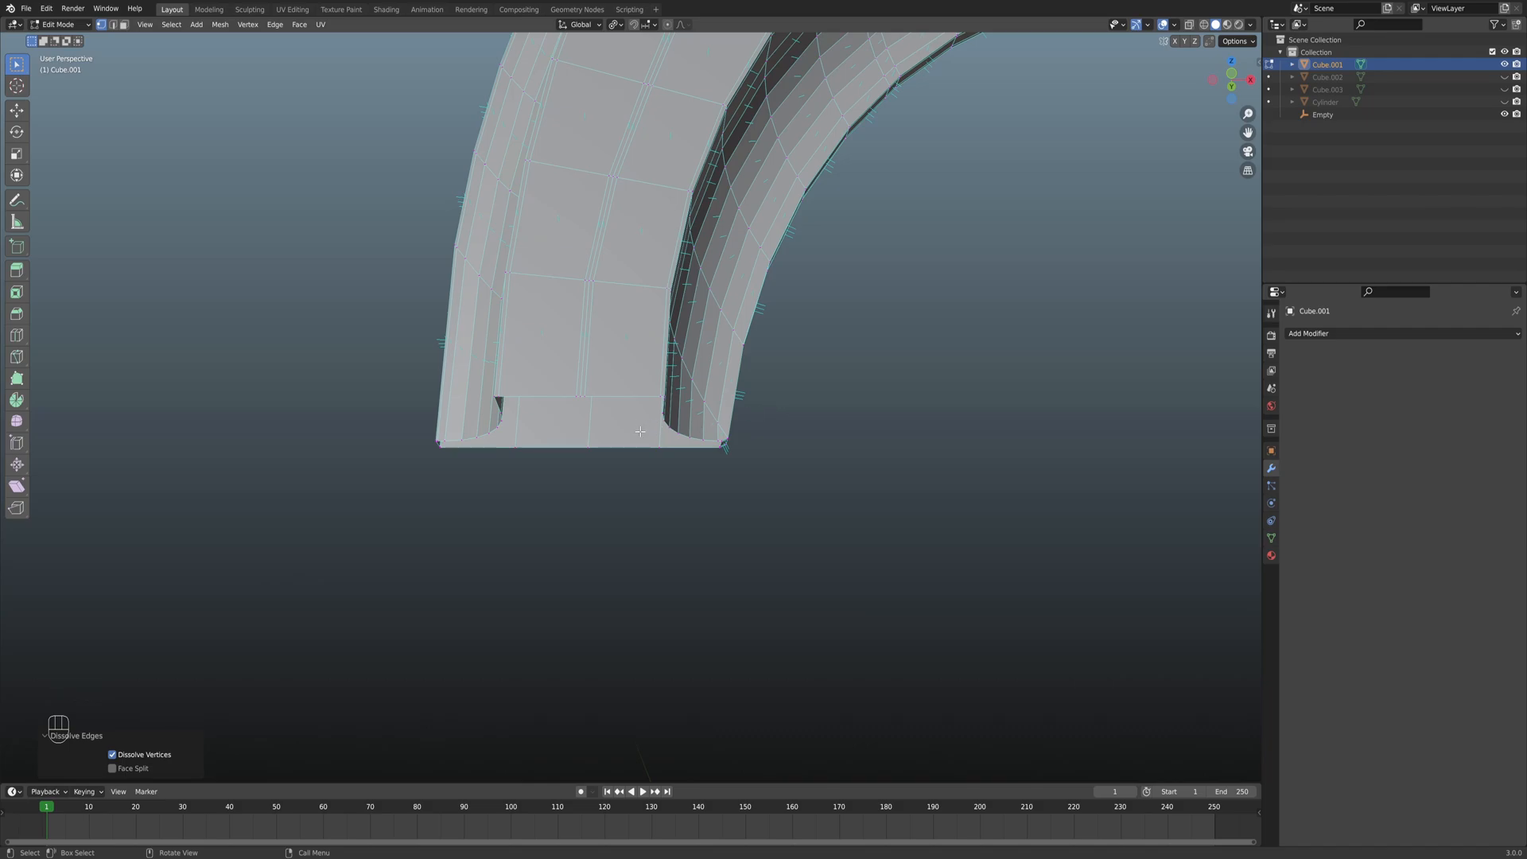
pyautogui.keyDown('shift'); pyautogui.moveTo(628, 414); pyautogui.dragTo(691, 383, button='middle'); pyautogui.keyUp('shift')
pyautogui.scroll(2, 641, 407)
pyautogui.scroll(-3, 655, 409)
# Return to object mode in the front view, unhide all objects and switch to wireframe display.
pyautogui.press('KP_1')
pyautogui.scroll(-3, 761, 364)
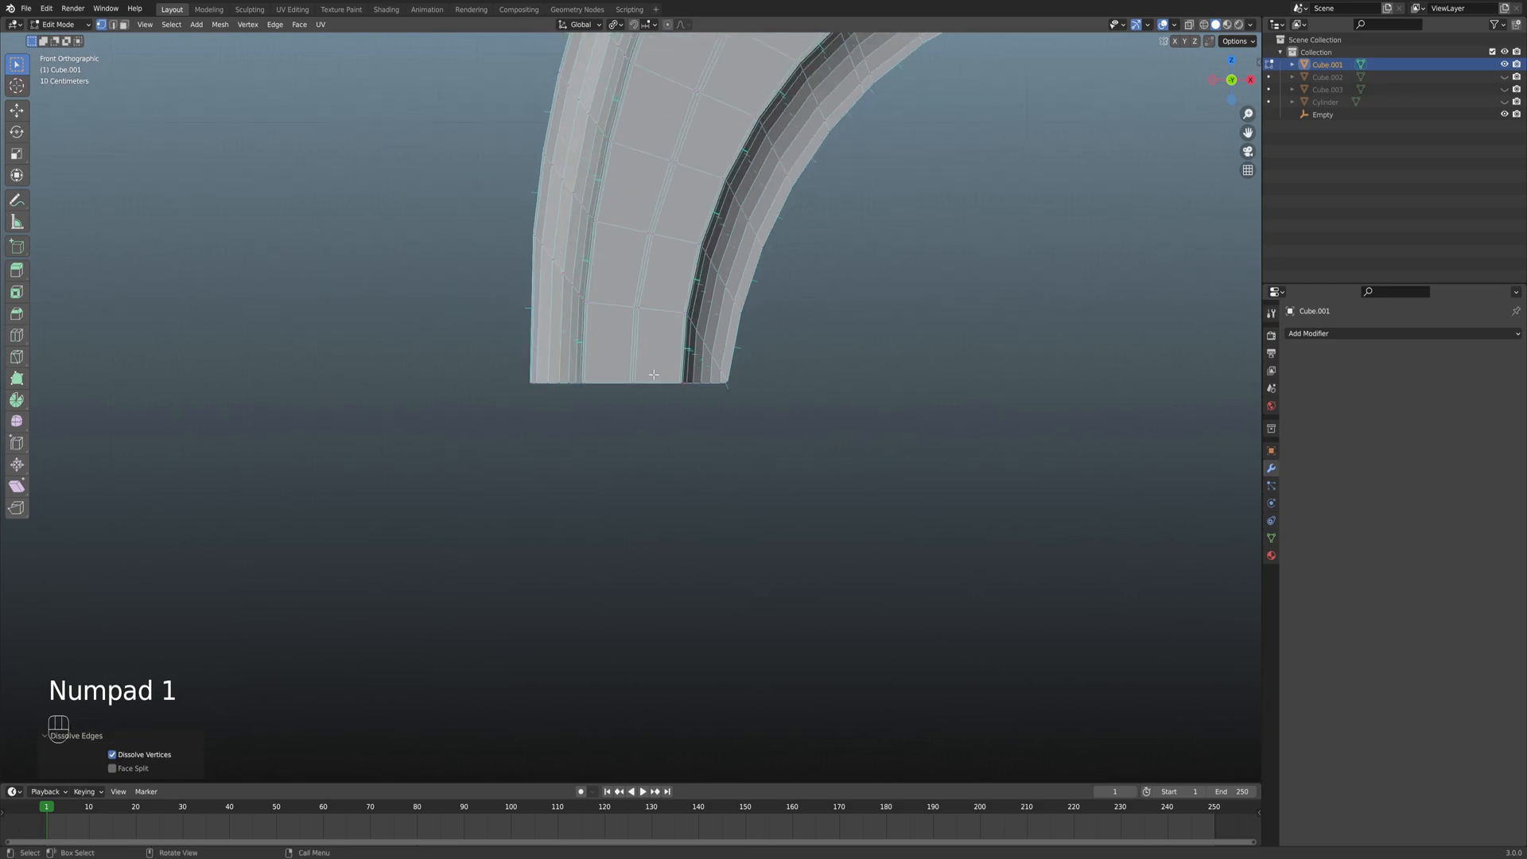
pyautogui.scroll(-2, 796, 403)
pyautogui.keyDown('shift'); pyautogui.moveTo(831, 400); pyautogui.dragTo(582, 380, button='middle'); pyautogui.keyUp('shift')
pyautogui.scroll(-3, 788, 413)
pyautogui.press('Tab')
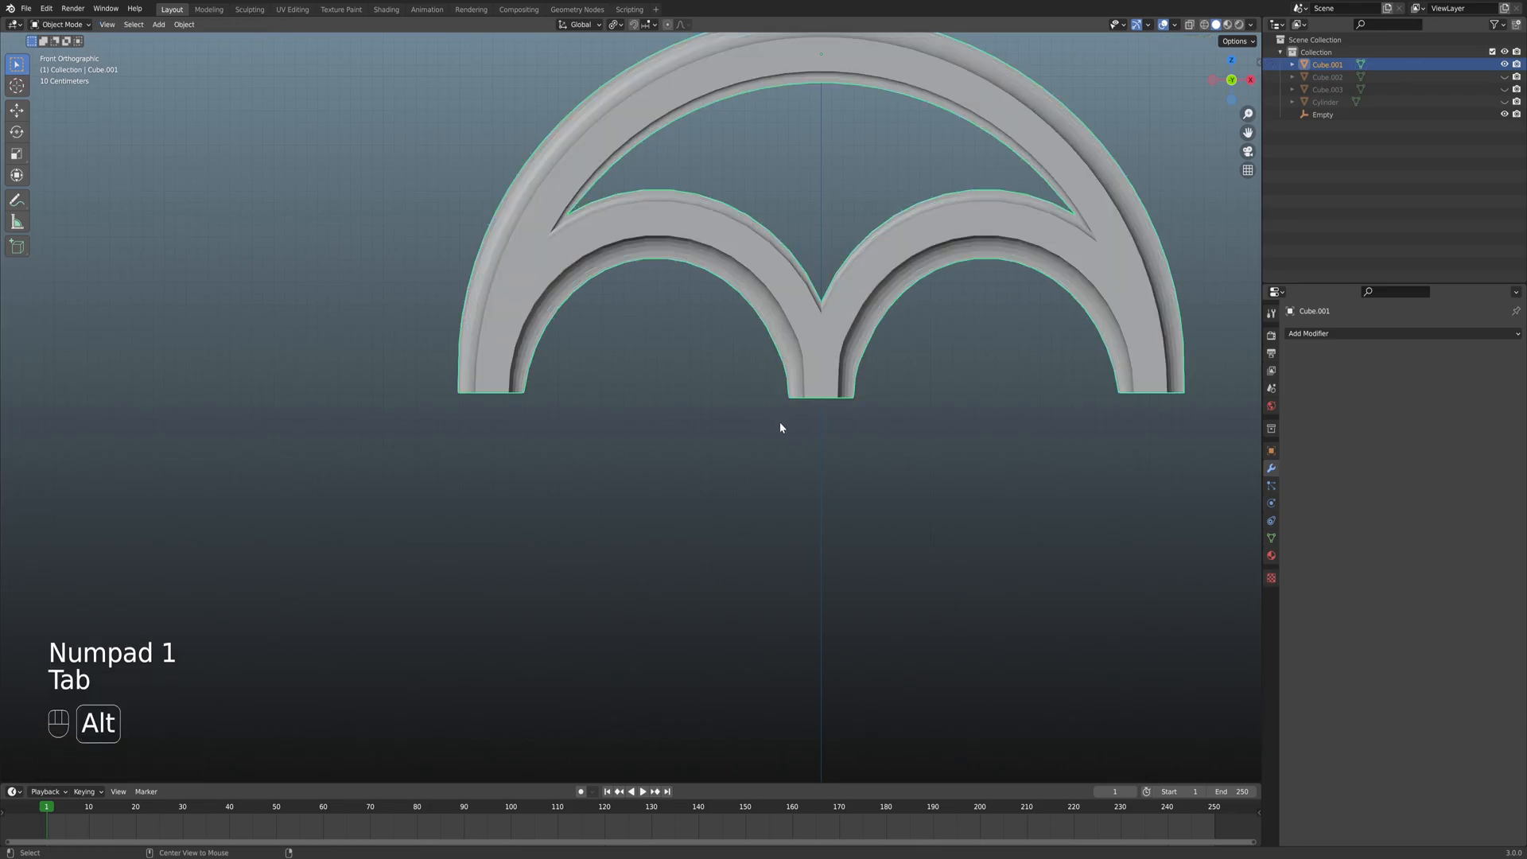
pyautogui.hotkey('alt', 'h')
pyautogui.keyDown('shift'); pyautogui.moveTo(816, 421); pyautogui.dragTo(706, 415, button='middle'); pyautogui.keyUp('shift')
pyautogui.press('z')
pyautogui.click(656, 421)
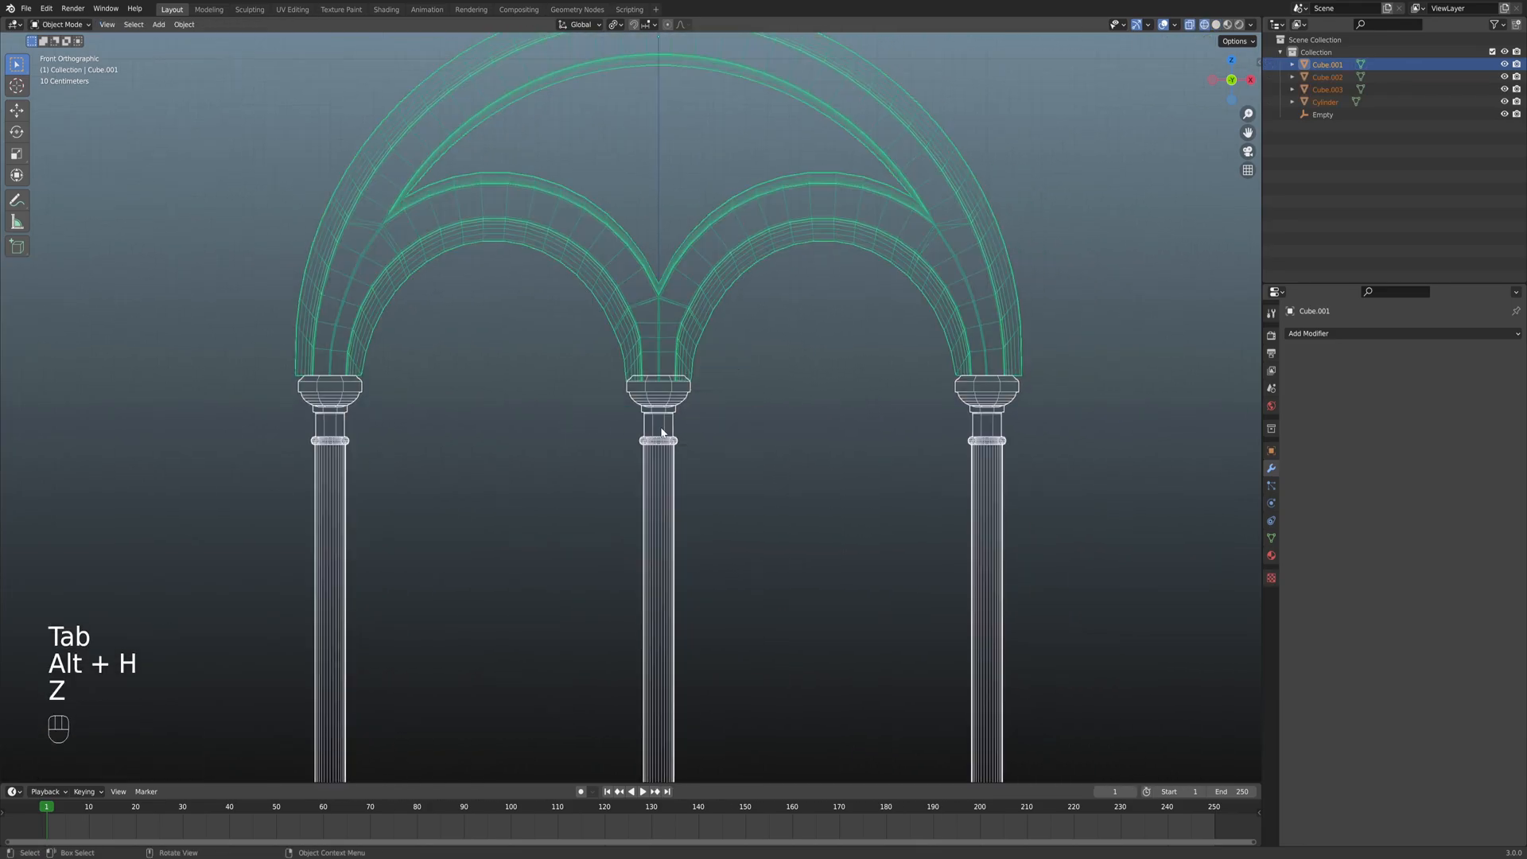
# Examine how the bottom ends of the three arch legs meet the tops of the column capitals.
pyautogui.scroll(3, 660, 429)
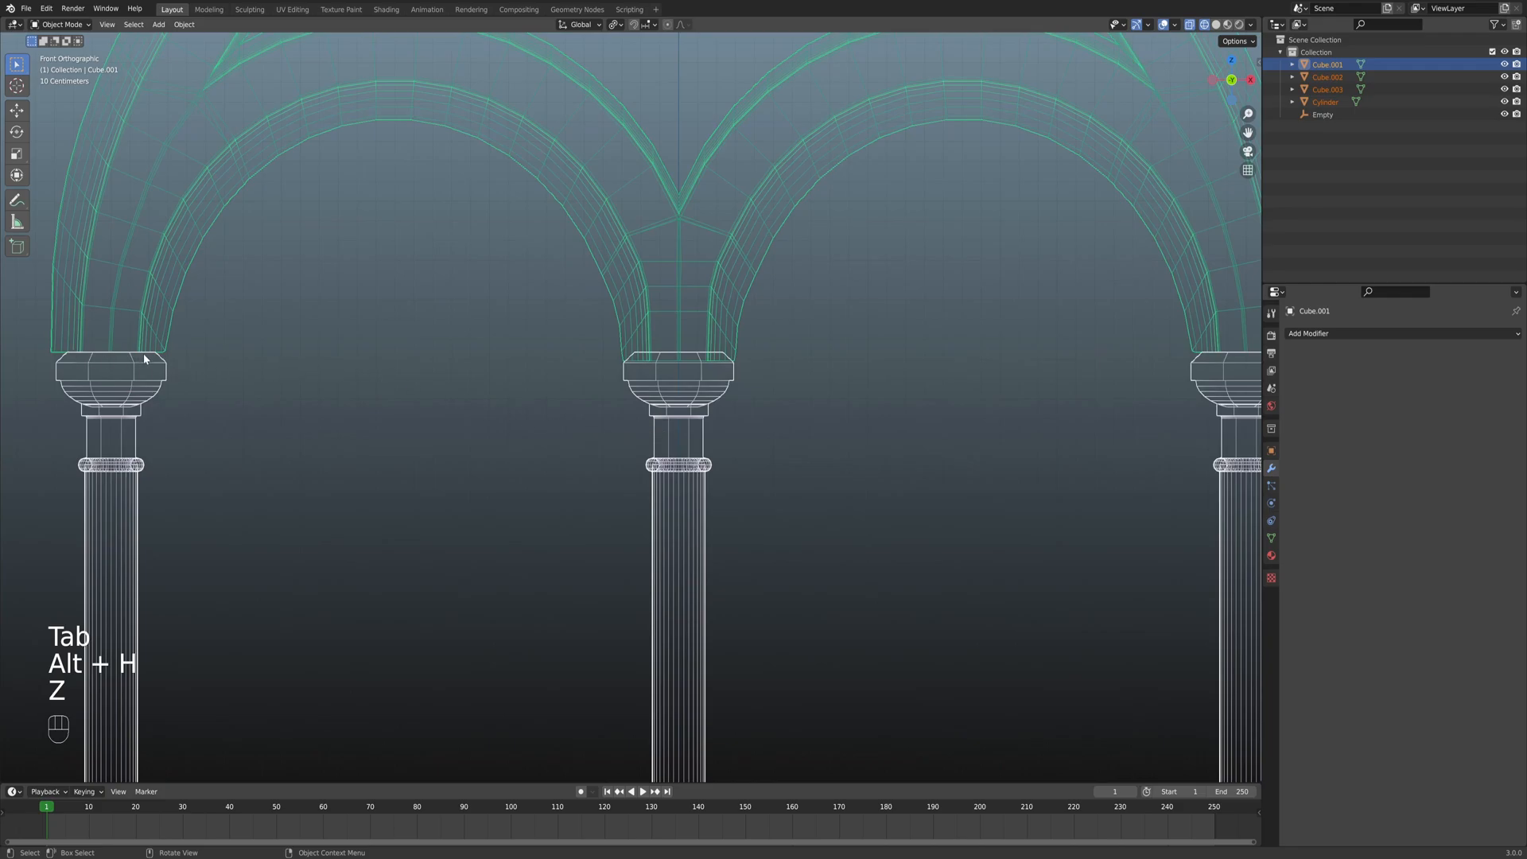
pyautogui.scroll(-3, 818, 379)
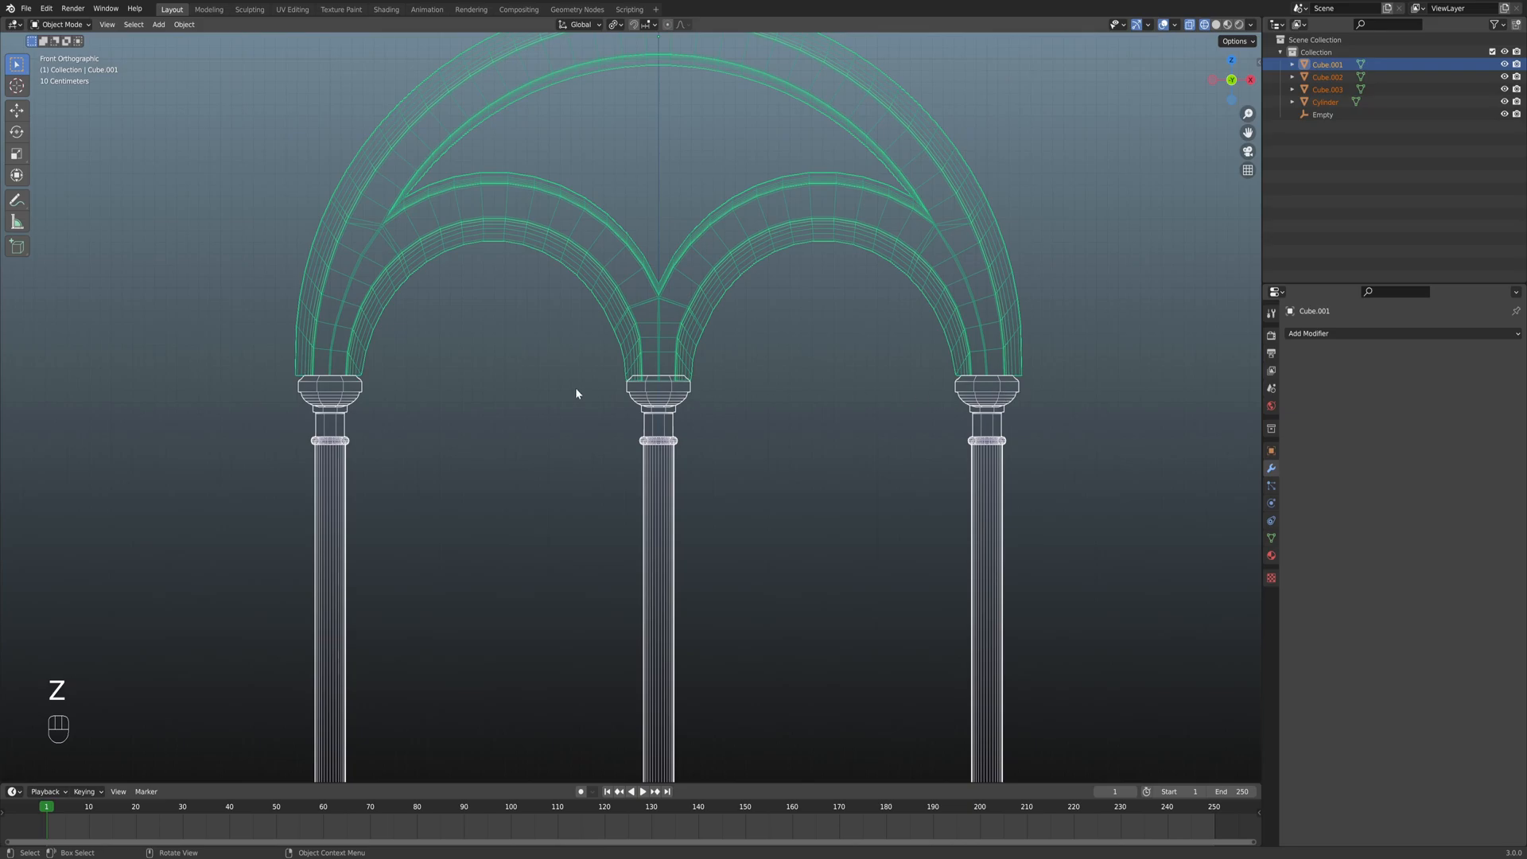
pyautogui.scroll(3, 641, 398)
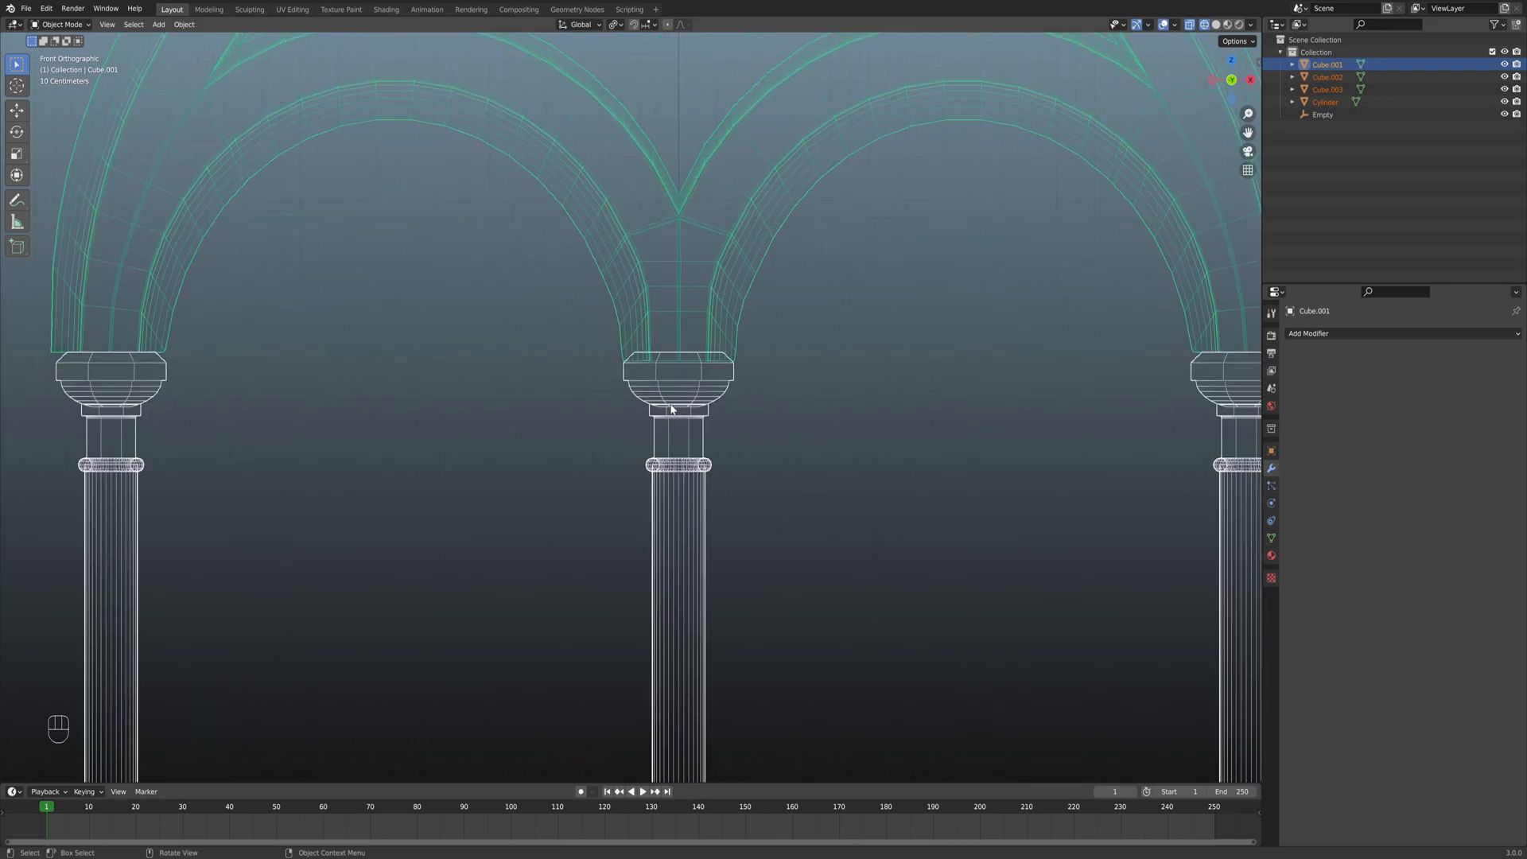
pyautogui.scroll(1, 672, 410)
pyautogui.scroll(-1, 718, 381)
pyautogui.scroll(3, 740, 377)
pyautogui.keyDown('shift'); pyautogui.moveTo(740, 377); pyautogui.dragTo(681, 421, button='middle'); pyautogui.keyUp('shift')
pyautogui.scroll(4, 675, 415)
pyautogui.scroll(-8, 685, 393)
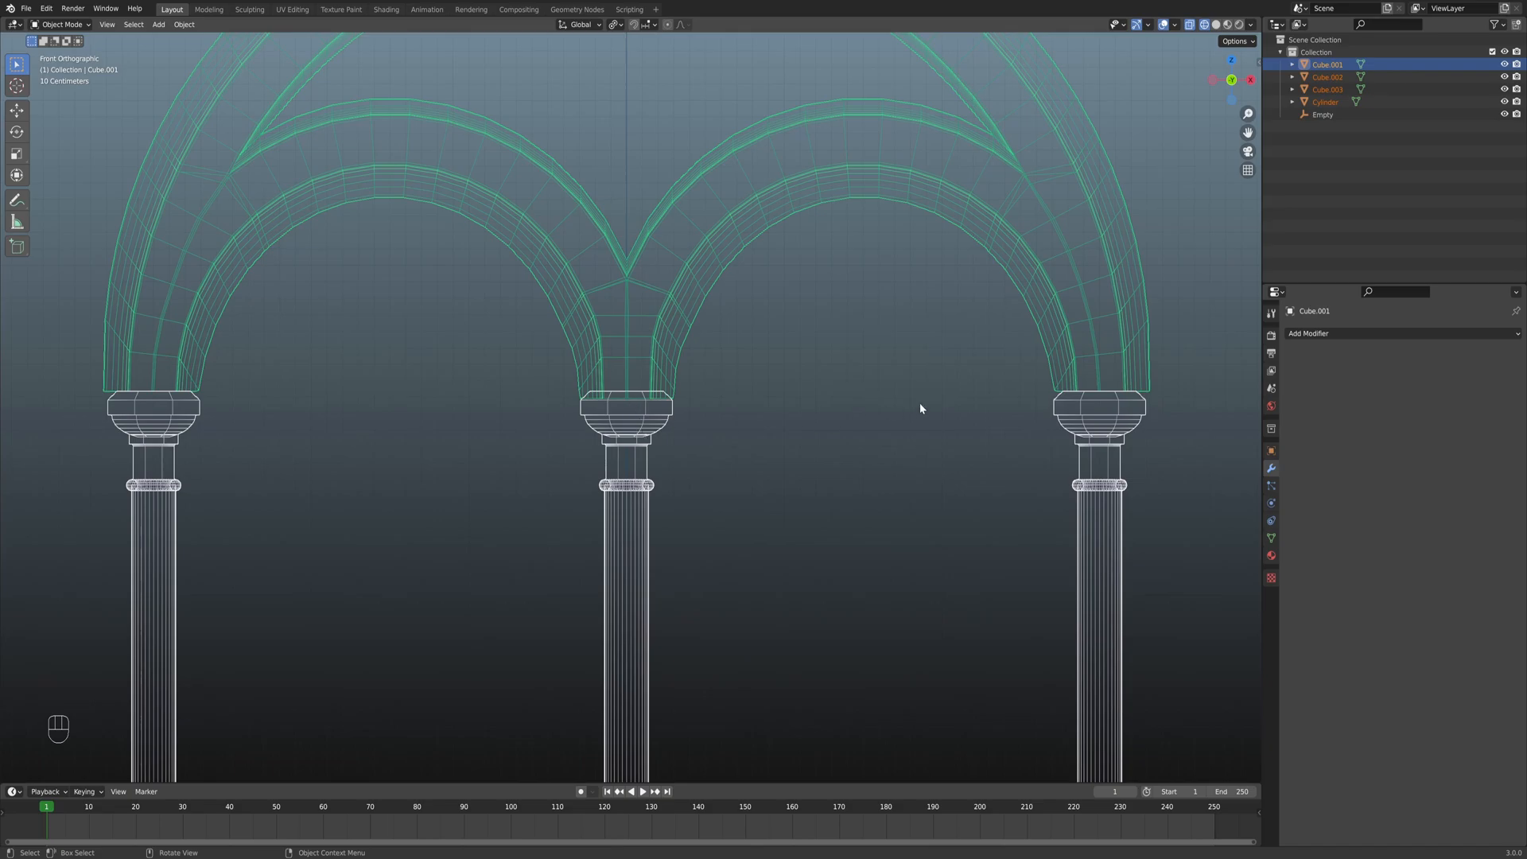
pyautogui.scroll(6, 631, 408)
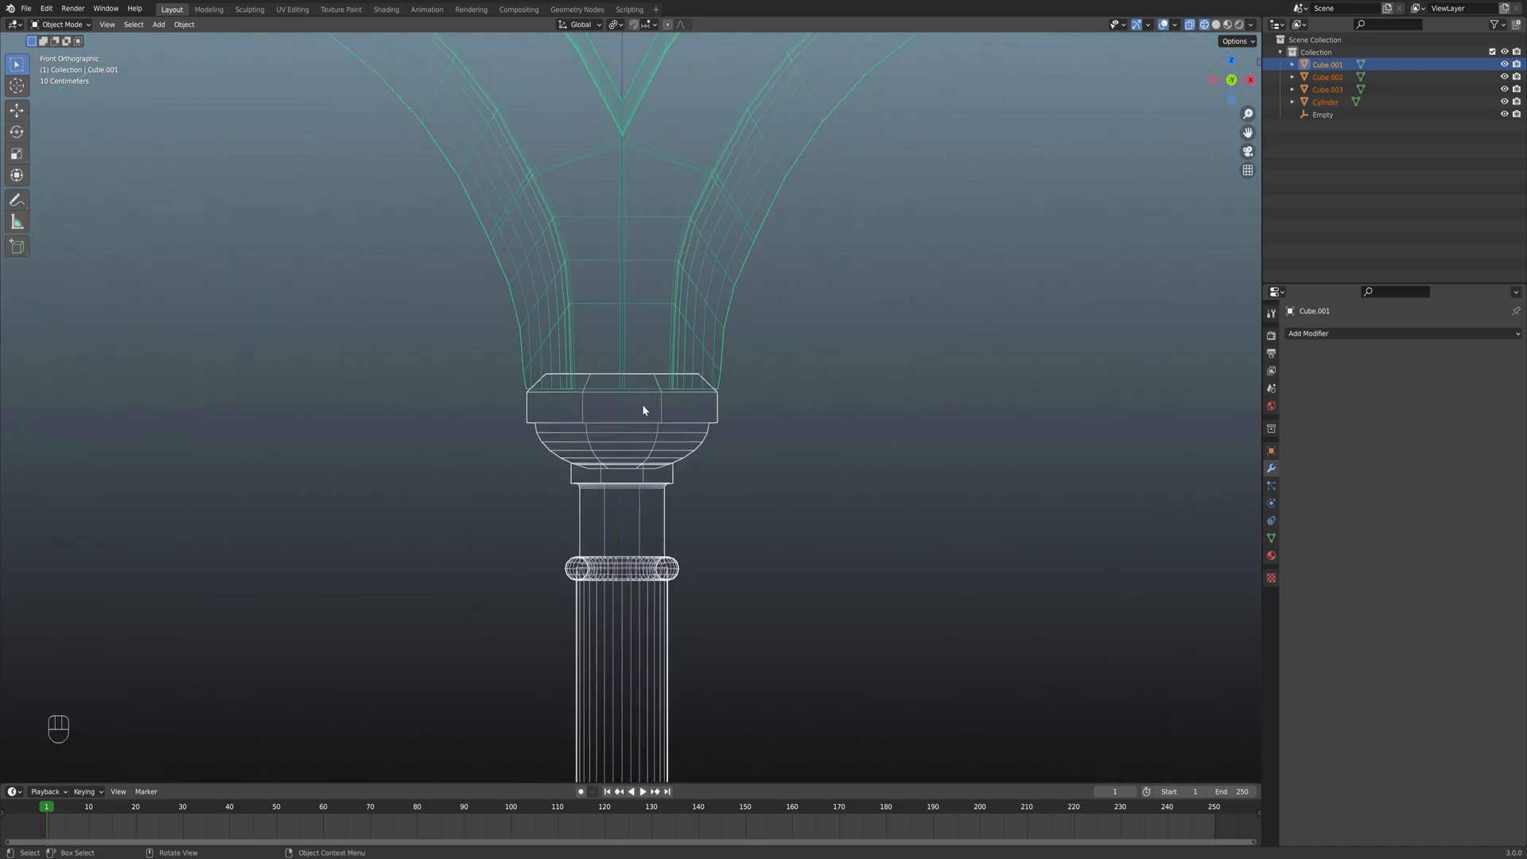
pyautogui.scroll(2, 634, 399)
pyautogui.press('g')
pyautogui.press('z')
pyautogui.rightClick(828, 427)
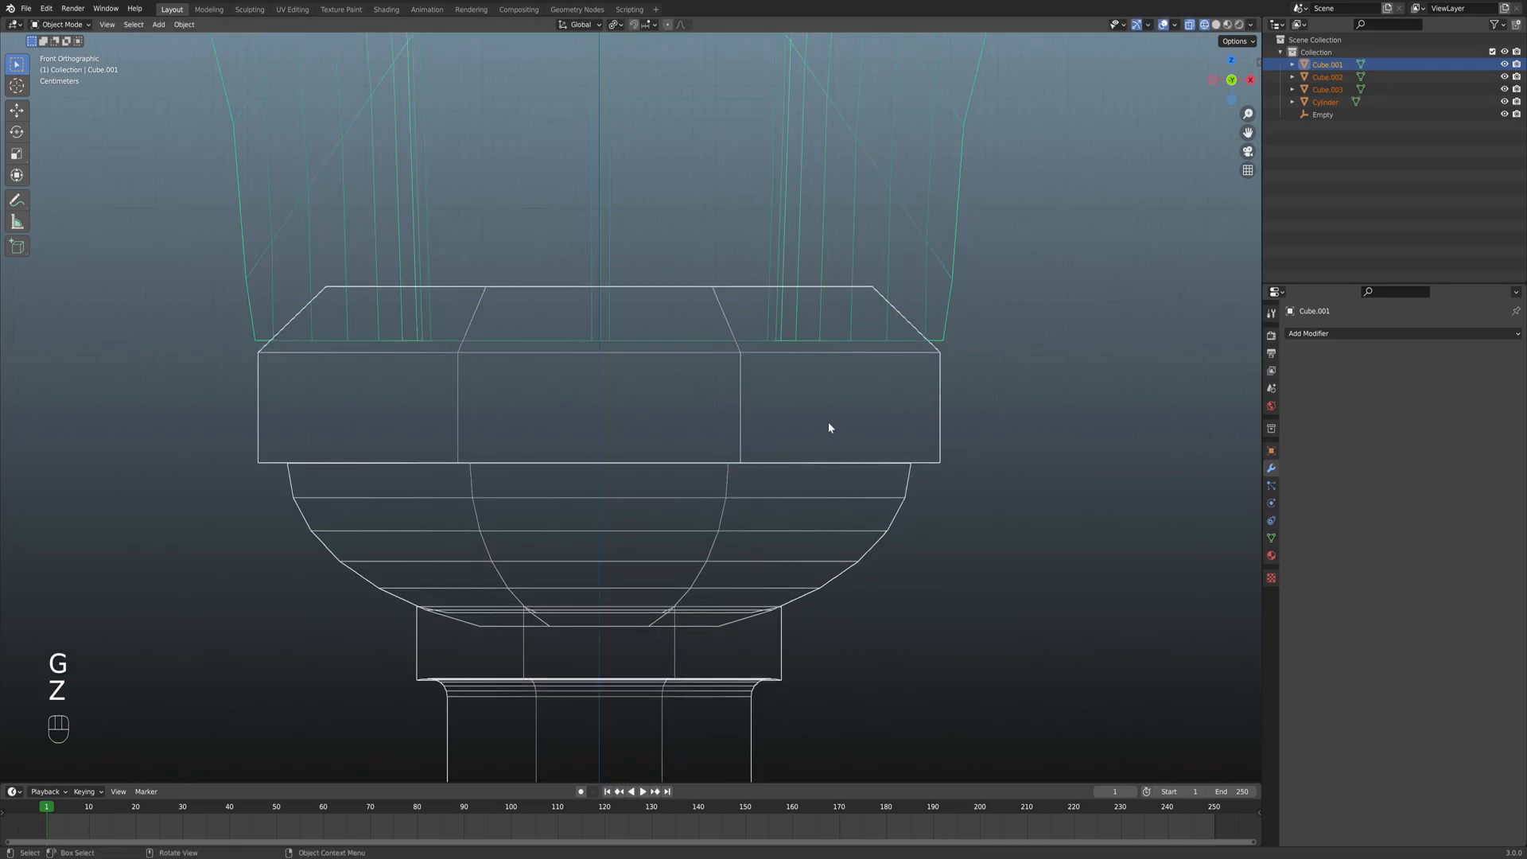
# Select only the arch frame and raise it 0.04 m along Z towards the top of the middle capital.
pyautogui.click(991, 454)
pyautogui.click(924, 283)
pyautogui.press('g')
pyautogui.press('z')
pyautogui.scroll(2, 913, 398)
pyautogui.press('g')
pyautogui.press('z')
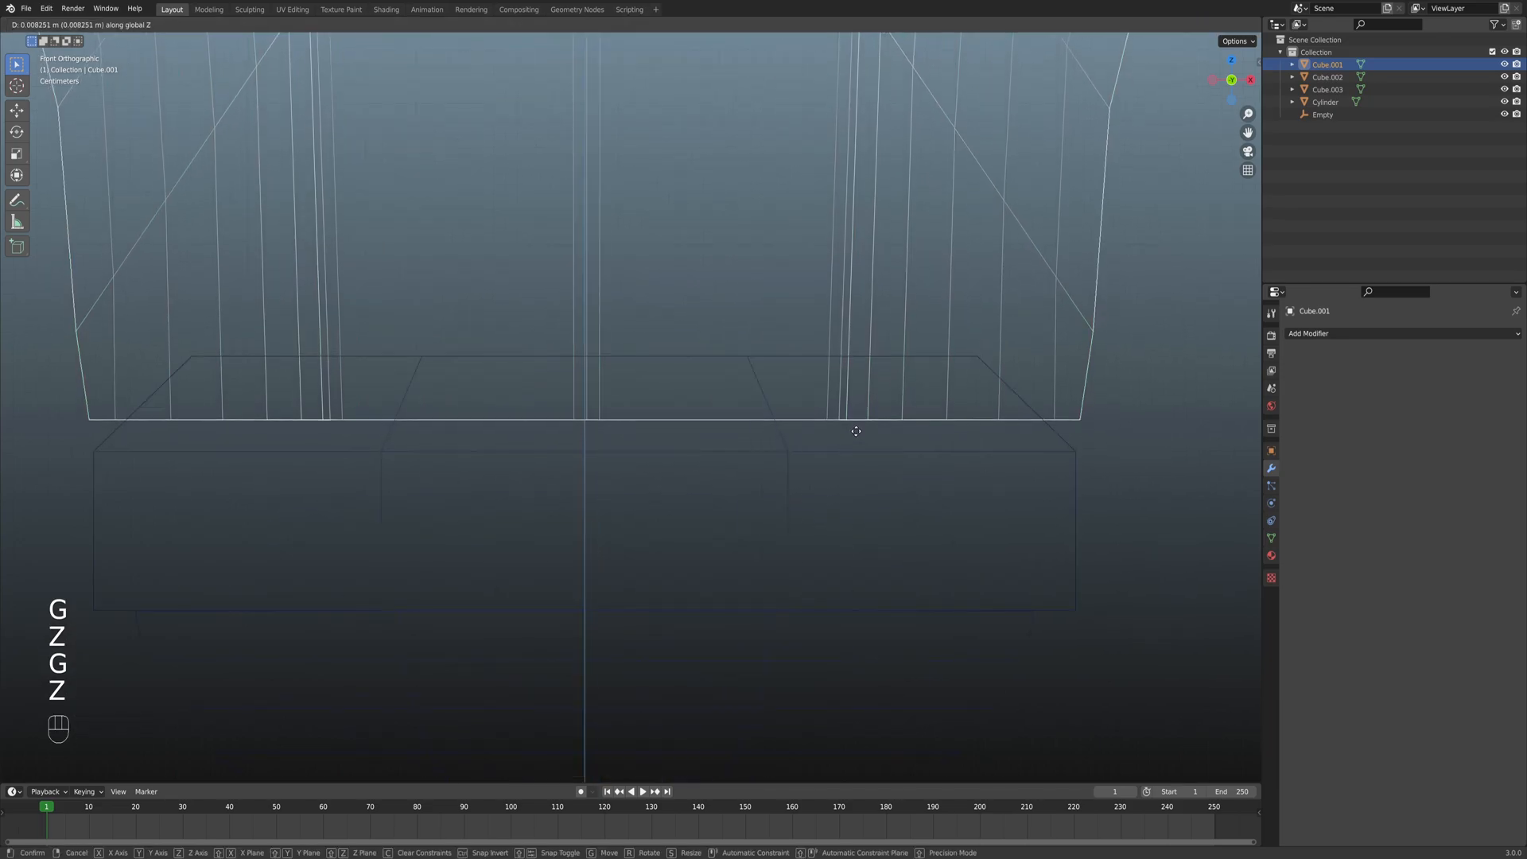
pyautogui.keyDown('ctrl'); pyautogui.click(853, 373); pyautogui.keyUp('ctrl')
# Raise the arch frame by about 0.0044 m along Z so its bottom edge meets the capital's top line.
pyautogui.scroll(2, 667, 393)
pyautogui.scroll(2, 668, 393)
pyautogui.keyDown('shift'); pyautogui.scroll(-3, 752, 453); pyautogui.keyUp('shift')
pyautogui.press('g')
pyautogui.press('z')
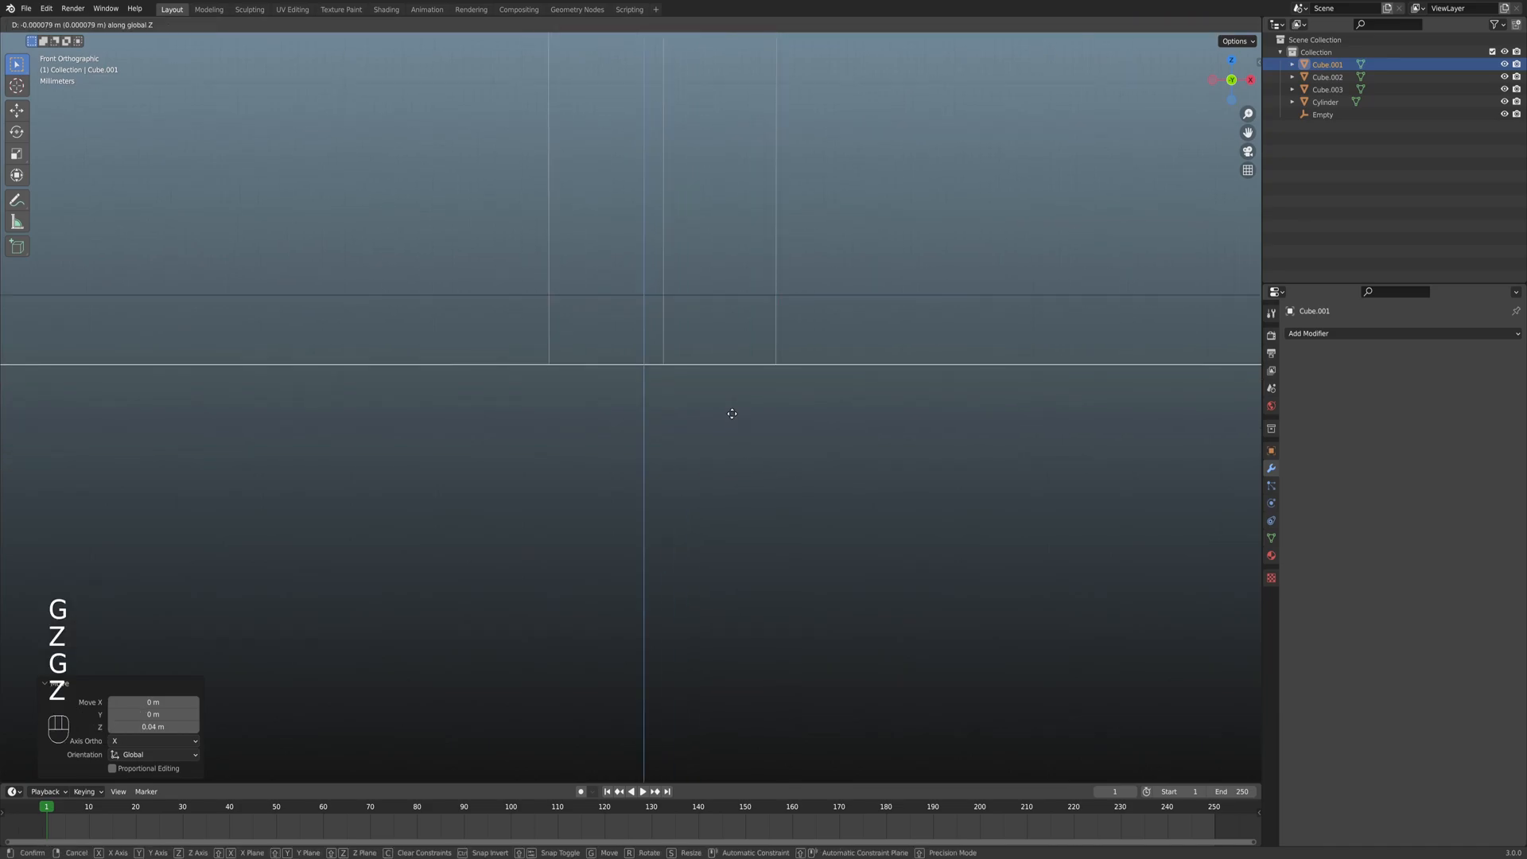
pyautogui.press('shift')
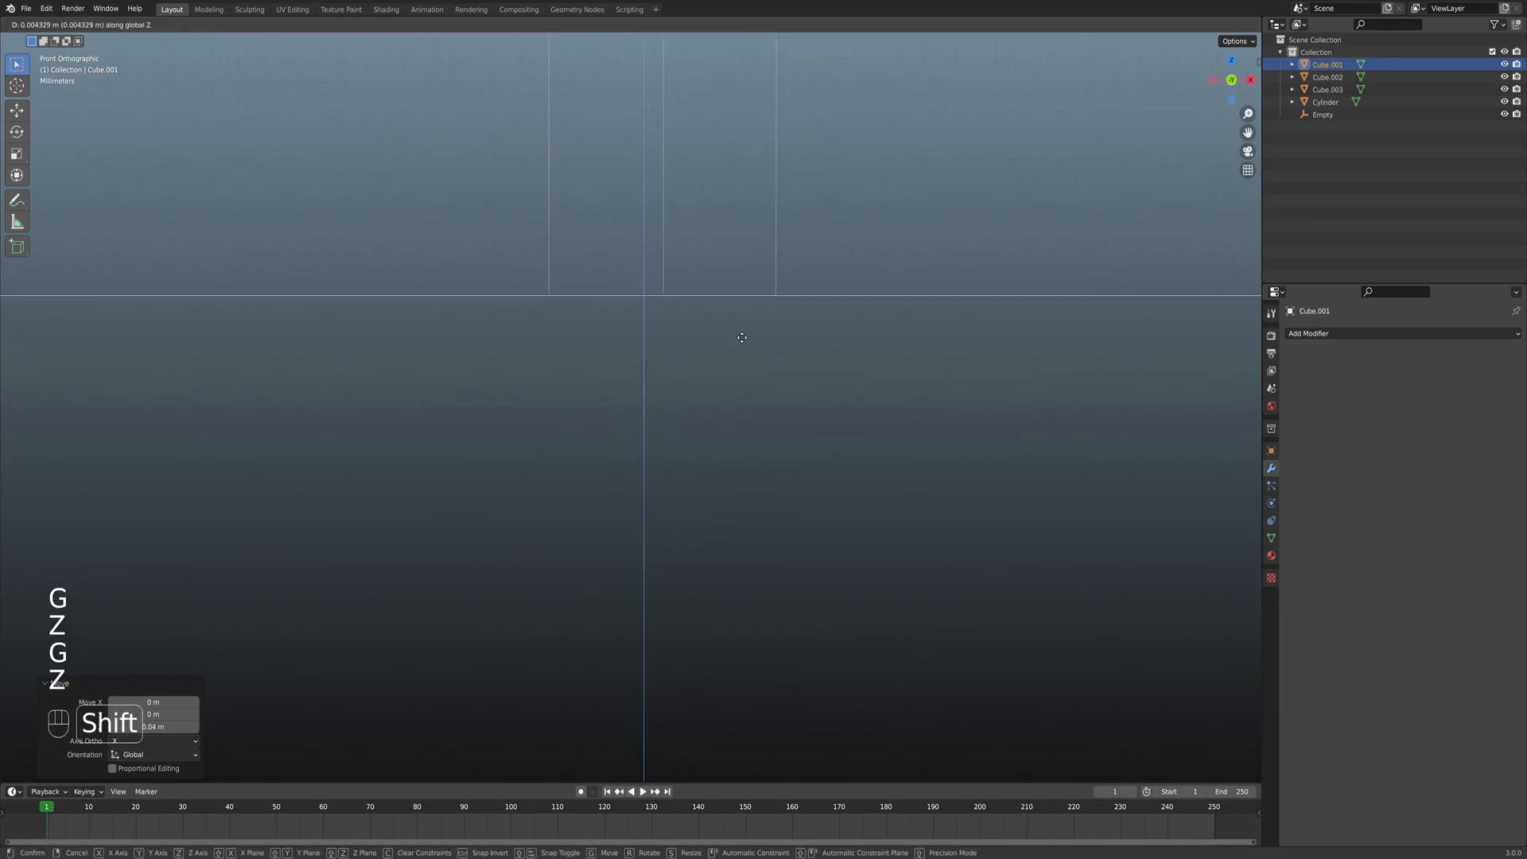
pyautogui.click(743, 322)
# Lower the arch frame by 0.000108 m along Z to align its bottom edge exactly with the capital's top.
pyautogui.scroll(2, 733, 389)
pyautogui.keyDown('shift'); pyautogui.scroll(2, 706, 417); pyautogui.keyUp('shift')
pyautogui.keyDown('shift'); pyautogui.scroll(-2, 711, 367); pyautogui.keyUp('shift')
pyautogui.scroll(2, 702, 450)
pyautogui.scroll(3, 705, 440)
pyautogui.scroll(-2, 726, 443)
pyautogui.press('g')
pyautogui.press('z')
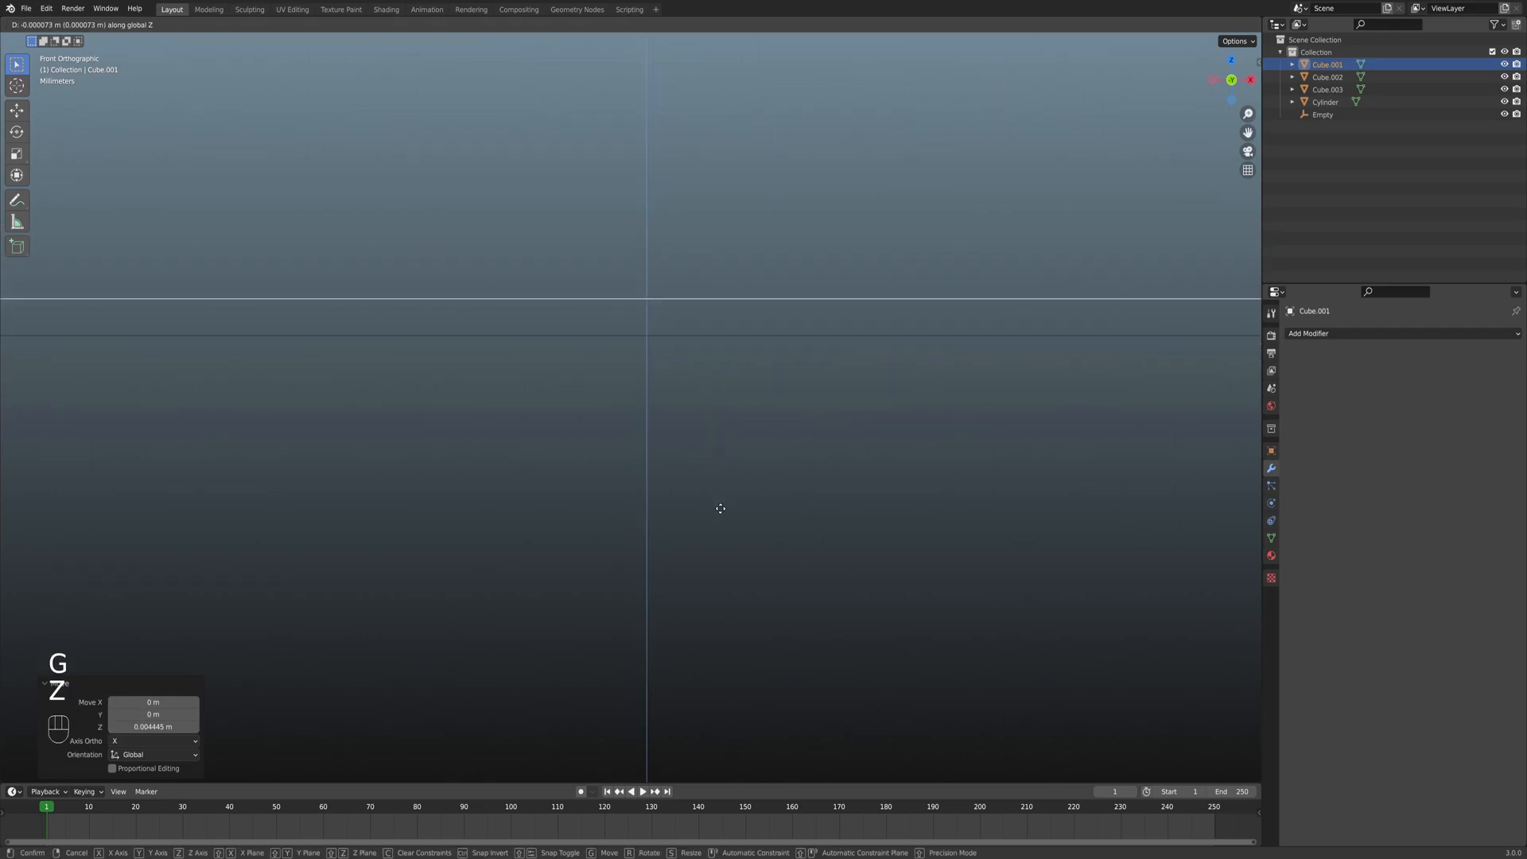
pyautogui.press('shift')
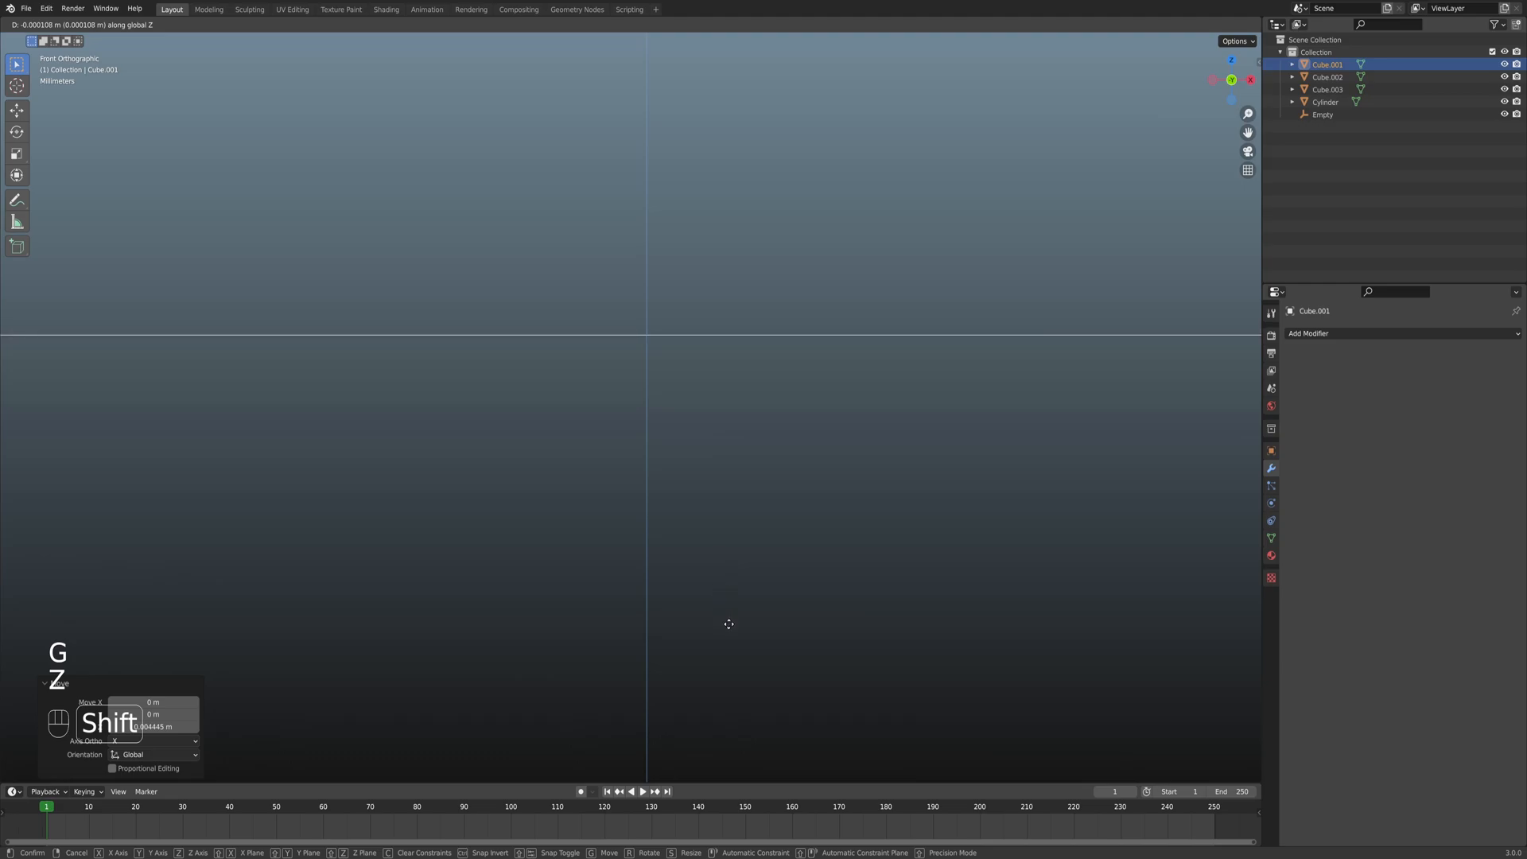
pyautogui.click(723, 620)
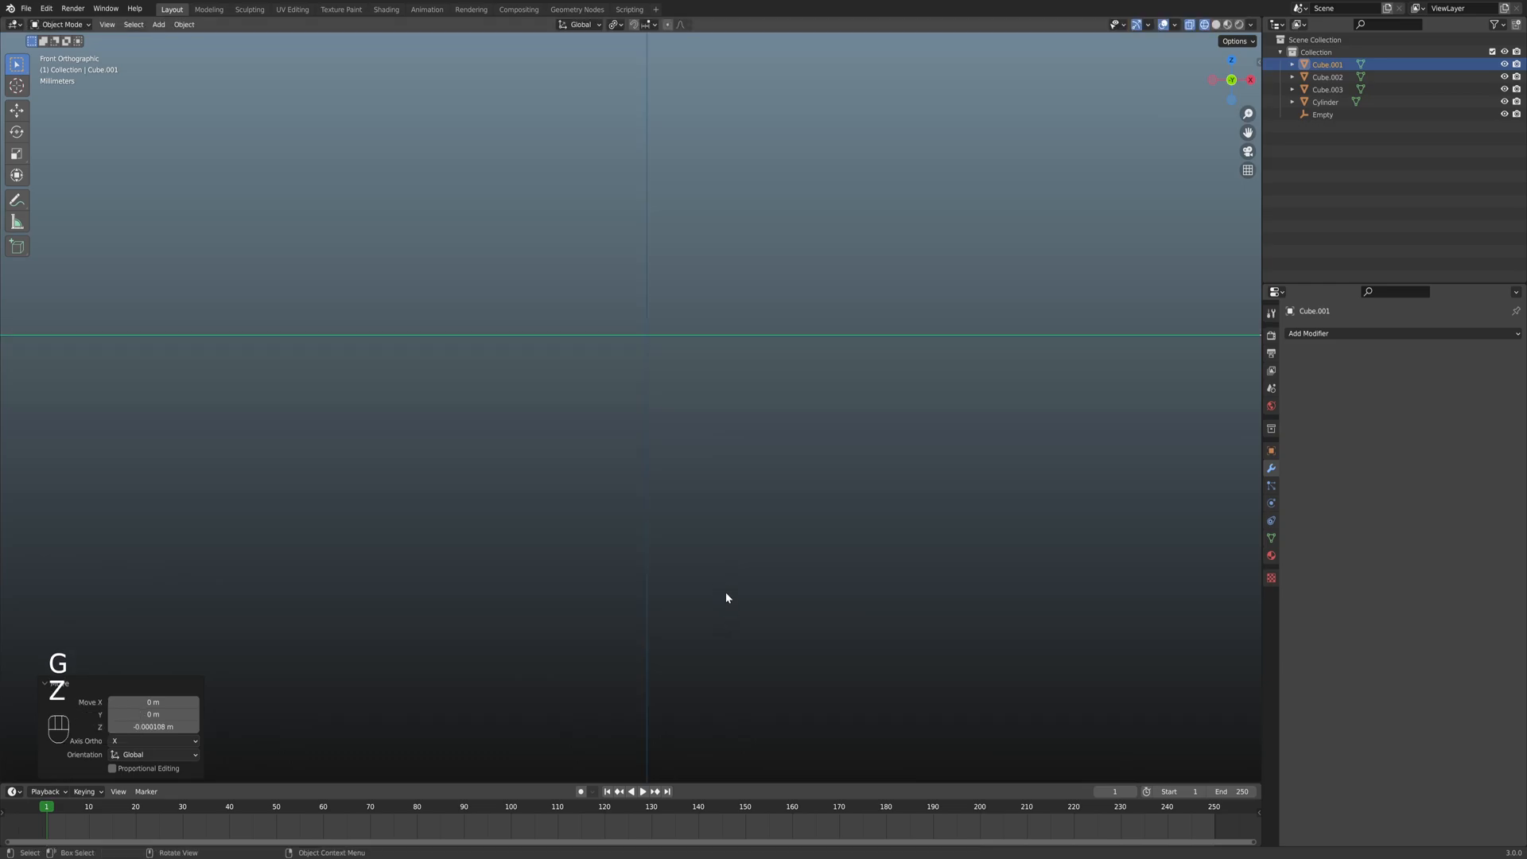
pyautogui.press('g')
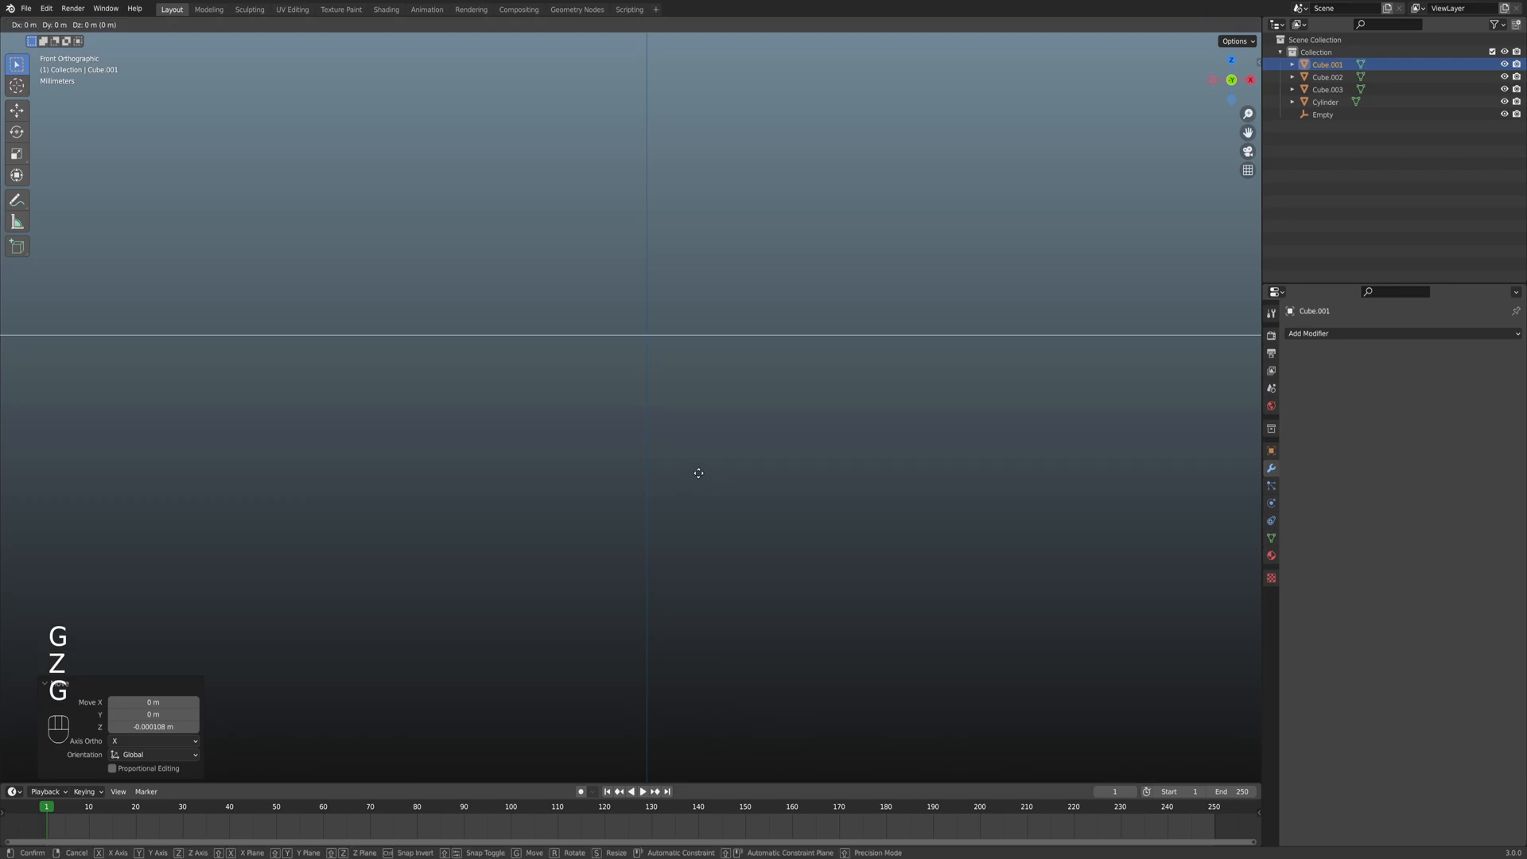
pyautogui.press('z')
pyautogui.press('shift')
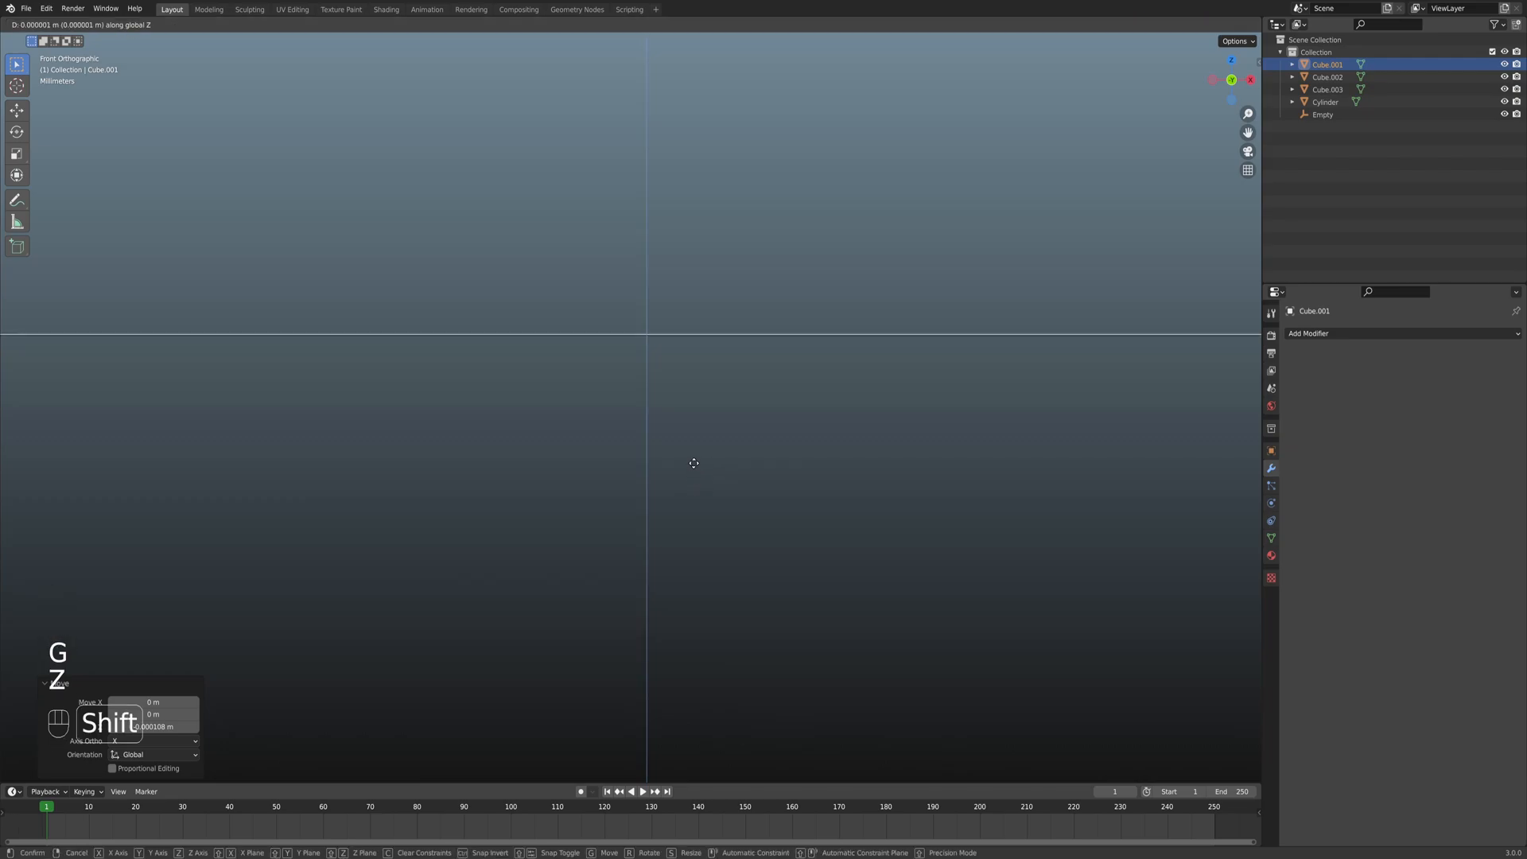
pyautogui.rightClick(693, 468)
# Switch to solid shading and hide the columns object covering the end of the arch's left leg.
pyautogui.scroll(-4, 684, 470)
pyautogui.scroll(-10, 683, 470)
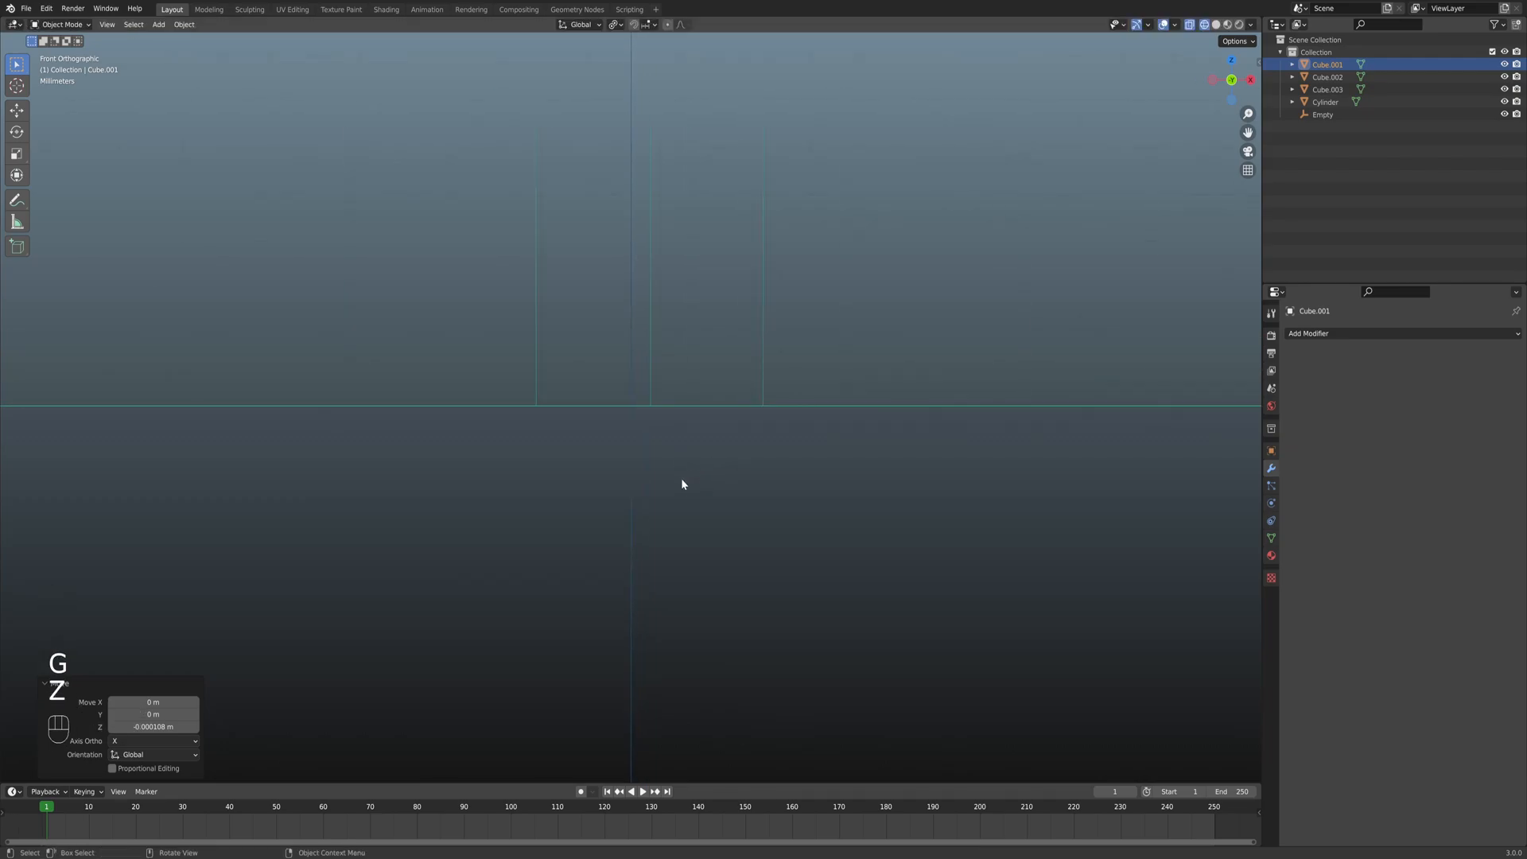
pyautogui.scroll(-5, 675, 500)
pyautogui.moveTo(528, 456)
pyautogui.keyDown('shift'); pyautogui.mouseDown(button='middle')
pyautogui.moveTo(688, 474)
pyautogui.moveTo(747, 447)
pyautogui.mouseUp(button='middle'); pyautogui.keyUp('shift')
pyautogui.press('Tab')
pyautogui.scroll(5, 764, 463)
pyautogui.scroll(3, 756, 440)
pyautogui.press('z')
pyautogui.click(806, 444)
pyautogui.press('Tab')
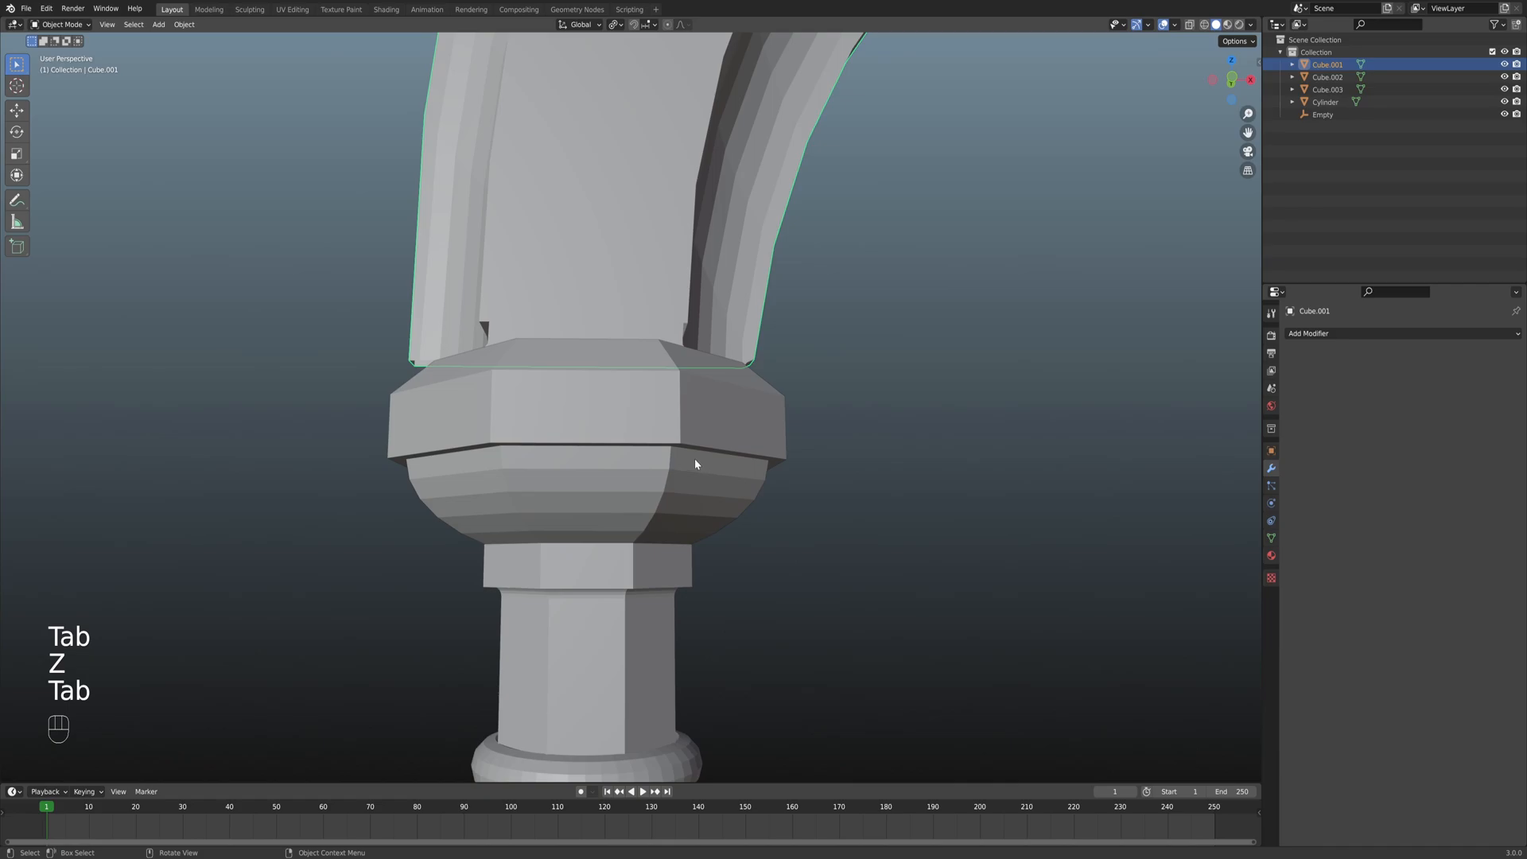
pyautogui.click(695, 459)
pyautogui.press('h')
# Edit the arch mesh in vertex selection and join the two front corners of the left leg's back plate with an edge.
pyautogui.press('Tab')
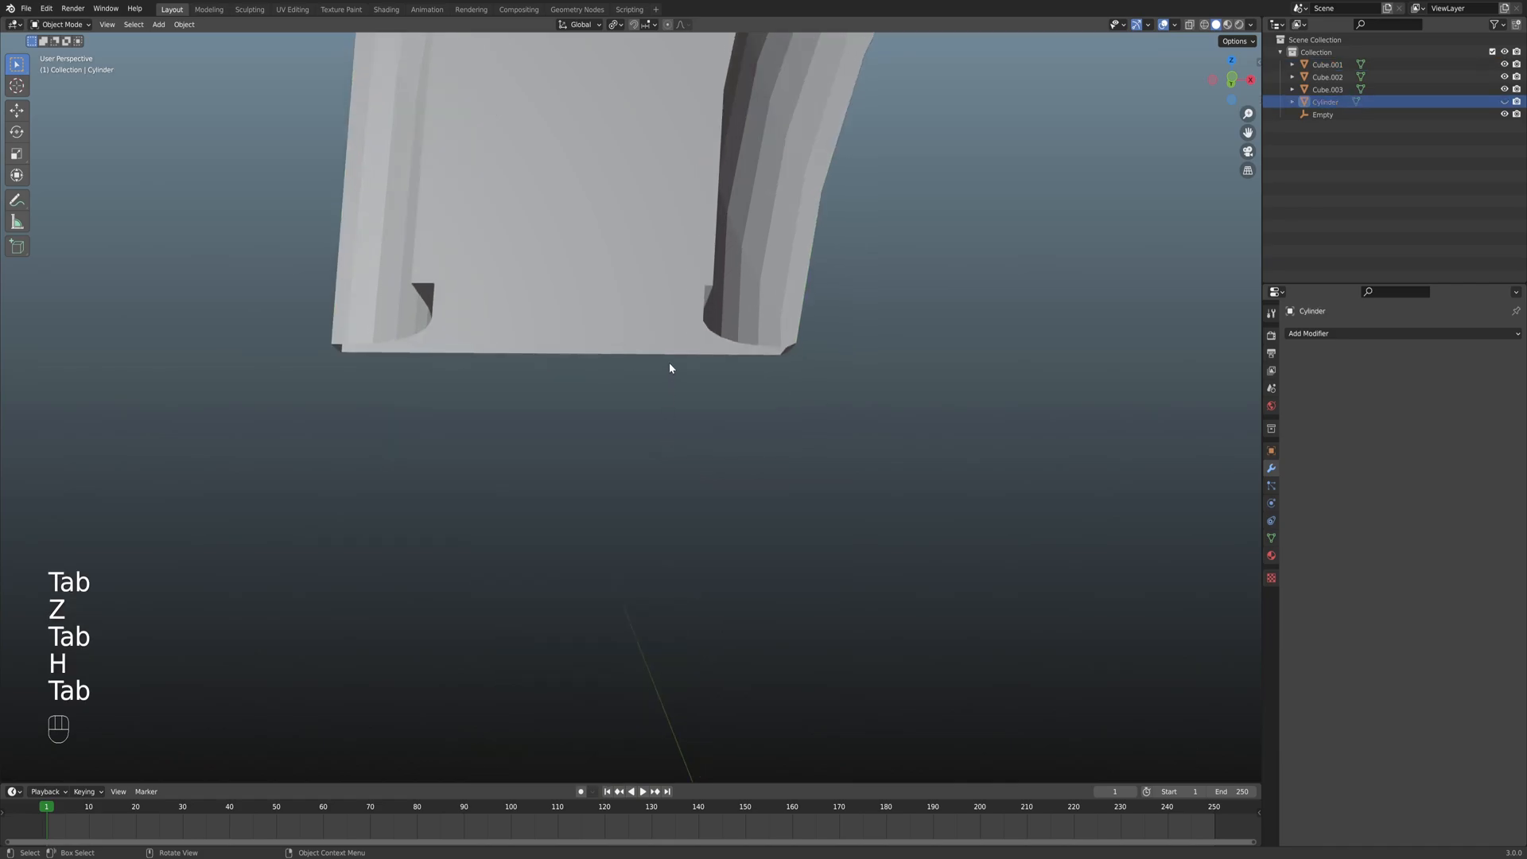
pyautogui.press('Tab')
pyautogui.moveTo(669, 318); pyautogui.dragTo(713, 326, button='middle')
pyautogui.press('1')
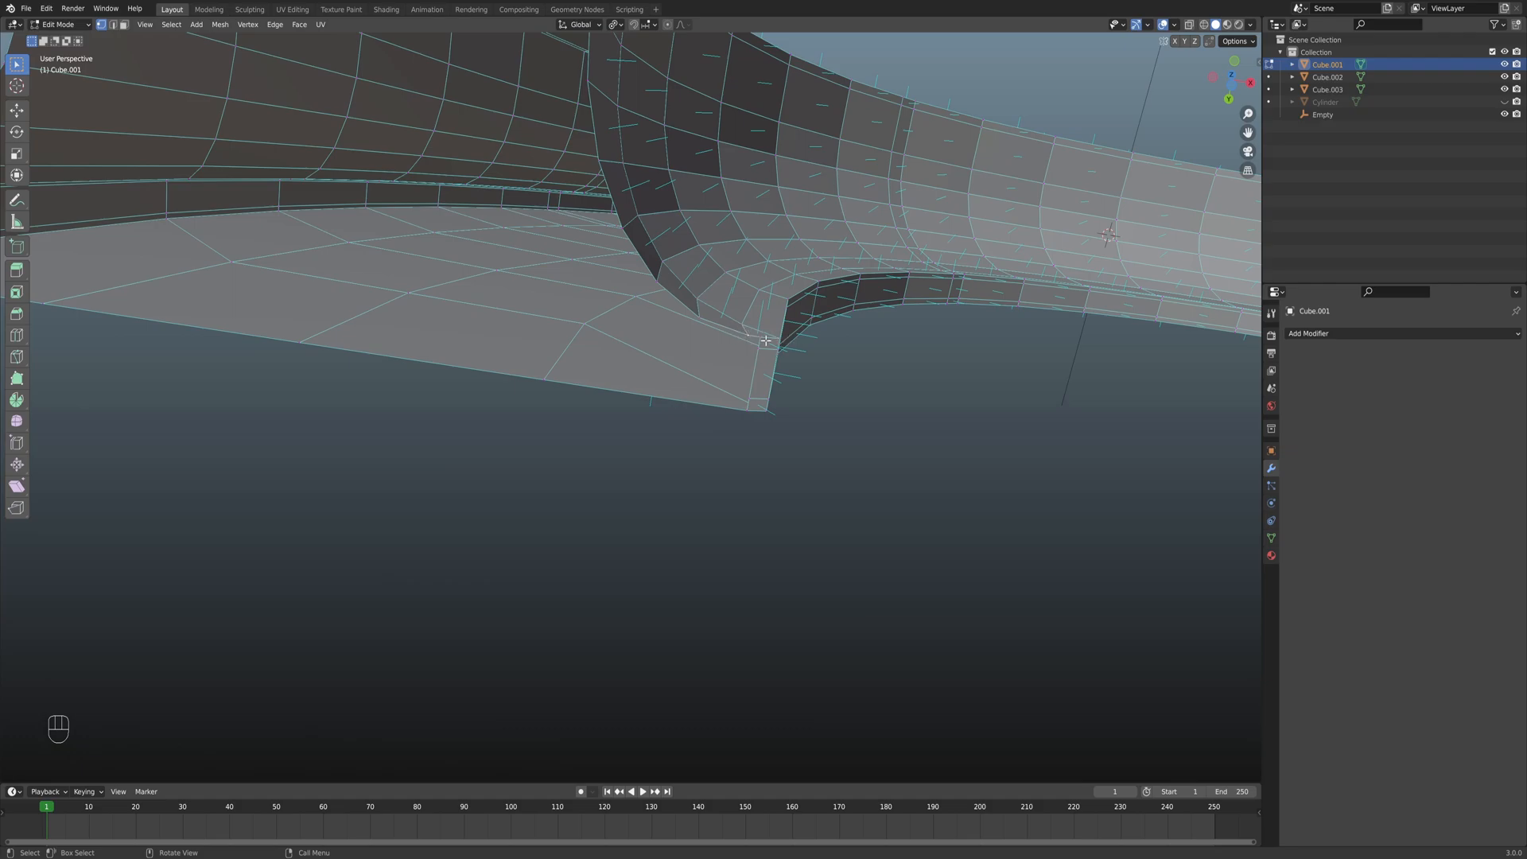
pyautogui.keyDown('shift'); pyautogui.moveTo(586, 350); pyautogui.dragTo(646, 341, button='middle'); pyautogui.keyUp('shift')
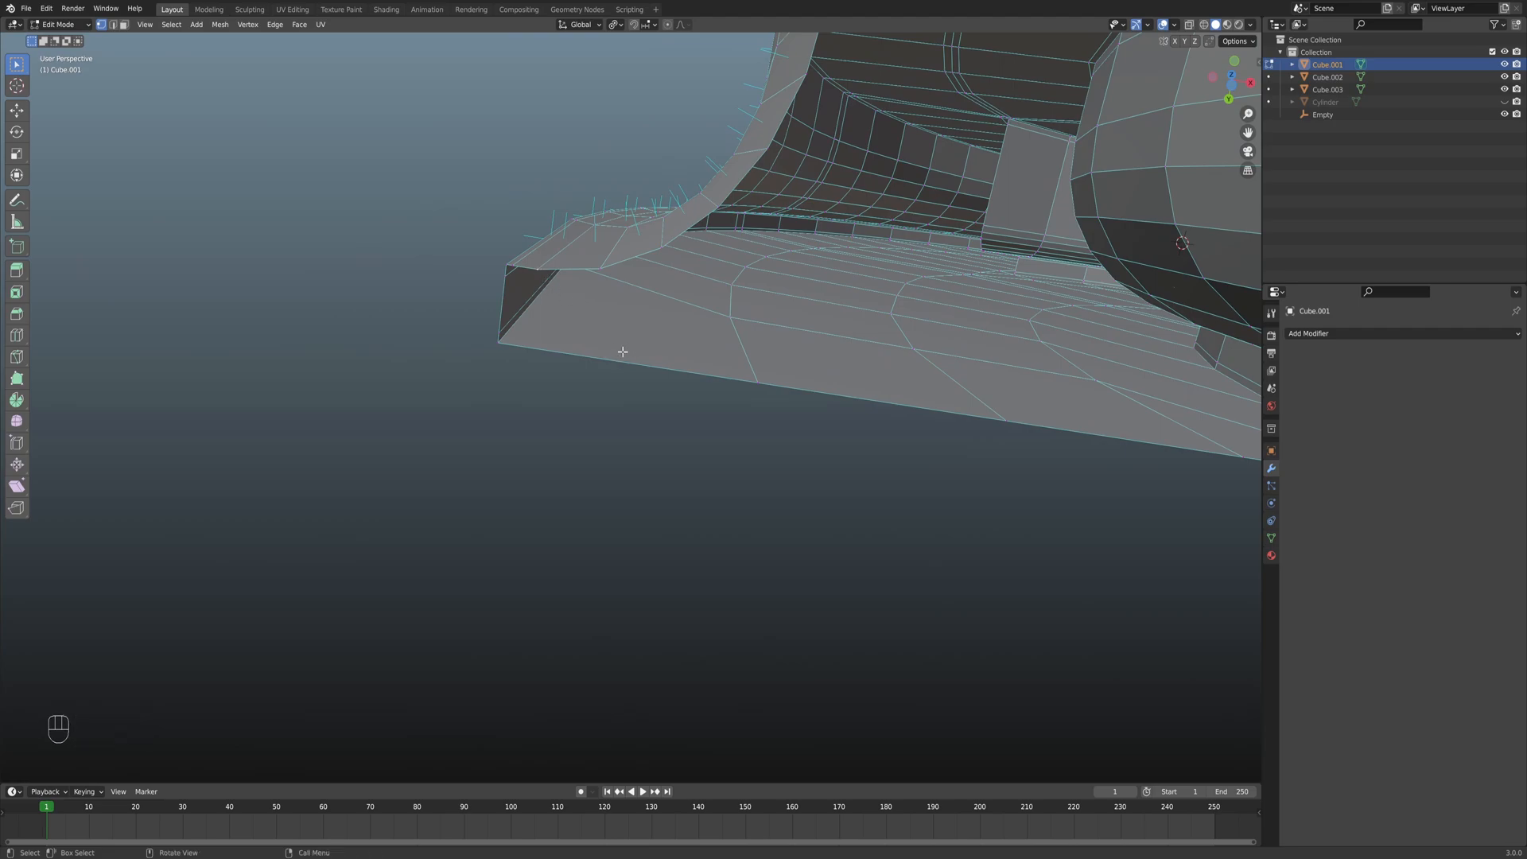
pyautogui.press('f')
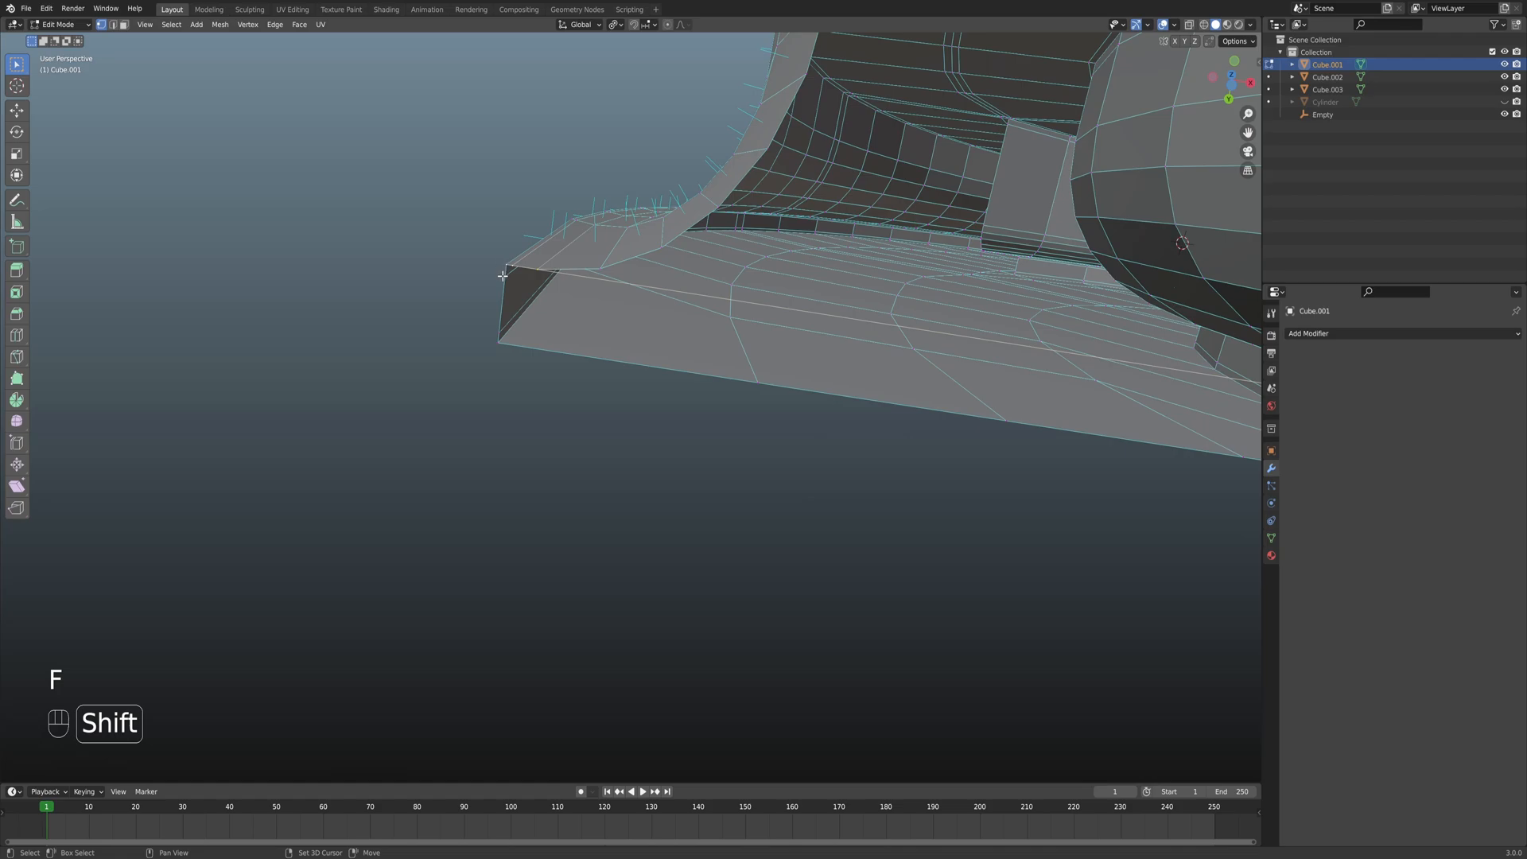
# Fill the thin strip between the new edge and the back plate's bottom edge on the left leg with a face.
pyautogui.keyDown('shift'); pyautogui.hscroll(4, 511, 350); pyautogui.keyUp('shift')
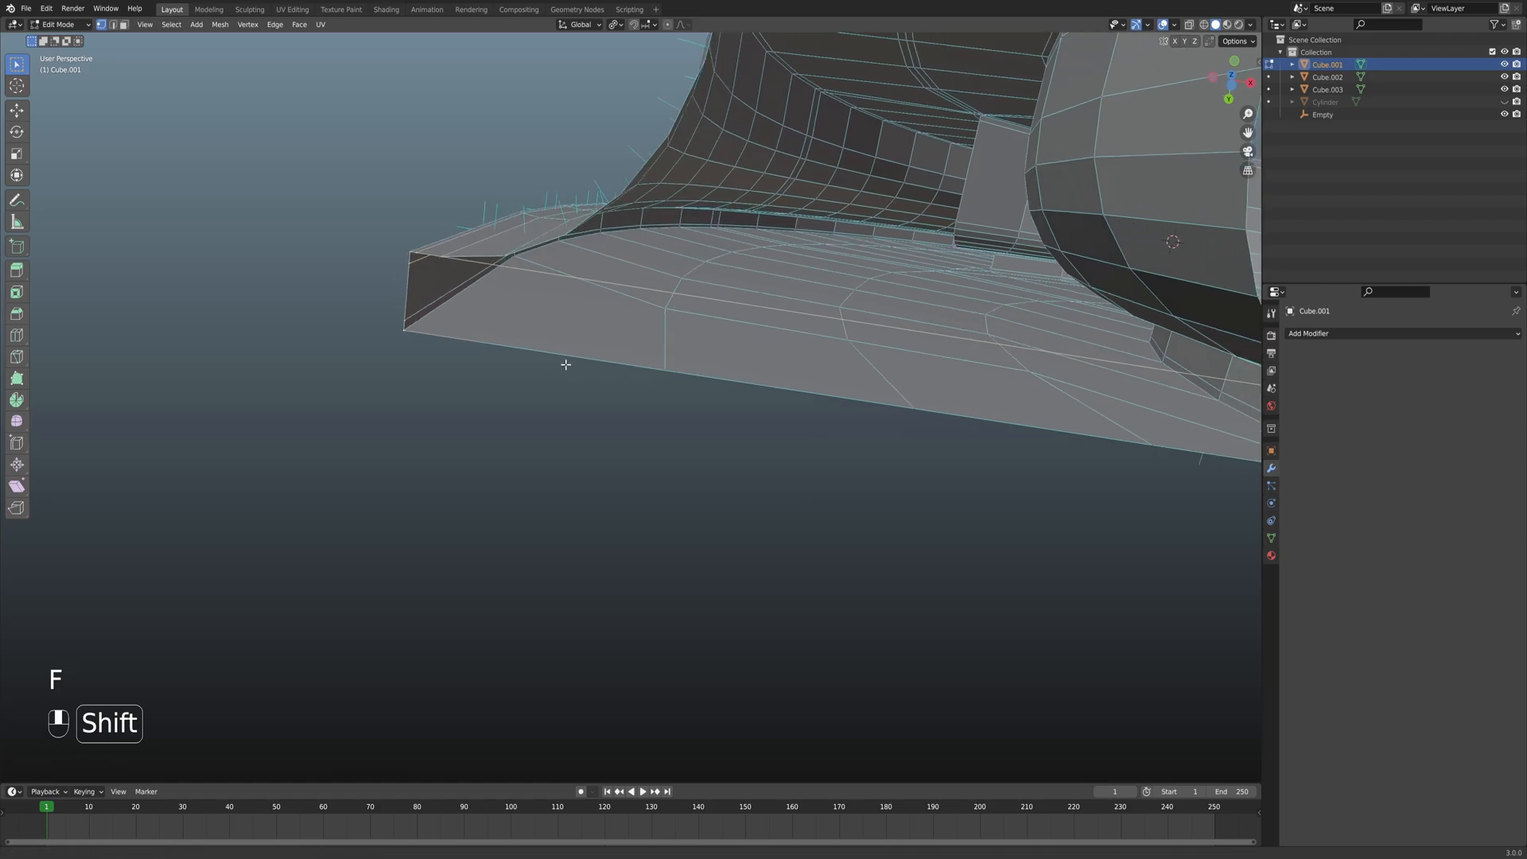
pyautogui.keyDown('shift'); pyautogui.hscroll(2, 619, 384); pyautogui.keyUp('shift')
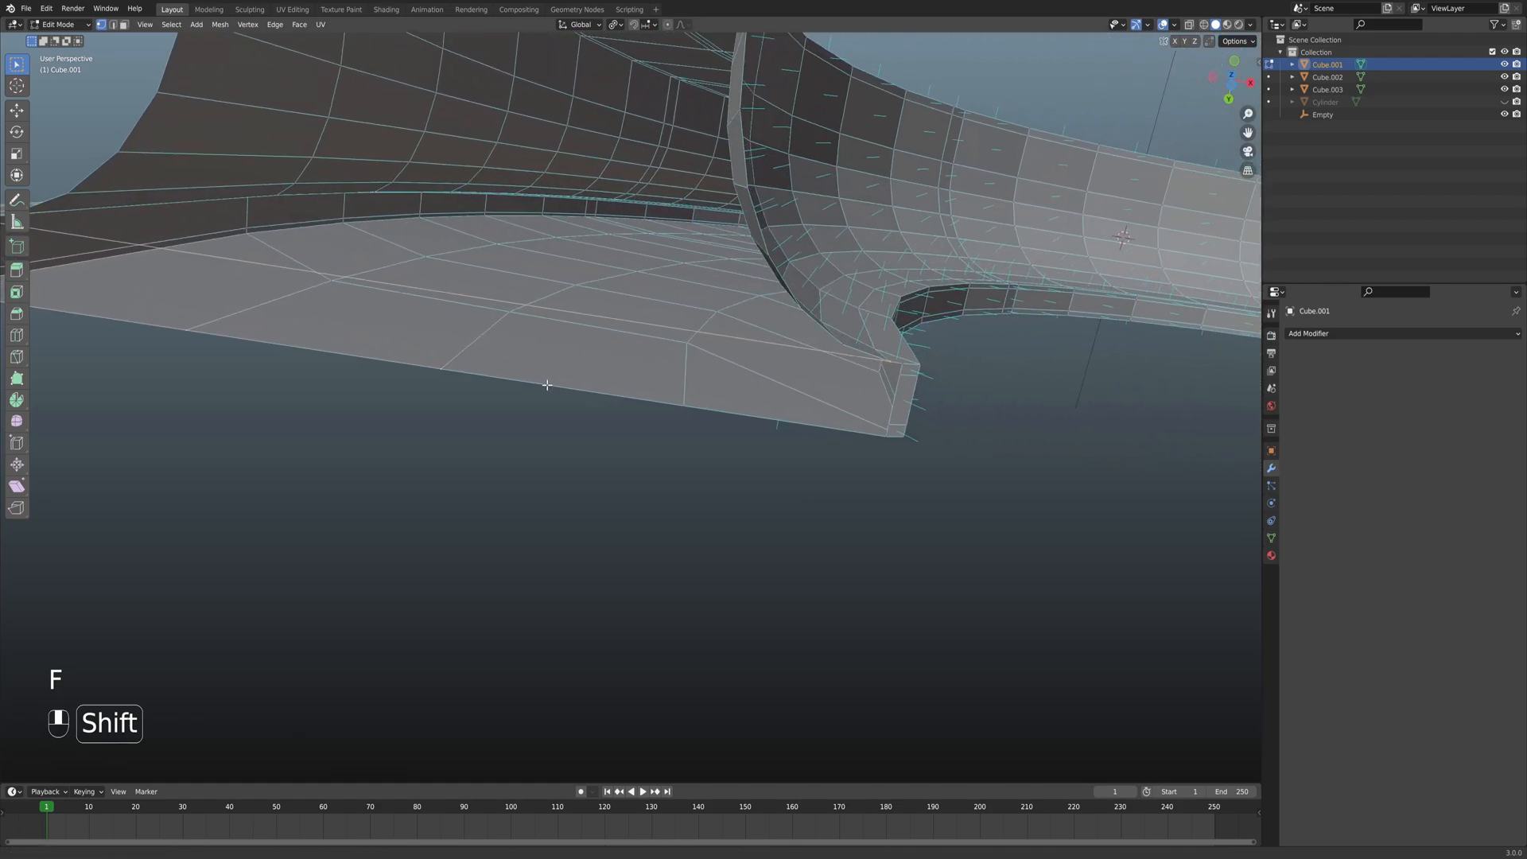
pyautogui.keyDown('shift'); pyautogui.hscroll(2, 764, 419); pyautogui.keyUp('shift')
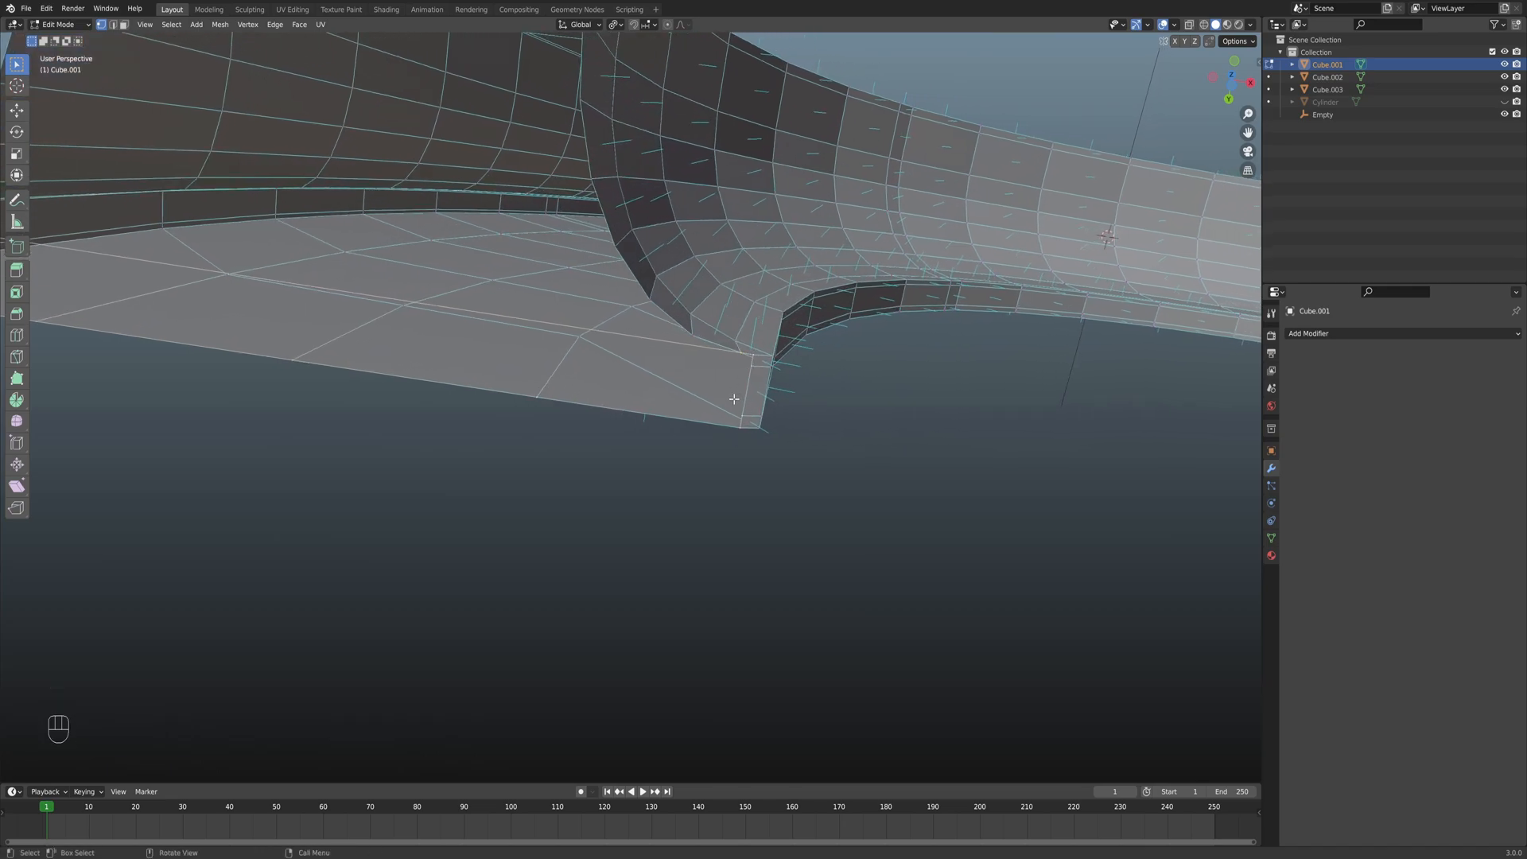
pyautogui.press('f')
pyautogui.scroll(-4, 608, 310)
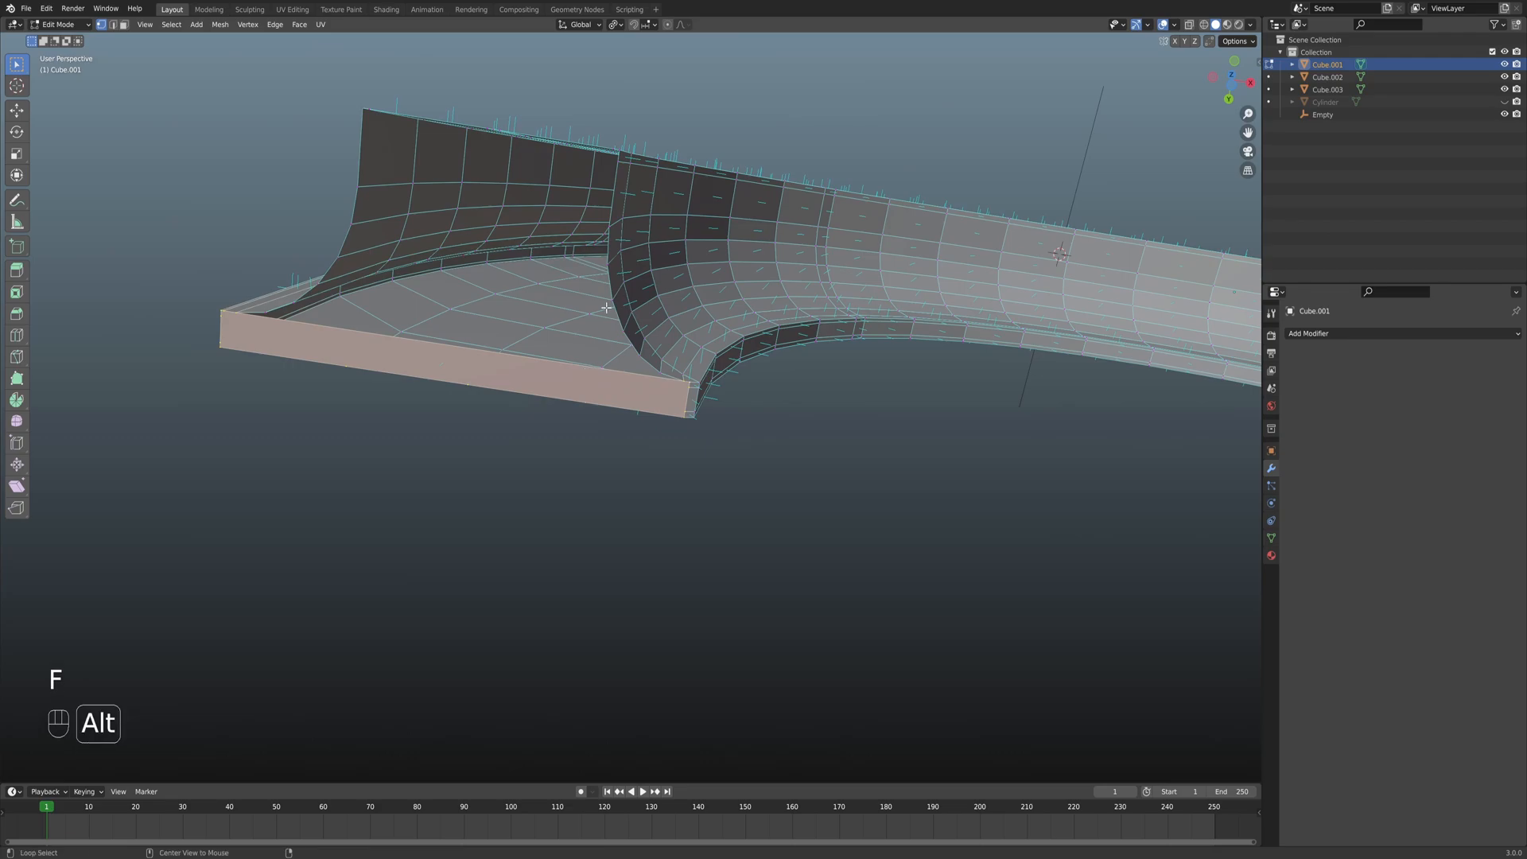
# Select the boundary of the remaining opening at the left leg's end and fill it with a face.
pyautogui.keyDown('alt'); pyautogui.click(609, 276); pyautogui.keyUp('alt')
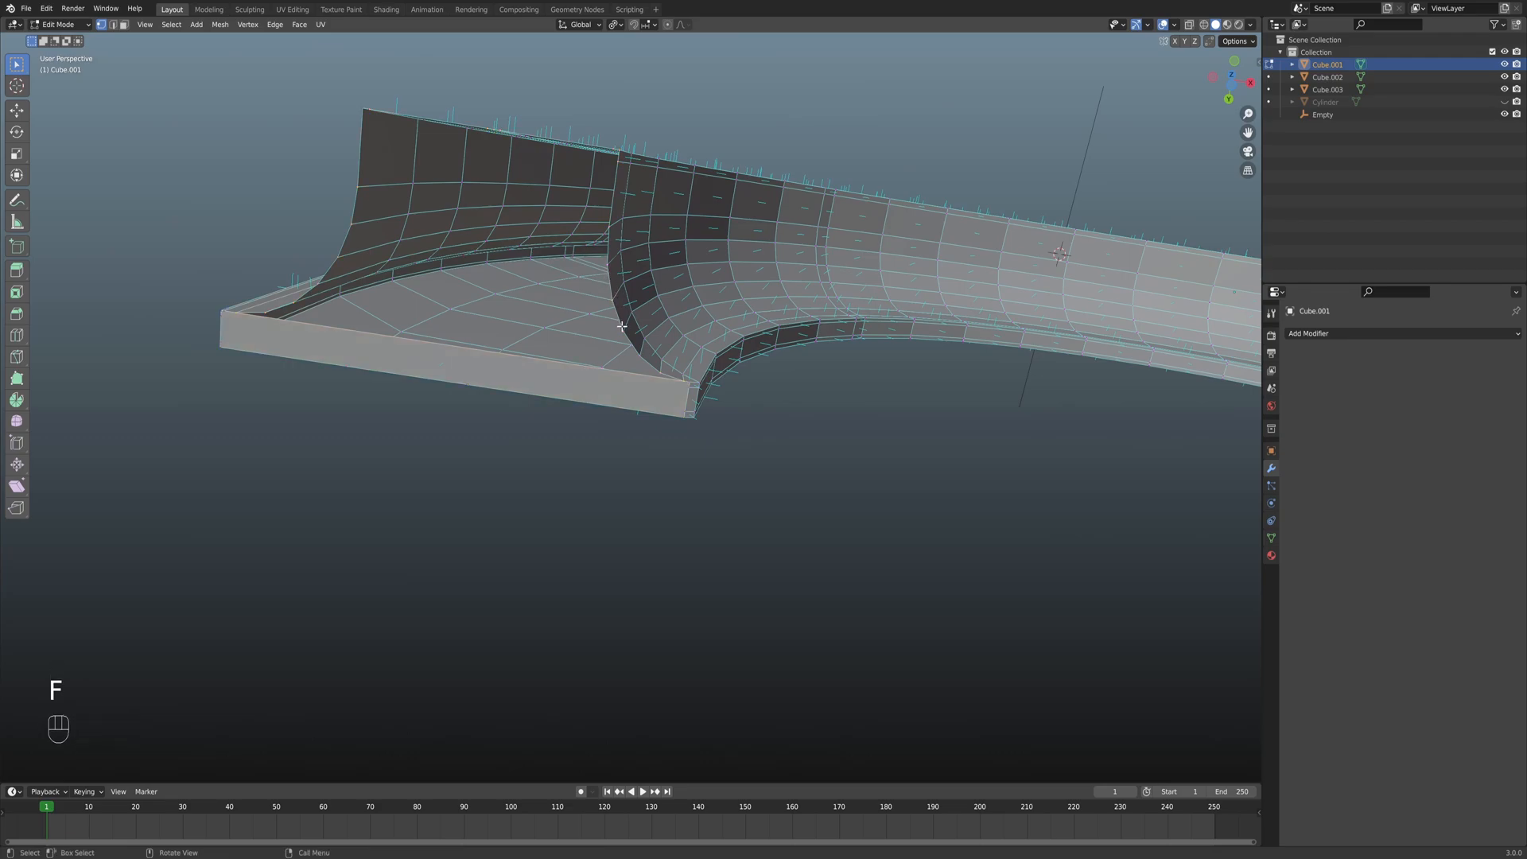
pyautogui.moveTo(411, 187); pyautogui.dragTo(452, 210, button='middle')
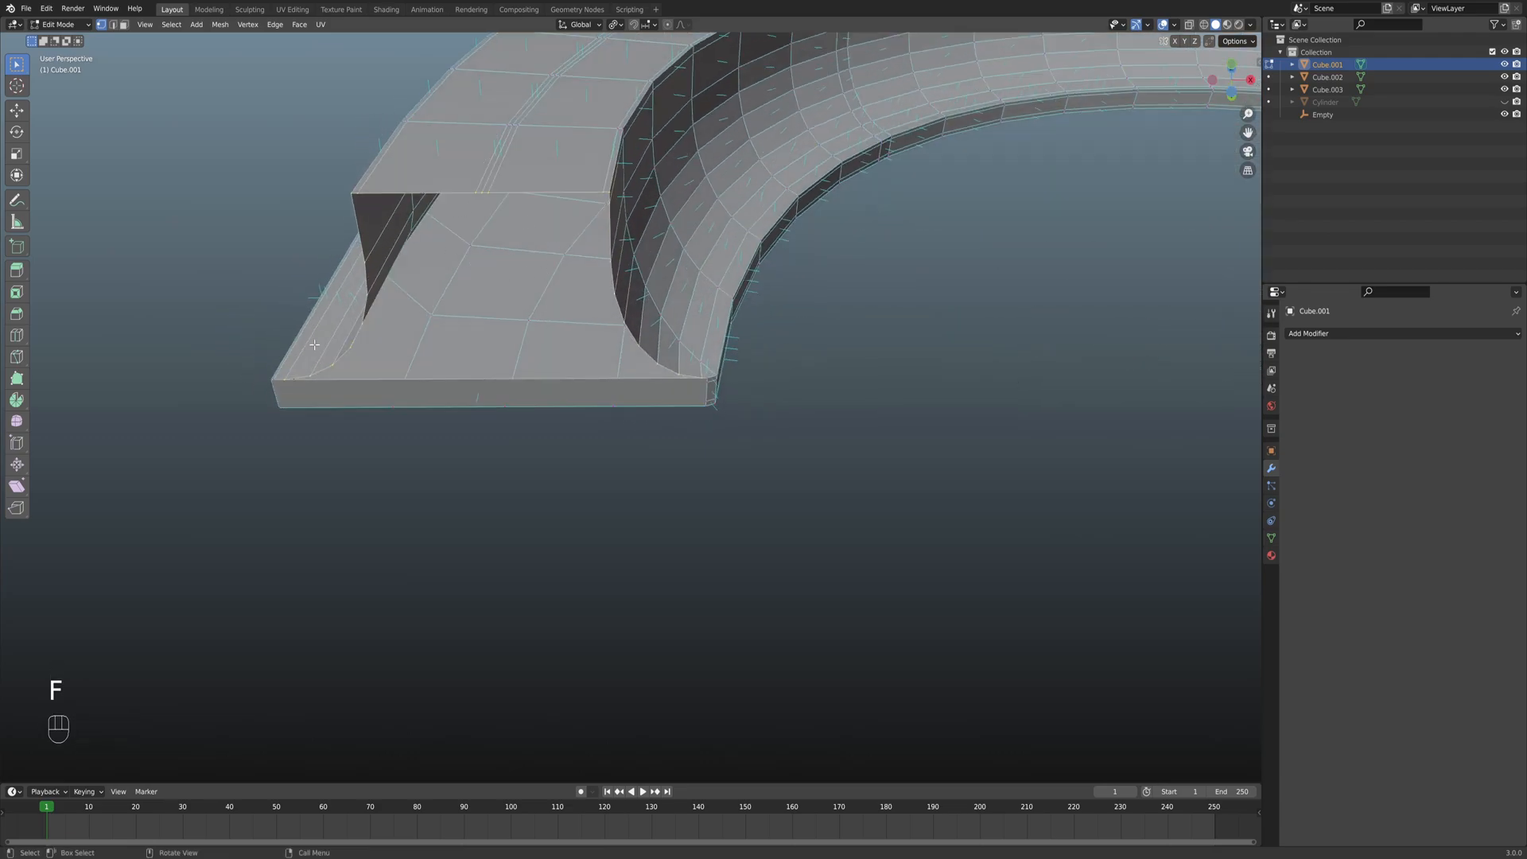
pyautogui.press('f')
# Join the opposite corner vertices across the middle leg's open end with an edge.
pyautogui.scroll(-2, 637, 419)
pyautogui.keyDown('shift'); pyautogui.moveTo(637, 419); pyautogui.dragTo(617, 384, button='middle'); pyautogui.keyUp('shift')
pyautogui.scroll(6, 604, 382)
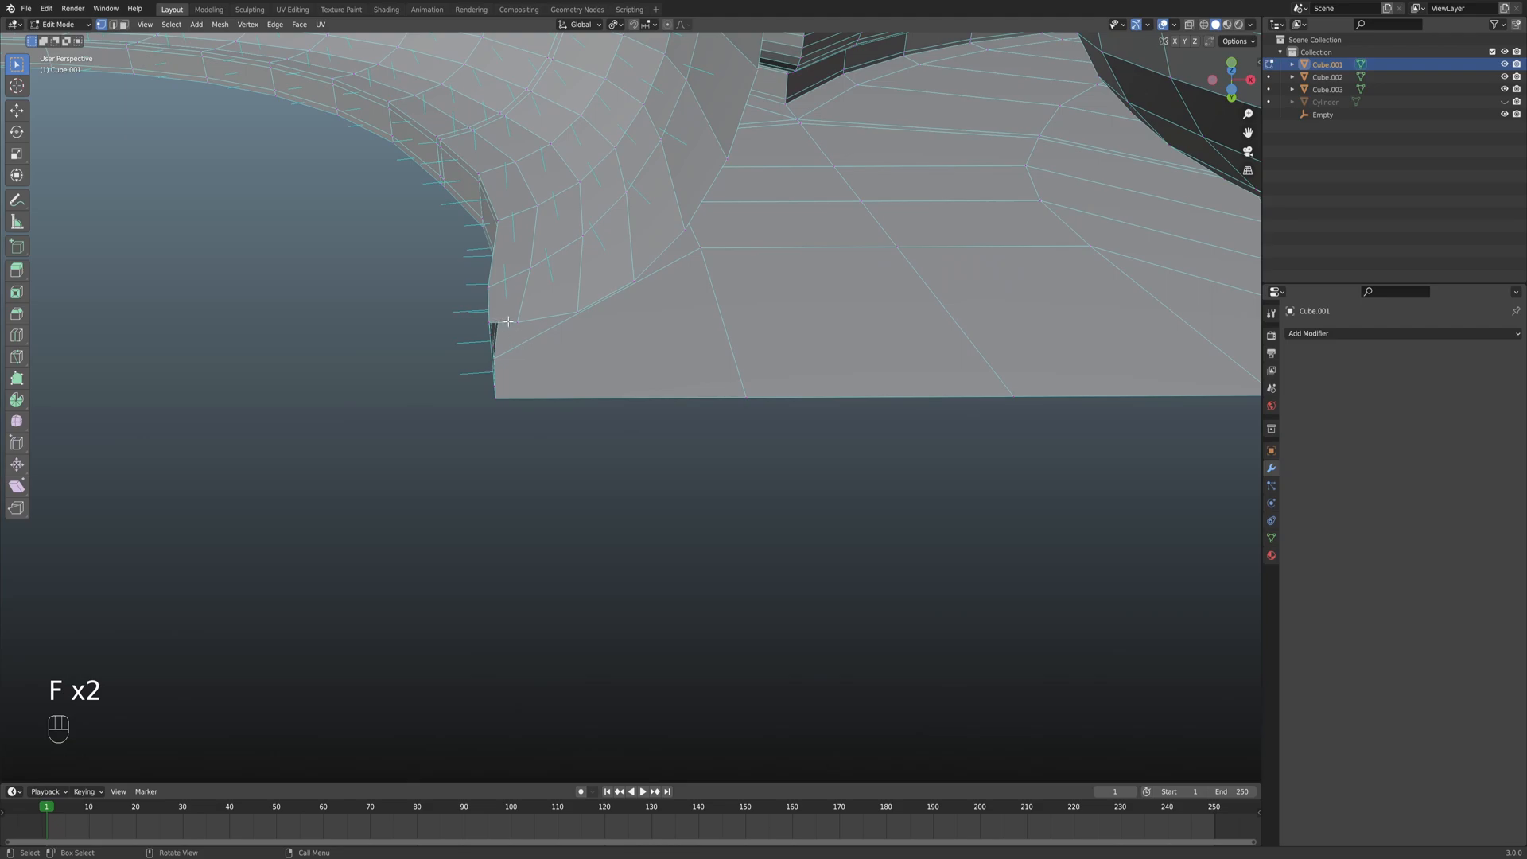
pyautogui.keyDown('shift'); pyautogui.moveTo(756, 355); pyautogui.dragTo(674, 350, button='middle'); pyautogui.keyUp('shift')
pyautogui.keyDown('shift'); pyautogui.click(673, 349); pyautogui.keyUp('shift')
pyautogui.press('f')
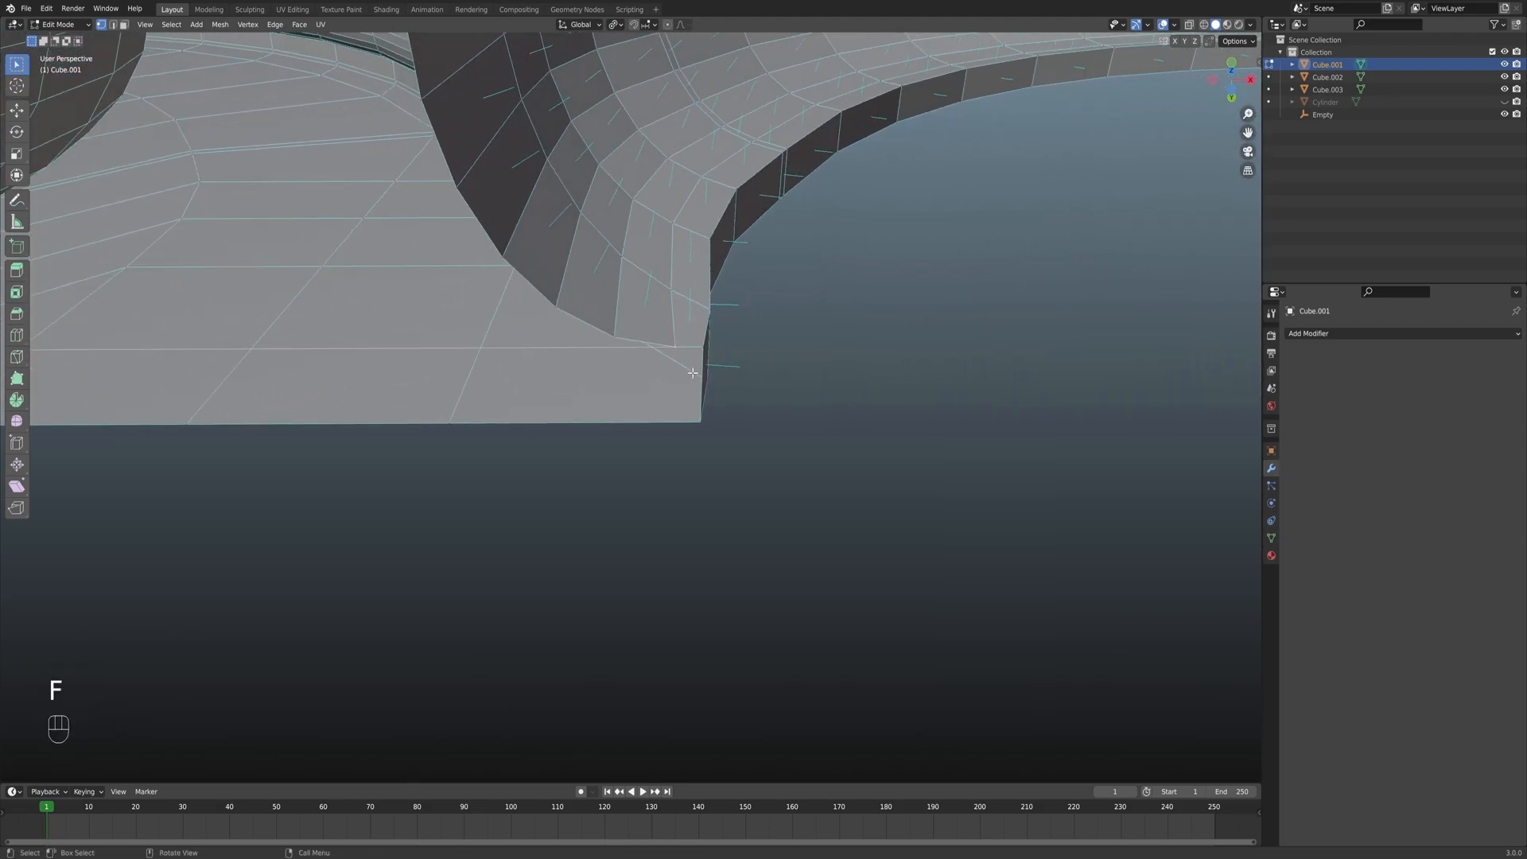
# Fill the thin strip along the back plate's bottom edge and the remaining opening at the middle leg's end with faces.
pyautogui.keyDown('shift'); pyautogui.click(700, 347); pyautogui.keyUp('shift')
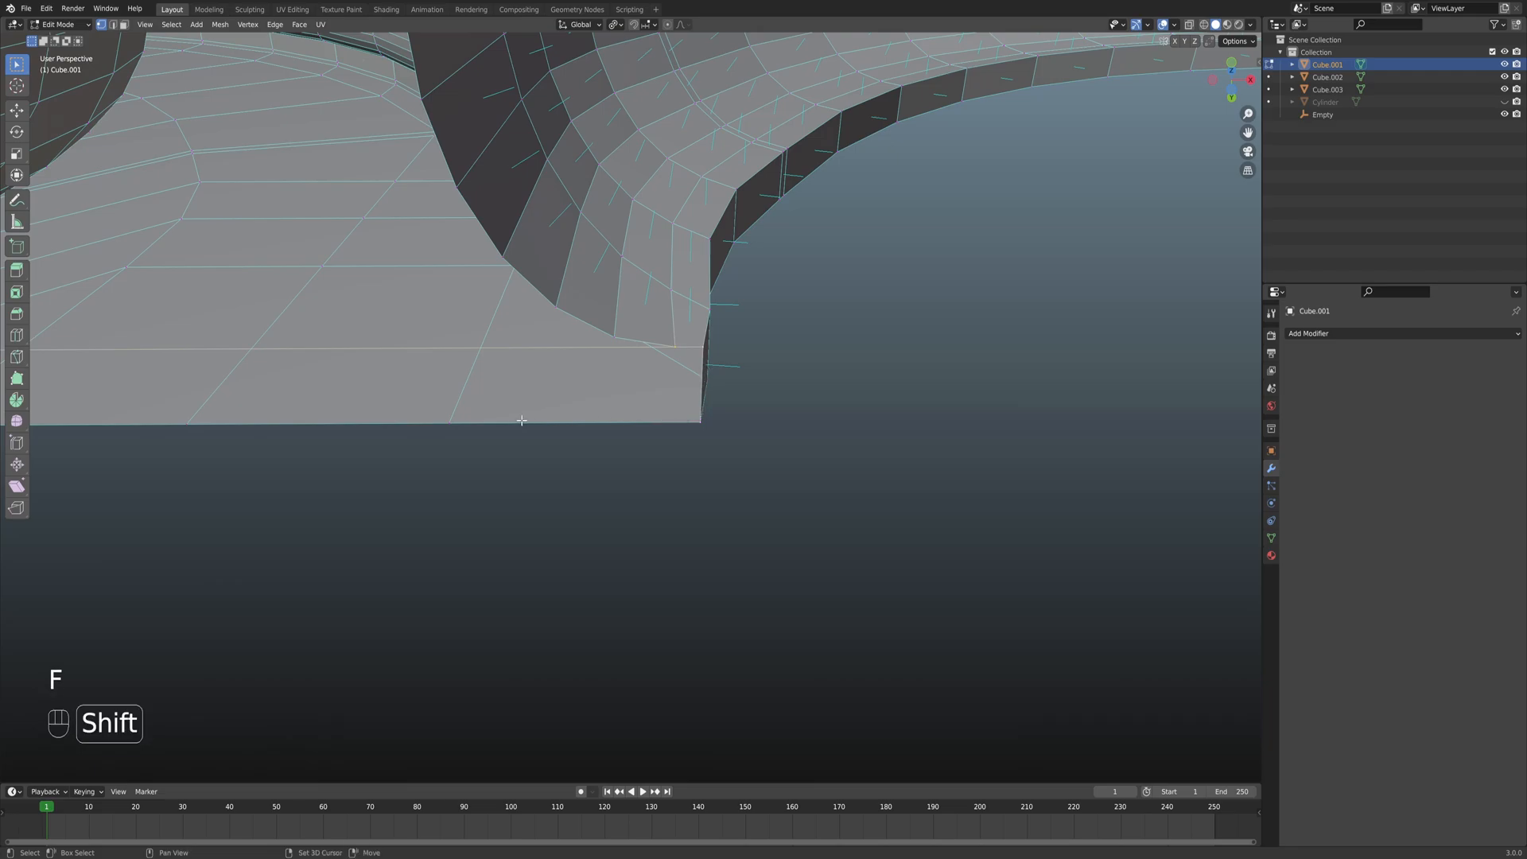
pyautogui.keyDown('shift'); pyautogui.moveTo(469, 423); pyautogui.dragTo(547, 445, button='middle'); pyautogui.keyUp('shift')
pyautogui.keyDown('shift'); pyautogui.moveTo(393, 431); pyautogui.dragTo(540, 438, button='middle'); pyautogui.keyUp('shift')
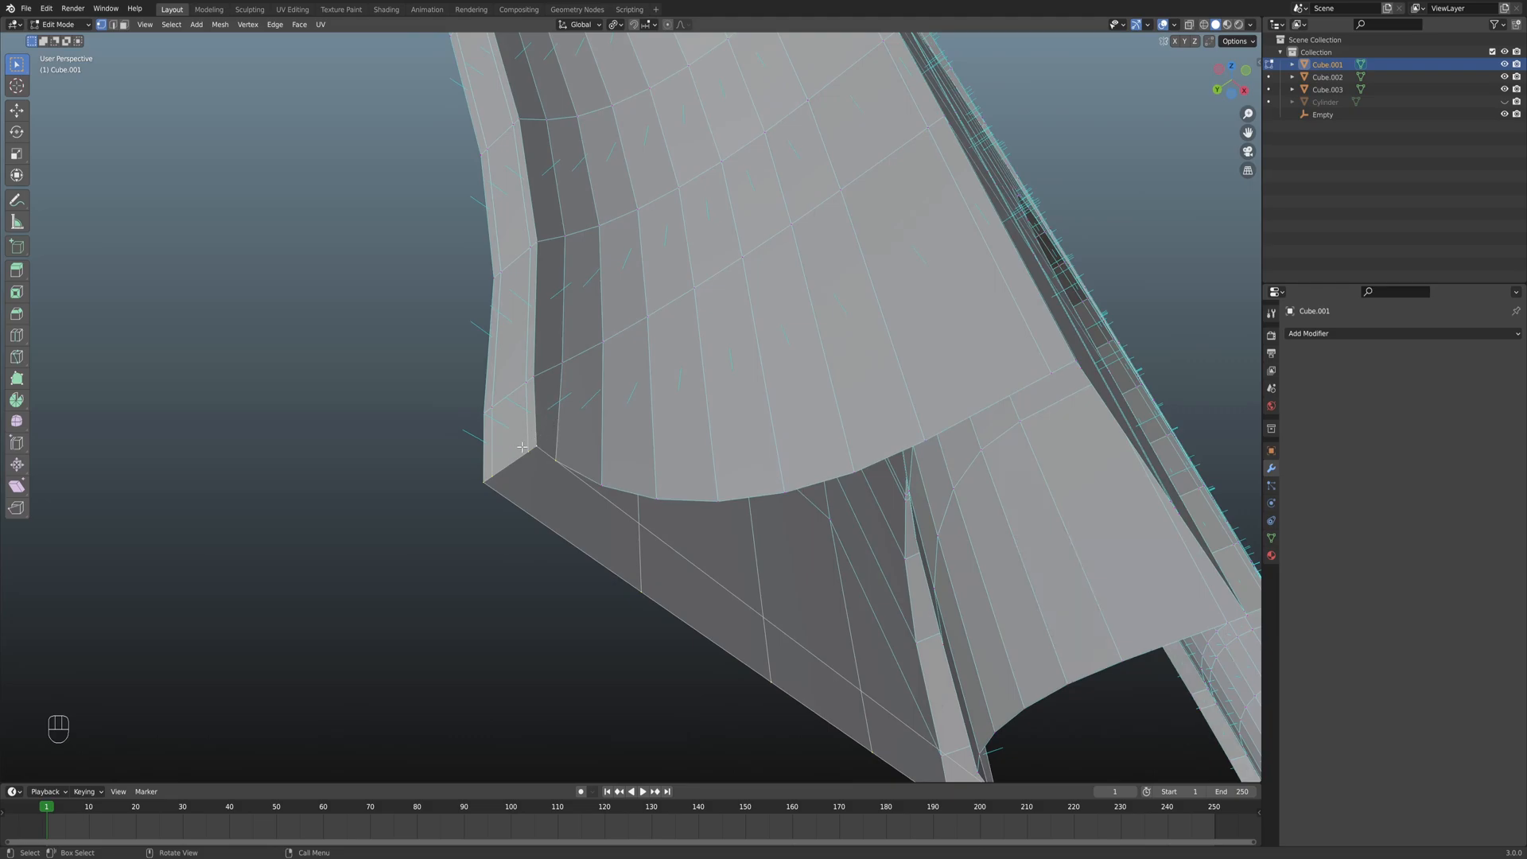
pyautogui.scroll(4, 553, 446)
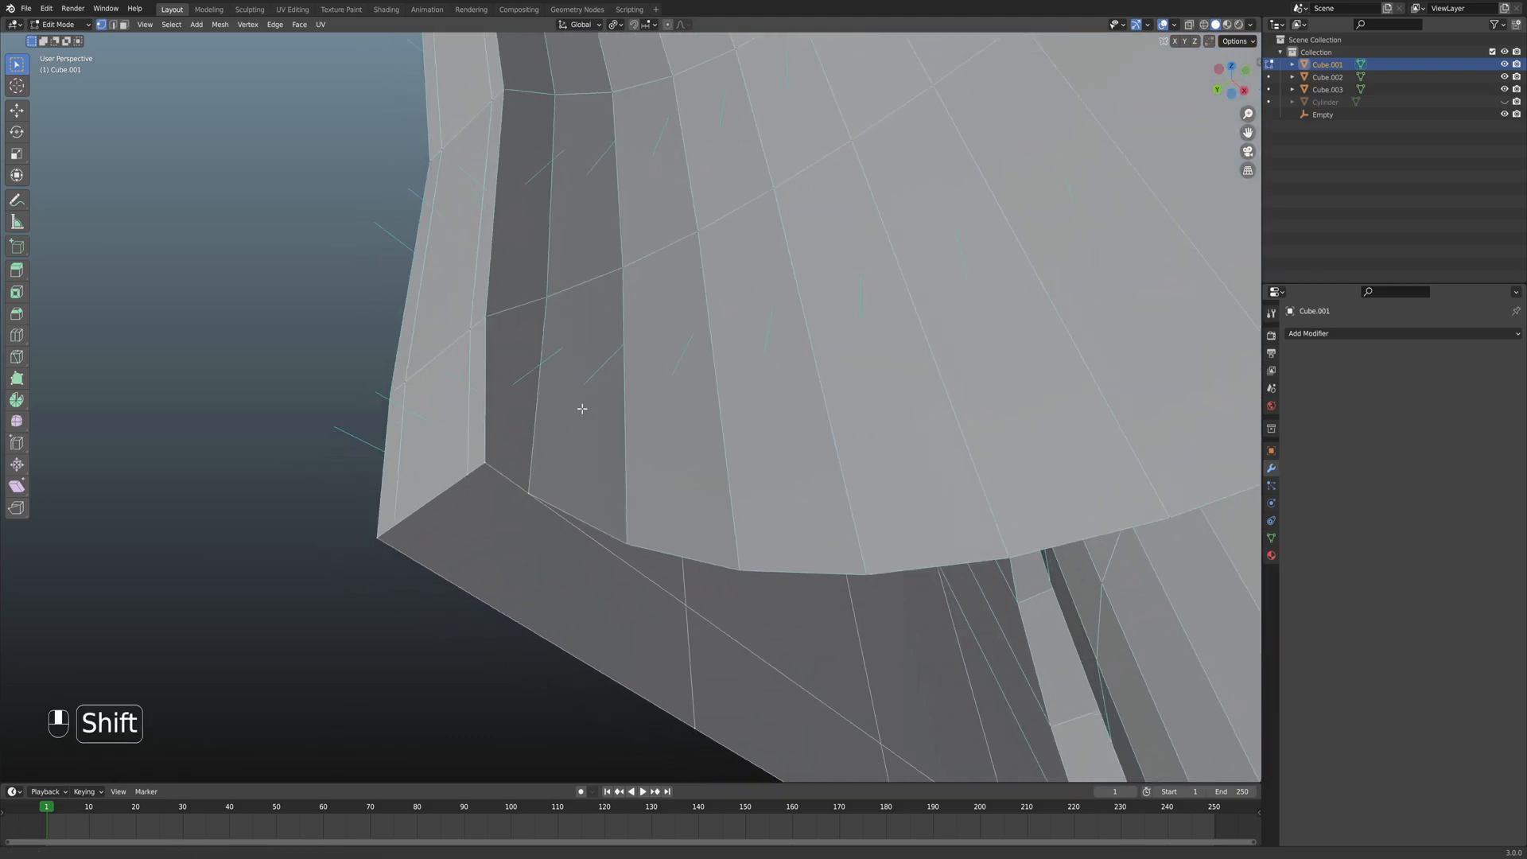
pyautogui.scroll(3, 606, 429)
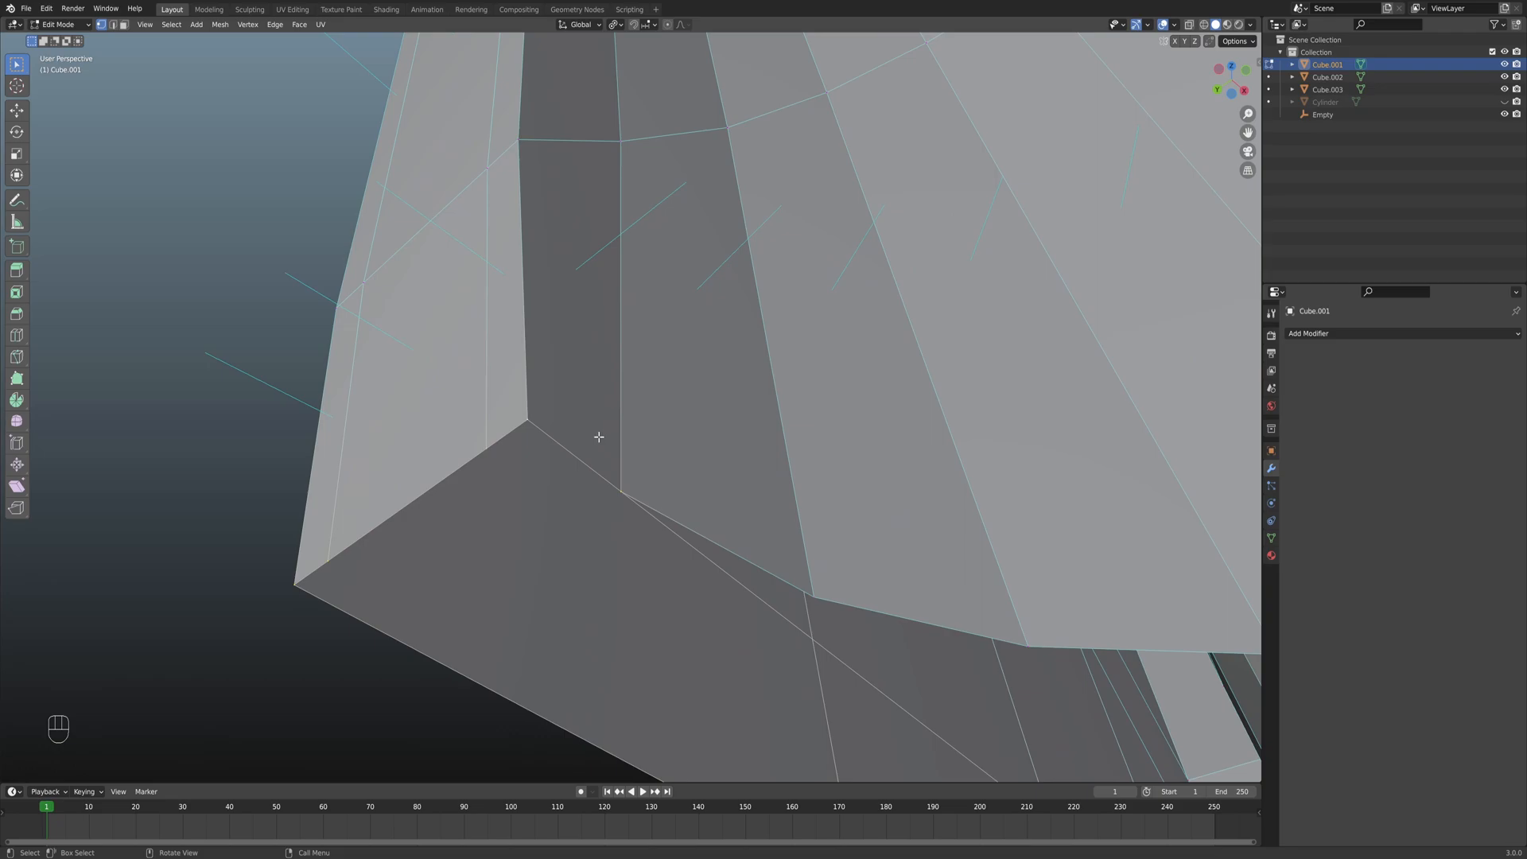
pyautogui.scroll(-5, 596, 433)
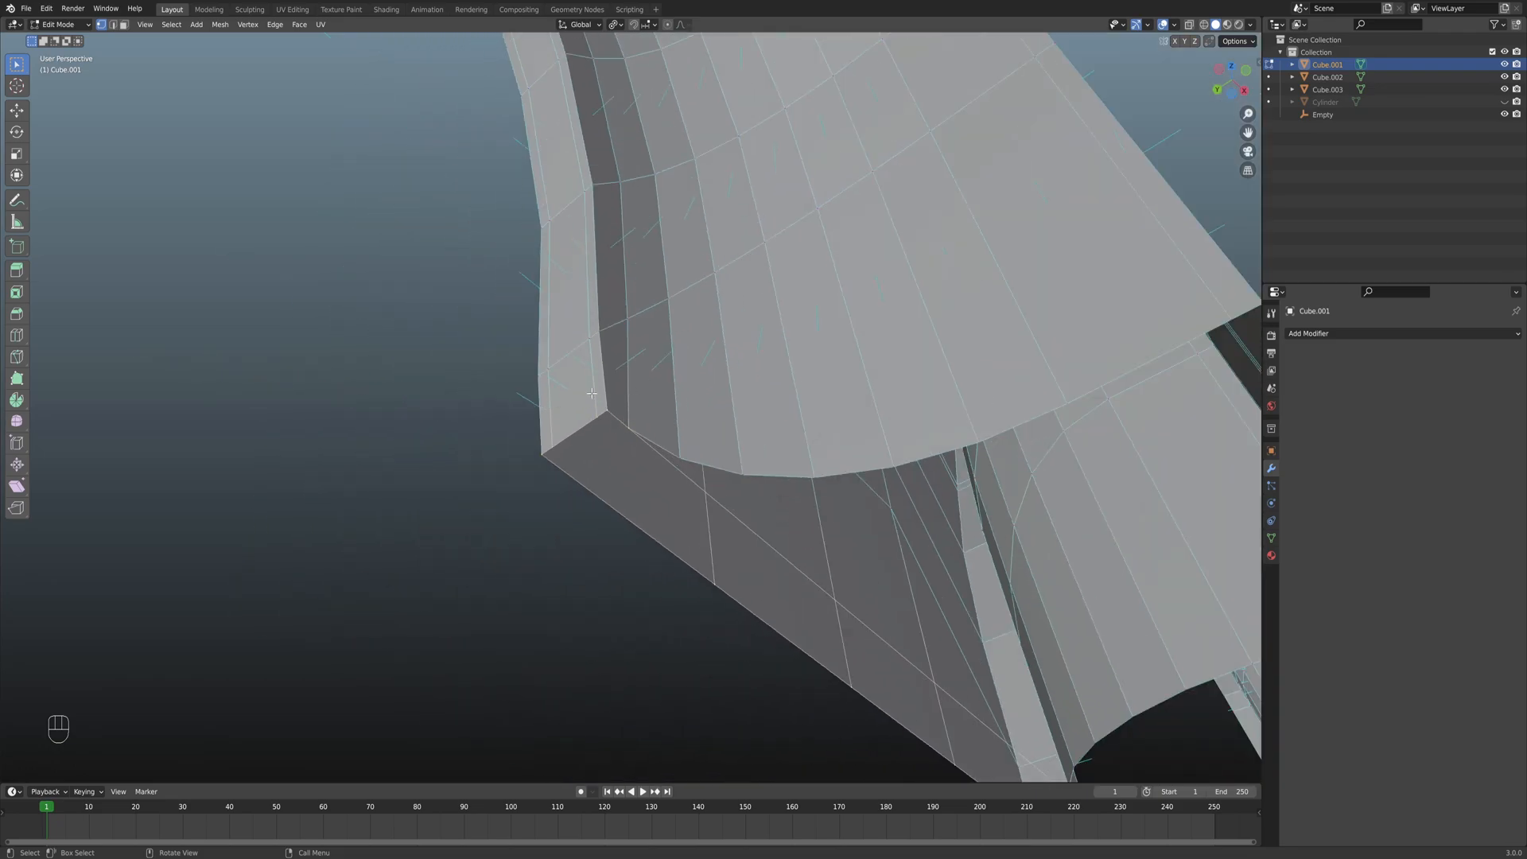
pyautogui.moveTo(654, 436); pyautogui.dragTo(543, 410, button='middle')
pyautogui.press('f')
pyautogui.scroll(-2, 604, 446)
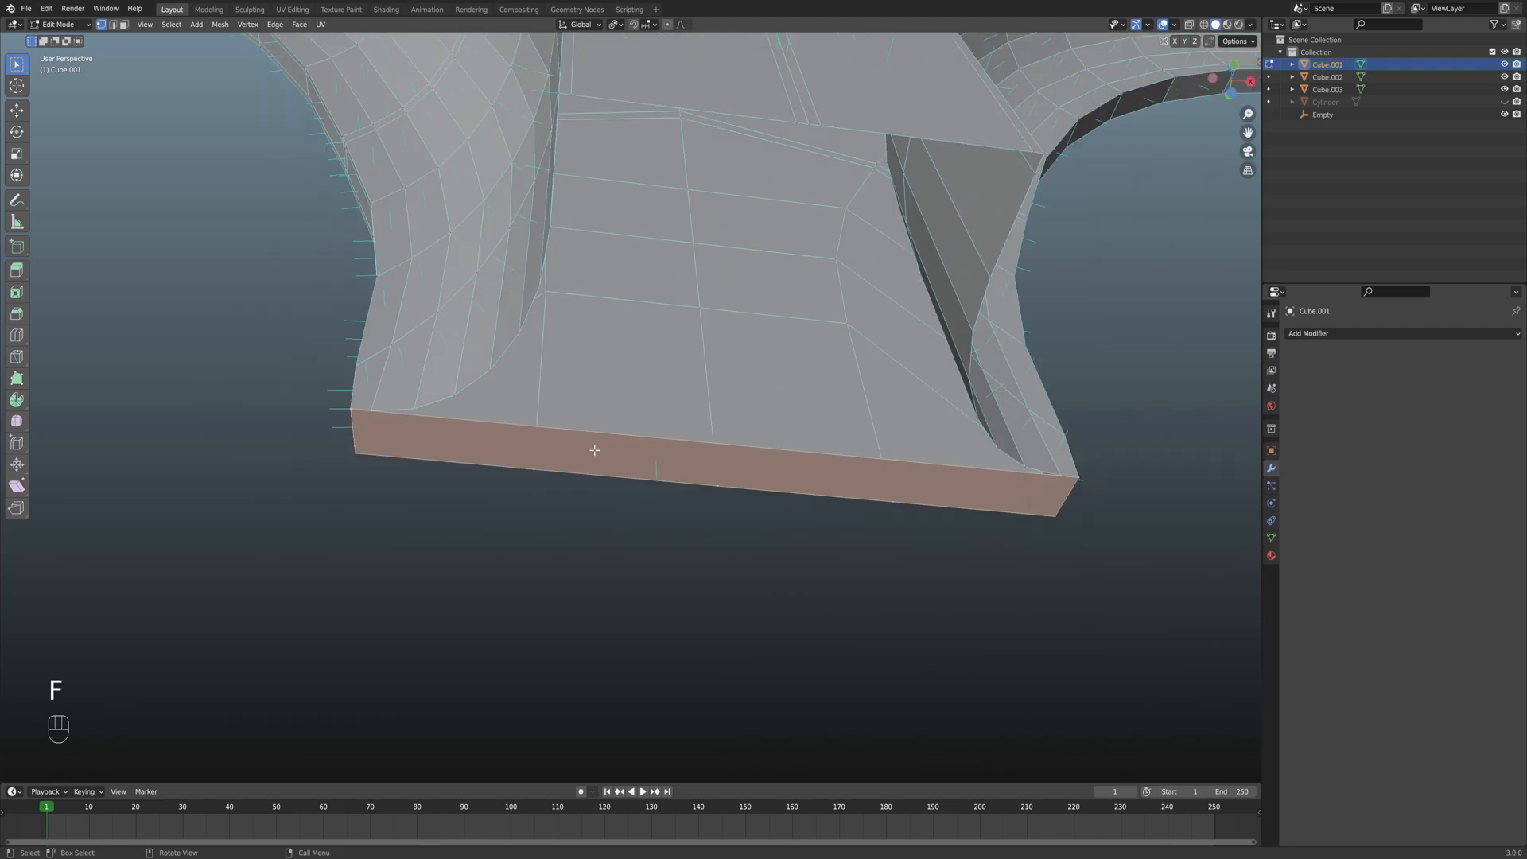
pyautogui.hotkey('alt', 'a')
pyautogui.press('f')
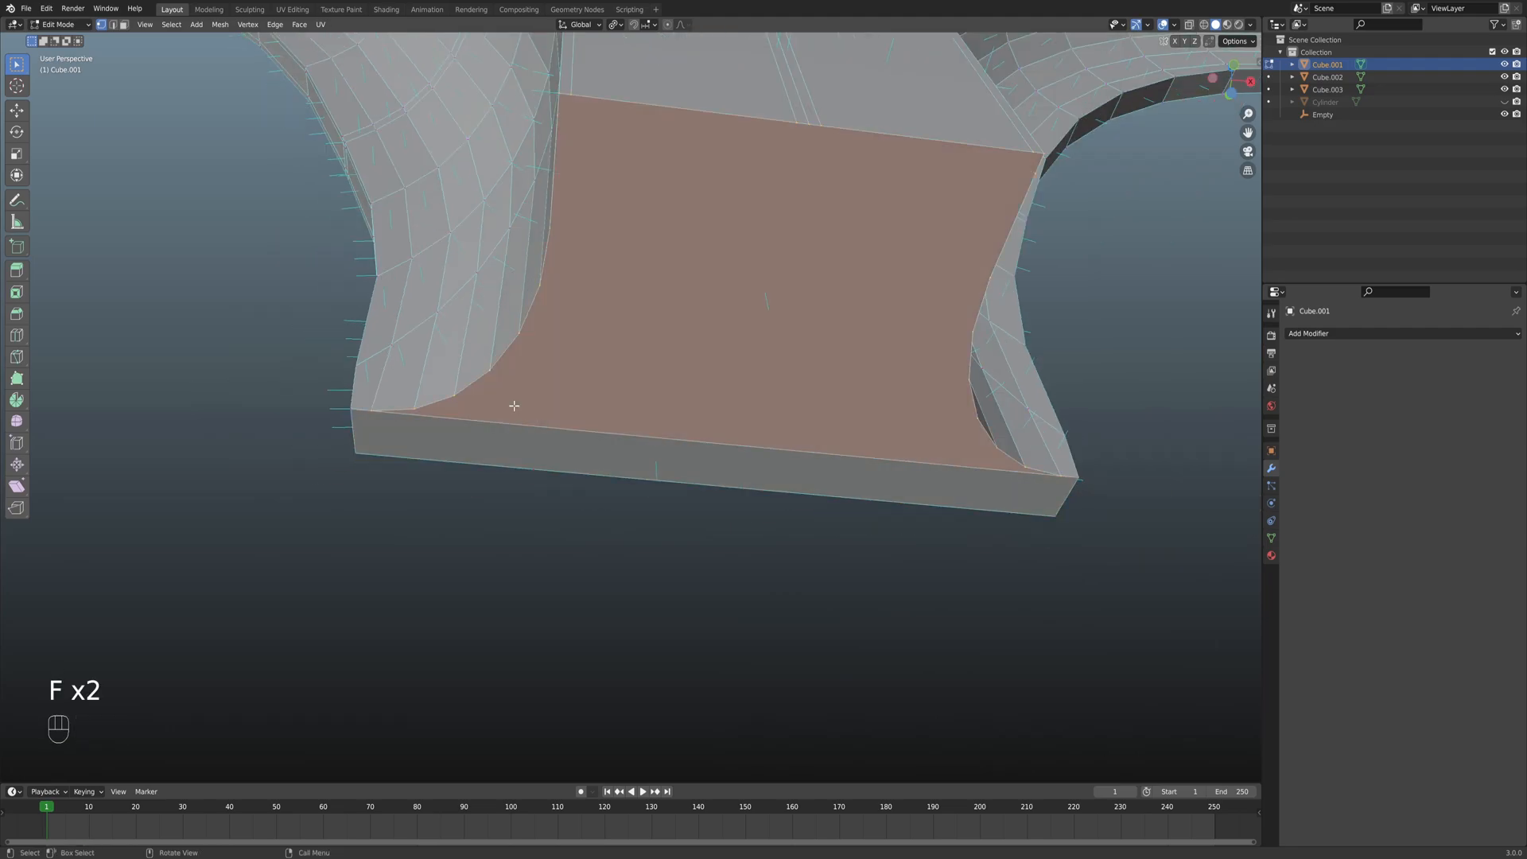
# Close the thin strip along the back plate's bottom edge at the right leg's end with a face.
pyautogui.scroll(-3, 535, 403)
pyautogui.moveTo(535, 403)
pyautogui.mouseDown(button='middle')
pyautogui.moveTo(552, 419)
pyautogui.moveTo(722, 397)
pyautogui.moveTo(420, 402)
pyautogui.moveTo(518, 392)
pyautogui.moveTo(566, 416)
pyautogui.moveTo(532, 399)
pyautogui.mouseUp(button='middle')
pyautogui.scroll(2, 573, 362)
pyautogui.scroll(2, 572, 363)
pyautogui.scroll(-3, 511, 409)
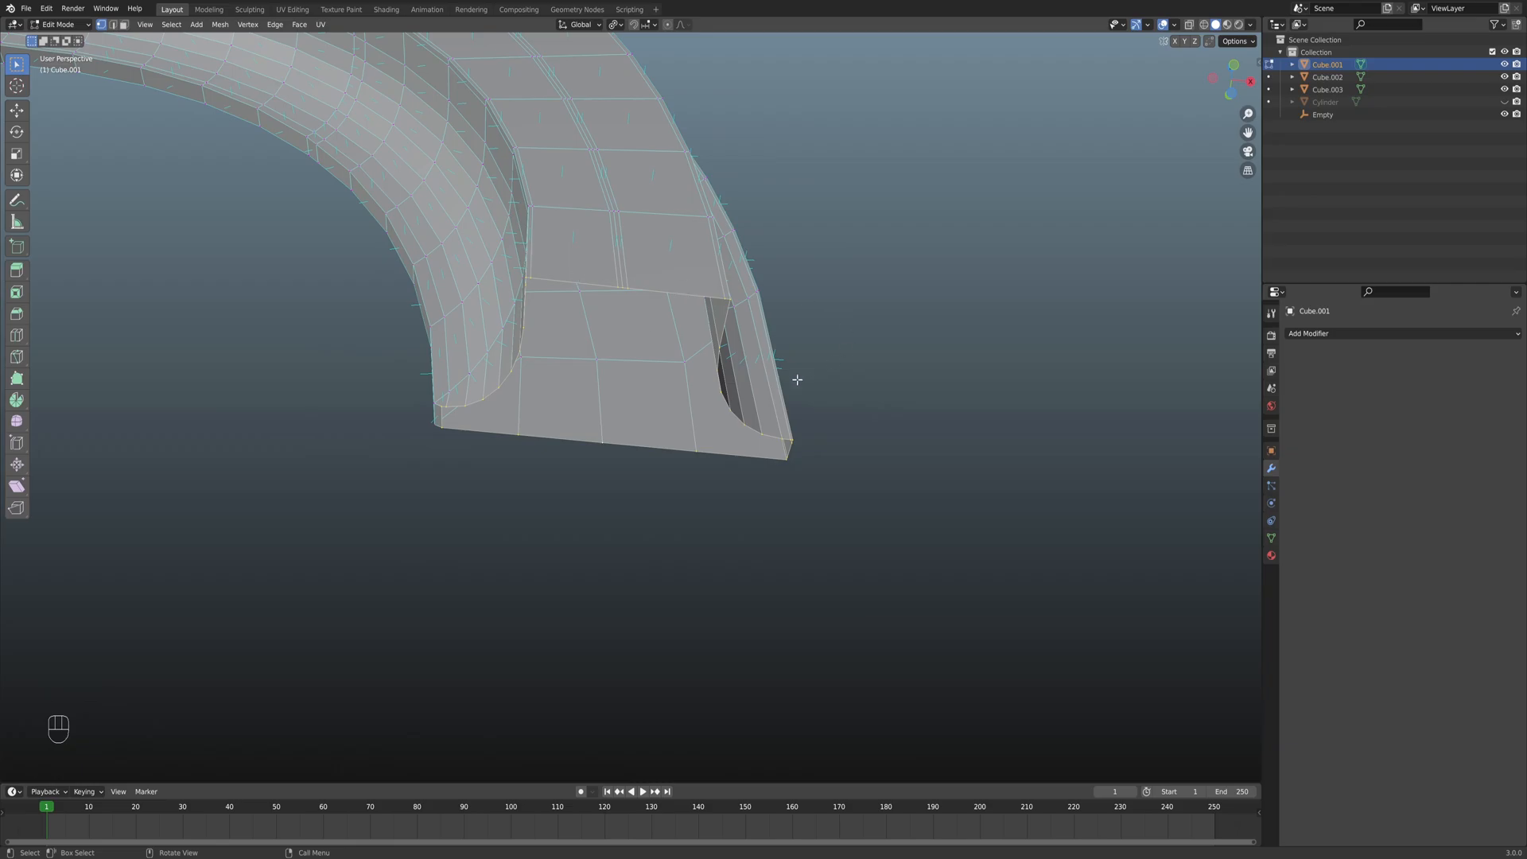
pyautogui.press('shift')
pyautogui.scroll(4, 721, 408)
pyautogui.moveTo(756, 403); pyautogui.dragTo(680, 407, button='middle')
pyautogui.scroll(-5, 692, 400)
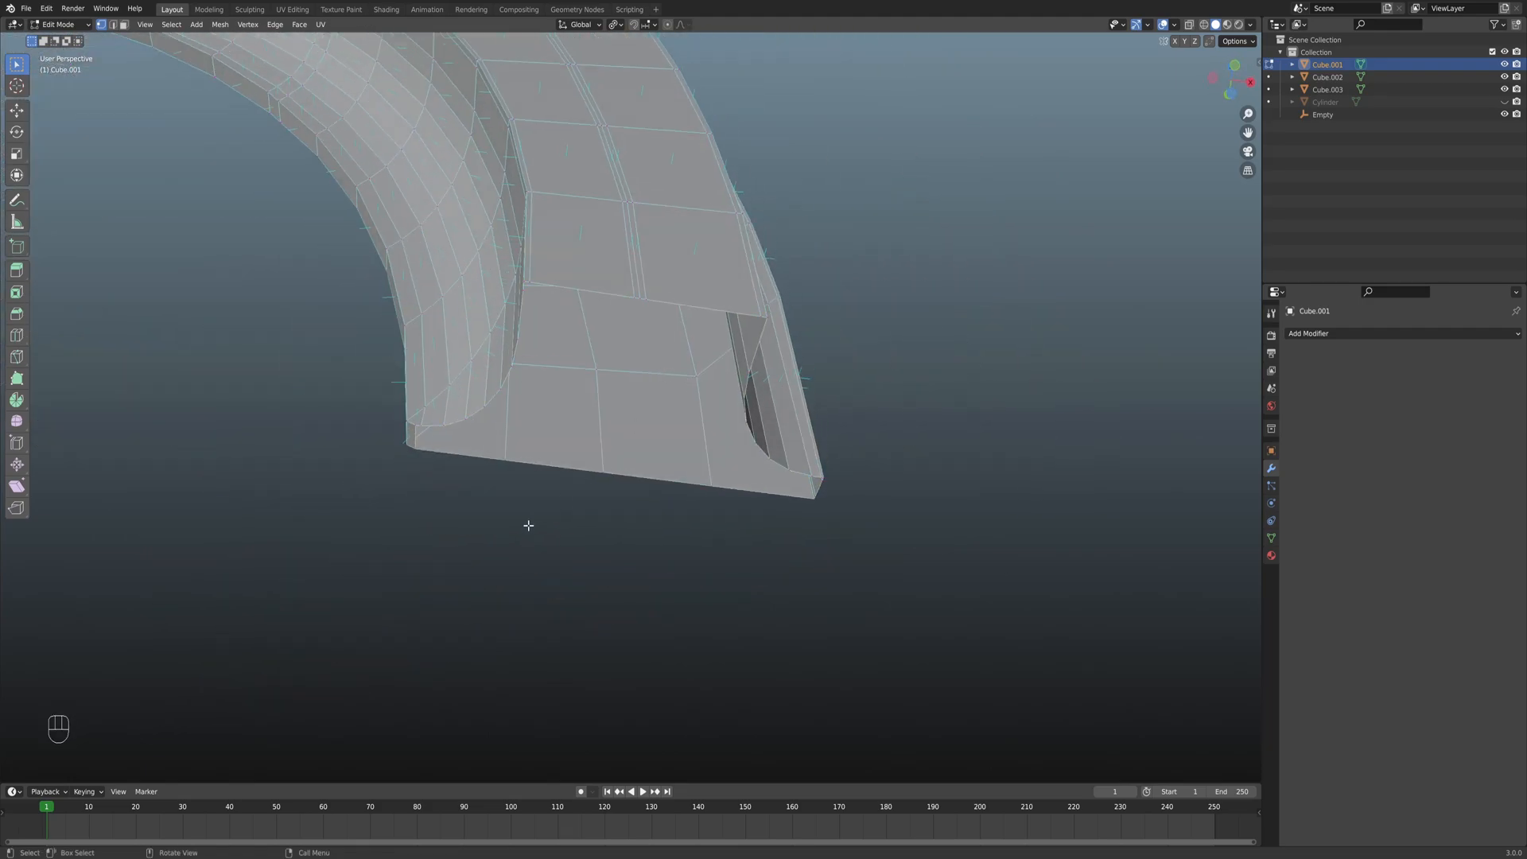
pyautogui.keyDown('shift'); pyautogui.moveTo(528, 525); pyautogui.dragTo(627, 417, button='middle'); pyautogui.keyUp('shift')
pyautogui.scroll(5, 627, 417)
pyautogui.keyDown('shift'); pyautogui.moveTo(518, 307); pyautogui.dragTo(663, 484, button='middle'); pyautogui.keyUp('shift')
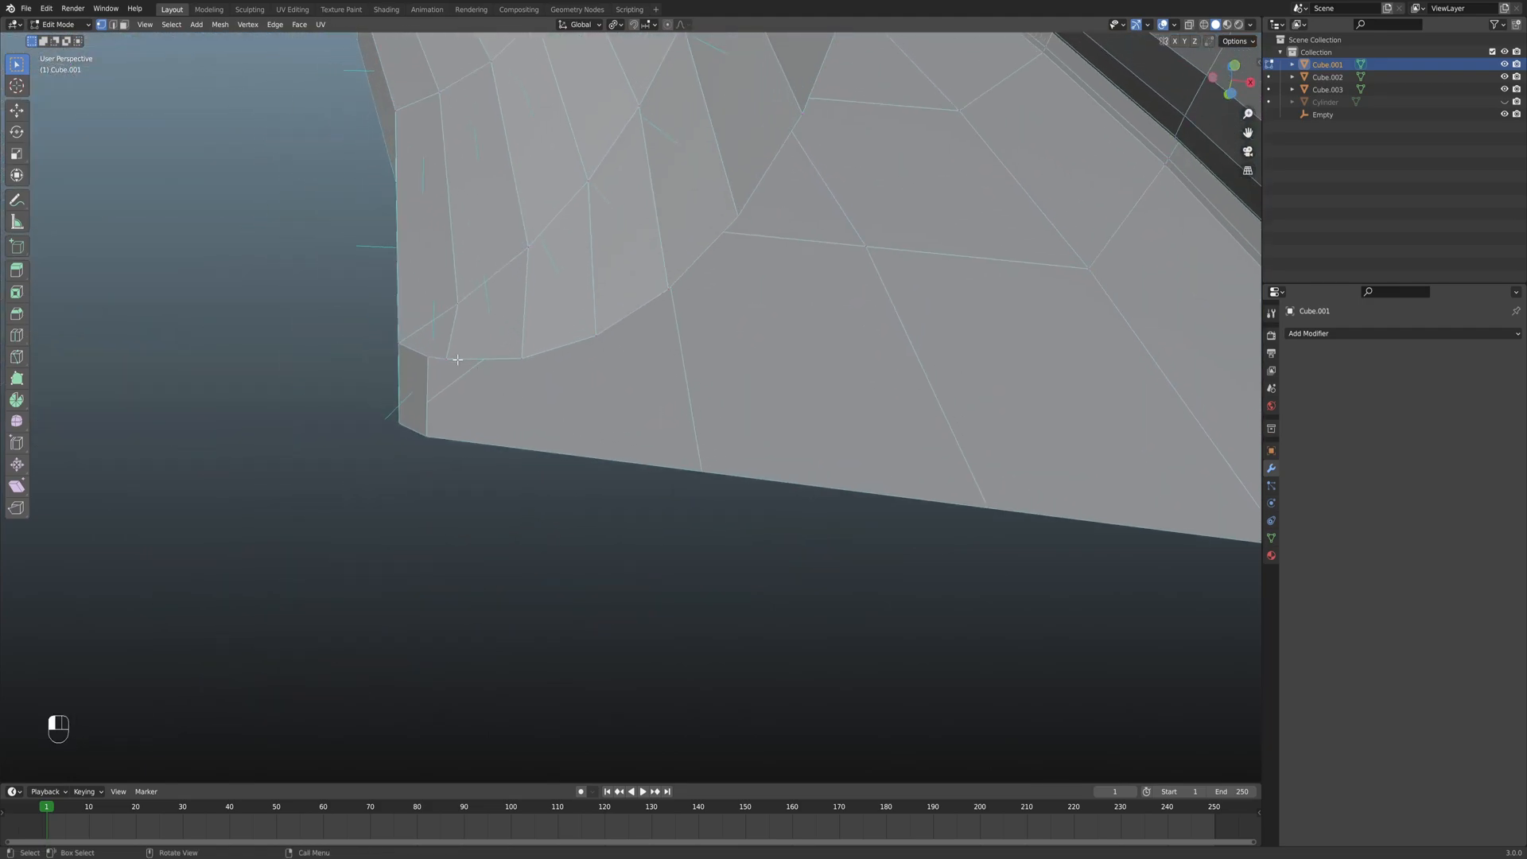
pyautogui.keyDown('shift'); pyautogui.moveTo(634, 402); pyautogui.dragTo(390, 342, button='middle'); pyautogui.keyUp('shift')
pyautogui.scroll(3, 673, 393)
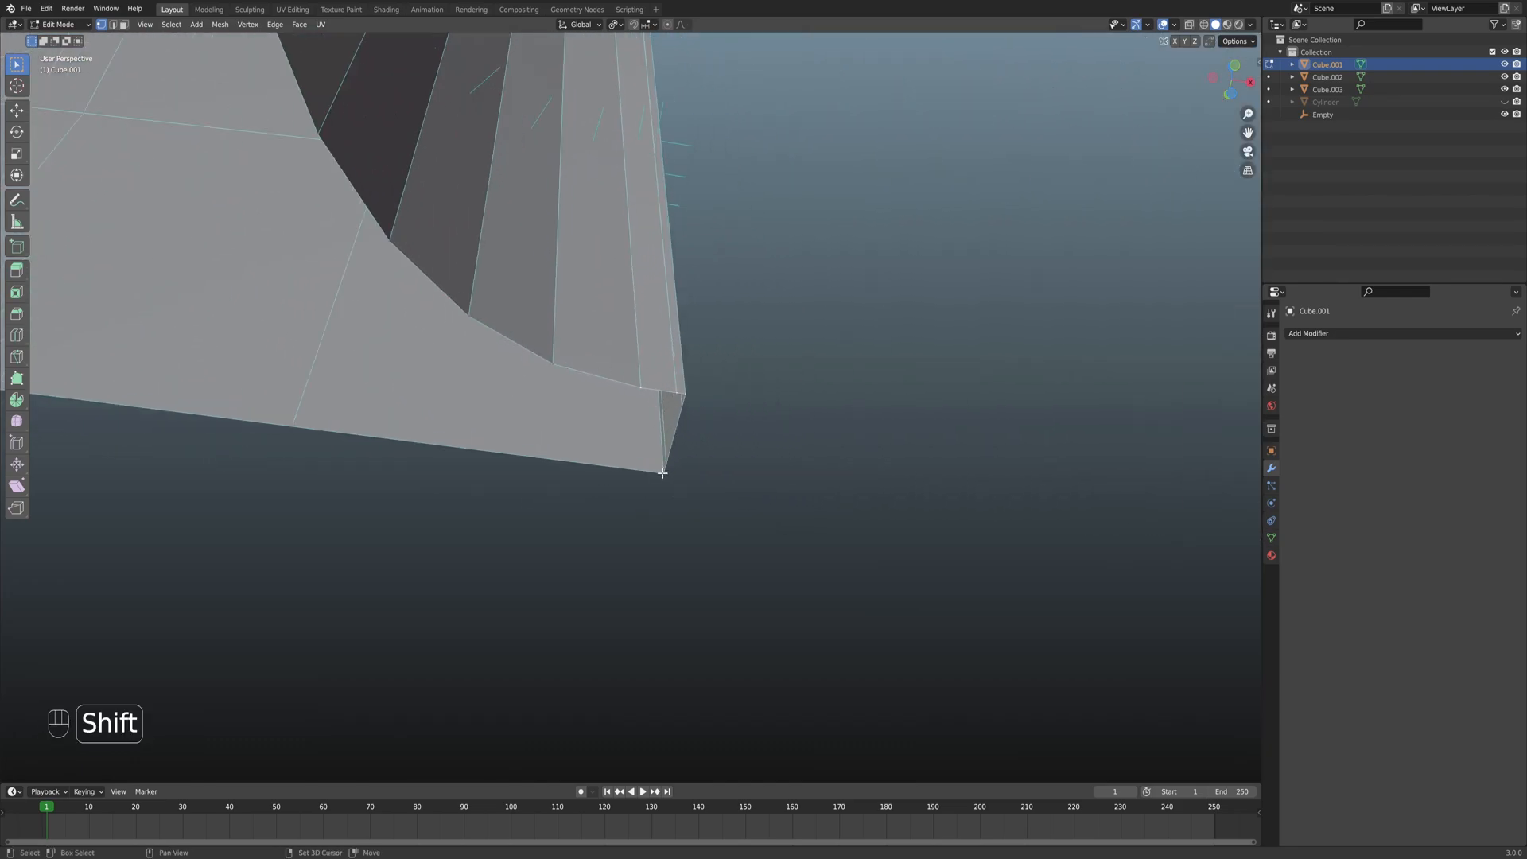
pyautogui.keyDown('shift'); pyautogui.moveTo(306, 432); pyautogui.dragTo(504, 406, button='middle'); pyautogui.keyUp('shift')
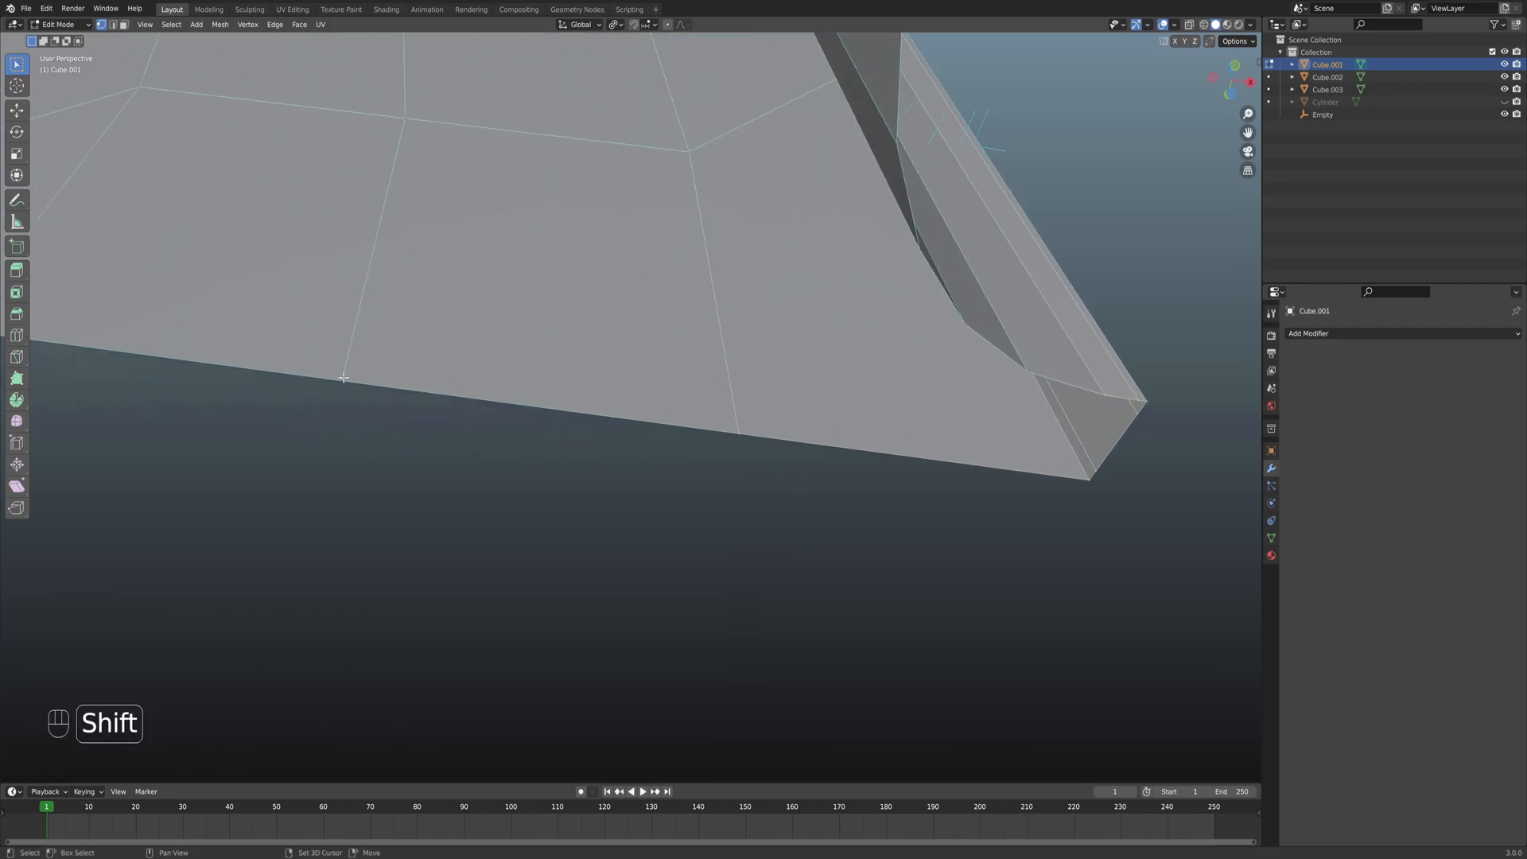
pyautogui.moveTo(350, 355); pyautogui.dragTo(669, 381, button='middle')
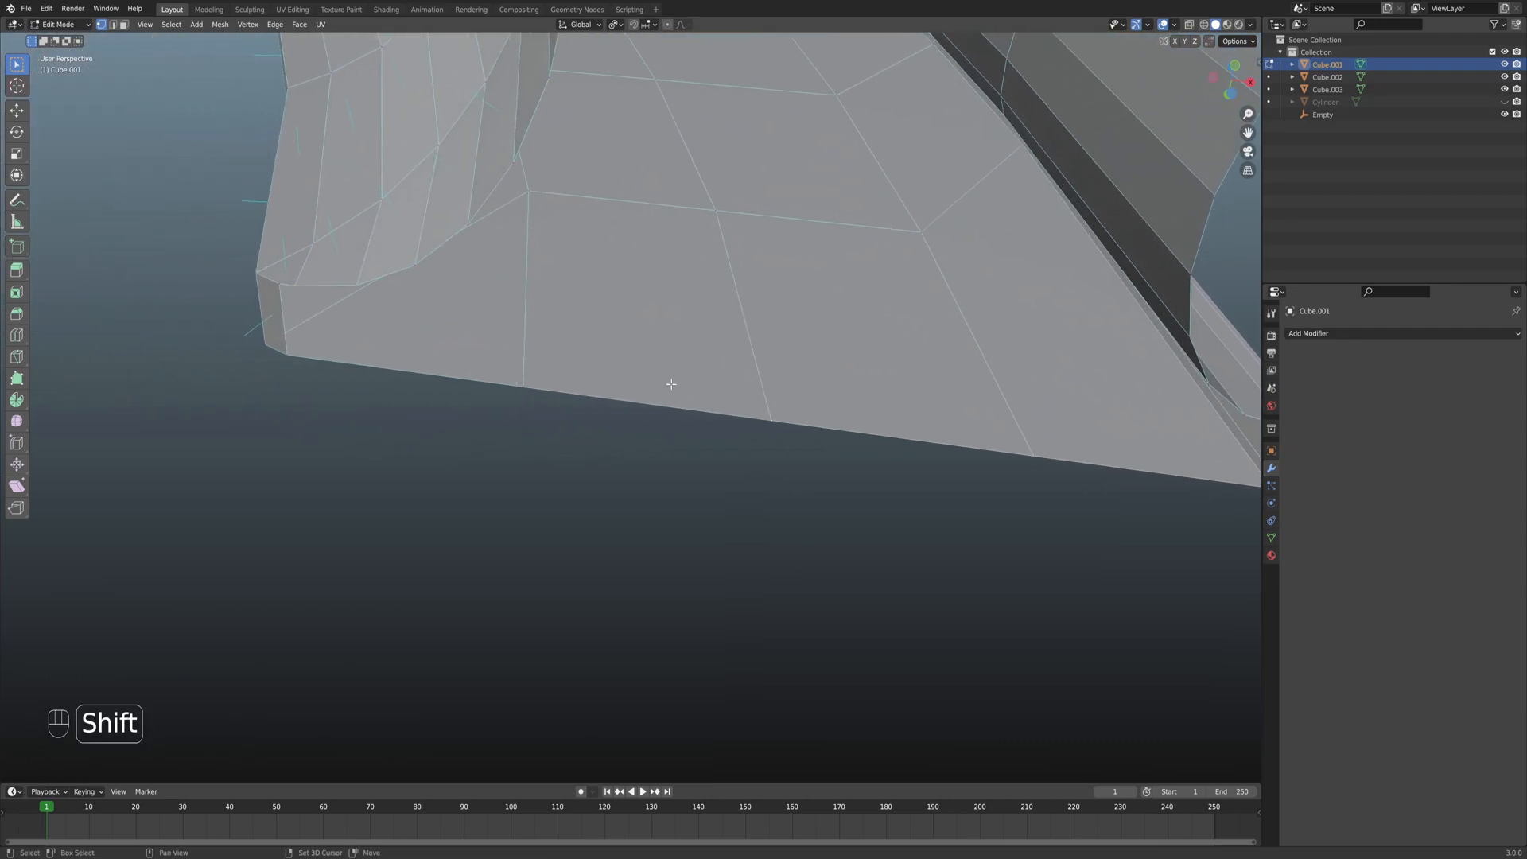
pyautogui.keyDown('shift'); pyautogui.moveTo(515, 391); pyautogui.dragTo(565, 409, button='middle'); pyautogui.keyUp('shift')
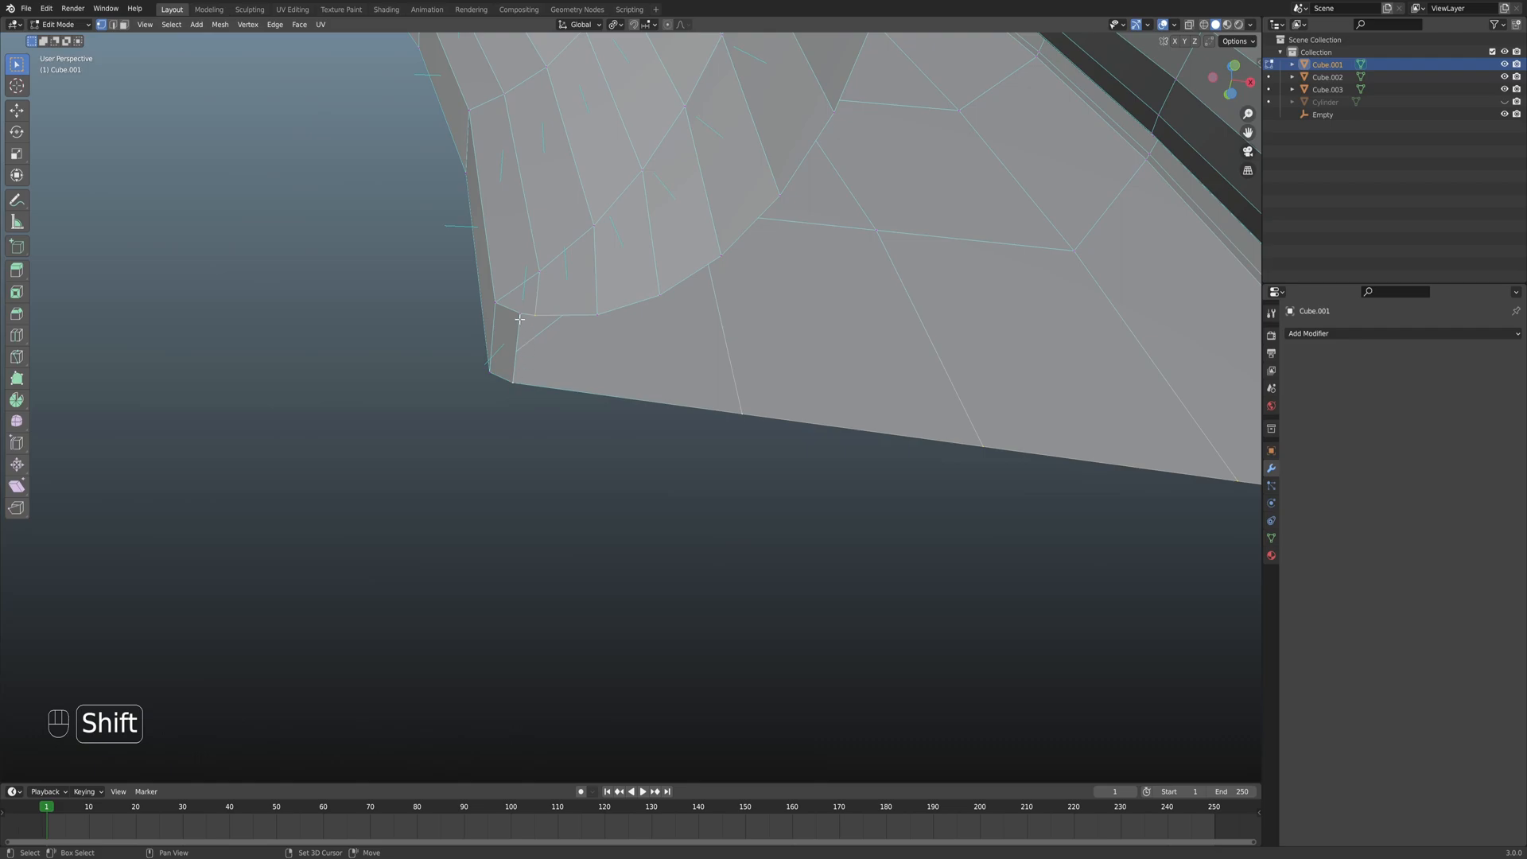
pyautogui.press('f')
pyautogui.moveTo(563, 344); pyautogui.dragTo(599, 351, button='middle')
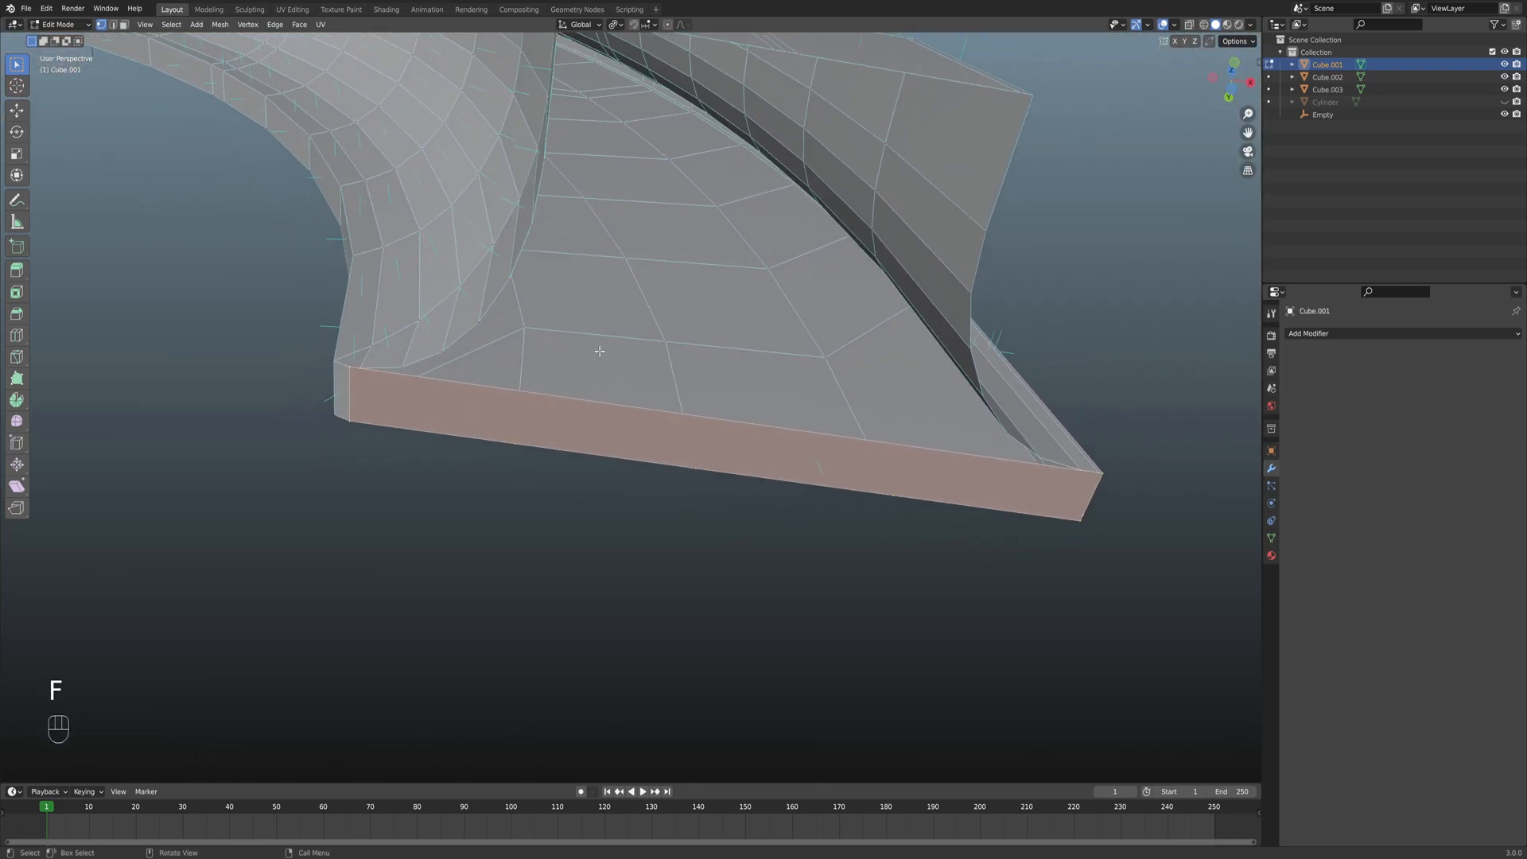
# Select the boundary of the remaining opening at the right leg's end and fill it with a face.
pyautogui.click(371, 372)
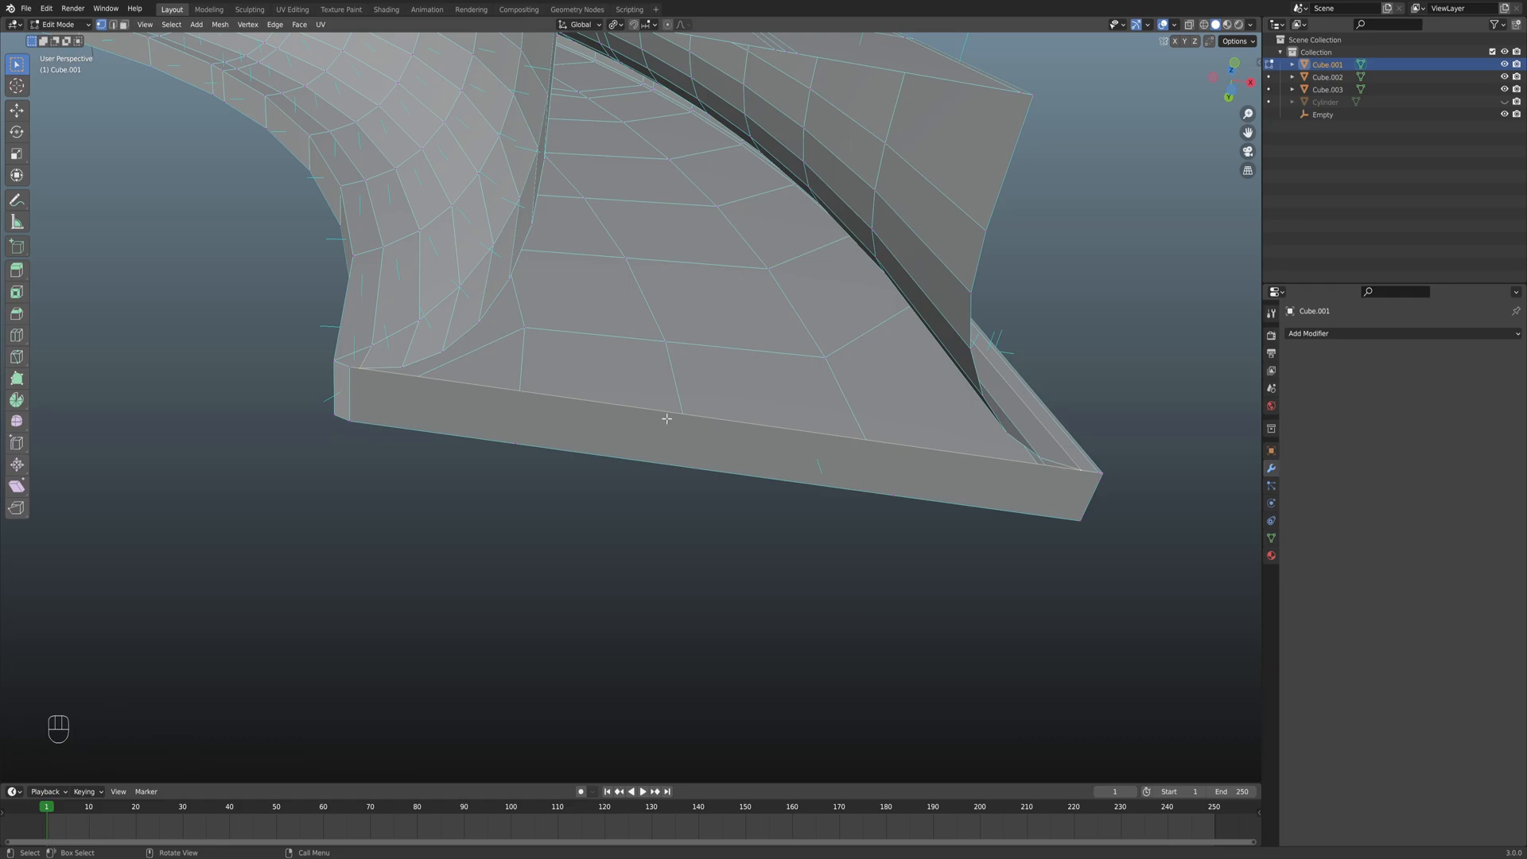
pyautogui.moveTo(872, 433); pyautogui.dragTo(715, 434, button='middle')
pyautogui.scroll(3, 709, 441)
pyautogui.scroll(1, 719, 425)
pyautogui.scroll(2, 715, 427)
pyautogui.scroll(-4, 715, 429)
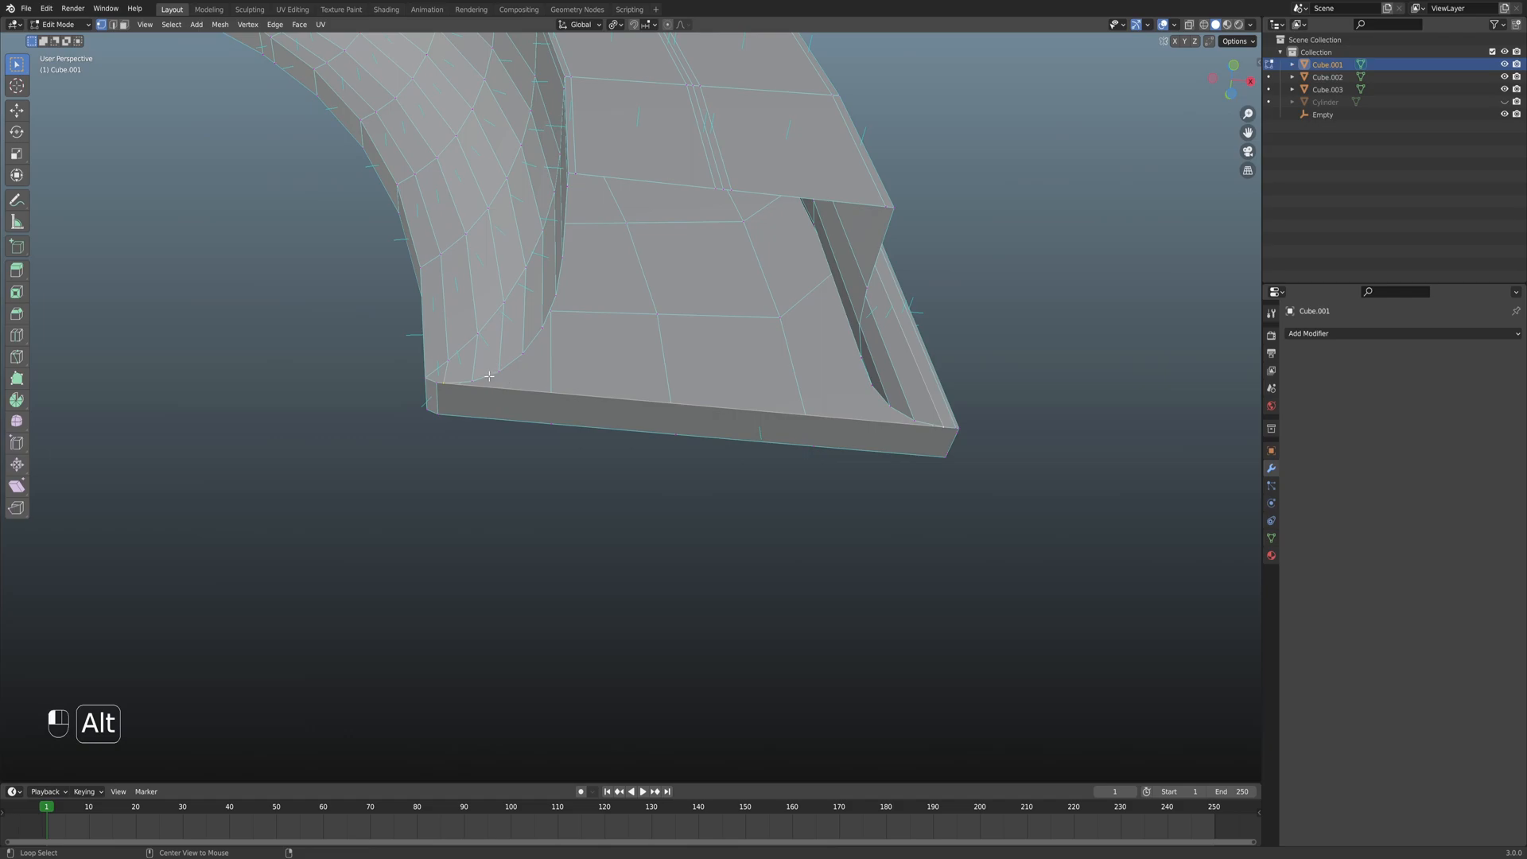
pyautogui.press('f')
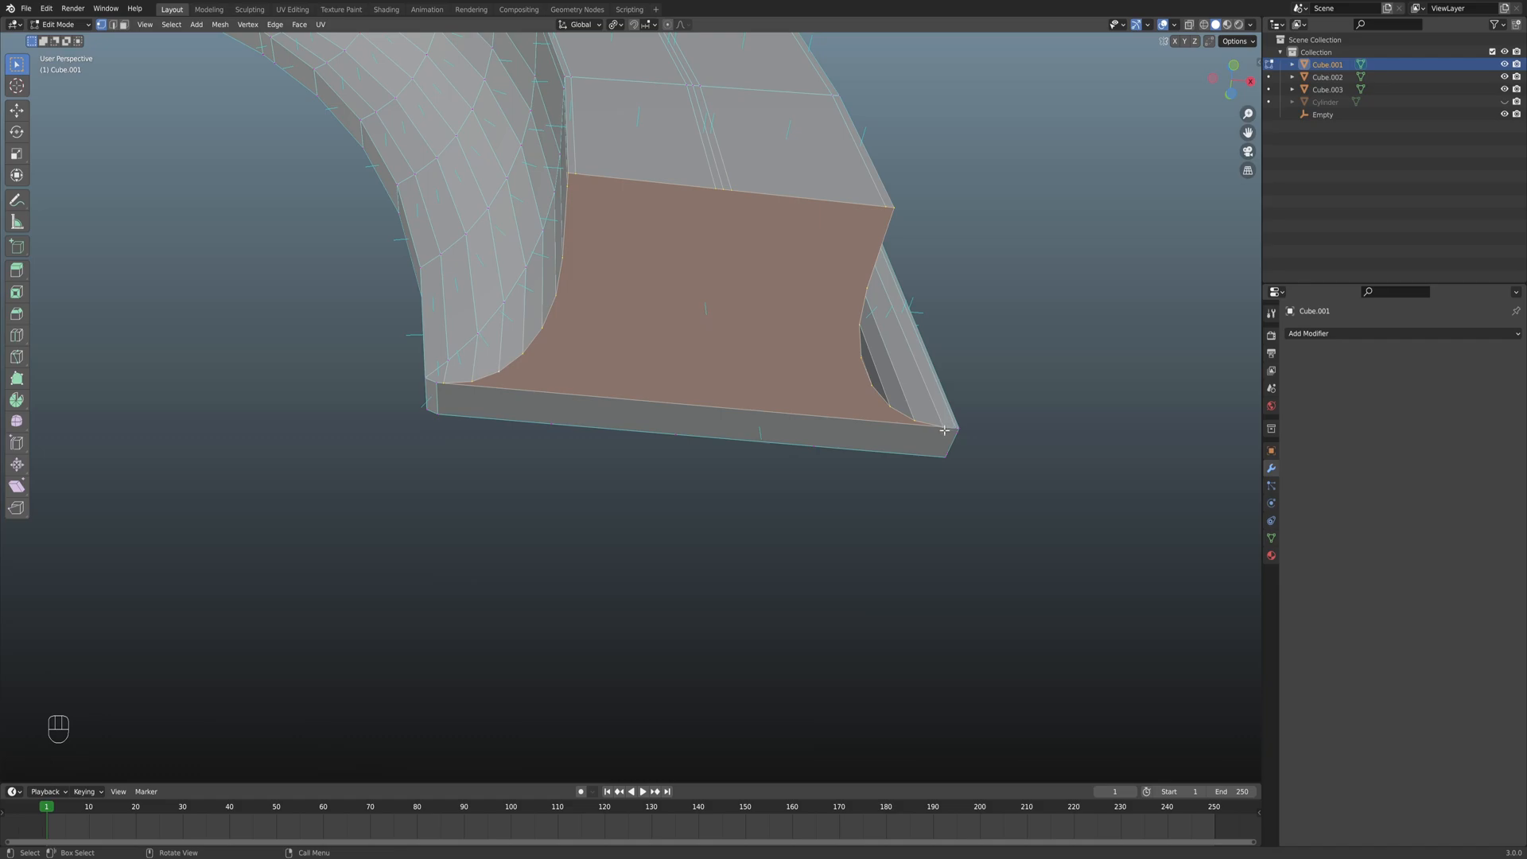
# Switch to face selection and select the new end faces of both the right and left outer legs.
pyautogui.scroll(-4, 737, 432)
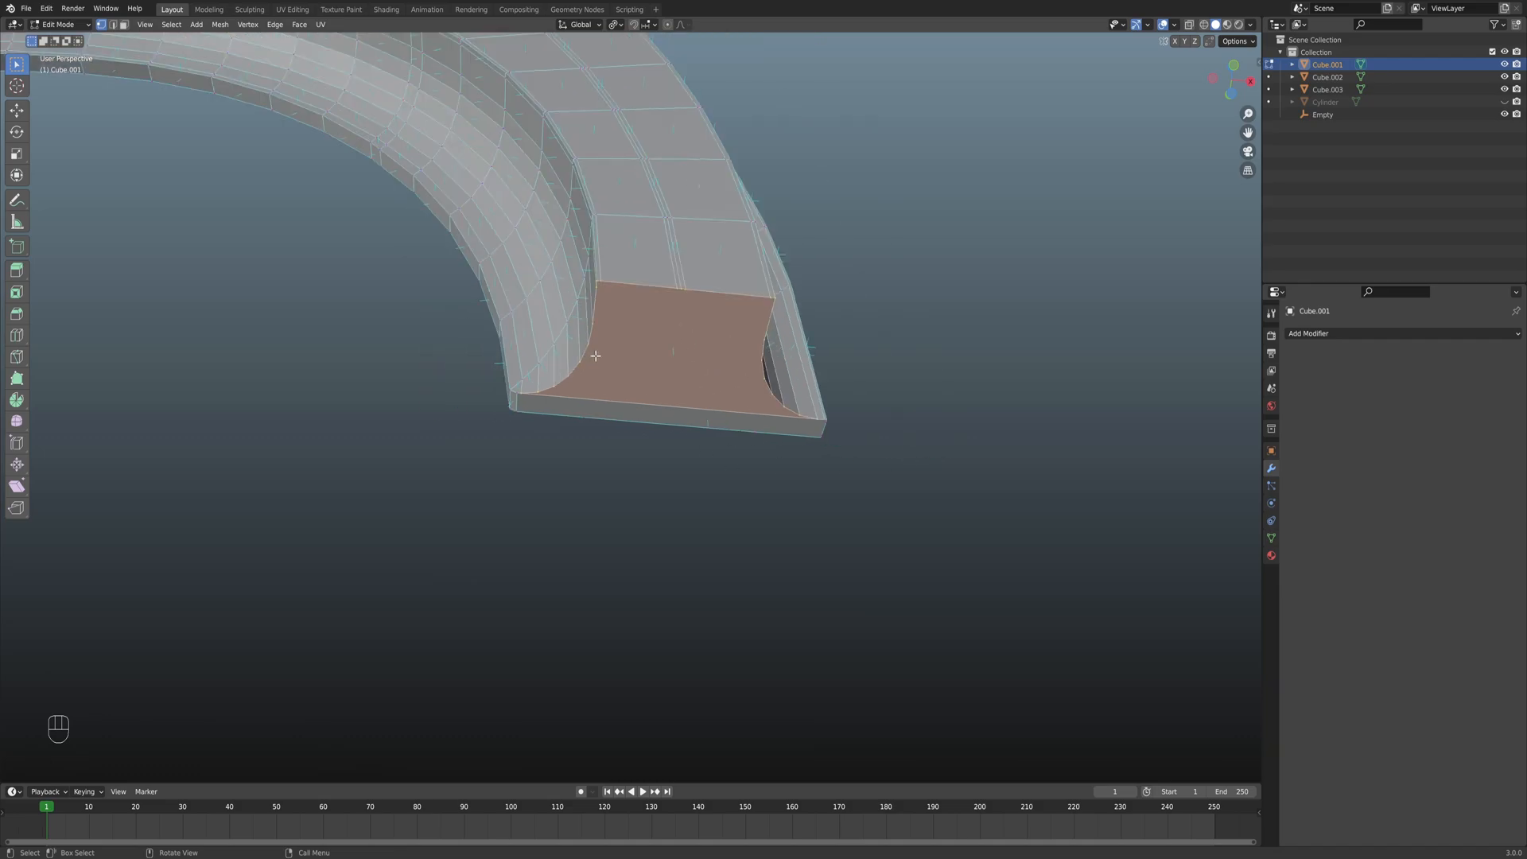
pyautogui.scroll(2, 647, 310)
pyautogui.scroll(-4, 593, 382)
pyautogui.keyDown('shift'); pyautogui.moveTo(330, 373); pyautogui.dragTo(500, 388, button='middle'); pyautogui.keyUp('shift')
pyautogui.scroll(-1, 525, 357)
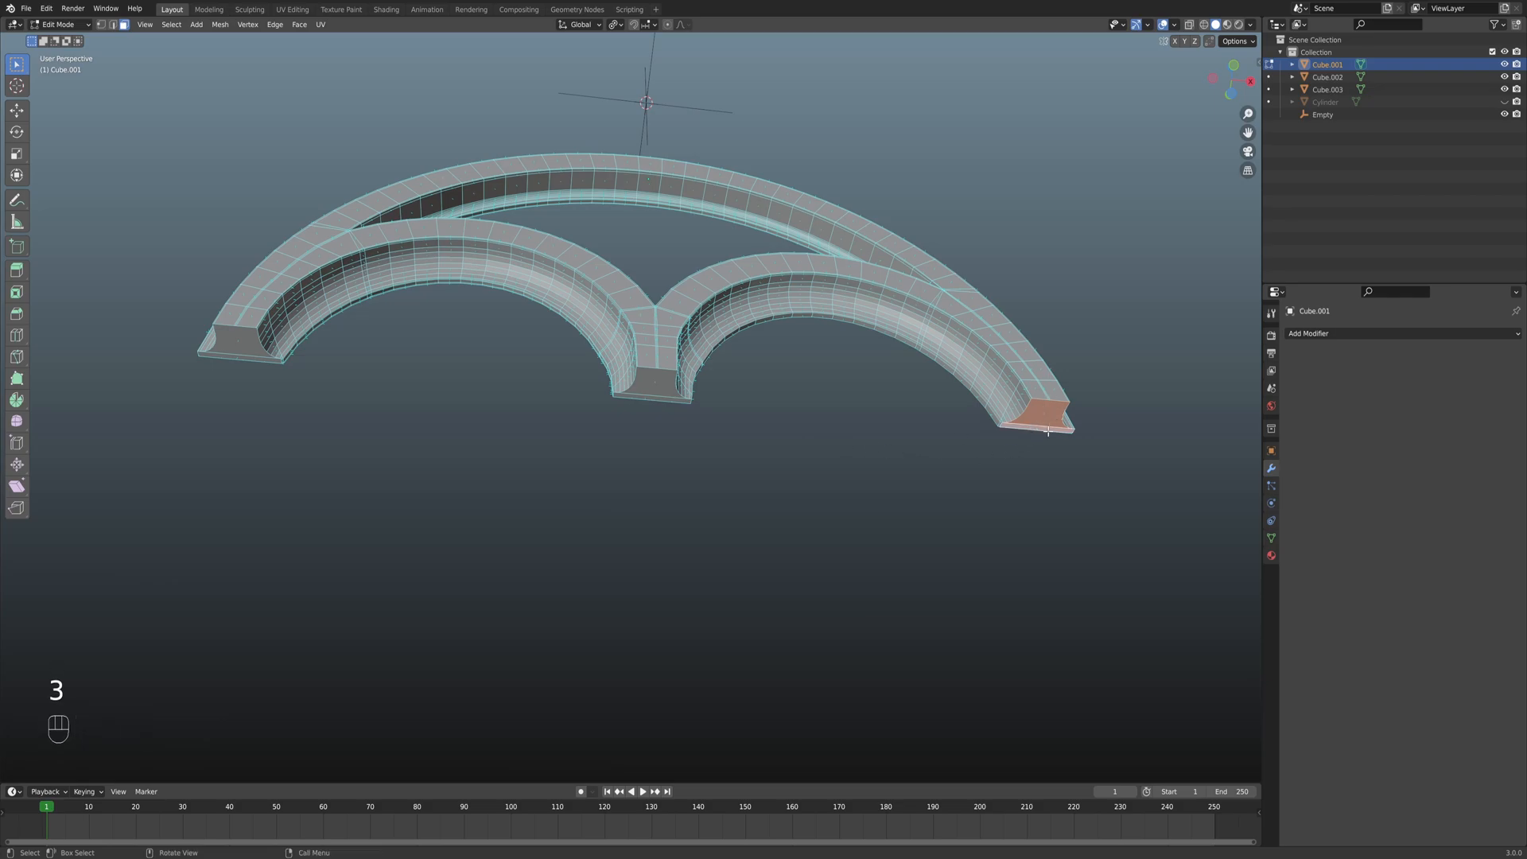
pyautogui.keyDown('shift'); pyautogui.moveTo(1039, 405); pyautogui.dragTo(426, 357, button='middle'); pyautogui.keyUp('shift')
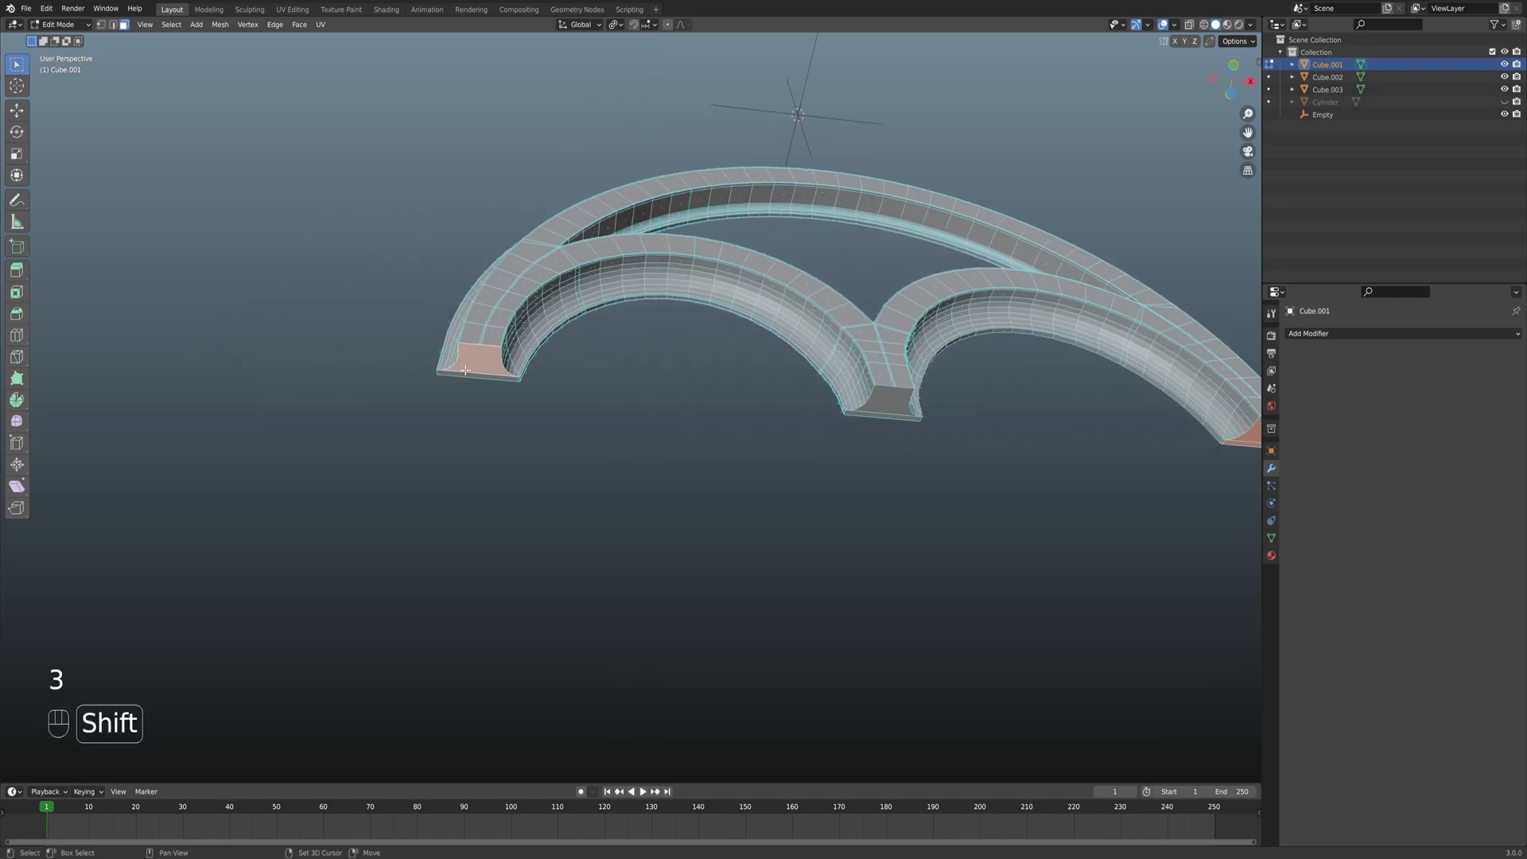
pyautogui.scroll(-3, 466, 373)
# Return to object mode, unhide the columns and show the arch and columns in front orthographic view.
pyautogui.press('Tab')
pyautogui.moveTo(606, 392); pyautogui.dragTo(664, 454, button='middle')
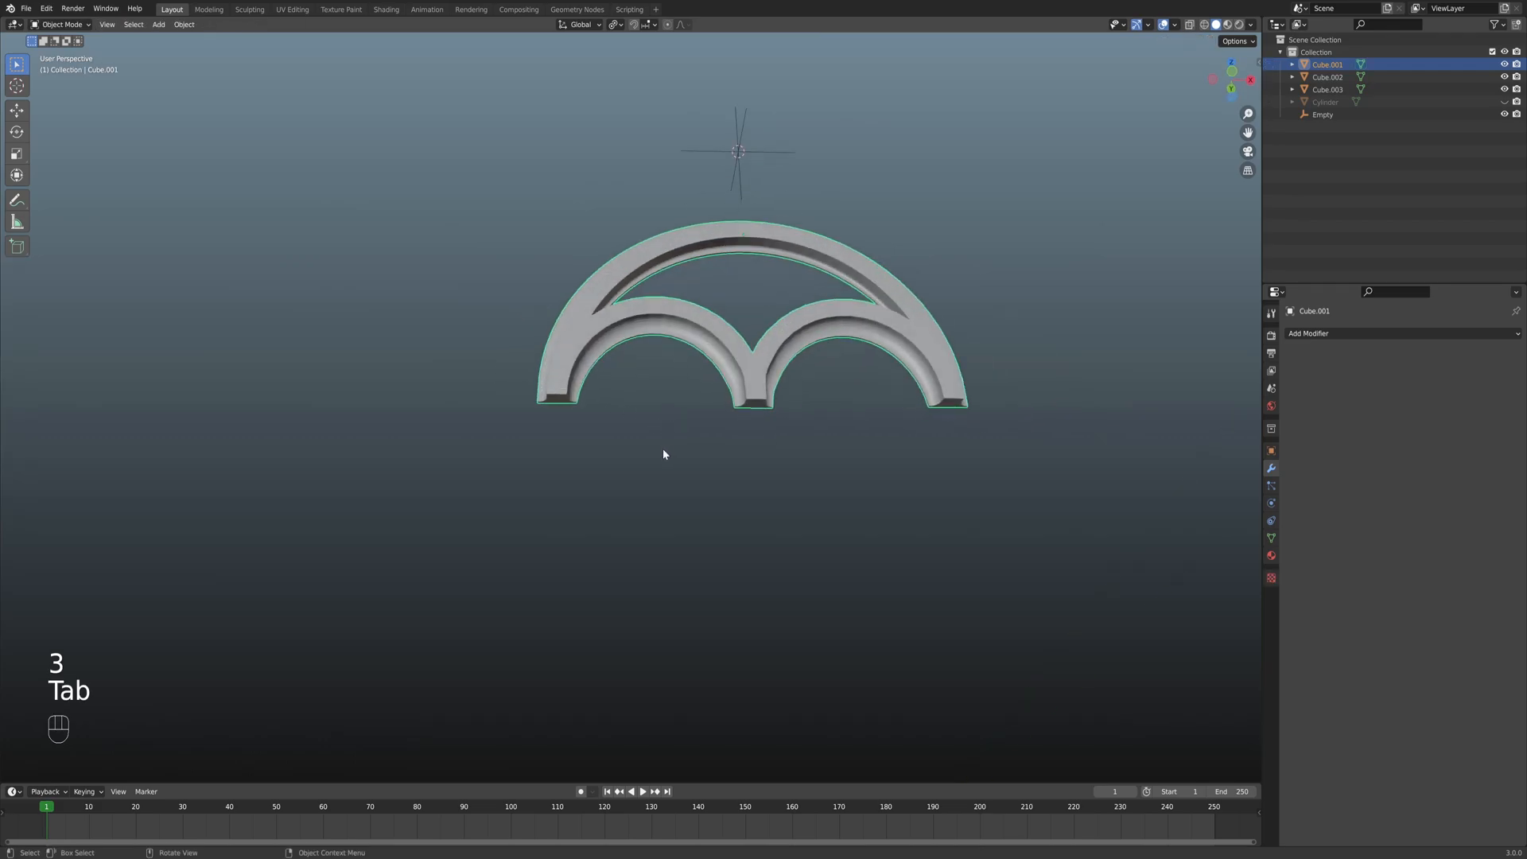
pyautogui.hotkey('alt', 'h')
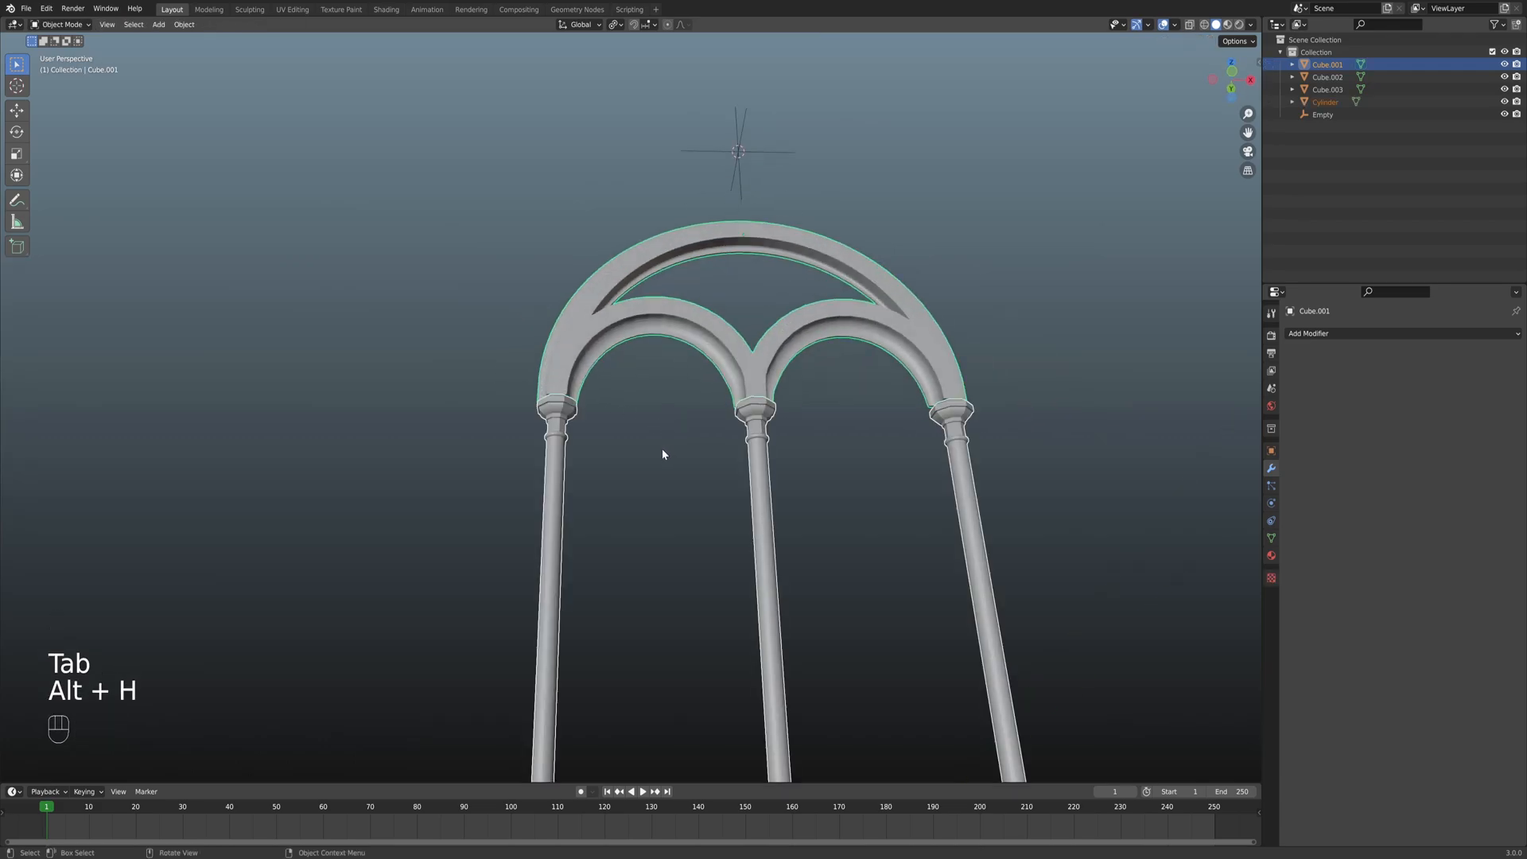
pyautogui.press('KP_1')
pyautogui.scroll(4, 662, 454)
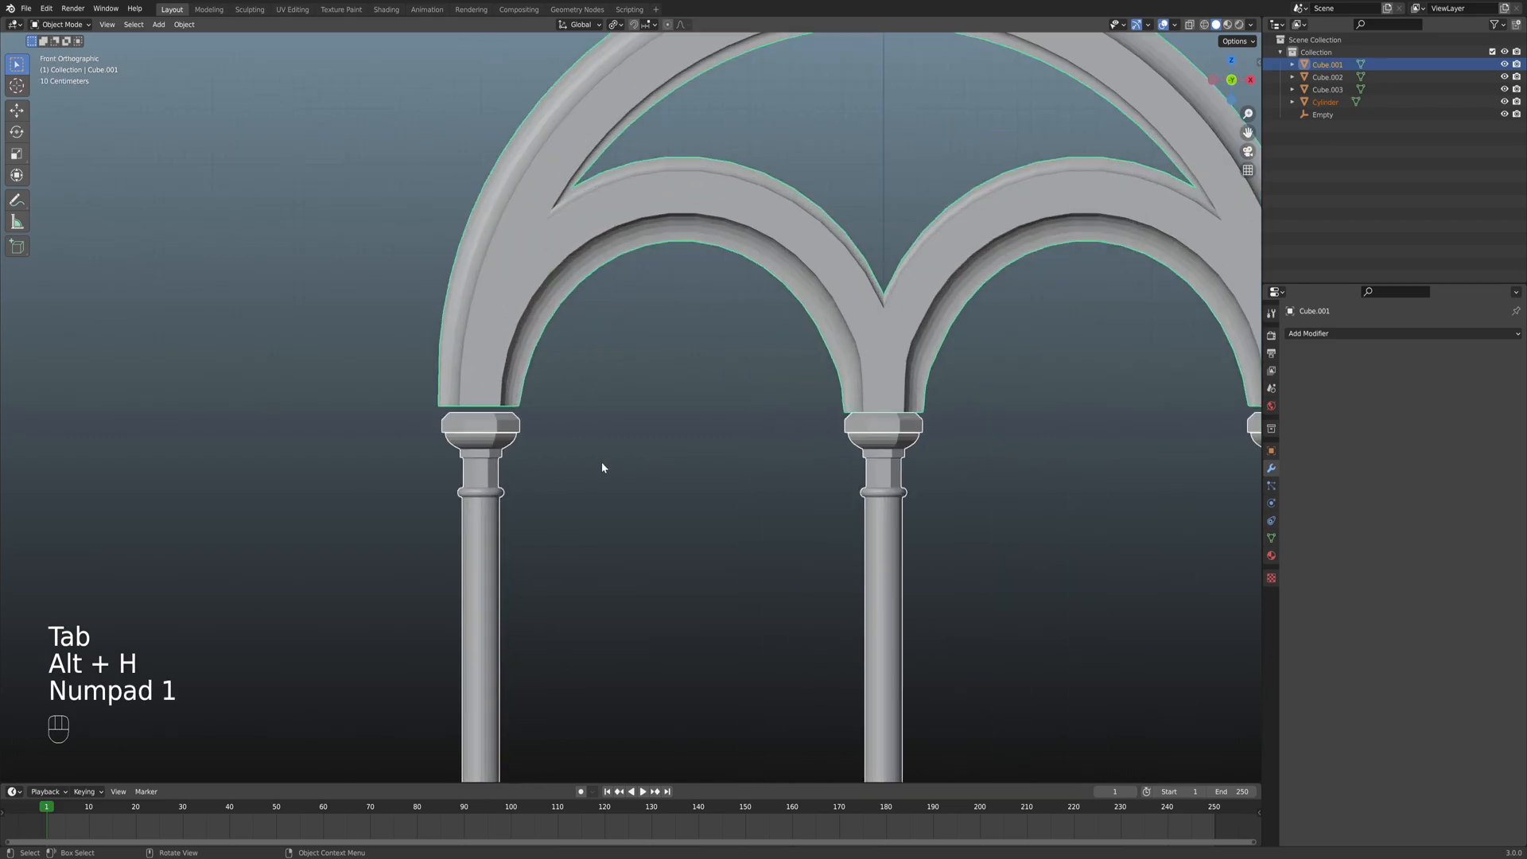
# Make the arch the only selected object, edit its mesh and switch the display to wireframe.
pyautogui.press('Tab')
pyautogui.keyDown('shift'); pyautogui.moveTo(574, 464); pyautogui.dragTo(710, 430, button='middle'); pyautogui.keyUp('shift')
pyautogui.press('Tab')
pyautogui.click(705, 431)
pyautogui.click(633, 350)
pyautogui.press('Tab')
pyautogui.scroll(5, 706, 430)
pyautogui.keyDown('shift'); pyautogui.moveTo(823, 407); pyautogui.dragTo(765, 406, button='middle'); pyautogui.keyUp('shift')
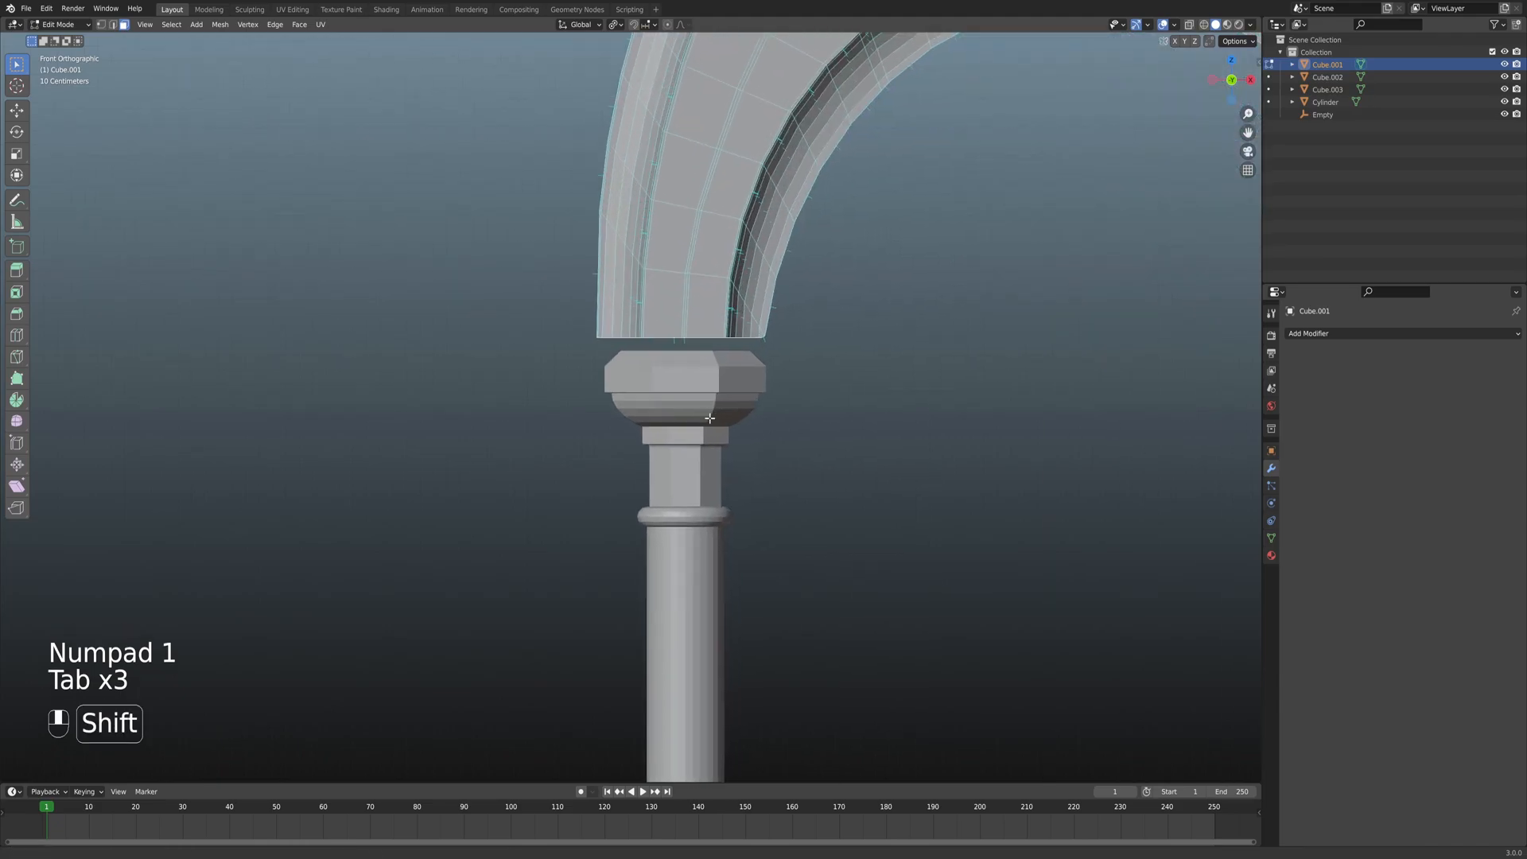
pyautogui.scroll(3, 766, 405)
pyautogui.scroll(-4, 766, 405)
pyautogui.scroll(-5, 775, 410)
pyautogui.press('z')
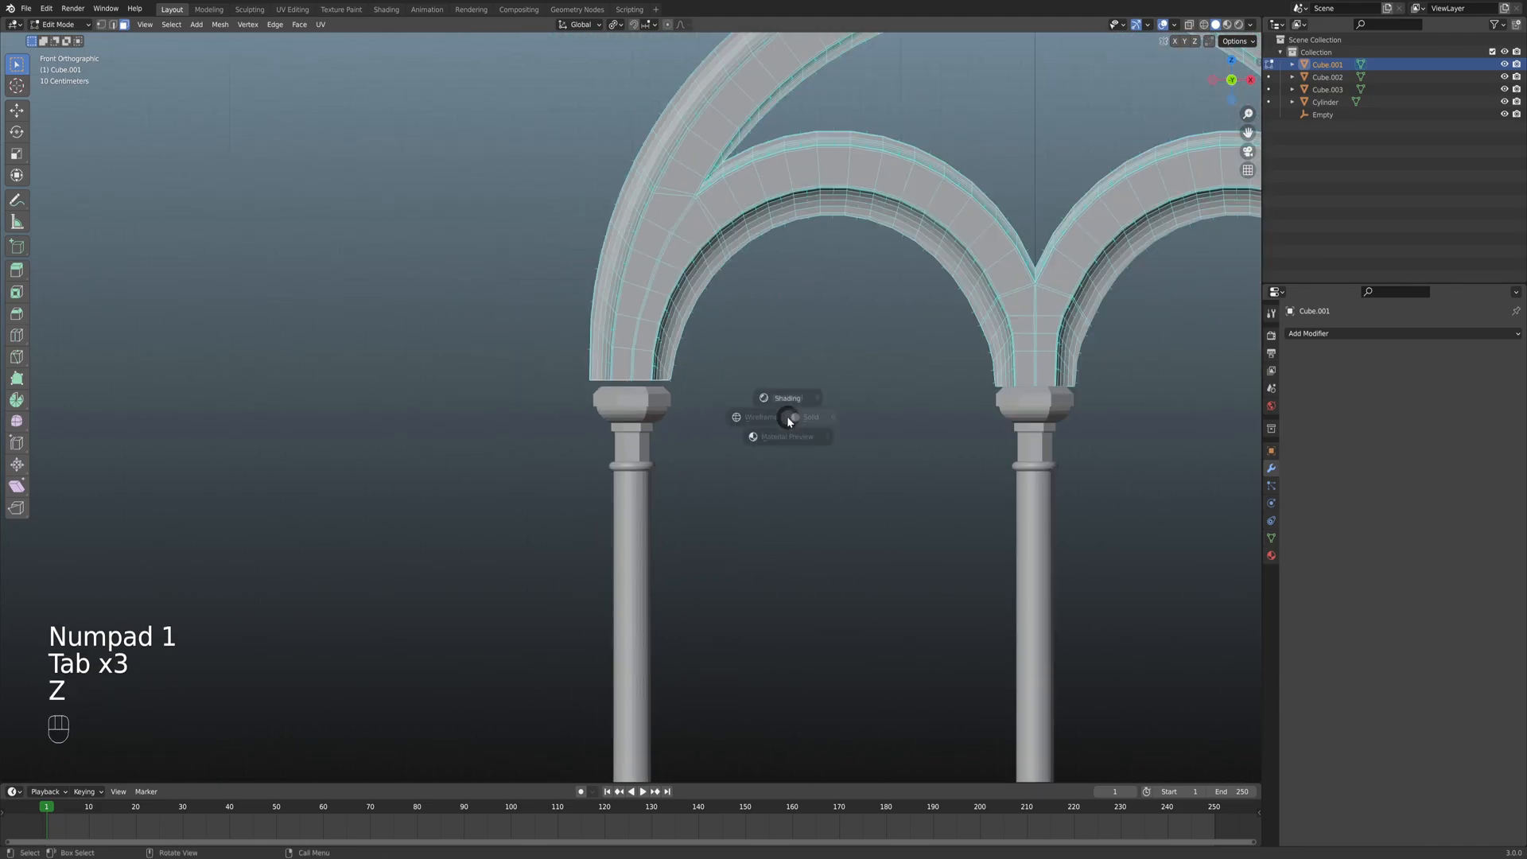
# Try to lower the outer legs' end faces along Z onto the column capitals.
pyautogui.scroll(5, 717, 414)
pyautogui.keyDown('shift'); pyautogui.moveTo(721, 413); pyautogui.dragTo(719, 369, button='middle'); pyautogui.keyUp('shift')
pyautogui.scroll(3, 719, 368)
pyautogui.keyDown('shift'); pyautogui.moveTo(699, 460); pyautogui.dragTo(682, 409, button='middle'); pyautogui.keyUp('shift')
pyautogui.scroll(2, 681, 409)
pyautogui.press('g')
pyautogui.press('z')
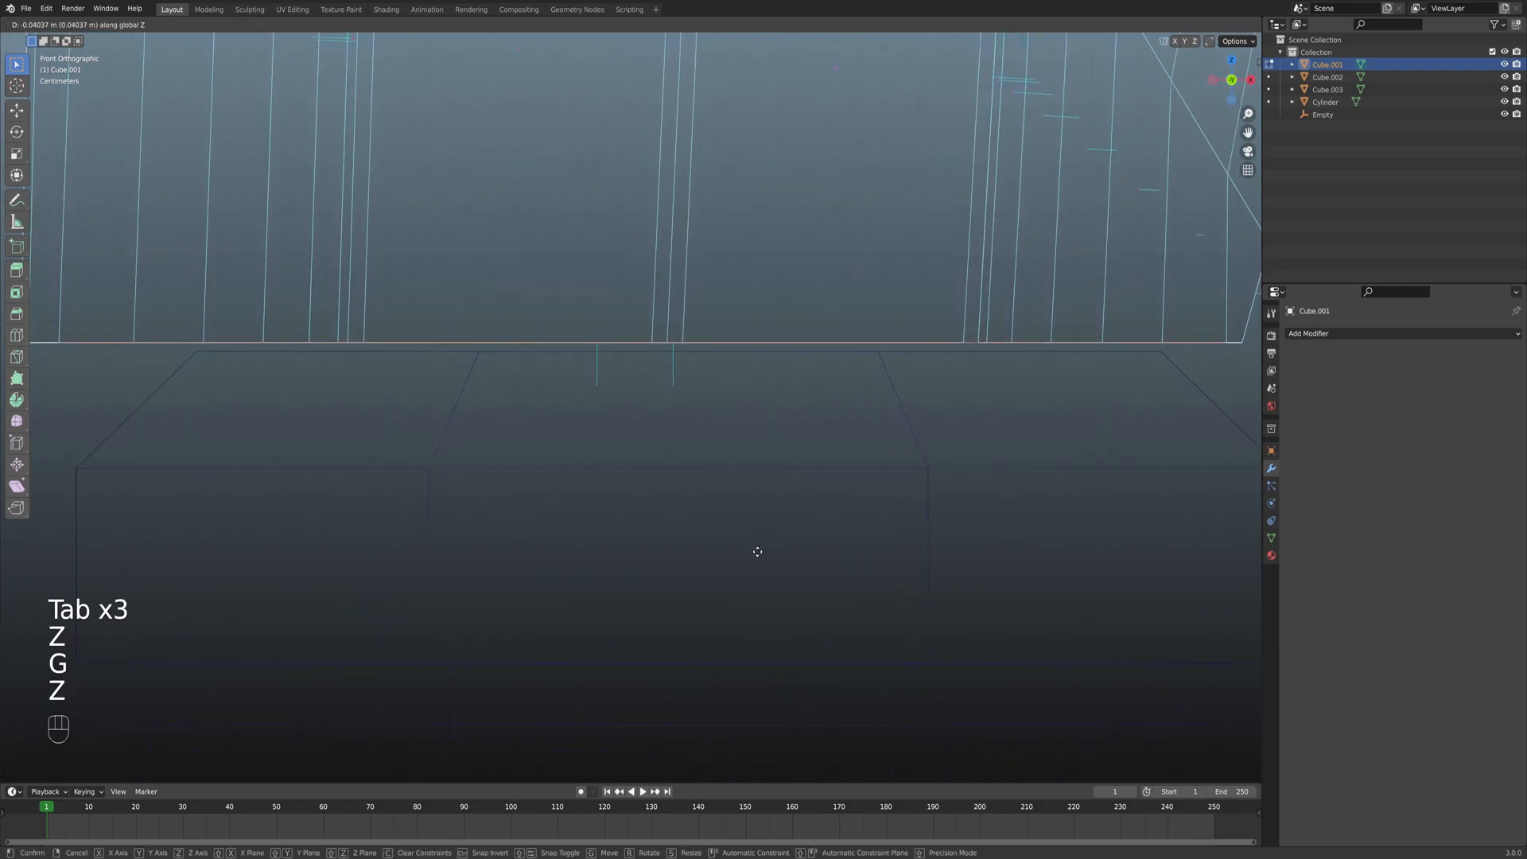
pyautogui.click(756, 535)
pyautogui.scroll(-3, 779, 460)
pyautogui.scroll(-3, 779, 460)
pyautogui.press('g')
pyautogui.press('z')
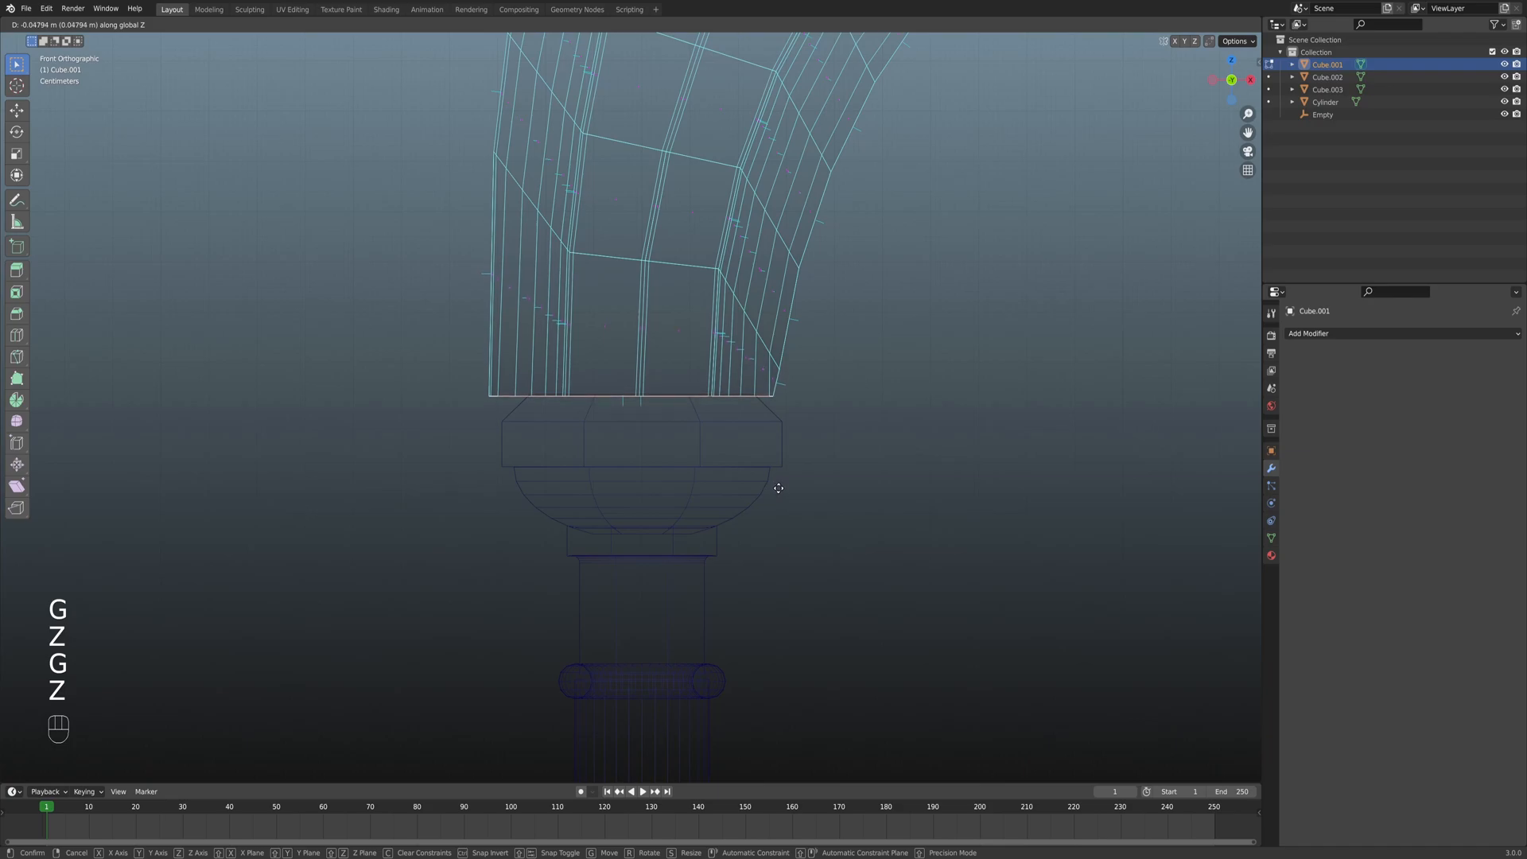
pyautogui.click(778, 491)
# Move the outer leg ends down along Z by 0.045707 m and undo the move.
pyautogui.scroll(-3, 774, 454)
pyautogui.press('g')
pyautogui.click(765, 471)
pyautogui.press('g')
pyautogui.press('z')
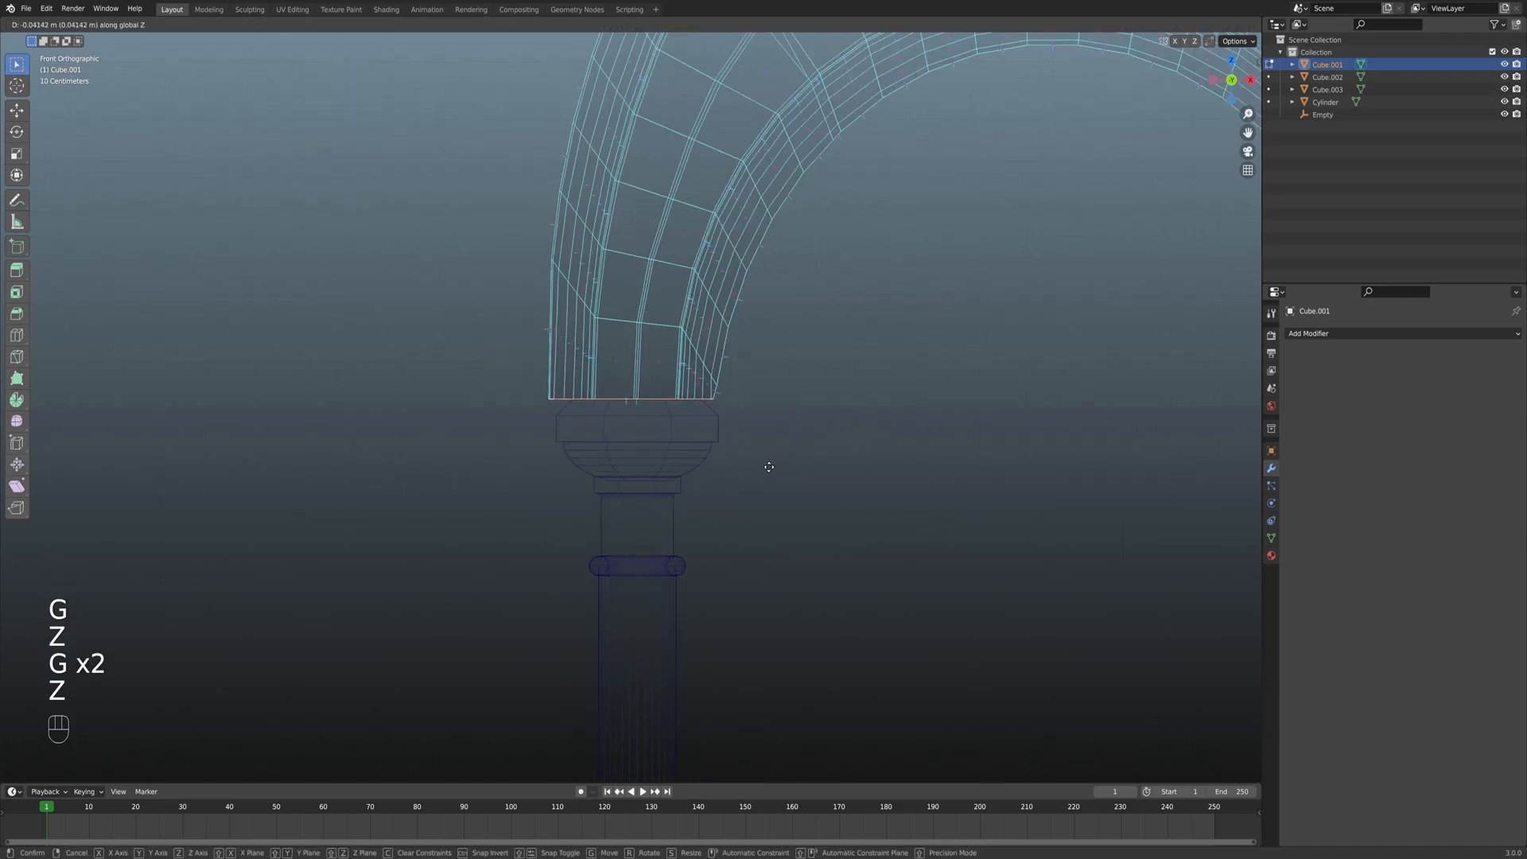
pyautogui.click(769, 468)
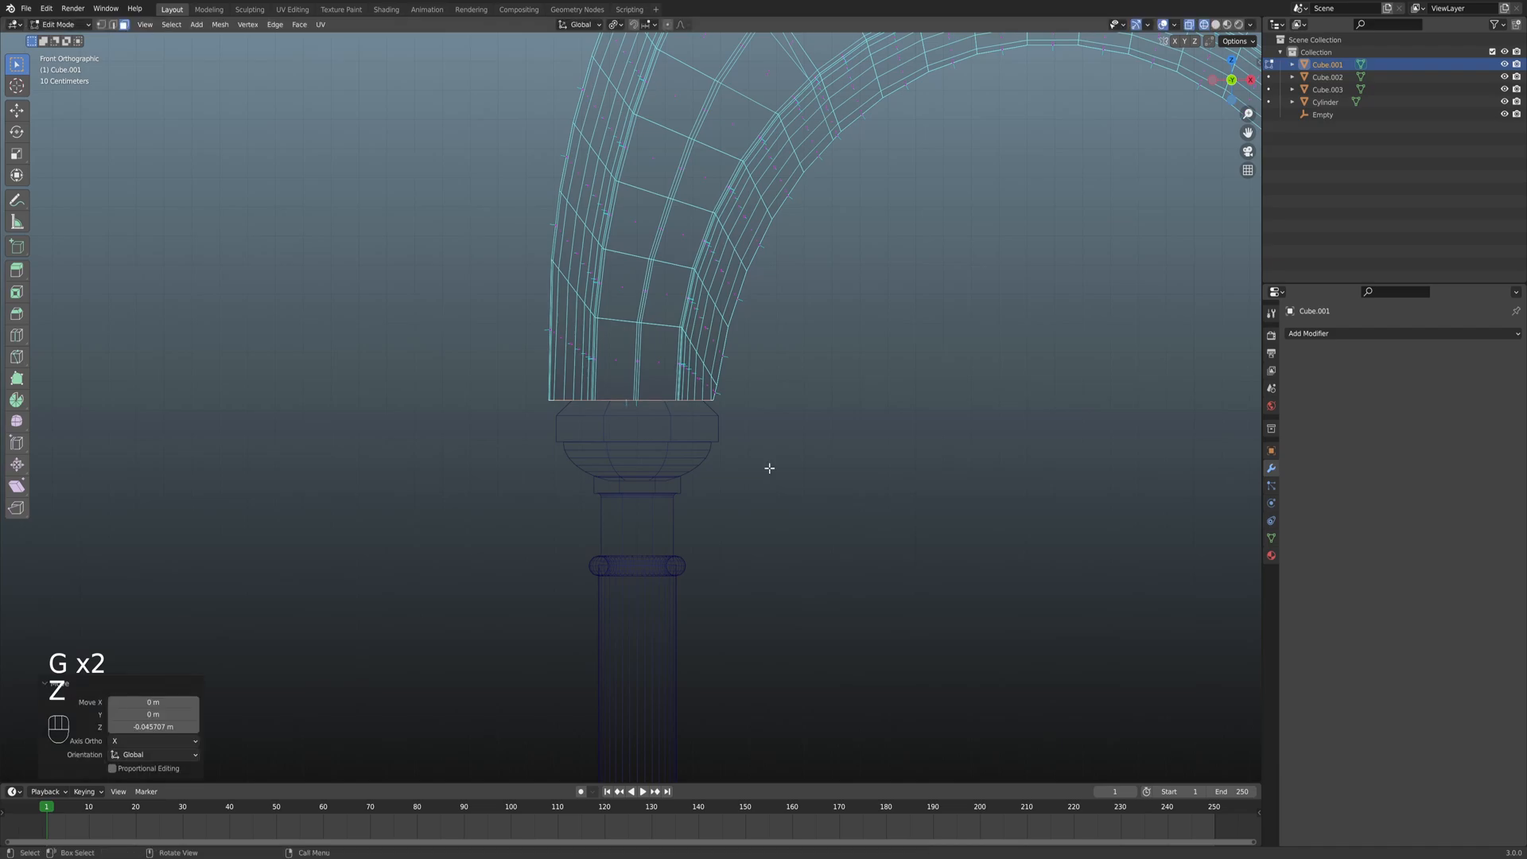
pyautogui.hotkey('ctrl', 'z')
# Lower the outer legs' end faces along Z by 0.044293 m to the top of the column capitals.
pyautogui.scroll(8, 721, 381)
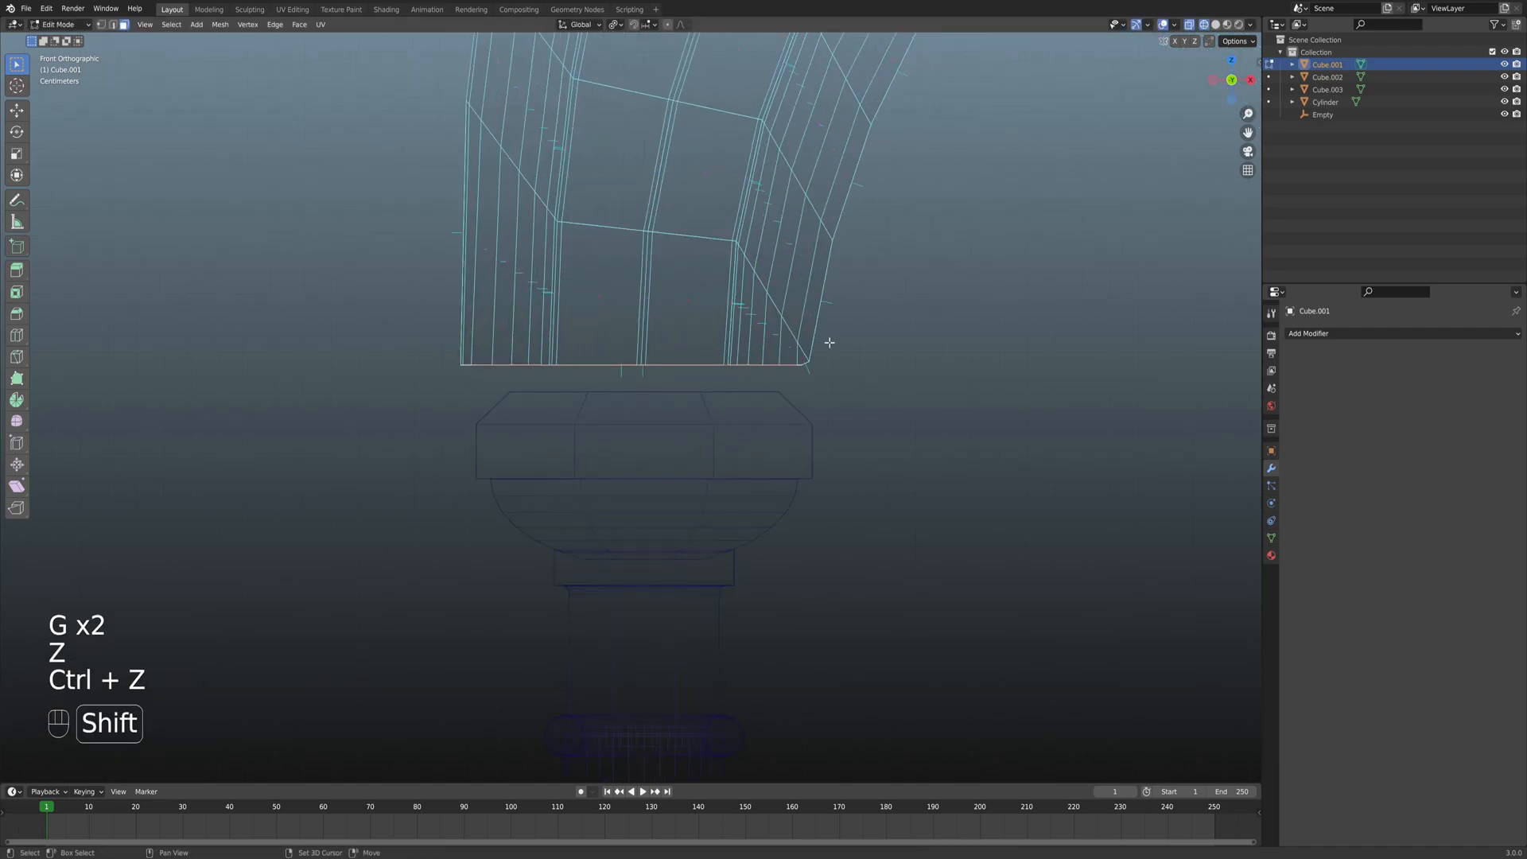
pyautogui.keyDown('shift'); pyautogui.moveTo(726, 413); pyautogui.dragTo(794, 416, button='middle'); pyautogui.keyUp('shift')
pyautogui.keyDown('shift'); pyautogui.moveTo(678, 396); pyautogui.dragTo(731, 426, button='middle'); pyautogui.keyUp('shift')
pyautogui.scroll(5, 732, 427)
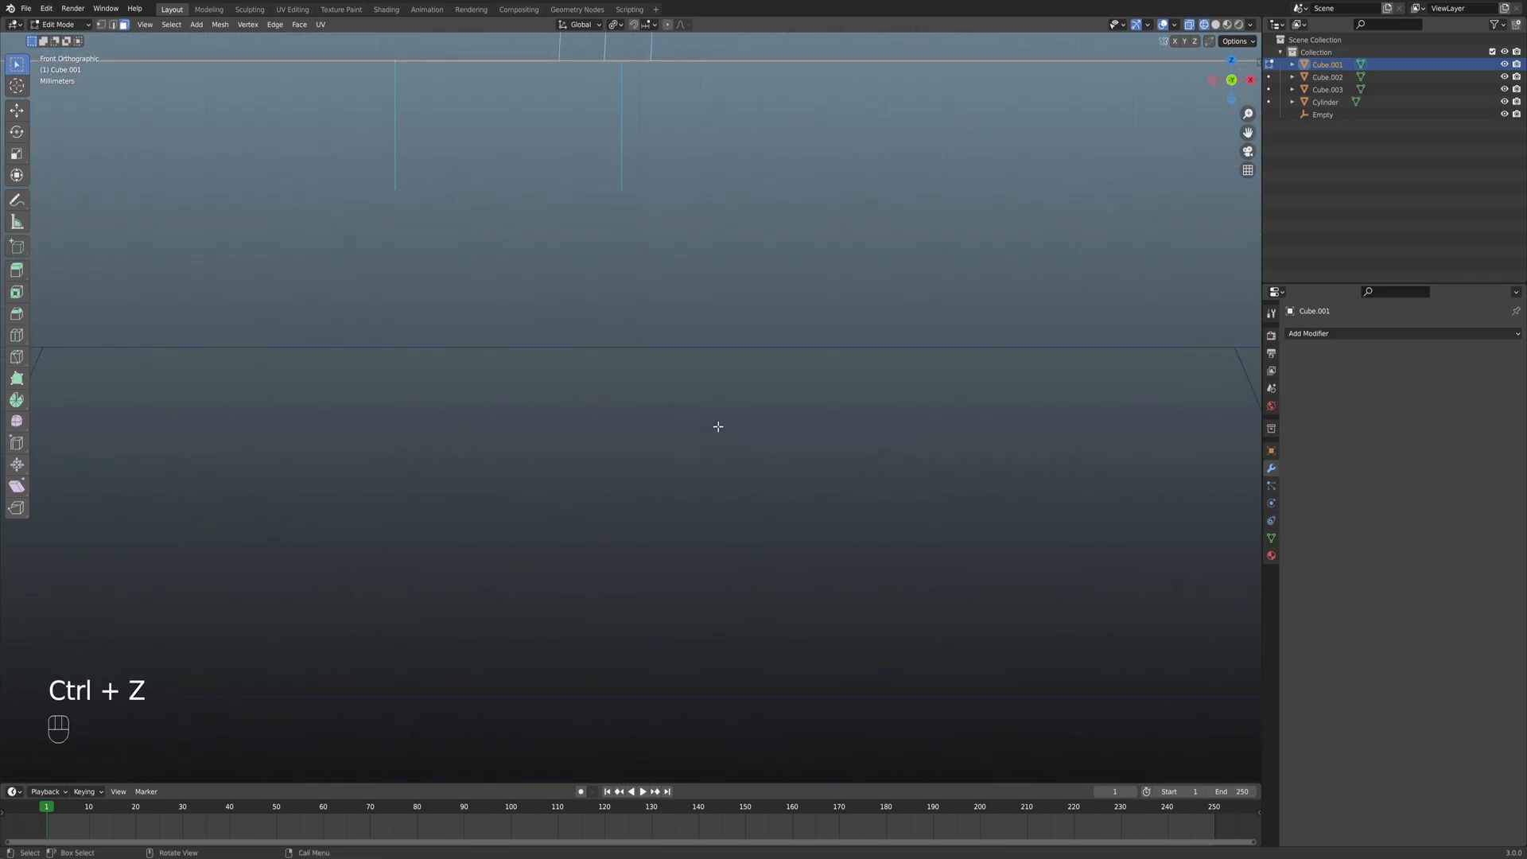
pyautogui.press('g')
pyautogui.press('z')
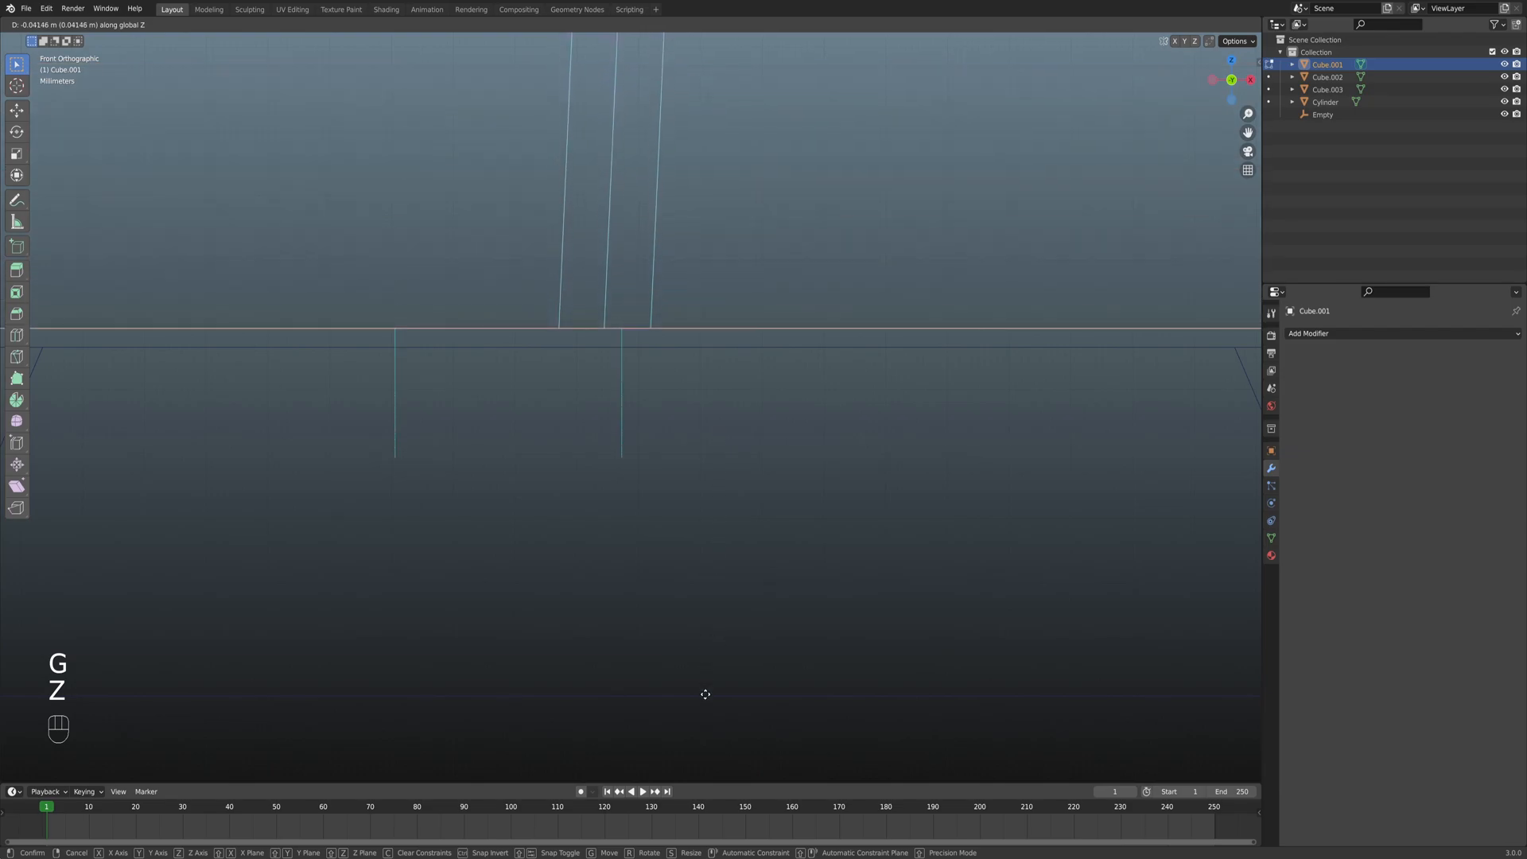
pyautogui.click(703, 716)
# Fine-adjust the outer legs' end faces along Z by -0.000087 m against the top of the column capitals.
pyautogui.scroll(5, 653, 521)
pyautogui.scroll(8, 653, 521)
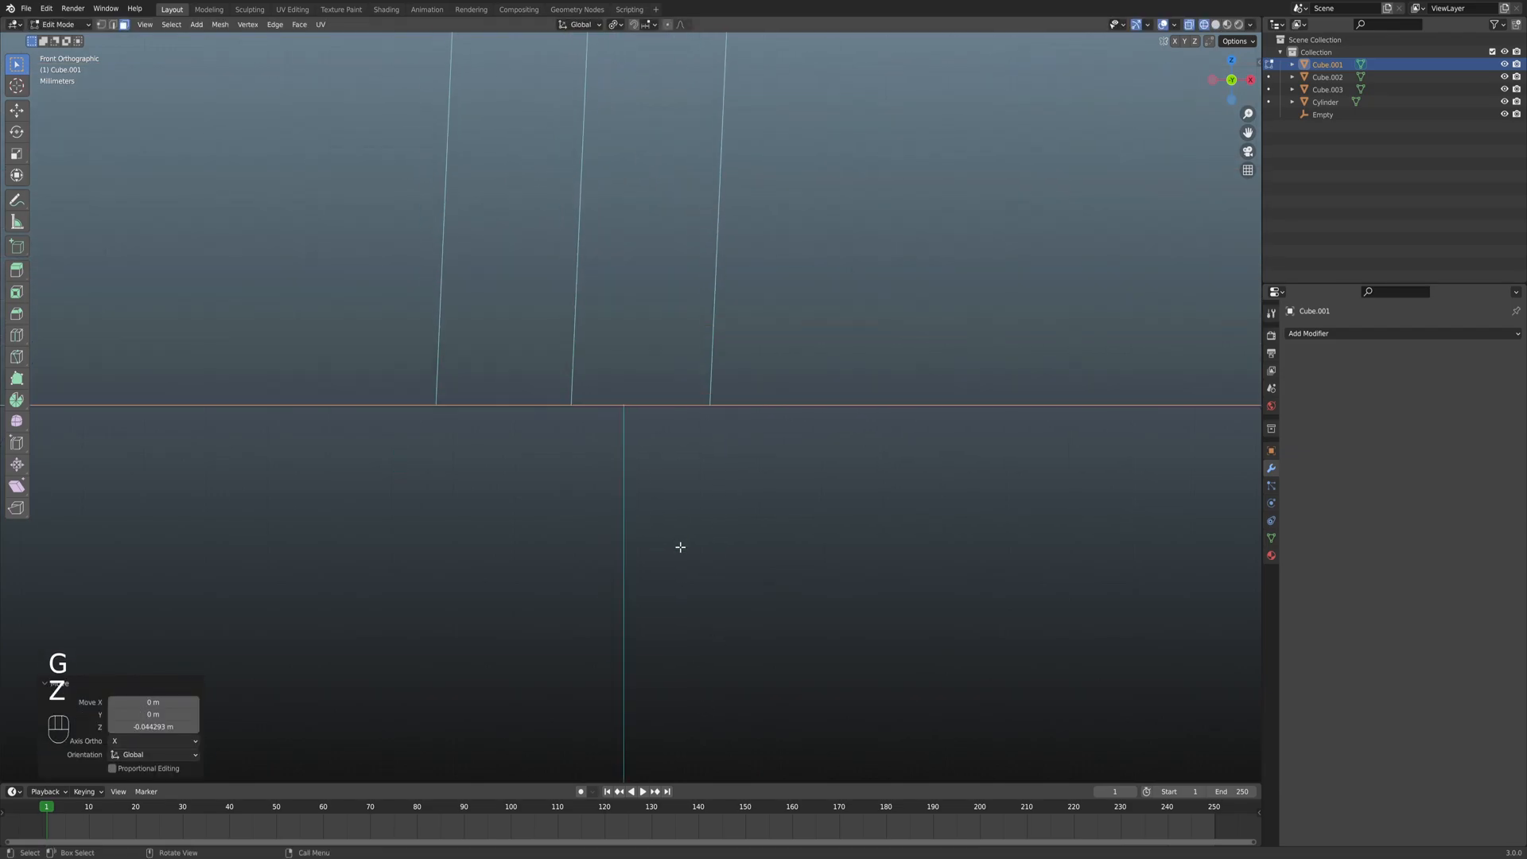
pyautogui.press('g')
pyautogui.press('z')
pyautogui.press('shift')
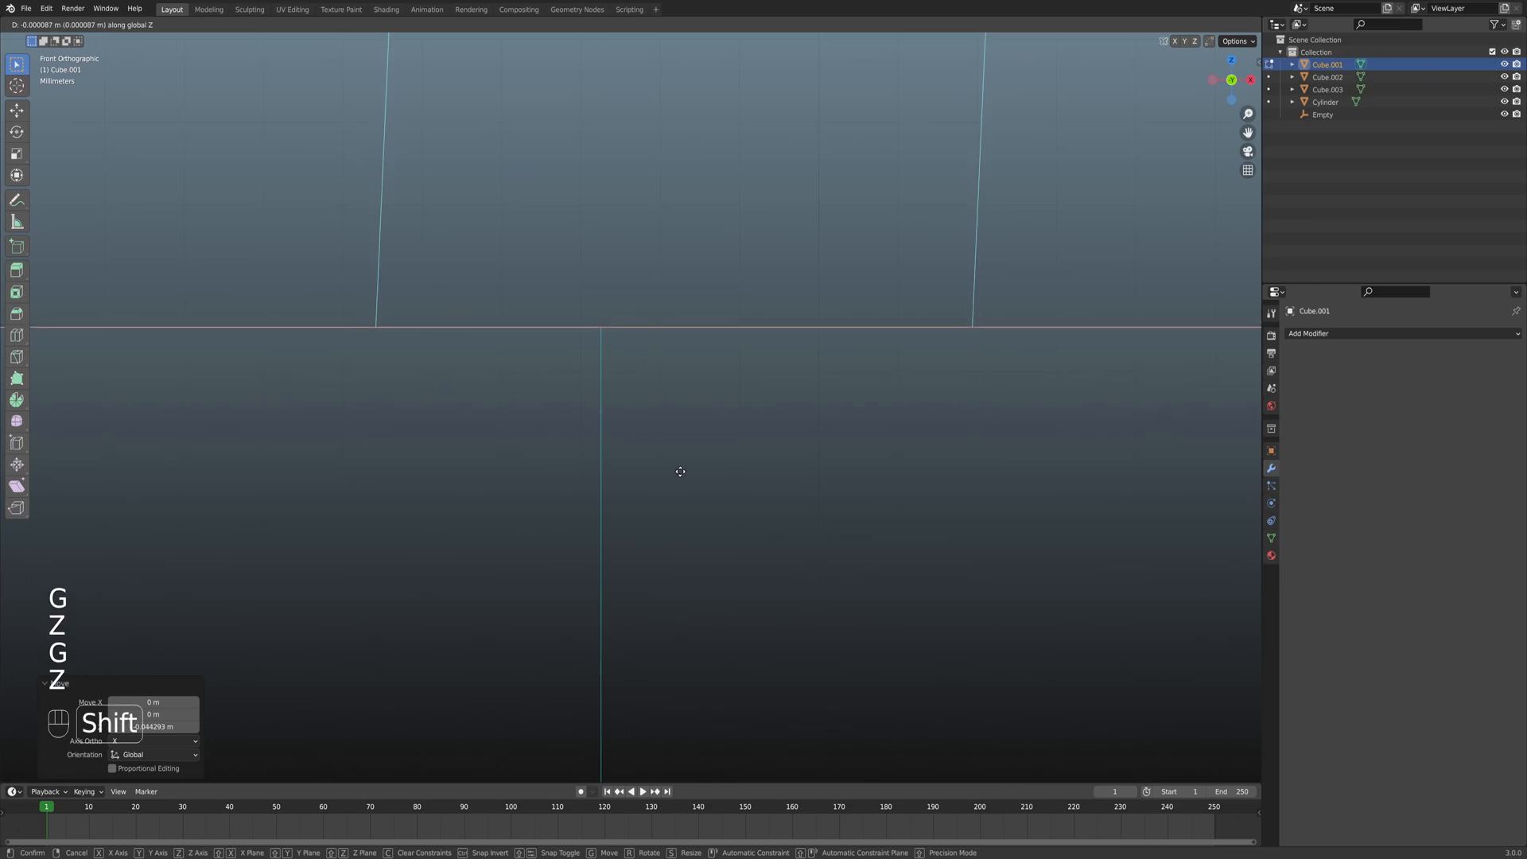
pyautogui.click(680, 471)
pyautogui.moveTo(682, 470)
pyautogui.keyDown('shift'); pyautogui.mouseDown(button='middle')
pyautogui.moveTo(641, 317)
pyautogui.moveTo(715, 532)
pyautogui.moveTo(738, 520)
pyautogui.moveTo(685, 460)
pyautogui.mouseUp(button='middle'); pyautogui.keyUp('shift')
# Nudge the outer legs' end faces along Z by 0.000005 m to line up with the column capitals.
pyautogui.press('g')
pyautogui.press('z')
pyautogui.press('shift')
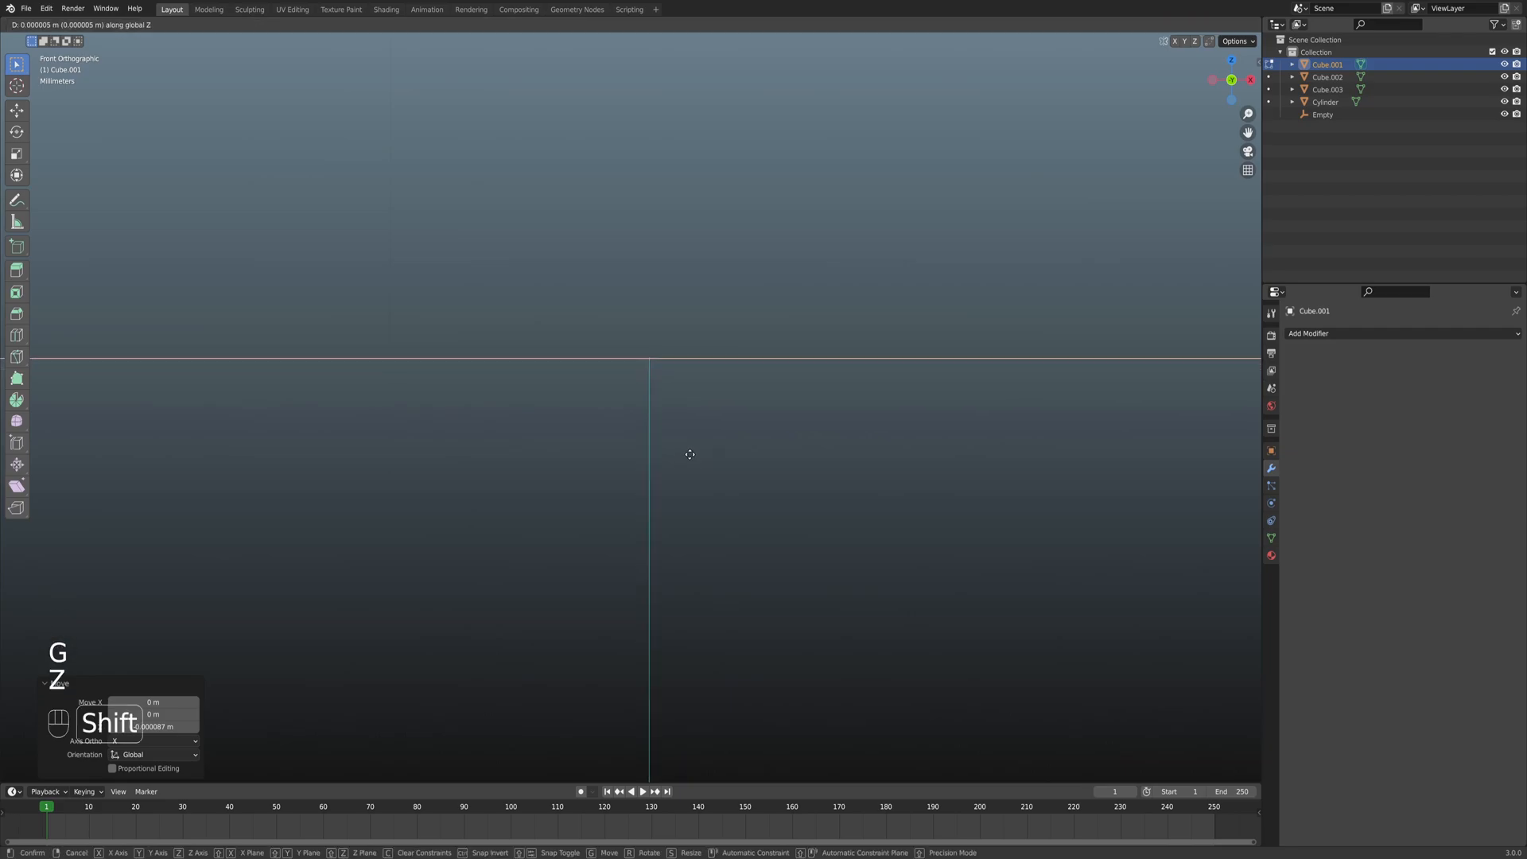
pyautogui.click(690, 458)
pyautogui.scroll(-10, 700, 473)
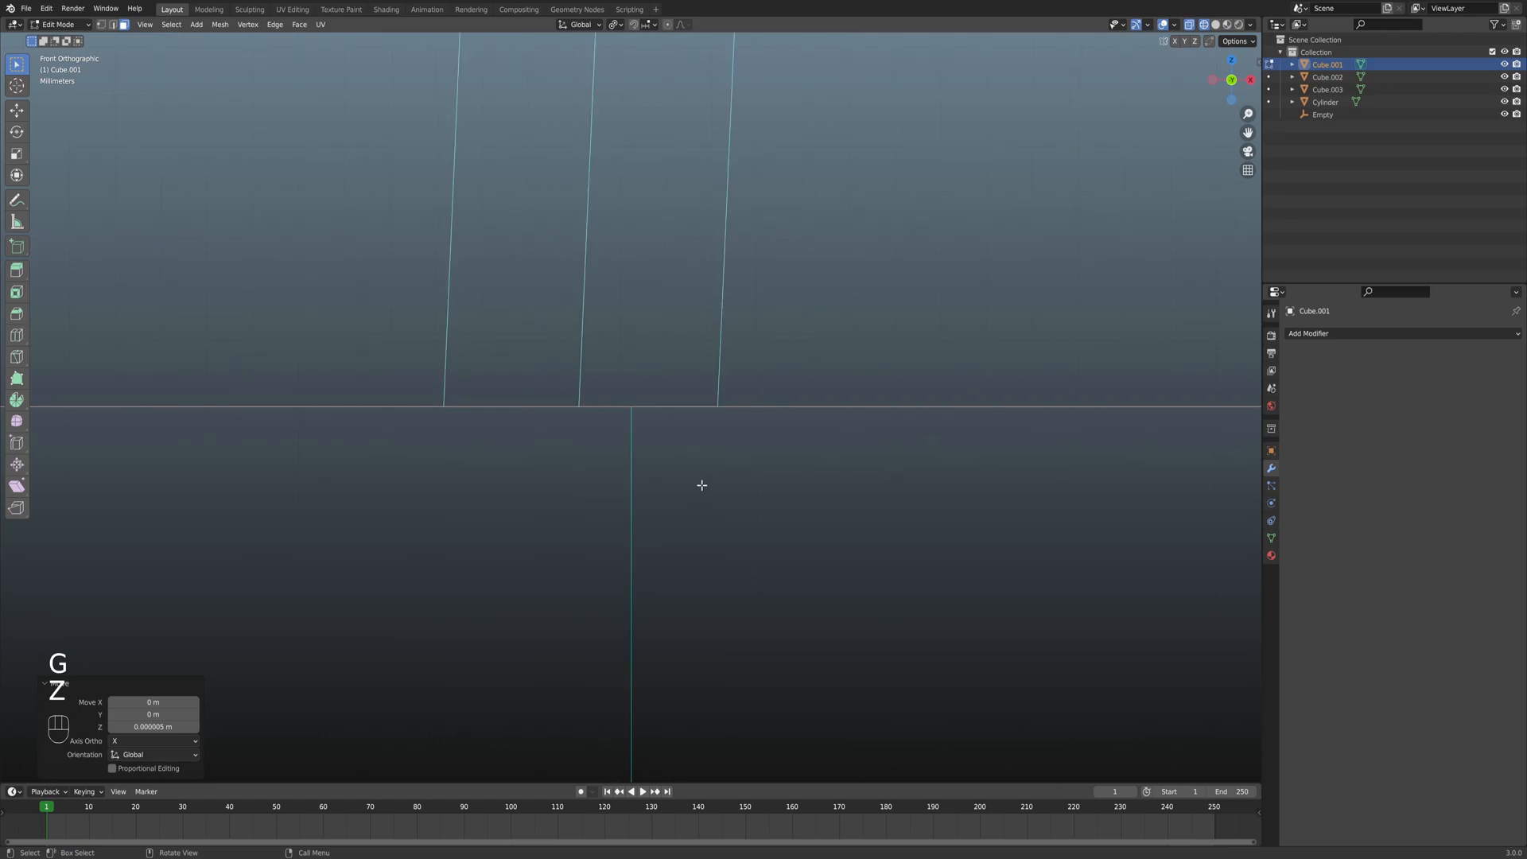
pyautogui.scroll(-10, 687, 492)
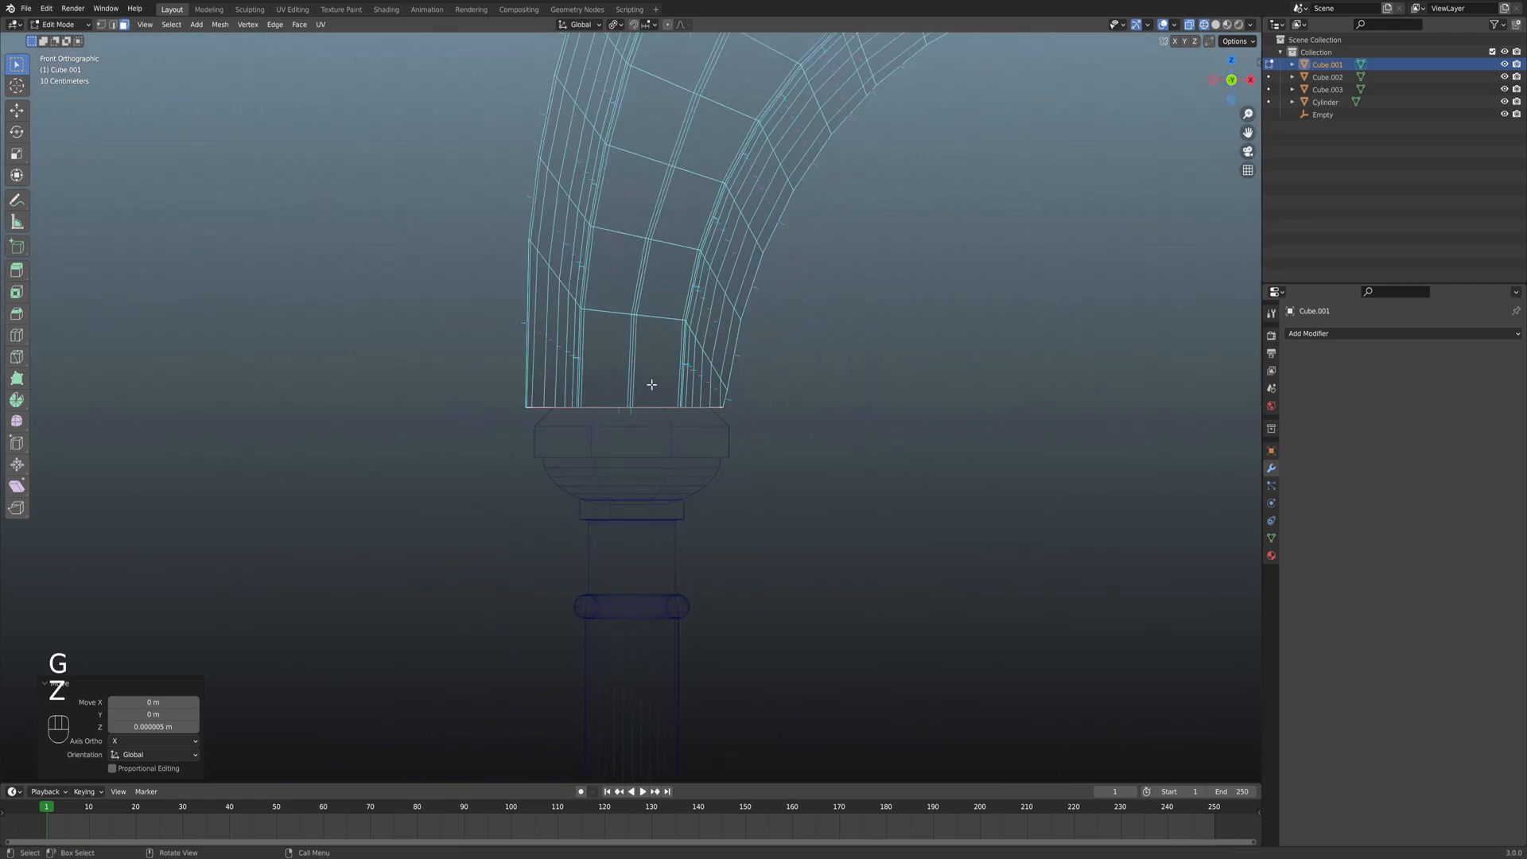
# Add the middle leg's end face to the selection and scale all three leg ends to 0 along Z.
pyautogui.keyDown('shift'); pyautogui.moveTo(733, 418); pyautogui.dragTo(480, 405, button='middle'); pyautogui.keyUp('shift')
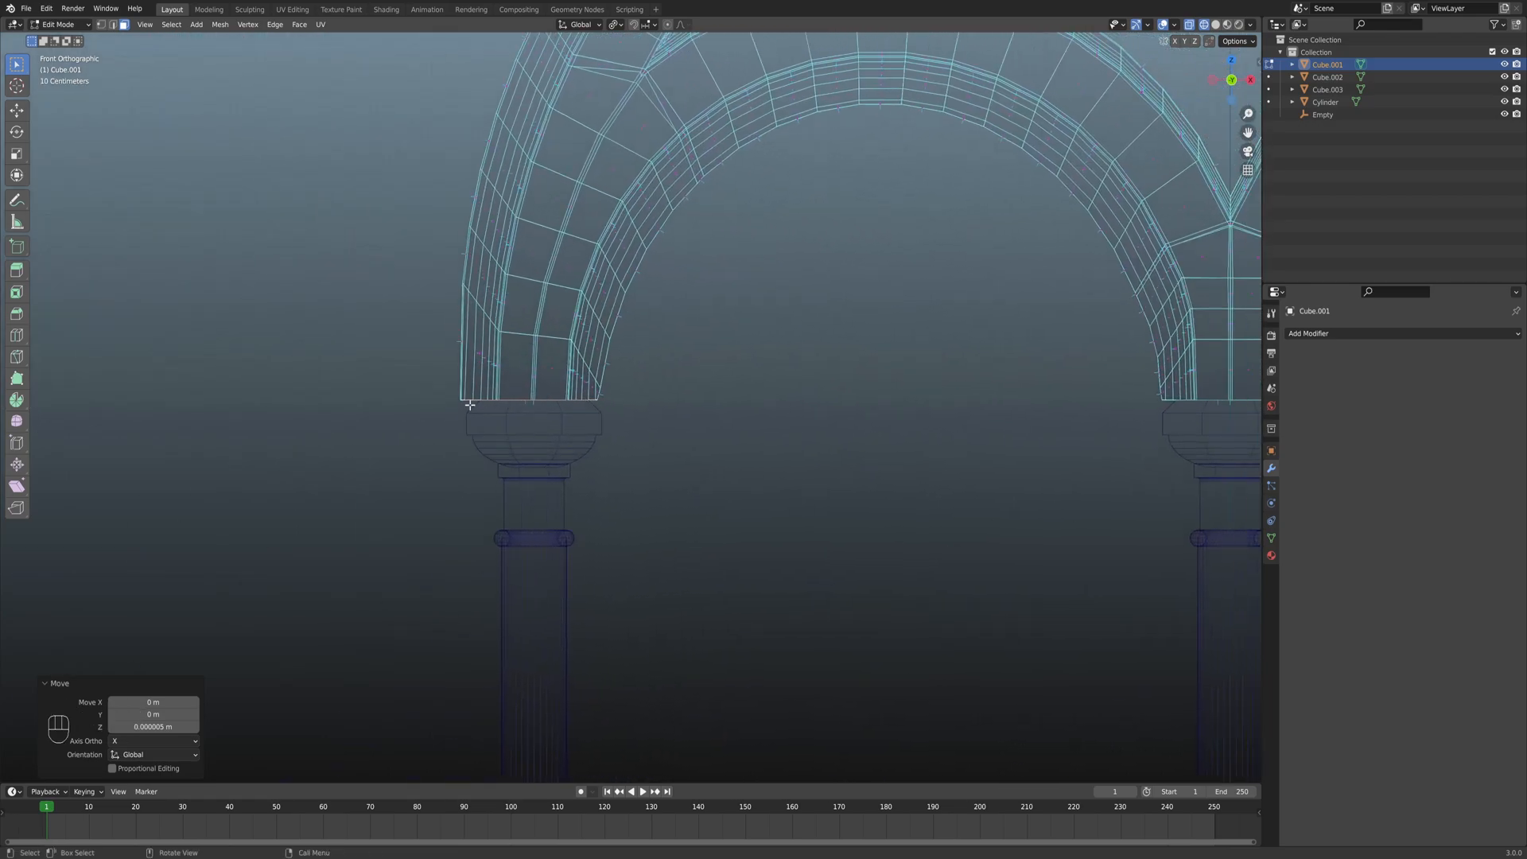
pyautogui.keyDown('shift'); pyautogui.moveTo(1126, 423); pyautogui.dragTo(950, 367, button='middle'); pyautogui.keyUp('shift')
pyautogui.keyDown('shift'); pyautogui.click(928, 397); pyautogui.keyUp('shift')
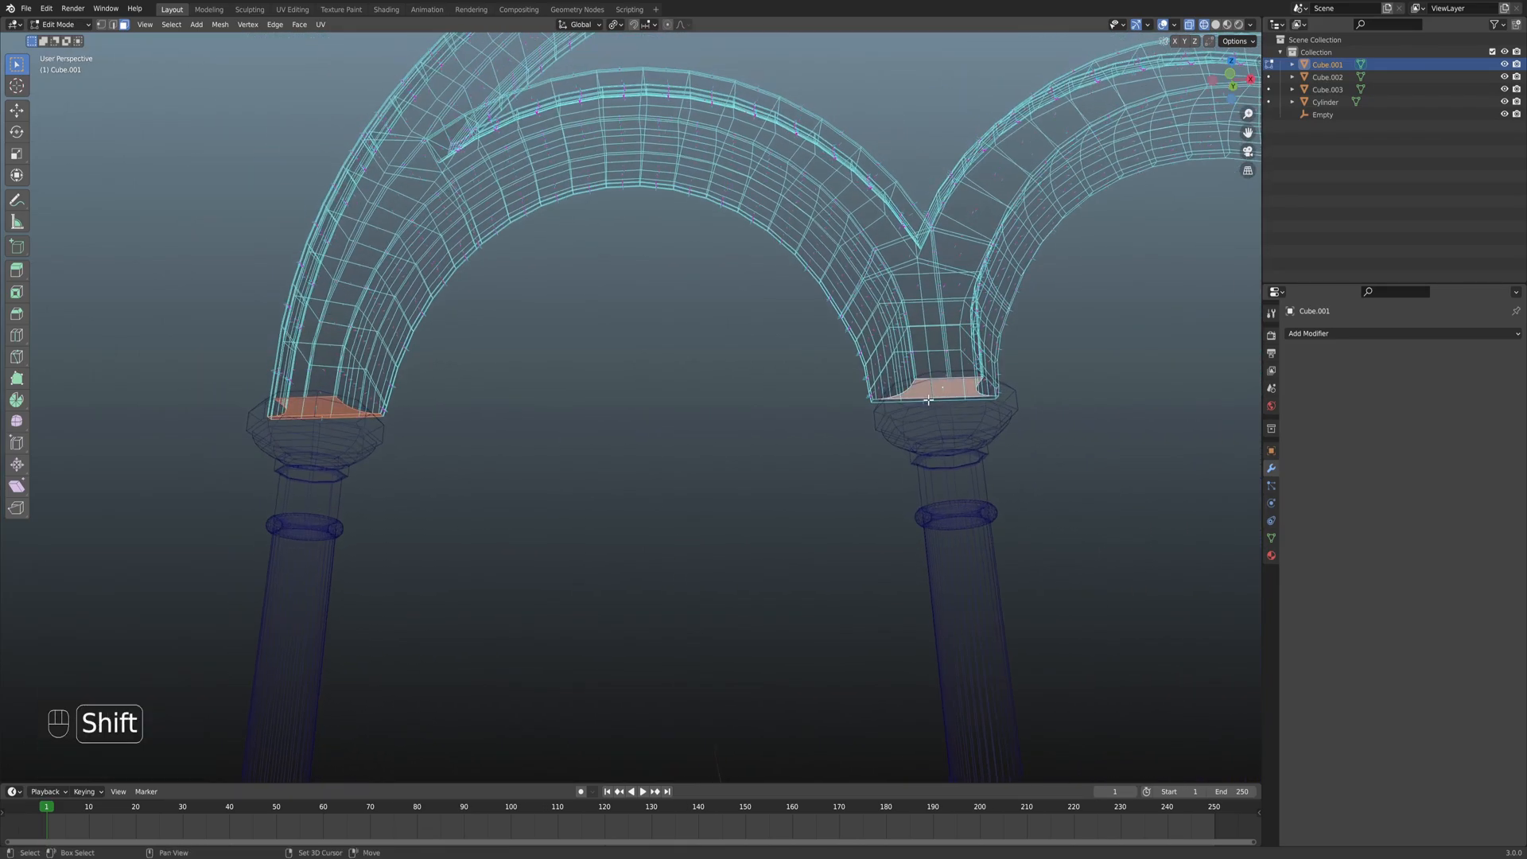
pyautogui.scroll(-3, 845, 398)
pyautogui.moveTo(1030, 437); pyautogui.dragTo(963, 490, button='middle')
pyautogui.press('s')
pyautogui.press('z')
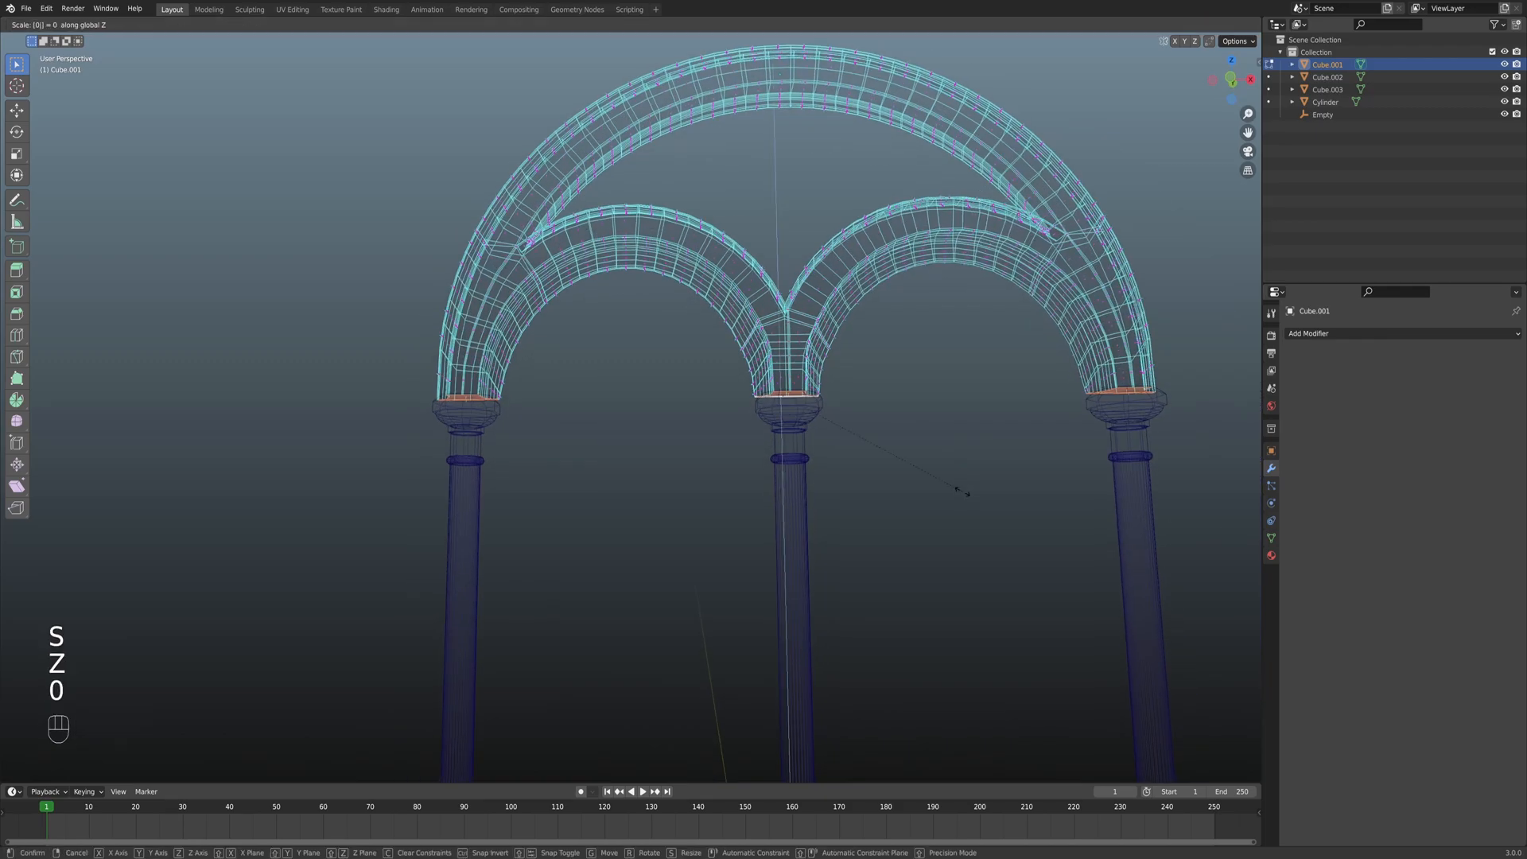
pyautogui.press('Return')
pyautogui.moveTo(621, 427); pyautogui.dragTo(794, 428, button='middle')
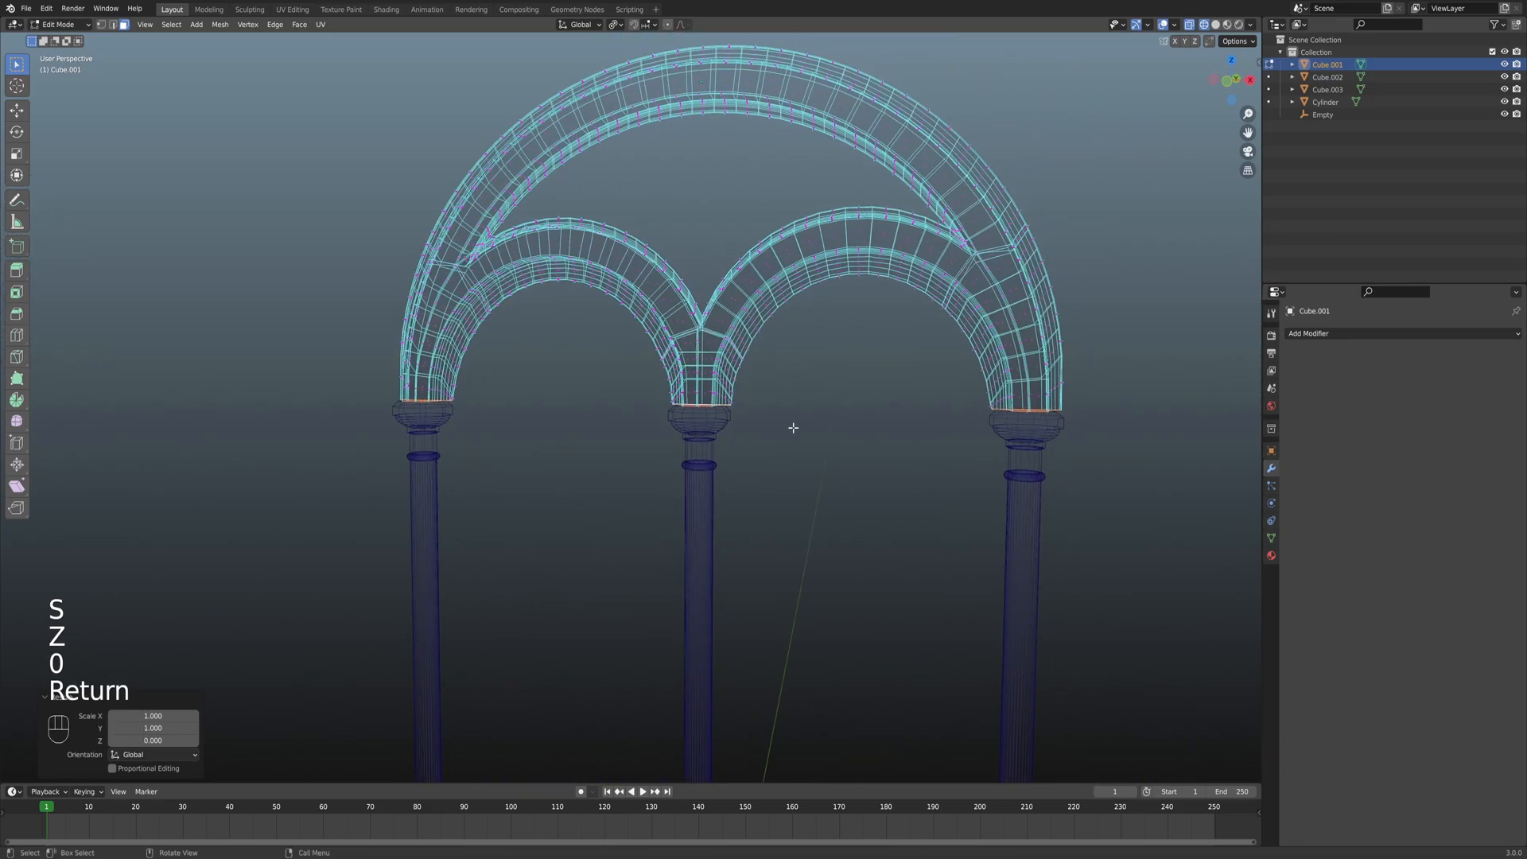
pyautogui.press('KP_1')
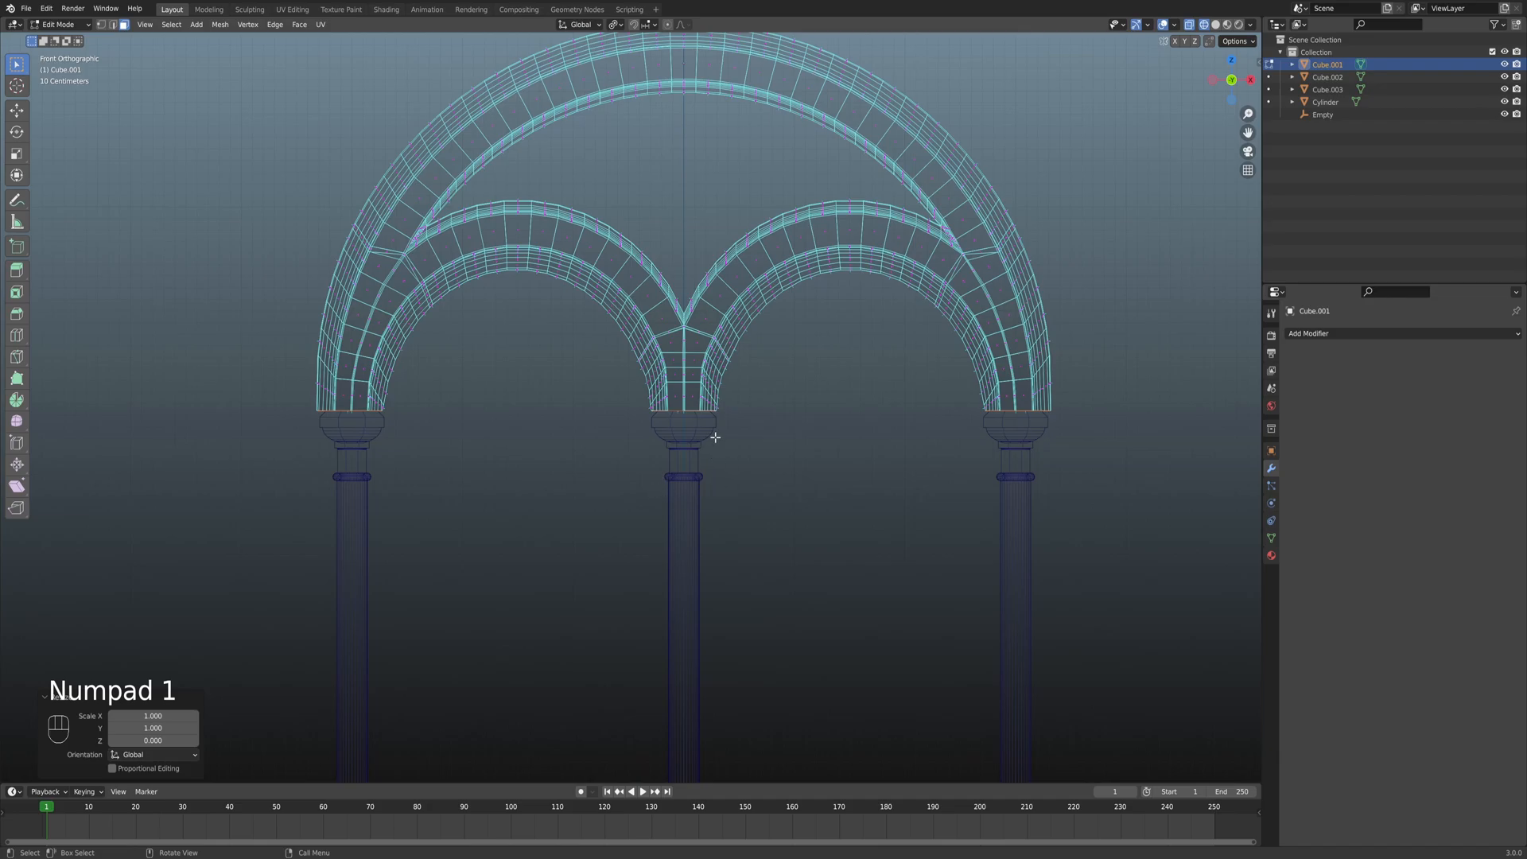
# Return to solid shading, hide the columns and resume editing the arch mesh.
pyautogui.press('z')
pyautogui.keyDown('shift'); pyautogui.moveTo(351, 384); pyautogui.dragTo(476, 373, button='middle'); pyautogui.keyUp('shift')
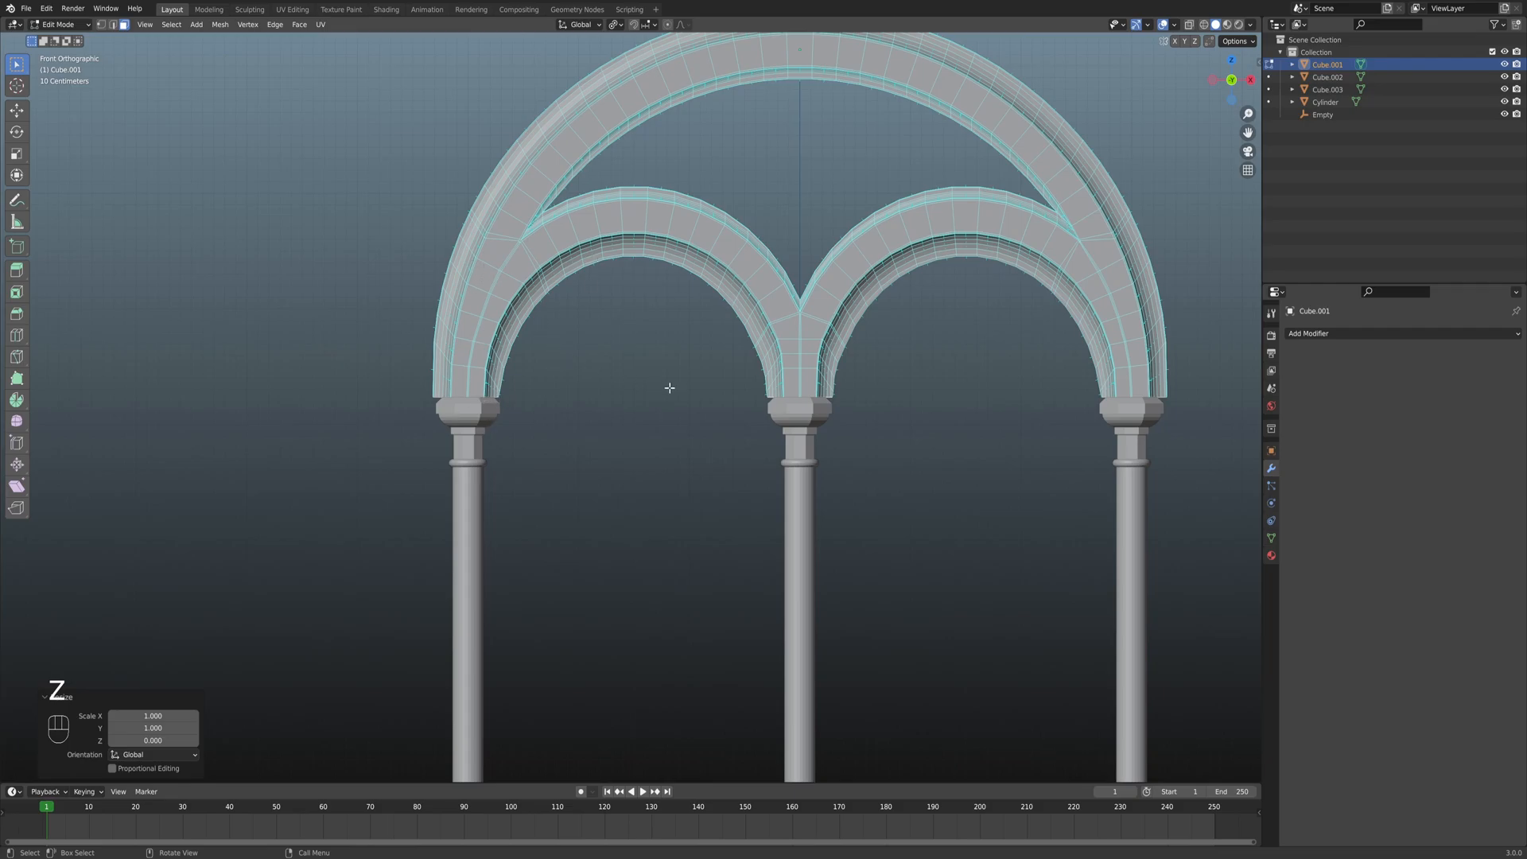
pyautogui.keyDown('shift'); pyautogui.moveTo(665, 387); pyautogui.dragTo(590, 380, button='middle'); pyautogui.keyUp('shift')
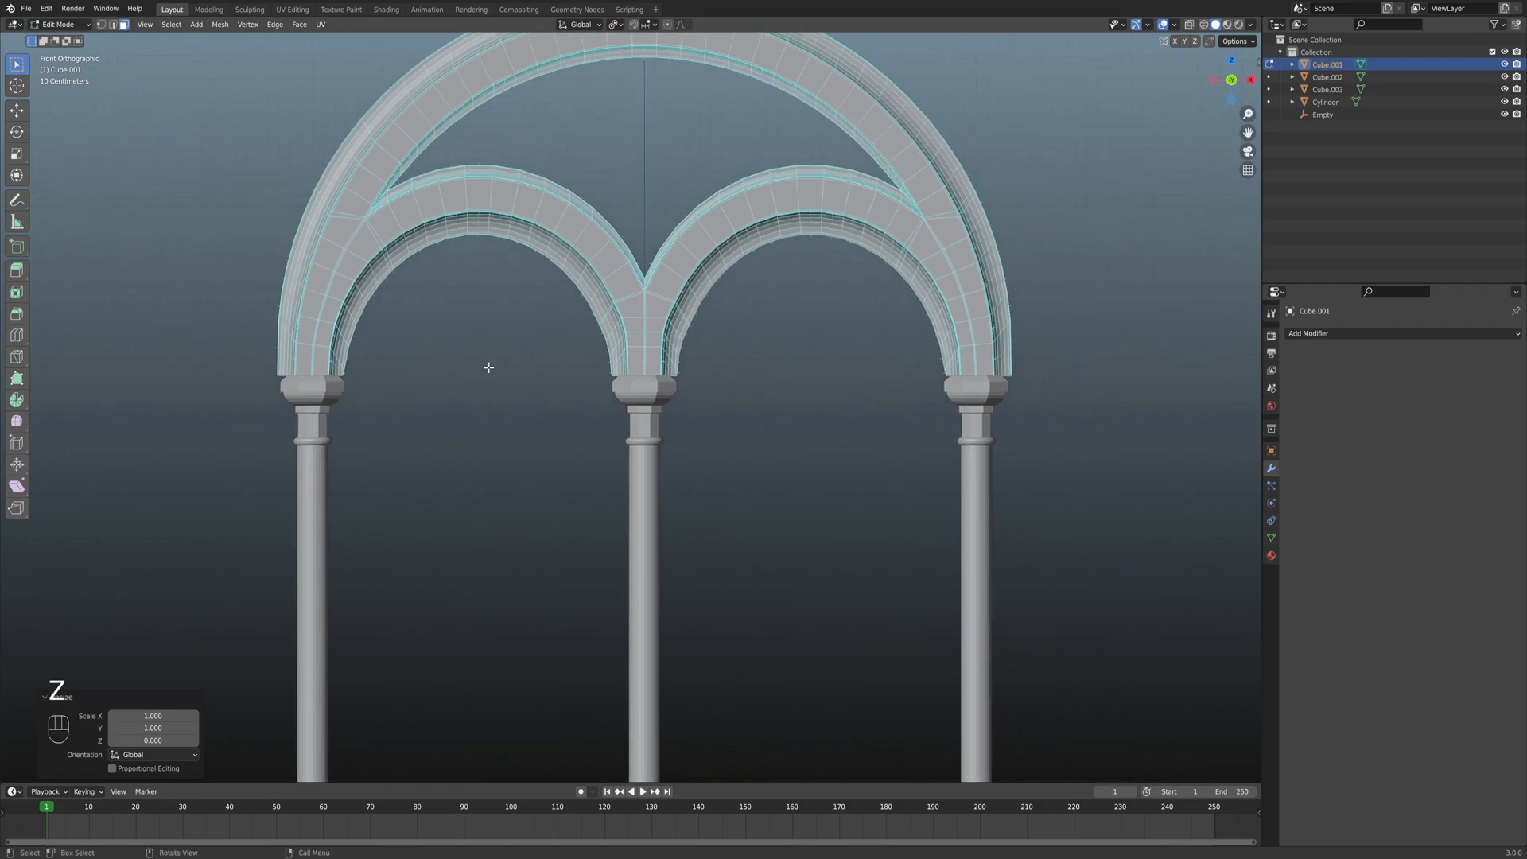
pyautogui.press('Tab')
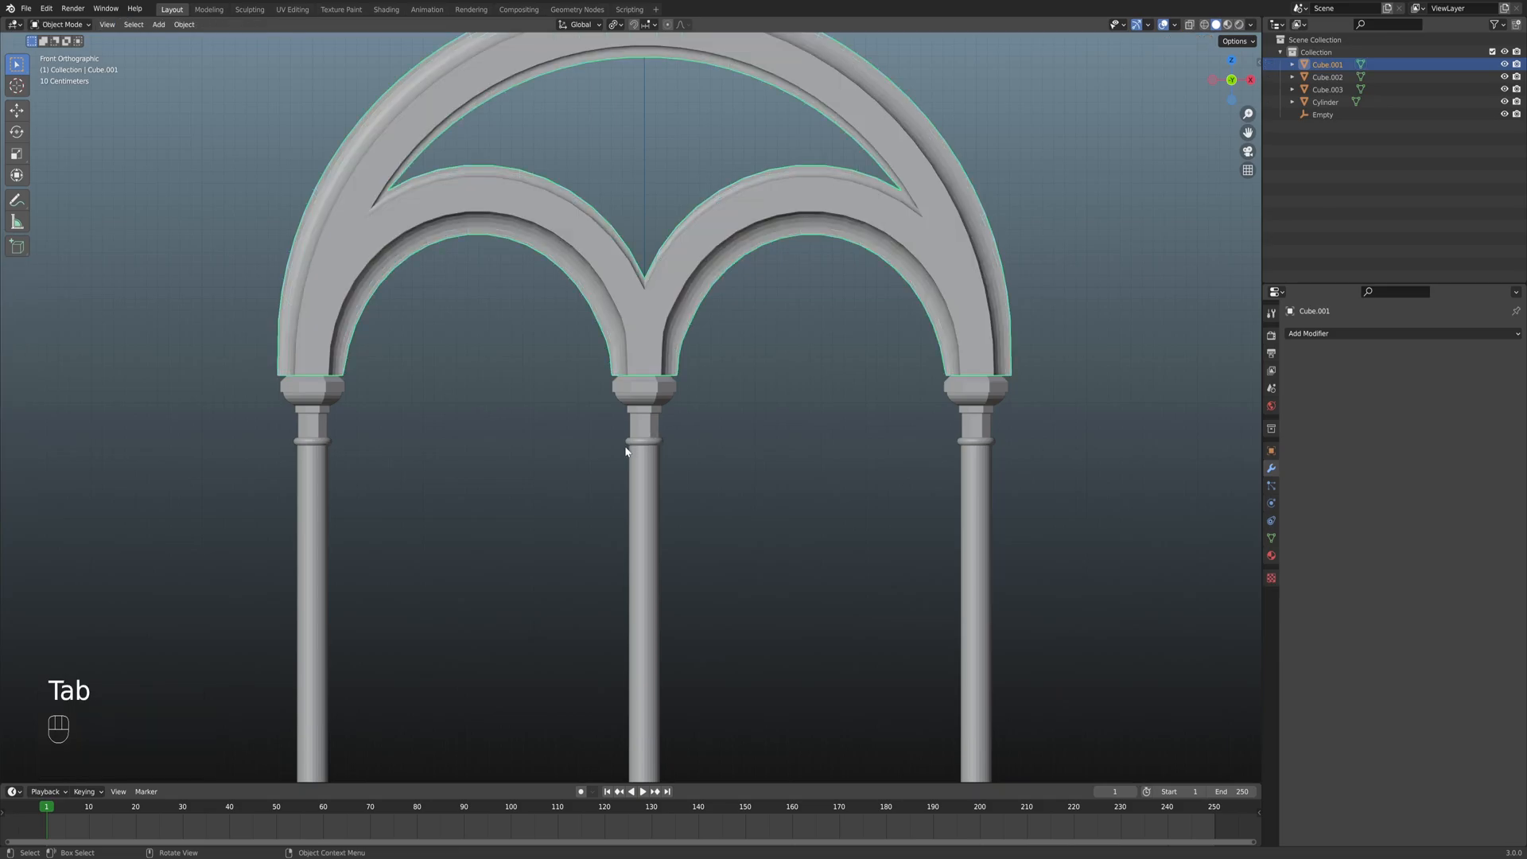
pyautogui.click(655, 438)
pyautogui.moveTo(655, 438)
pyautogui.mouseDown(button='middle')
pyautogui.moveTo(726, 430)
pyautogui.moveTo(661, 429)
pyautogui.mouseUp(button='middle')
pyautogui.scroll(-3, 661, 429)
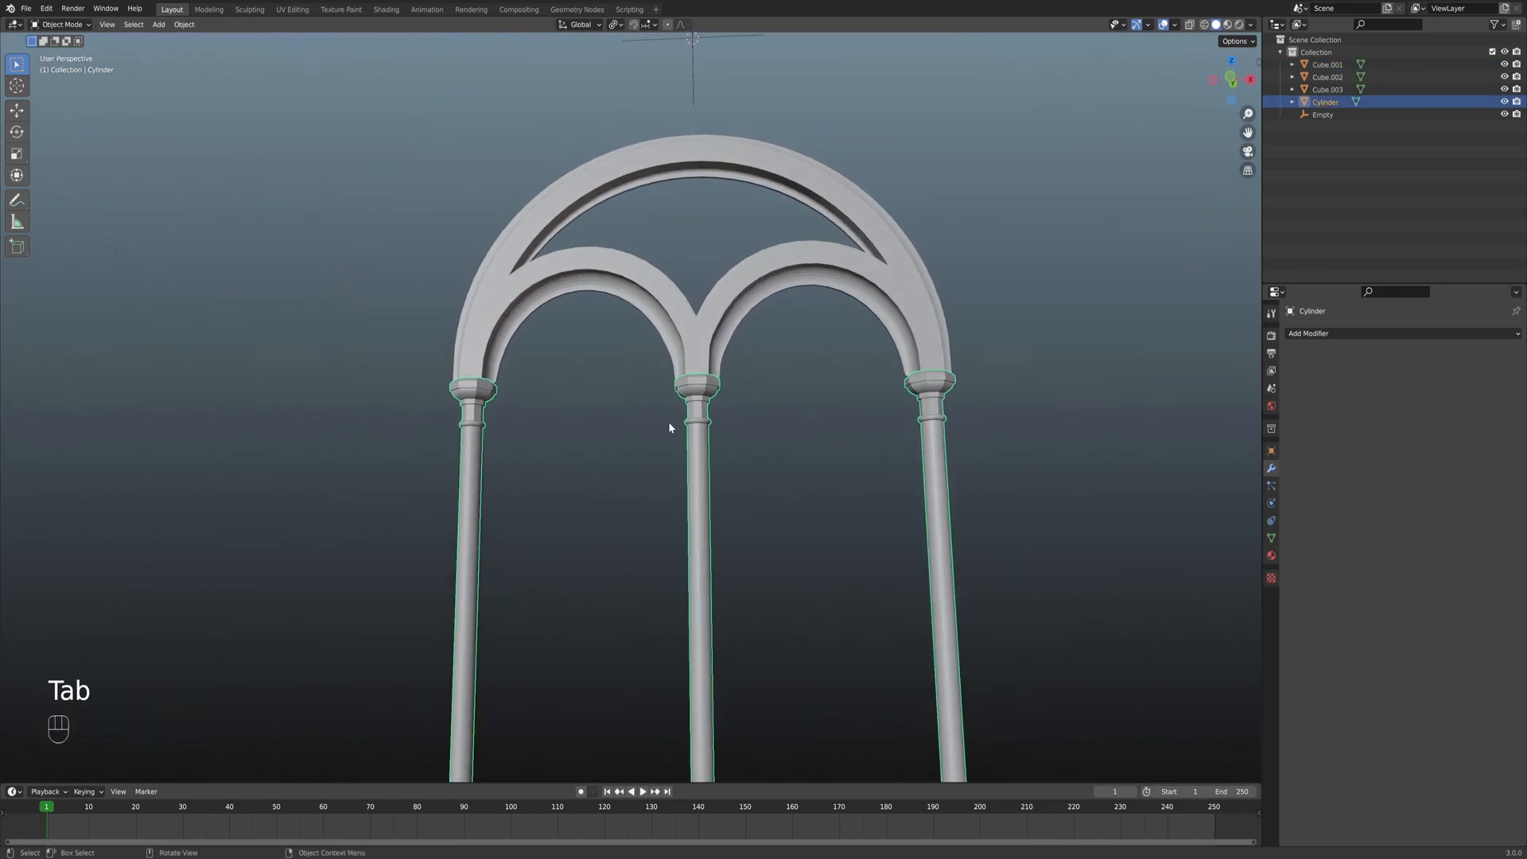
pyautogui.press('h')
pyautogui.press('Tab')
# Select the rear strip face under each of the three legs and extrude them downward 7.2 m.
pyautogui.moveTo(702, 402); pyautogui.dragTo(690, 353, button='middle')
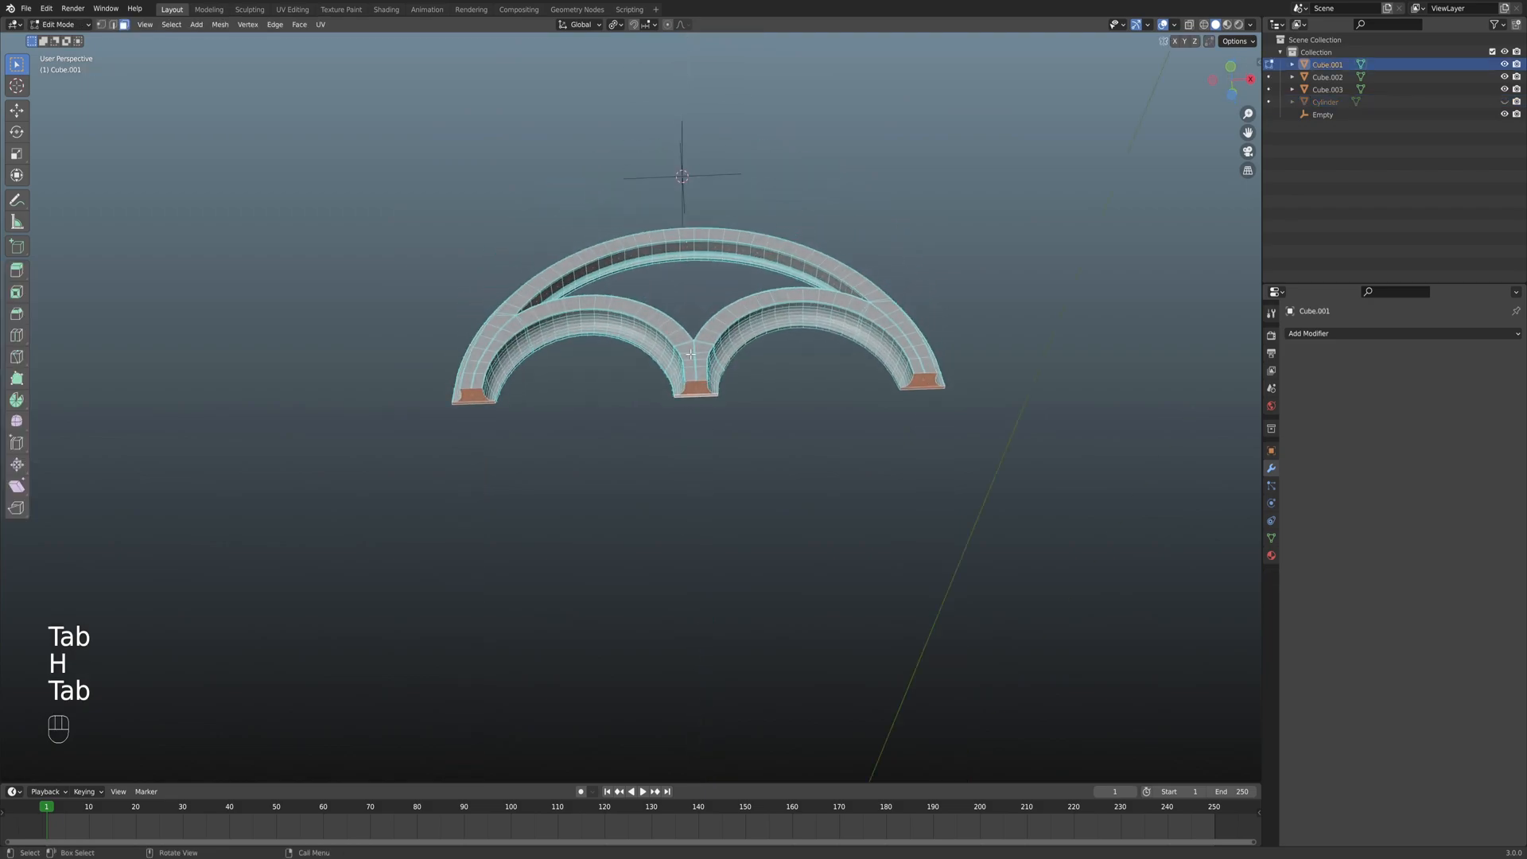
pyautogui.scroll(3, 682, 418)
pyautogui.click(666, 400)
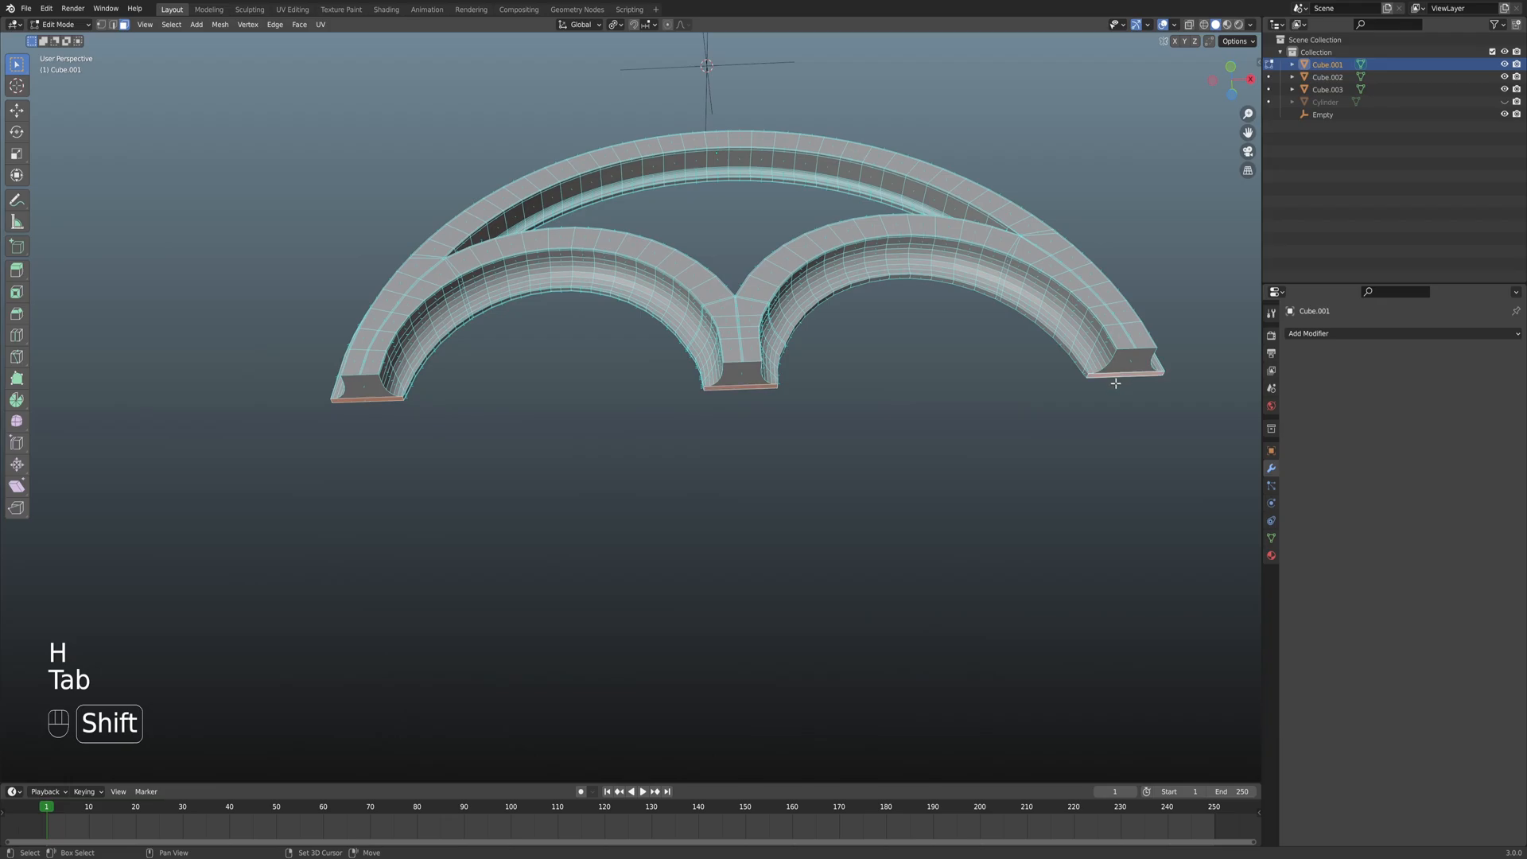
pyautogui.scroll(-3, 1106, 390)
pyautogui.press('KP_1')
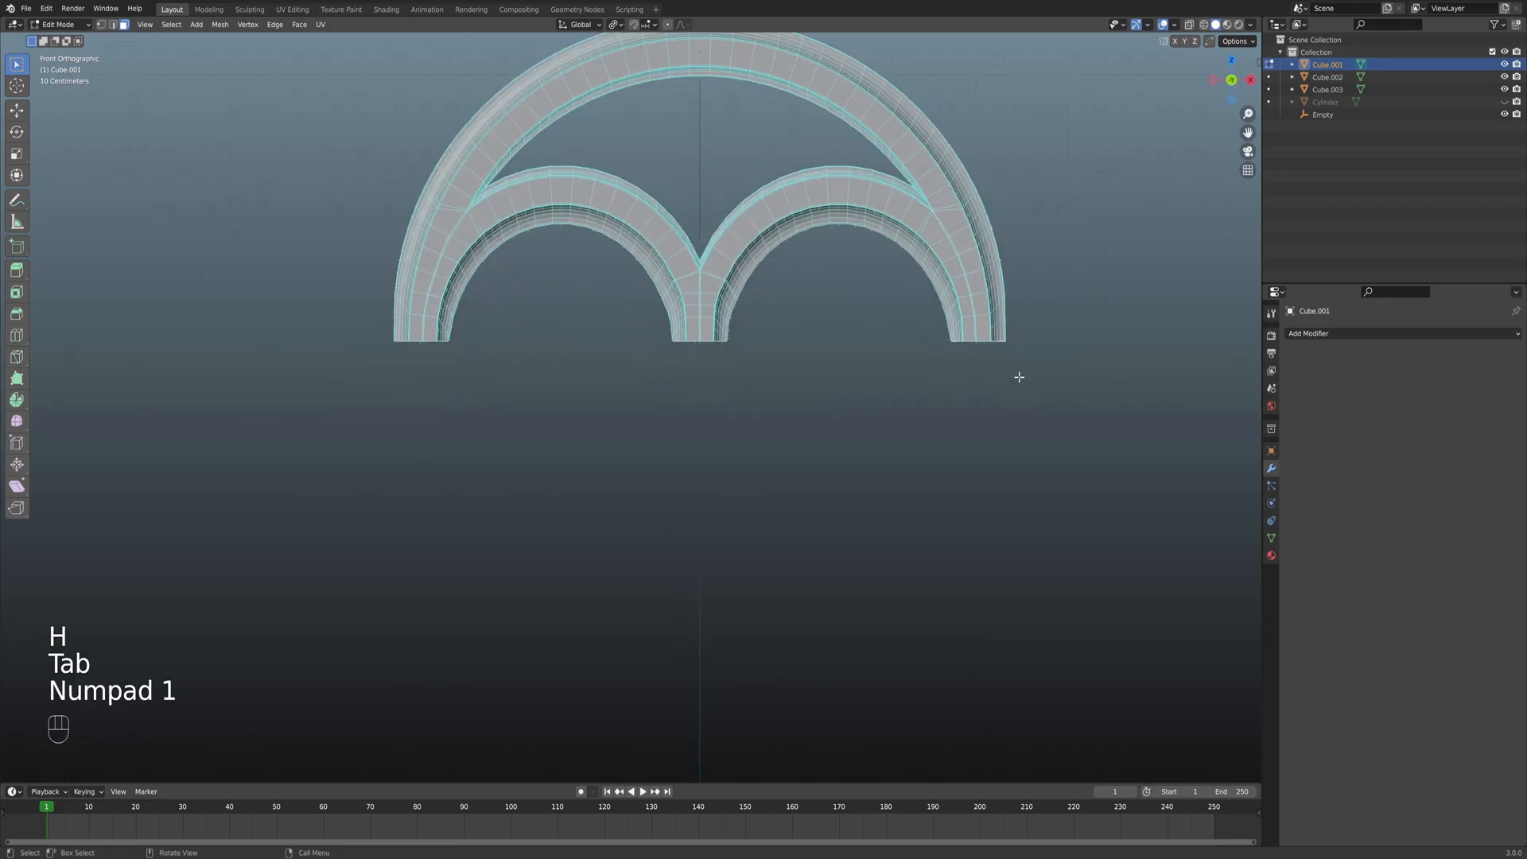
pyautogui.scroll(-3, 982, 453)
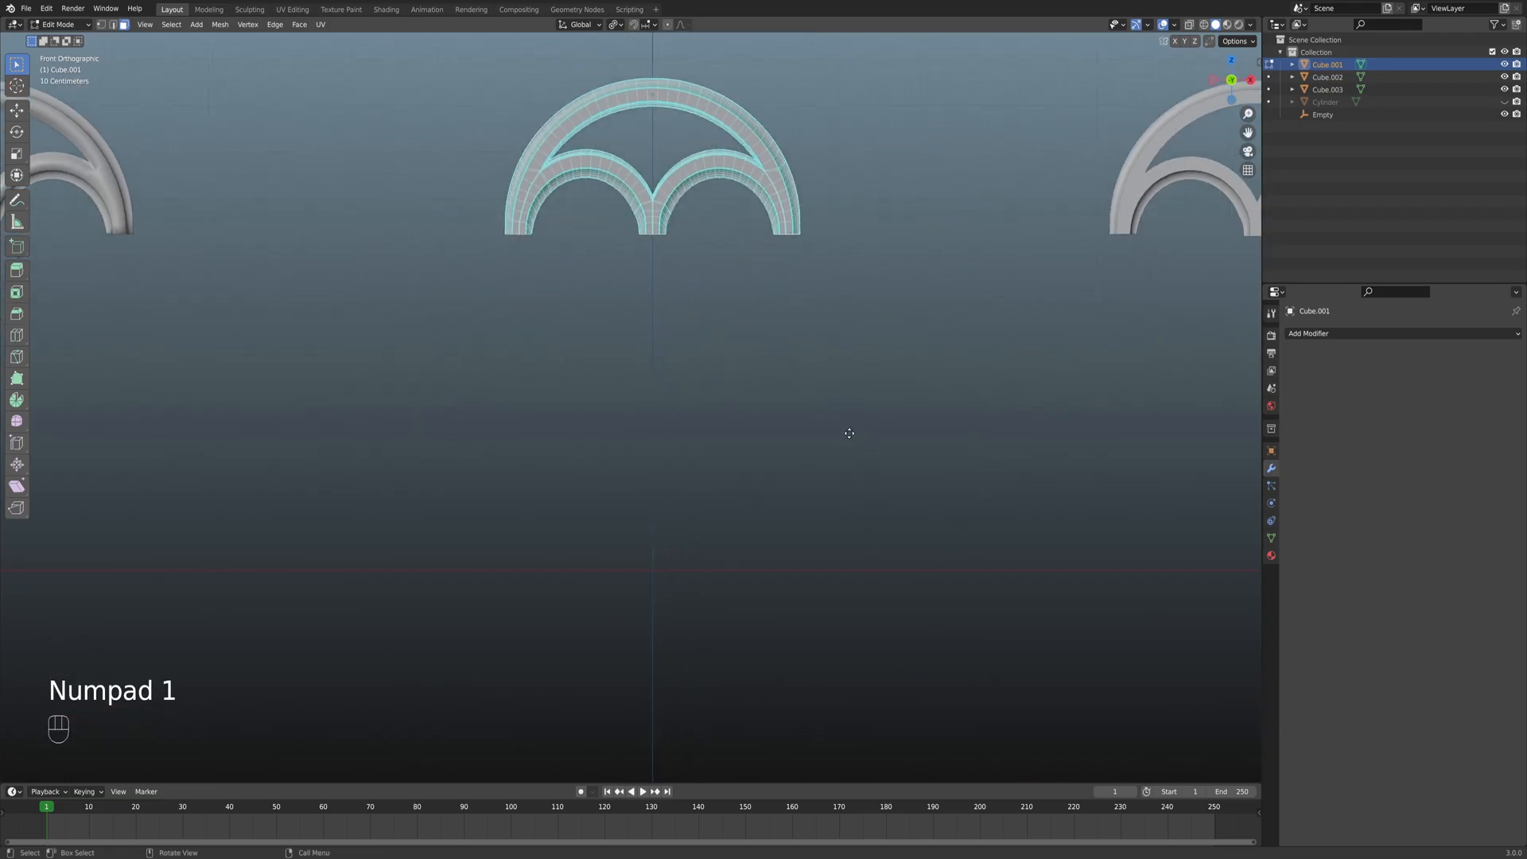
pyautogui.press('e')
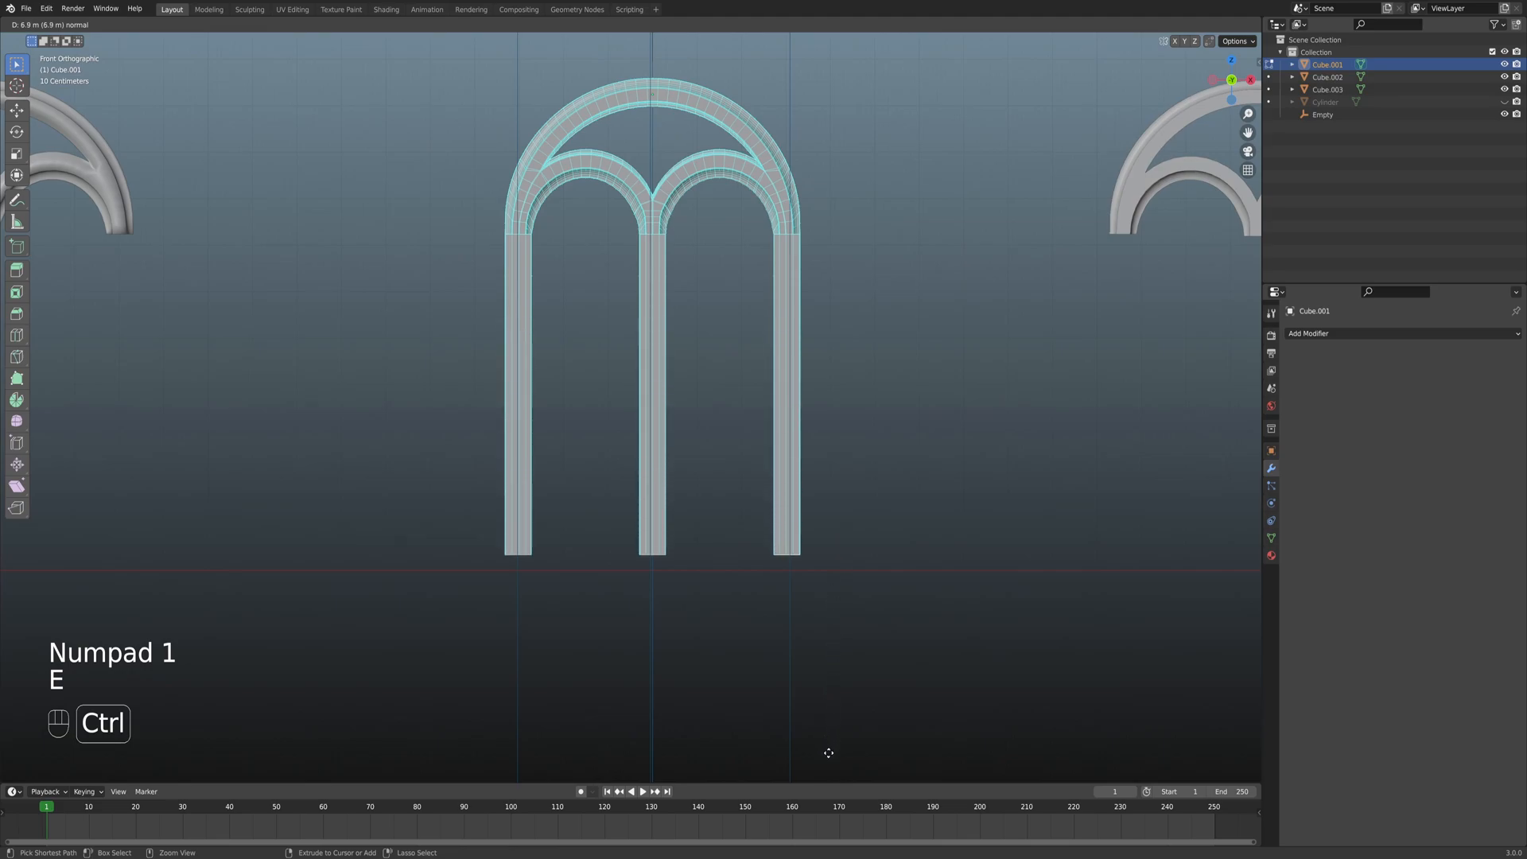
pyautogui.click(828, 764)
# Move the extruded legs' bottom faces down along Z by 0.036231 m onto the ground line.
pyautogui.keyDown('shift'); pyautogui.moveTo(828, 767); pyautogui.dragTo(748, 478, button='middle'); pyautogui.keyUp('shift')
pyautogui.scroll(5, 777, 589)
pyautogui.keyDown('shift'); pyautogui.scroll(3, 750, 493); pyautogui.keyUp('shift')
pyautogui.scroll(3, 754, 493)
pyautogui.press('g')
pyautogui.press('z')
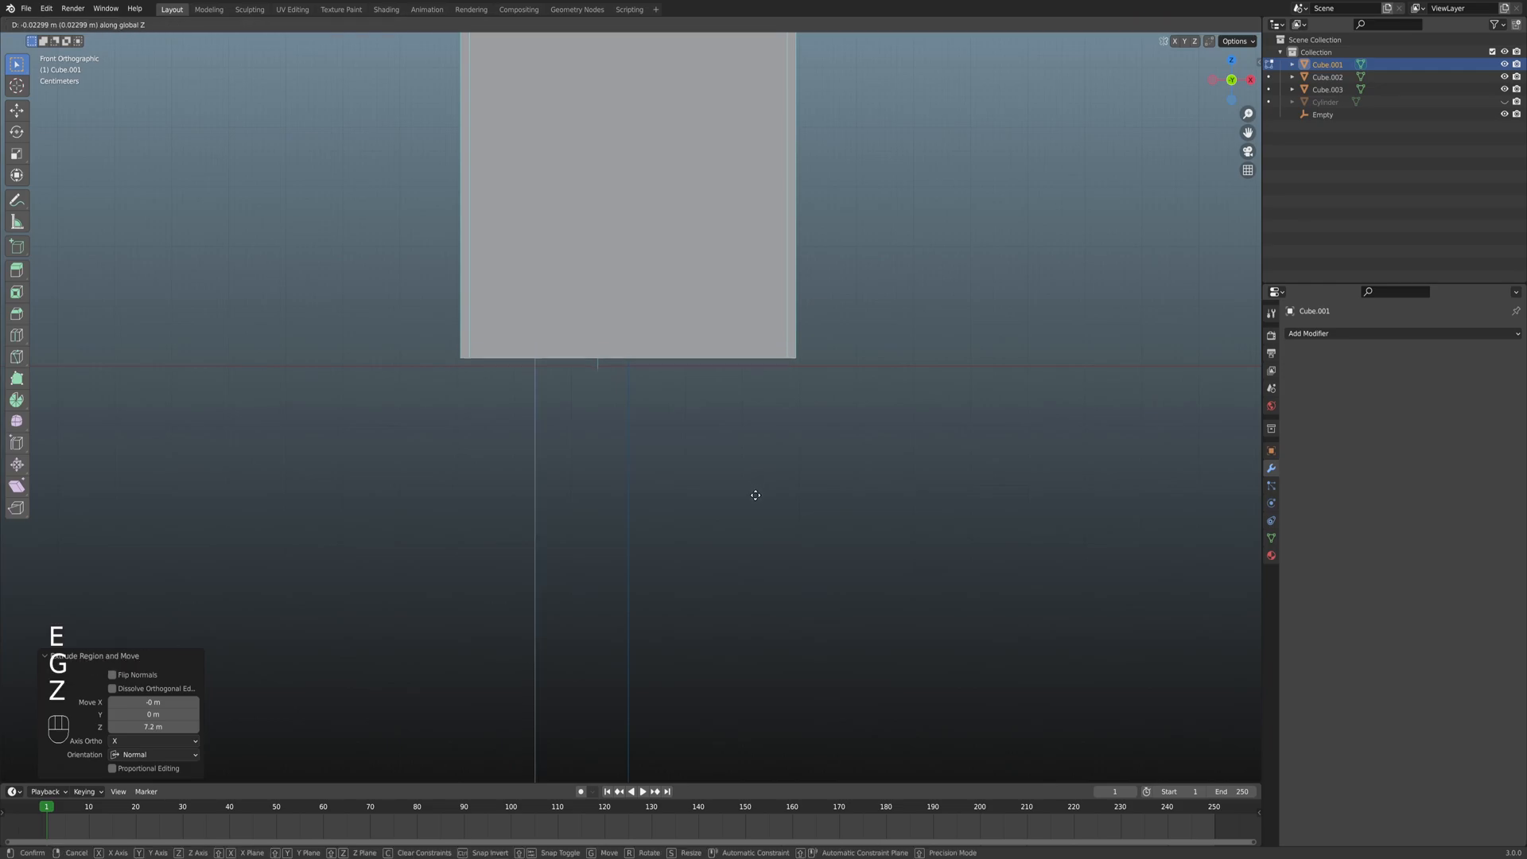
pyautogui.click(752, 542)
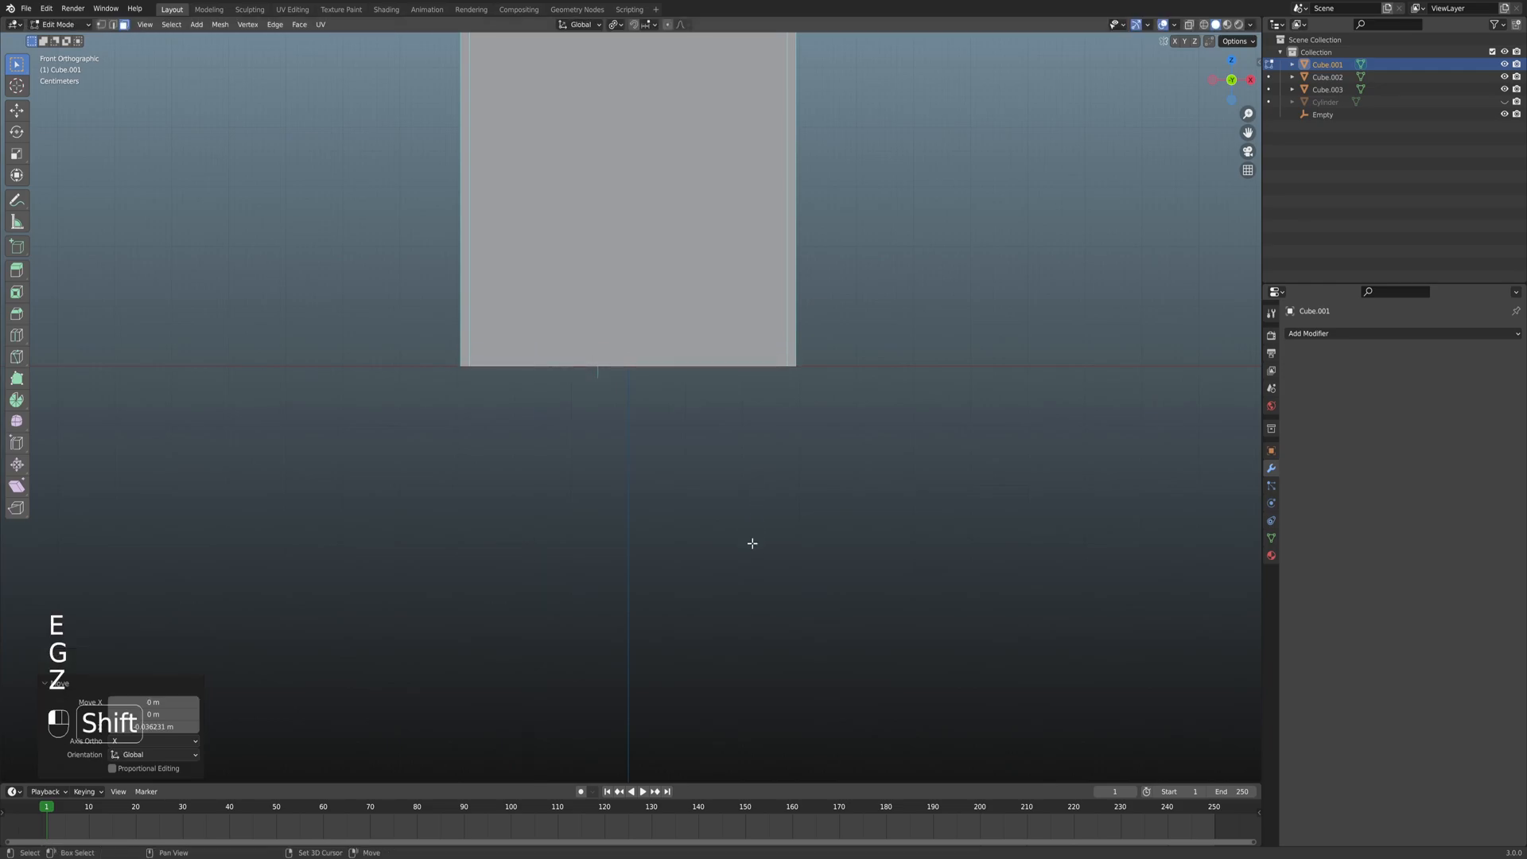
# Add one horizontal loop cut to the left leg and slide it near the foot with factor -0.9.
pyautogui.scroll(-10, 746, 509)
pyautogui.keyDown('shift'); pyautogui.moveTo(705, 470); pyautogui.dragTo(765, 481, button='middle'); pyautogui.keyUp('shift')
pyautogui.scroll(5, 719, 487)
pyautogui.scroll(3, 688, 490)
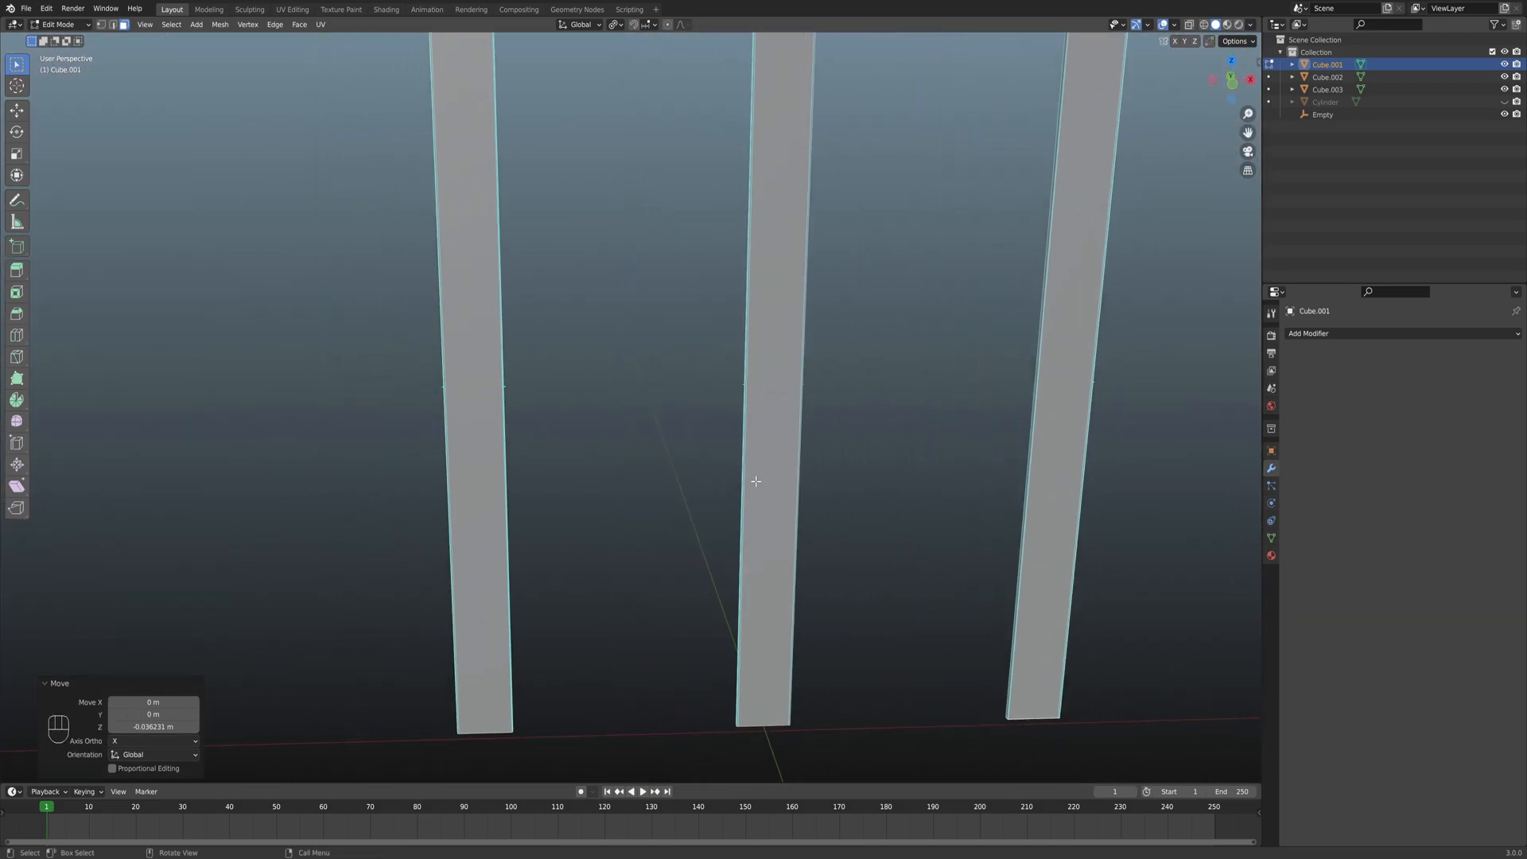
pyautogui.press('KP_1')
pyautogui.scroll(-5, 647, 422)
pyautogui.scroll(3, 679, 437)
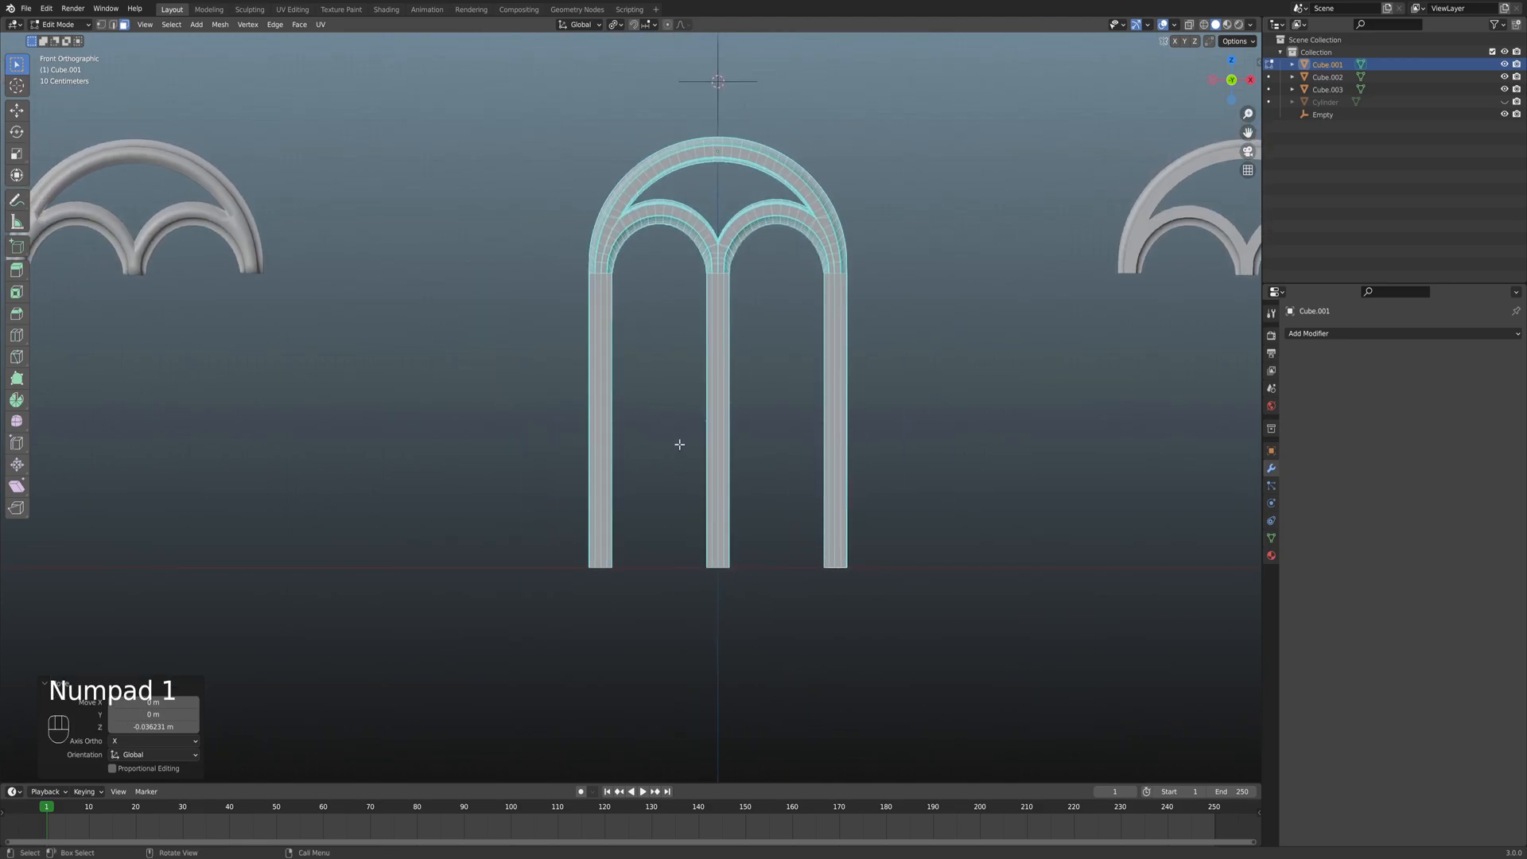
pyautogui.keyDown('shift'); pyautogui.moveTo(664, 437); pyautogui.dragTo(524, 354, button='middle'); pyautogui.keyUp('shift')
pyautogui.hotkey('ctrl', 'r')
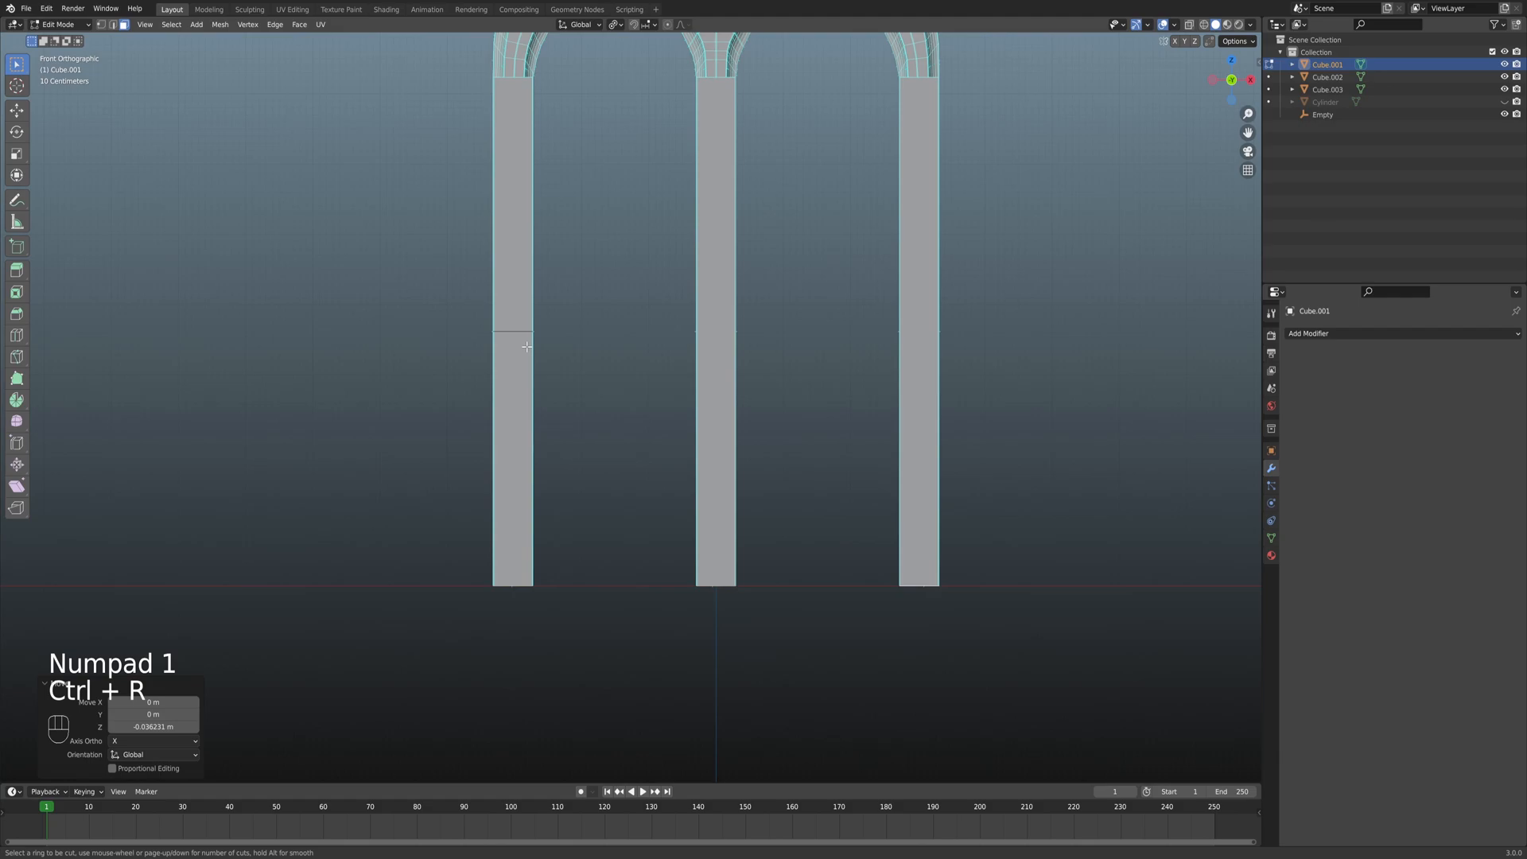
pyautogui.click(526, 347)
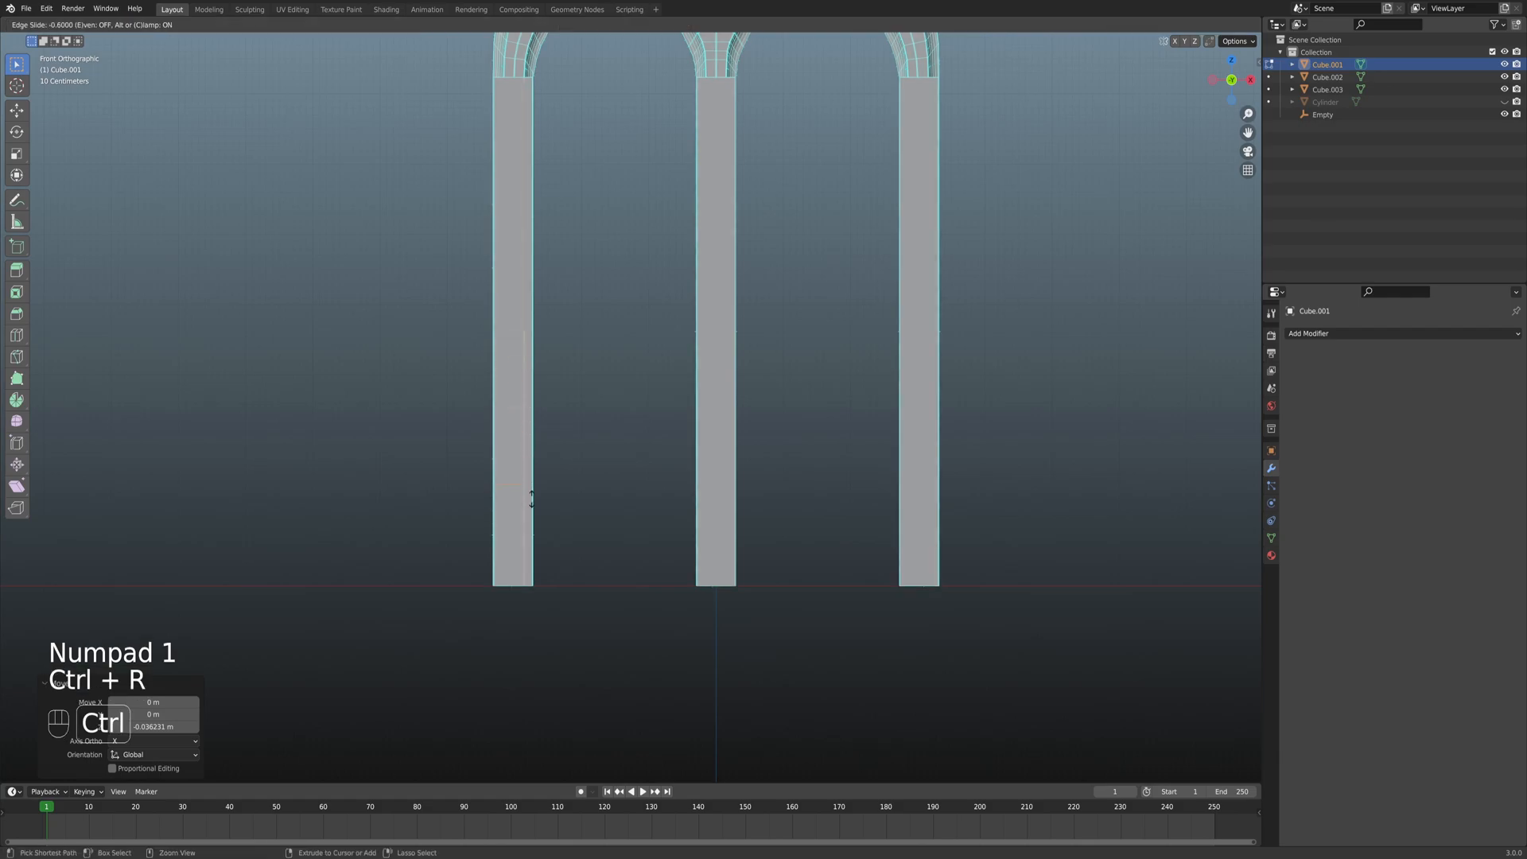
pyautogui.click(531, 574)
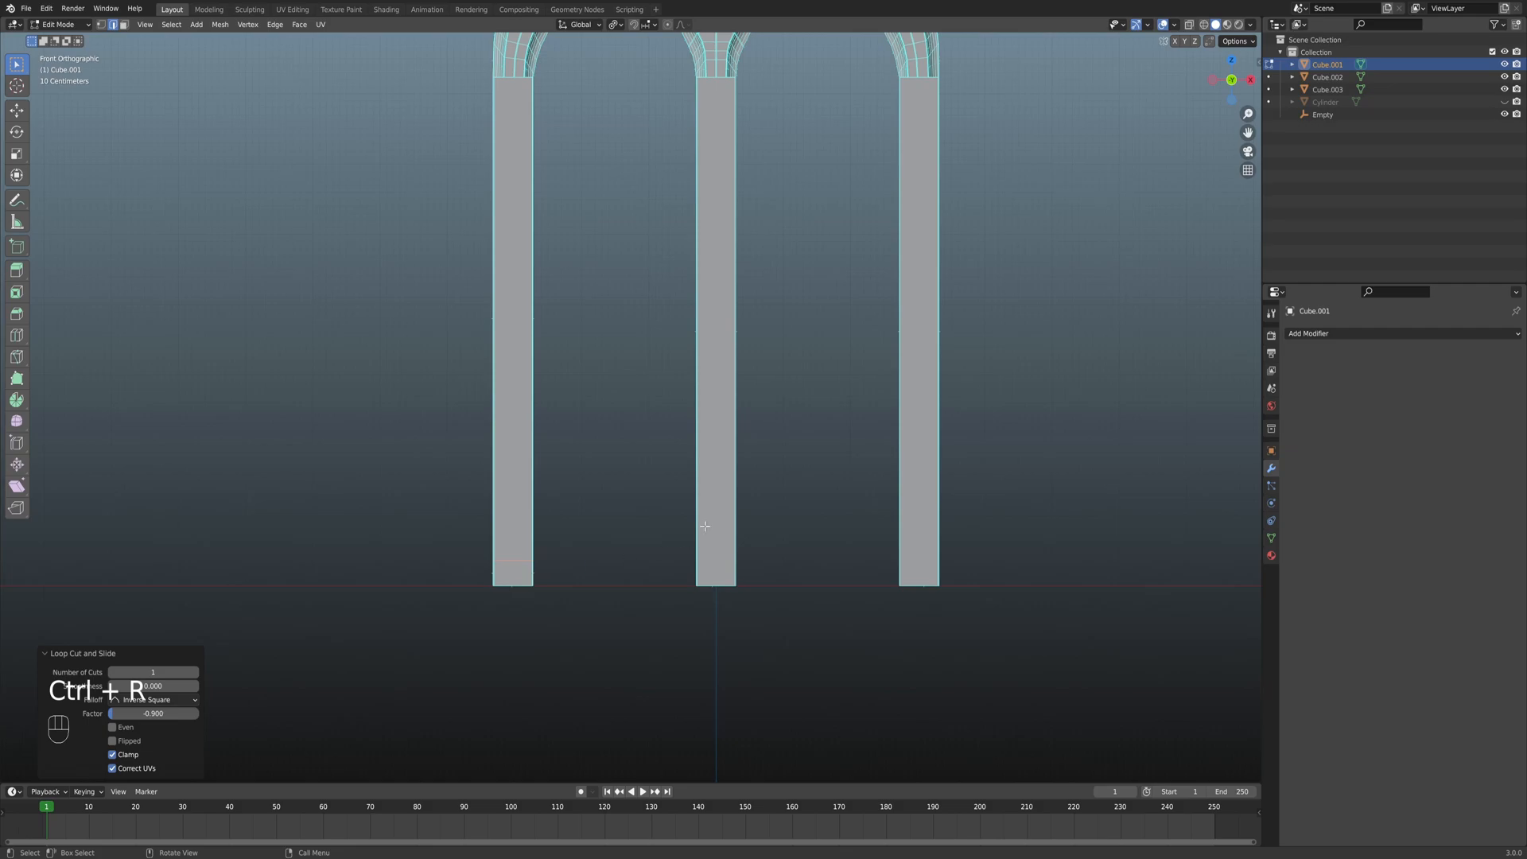
# Add matching horizontal loop cuts near the feet of the middle and right legs.
pyautogui.click(730, 340)
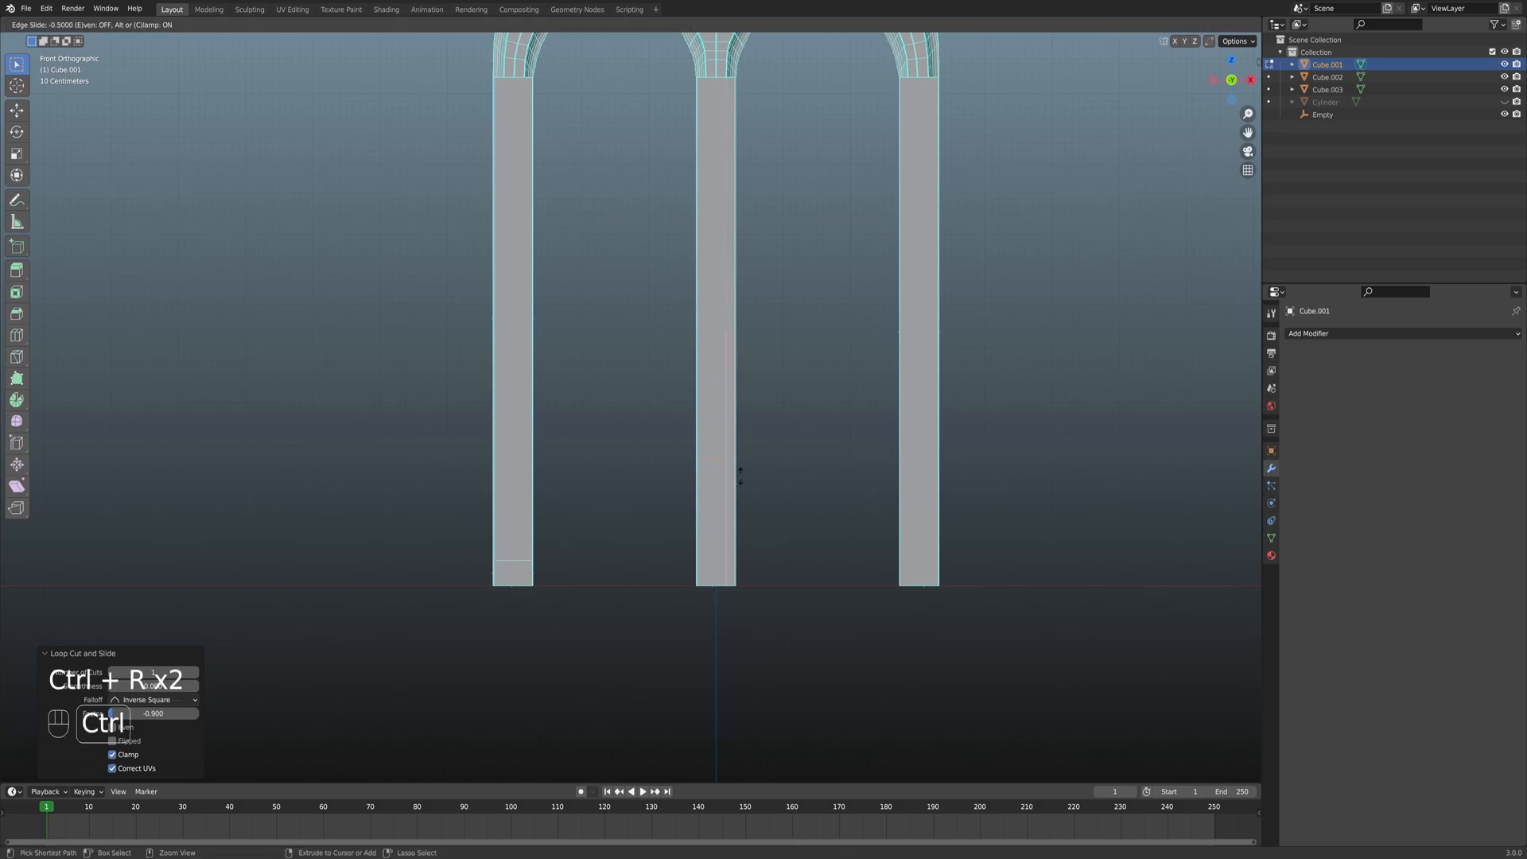
pyautogui.click(744, 582)
pyautogui.hotkey('ctrl', 'r')
pyautogui.click(926, 348)
pyautogui.click(945, 574)
# Select the right-hand side faces at the feet of the left and middle legs and extrude them 2.2 m as bottom bars.
pyautogui.moveTo(815, 518); pyautogui.dragTo(671, 313, button='middle')
pyautogui.press('3')
pyautogui.scroll(4, 634, 501)
pyautogui.scroll(1, 623, 385)
pyautogui.moveTo(623, 385); pyautogui.dragTo(746, 316, button='middle')
pyautogui.scroll(2, 692, 367)
pyautogui.keyDown('shift'); pyautogui.click(722, 323); pyautogui.keyUp('shift')
pyautogui.keyDown('shift'); pyautogui.click(783, 315); pyautogui.keyUp('shift')
pyautogui.moveTo(734, 246); pyautogui.dragTo(697, 496, button='middle')
pyautogui.scroll(-3, 716, 283)
pyautogui.keyDown('shift'); pyautogui.click(519, 419); pyautogui.keyUp('shift')
pyautogui.scroll(-3, 683, 411)
pyautogui.press('KP_1')
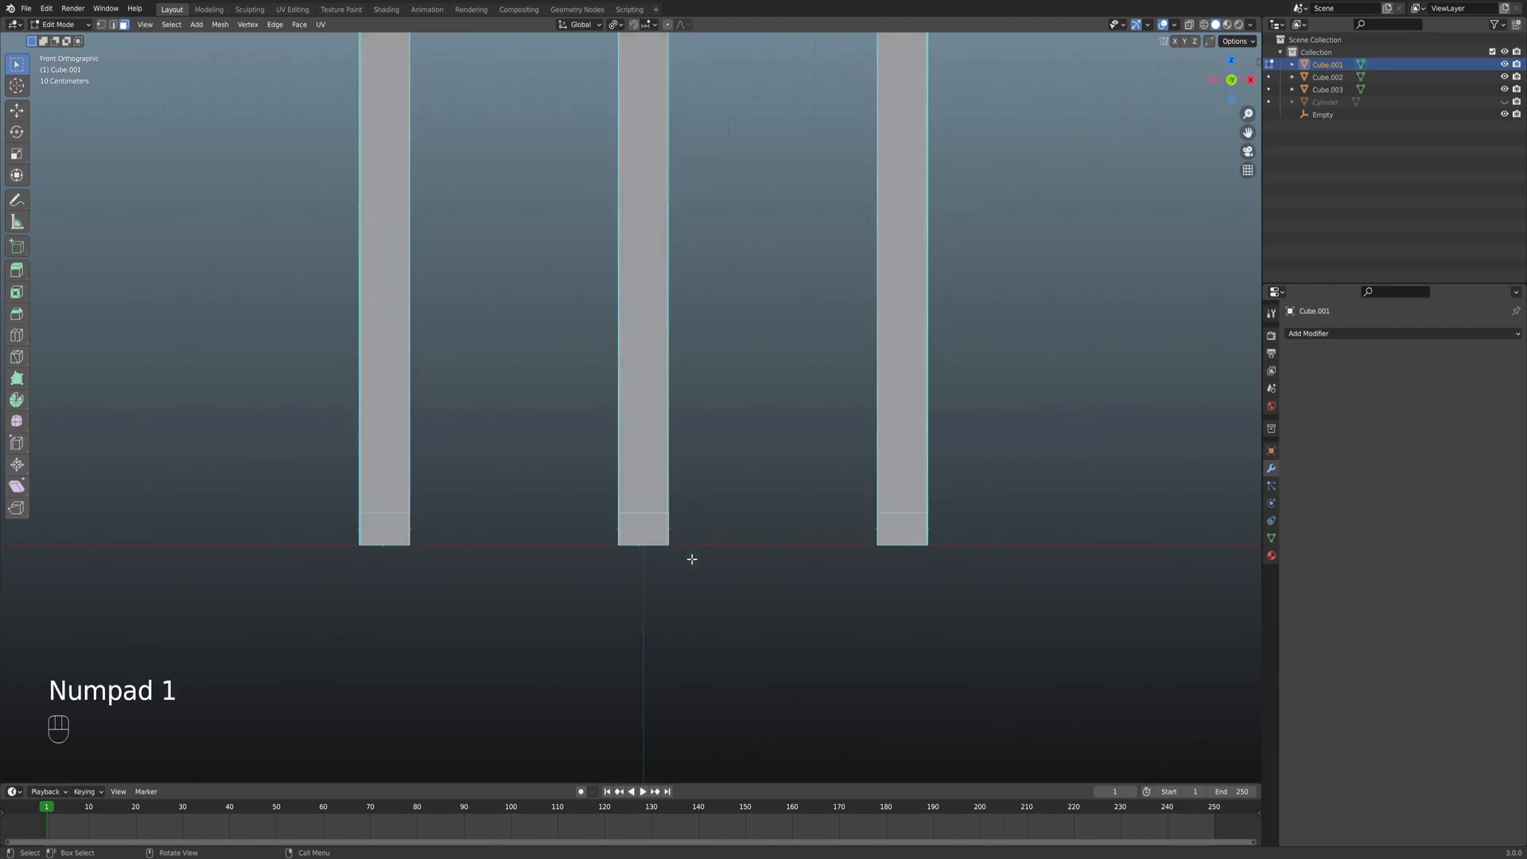
pyautogui.keyDown('shift'); pyautogui.click(699, 512); pyautogui.keyUp('shift')
pyautogui.press('e')
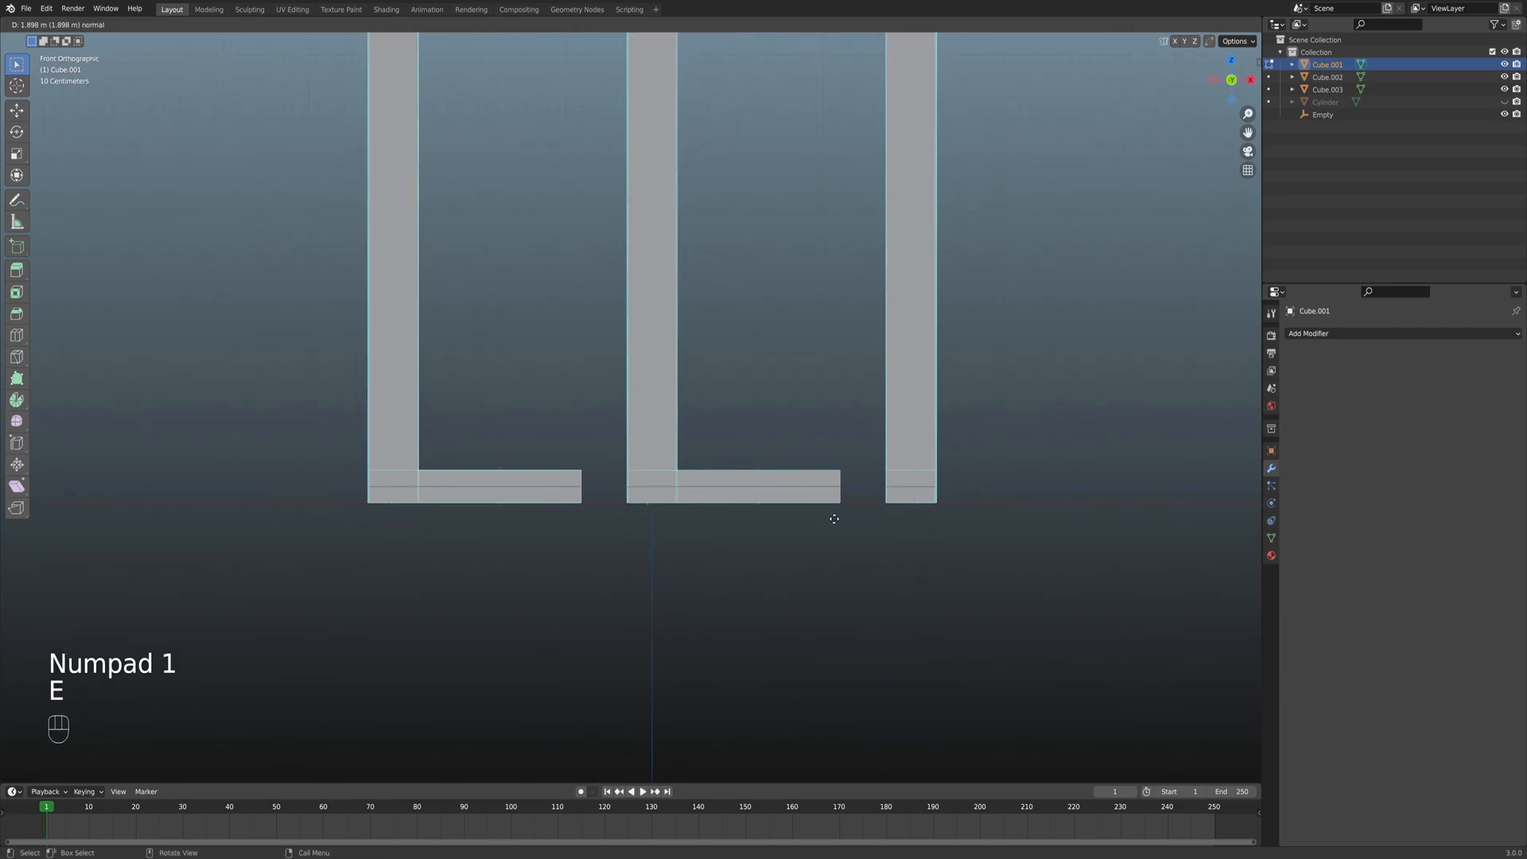
pyautogui.keyDown('ctrl'); pyautogui.click(851, 513); pyautogui.keyUp('ctrl')
pyautogui.keyDown('shift'); pyautogui.moveTo(853, 512); pyautogui.dragTo(922, 509, button='middle'); pyautogui.keyUp('shift')
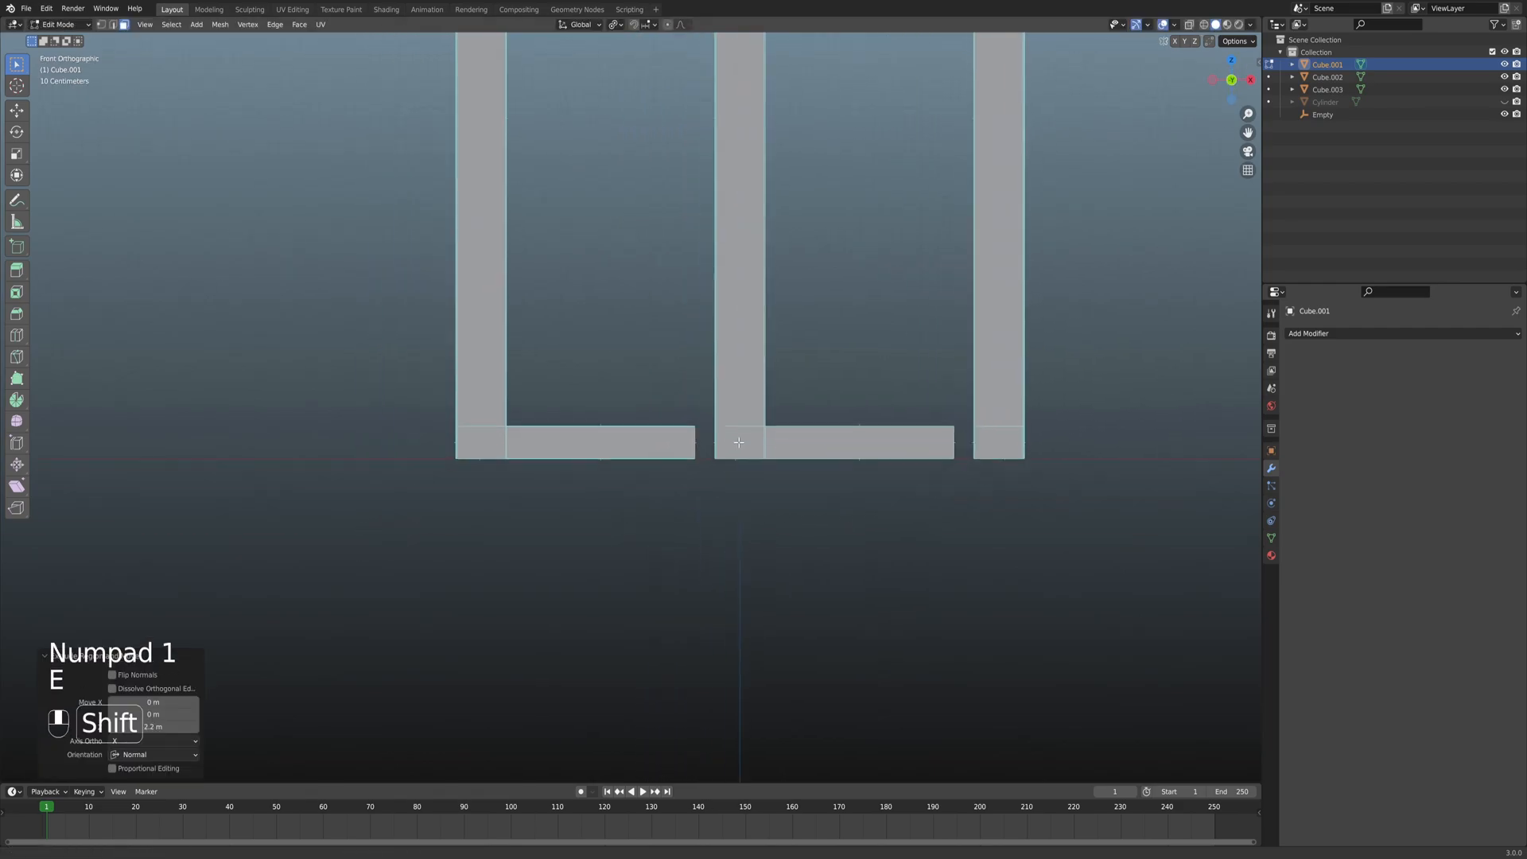
# Add the facing side faces at the feet of the middle and right legs to the bottom bars' selected end faces.
pyautogui.scroll(4, 816, 451)
pyautogui.scroll(3, 815, 451)
pyautogui.moveTo(816, 451); pyautogui.dragTo(273, 423, button='middle')
pyautogui.keyDown('shift'); pyautogui.click(617, 461); pyautogui.keyUp('shift')
pyautogui.scroll(-4, 667, 438)
pyautogui.scroll(3, 750, 402)
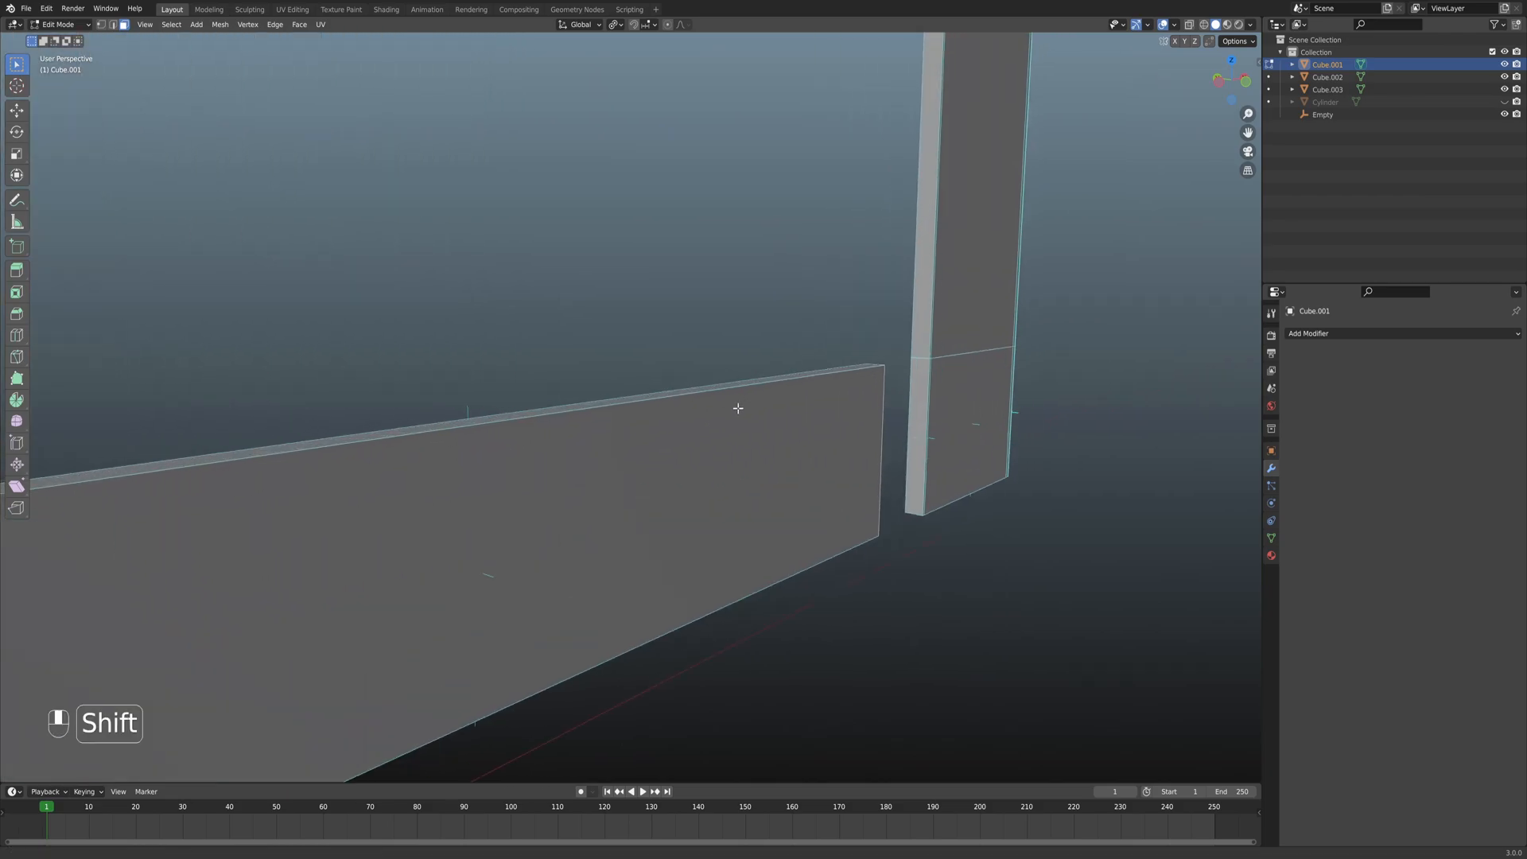
pyautogui.keyDown('shift'); pyautogui.moveTo(749, 402); pyautogui.dragTo(632, 471, button='middle'); pyautogui.keyUp('shift')
pyautogui.scroll(3, 632, 471)
pyautogui.scroll(2, 632, 471)
pyautogui.keyDown('shift'); pyautogui.click(690, 557); pyautogui.keyUp('shift')
pyautogui.scroll(-4, 636, 527)
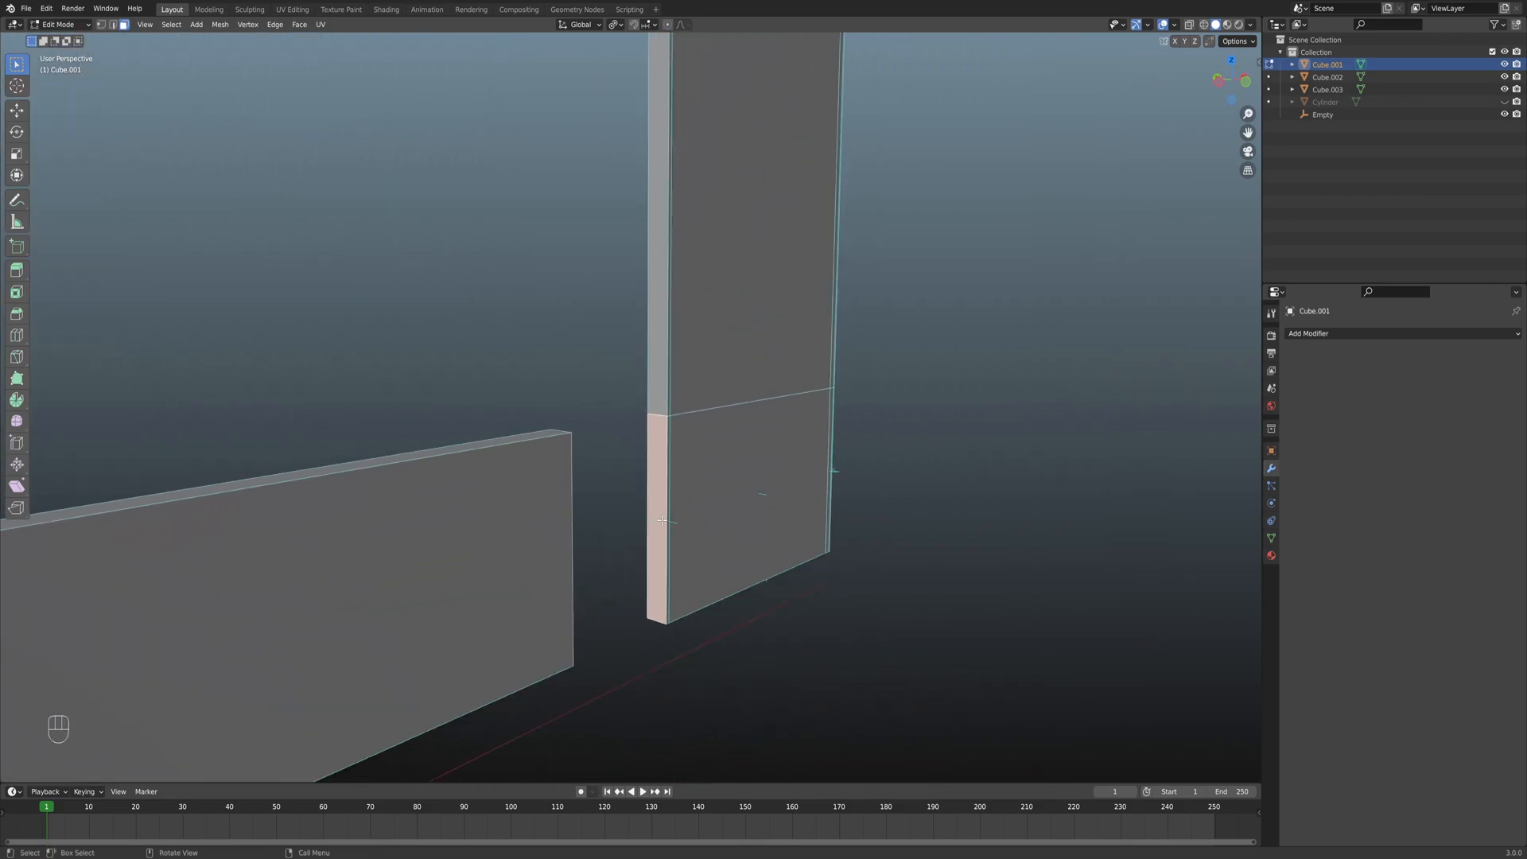
pyautogui.click(617, 475)
# Switch to edge selection and examine the extruded legs' vertical edges and their joints with the arch.
pyautogui.moveTo(641, 487); pyautogui.dragTo(506, 501, button='middle')
pyautogui.scroll(4, 672, 505)
pyautogui.moveTo(503, 517); pyautogui.dragTo(612, 345, button='middle')
pyautogui.press('2')
pyautogui.keyDown('shift'); pyautogui.scroll(6, 612, 346); pyautogui.keyUp('shift')
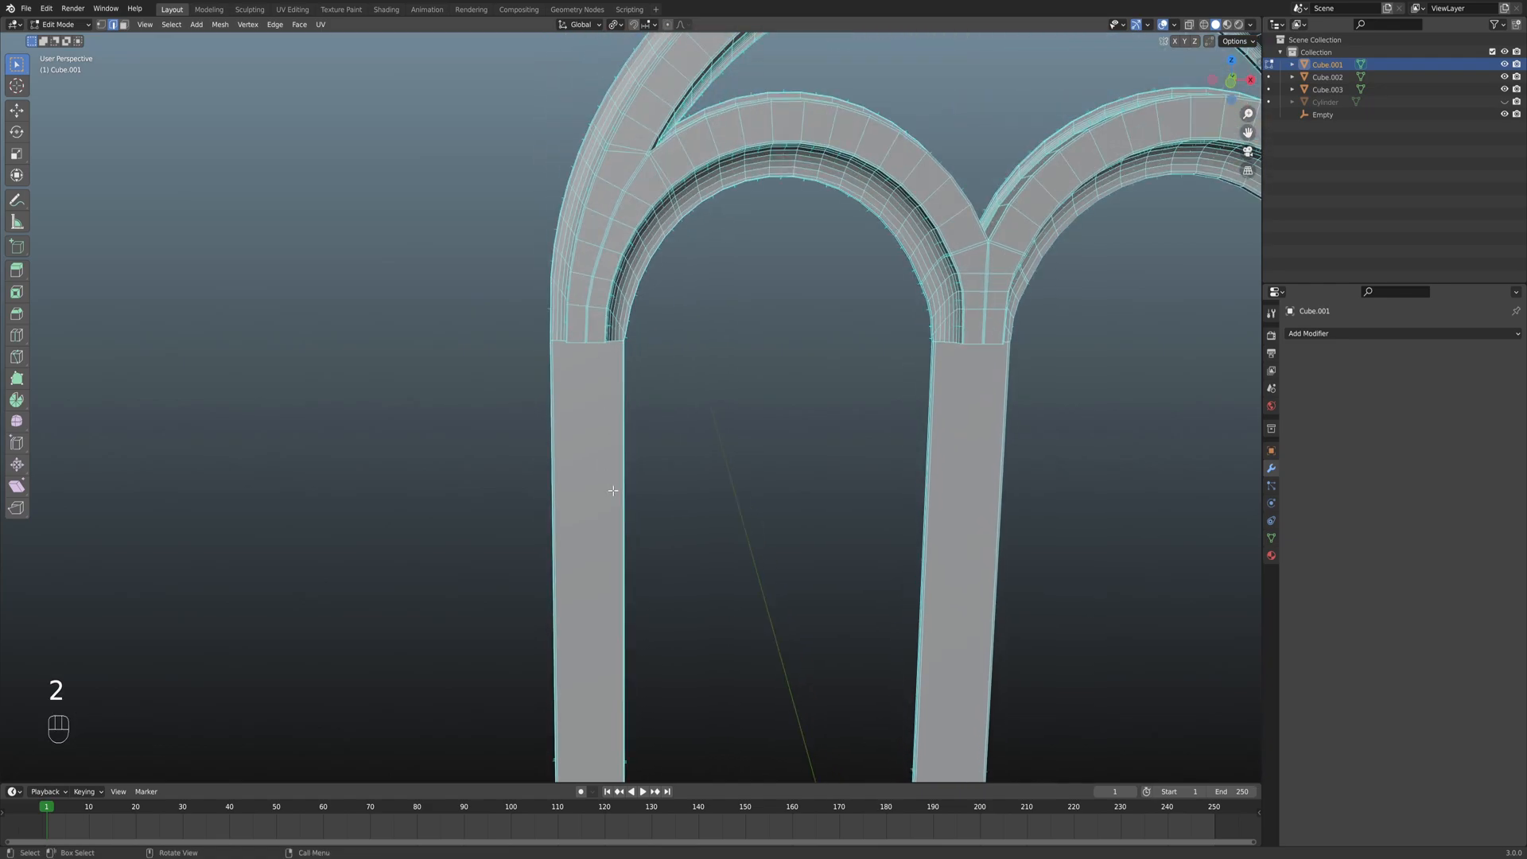
pyautogui.scroll(3, 604, 345)
pyautogui.moveTo(610, 349); pyautogui.dragTo(621, 384, button='middle')
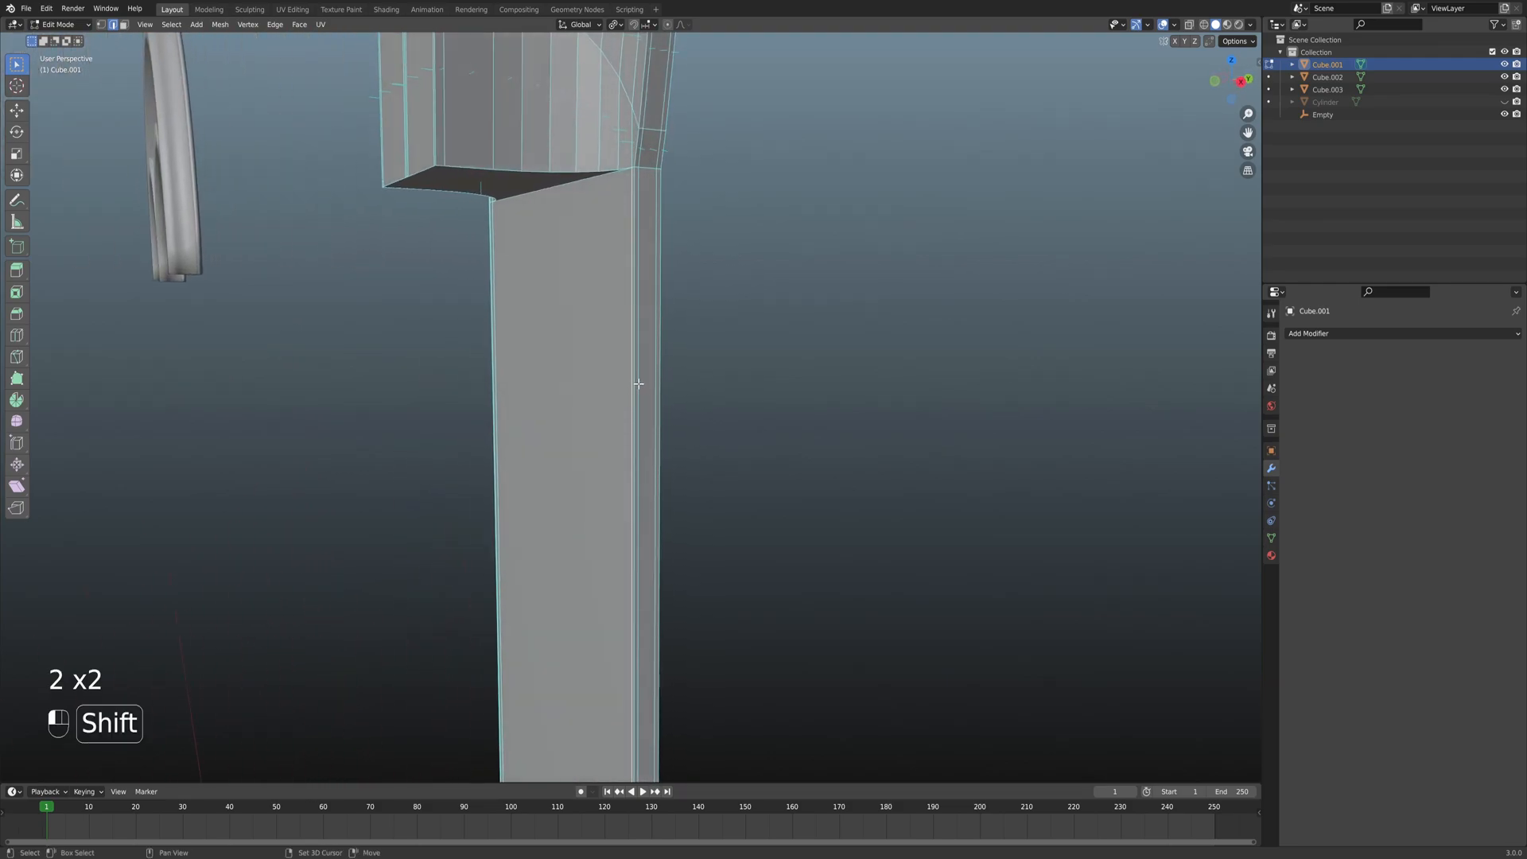
pyautogui.moveTo(653, 387); pyautogui.dragTo(446, 368, button='middle')
pyautogui.scroll(-2, 795, 380)
pyautogui.scroll(2, 795, 380)
pyautogui.scroll(-3, 795, 380)
pyautogui.scroll(3, 682, 392)
pyautogui.scroll(3, 651, 400)
pyautogui.moveTo(651, 400); pyautogui.dragTo(648, 406, button='middle')
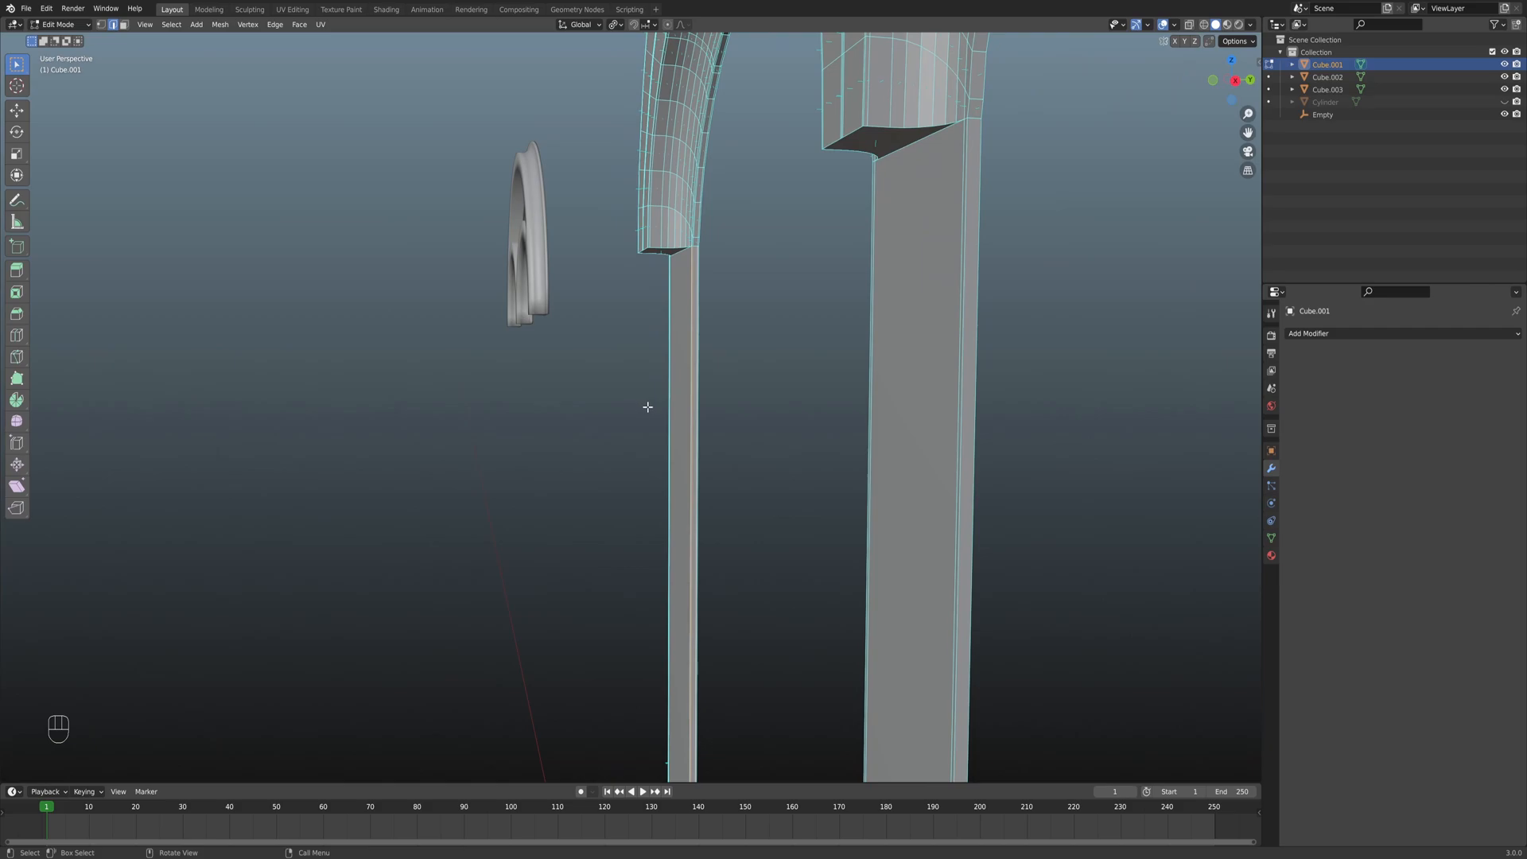
# Dissolve the redundant vertical edges along the left leg between the arch and the foot's loop cut.
pyautogui.moveTo(740, 387); pyautogui.dragTo(762, 382, button='middle')
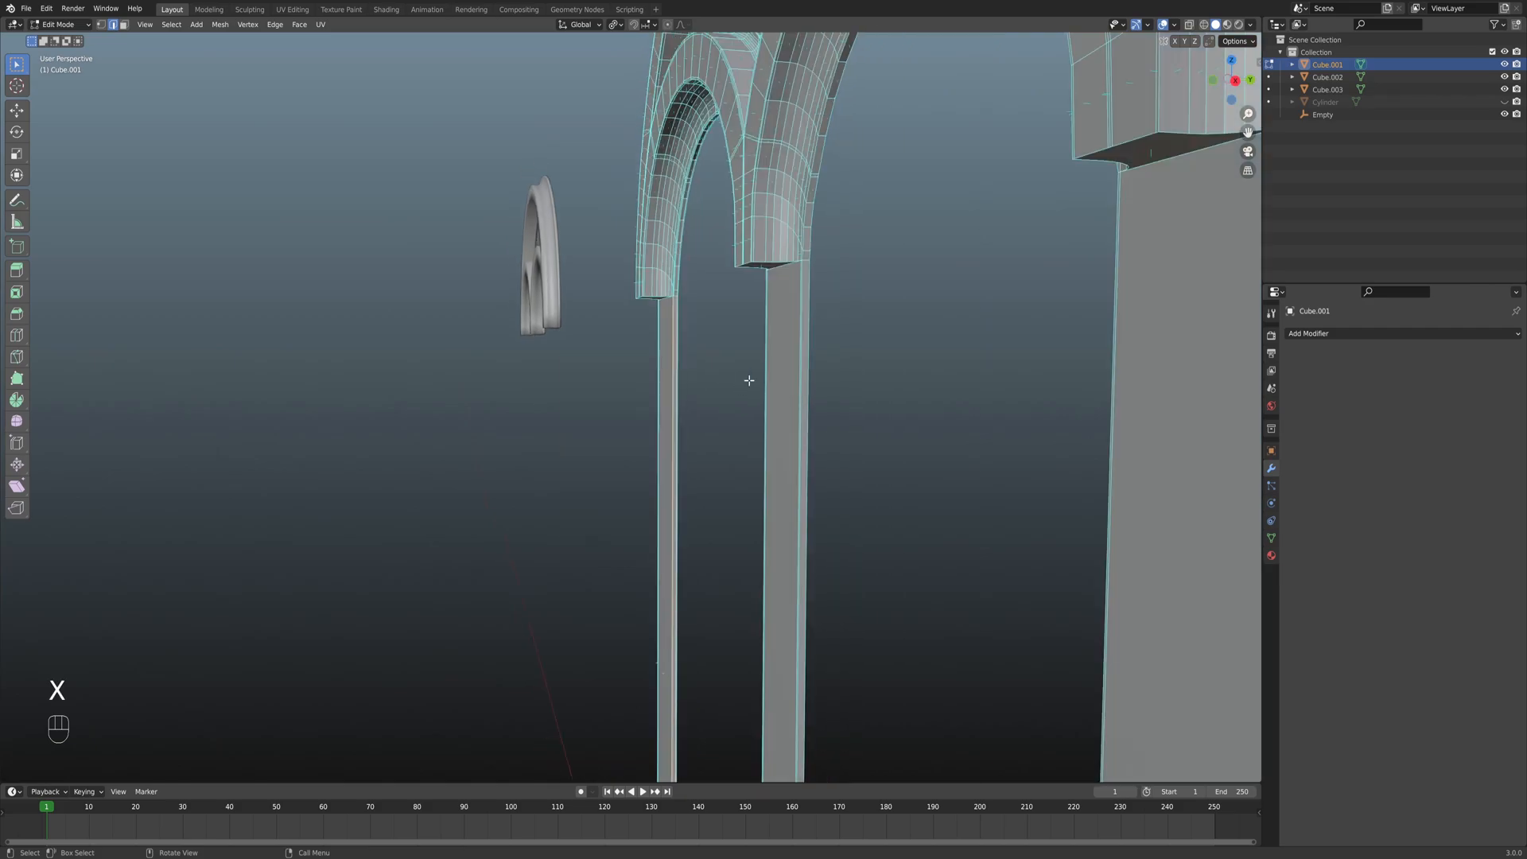
pyautogui.moveTo(1011, 398); pyautogui.dragTo(1084, 399, button='middle')
pyautogui.moveTo(883, 398); pyautogui.dragTo(668, 432, button='middle')
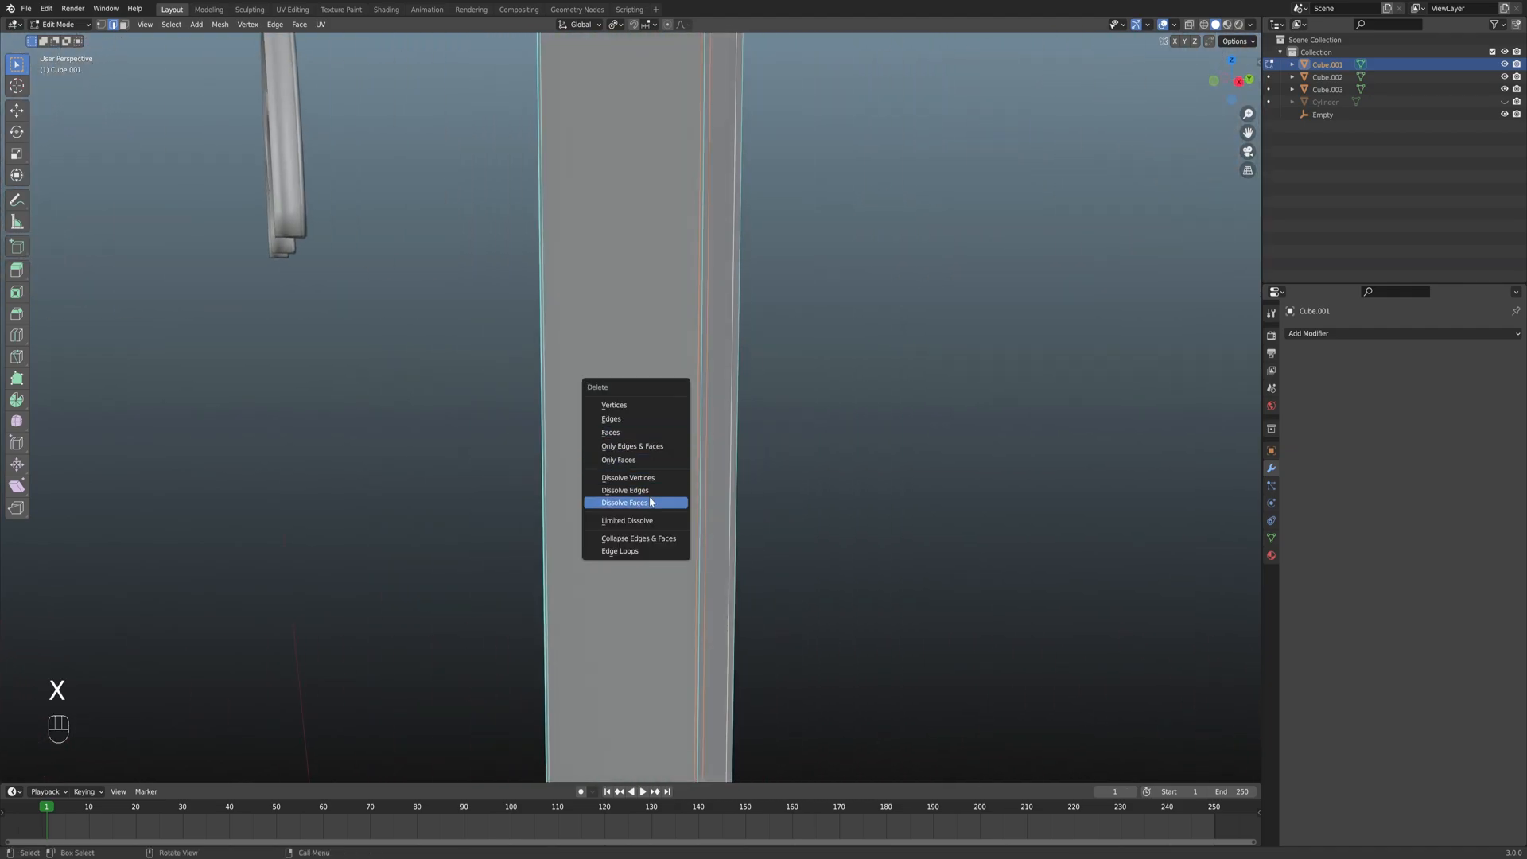
pyautogui.moveTo(649, 489); pyautogui.dragTo(608, 406, button='middle')
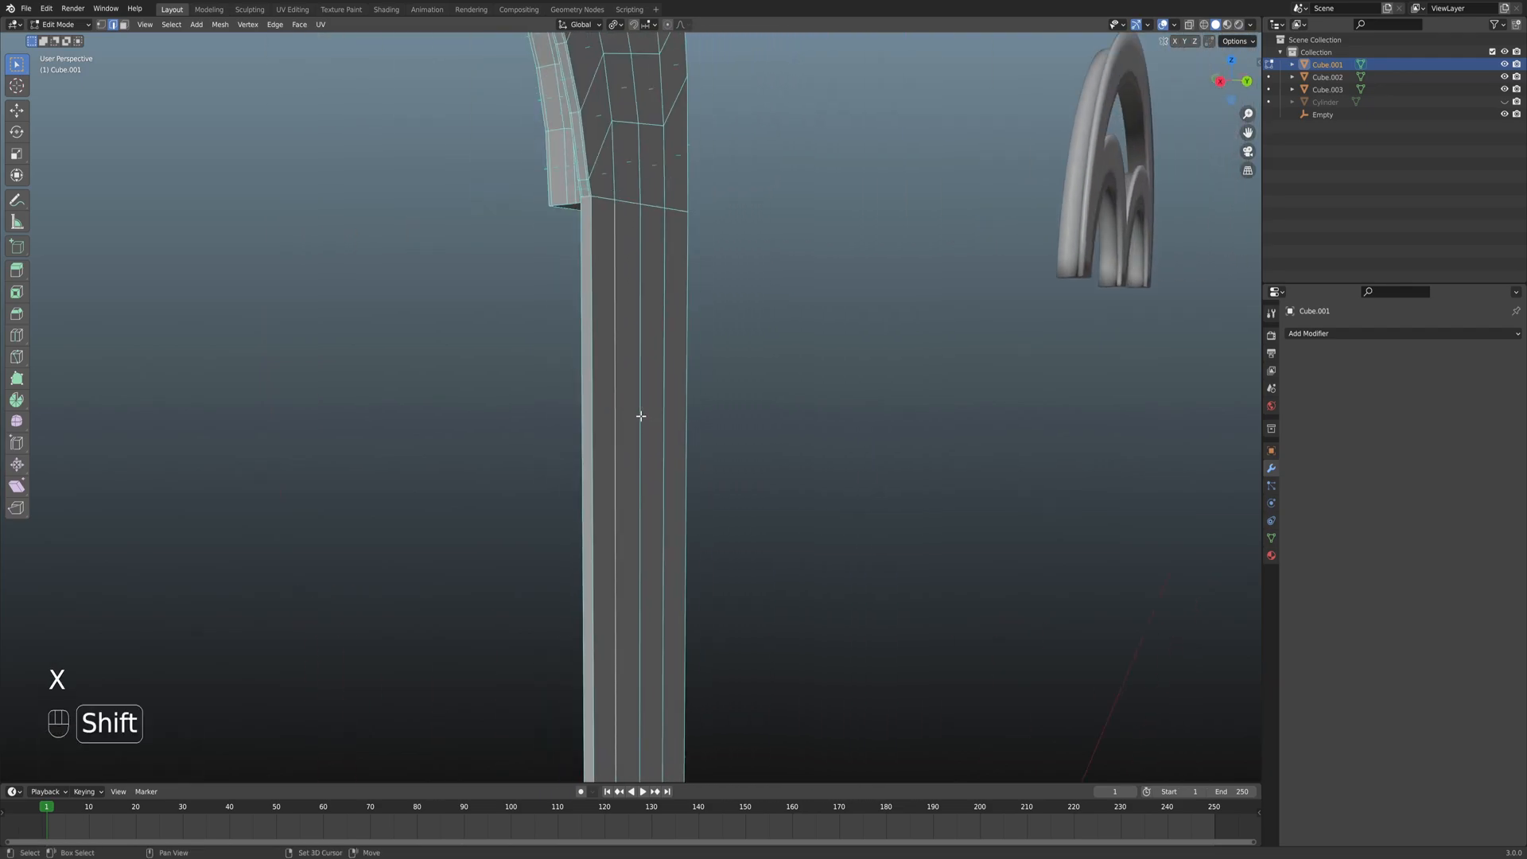
pyautogui.moveTo(687, 415)
pyautogui.mouseDown(button='middle')
pyautogui.moveTo(610, 408)
pyautogui.moveTo(663, 417)
pyautogui.mouseUp(button='middle')
pyautogui.scroll(-3, 690, 262)
pyautogui.scroll(4, 685, 259)
pyautogui.keyDown('shift'); pyautogui.moveTo(705, 299); pyautogui.dragTo(666, 382, button='middle'); pyautogui.keyUp('shift')
pyautogui.scroll(2, 641, 350)
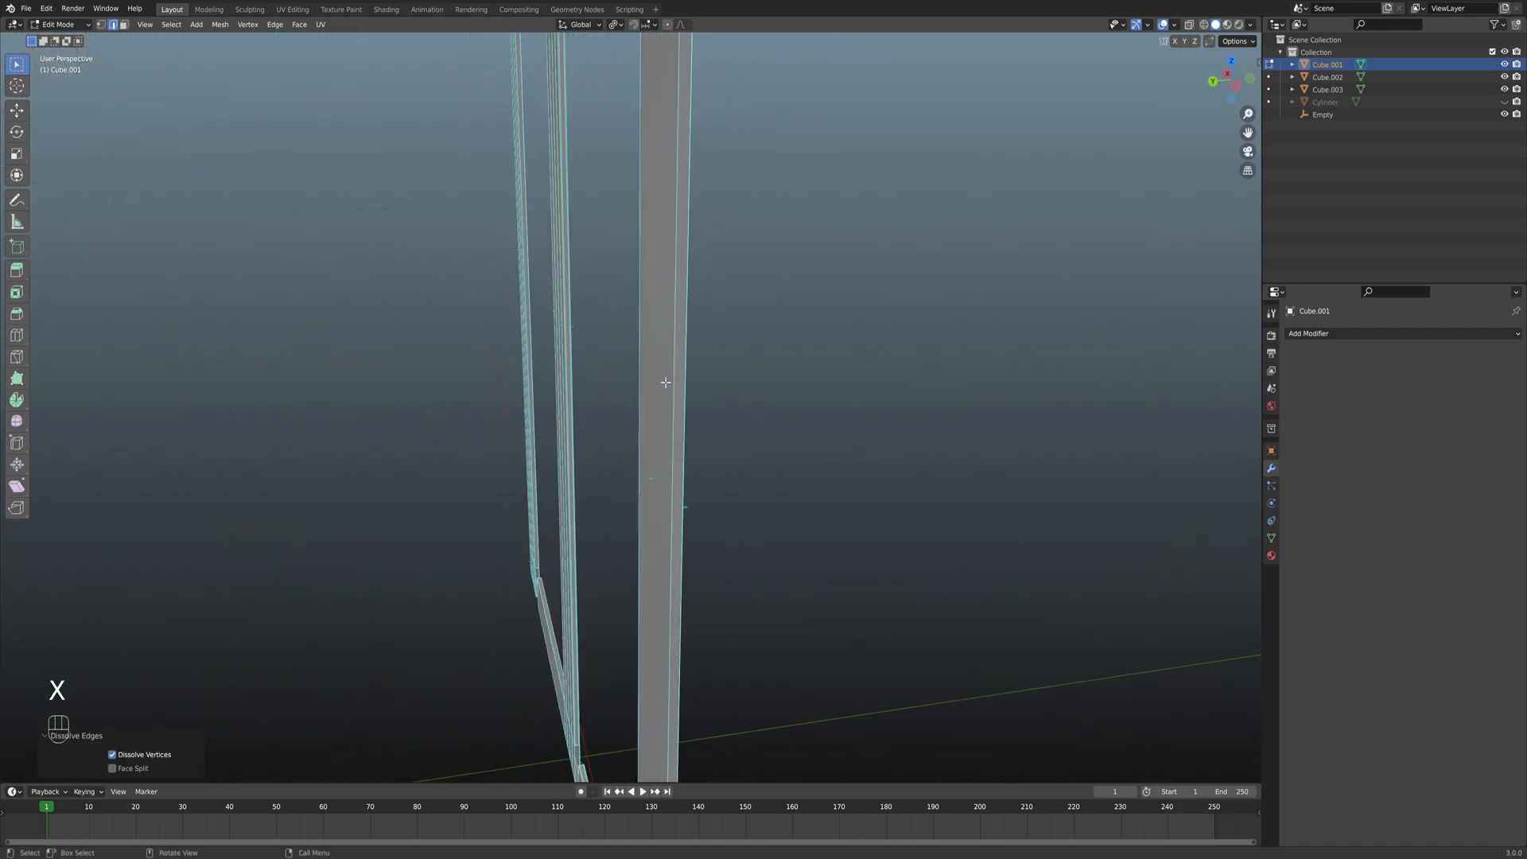
pyautogui.moveTo(666, 267); pyautogui.dragTo(685, 157, button='middle')
pyautogui.moveTo(655, 366); pyautogui.dragTo(696, 431, button='middle')
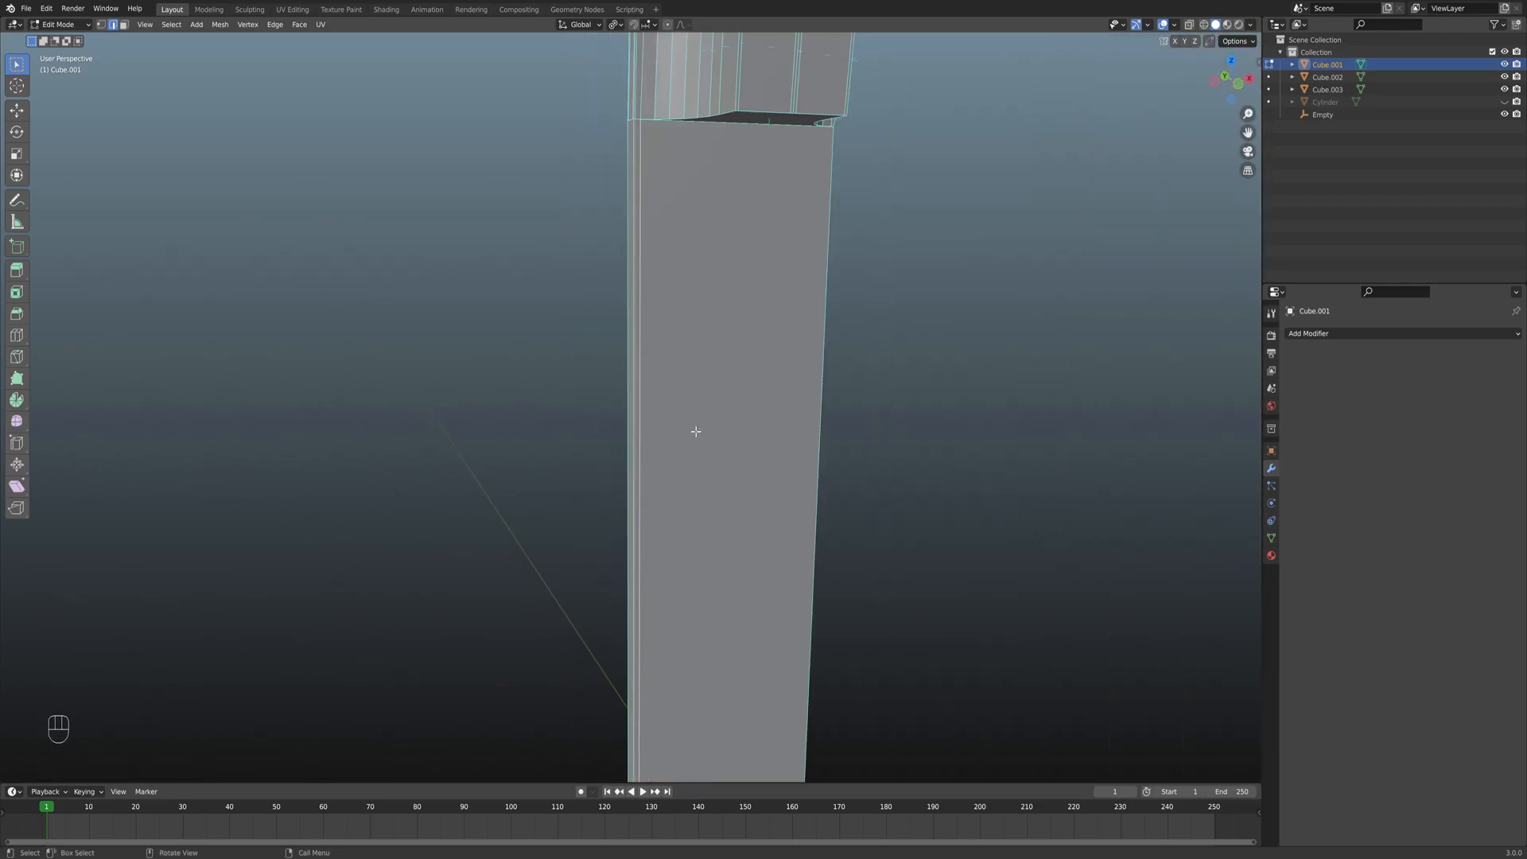
pyautogui.scroll(-4, 695, 433)
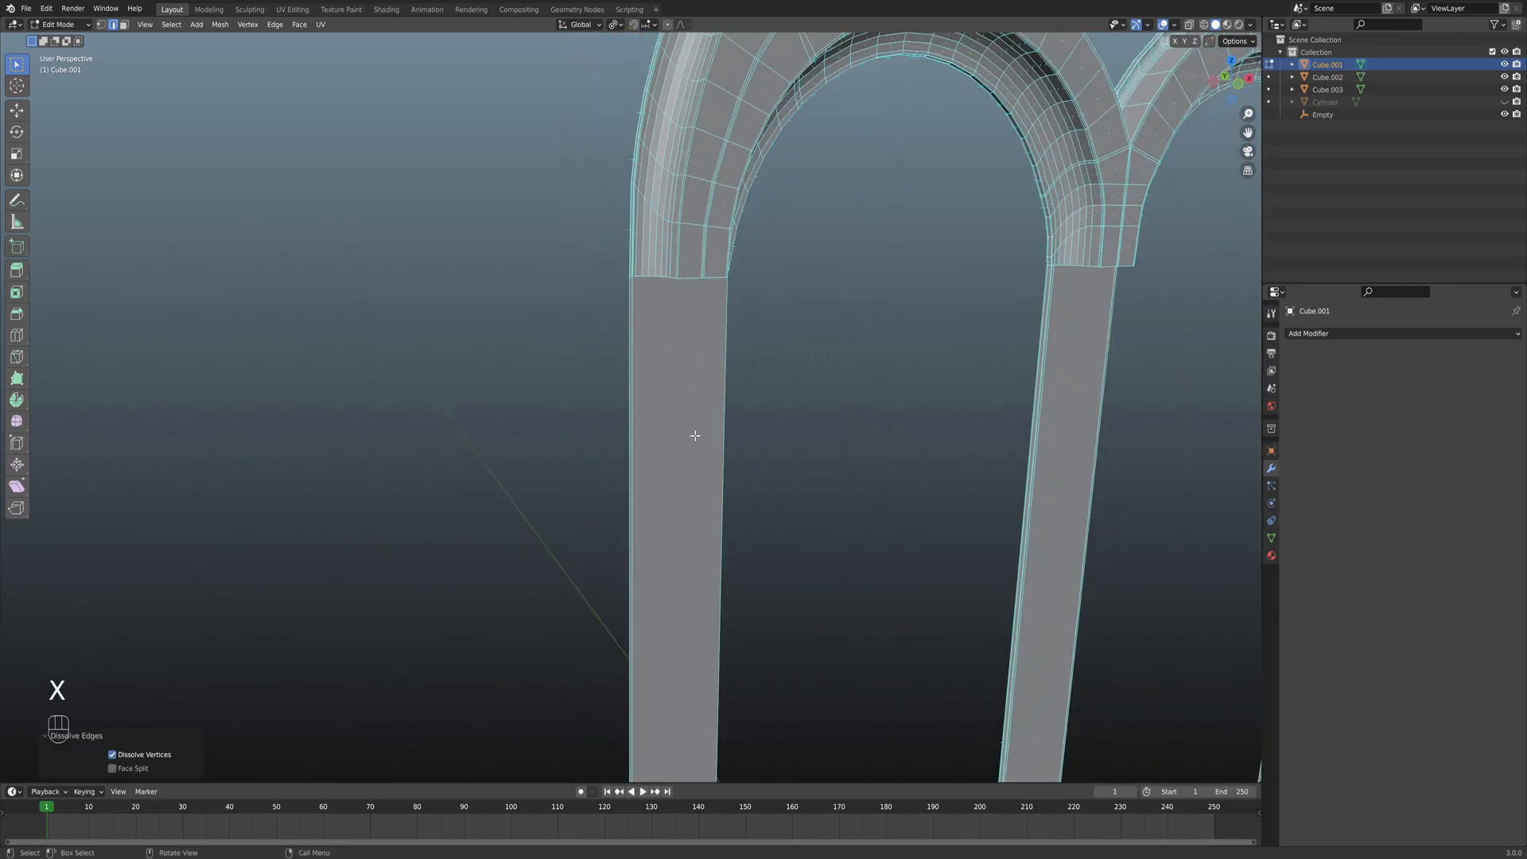
# Dissolve the leftover vertical edges at the left leg's foot below the loop cut, on both front and back.
pyautogui.keyDown('shift'); pyautogui.moveTo(689, 466); pyautogui.dragTo(657, 341, button='middle'); pyautogui.keyUp('shift')
pyautogui.scroll(-5, 644, 426)
pyautogui.scroll(6, 623, 439)
pyautogui.scroll(6, 646, 378)
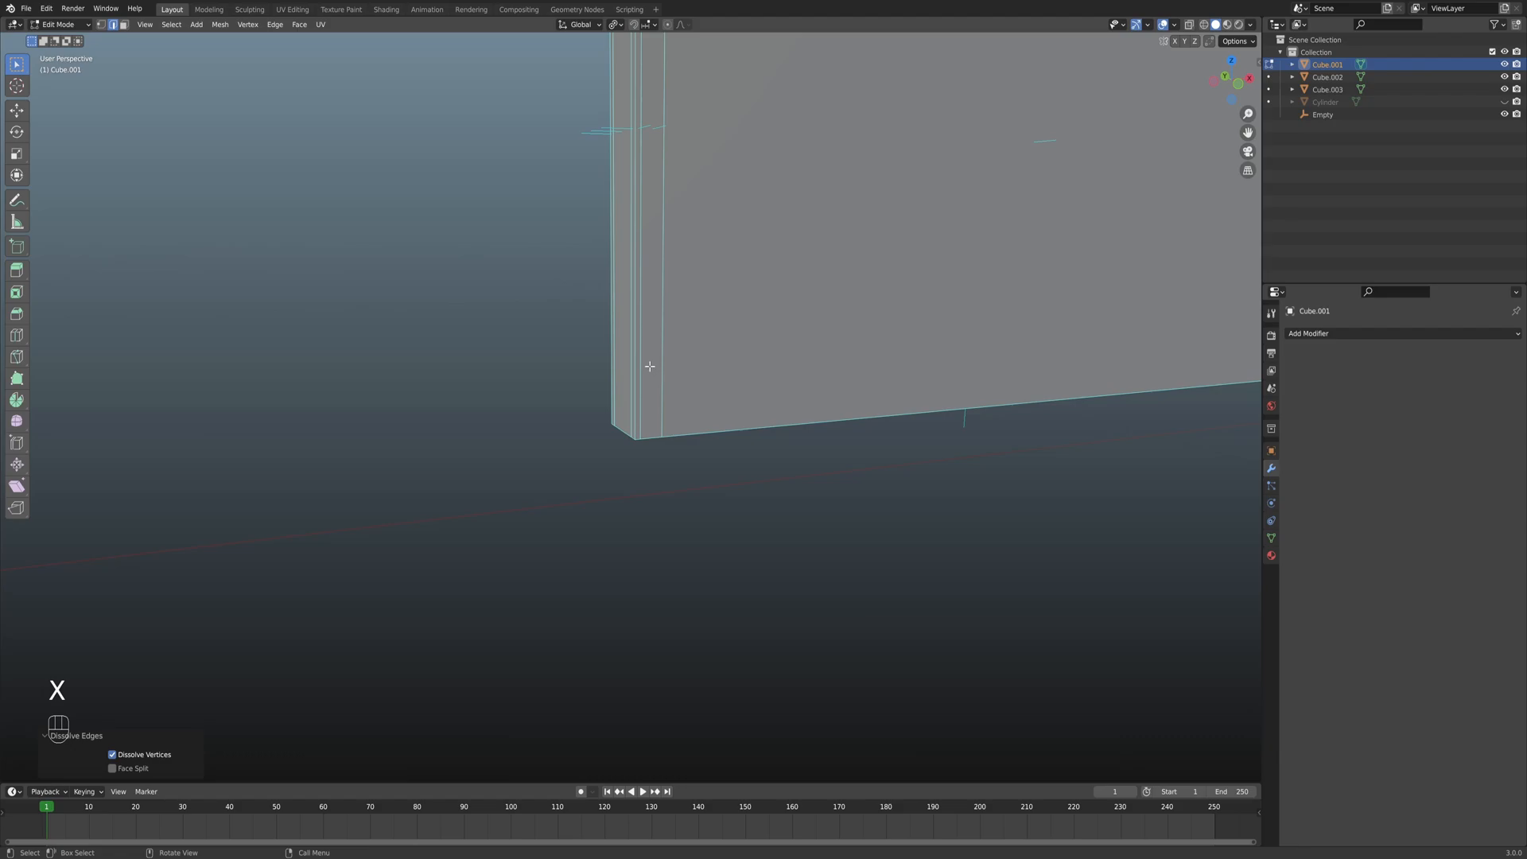
pyautogui.keyDown('shift'); pyautogui.moveTo(653, 365); pyautogui.dragTo(665, 417, button='middle'); pyautogui.keyUp('shift')
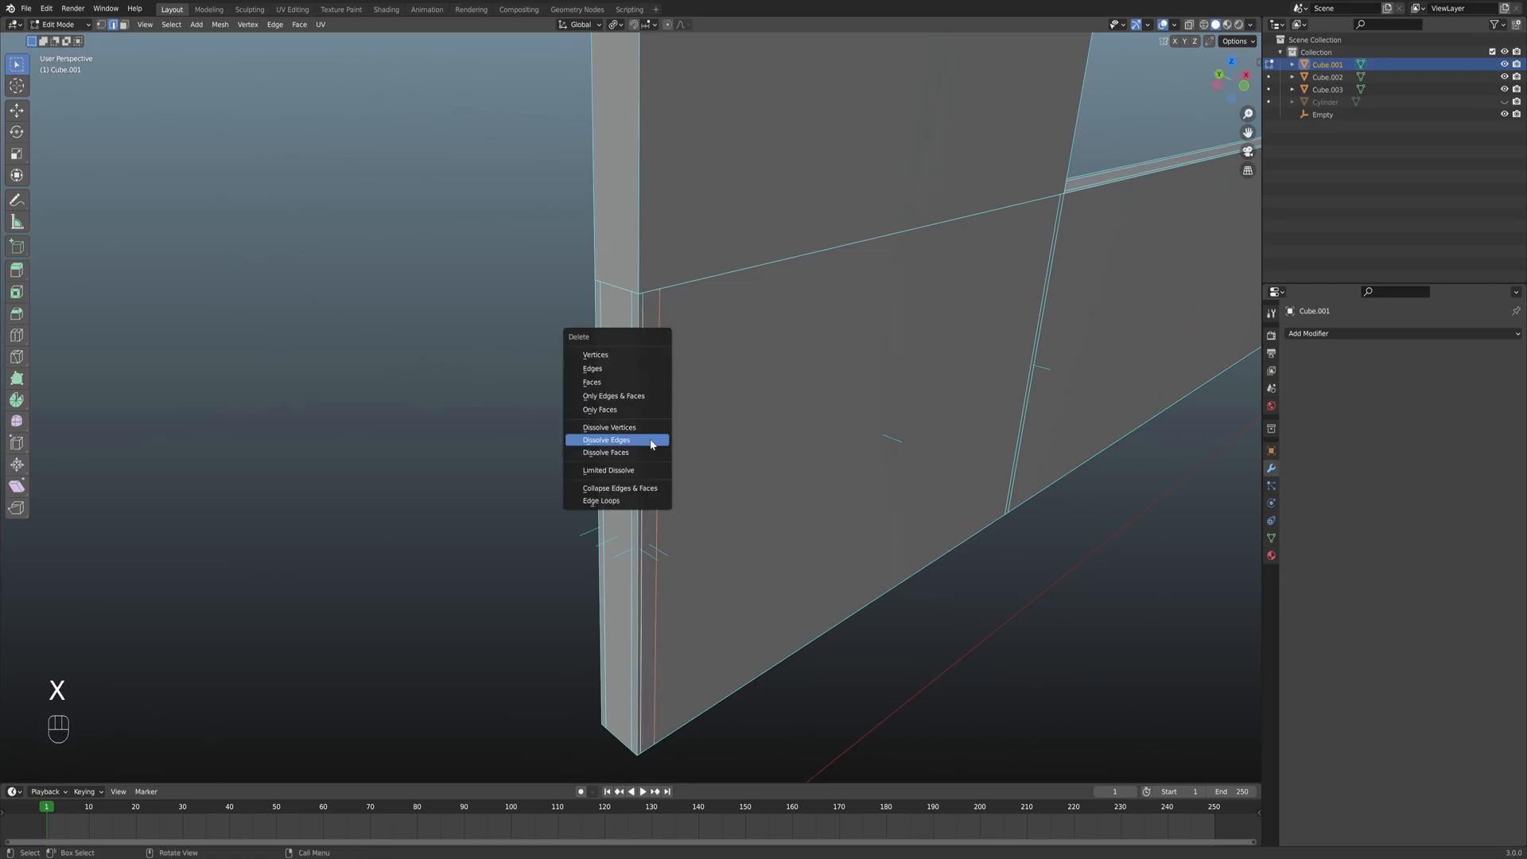
pyautogui.click(605, 431)
pyautogui.moveTo(606, 431); pyautogui.dragTo(643, 423, button='middle')
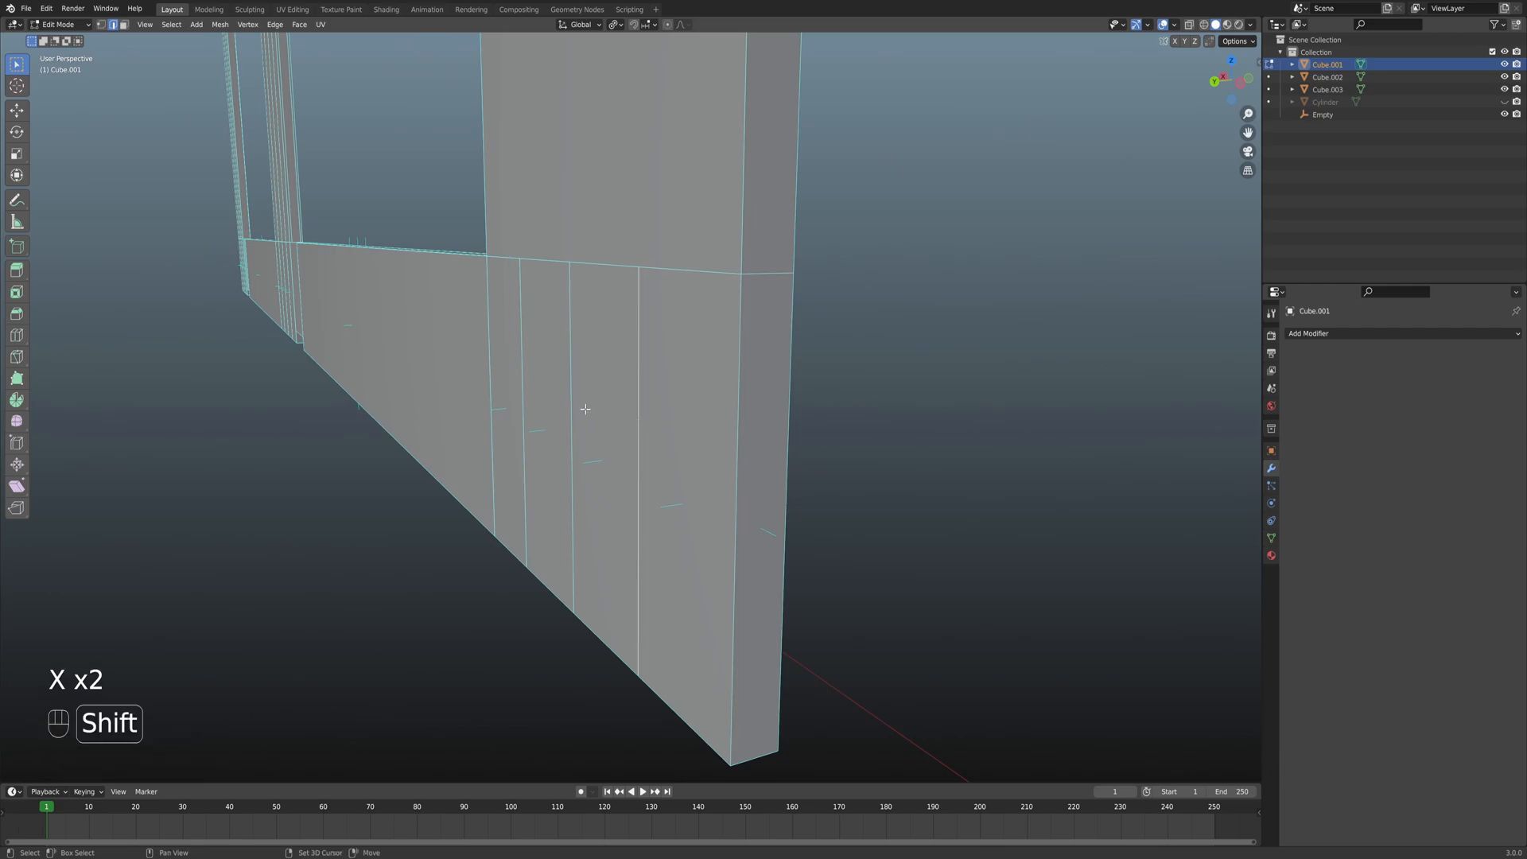
pyautogui.moveTo(488, 373); pyautogui.dragTo(656, 419, button='middle')
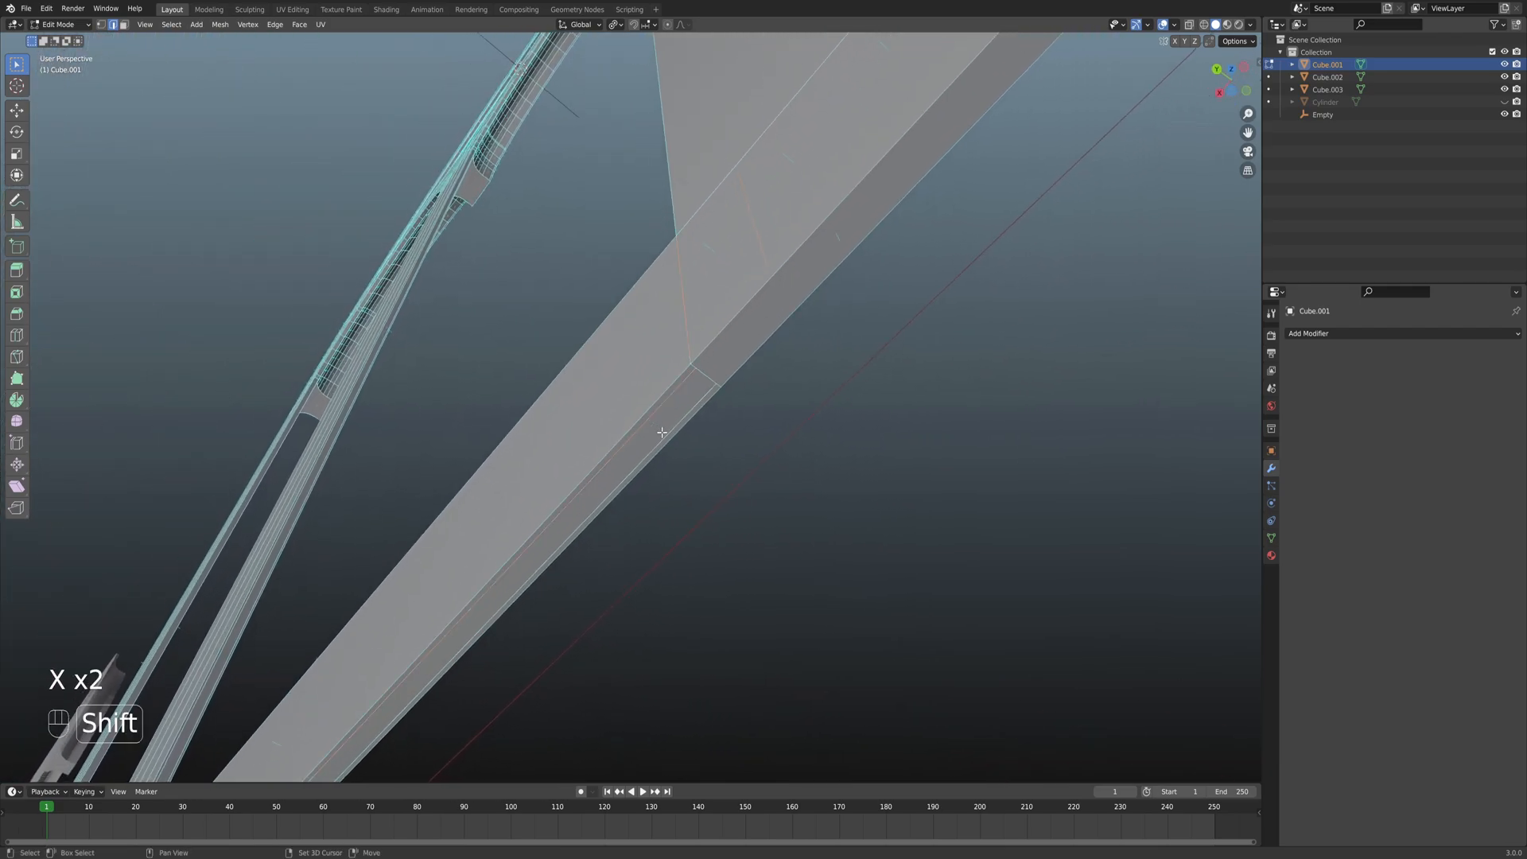
pyautogui.moveTo(555, 360); pyautogui.dragTo(728, 460, button='middle')
# Select the redundant vertical edges of the middle and right legs, including their feet, and dissolve them.
pyautogui.moveTo(611, 439); pyautogui.dragTo(645, 435, button='middle')
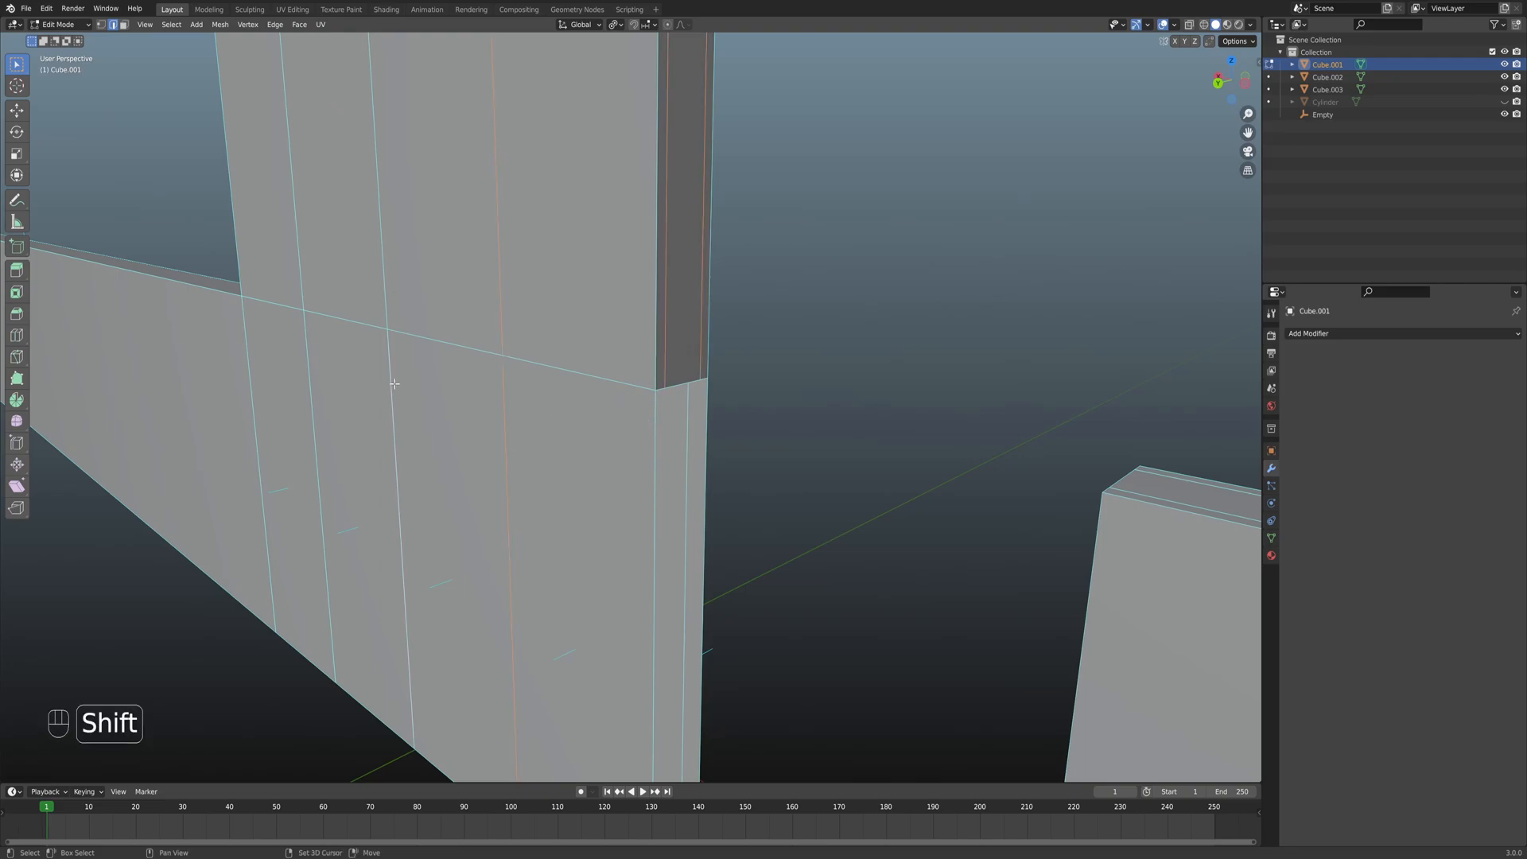
pyautogui.moveTo(300, 262); pyautogui.dragTo(535, 283, button='middle')
pyautogui.scroll(5, 429, 395)
pyautogui.moveTo(553, 404); pyautogui.dragTo(565, 363, button='middle')
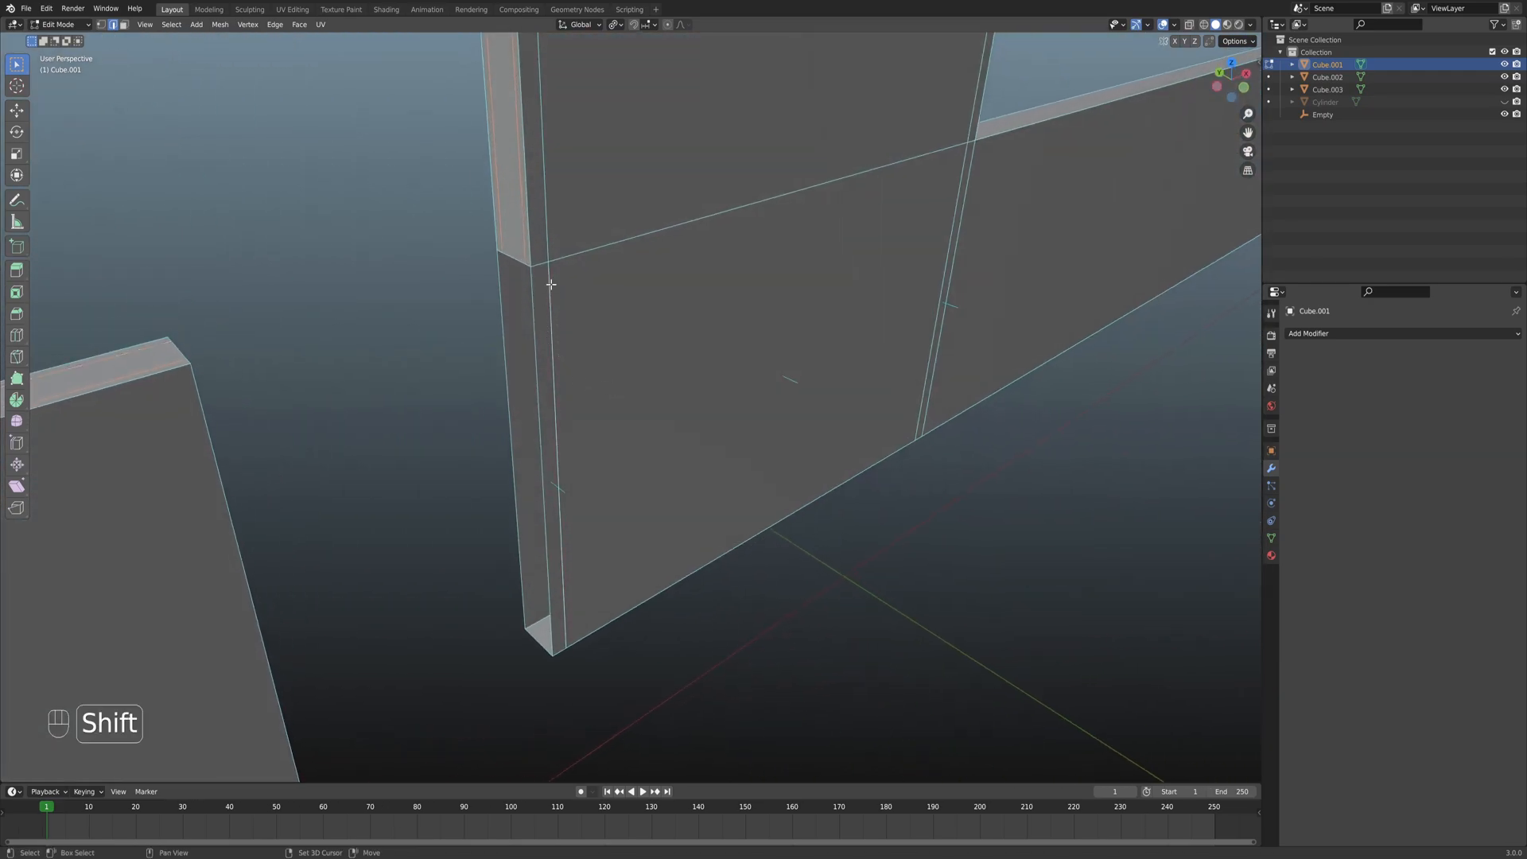
pyautogui.moveTo(781, 343); pyautogui.dragTo(769, 227, button='middle')
pyautogui.keyDown('shift'); pyautogui.moveTo(586, 342); pyautogui.dragTo(675, 451, button='middle'); pyautogui.keyUp('shift')
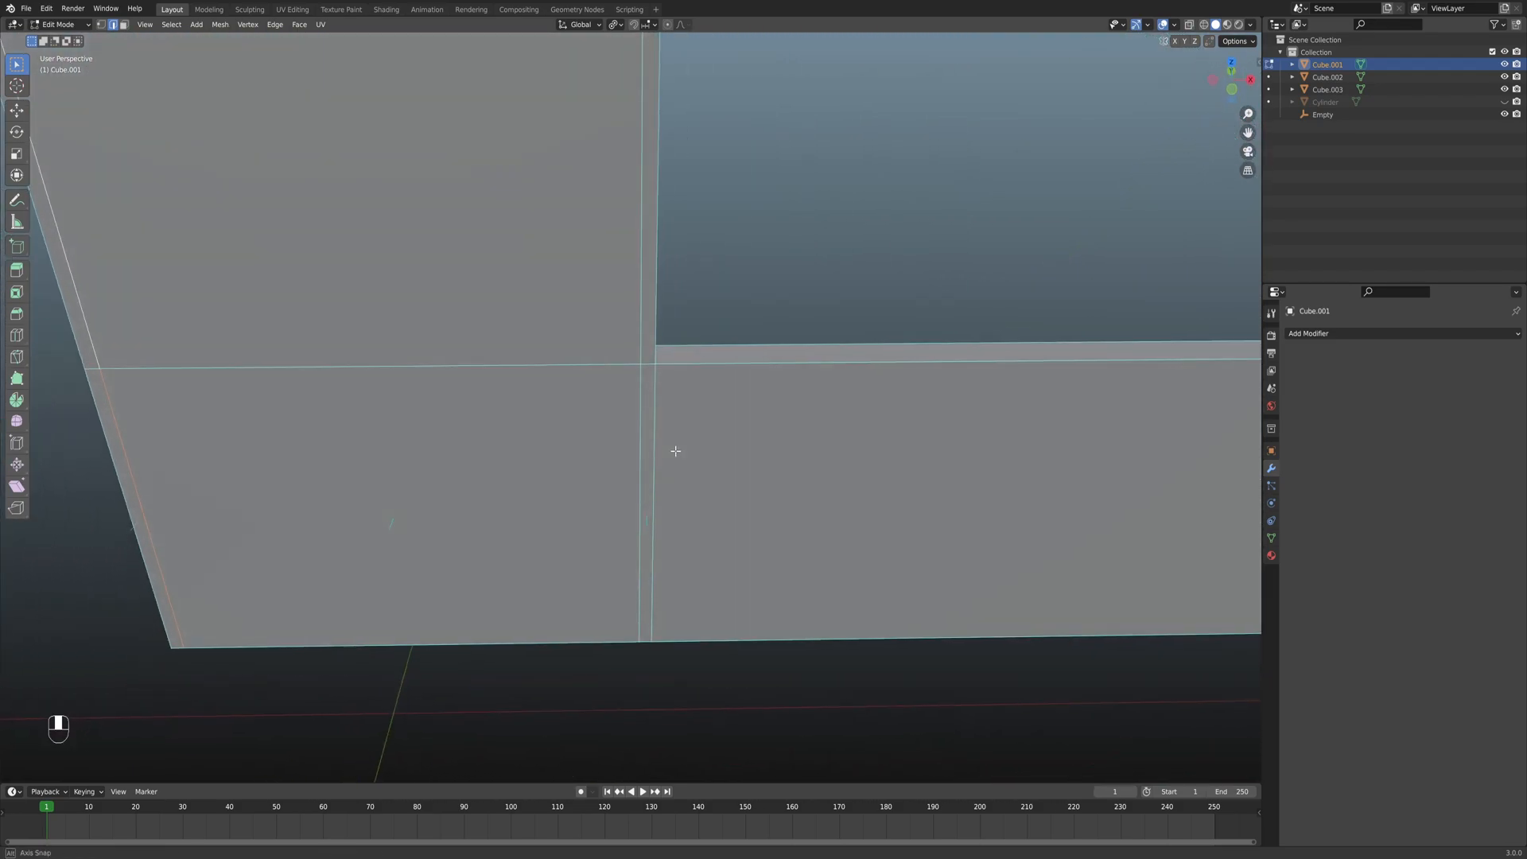
pyautogui.moveTo(646, 395); pyautogui.dragTo(630, 302, button='middle')
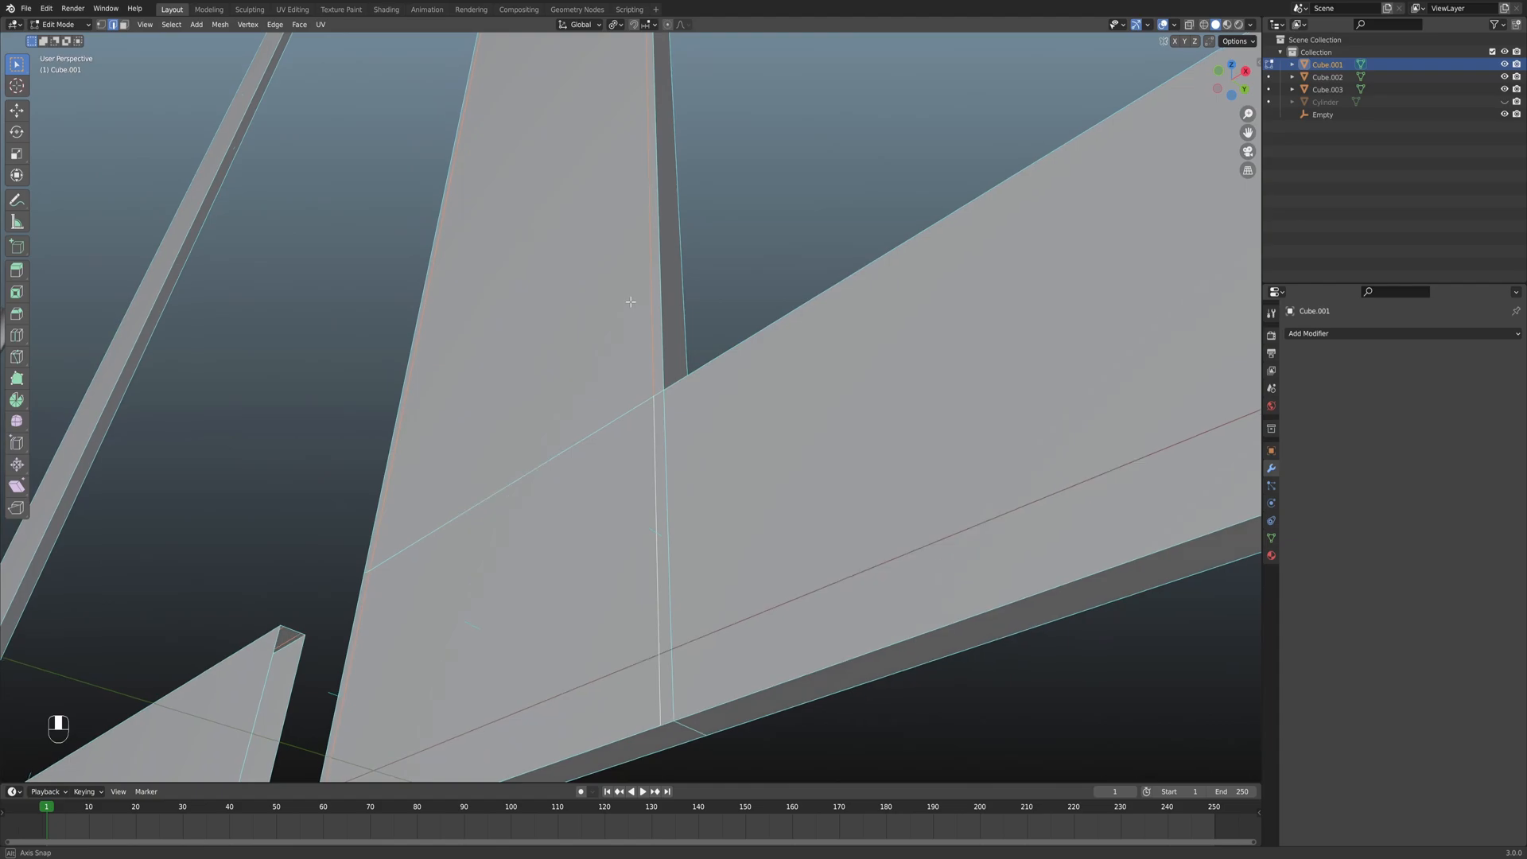
pyautogui.keyDown('shift'); pyautogui.scroll(-6, 640, 314); pyautogui.keyUp('shift')
pyautogui.keyDown('shift'); pyautogui.scroll(-2, 653, 326); pyautogui.keyUp('shift')
pyautogui.keyDown('shift'); pyautogui.moveTo(651, 324); pyautogui.dragTo(689, 309, button='middle'); pyautogui.keyUp('shift')
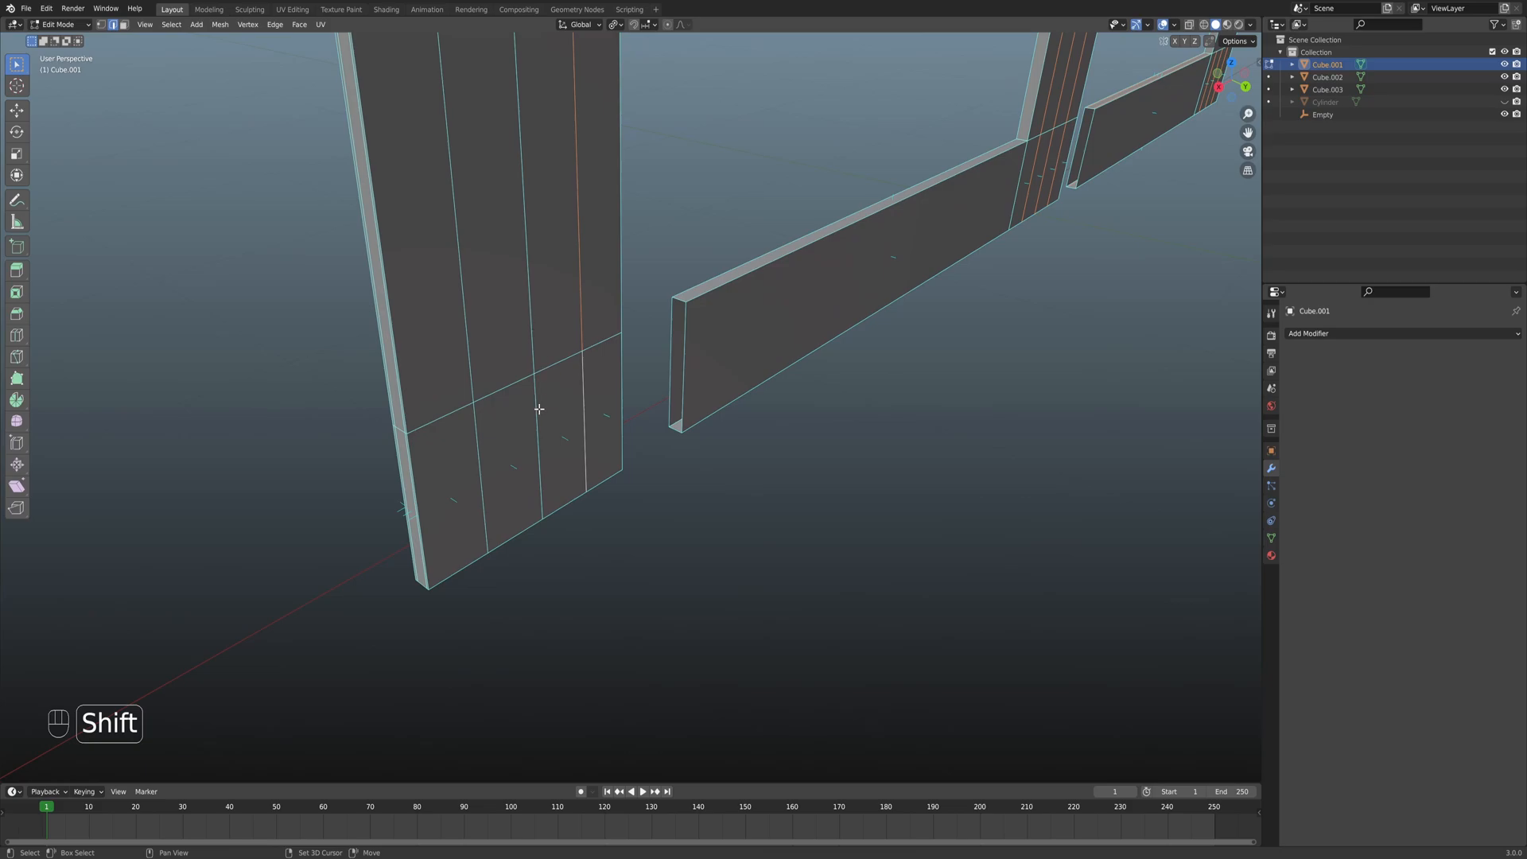
pyautogui.moveTo(477, 435); pyautogui.dragTo(625, 438, button='middle')
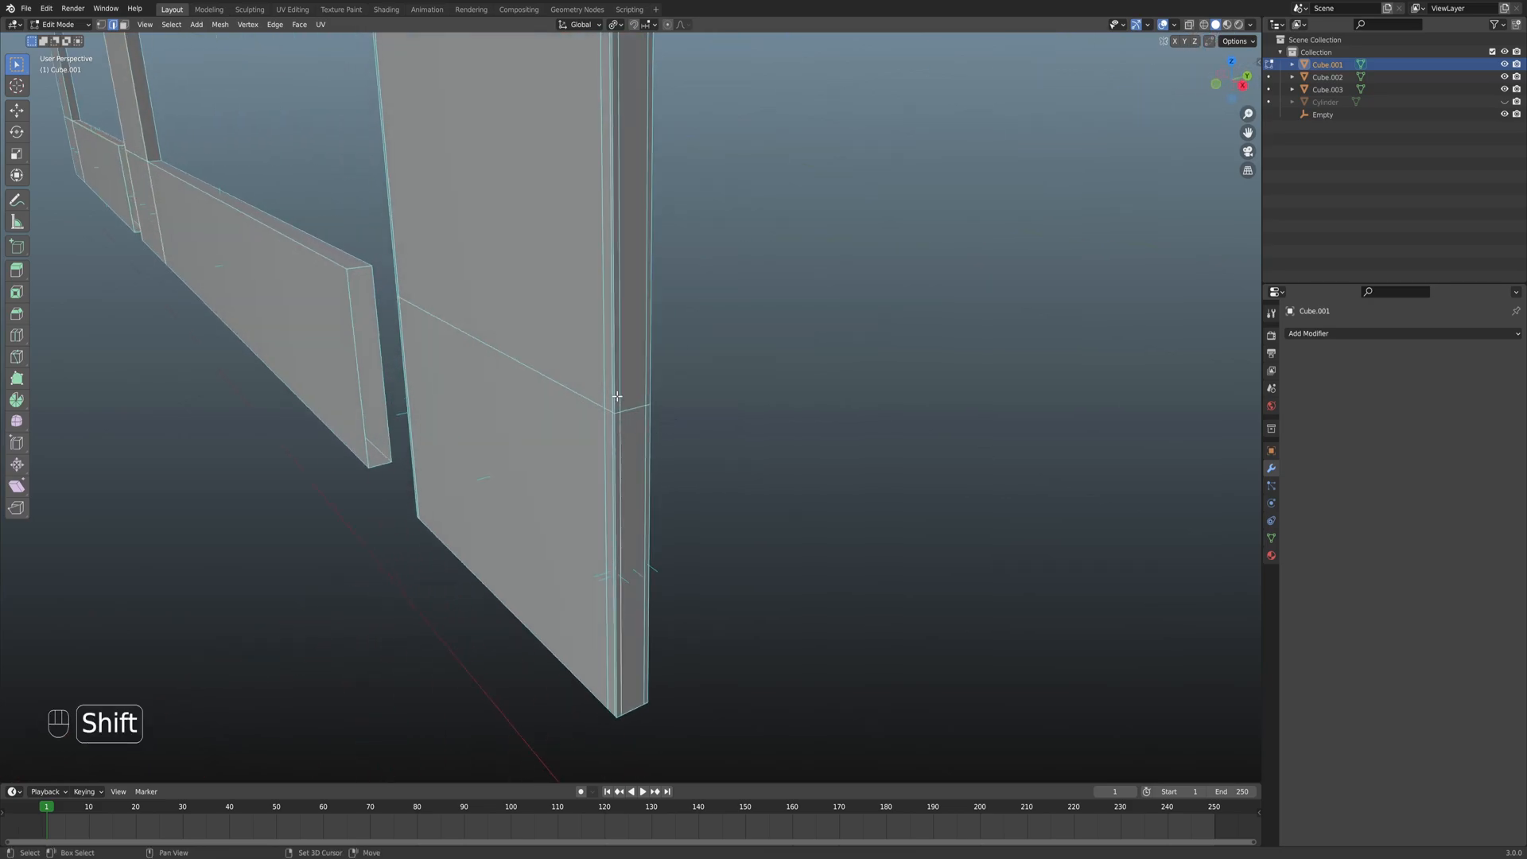
pyautogui.scroll(5, 643, 422)
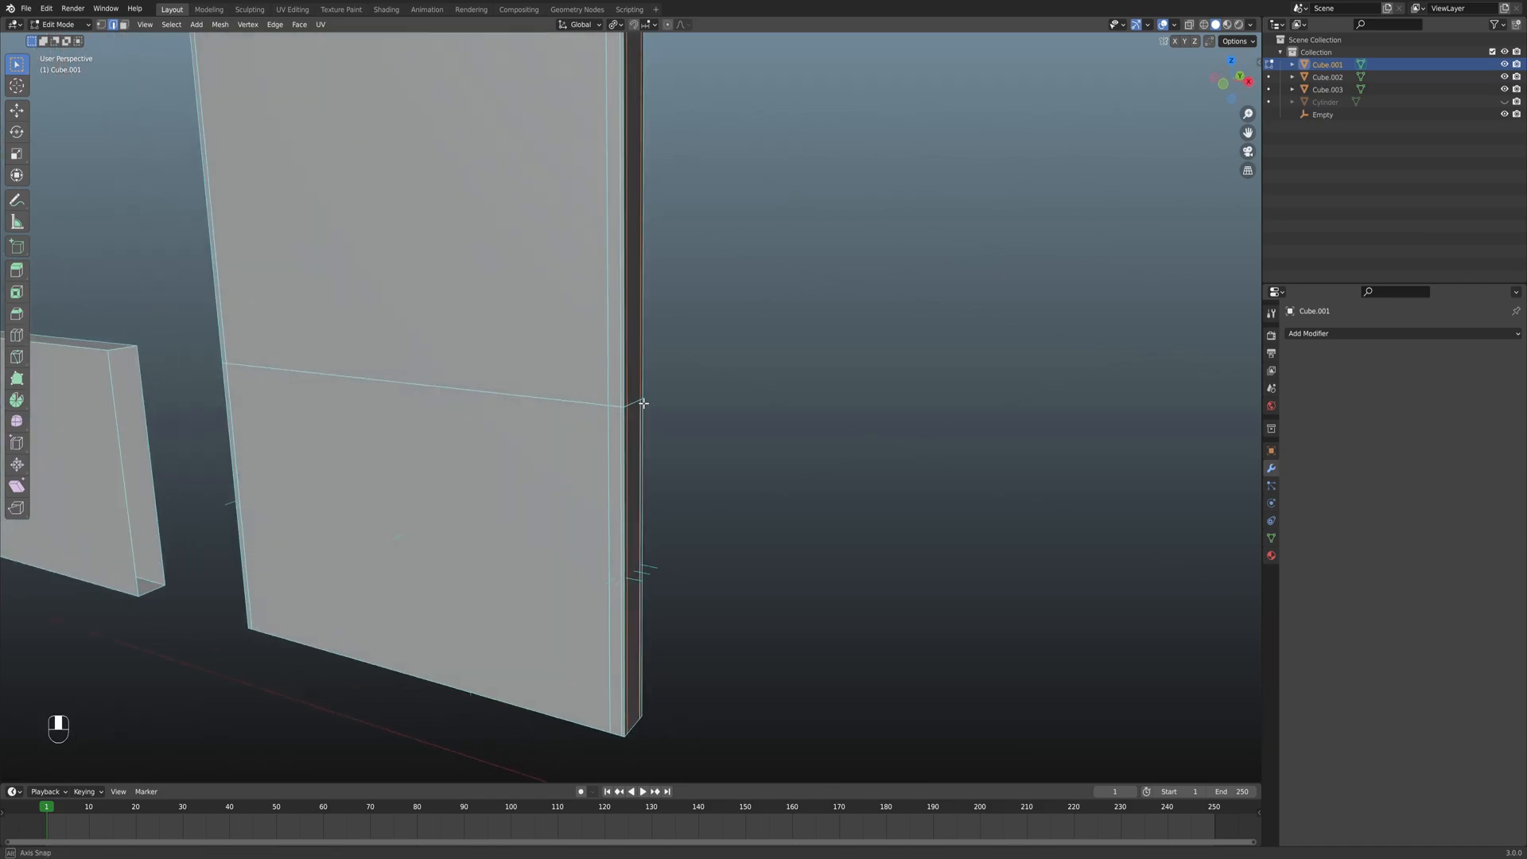
pyautogui.click(611, 460)
pyautogui.scroll(-5, 596, 446)
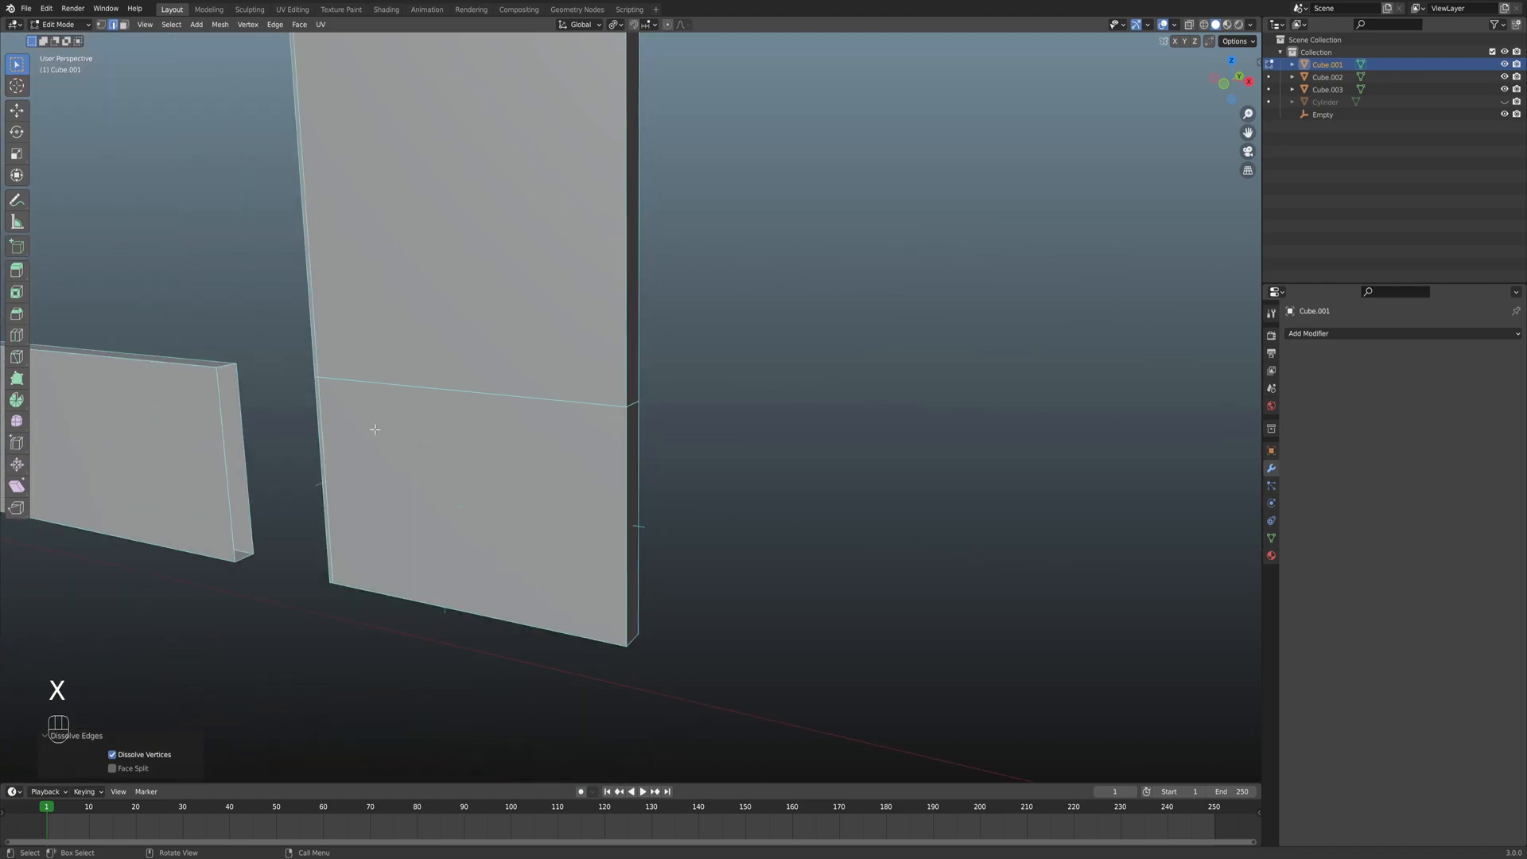
# Dissolve the leftover vertical edge beside the right leg's inner front corner.
pyautogui.keyDown('shift'); pyautogui.moveTo(375, 429); pyautogui.dragTo(583, 433, button='middle'); pyautogui.keyUp('shift')
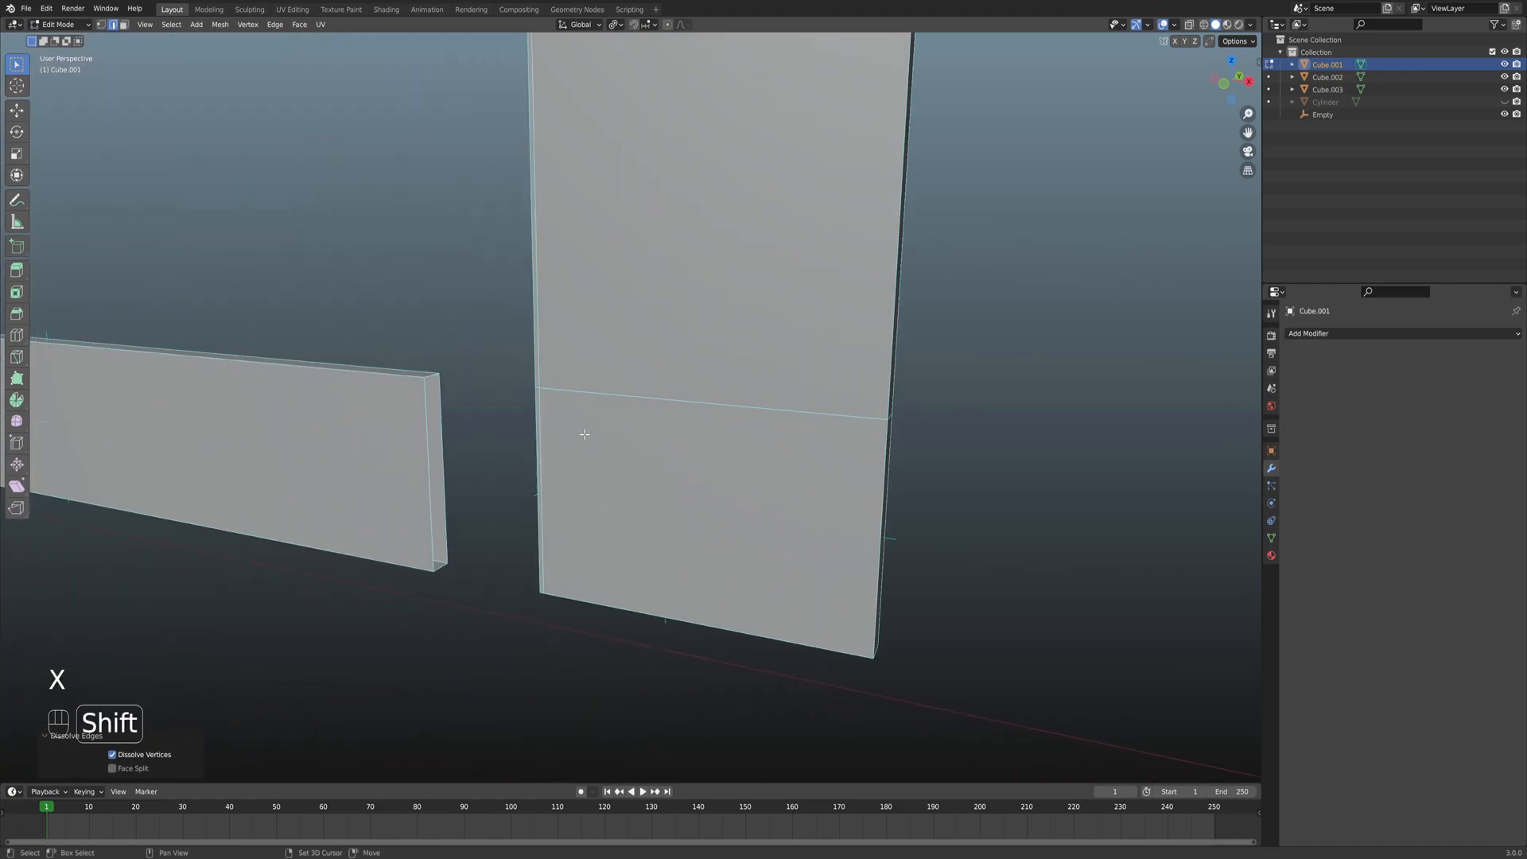
pyautogui.scroll(3, 504, 428)
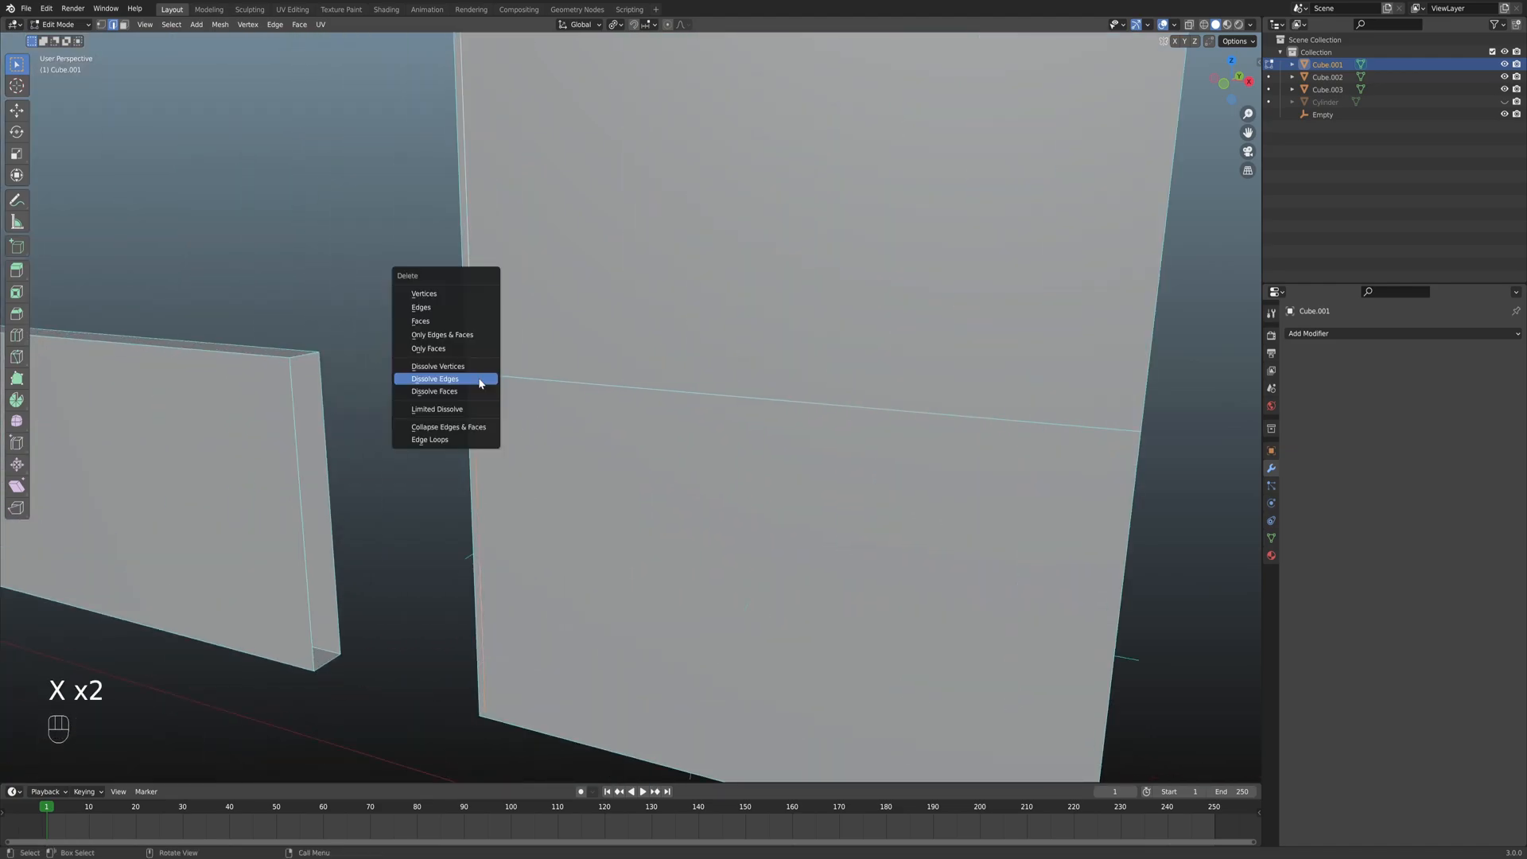
pyautogui.click(480, 383)
# Examine the legs, feet and arch joints in wireframe shading for stray geometry, and return to solid shading.
pyautogui.moveTo(480, 383)
pyautogui.mouseDown(button='middle')
pyautogui.moveTo(586, 419)
pyautogui.moveTo(504, 429)
pyautogui.moveTo(474, 409)
pyautogui.moveTo(586, 416)
pyautogui.moveTo(634, 374)
pyautogui.moveTo(699, 443)
pyautogui.moveTo(686, 427)
pyautogui.mouseUp(button='middle')
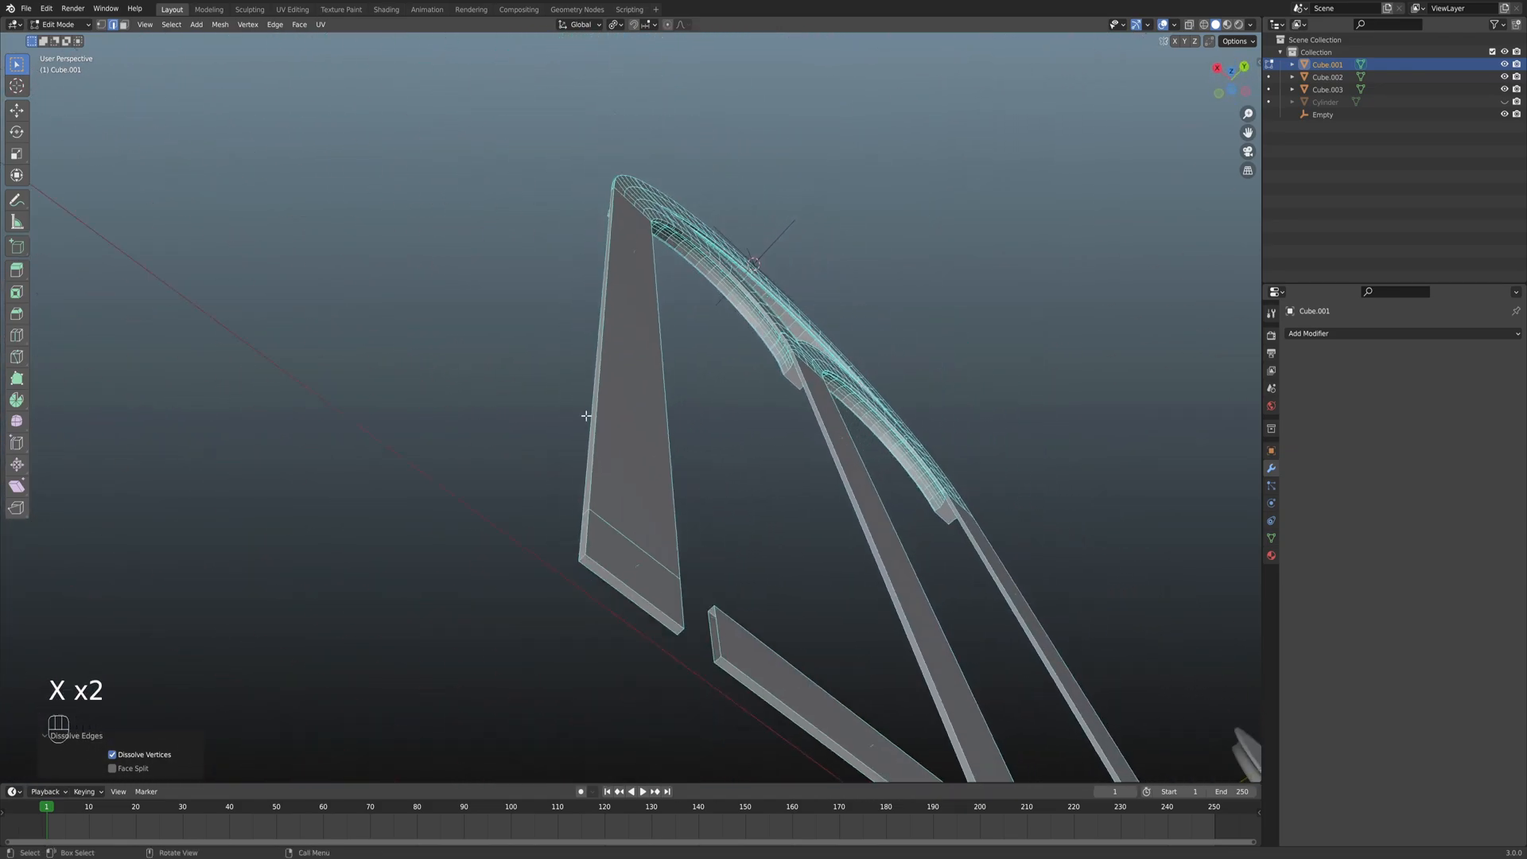
pyautogui.press('z')
pyautogui.scroll(4, 686, 427)
pyautogui.keyDown('shift'); pyautogui.moveTo(808, 389); pyautogui.dragTo(604, 383, button='middle'); pyautogui.keyUp('shift')
pyautogui.moveTo(703, 427)
pyautogui.keyDown('shift'); pyautogui.mouseDown(button='middle')
pyautogui.moveTo(723, 322)
pyautogui.moveTo(682, 387)
pyautogui.moveTo(569, 392)
pyautogui.moveTo(549, 358)
pyautogui.moveTo(592, 294)
pyautogui.mouseUp(button='middle'); pyautogui.keyUp('shift')
pyautogui.moveTo(610, 234)
pyautogui.keyDown('shift'); pyautogui.mouseDown(button='middle')
pyautogui.moveTo(596, 443)
pyautogui.moveTo(573, 453)
pyautogui.moveTo(592, 420)
pyautogui.moveTo(613, 262)
pyautogui.mouseUp(button='middle'); pyautogui.keyUp('shift')
pyautogui.scroll(-1, 597, 443)
pyautogui.press('z')
pyautogui.click(655, 453)
pyautogui.scroll(6, 616, 397)
pyautogui.keyDown('shift'); pyautogui.moveTo(650, 415); pyautogui.dragTo(536, 660, button='middle'); pyautogui.keyUp('shift')
# Switch to vertex selection and delete the stray vertices on the underside of the middle leg's foot.
pyautogui.press('1')
pyautogui.scroll(2, 636, 447)
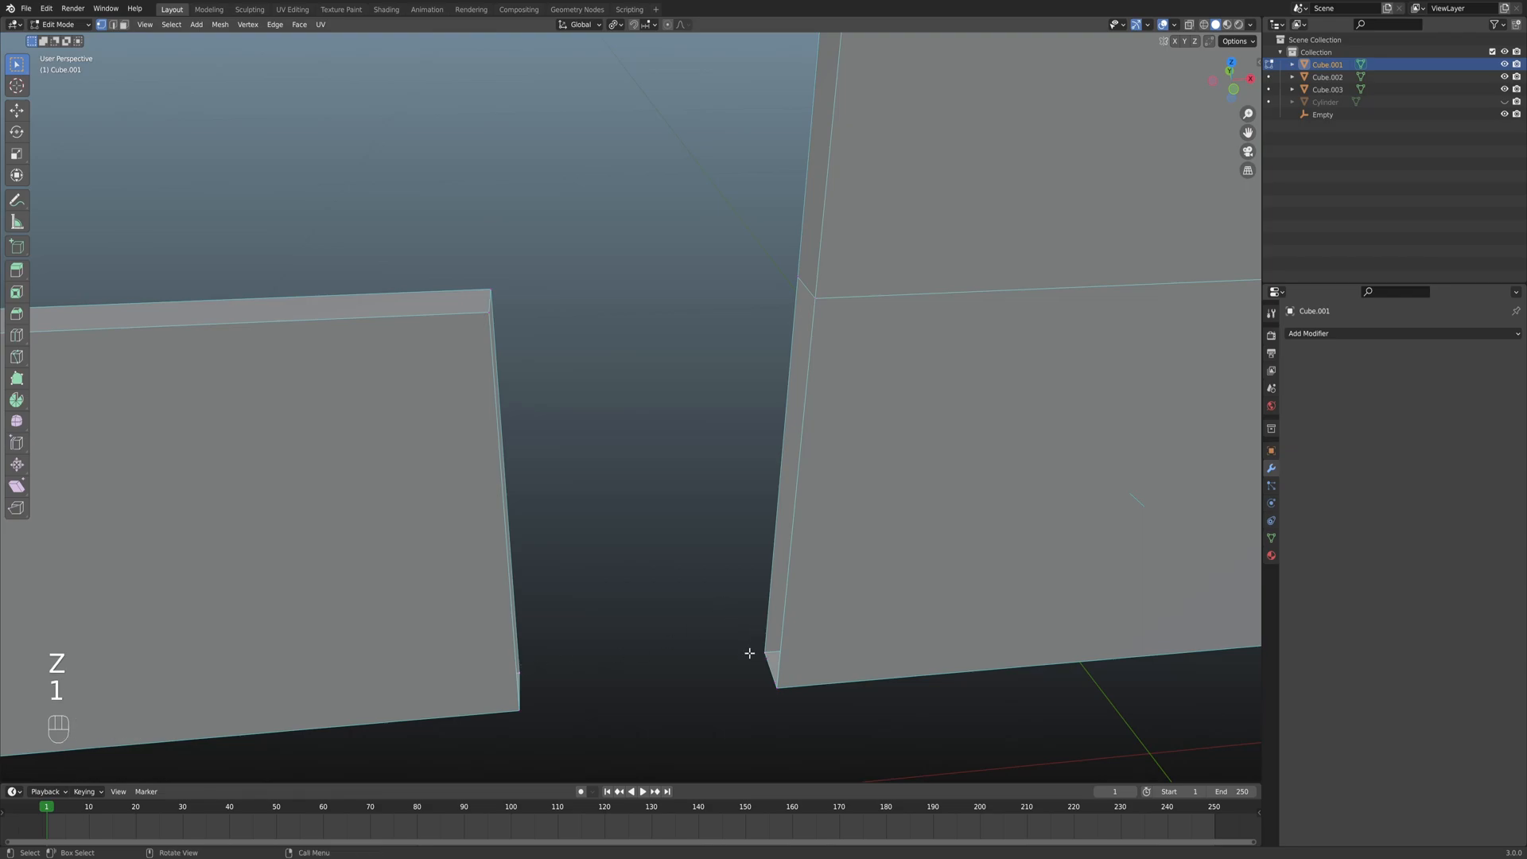
pyautogui.moveTo(749, 653); pyautogui.dragTo(740, 450, button='middle')
pyautogui.moveTo(731, 520); pyautogui.dragTo(722, 614, button='middle')
pyautogui.press('x')
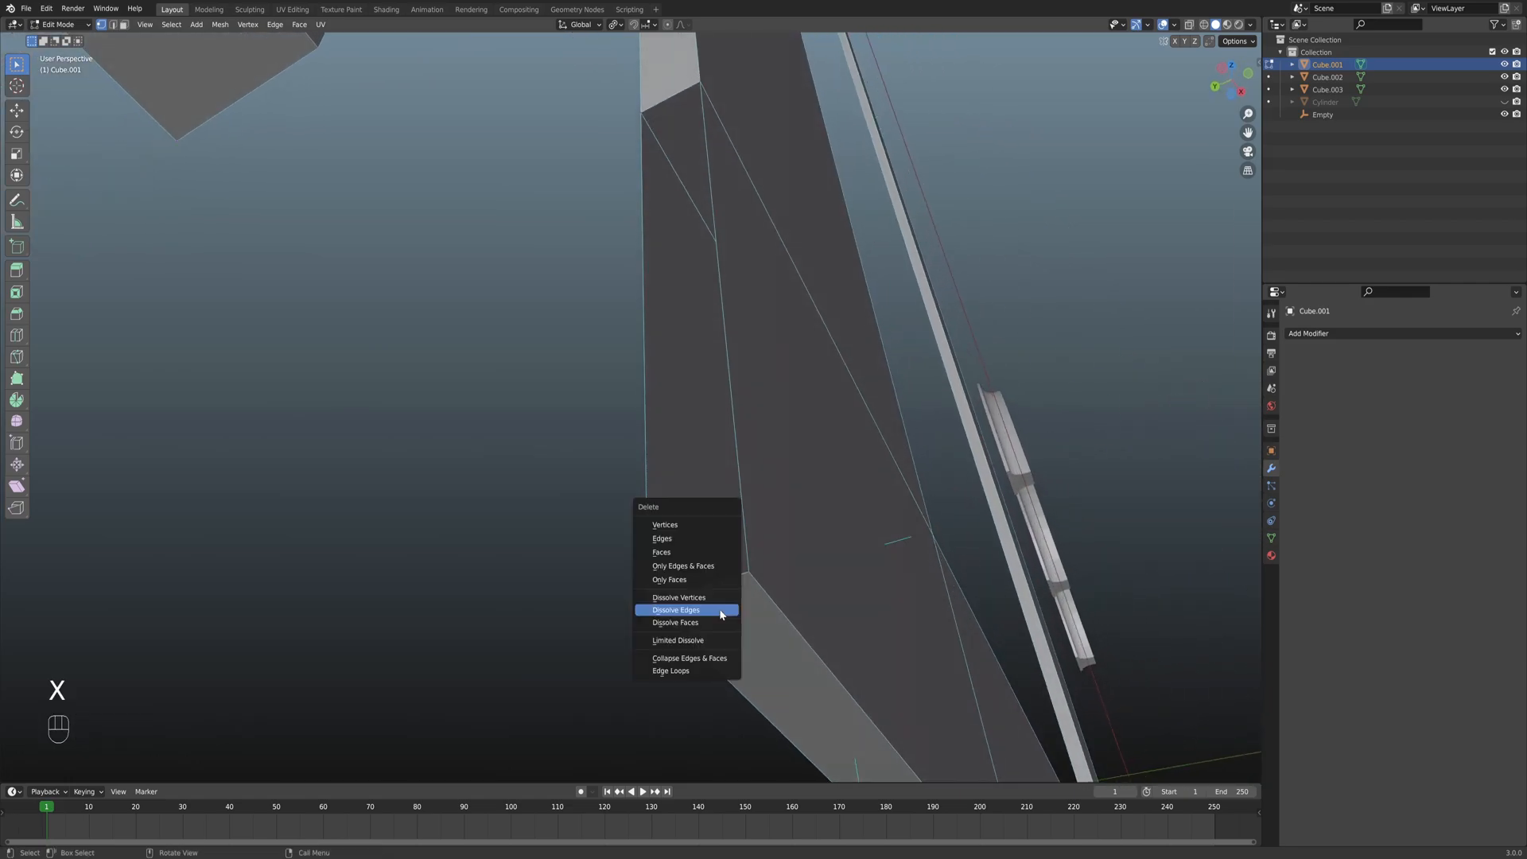
pyautogui.click(677, 526)
# Fill the open underside of the middle leg's foot with a face between its corner vertices.
pyautogui.moveTo(718, 562); pyautogui.dragTo(737, 603, button='middle')
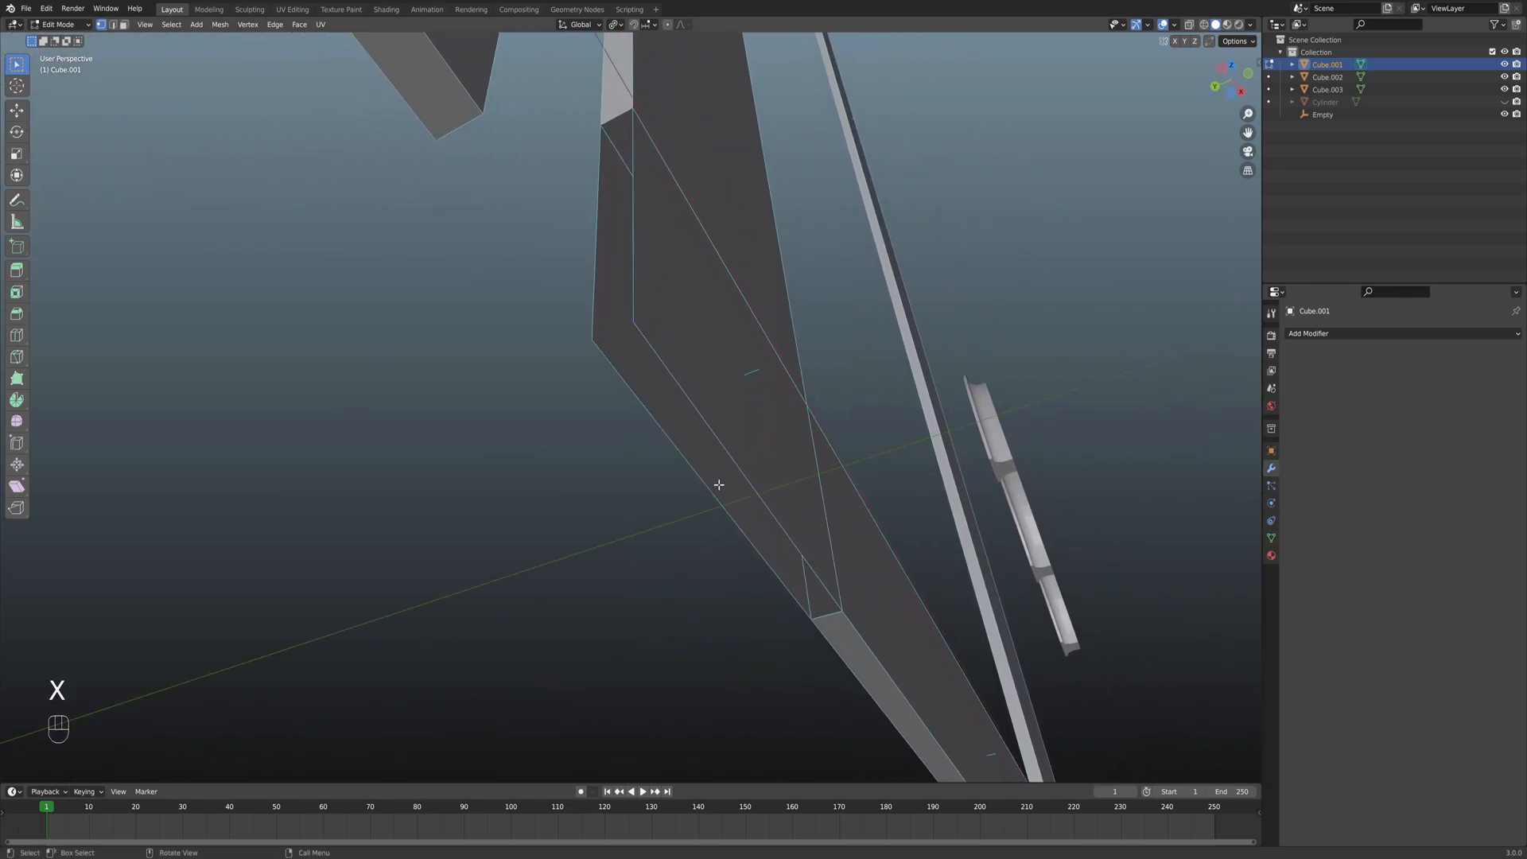
pyautogui.moveTo(716, 481); pyautogui.dragTo(712, 475, button='middle')
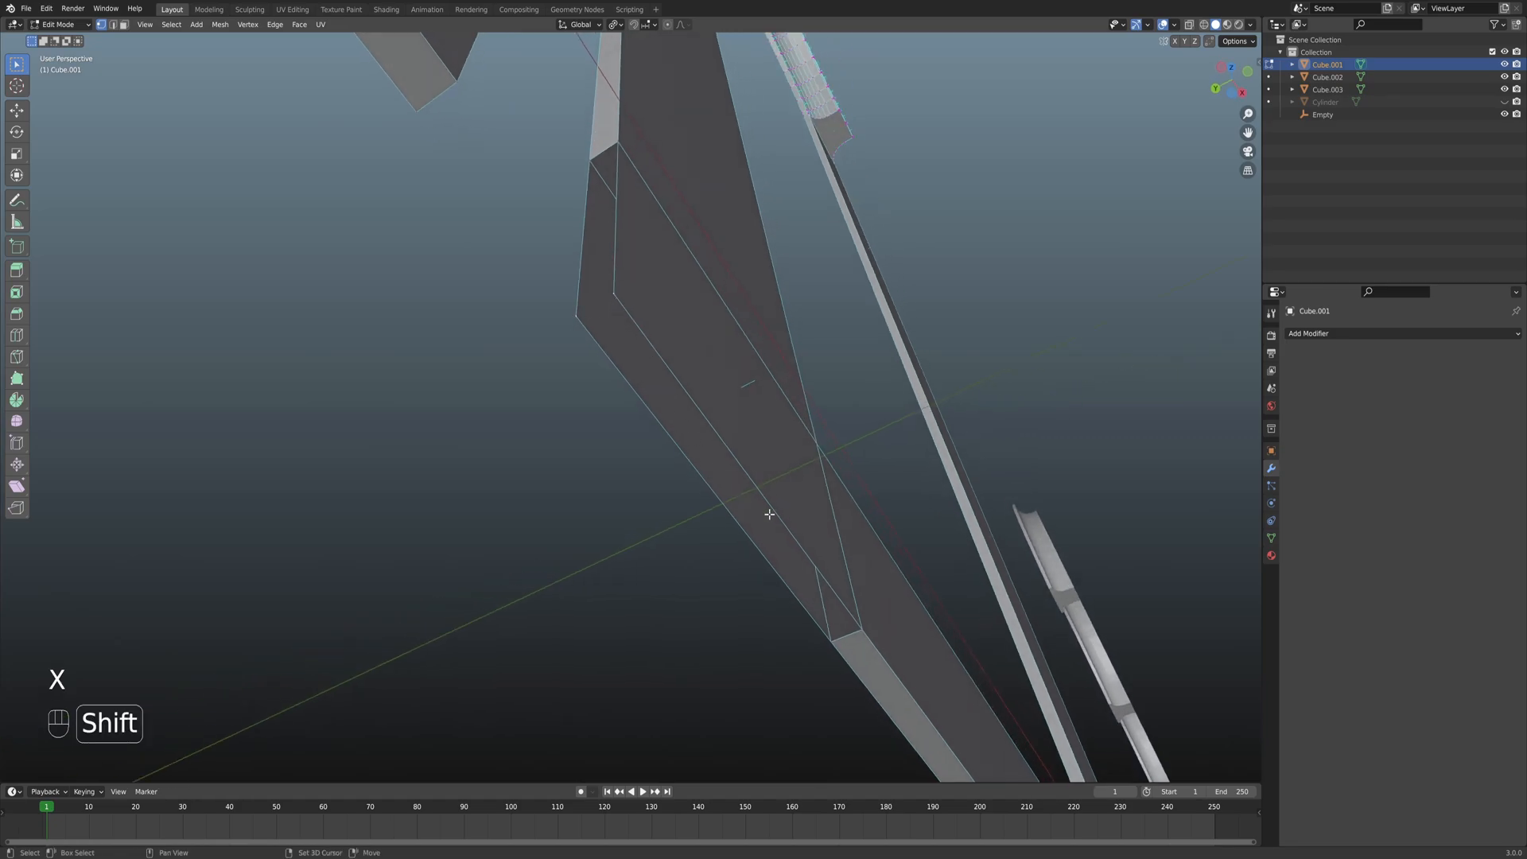
pyautogui.press('f')
# Select the whole frame mesh and merge its duplicate vertices by distance.
pyautogui.moveTo(862, 627); pyautogui.dragTo(718, 497, button='middle')
pyautogui.scroll(-8, 808, 467)
pyautogui.press('a')
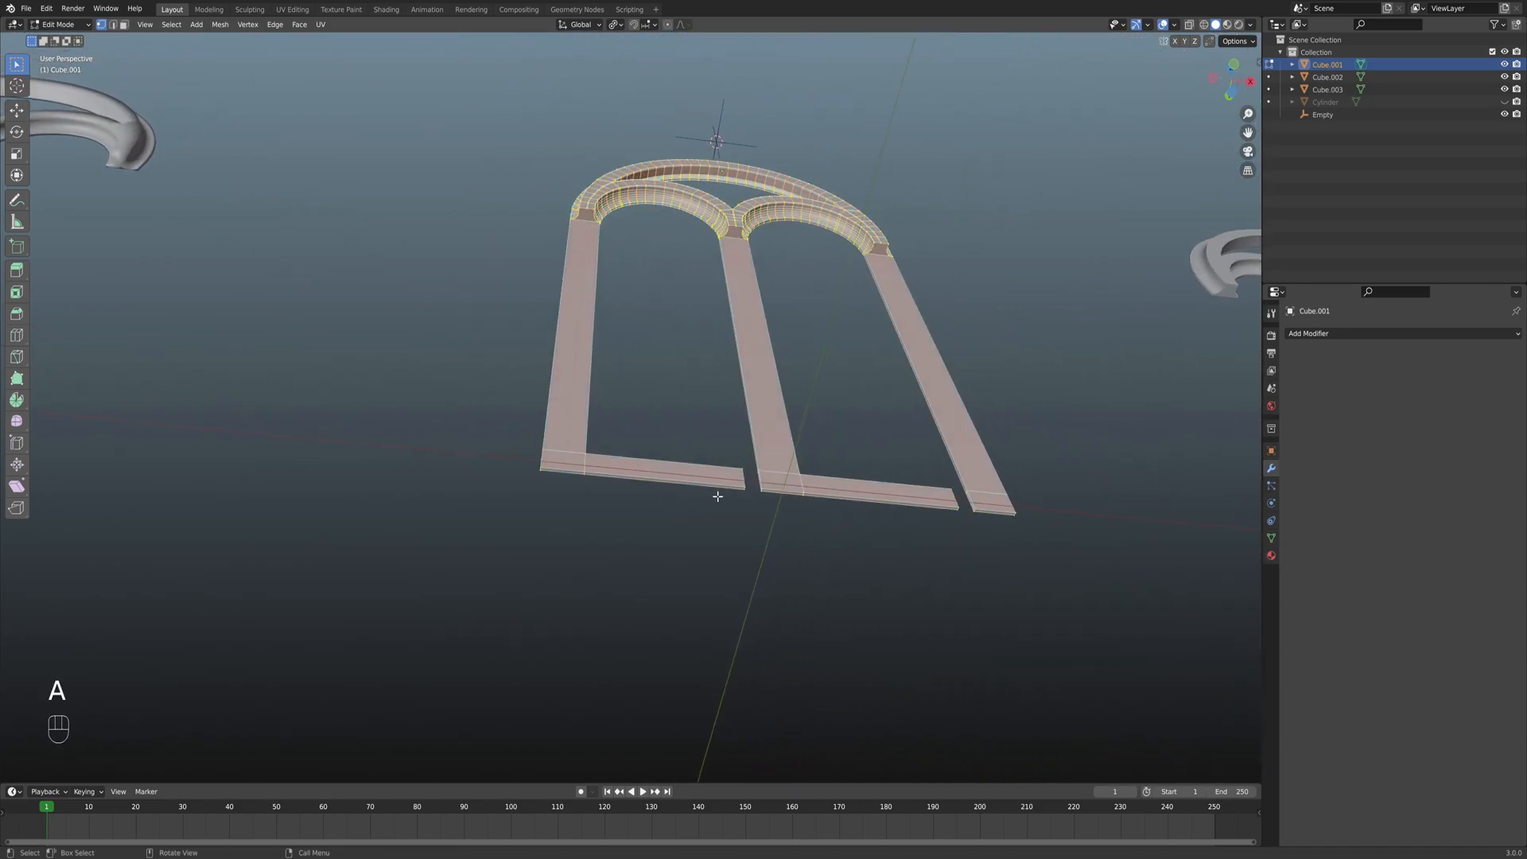
pyautogui.press('m')
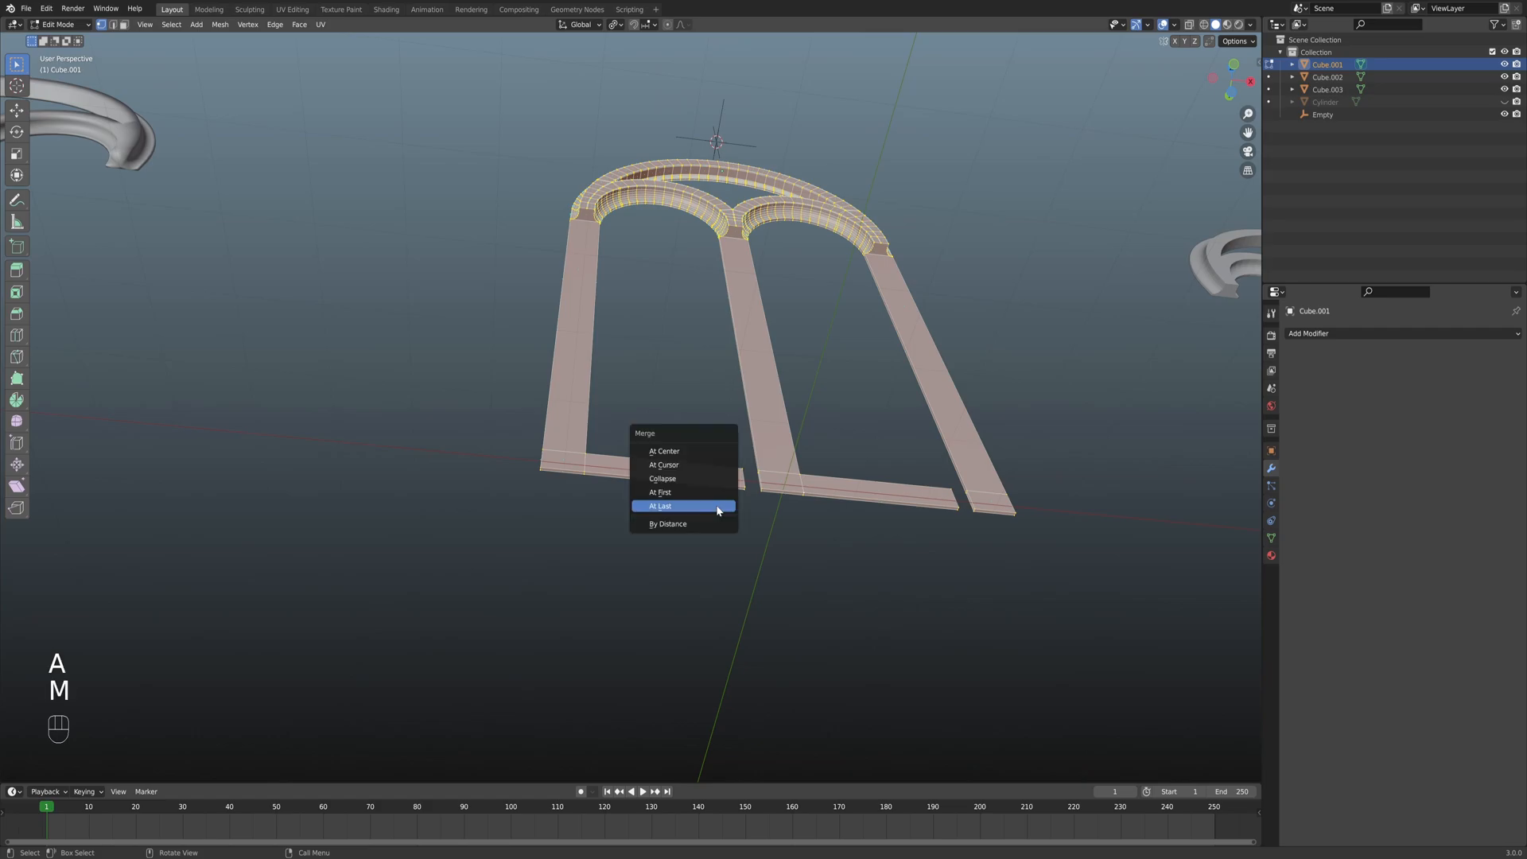
pyautogui.click(706, 524)
# Merge a corner vertex of the left bottom bar's open end into the middle leg's lower rear corner using At Last.
pyautogui.keyDown('shift'); pyautogui.moveTo(745, 501); pyautogui.dragTo(682, 515, button='middle'); pyautogui.keyUp('shift')
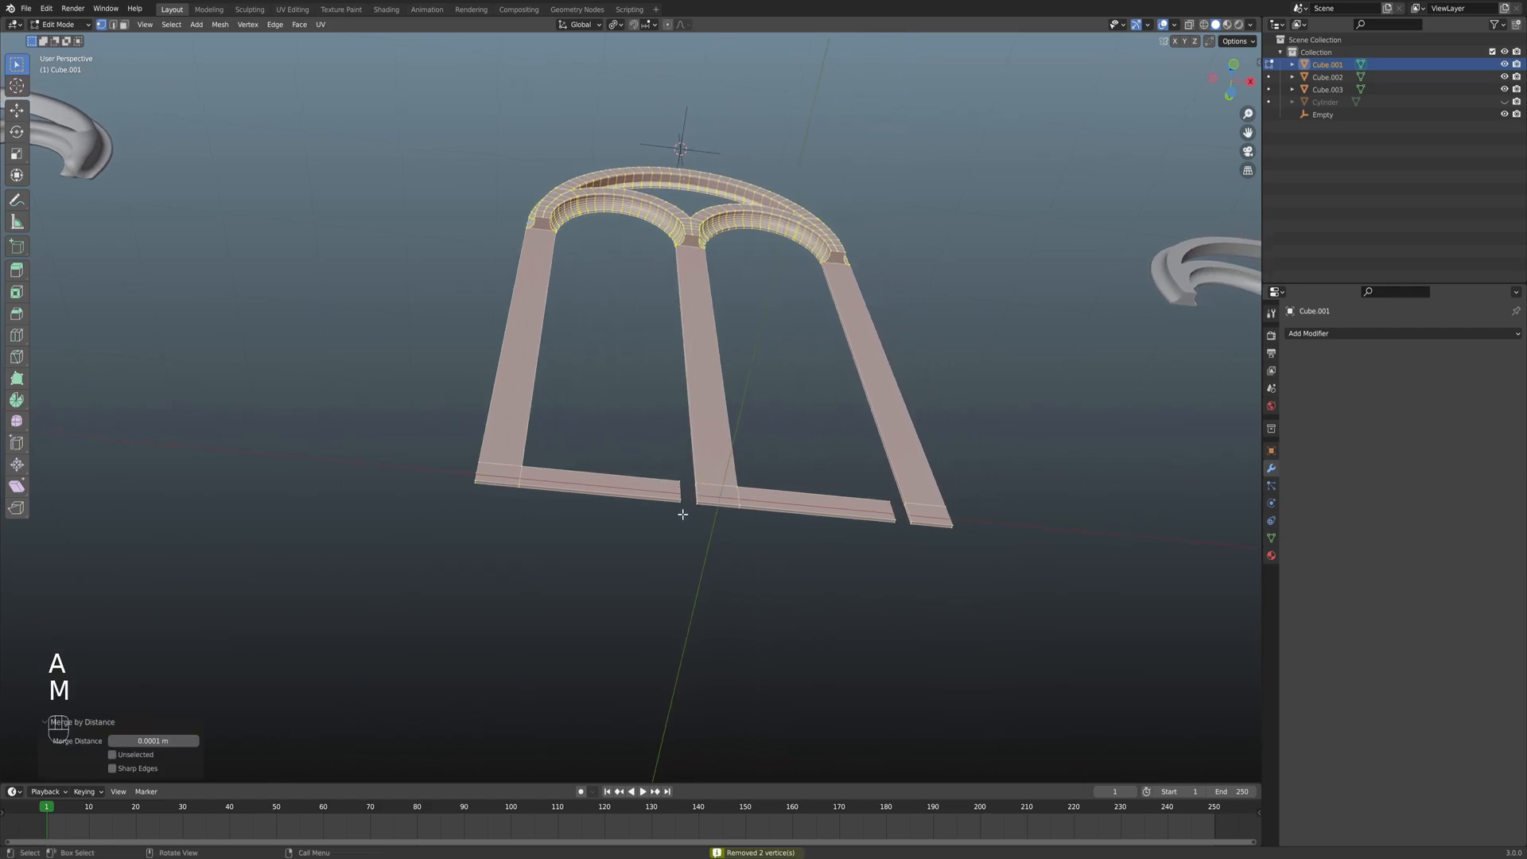
pyautogui.scroll(3, 699, 508)
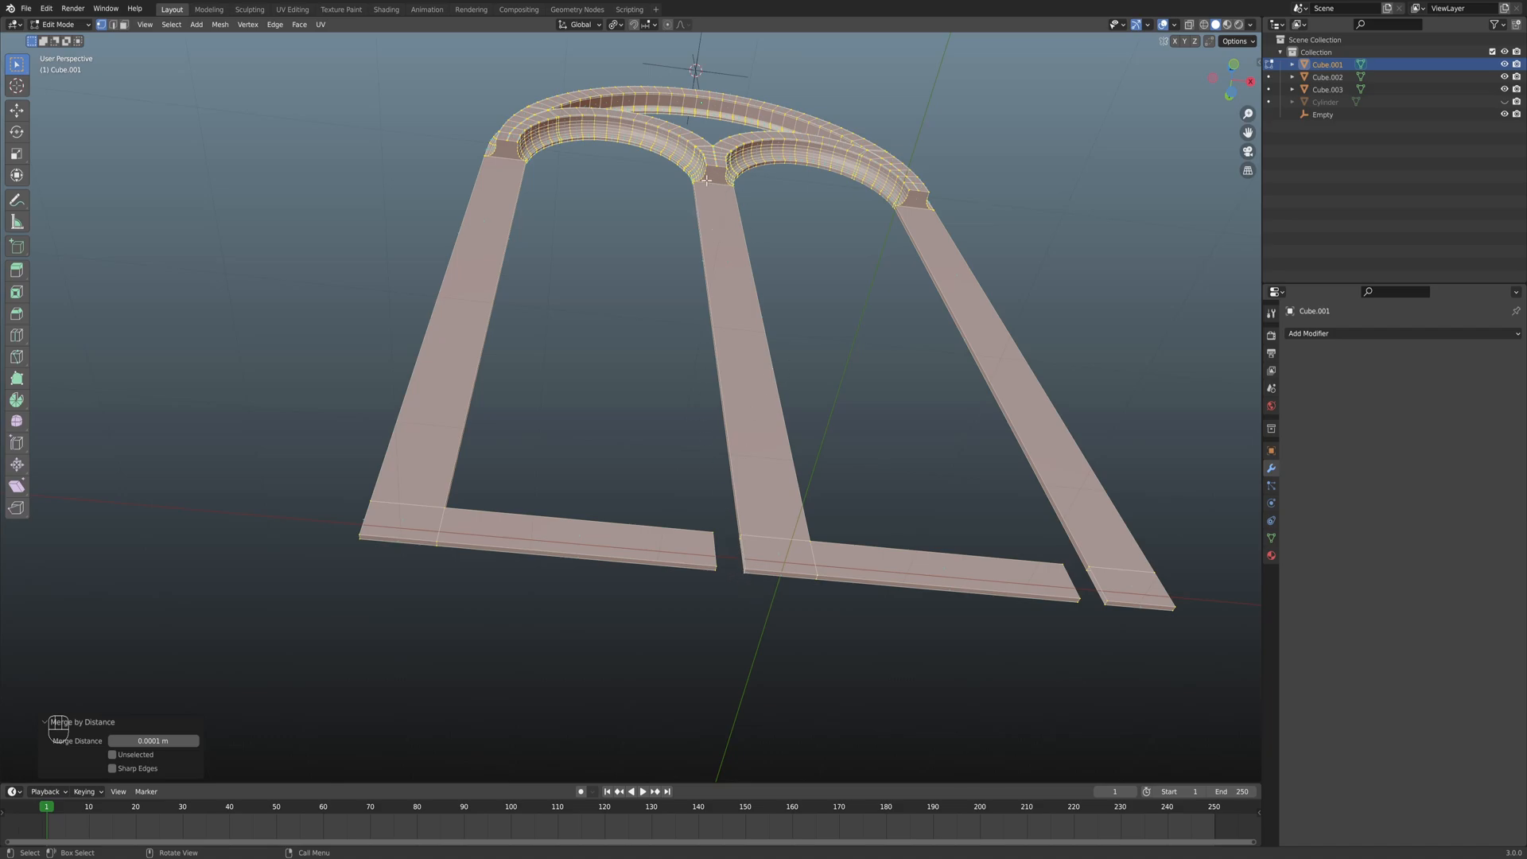
pyautogui.scroll(6, 770, 537)
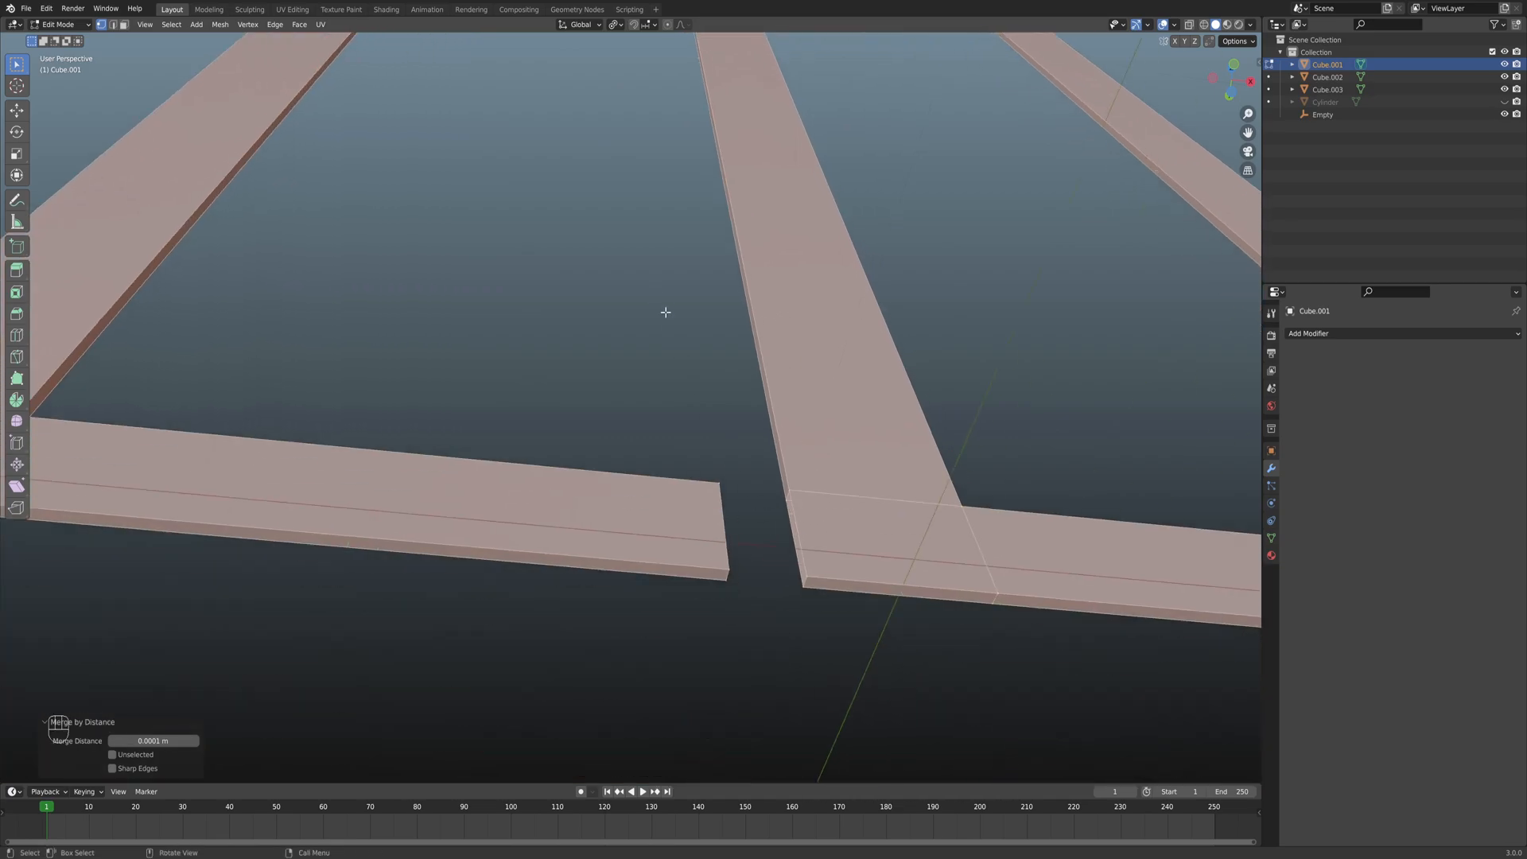
pyautogui.keyDown('shift'); pyautogui.moveTo(739, 415); pyautogui.dragTo(675, 453, button='middle'); pyautogui.keyUp('shift')
pyautogui.moveTo(654, 521); pyautogui.dragTo(764, 548, button='middle')
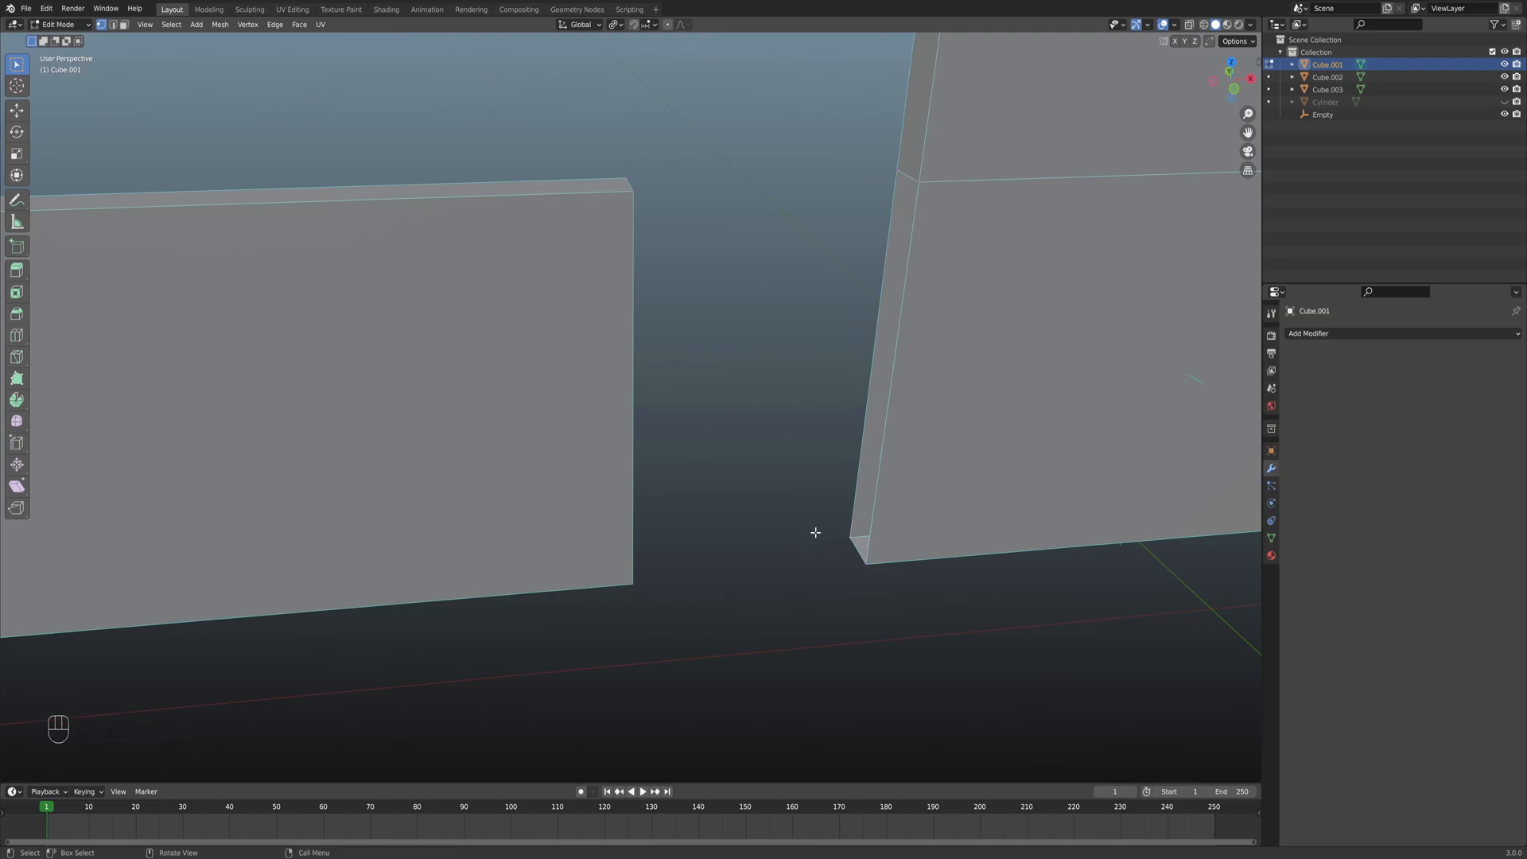
pyautogui.press('m')
pyautogui.click(780, 515)
# Merge the left bottom bar's remaining end corners into the matching corners of the middle leg's foot using At Last.
pyautogui.moveTo(784, 517); pyautogui.dragTo(722, 441, button='middle')
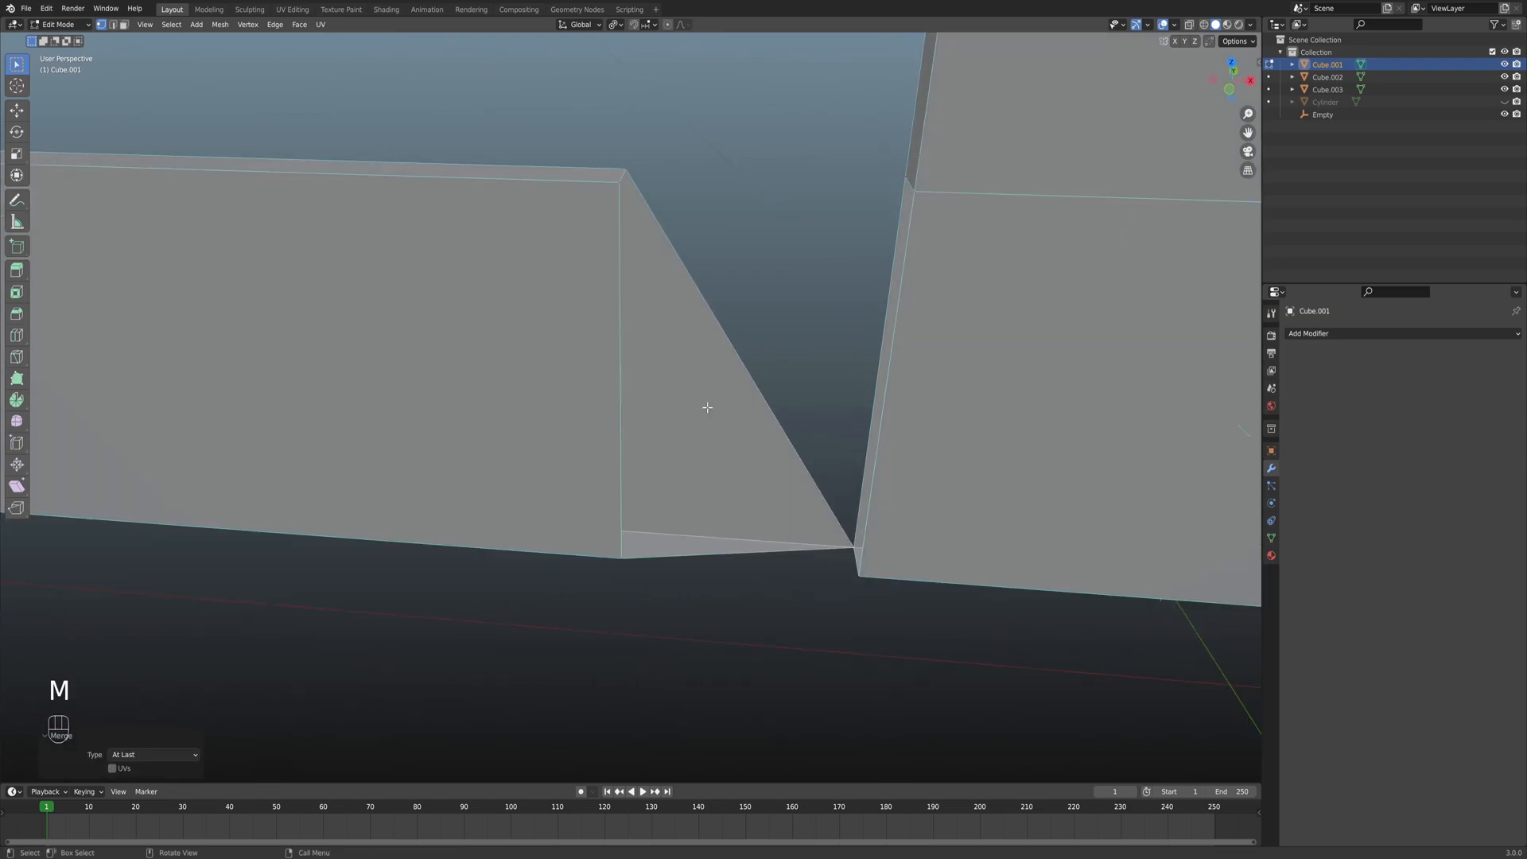
pyautogui.keyDown('shift'); pyautogui.click(866, 206); pyautogui.keyUp('shift')
pyautogui.press('m')
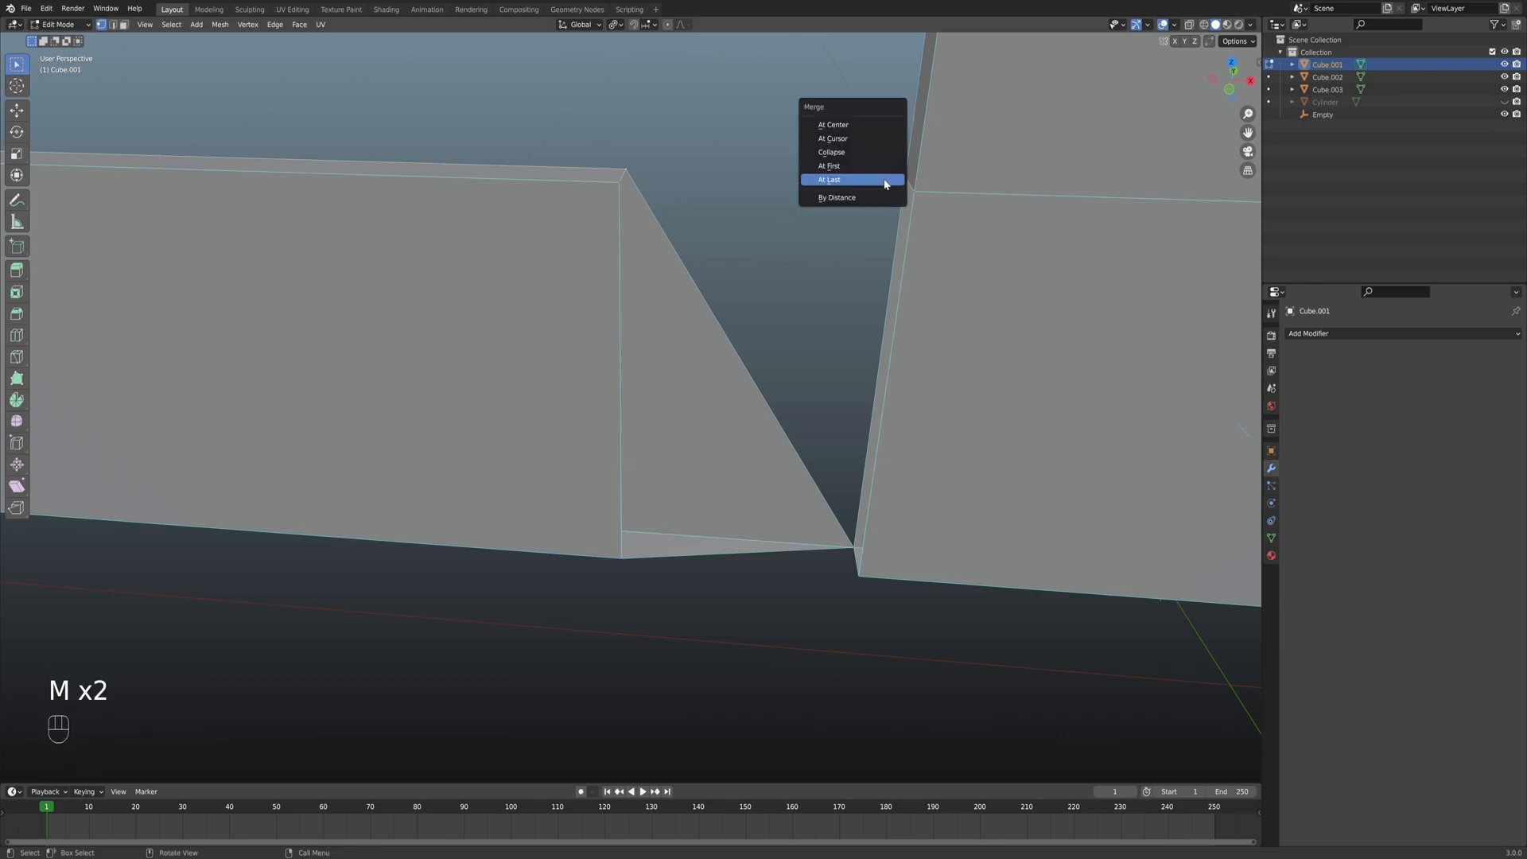
pyautogui.click(885, 178)
pyautogui.press('m')
pyautogui.click(917, 205)
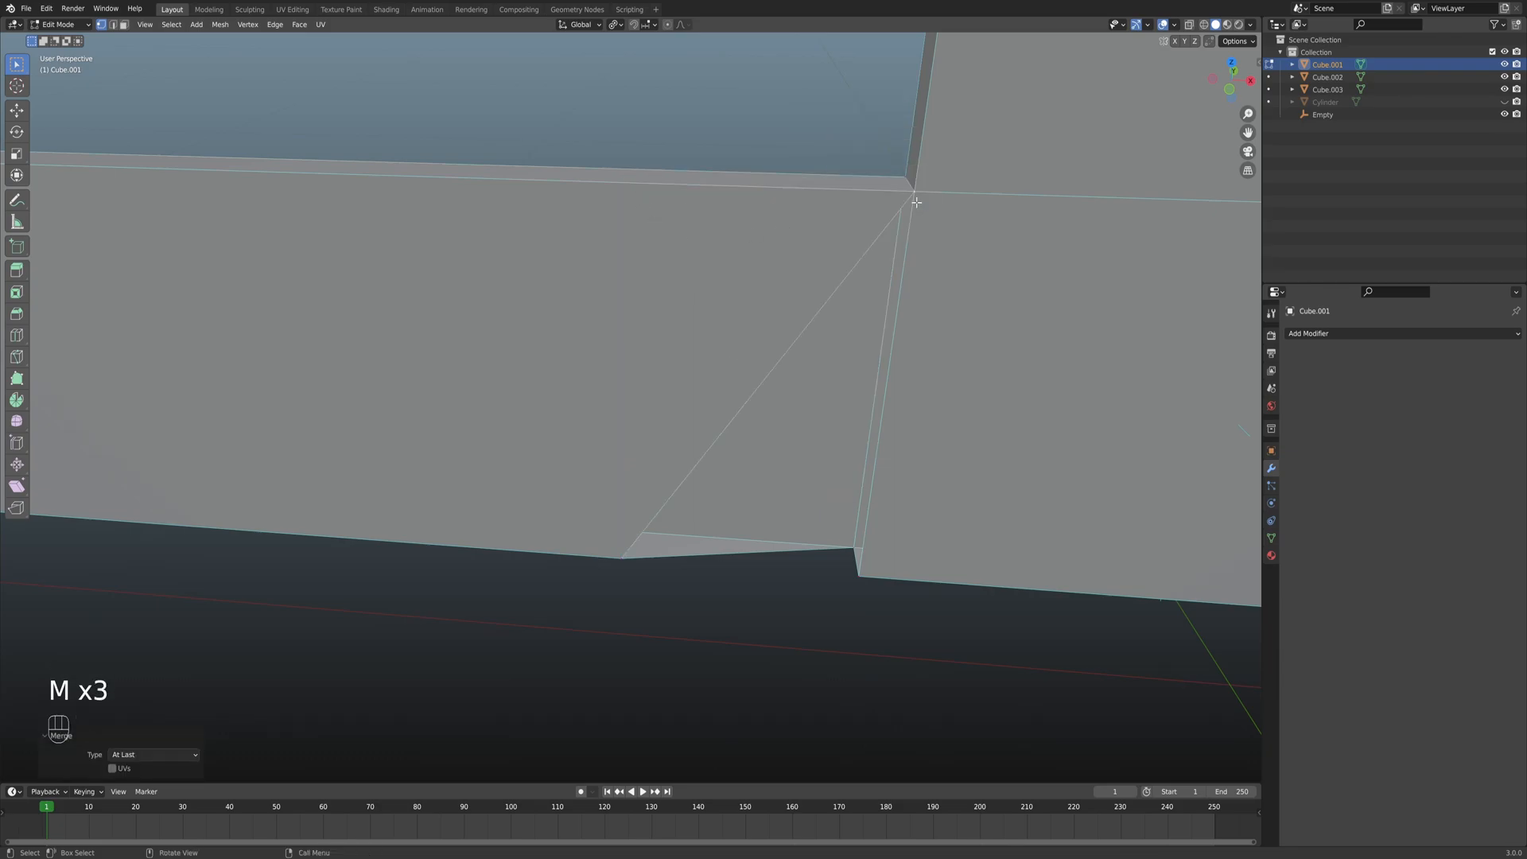
pyautogui.keyDown('shift'); pyautogui.click(811, 562); pyautogui.keyUp('shift')
pyautogui.press('m')
pyautogui.click(845, 556)
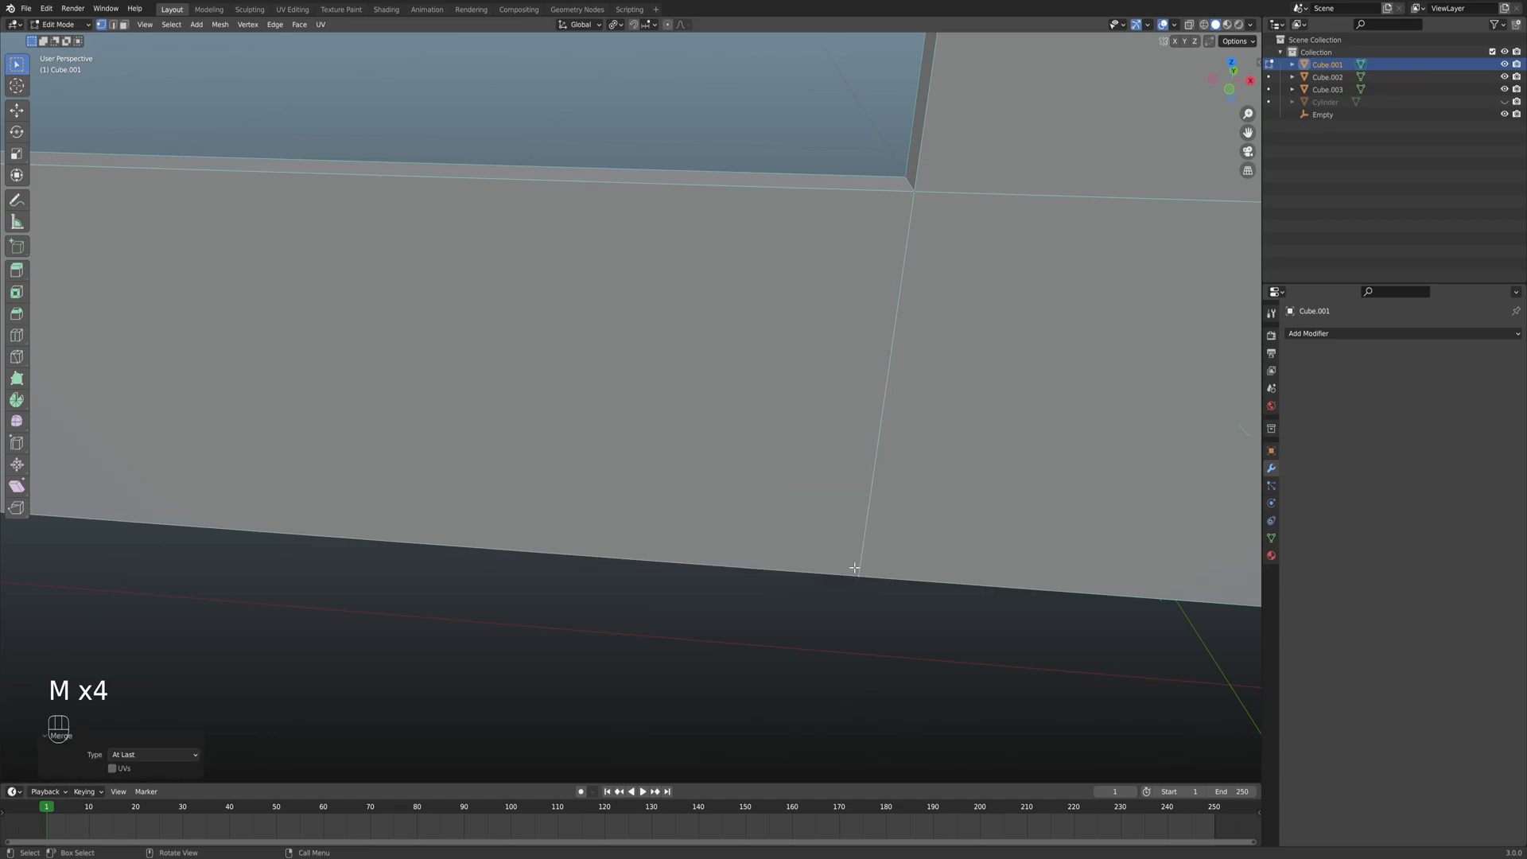
# Merge an upper corner vertex of the right bottom bar's open end into the matching corner of the right leg using At Last.
pyautogui.scroll(-3, 731, 380)
pyautogui.scroll(-3, 625, 359)
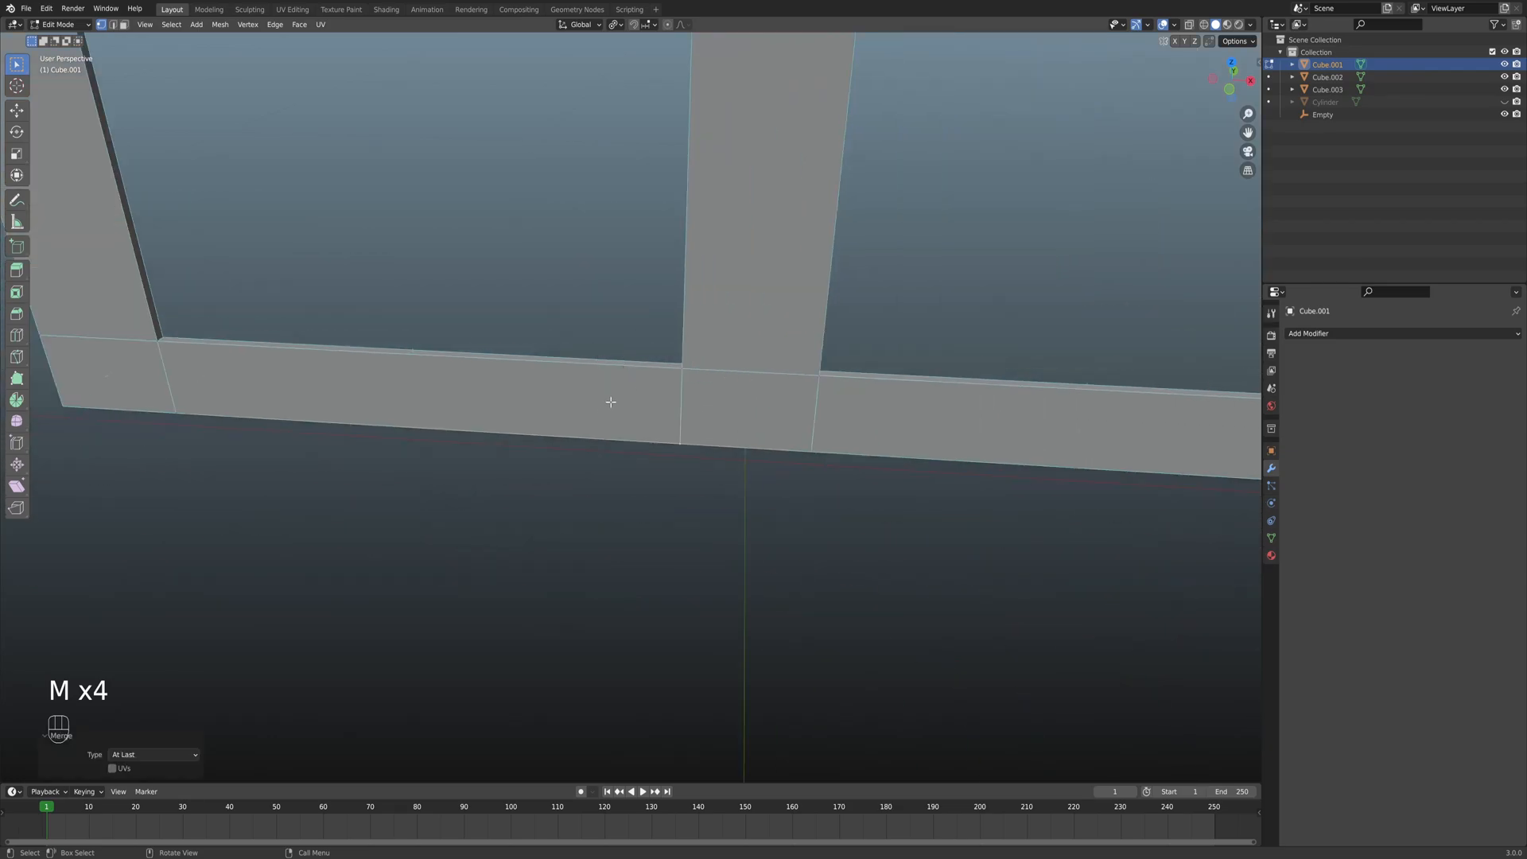
pyautogui.keyDown('shift'); pyautogui.moveTo(687, 391); pyautogui.dragTo(833, 457, button='middle'); pyautogui.keyUp('shift')
pyautogui.scroll(3, 658, 416)
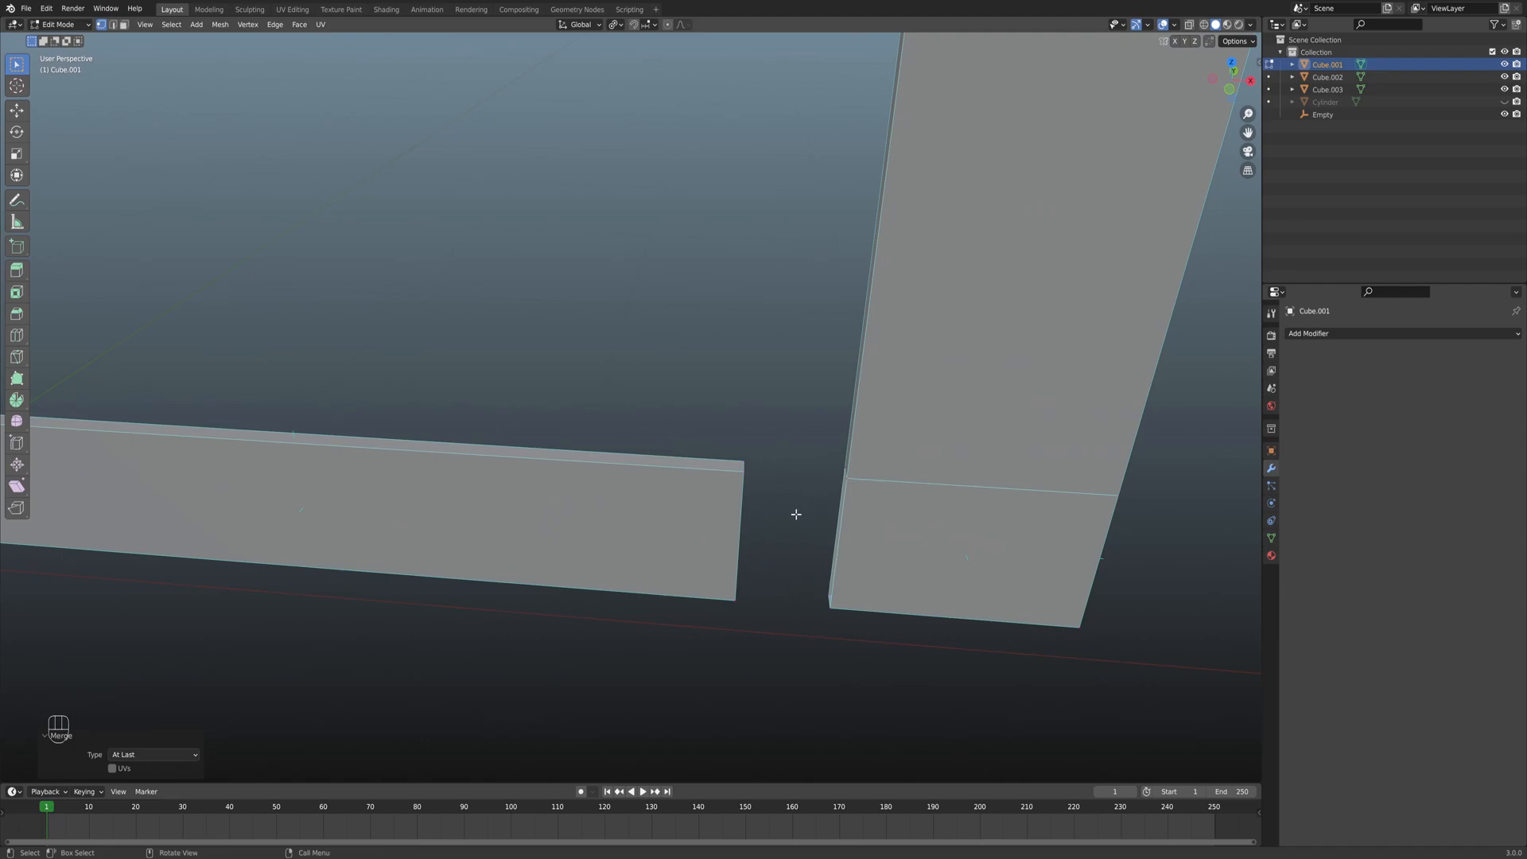
pyautogui.keyDown('shift'); pyautogui.moveTo(808, 501); pyautogui.dragTo(761, 426, button='middle'); pyautogui.keyUp('shift')
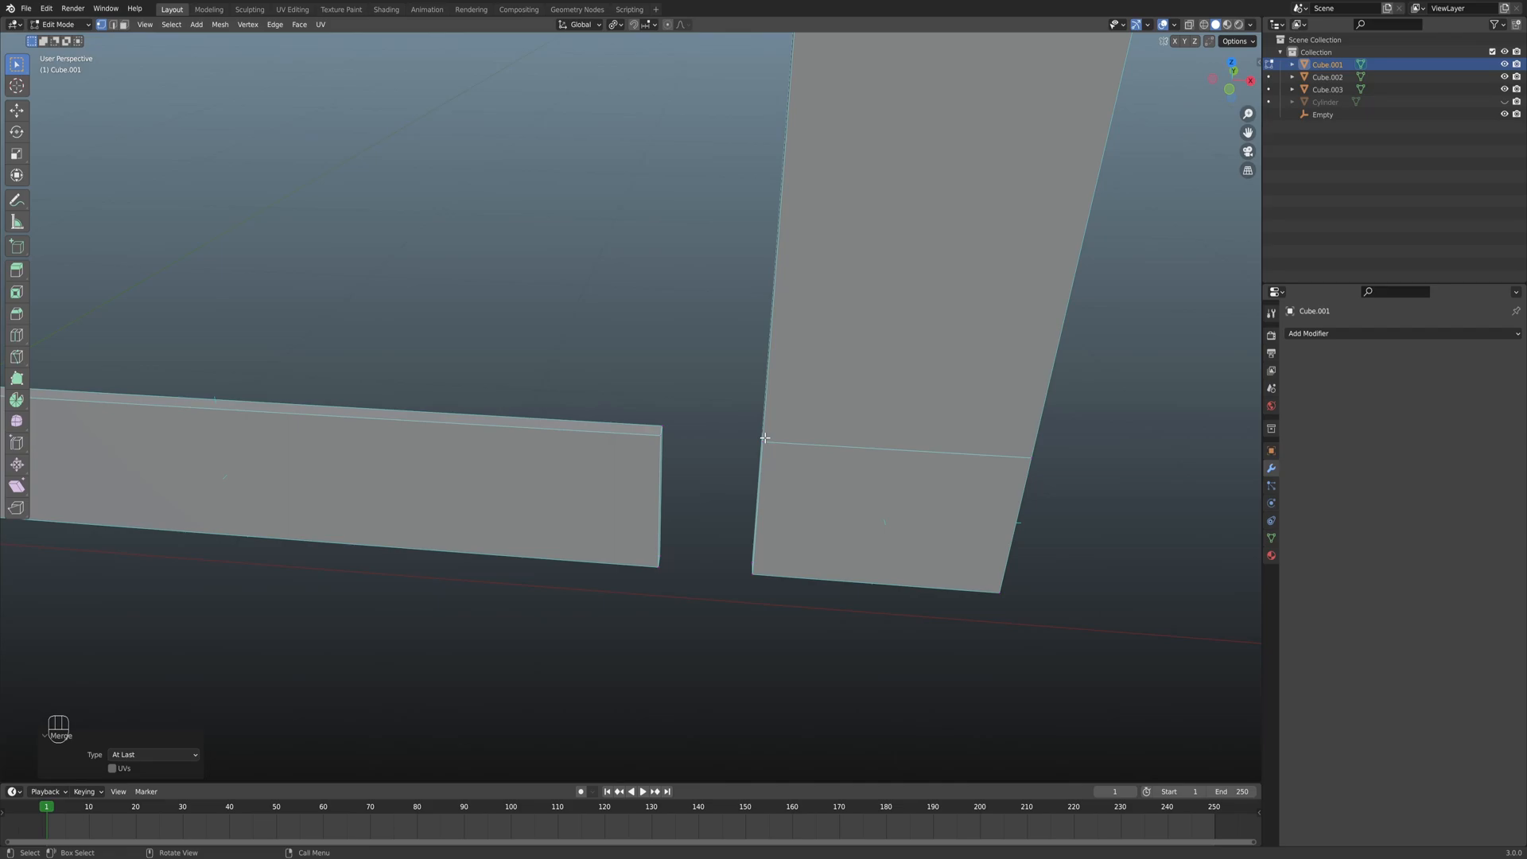
pyautogui.moveTo(759, 427); pyautogui.dragTo(784, 586)
pyautogui.press('g')
pyautogui.rightClick(705, 579)
pyautogui.moveTo(706, 580); pyautogui.dragTo(578, 448, button='middle')
pyautogui.scroll(3, 612, 465)
pyautogui.keyDown('shift'); pyautogui.click(805, 460); pyautogui.keyUp('shift')
pyautogui.press('m')
pyautogui.click(783, 470)
# Merge the right bottom bar's three remaining end corners into the matching corners of the right leg's foot using At Last.
pyautogui.keyDown('shift'); pyautogui.click(826, 480); pyautogui.keyUp('shift')
pyautogui.press('m')
pyautogui.click(817, 506)
pyautogui.press('z')
pyautogui.moveTo(671, 546)
pyautogui.keyDown('shift'); pyautogui.mouseDown(button='middle')
pyautogui.moveTo(741, 367)
pyautogui.moveTo(741, 302)
pyautogui.mouseUp(button='middle'); pyautogui.keyUp('shift')
pyautogui.keyDown('shift'); pyautogui.click(838, 624); pyautogui.keyUp('shift')
pyautogui.press('m')
pyautogui.click(824, 619)
pyautogui.click(564, 651)
pyautogui.keyDown('shift'); pyautogui.click(845, 664); pyautogui.keyUp('shift')
pyautogui.press('m')
pyautogui.click(835, 660)
# Inspect the joint between the right bottom bar and the right leg, switching viewport shading modes.
pyautogui.moveTo(790, 641)
pyautogui.mouseDown(button='middle')
pyautogui.moveTo(776, 579)
pyautogui.moveTo(572, 494)
pyautogui.moveTo(851, 483)
pyautogui.moveTo(827, 461)
pyautogui.moveTo(852, 464)
pyautogui.moveTo(764, 464)
pyautogui.moveTo(838, 528)
pyautogui.moveTo(760, 467)
pyautogui.moveTo(738, 396)
pyautogui.moveTo(763, 528)
pyautogui.moveTo(859, 522)
pyautogui.moveTo(822, 525)
pyautogui.mouseUp(button='middle')
pyautogui.press('z')
pyautogui.click(832, 573)
pyautogui.scroll(3, 815, 527)
pyautogui.press('z')
pyautogui.click(766, 518)
pyautogui.moveTo(787, 437)
pyautogui.mouseDown(button='middle')
pyautogui.moveTo(777, 515)
pyautogui.moveTo(839, 511)
pyautogui.moveTo(777, 491)
pyautogui.moveTo(668, 491)
pyautogui.moveTo(712, 482)
pyautogui.moveTo(702, 457)
pyautogui.moveTo(535, 552)
pyautogui.moveTo(525, 536)
pyautogui.moveTo(572, 515)
pyautogui.moveTo(504, 522)
pyautogui.moveTo(570, 535)
pyautogui.moveTo(552, 535)
pyautogui.moveTo(610, 501)
pyautogui.moveTo(754, 325)
pyautogui.mouseUp(button='middle')
pyautogui.press('z')
pyautogui.moveTo(825, 427)
pyautogui.mouseDown(button='middle')
pyautogui.moveTo(736, 467)
pyautogui.moveTo(719, 394)
pyautogui.mouseUp(button='middle')
# Add a horizontal loop cut along the whole bottom bar in front view and slide it upward by a factor of 0.3.
pyautogui.press('KP_1')
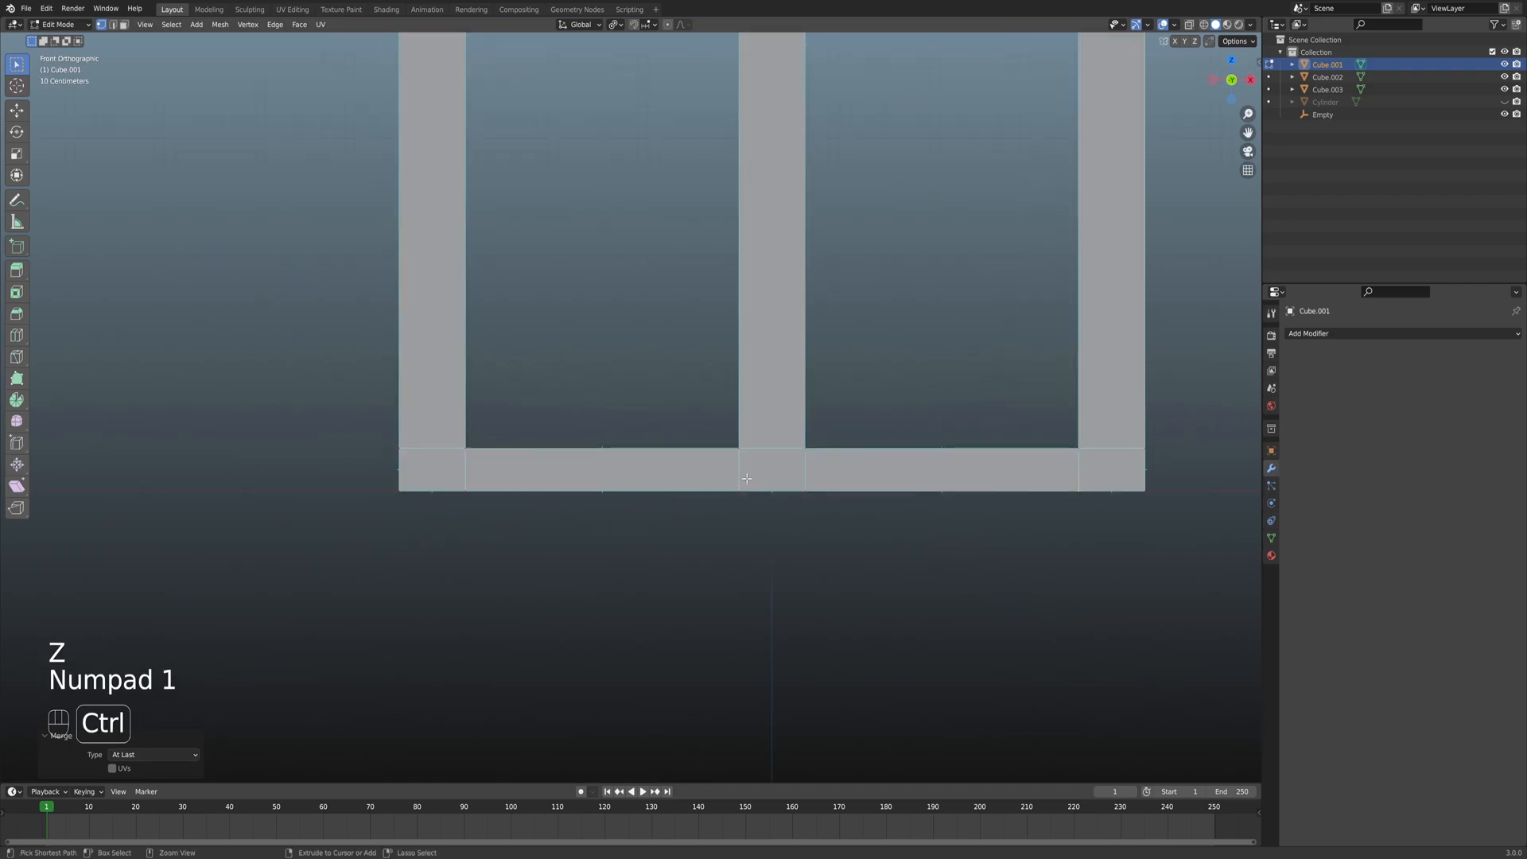
pyautogui.hotkey('ctrl', 'r')
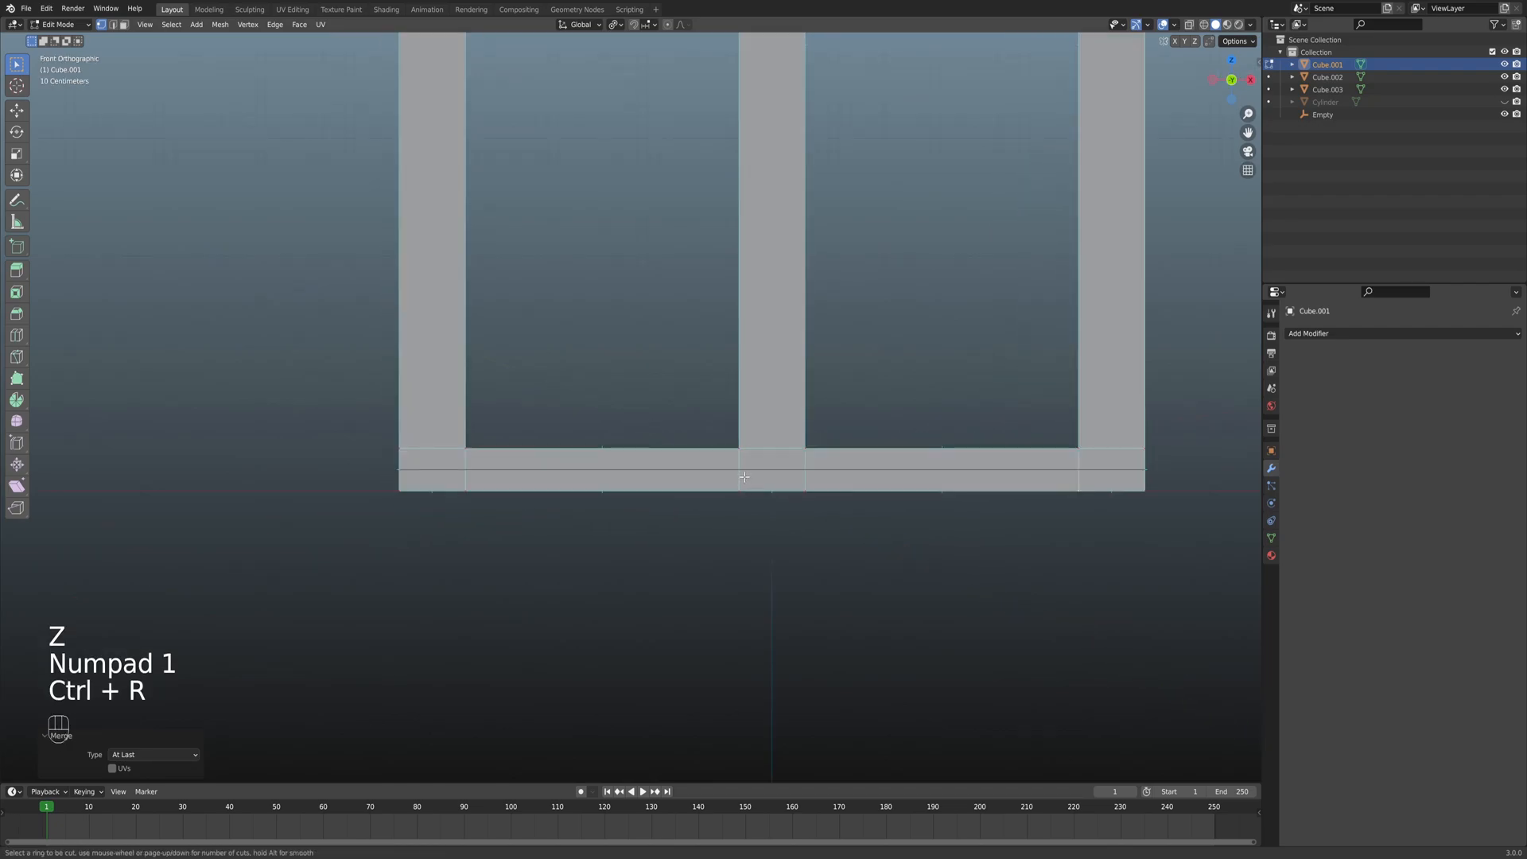
pyautogui.click(744, 476)
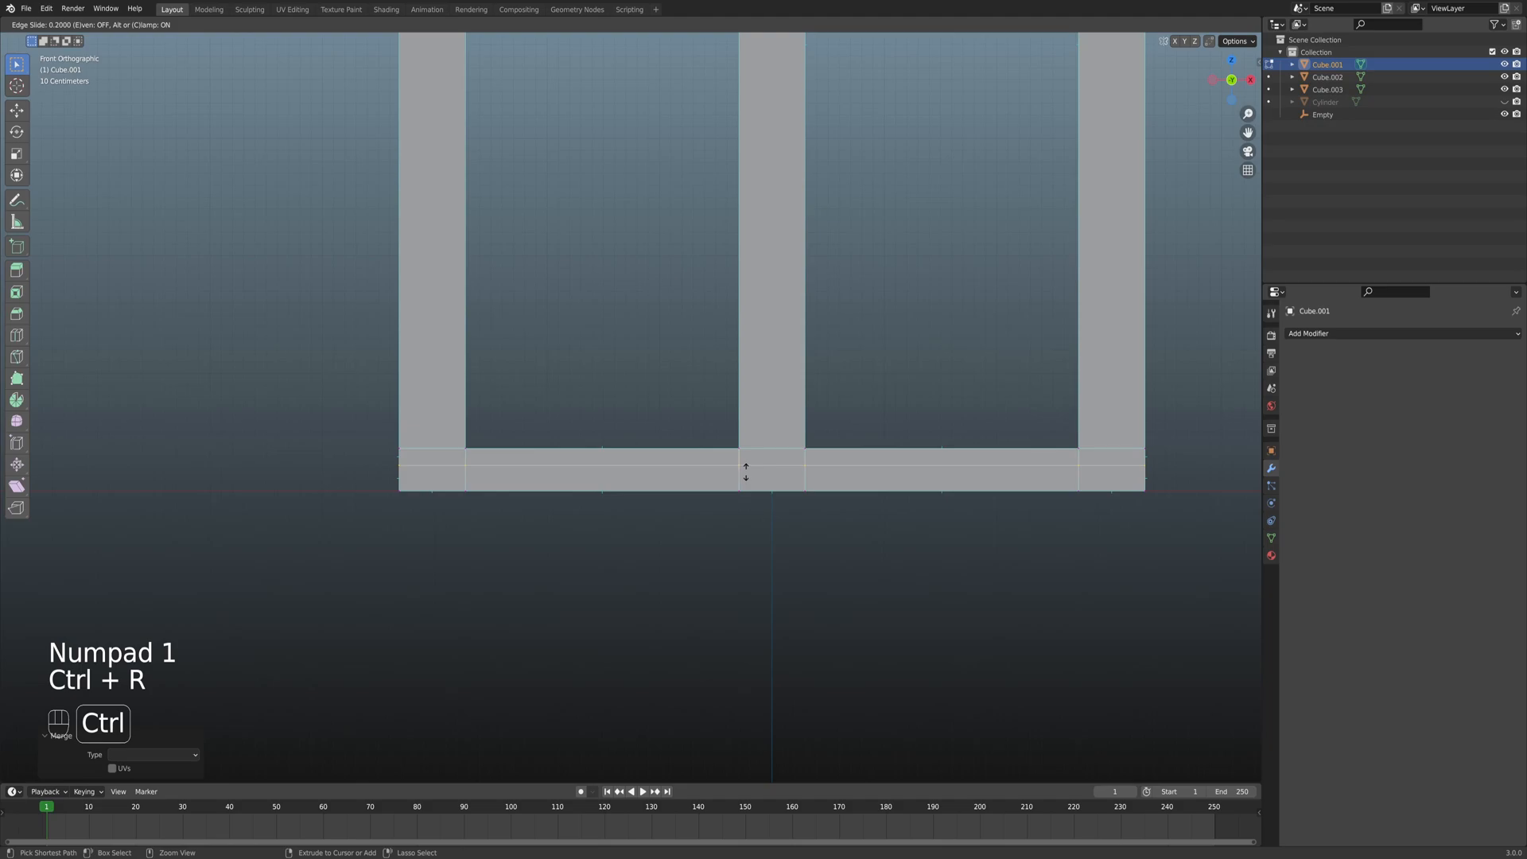
pyautogui.click(746, 470)
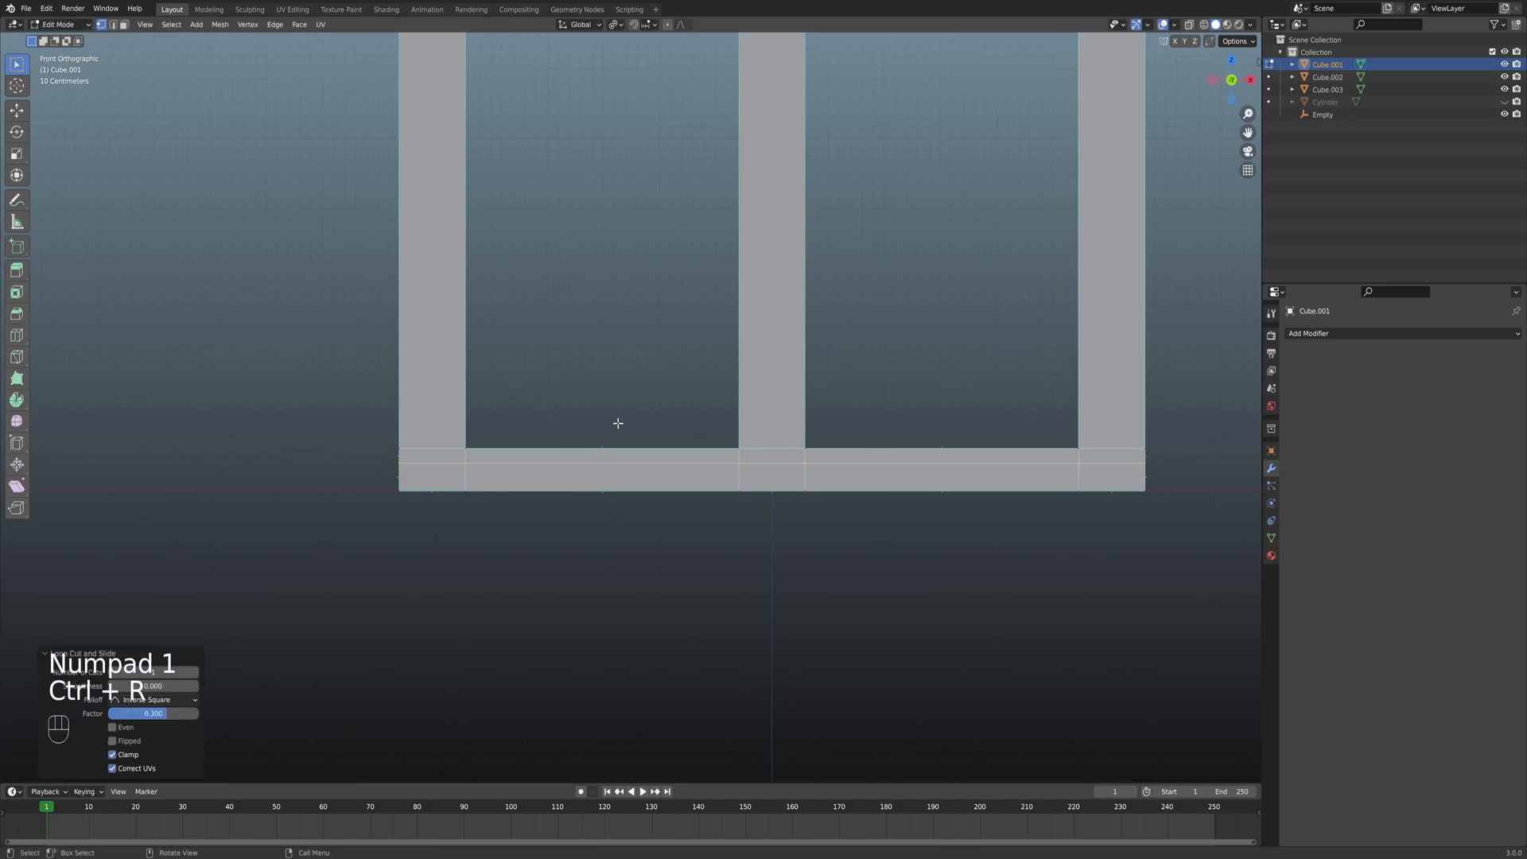
# Return to Object Mode and apply the window frame's scale.
pyautogui.moveTo(622, 422); pyautogui.dragTo(694, 450, button='middle')
pyautogui.press('Tab')
pyautogui.scroll(-3, 706, 436)
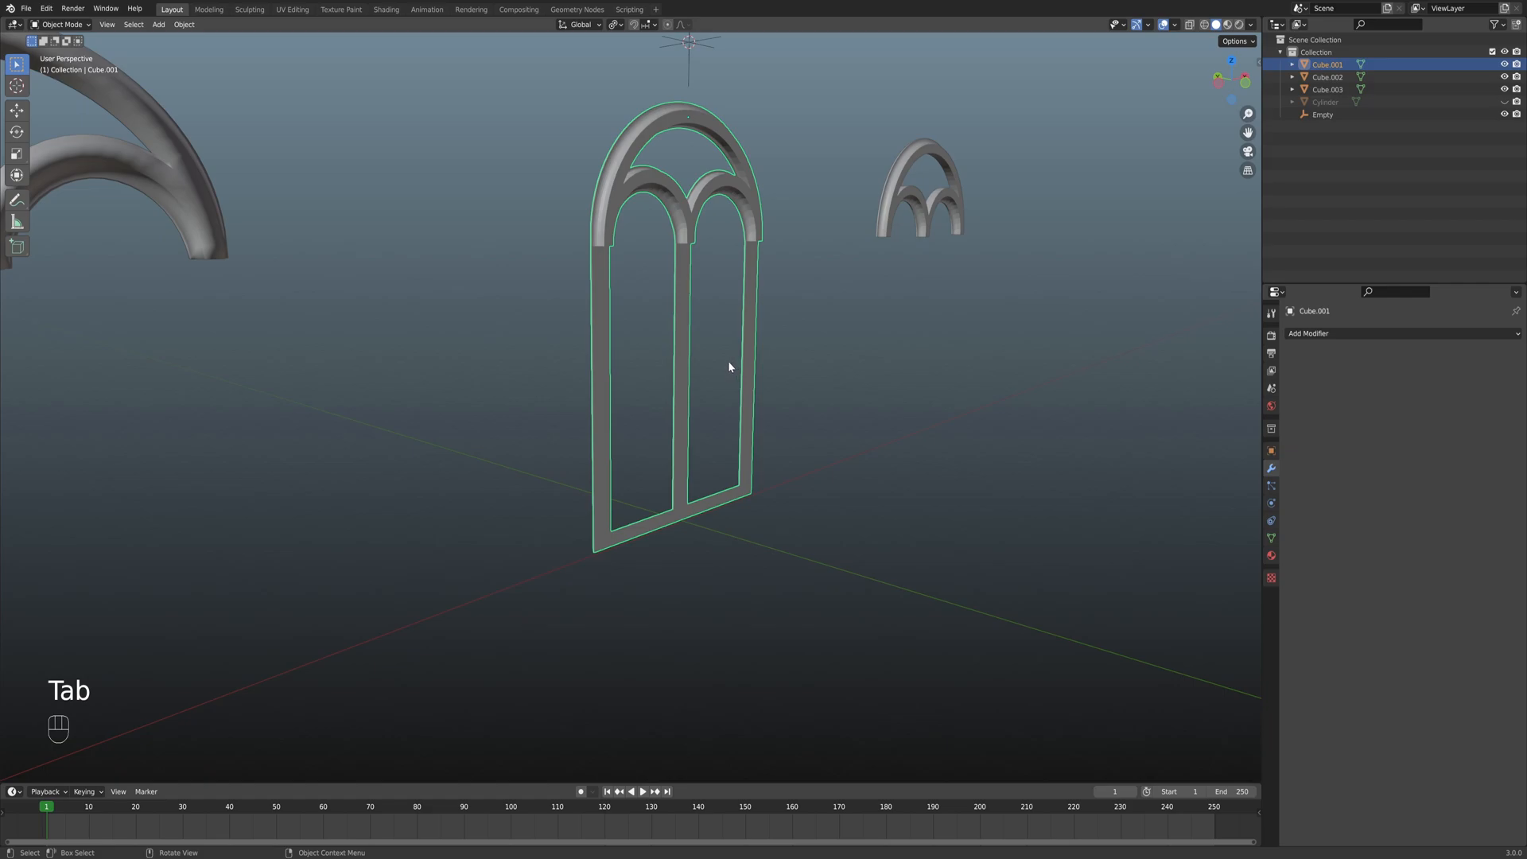
pyautogui.hotkey('ctrl', 'a')
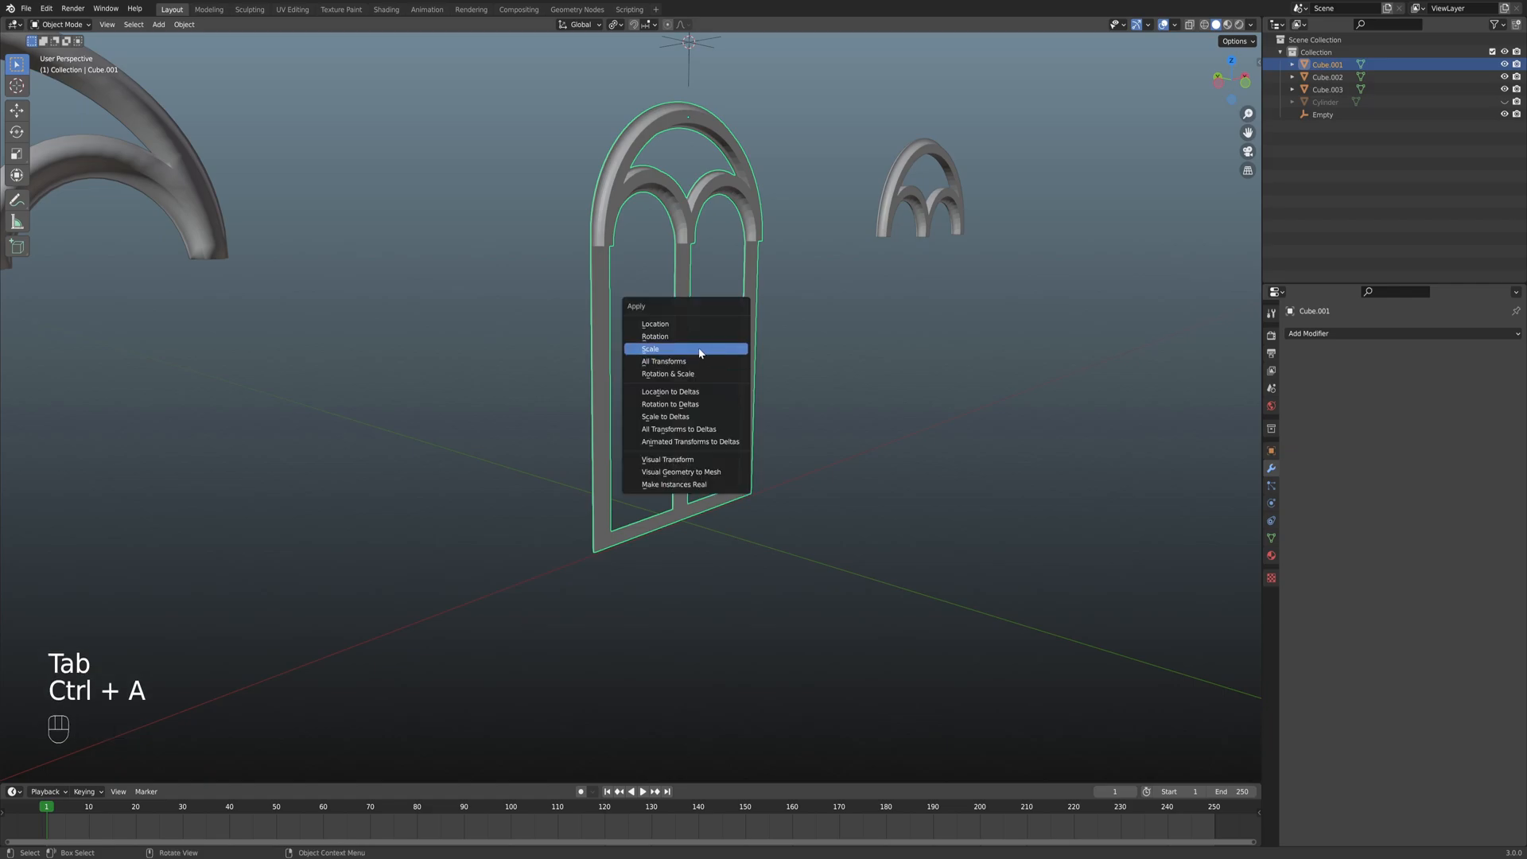
pyautogui.click(685, 349)
# Extrude the five front faces below the new loop cut on the bottom bar outward by about 0.1 m as a sill.
pyautogui.press('Tab')
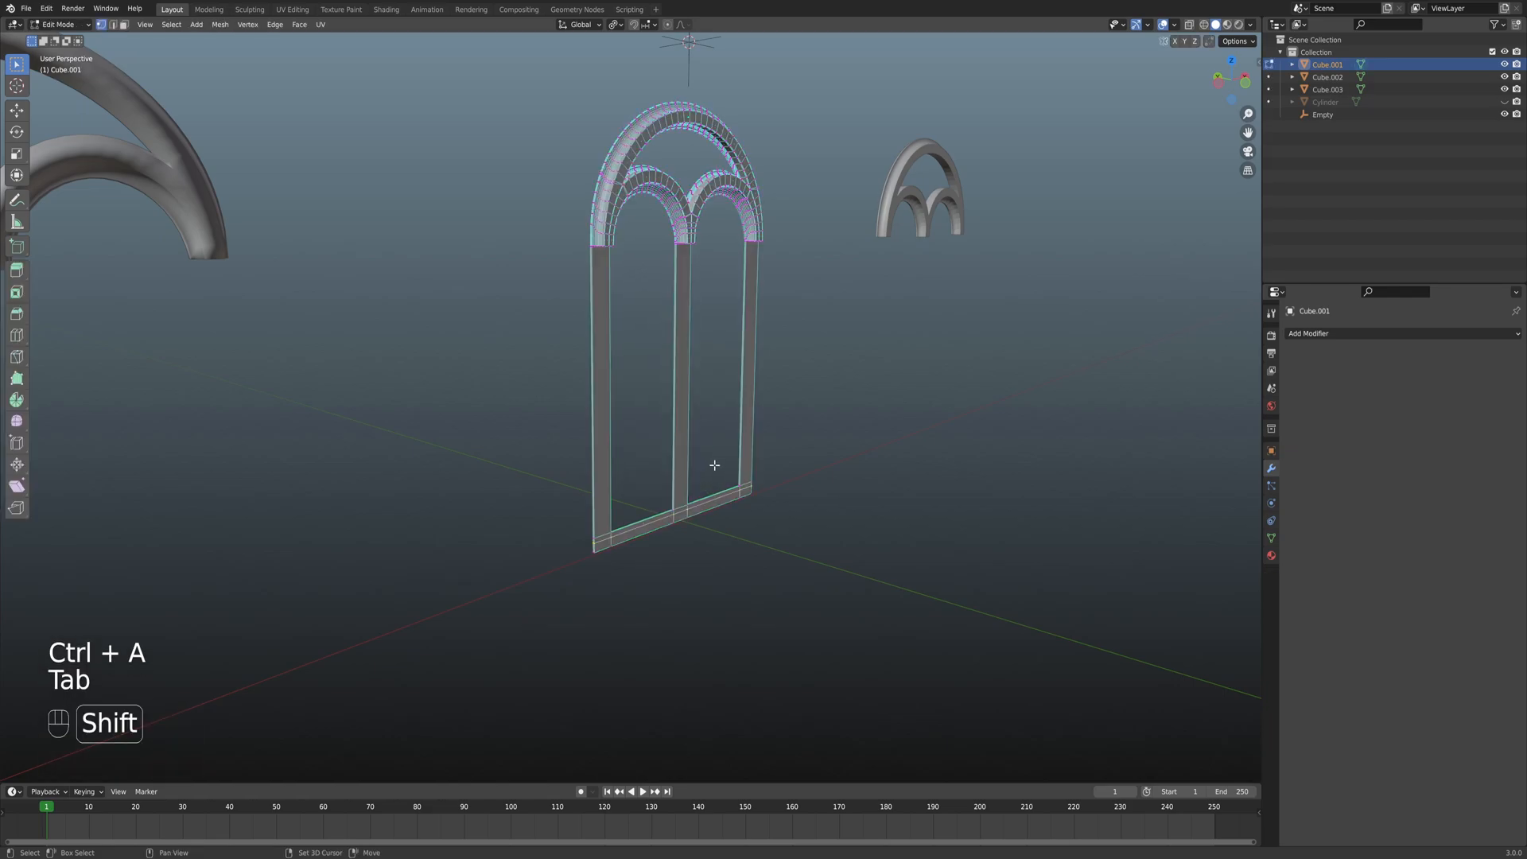
pyautogui.scroll(5, 708, 465)
pyautogui.press('3')
pyautogui.scroll(2, 578, 487)
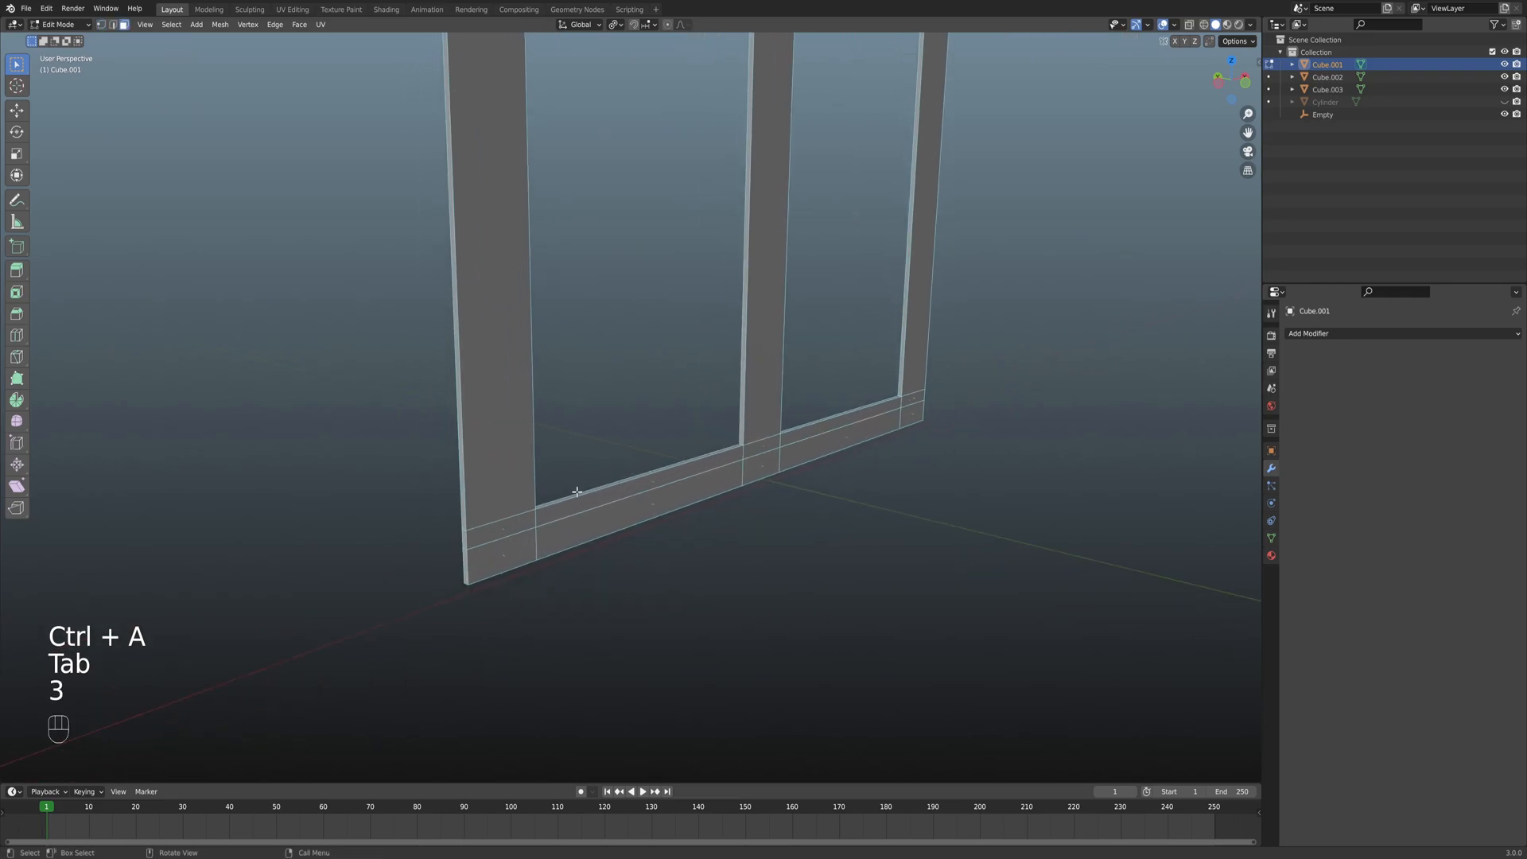
pyautogui.keyDown('shift'); pyautogui.moveTo(574, 489); pyautogui.dragTo(544, 526, button='middle'); pyautogui.keyUp('shift')
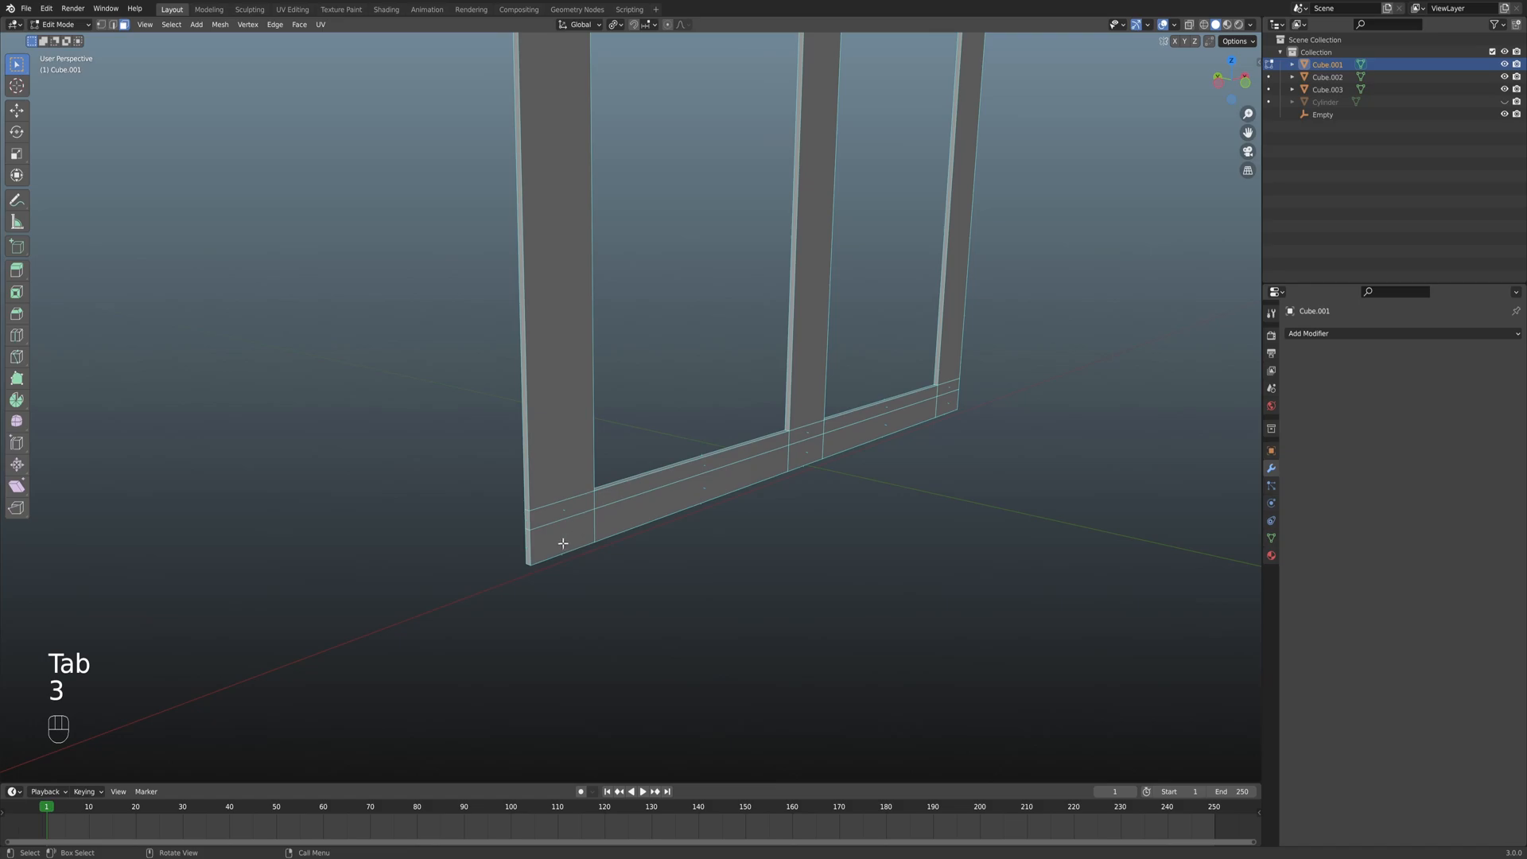
pyautogui.click(563, 544)
pyautogui.keyDown('shift'); pyautogui.click(763, 471); pyautogui.keyUp('shift')
pyautogui.keyDown('shift'); pyautogui.click(845, 437); pyautogui.keyUp('shift')
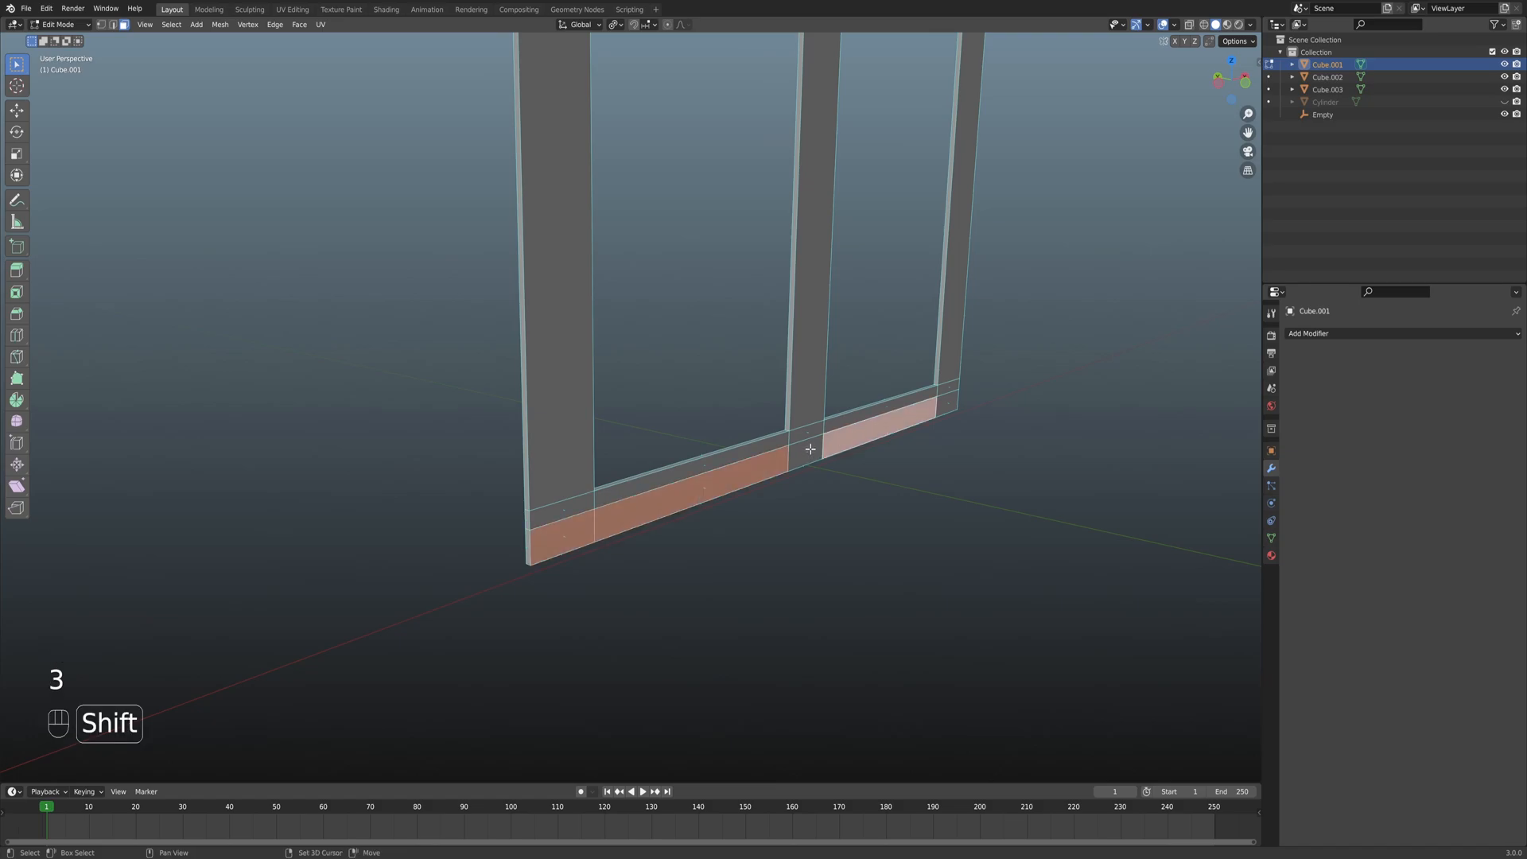
pyautogui.keyDown('shift'); pyautogui.click(806, 451); pyautogui.keyUp('shift')
pyautogui.keyDown('shift'); pyautogui.click(950, 407); pyautogui.keyUp('shift')
pyautogui.moveTo(934, 432); pyautogui.dragTo(640, 458, button='middle')
pyautogui.scroll(-2, 637, 457)
pyautogui.scroll(2, 634, 454)
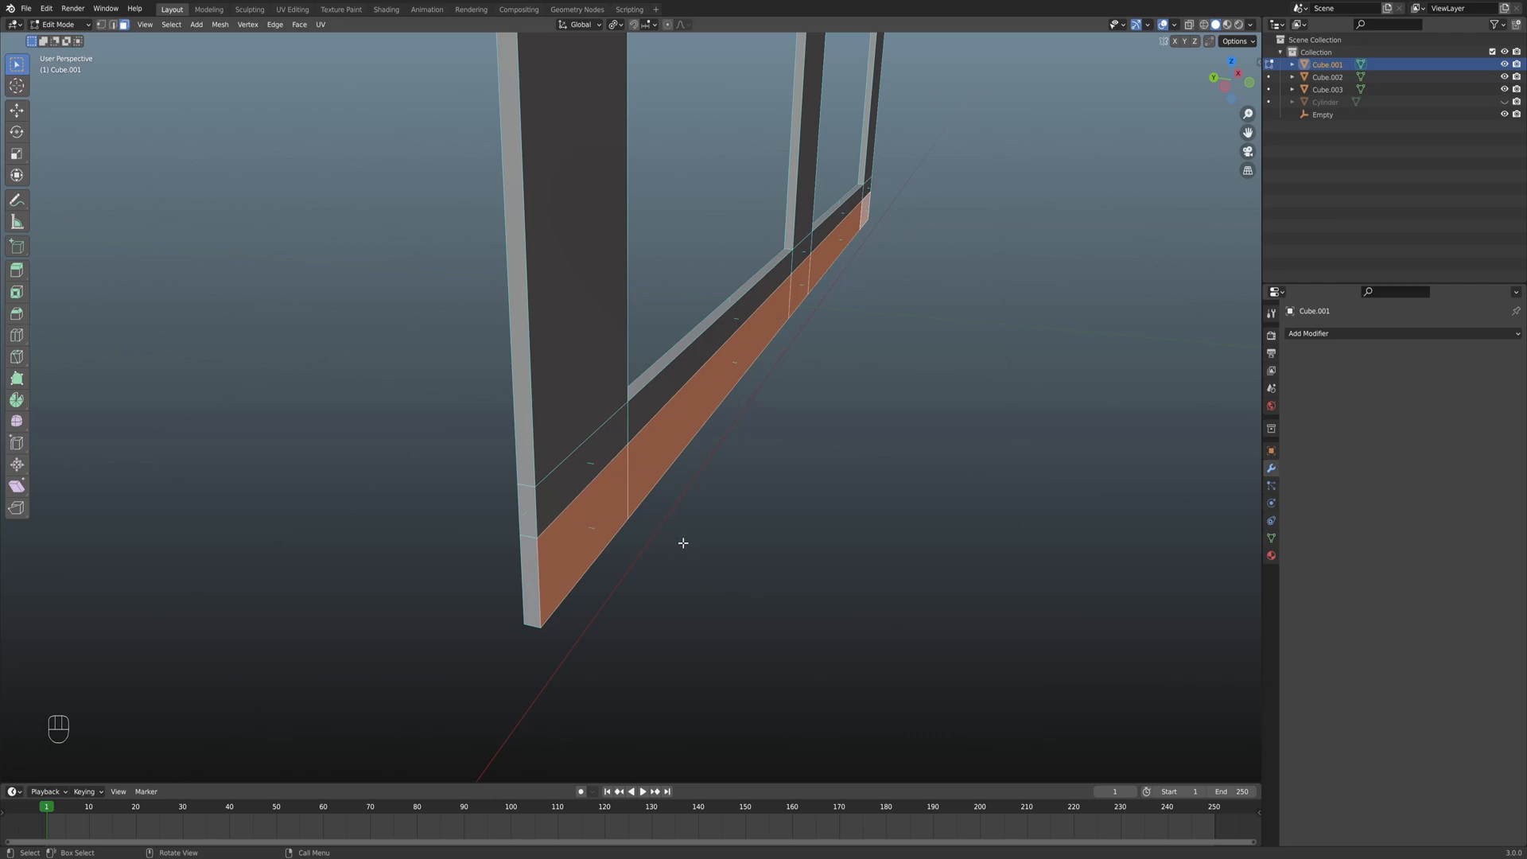
pyautogui.press('e')
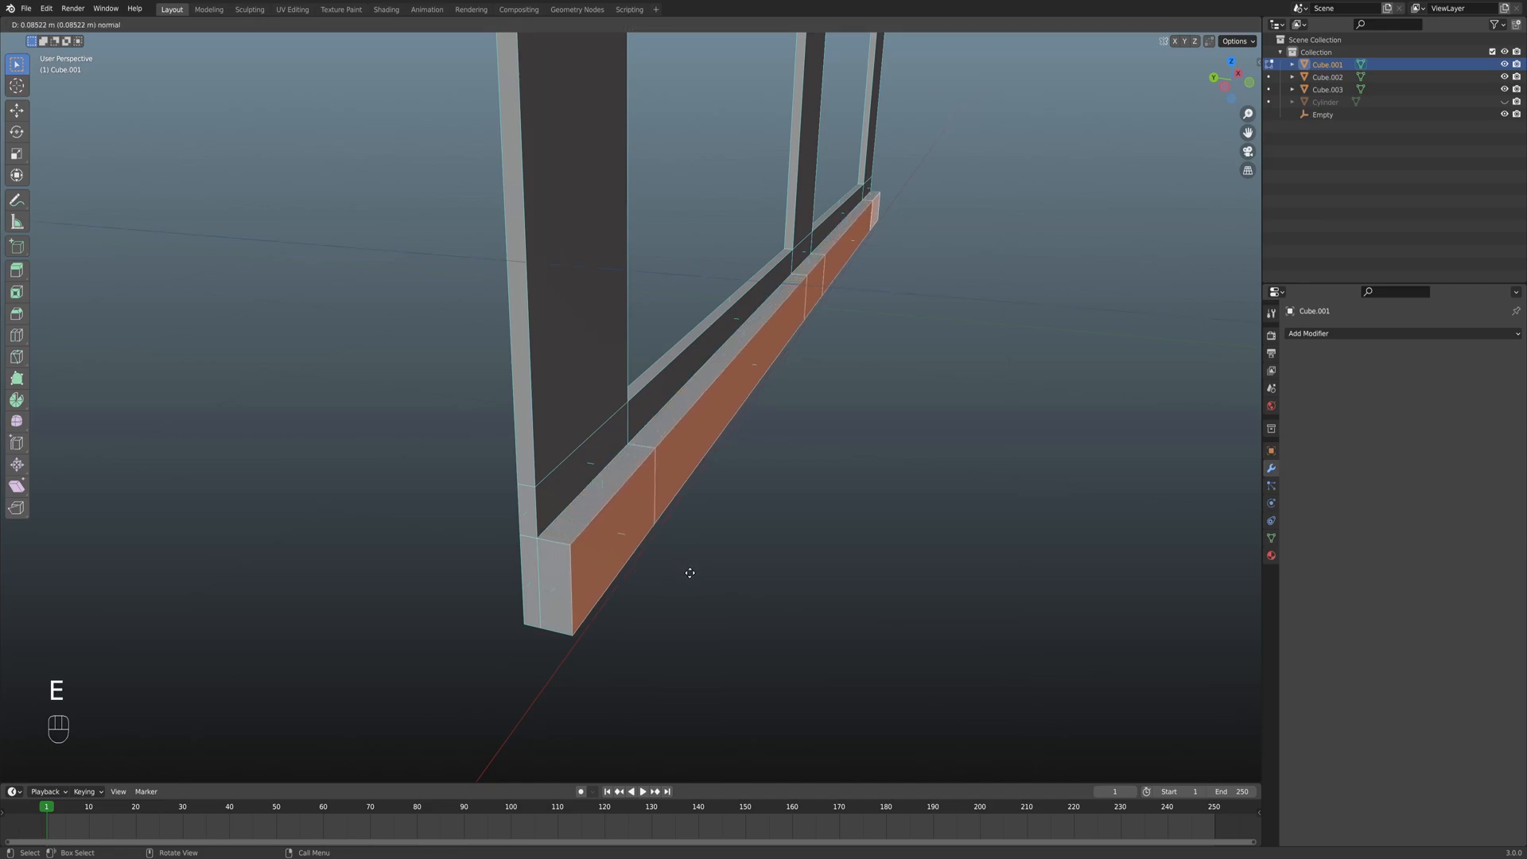
pyautogui.press('shift')
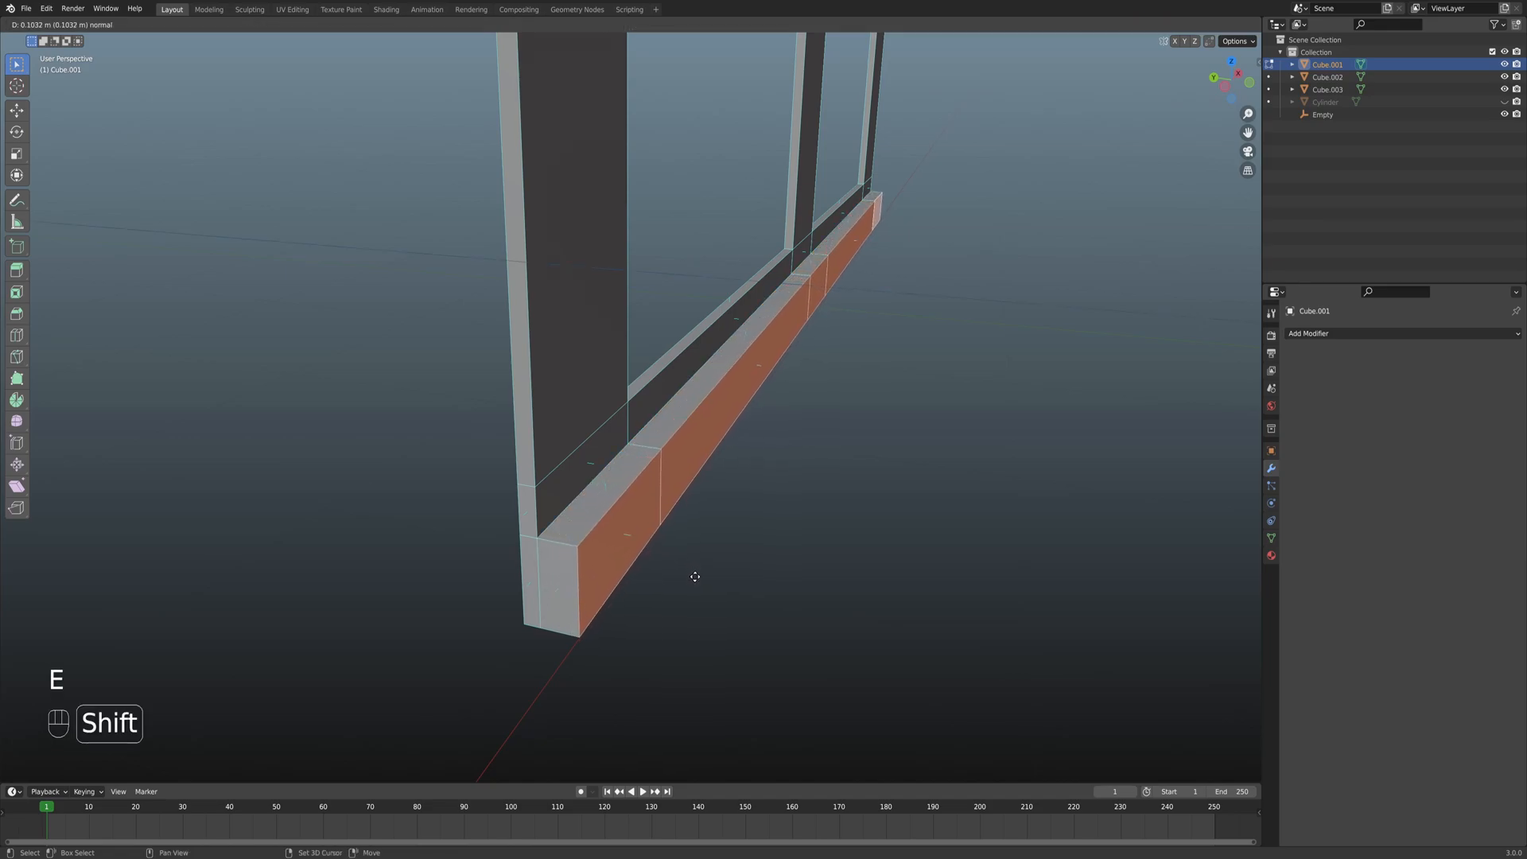
pyautogui.click(697, 576)
# Bevel the sill's upper front edge with 6 segments and a width of 0.08 m.
pyautogui.moveTo(692, 569); pyautogui.dragTo(662, 510, button='middle')
pyautogui.press('2')
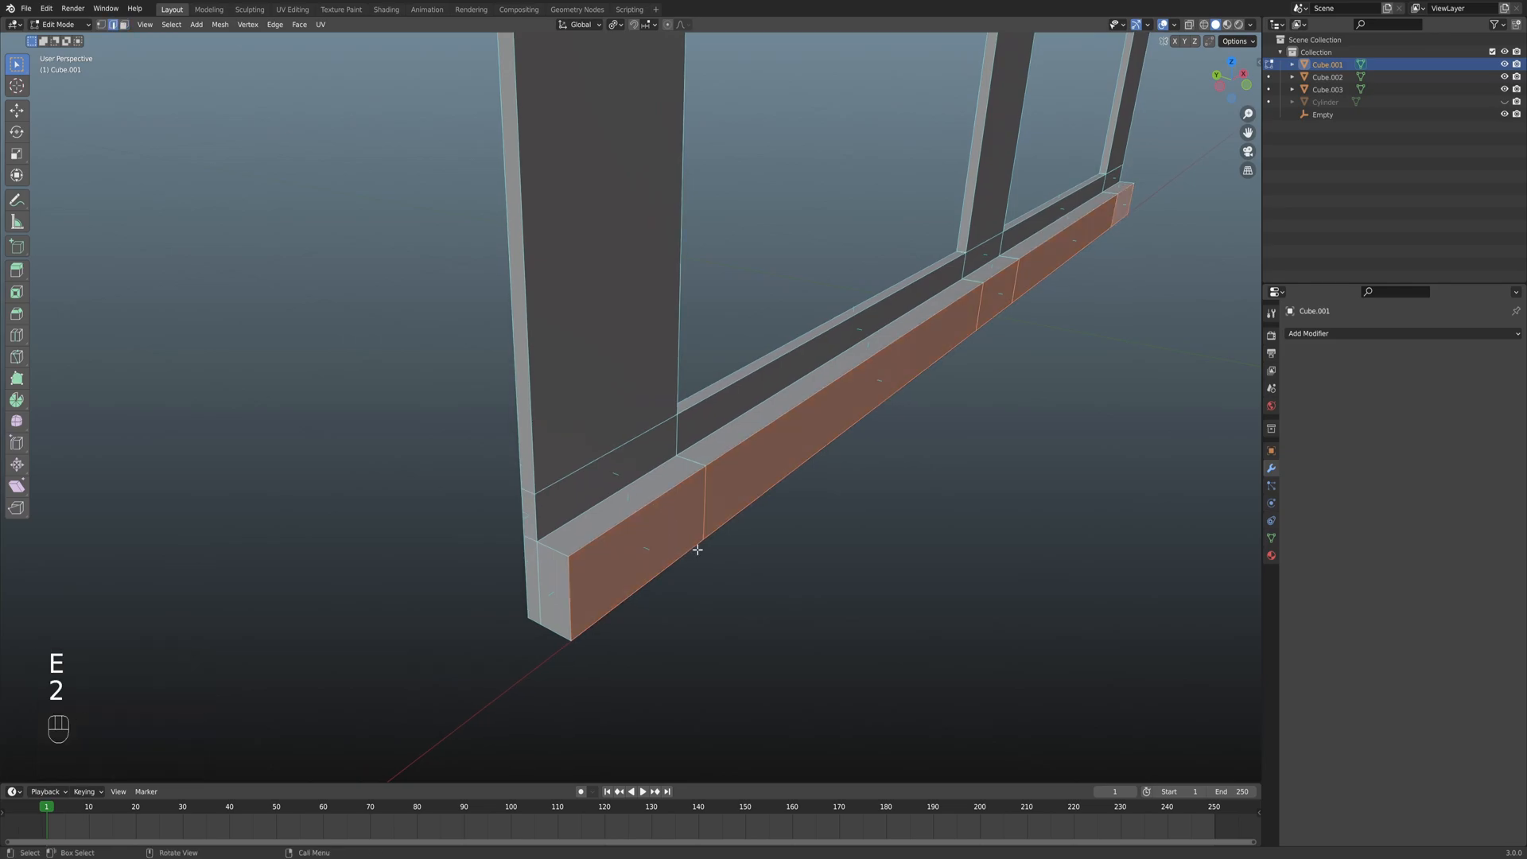
pyautogui.keyDown('alt'); pyautogui.click(665, 511); pyautogui.keyUp('alt')
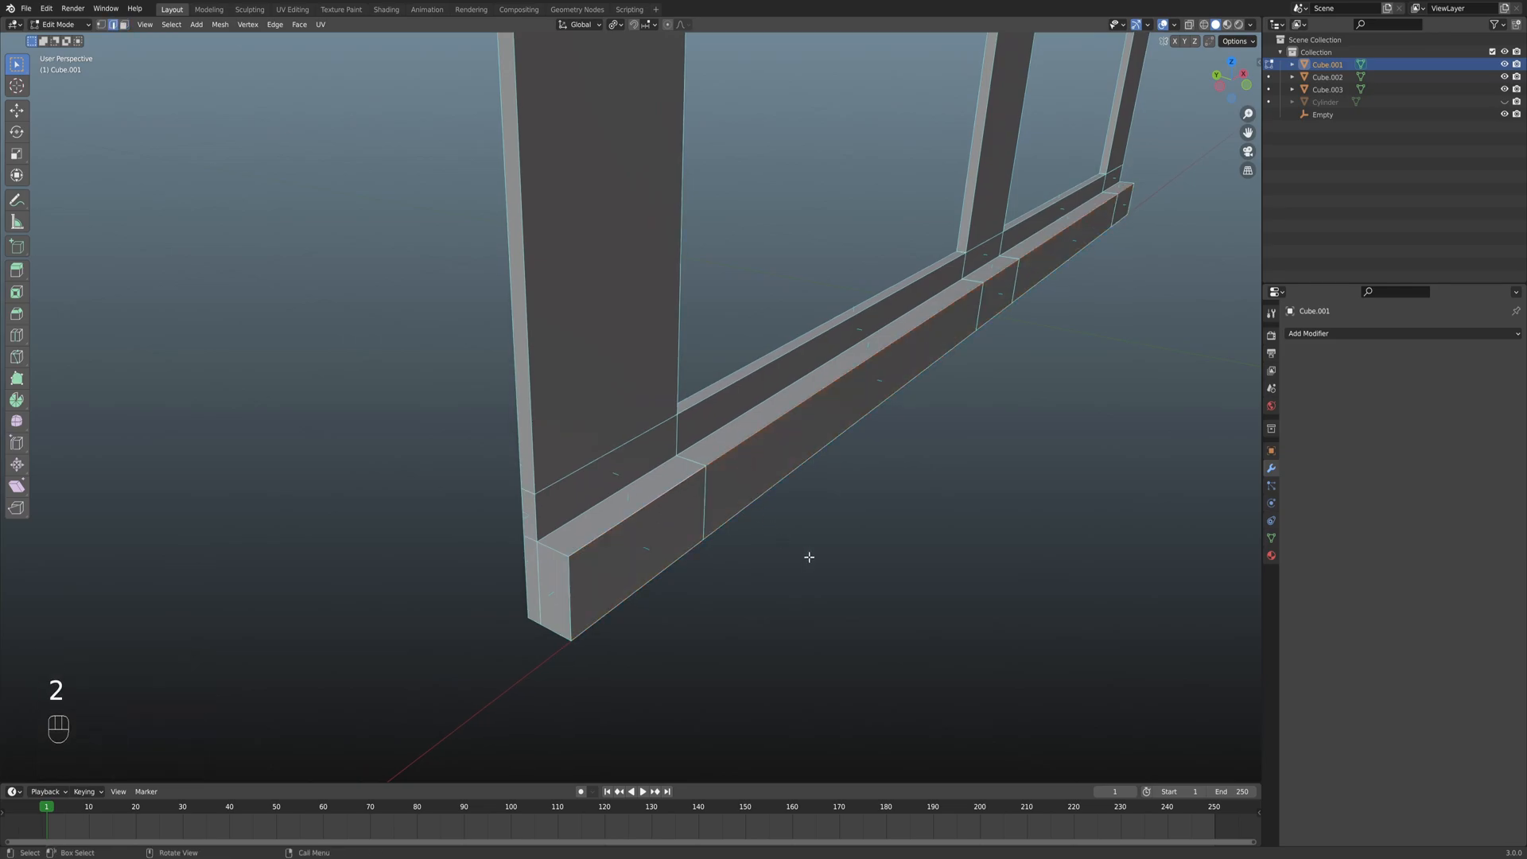
pyautogui.hotkey('ctrl', 'b')
pyautogui.scroll(5, 851, 580)
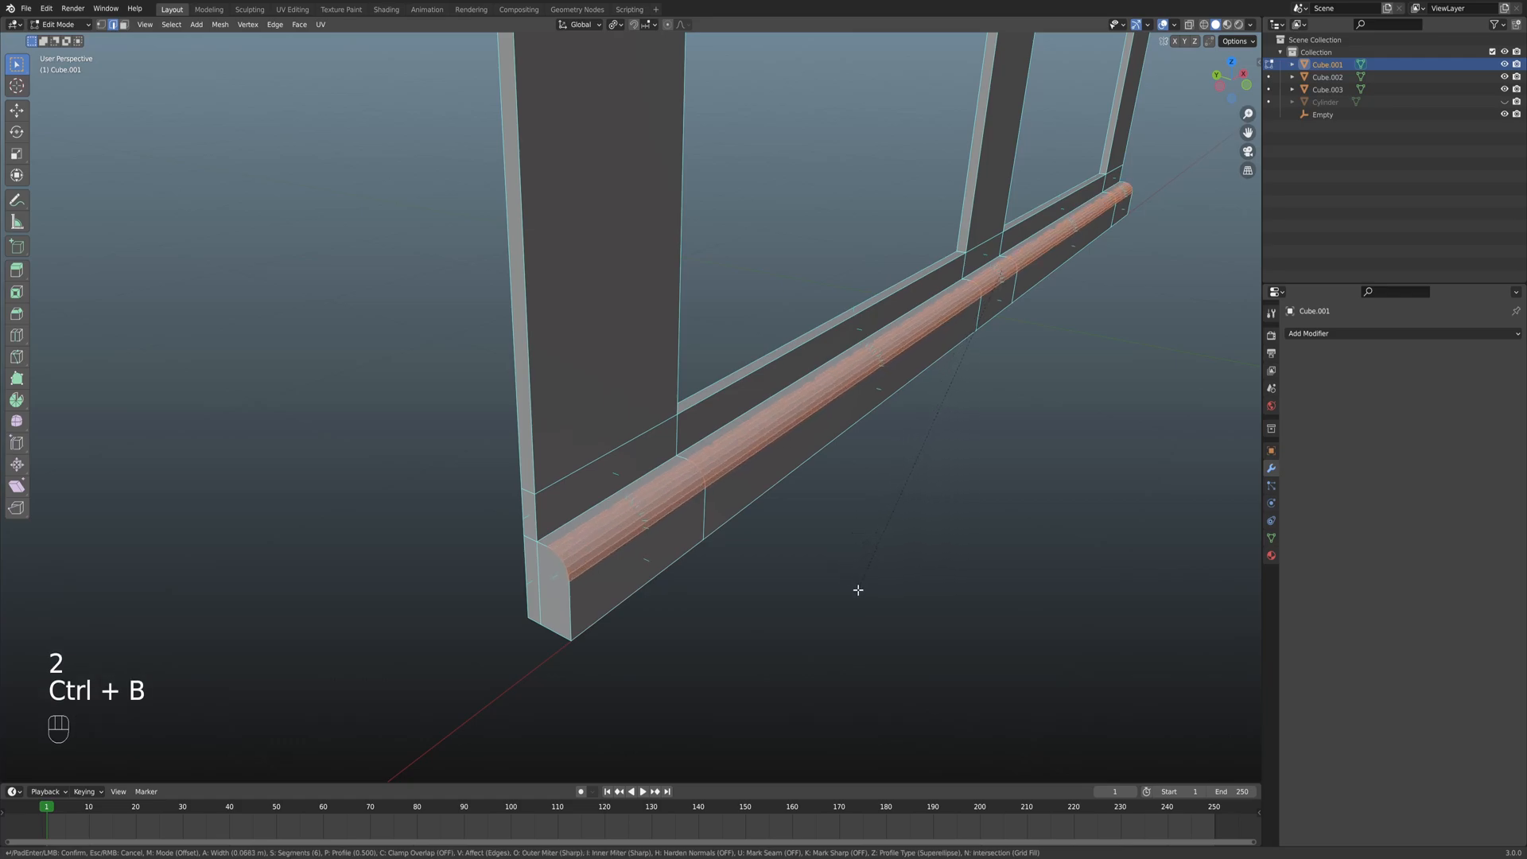
pyautogui.click(859, 592)
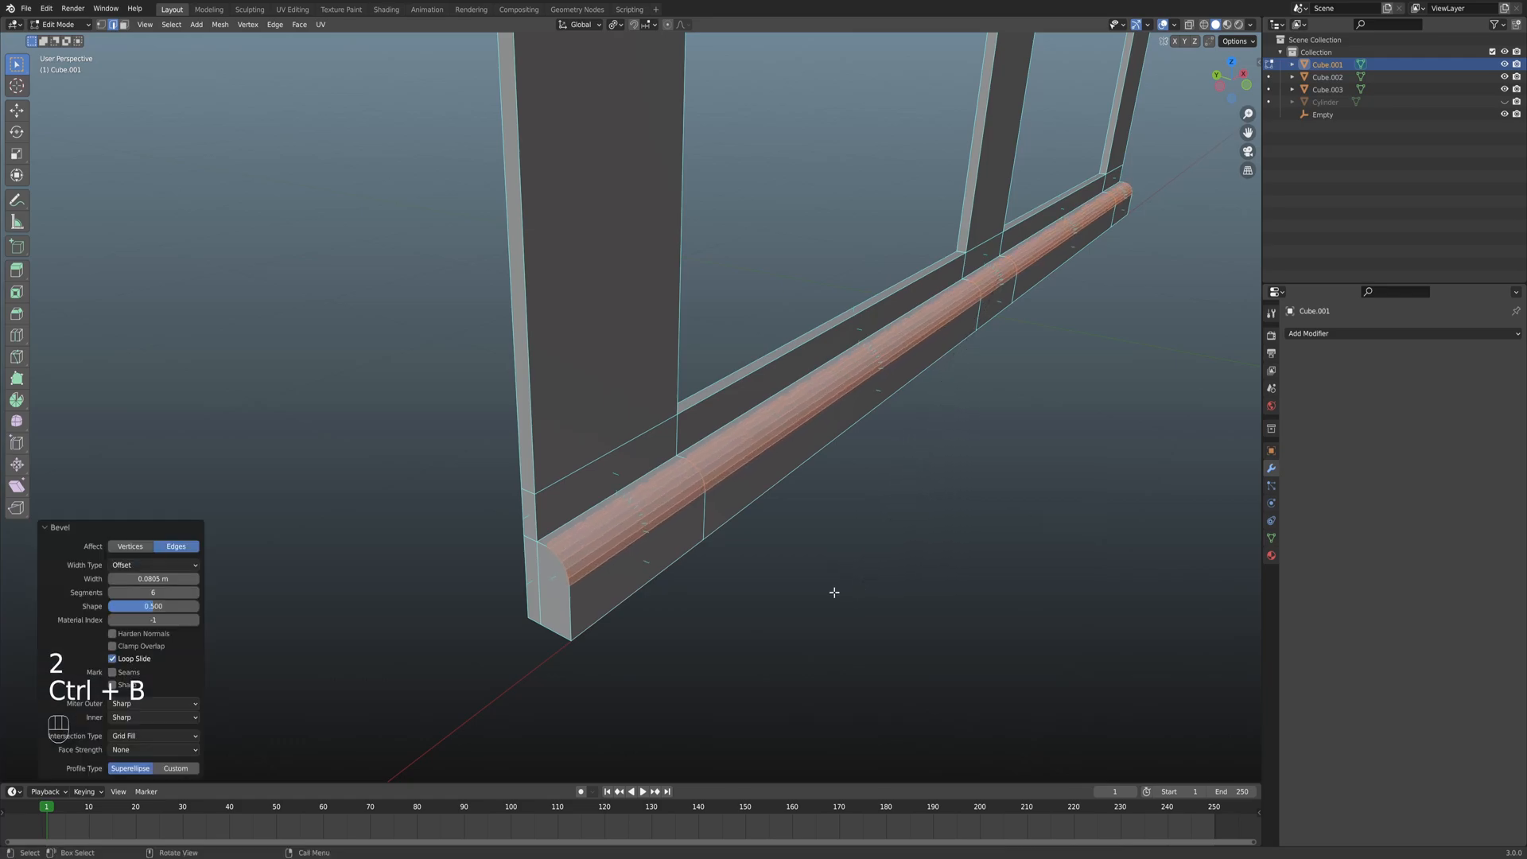
pyautogui.click(163, 579)
pyautogui.press('Return')
# Examine the rounded sill and the underside of the frame from several angles in Object and Edit Mode.
pyautogui.moveTo(481, 553); pyautogui.dragTo(554, 483, button='middle')
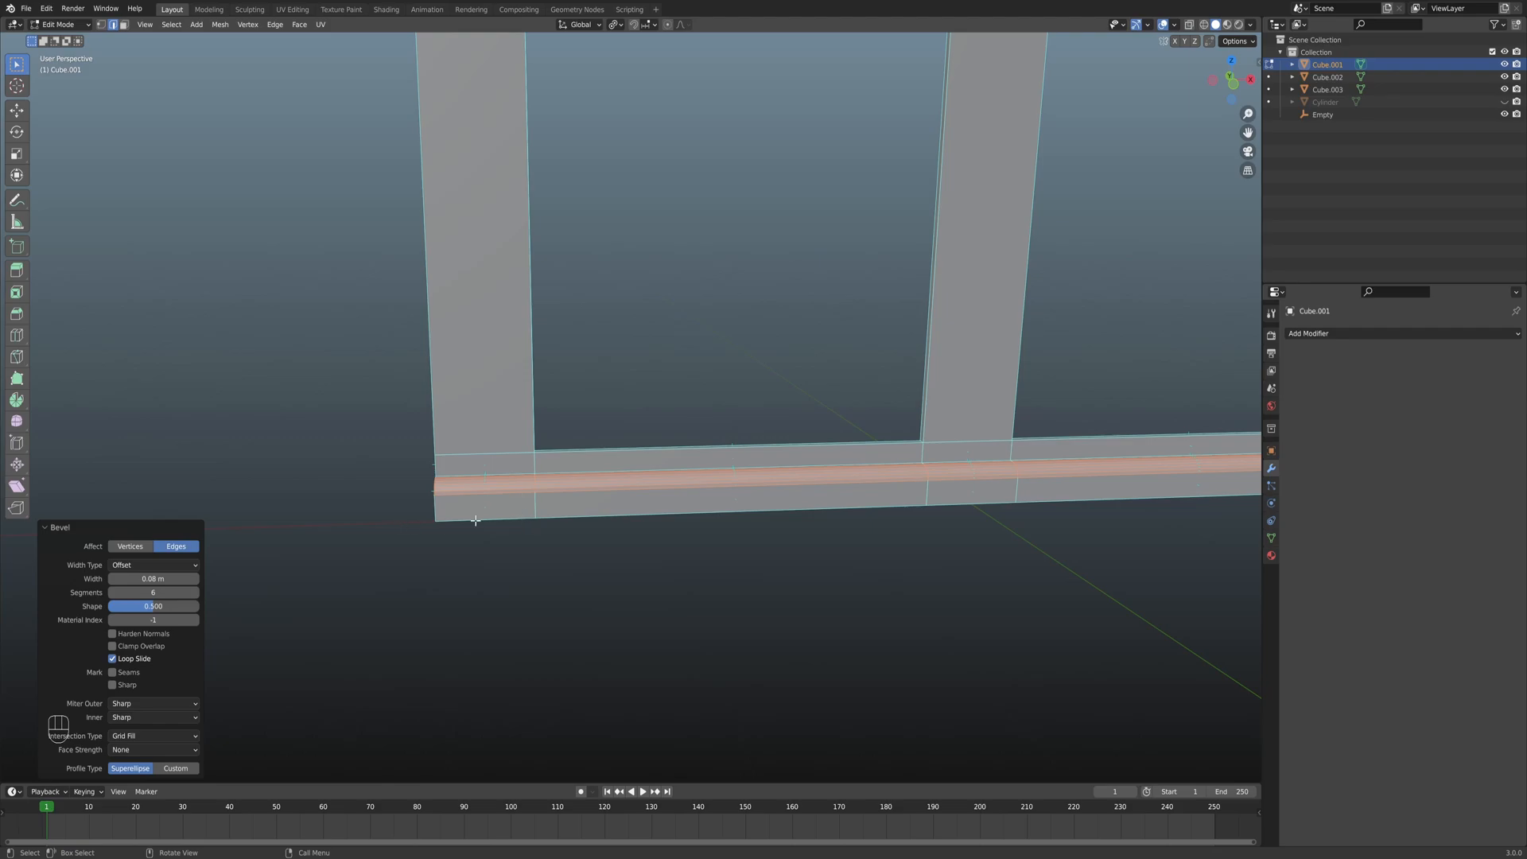
pyautogui.moveTo(511, 490); pyautogui.dragTo(573, 505, button='middle')
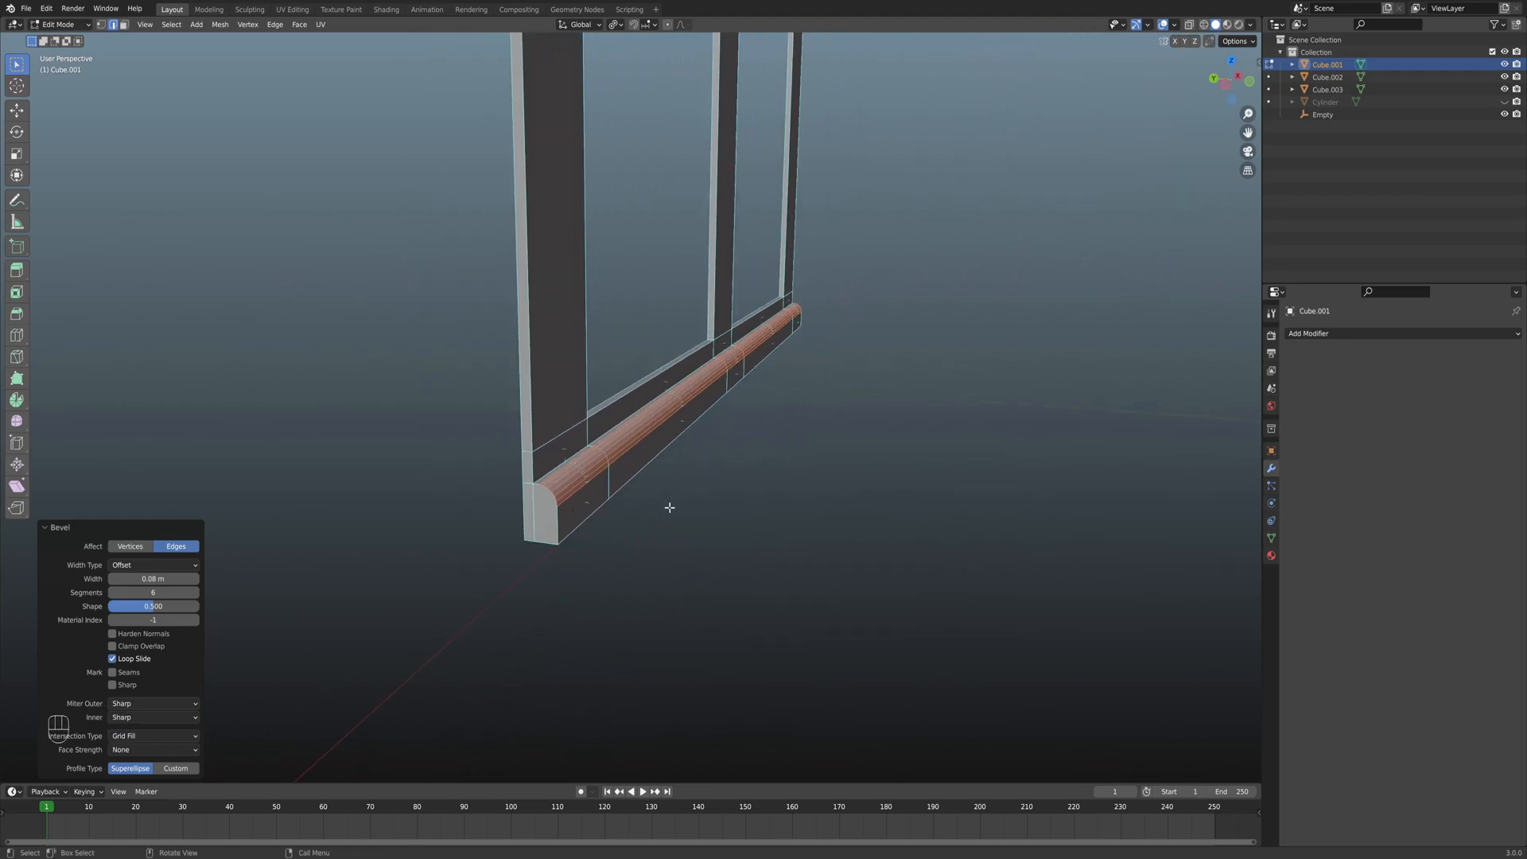
pyautogui.scroll(4, 608, 501)
pyautogui.press('Tab')
pyautogui.keyDown('shift'); pyautogui.moveTo(641, 536); pyautogui.dragTo(602, 496, button='middle'); pyautogui.keyUp('shift')
pyautogui.moveTo(574, 487); pyautogui.dragTo(575, 335, button='middle')
pyautogui.press('Tab')
pyautogui.scroll(-3, 589, 461)
pyautogui.scroll(-2, 628, 432)
pyautogui.scroll(-3, 661, 440)
pyautogui.scroll(-2, 548, 469)
pyautogui.scroll(5, 602, 456)
pyautogui.scroll(2, 583, 465)
# Add a loop cut across the left end of the arch and slide it down close to the leg with a factor of 0.8.
pyautogui.keyDown('shift'); pyautogui.moveTo(588, 485); pyautogui.dragTo(595, 600, button='middle'); pyautogui.keyUp('shift')
pyautogui.scroll(8, 588, 580)
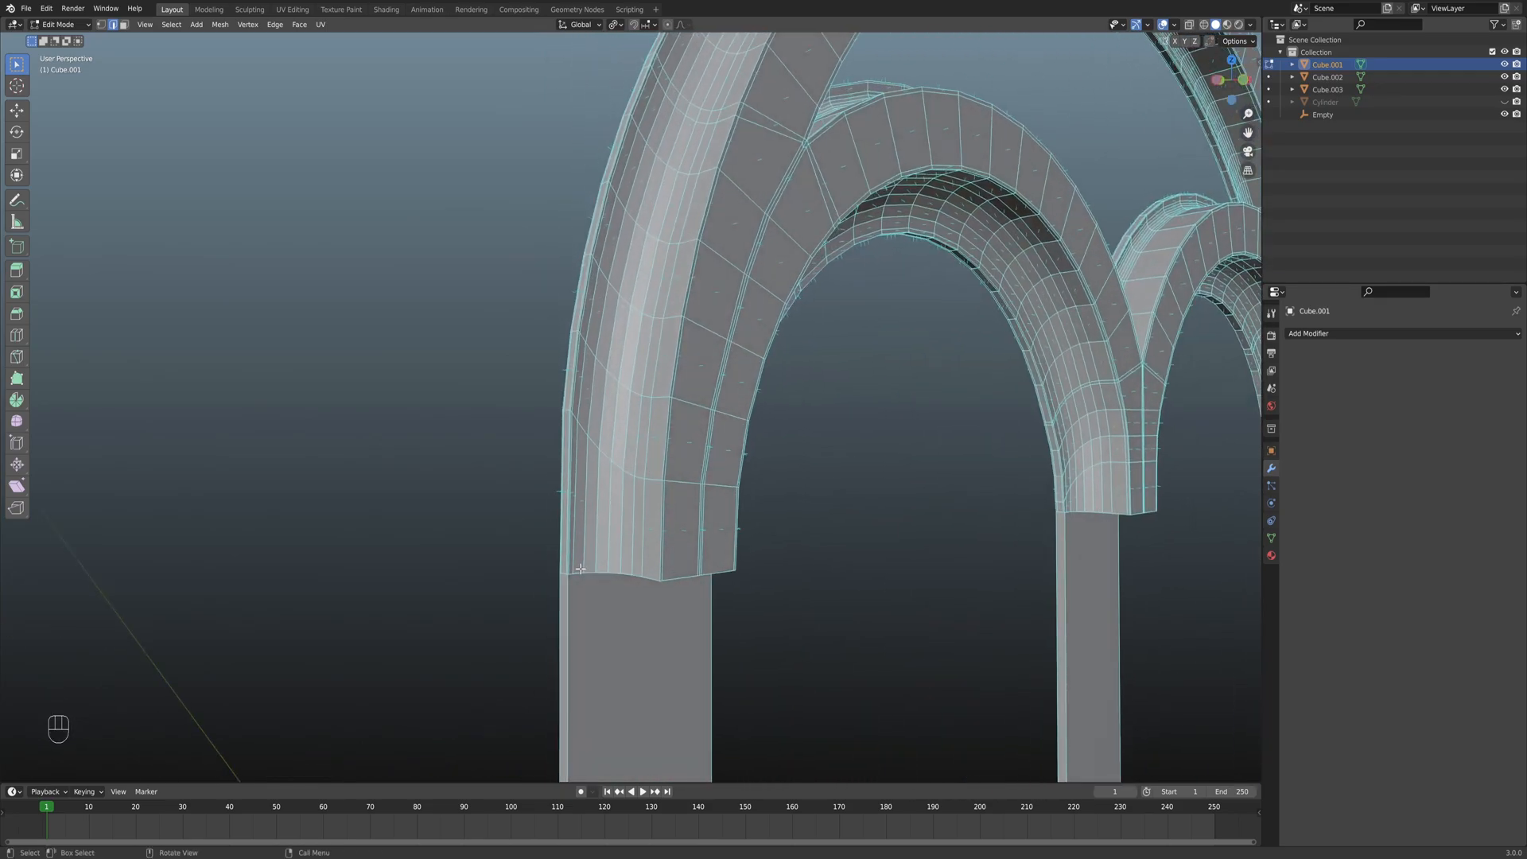
pyautogui.moveTo(578, 565); pyautogui.dragTo(643, 443, button='middle')
pyautogui.scroll(3, 660, 413)
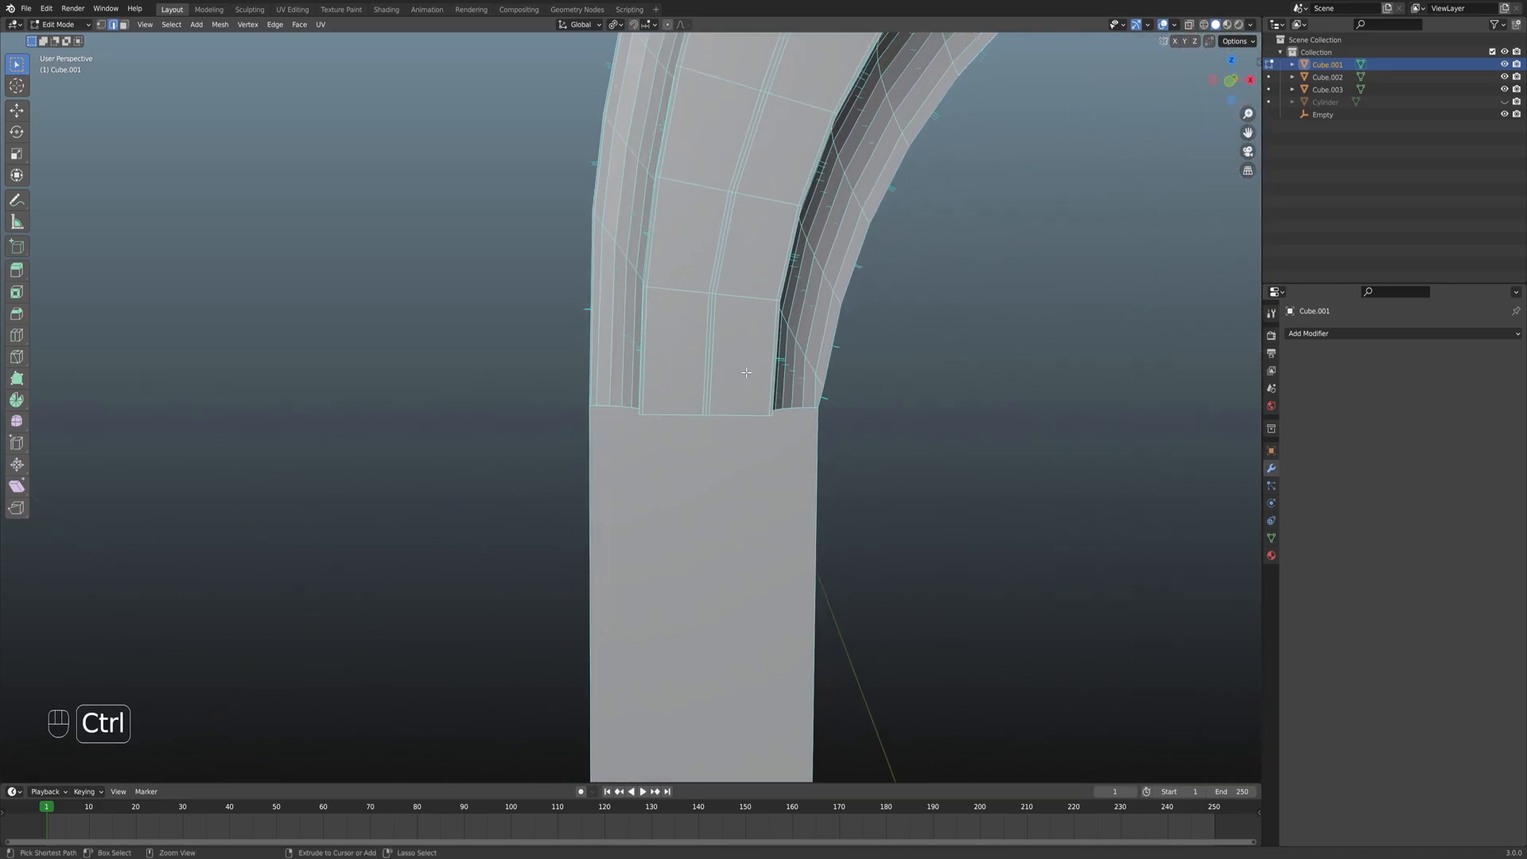
pyautogui.hotkey('ctrl', 'r')
pyautogui.click(770, 373)
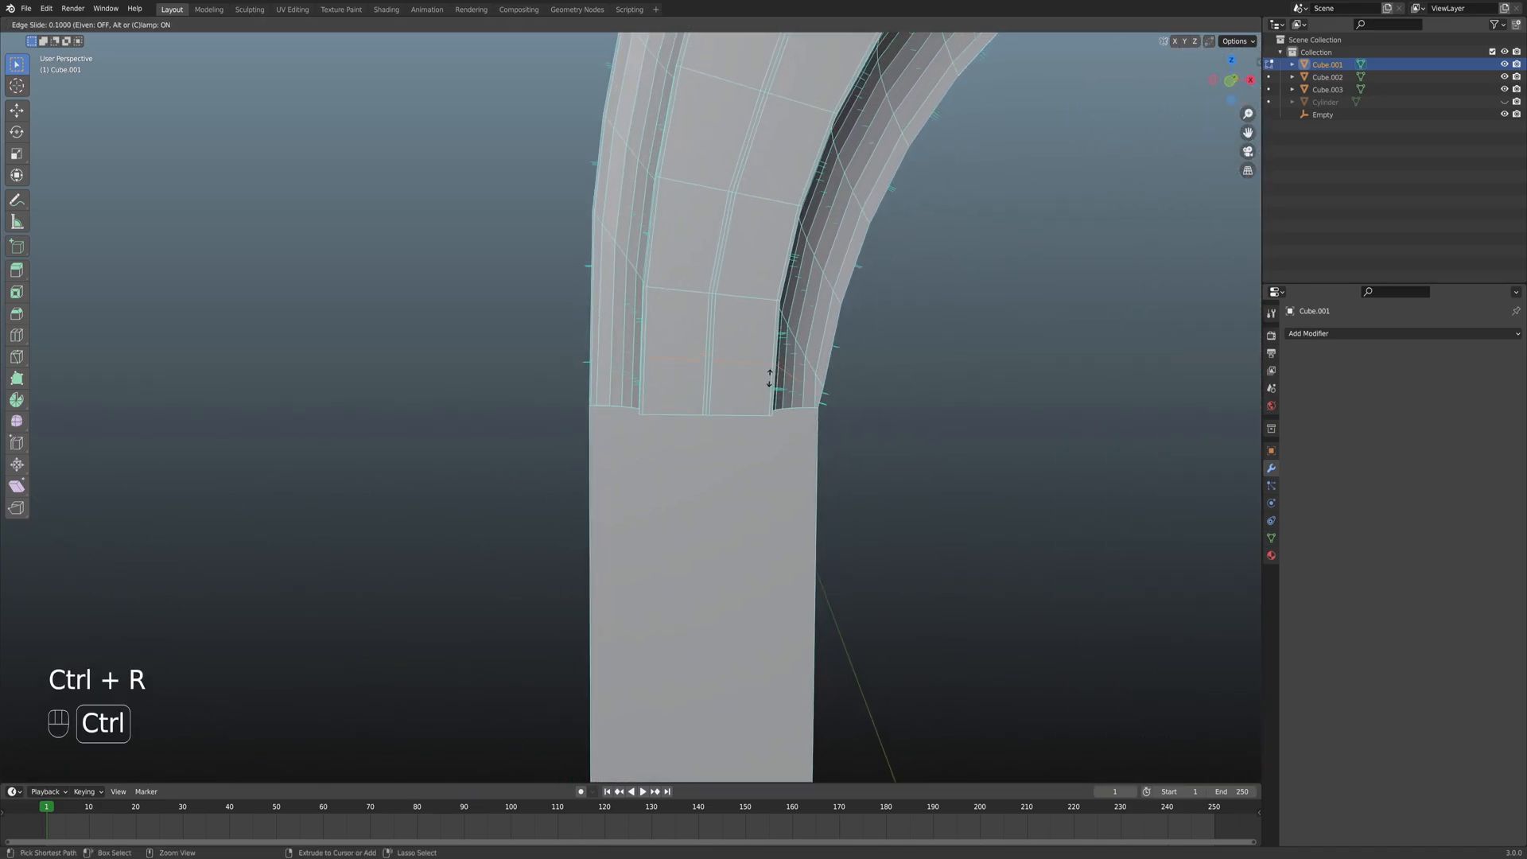
pyautogui.click(770, 419)
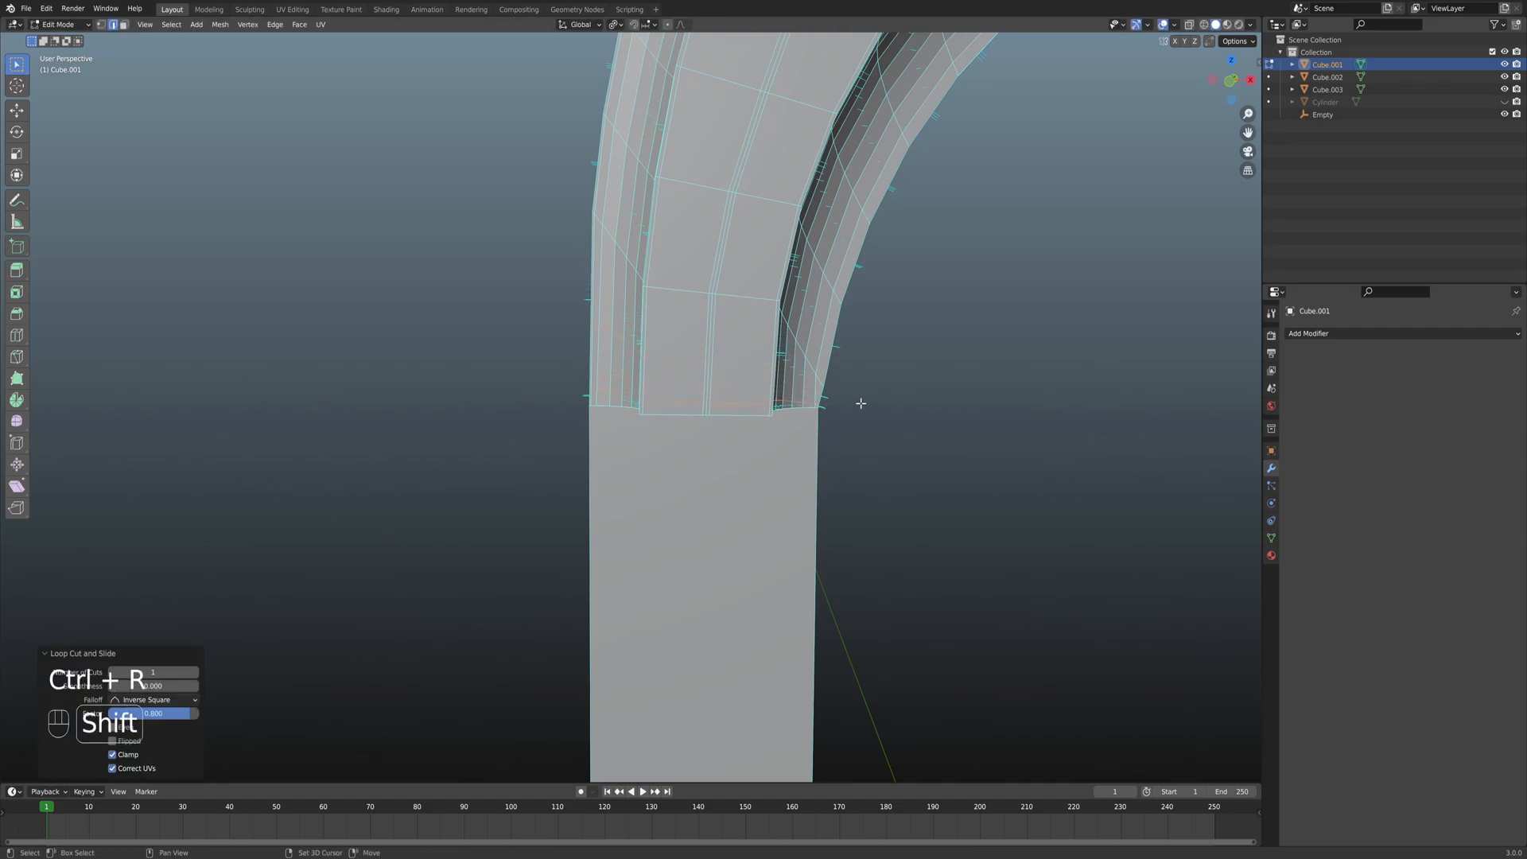
# Add a loop cut across the middle arch end and slide it down close to the middle leg with a factor of -0.8.
pyautogui.scroll(-5, 859, 402)
pyautogui.scroll(2, 646, 414)
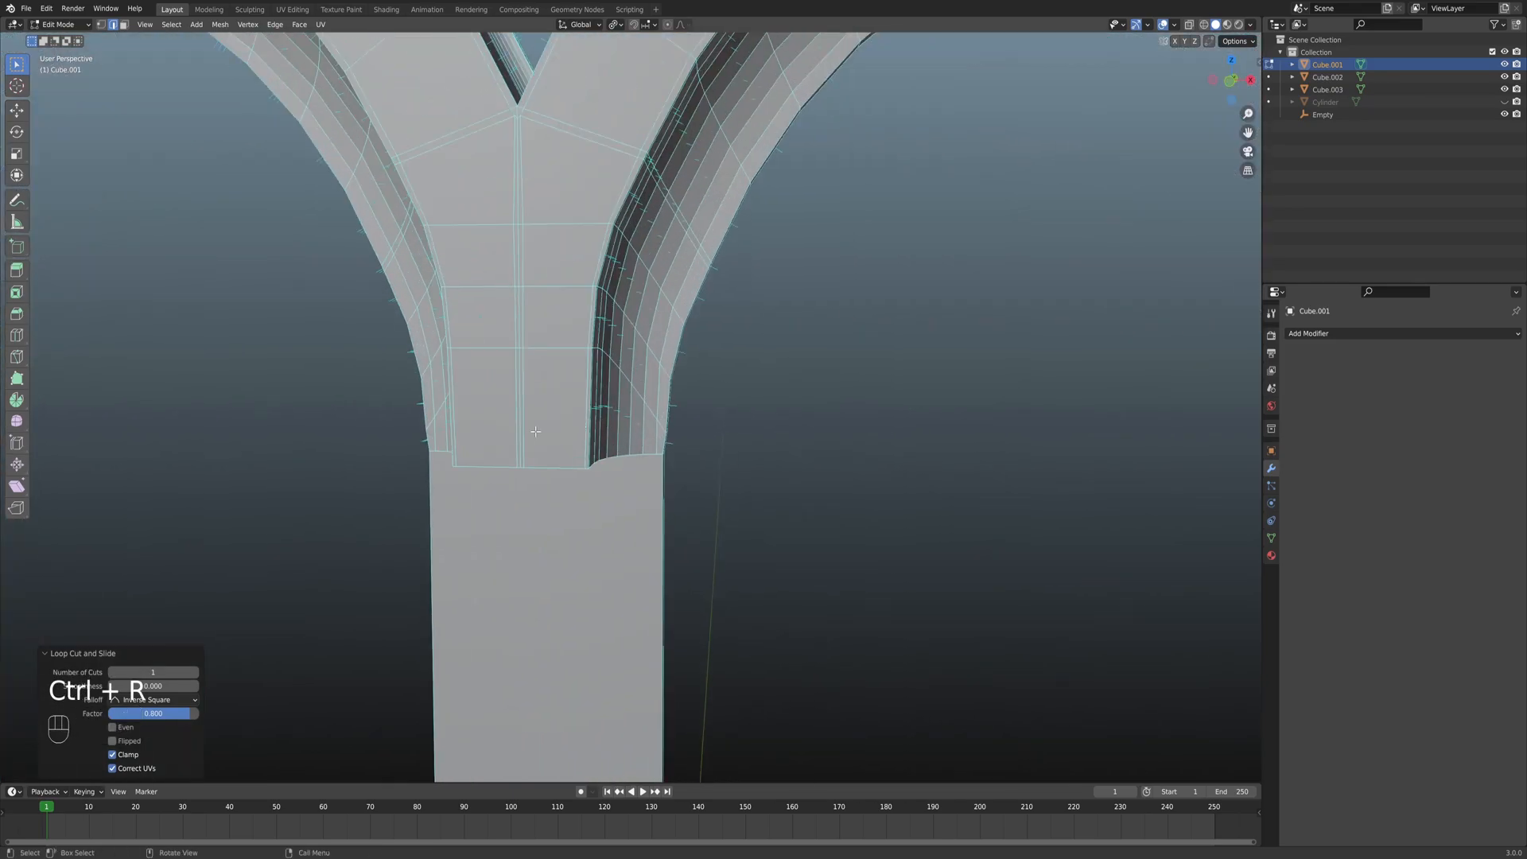
pyautogui.scroll(3, 660, 410)
pyautogui.hotkey('ctrl', 'r')
pyautogui.click(660, 409)
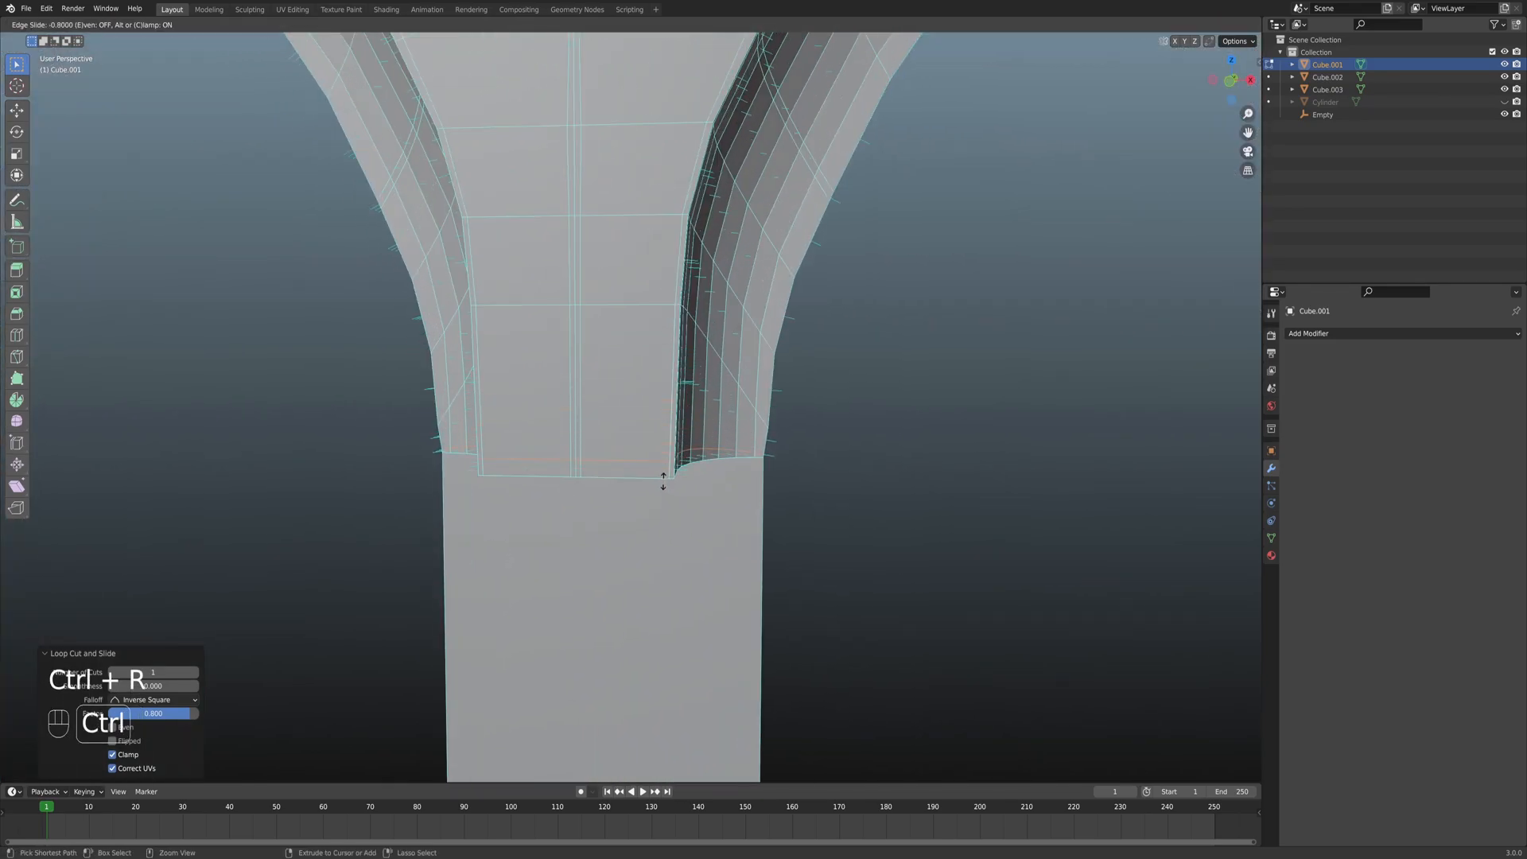
pyautogui.click(663, 480)
# Add a loop cut across the right arch end and slide it down close to the right leg with a factor of -0.8.
pyautogui.scroll(-3, 467, 422)
pyautogui.scroll(3, 276, 416)
pyautogui.scroll(2, 536, 391)
pyautogui.keyDown('shift'); pyautogui.moveTo(536, 391); pyautogui.dragTo(641, 403, button='middle'); pyautogui.keyUp('shift')
pyautogui.scroll(2, 641, 402)
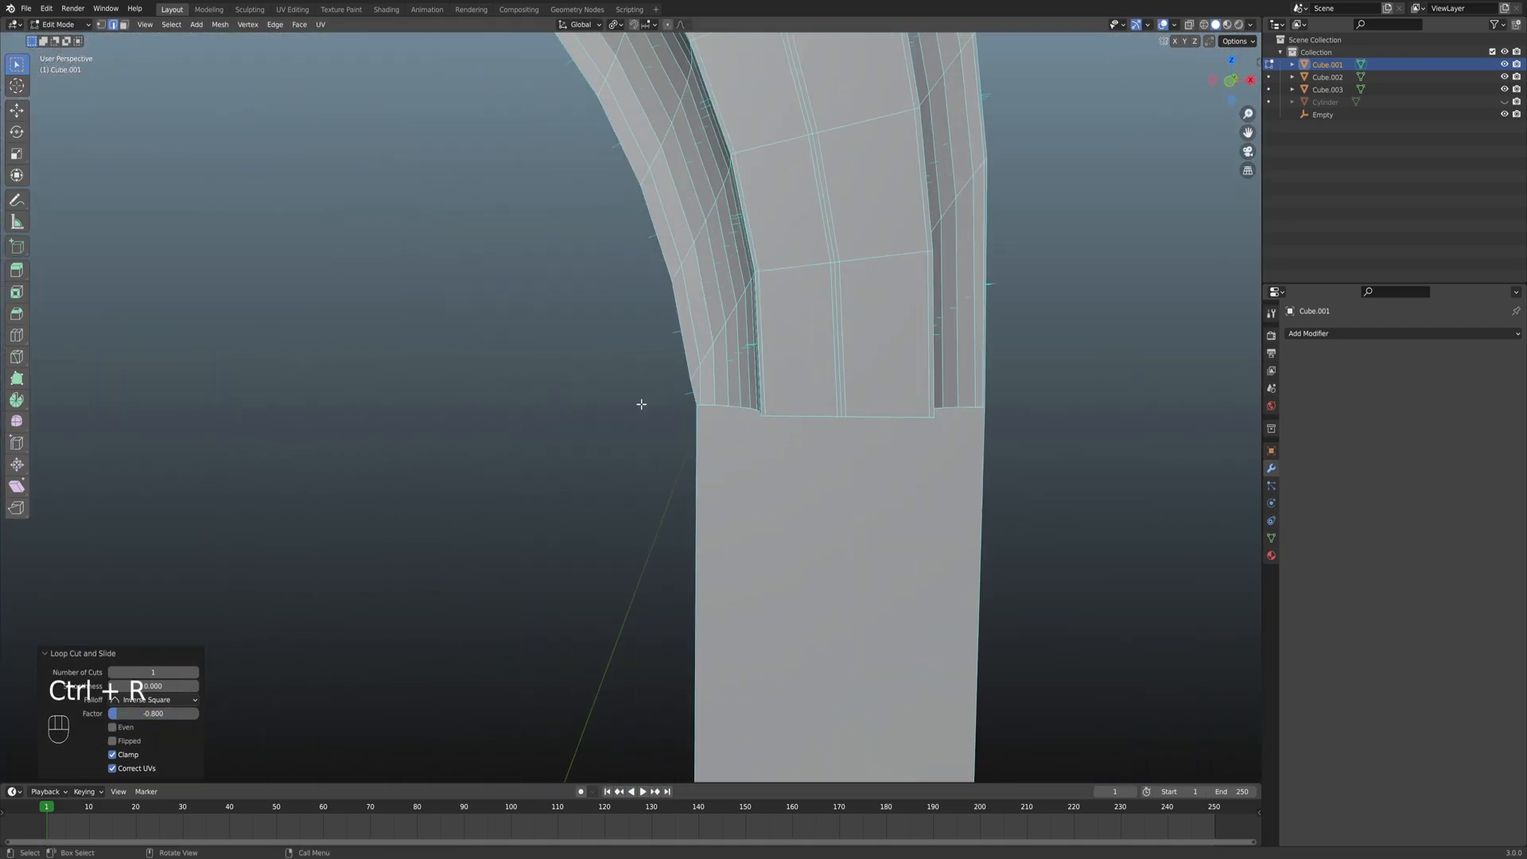
pyautogui.hotkey('ctrl', 'r')
pyautogui.click(908, 365)
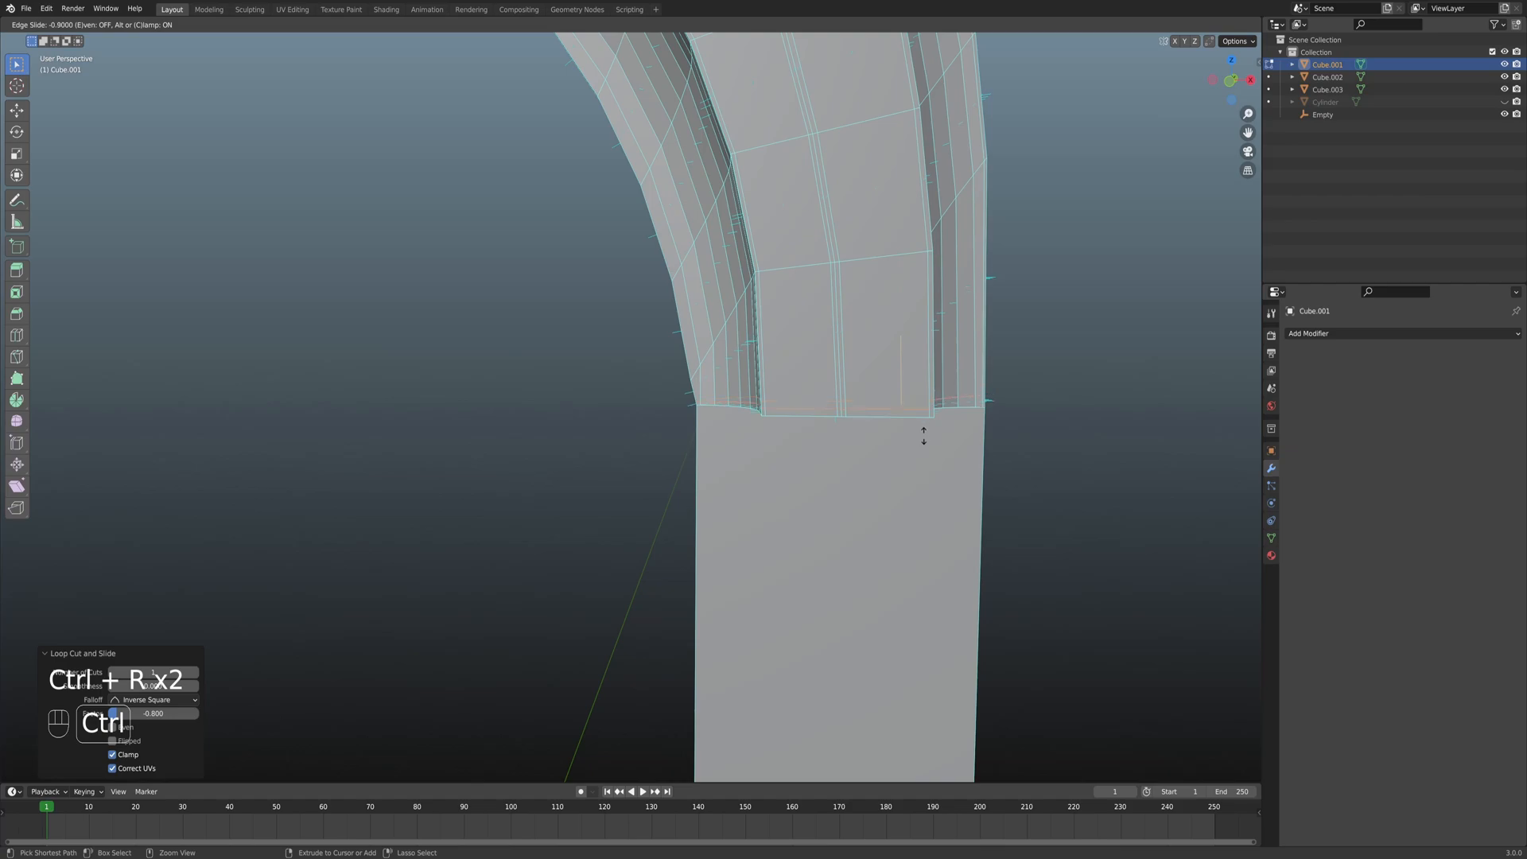
pyautogui.click(923, 431)
# Select the edge loops along the lower rim of the left arch end where it overhangs the leg.
pyautogui.scroll(-3, 648, 401)
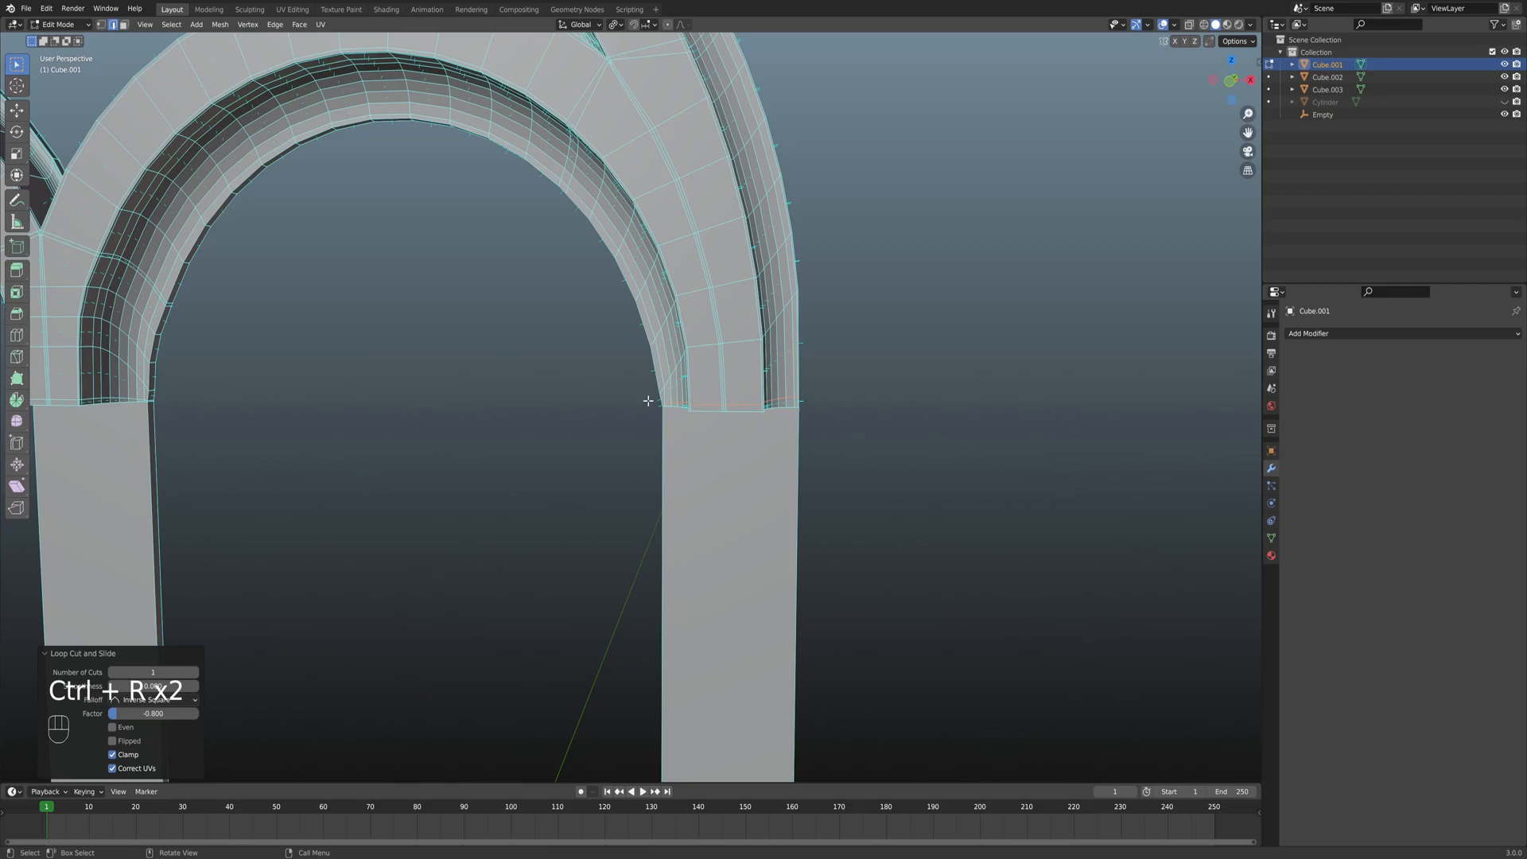
pyautogui.keyDown('shift'); pyautogui.moveTo(566, 402); pyautogui.dragTo(773, 420, button='middle'); pyautogui.keyUp('shift')
pyautogui.scroll(-3, 671, 413)
pyautogui.press('Tab')
pyautogui.keyDown('shift'); pyautogui.moveTo(504, 417); pyautogui.dragTo(740, 420, button='middle'); pyautogui.keyUp('shift')
pyautogui.press('Tab')
pyautogui.scroll(2, 556, 378)
pyautogui.press('2')
pyautogui.scroll(1, 573, 395)
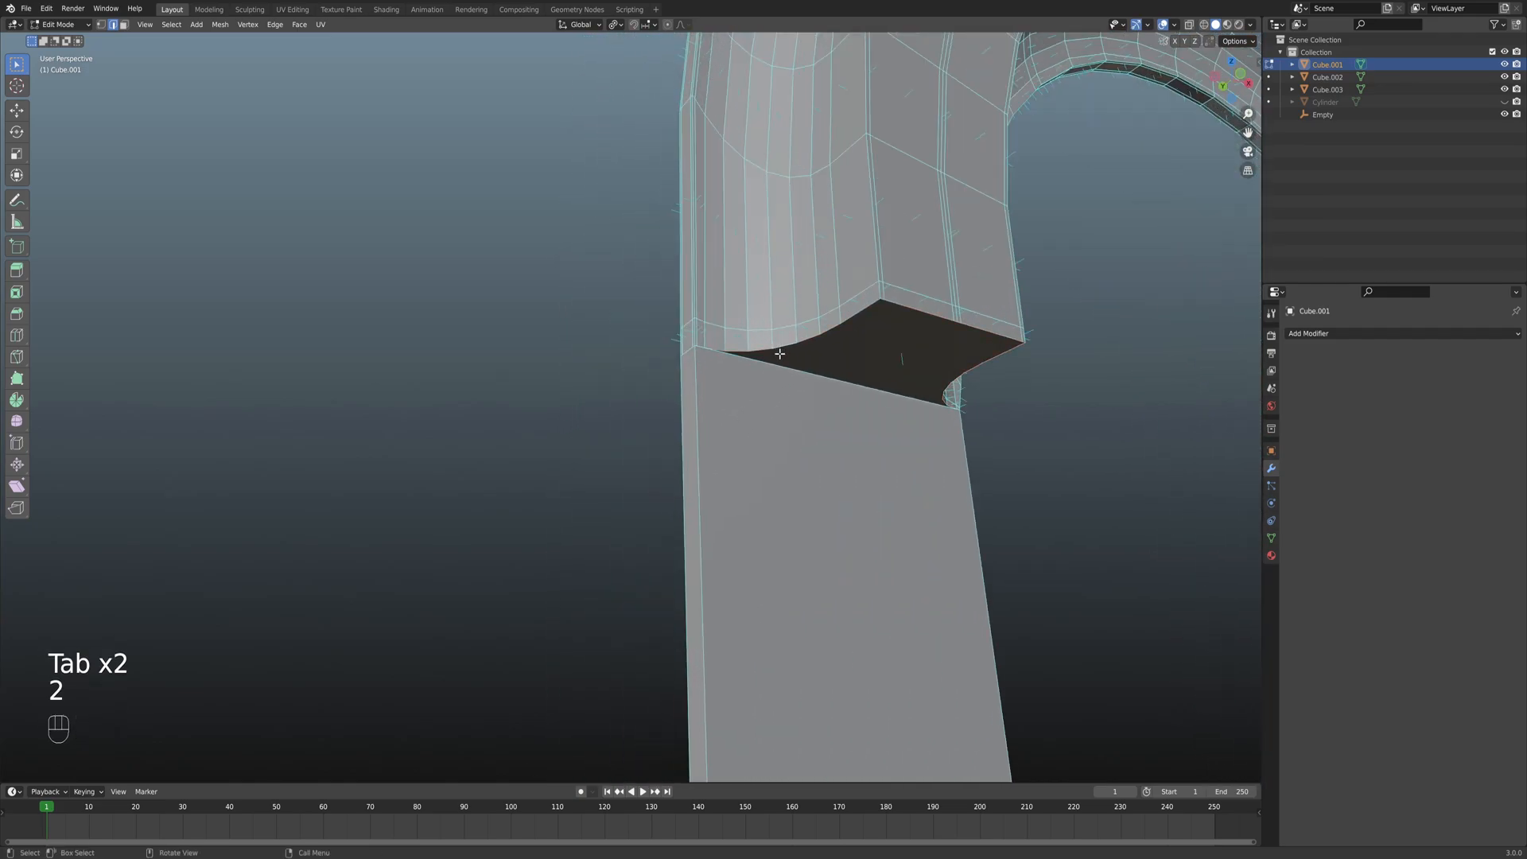
pyautogui.keyDown('shift'); pyautogui.moveTo(792, 364); pyautogui.dragTo(660, 407, button='middle'); pyautogui.keyUp('shift')
pyautogui.scroll(3, 868, 429)
pyautogui.scroll(1, 596, 451)
pyautogui.moveTo(660, 408); pyautogui.dragTo(618, 443, button='middle')
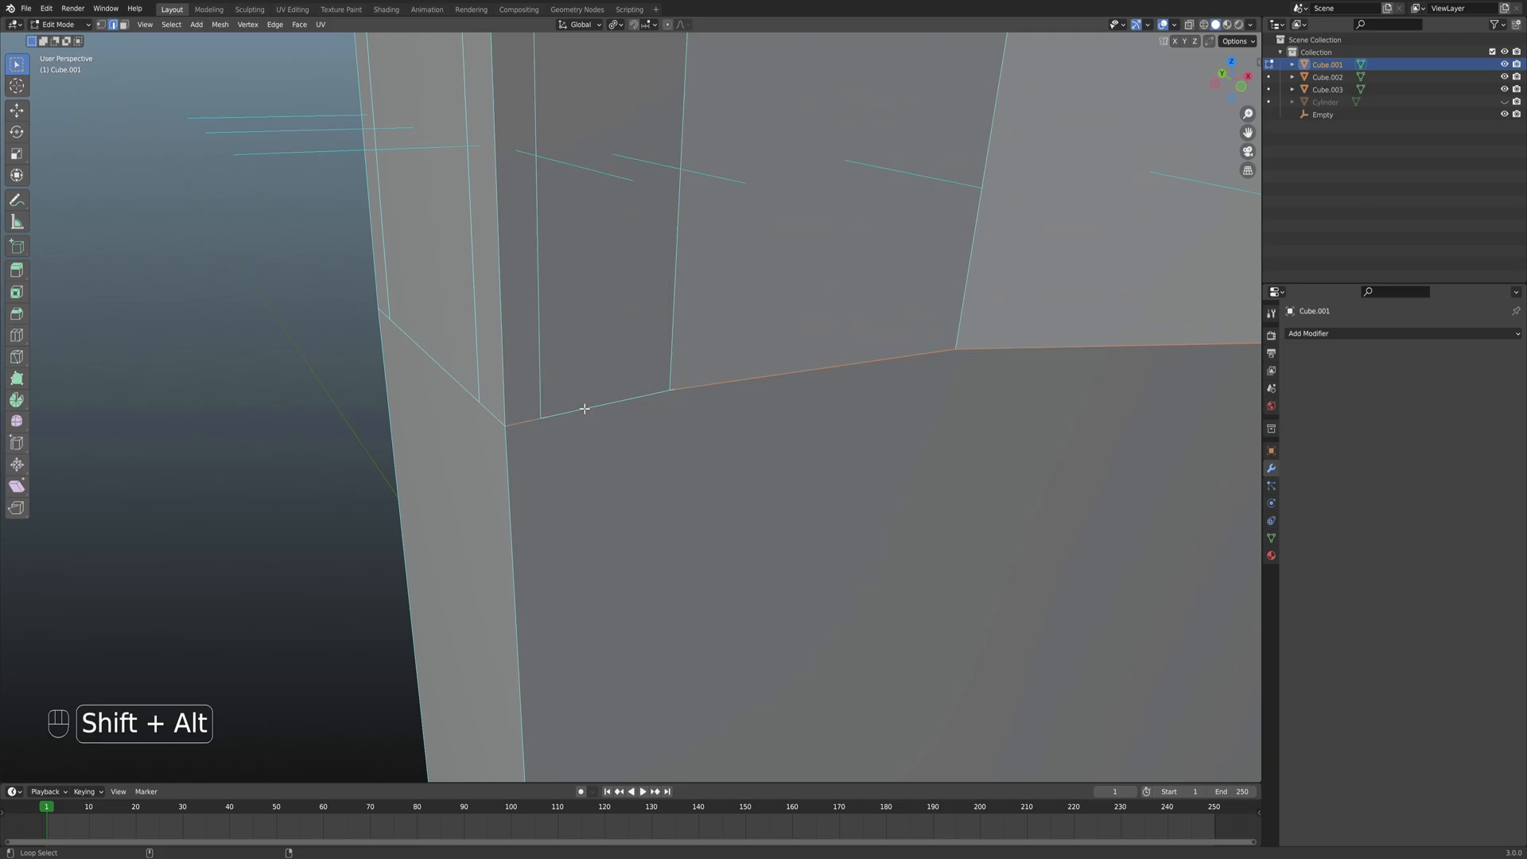
pyautogui.moveTo(486, 411); pyautogui.dragTo(789, 417, button='middle')
pyautogui.keyDown('alt'); pyautogui.keyDown('shift'); pyautogui.click(887, 353); pyautogui.keyUp('shift'); pyautogui.keyUp('alt')
pyautogui.scroll(2, 920, 351)
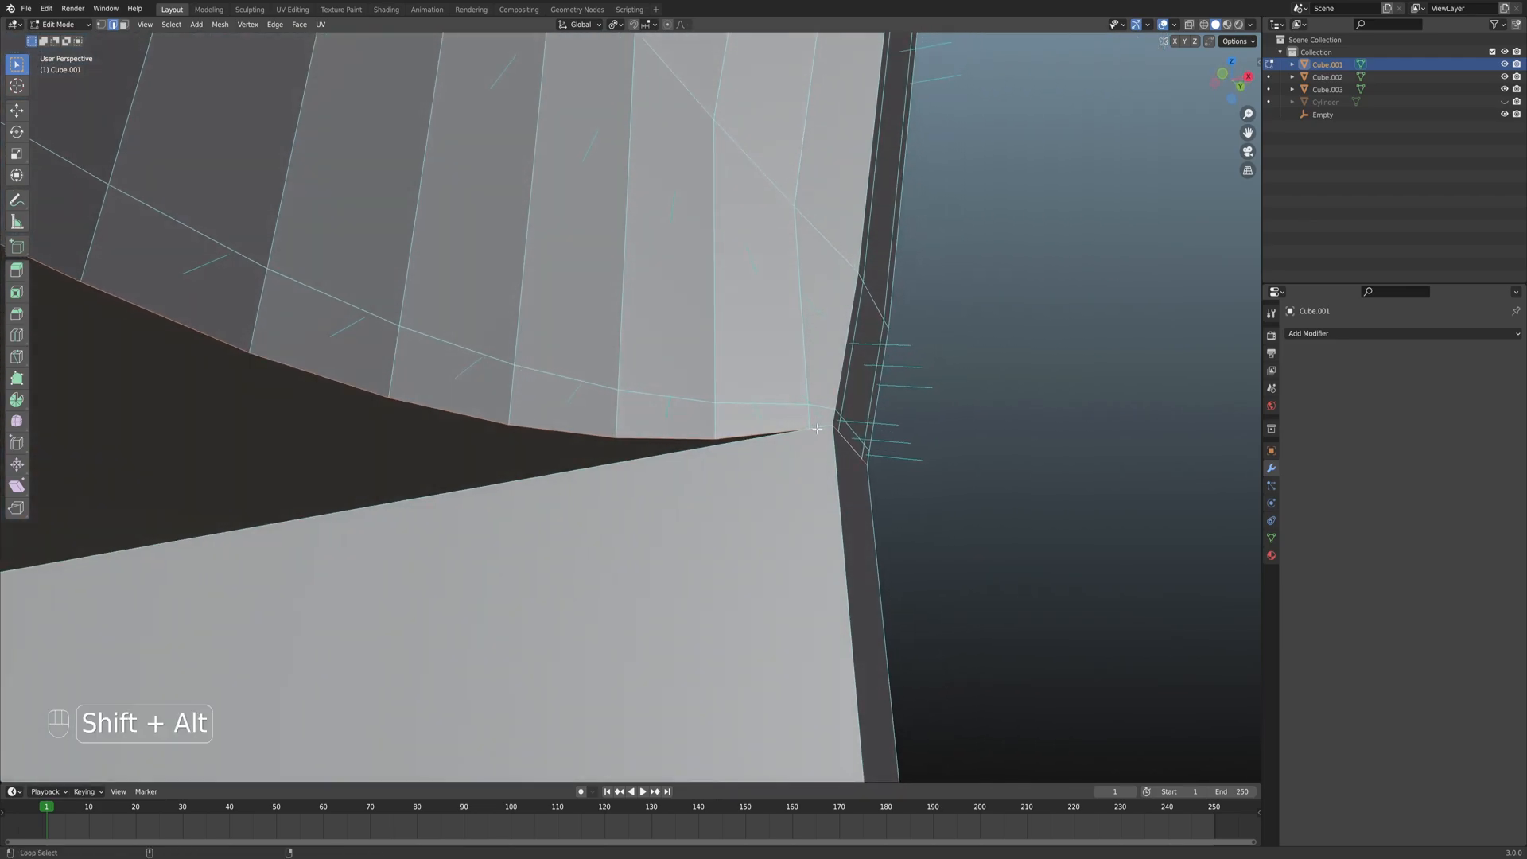
# Examine the joints between the arch ends and the tops of the legs up close and from farther away.
pyautogui.moveTo(813, 447); pyautogui.dragTo(736, 485, button='middle')
pyautogui.scroll(3, 821, 477)
pyautogui.scroll(2, 846, 486)
pyautogui.keyDown('shift'); pyautogui.moveTo(848, 486); pyautogui.dragTo(761, 446, button='middle'); pyautogui.keyUp('shift')
pyautogui.keyDown('shift'); pyautogui.moveTo(636, 472); pyautogui.dragTo(634, 259, button='middle'); pyautogui.keyUp('shift')
pyautogui.scroll(3, 842, 396)
pyautogui.scroll(-5, 797, 385)
pyautogui.scroll(-3, 772, 396)
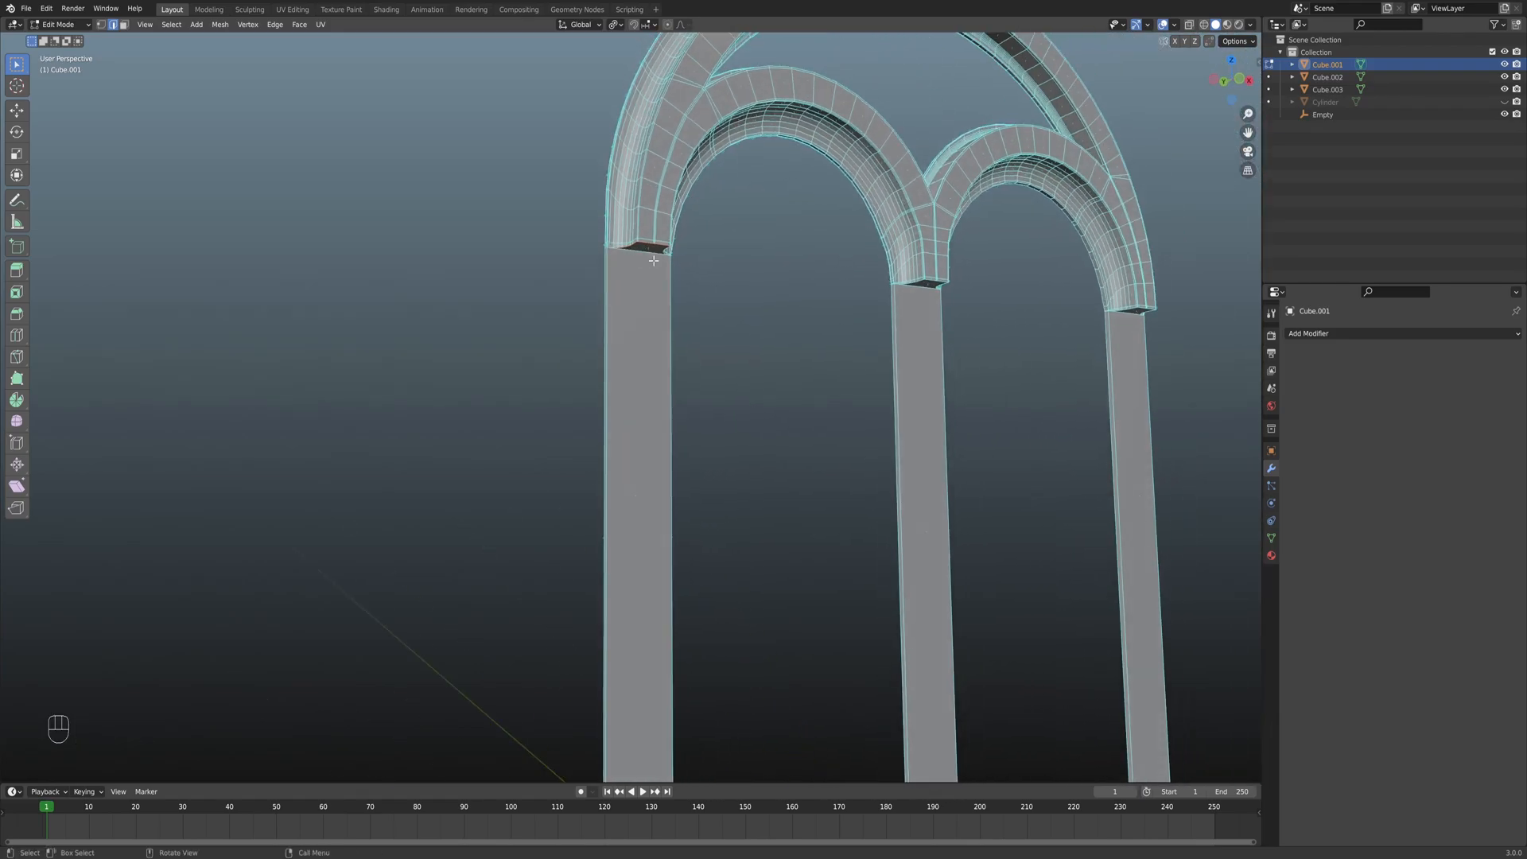
# Select the edges around the underside of the left arch end, including the edge shared with the top of the leg.
pyautogui.scroll(2, 688, 262)
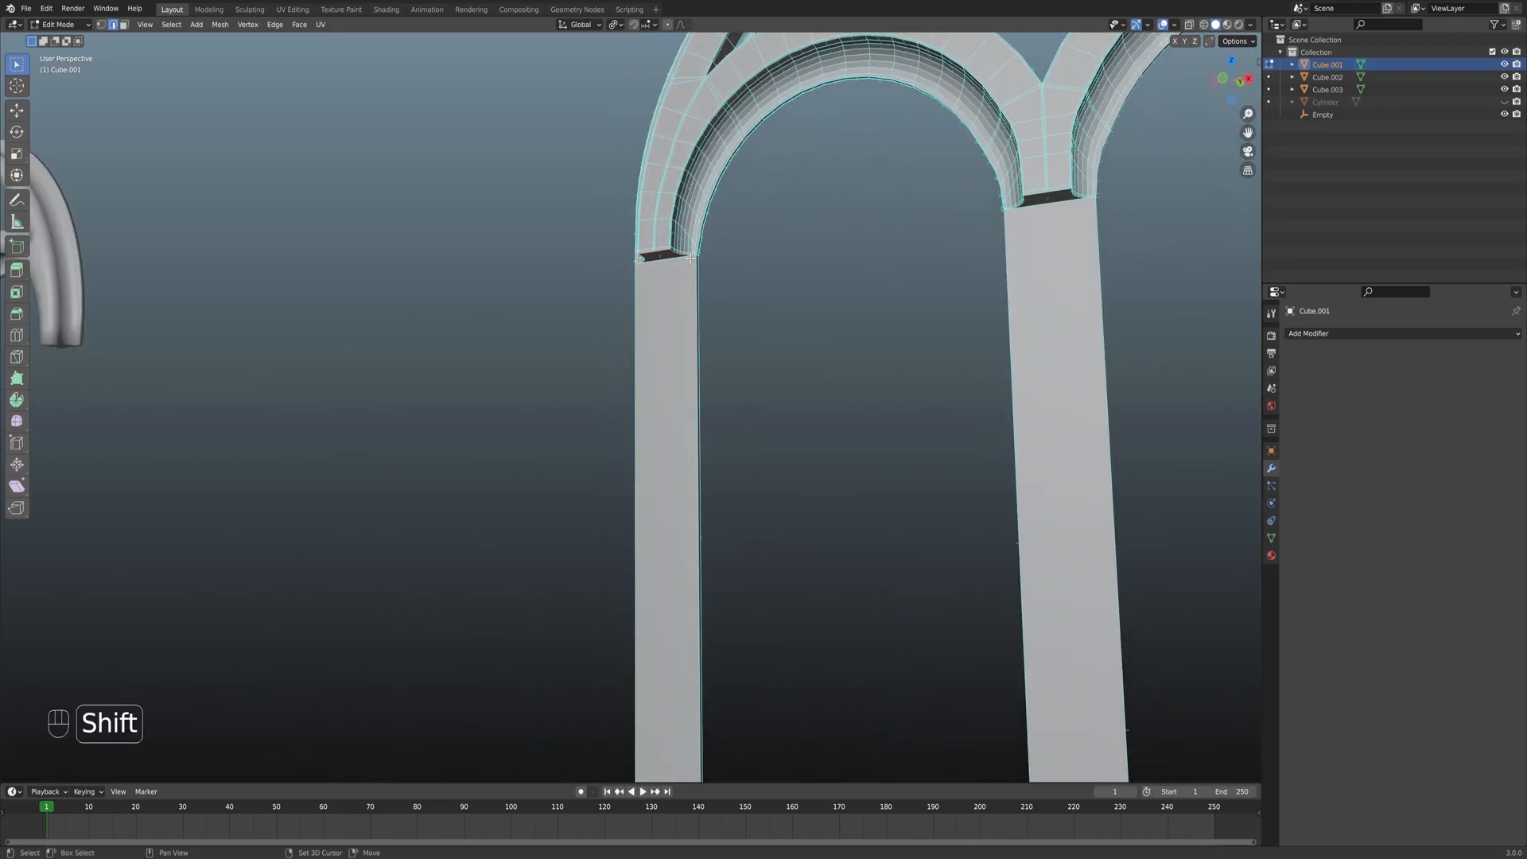
pyautogui.scroll(3, 678, 358)
pyautogui.scroll(3, 692, 368)
pyautogui.moveTo(674, 374); pyautogui.dragTo(730, 370, button='middle')
pyautogui.scroll(3, 657, 385)
pyautogui.keyDown('alt'); pyautogui.keyDown('shift'); pyautogui.click(689, 357); pyautogui.keyUp('shift'); pyautogui.keyUp('alt')
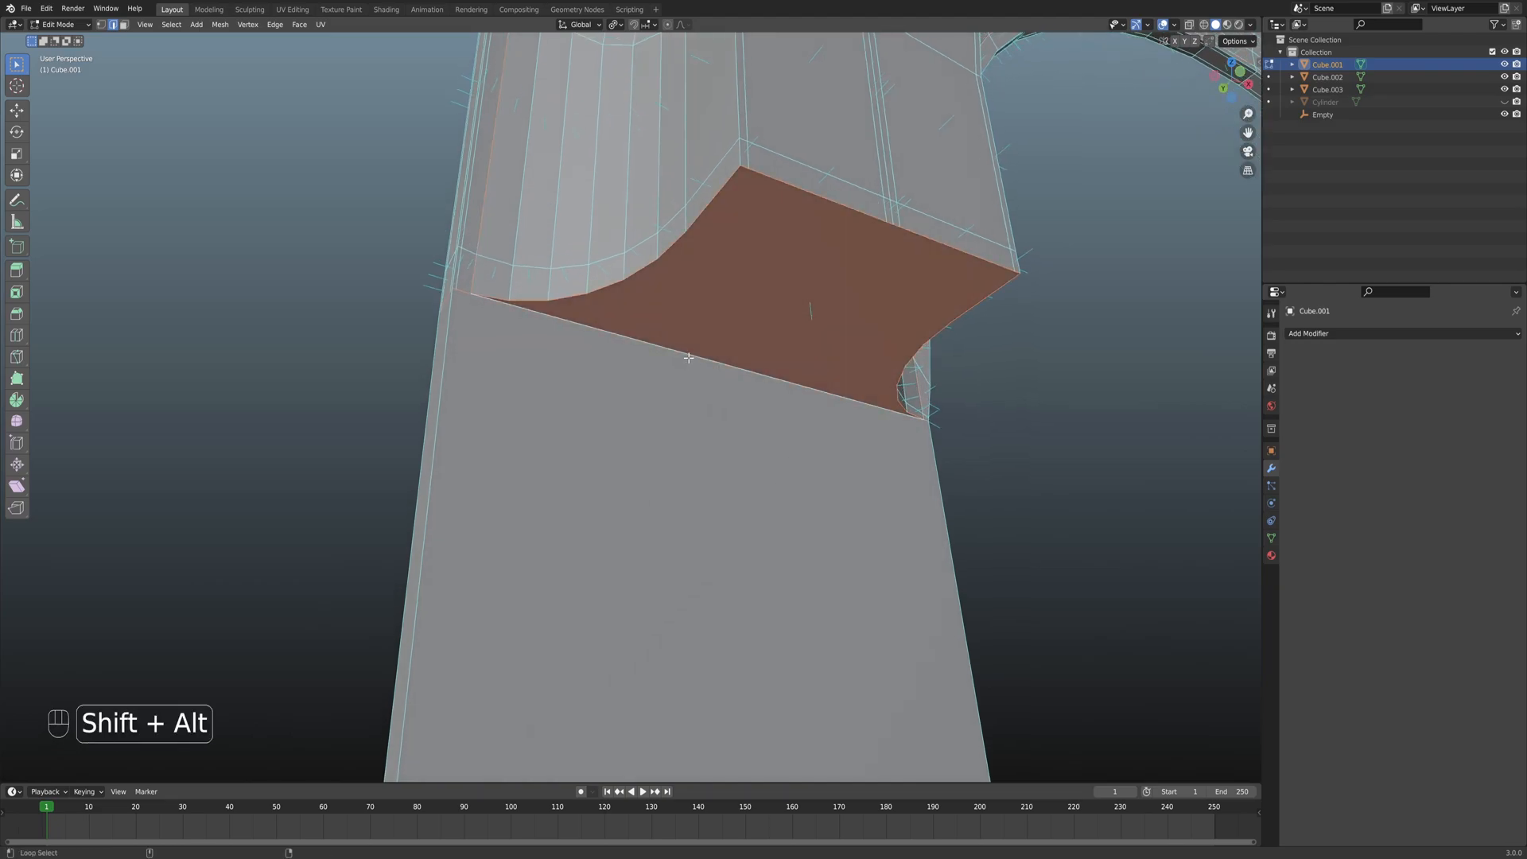
pyautogui.moveTo(618, 273); pyautogui.dragTo(576, 196, button='middle')
pyautogui.keyDown('alt'); pyautogui.keyDown('shift'); pyautogui.click(506, 212); pyautogui.keyUp('shift'); pyautogui.keyUp('alt')
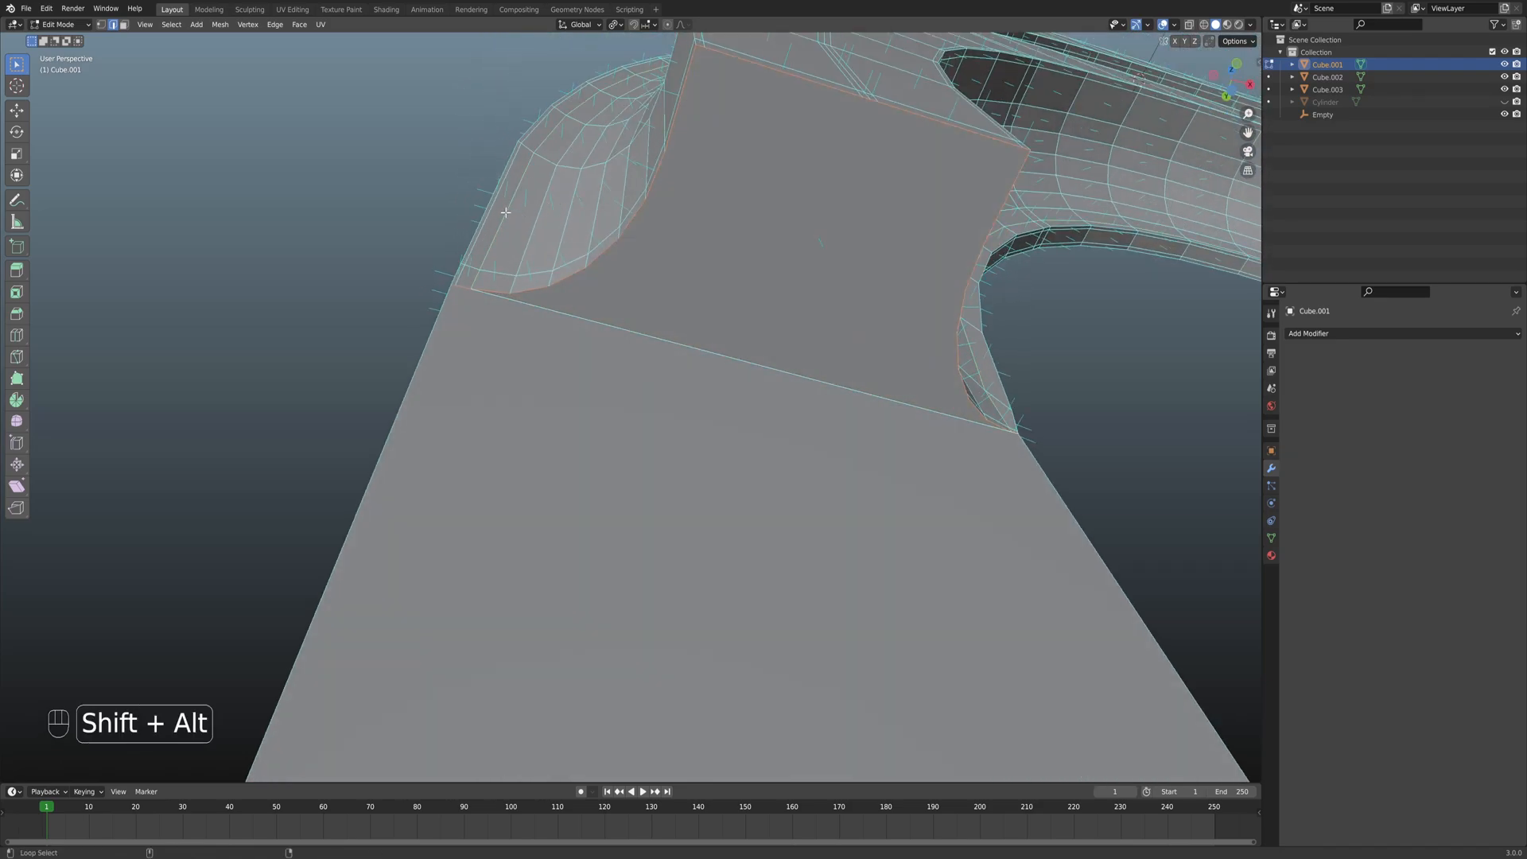
pyautogui.keyDown('shift'); pyautogui.click(629, 335); pyautogui.keyUp('shift')
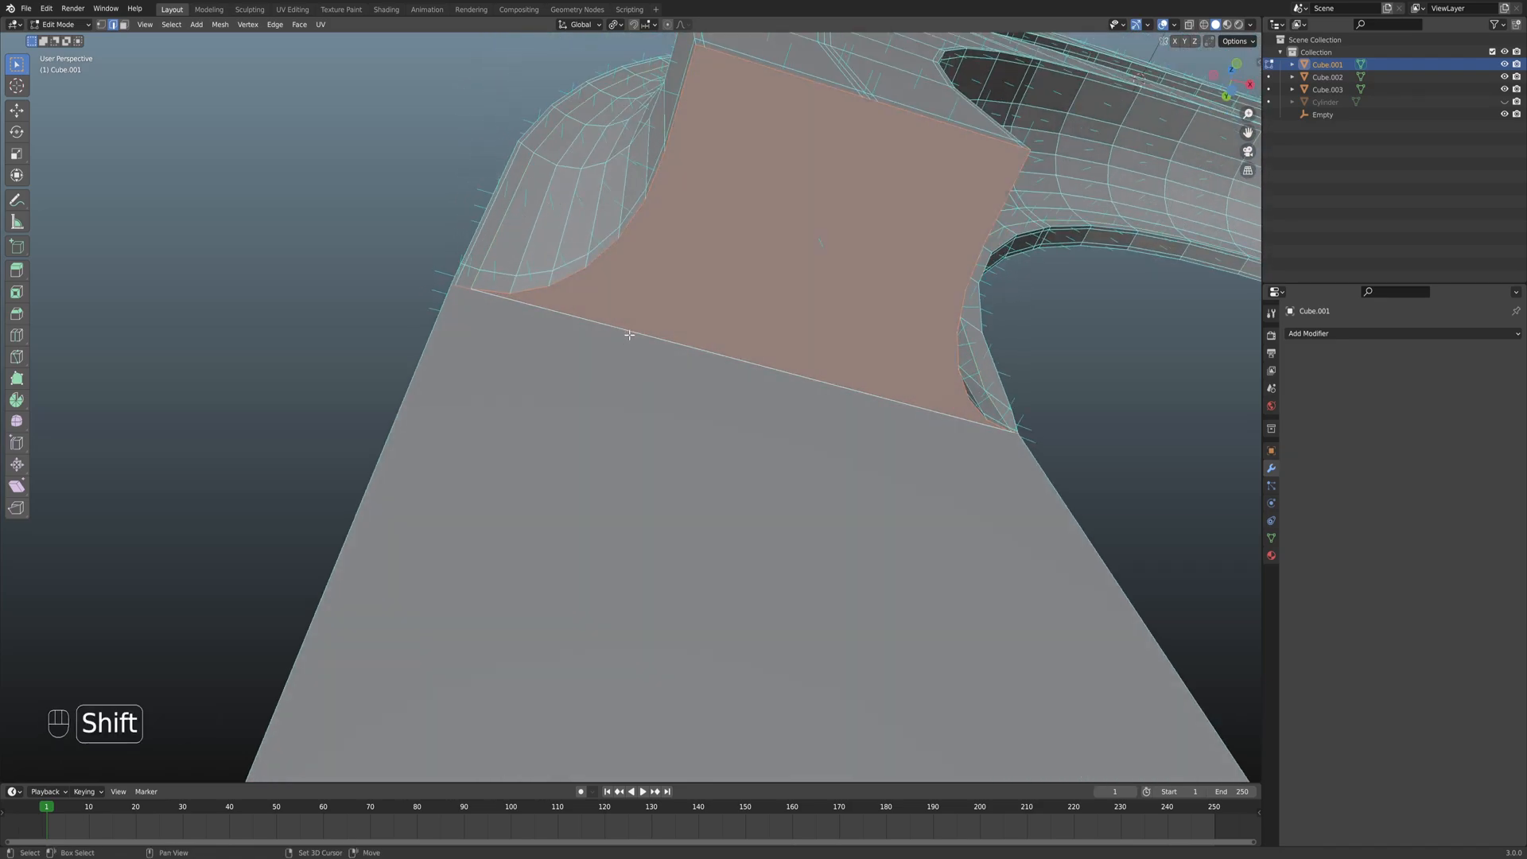
pyautogui.moveTo(778, 354); pyautogui.dragTo(713, 404, button='middle')
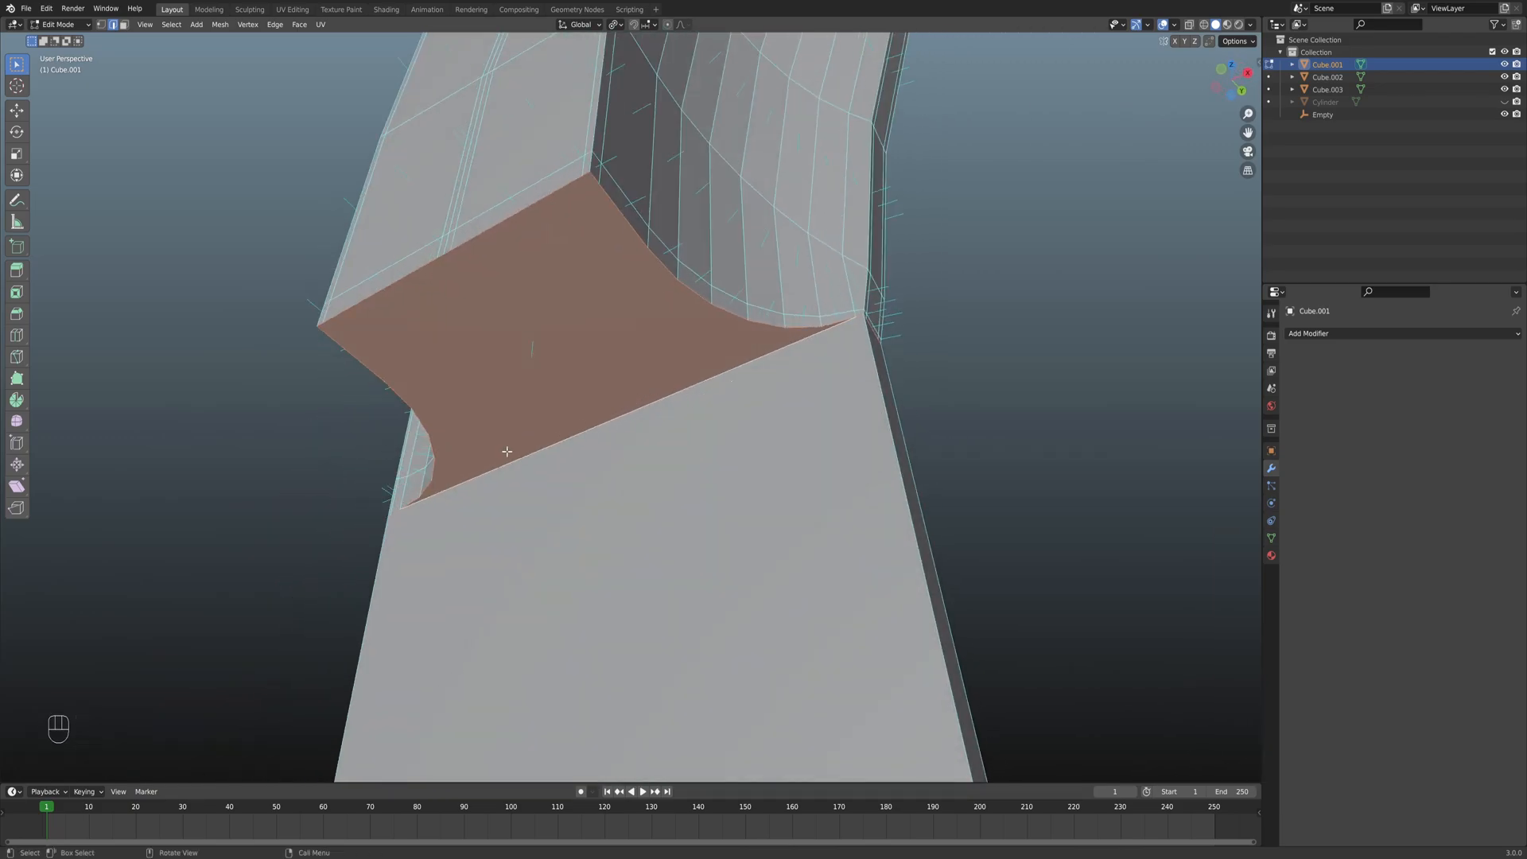
# Examine the whole window frame from a distance, then the legs and the rounded sill up close.
pyautogui.scroll(-10, 512, 448)
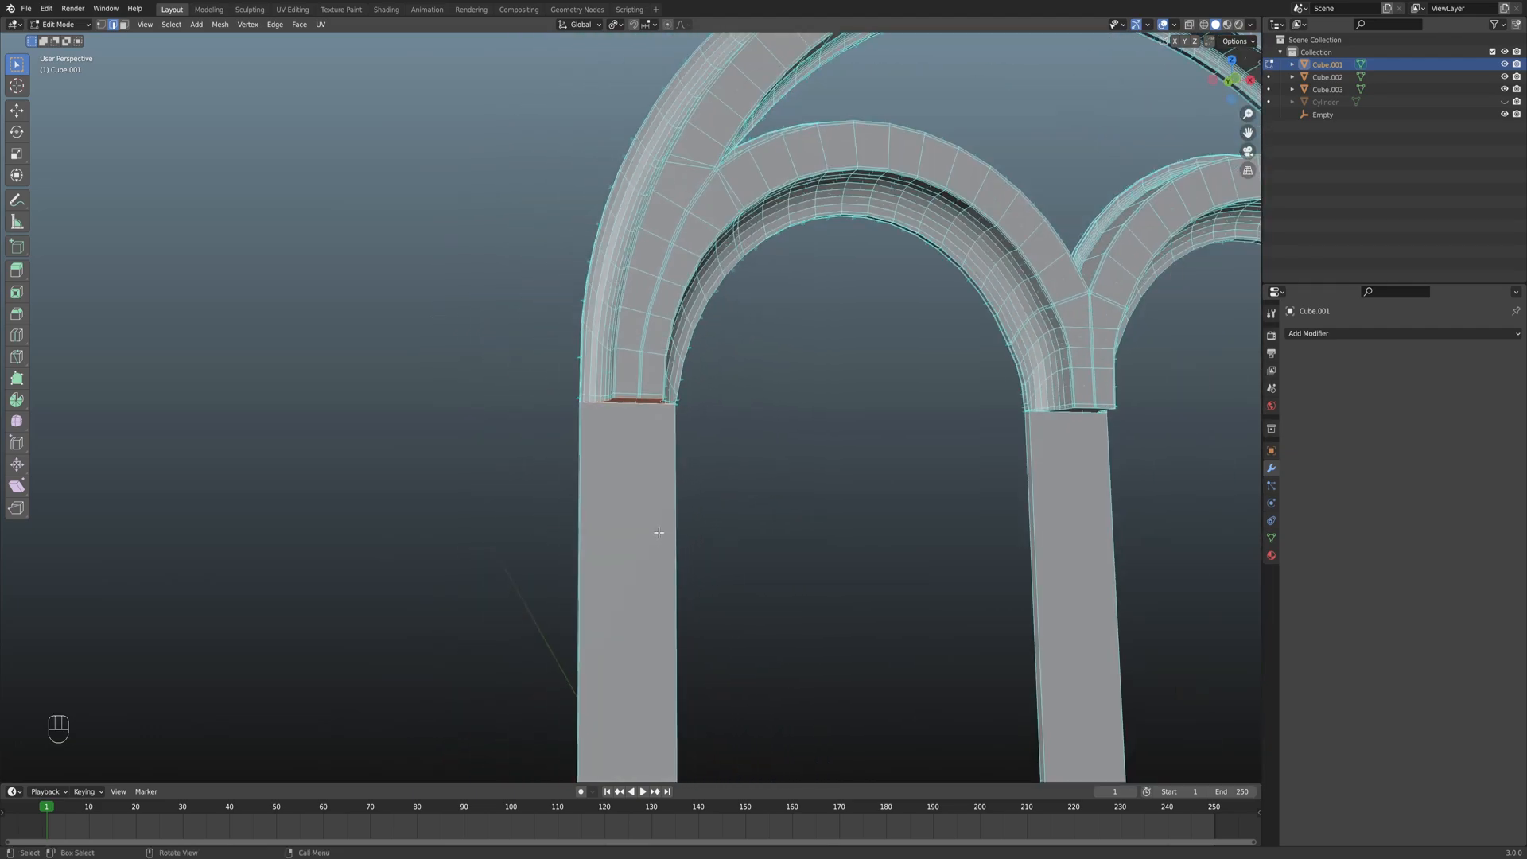
pyautogui.scroll(-8, 660, 532)
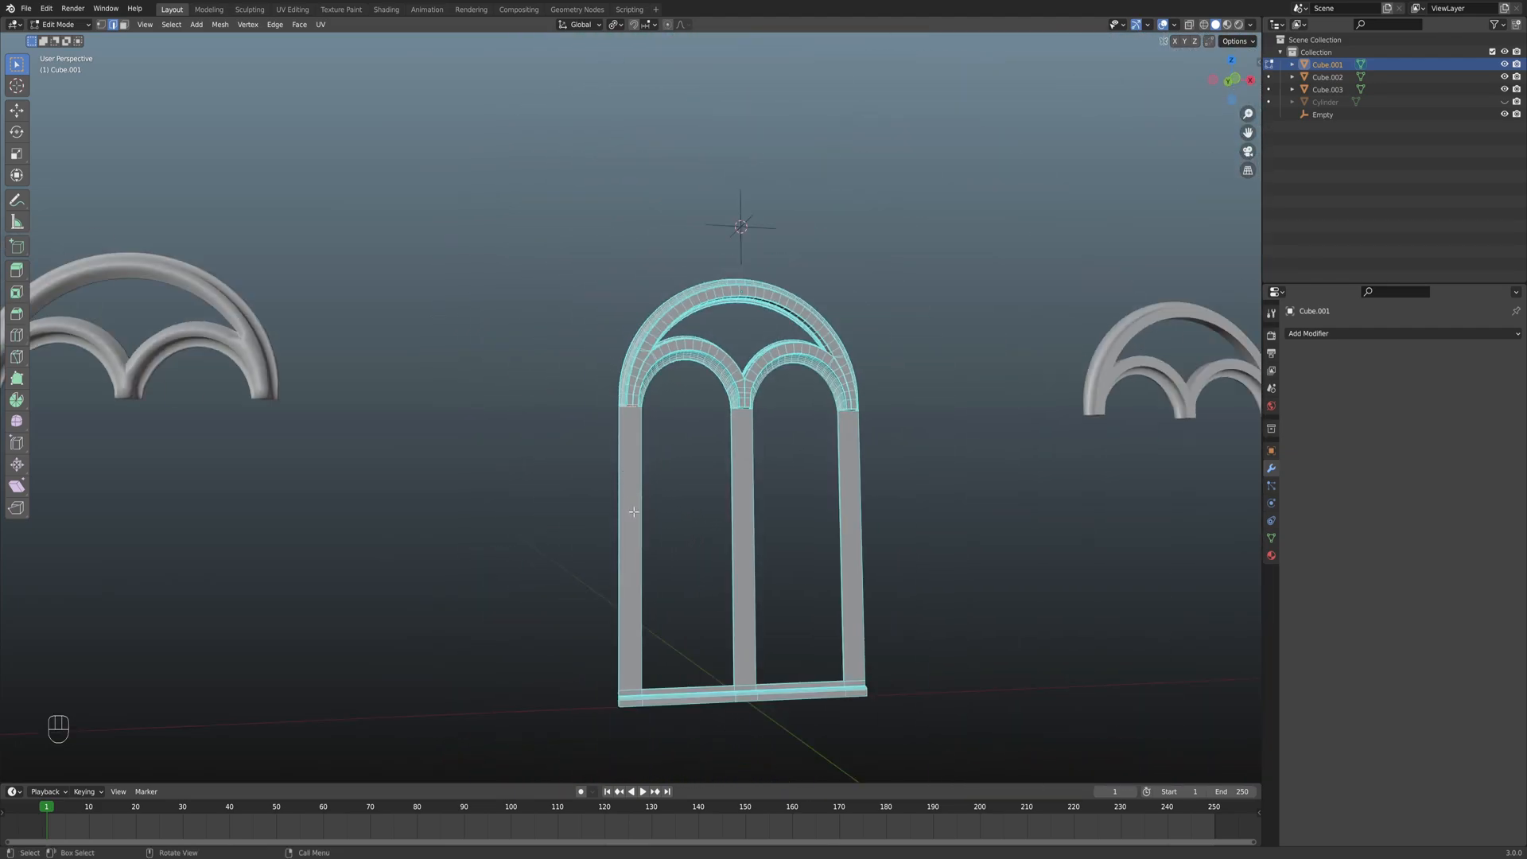
pyautogui.keyDown('shift'); pyautogui.moveTo(626, 587); pyautogui.dragTo(613, 299, button='middle'); pyautogui.keyUp('shift')
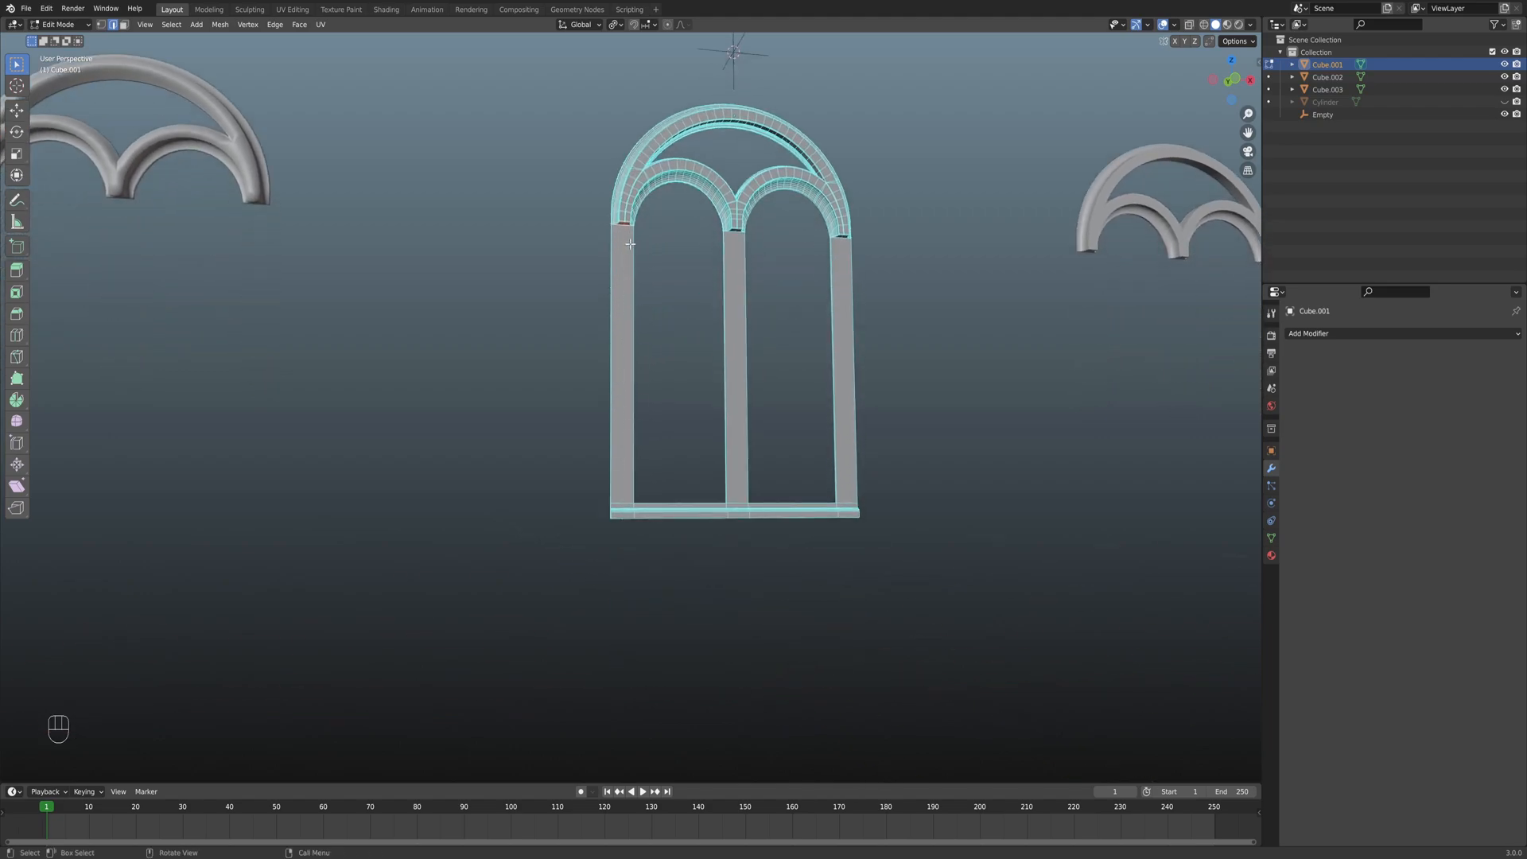
pyautogui.moveTo(625, 491); pyautogui.dragTo(614, 396, button='middle')
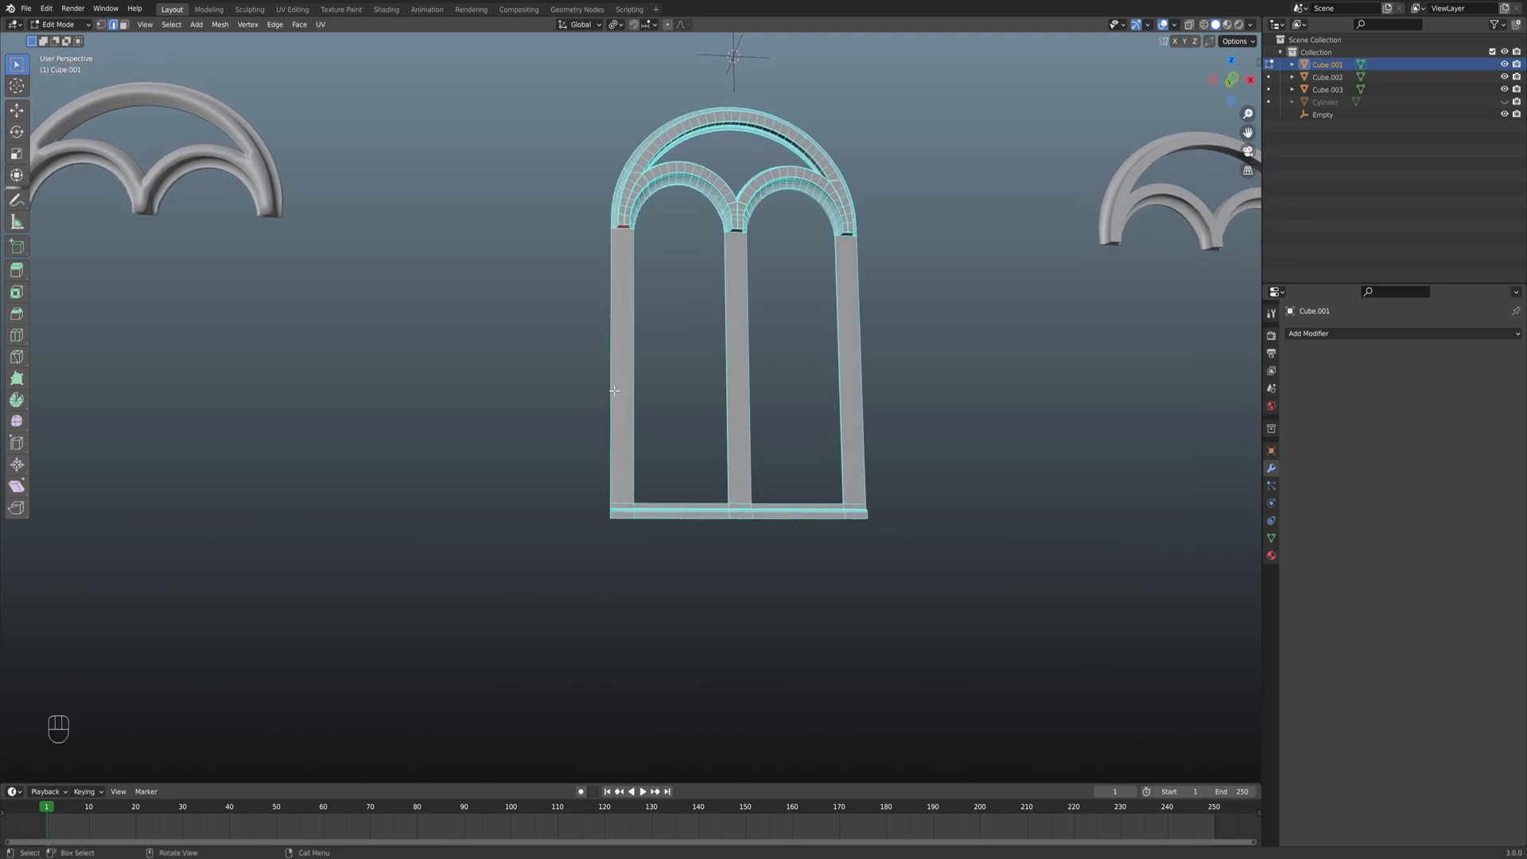
pyautogui.keyDown('shift'); pyautogui.moveTo(621, 485); pyautogui.dragTo(604, 422, button='middle'); pyautogui.keyUp('shift')
pyautogui.scroll(4, 594, 338)
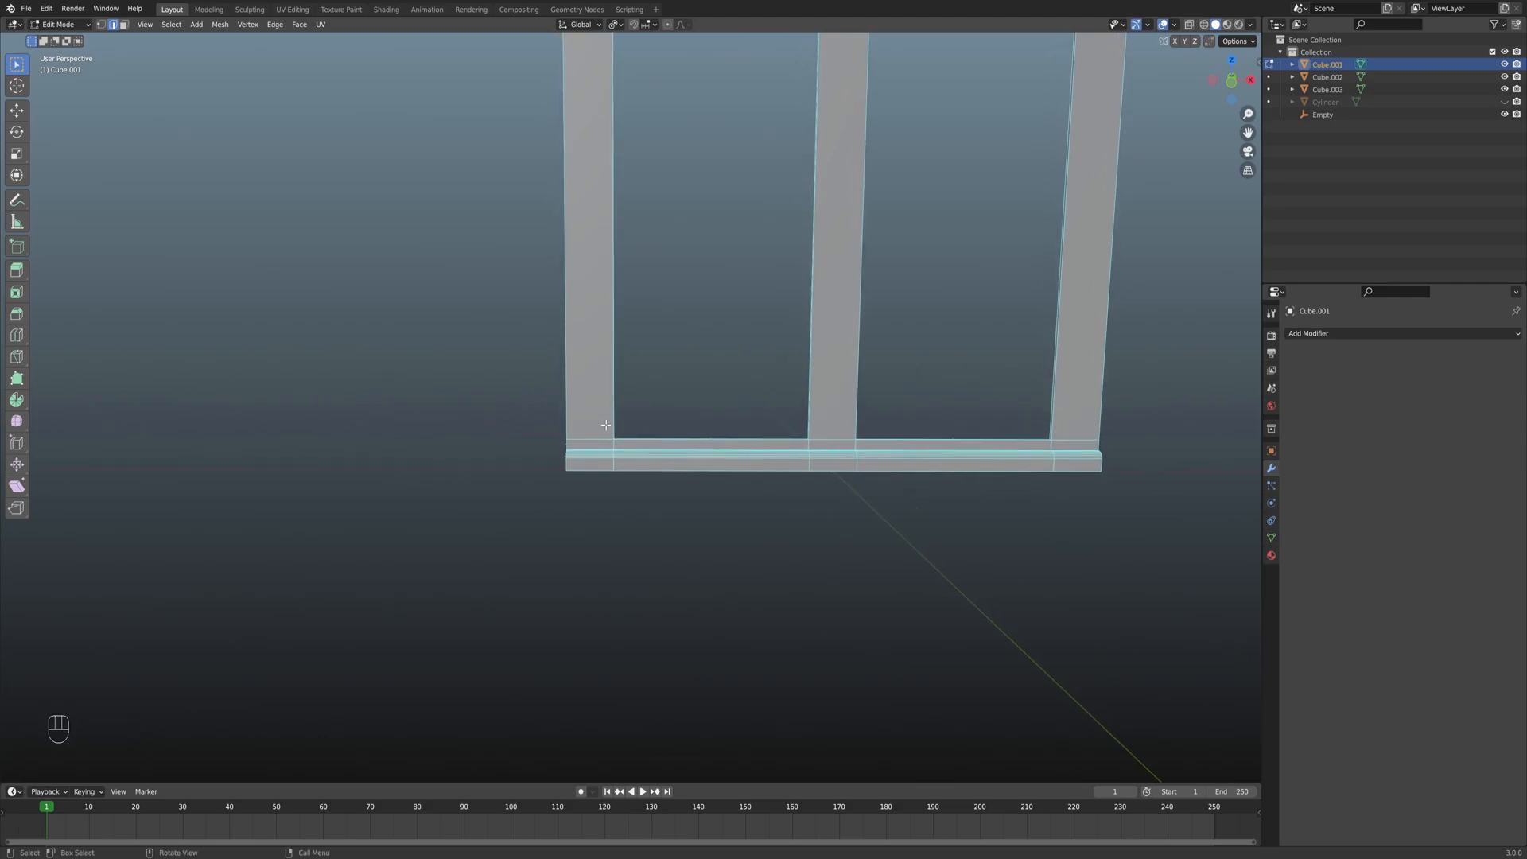
pyautogui.scroll(-3, 597, 378)
pyautogui.scroll(-1, 596, 377)
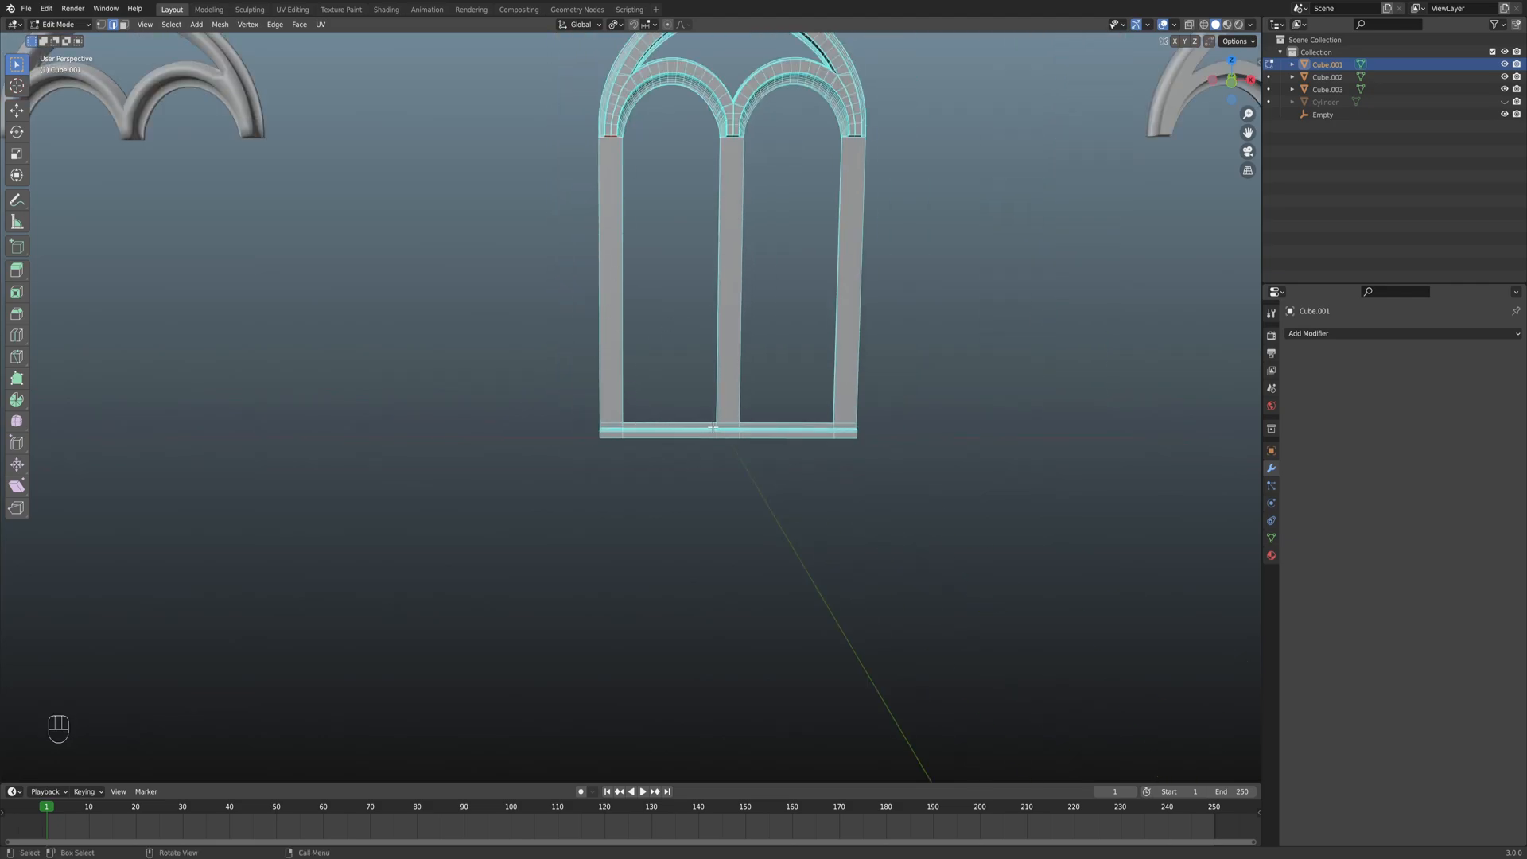
pyautogui.scroll(6, 652, 427)
pyautogui.keyDown('shift'); pyautogui.moveTo(678, 437); pyautogui.dragTo(590, 426, button='middle'); pyautogui.keyUp('shift')
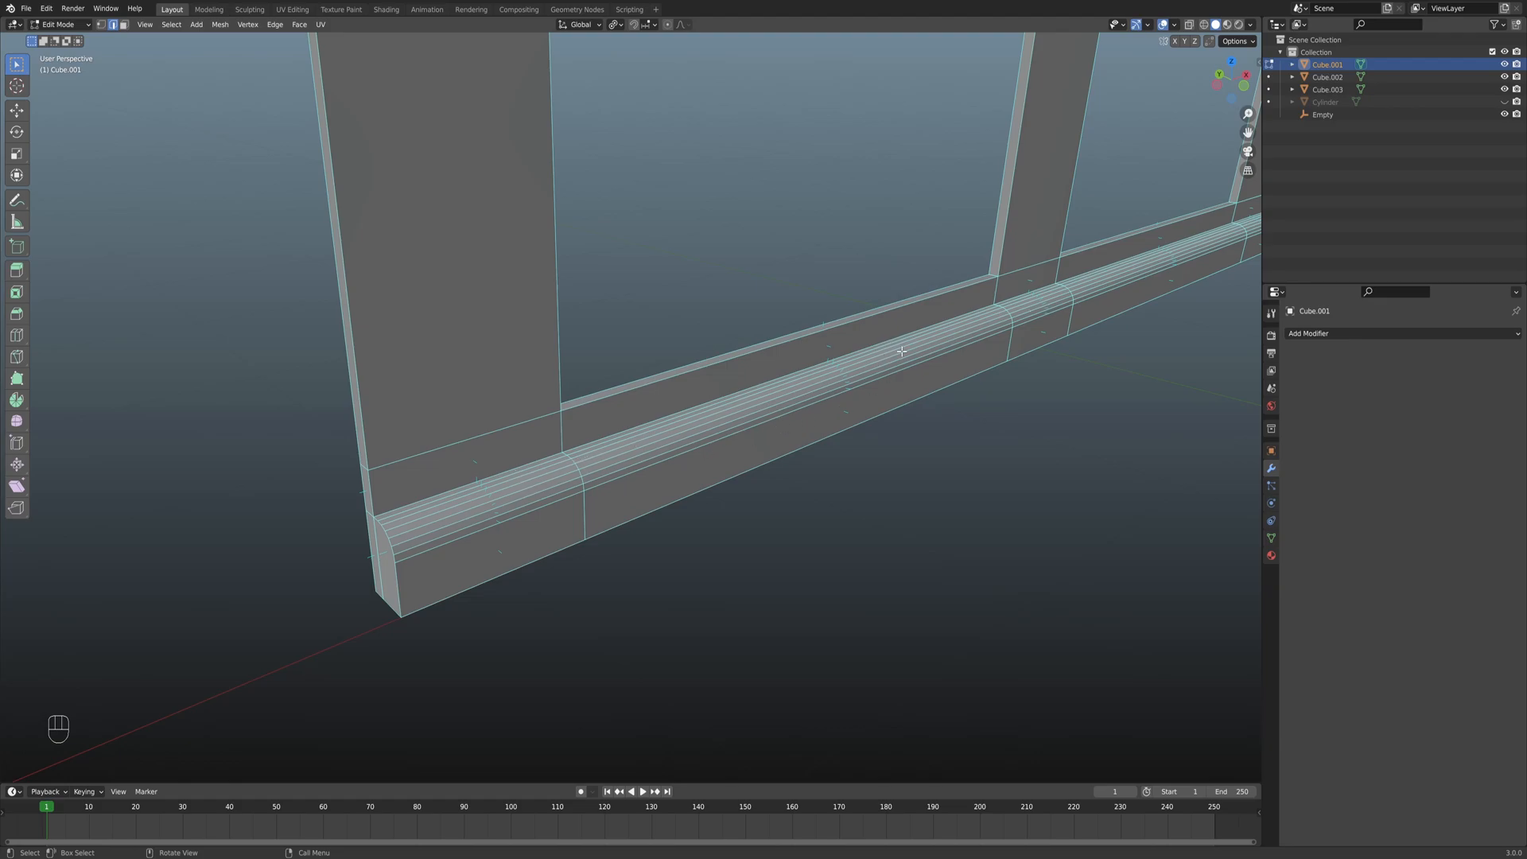
pyautogui.scroll(-5, 889, 281)
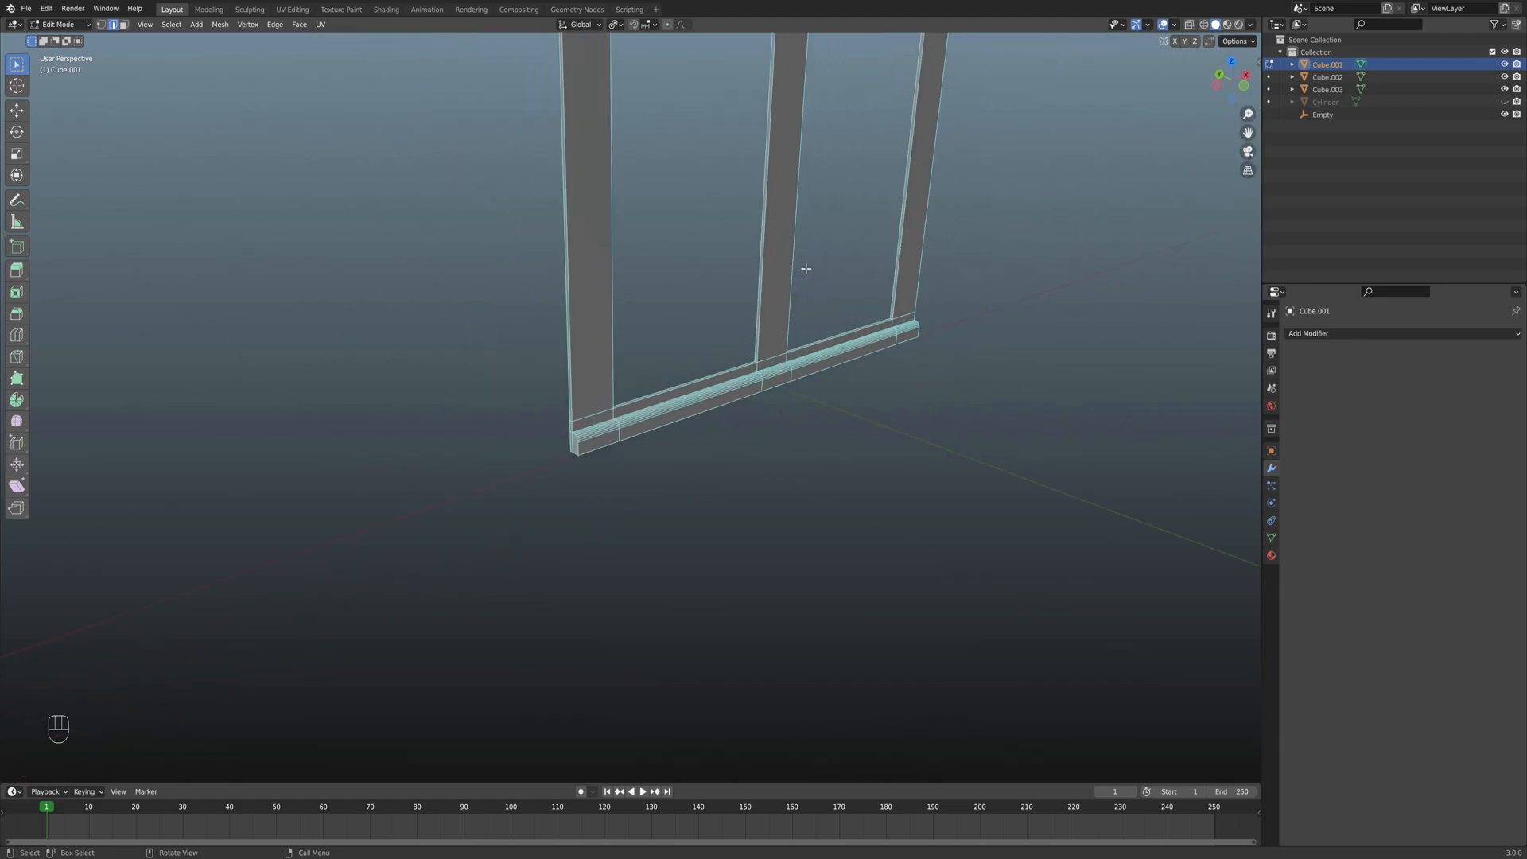
# Add the edge loops around the underside of the middle arch end and the joint with its leg to the selection.
pyautogui.keyDown('shift'); pyautogui.moveTo(726, 133); pyautogui.dragTo(677, 417, button='middle'); pyautogui.keyUp('shift')
pyautogui.scroll(4, 705, 406)
pyautogui.keyDown('shift'); pyautogui.moveTo(793, 303); pyautogui.dragTo(762, 403, button='middle'); pyautogui.keyUp('shift')
pyautogui.scroll(4, 650, 413)
pyautogui.scroll(1, 741, 379)
pyautogui.scroll(3, 741, 378)
pyautogui.scroll(3, 762, 404)
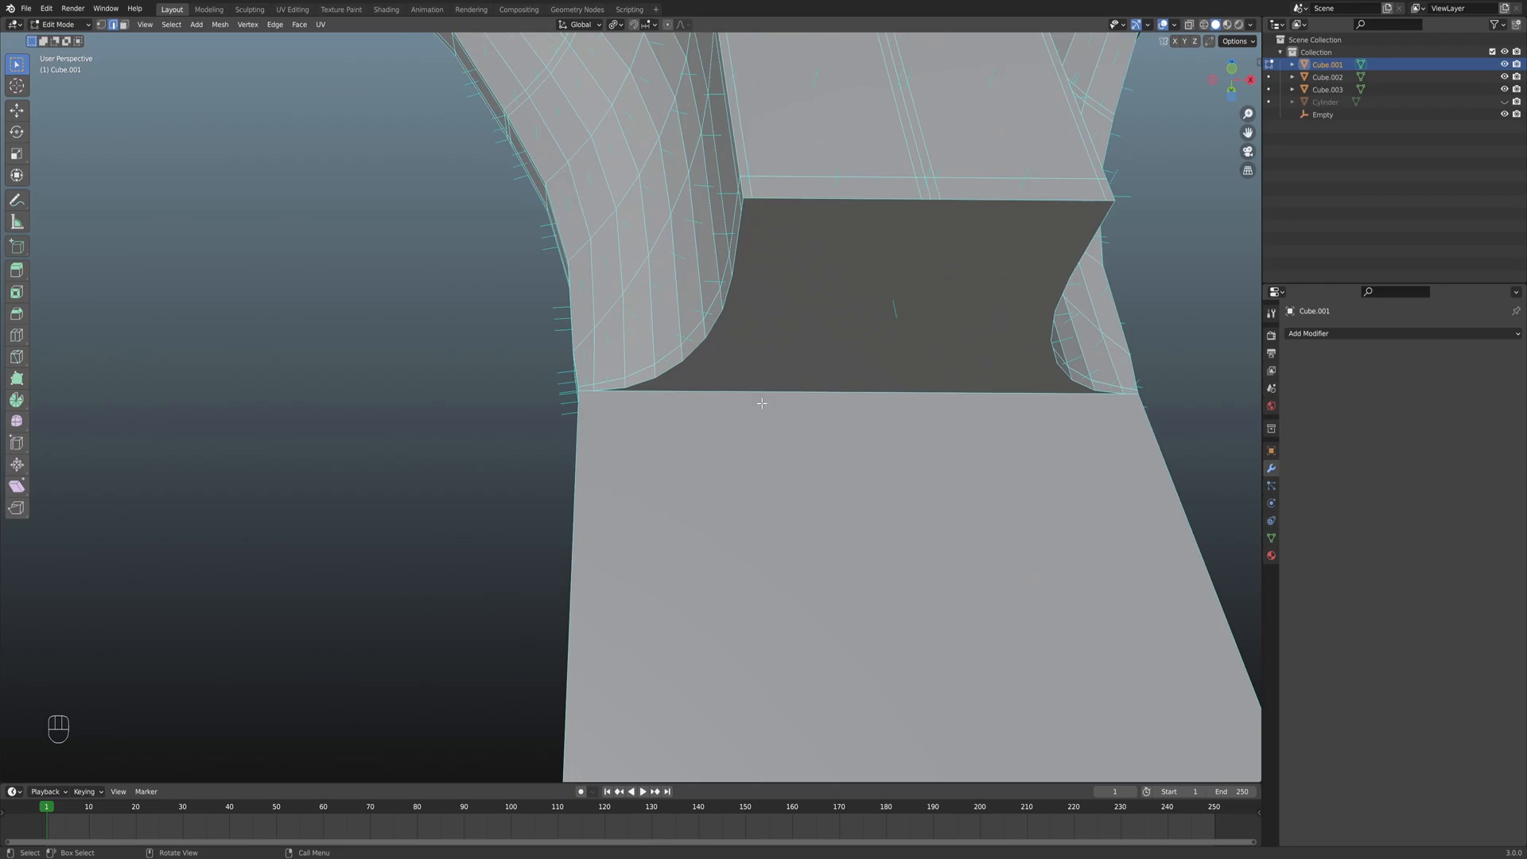
pyautogui.keyDown('alt'); pyautogui.keyDown('shift'); pyautogui.click(646, 381); pyautogui.keyUp('shift'); pyautogui.keyUp('alt')
pyautogui.moveTo(646, 381); pyautogui.dragTo(522, 397, button='middle')
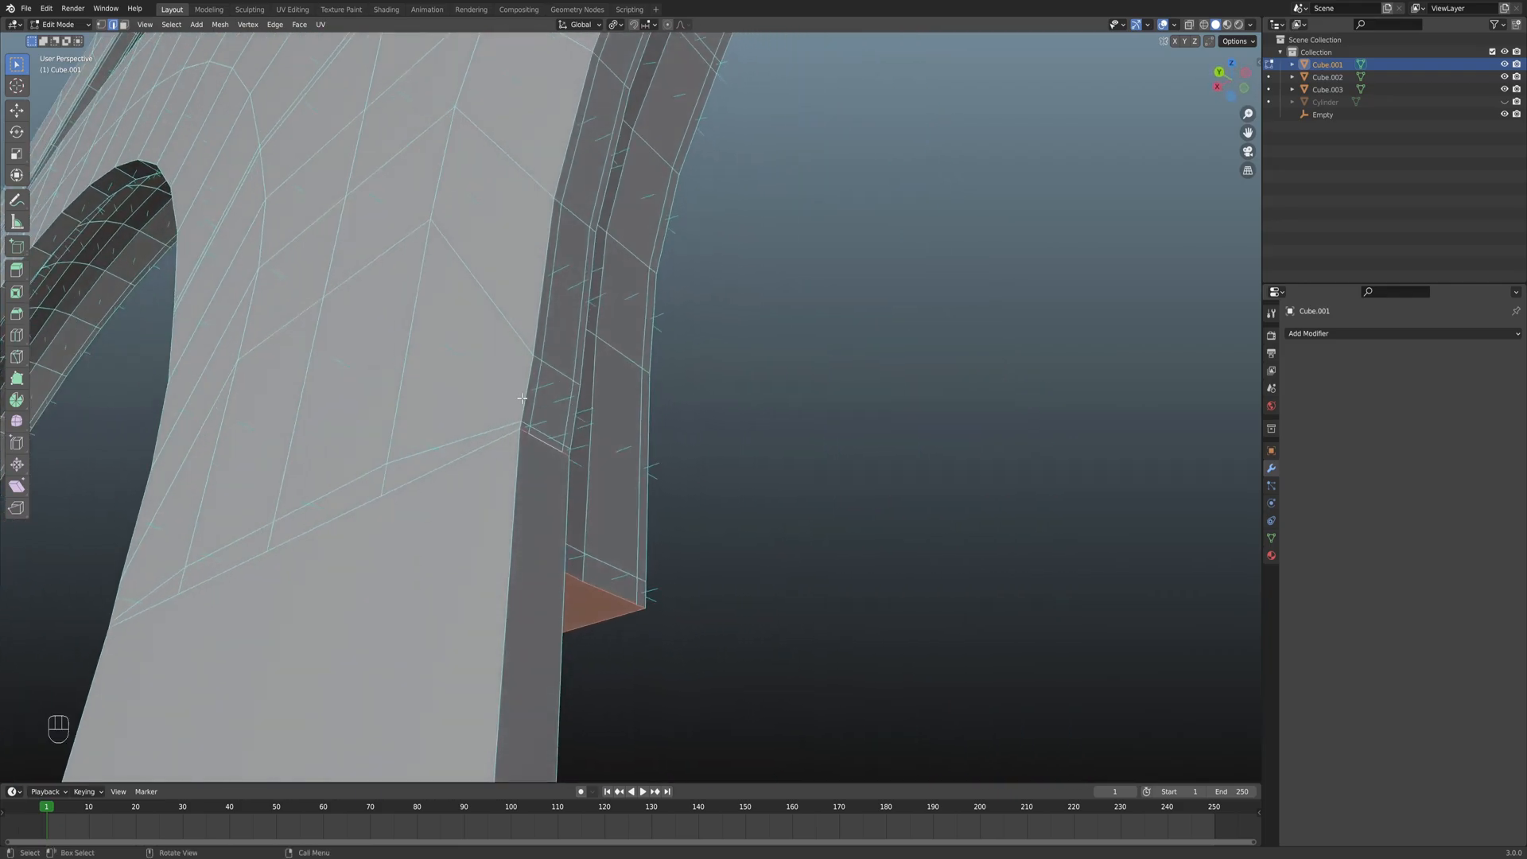
pyautogui.moveTo(475, 449); pyautogui.dragTo(654, 427, button='middle')
pyautogui.keyDown('alt'); pyautogui.keyDown('shift'); pyautogui.click(564, 491); pyautogui.keyUp('shift'); pyautogui.keyUp('alt')
pyautogui.scroll(-3, 744, 390)
# Add the edge loops around the underside of the right arch end and the joint with its leg to the selection.
pyautogui.keyDown('shift'); pyautogui.moveTo(744, 390); pyautogui.dragTo(270, 402, button='middle'); pyautogui.keyUp('shift')
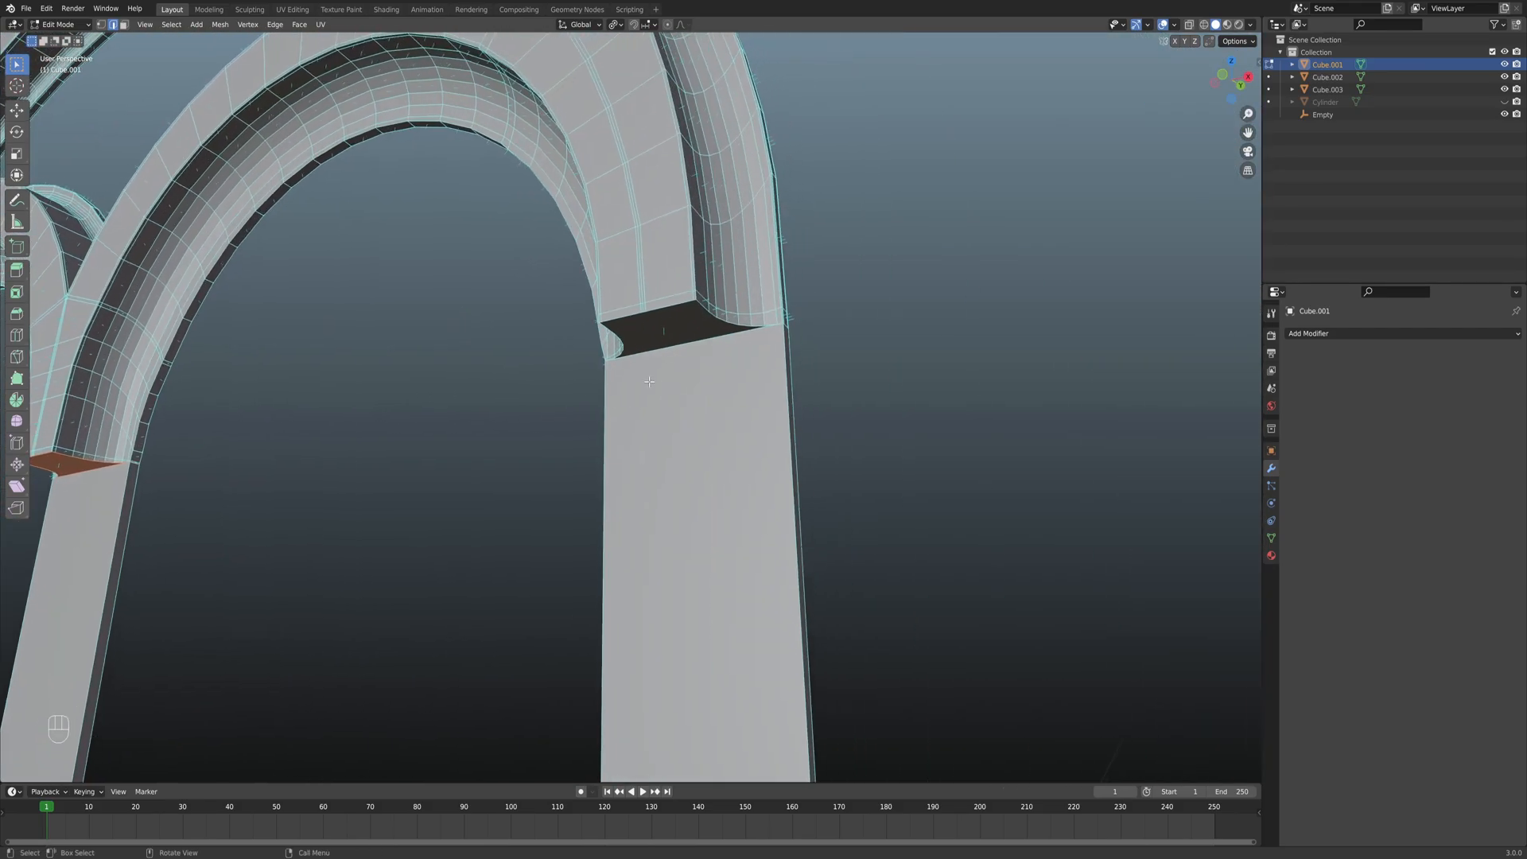
pyautogui.scroll(4, 690, 299)
pyautogui.keyDown('alt'); pyautogui.keyDown('shift'); pyautogui.click(600, 248); pyautogui.keyUp('shift'); pyautogui.keyUp('alt')
pyautogui.keyDown('shift'); pyautogui.moveTo(601, 248); pyautogui.dragTo(556, 334, button='middle'); pyautogui.keyUp('shift')
pyautogui.scroll(4, 547, 349)
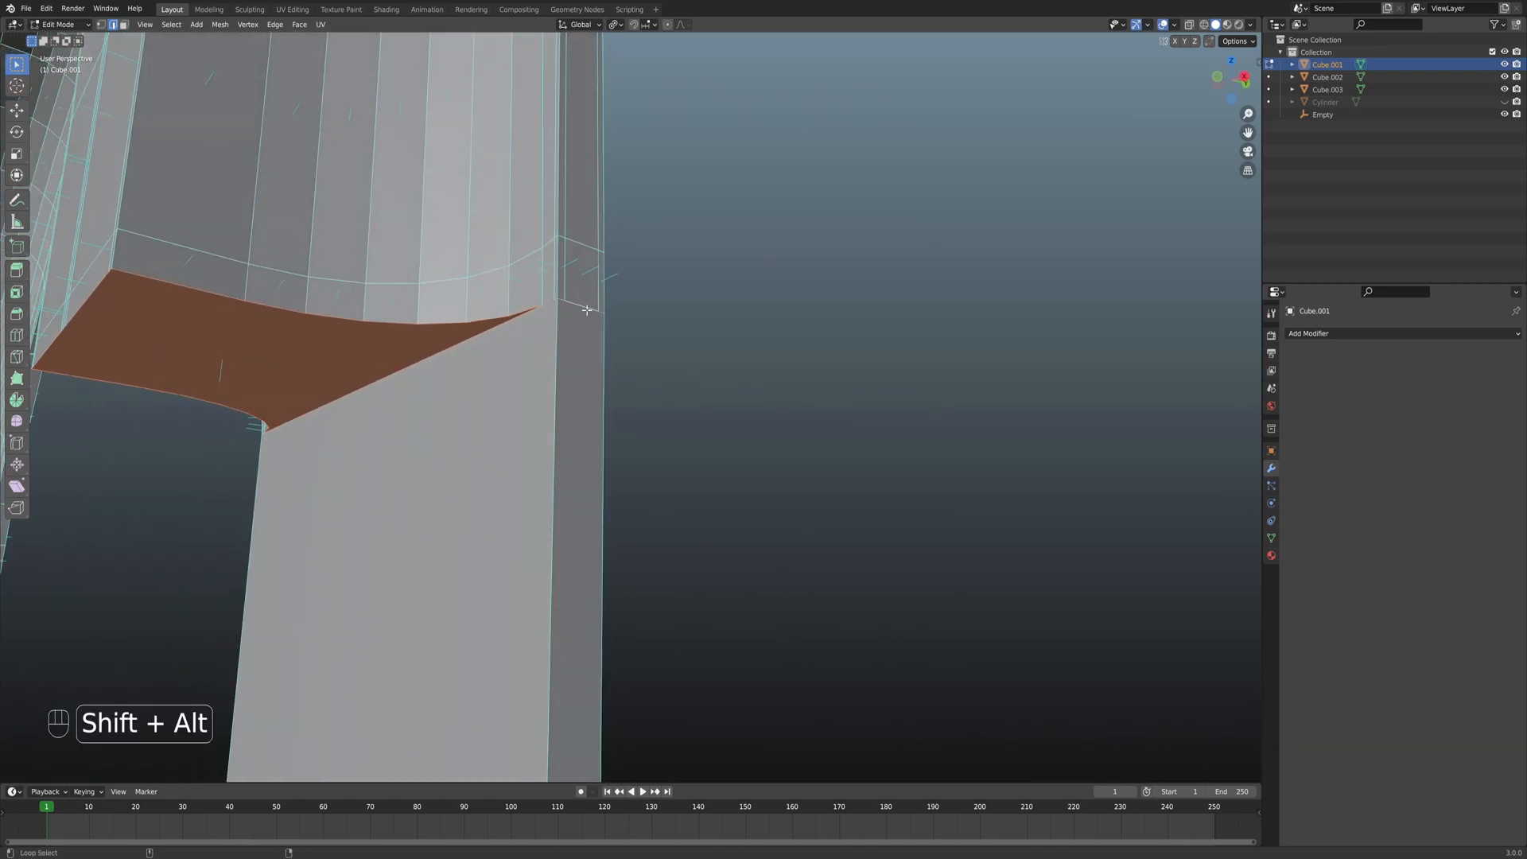
pyautogui.moveTo(582, 308); pyautogui.dragTo(448, 331, button='middle')
pyautogui.keyDown('shift'); pyautogui.moveTo(635, 314); pyautogui.dragTo(583, 318, button='middle'); pyautogui.keyUp('shift')
pyautogui.keyDown('alt'); pyautogui.keyDown('shift'); pyautogui.click(704, 373); pyautogui.keyUp('shift'); pyautogui.keyUp('alt')
# Add the edge loops running along the thin outer side of the large arch and its outer legs to the selection.
pyautogui.scroll(-4, 613, 331)
pyautogui.scroll(3, 546, 396)
pyautogui.scroll(2, 579, 329)
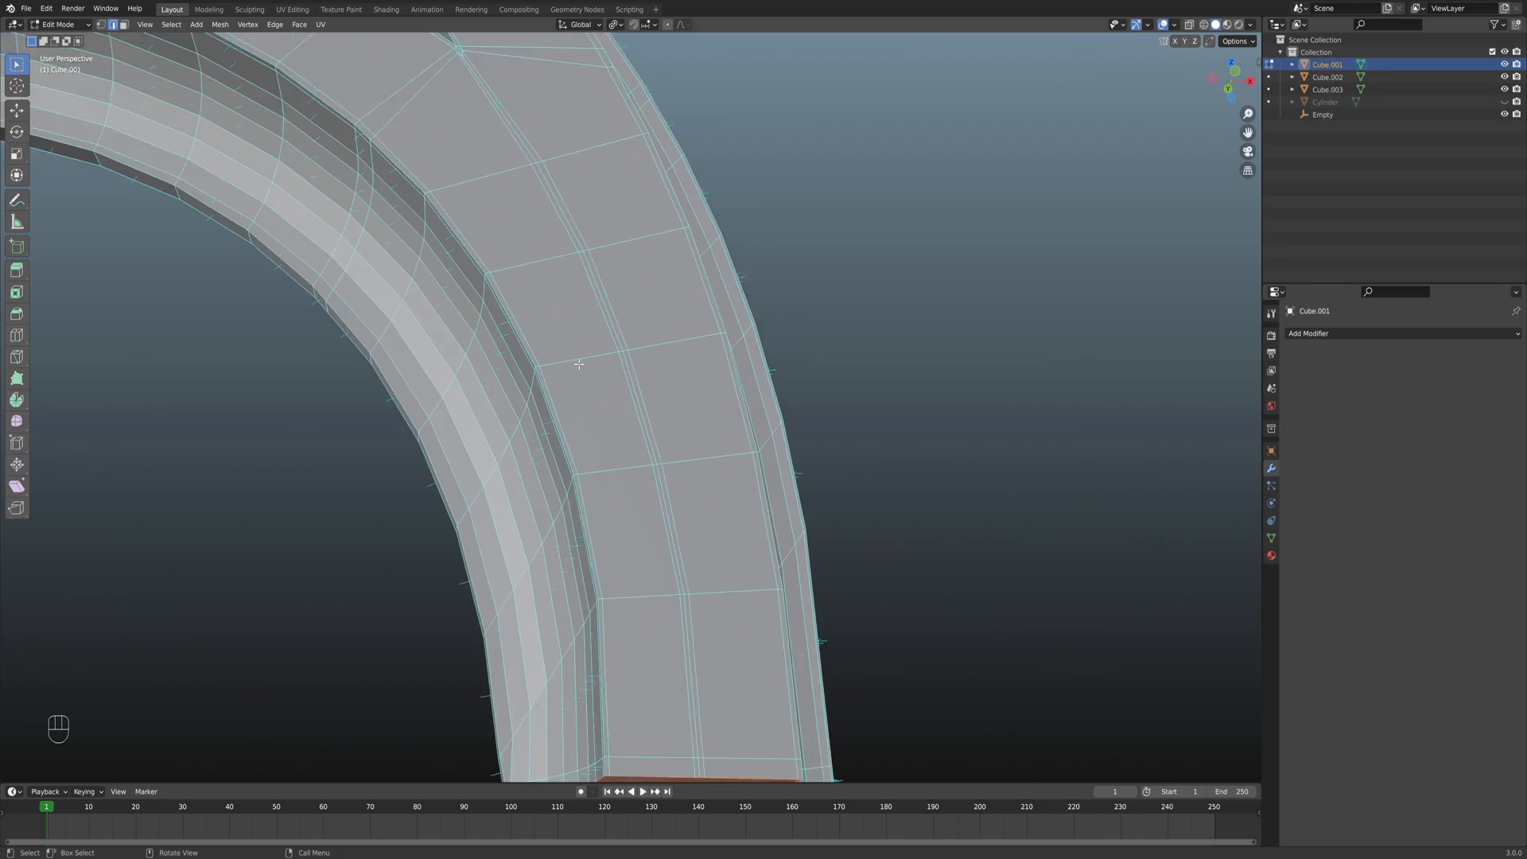
pyautogui.scroll(-2, 574, 352)
pyautogui.scroll(-3, 566, 301)
pyautogui.moveTo(566, 301); pyautogui.dragTo(542, 327, button='middle')
pyautogui.keyDown('shift'); pyautogui.moveTo(506, 289); pyautogui.dragTo(389, 286, button='middle'); pyautogui.keyUp('shift')
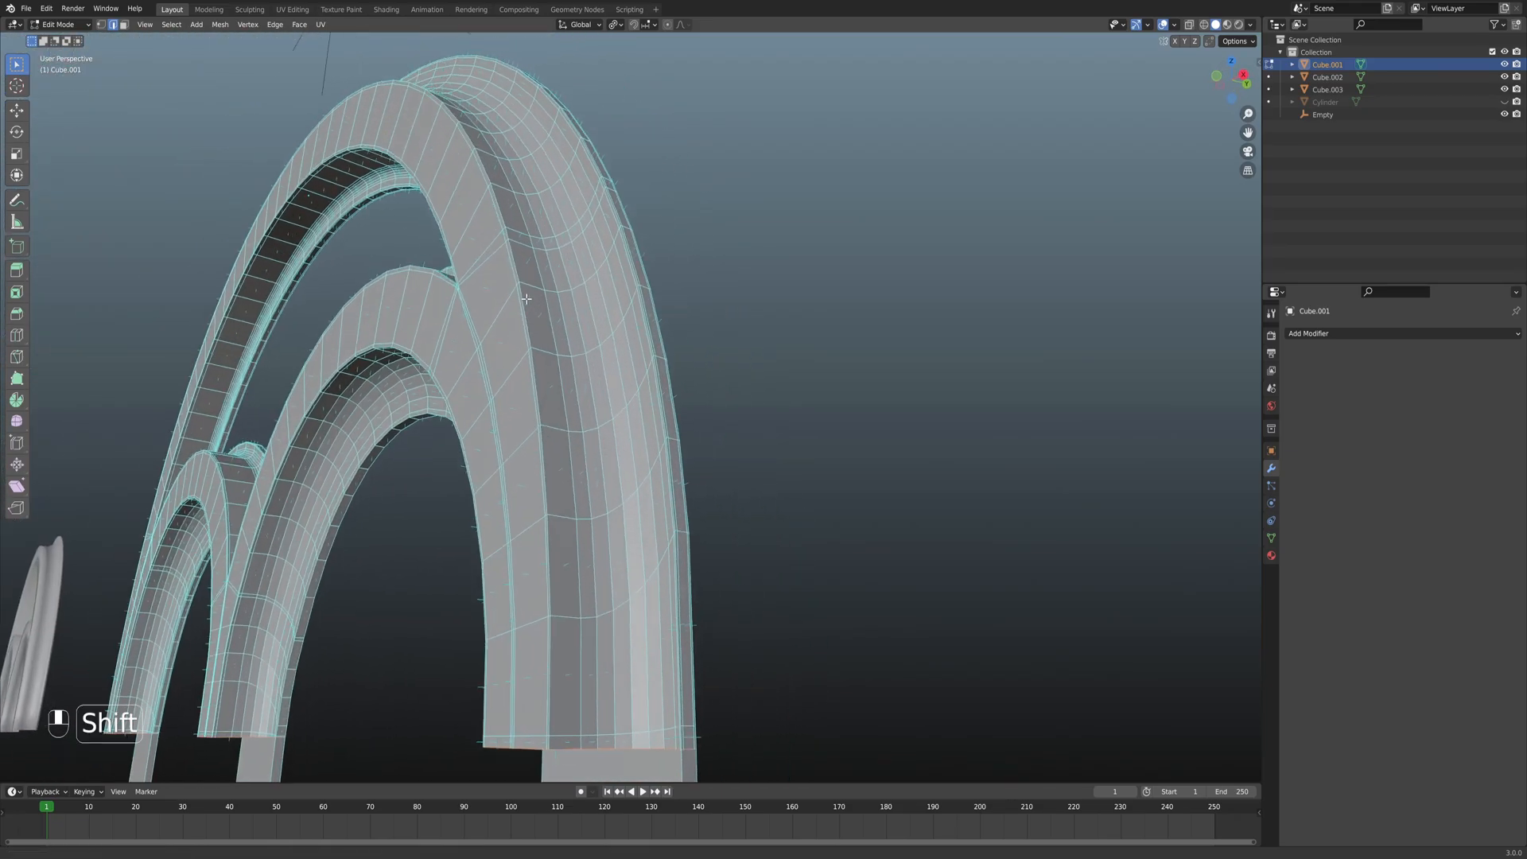
pyautogui.scroll(6, 589, 335)
pyautogui.scroll(4, 589, 335)
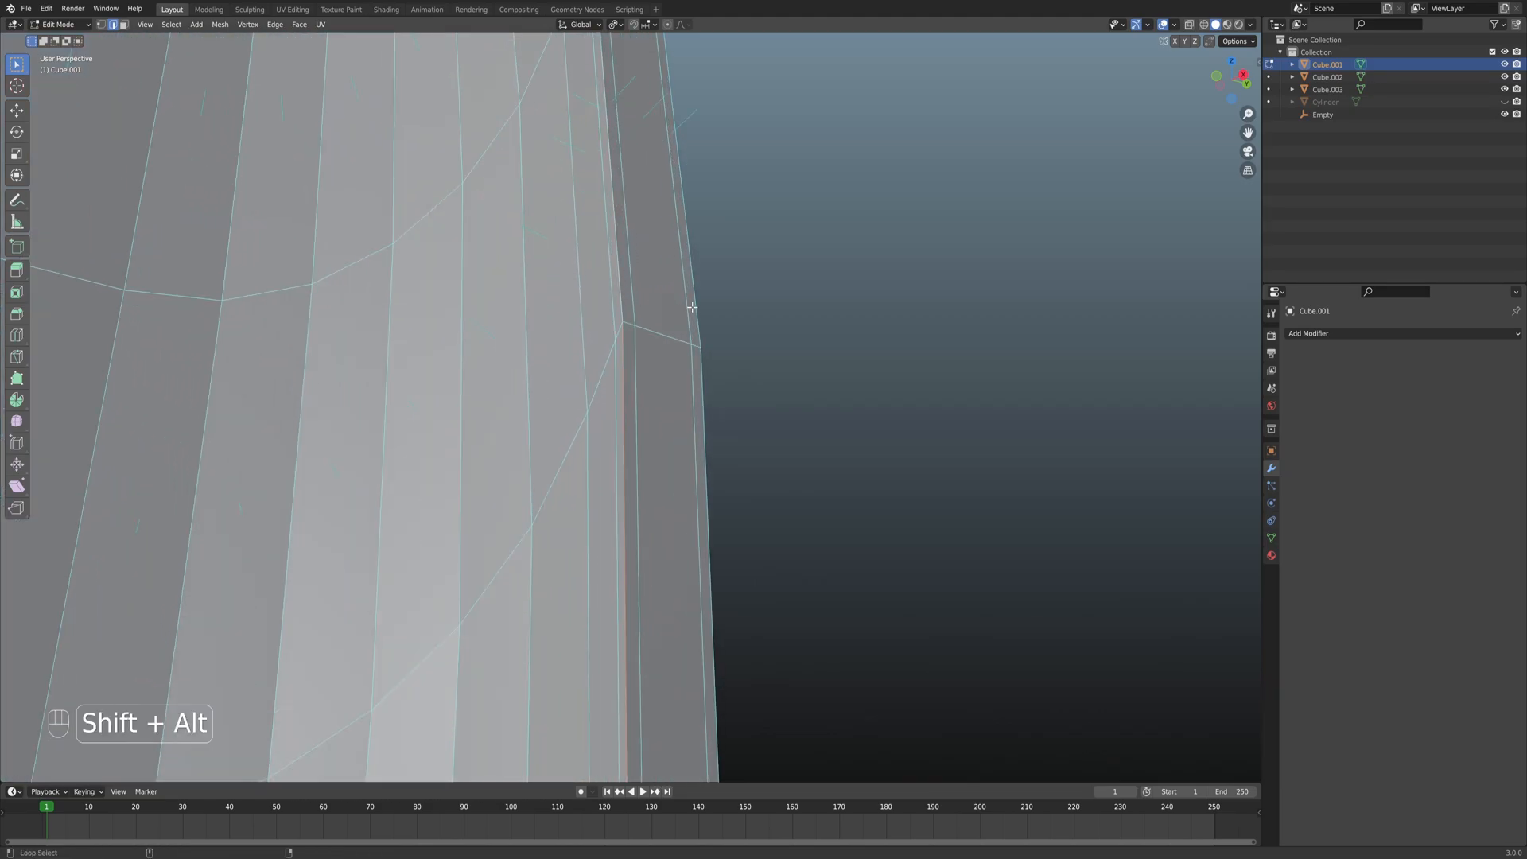
pyautogui.keyDown('alt'); pyautogui.moveTo(694, 309); pyautogui.dragTo(638, 416, button='middle'); pyautogui.keyUp('alt')
# Extend the selection with the edges bordering the two tall openings along the small arches and the inner sides of the legs.
pyautogui.scroll(-4, 635, 358)
pyautogui.keyDown('shift'); pyautogui.moveTo(529, 182); pyautogui.dragTo(587, 227, button='middle'); pyautogui.keyUp('shift')
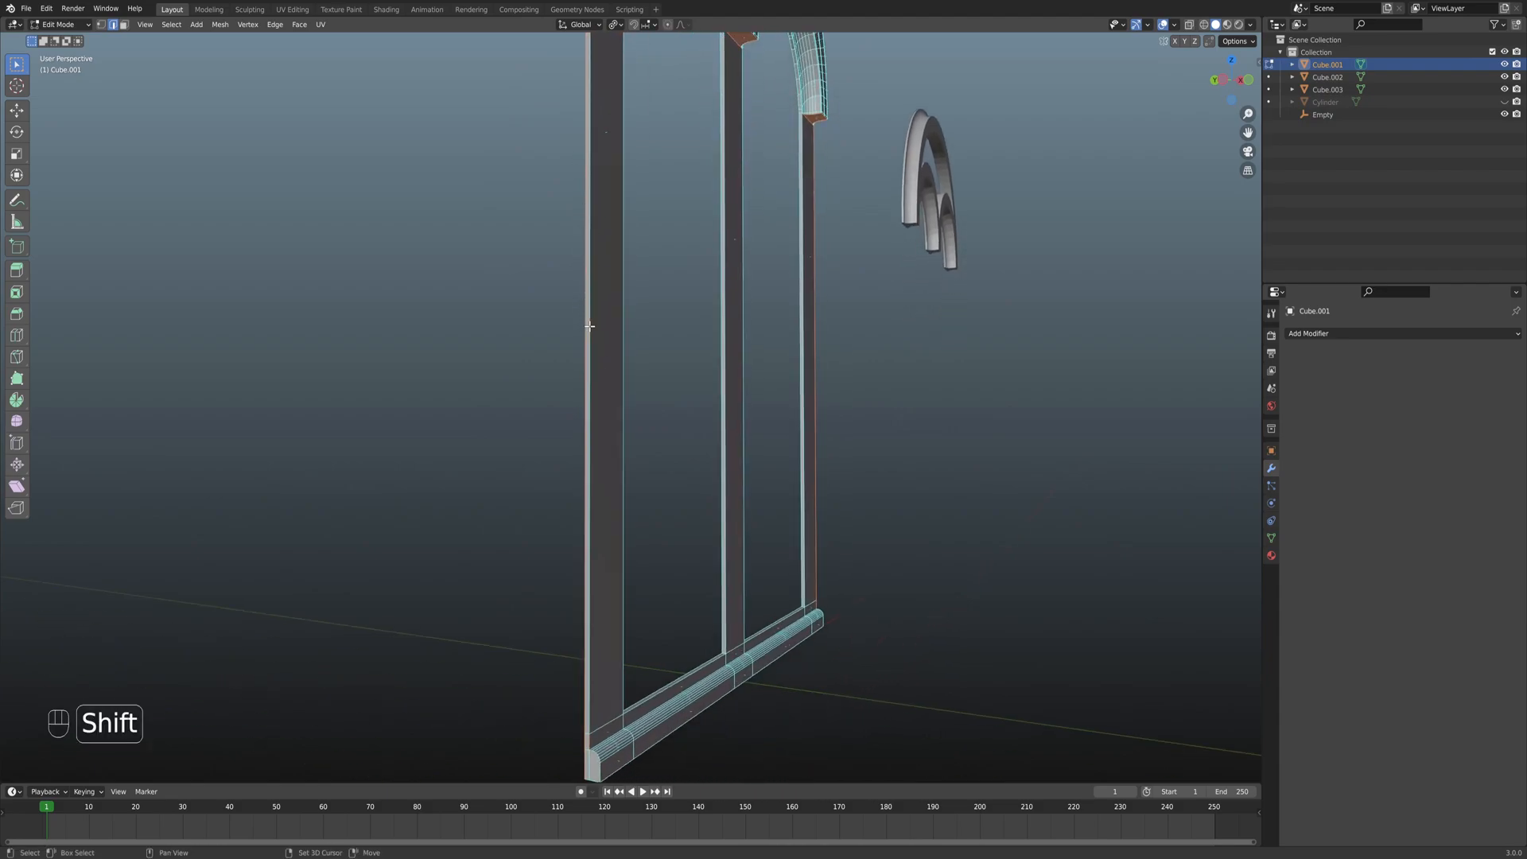
pyautogui.keyDown('shift'); pyautogui.moveTo(569, 436); pyautogui.dragTo(612, 220, button='middle'); pyautogui.keyUp('shift')
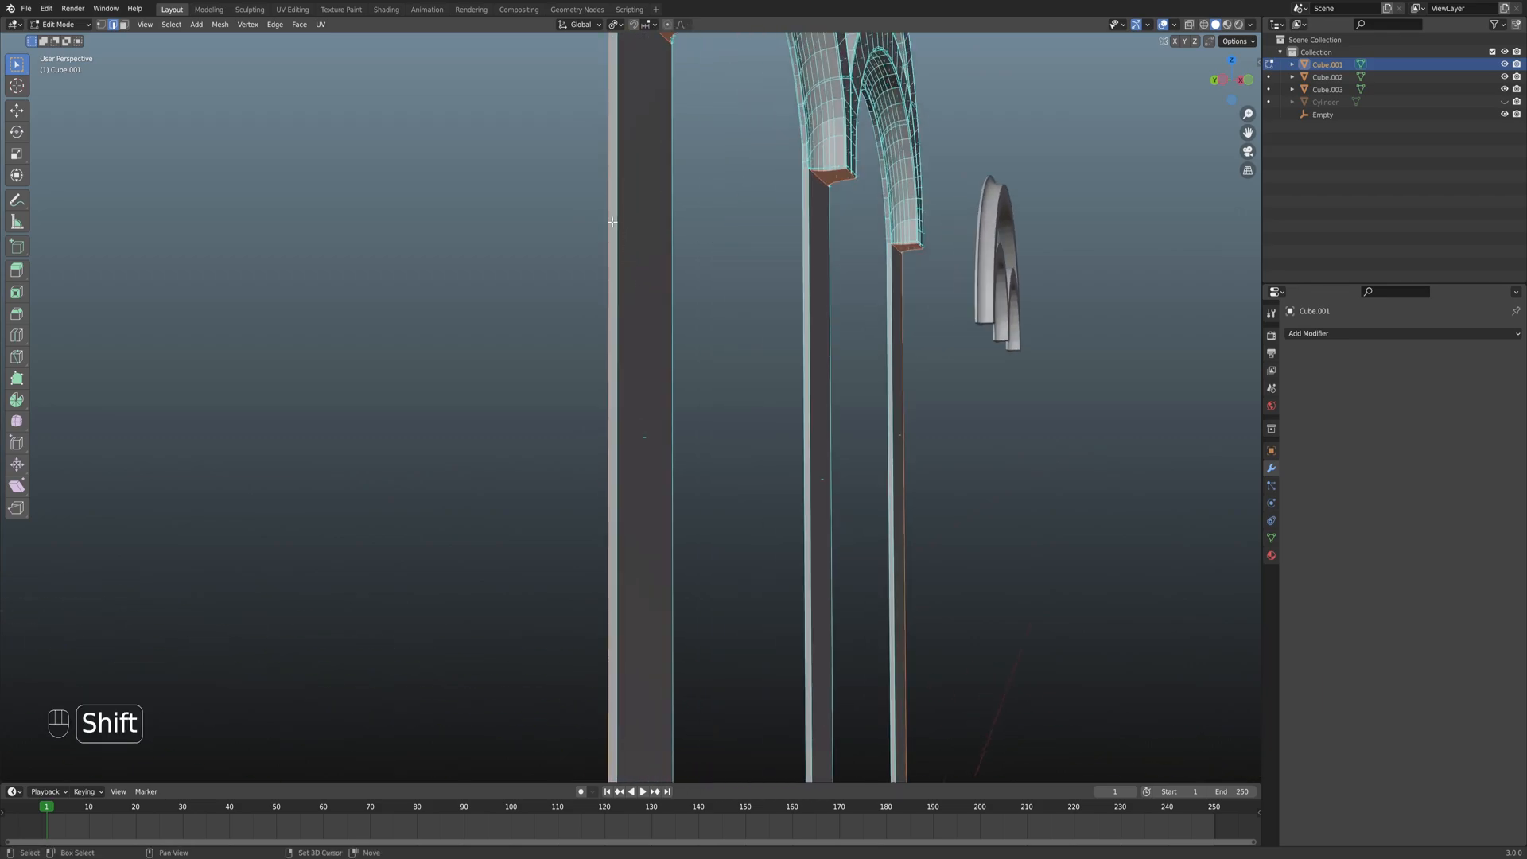
pyautogui.scroll(-2, 619, 208)
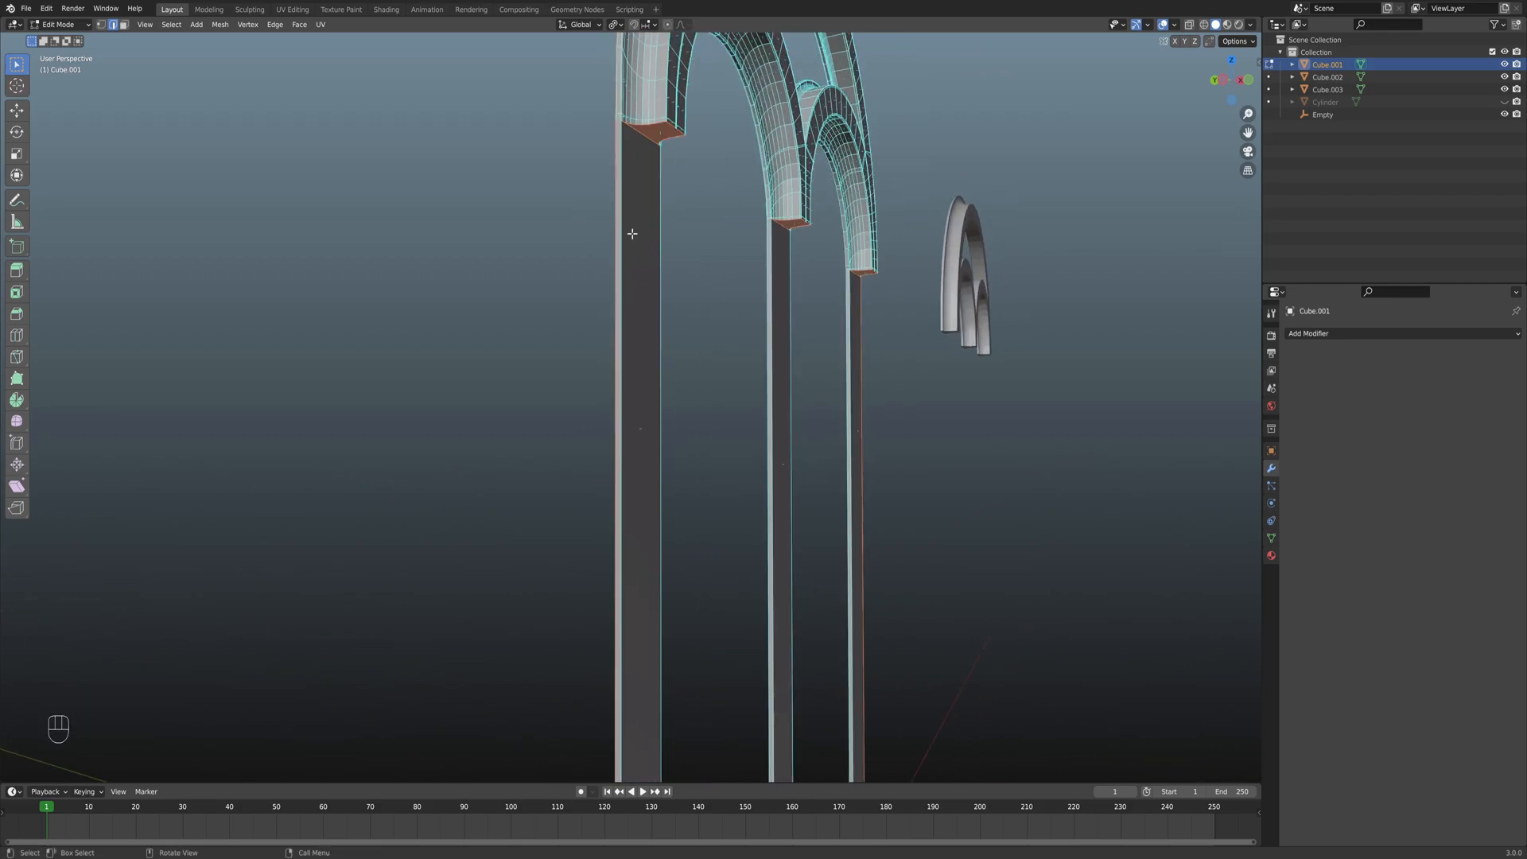
pyautogui.moveTo(627, 246); pyautogui.dragTo(239, 266, button='middle')
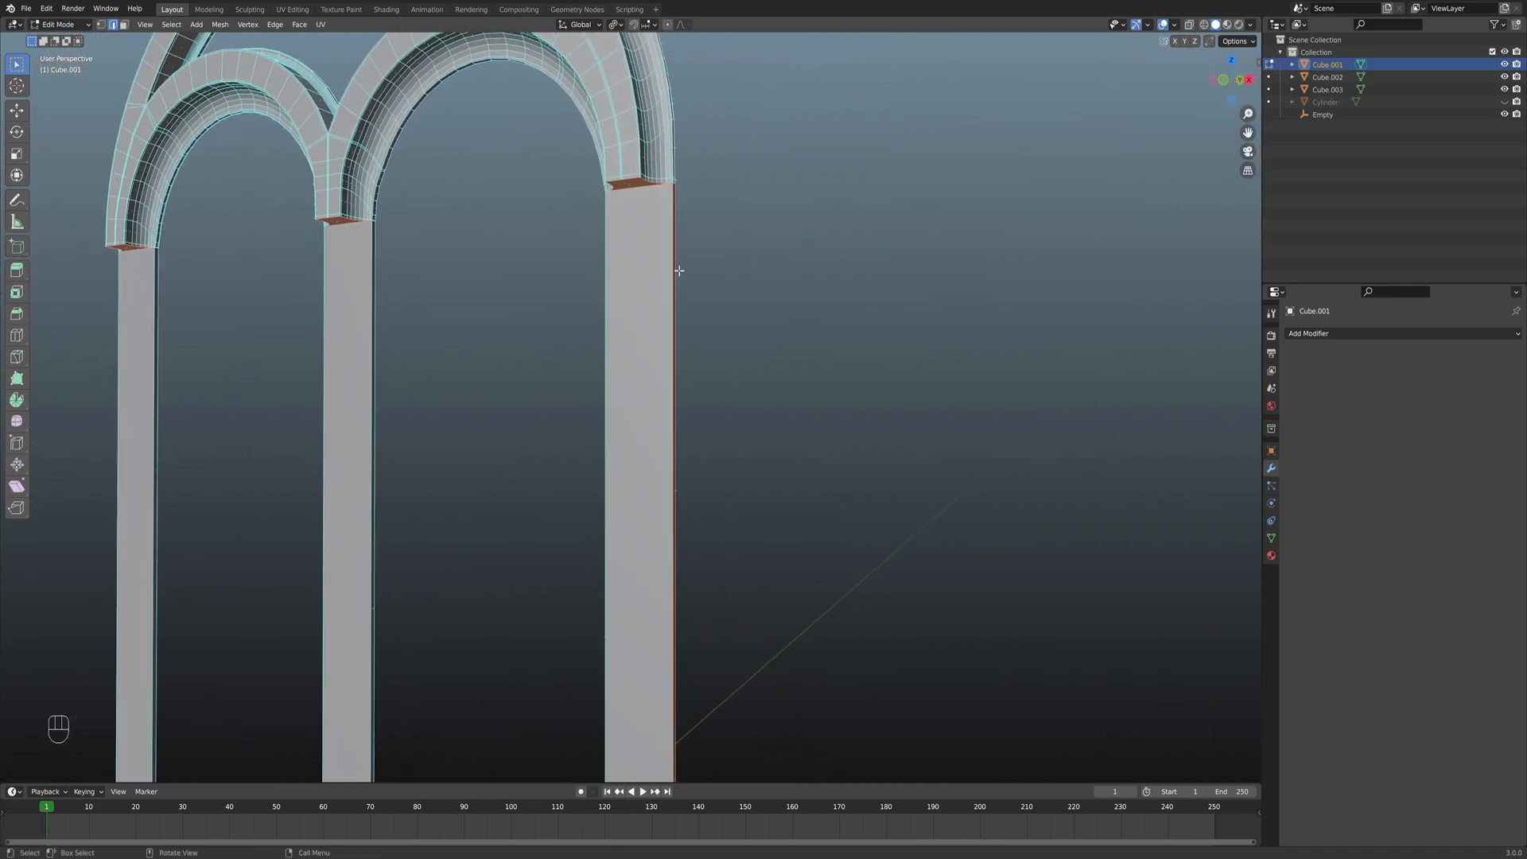
pyautogui.scroll(3, 679, 267)
pyautogui.keyDown('shift'); pyautogui.moveTo(678, 267); pyautogui.dragTo(700, 305, button='middle'); pyautogui.keyUp('shift')
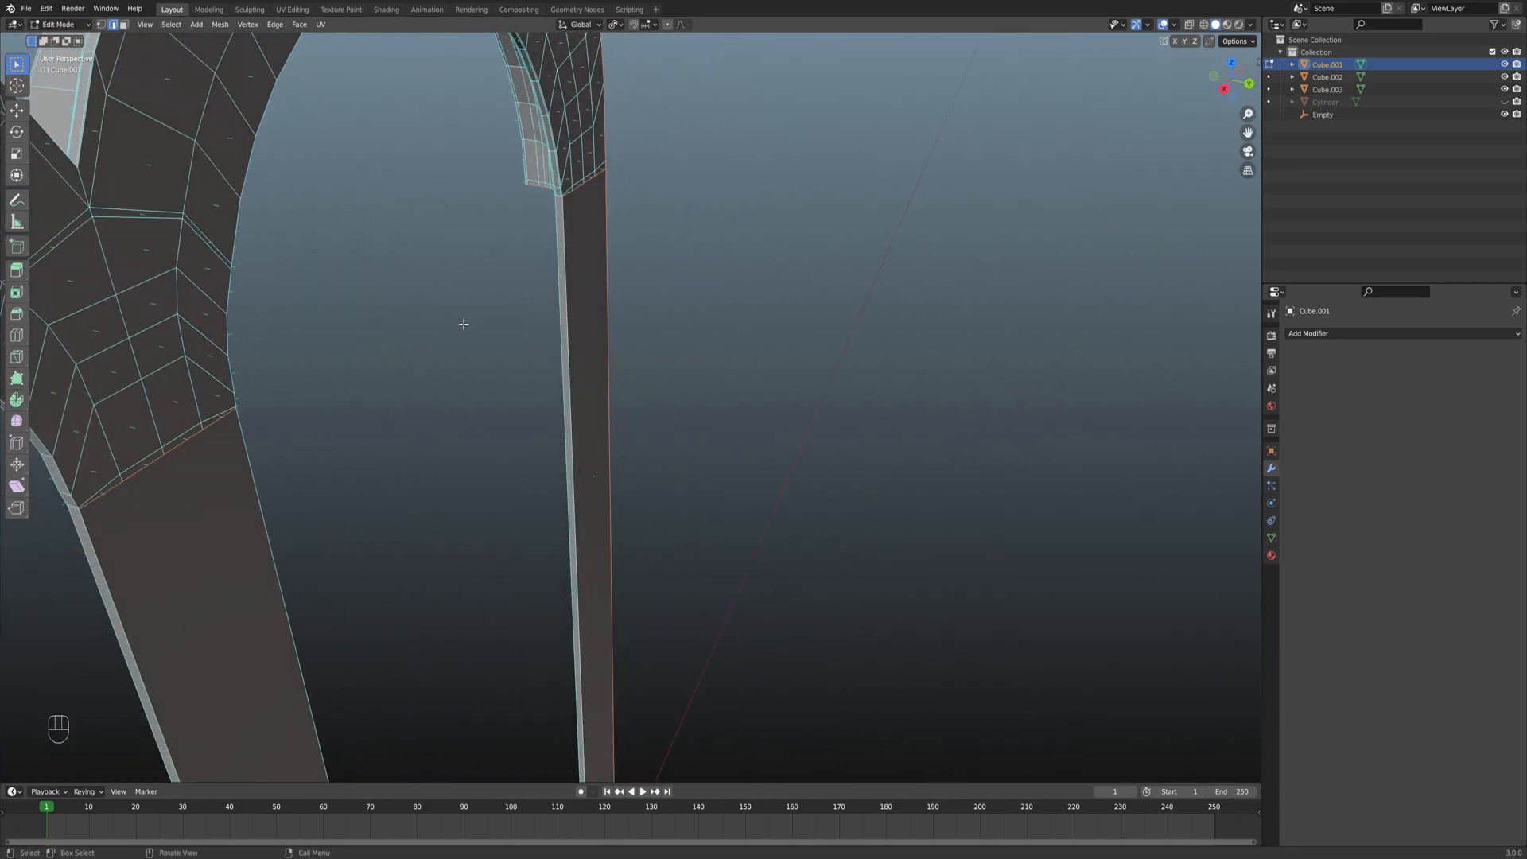
pyautogui.moveTo(375, 335); pyautogui.dragTo(620, 346, button='middle')
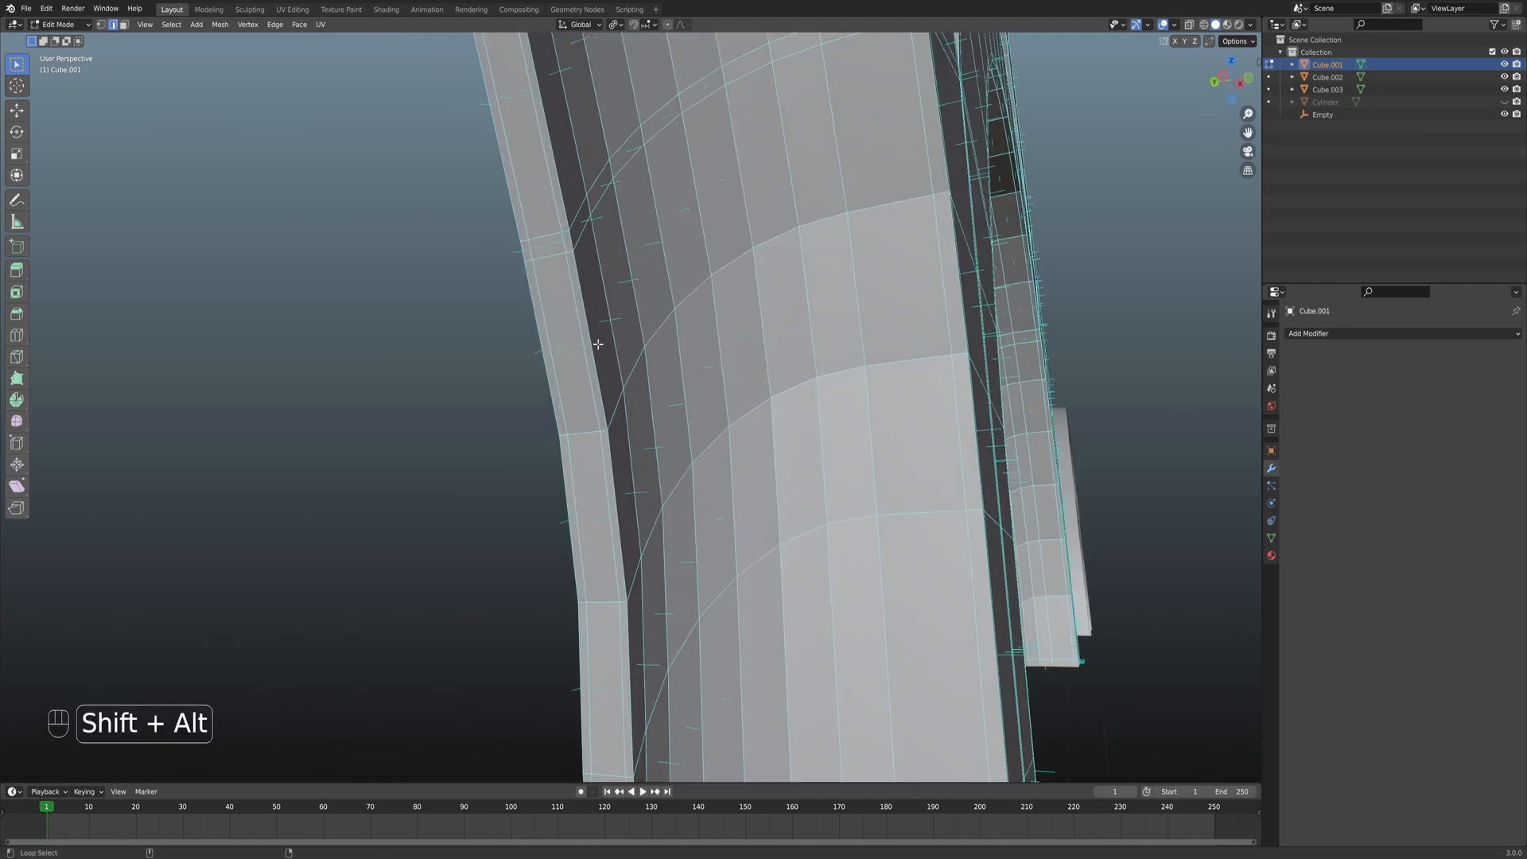
pyautogui.moveTo(548, 371); pyautogui.dragTo(722, 414, button='middle')
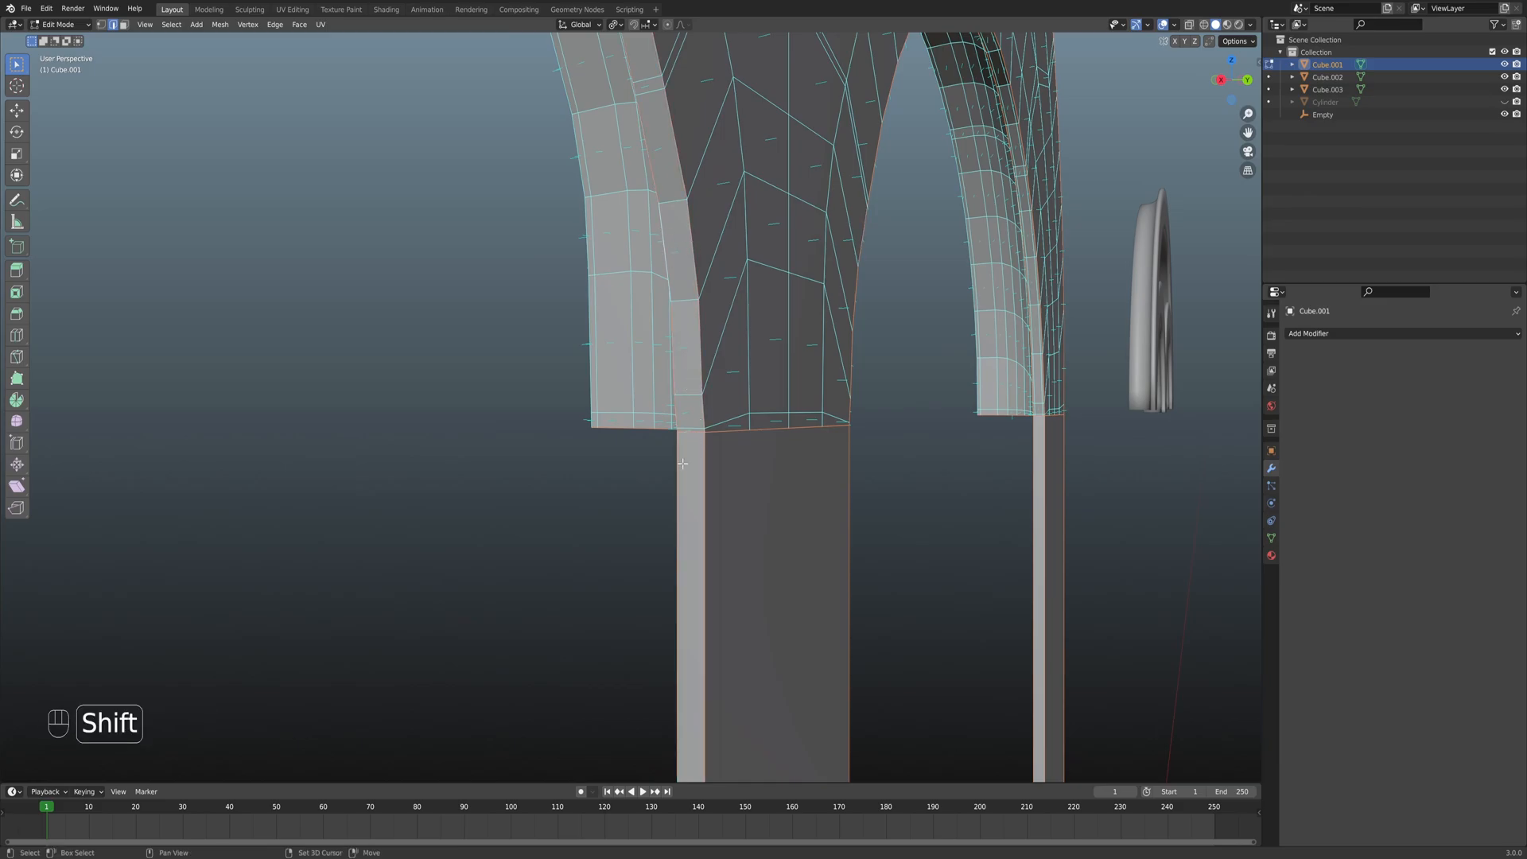
pyautogui.moveTo(680, 468); pyautogui.dragTo(832, 371, button='middle')
pyautogui.keyDown('shift'); pyautogui.click(737, 369); pyautogui.keyUp('shift')
# Mark the selected edges of the legs and arches as seams.
pyautogui.scroll(-3, 716, 382)
pyautogui.moveTo(698, 393)
pyautogui.mouseDown(button='middle')
pyautogui.moveTo(648, 409)
pyautogui.moveTo(636, 398)
pyautogui.moveTo(681, 385)
pyautogui.mouseUp(button='middle')
pyautogui.hotkey('ctrl', 'e')
pyautogui.click(648, 409)
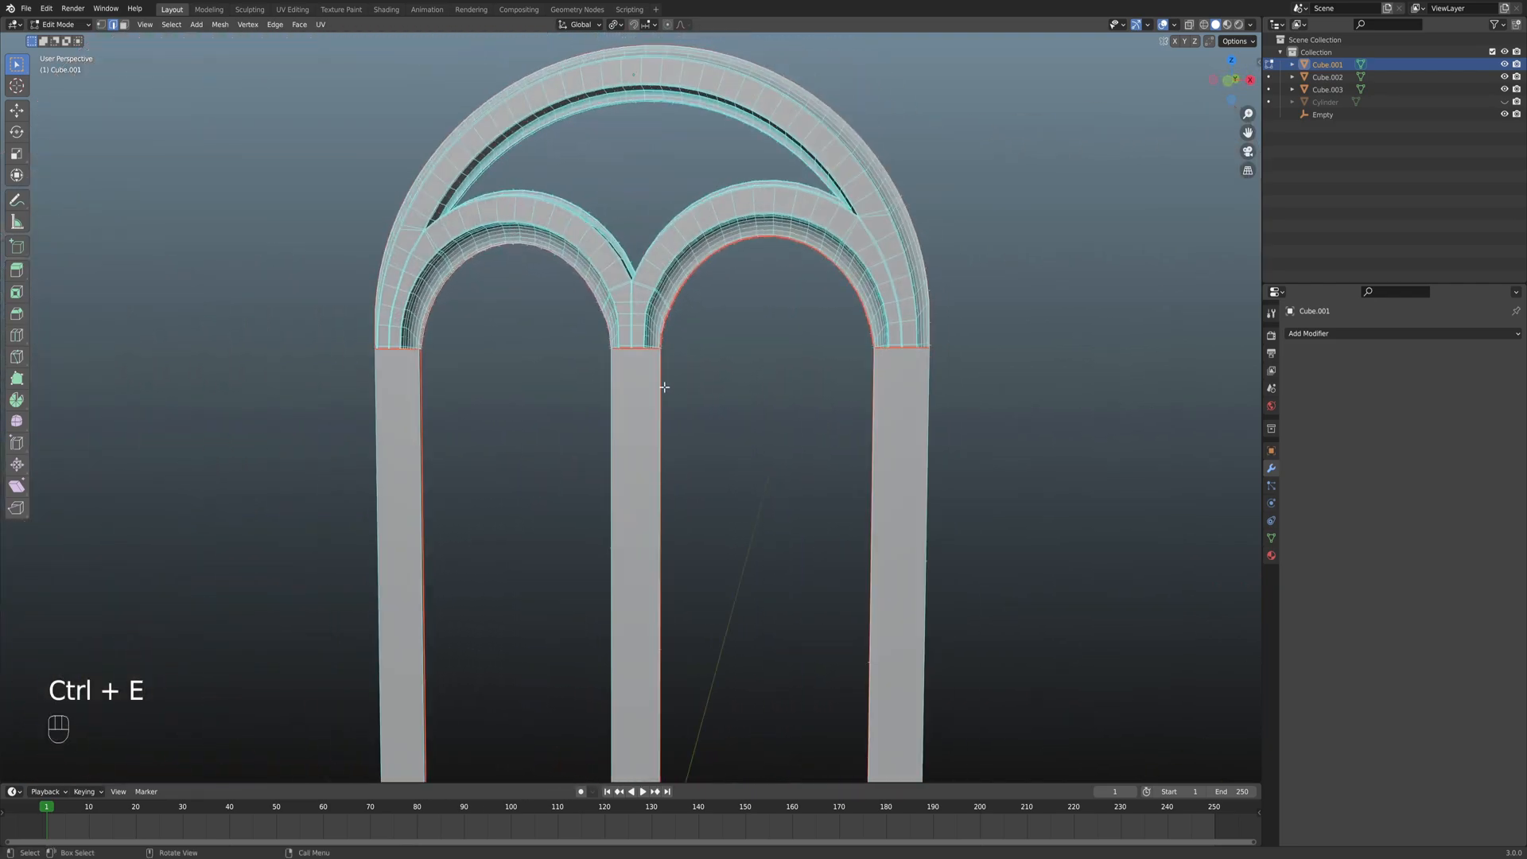
# Select the rim edge loop of the upper opening between the large and small arches and mark it as a seam.
pyautogui.moveTo(518, 383); pyautogui.dragTo(562, 368, button='middle')
pyautogui.scroll(3, 617, 341)
pyautogui.scroll(3, 591, 432)
pyautogui.scroll(3, 581, 428)
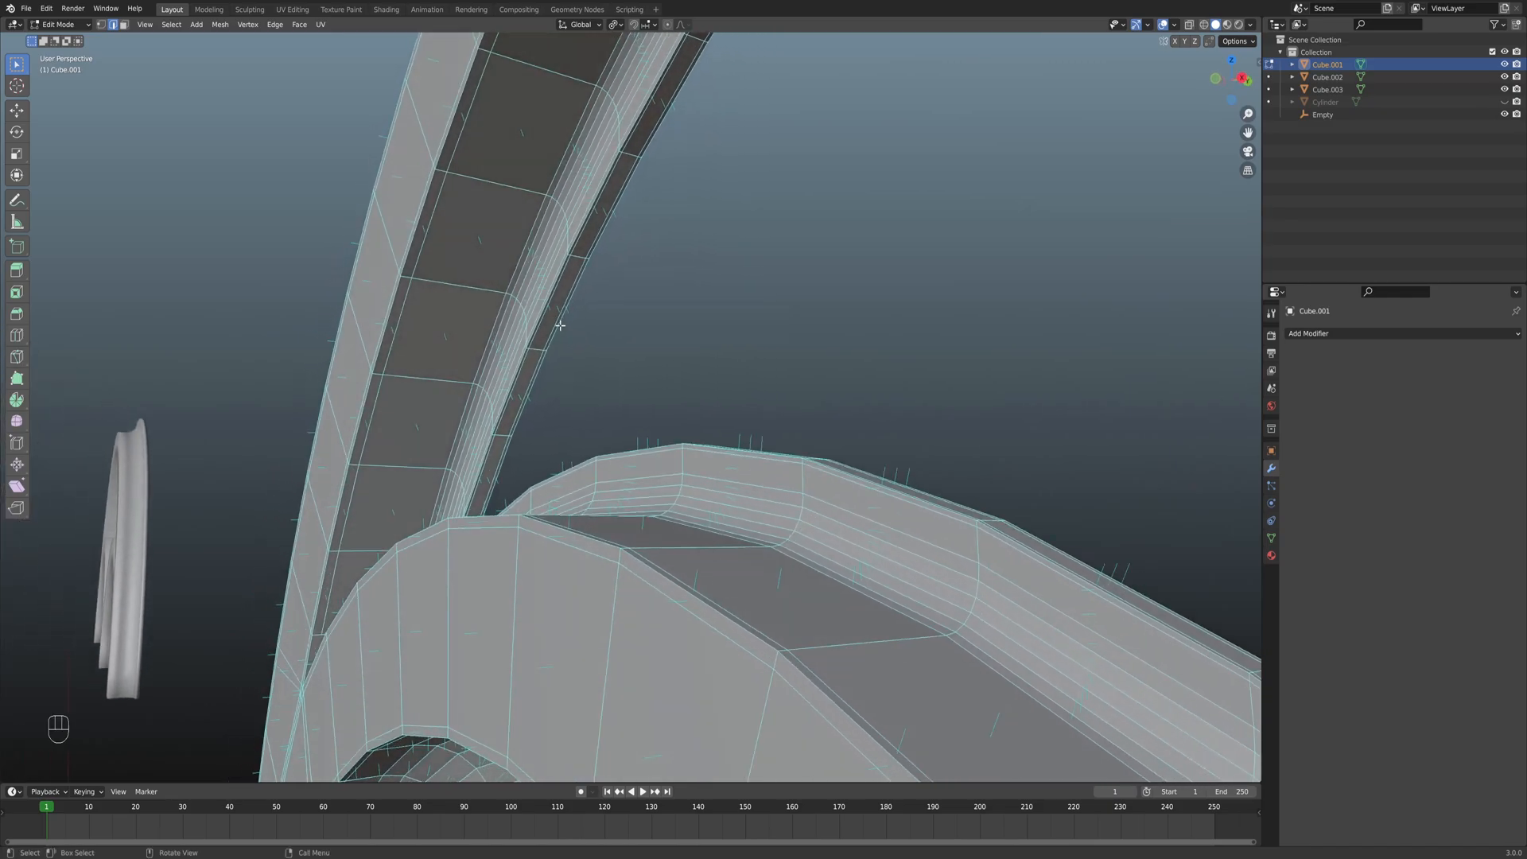
pyautogui.scroll(3, 589, 382)
pyautogui.scroll(2, 614, 434)
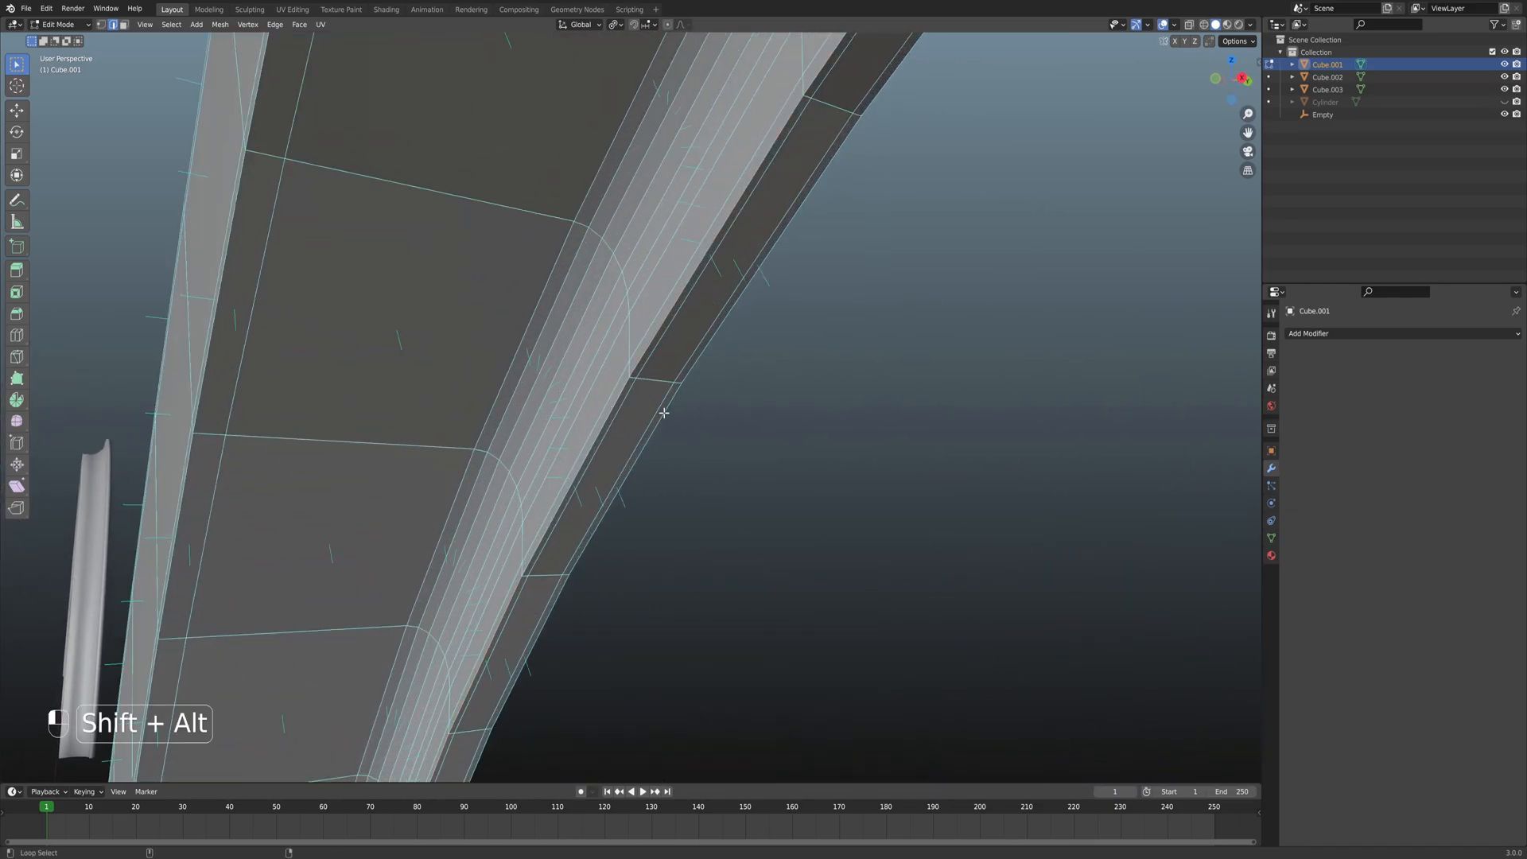
pyautogui.scroll(-3, 664, 413)
pyautogui.moveTo(655, 426); pyautogui.dragTo(685, 268, button='middle')
pyautogui.scroll(3, 598, 412)
pyautogui.hotkey('ctrl', 'e')
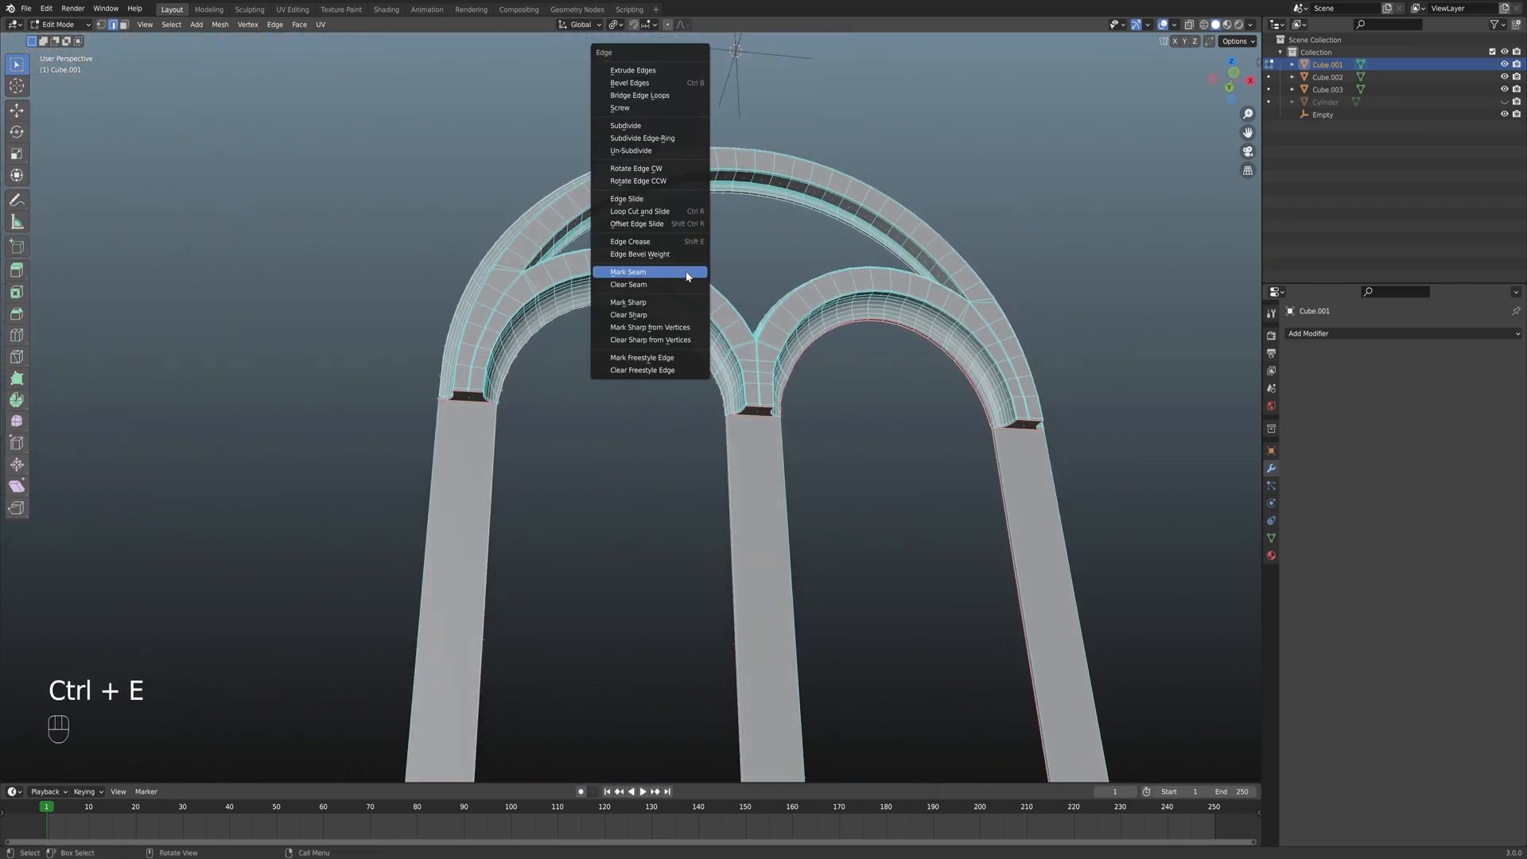
pyautogui.click(686, 271)
# Inspect the marked seams on the arches and leg joints from several angles.
pyautogui.scroll(-4, 646, 396)
pyautogui.moveTo(640, 340); pyautogui.dragTo(635, 342, button='middle')
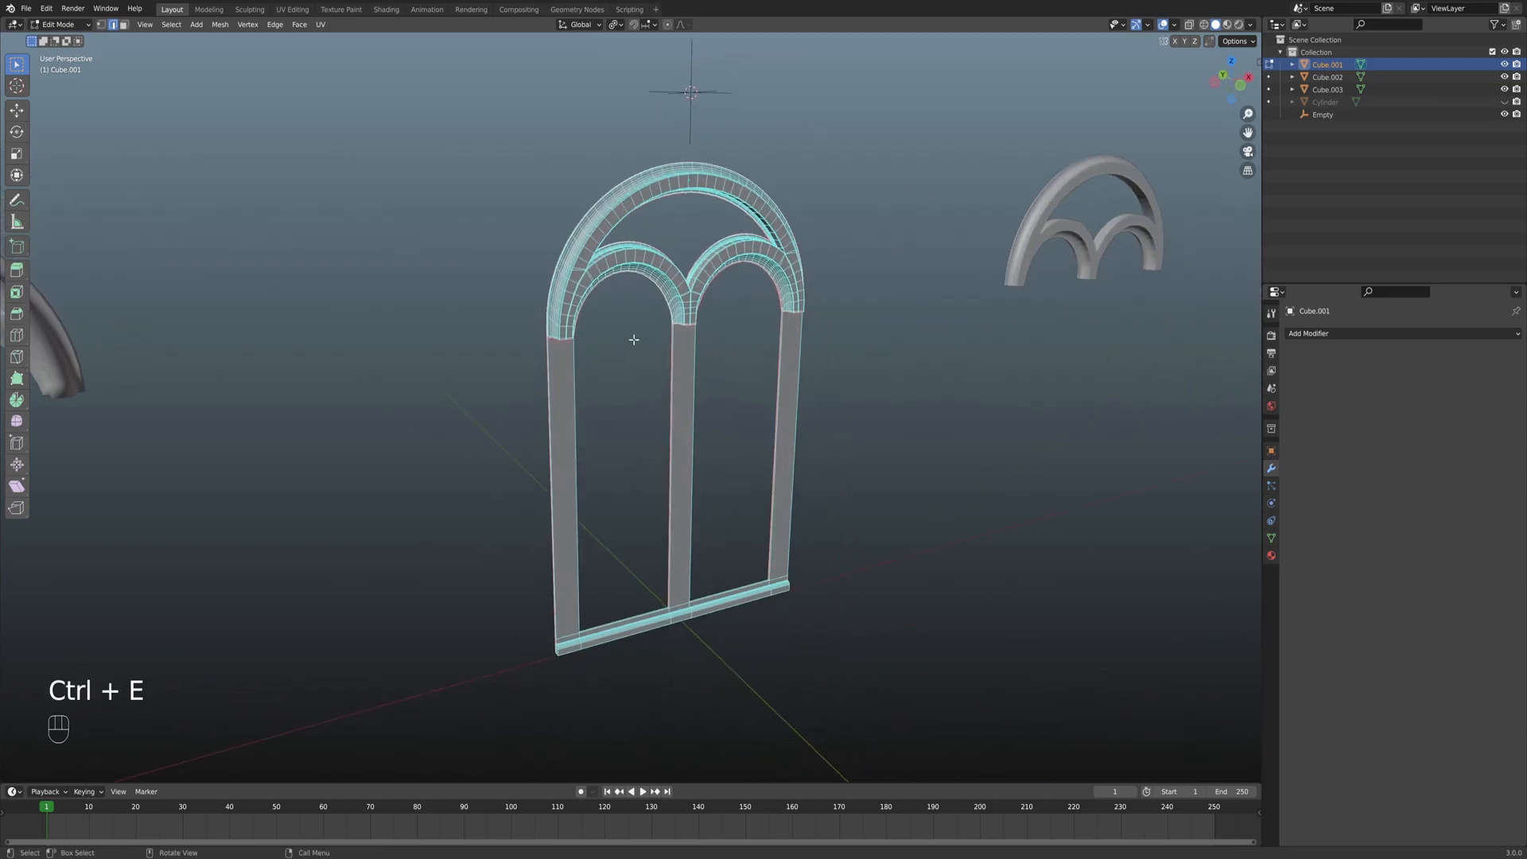
pyautogui.scroll(4, 621, 293)
pyautogui.keyDown('shift'); pyautogui.moveTo(586, 243); pyautogui.dragTo(617, 347, button='middle'); pyautogui.keyUp('shift')
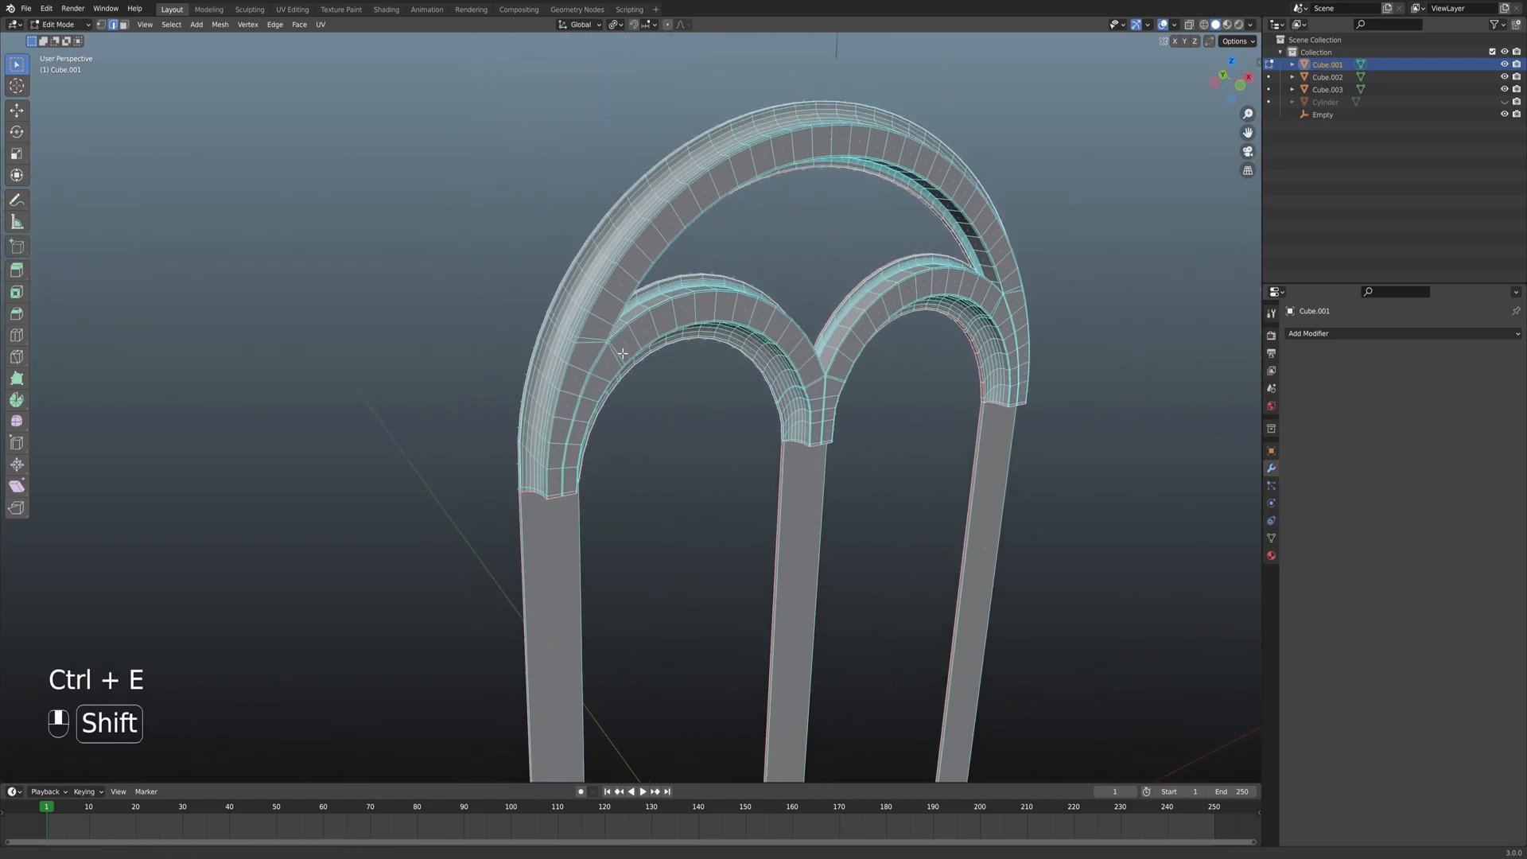
pyautogui.scroll(4, 593, 323)
pyautogui.moveTo(561, 302); pyautogui.dragTo(512, 264, button='middle')
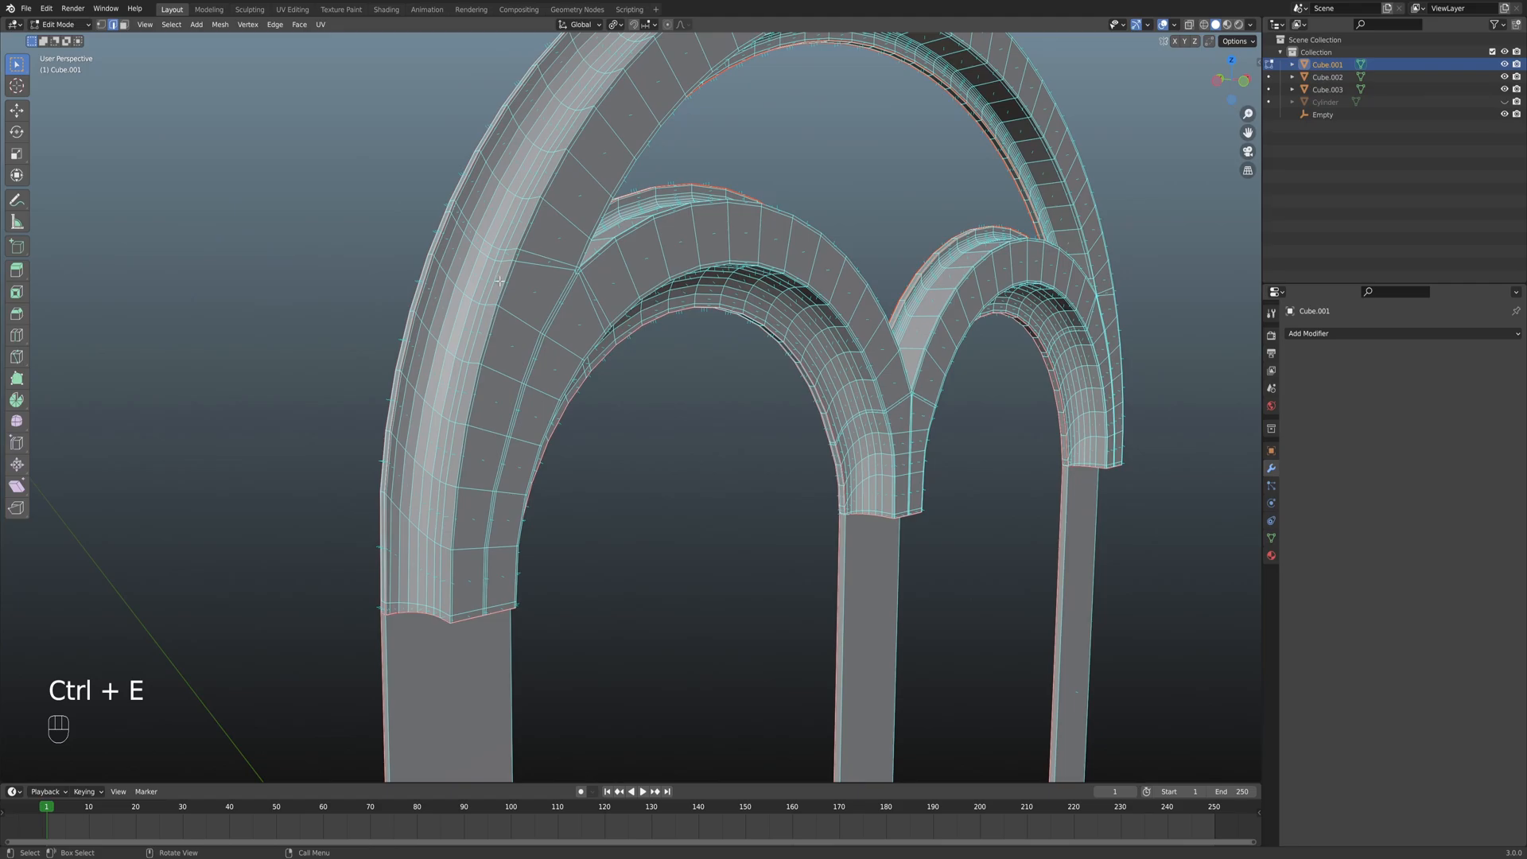
pyautogui.moveTo(718, 82); pyautogui.dragTo(623, 255, button='middle')
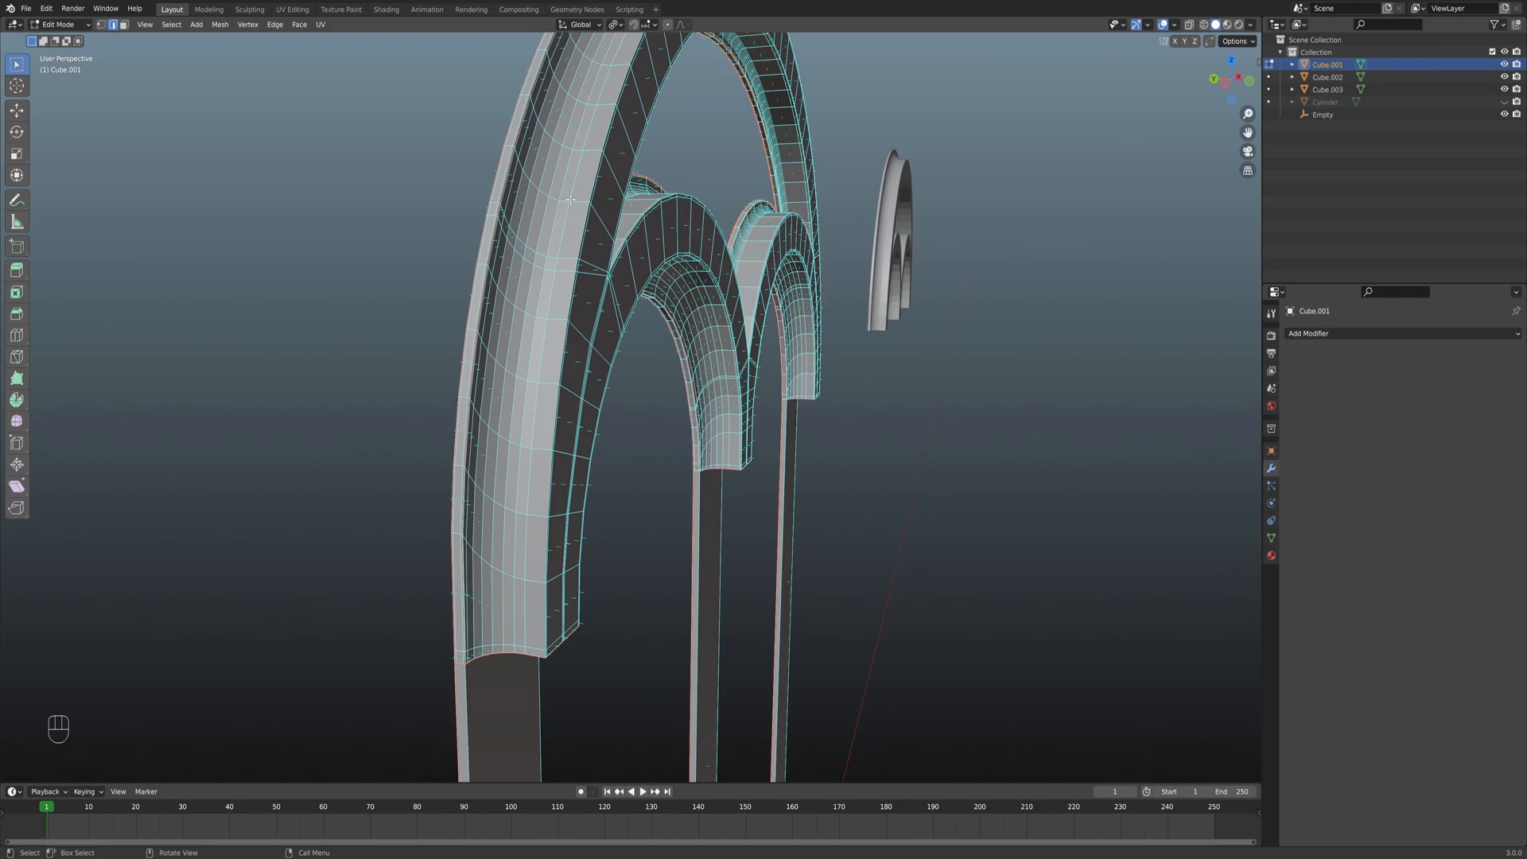
# Examine the seams on the arches and legs from front and back, in wireframe and solid shading.
pyautogui.moveTo(549, 296); pyautogui.dragTo(501, 368, button='middle')
pyautogui.scroll(-5, 633, 386)
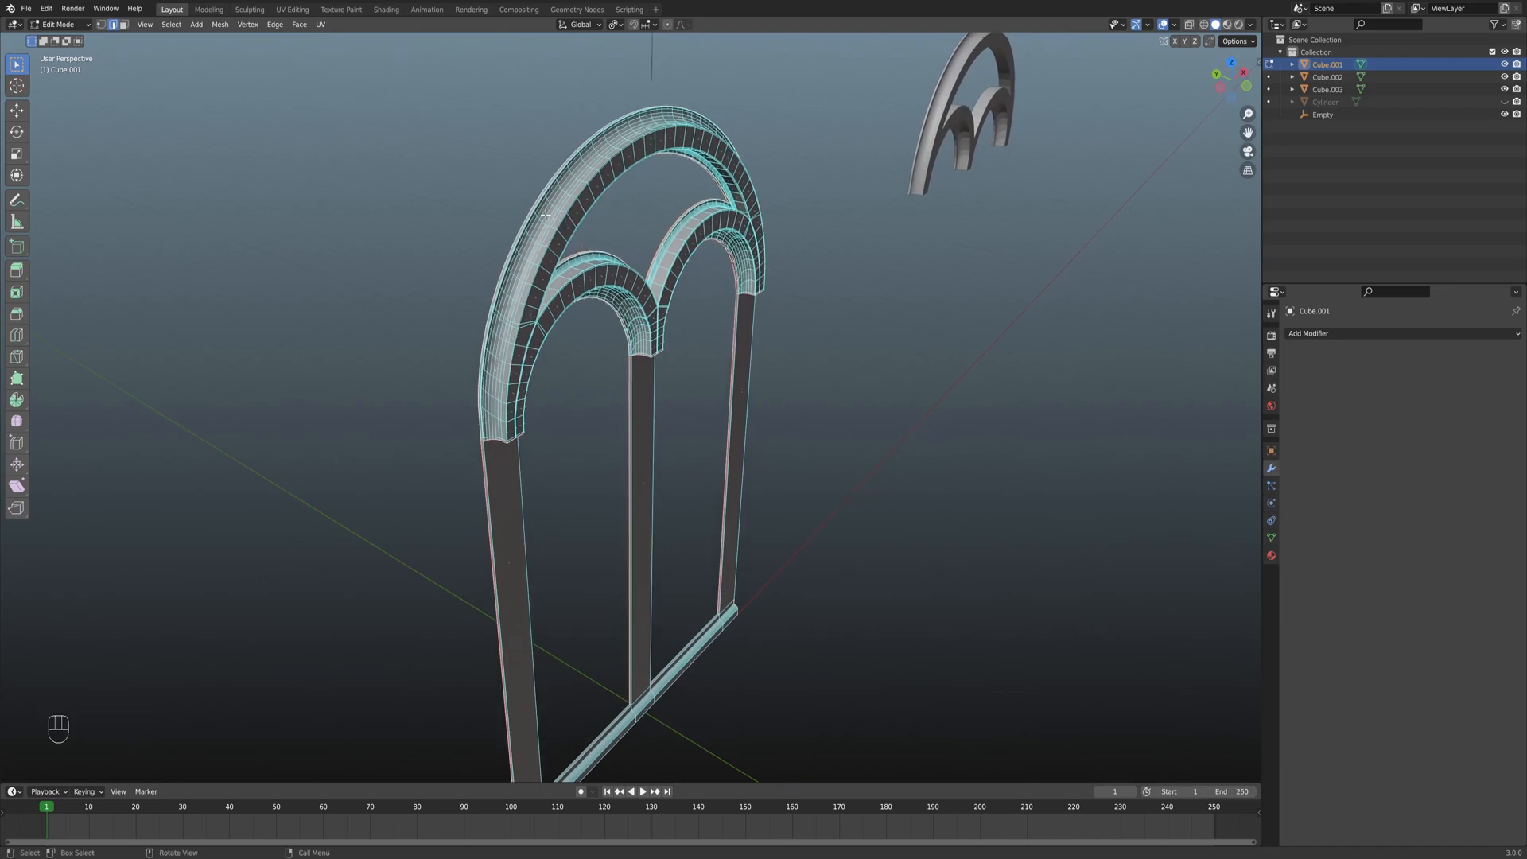
pyautogui.moveTo(571, 223); pyautogui.dragTo(590, 253, button='middle')
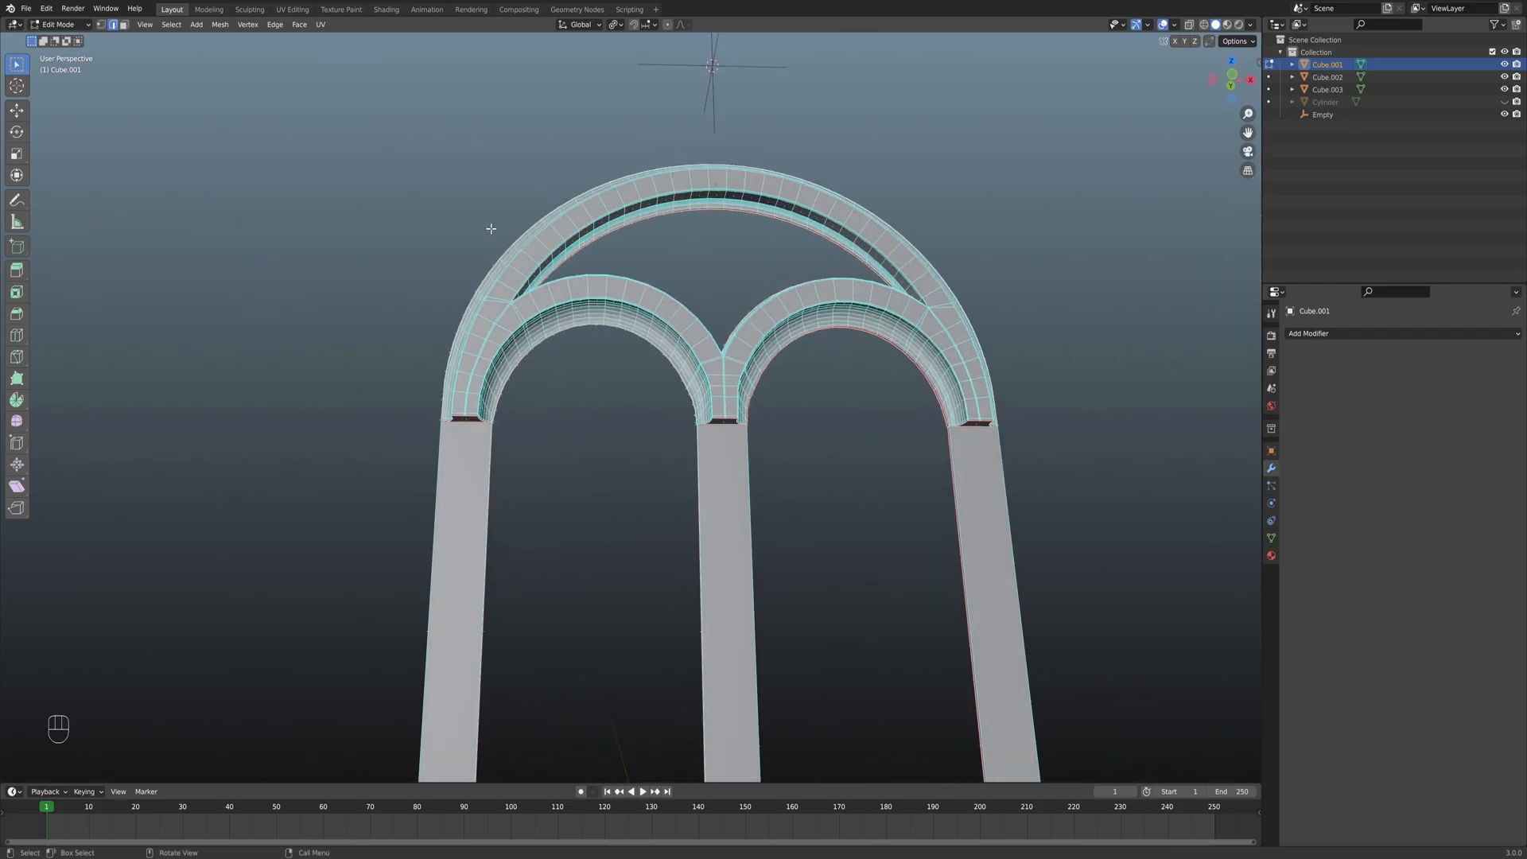
pyautogui.keyDown('shift'); pyautogui.moveTo(554, 386); pyautogui.dragTo(549, 344, button='middle'); pyautogui.keyUp('shift')
pyautogui.scroll(-4, 555, 266)
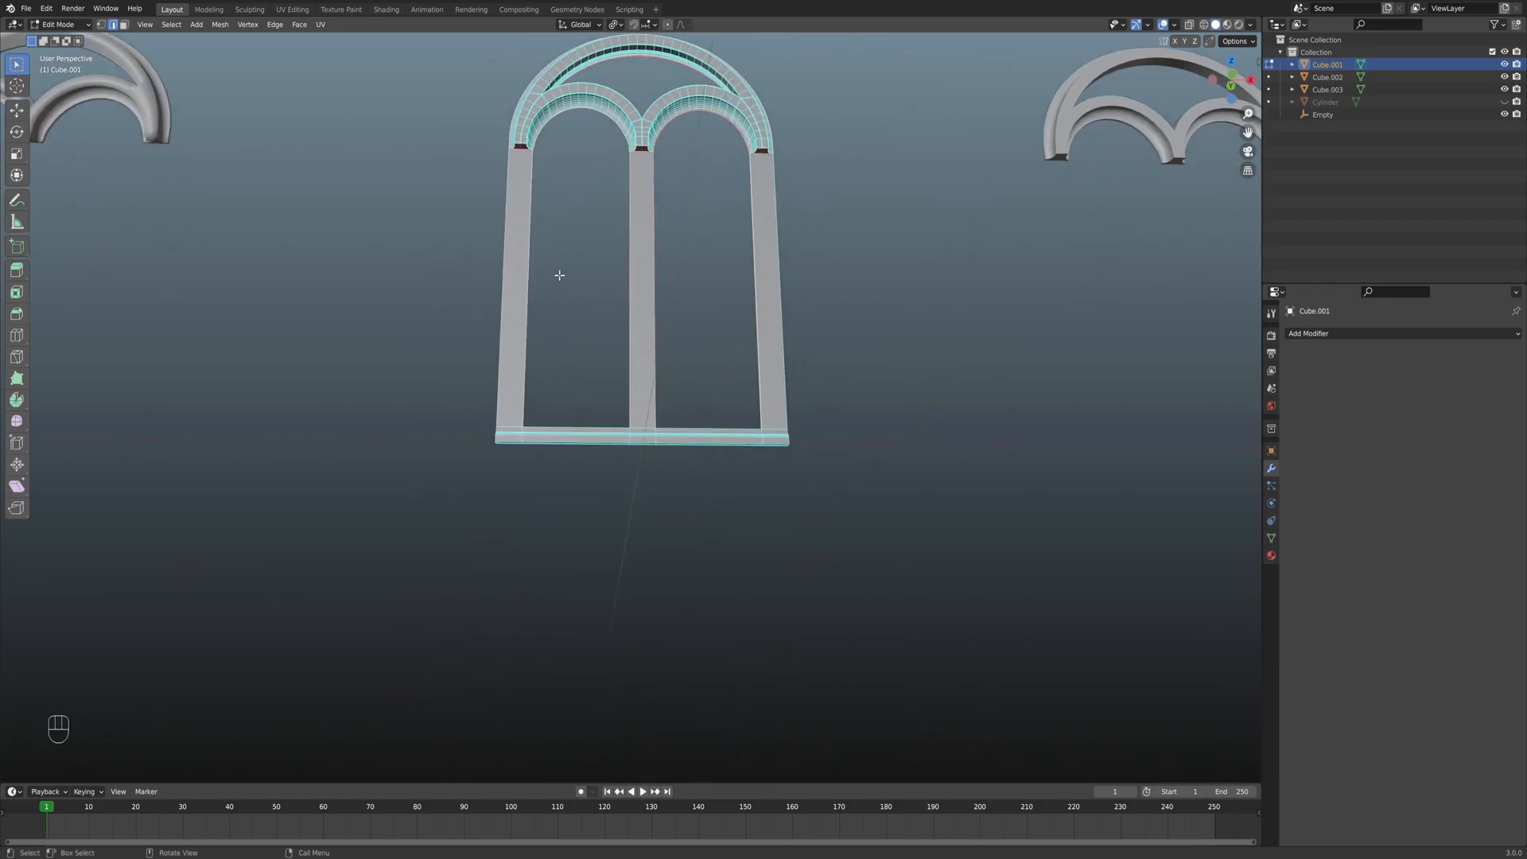
pyautogui.scroll(5, 556, 266)
pyautogui.moveTo(556, 265)
pyautogui.mouseDown(button='middle')
pyautogui.moveTo(673, 301)
pyautogui.moveTo(685, 276)
pyautogui.moveTo(723, 293)
pyautogui.moveTo(641, 289)
pyautogui.moveTo(606, 308)
pyautogui.mouseUp(button='middle')
pyautogui.scroll(-4, 673, 302)
pyautogui.press('z')
pyautogui.click(688, 297)
pyautogui.moveTo(606, 309)
pyautogui.mouseDown(button='middle')
pyautogui.moveTo(678, 314)
pyautogui.moveTo(689, 337)
pyautogui.moveTo(620, 214)
pyautogui.moveTo(633, 313)
pyautogui.moveTo(555, 310)
pyautogui.moveTo(700, 303)
pyautogui.moveTo(672, 313)
pyautogui.mouseUp(button='middle')
pyautogui.press('z')
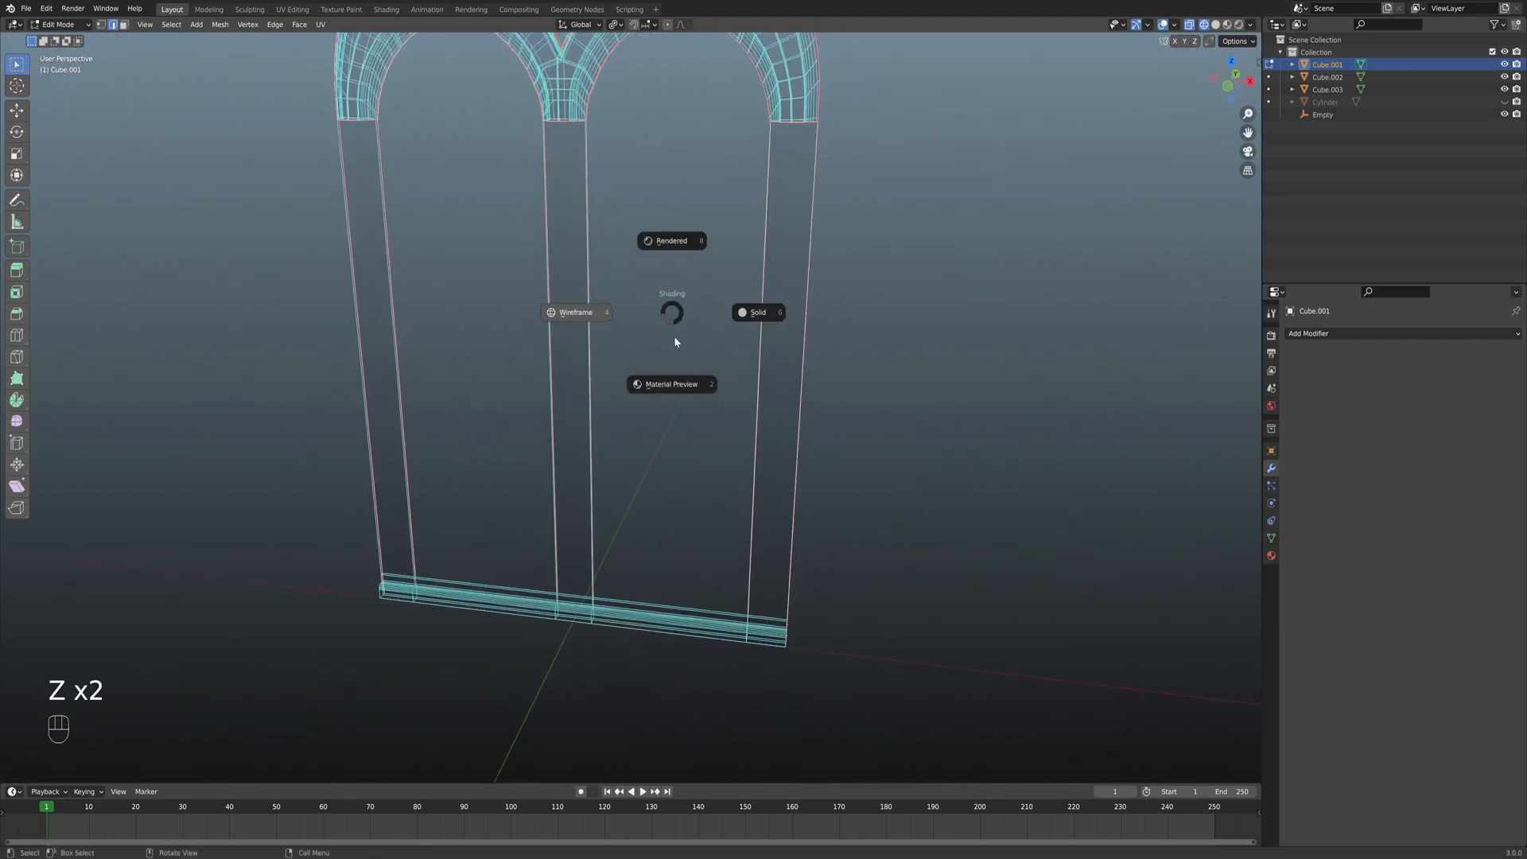
pyautogui.click(766, 315)
# Clear the seam from the short vertical edge where the outer leg meets the end of the bottom sill.
pyautogui.keyDown('shift'); pyautogui.moveTo(765, 315); pyautogui.dragTo(624, 276, button='middle'); pyautogui.keyUp('shift')
pyautogui.scroll(4, 528, 426)
pyautogui.moveTo(559, 331)
pyautogui.keyDown('shift'); pyautogui.mouseDown(button='middle')
pyautogui.moveTo(716, 327)
pyautogui.moveTo(635, 370)
pyautogui.moveTo(658, 378)
pyautogui.moveTo(632, 376)
pyautogui.moveTo(642, 356)
pyautogui.mouseUp(button='middle'); pyautogui.keyUp('shift')
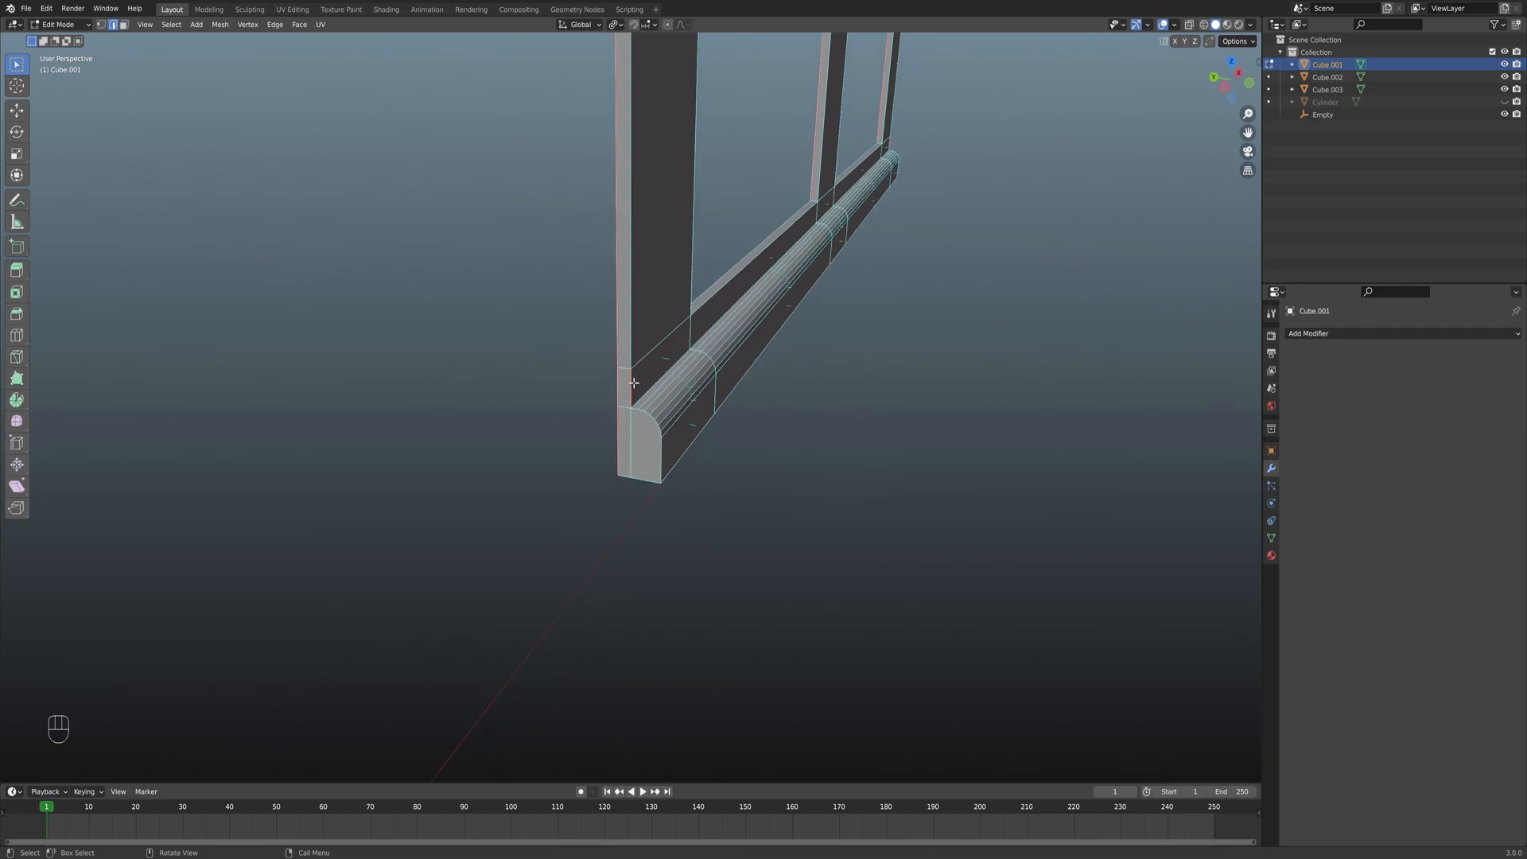
pyautogui.moveTo(788, 215); pyautogui.dragTo(795, 358, button='middle')
pyautogui.keyDown('shift'); pyautogui.moveTo(795, 358); pyautogui.dragTo(730, 294, button='middle'); pyautogui.keyUp('shift')
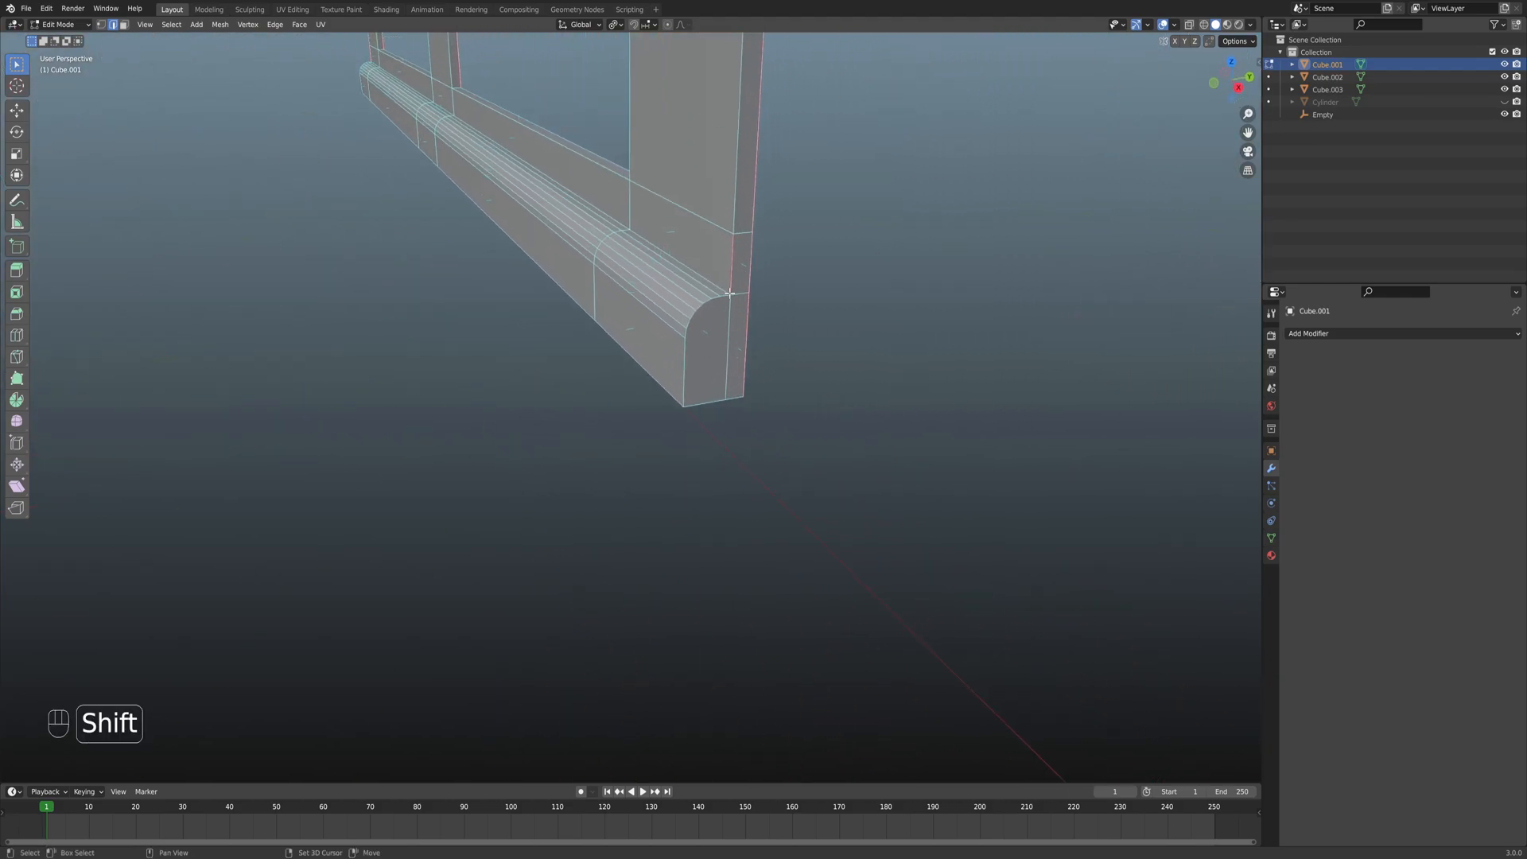
pyautogui.hotkey('ctrl', 'e')
pyautogui.click(745, 330)
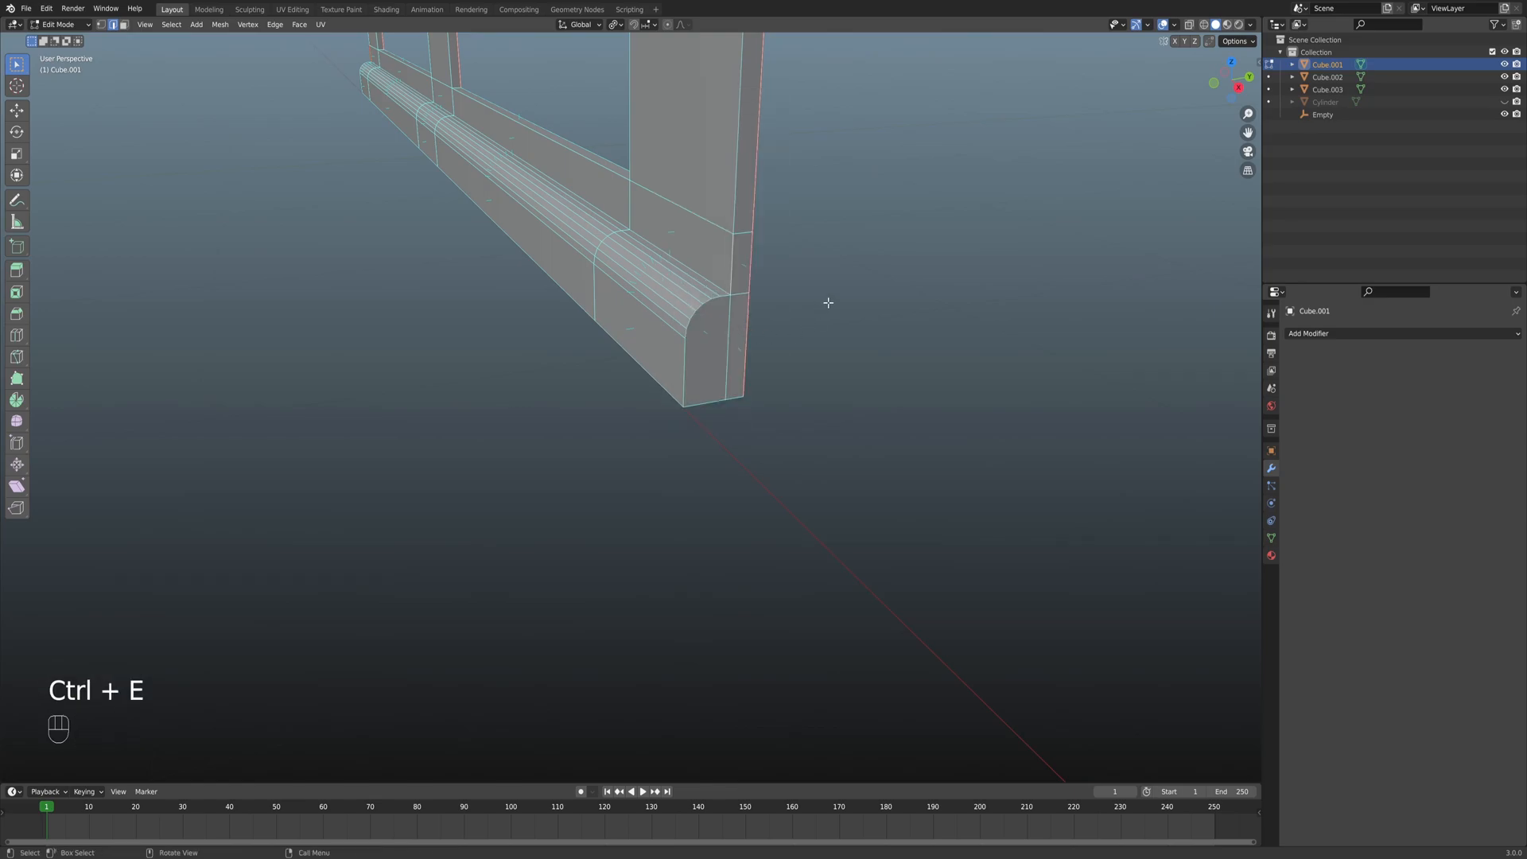
# Select the long lower edges of the bottom sill and the rounded profile edges at its ends for seams.
pyautogui.moveTo(737, 271); pyautogui.dragTo(637, 315, button='middle')
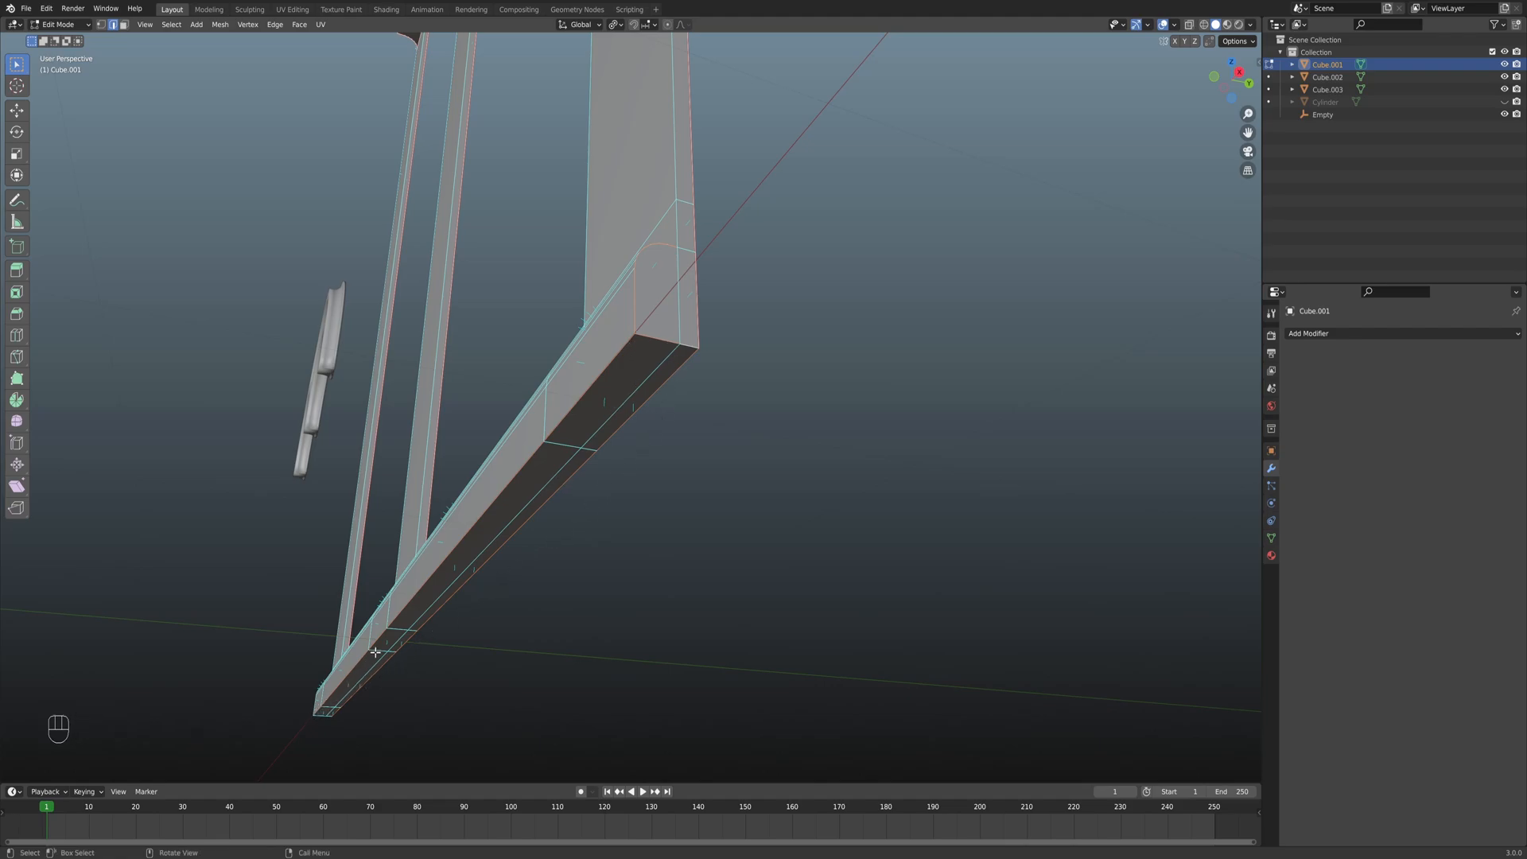
pyautogui.keyDown('shift'); pyautogui.moveTo(459, 553); pyautogui.dragTo(735, 487, button='middle'); pyautogui.keyUp('shift')
pyautogui.scroll(4, 611, 486)
pyautogui.keyDown('shift'); pyautogui.moveTo(556, 548); pyautogui.dragTo(803, 342, button='middle'); pyautogui.keyUp('shift')
pyautogui.keyDown('alt'); pyautogui.keyDown('shift'); pyautogui.click(682, 355); pyautogui.keyUp('shift'); pyautogui.keyUp('alt')
pyautogui.keyDown('shift'); pyautogui.moveTo(697, 375); pyautogui.dragTo(713, 386, button='middle'); pyautogui.keyUp('shift')
pyautogui.moveTo(714, 387); pyautogui.dragTo(723, 450, button='middle')
pyautogui.scroll(3, 726, 397)
pyautogui.keyDown('shift'); pyautogui.moveTo(731, 348); pyautogui.dragTo(659, 482, button='middle'); pyautogui.keyUp('shift')
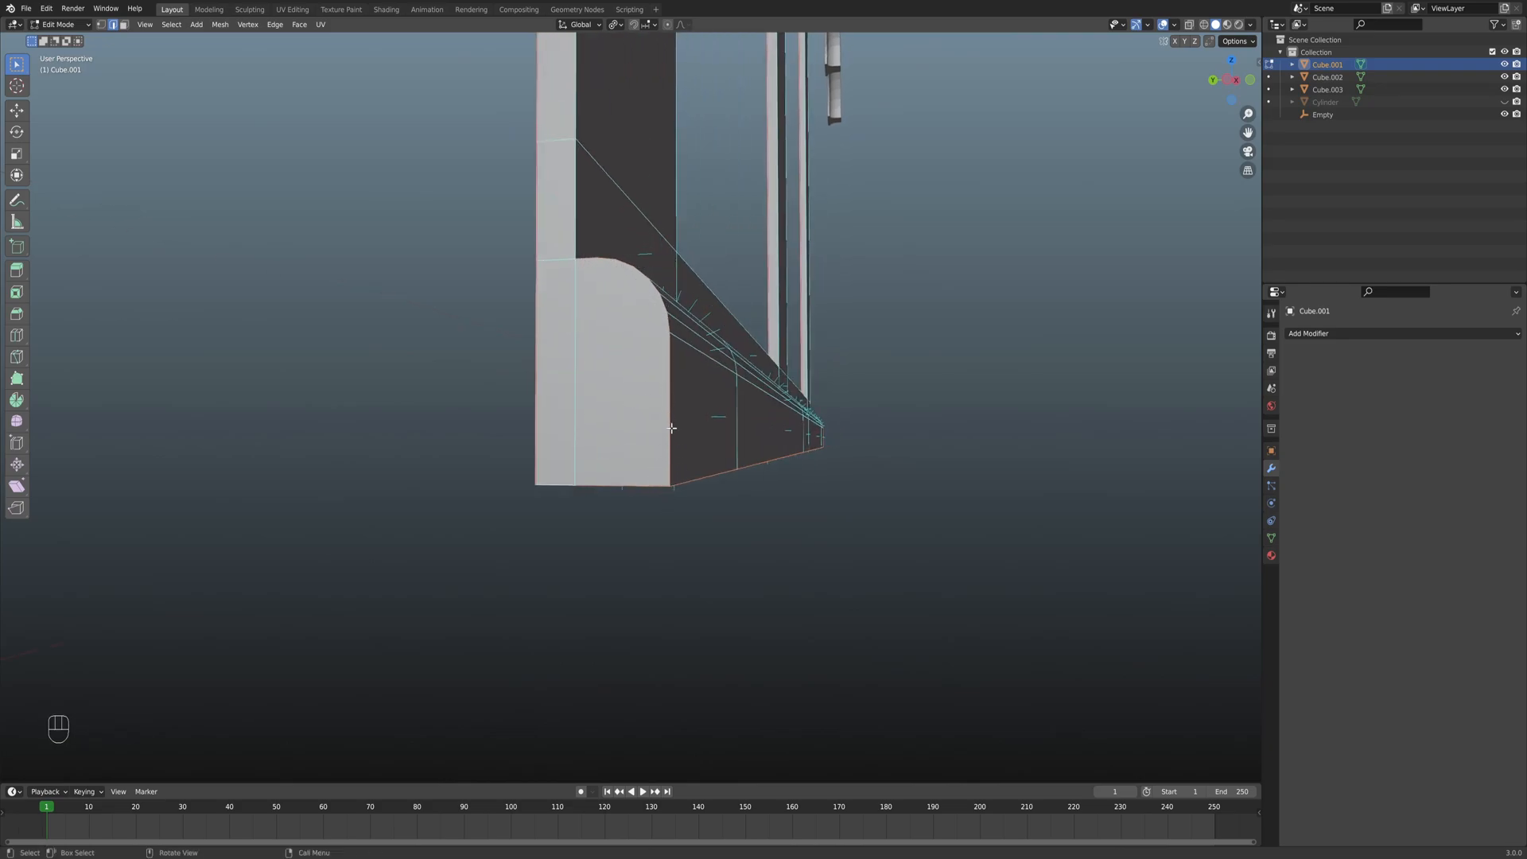
pyautogui.moveTo(619, 272); pyautogui.dragTo(577, 260, button='middle')
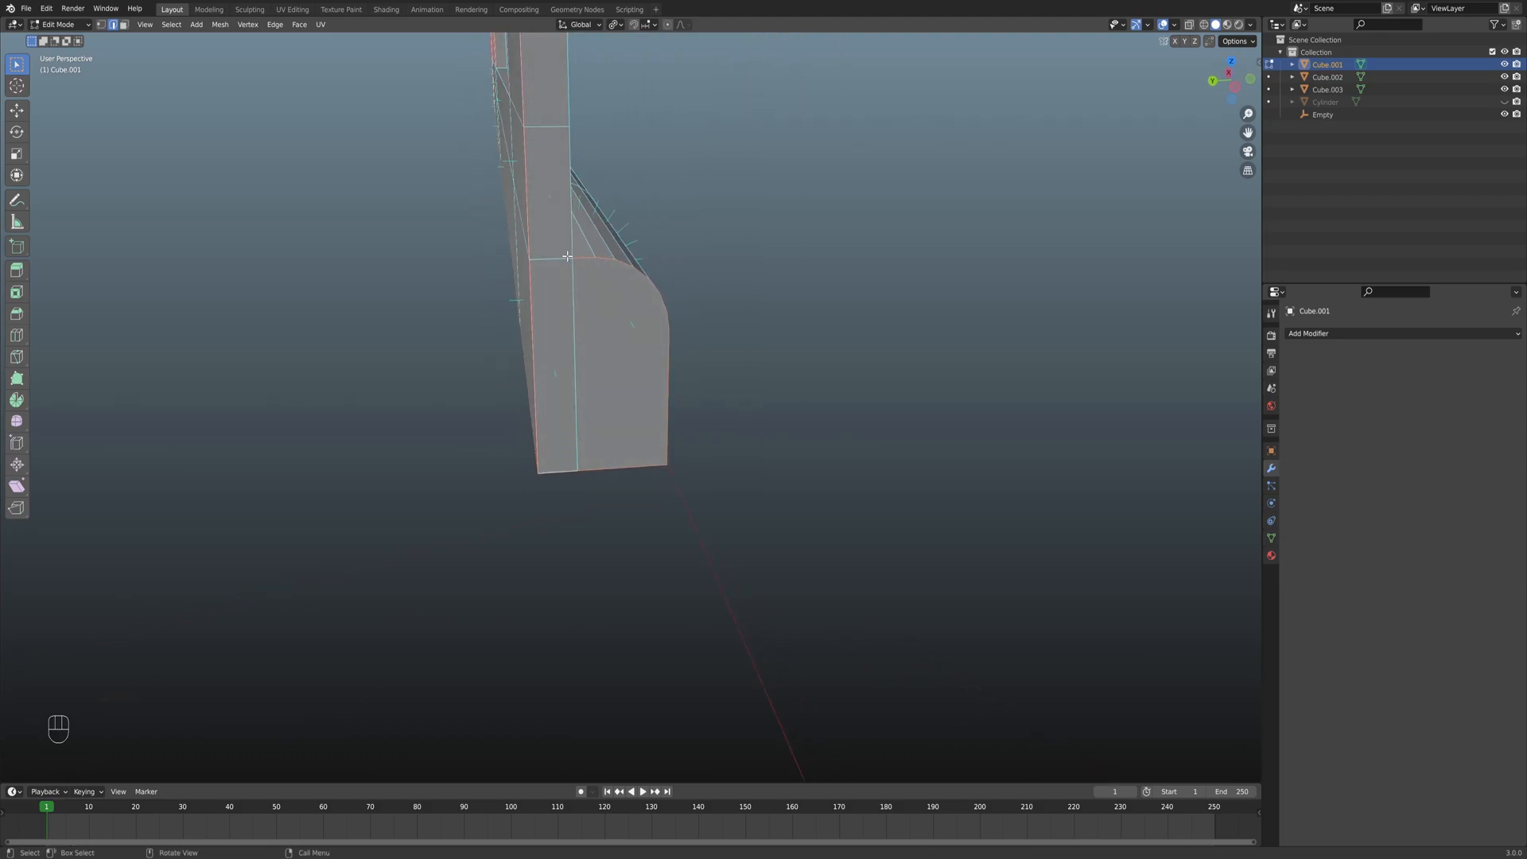
pyautogui.moveTo(522, 259); pyautogui.dragTo(561, 260, button='middle')
# Select the edges along the sill's rounded moulding and the short edges below the legs, and mark them as seams.
pyautogui.moveTo(561, 247); pyautogui.dragTo(663, 352, button='middle')
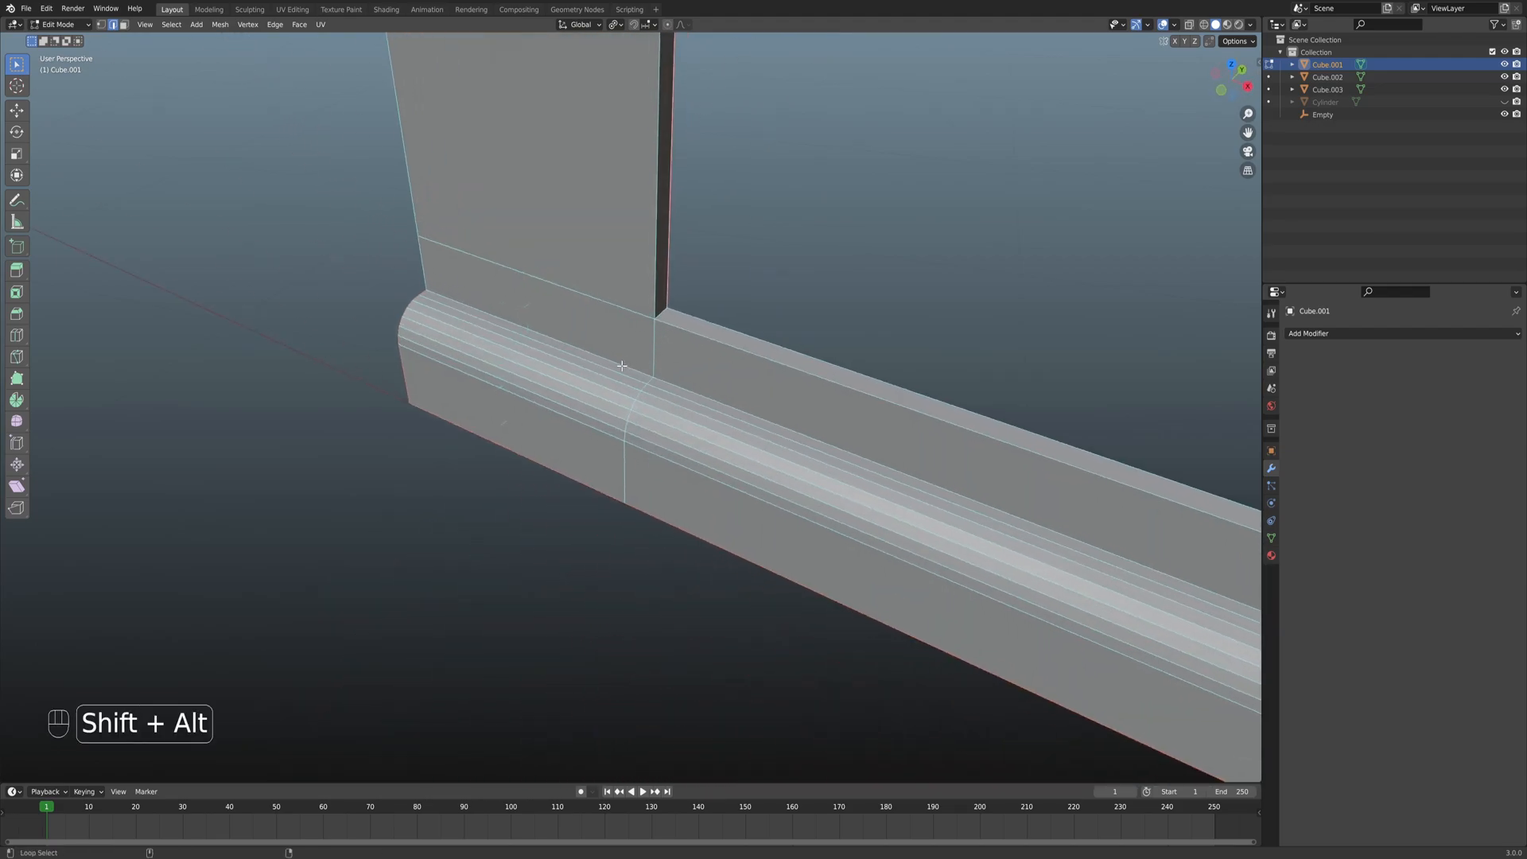
pyautogui.moveTo(636, 365); pyautogui.dragTo(647, 397, button='middle')
pyautogui.moveTo(788, 479); pyautogui.dragTo(822, 249, button='middle')
pyautogui.keyDown('shift'); pyautogui.moveTo(858, 178); pyautogui.dragTo(626, 331, button='middle'); pyautogui.keyUp('shift')
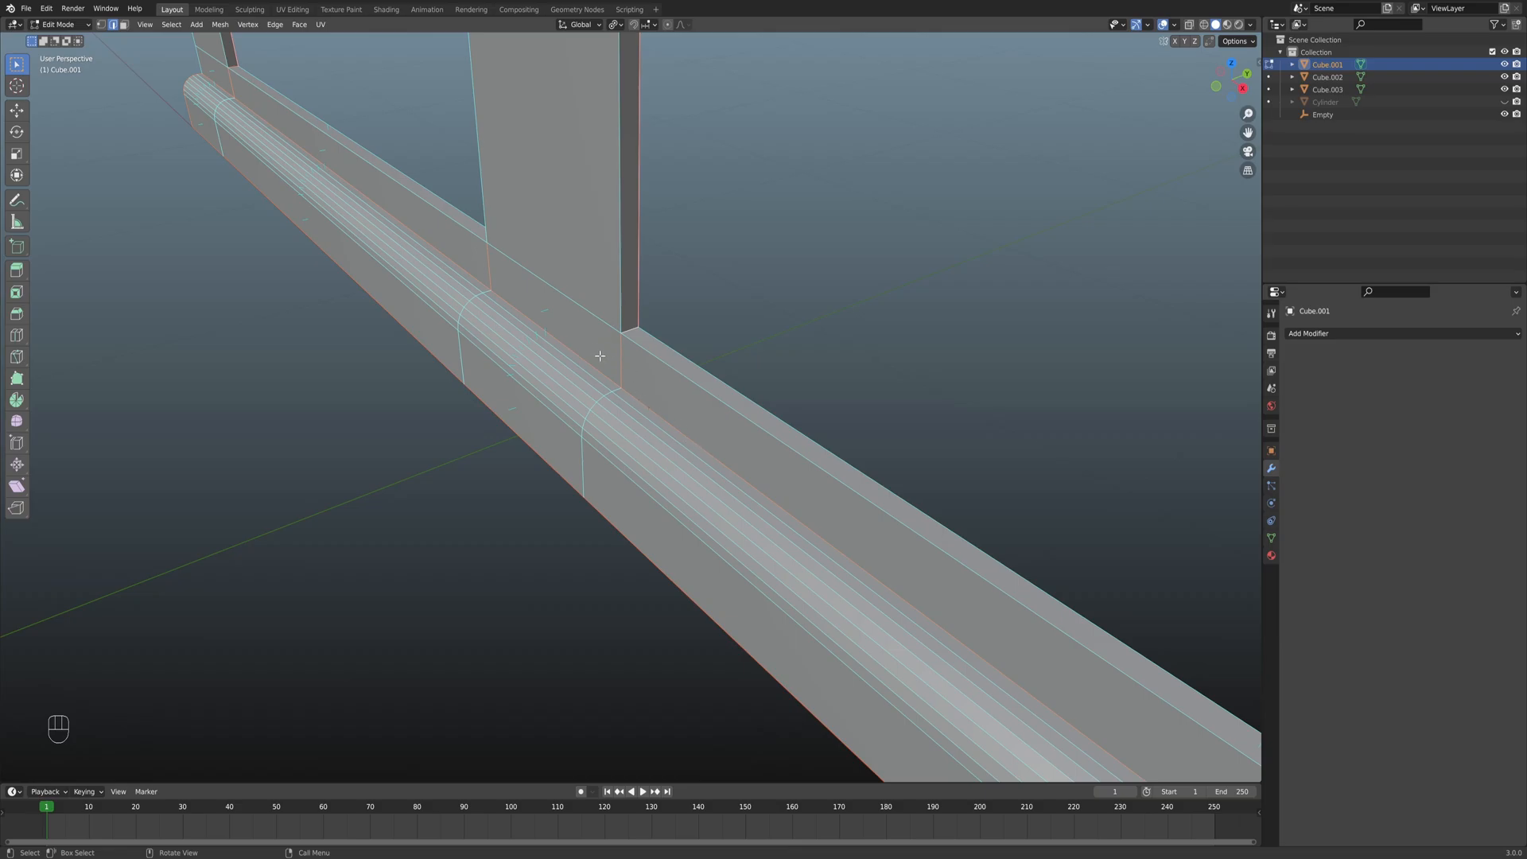
pyautogui.moveTo(645, 382); pyautogui.dragTo(536, 348, button='middle')
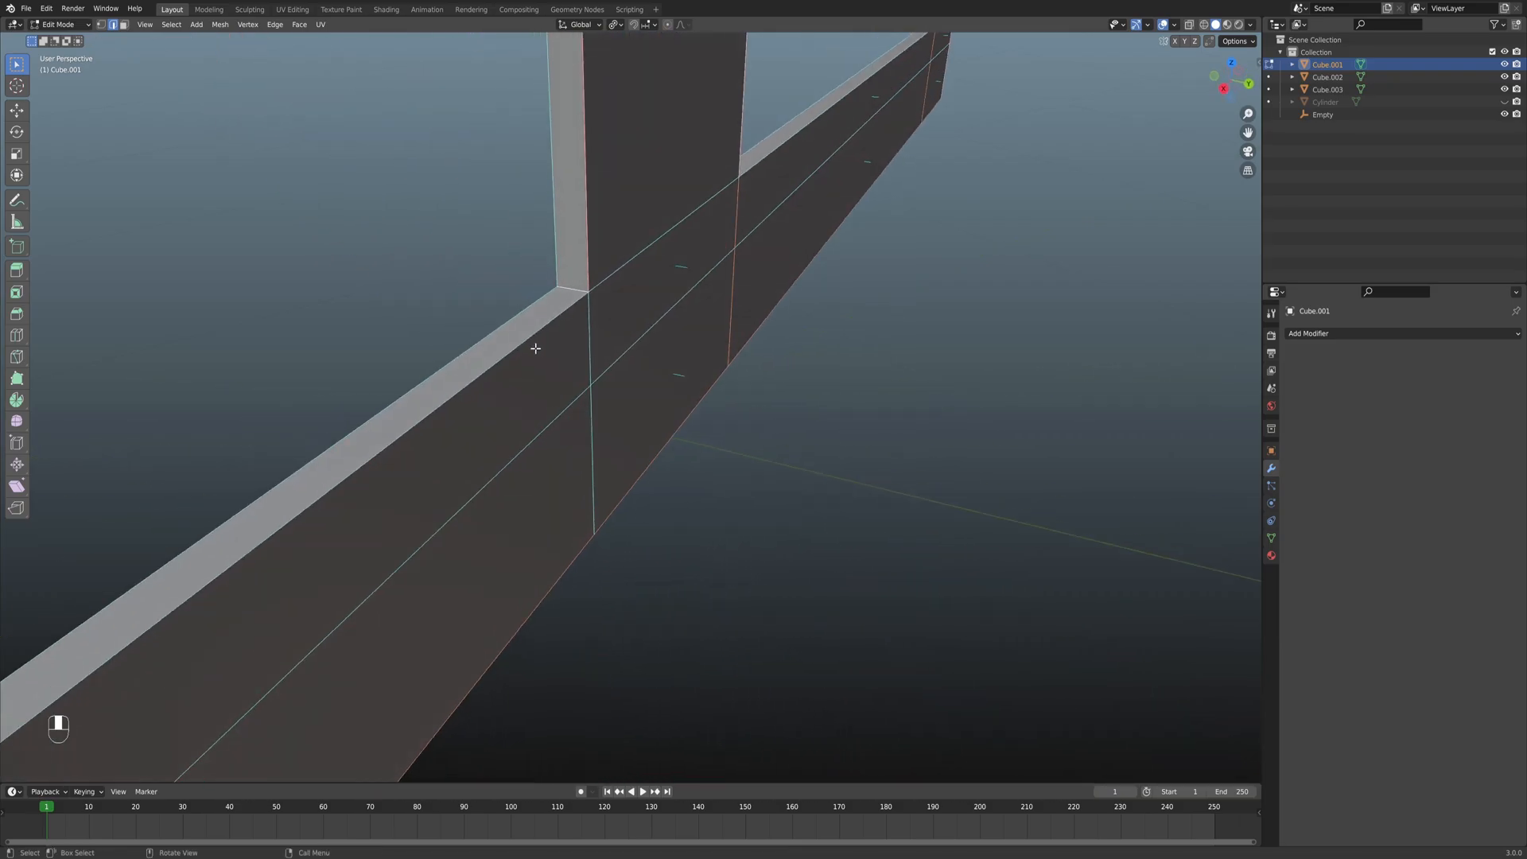
pyautogui.moveTo(594, 421); pyautogui.dragTo(763, 427, button='middle')
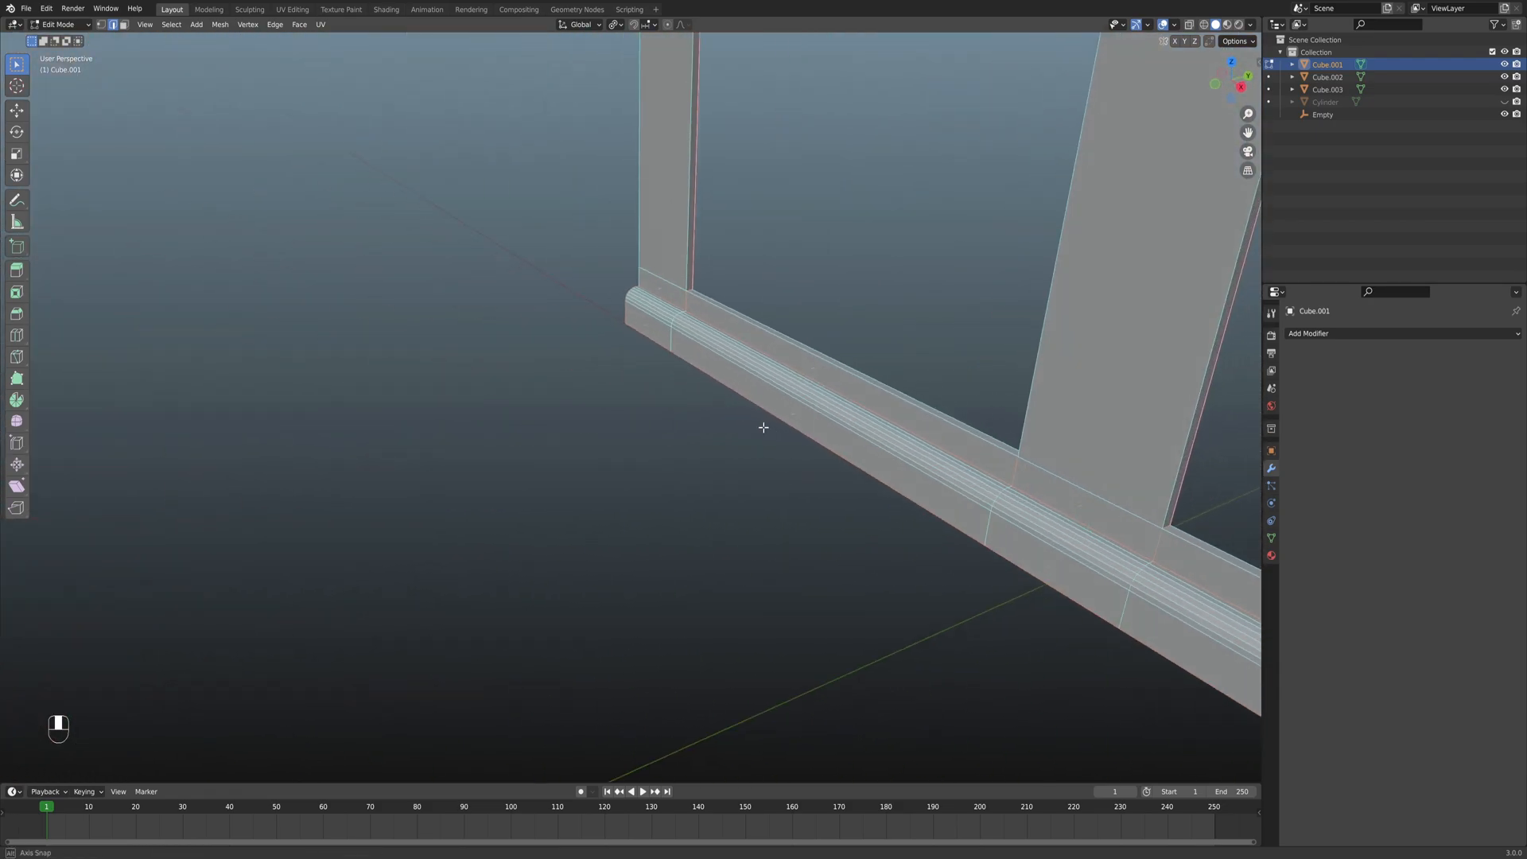
pyautogui.moveTo(660, 362); pyautogui.dragTo(664, 462, button='middle')
pyautogui.hotkey('ctrl', 'e')
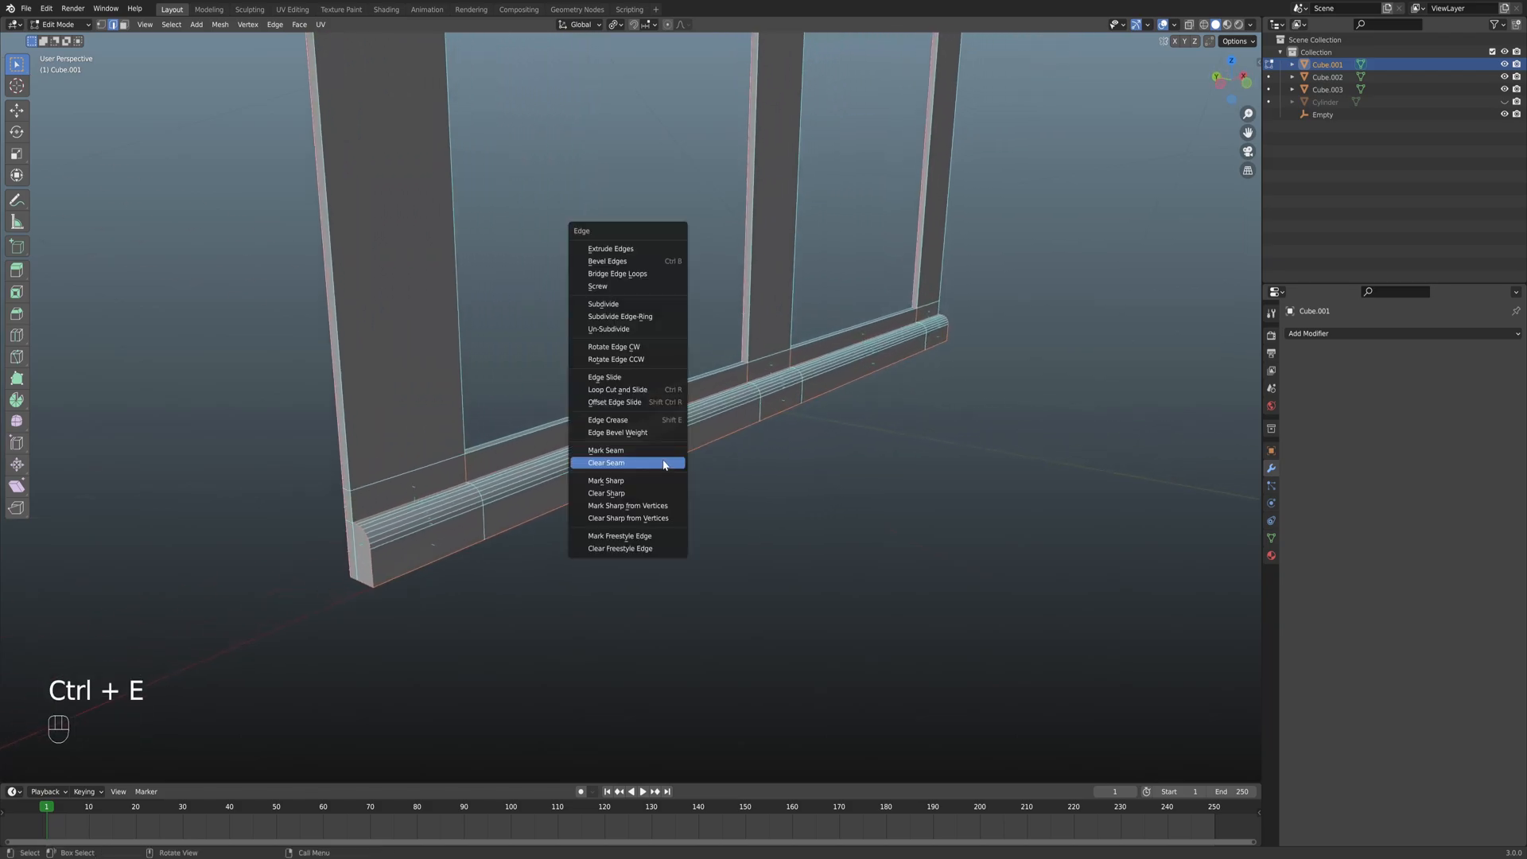
pyautogui.click(664, 458)
# Select the whole frame mesh and give it the existing material StoneMarbleCalacatta004_4K.
pyautogui.scroll(-8, 743, 453)
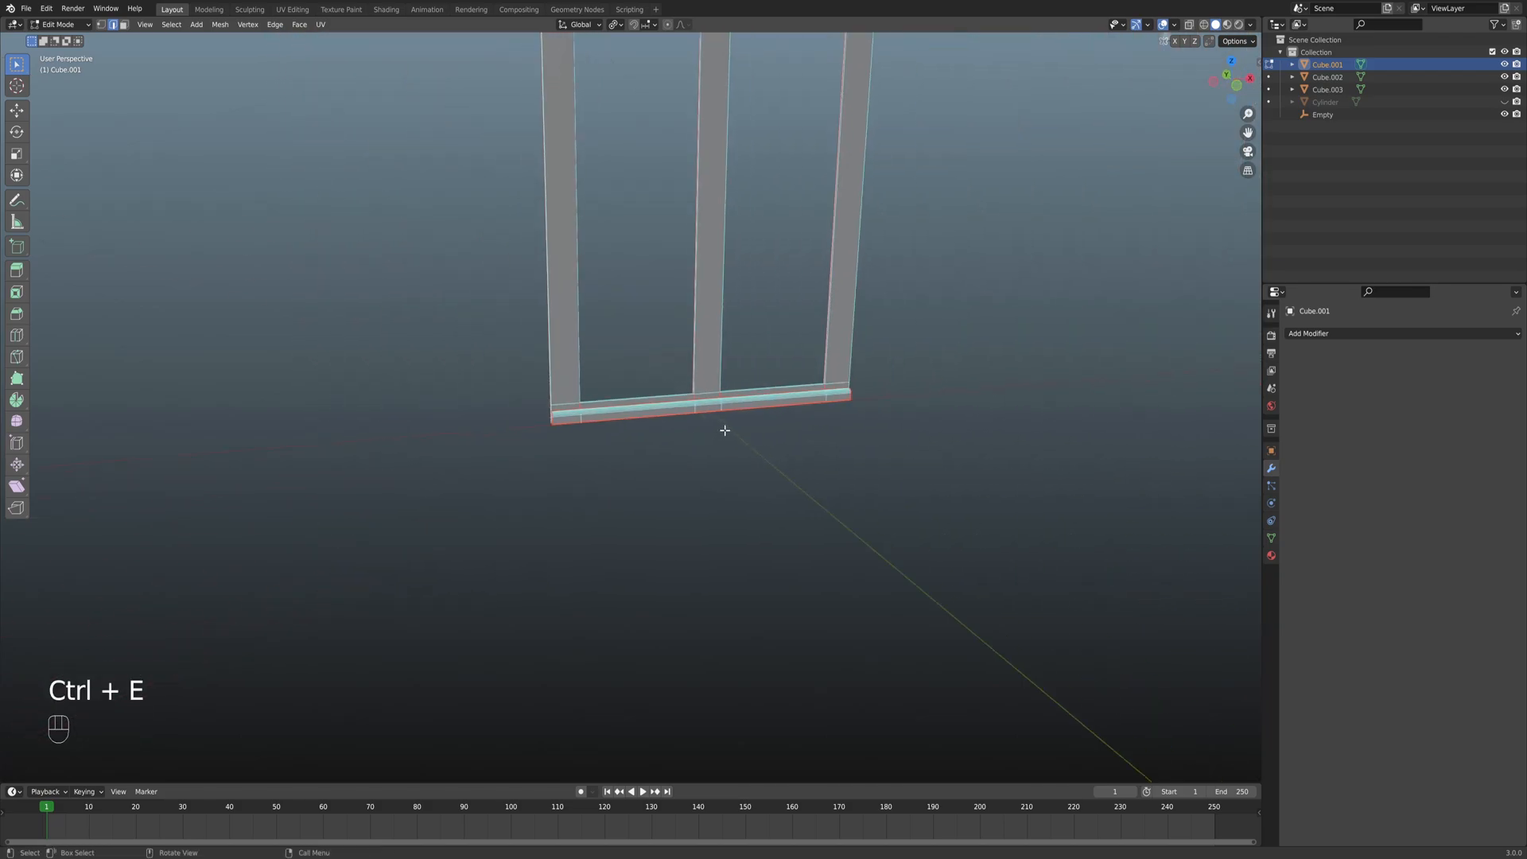
pyautogui.click(1271, 558)
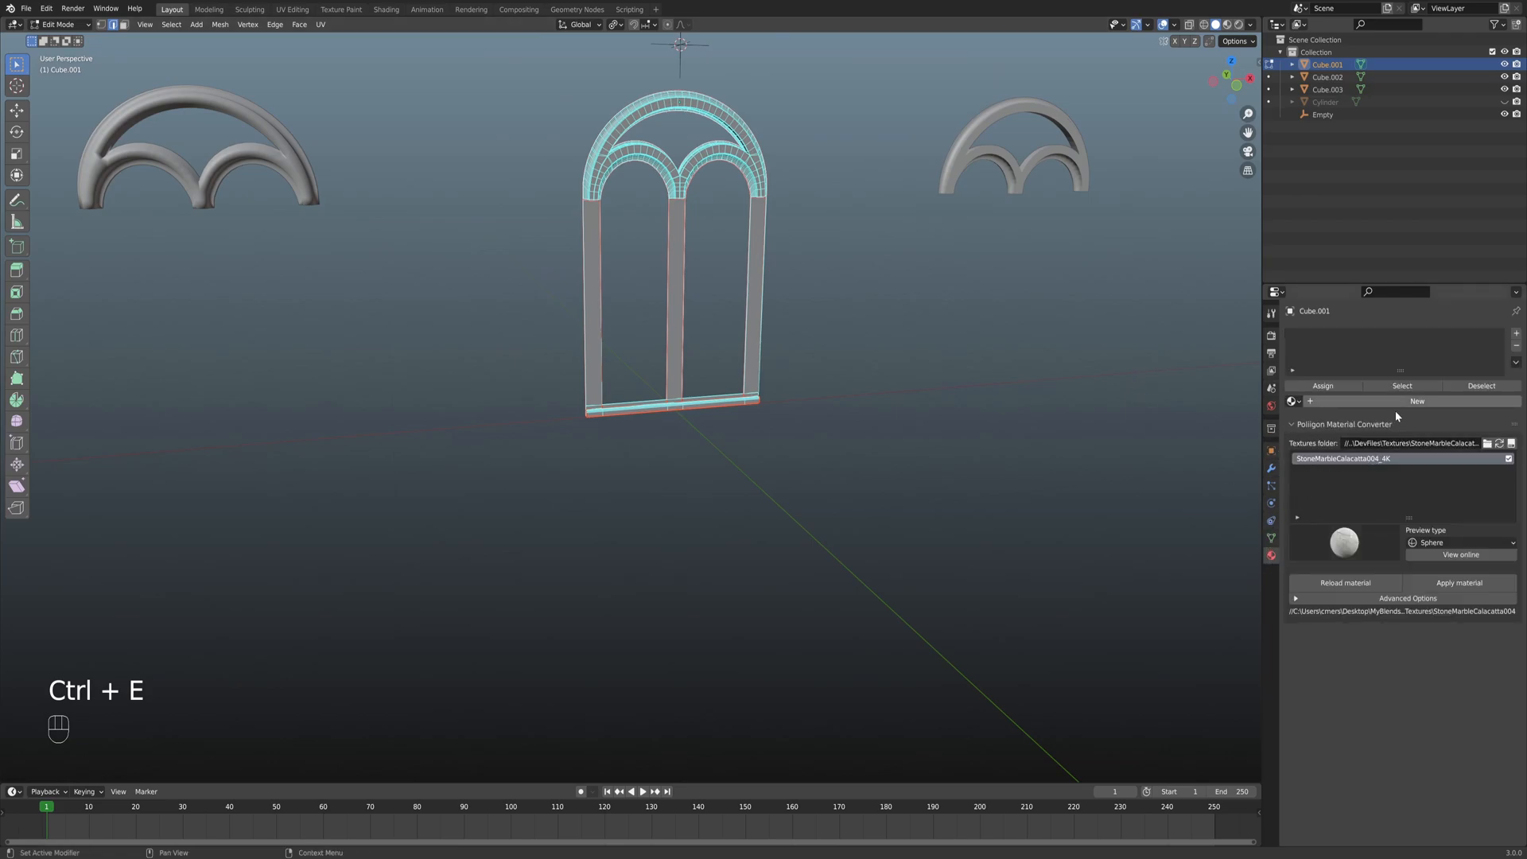
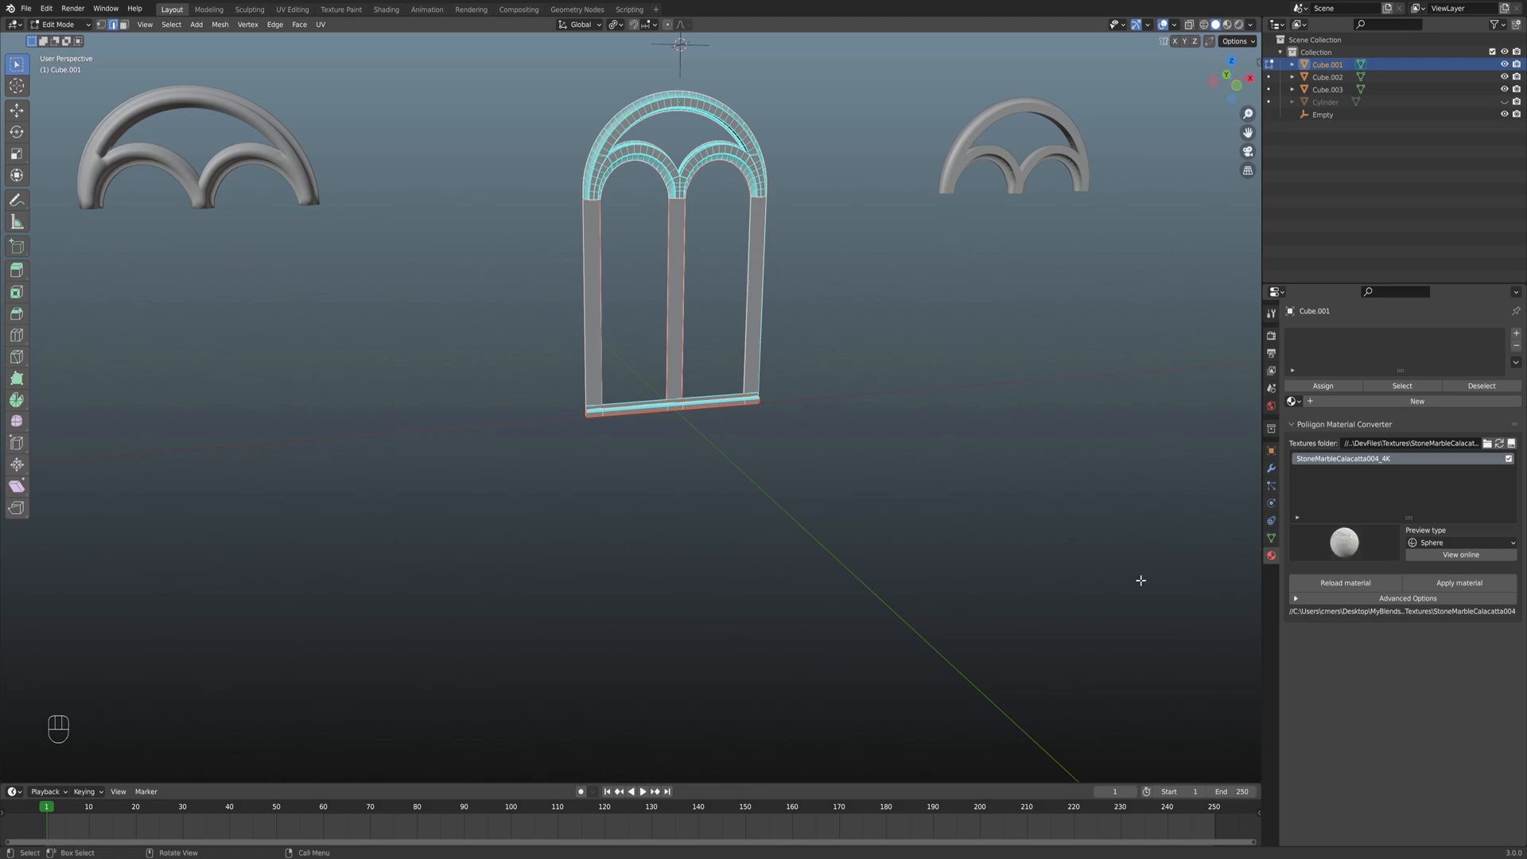
pyautogui.keyDown('shift'); pyautogui.moveTo(912, 361); pyautogui.dragTo(892, 495, button='middle'); pyautogui.keyUp('shift')
pyautogui.scroll(2, 870, 459)
pyautogui.press('a')
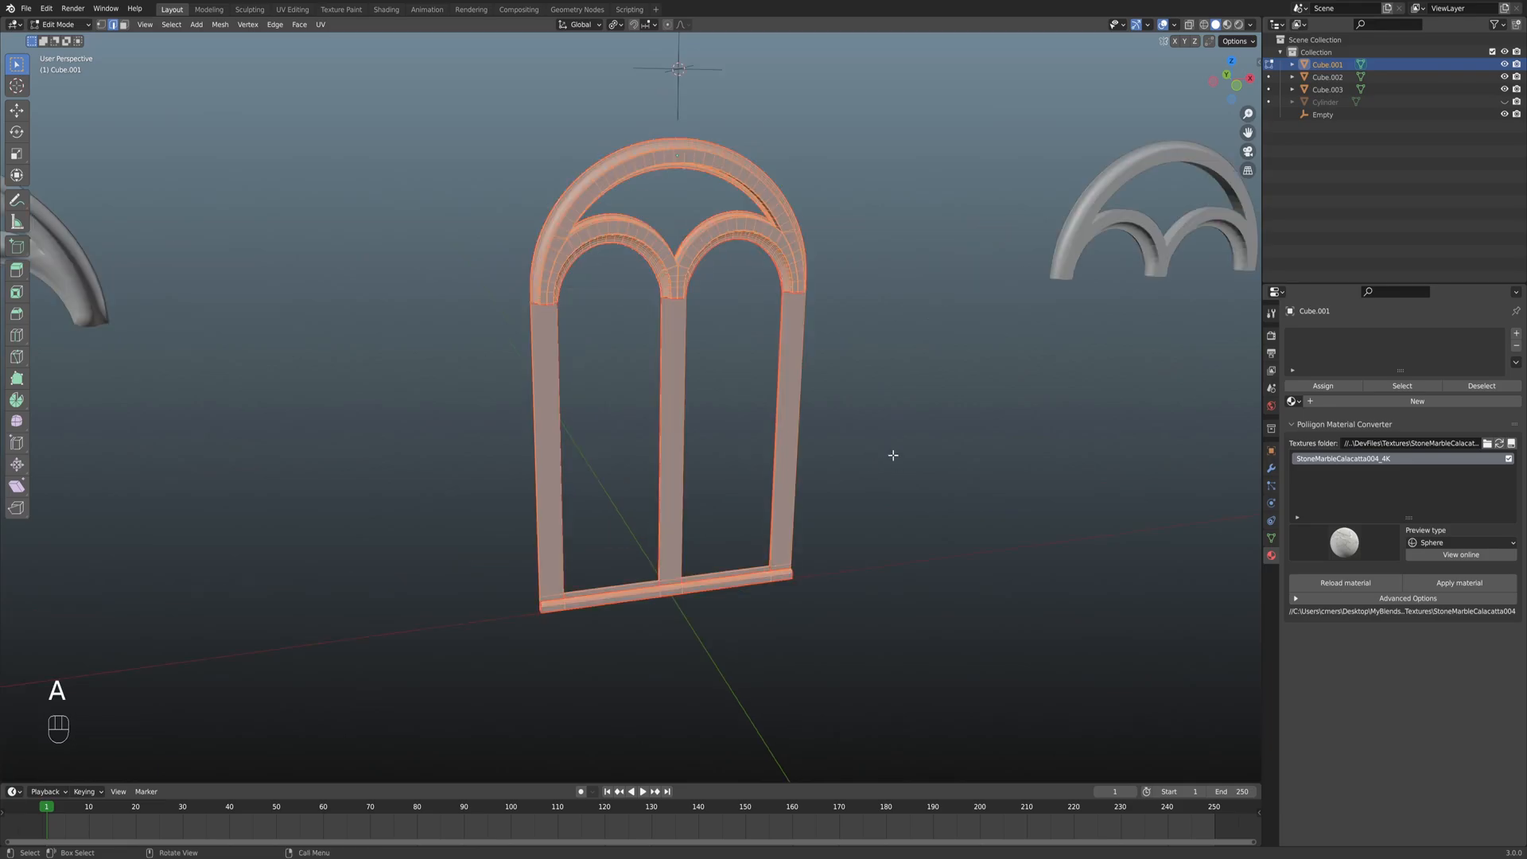
pyautogui.scroll(5, 954, 446)
pyautogui.click(1294, 401)
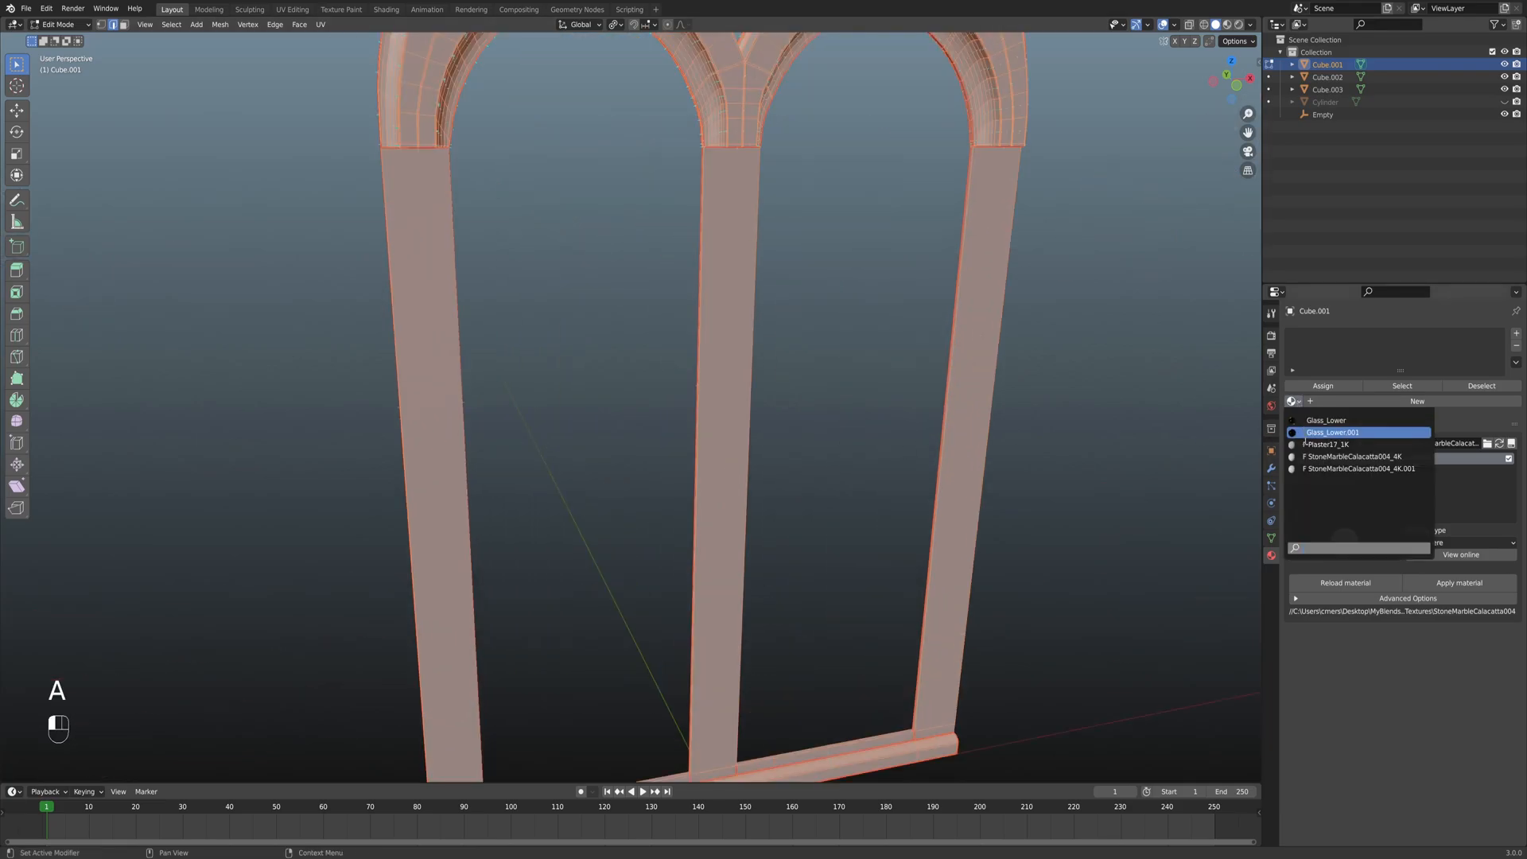
pyautogui.click(1352, 456)
# Show the window frame in Material Preview shading.
pyautogui.scroll(-5, 911, 447)
pyautogui.moveTo(910, 446); pyautogui.dragTo(849, 426, button='middle')
pyautogui.scroll(3, 848, 426)
pyautogui.press('z')
pyautogui.click(805, 443)
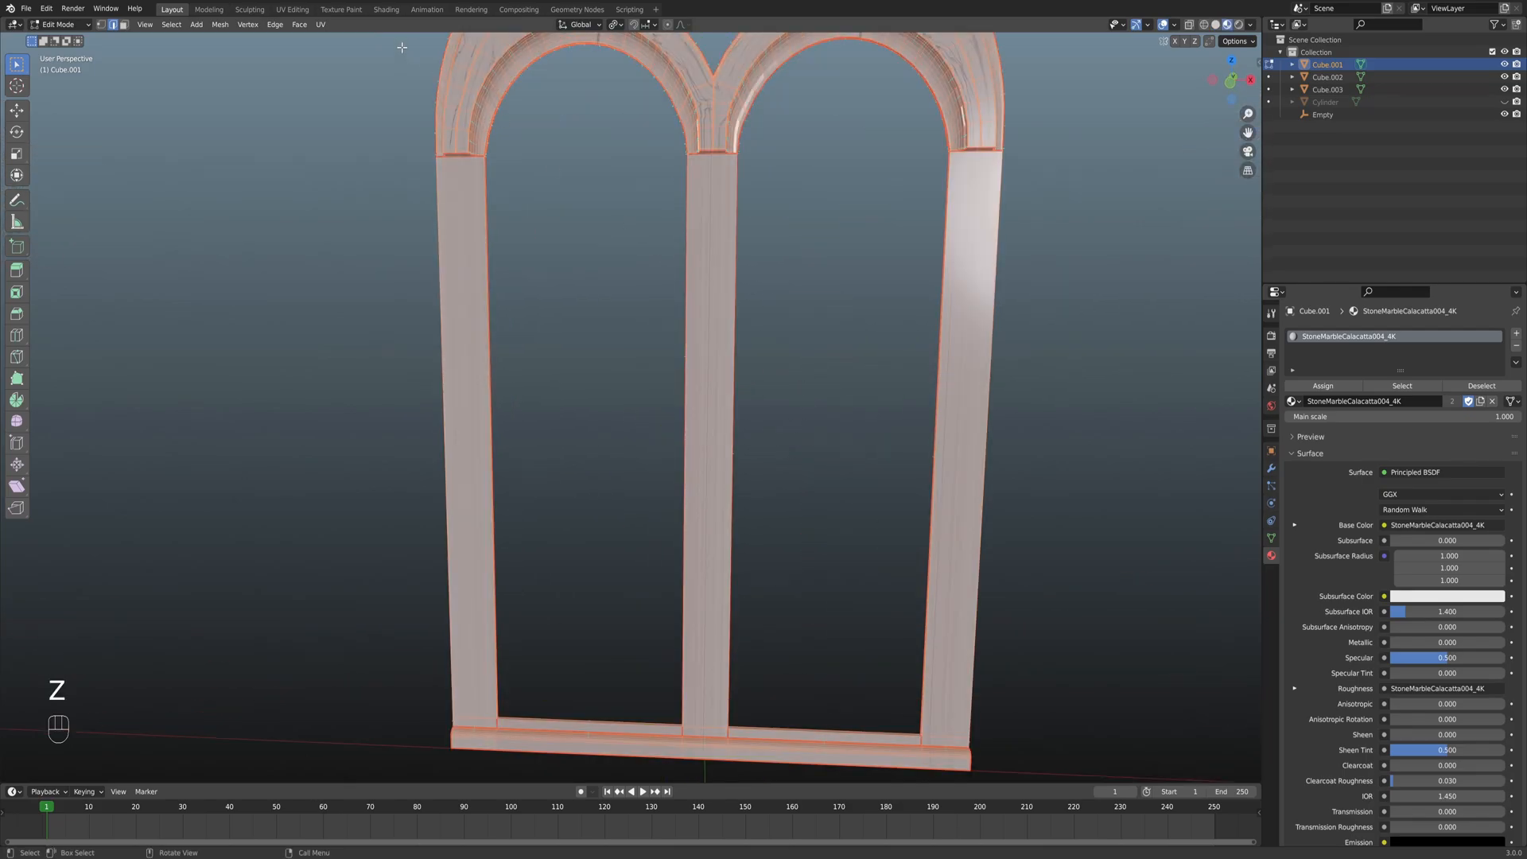
# Switch to the UV Editing workspace and unwrap the whole frame along its seams.
pyautogui.click(292, 9)
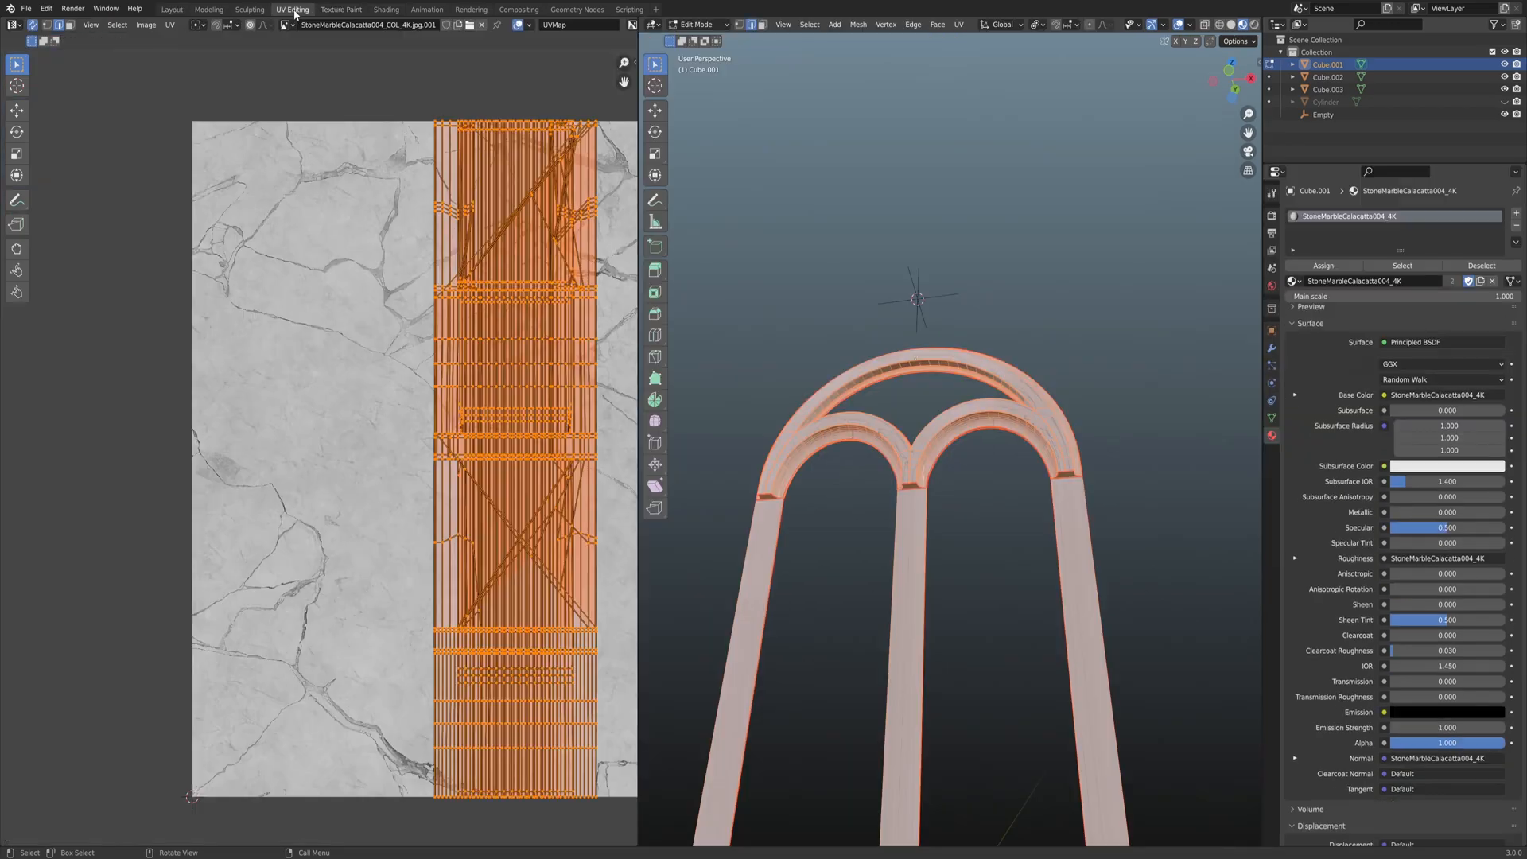
pyautogui.moveTo(827, 414); pyautogui.dragTo(847, 384, button='middle')
pyautogui.press('u')
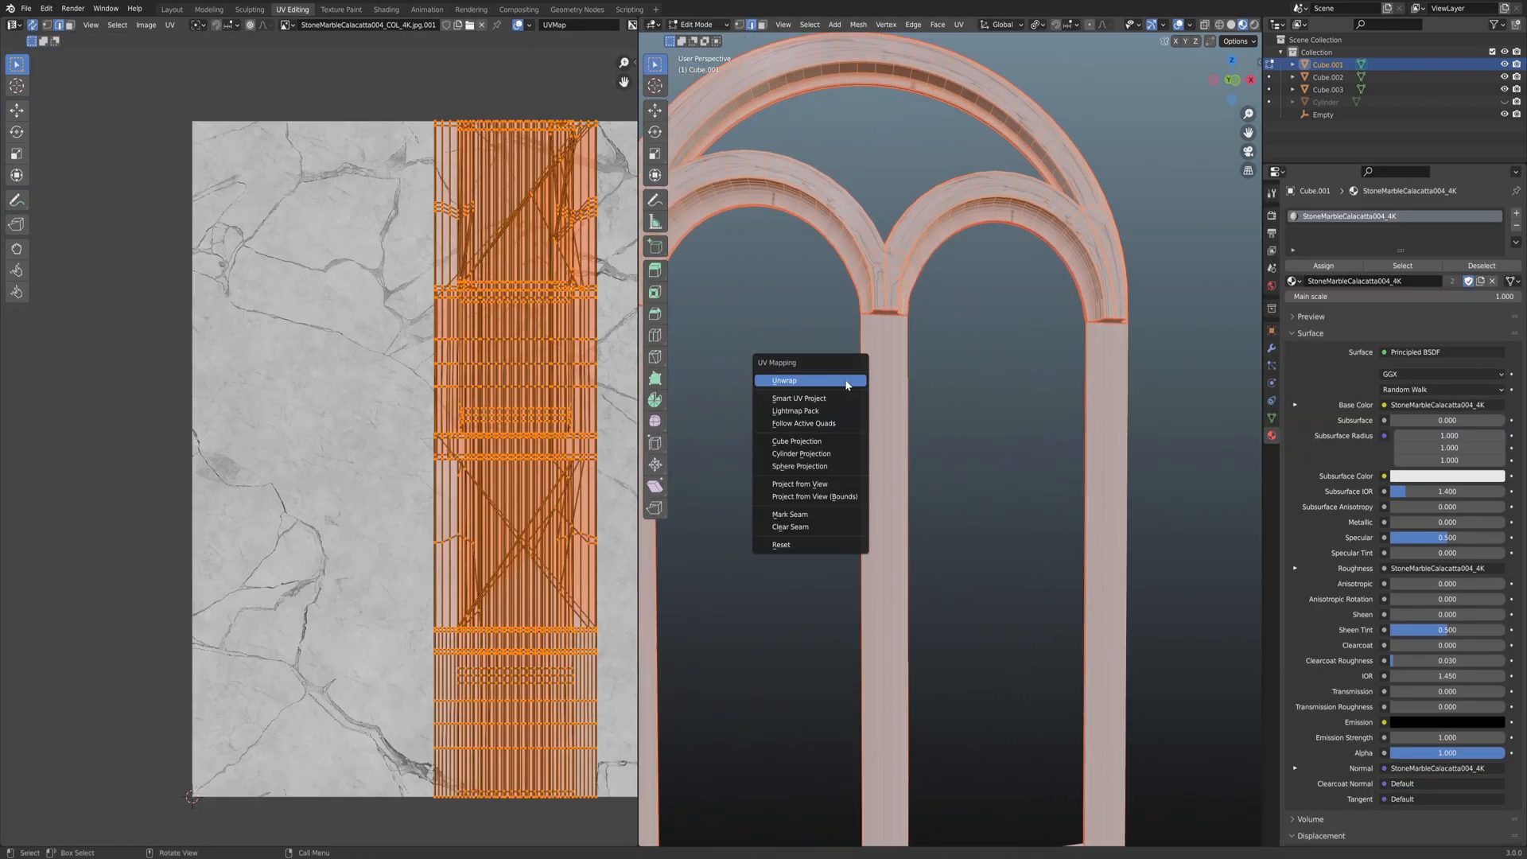
pyautogui.click(845, 380)
pyautogui.moveTo(510, 422); pyautogui.dragTo(392, 350, button='middle')
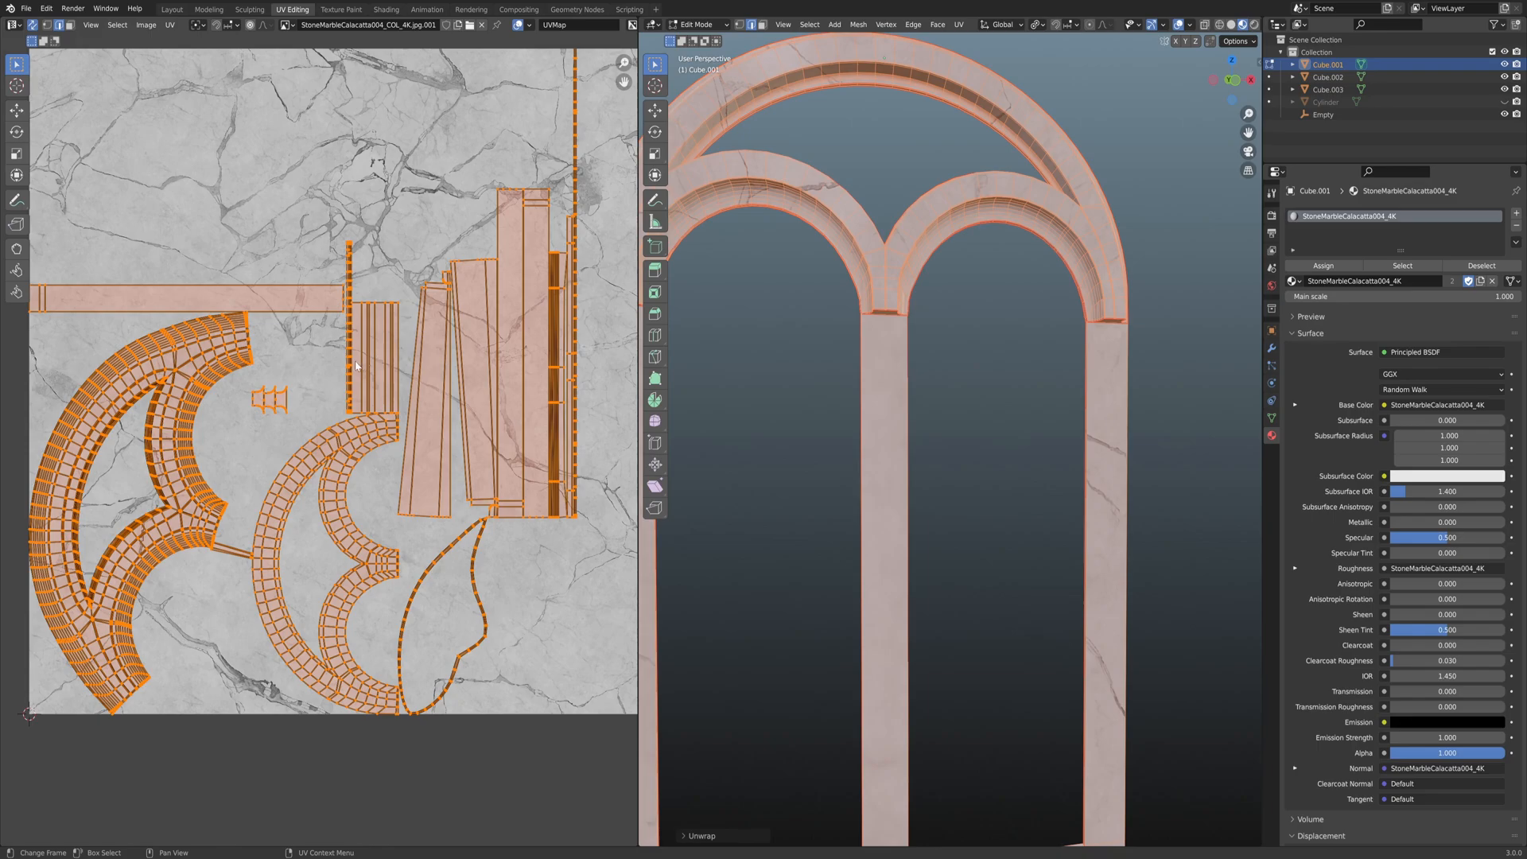
# Leave mesh editing, deselect the frame and examine the marble texture on its arches and legs.
pyautogui.press('Tab')
pyautogui.scroll(-3, 880, 365)
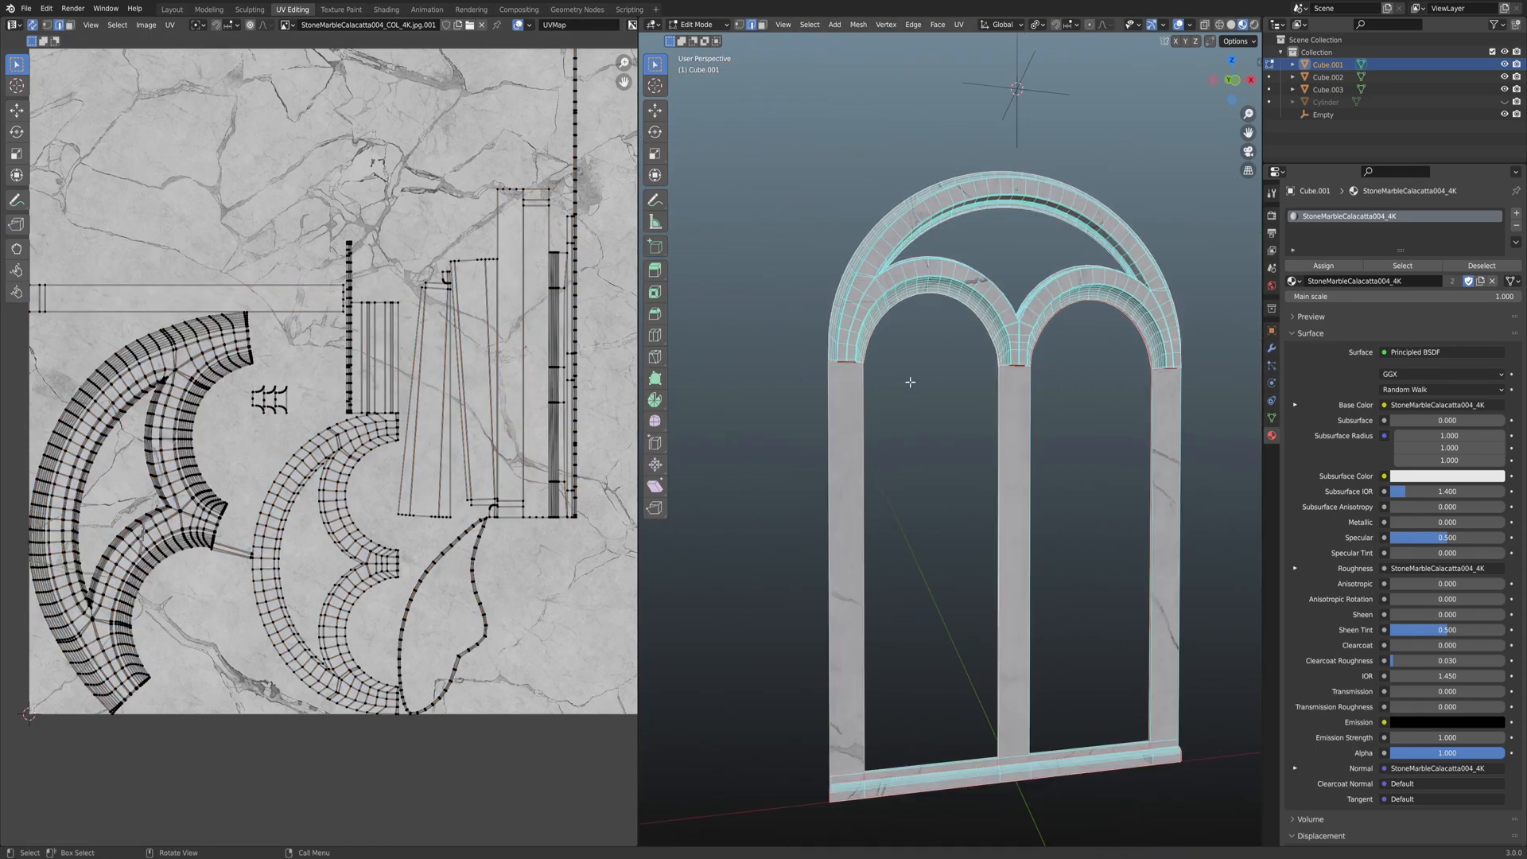
pyautogui.click(898, 384)
pyautogui.moveTo(911, 381); pyautogui.dragTo(931, 331, button='middle')
pyautogui.moveTo(781, 251); pyautogui.dragTo(879, 214, button='middle')
pyautogui.scroll(2, 937, 335)
pyautogui.moveTo(937, 331); pyautogui.dragTo(895, 275, button='middle')
pyautogui.scroll(3, 986, 326)
# Return to the Layout workspace and examine how the marble veins run along the sill and the legs' side faces.
pyautogui.click(179, 10)
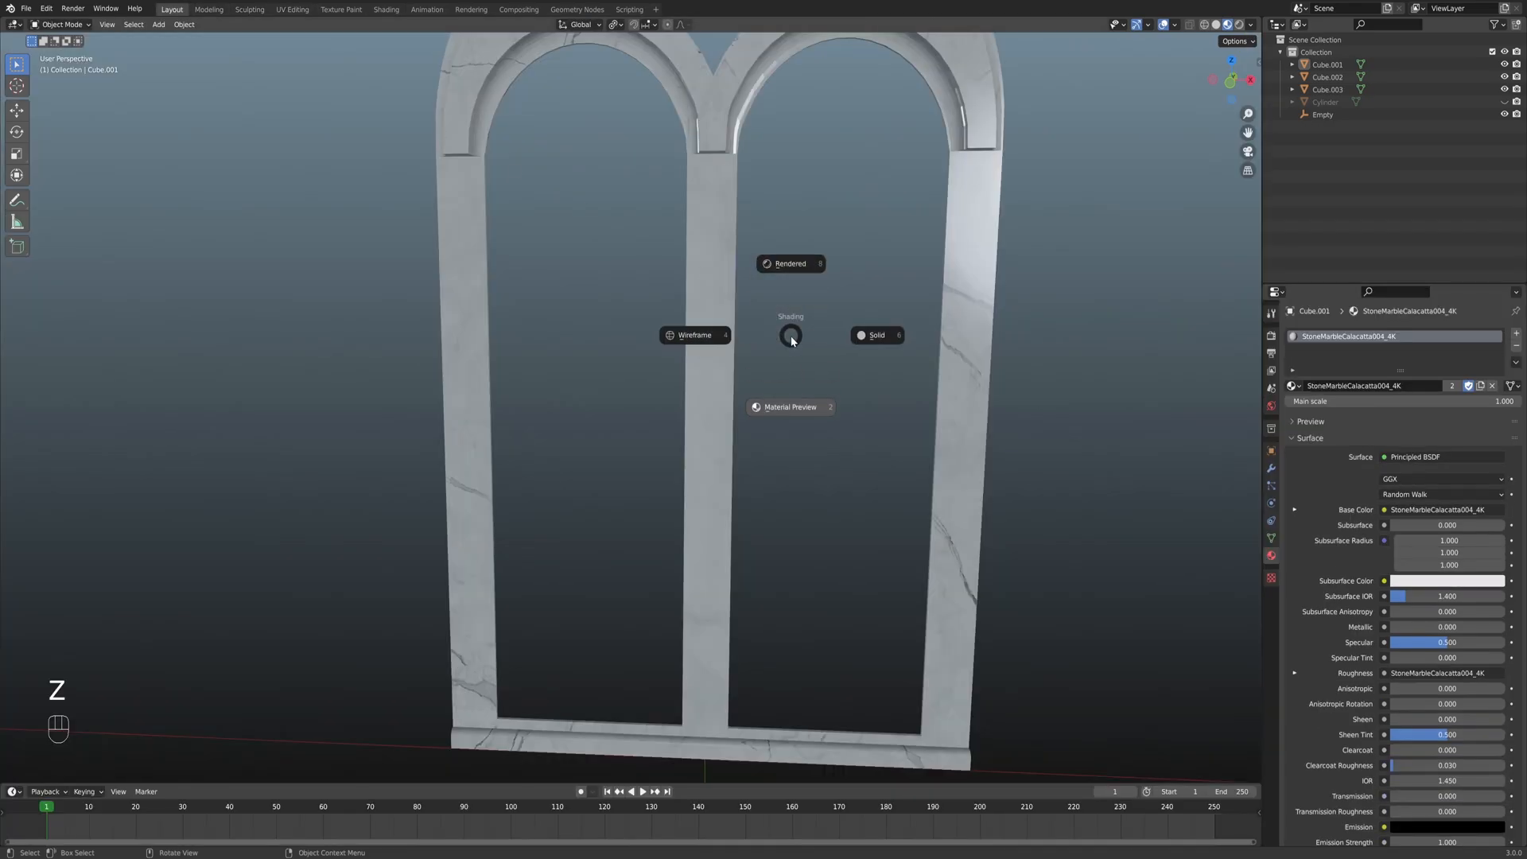
pyautogui.moveTo(793, 409); pyautogui.dragTo(504, 273, button='middle')
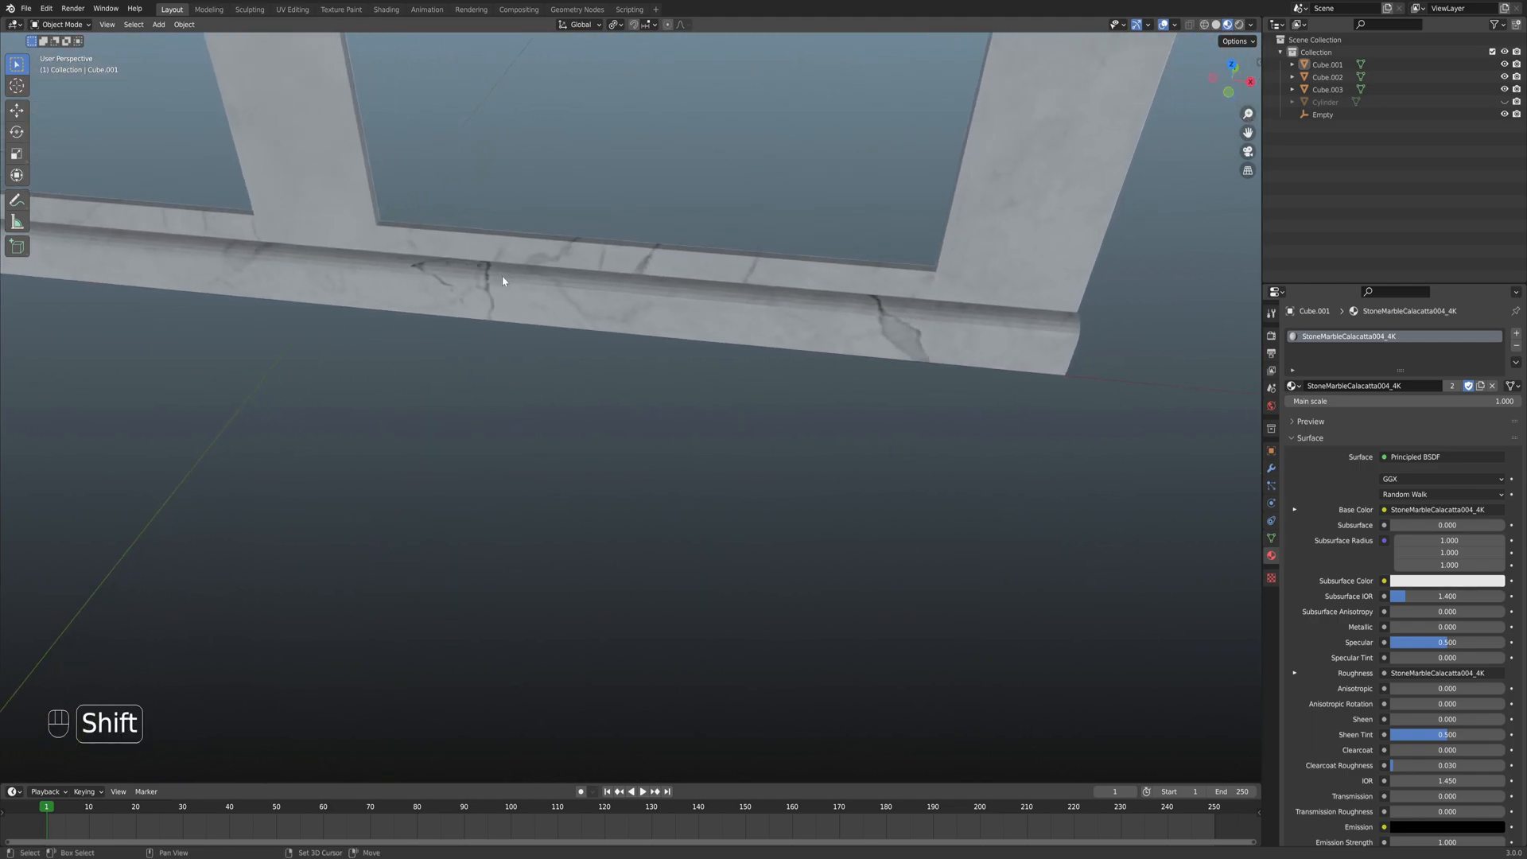
pyautogui.moveTo(756, 265); pyautogui.dragTo(721, 347, button='middle')
pyautogui.moveTo(720, 347); pyautogui.dragTo(747, 300, button='middle')
pyautogui.keyDown('shift'); pyautogui.moveTo(748, 300); pyautogui.dragTo(644, 327, button='middle'); pyautogui.keyUp('shift')
pyautogui.scroll(3, 765, 328)
pyautogui.press('Tab')
pyautogui.scroll(1, 668, 327)
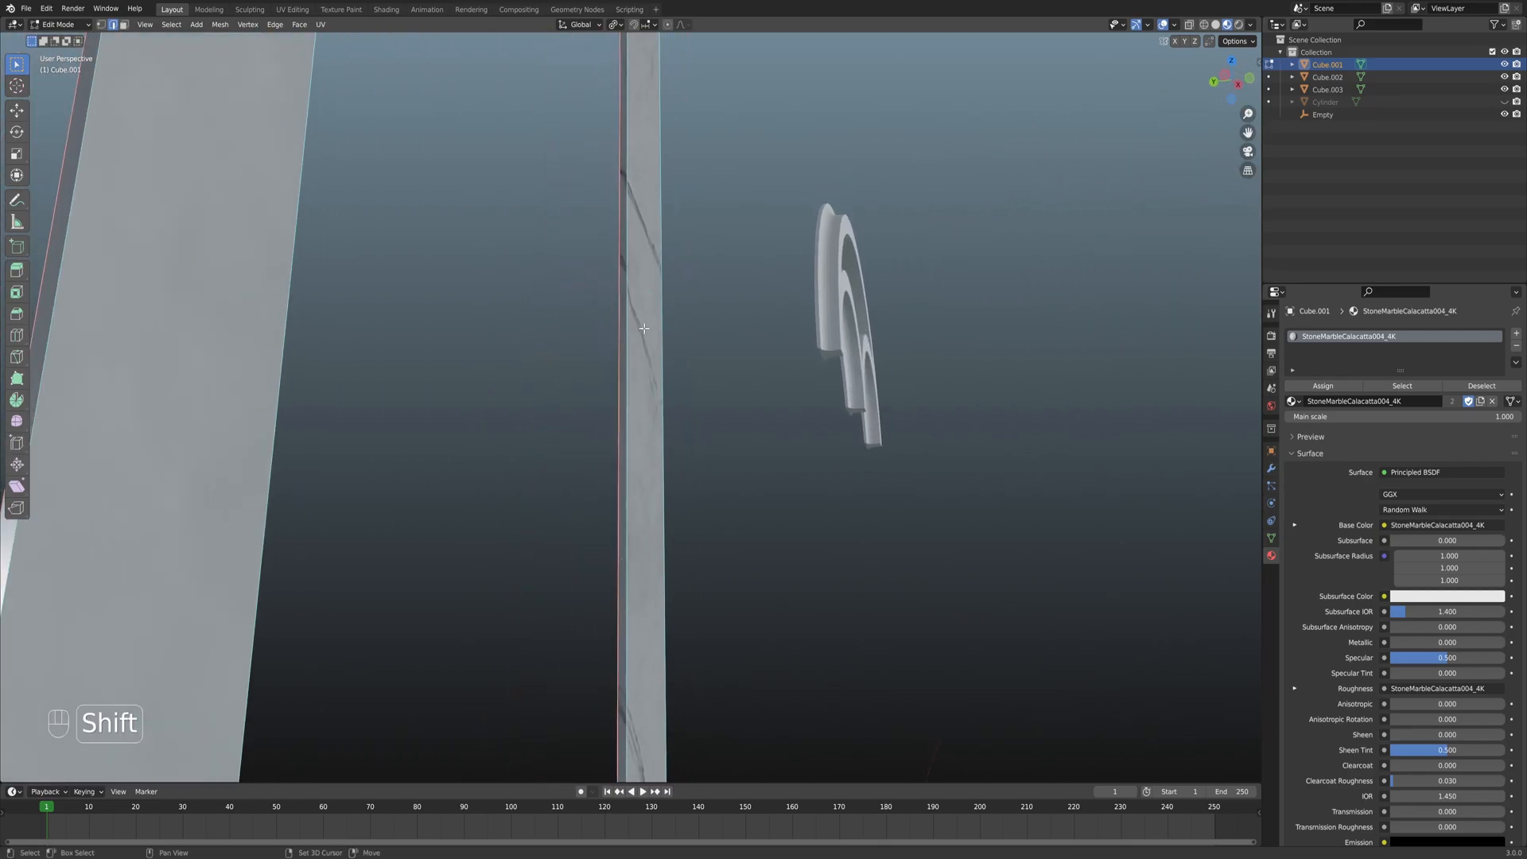
pyautogui.moveTo(642, 243); pyautogui.dragTo(641, 204, button='middle')
pyautogui.scroll(-4, 637, 231)
pyautogui.keyDown('shift'); pyautogui.moveTo(649, 597); pyautogui.dragTo(621, 273, button='middle'); pyautogui.keyUp('shift')
pyautogui.scroll(3, 621, 302)
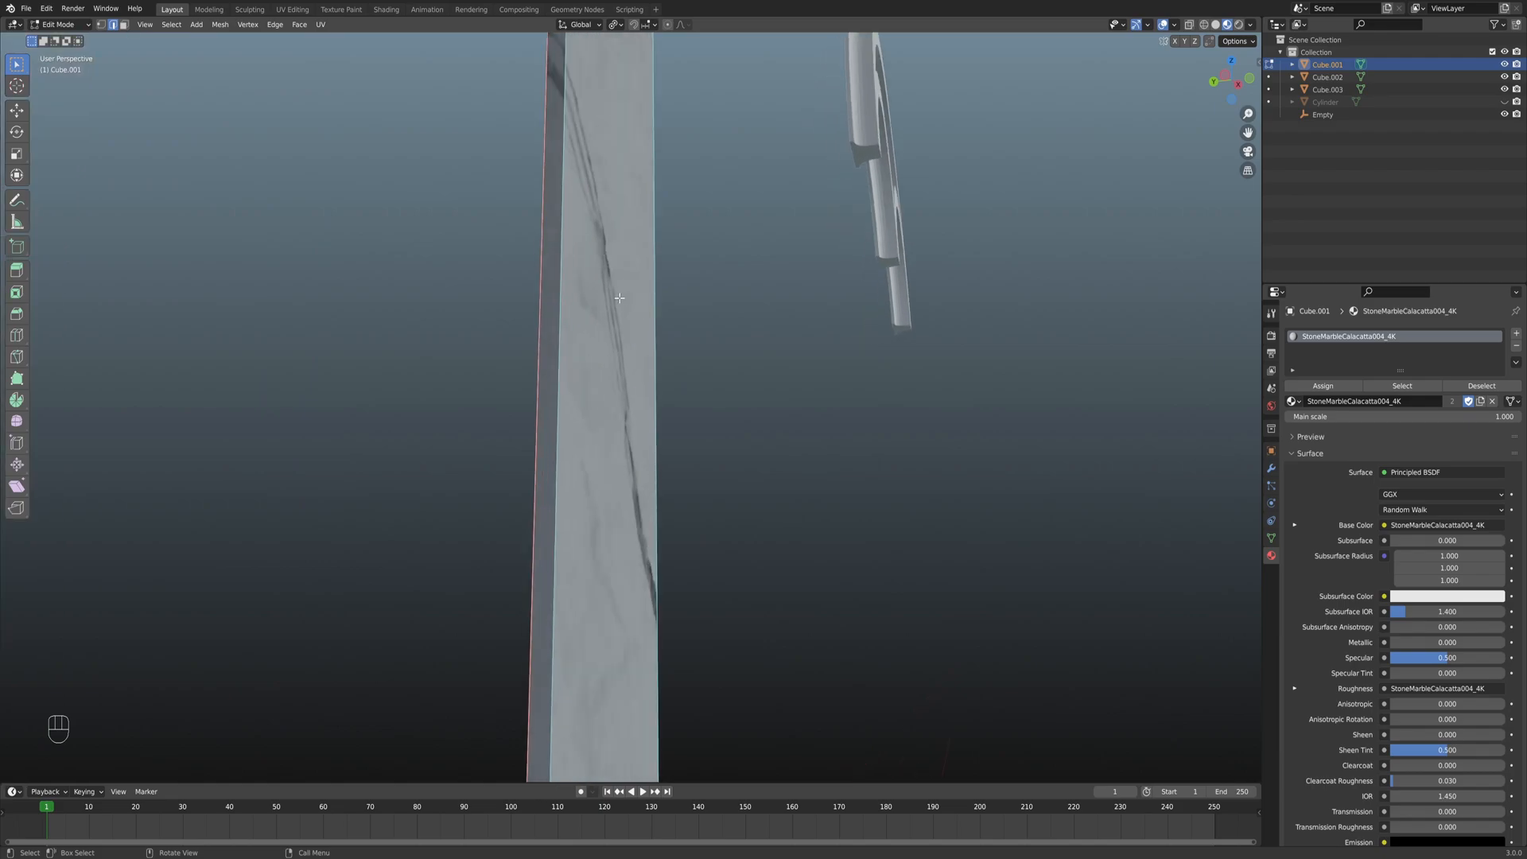
pyautogui.keyDown('shift'); pyautogui.moveTo(571, 167); pyautogui.dragTo(593, 206, button='middle'); pyautogui.keyUp('shift')
pyautogui.scroll(-3, 606, 249)
pyautogui.moveTo(610, 265); pyautogui.dragTo(545, 331, button='middle')
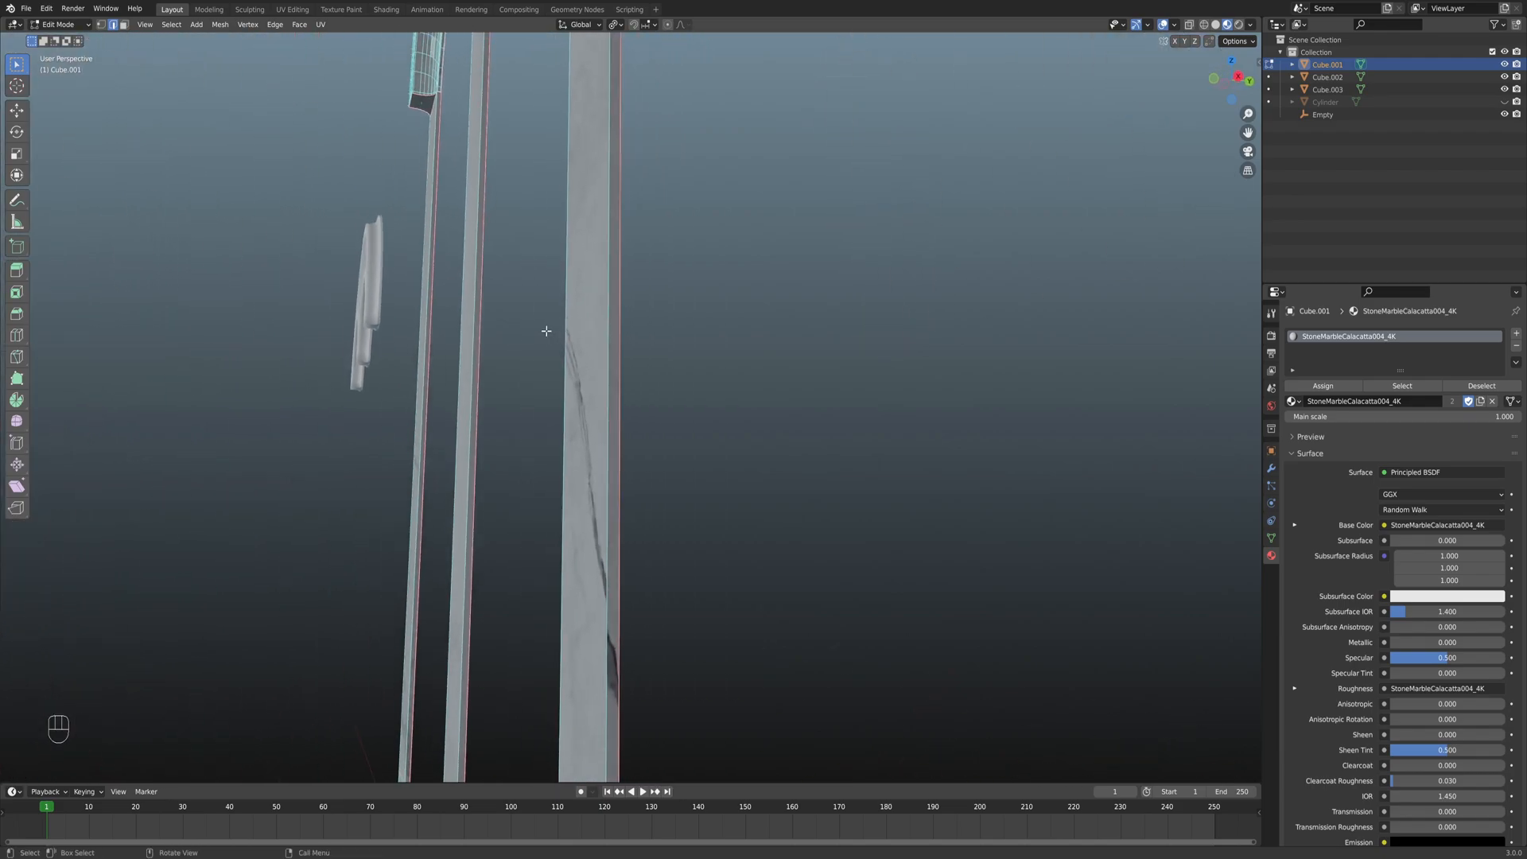
# Select the whole mesh, unwrap it again with the Angle Based method and check the veins on the legs.
pyautogui.press('a')
pyautogui.press('u')
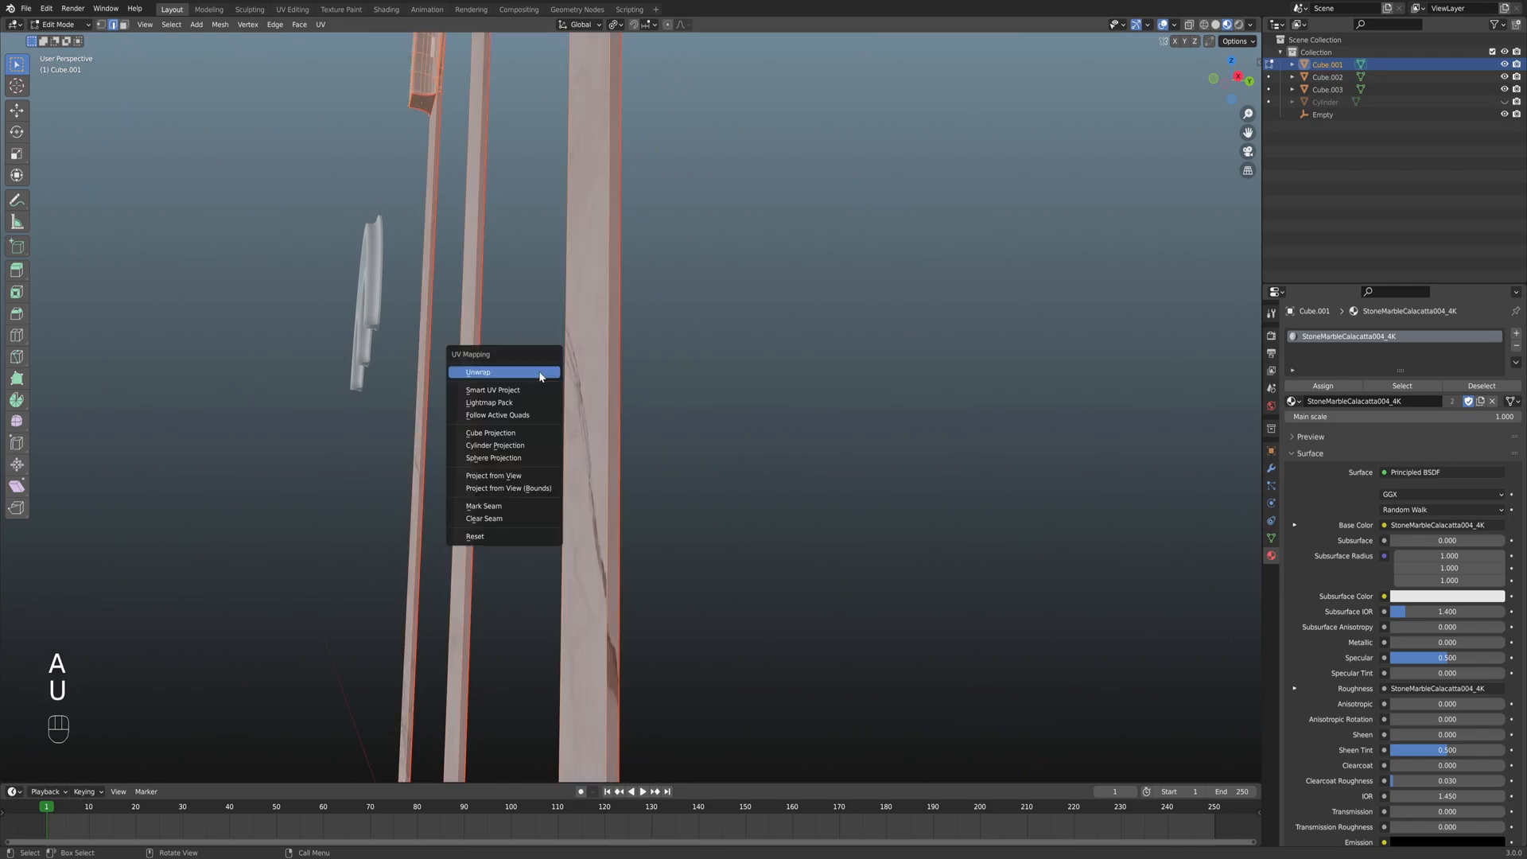
pyautogui.click(541, 374)
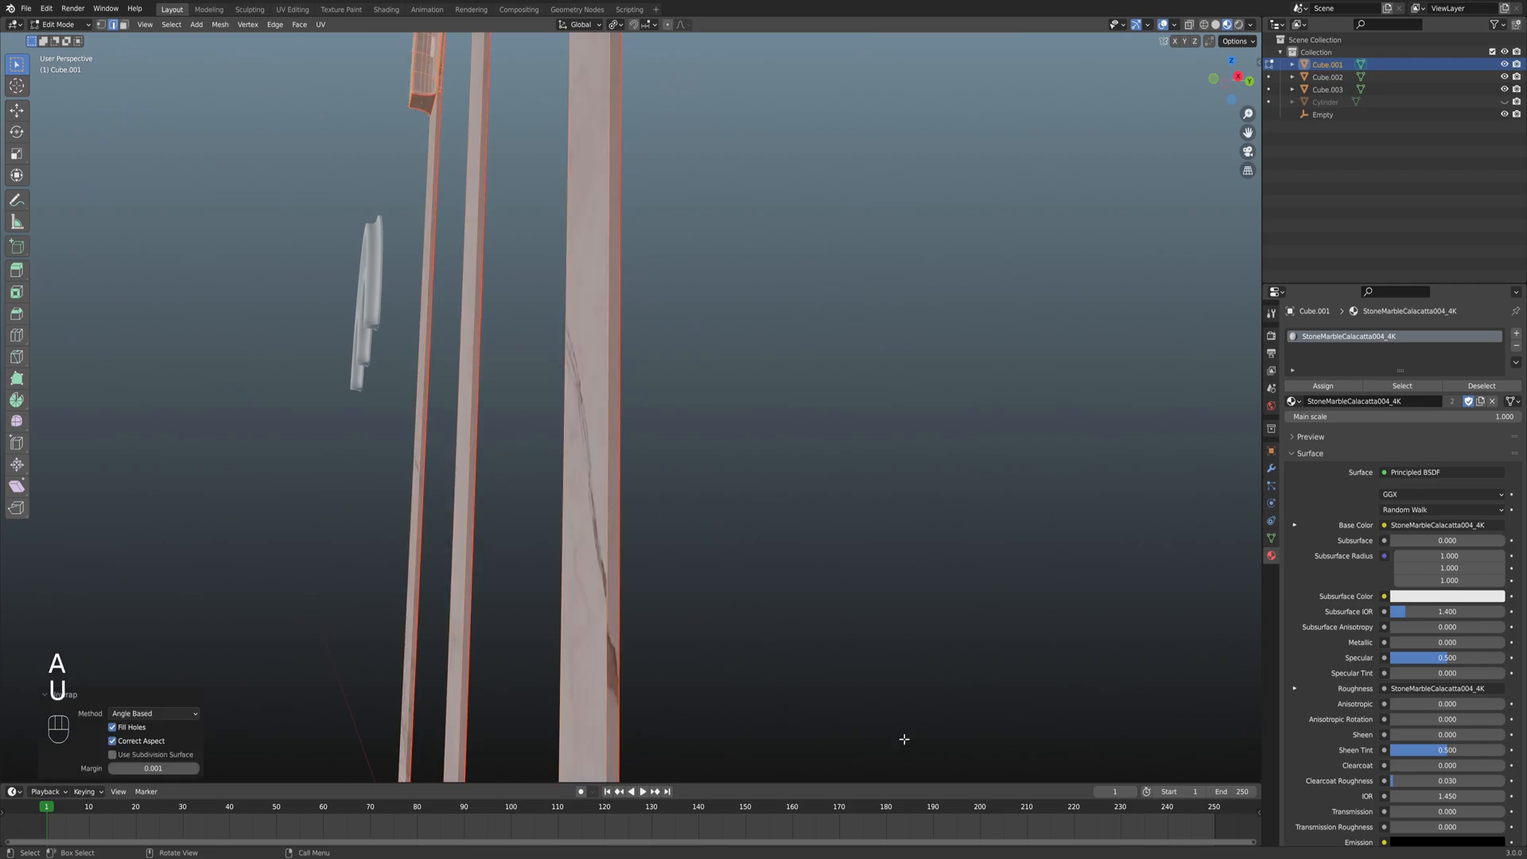
pyautogui.scroll(-3, 512, 300)
pyautogui.keyDown('shift'); pyautogui.moveTo(512, 299); pyautogui.dragTo(703, 341, button='middle'); pyautogui.keyUp('shift')
pyautogui.moveTo(646, 286); pyautogui.dragTo(685, 342, button='middle')
pyautogui.scroll(3, 620, 355)
pyautogui.scroll(2, 654, 387)
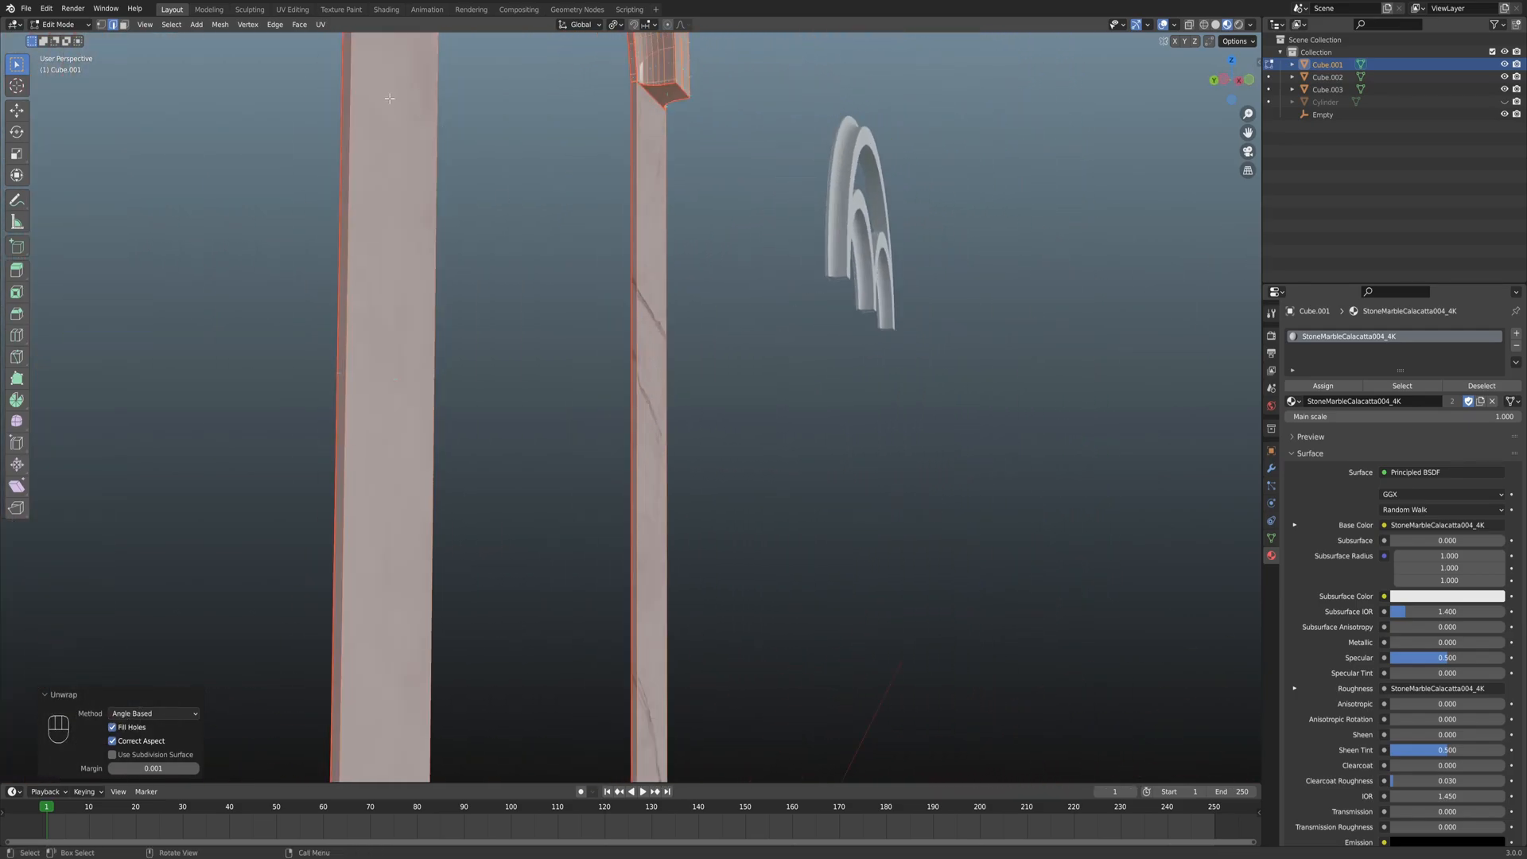
# Switch to the UV Editing workspace and select one long face of the frame's outer leg to locate it in the UV layout.
pyautogui.click(293, 9)
pyautogui.scroll(-3, 1019, 291)
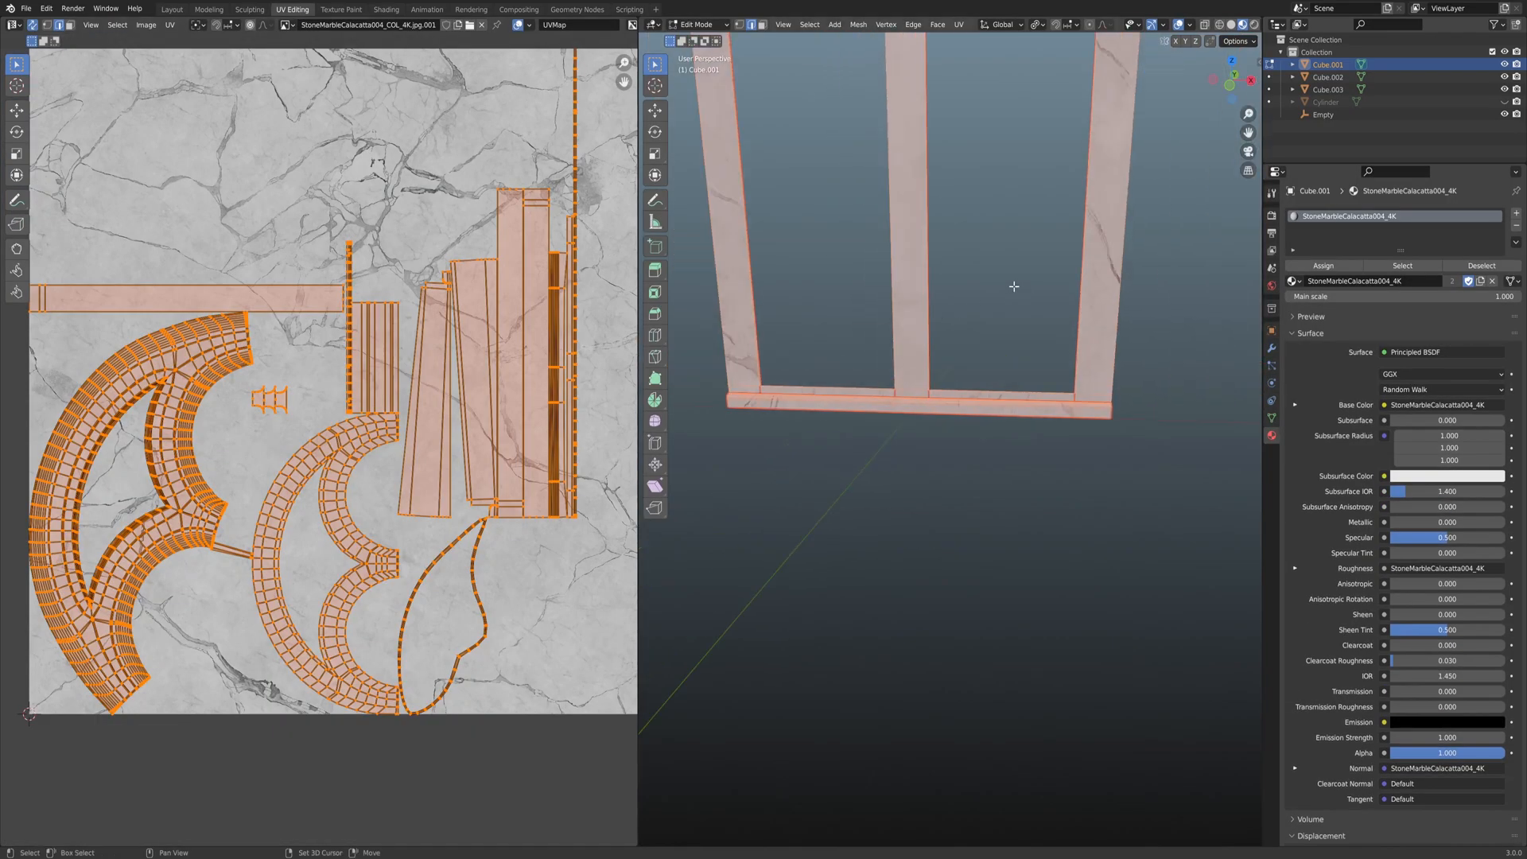
pyautogui.moveTo(779, 219); pyautogui.dragTo(952, 333, button='middle')
pyautogui.scroll(4, 921, 363)
pyautogui.click(921, 363)
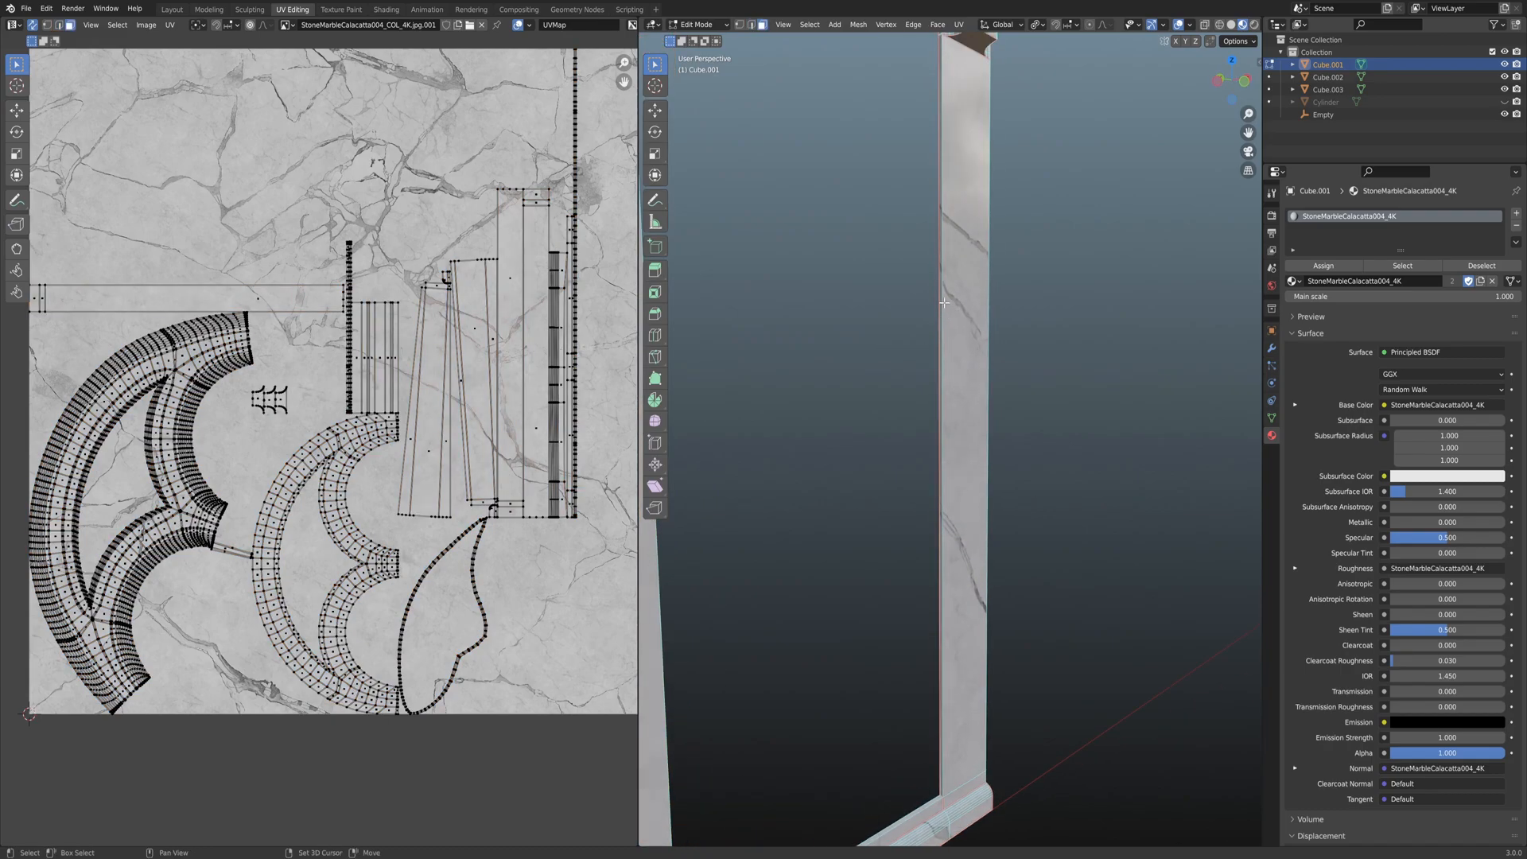
pyautogui.click(950, 298)
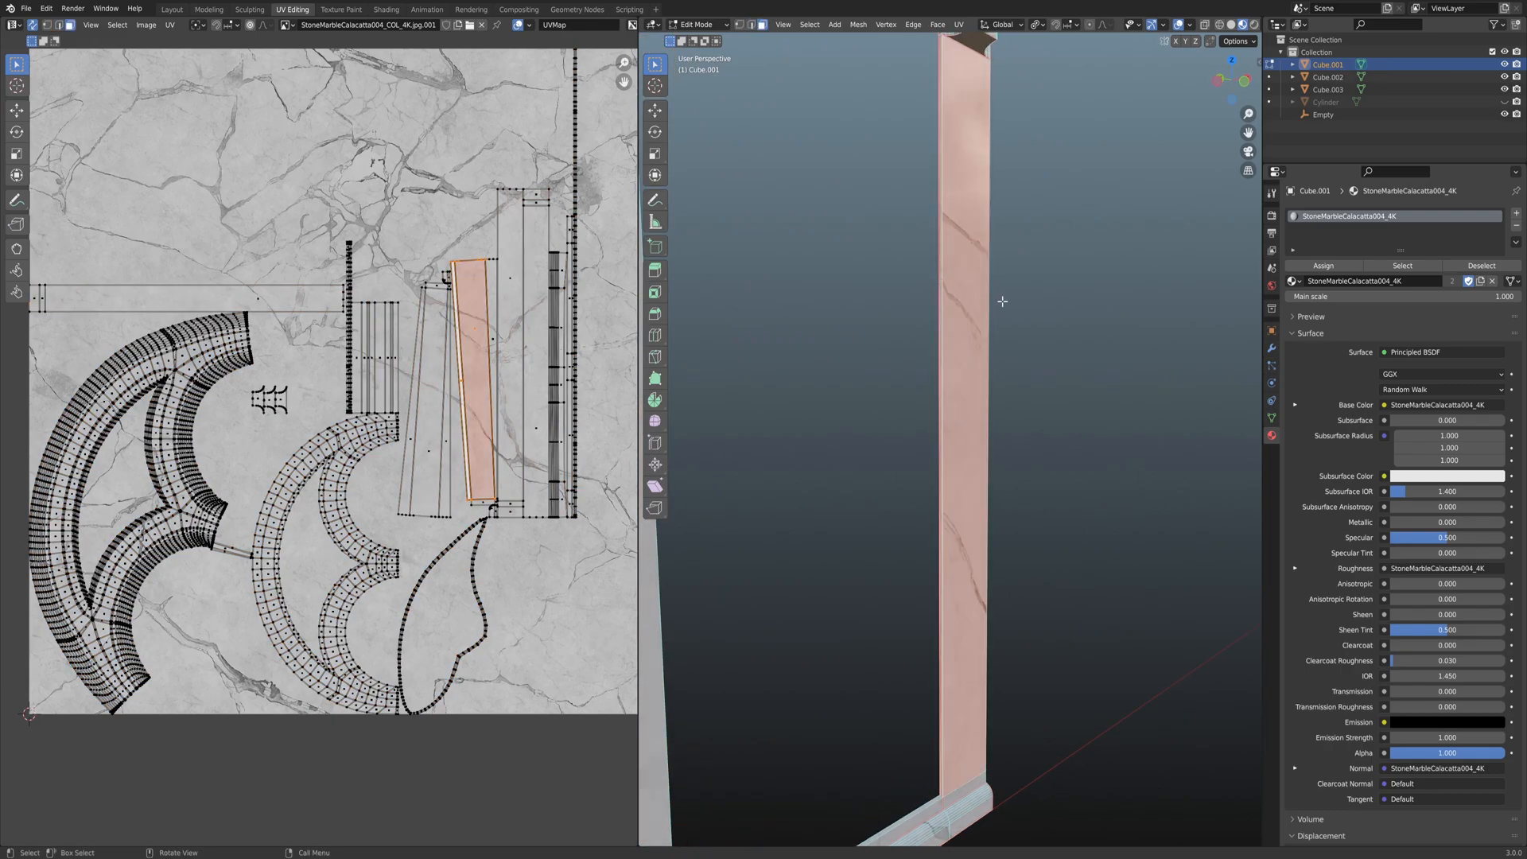
pyautogui.moveTo(939, 277); pyautogui.dragTo(907, 305, button='middle')
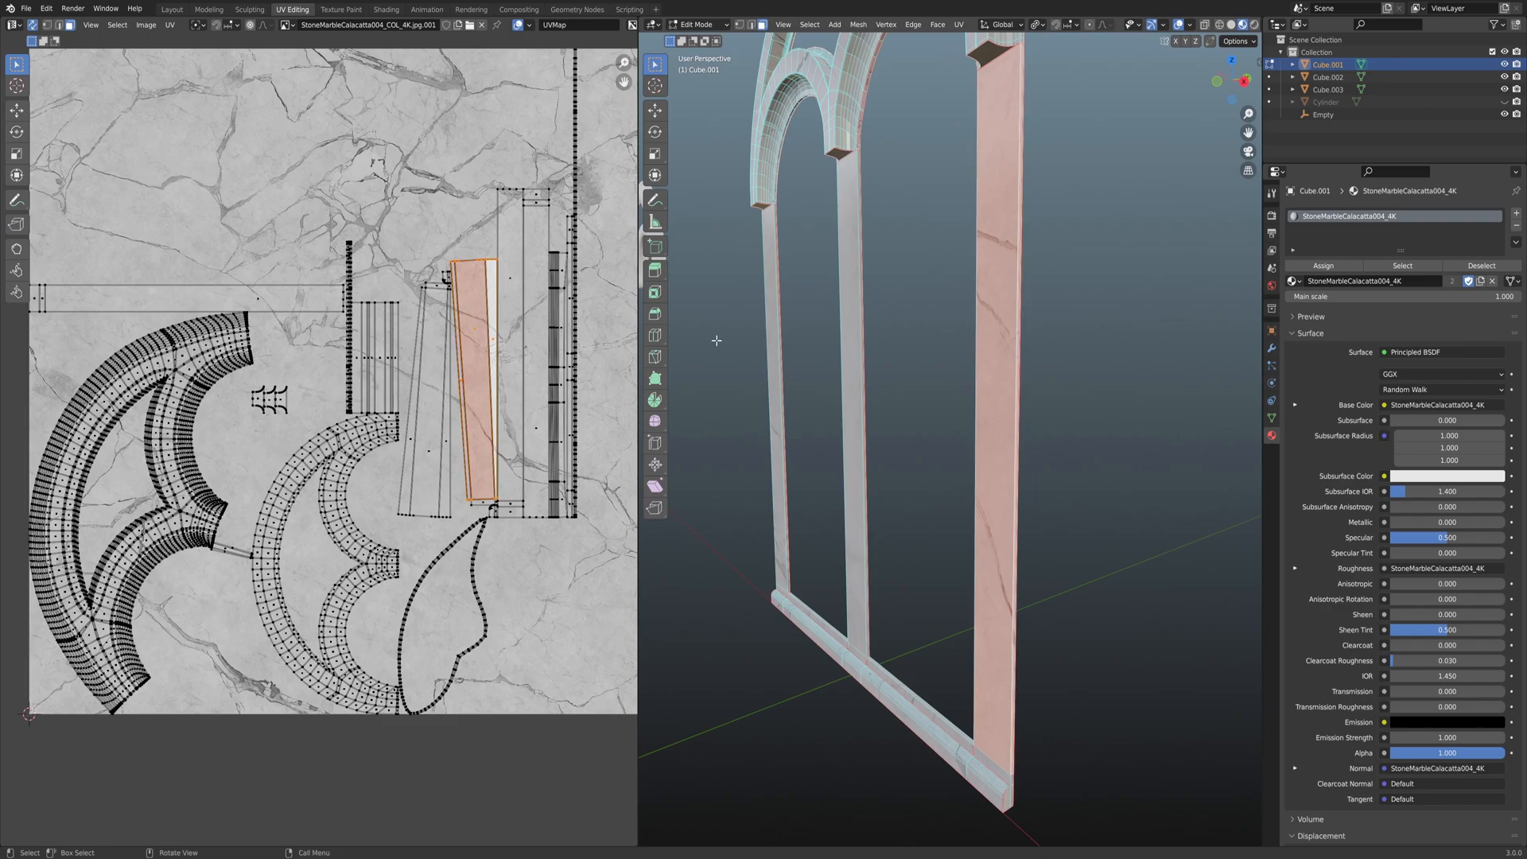
# Extend the face selection to the outer leg's adjoining faces and the small faces at its foot.
pyautogui.scroll(4, 342, 454)
pyautogui.moveTo(485, 405); pyautogui.dragTo(322, 426, button='middle')
pyautogui.scroll(-3, 425, 384)
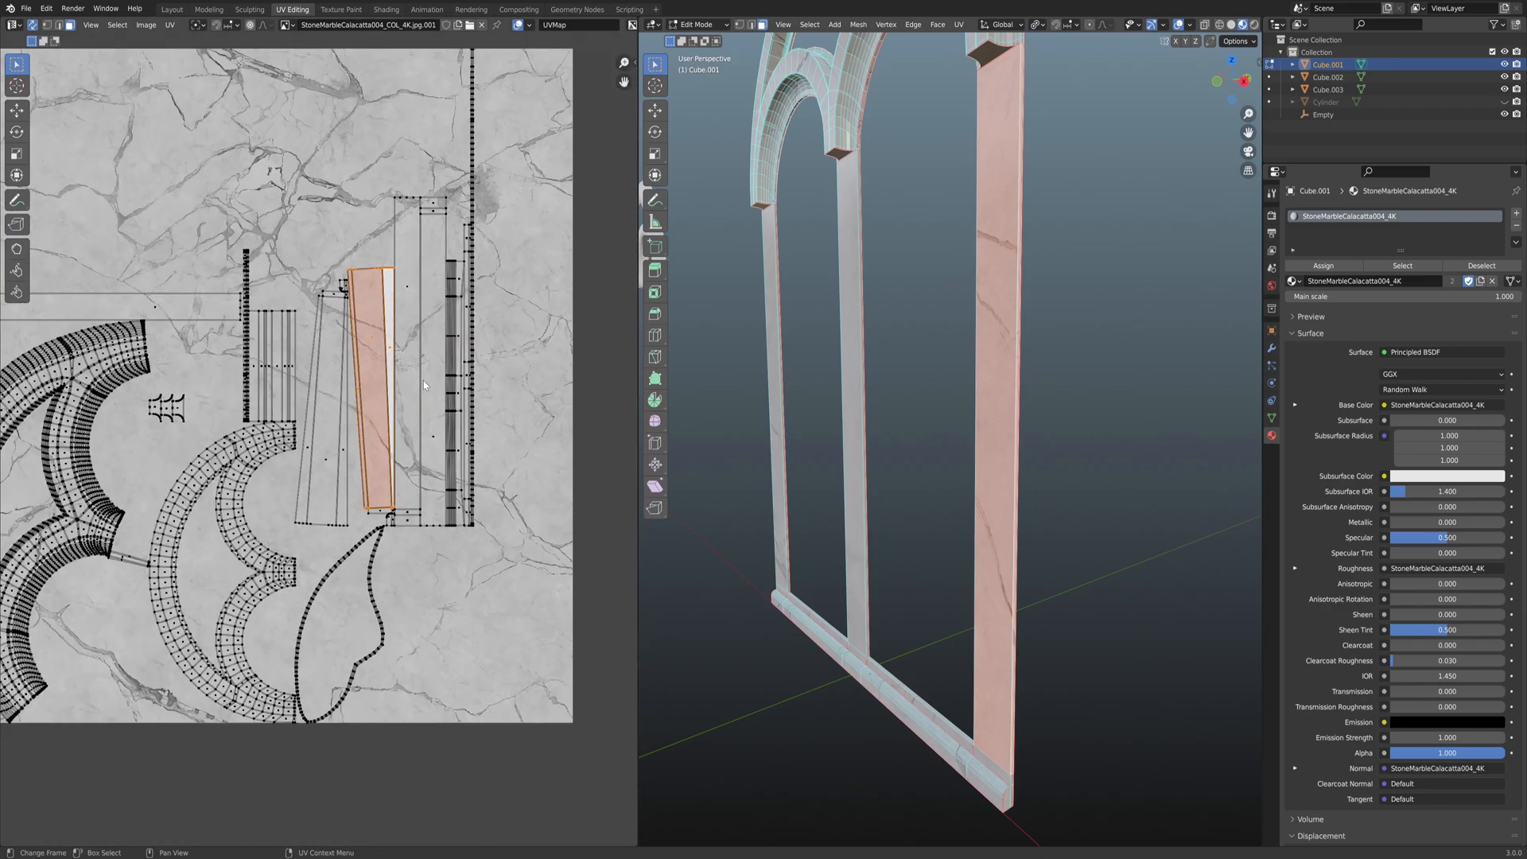
pyautogui.moveTo(810, 378); pyautogui.dragTo(908, 377, button='middle')
pyautogui.moveTo(994, 386); pyautogui.dragTo(939, 295, button='middle')
pyautogui.keyDown('shift'); pyautogui.click(889, 359); pyautogui.keyUp('shift')
pyautogui.keyDown('shift'); pyautogui.click(886, 423); pyautogui.keyUp('shift')
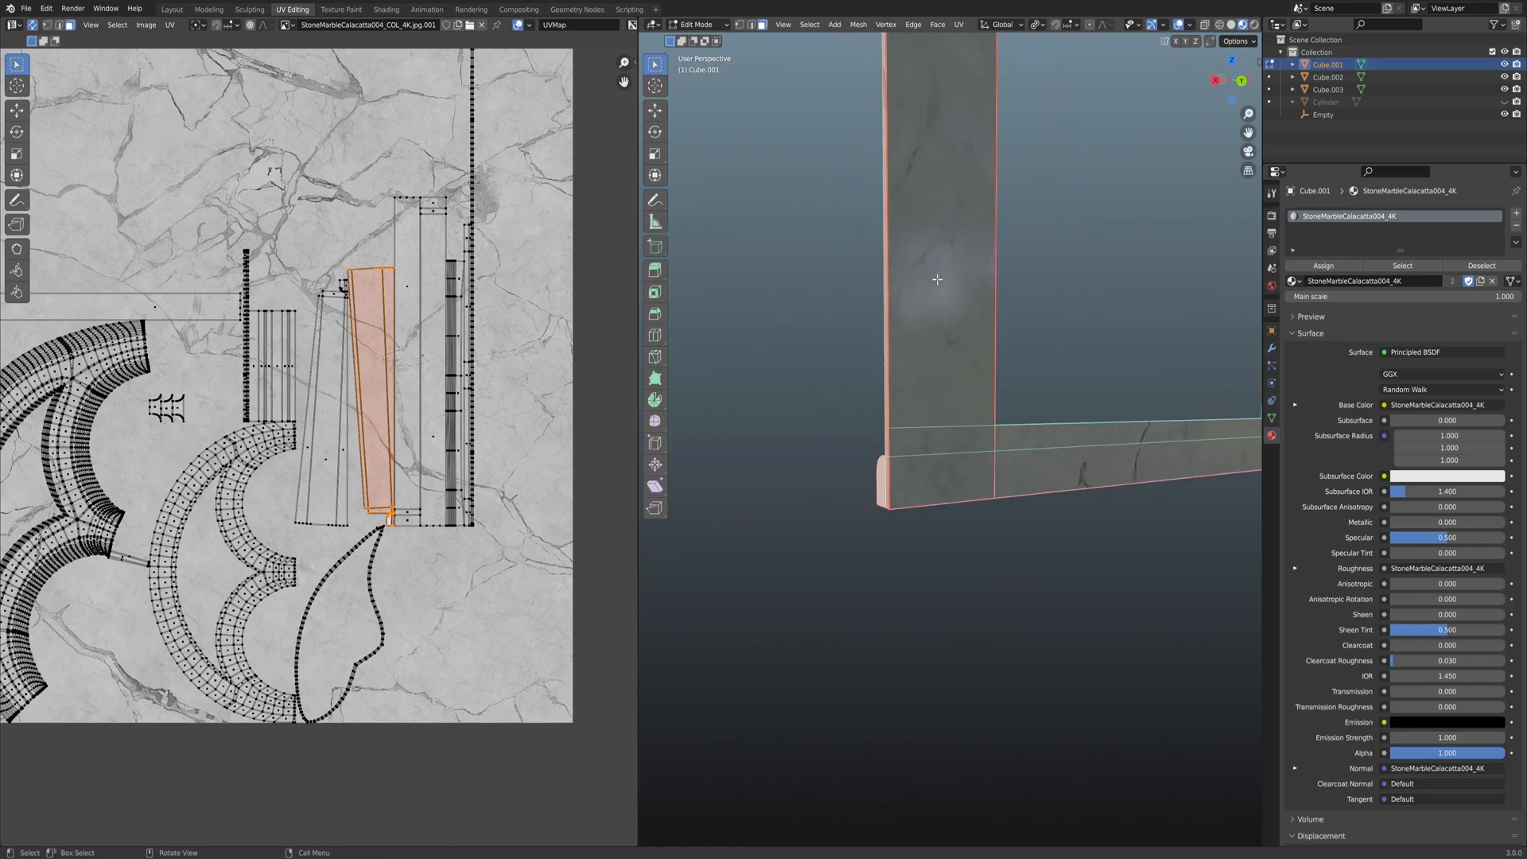
# Move the selected leg UV island straight up until most of it lies above the marble image.
pyautogui.scroll(-6, 958, 414)
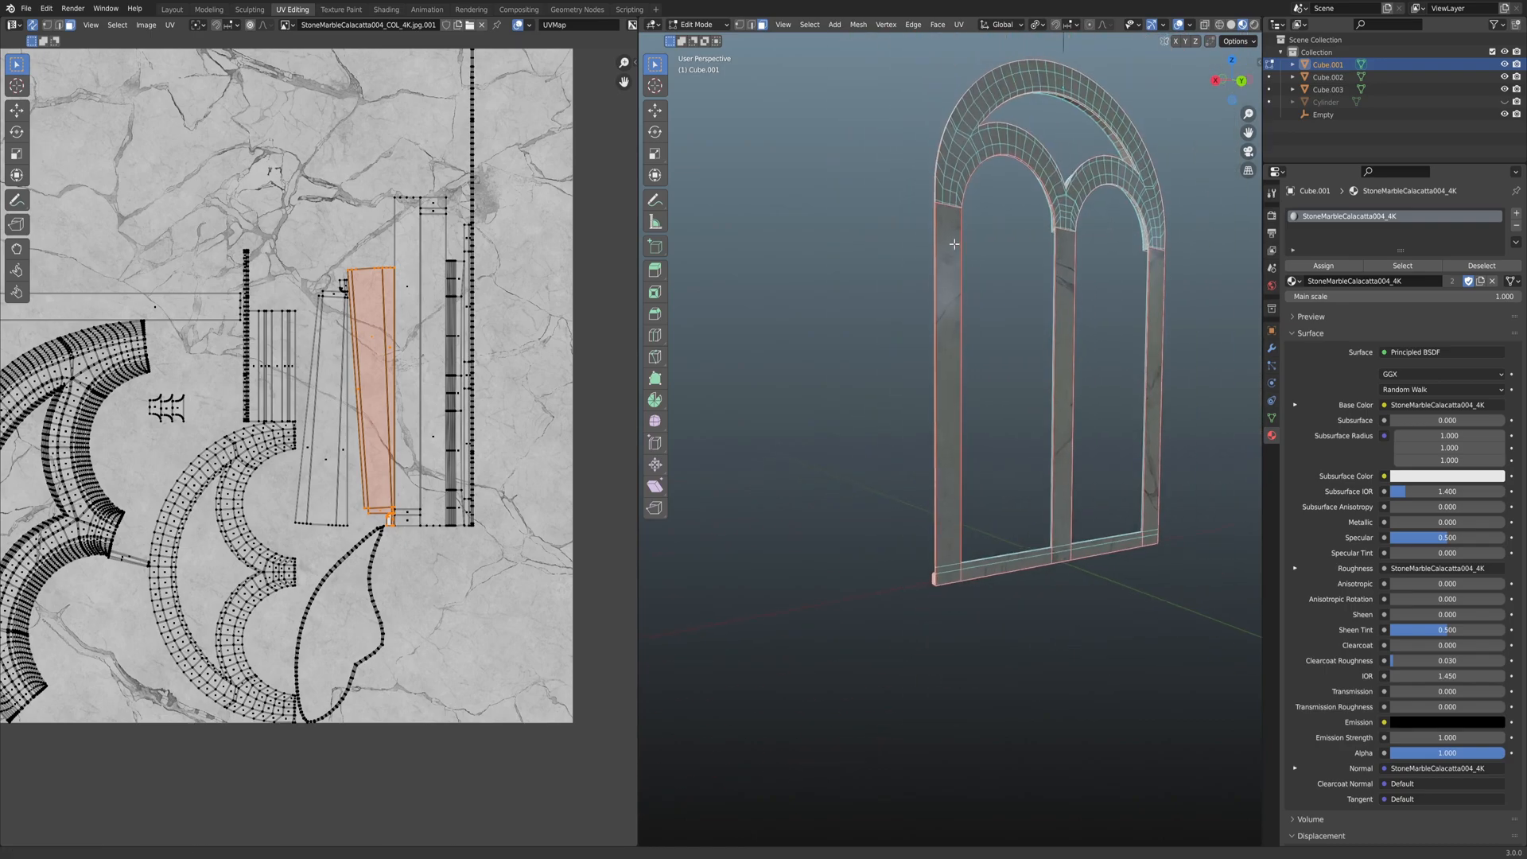
pyautogui.scroll(5, 954, 353)
pyautogui.moveTo(954, 352); pyautogui.dragTo(973, 270, button='middle')
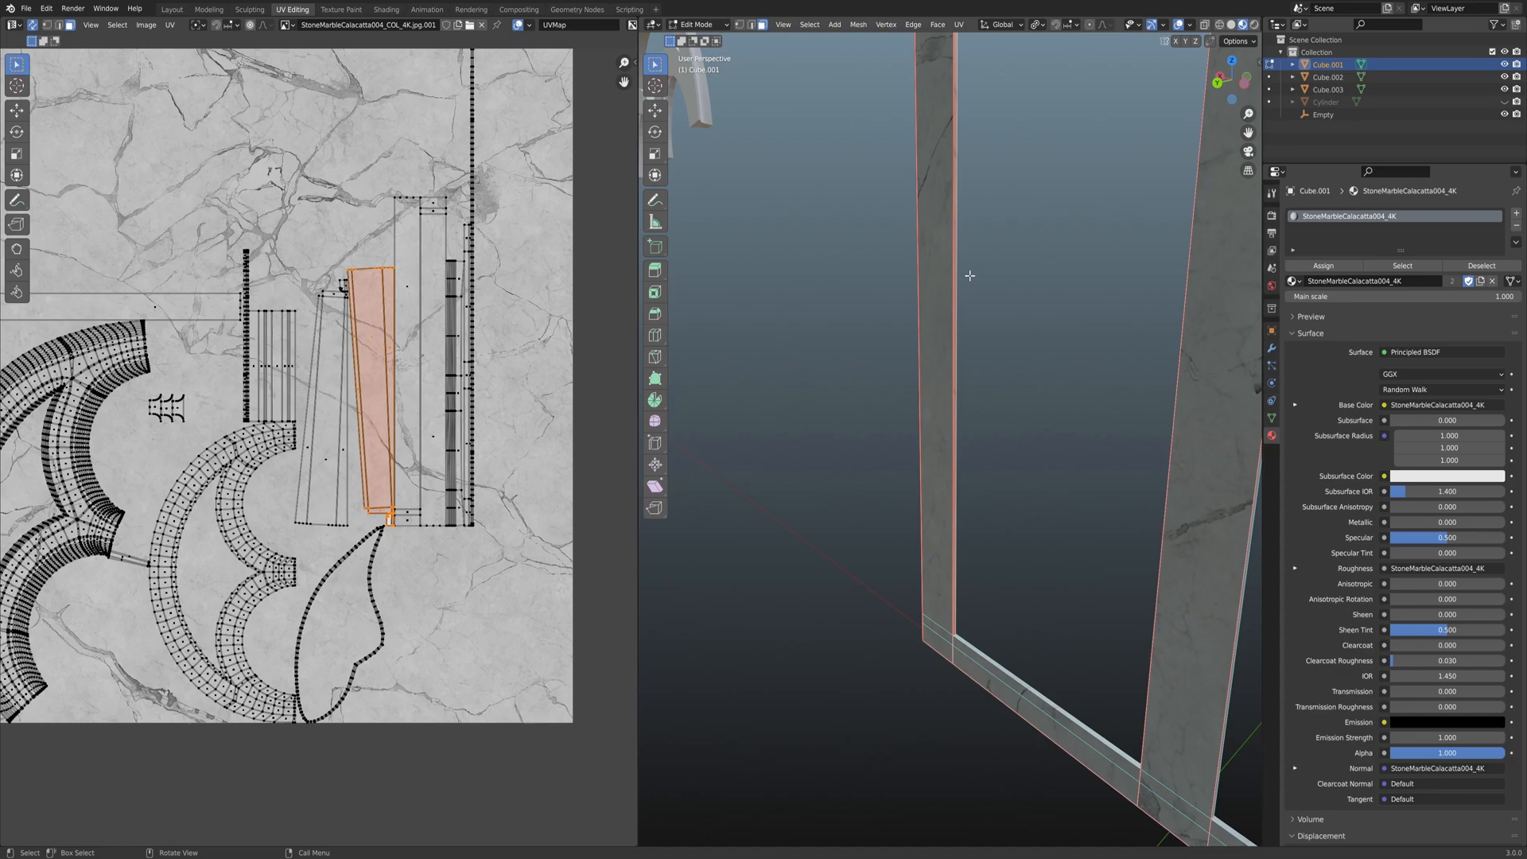
pyautogui.moveTo(964, 302); pyautogui.dragTo(842, 306, button='middle')
pyautogui.scroll(-3, 370, 378)
pyautogui.press('g')
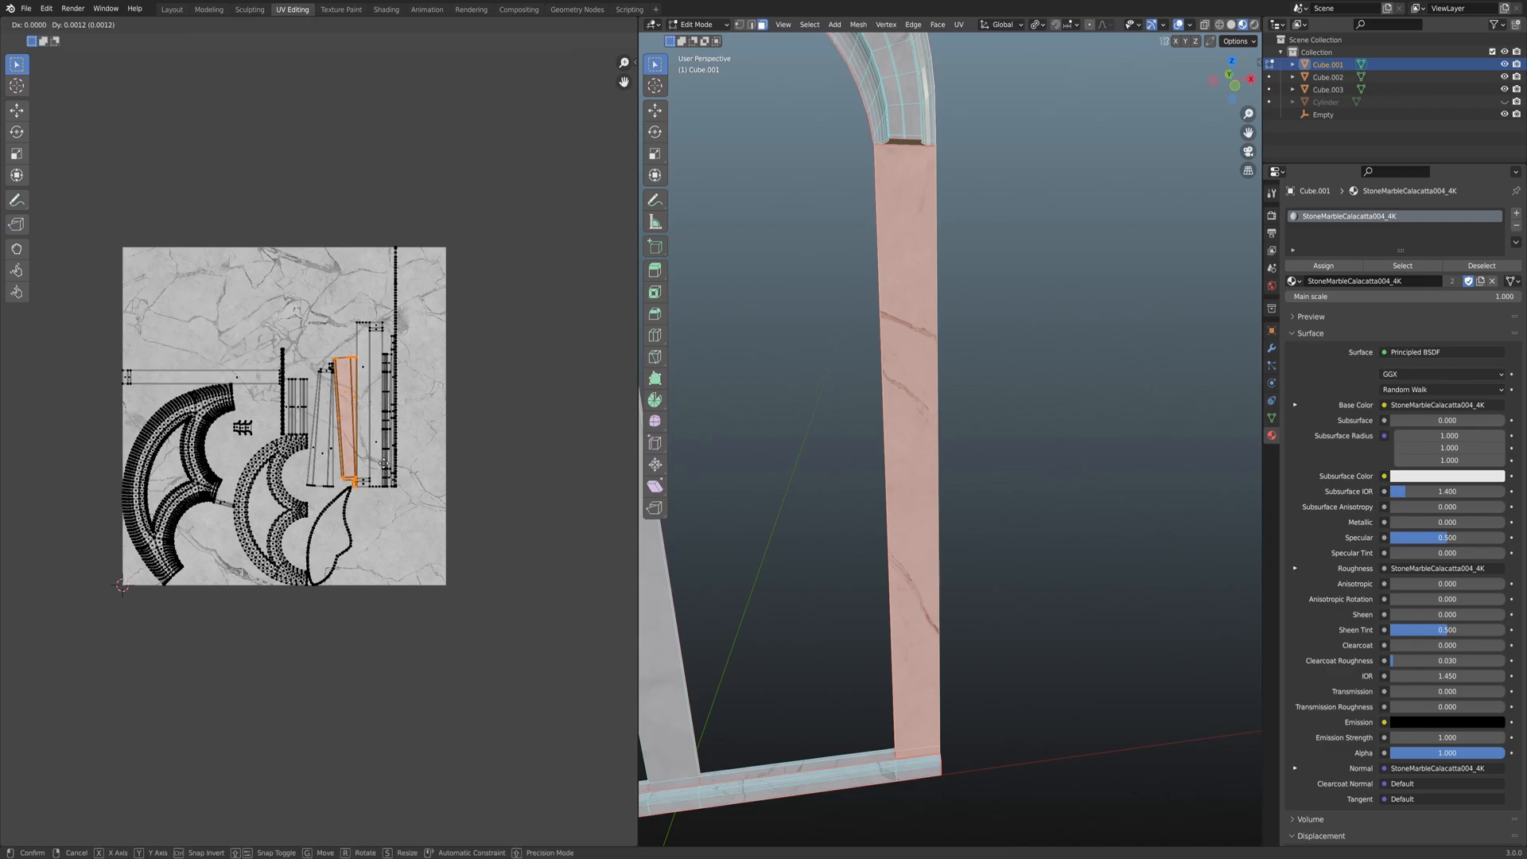
pyautogui.click(355, 252)
pyautogui.moveTo(355, 252); pyautogui.dragTo(375, 333, button='middle')
pyautogui.scroll(4, 374, 332)
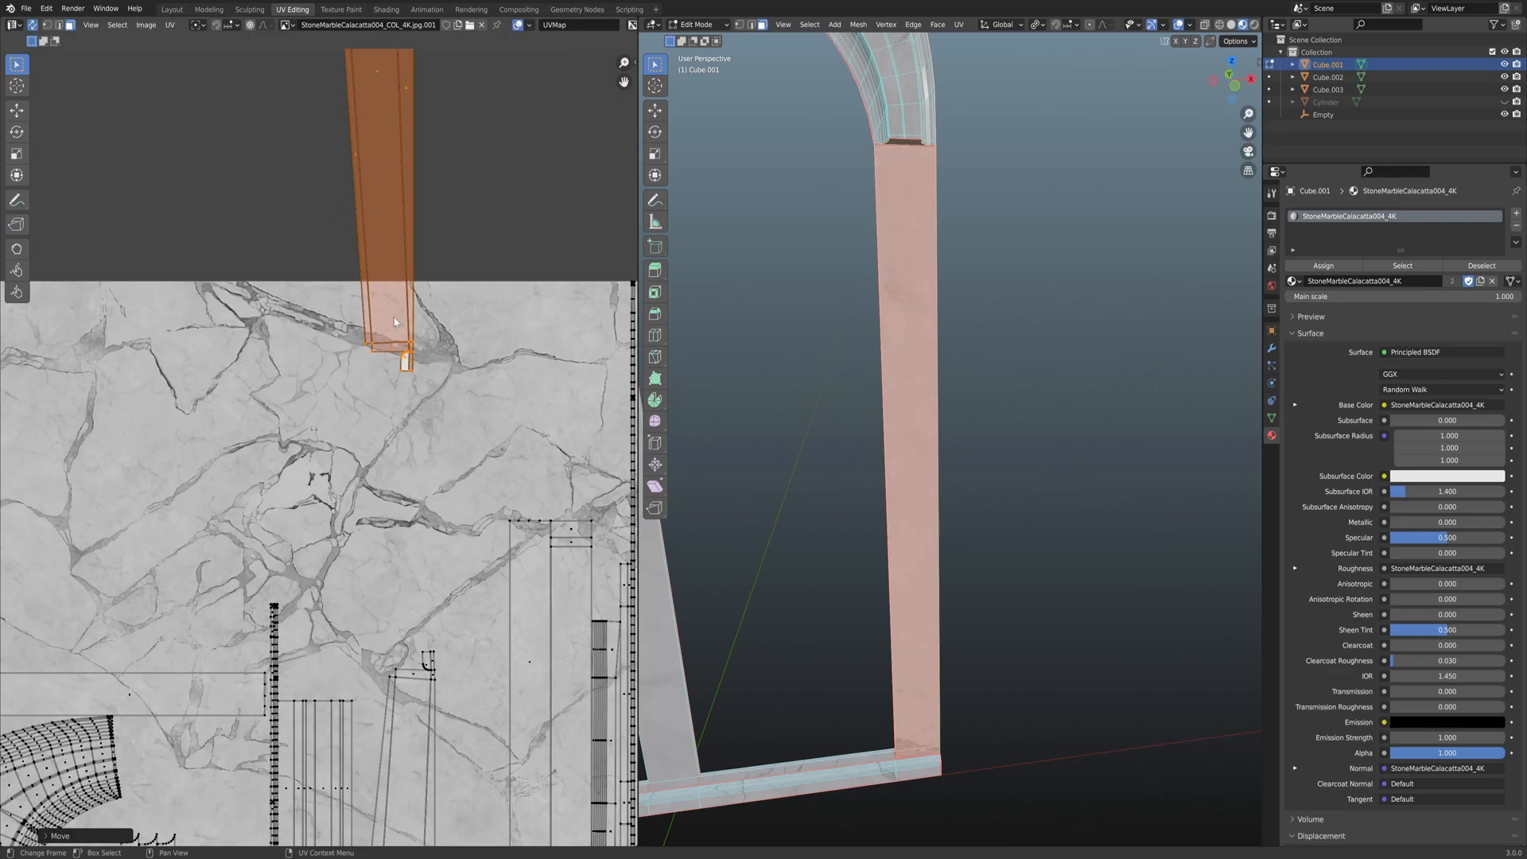
pyautogui.moveTo(389, 385); pyautogui.dragTo(389, 408, button='middle')
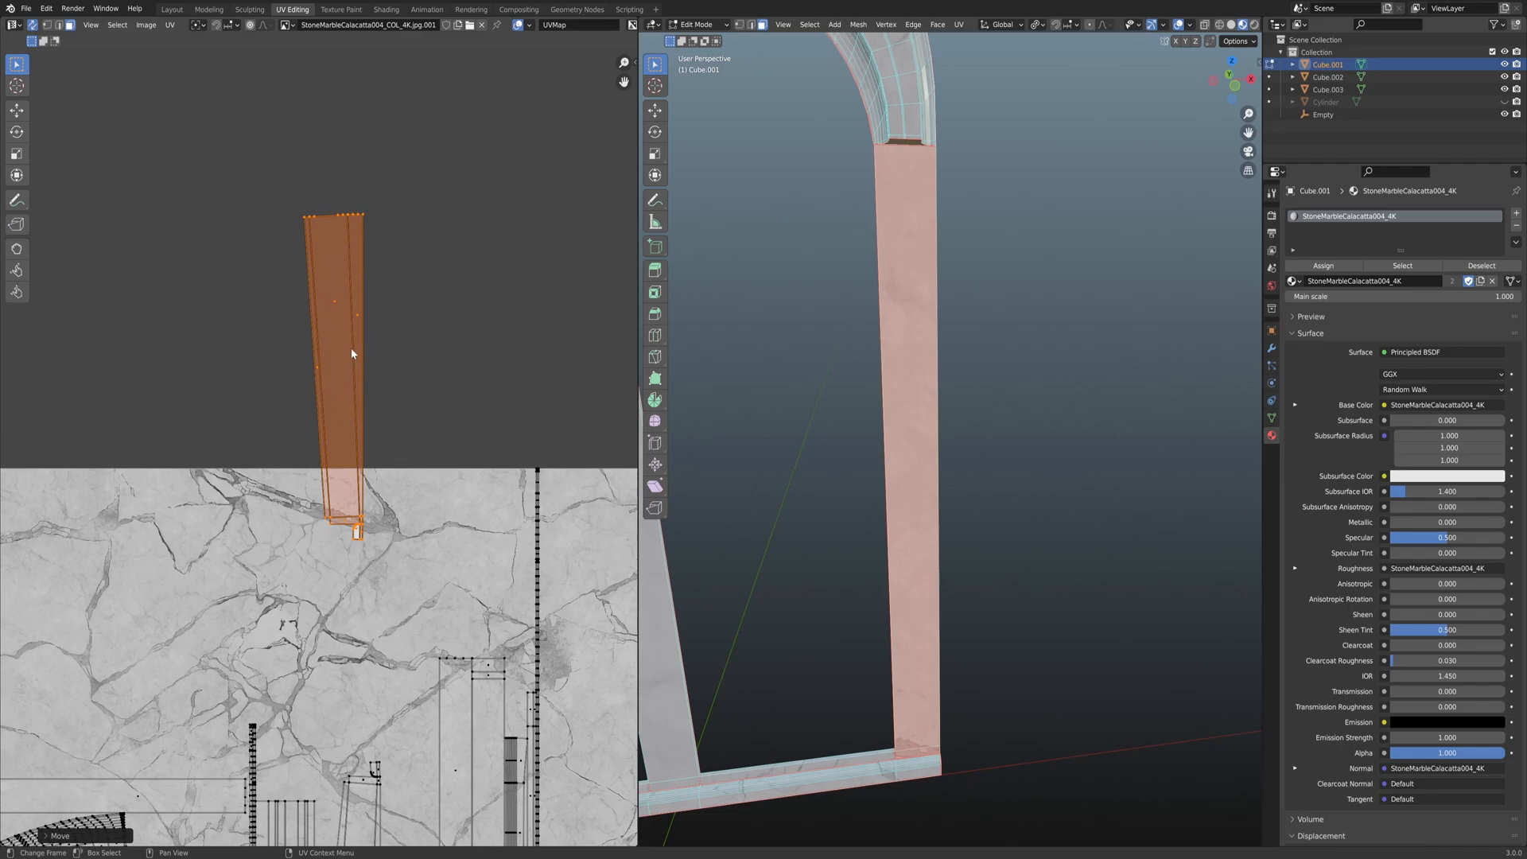
pyautogui.scroll(1, 351, 347)
pyautogui.moveTo(350, 321); pyautogui.dragTo(341, 336, button='middle')
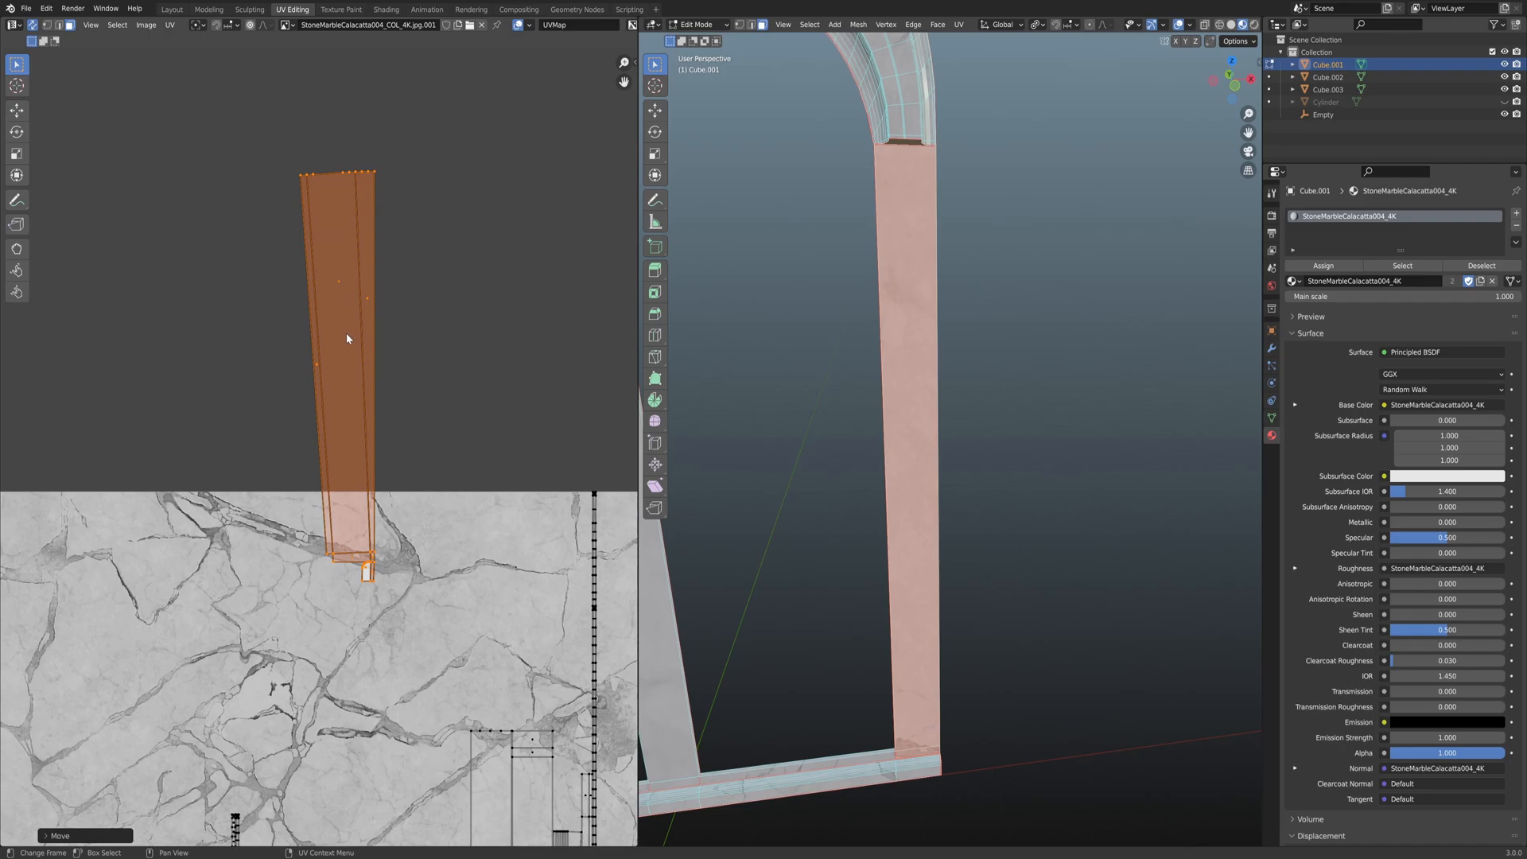
# Try to pick single faces and corner vertices of the moved leg island in the UV editor.
pyautogui.press('1')
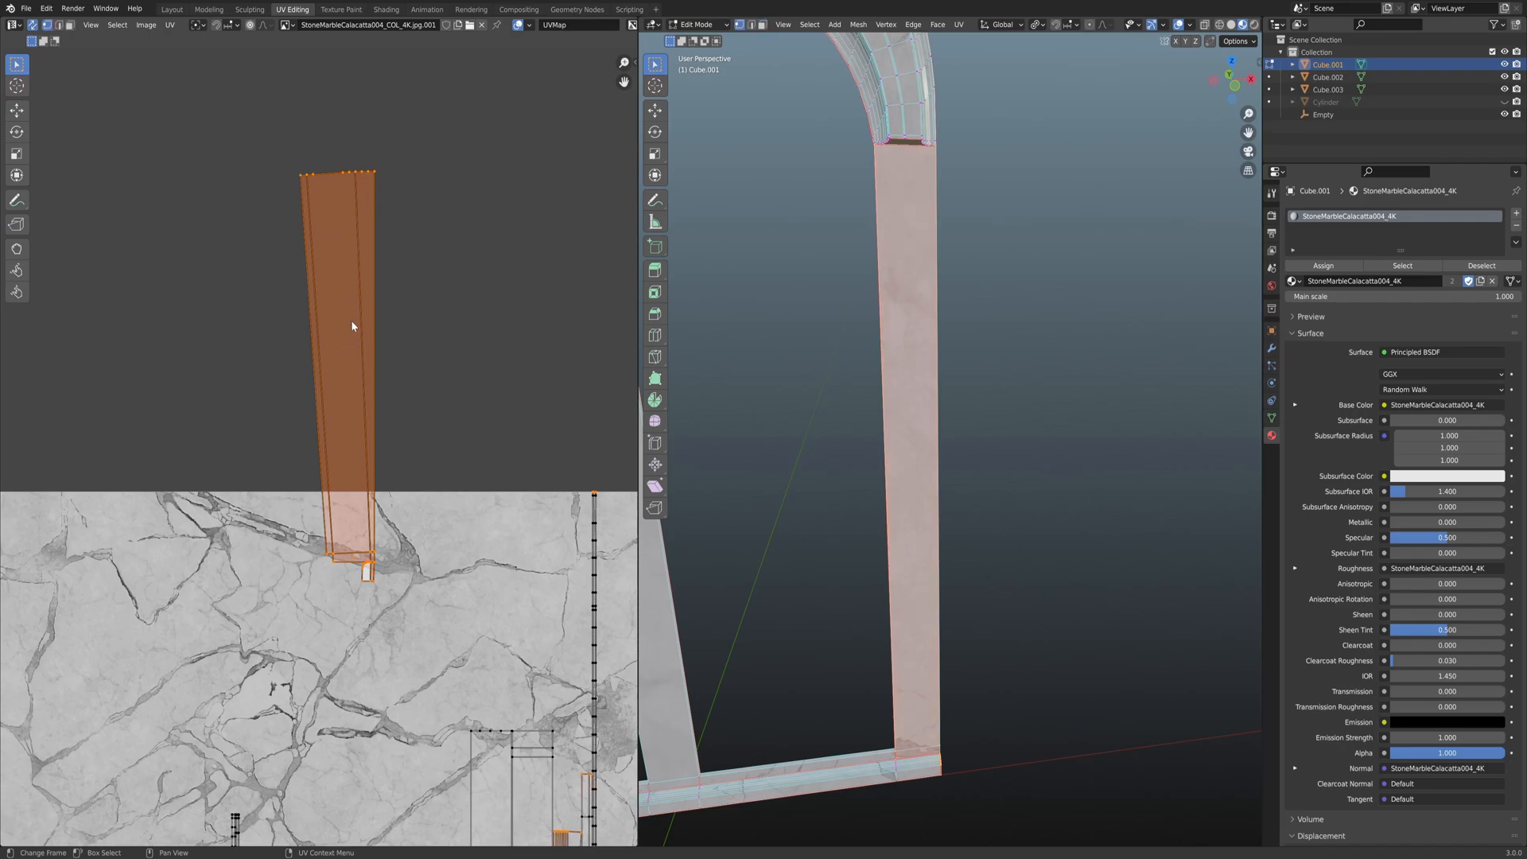
pyautogui.press('3')
pyautogui.click(344, 311)
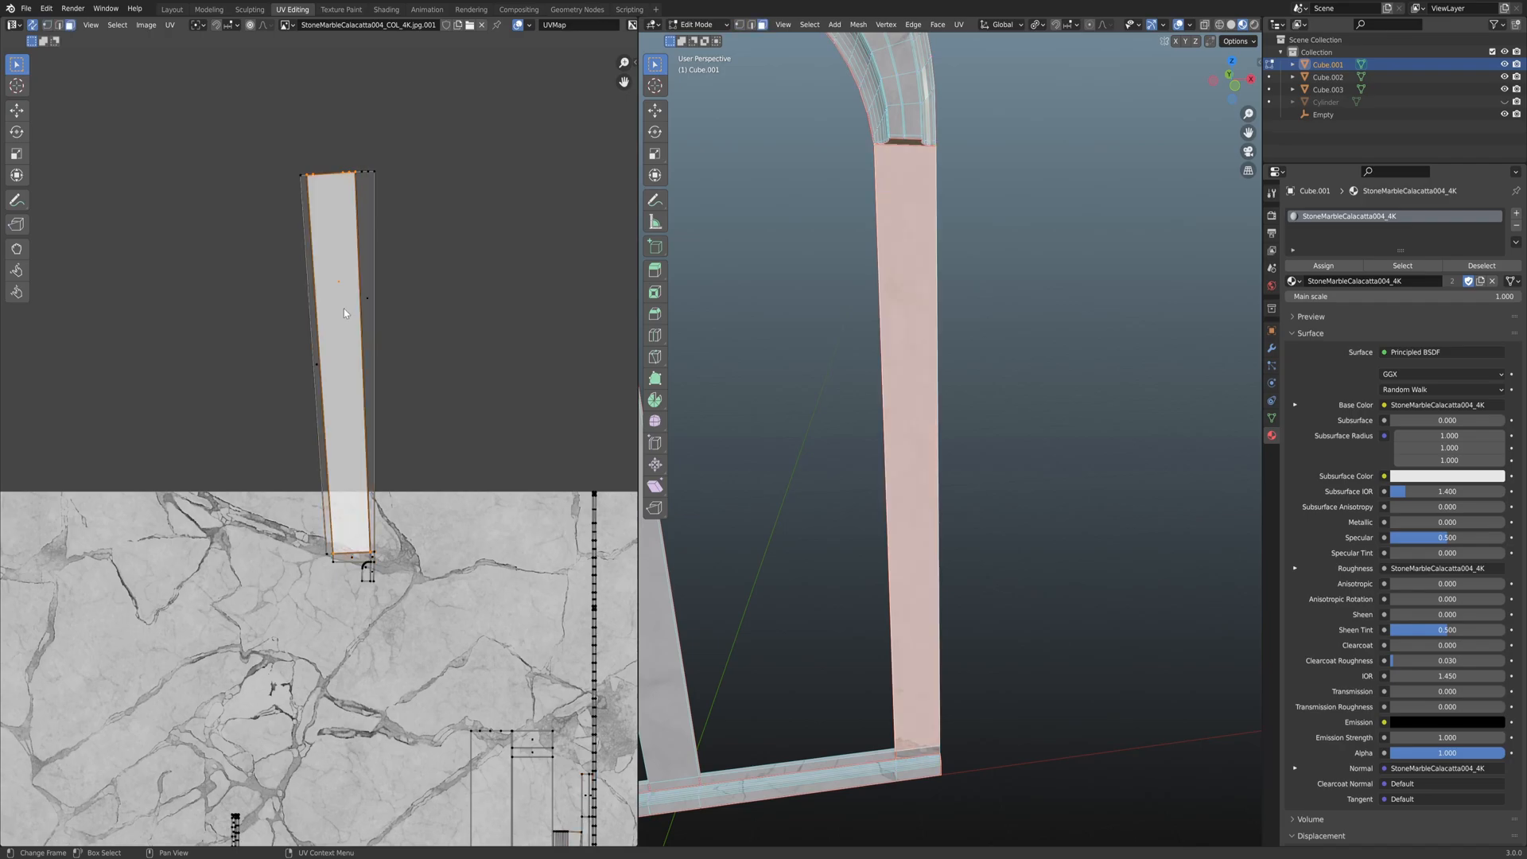
pyautogui.moveTo(337, 250); pyautogui.dragTo(347, 288, button='middle')
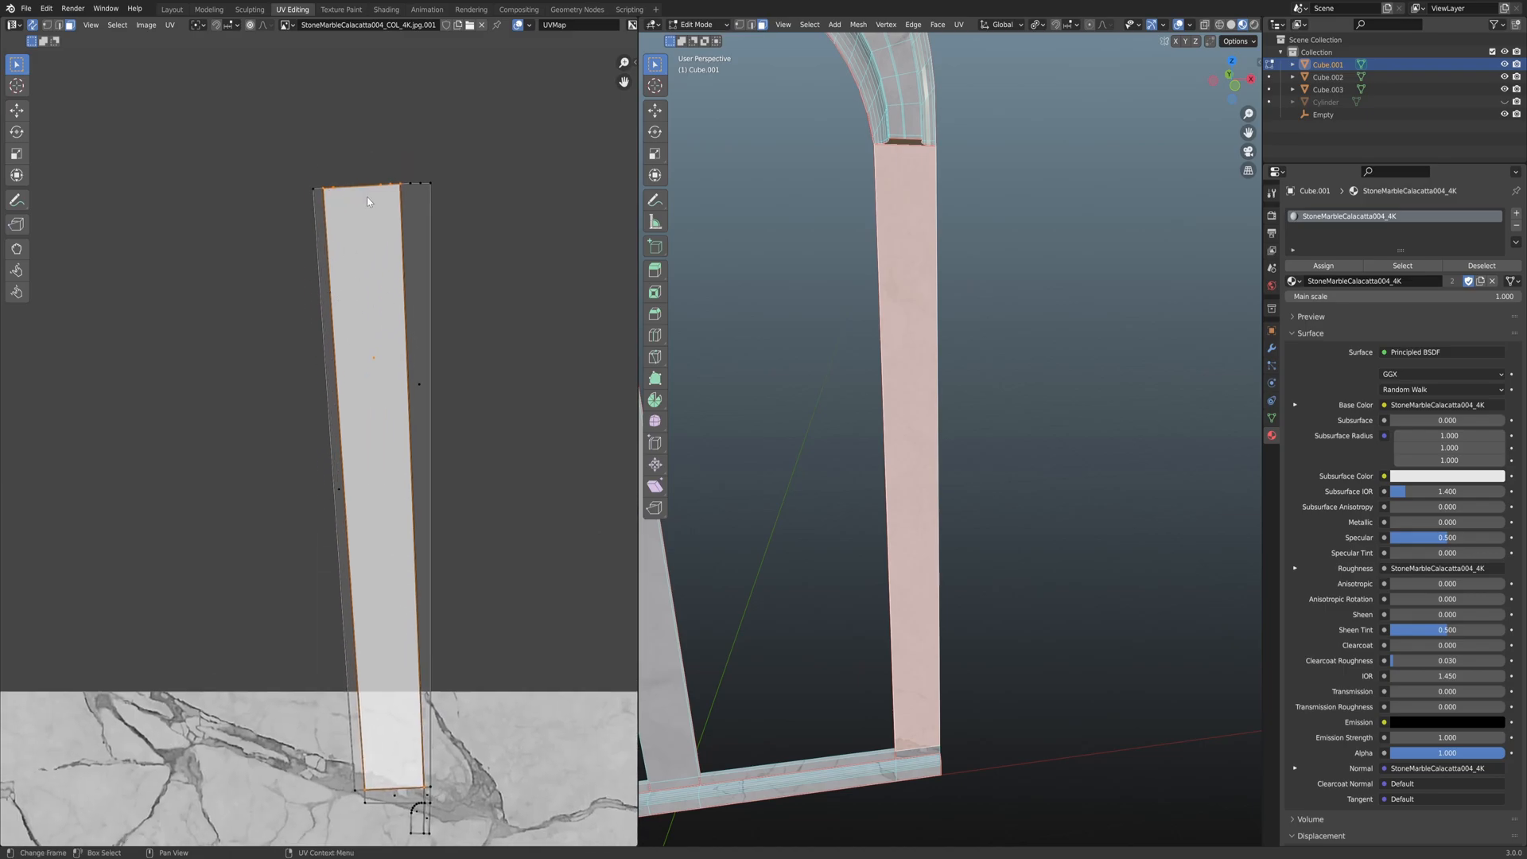
pyautogui.click(325, 192)
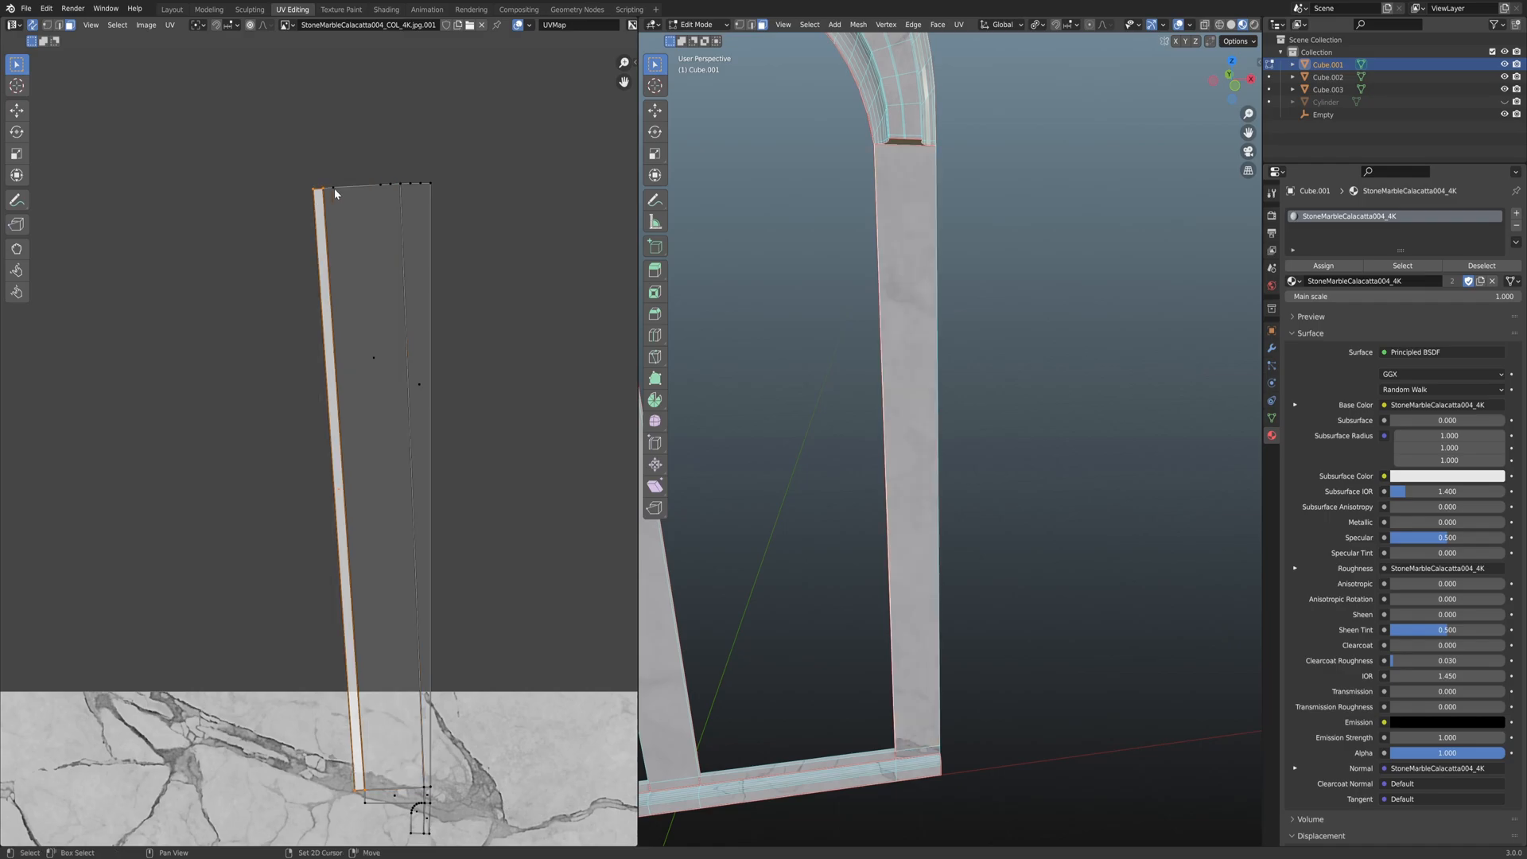
pyautogui.press('1')
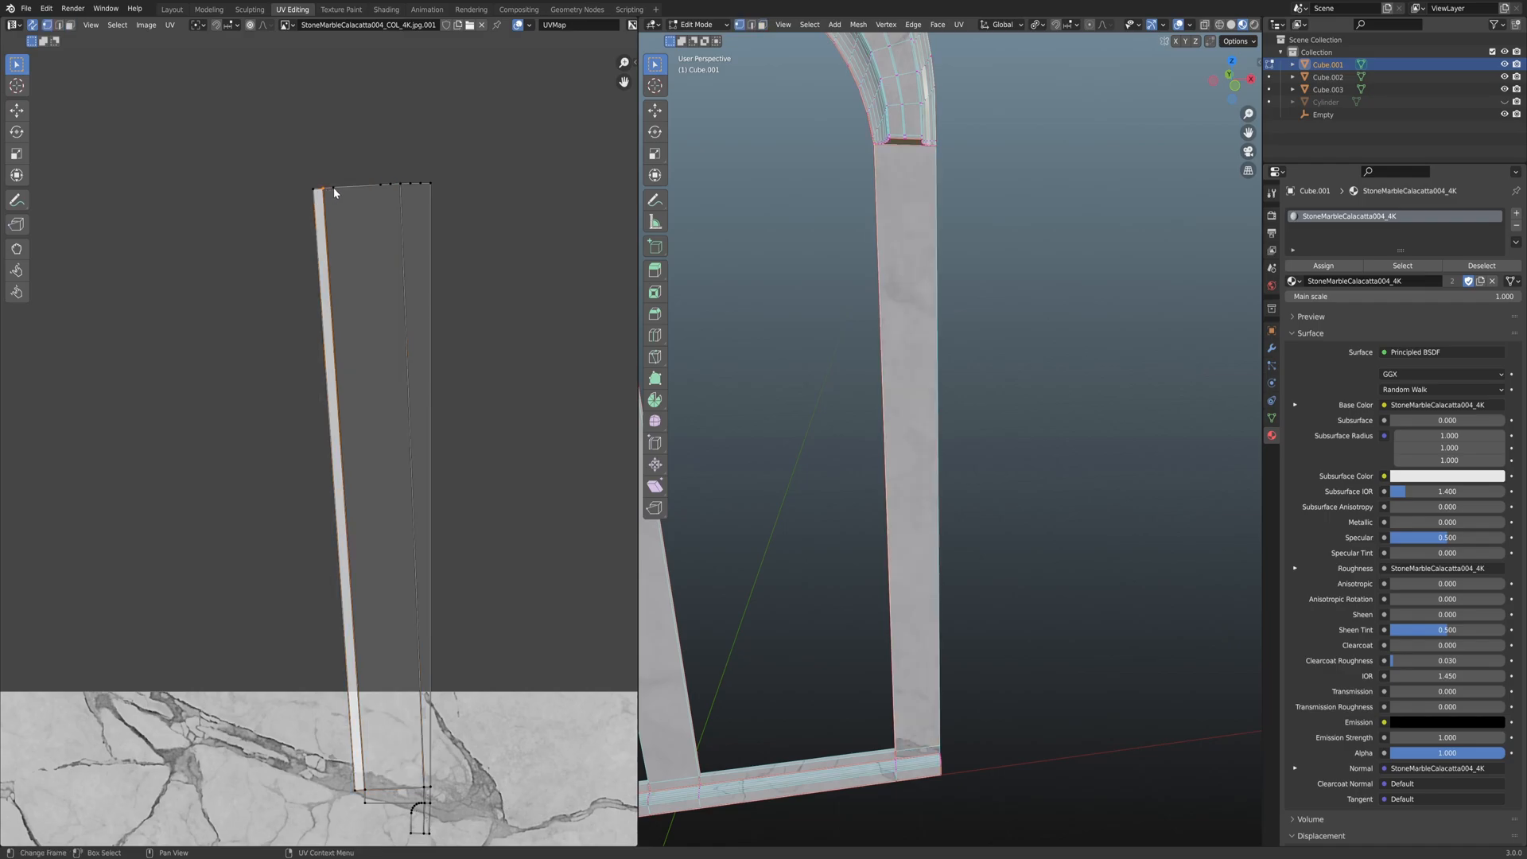
# Turn off UV sync selection and select the whole frame mesh to display all of its UV islands.
pyautogui.click(32, 24)
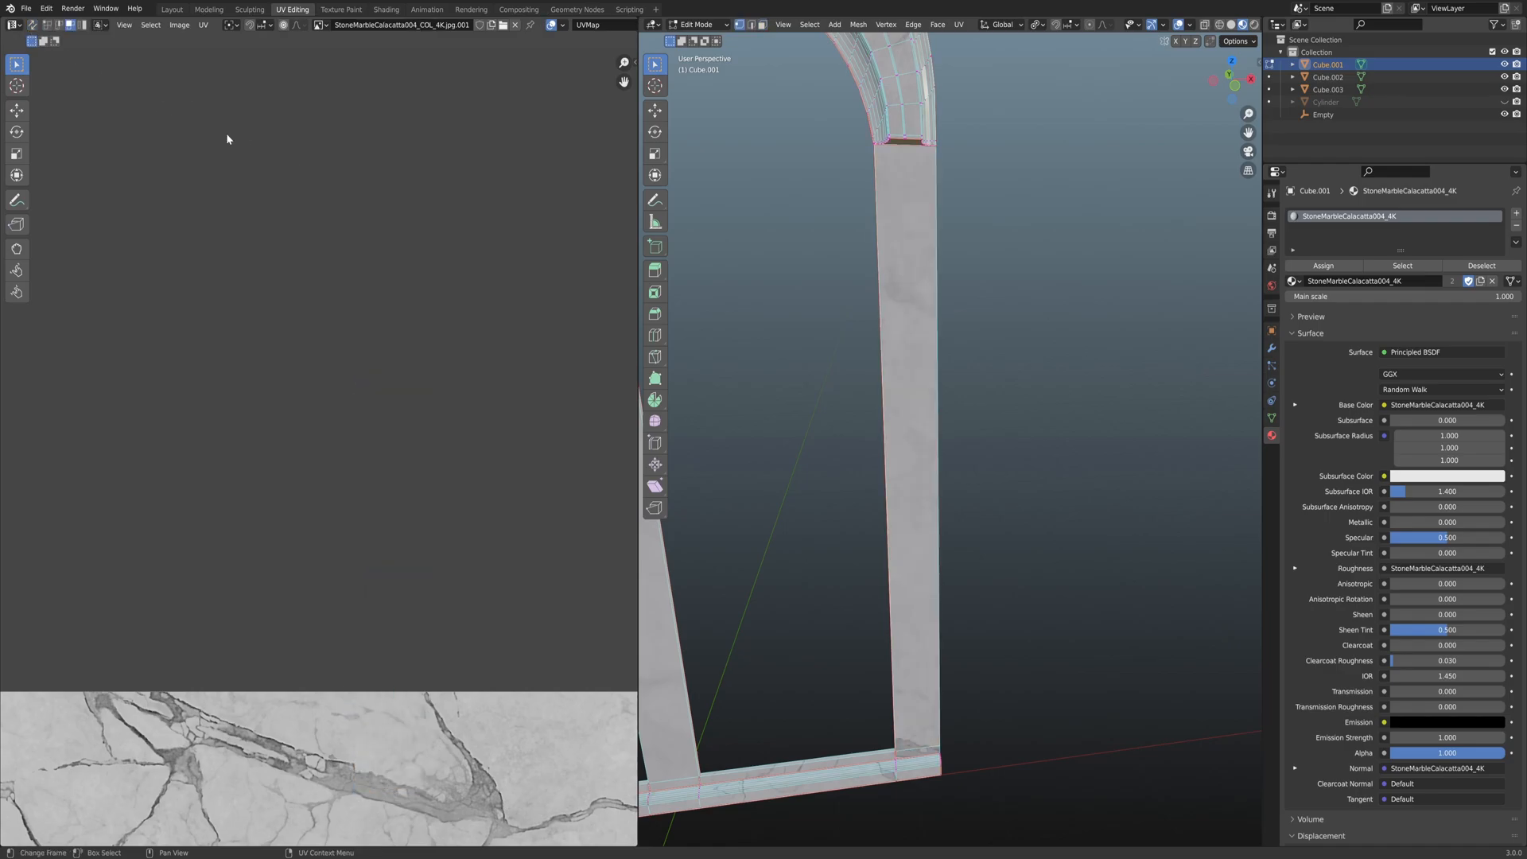
pyautogui.scroll(-5, 308, 202)
pyautogui.press('a')
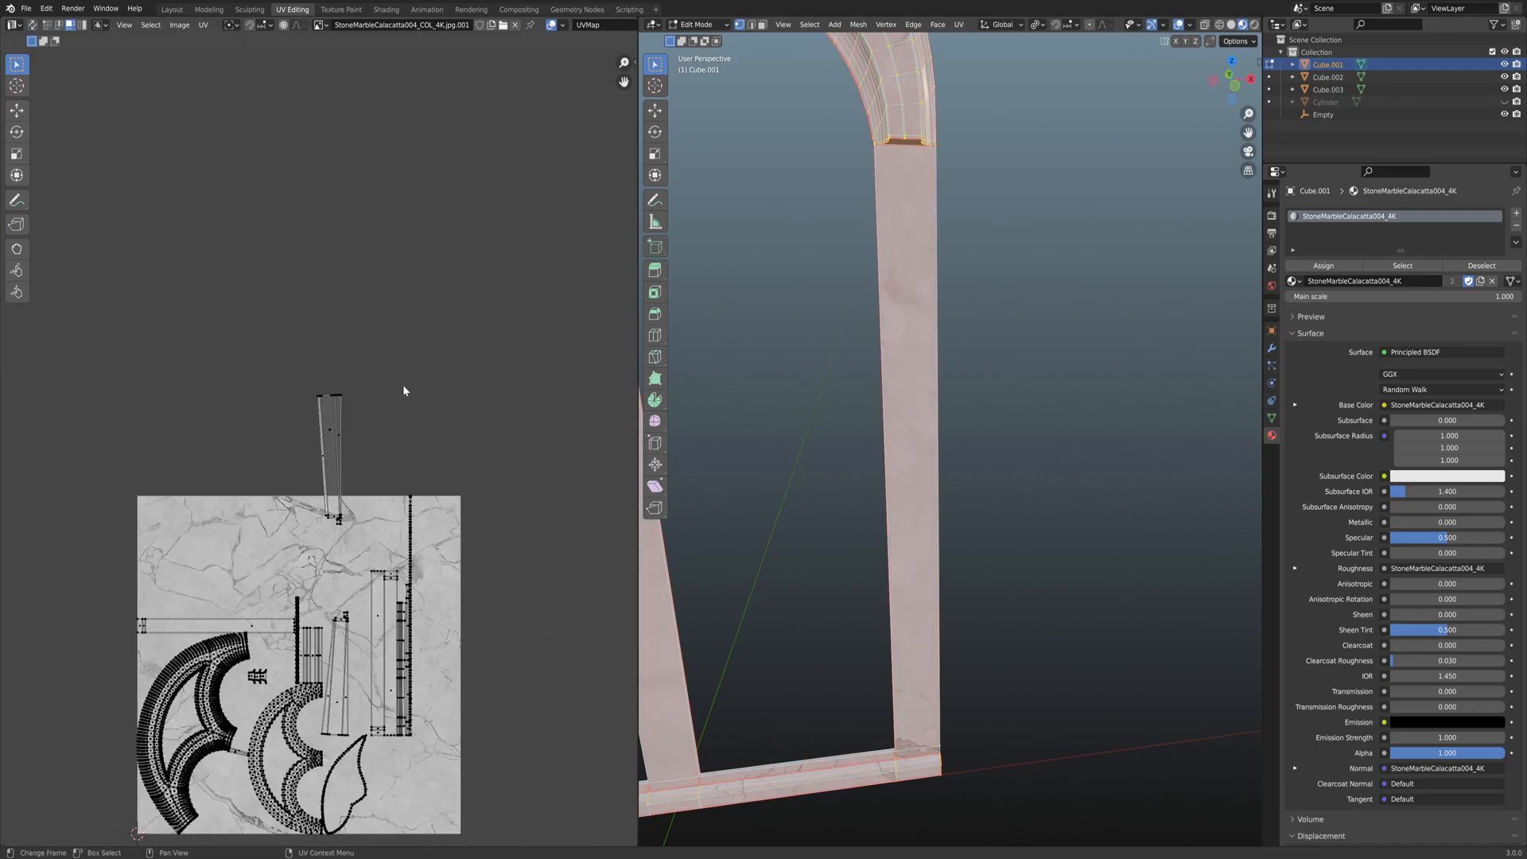
pyautogui.scroll(6, 403, 390)
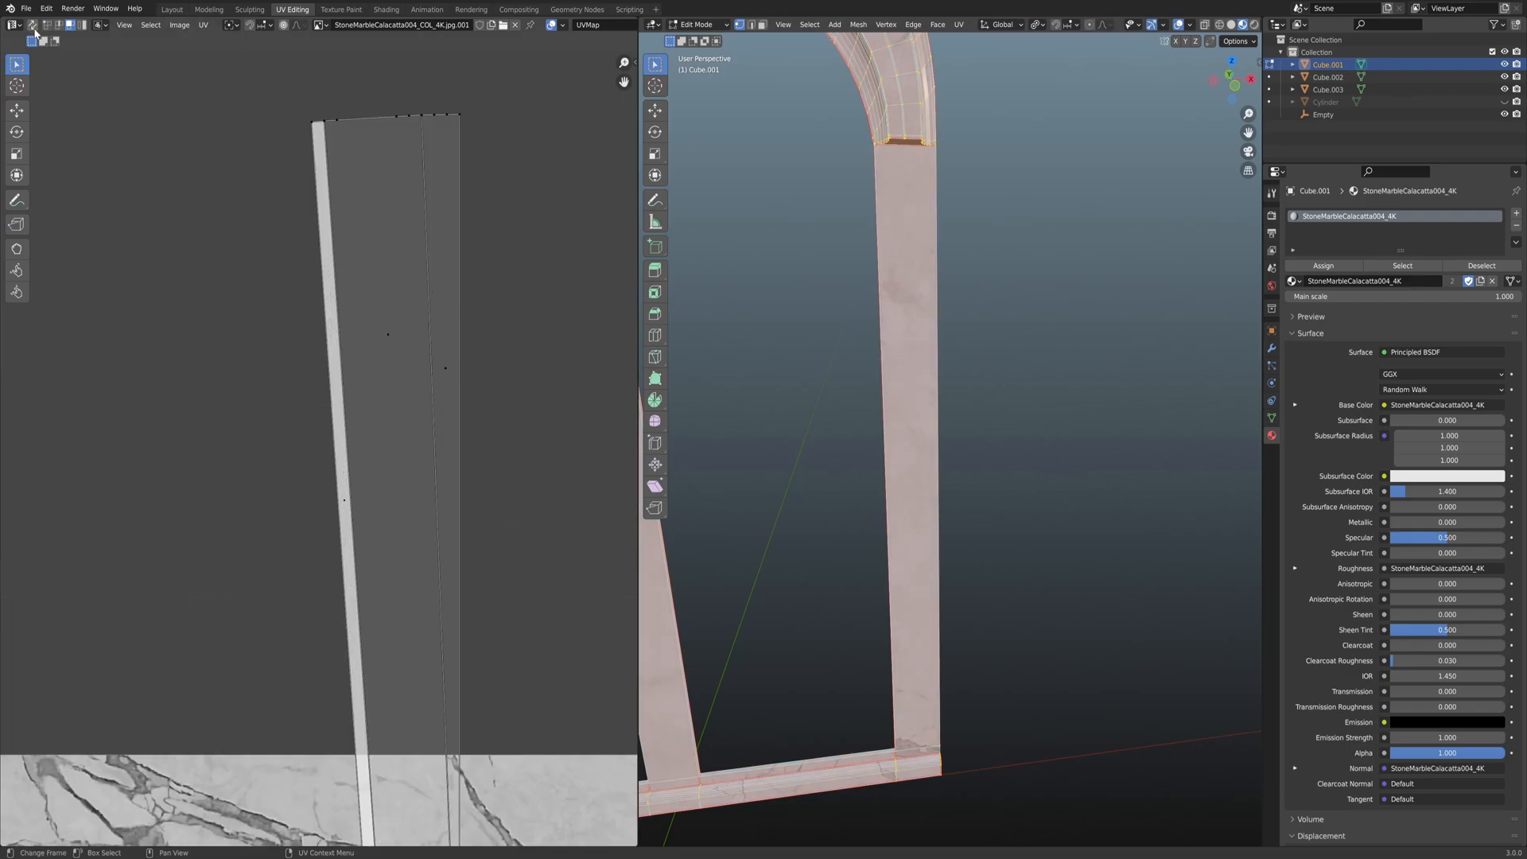
# Select the upper edge of the leg island's wide face and level it by scaling to 0 along Y.
pyautogui.press('1')
pyautogui.click(326, 121)
pyautogui.moveTo(322, 107); pyautogui.dragTo(423, 131)
pyautogui.press('s')
pyautogui.press('y')
pyautogui.press('0')
pyautogui.press('Return')
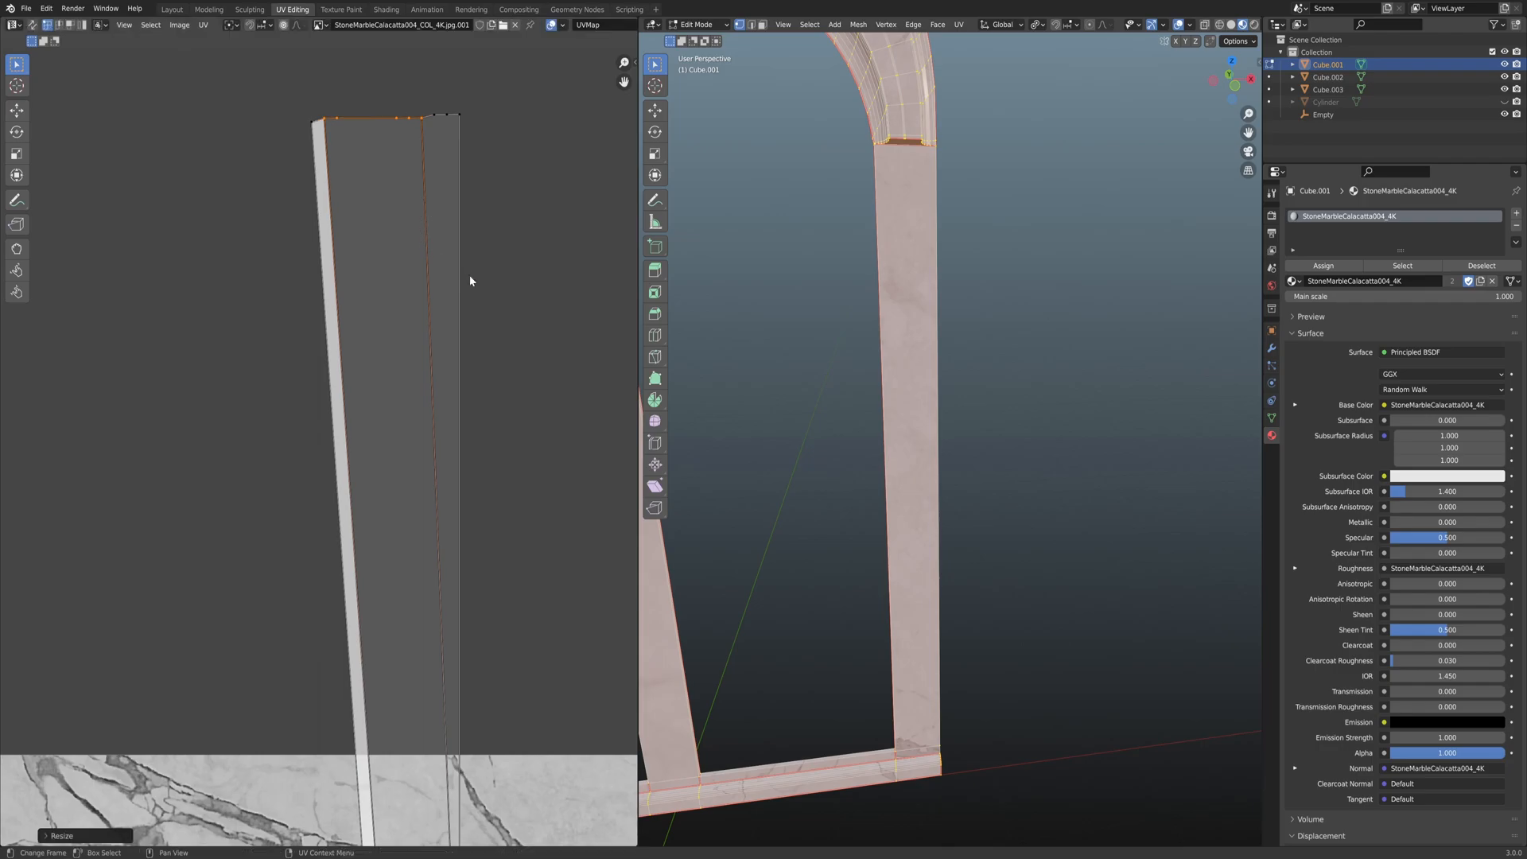
# Select the lower edge of the leg island's wide face and level it by scaling to 0 along Y.
pyautogui.keyDown('shift'); pyautogui.scroll(-5, 470, 281); pyautogui.keyUp('shift')
pyautogui.moveTo(345, 574); pyautogui.dragTo(443, 590)
pyautogui.press('s')
pyautogui.press('y')
pyautogui.press('0')
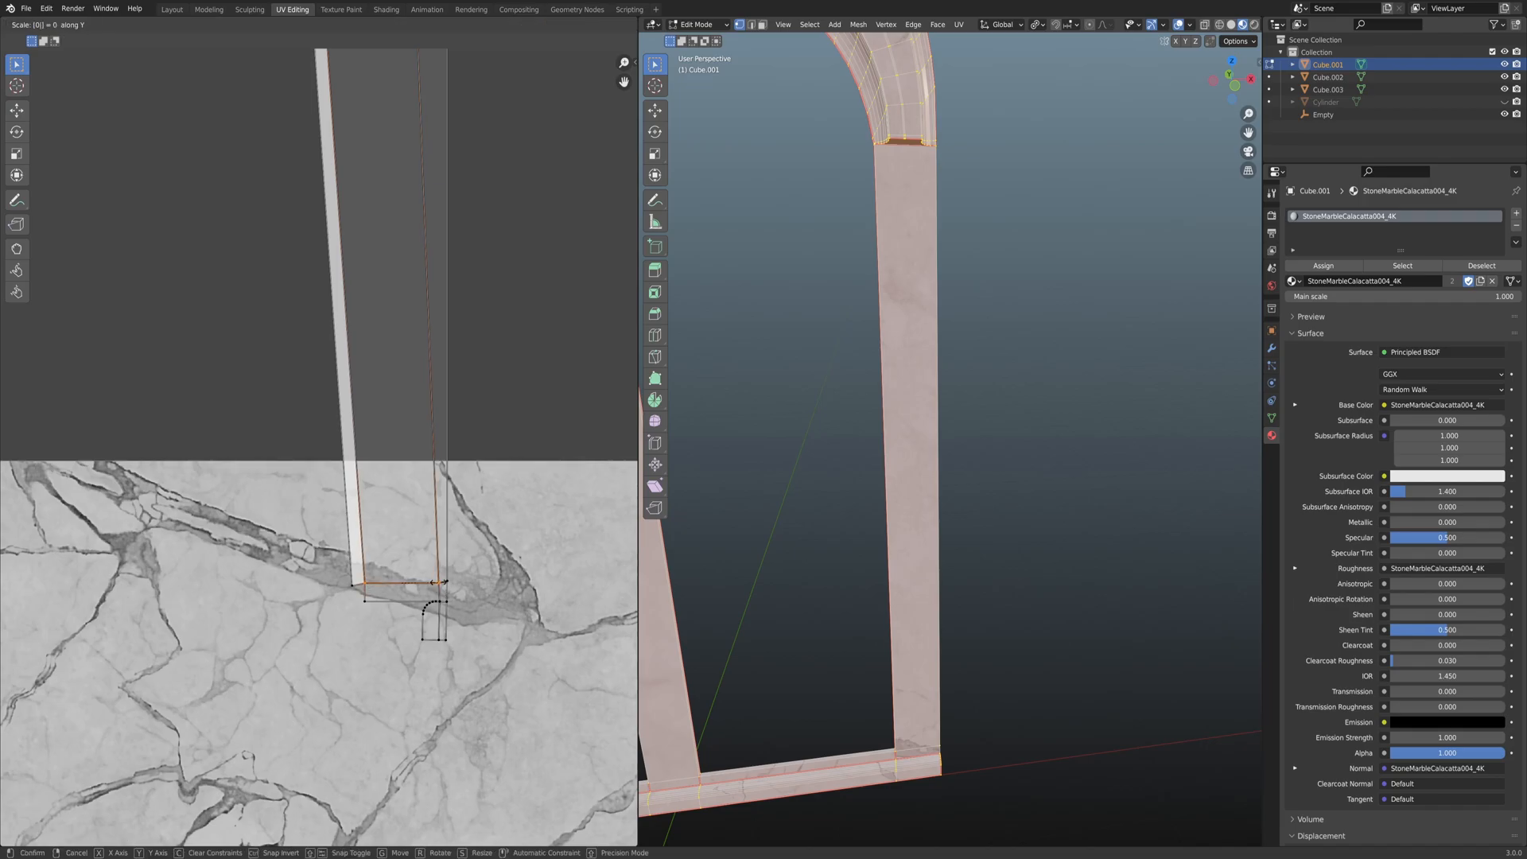
pyautogui.press('Return')
# Straighten the long edge between the leg island's wide face and its dark side strip by scaling to 0 along X.
pyautogui.scroll(-3, 416, 228)
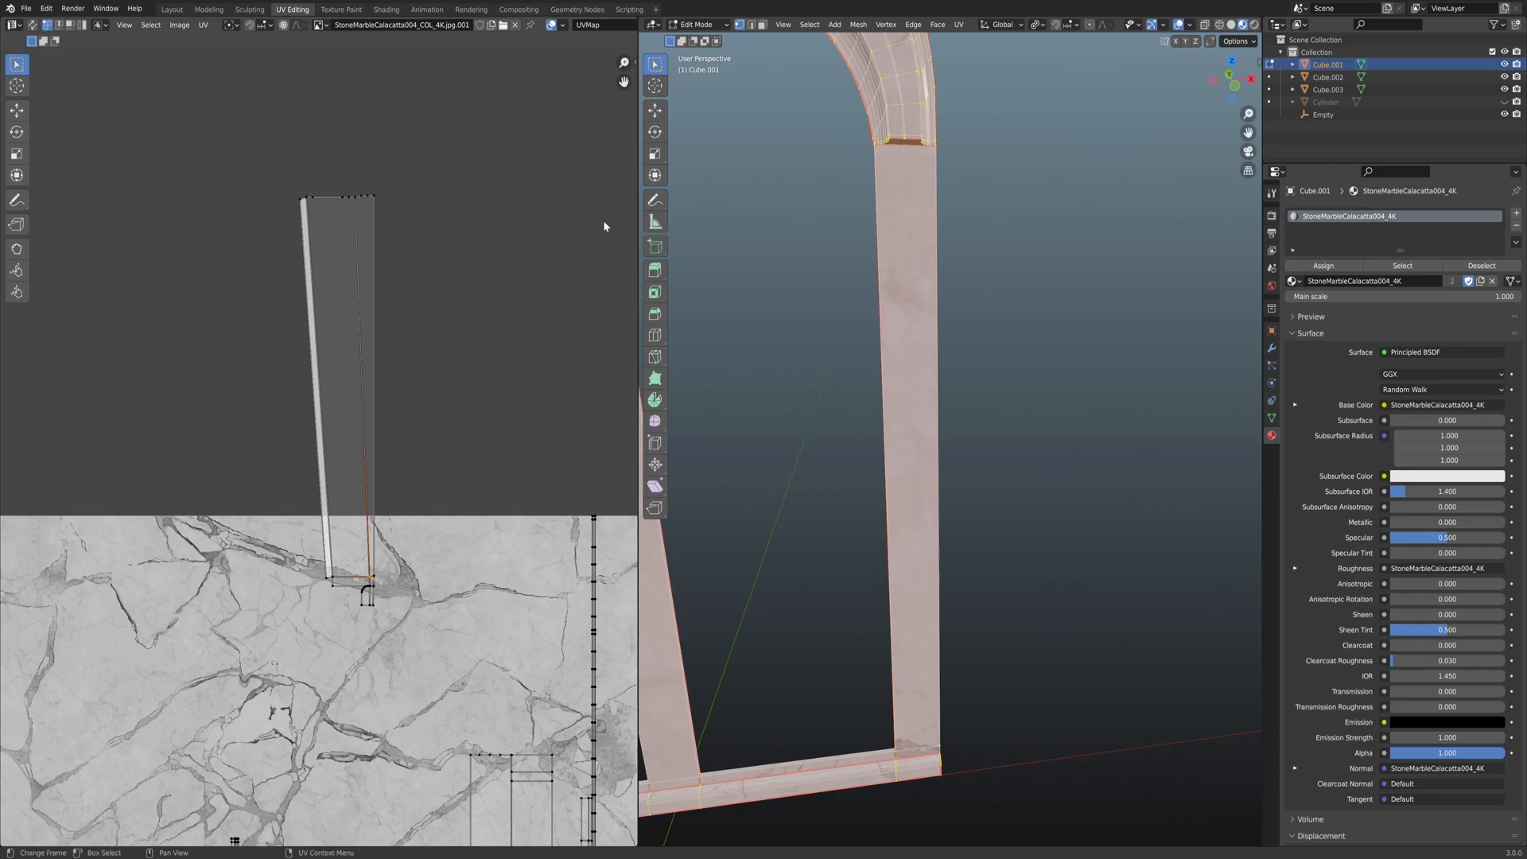
pyautogui.click(355, 200)
pyautogui.press('s')
pyautogui.press('x')
pyautogui.press('0')
pyautogui.press('Return')
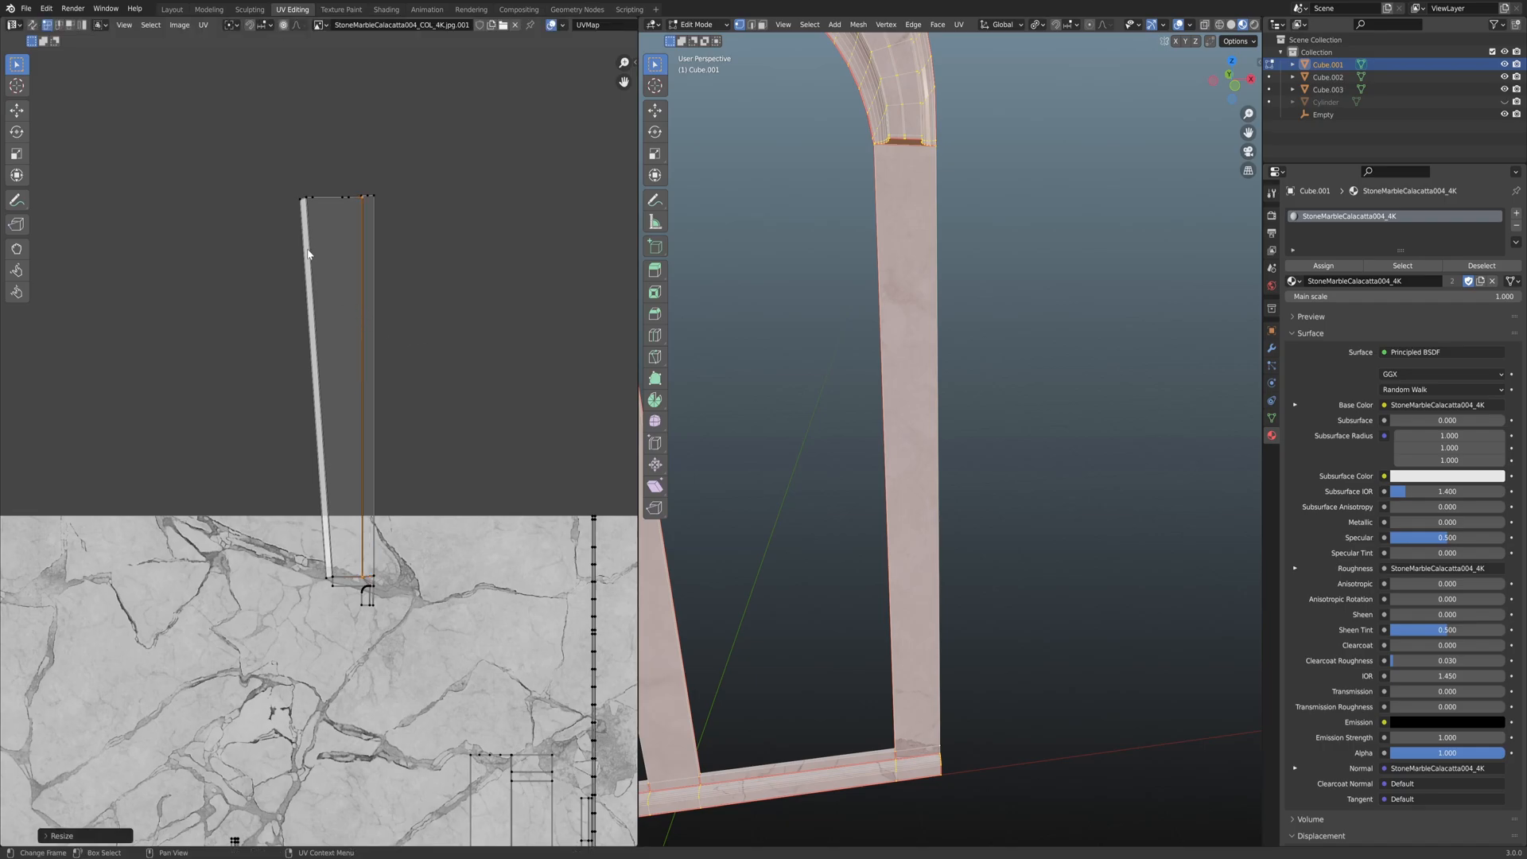
# Straighten the wide face's opposite long edge, beside the light narrow strip, by scaling to 0 along X.
pyautogui.click(312, 210)
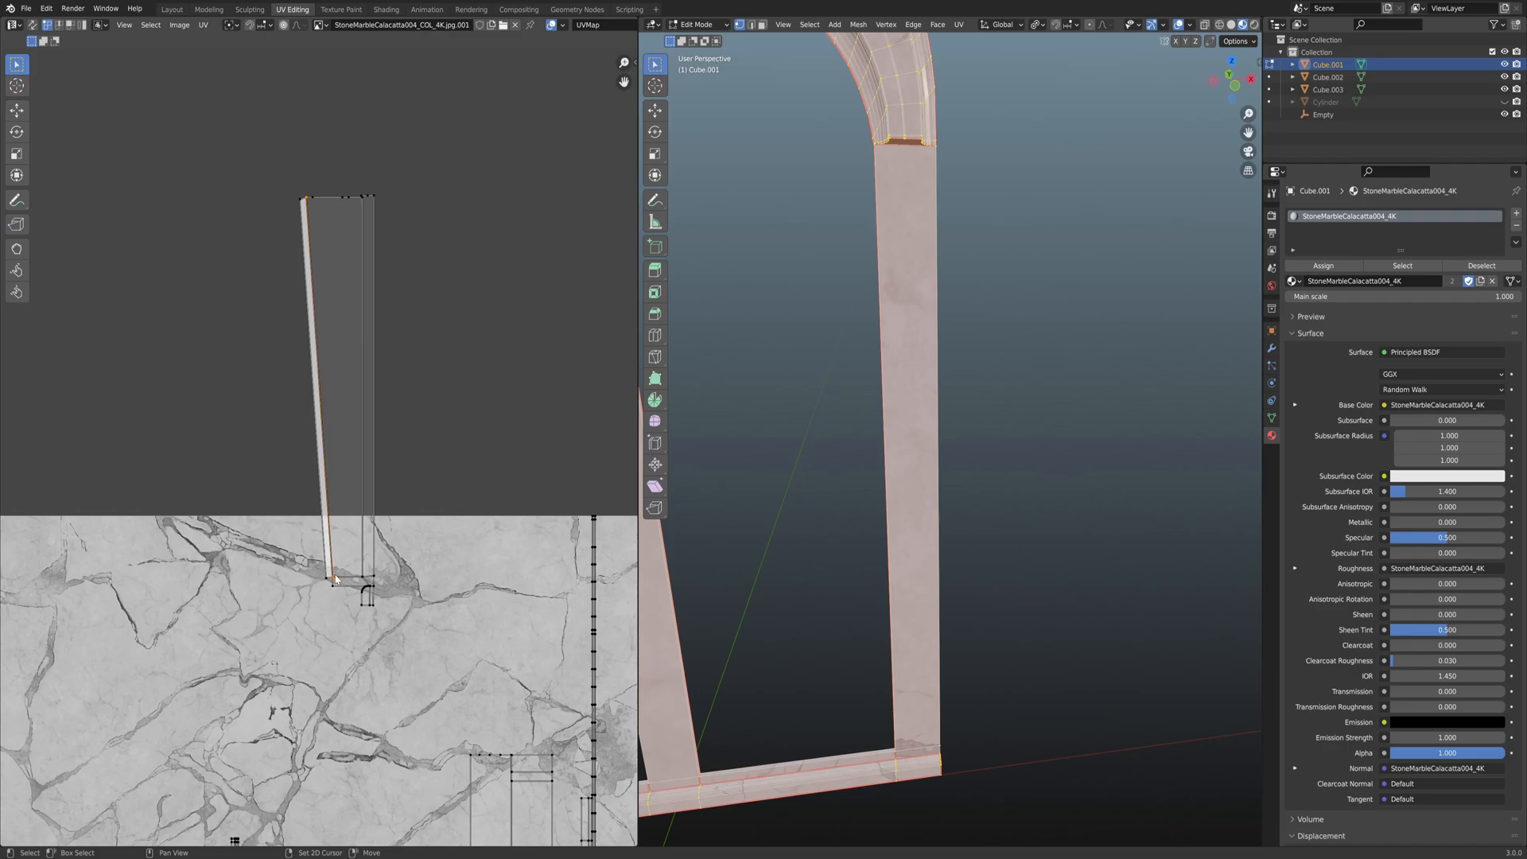
pyautogui.write('sx')
pyautogui.write('0')
pyautogui.press('Return')
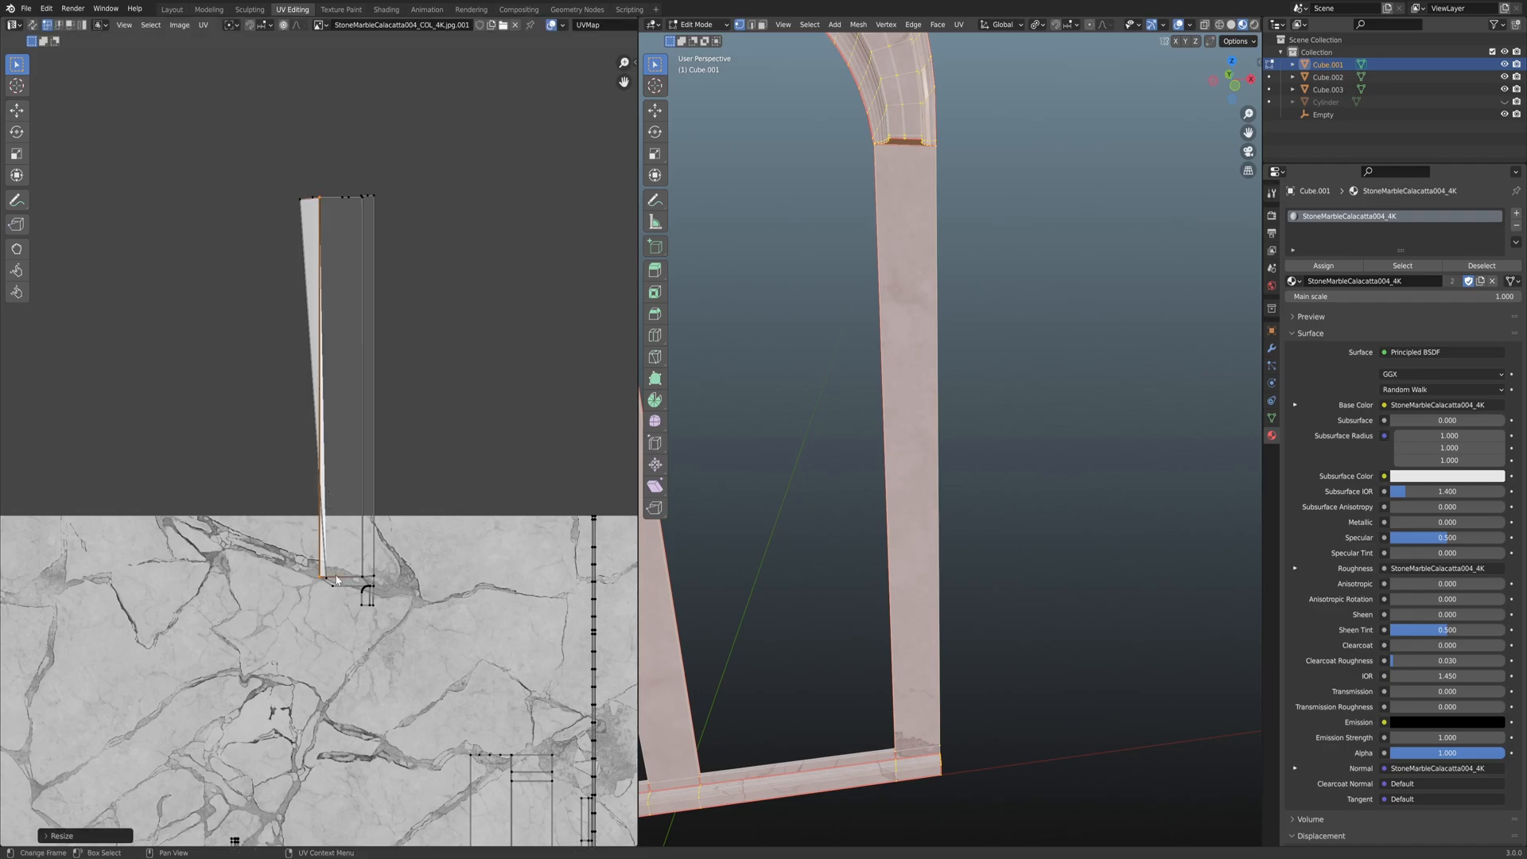
# Select the wide face with its linked leg island and try to unwrap it with Follow Active Quads.
pyautogui.press('3')
pyautogui.click(346, 322)
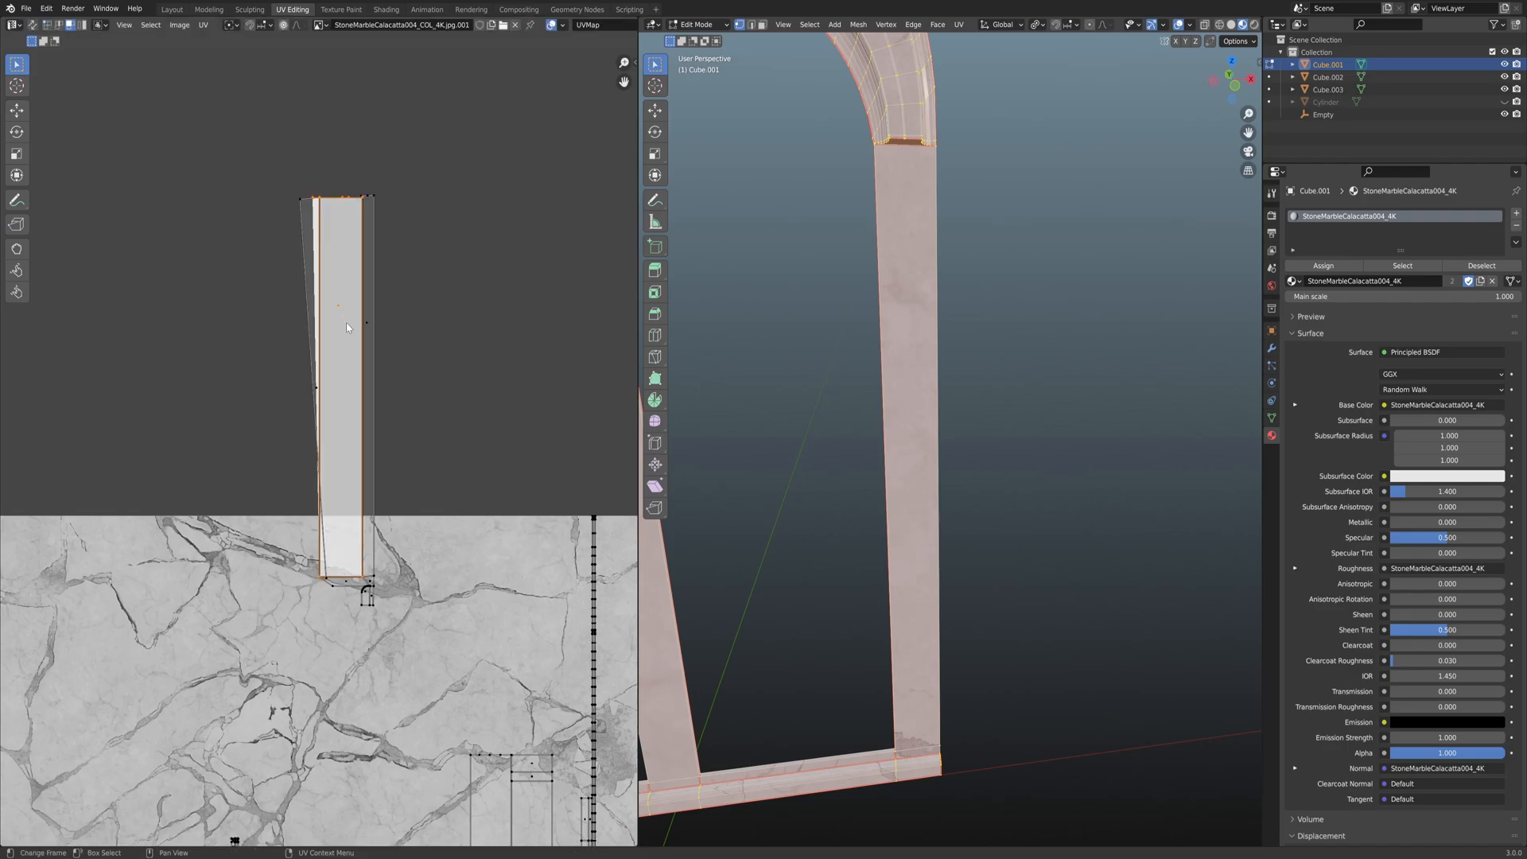
pyautogui.press('l')
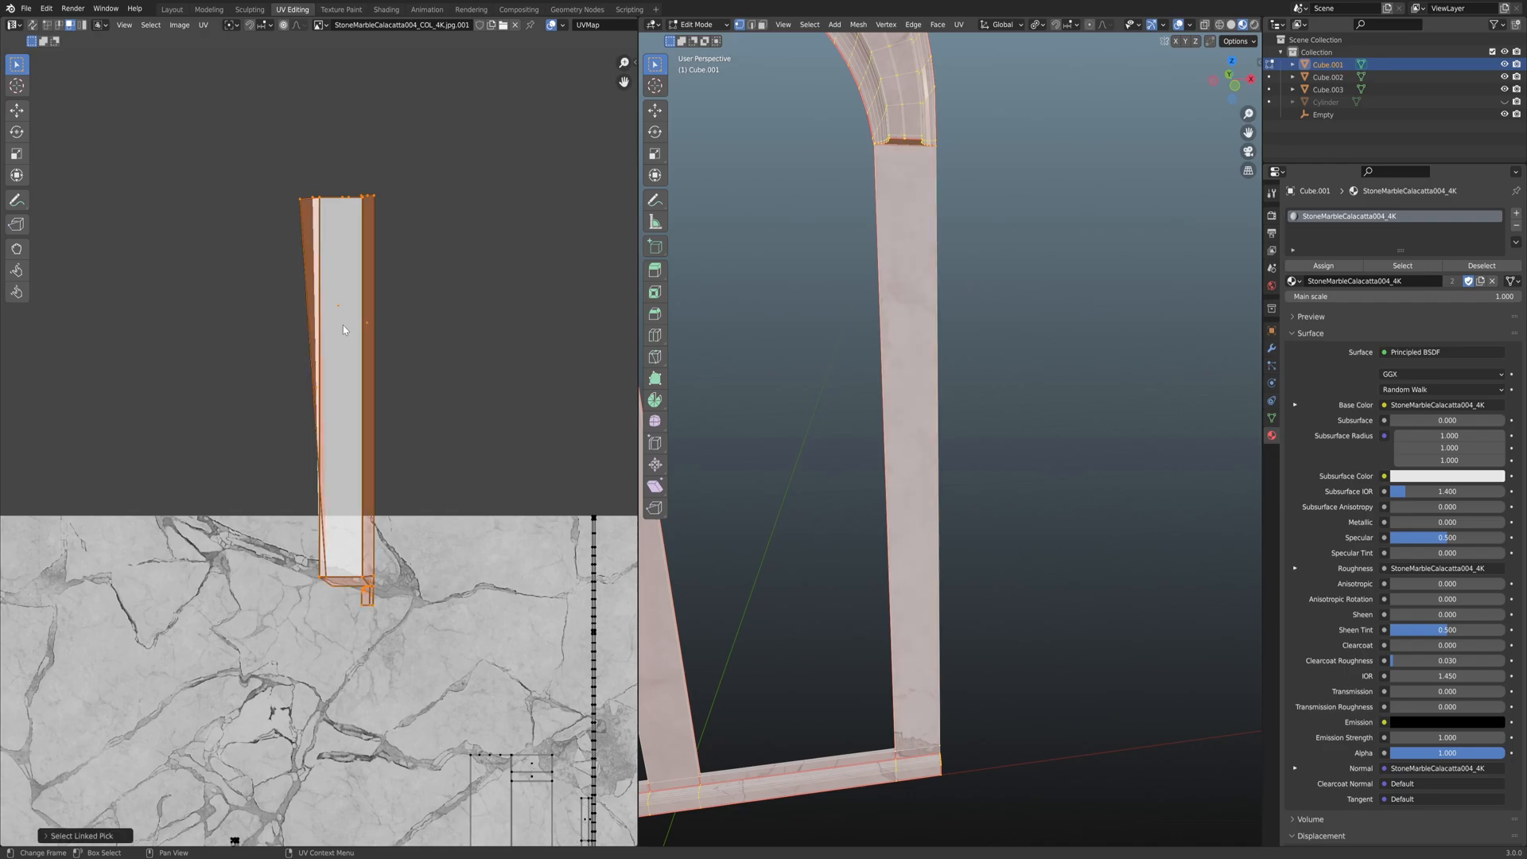
pyautogui.rightClick(342, 326)
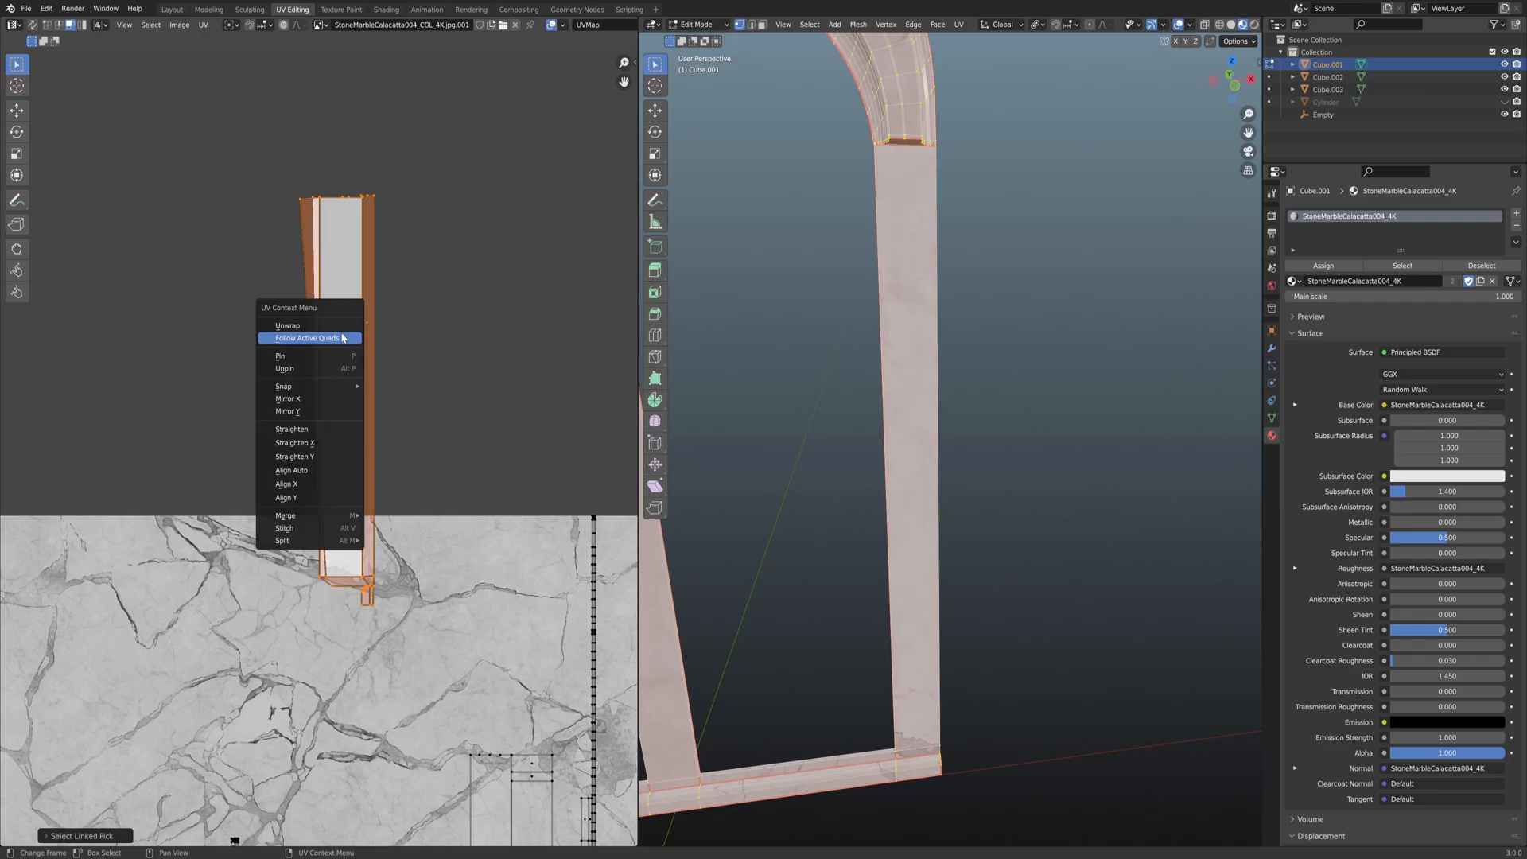
pyautogui.click(345, 341)
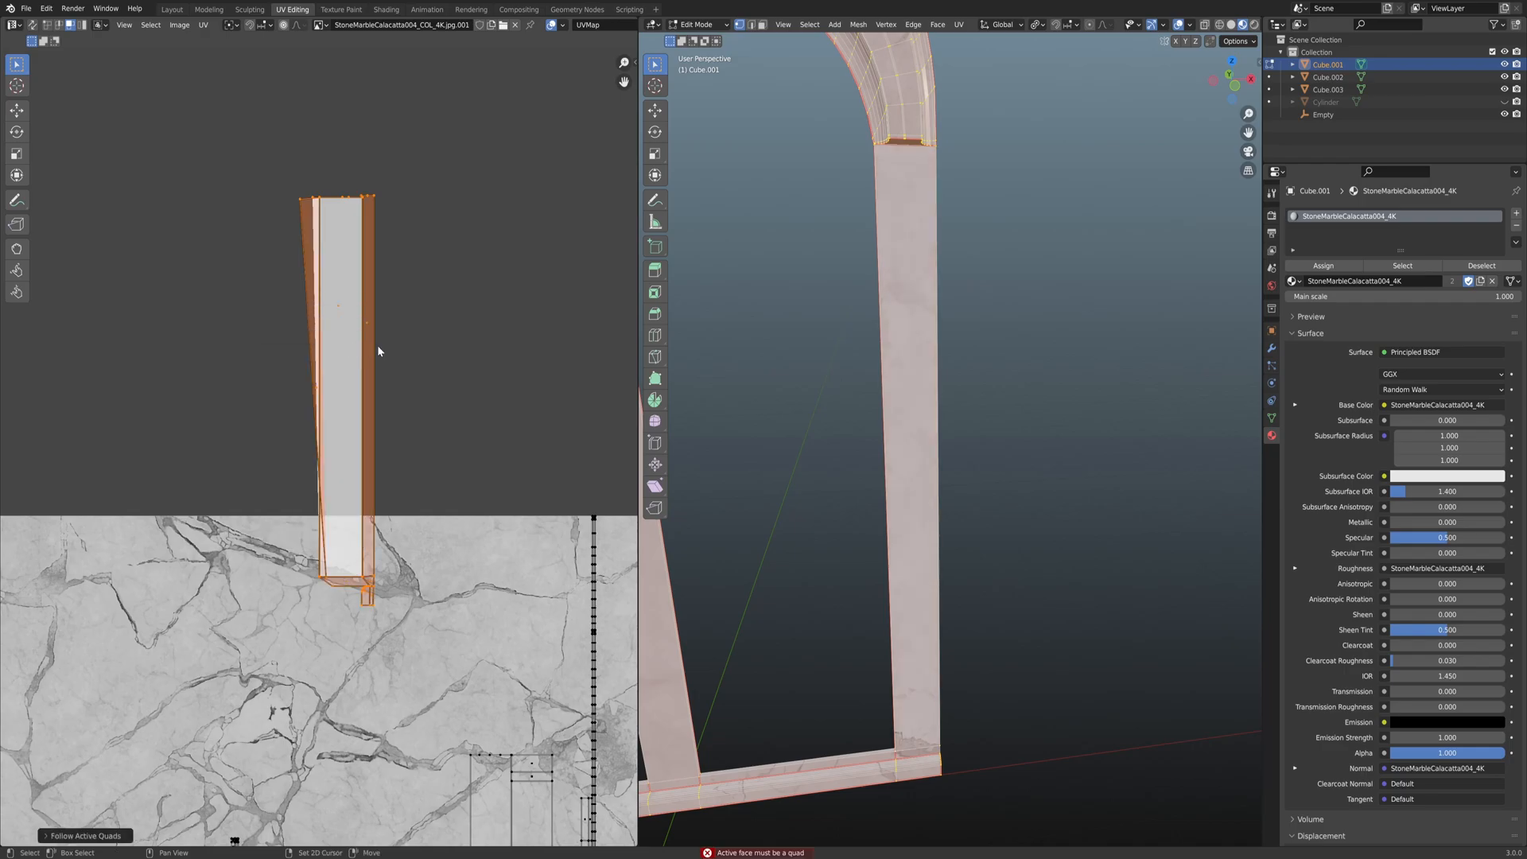
pyautogui.scroll(2, 474, 359)
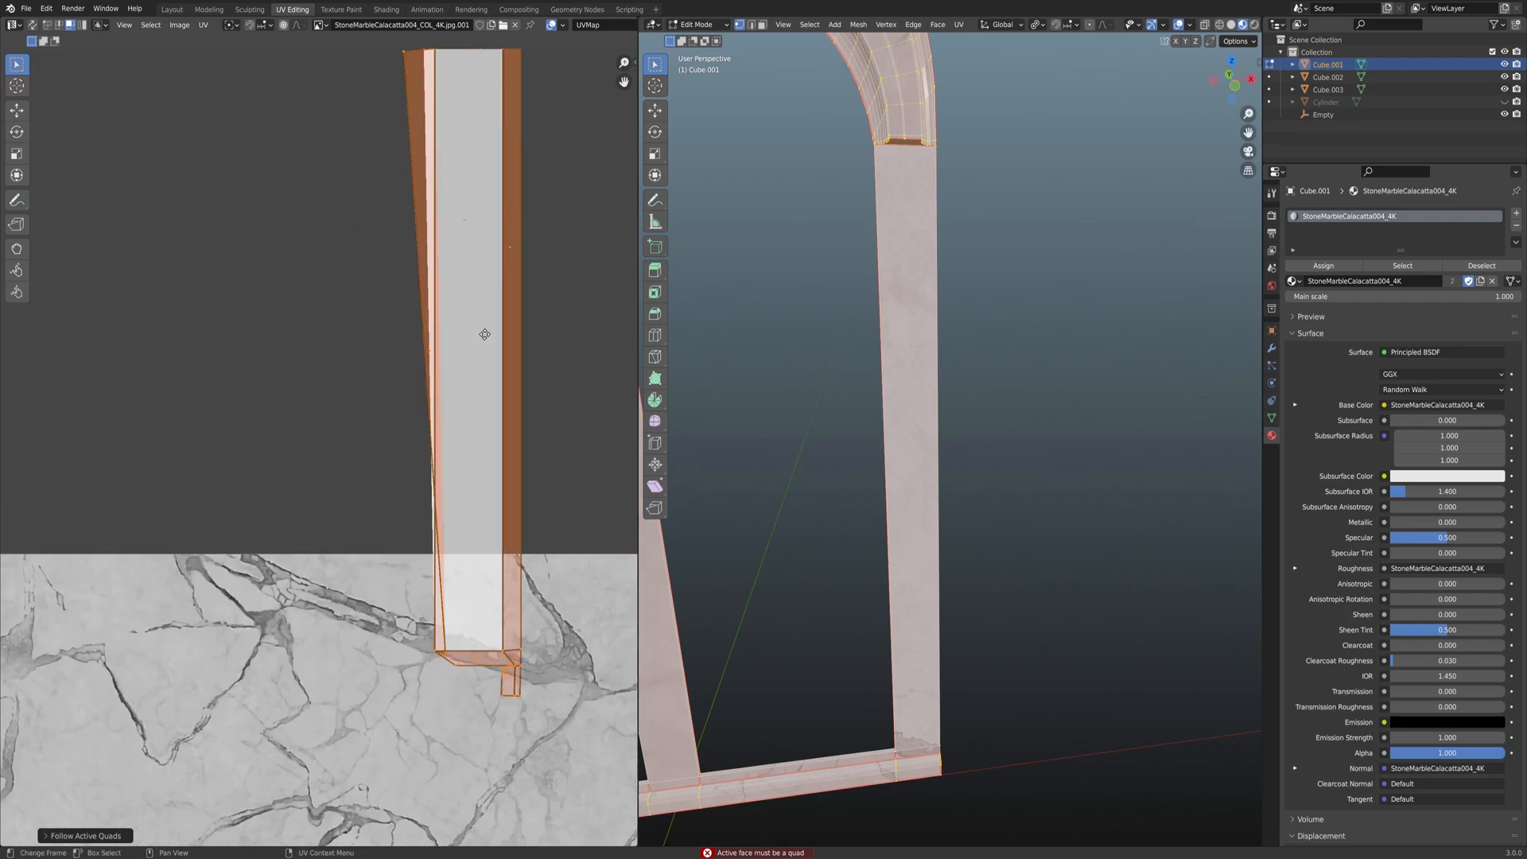
pyautogui.moveTo(475, 348); pyautogui.dragTo(466, 345, button='middle')
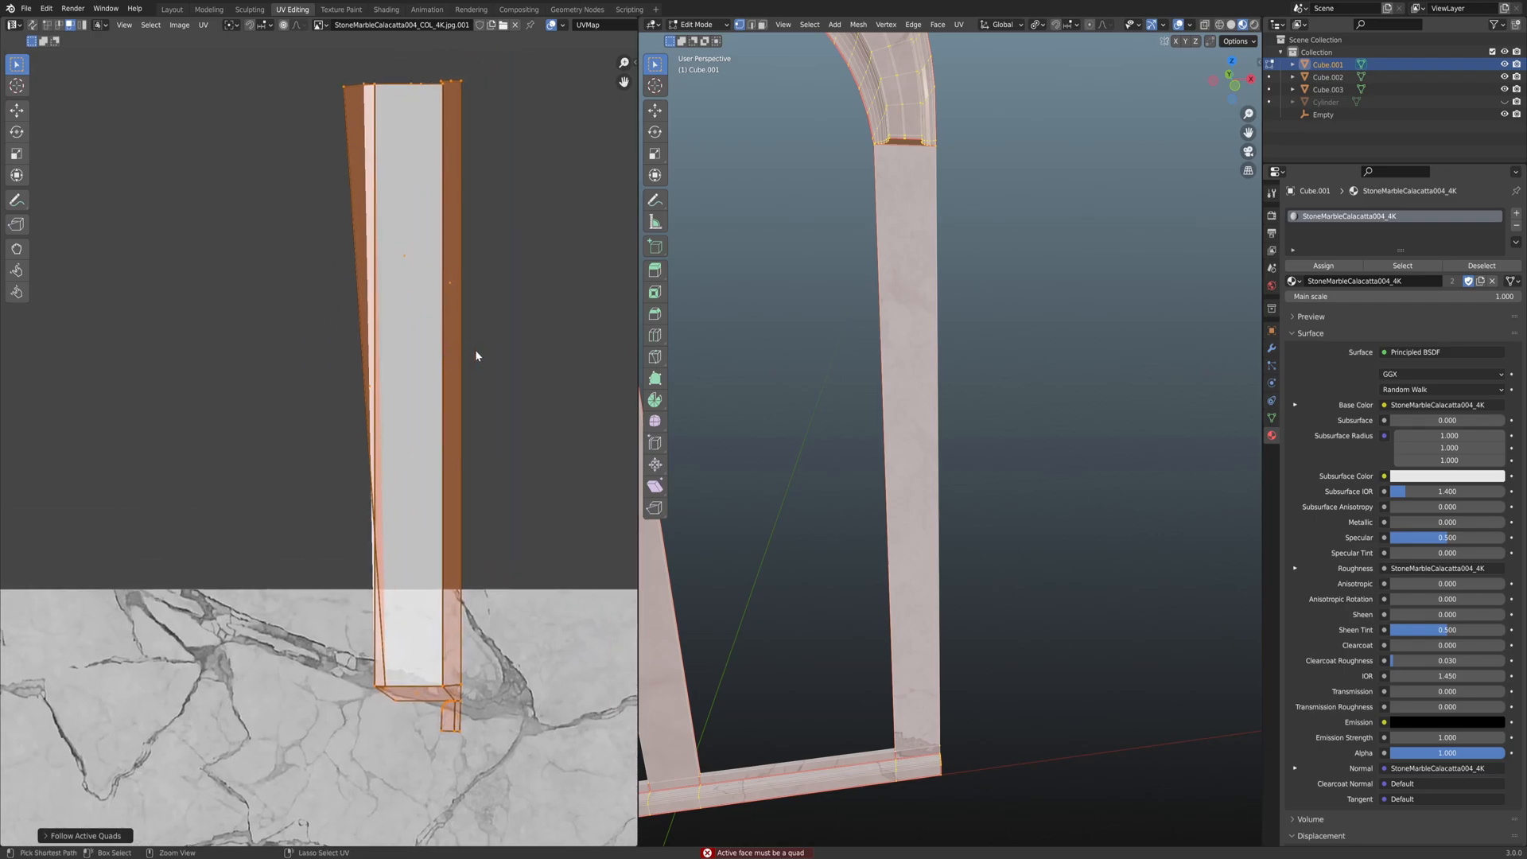
# Undo the Follow Active Quads attempt and the straightening of the leg island's two long edges.
pyautogui.hotkey('ctrl', 'z')
pyautogui.hotkey('ctrl', 'z')
pyautogui.hotkey('ctrl', 'z')
pyautogui.hotkey('ctrl', 'z')
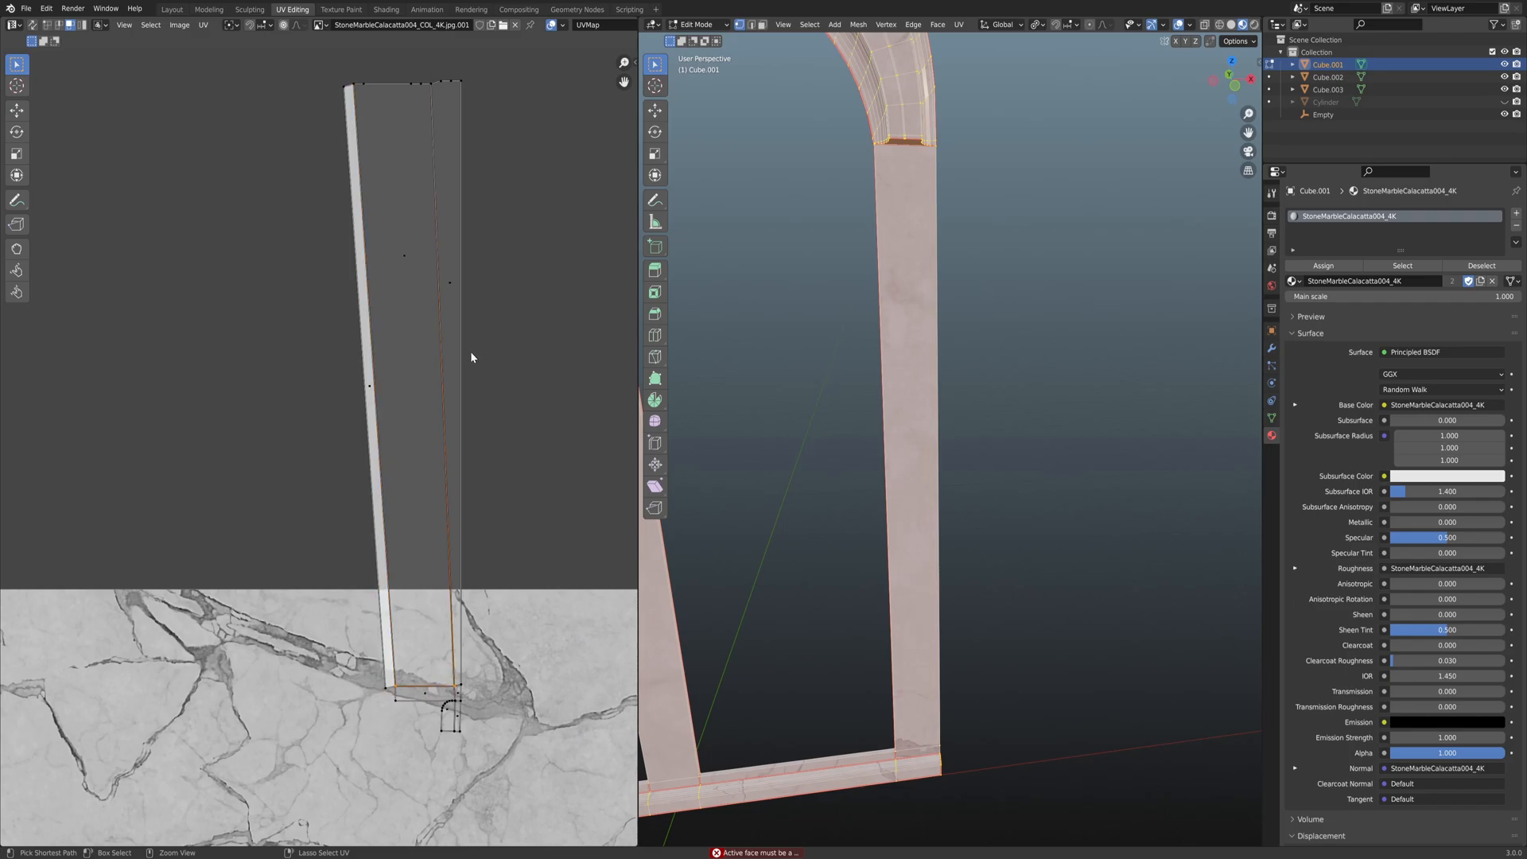
pyautogui.moveTo(490, 401); pyautogui.dragTo(456, 344, button='middle')
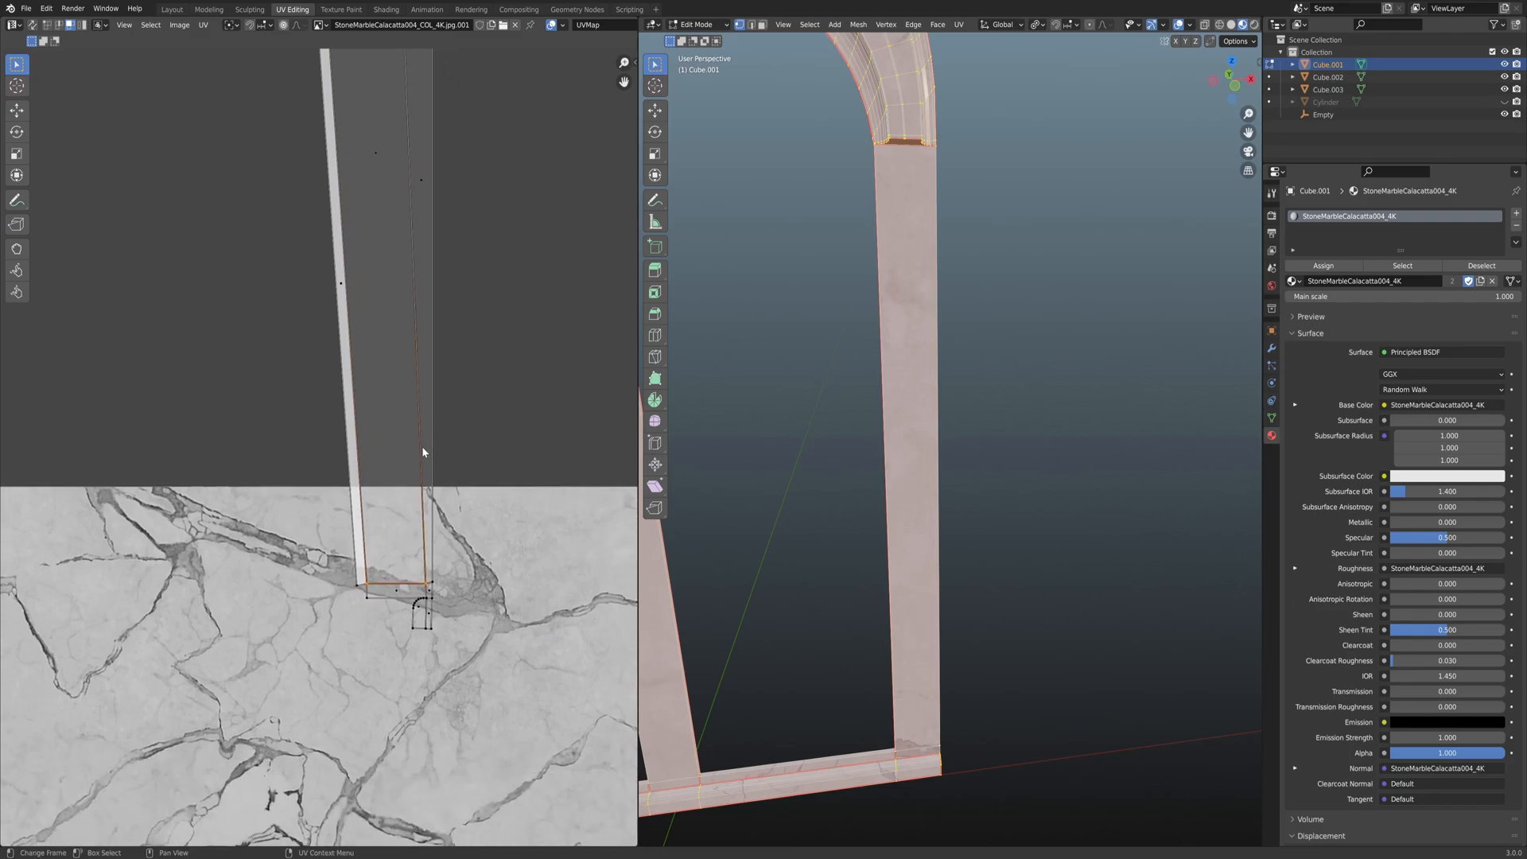
pyautogui.keyDown('shift'); pyautogui.scroll(-2, 427, 515); pyautogui.keyUp('shift')
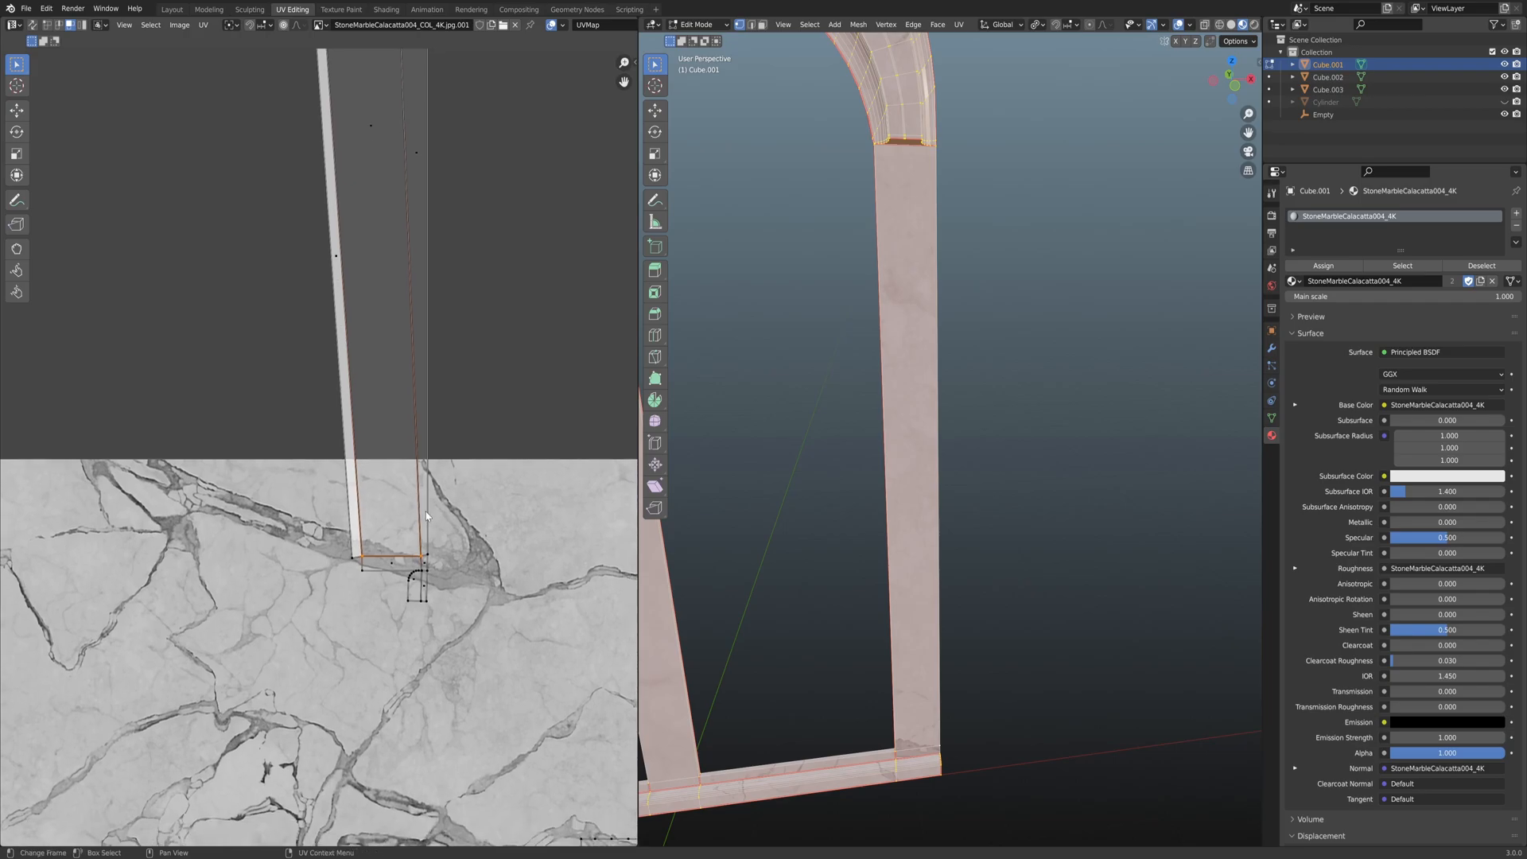
# Level the lower end of the leg UV island's light narrow strip by scaling its vertices to 0 along Y.
pyautogui.scroll(-4, 400, 554)
pyautogui.scroll(3, 389, 426)
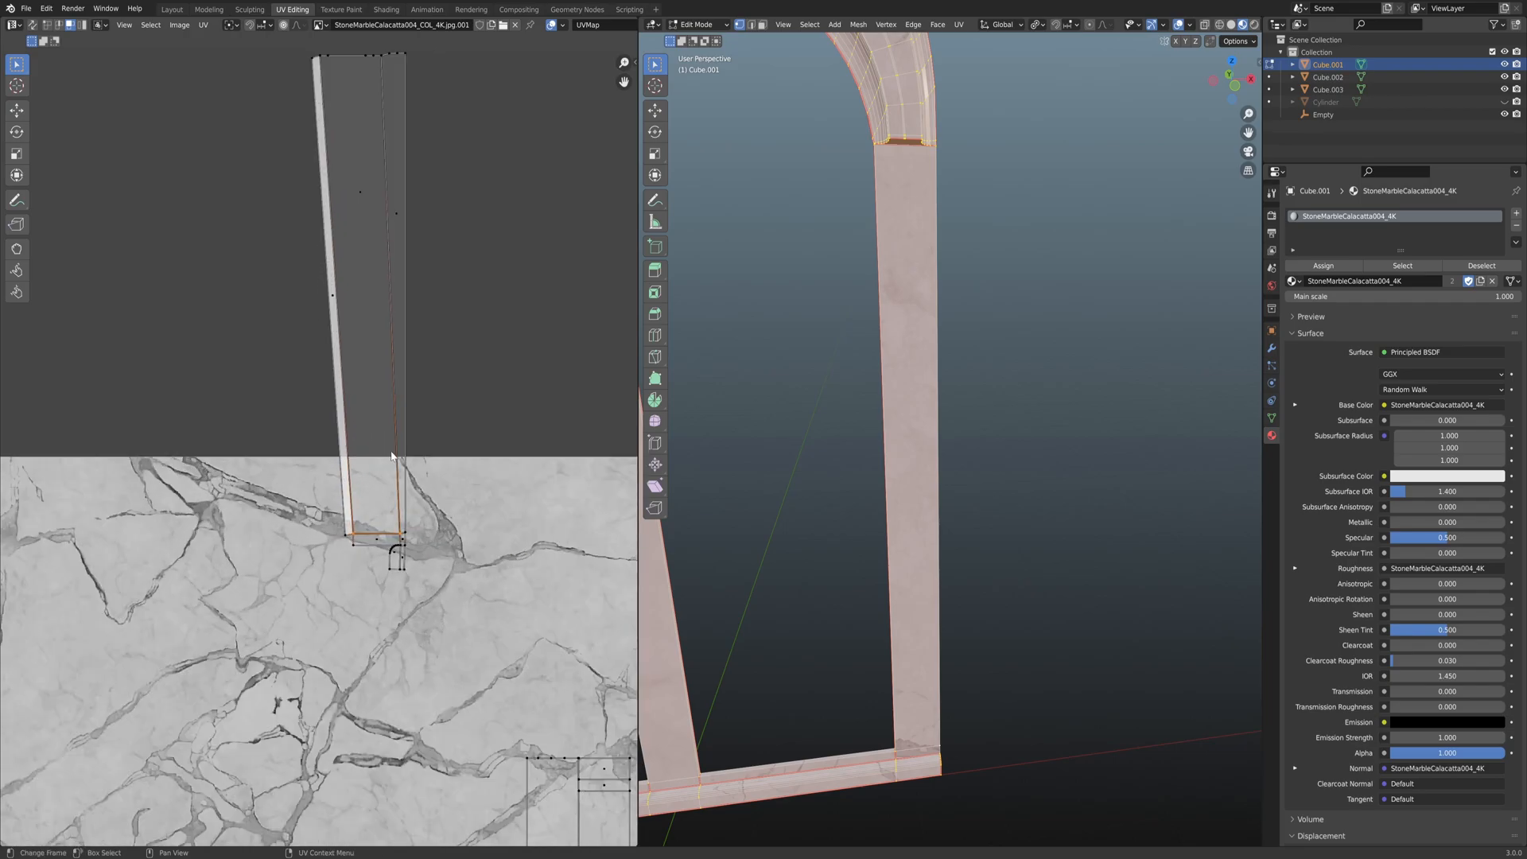
pyautogui.keyDown('shift'); pyautogui.moveTo(394, 532); pyautogui.dragTo(394, 557, button='middle'); pyautogui.keyUp('shift')
pyautogui.press('1')
pyautogui.click(316, 88)
pyautogui.press('s')
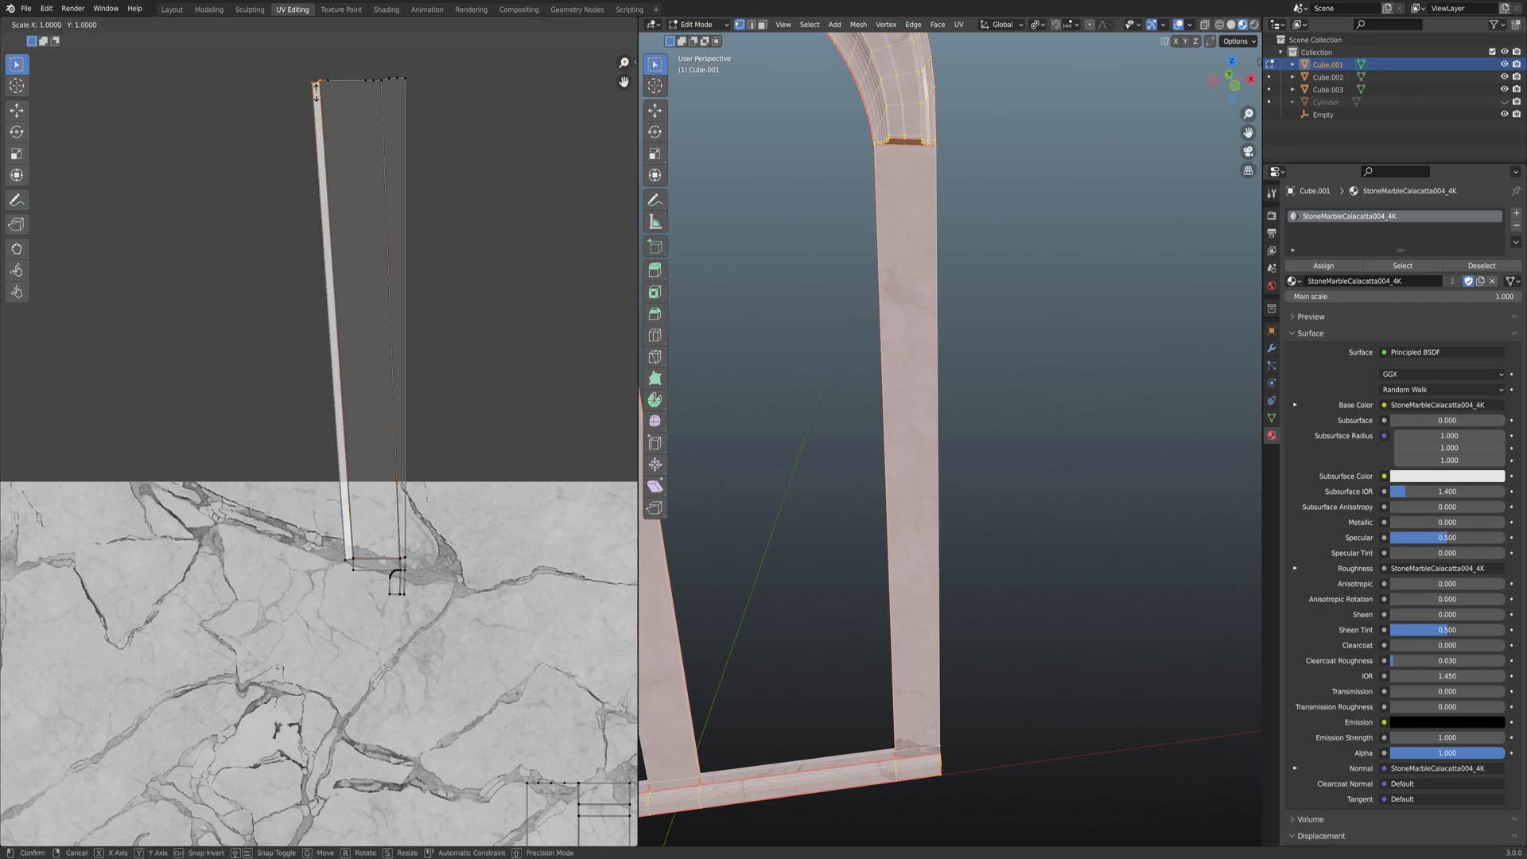
pyautogui.click(317, 97)
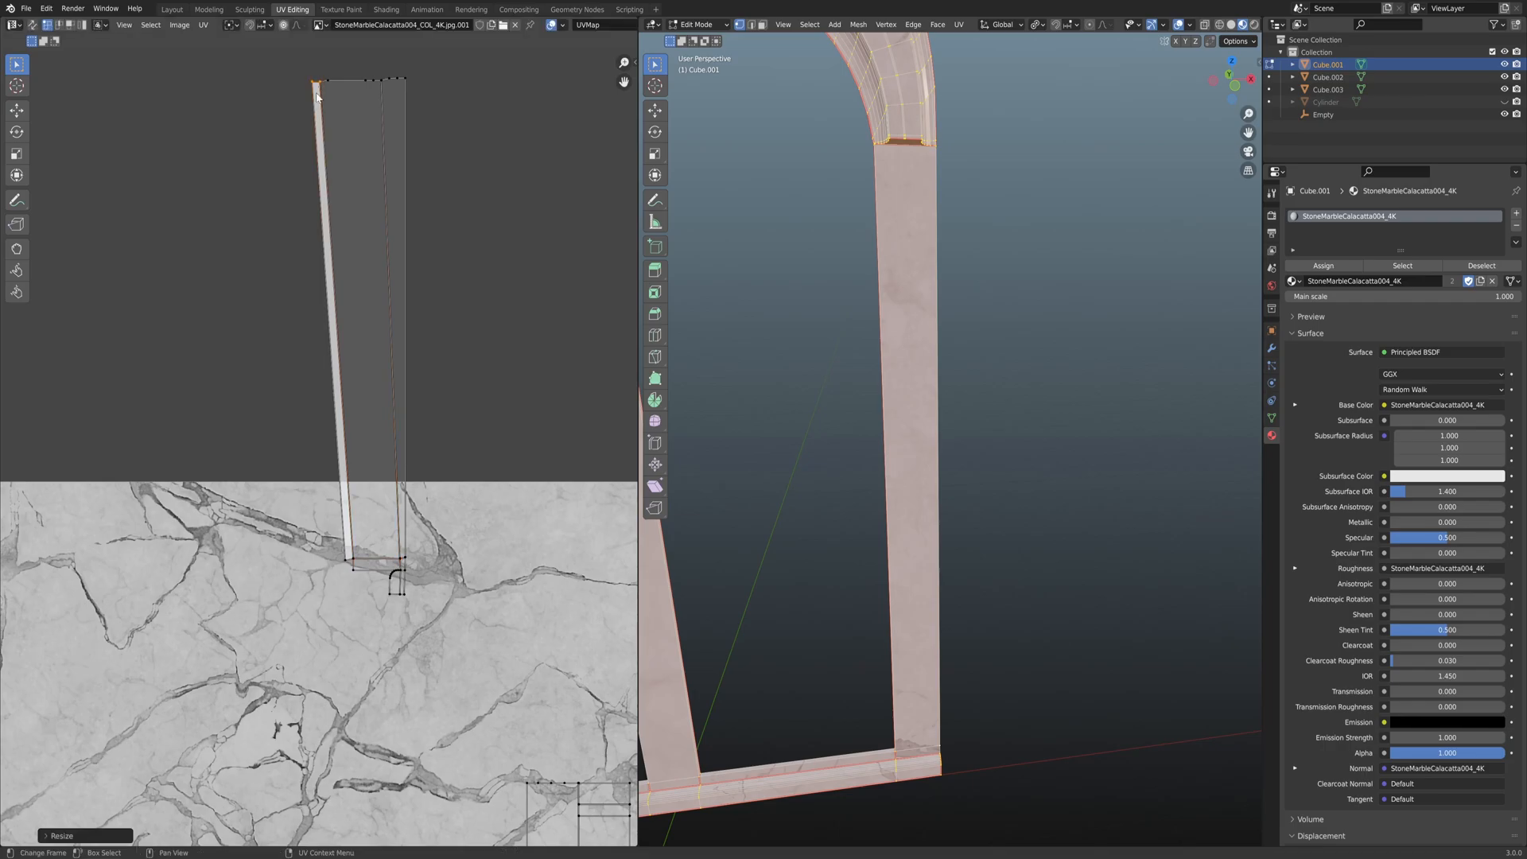
pyautogui.click(348, 560)
pyautogui.press('s')
pyautogui.press('y')
pyautogui.press('0')
pyautogui.click(353, 561)
# Straighten the outer long edge of the light narrow strip by scaling its vertices to 0 along X.
pyautogui.keyDown('shift'); pyautogui.click(307, 94); pyautogui.keyUp('shift')
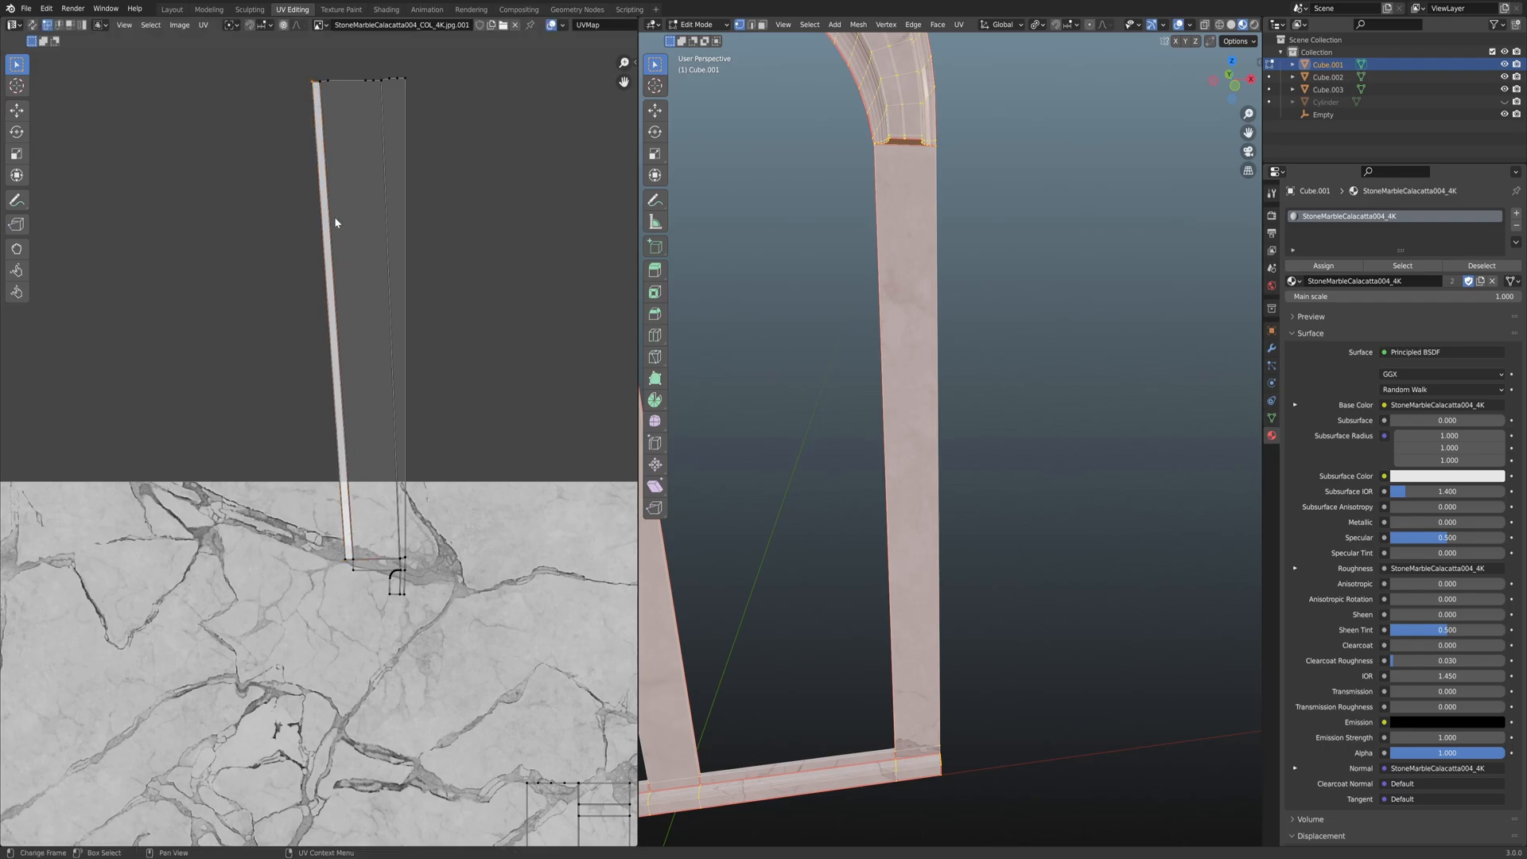
pyautogui.press('s')
pyautogui.press('x')
pyautogui.press('0')
pyautogui.click(338, 552)
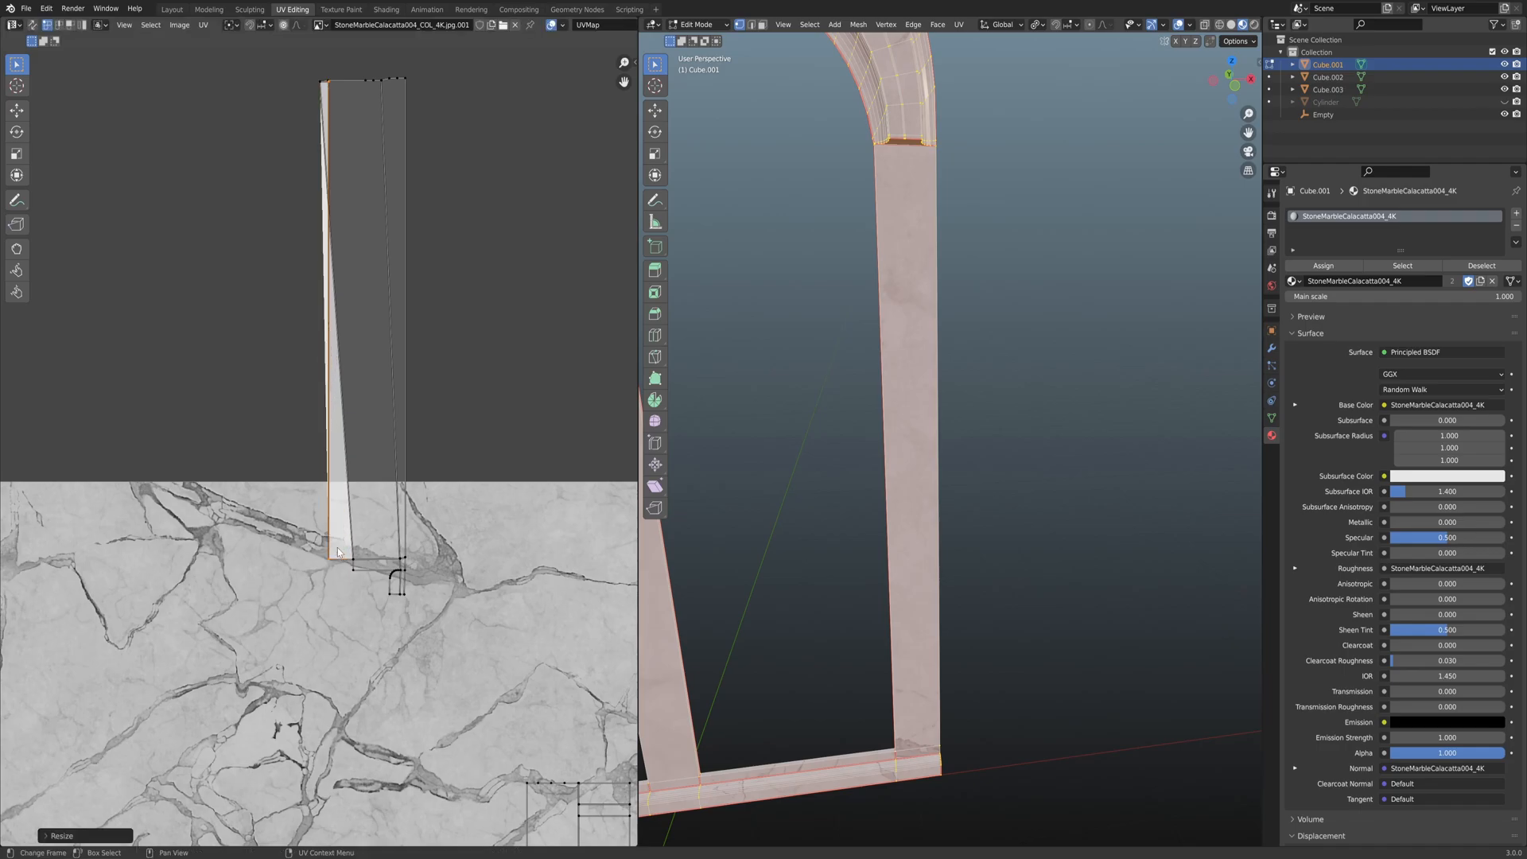
pyautogui.hotkey('ctrl', 'z')
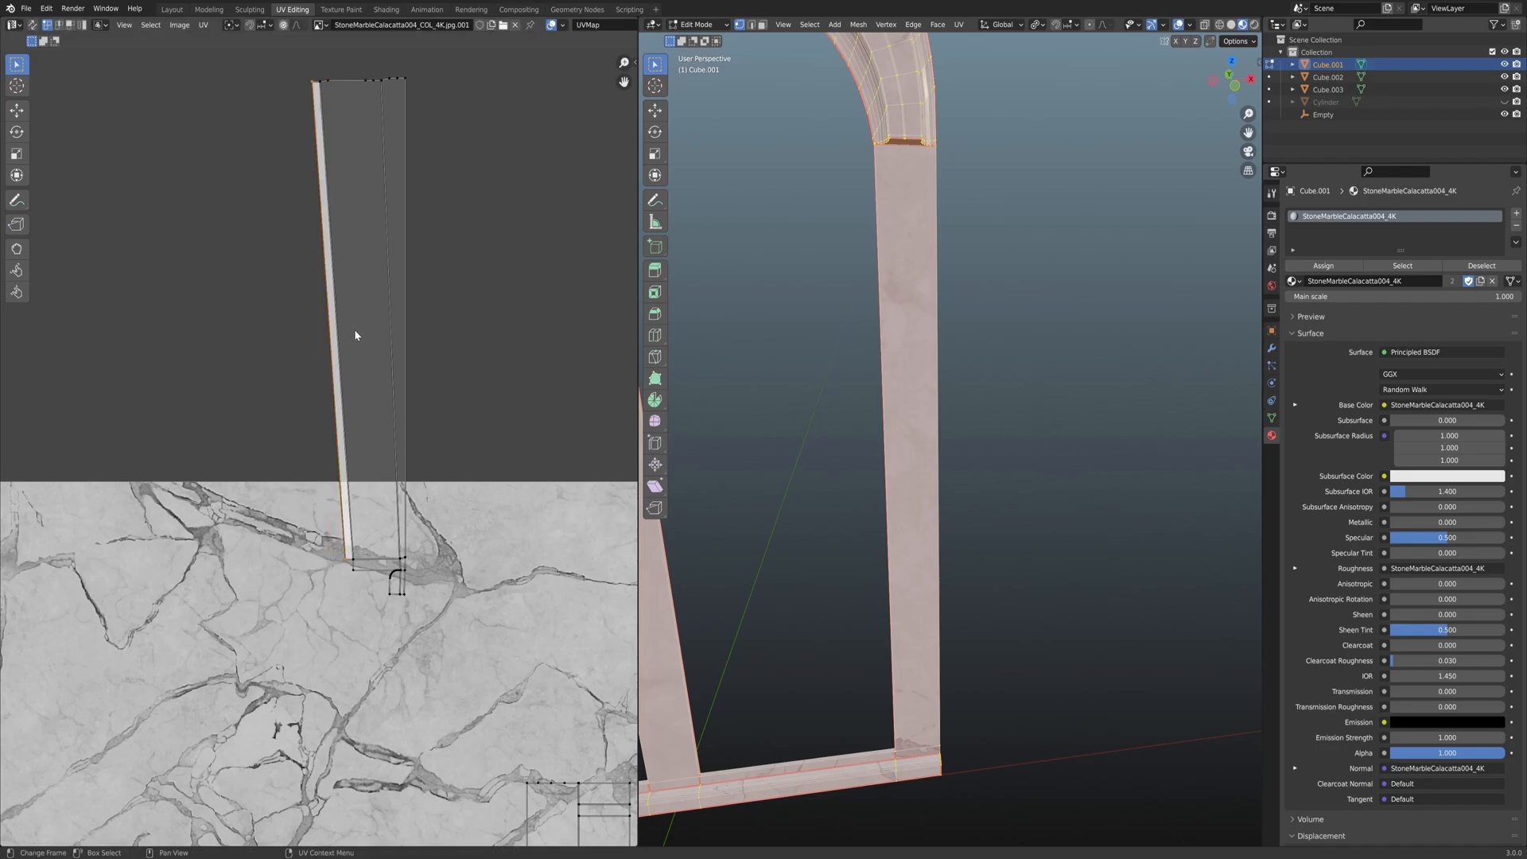
pyautogui.press('s')
pyautogui.press('x')
pyautogui.press('0')
pyautogui.click(354, 332)
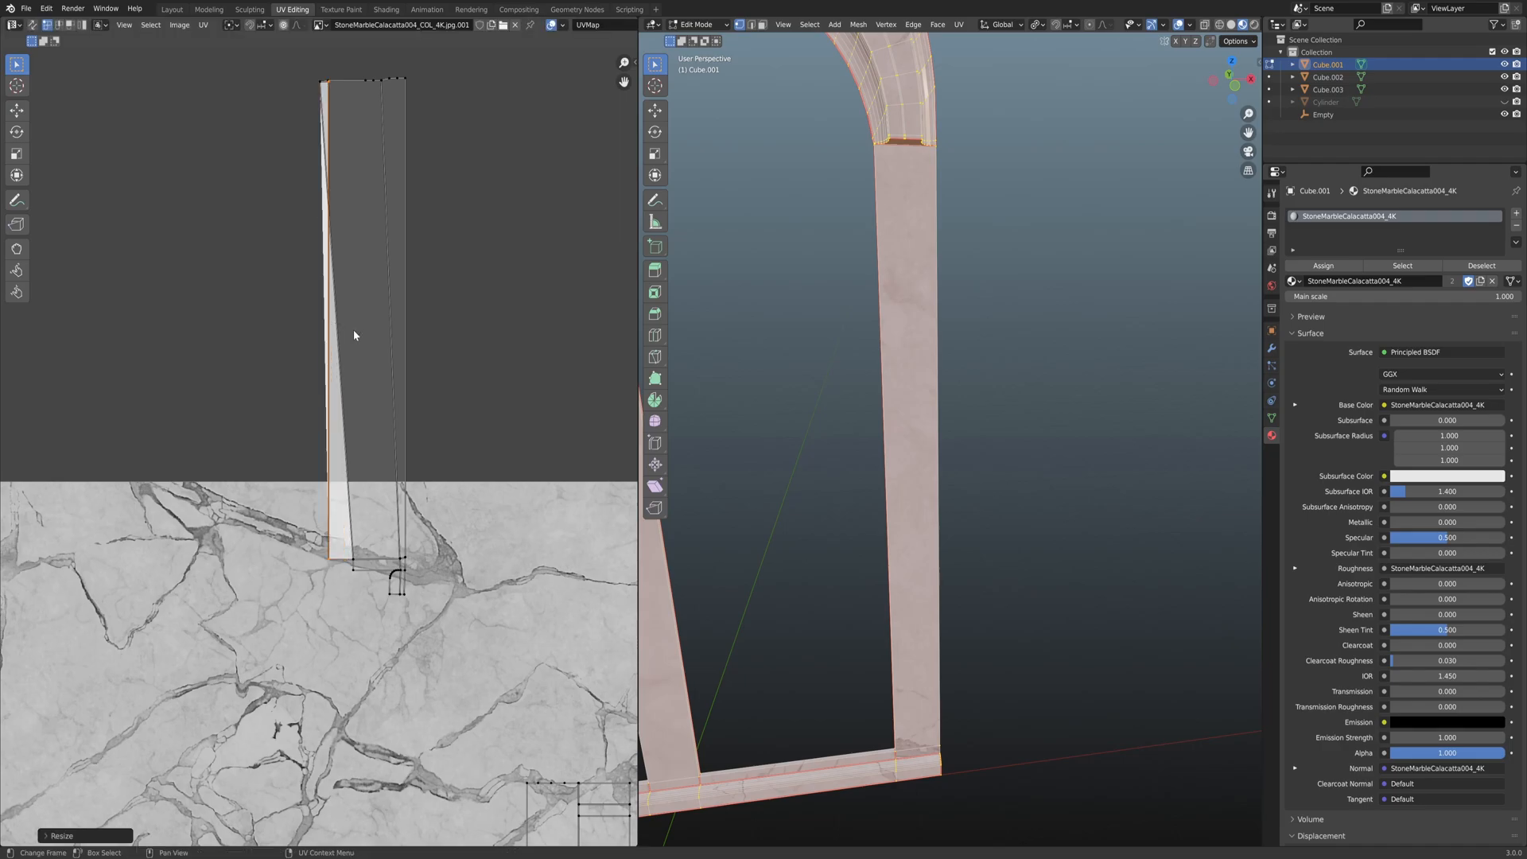
# Straighten the long edge between the light narrow strip and the wide face by scaling to 0 along X.
pyautogui.hotkey('ctrl', 'z')
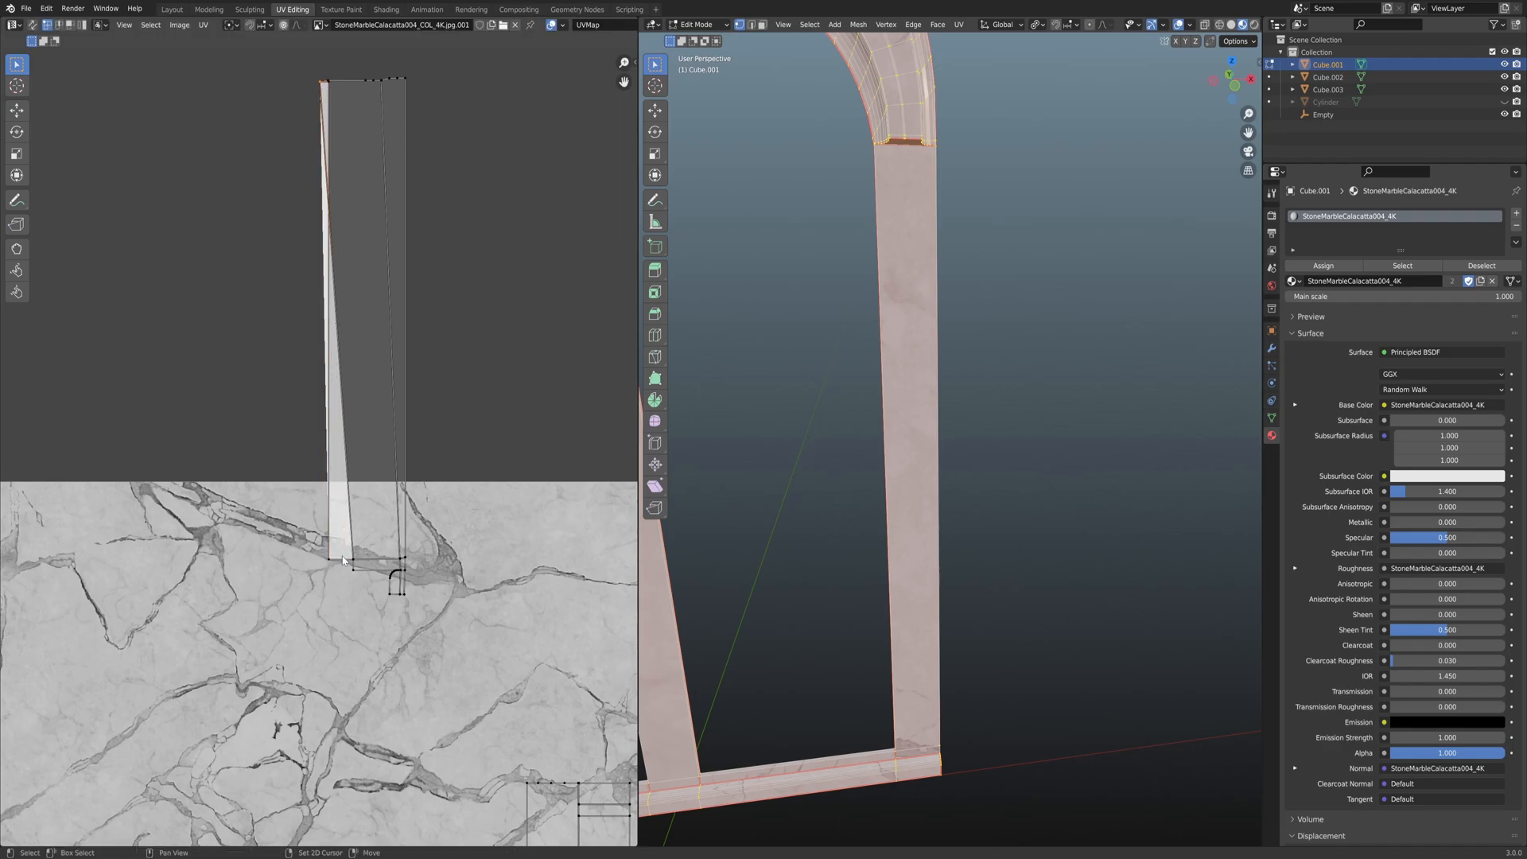
pyautogui.press('s')
pyautogui.press('x')
pyautogui.press('0')
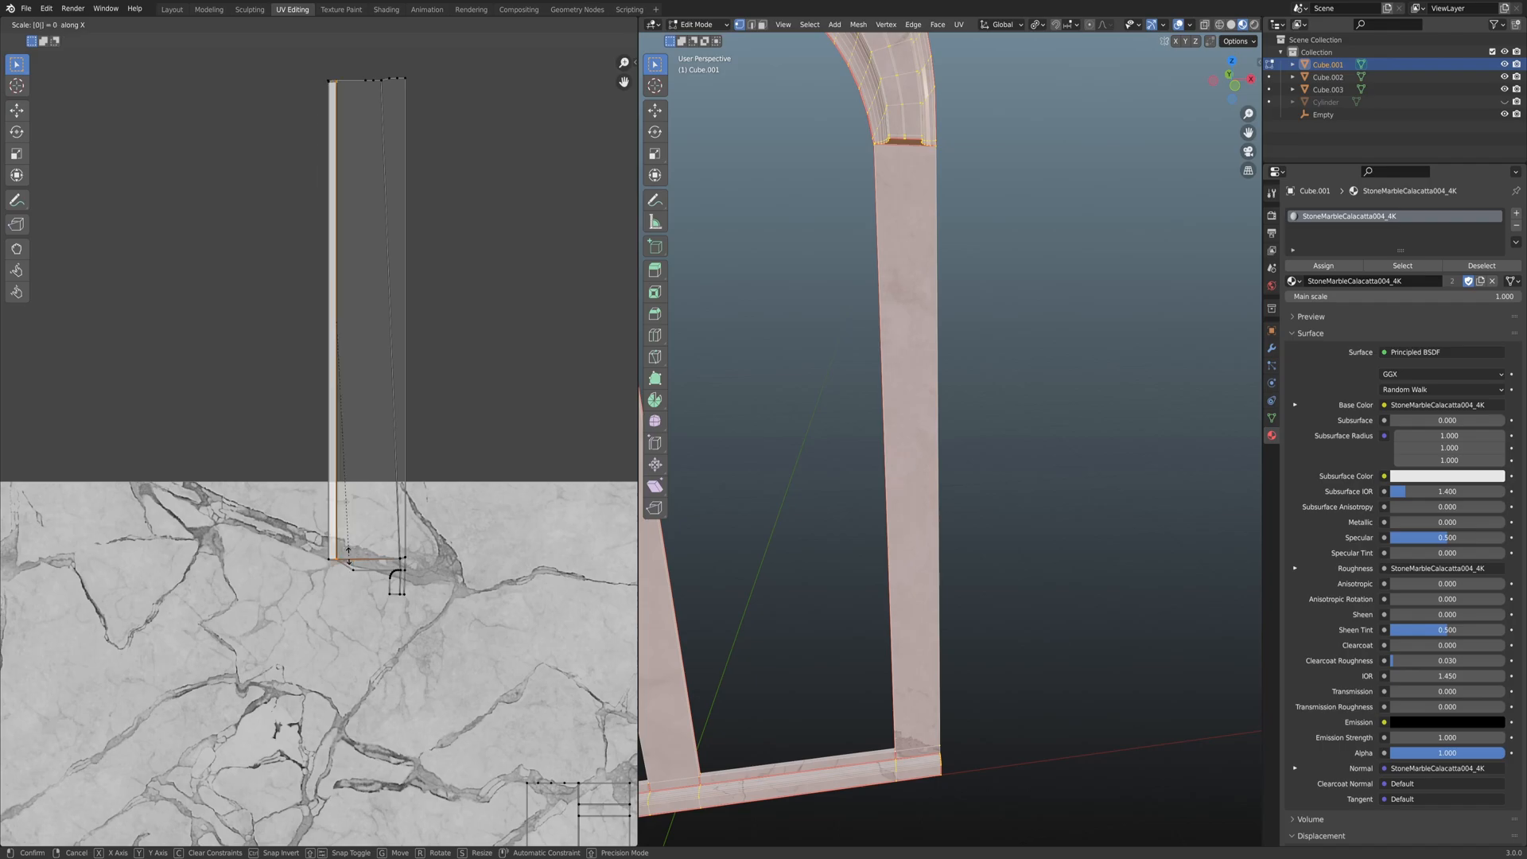
pyautogui.click(350, 559)
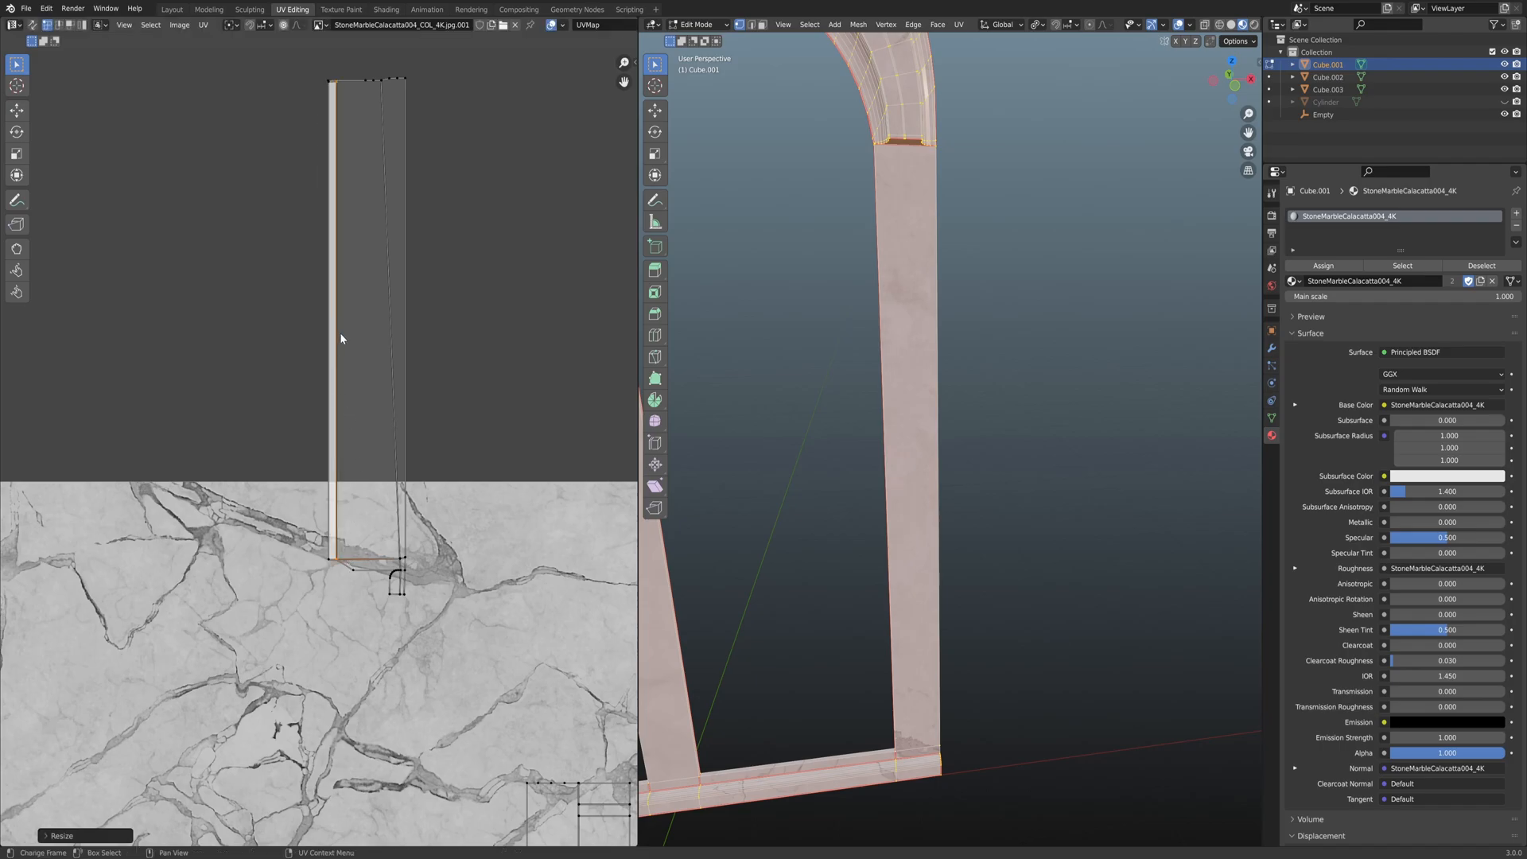
# Select the narrow strip's face with its linked leg island and try to unwrap it with Follow Active Quads.
pyautogui.press('3')
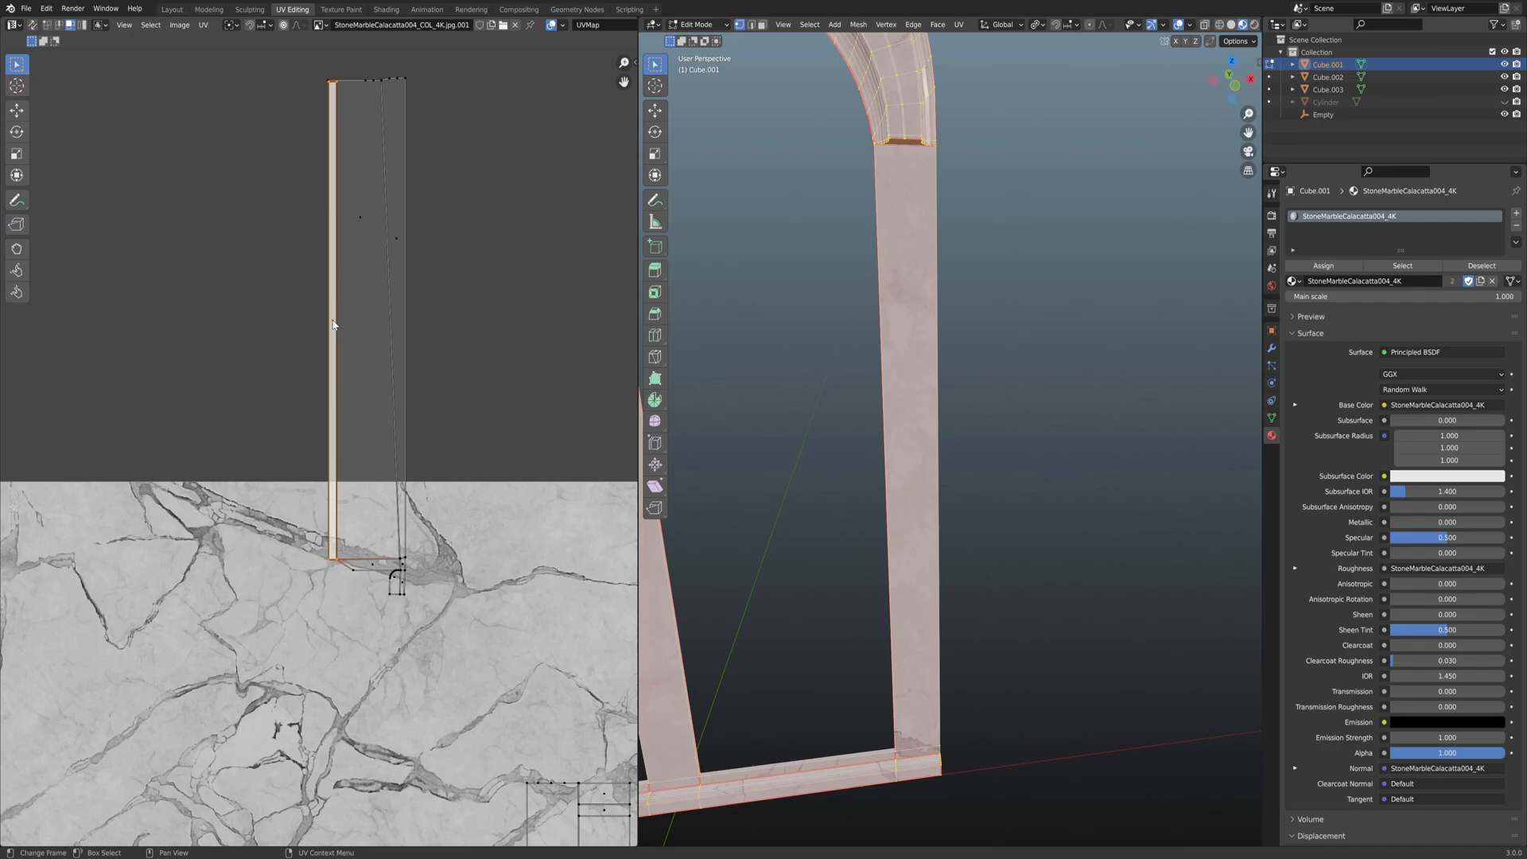
pyautogui.press('l')
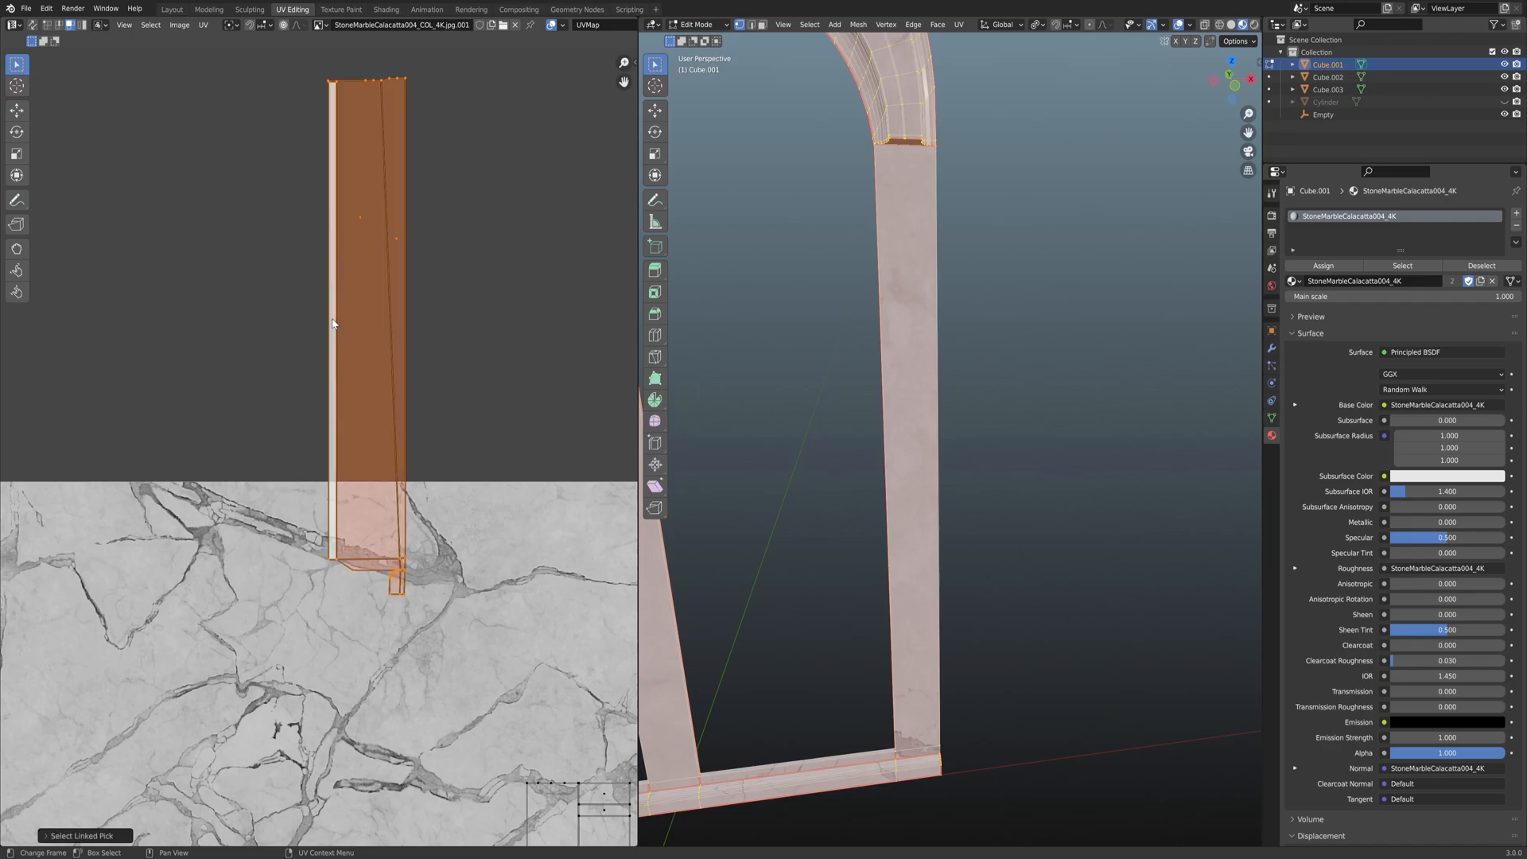
pyautogui.rightClick(334, 323)
pyautogui.click(334, 320)
pyautogui.scroll(-1, 406, 413)
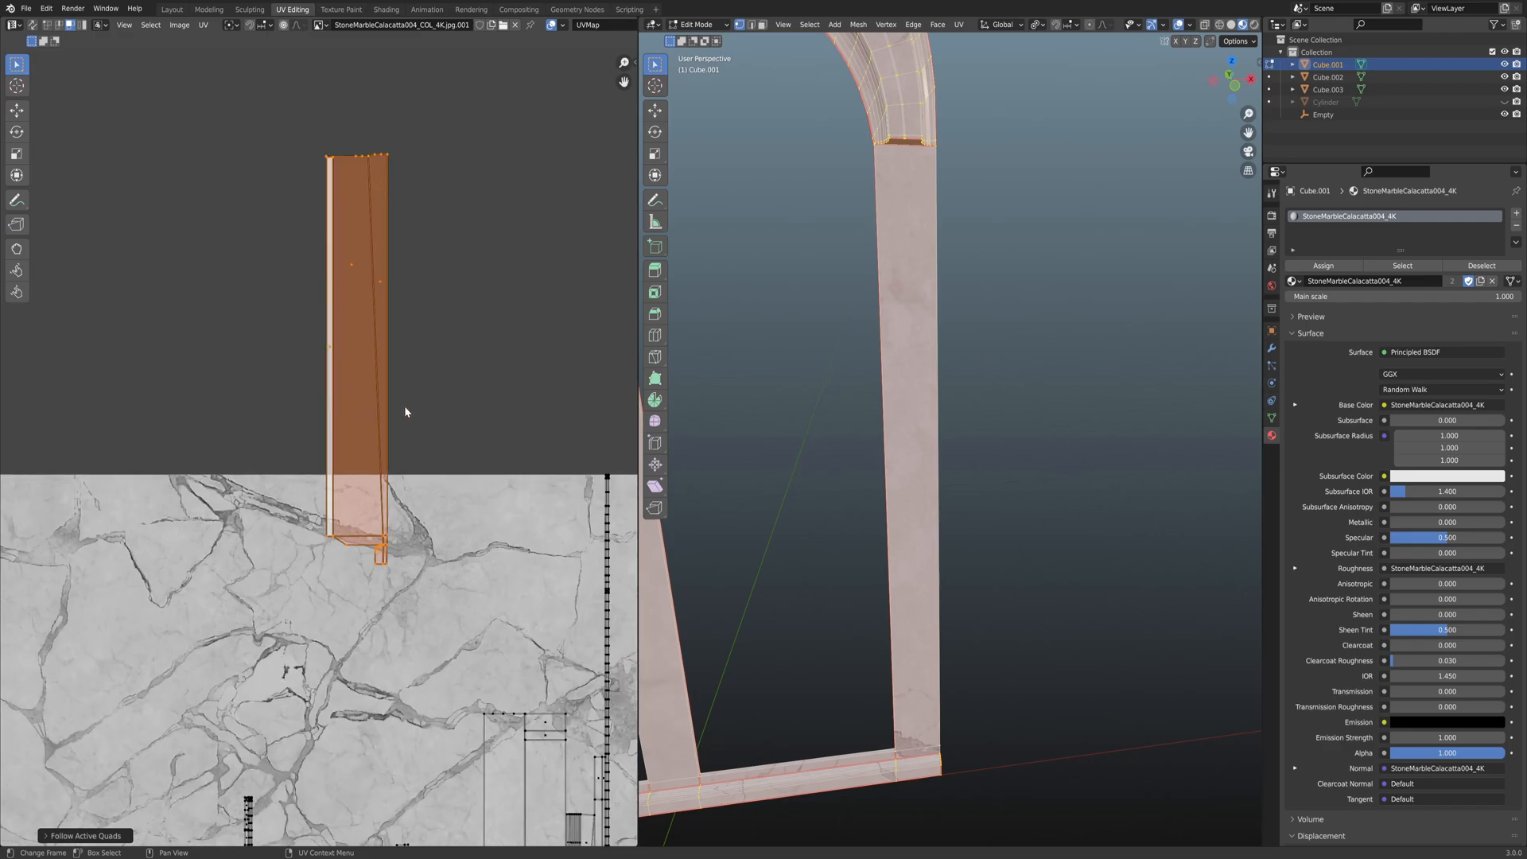
# Undo the Follow Active Quads attempt and the straightening of the narrow strip's edges.
pyautogui.hotkey('ctrl', 'z')
pyautogui.hotkey('ctrl', 'z')
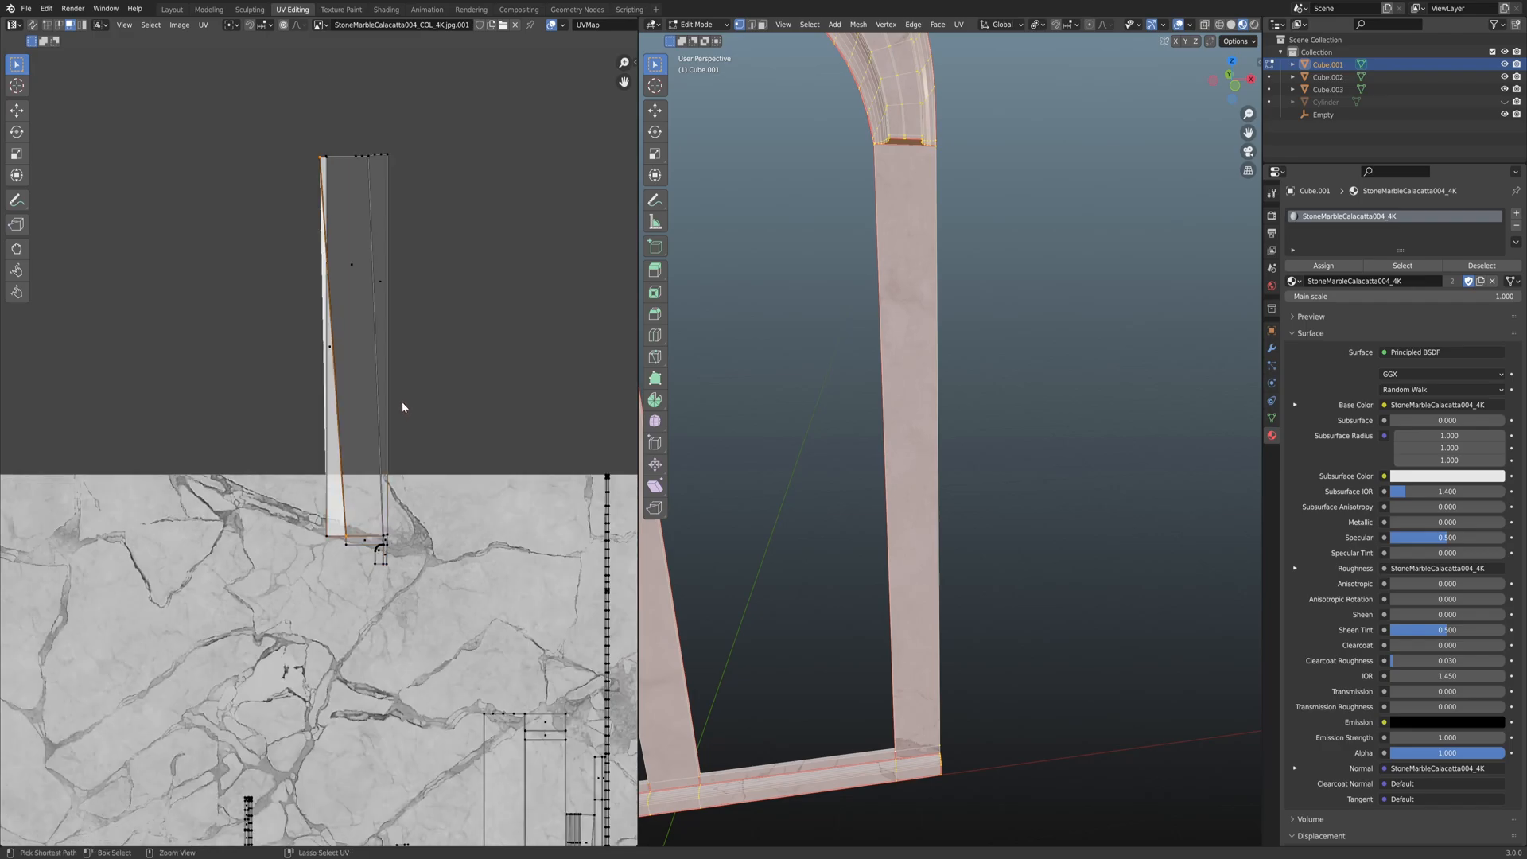
pyautogui.hotkey('ctrl', 'z')
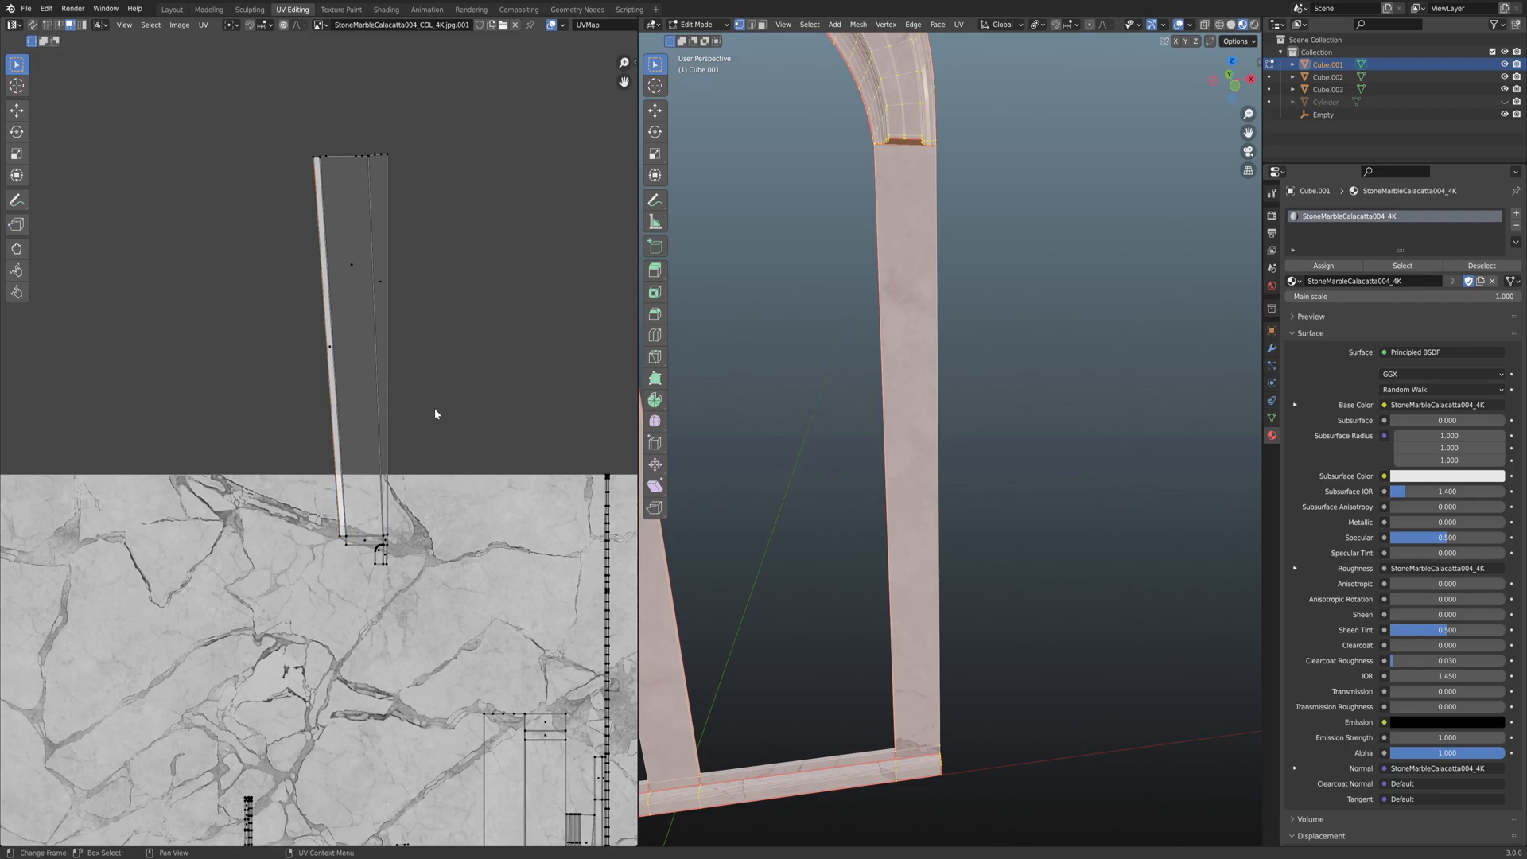
pyautogui.scroll(-3, 434, 408)
pyautogui.hotkey('ctrl', 'z')
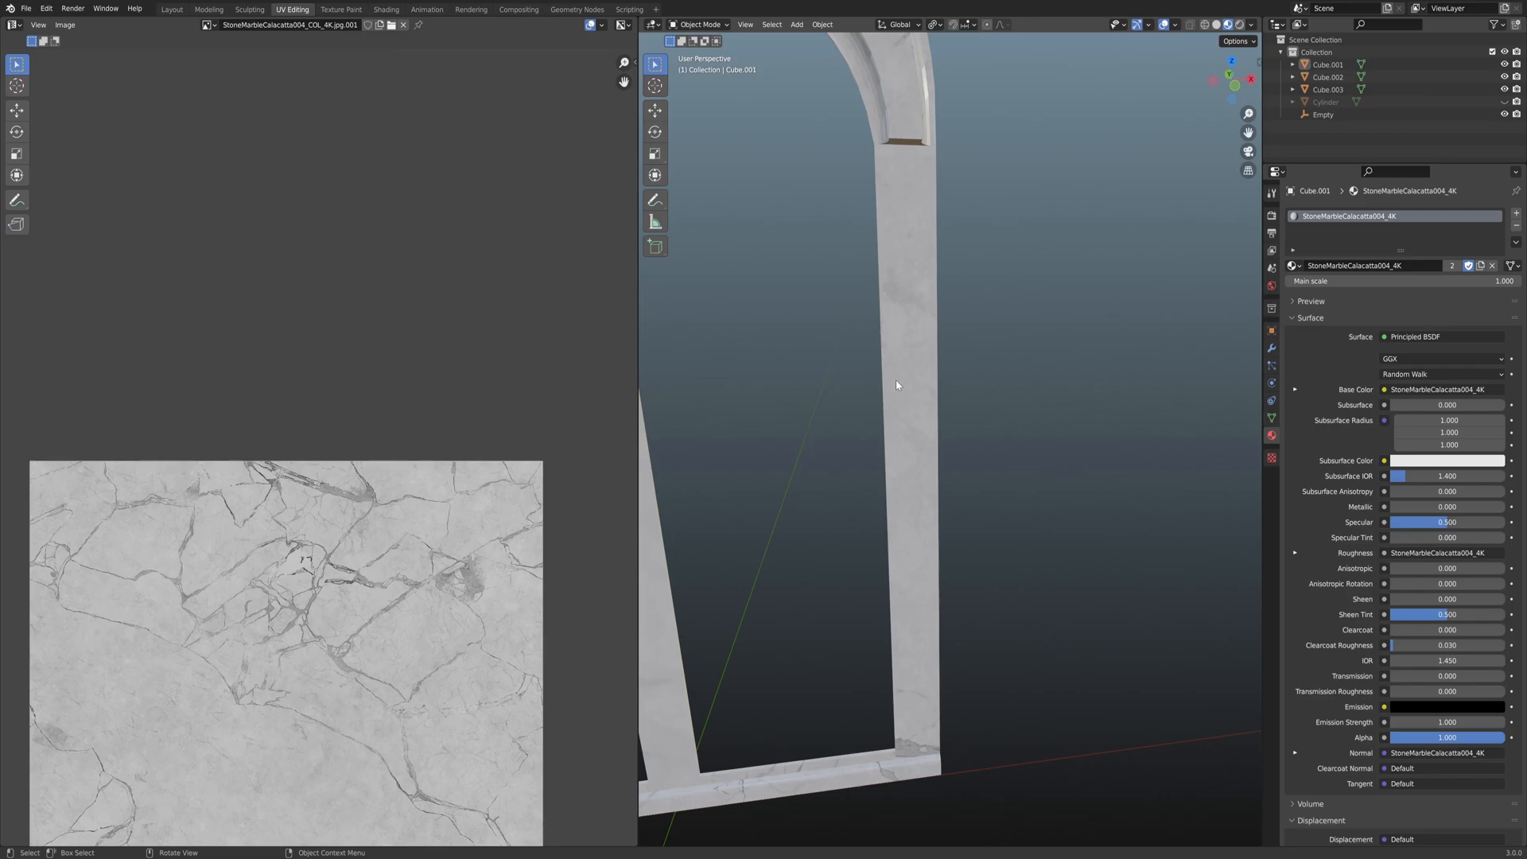
# Examine the frame's full UV layout and the marble texture where the outer leg meets the arch.
pyautogui.press('a')
pyautogui.moveTo(514, 514); pyautogui.dragTo(455, 297, button='middle')
pyautogui.scroll(3, 547, 389)
pyautogui.moveTo(564, 340); pyautogui.dragTo(540, 239, button='middle')
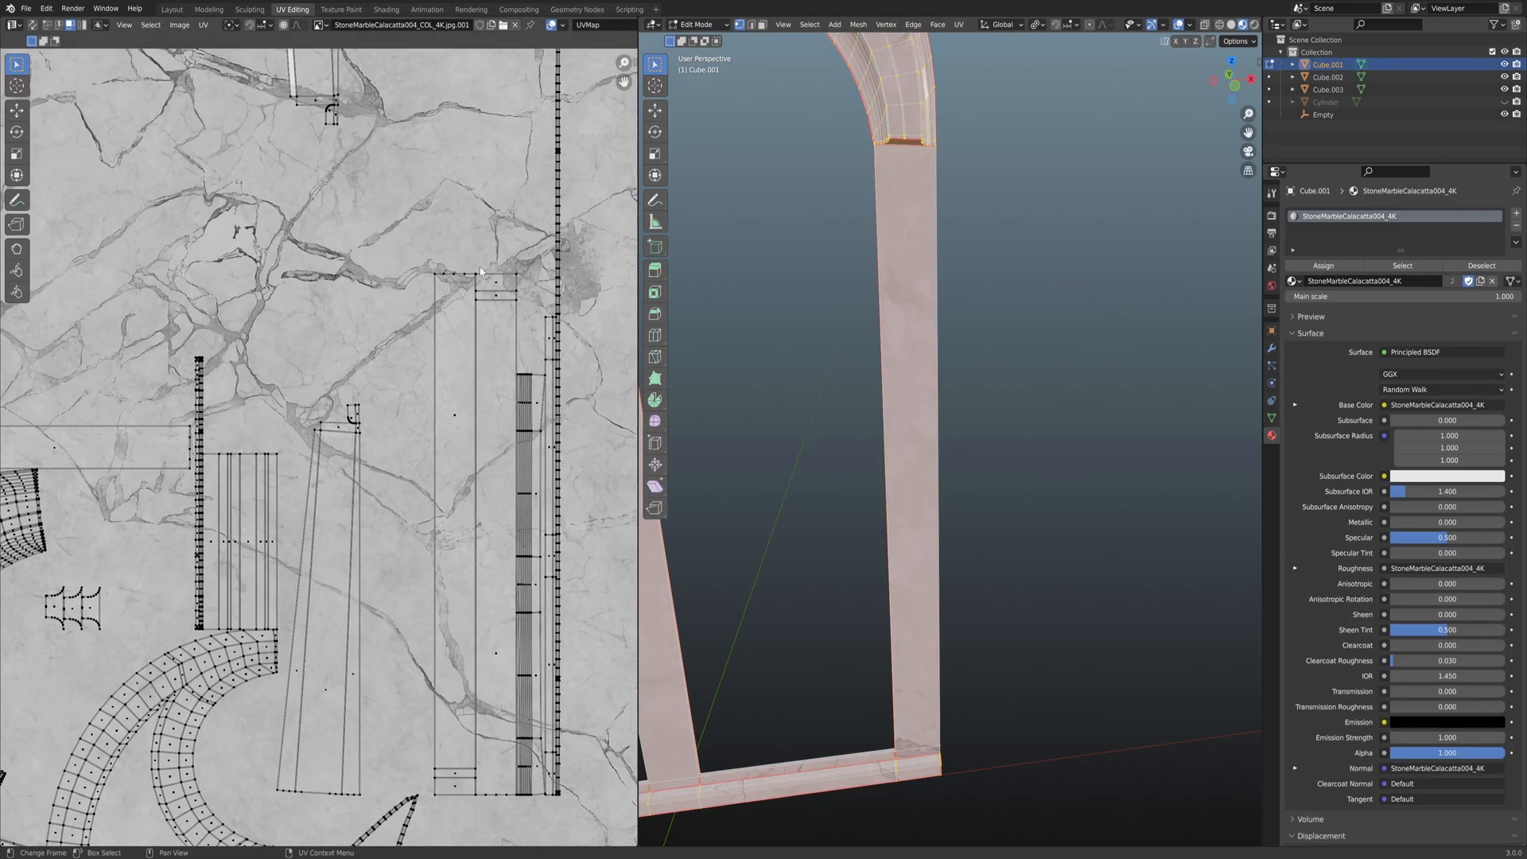
pyautogui.scroll(-2, 477, 309)
pyautogui.moveTo(406, 361); pyautogui.dragTo(436, 280, button='middle')
pyautogui.keyDown('shift'); pyautogui.moveTo(864, 249); pyautogui.dragTo(883, 312, button='middle'); pyautogui.keyUp('shift')
pyautogui.scroll(2, 930, 371)
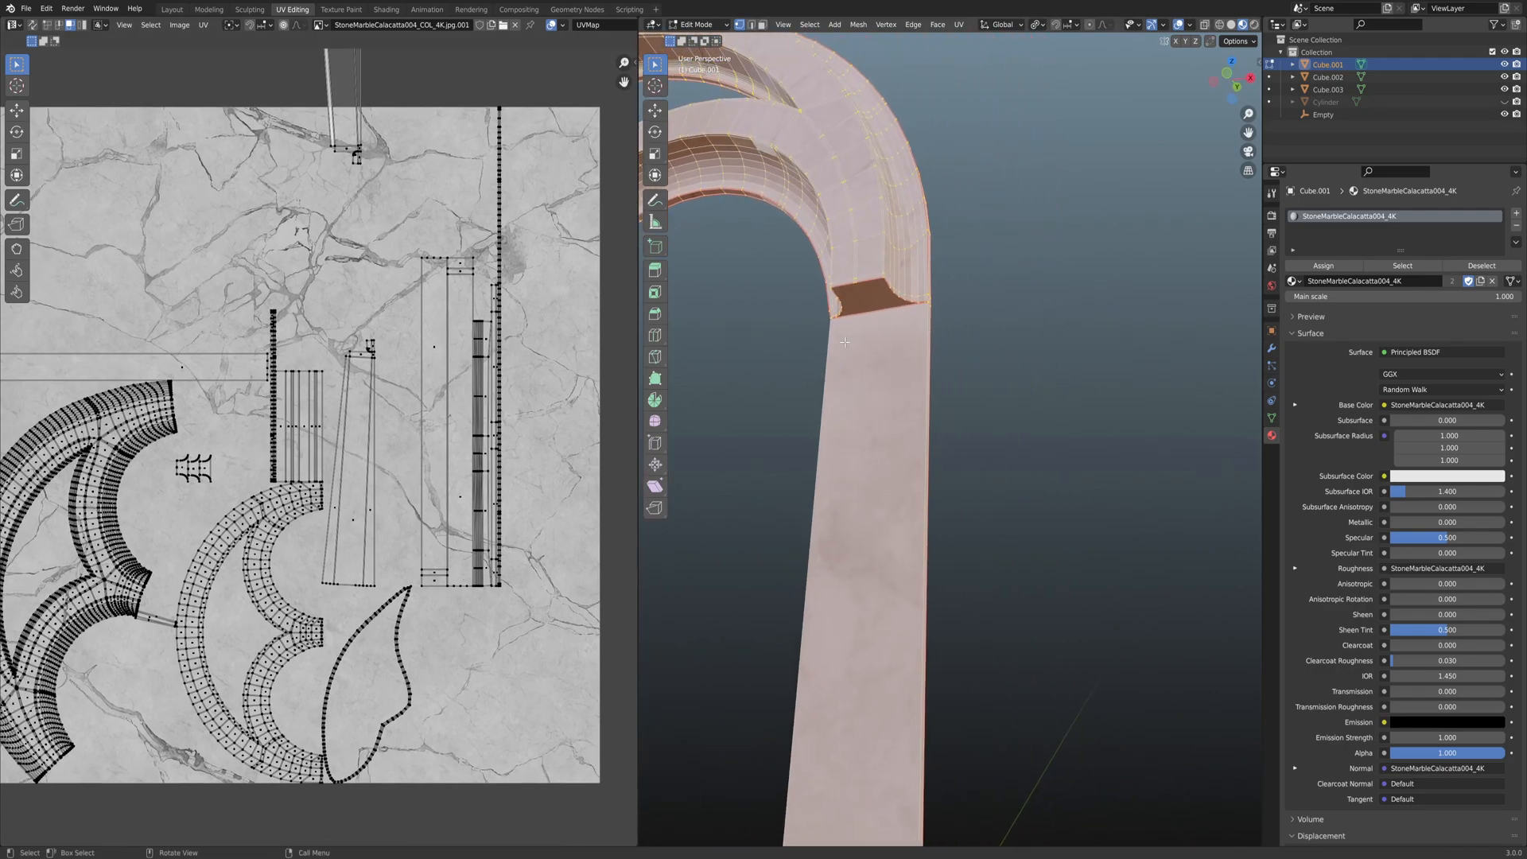
pyautogui.scroll(4, 883, 315)
pyautogui.moveTo(901, 394); pyautogui.dragTo(857, 389, button='middle')
pyautogui.press('Tab')
pyautogui.press('Tab')
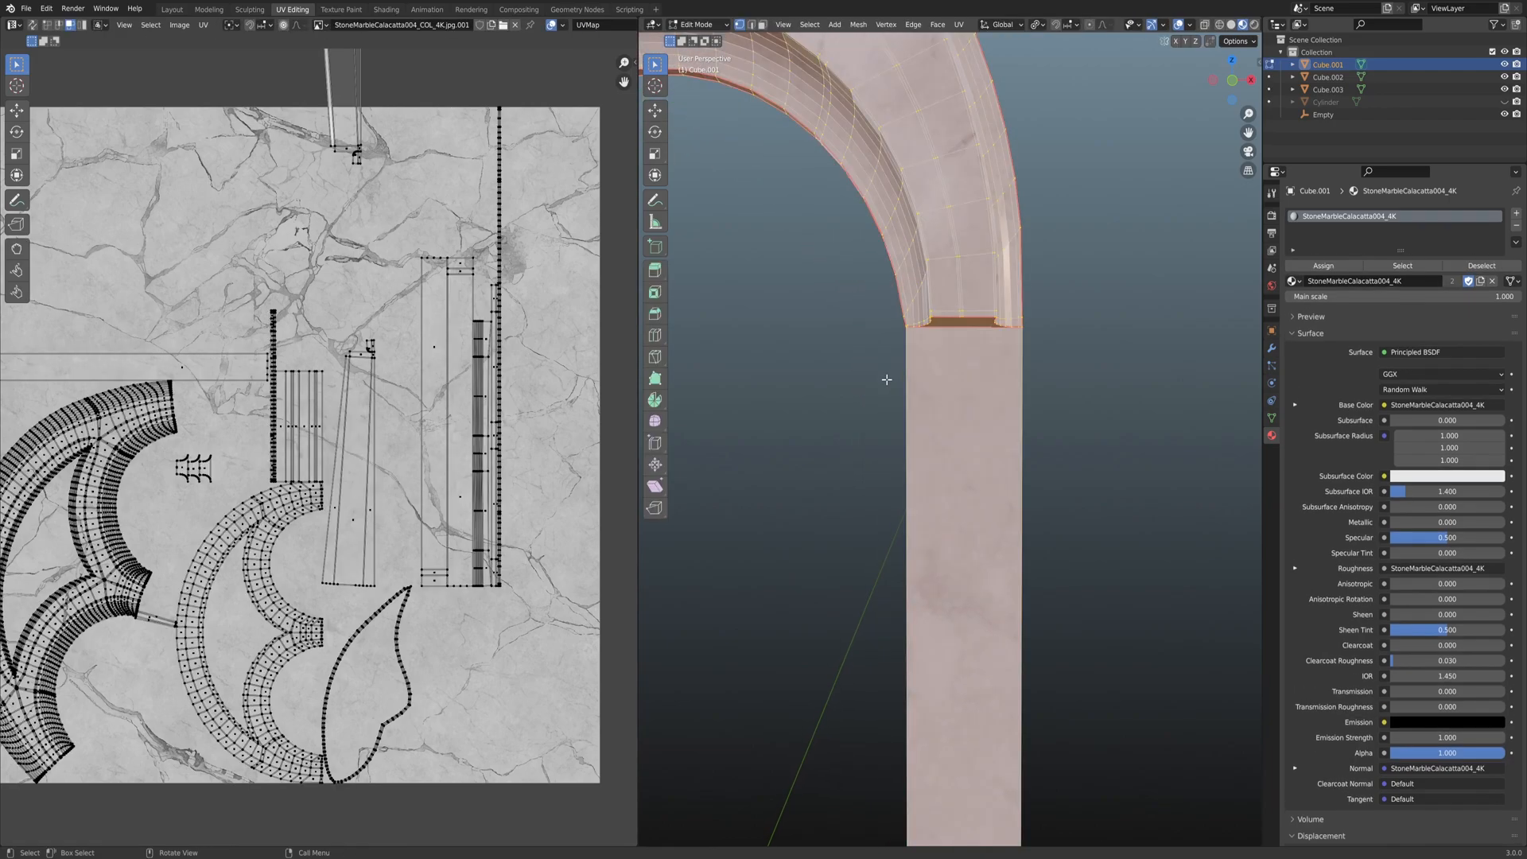
# Inspect the marble texture across the whole frame and compare it with the arch UV islands.
pyautogui.scroll(-8, 857, 389)
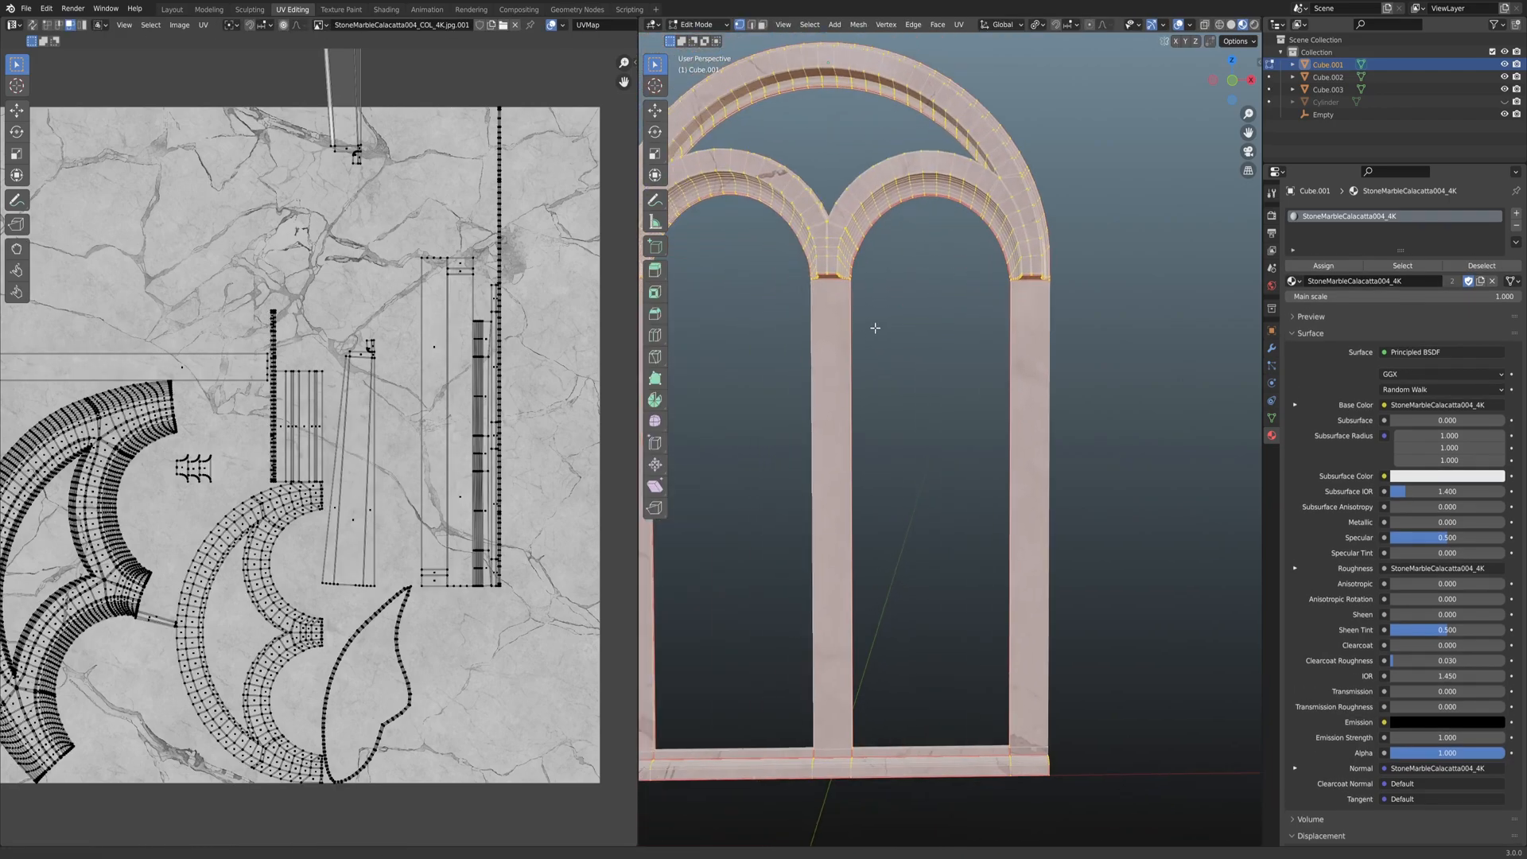
pyautogui.press('KP_Decimal')
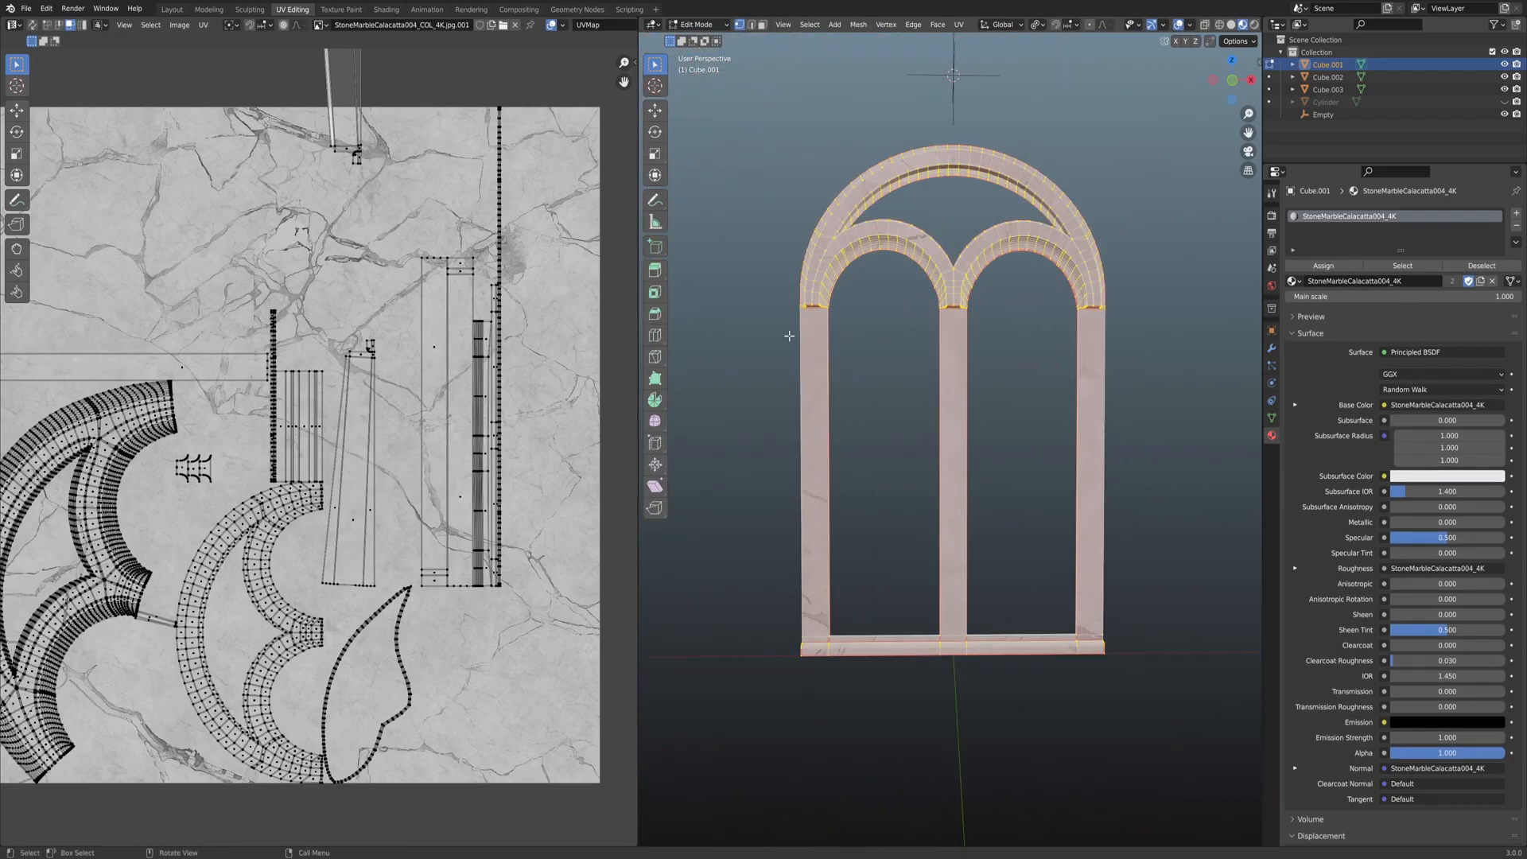
pyautogui.scroll(-2, 919, 461)
pyautogui.scroll(3, 942, 363)
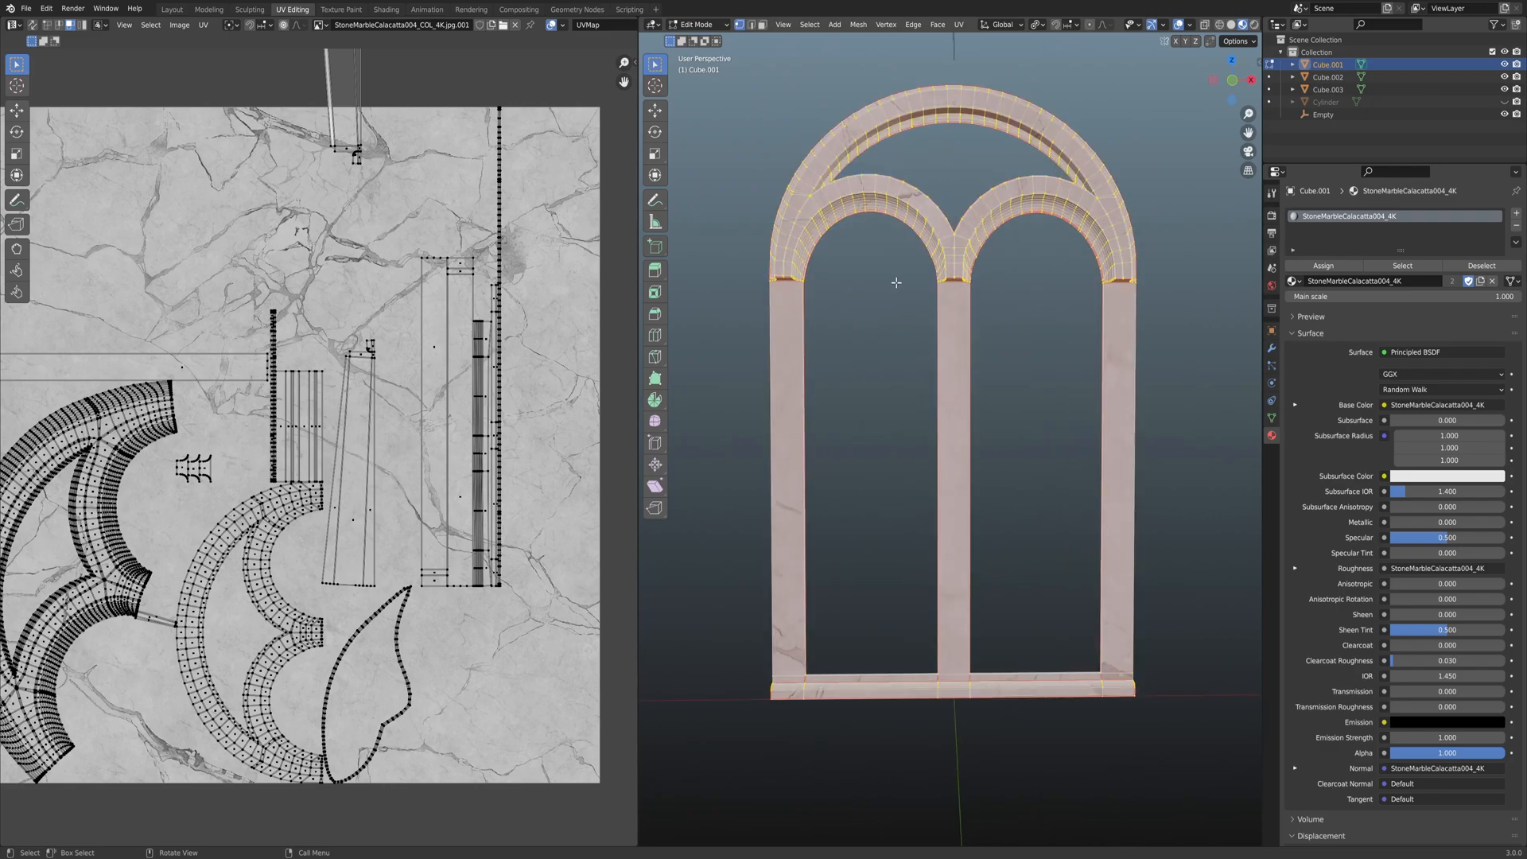
pyautogui.press('Tab')
pyautogui.scroll(6, 962, 385)
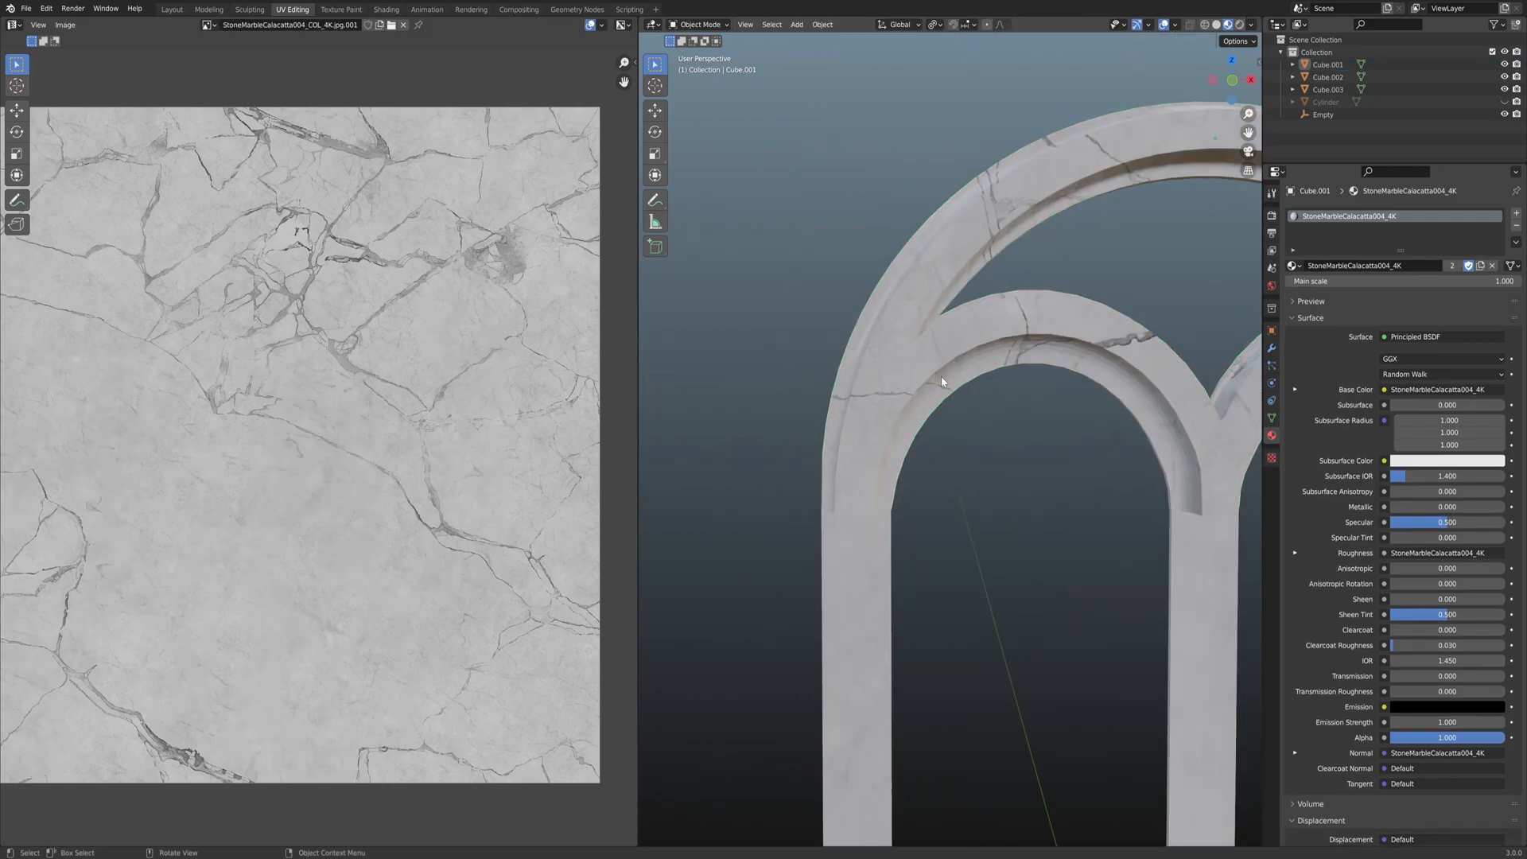
pyautogui.scroll(-1, 956, 342)
pyautogui.press('Tab')
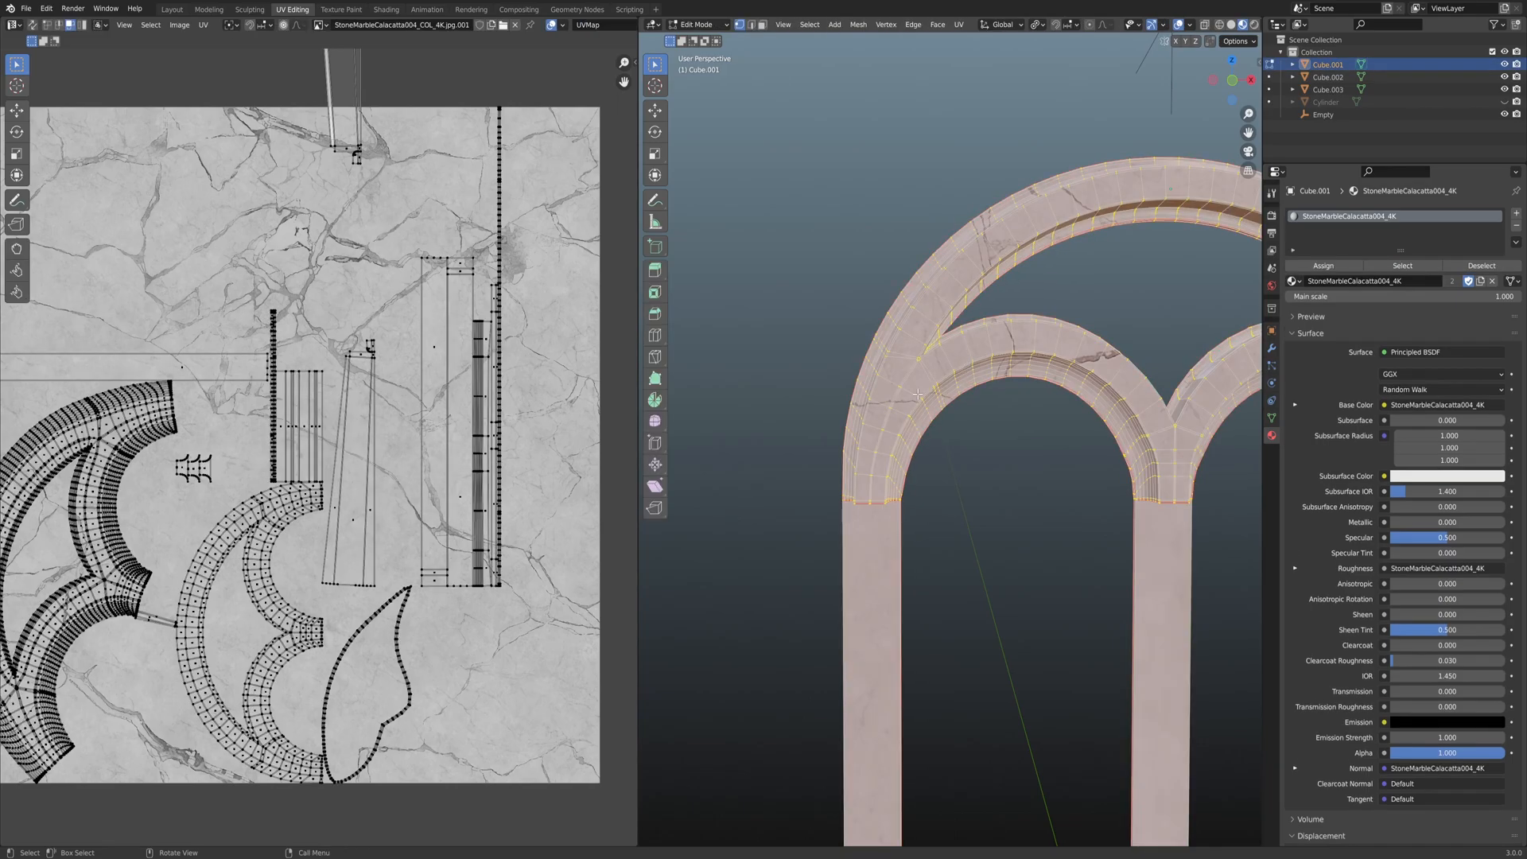
pyautogui.scroll(2, 432, 453)
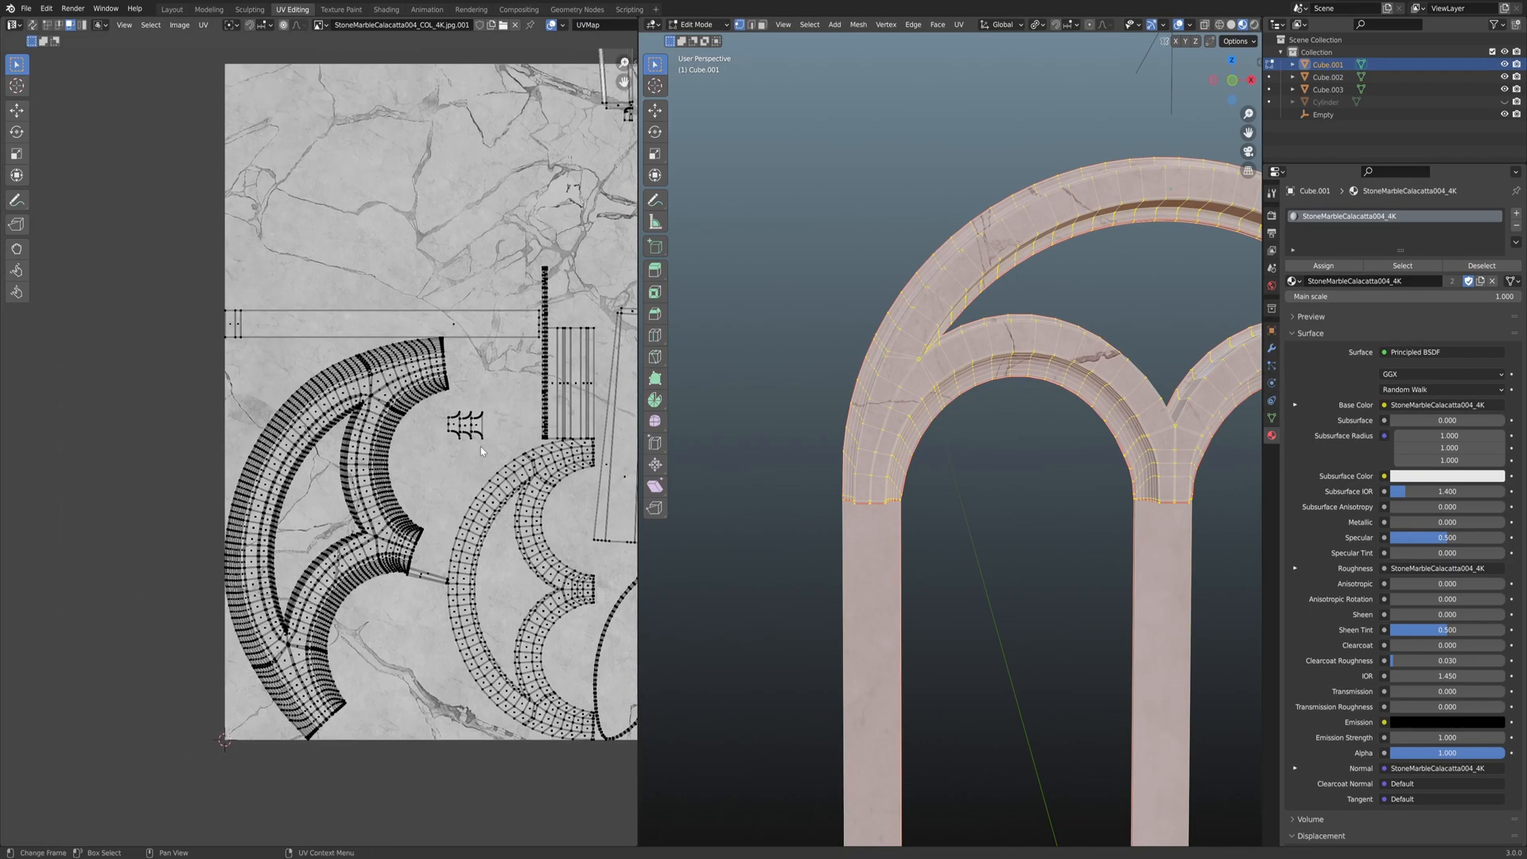
pyautogui.scroll(1, 432, 450)
pyautogui.scroll(-3, 431, 447)
pyautogui.scroll(2, 431, 447)
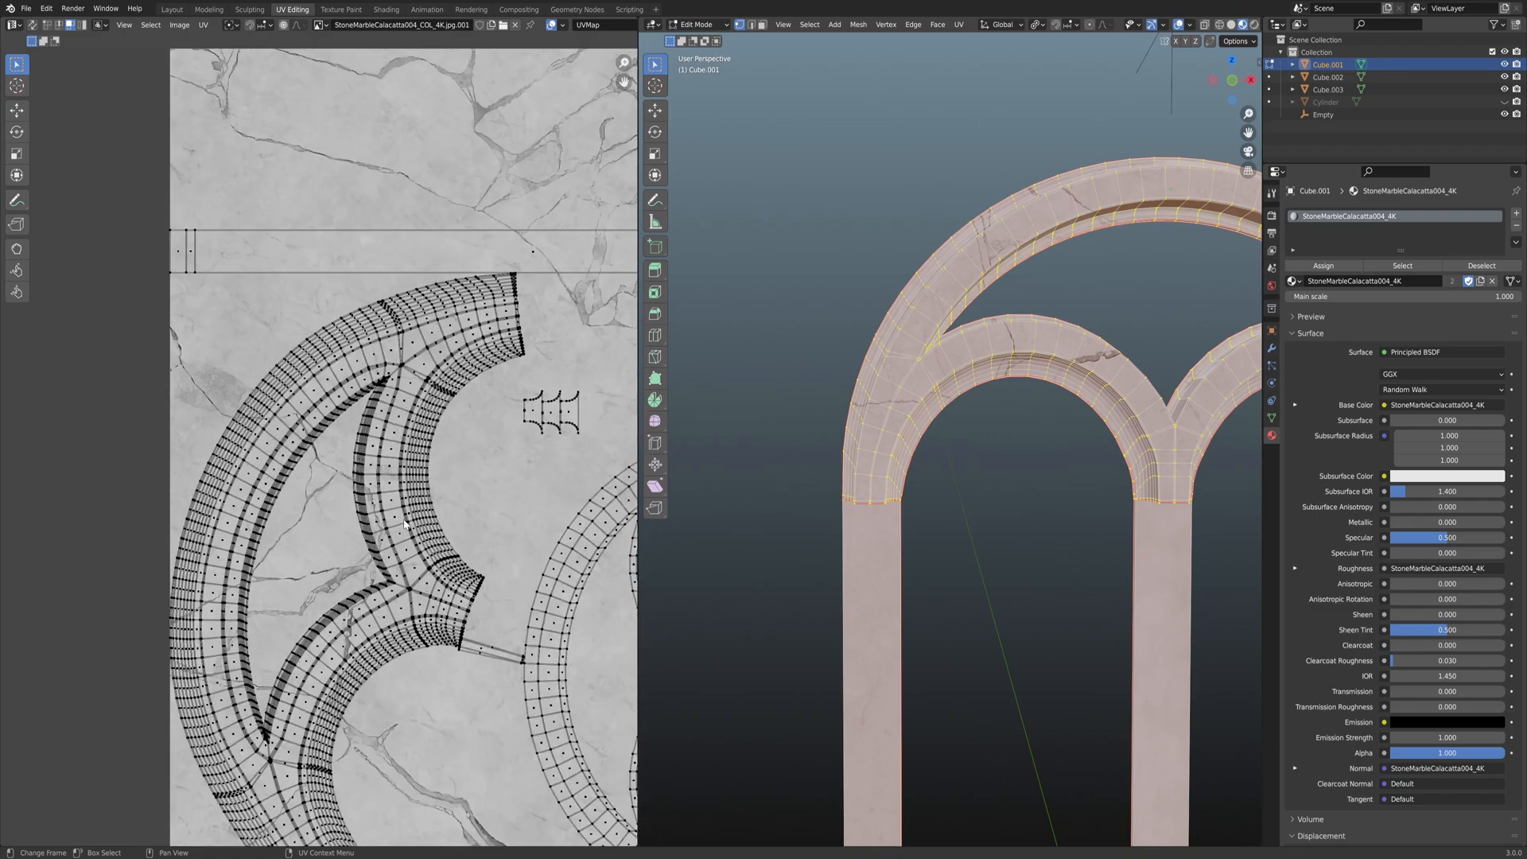
pyautogui.scroll(-3, 398, 518)
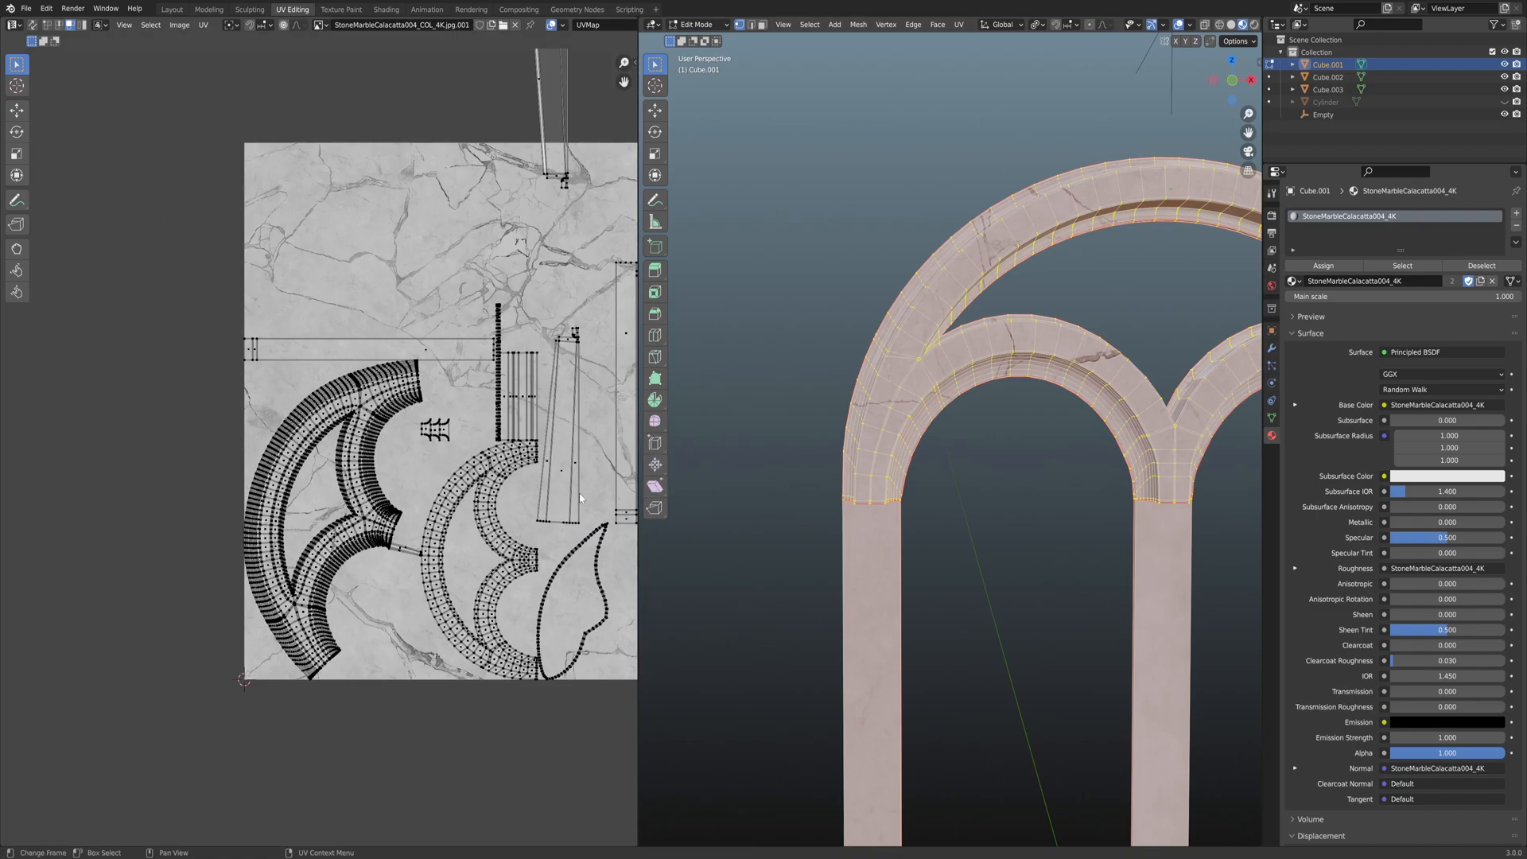
# Apply Shade Smooth to the marble frame in Object Mode.
pyautogui.press('Tab')
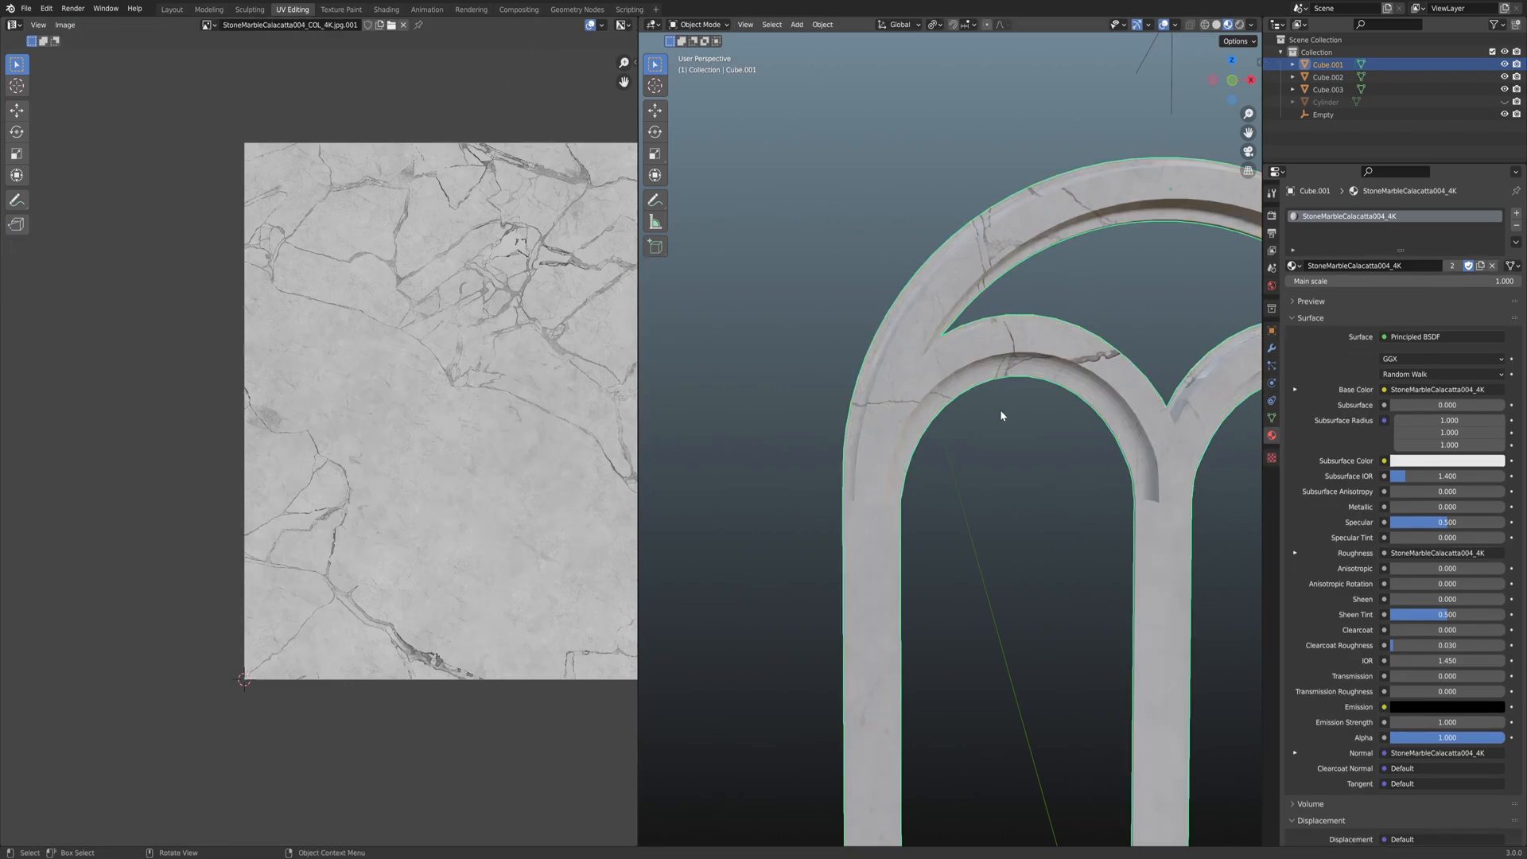
pyautogui.scroll(2, 954, 398)
pyautogui.moveTo(932, 382); pyautogui.dragTo(877, 432, button='middle')
pyautogui.scroll(3, 959, 450)
pyautogui.rightClick(920, 401)
pyautogui.click(916, 390)
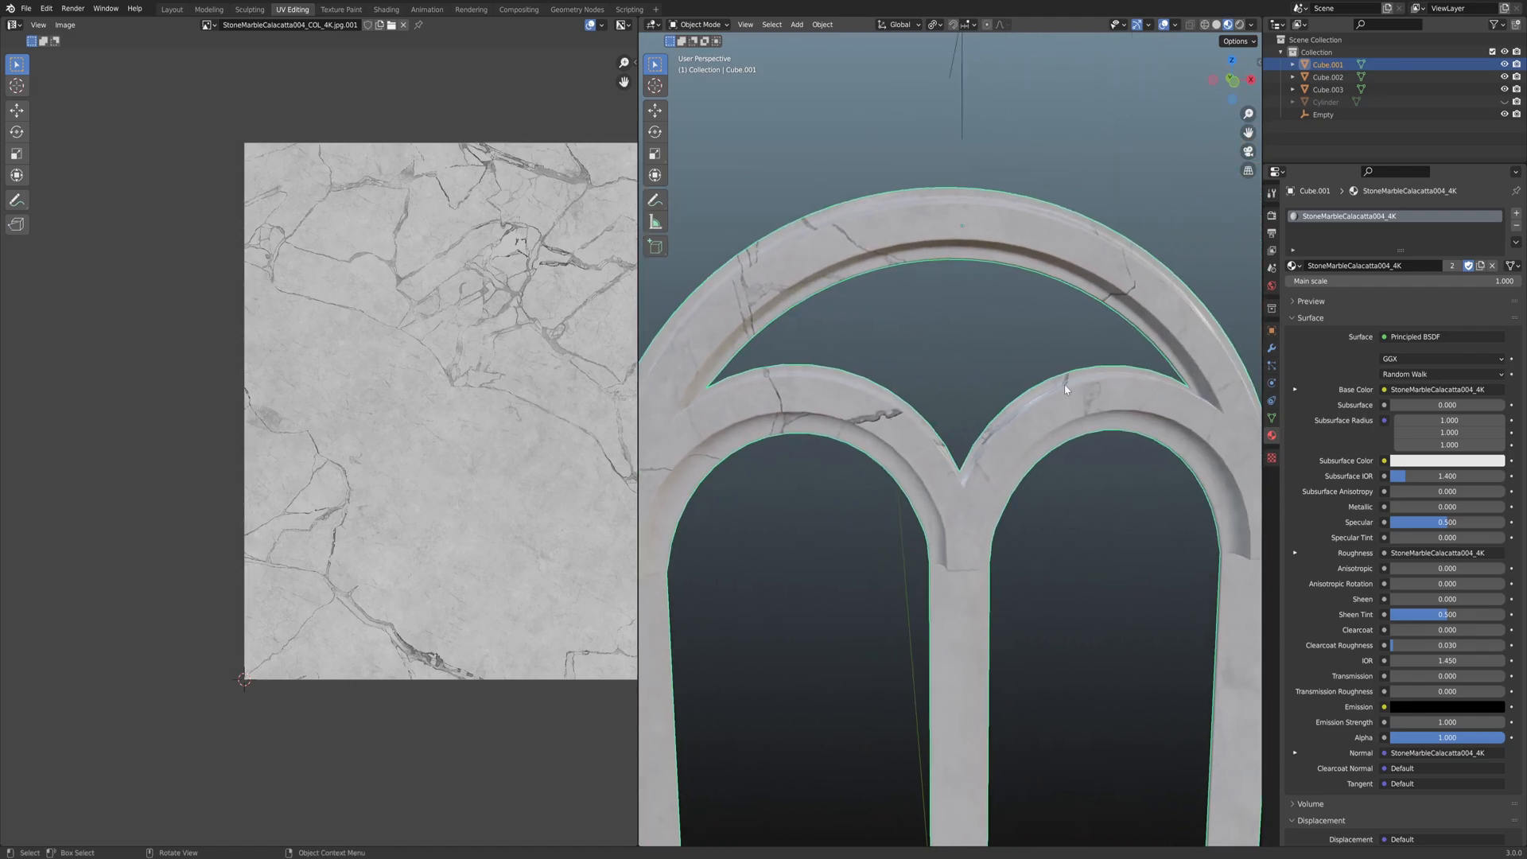
# Check the smoothed arches and set the marble frame back to Shade Flat.
pyautogui.moveTo(1107, 335); pyautogui.dragTo(960, 372, button='middle')
pyautogui.scroll(-6, 1026, 349)
pyautogui.rightClick(960, 372)
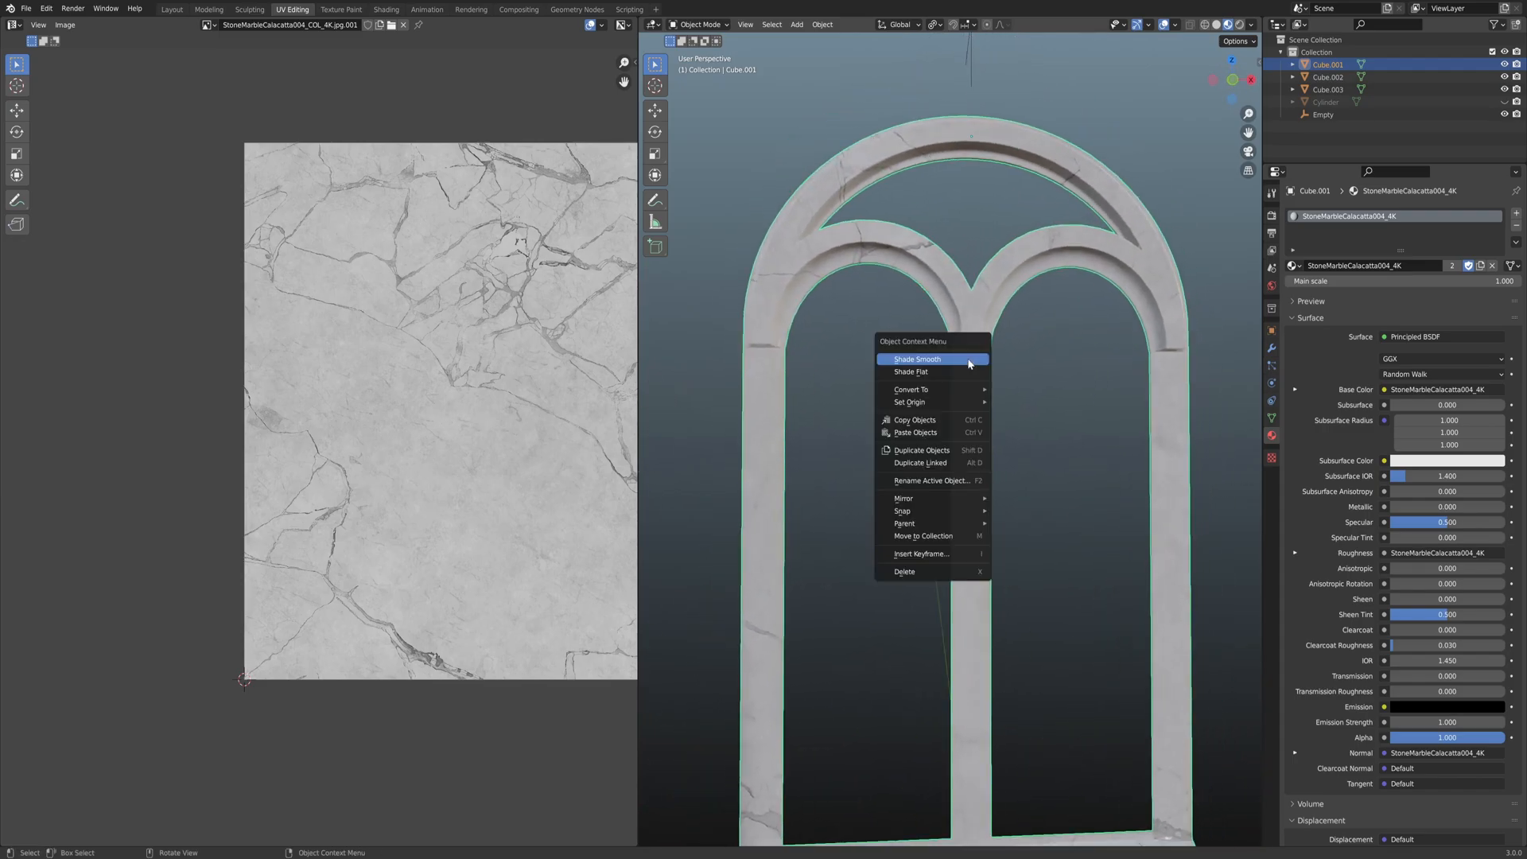
pyautogui.click(960, 374)
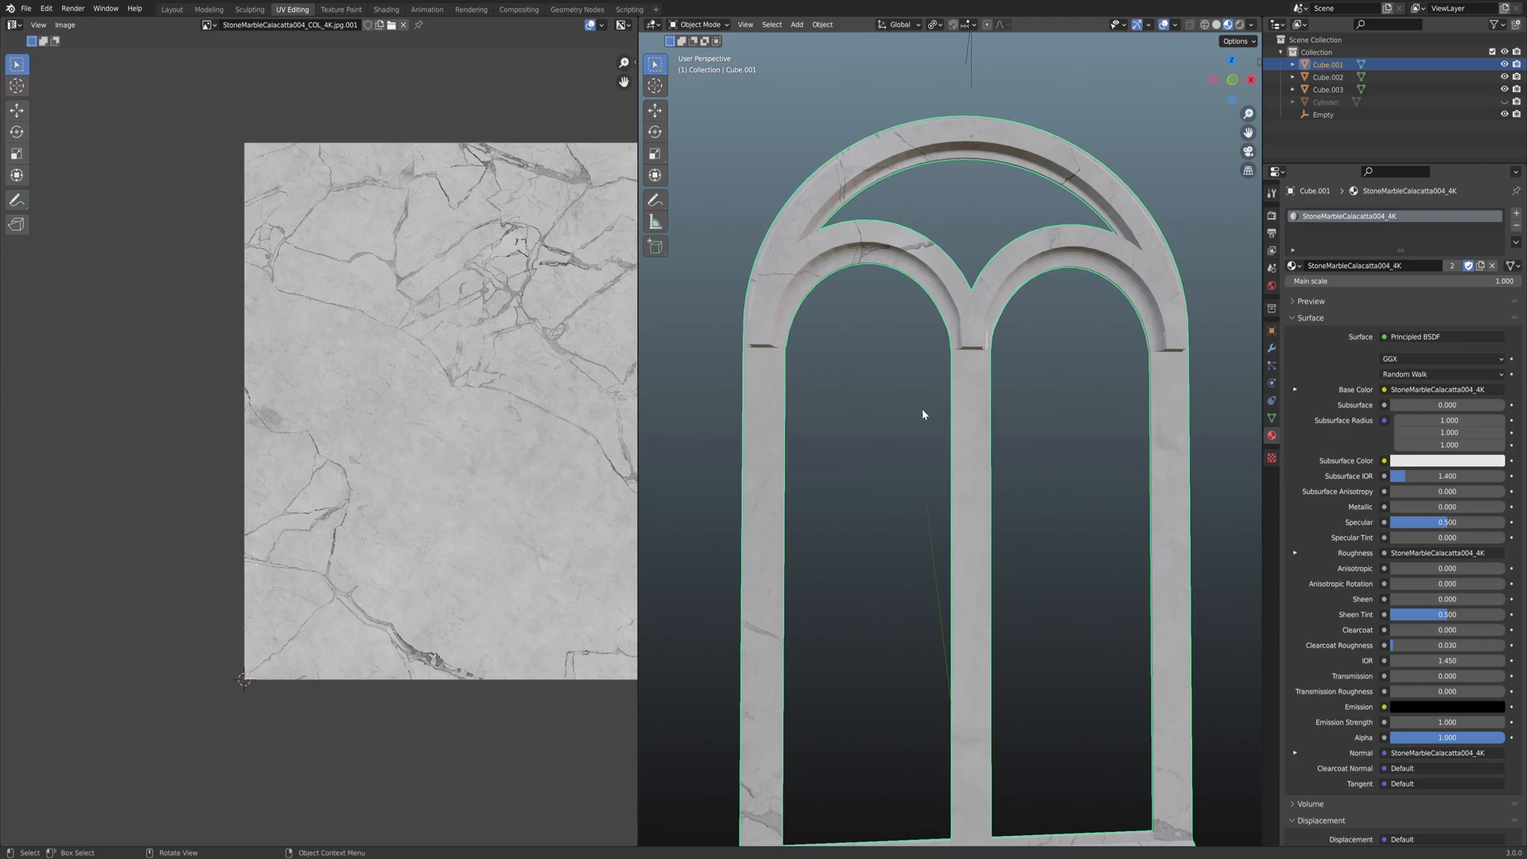
# Examine the frame's left leg and arch in Edit Mode from the front orthographic view.
pyautogui.press('Tab')
pyautogui.keyDown('shift'); pyautogui.moveTo(914, 417); pyautogui.dragTo(845, 333, button='middle'); pyautogui.keyUp('shift')
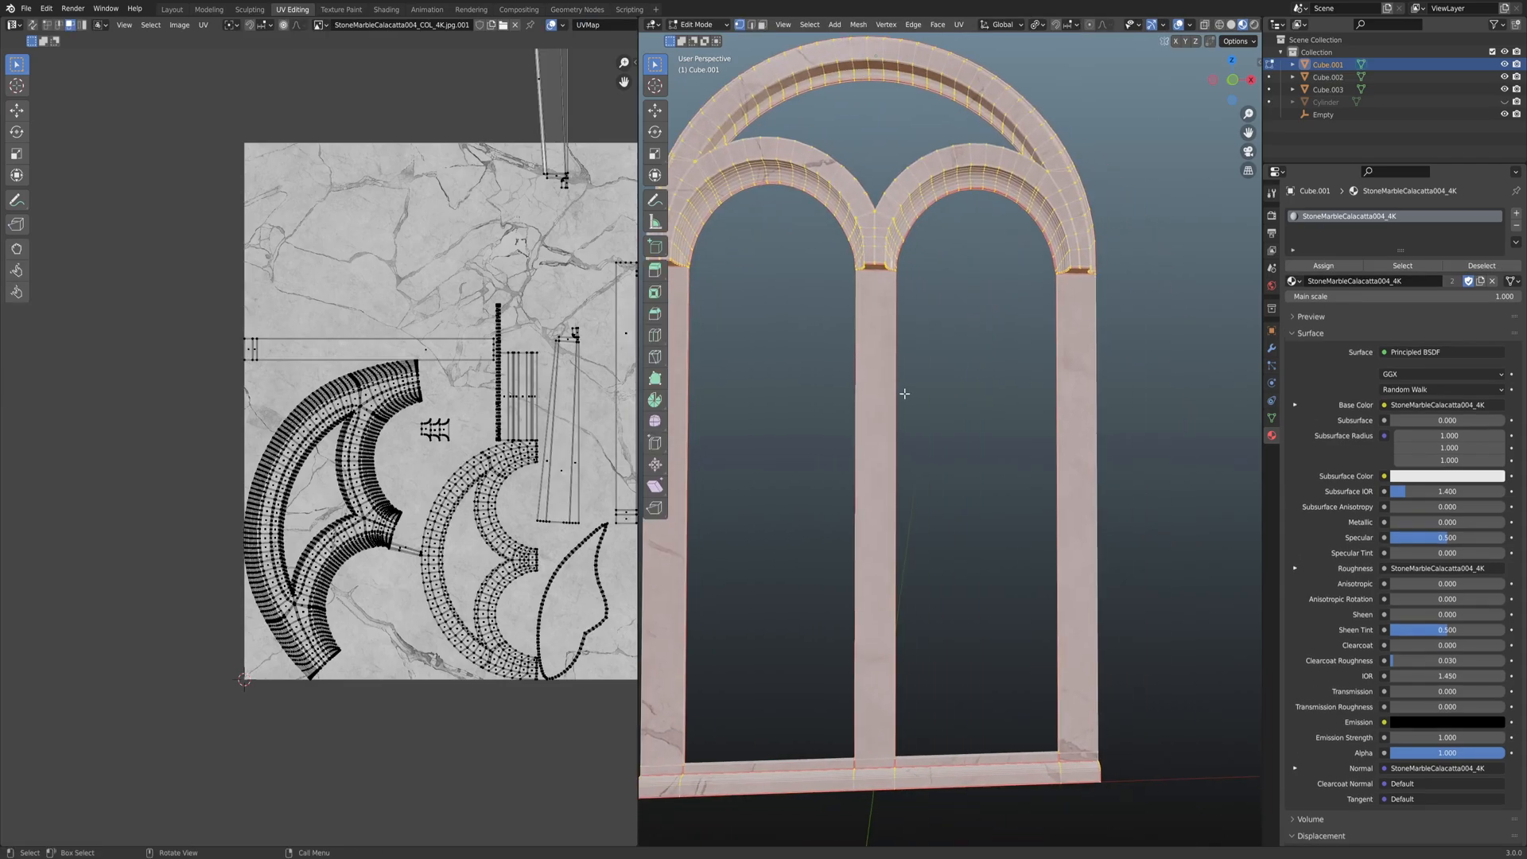
pyautogui.press('KP_1')
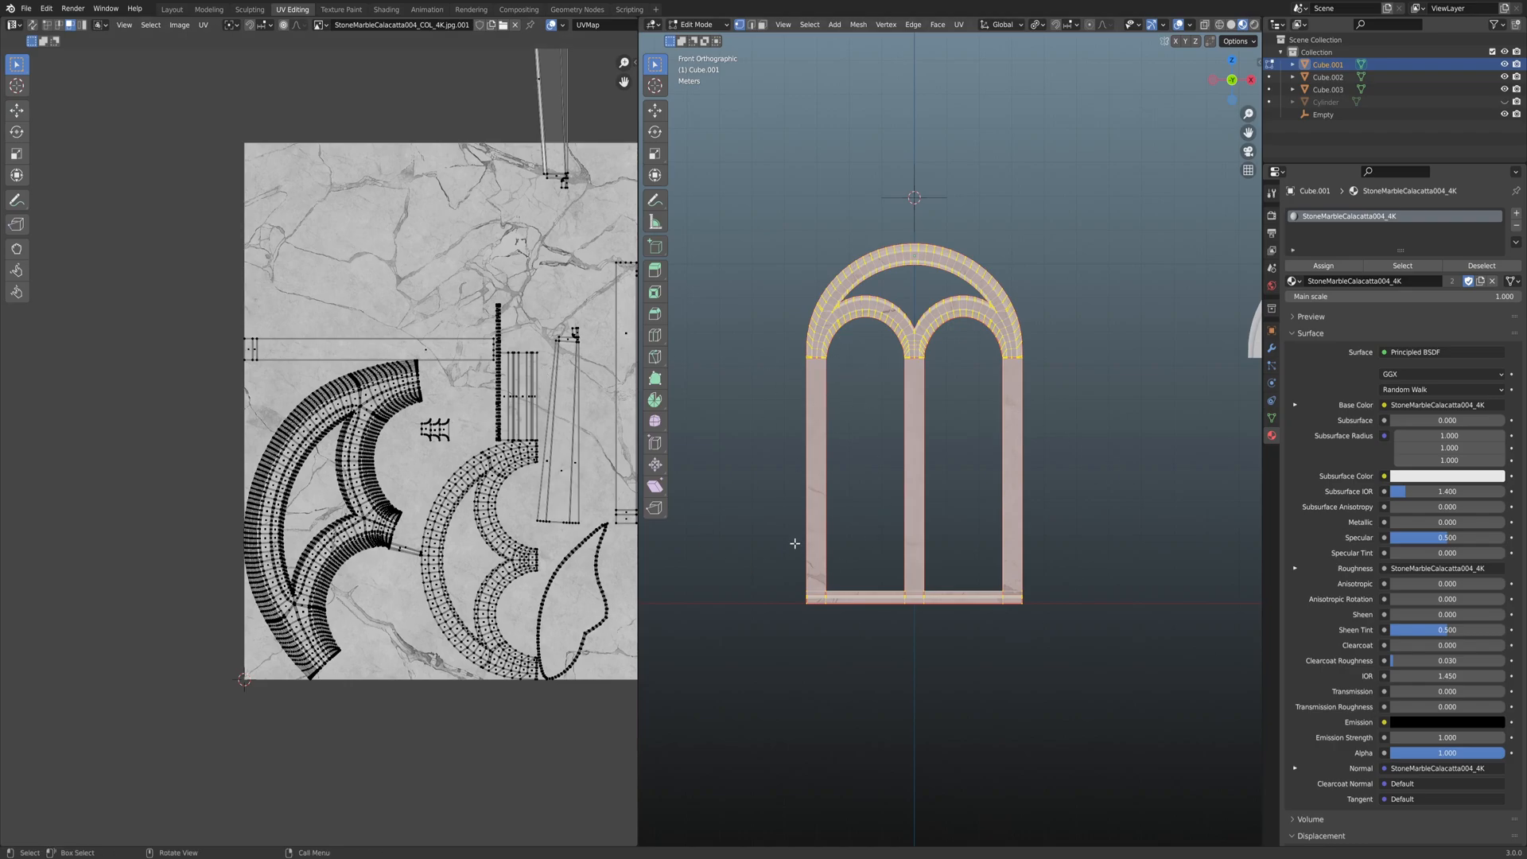
pyautogui.moveTo(515, 405); pyautogui.dragTo(459, 347, button='middle')
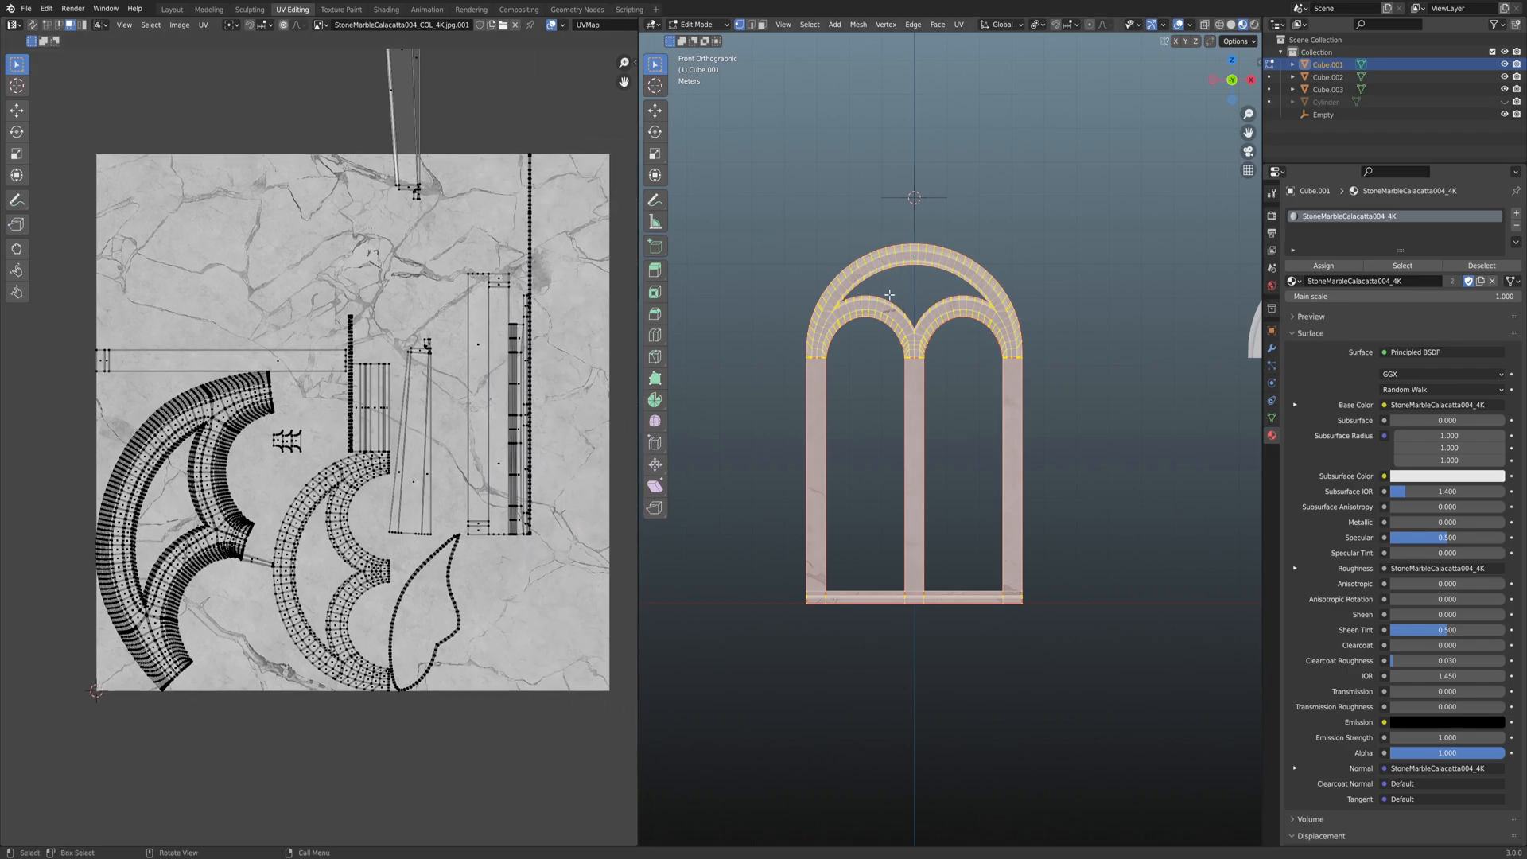
pyautogui.scroll(6, 856, 441)
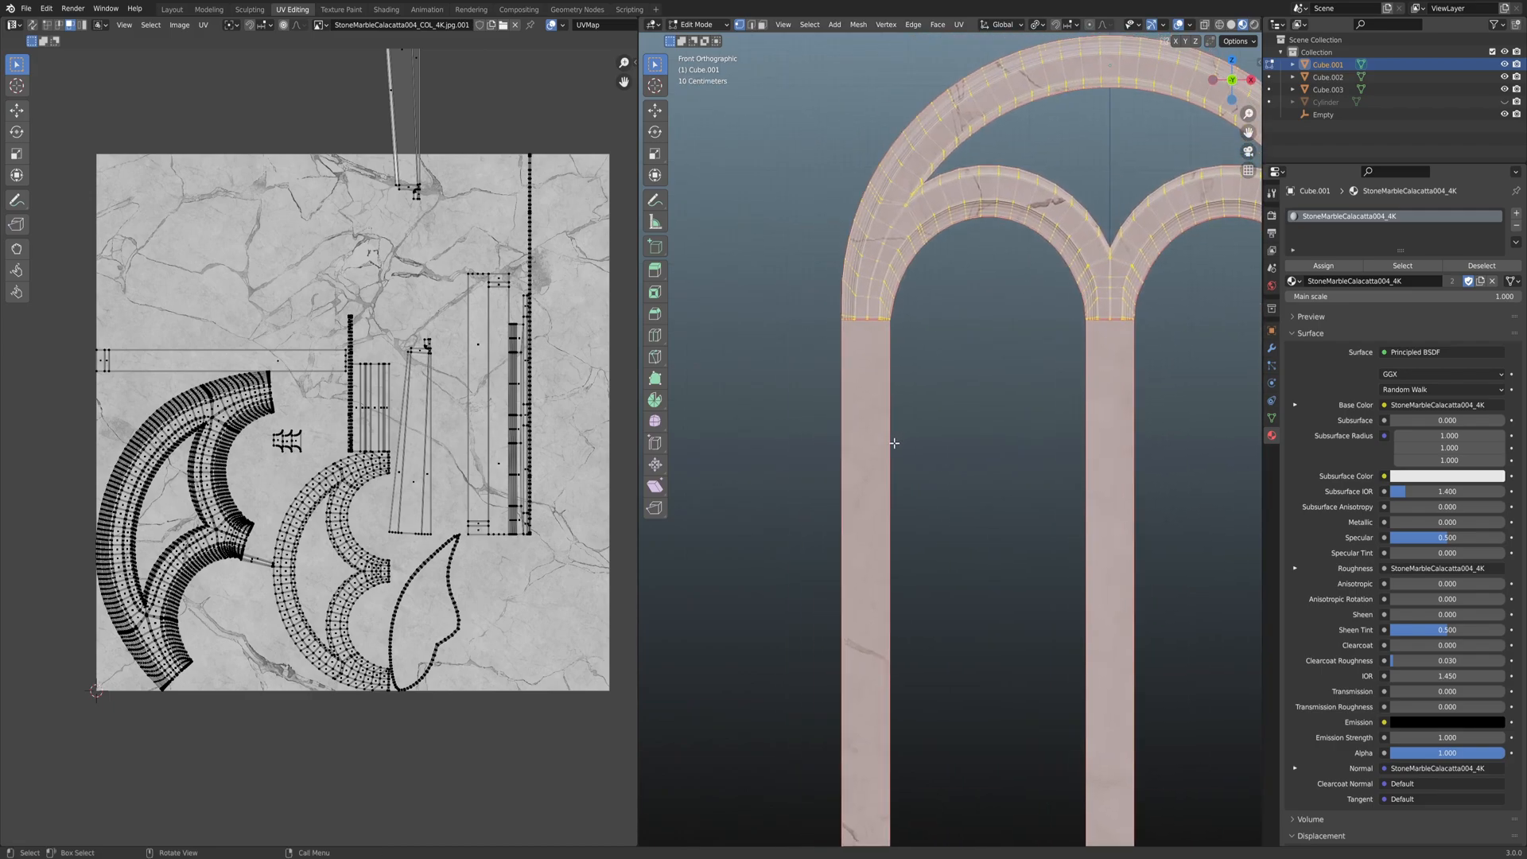
# Select the faces of the frame's three straight legs and base, and separate them from the arches into their own object.
pyautogui.scroll(4, 894, 443)
pyautogui.keyDown('shift'); pyautogui.moveTo(894, 416); pyautogui.dragTo(733, 437, button='middle'); pyautogui.keyUp('shift')
pyautogui.scroll(-6, 886, 392)
pyautogui.press('z')
pyautogui.click(752, 393)
pyautogui.scroll(-3, 863, 411)
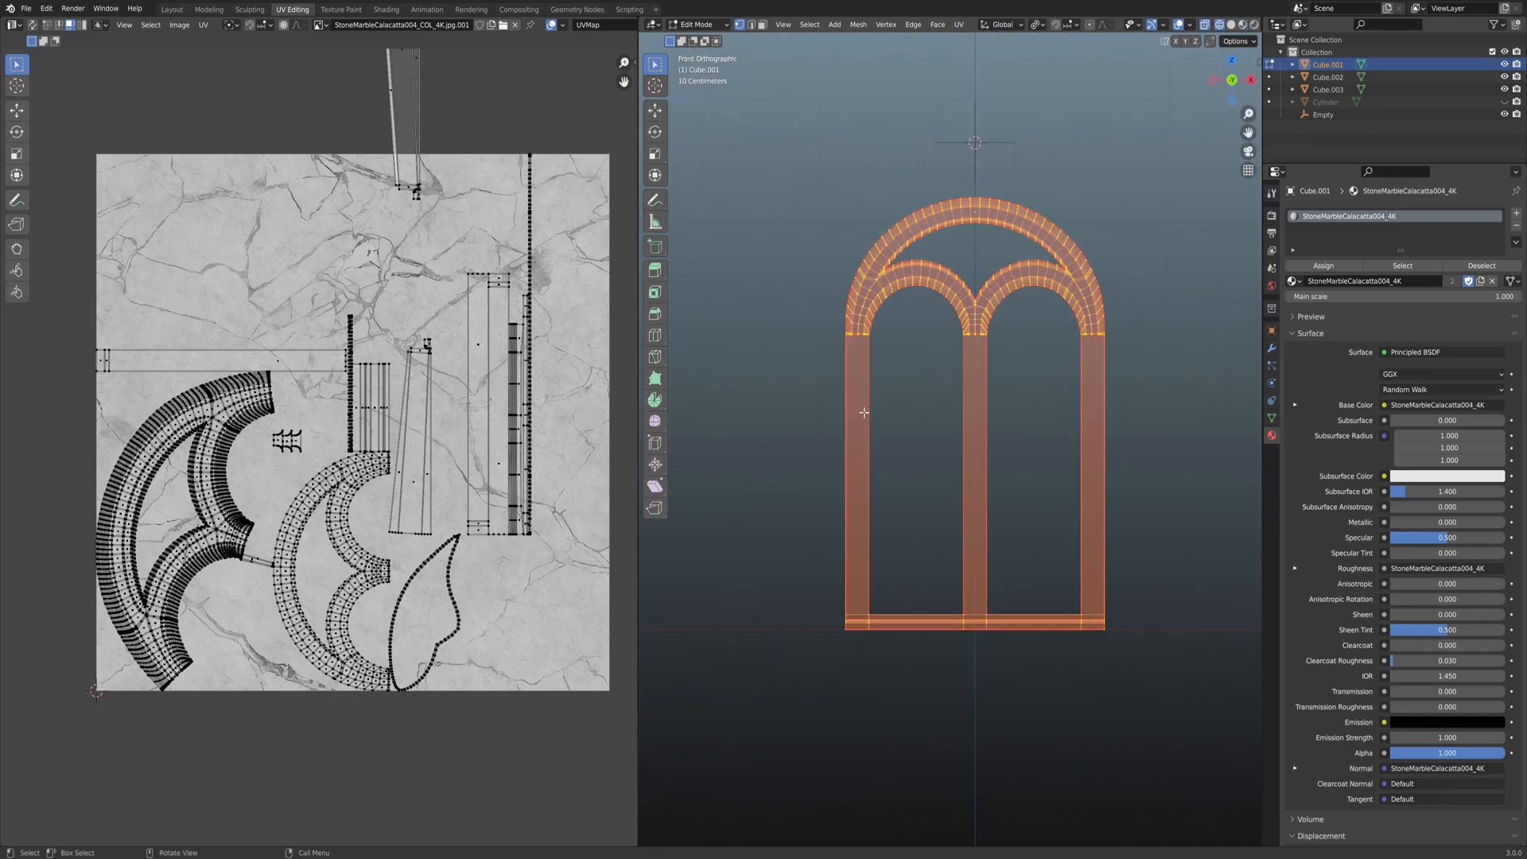
pyautogui.press('3')
pyautogui.hotkey('alt', 'a')
pyautogui.moveTo(797, 374); pyautogui.dragTo(1134, 680)
pyautogui.hotkey('alt', 'a')
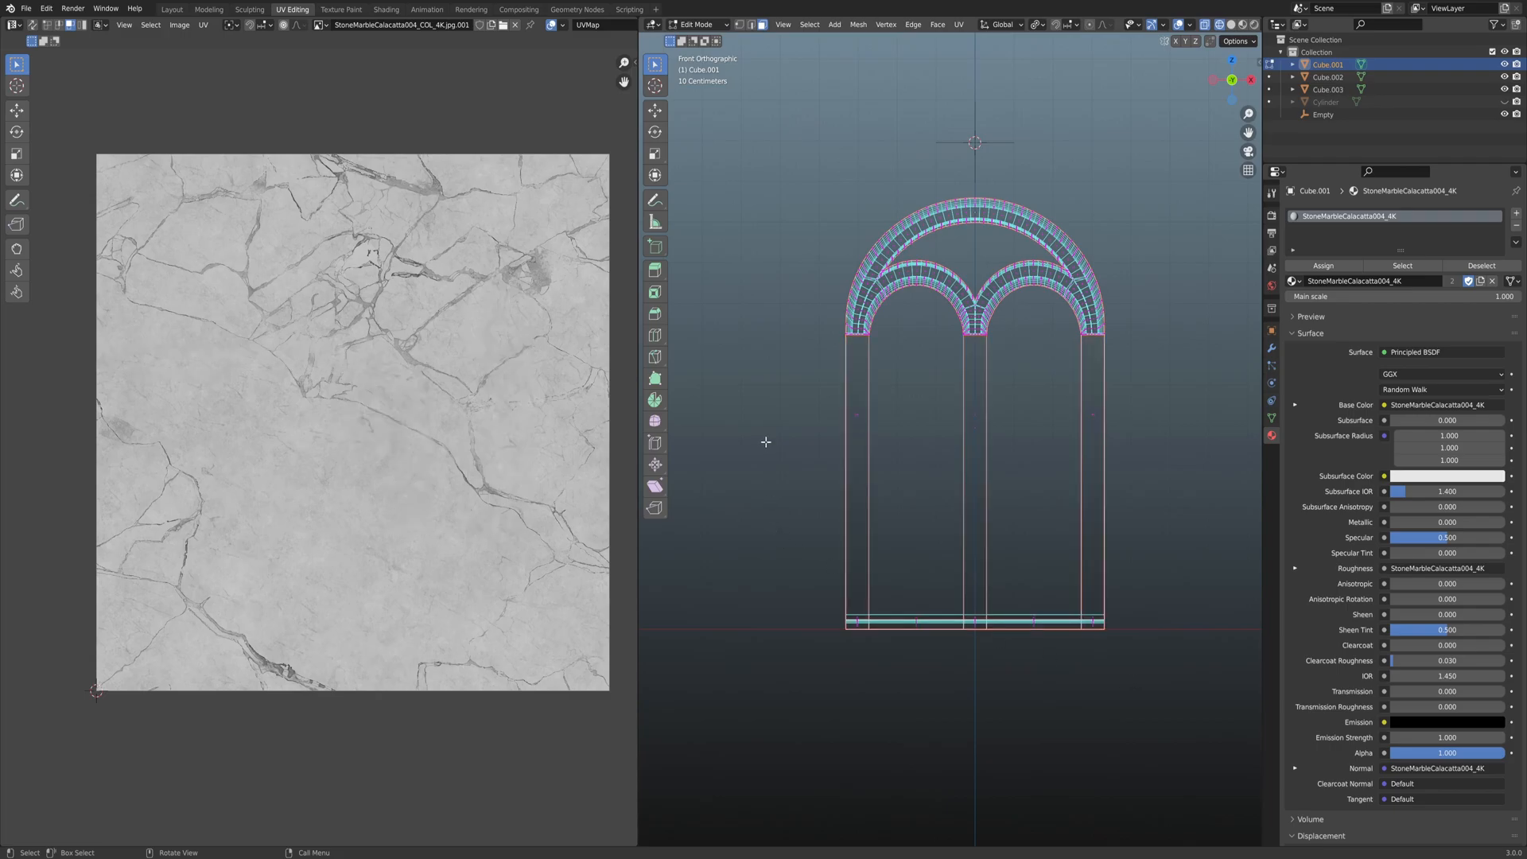
pyautogui.moveTo(765, 376); pyautogui.dragTo(1137, 659)
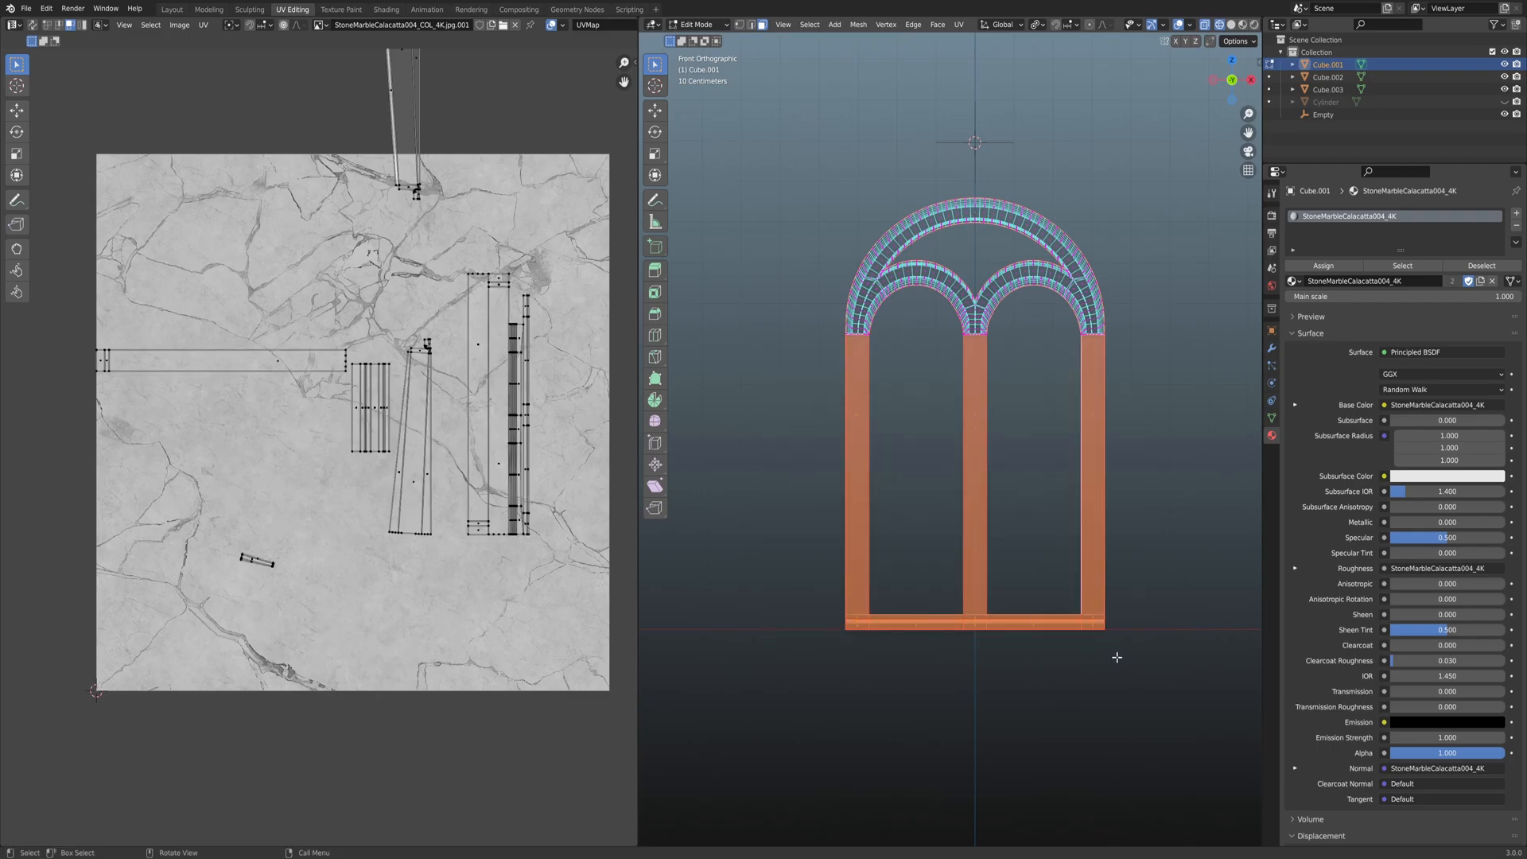
pyautogui.press('p')
pyautogui.click(1116, 663)
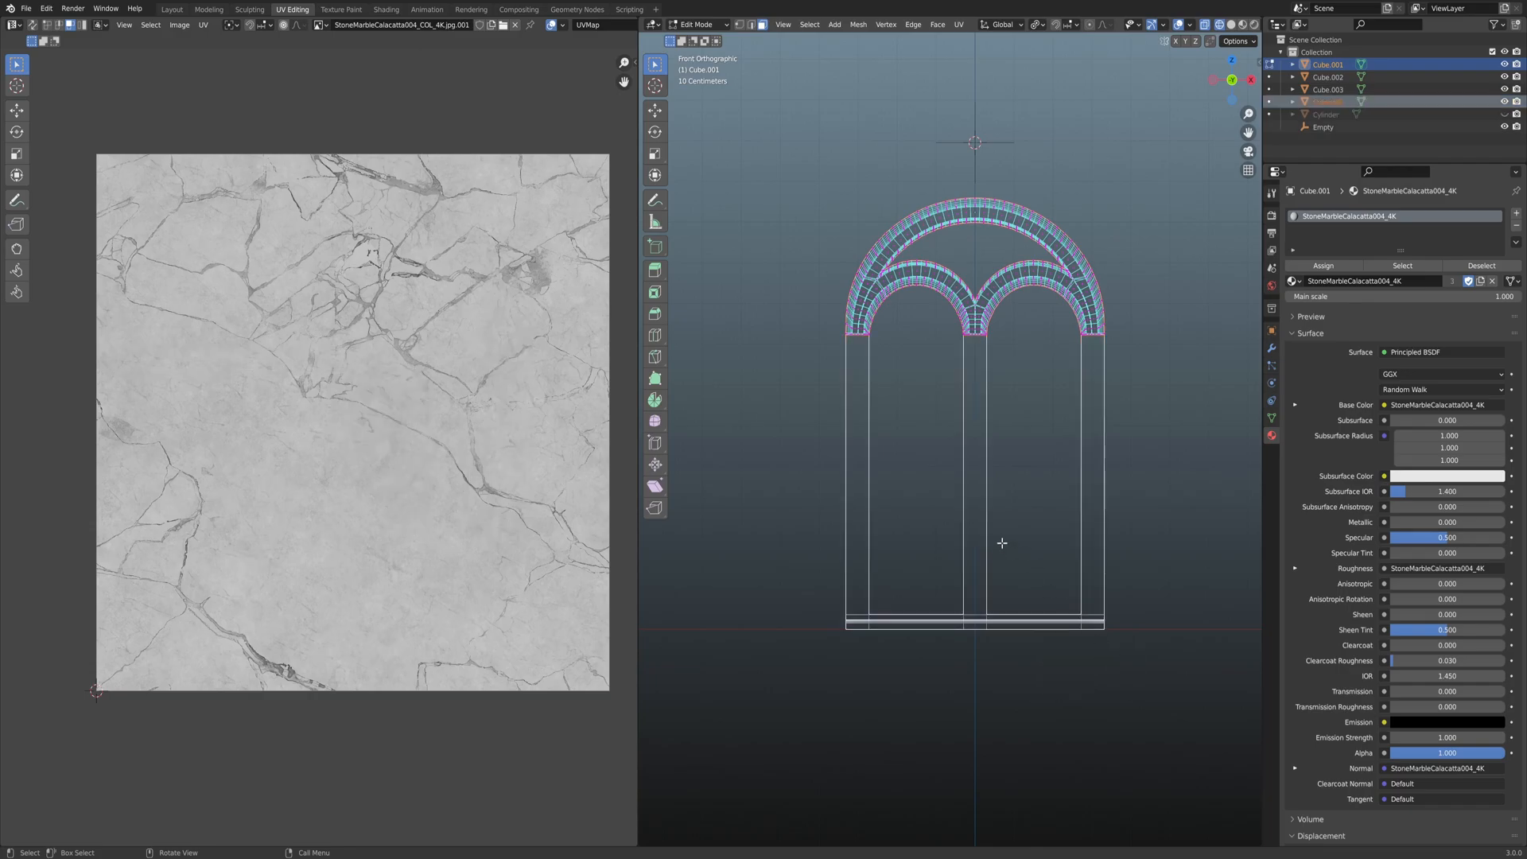
# Switch to the Layout workspace, check the separated parts, and hide the marble arch object above the legs.
pyautogui.click(171, 10)
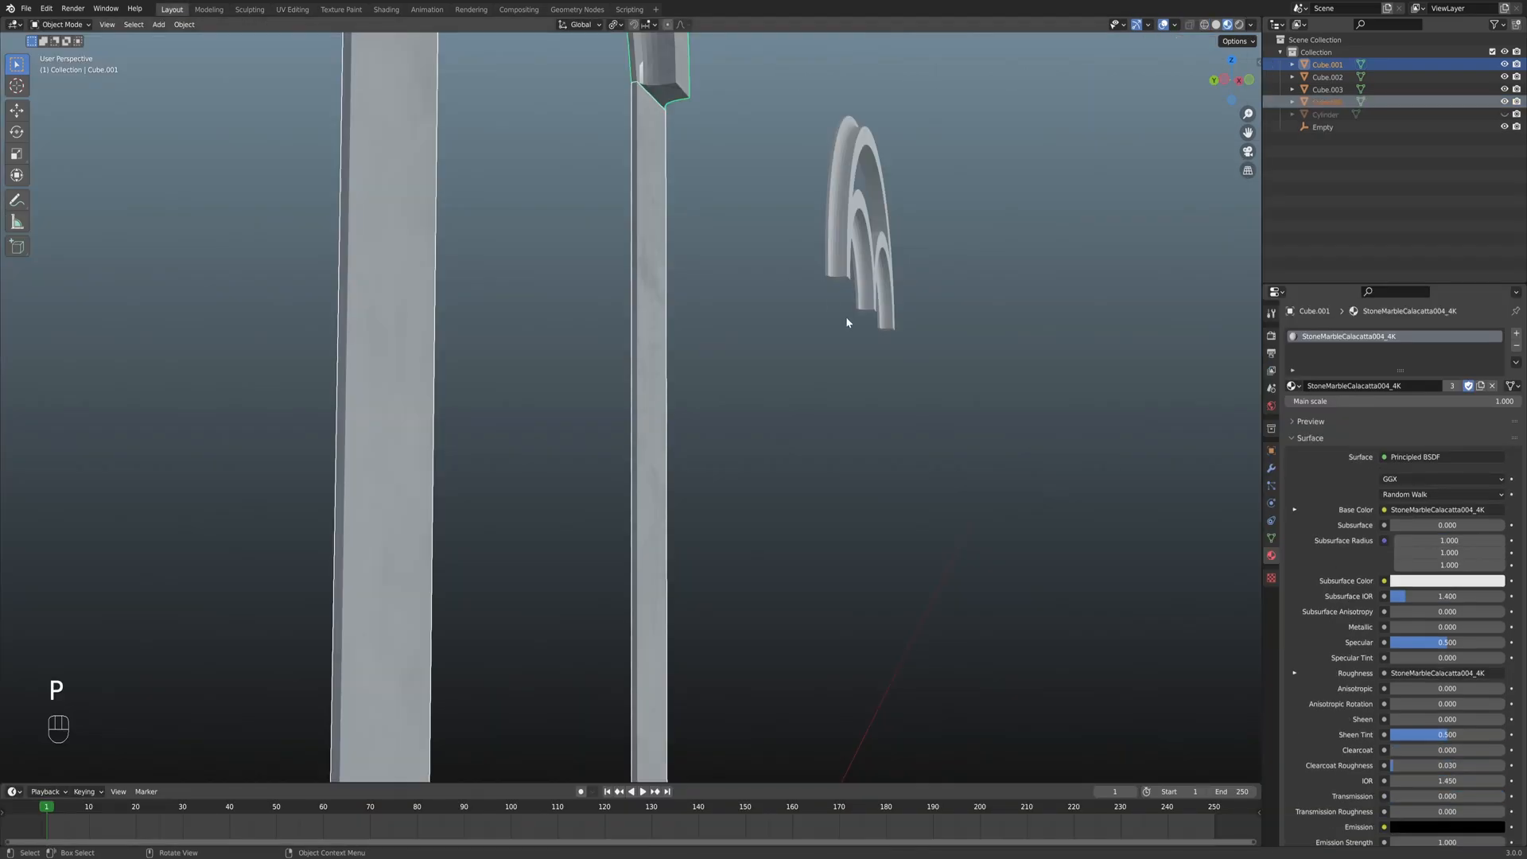
pyautogui.keyDown('alt'); pyautogui.moveTo(745, 365); pyautogui.dragTo(604, 360, button='middle'); pyautogui.keyUp('alt')
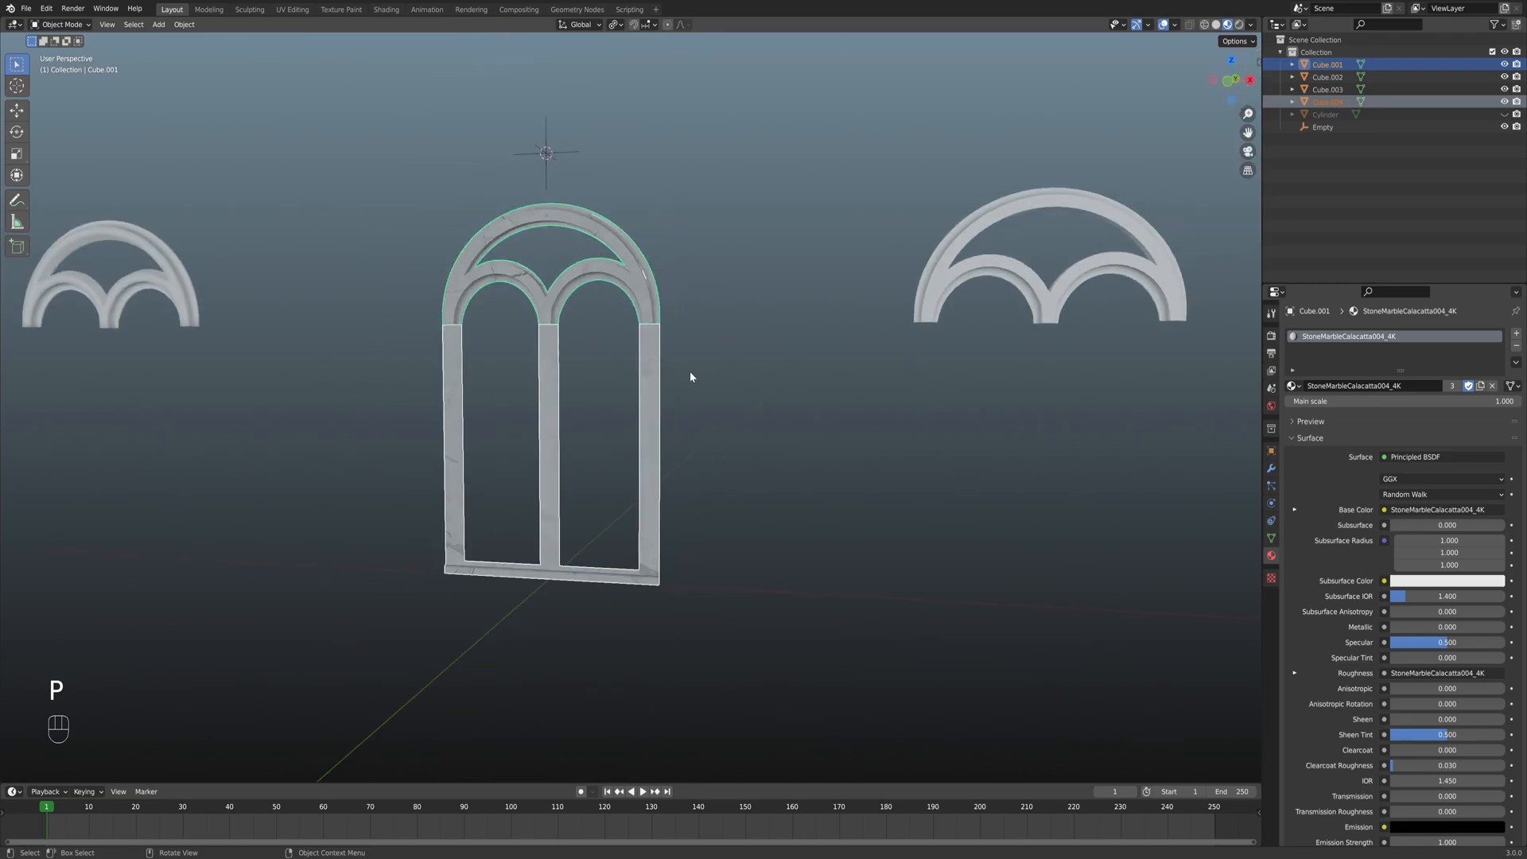
pyautogui.press('Tab')
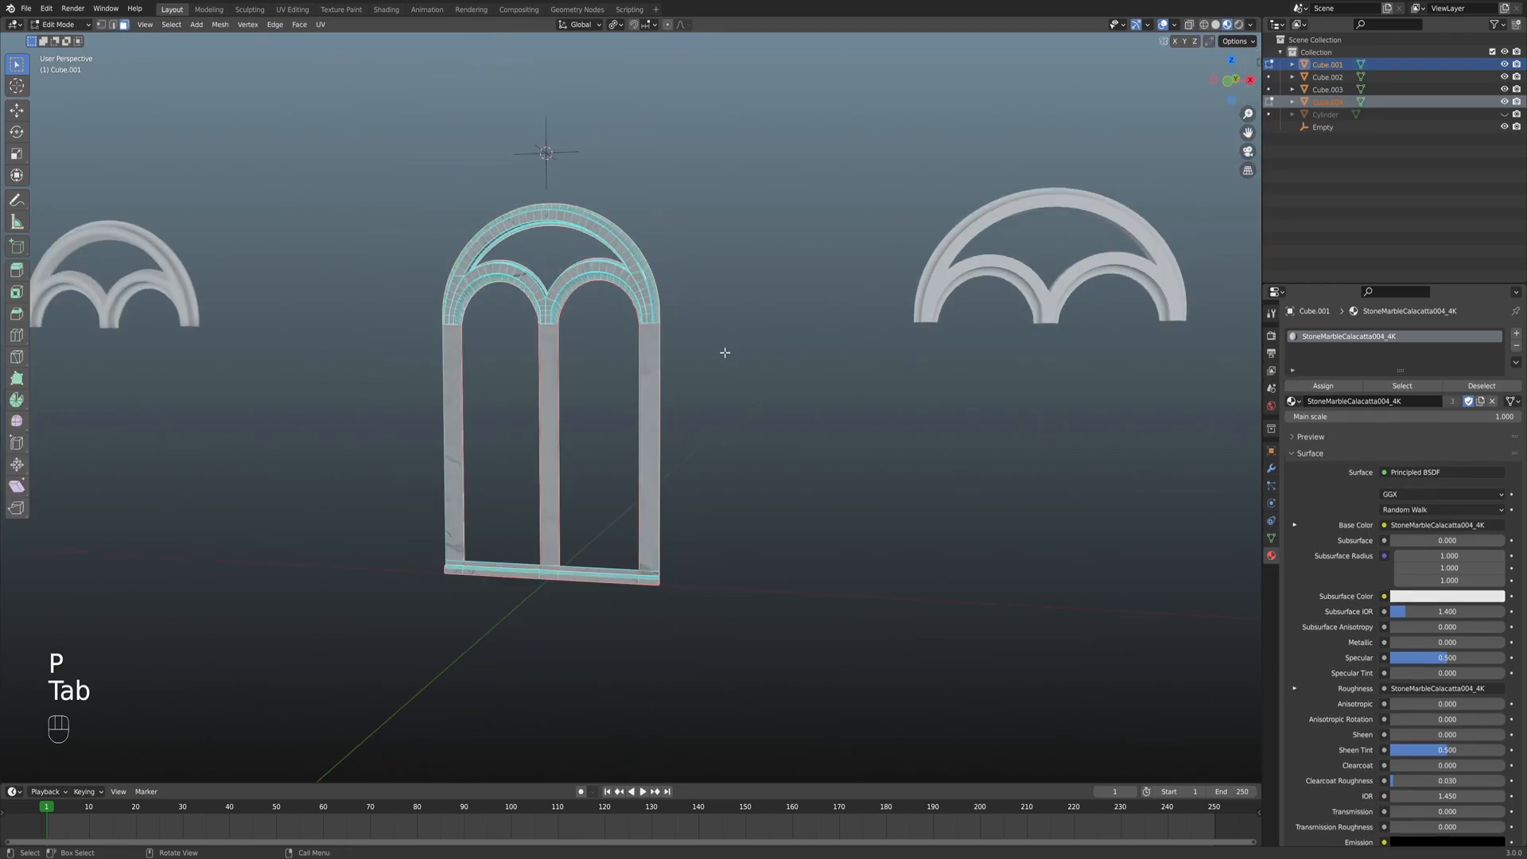
pyautogui.press('Tab')
pyautogui.moveTo(722, 351); pyautogui.dragTo(789, 362, button='middle')
pyautogui.click(720, 402)
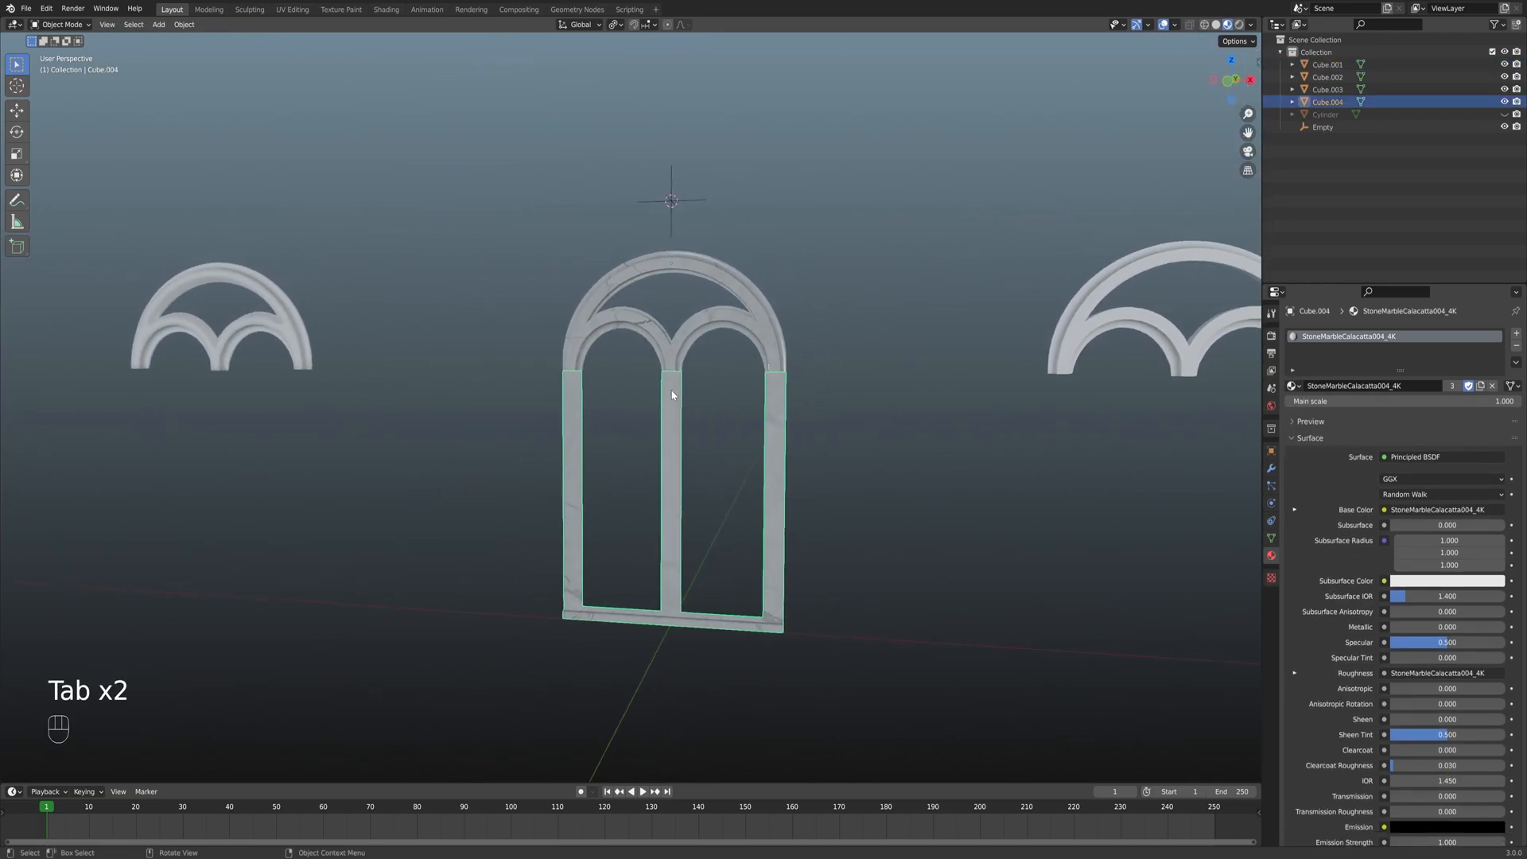
pyautogui.scroll(2, 680, 389)
pyautogui.keyDown('alt'); pyautogui.moveTo(680, 389); pyautogui.dragTo(712, 381, button='middle'); pyautogui.keyUp('alt')
pyautogui.click(709, 376)
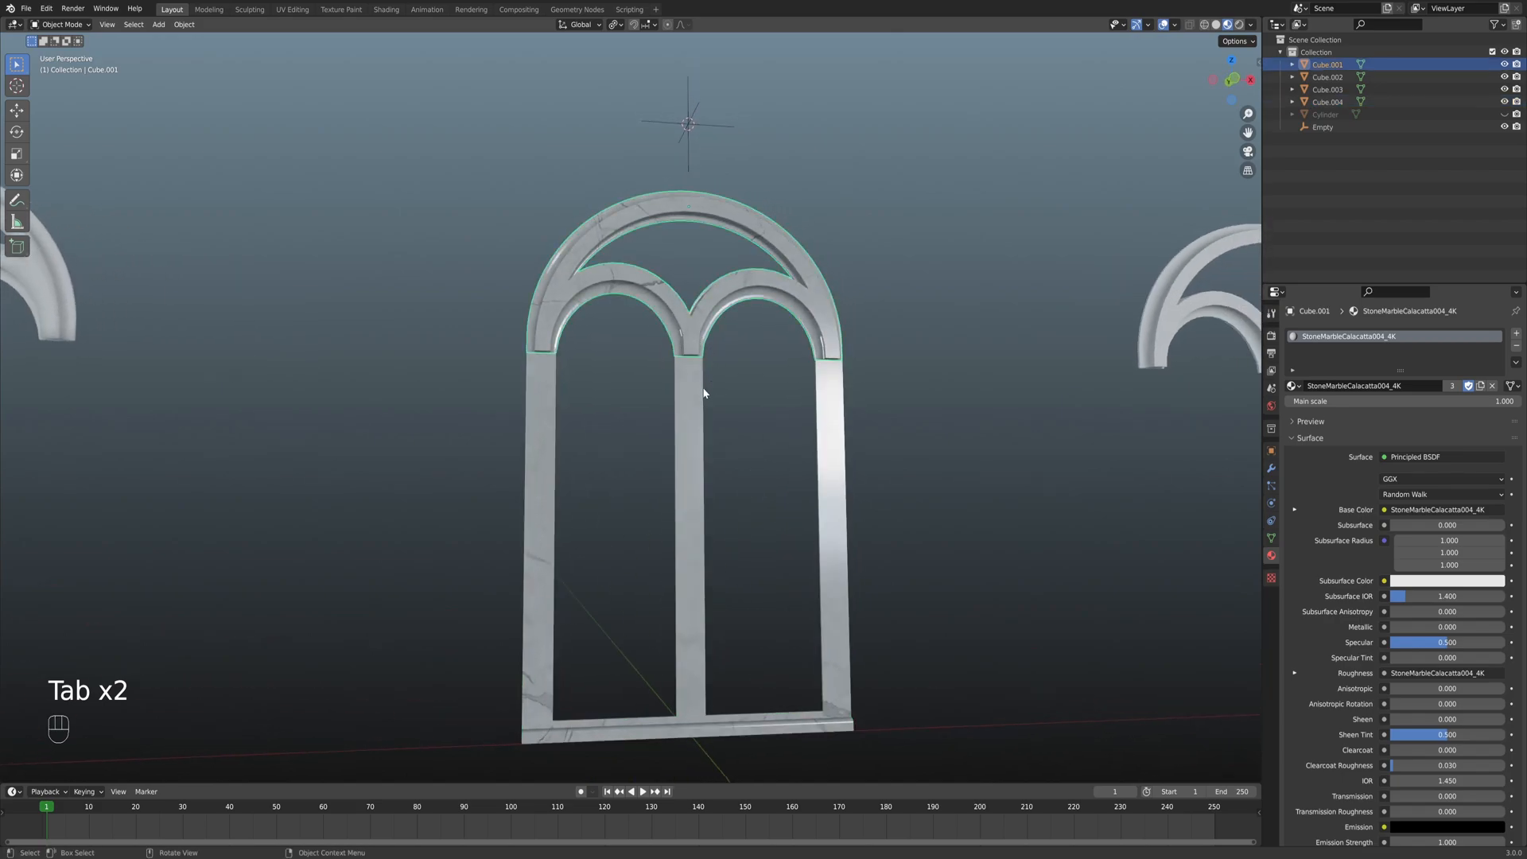
pyautogui.press('h')
# Enter Edit Mode on the legs object and dissolve the stray vertices near the top corner of one leg.
pyautogui.click(700, 395)
pyautogui.press('Tab')
pyautogui.scroll(2, 699, 395)
pyautogui.keyDown('shift'); pyautogui.moveTo(699, 396); pyautogui.dragTo(596, 453, button='middle'); pyautogui.keyUp('shift')
pyautogui.scroll(2, 649, 391)
pyautogui.press('3')
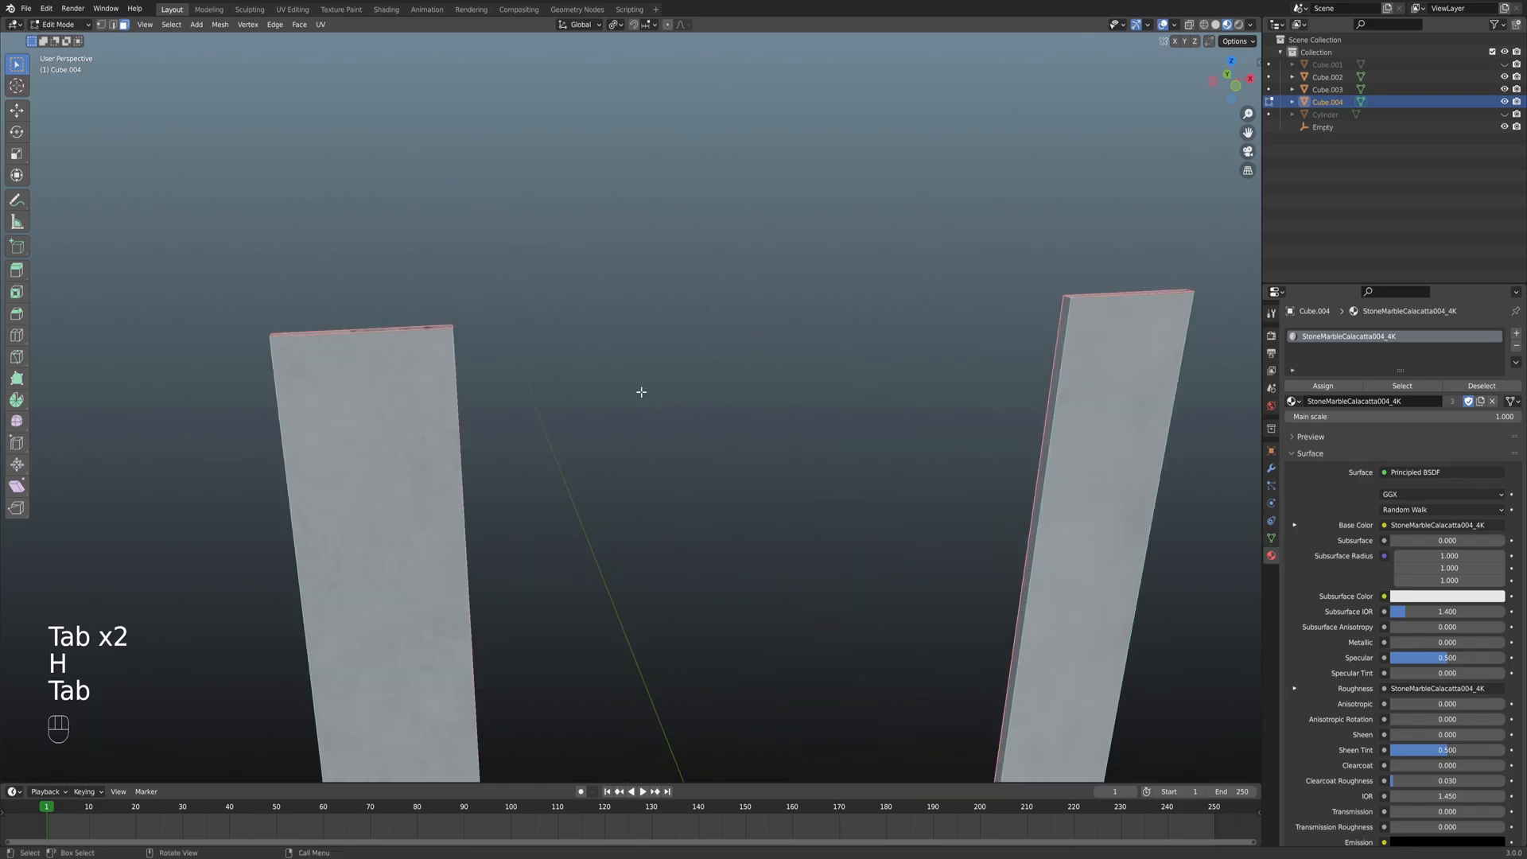
pyautogui.moveTo(610, 368)
pyautogui.mouseDown(button='middle')
pyautogui.moveTo(593, 426)
pyautogui.moveTo(619, 398)
pyautogui.moveTo(498, 381)
pyautogui.moveTo(677, 330)
pyautogui.moveTo(620, 342)
pyautogui.moveTo(514, 324)
pyautogui.moveTo(697, 340)
pyautogui.moveTo(476, 390)
pyautogui.moveTo(476, 417)
pyautogui.moveTo(694, 376)
pyautogui.moveTo(624, 390)
pyautogui.mouseUp(button='middle')
pyautogui.click(619, 398)
pyautogui.press('1')
pyautogui.scroll(3, 677, 330)
pyautogui.scroll(2, 693, 376)
pyautogui.click(580, 400)
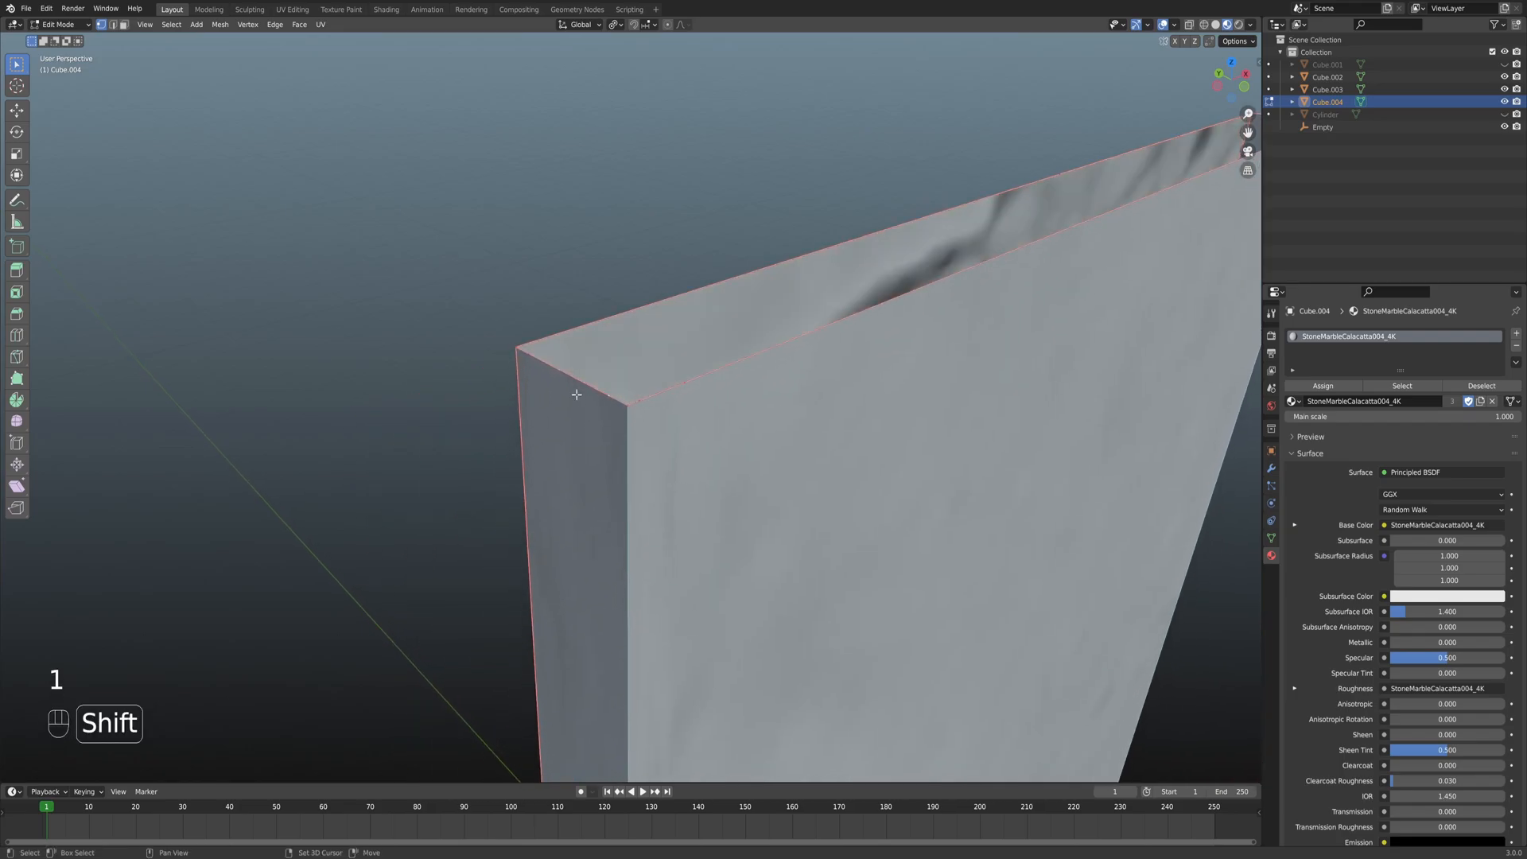
pyautogui.press('x')
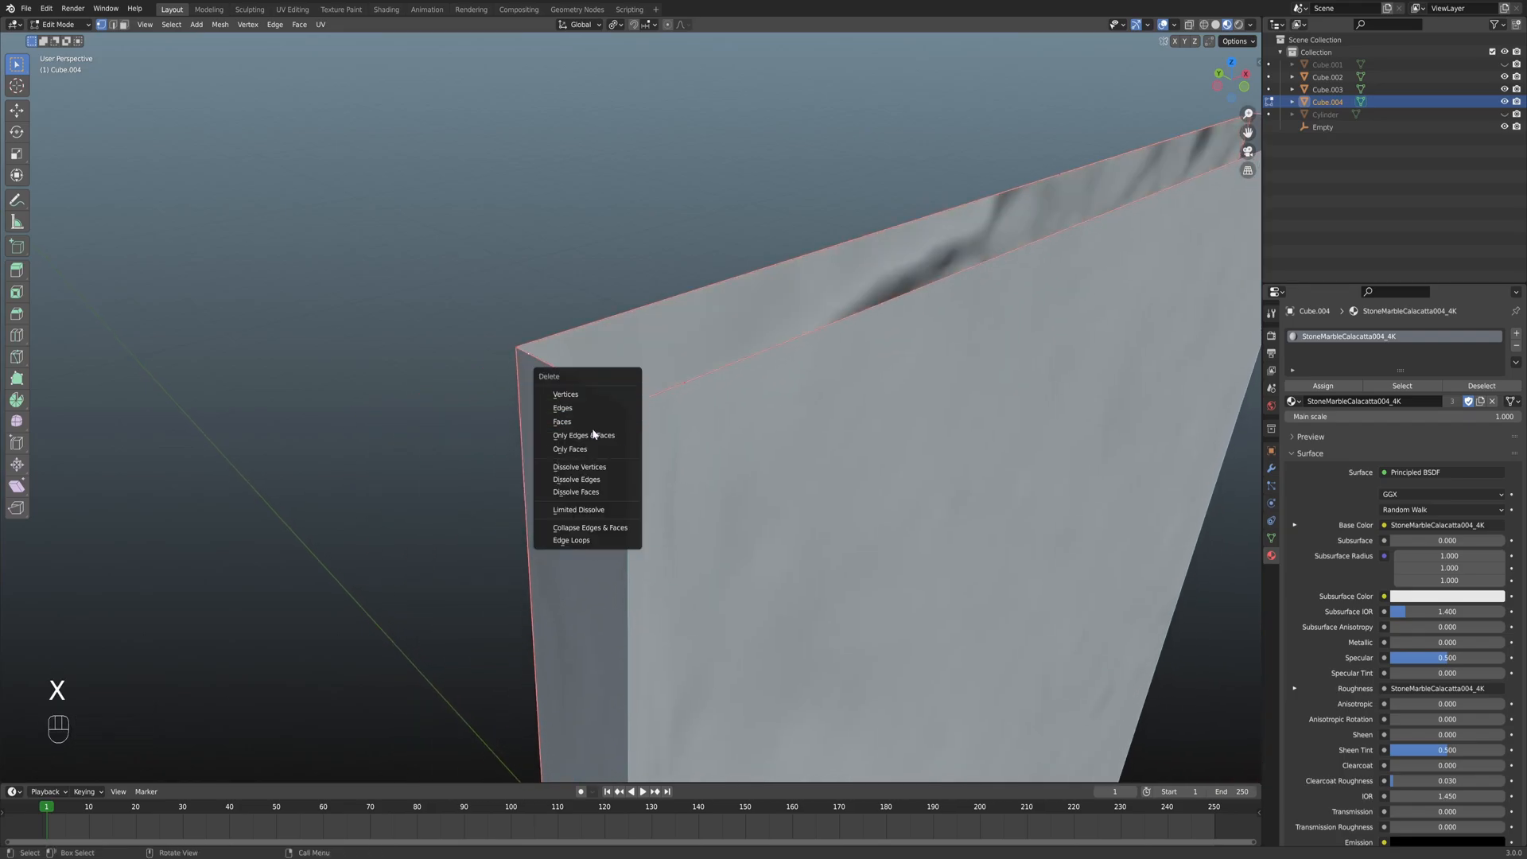
pyautogui.click(588, 467)
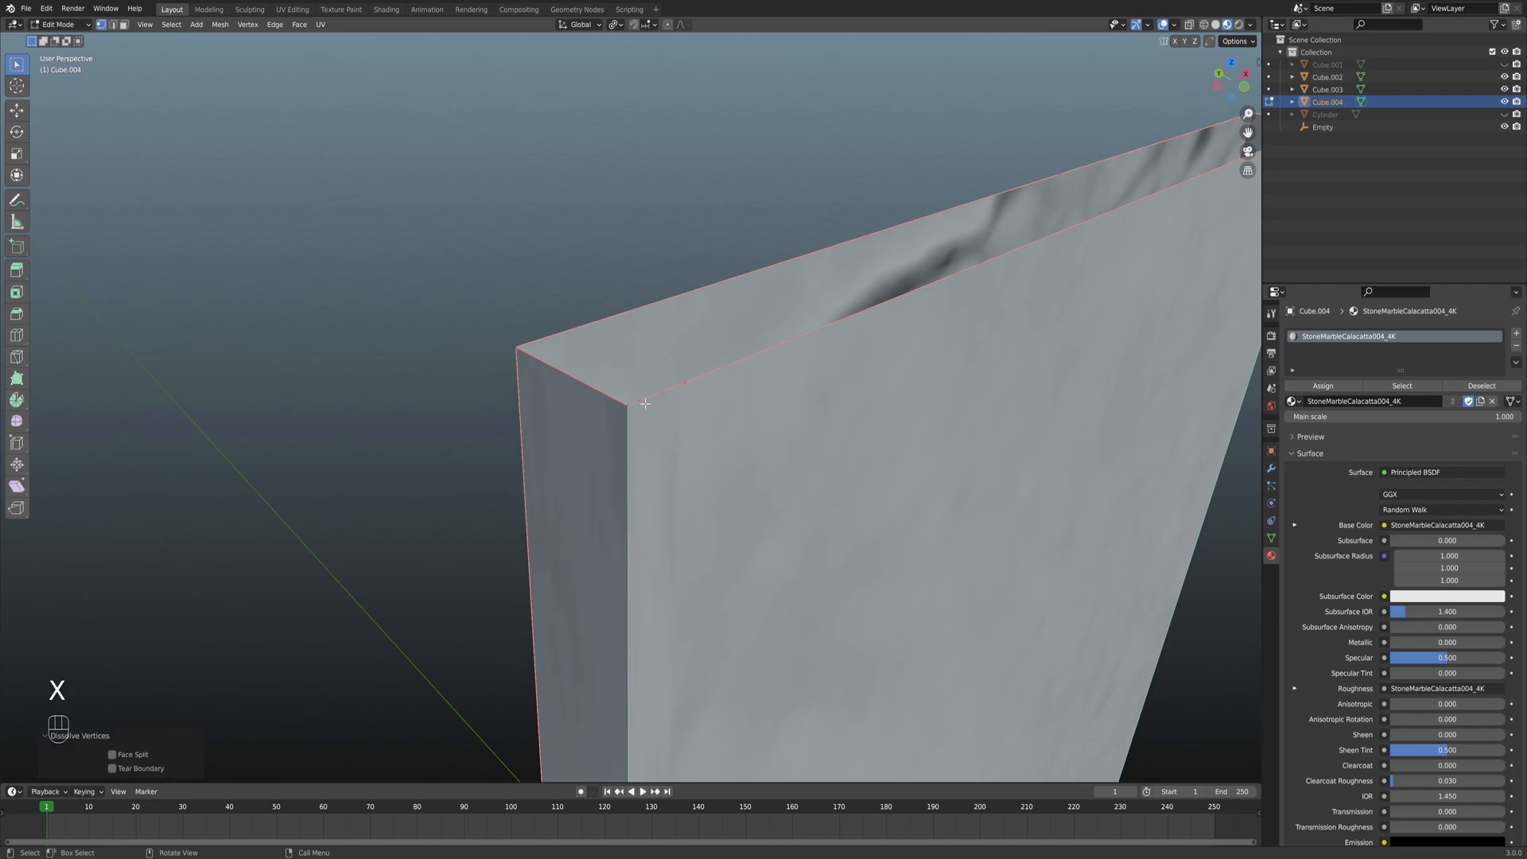
# In wireframe shading, dissolve the remaining extra vertices along the same leg's top edges, keeping its corners.
pyautogui.moveTo(687, 387)
pyautogui.keyDown('shift'); pyautogui.mouseDown(button='middle')
pyautogui.moveTo(764, 331)
pyautogui.moveTo(710, 386)
pyautogui.mouseUp(button='middle'); pyautogui.keyUp('shift')
pyautogui.hotkey('shift', 'z')
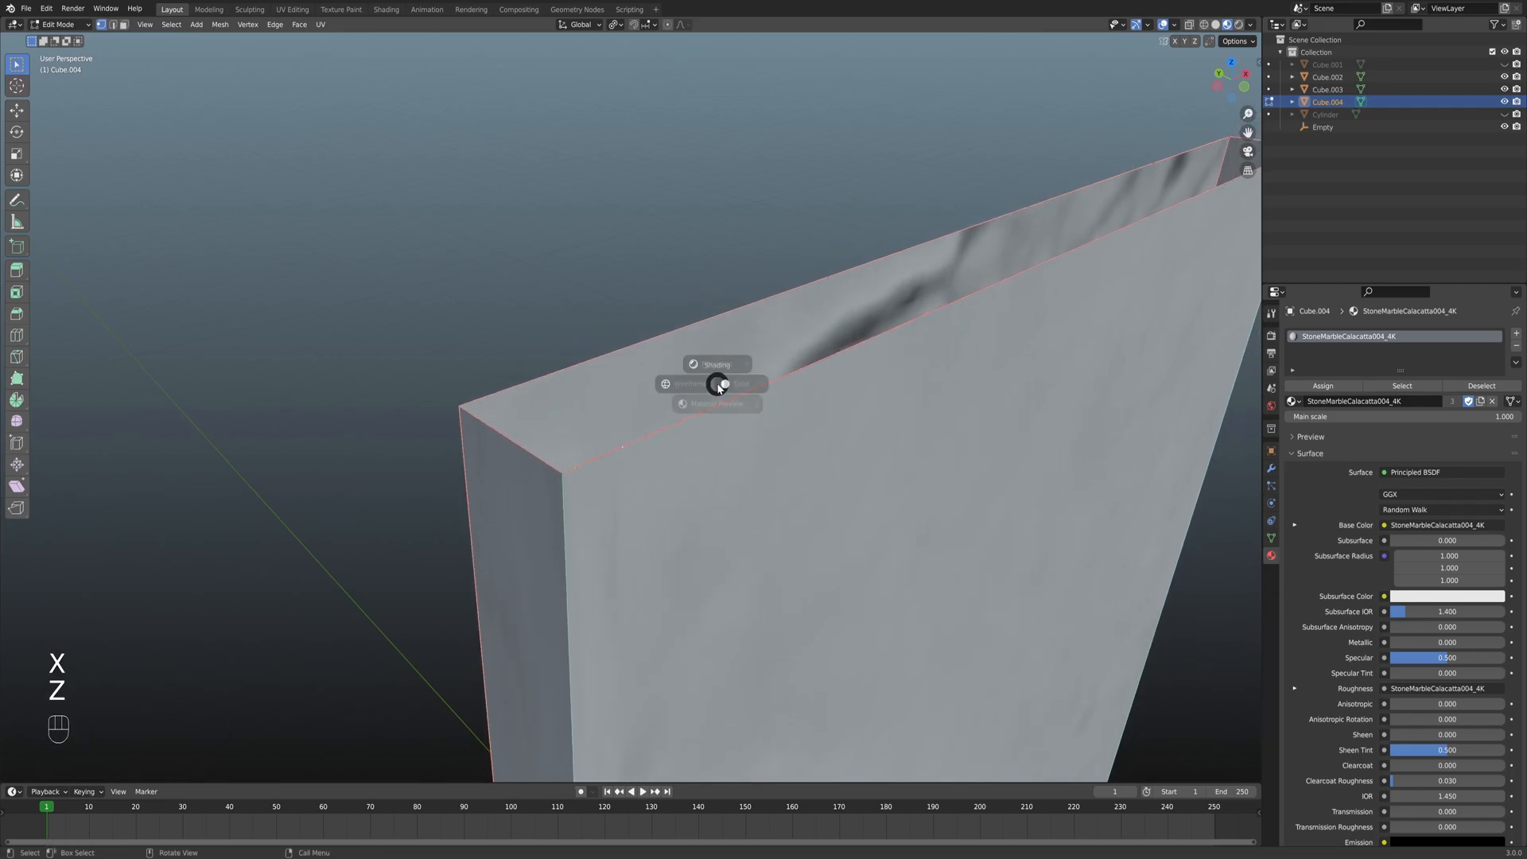
pyautogui.keyDown('shift'); pyautogui.moveTo(577, 391); pyautogui.dragTo(565, 391, button='middle'); pyautogui.keyUp('shift')
pyautogui.keyDown('shift'); pyautogui.moveTo(676, 368); pyautogui.dragTo(600, 242, button='middle'); pyautogui.keyUp('shift')
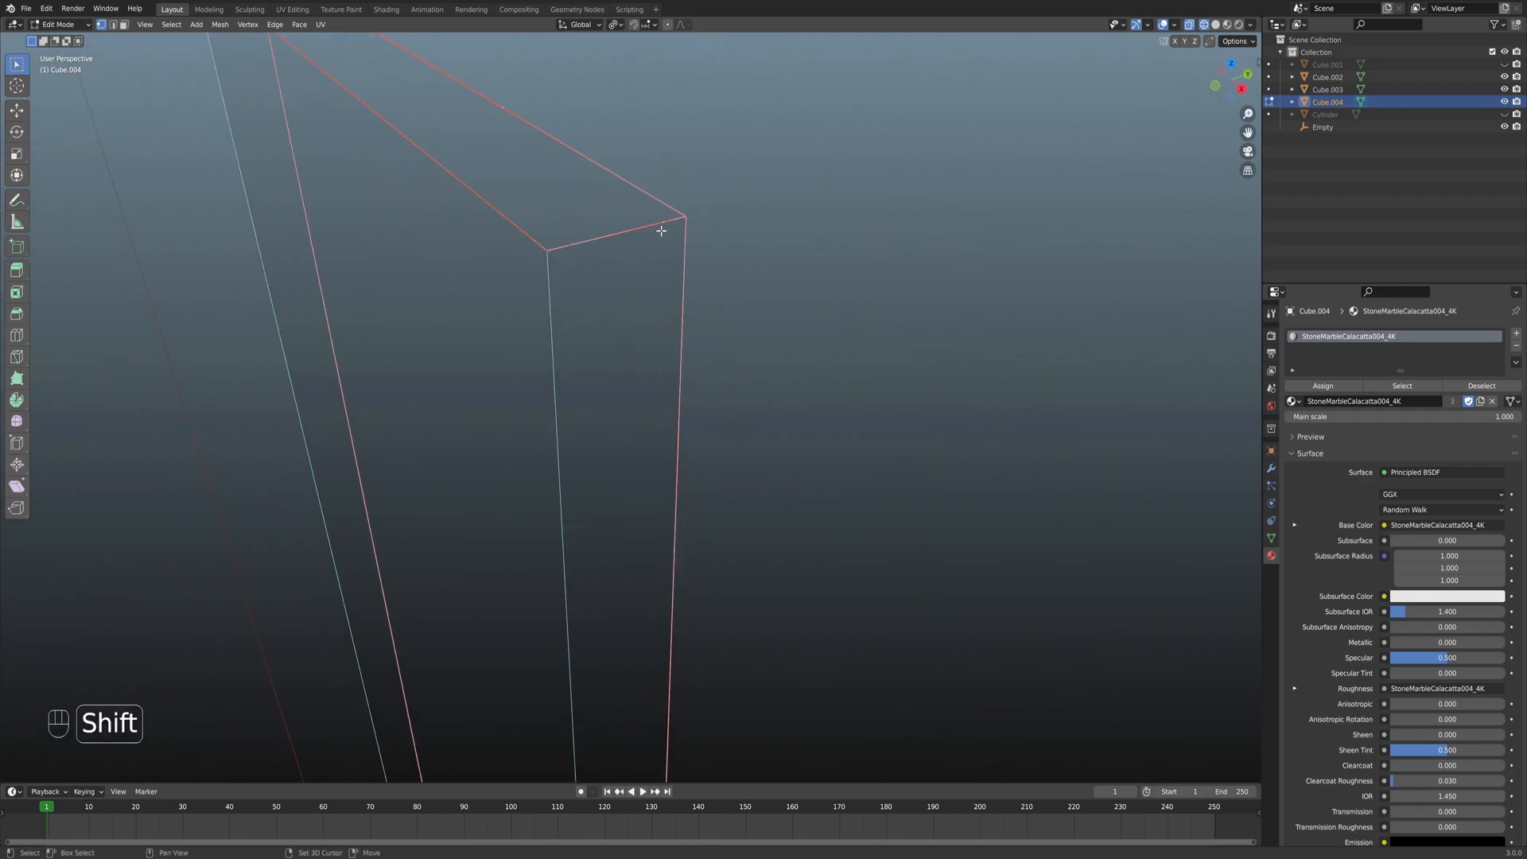
pyautogui.moveTo(647, 236); pyautogui.dragTo(841, 313, button='middle')
pyautogui.keyDown('shift'); pyautogui.moveTo(644, 294); pyautogui.dragTo(624, 338, button='middle'); pyautogui.keyUp('shift')
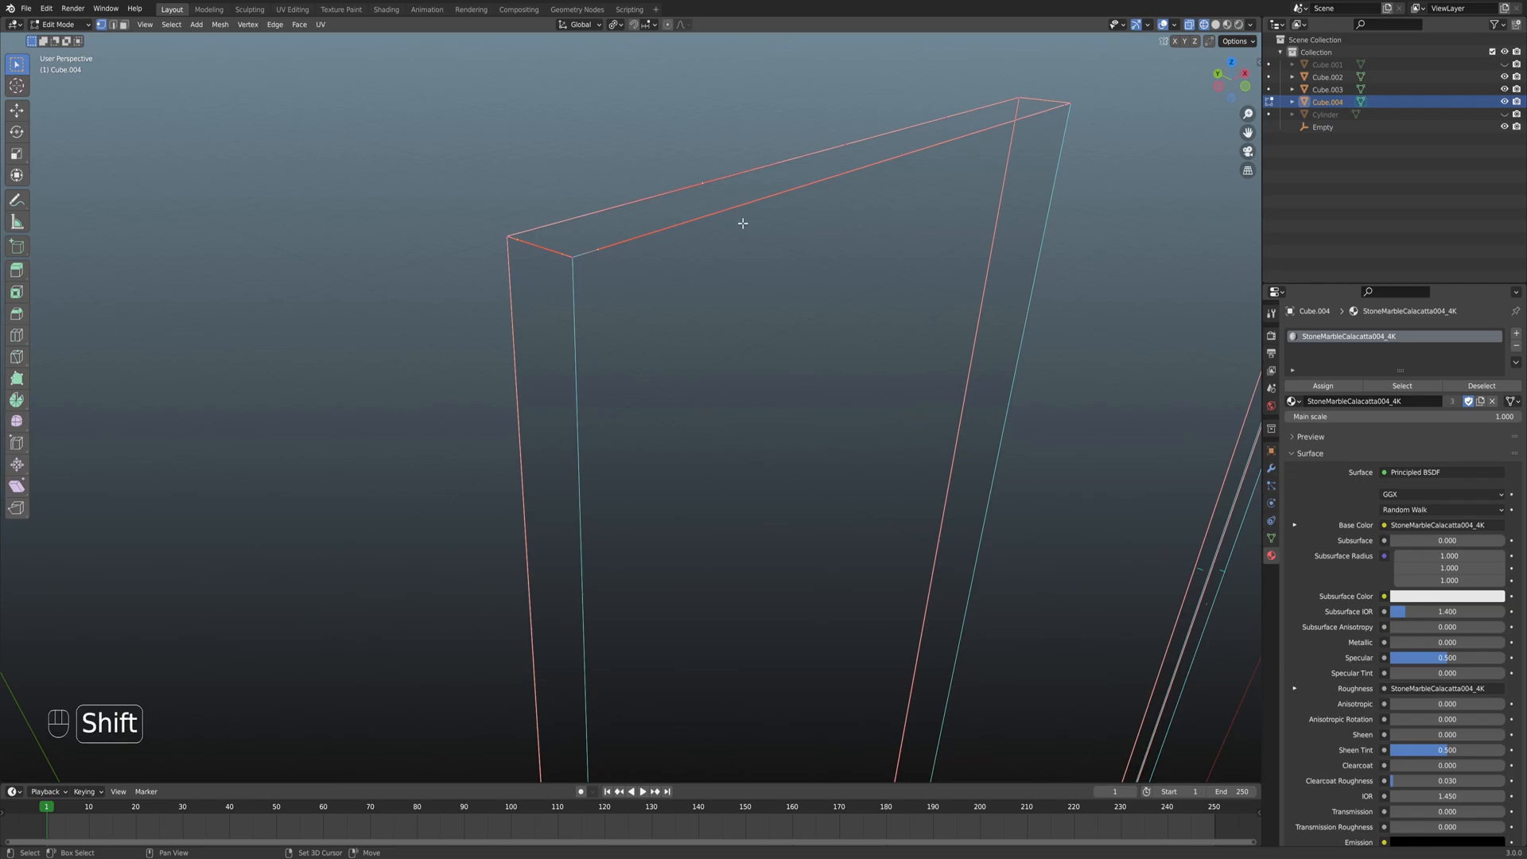
pyautogui.moveTo(801, 187); pyautogui.dragTo(592, 358, button='middle')
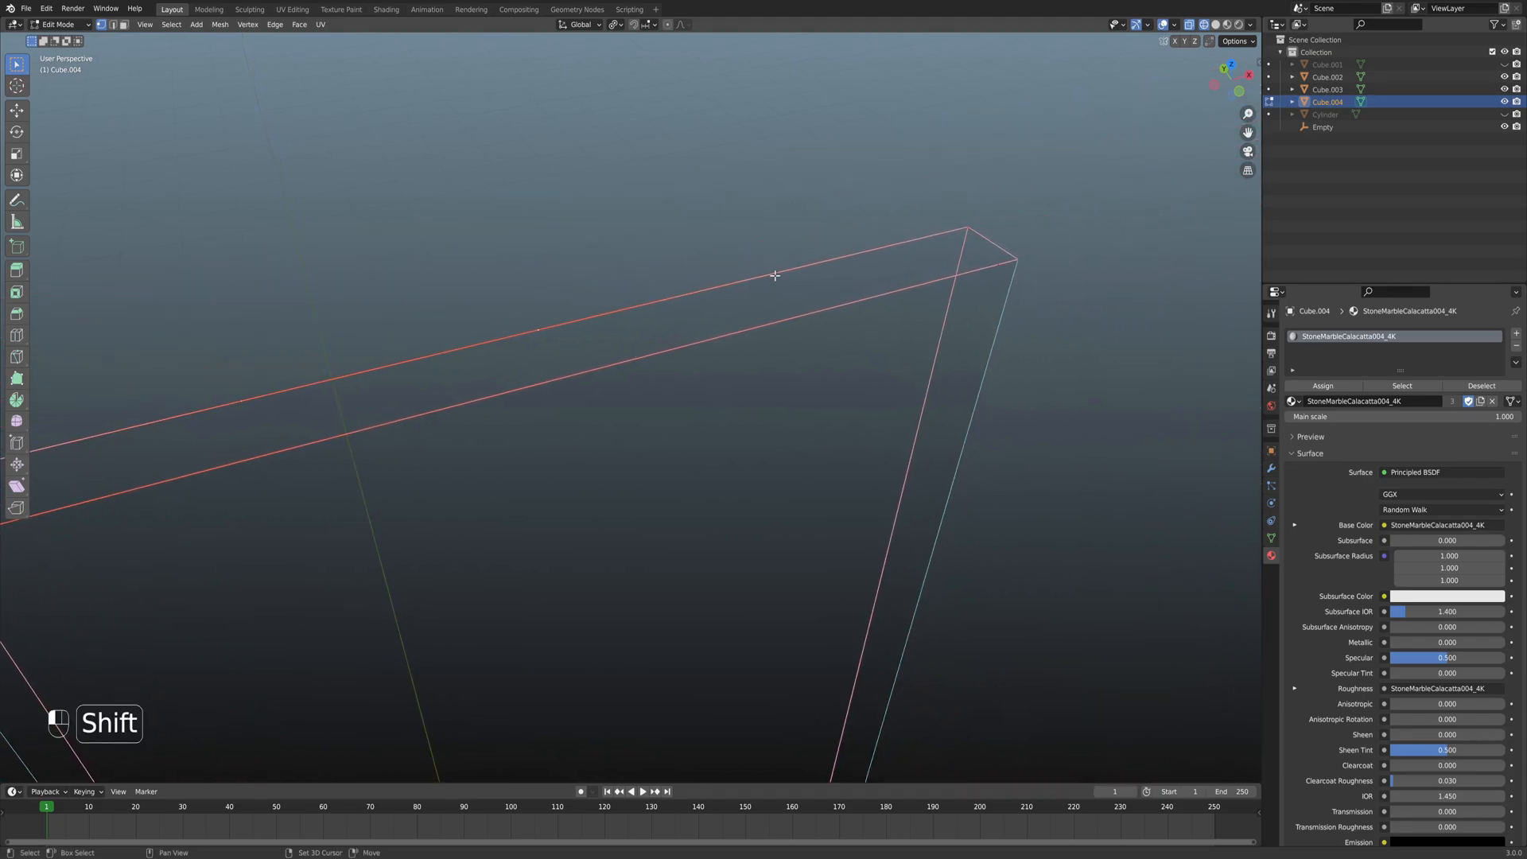
pyautogui.keyDown('shift'); pyautogui.moveTo(773, 330); pyautogui.dragTo(658, 351, button='middle'); pyautogui.keyUp('shift')
pyautogui.press('x')
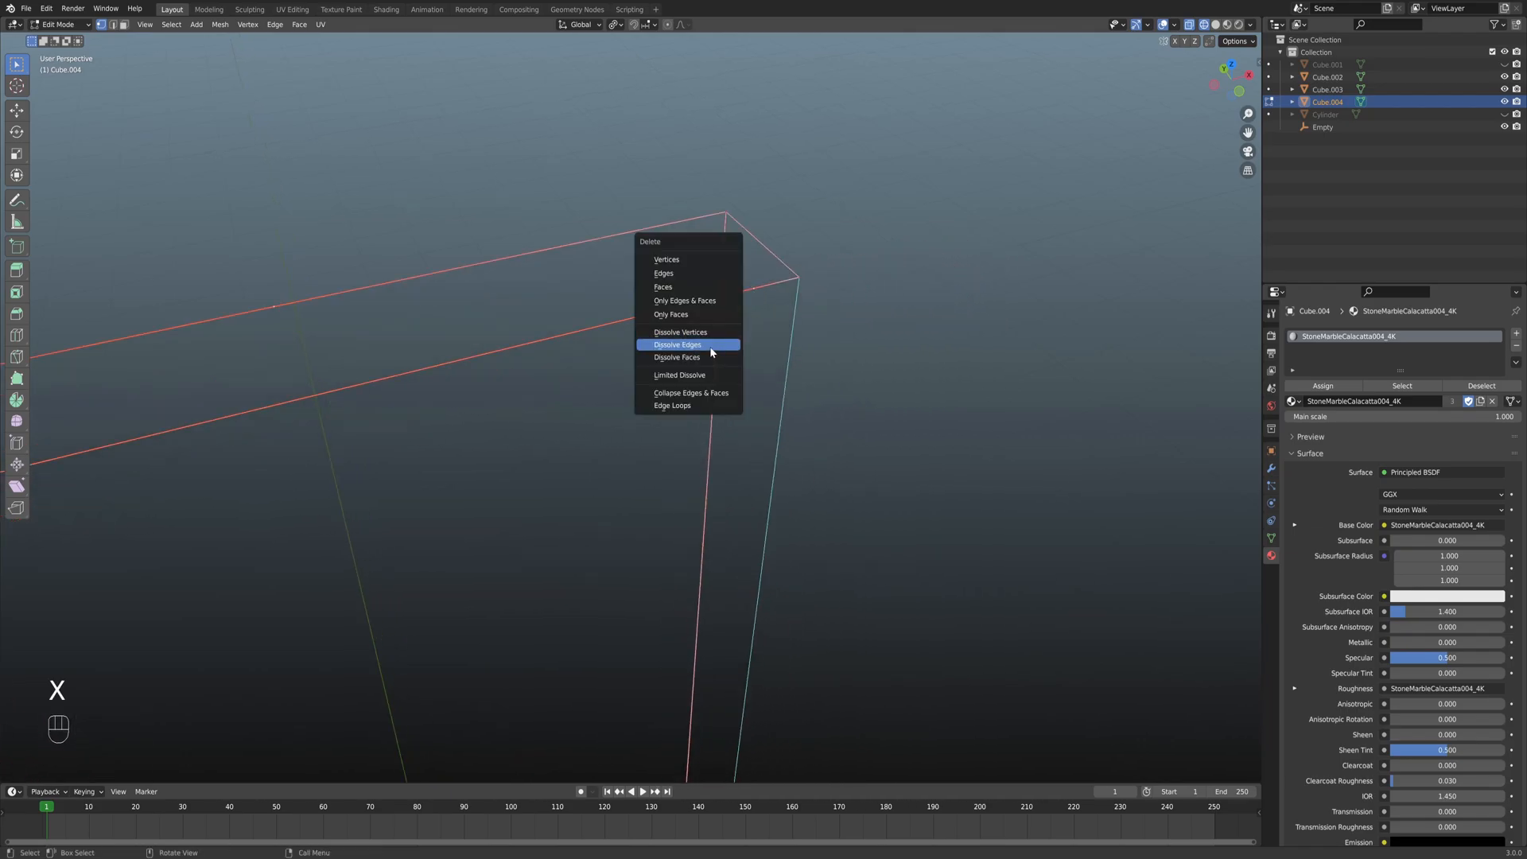
pyautogui.click(678, 332)
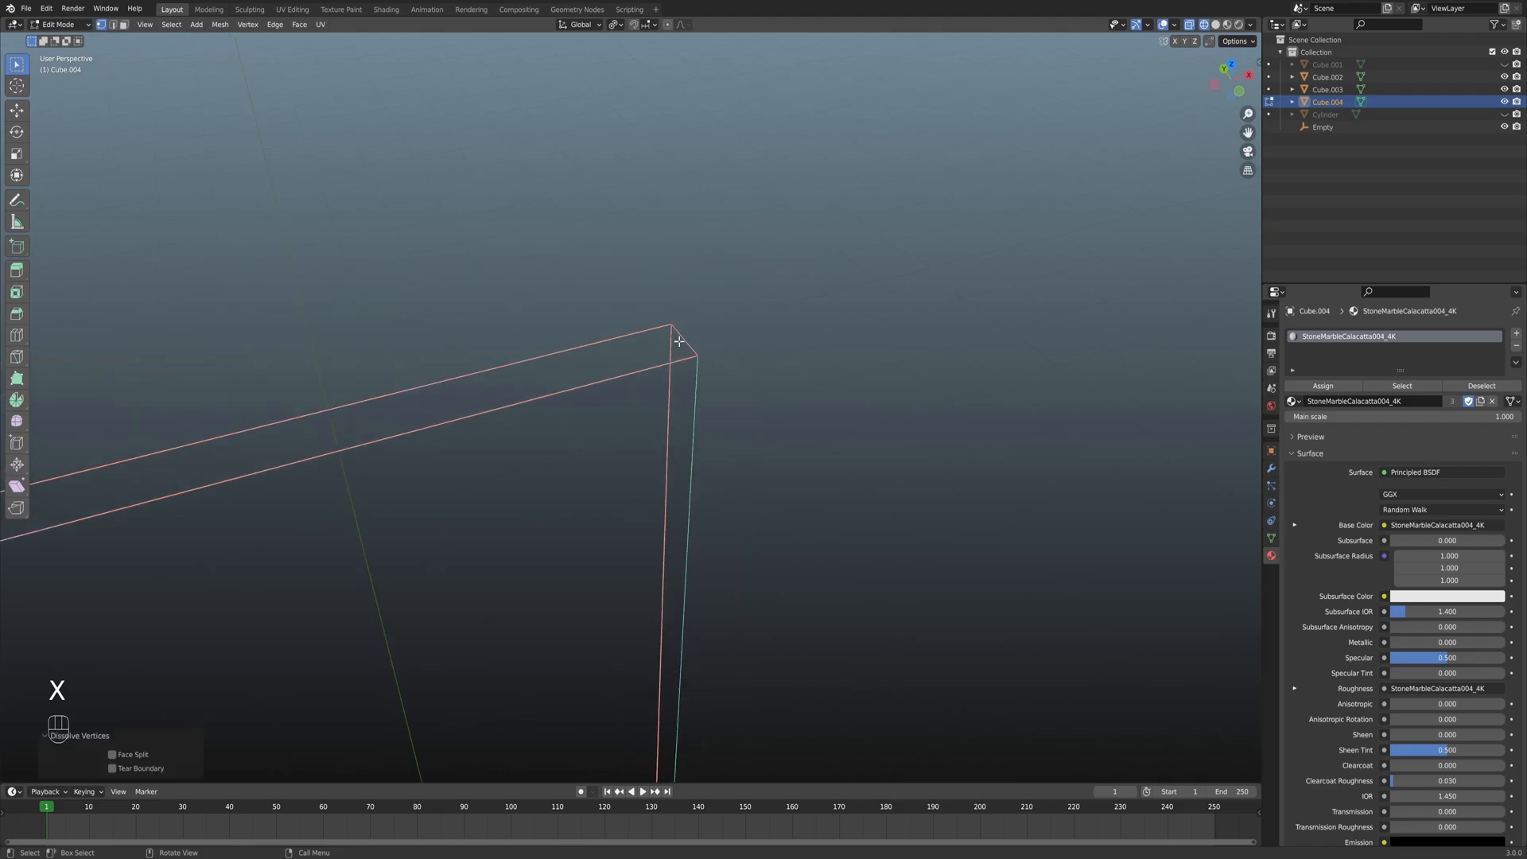
# Select the extra vertices along both long top edges and the short end of another leg, and dissolve them.
pyautogui.moveTo(678, 341)
pyautogui.keyDown('shift'); pyautogui.mouseDown(button='middle')
pyautogui.moveTo(608, 362)
pyautogui.moveTo(811, 293)
pyautogui.moveTo(649, 352)
pyautogui.moveTo(784, 310)
pyautogui.moveTo(418, 362)
pyautogui.moveTo(637, 317)
pyautogui.moveTo(575, 425)
pyautogui.mouseUp(button='middle'); pyautogui.keyUp('shift')
pyautogui.scroll(-2, 811, 291)
pyautogui.press('z')
pyautogui.click(726, 348)
pyautogui.scroll(2, 755, 309)
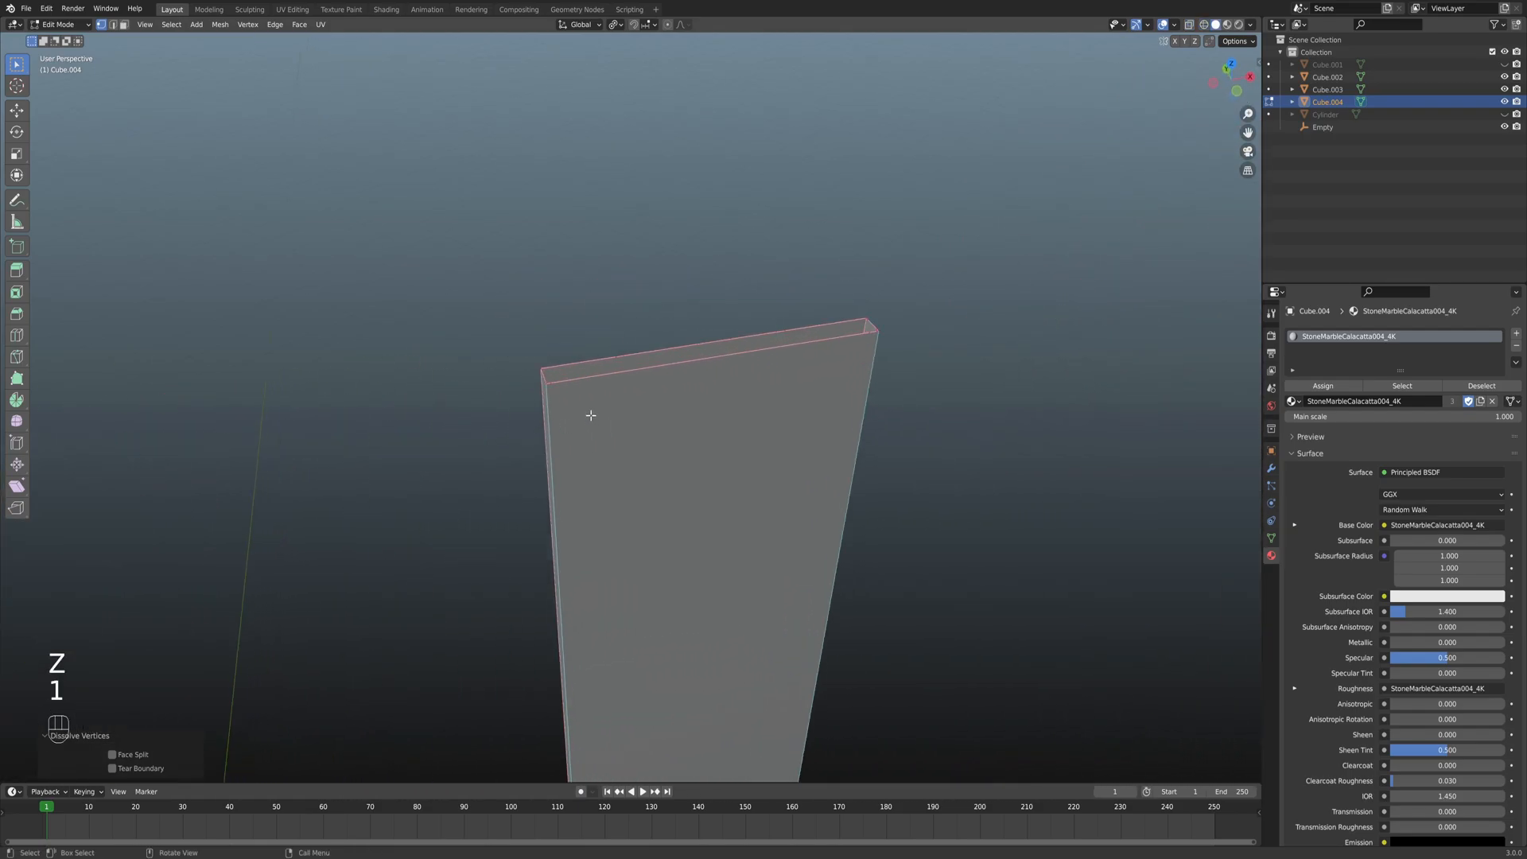
pyautogui.scroll(3, 626, 361)
pyautogui.scroll(1, 690, 361)
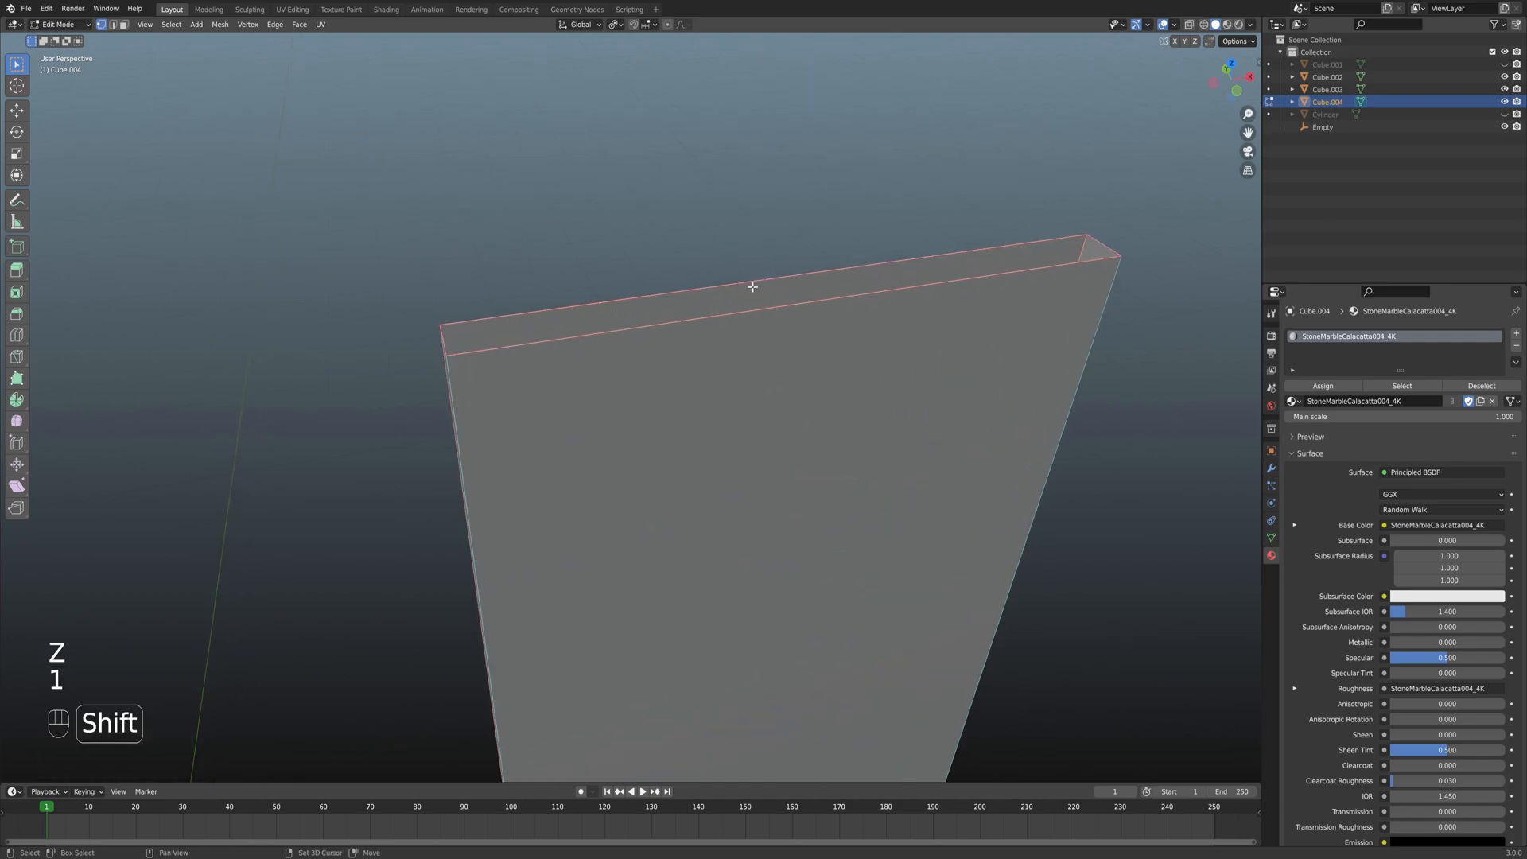
pyautogui.press('z')
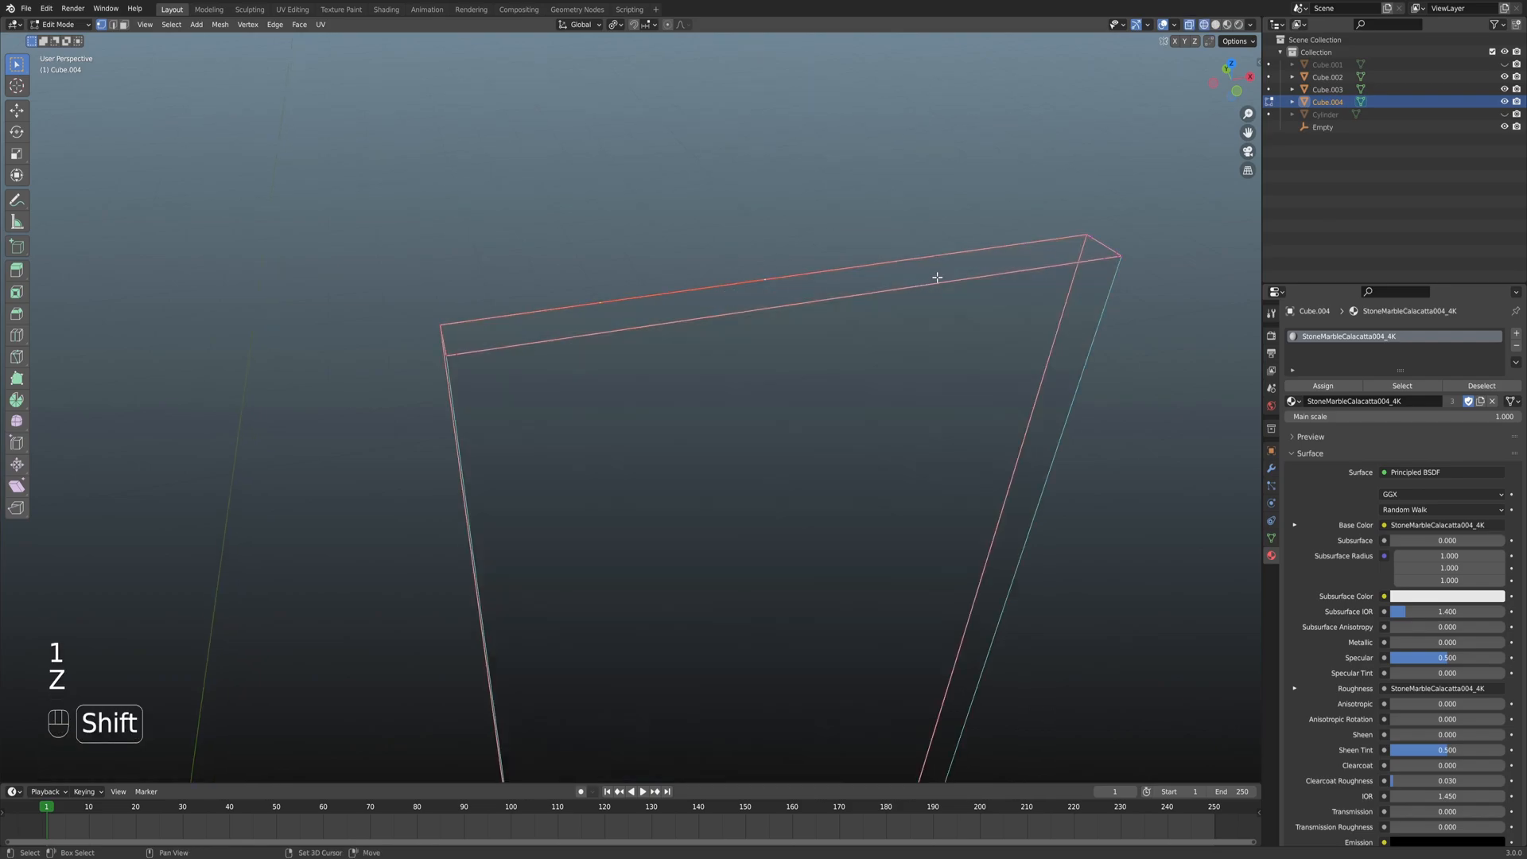
pyautogui.keyDown('shift'); pyautogui.moveTo(934, 256); pyautogui.dragTo(823, 400, button='middle'); pyautogui.keyUp('shift')
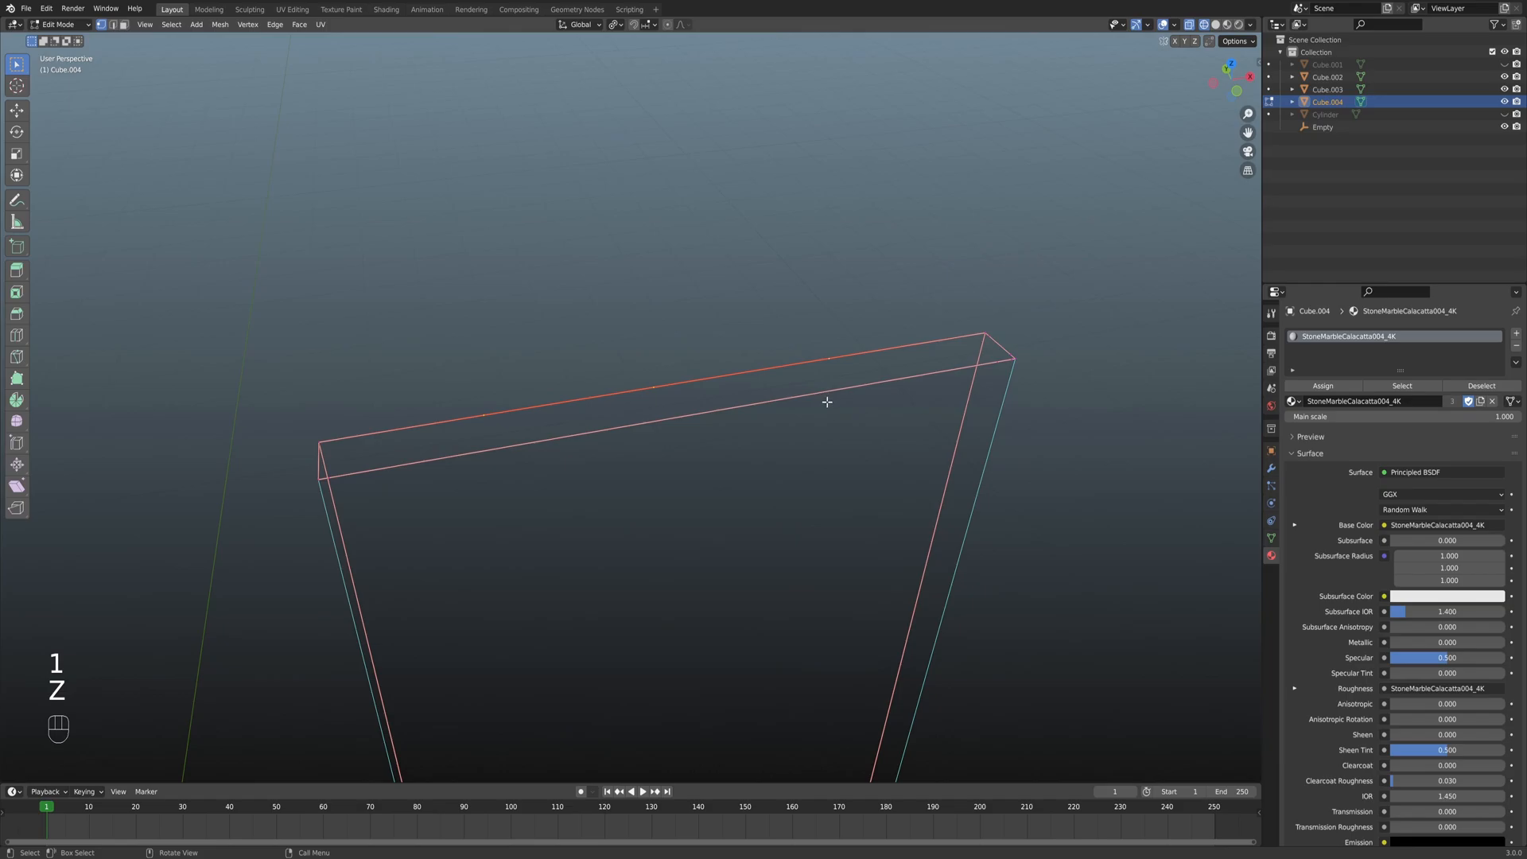
pyautogui.keyDown('shift'); pyautogui.moveTo(451, 514); pyautogui.dragTo(726, 409, button='middle'); pyautogui.keyUp('shift')
pyautogui.scroll(1, 726, 409)
pyautogui.keyDown('shift'); pyautogui.click(640, 374); pyautogui.keyUp('shift')
pyautogui.scroll(-2, 825, 372)
pyautogui.keyDown('shift'); pyautogui.moveTo(863, 346); pyautogui.dragTo(785, 404, button='middle'); pyautogui.keyUp('shift')
pyautogui.scroll(2, 753, 403)
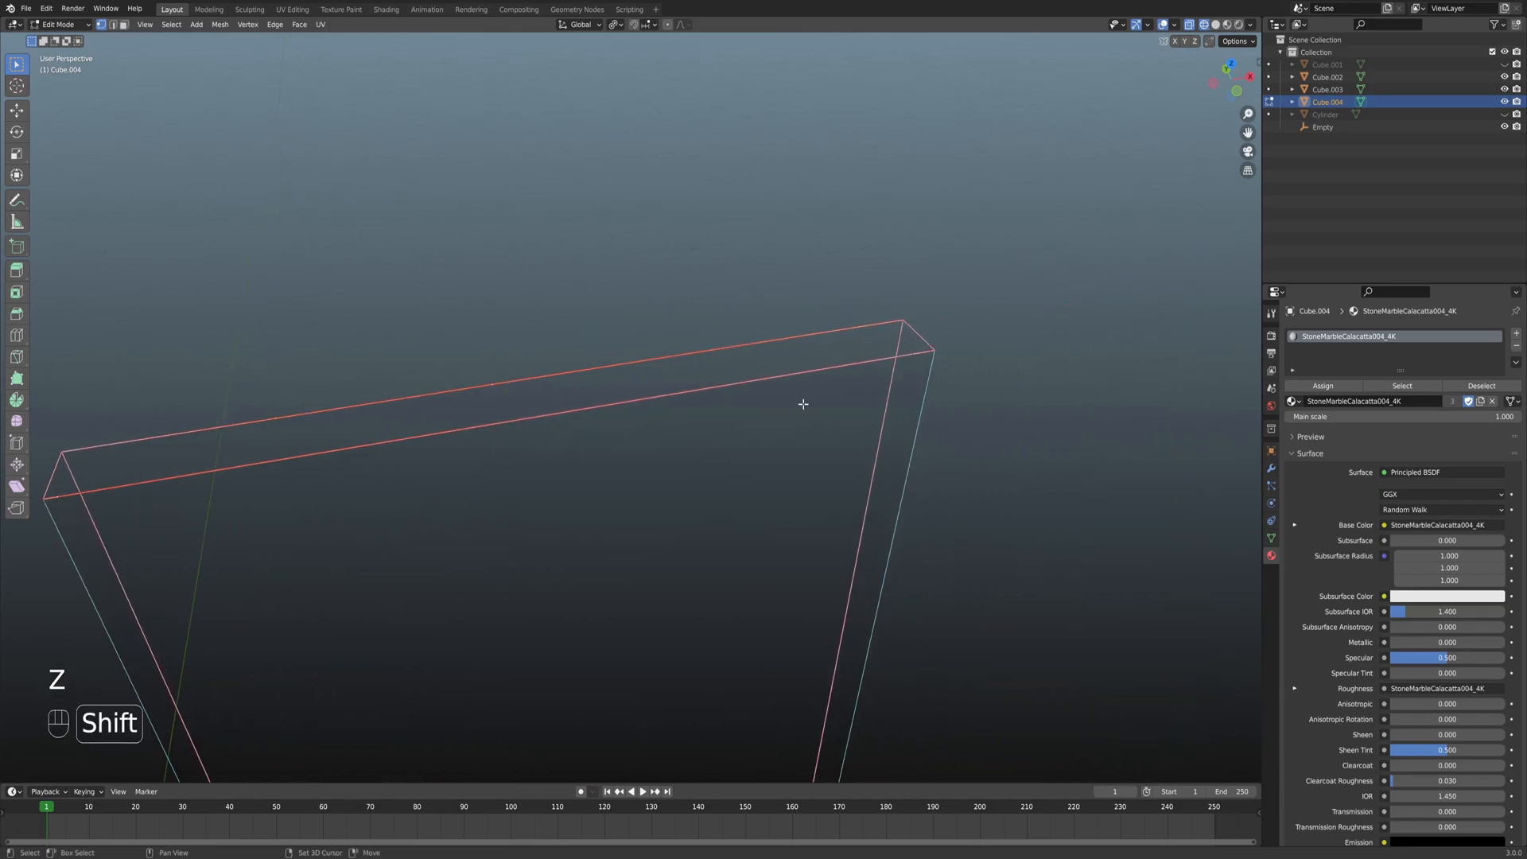
pyautogui.keyDown('shift'); pyautogui.click(909, 359); pyautogui.keyUp('shift')
pyautogui.moveTo(902, 362); pyautogui.dragTo(842, 395, button='middle')
pyautogui.keyDown('shift'); pyautogui.moveTo(842, 395); pyautogui.dragTo(791, 416, button='middle'); pyautogui.keyUp('shift')
pyautogui.scroll(4, 791, 416)
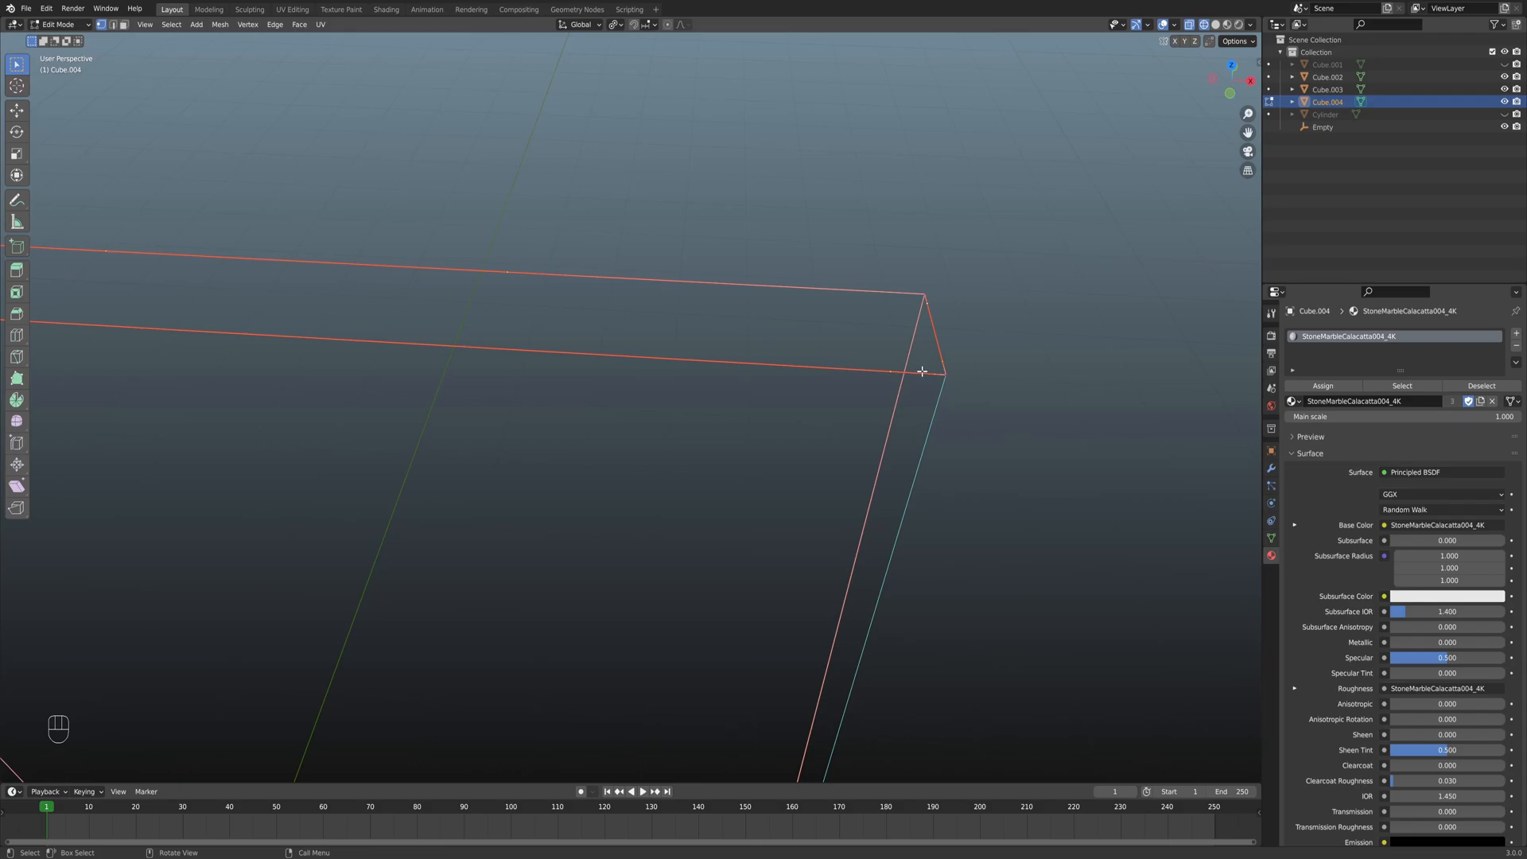
pyautogui.press('x')
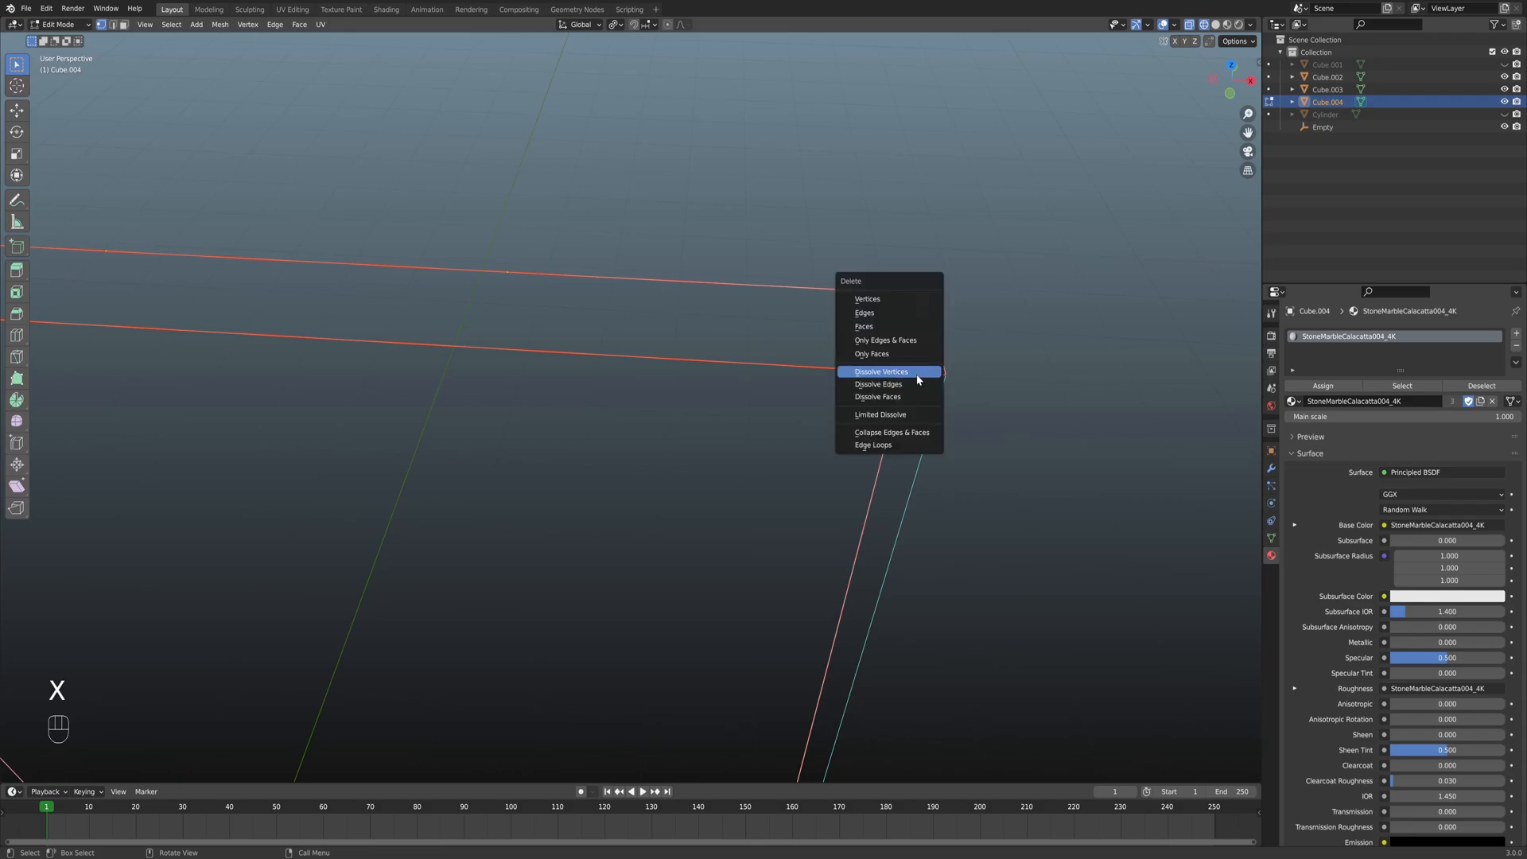
pyautogui.click(919, 374)
# Check the cleaned legs in Object Mode, restore Material Preview shading, and return to Edit Mode.
pyautogui.scroll(-3, 851, 372)
pyautogui.press('Tab')
pyautogui.press('z')
pyautogui.click(726, 407)
pyautogui.press('z')
pyautogui.click(700, 451)
pyautogui.press('Tab')
# Unwrap the entire legs-and-base mesh and check its marble texture in Object Mode.
pyautogui.keyDown('shift'); pyautogui.moveTo(699, 437); pyautogui.dragTo(760, 381, button='middle'); pyautogui.keyUp('shift')
pyautogui.scroll(-4, 811, 369)
pyautogui.press('a')
pyautogui.press('u')
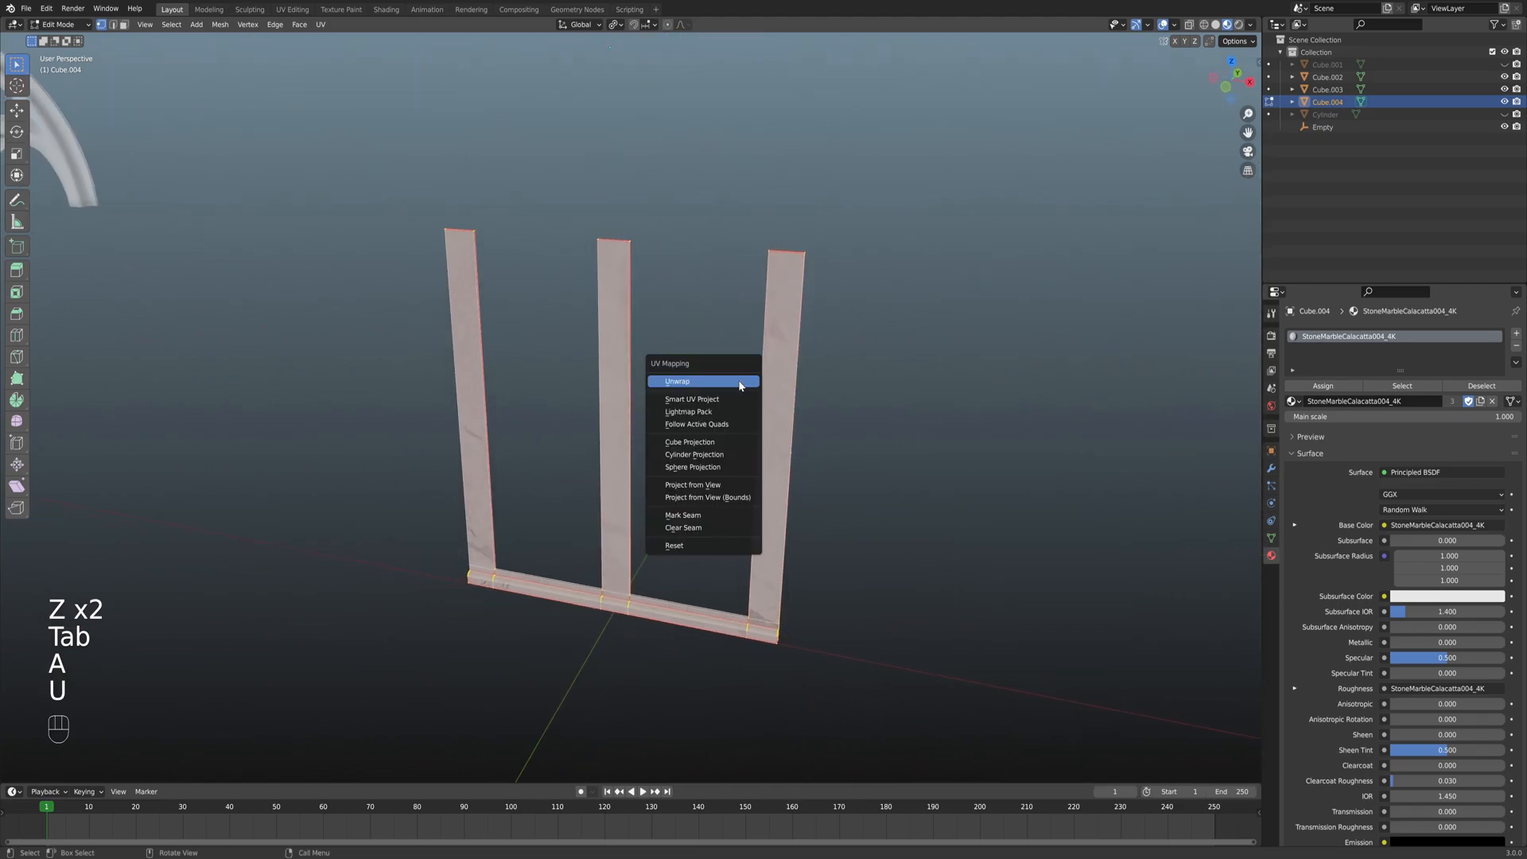
pyautogui.click(737, 383)
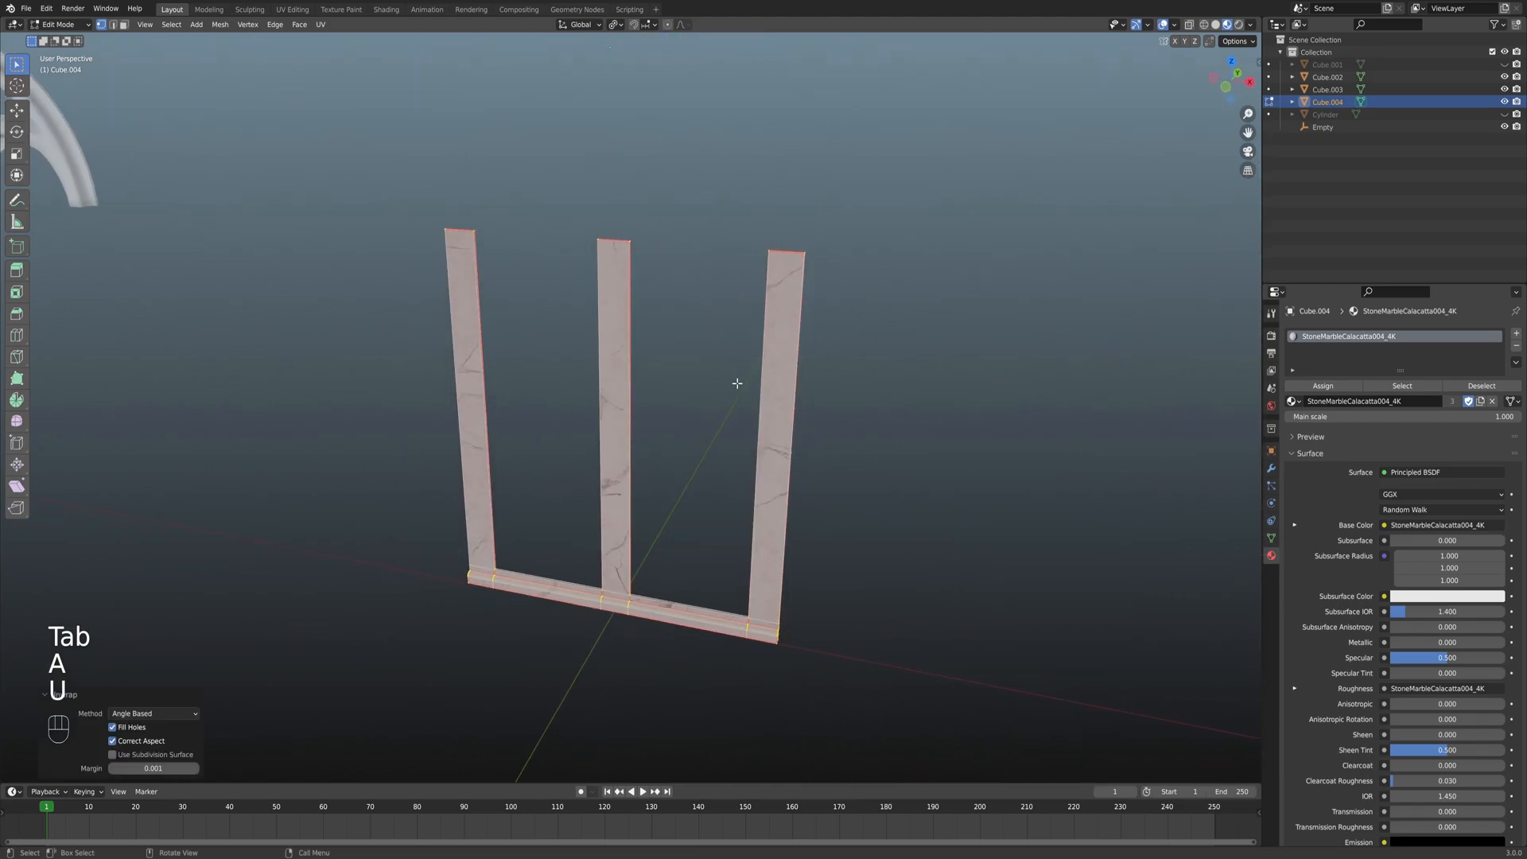
pyautogui.press('Tab')
pyautogui.press('Tab')
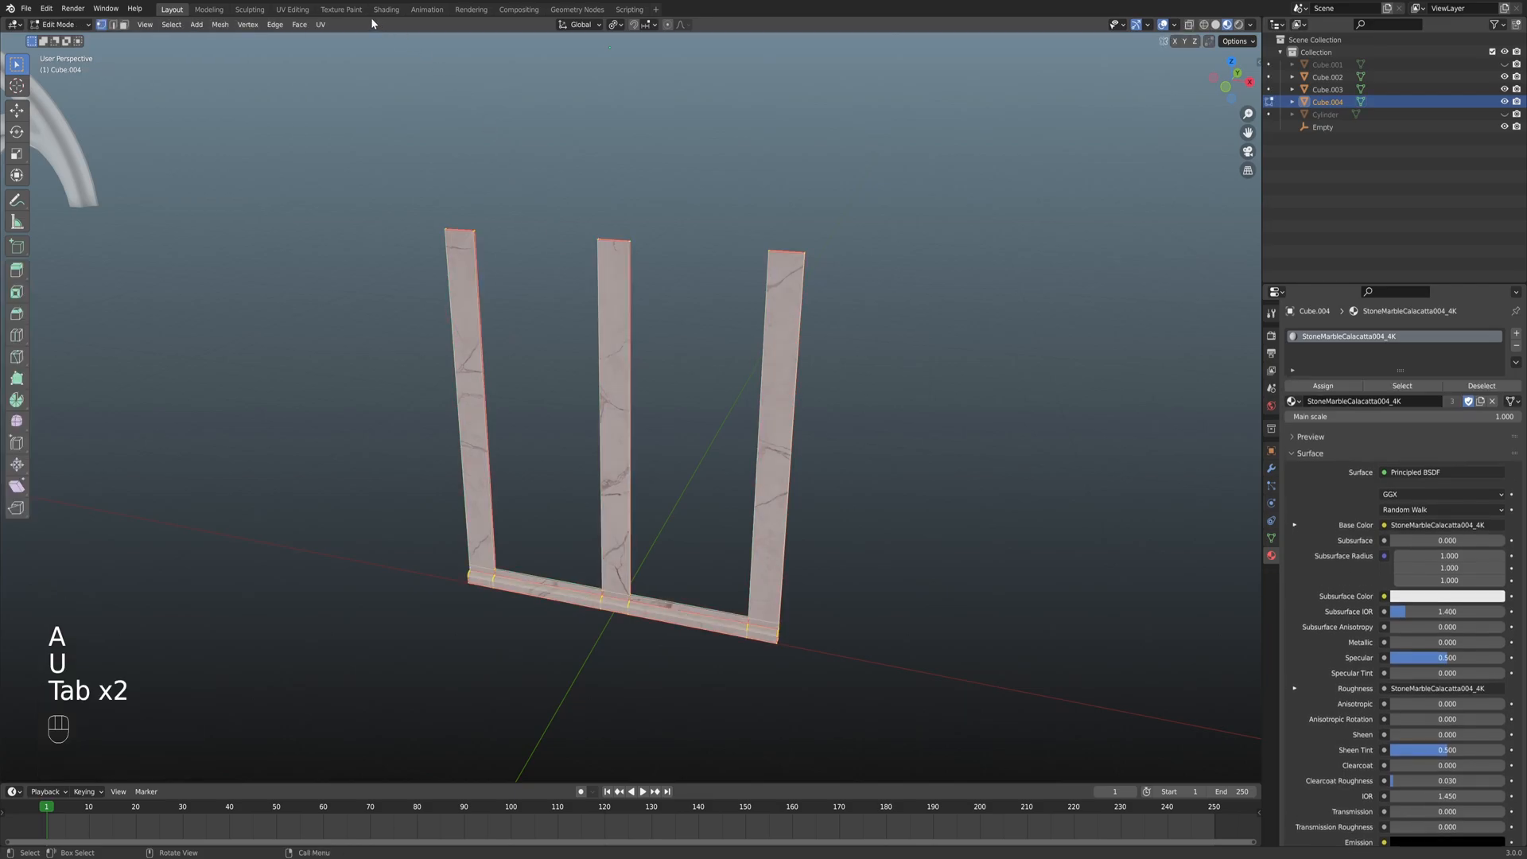
# Open the UV Editing workspace and select the skewed UV face beside the narrow strips of the Cube.004 layout.
pyautogui.click(292, 9)
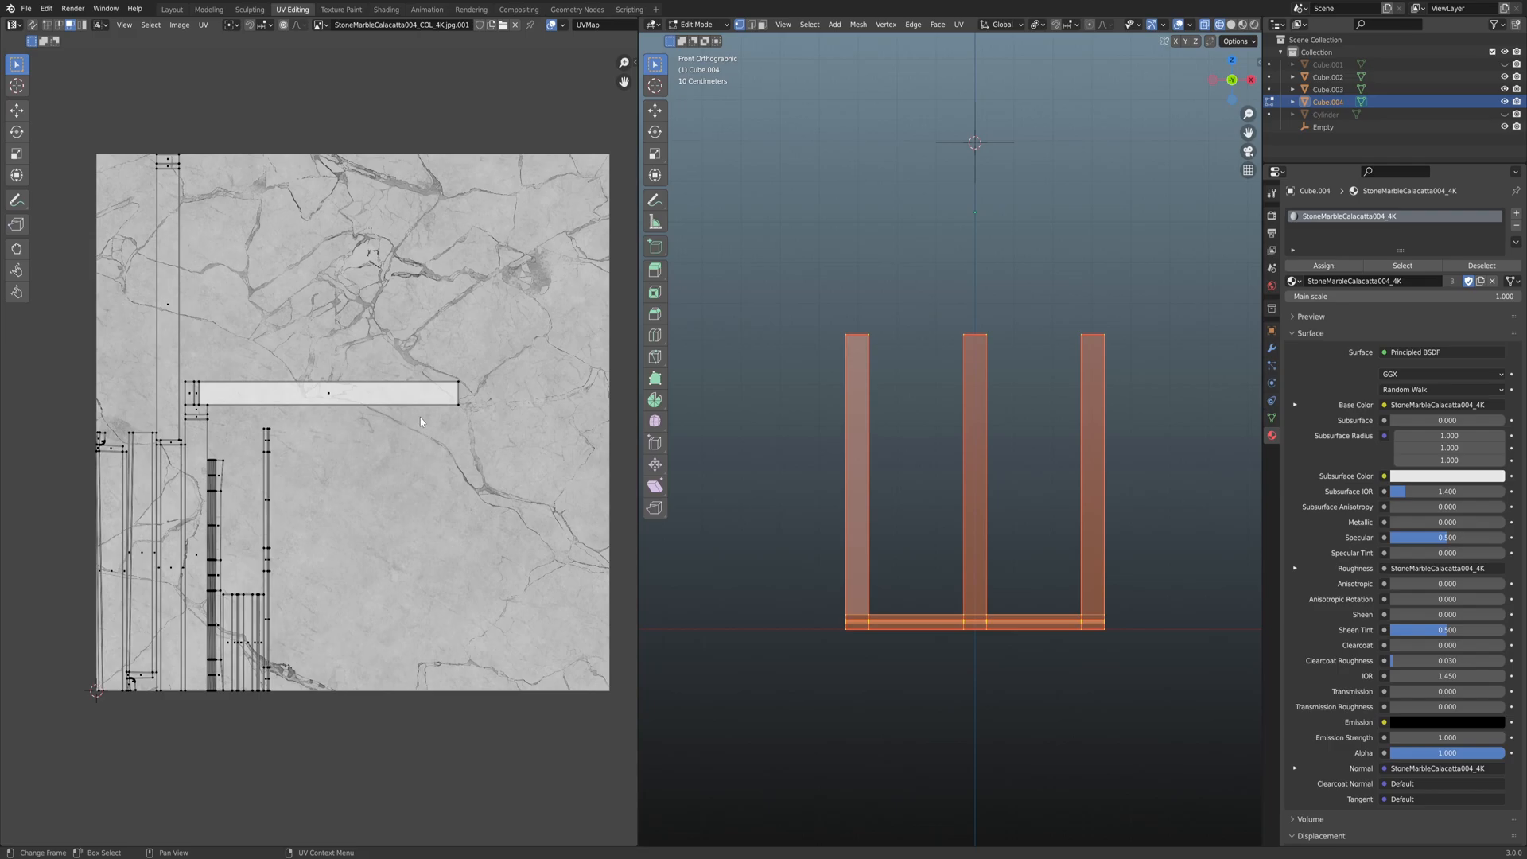
pyautogui.scroll(4, 404, 397)
pyautogui.moveTo(238, 474); pyautogui.dragTo(424, 384, button='middle')
pyautogui.scroll(-3, 322, 433)
pyautogui.scroll(-2, 326, 455)
pyautogui.scroll(3, 318, 456)
pyautogui.keyDown('shift'); pyautogui.moveTo(285, 467); pyautogui.dragTo(328, 457, button='middle'); pyautogui.keyUp('shift')
pyautogui.scroll(2, 324, 437)
pyautogui.click(320, 426)
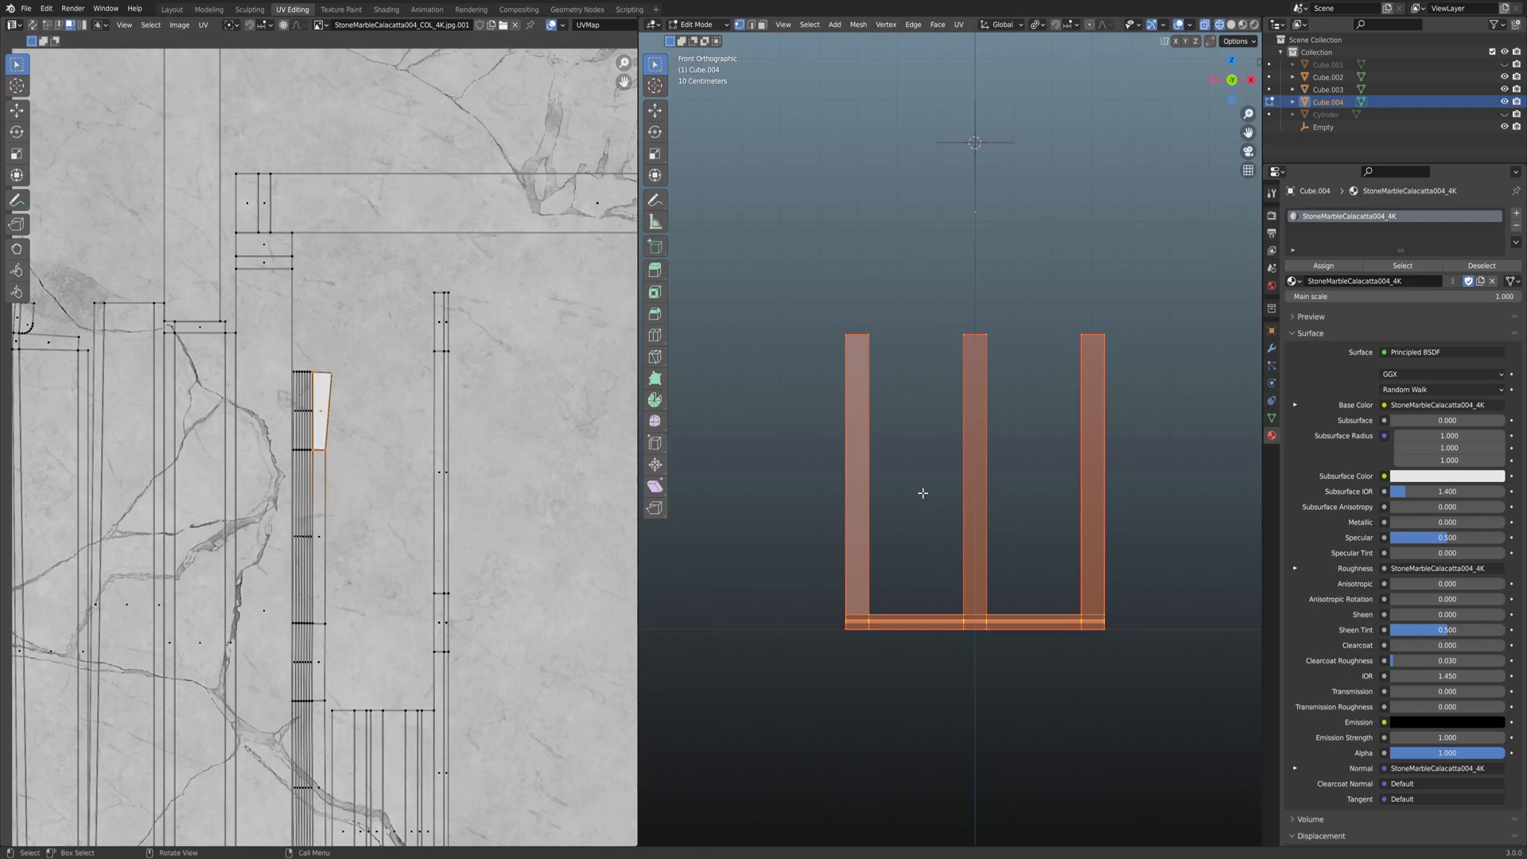
# Turn on UV sync selection, use face select mode and keep only the skewed UV face selected.
pyautogui.scroll(2, 919, 490)
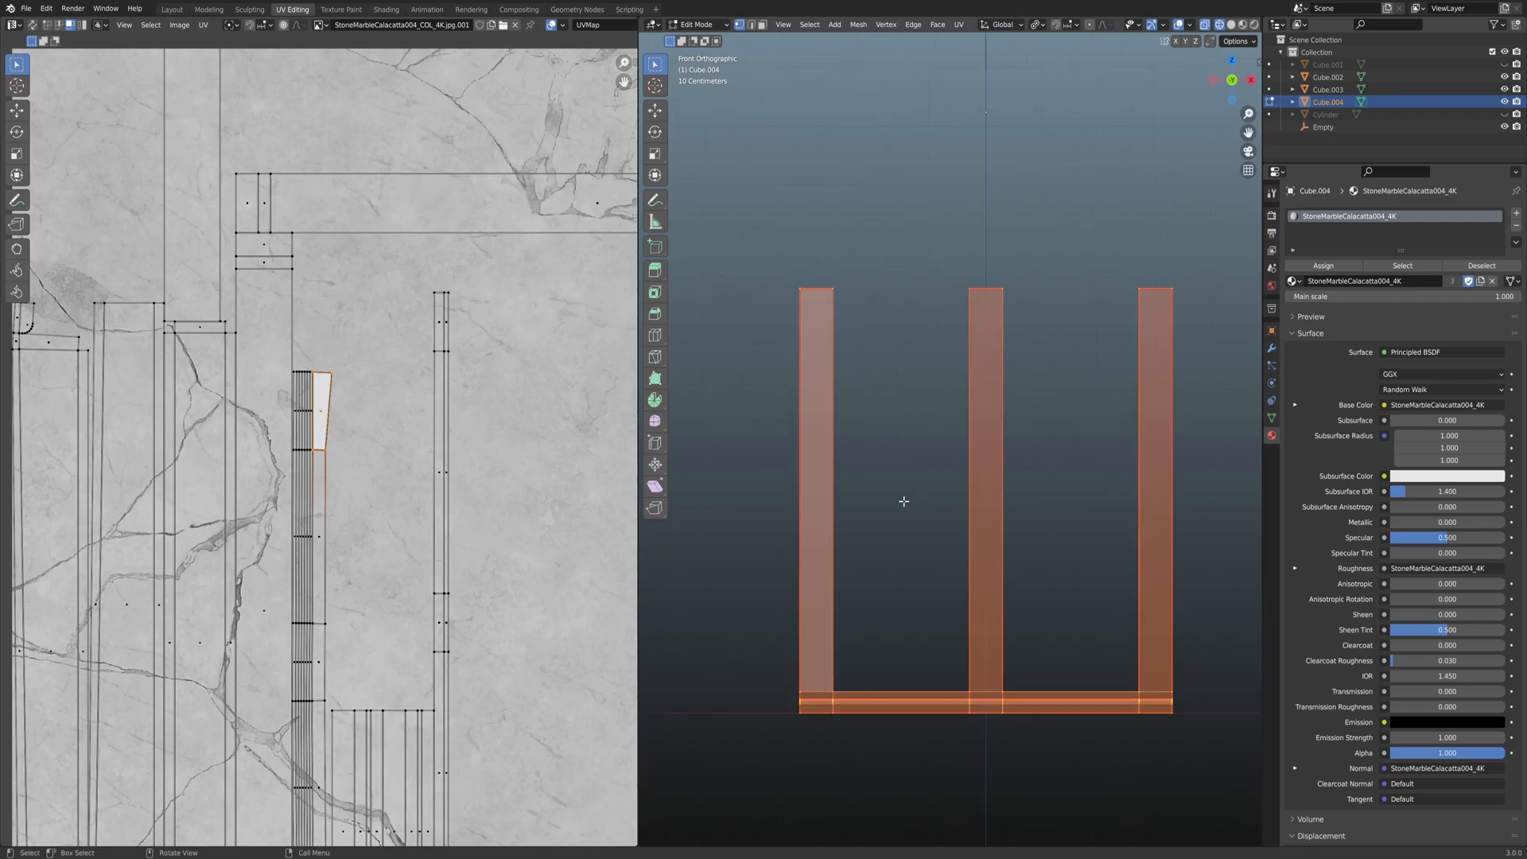
pyautogui.click(31, 24)
pyautogui.scroll(-1, 509, 337)
pyautogui.press('3')
pyautogui.hotkey('alt', 'a')
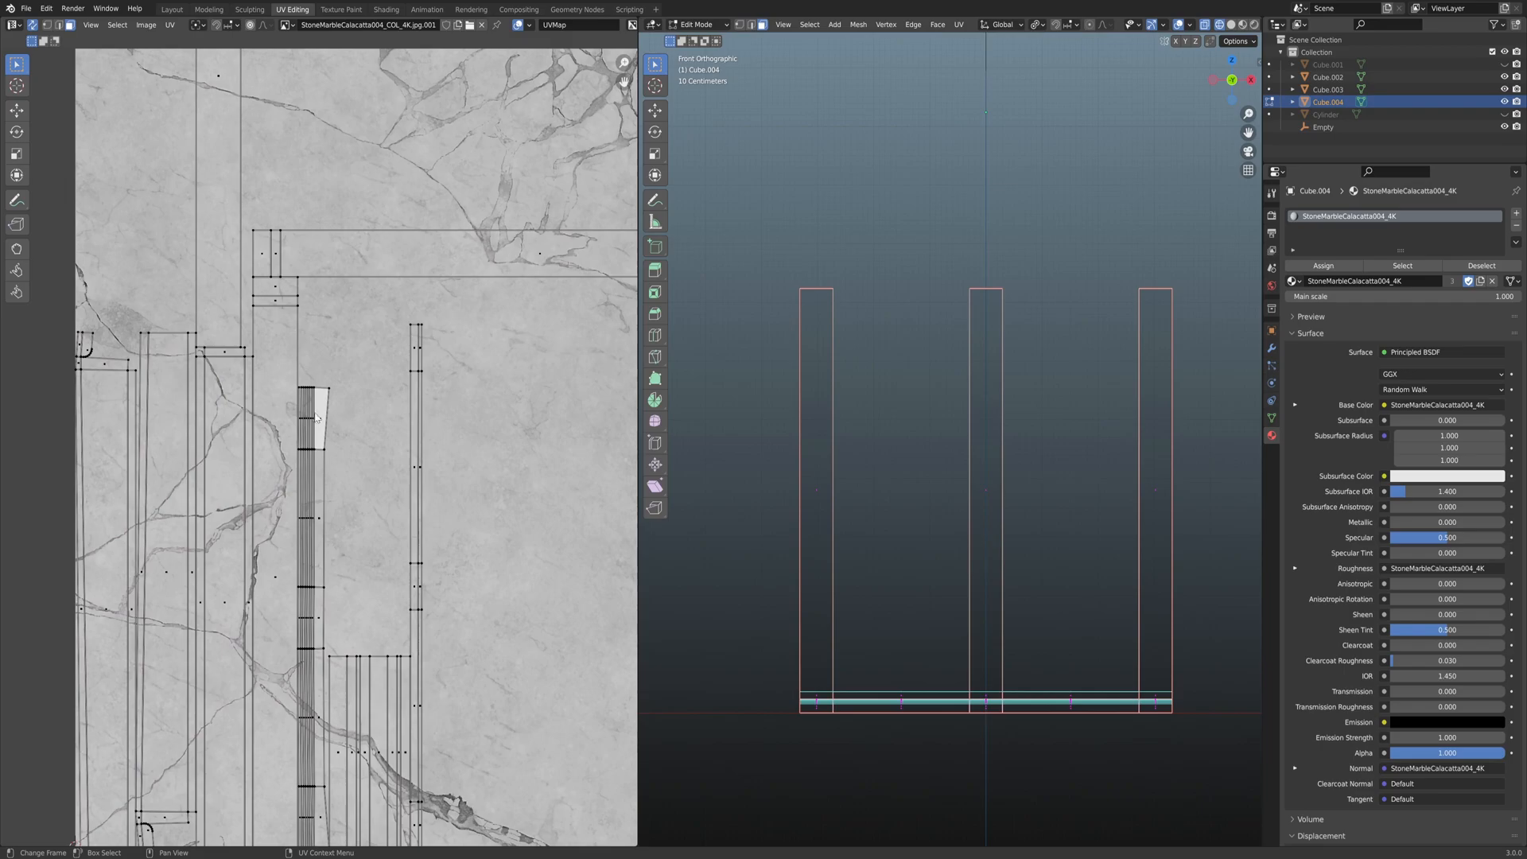
# Examine where the skewed UV face lies on the base moulding, using solid shading in the 3D view.
pyautogui.moveTo(799, 416); pyautogui.dragTo(898, 457, button='middle')
pyautogui.scroll(3, 971, 378)
pyautogui.keyDown('shift'); pyautogui.moveTo(1122, 536); pyautogui.dragTo(893, 384, button='middle'); pyautogui.keyUp('shift')
pyautogui.scroll(1, 892, 384)
pyautogui.moveTo(843, 388); pyautogui.dragTo(1002, 390, button='middle')
pyautogui.scroll(4, 923, 374)
pyautogui.scroll(-3, 477, 485)
pyautogui.moveTo(474, 489); pyautogui.dragTo(489, 433, button='middle')
pyautogui.scroll(2, 489, 433)
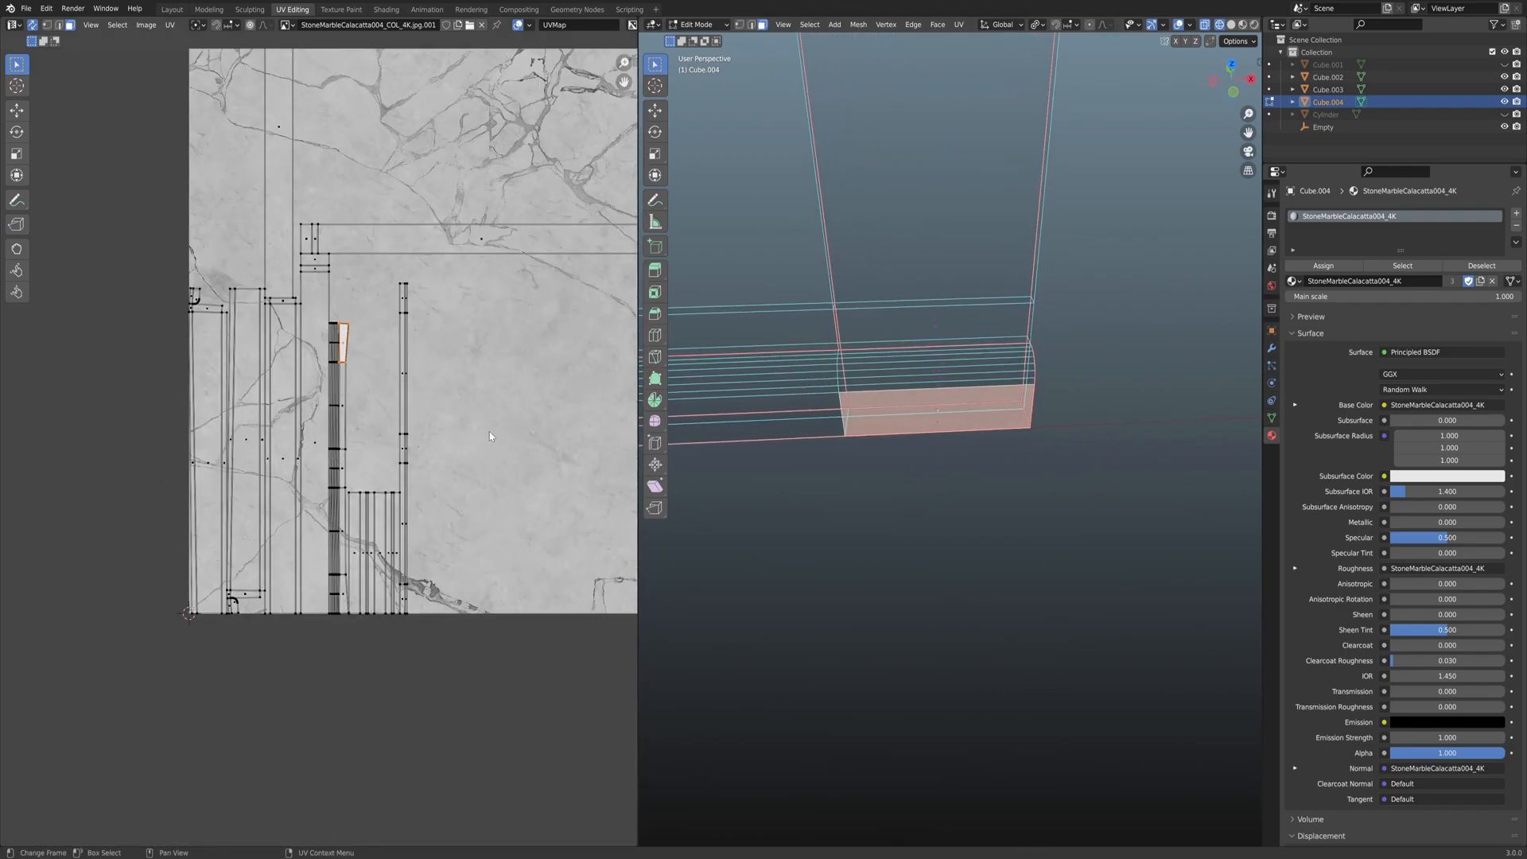
pyautogui.scroll(3, 414, 463)
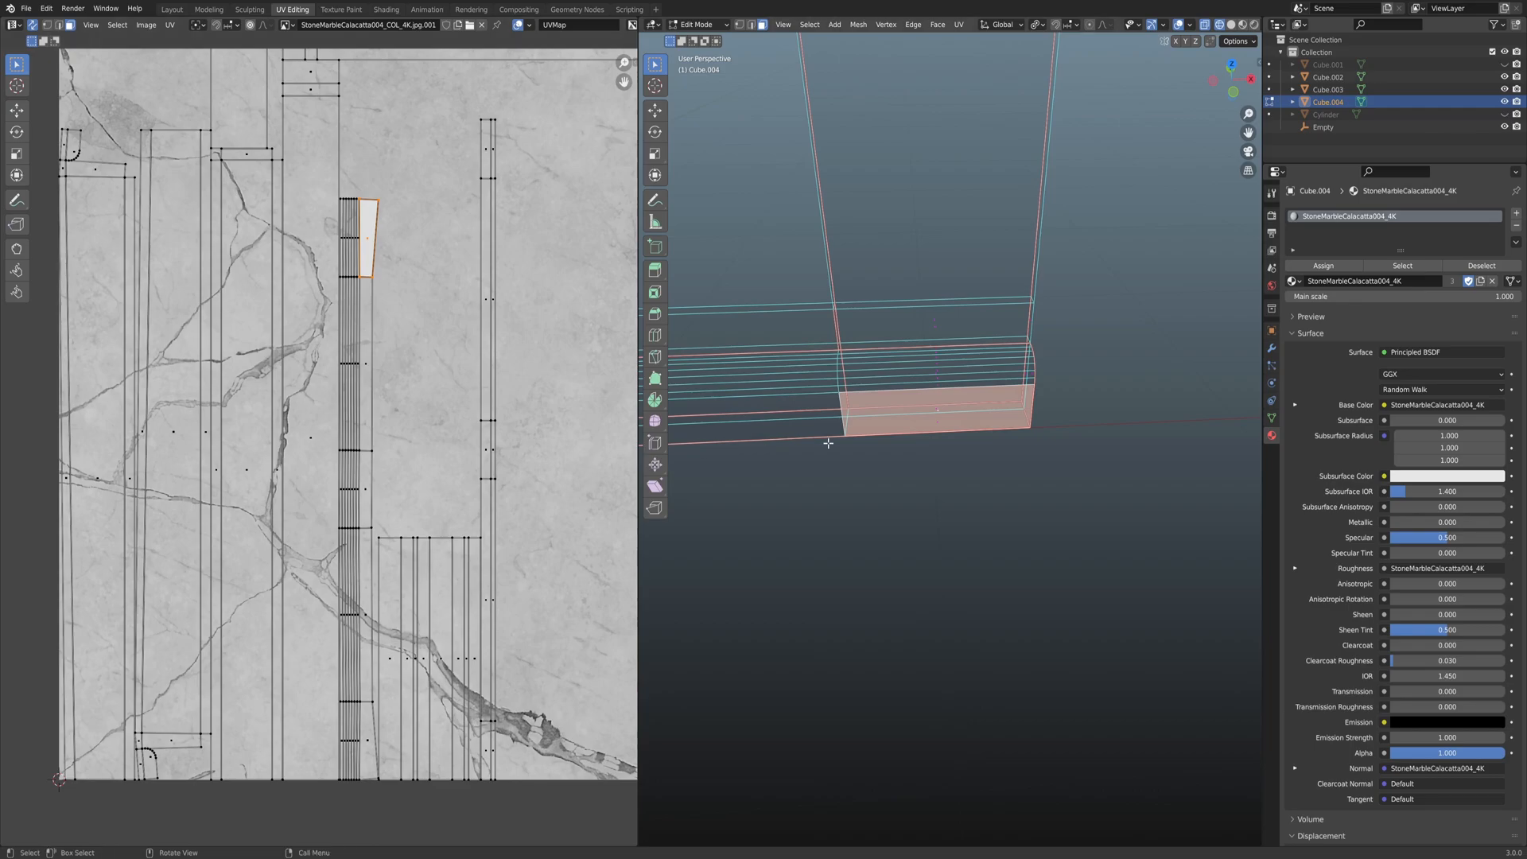
pyautogui.press('z')
pyautogui.press('z')
pyautogui.moveTo(871, 429); pyautogui.dragTo(999, 363, button='middle')
pyautogui.scroll(5, 952, 503)
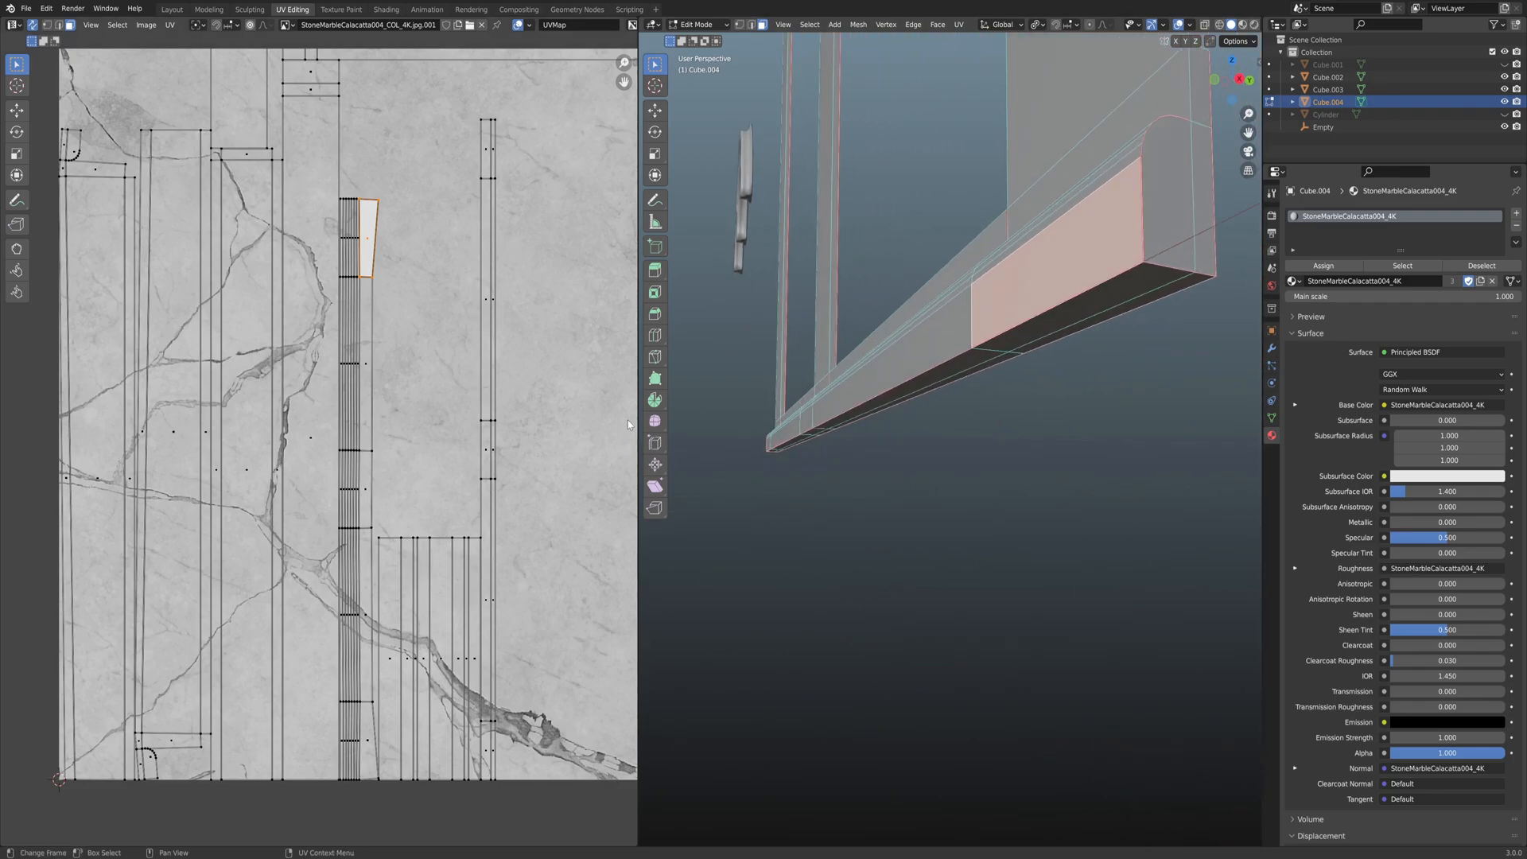
# Select the moulding's whole UV island with a narrow middle quad active and apply Follow Active Quads.
pyautogui.scroll(6, 374, 498)
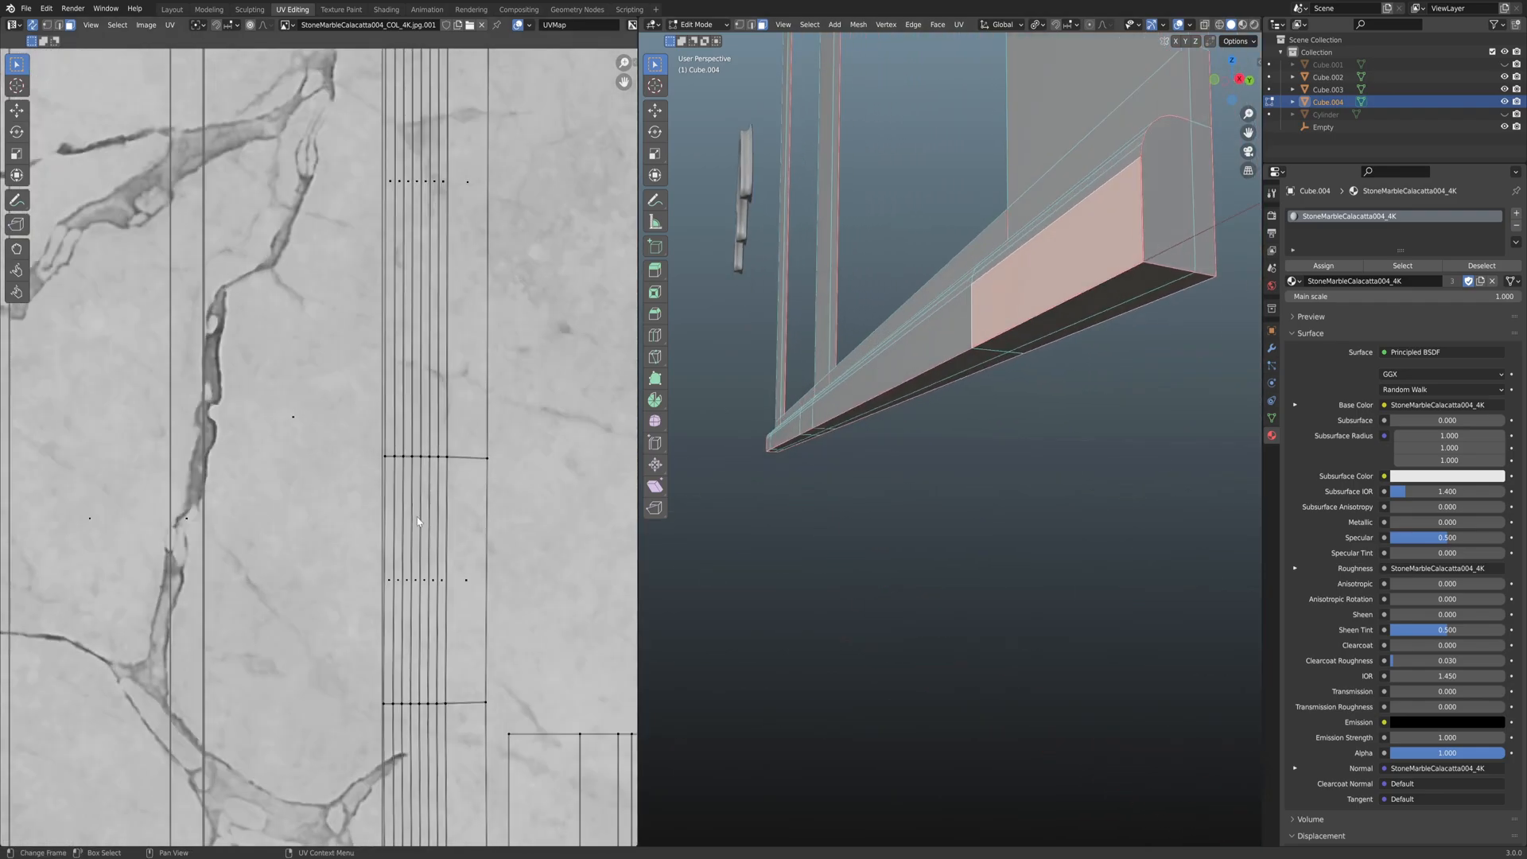
pyautogui.scroll(-1, 422, 541)
pyautogui.click(401, 526)
pyautogui.scroll(-4, 403, 525)
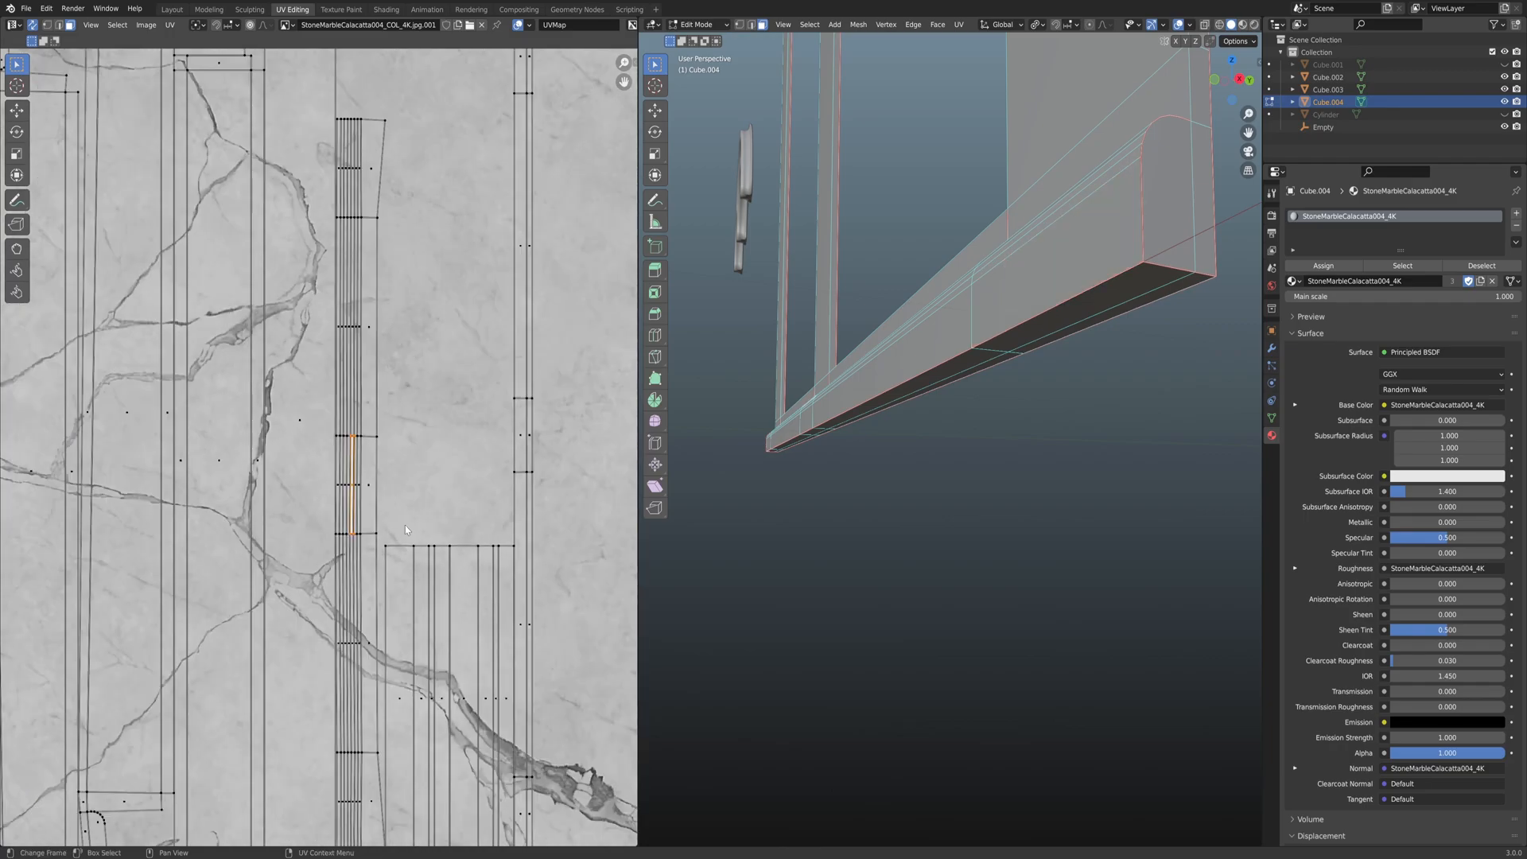
pyautogui.scroll(3, 344, 487)
pyautogui.press('l')
pyautogui.rightClick(354, 483)
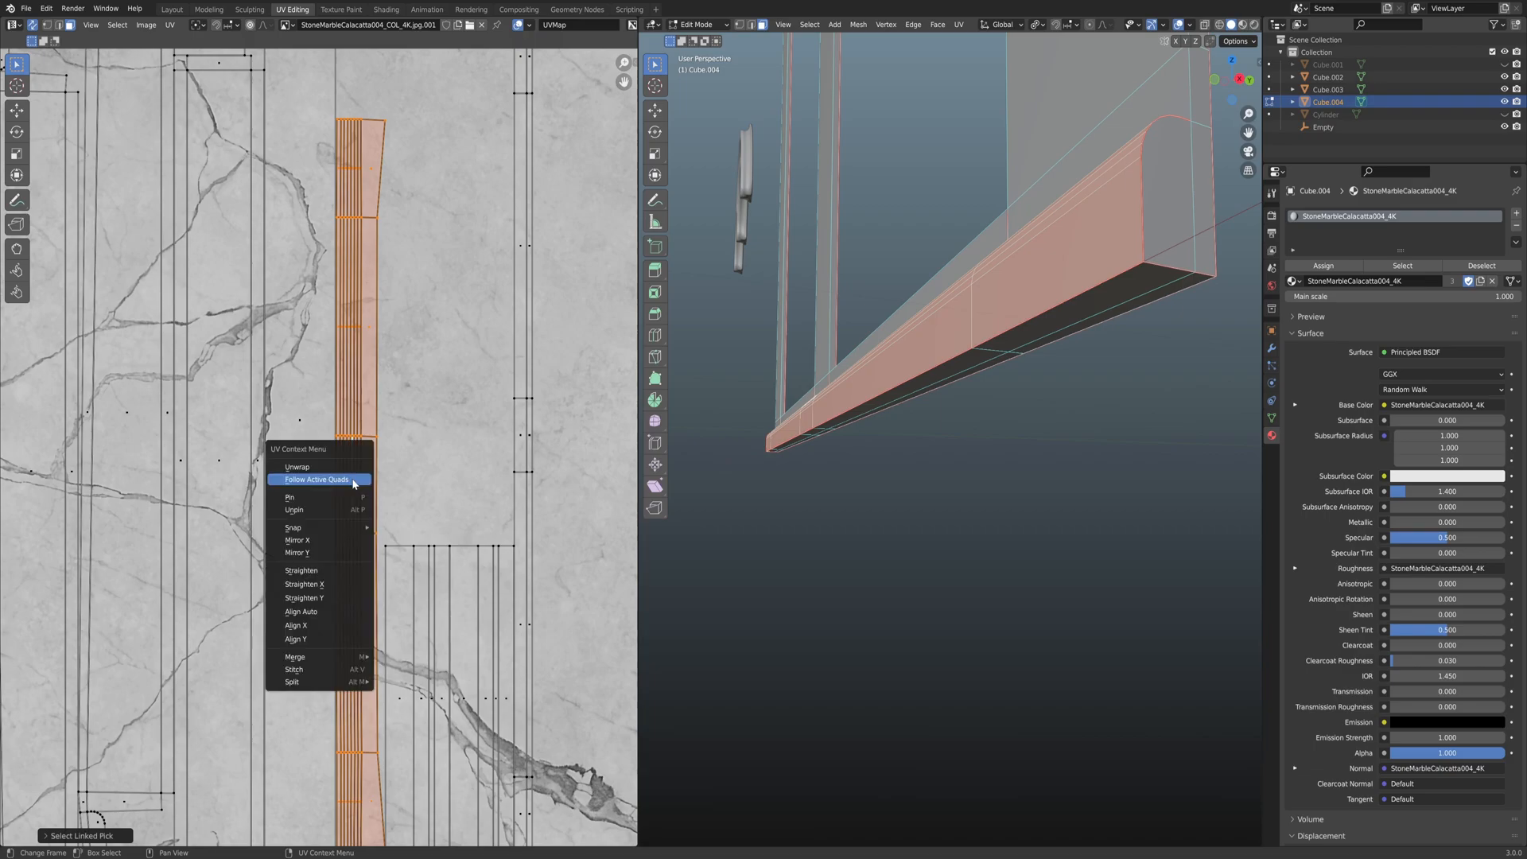
pyautogui.click(353, 479)
pyautogui.scroll(-3, 362, 481)
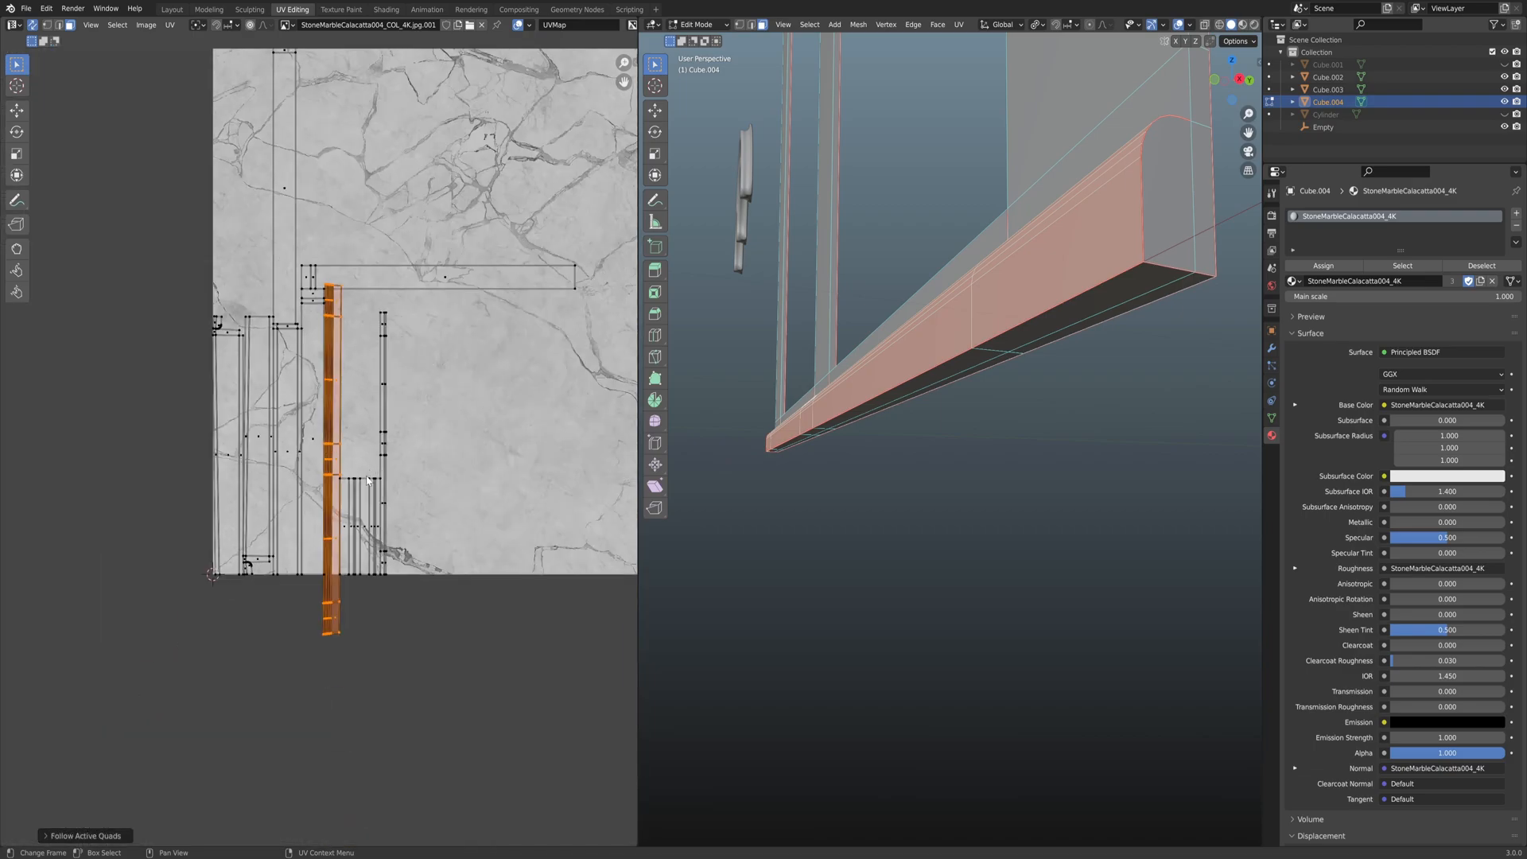
# Move the moulding's UV island up and away from the other islands, partly above the texture image.
pyautogui.press('g')
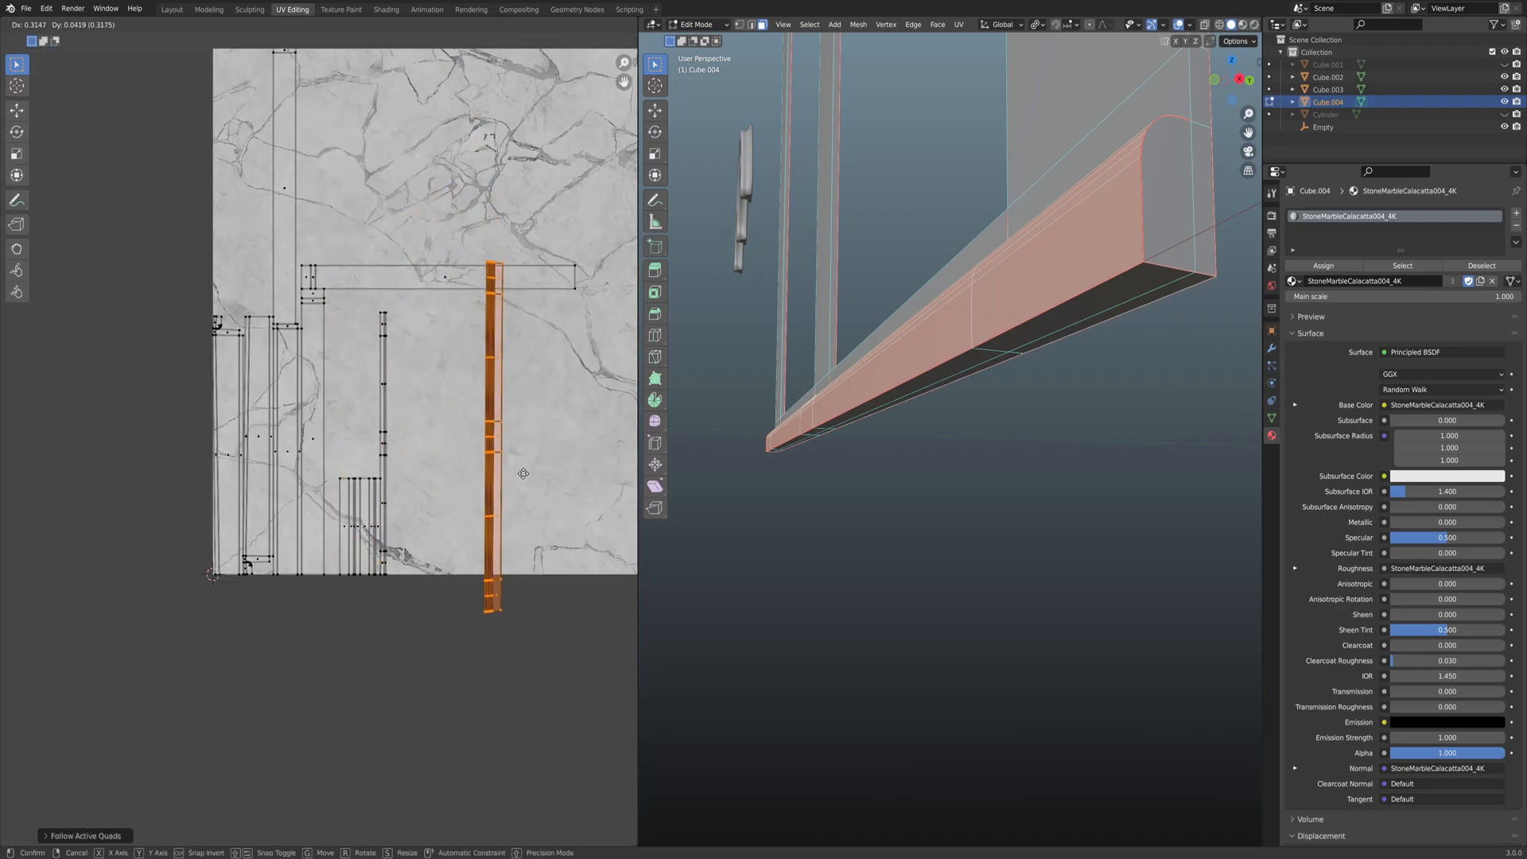
pyautogui.scroll(-3, 461, 417)
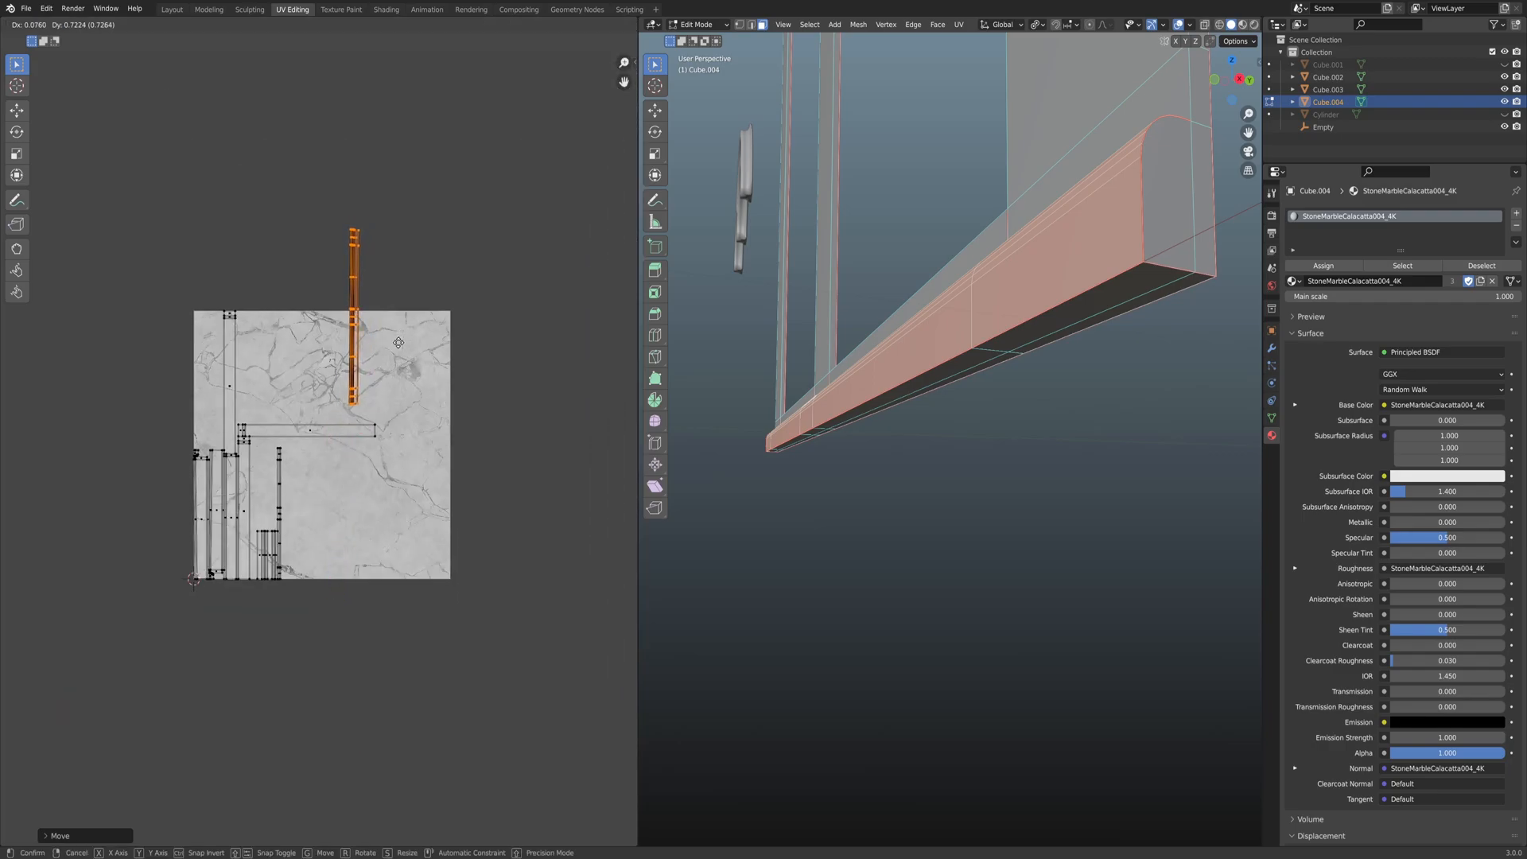
pyautogui.click(401, 352)
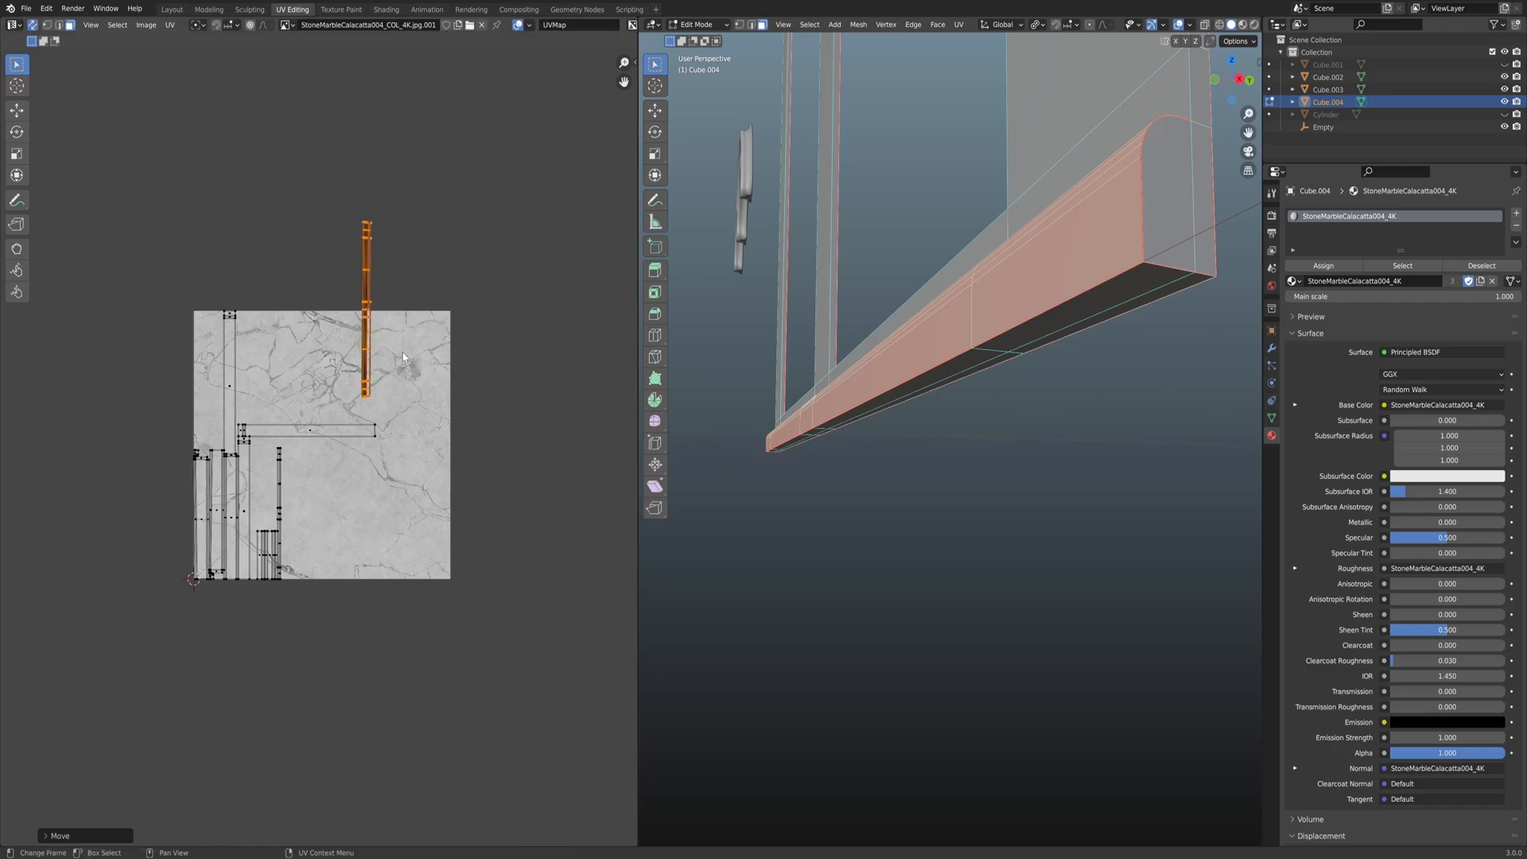
# Flatten the upper and lower edges of the island's active quad by scaling each to 0 along Y.
pyautogui.scroll(6, 366, 382)
pyautogui.scroll(6, 350, 501)
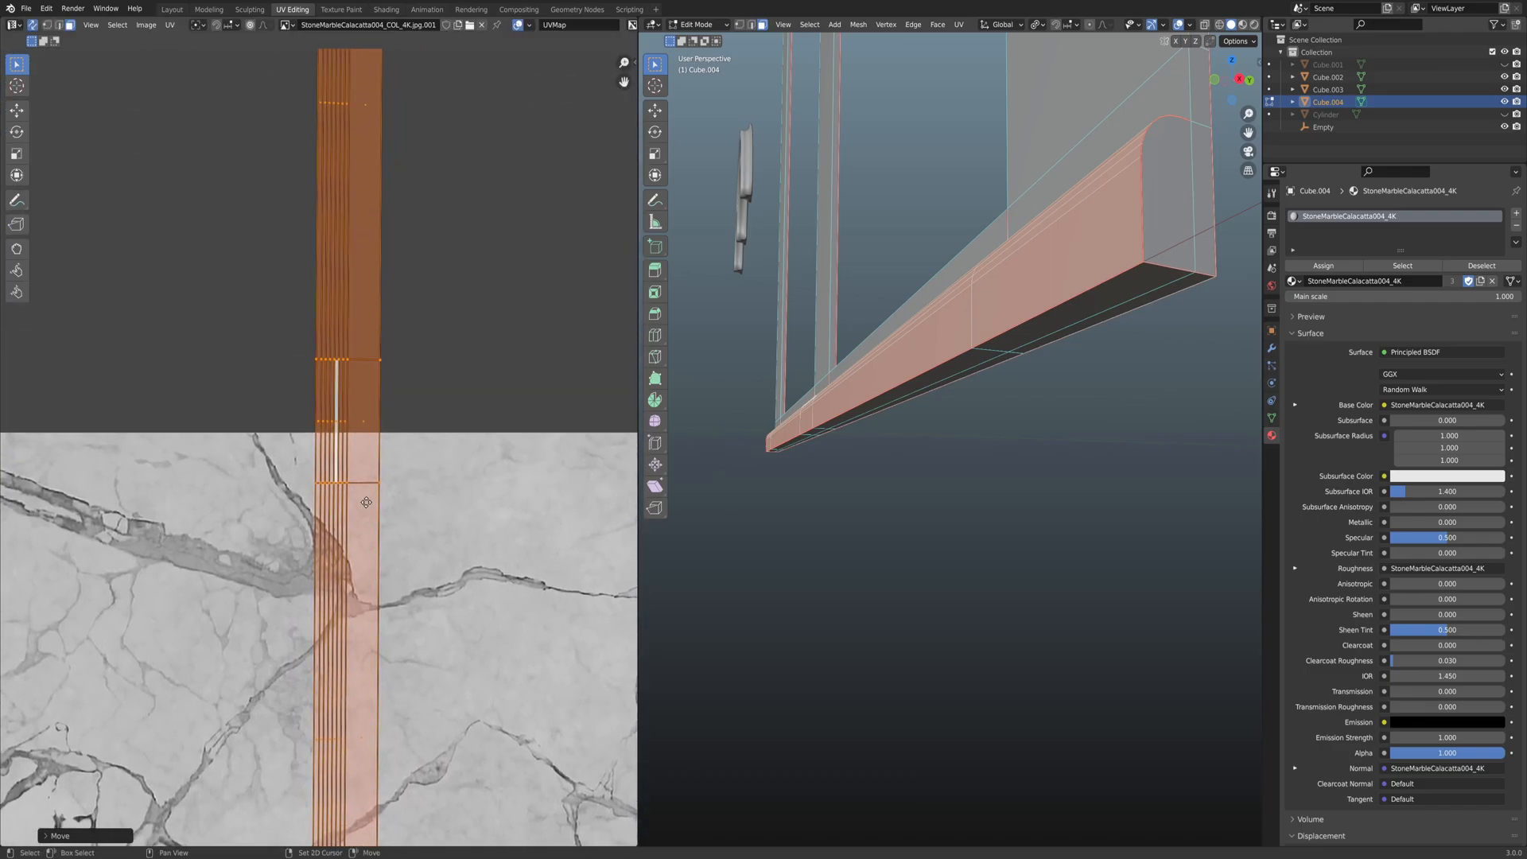
pyautogui.press('1')
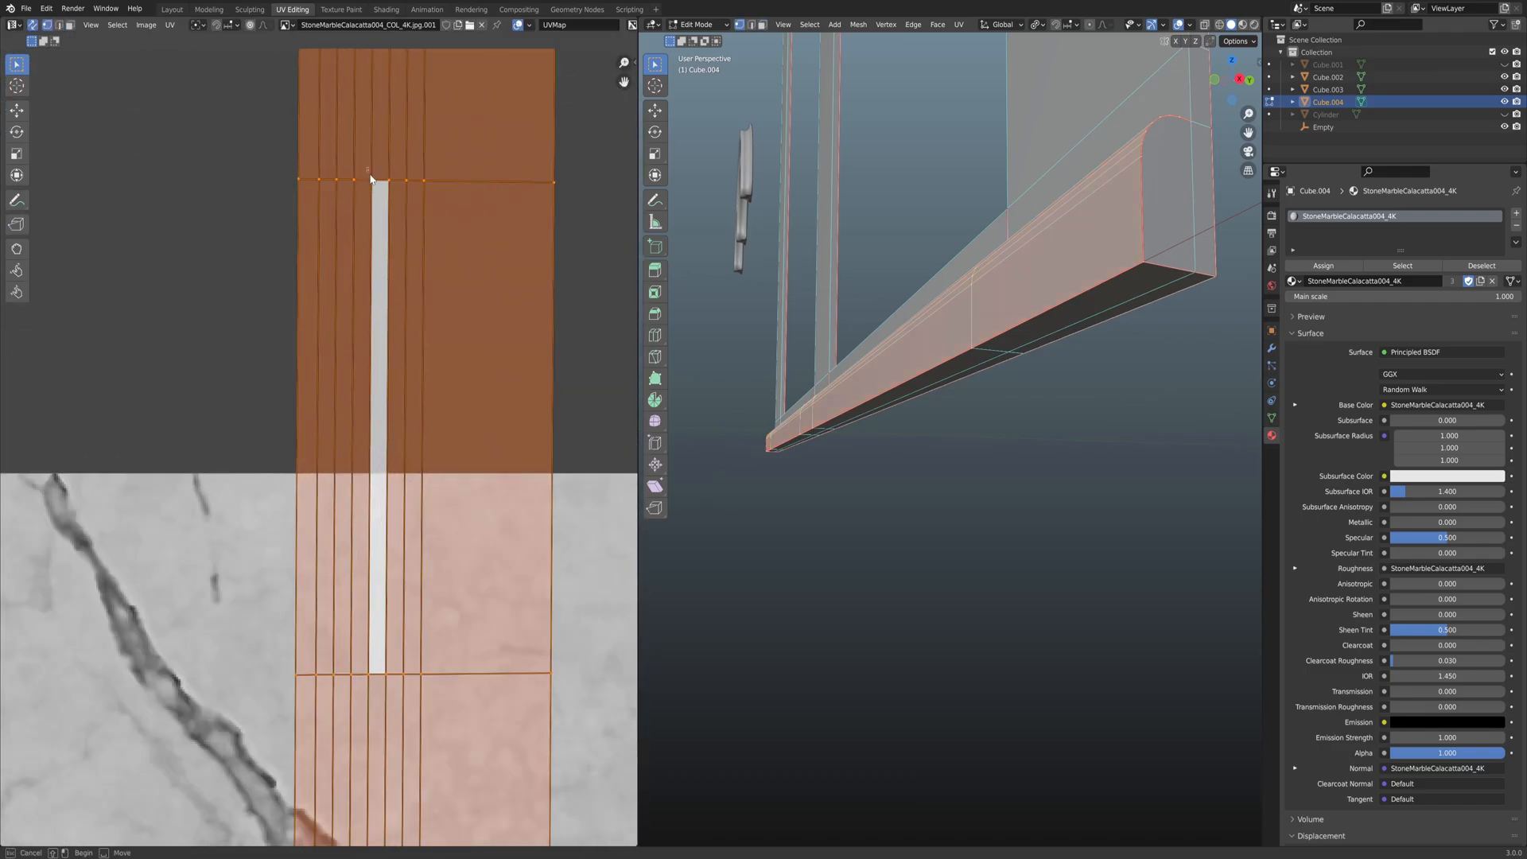
pyautogui.moveTo(365, 213); pyautogui.dragTo(403, 168)
pyautogui.press('s')
pyautogui.press('y')
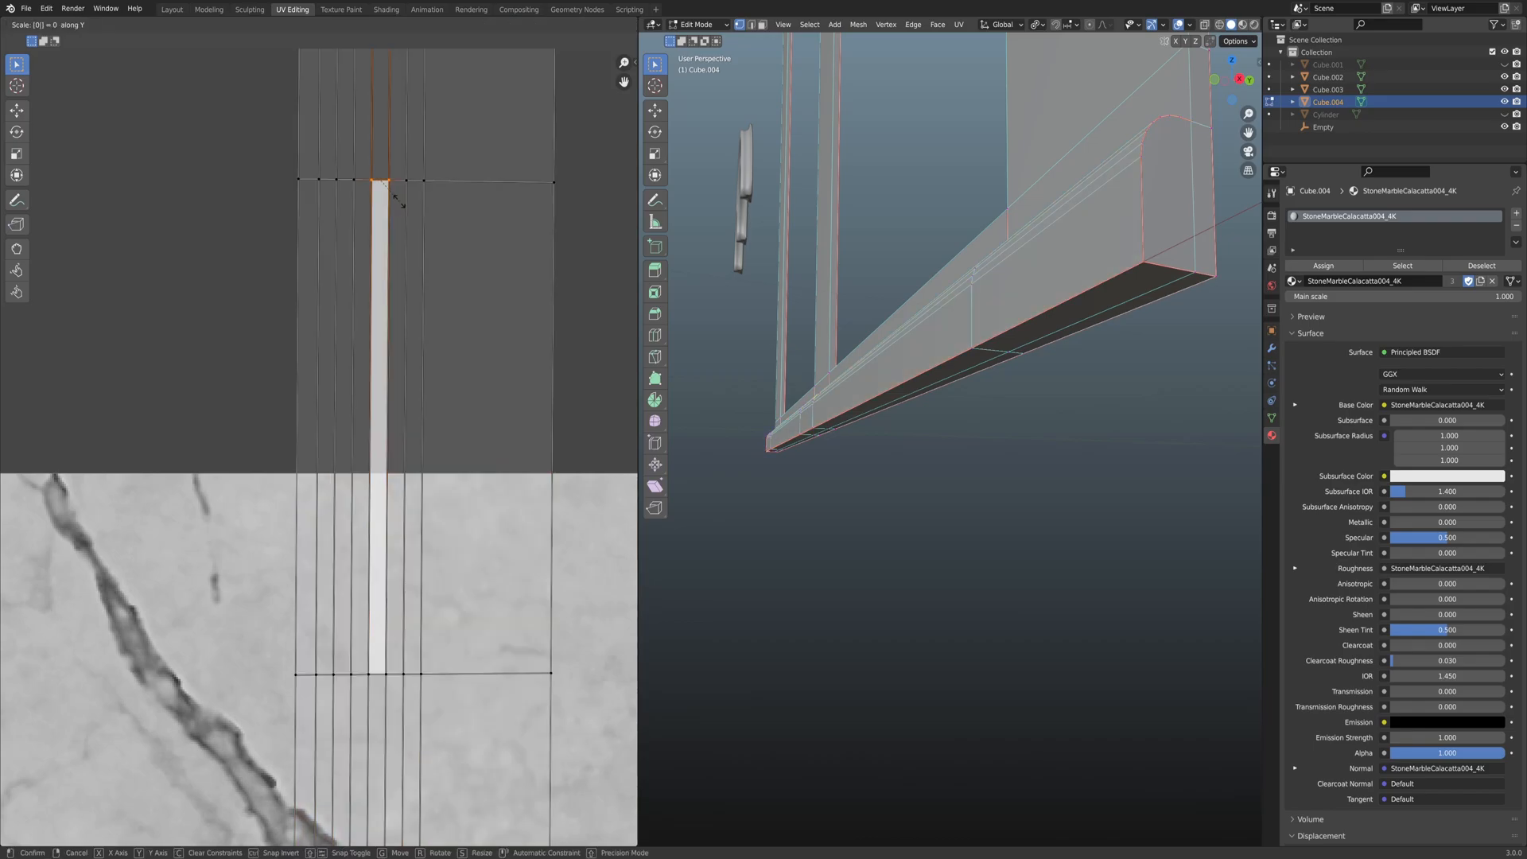
pyautogui.press('Return')
pyautogui.moveTo(367, 646); pyautogui.dragTo(393, 684)
pyautogui.press('s')
pyautogui.press('y')
pyautogui.press('Return')
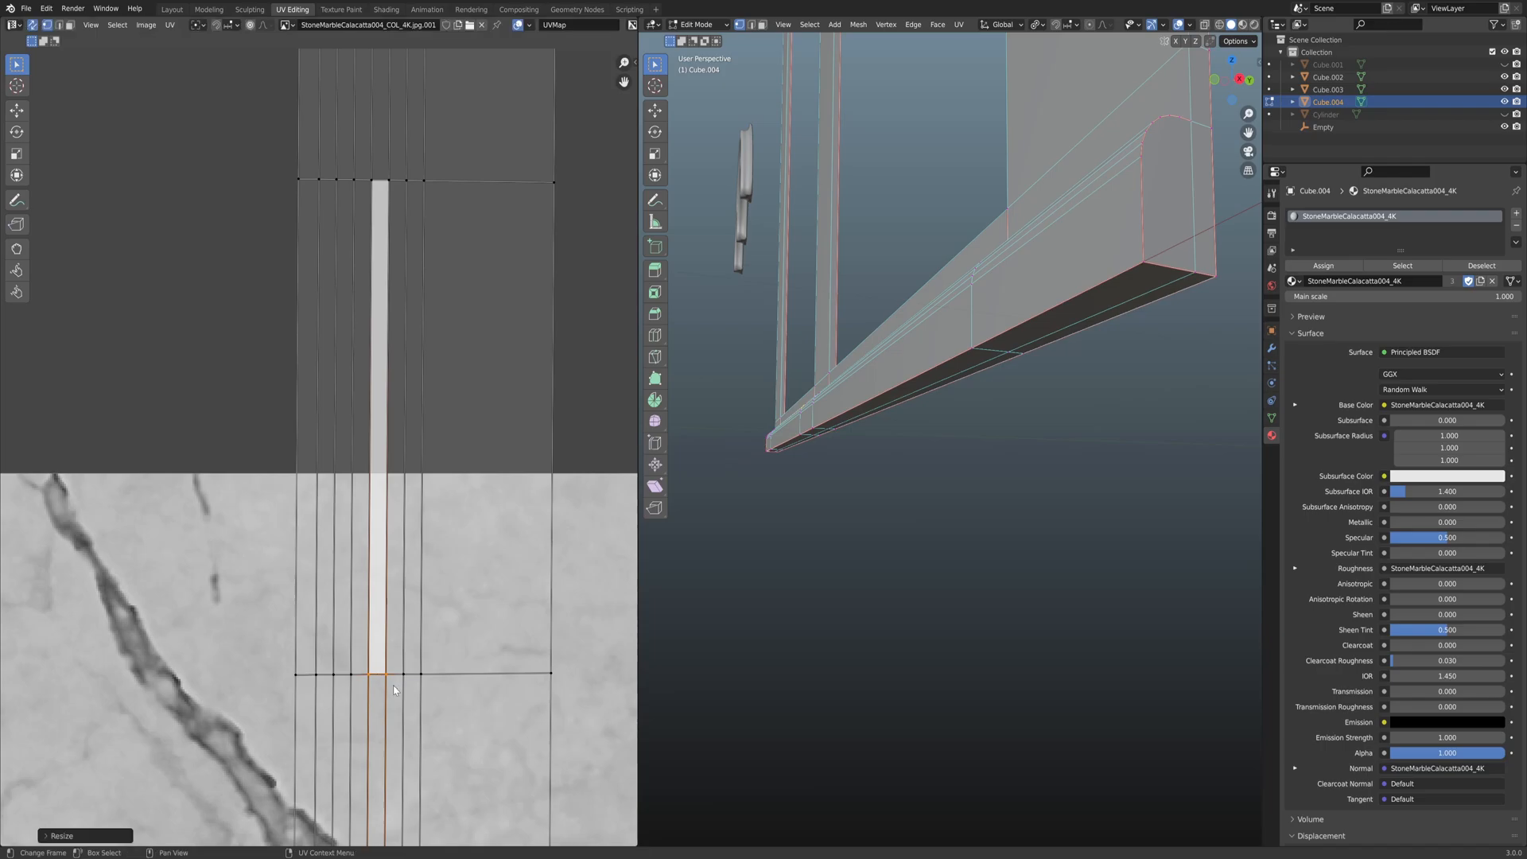
# Turn off UV sync selection and straighten the active quad's left edge by scaling it to 0 along X.
pyautogui.click(365, 679)
pyautogui.keyDown('shift'); pyautogui.click(374, 186); pyautogui.keyUp('shift')
pyautogui.click(34, 25)
pyautogui.scroll(-5, 415, 289)
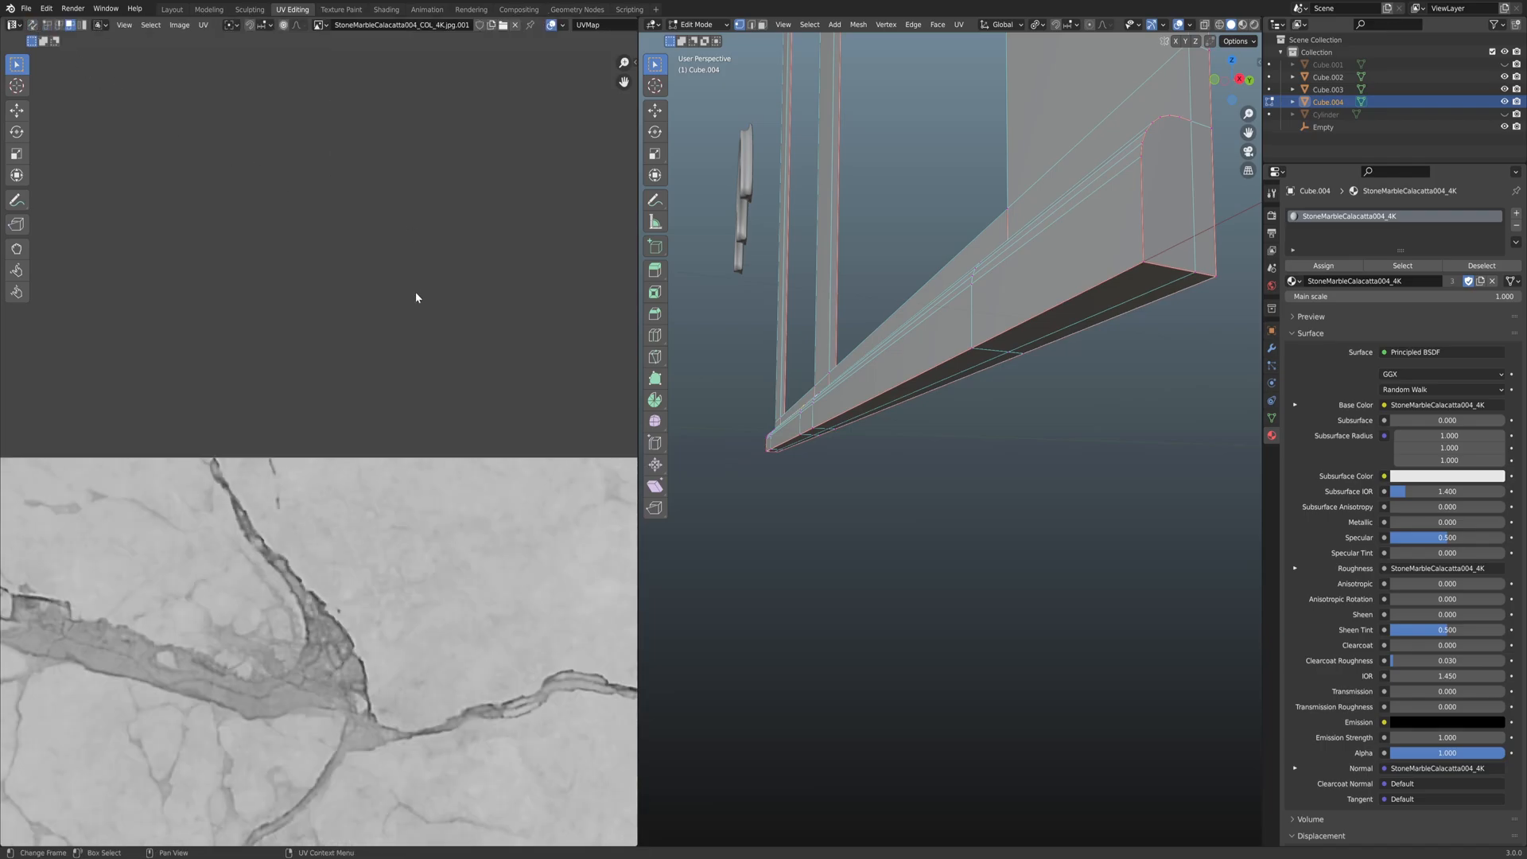
pyautogui.press('a')
pyautogui.scroll(6, 371, 389)
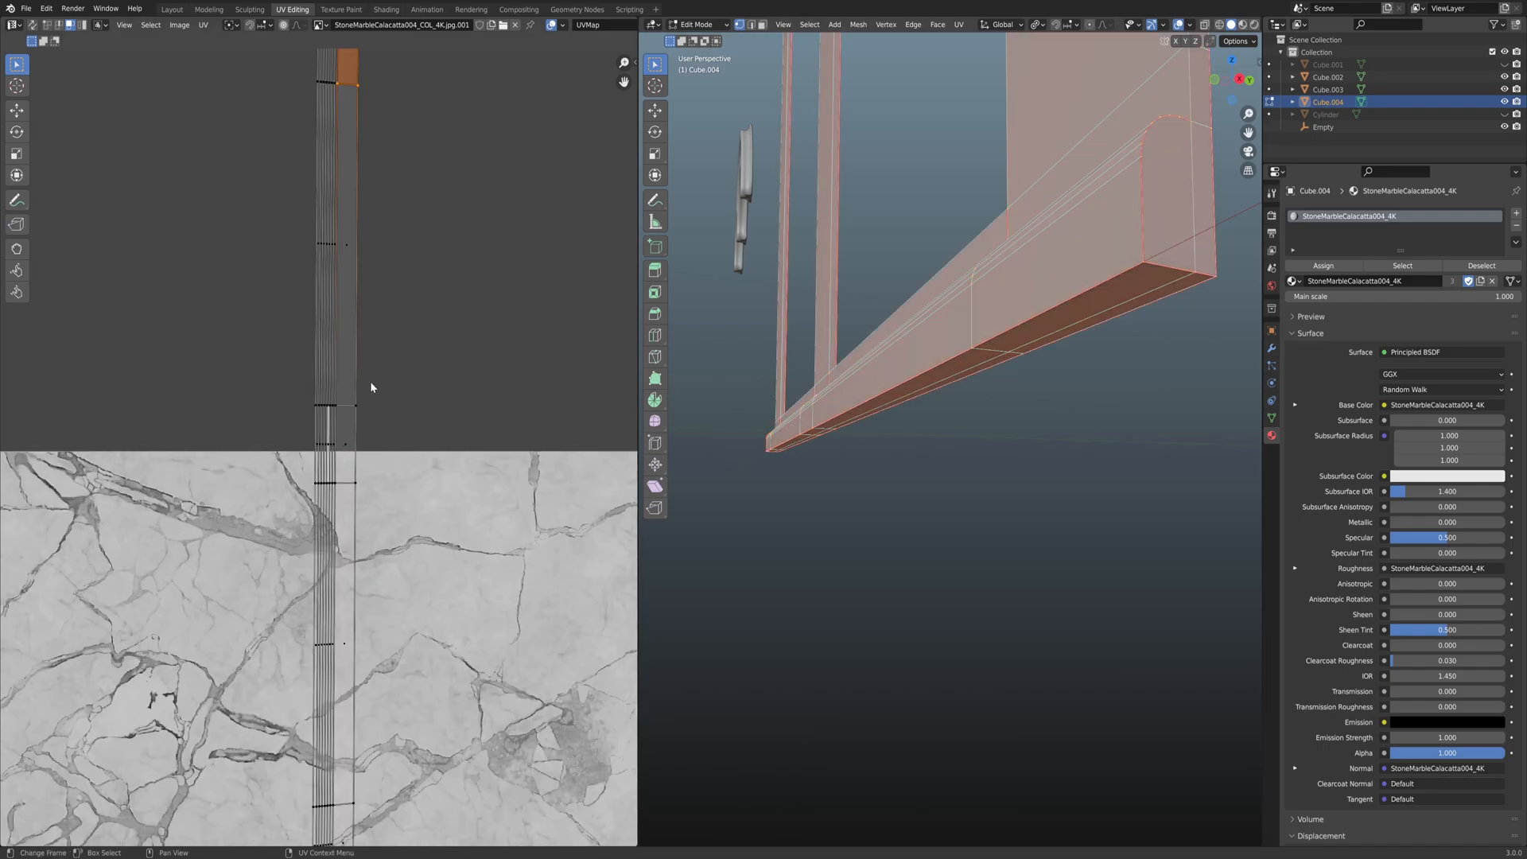
pyautogui.click(350, 322)
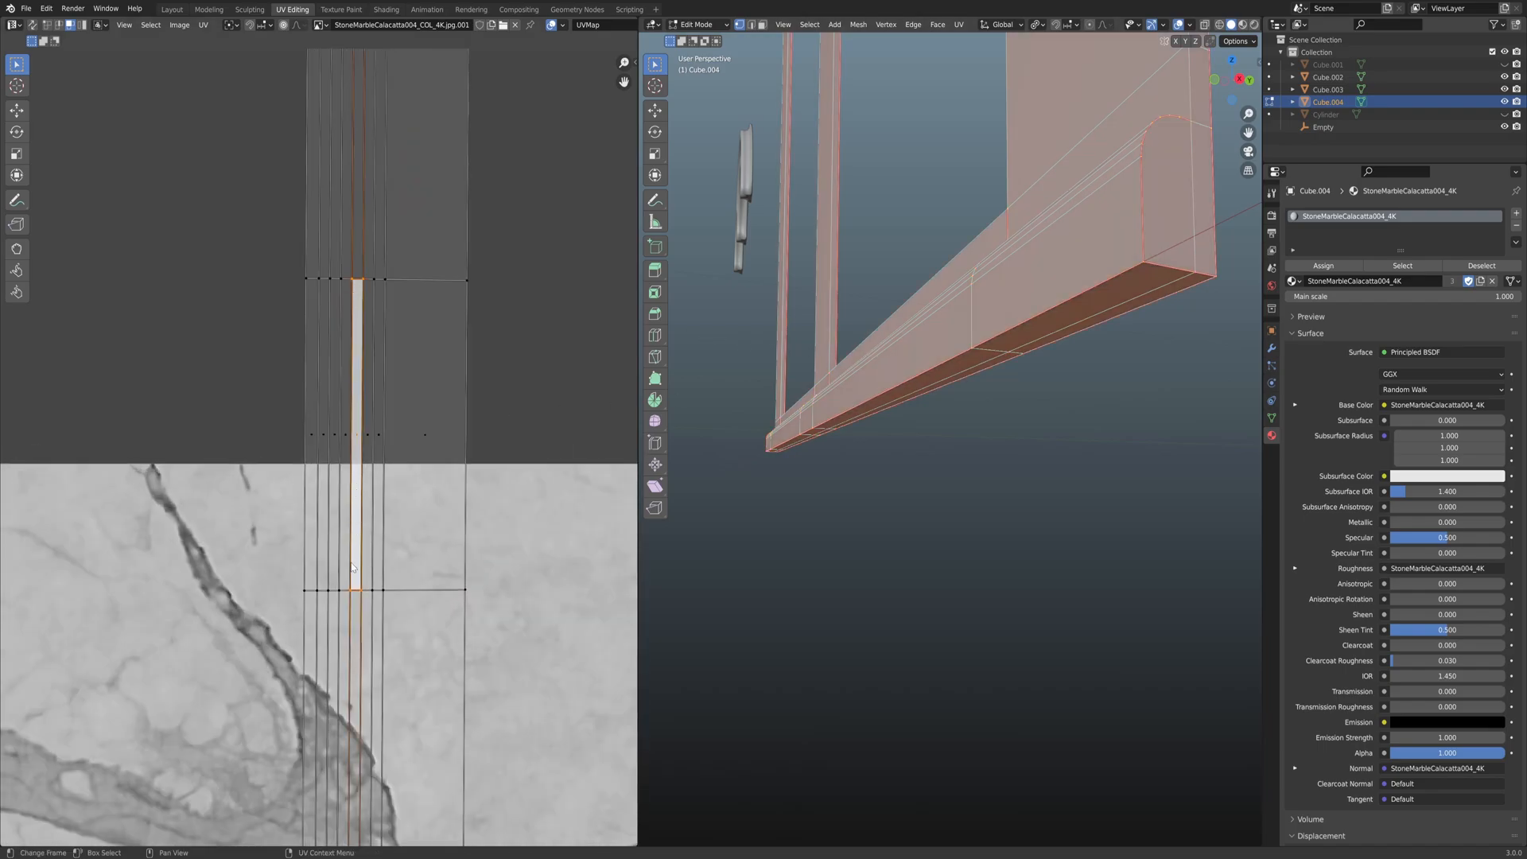
pyautogui.keyDown('shift'); pyautogui.click(351, 590); pyautogui.keyUp('shift')
pyautogui.press('s')
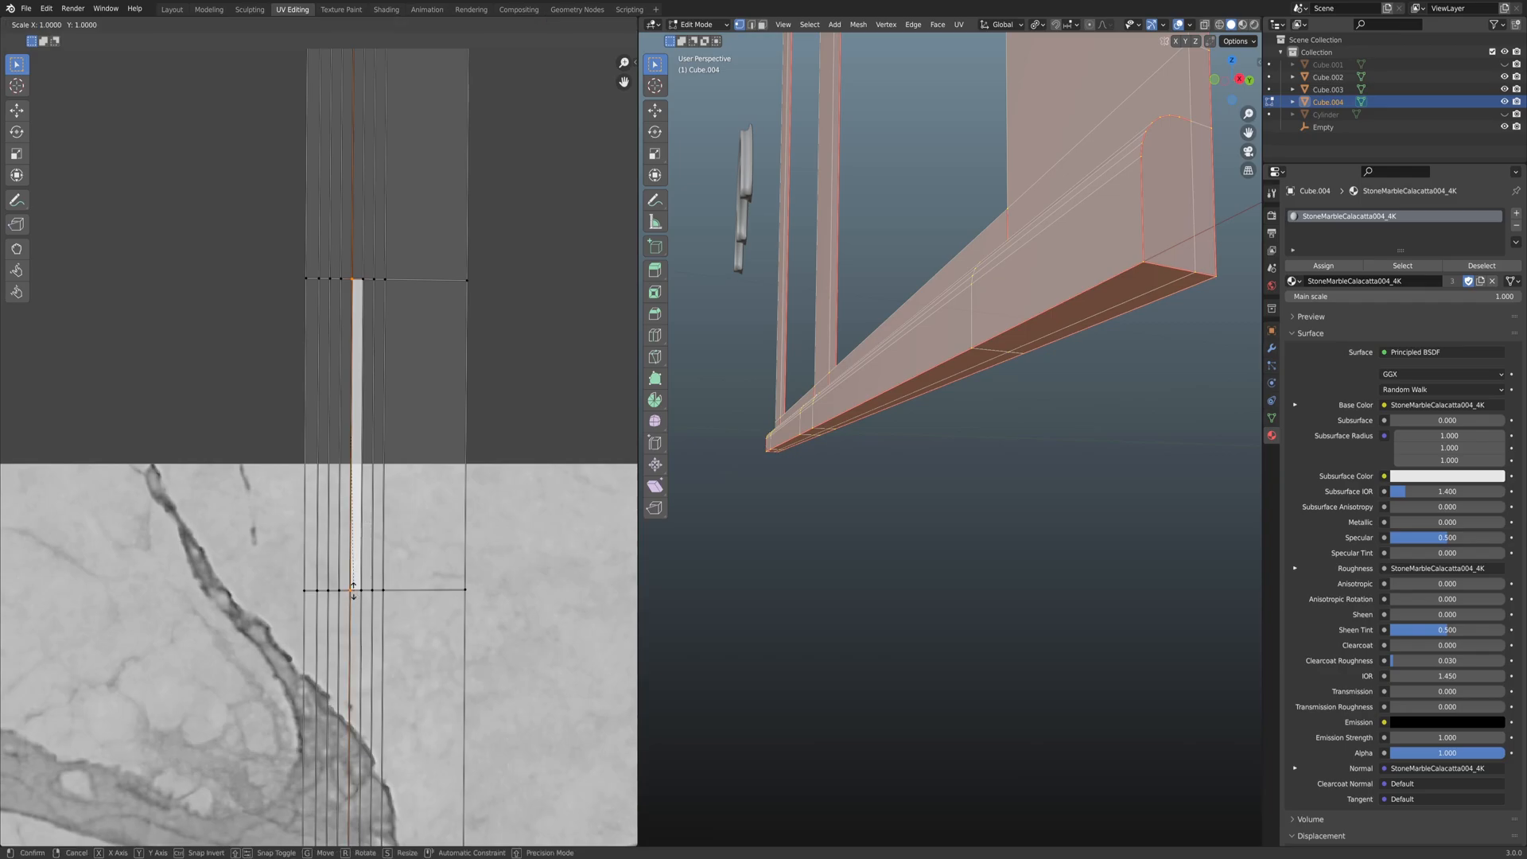
pyautogui.write('x0')
pyautogui.press('Return')
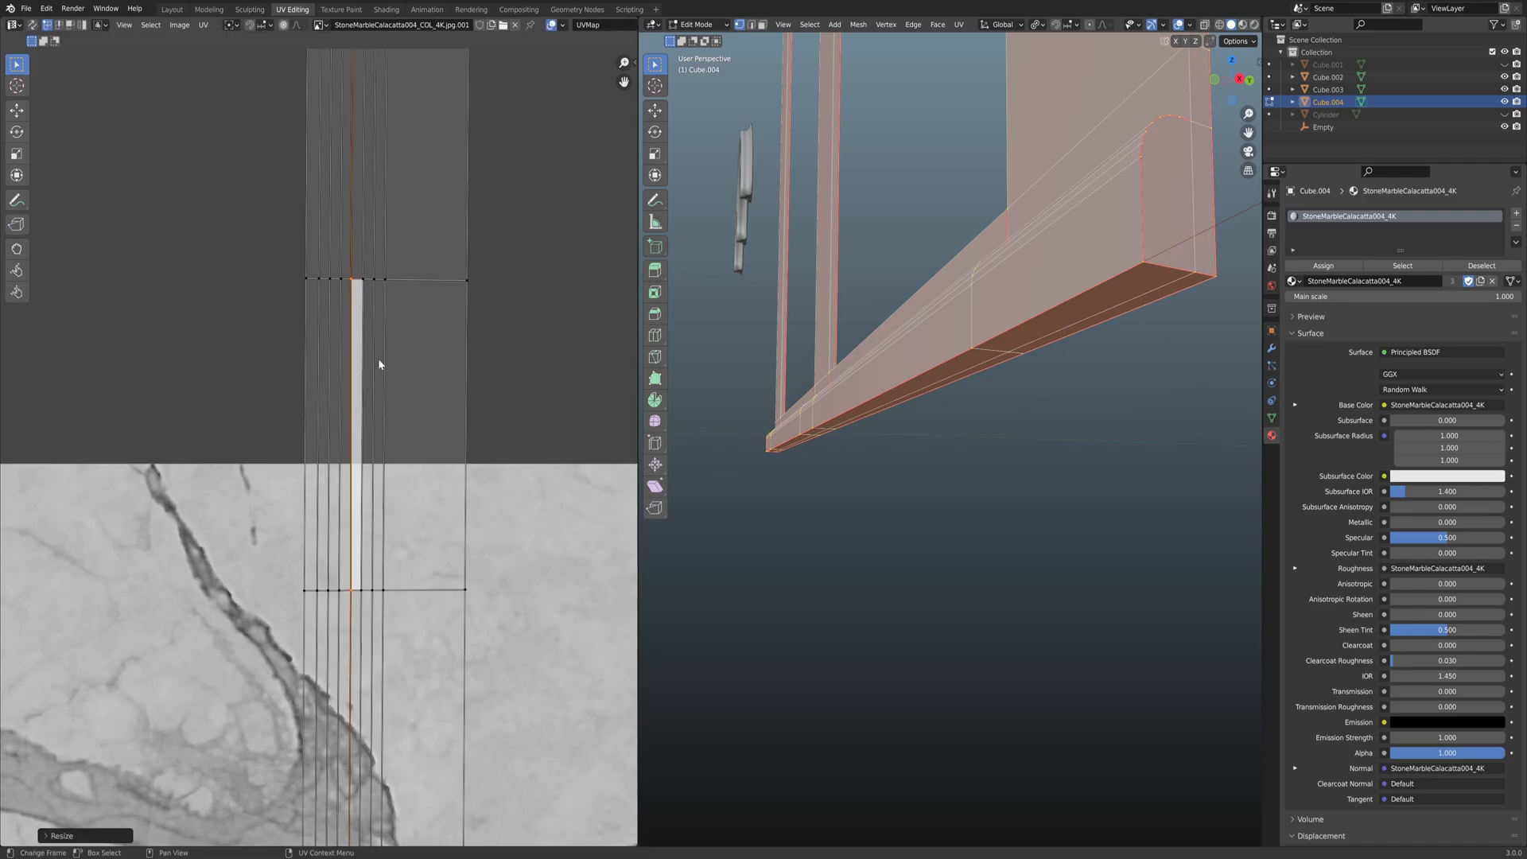
# Straighten the active quad's right edge by scaling its two vertices to 0 along X.
pyautogui.keyDown('shift'); pyautogui.click(364, 589); pyautogui.keyUp('shift')
pyautogui.press('s')
pyautogui.press('x')
pyautogui.press('0')
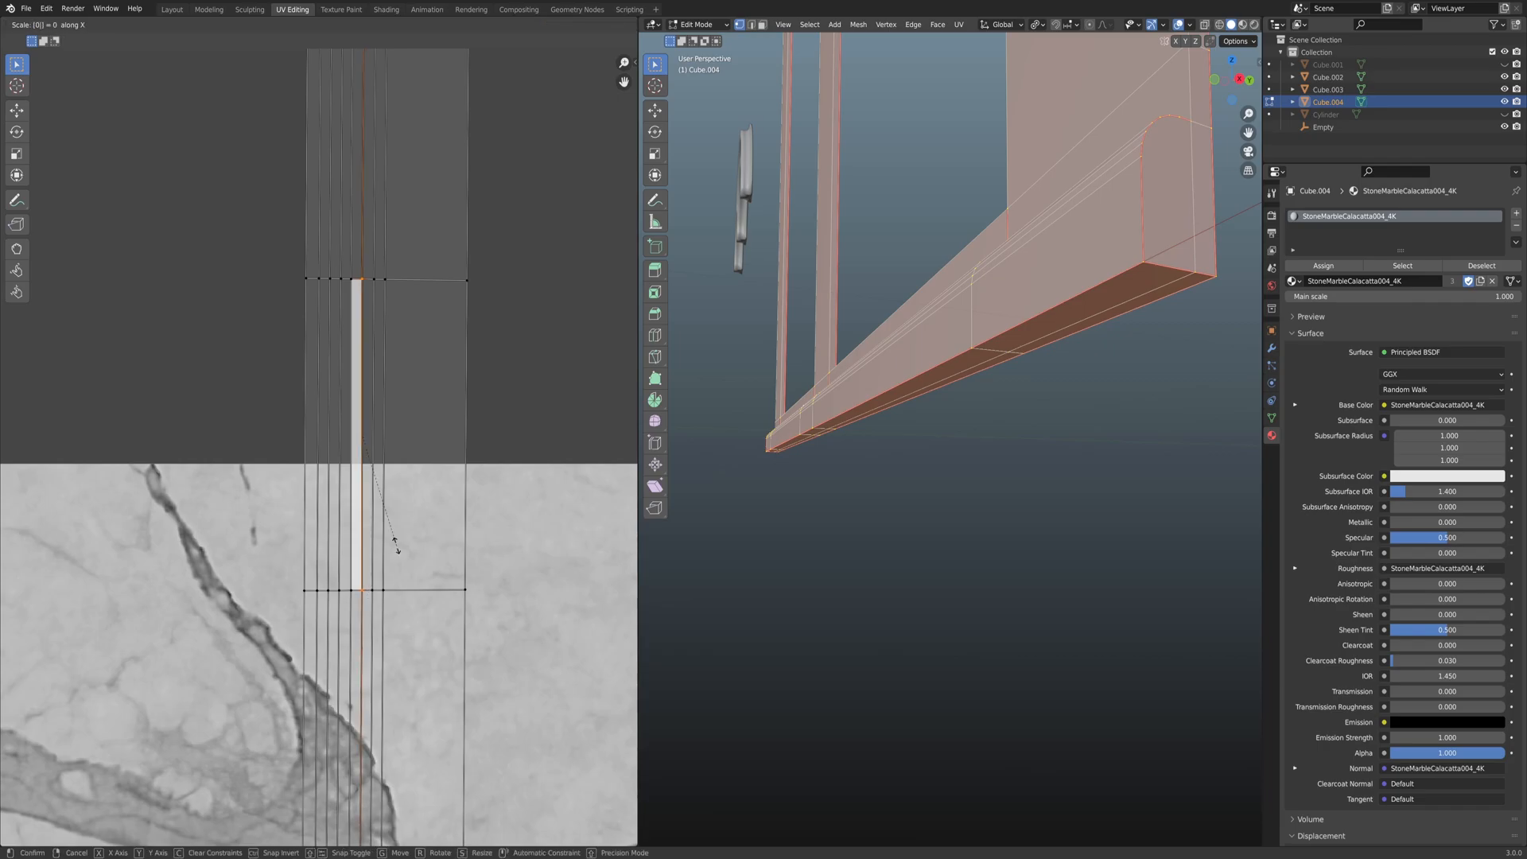
pyautogui.press('Return')
# Select all faces linked to the squared quad and apply Follow Active Quads to straighten the island.
pyautogui.press('3')
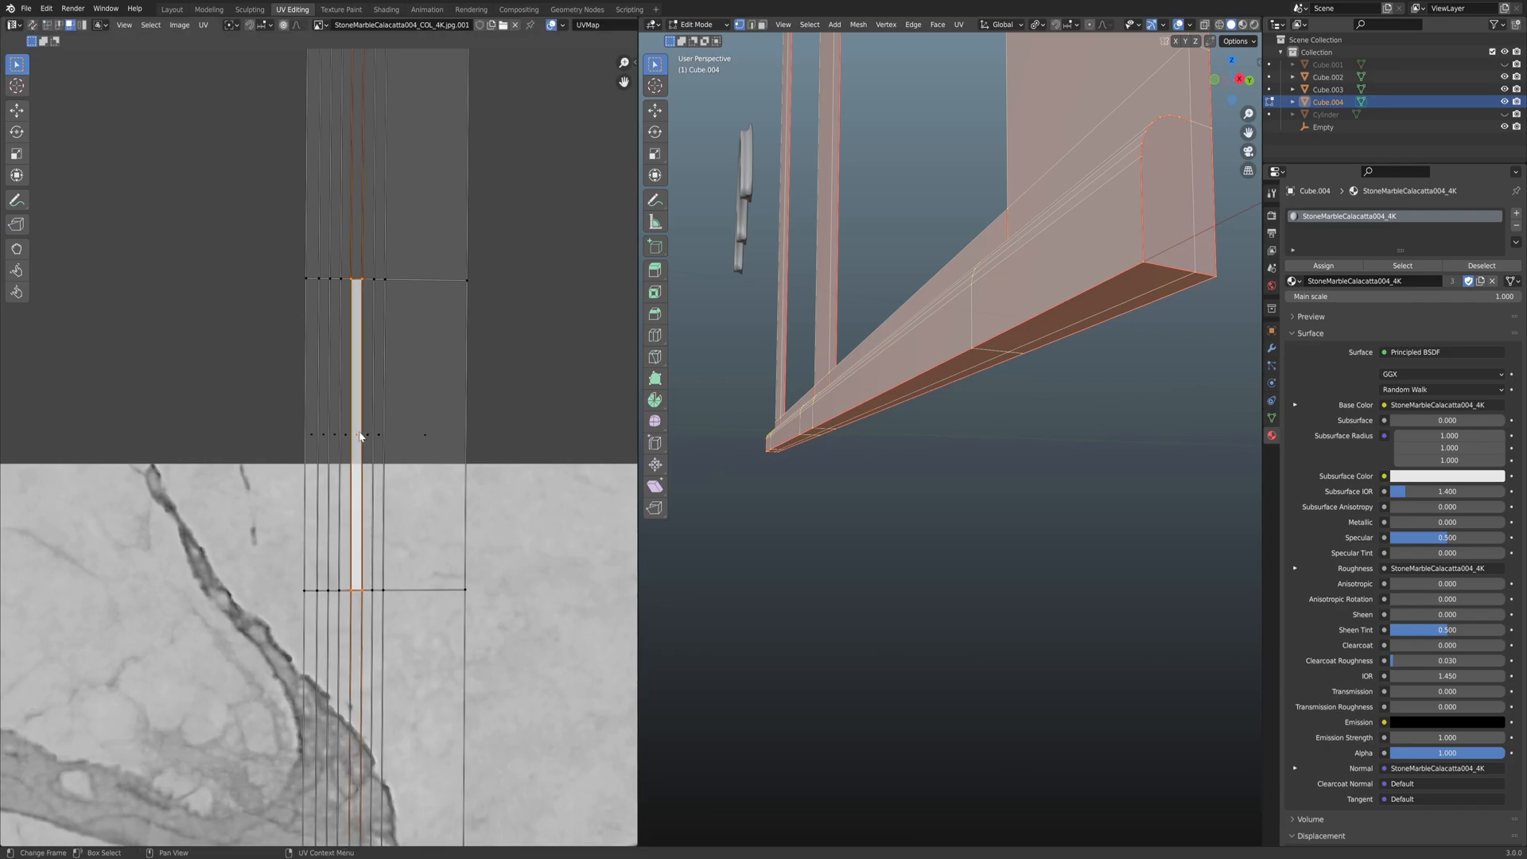
pyautogui.hotkey('ctrl', 'l')
pyautogui.press('u')
pyautogui.click(326, 481)
pyautogui.scroll(-3, 377, 437)
pyautogui.scroll(1, 371, 442)
pyautogui.scroll(-1, 362, 449)
pyautogui.scroll(2, 350, 452)
pyautogui.click(400, 487)
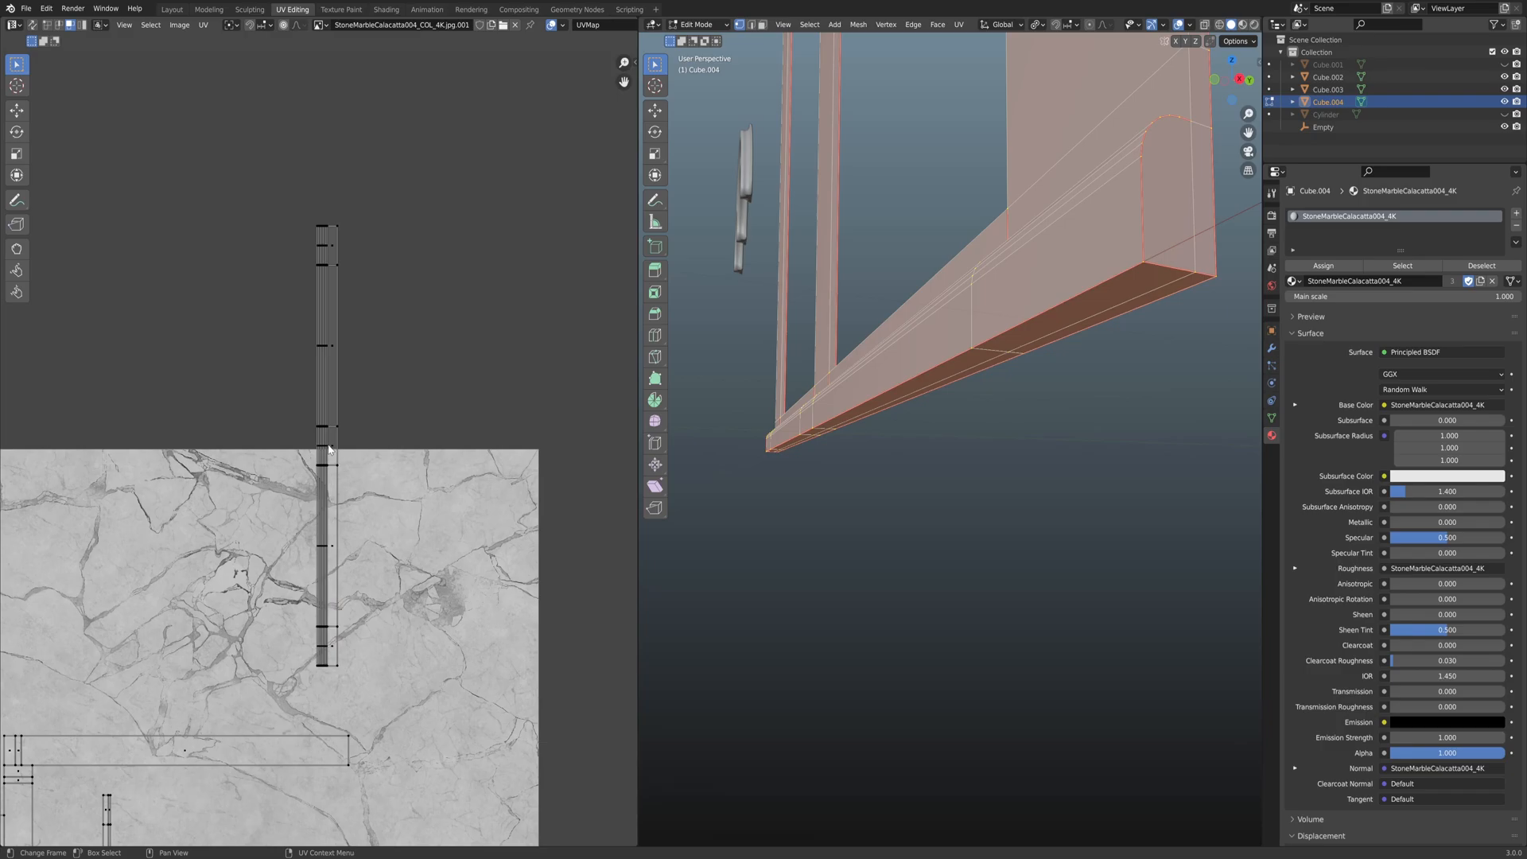
# Examine the marble texture on the base moulding with material preview shading.
pyautogui.scroll(-3, 346, 455)
pyautogui.moveTo(810, 458)
pyautogui.mouseDown(button='middle')
pyautogui.moveTo(965, 413)
pyautogui.moveTo(958, 464)
pyautogui.moveTo(846, 437)
pyautogui.moveTo(833, 419)
pyautogui.moveTo(866, 453)
pyautogui.moveTo(1033, 480)
pyautogui.mouseUp(button='middle')
pyautogui.press('z')
pyautogui.click(967, 510)
pyautogui.scroll(-3, 998, 463)
pyautogui.hotkey('alt', 'a')
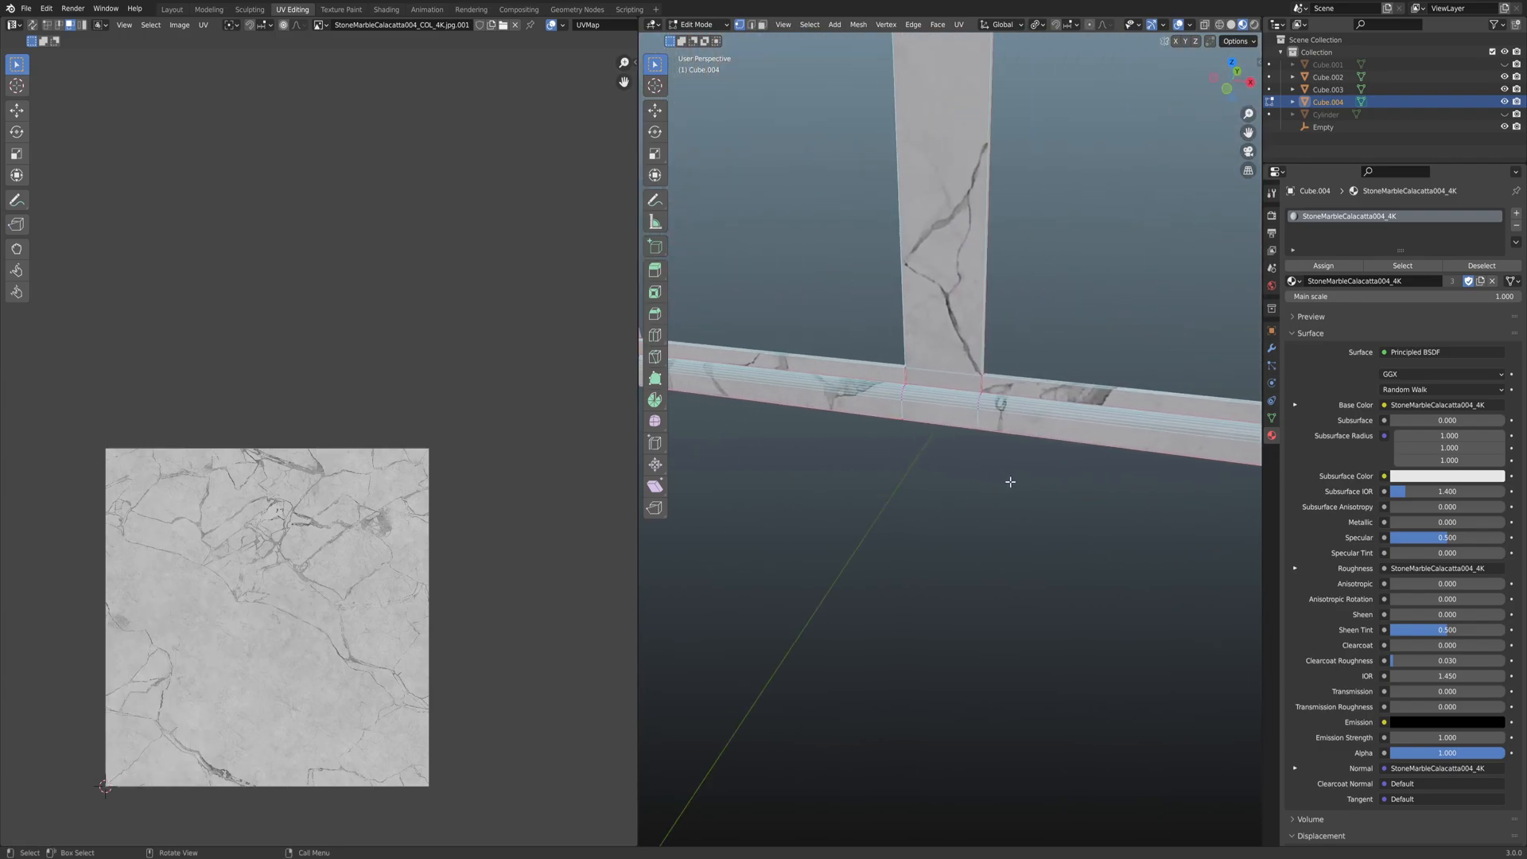
pyautogui.press('z')
pyautogui.click(1012, 554)
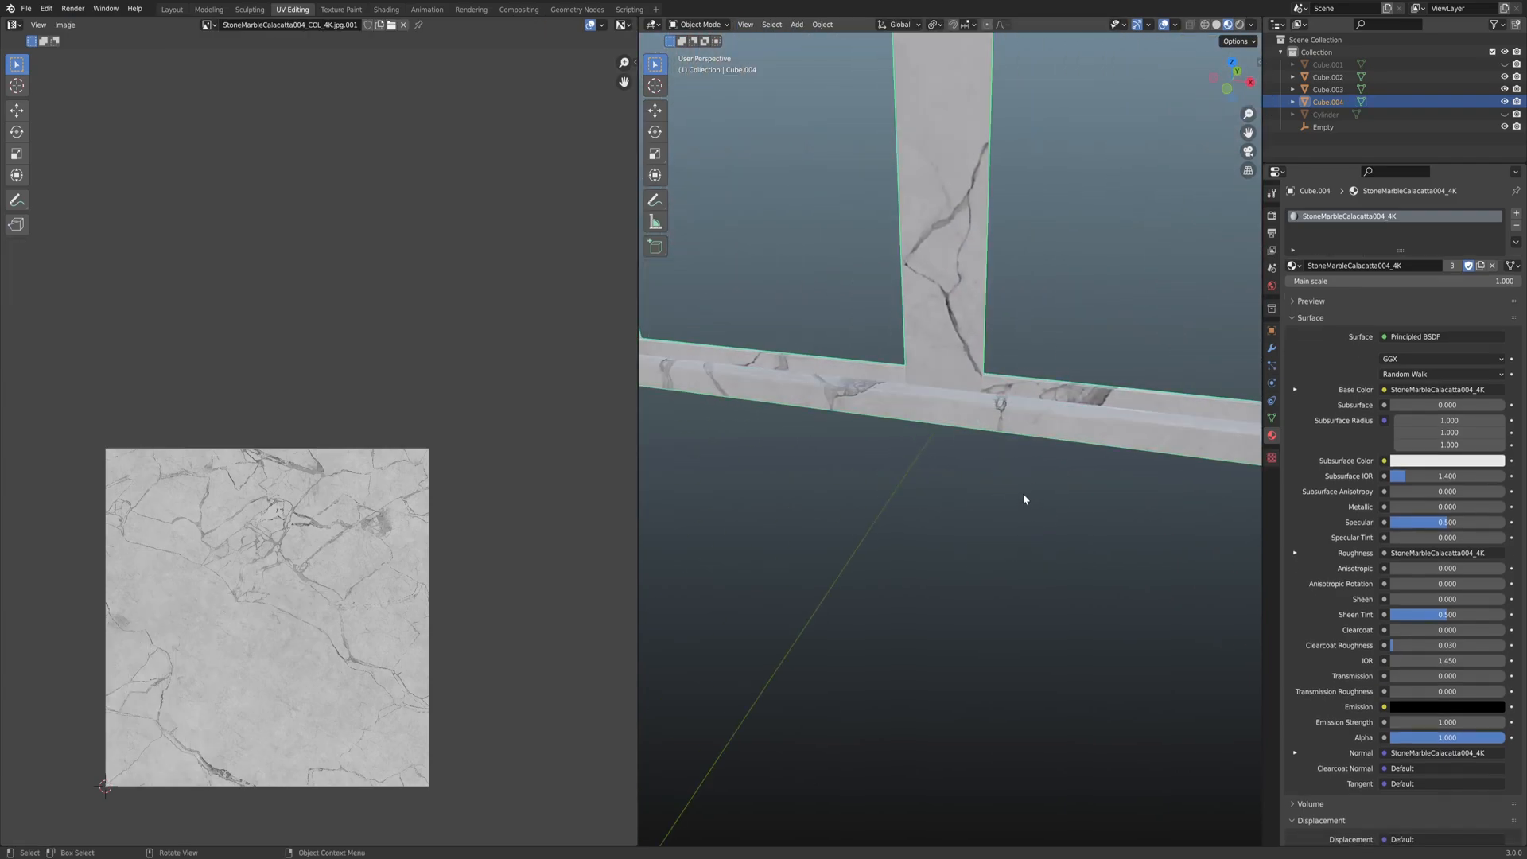
# Turn on UV sync selection and select the straightened UV island to check its faces on the base moulding.
pyautogui.press('a')
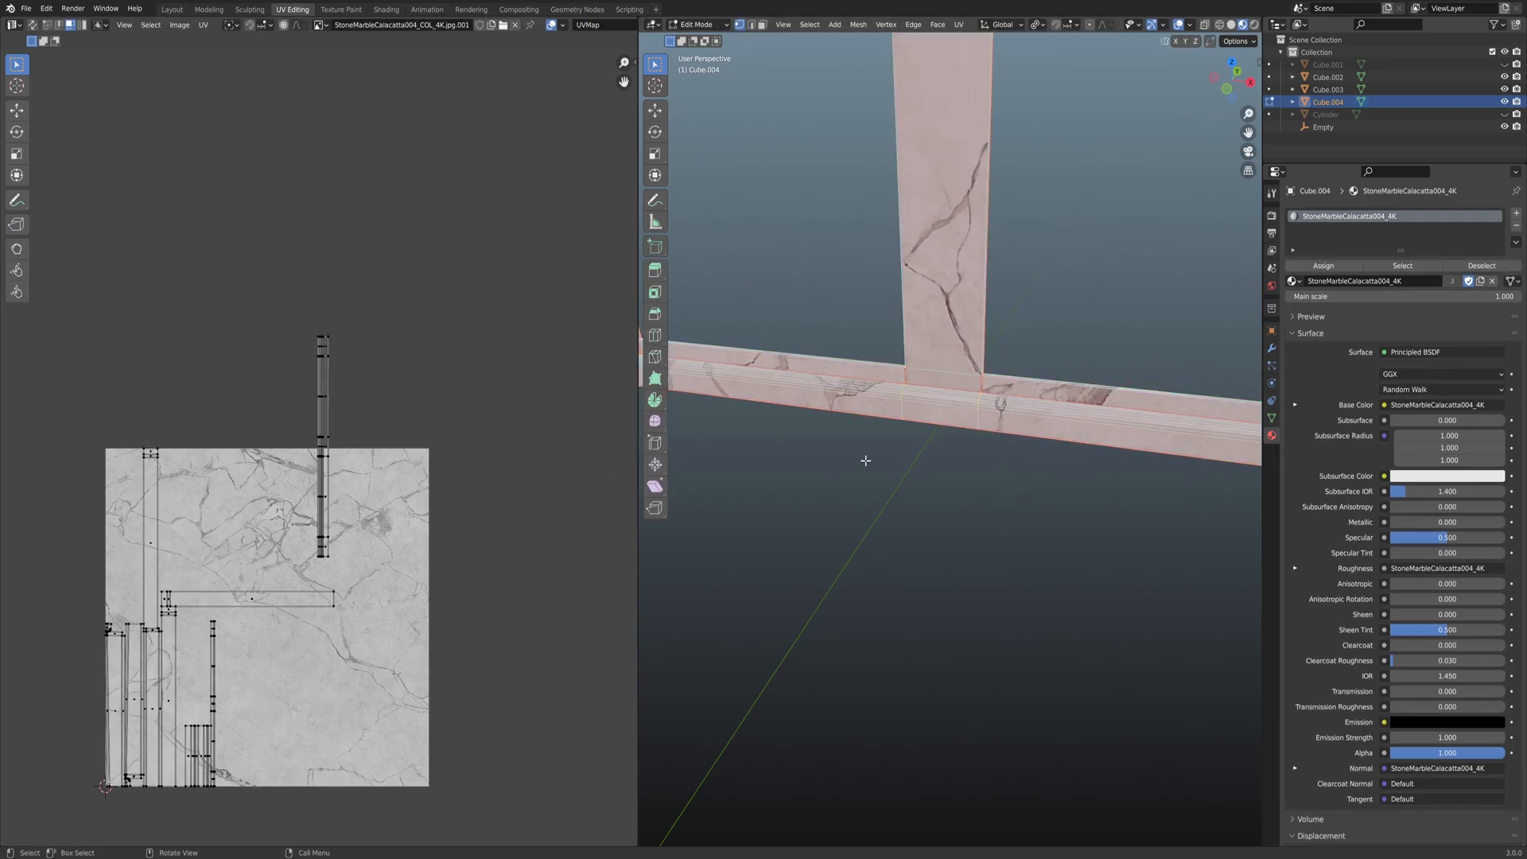
pyautogui.moveTo(298, 315); pyautogui.dragTo(377, 560)
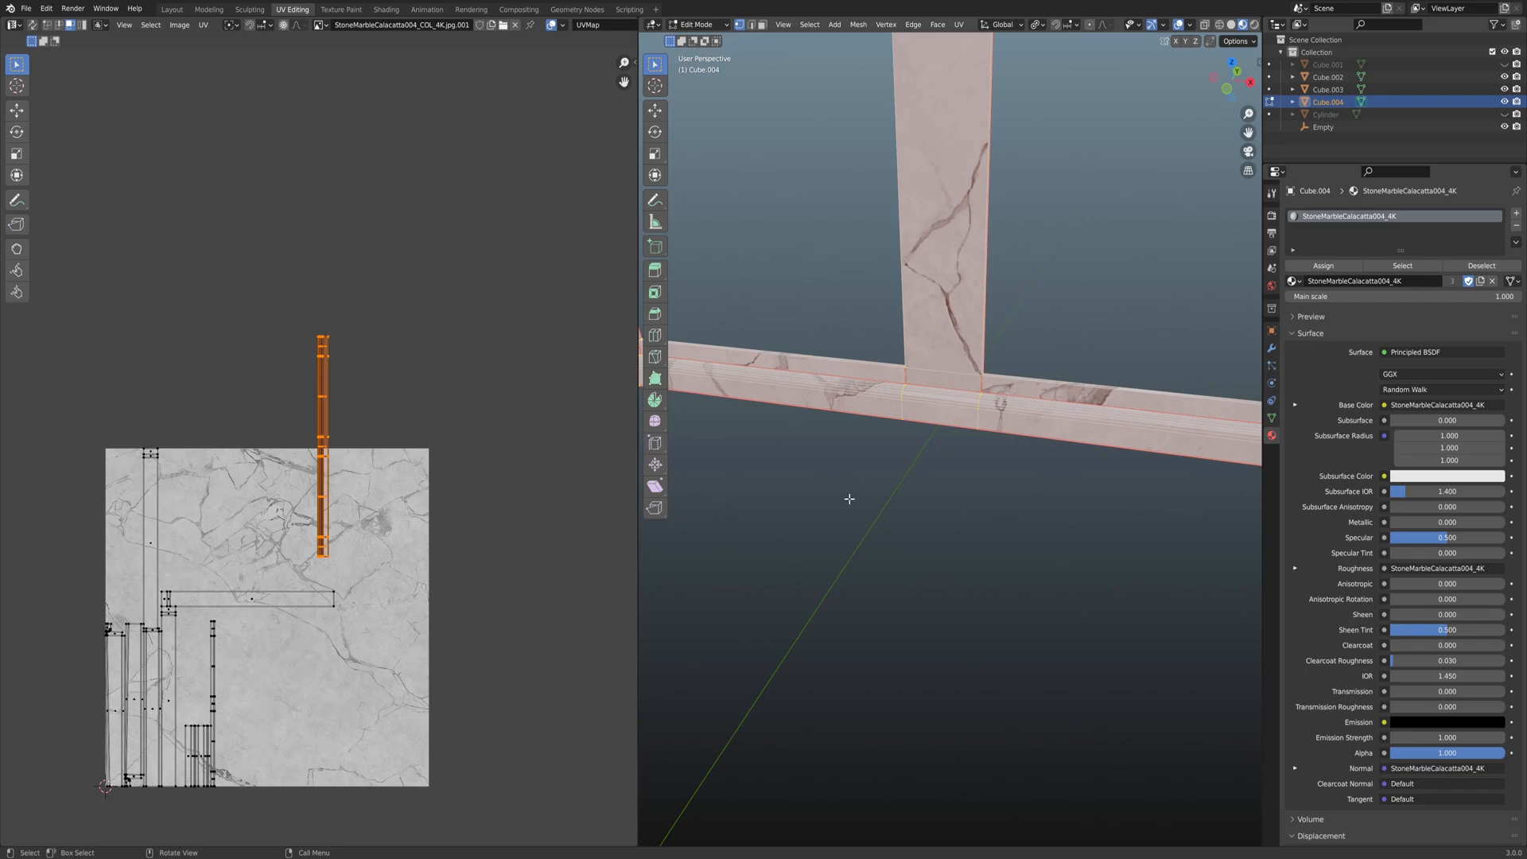
pyautogui.hotkey('alt', 'a')
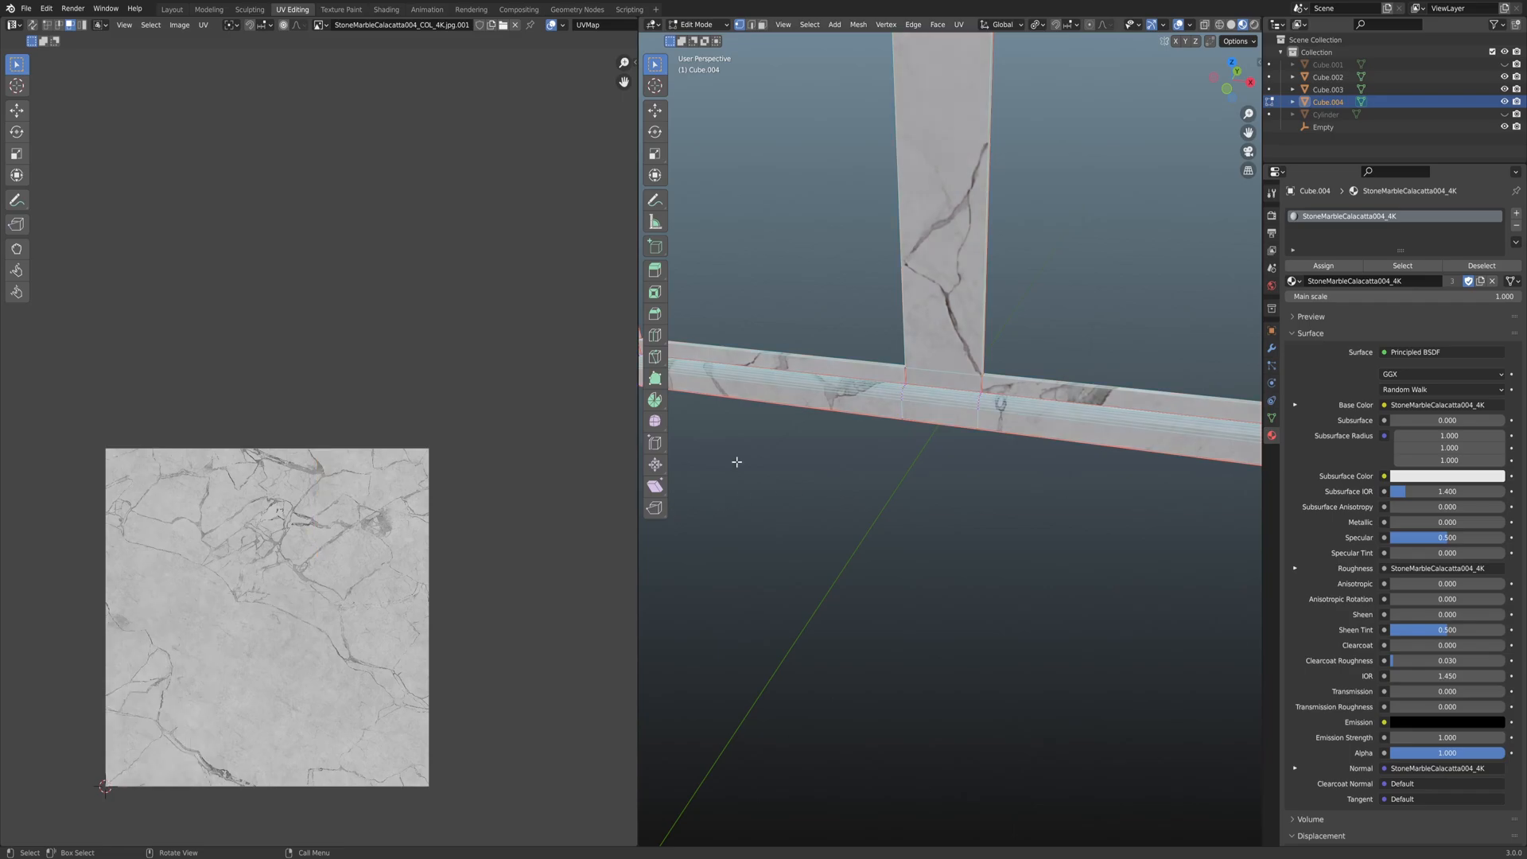
pyautogui.click(32, 26)
pyautogui.moveTo(267, 290); pyautogui.dragTo(398, 448)
pyautogui.moveTo(764, 398); pyautogui.dragTo(954, 436, button='middle')
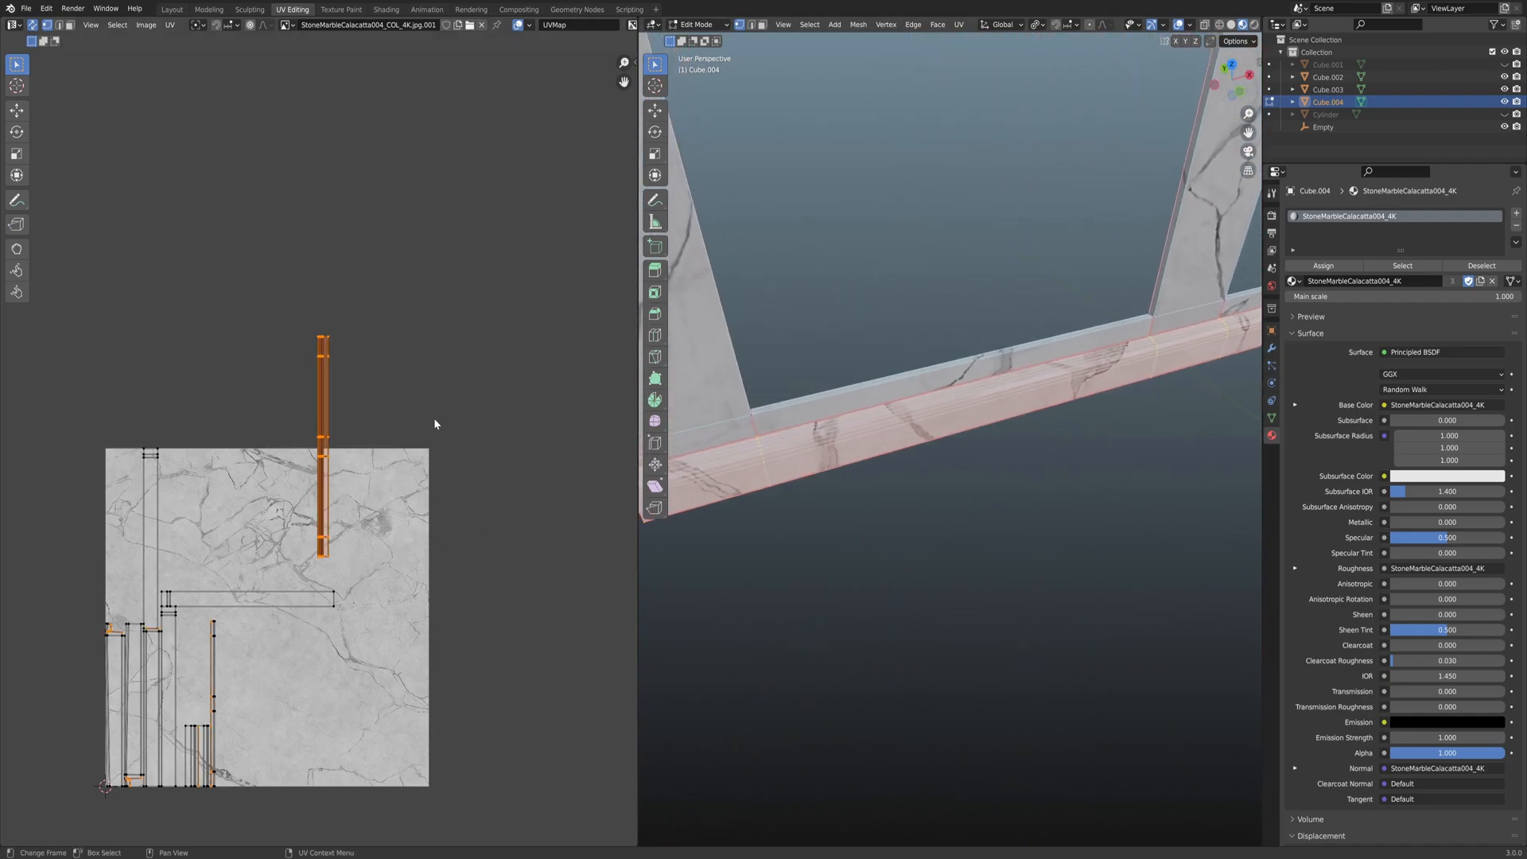
# Turn off UV sync selection and select the entire Cube.004 mesh to show all its UV islands.
pyautogui.moveTo(294, 491); pyautogui.dragTo(440, 336, button='middle')
pyautogui.scroll(4, 441, 335)
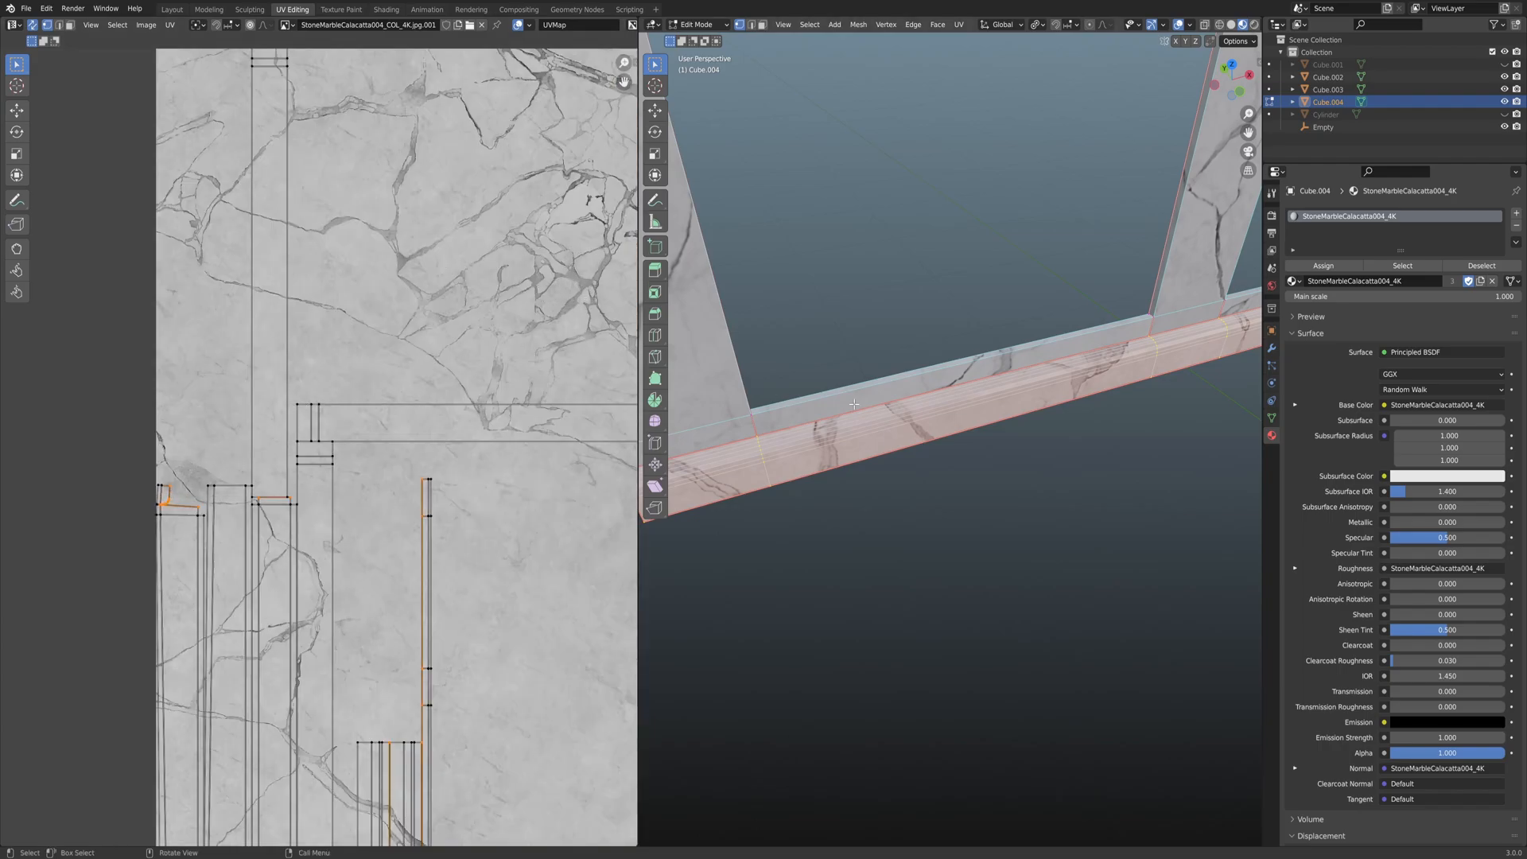
pyautogui.scroll(2, 950, 278)
pyautogui.click(31, 25)
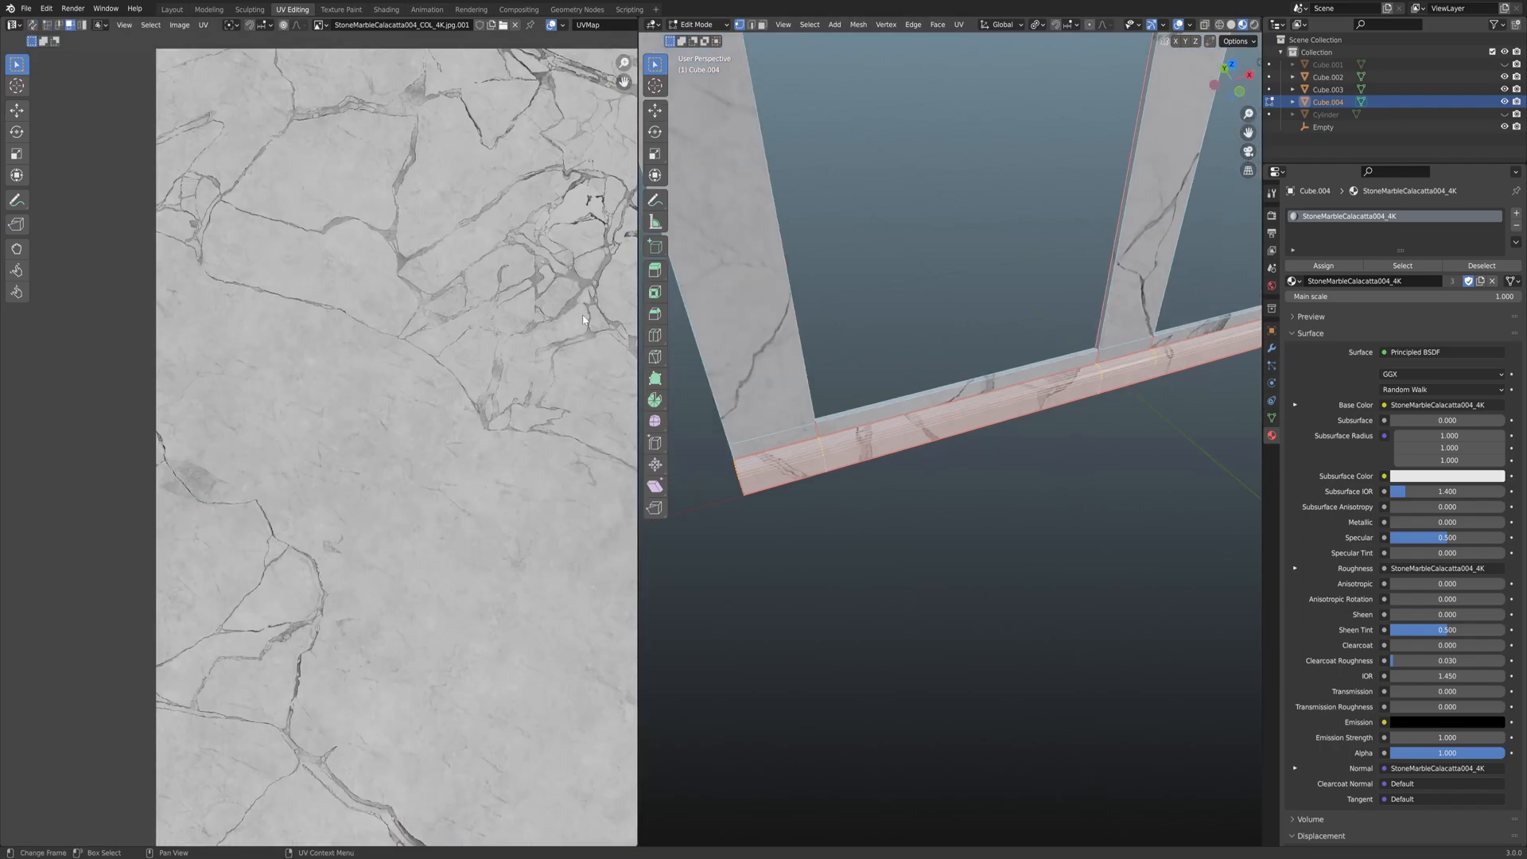
pyautogui.scroll(-2, 720, 430)
pyautogui.press('a')
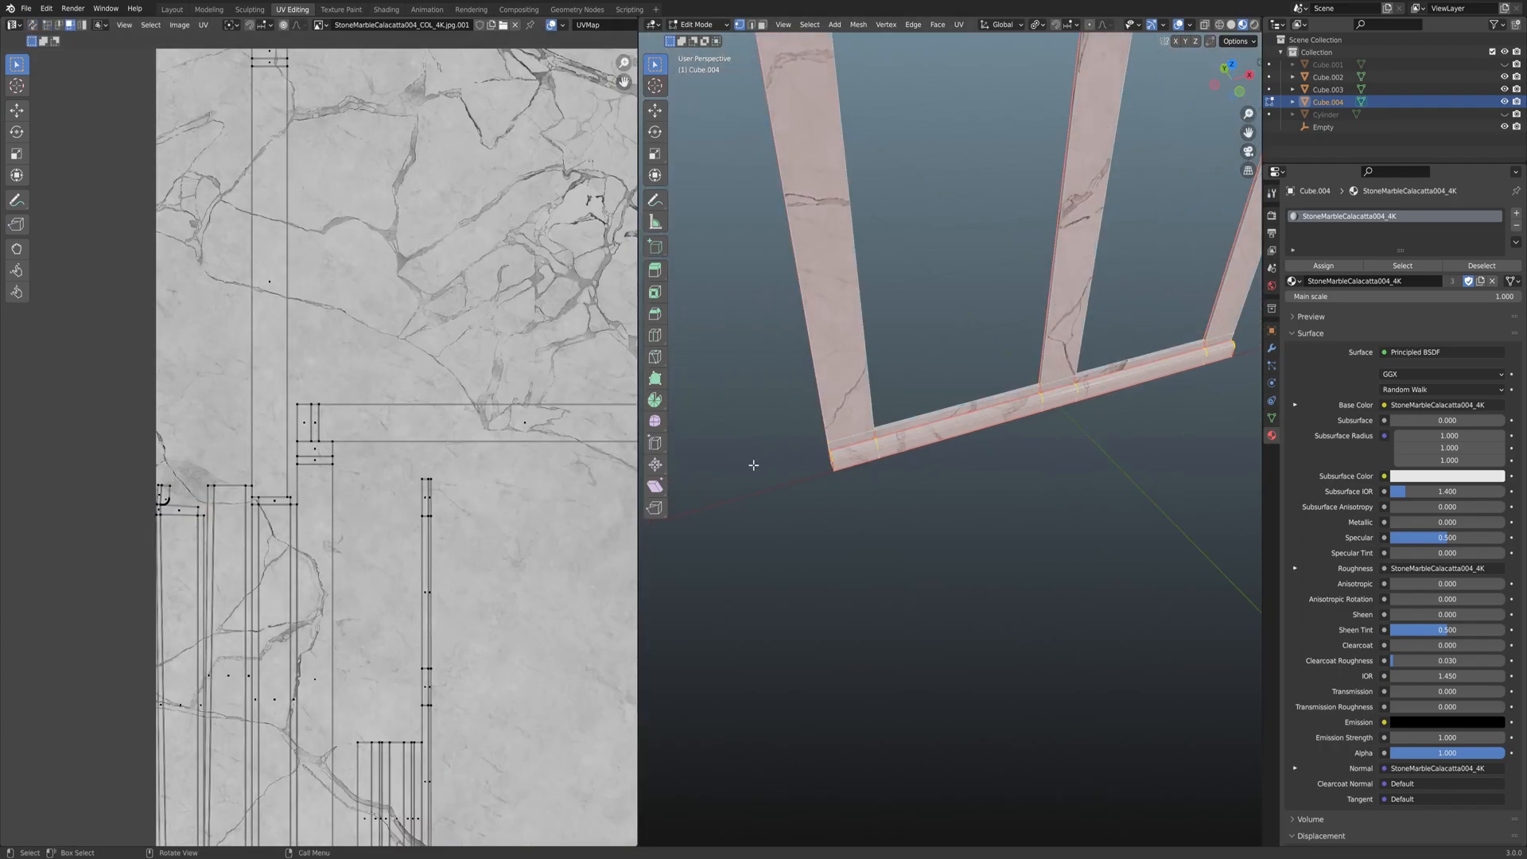
# Examine the long strip island and the rounded end-cap face in the UV layout of the base moulding.
pyautogui.scroll(-3, 445, 457)
pyautogui.moveTo(450, 463); pyautogui.dragTo(531, 307, button='middle')
pyautogui.scroll(2, 521, 322)
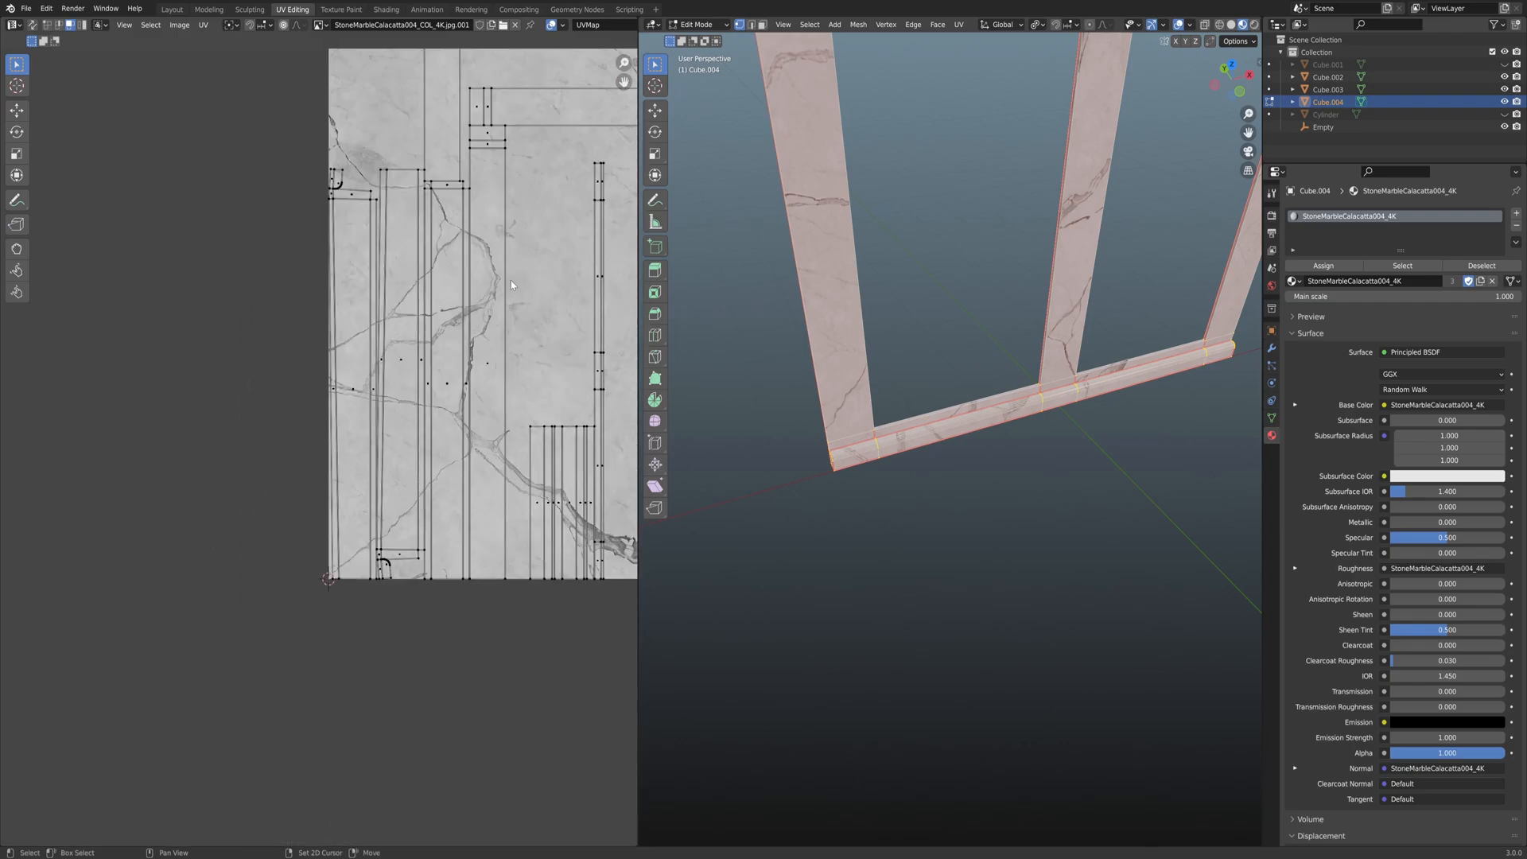
pyautogui.scroll(1, 489, 321)
pyautogui.moveTo(431, 301); pyautogui.dragTo(402, 365, button='middle')
pyautogui.click(367, 351)
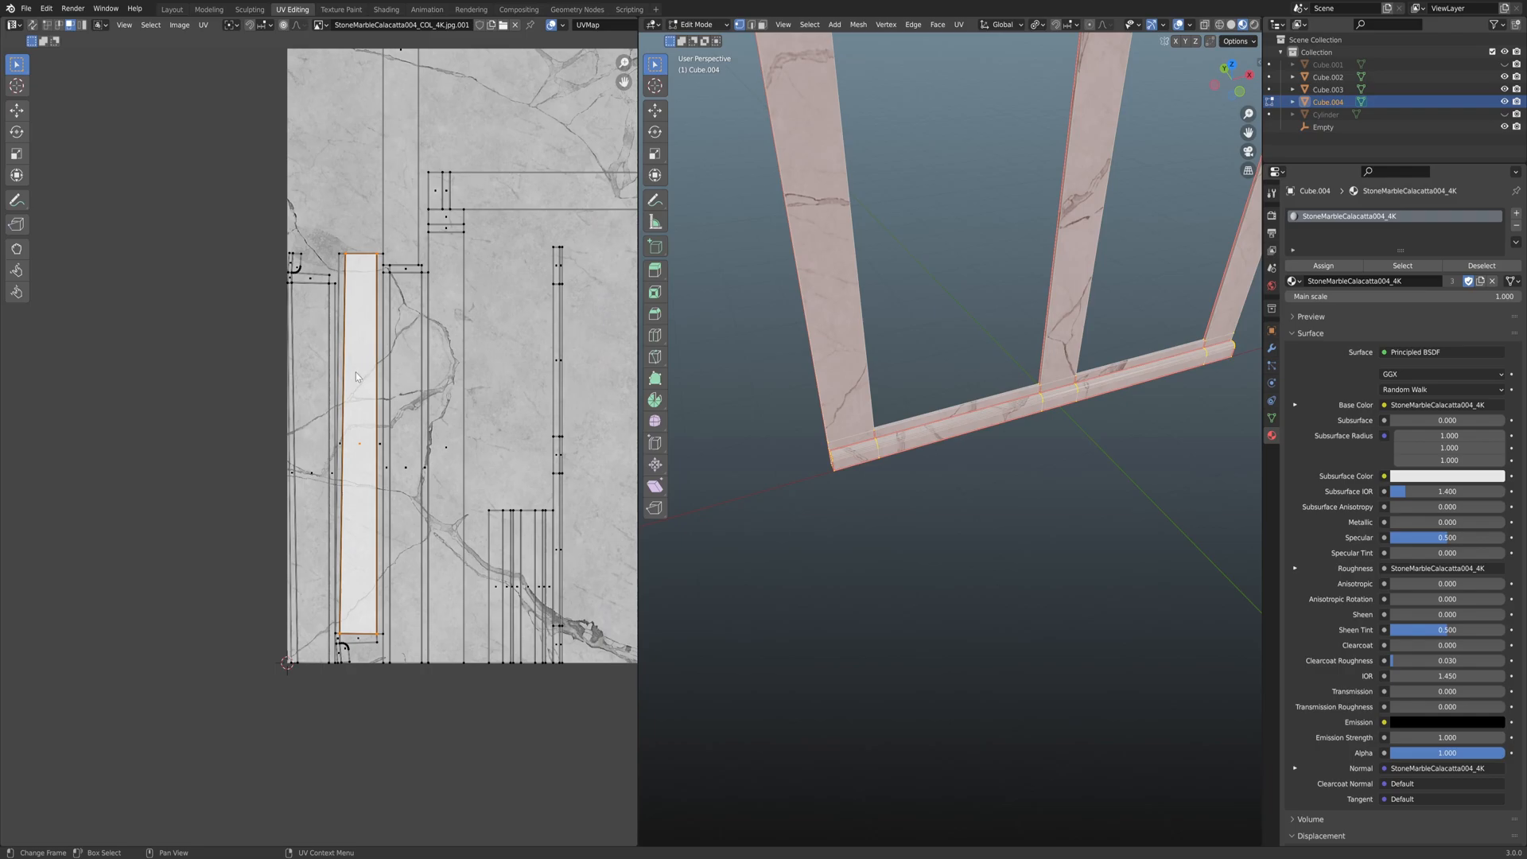
pyautogui.scroll(5, 372, 513)
pyautogui.keyDown('shift'); pyautogui.moveTo(348, 634); pyautogui.dragTo(344, 393, button='middle'); pyautogui.keyUp('shift')
pyautogui.scroll(1, 378, 482)
pyautogui.moveTo(466, 443); pyautogui.dragTo(392, 342, button='middle')
pyautogui.scroll(2, 383, 423)
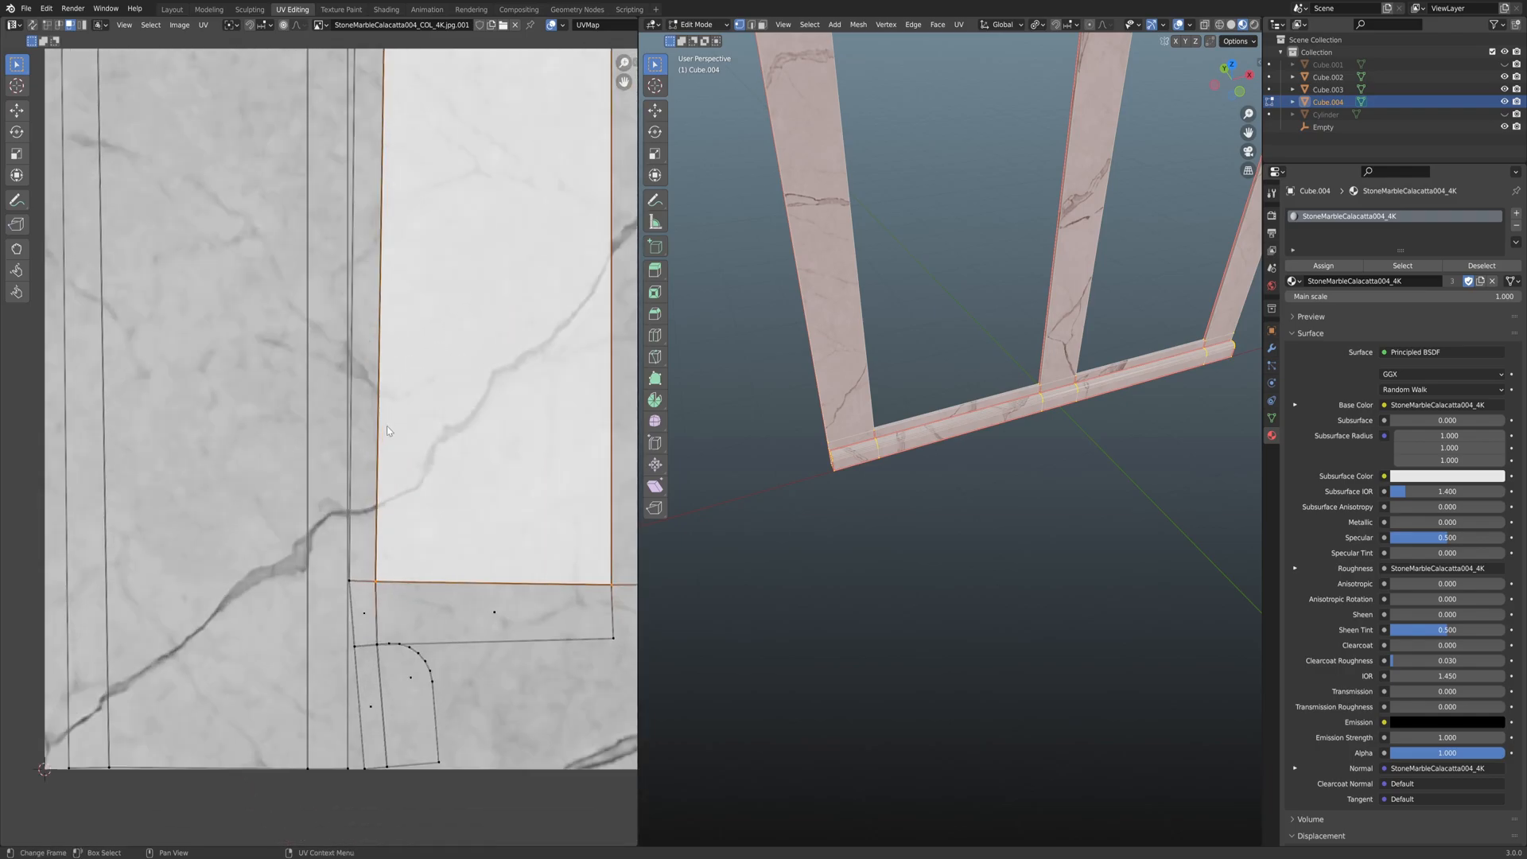
pyautogui.moveTo(425, 476); pyautogui.dragTo(360, 347, button='middle')
pyautogui.scroll(1, 360, 353)
pyautogui.moveTo(365, 418); pyautogui.dragTo(348, 385, button='middle')
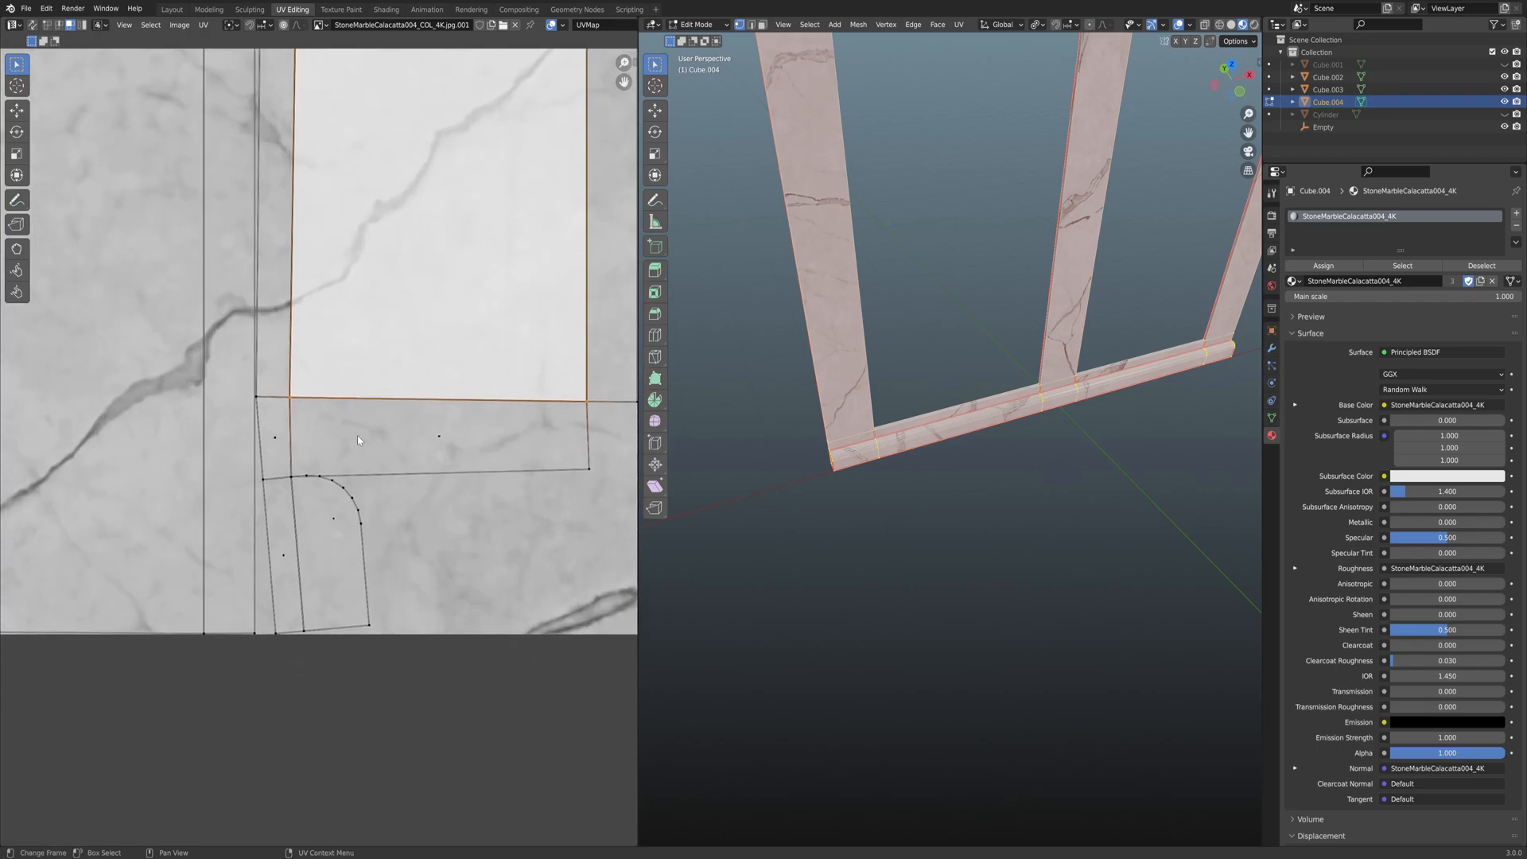
pyautogui.click(332, 507)
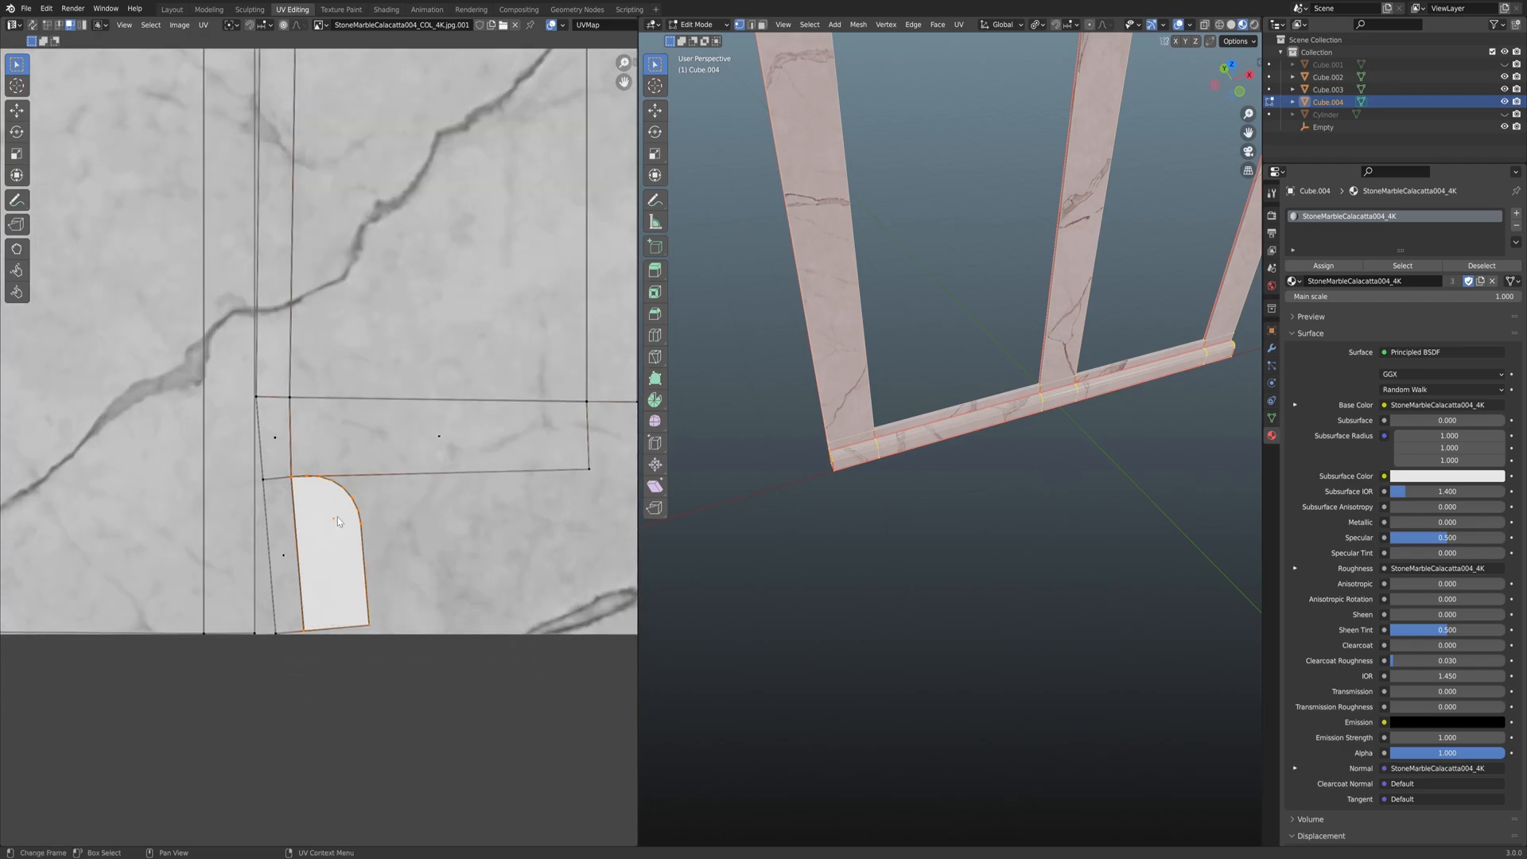
# Examine how the remaining Cube.004 UV islands are laid out over the marble texture.
pyautogui.scroll(-1, 337, 518)
pyautogui.moveTo(337, 518); pyautogui.dragTo(324, 520, button='middle')
pyautogui.scroll(-5, 310, 515)
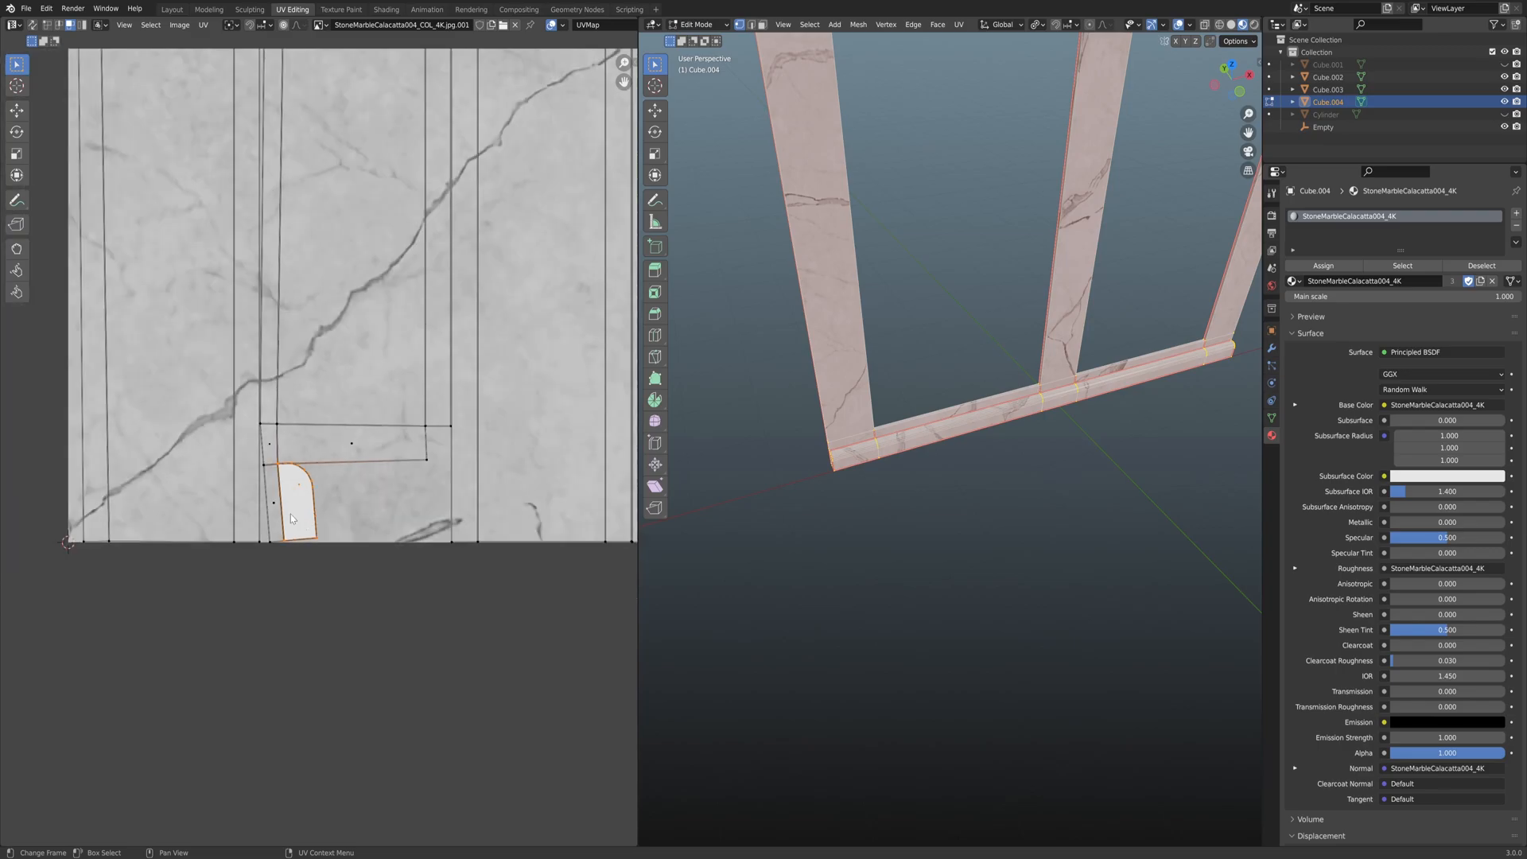
pyautogui.moveTo(320, 269); pyautogui.dragTo(337, 403, button='middle')
pyautogui.scroll(-1, 337, 403)
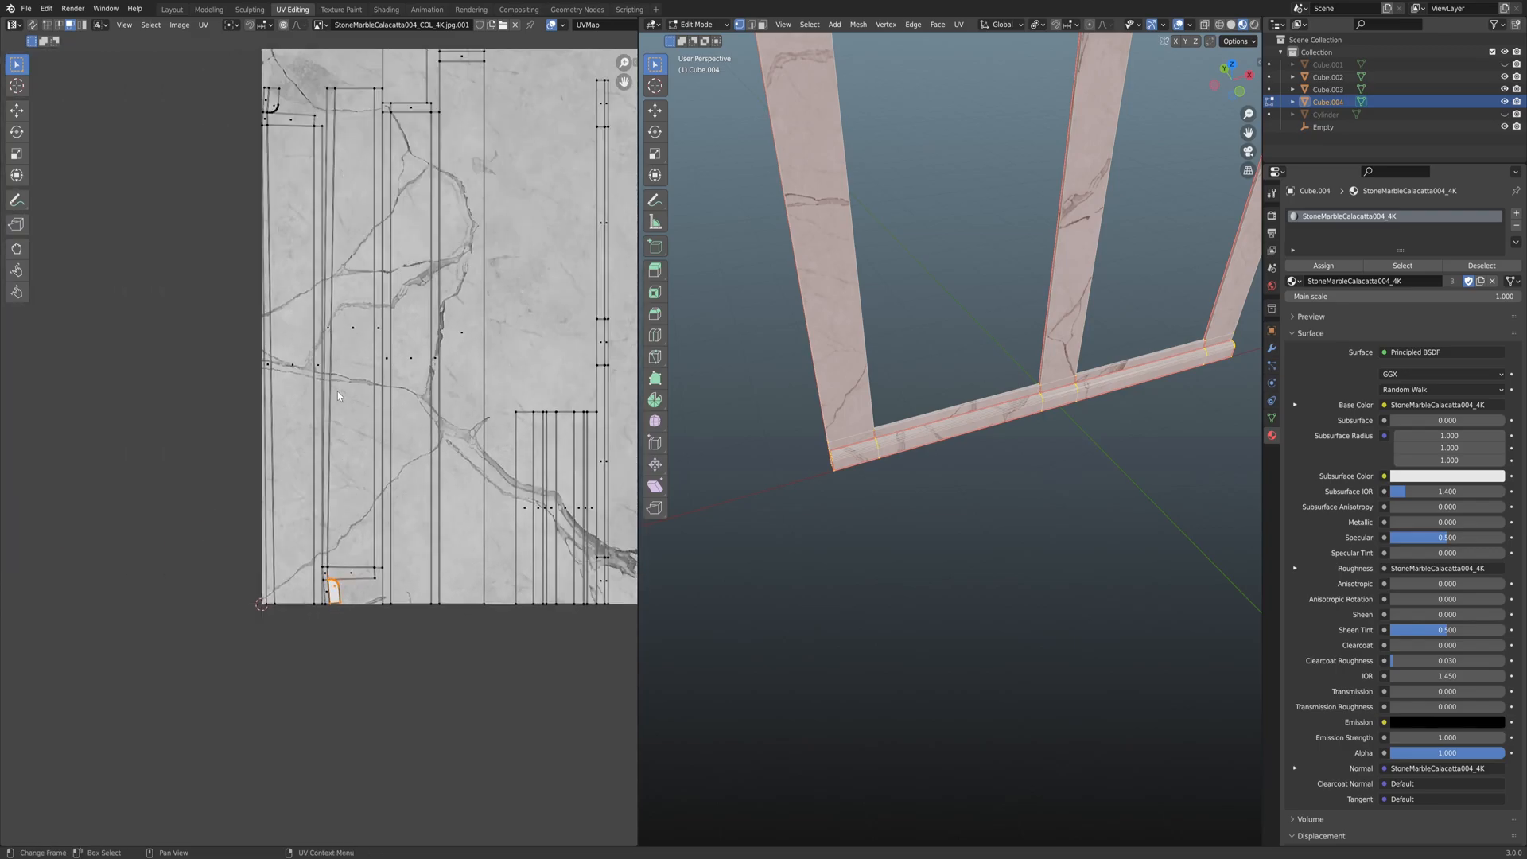
pyautogui.moveTo(344, 242); pyautogui.dragTo(356, 340, button='middle')
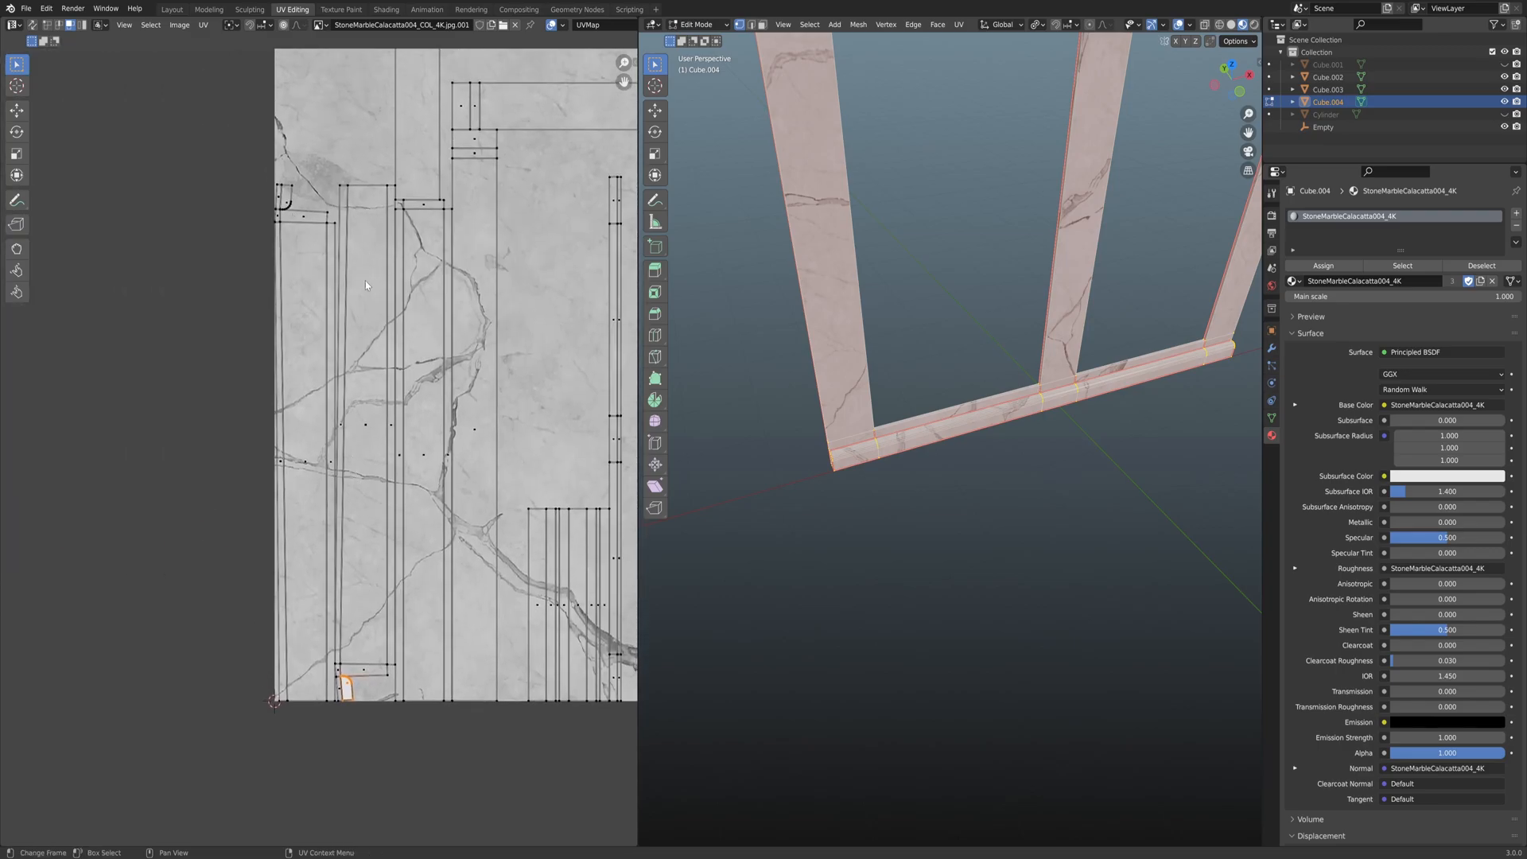
pyautogui.scroll(-2, 372, 384)
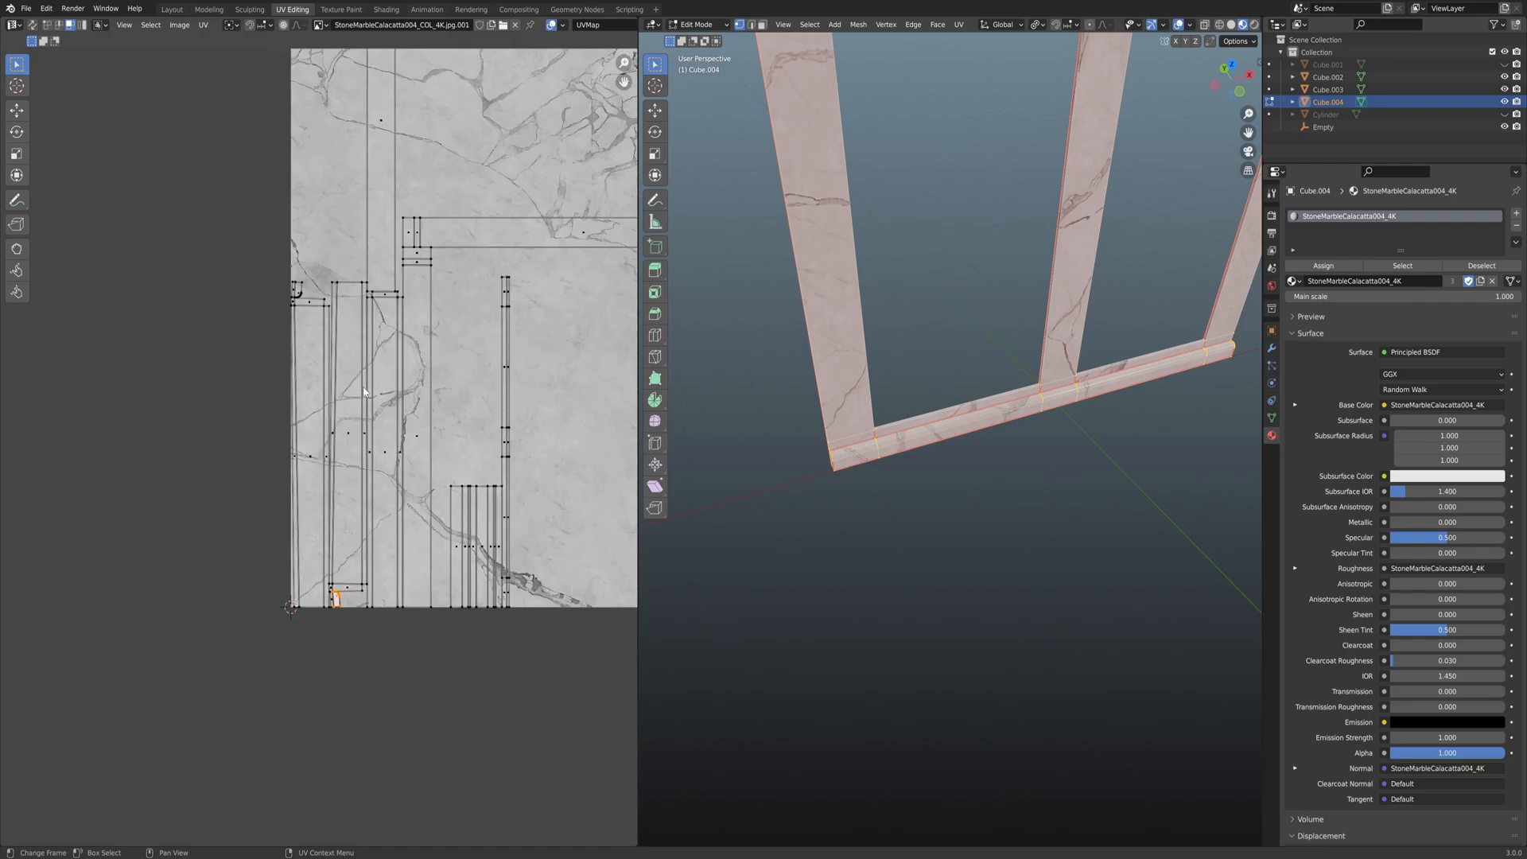
pyautogui.scroll(-3, 917, 449)
pyautogui.scroll(4, 917, 449)
# Mark the vertical edges bordering the rounded end caps of the base moulding as seams.
pyautogui.scroll(5, 917, 449)
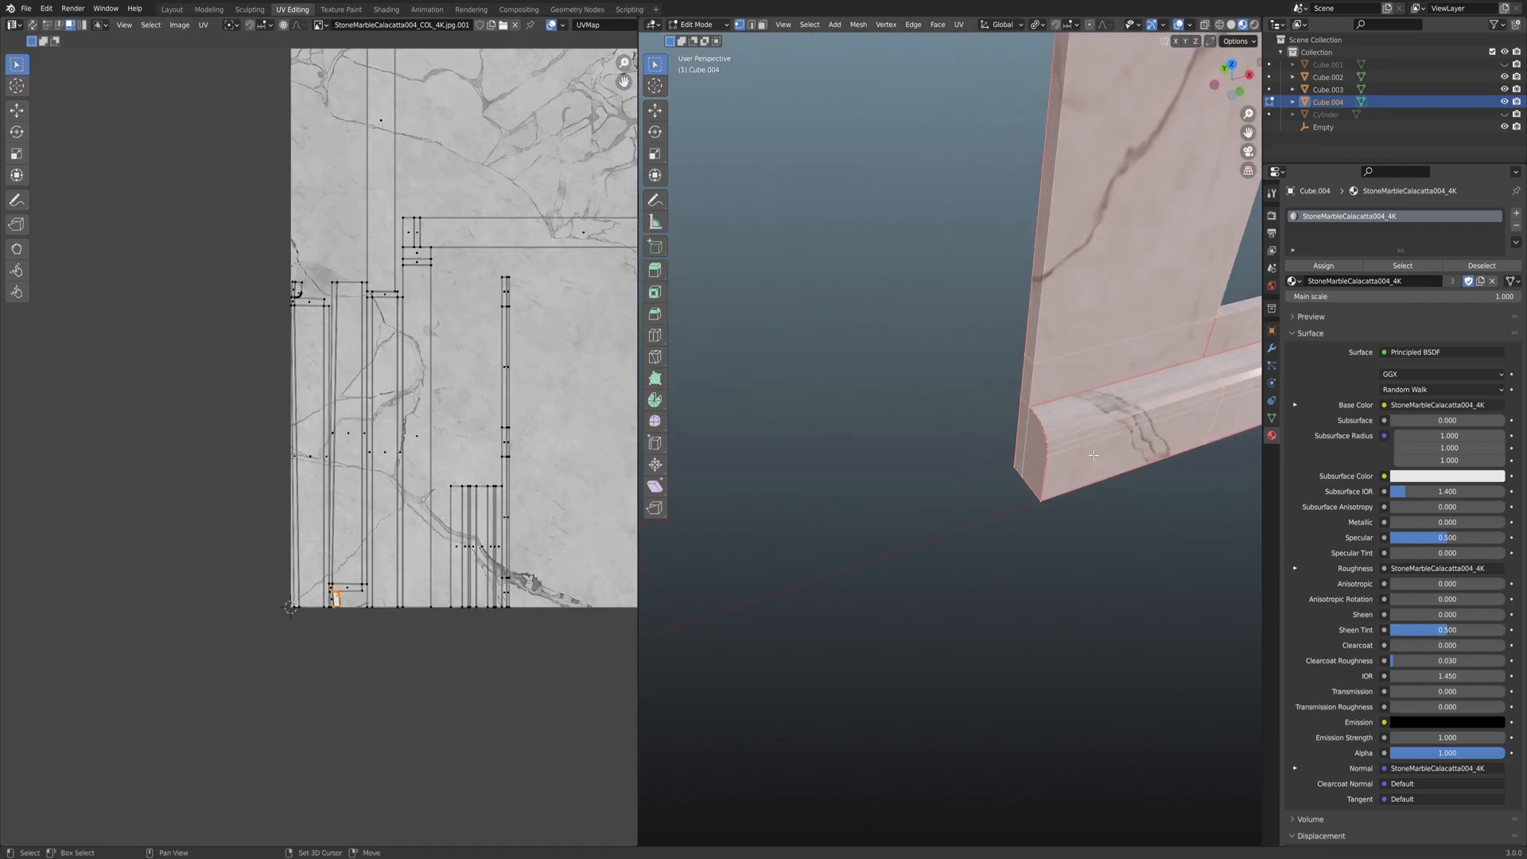
pyautogui.scroll(-1, 842, 430)
pyautogui.moveTo(842, 430); pyautogui.dragTo(891, 449, button='middle')
pyautogui.press('2')
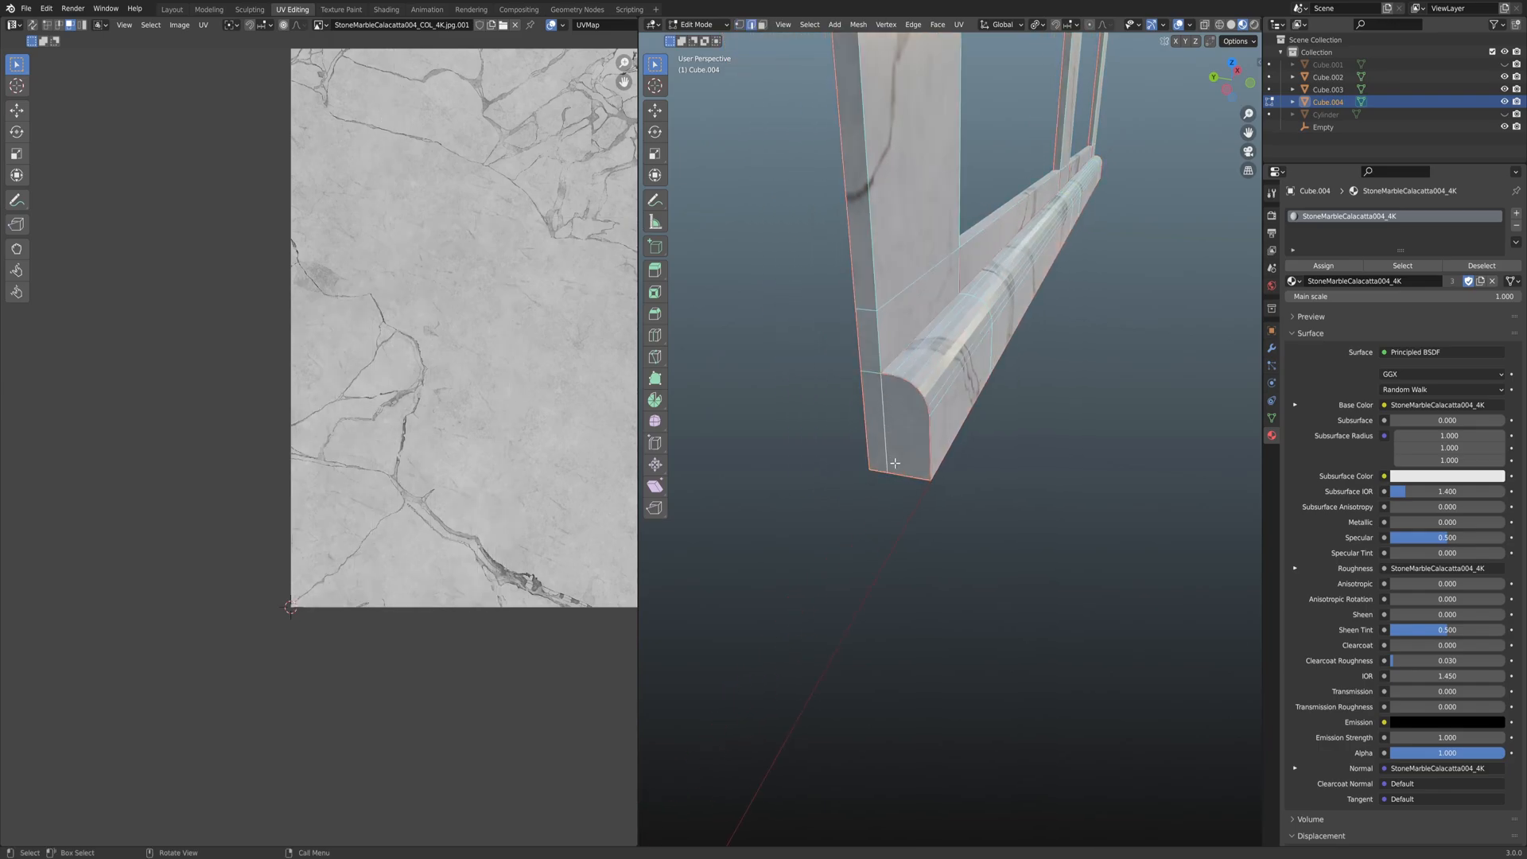
pyautogui.moveTo(886, 417); pyautogui.dragTo(1012, 350, button='middle')
pyautogui.moveTo(1013, 422)
pyautogui.mouseDown(button='middle')
pyautogui.moveTo(1077, 422)
pyautogui.moveTo(951, 419)
pyautogui.moveTo(978, 468)
pyautogui.moveTo(1032, 405)
pyautogui.mouseUp(button='middle')
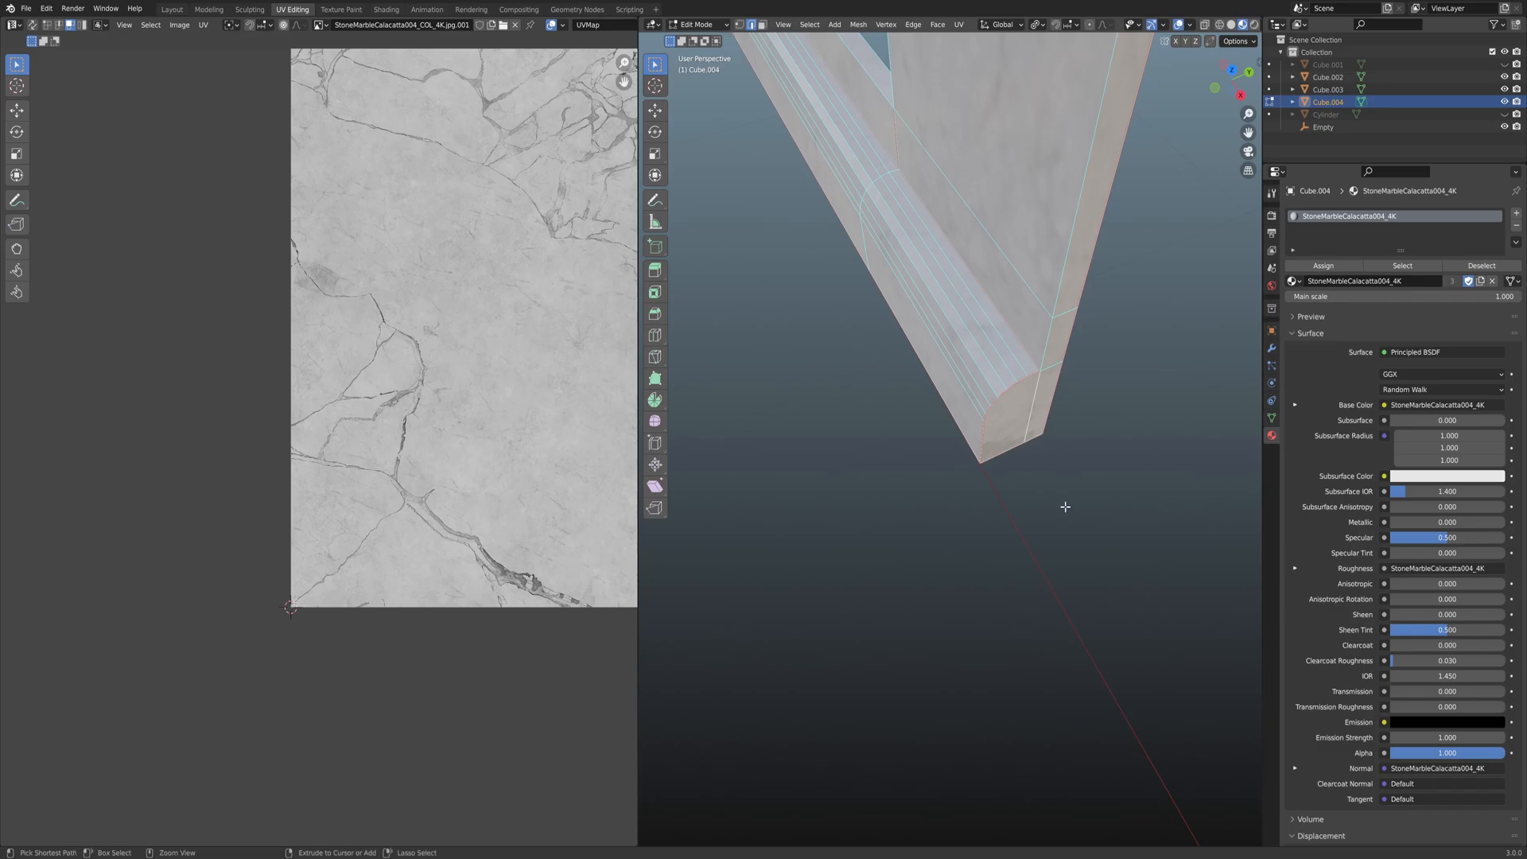
pyautogui.hotkey('ctrl', 'e')
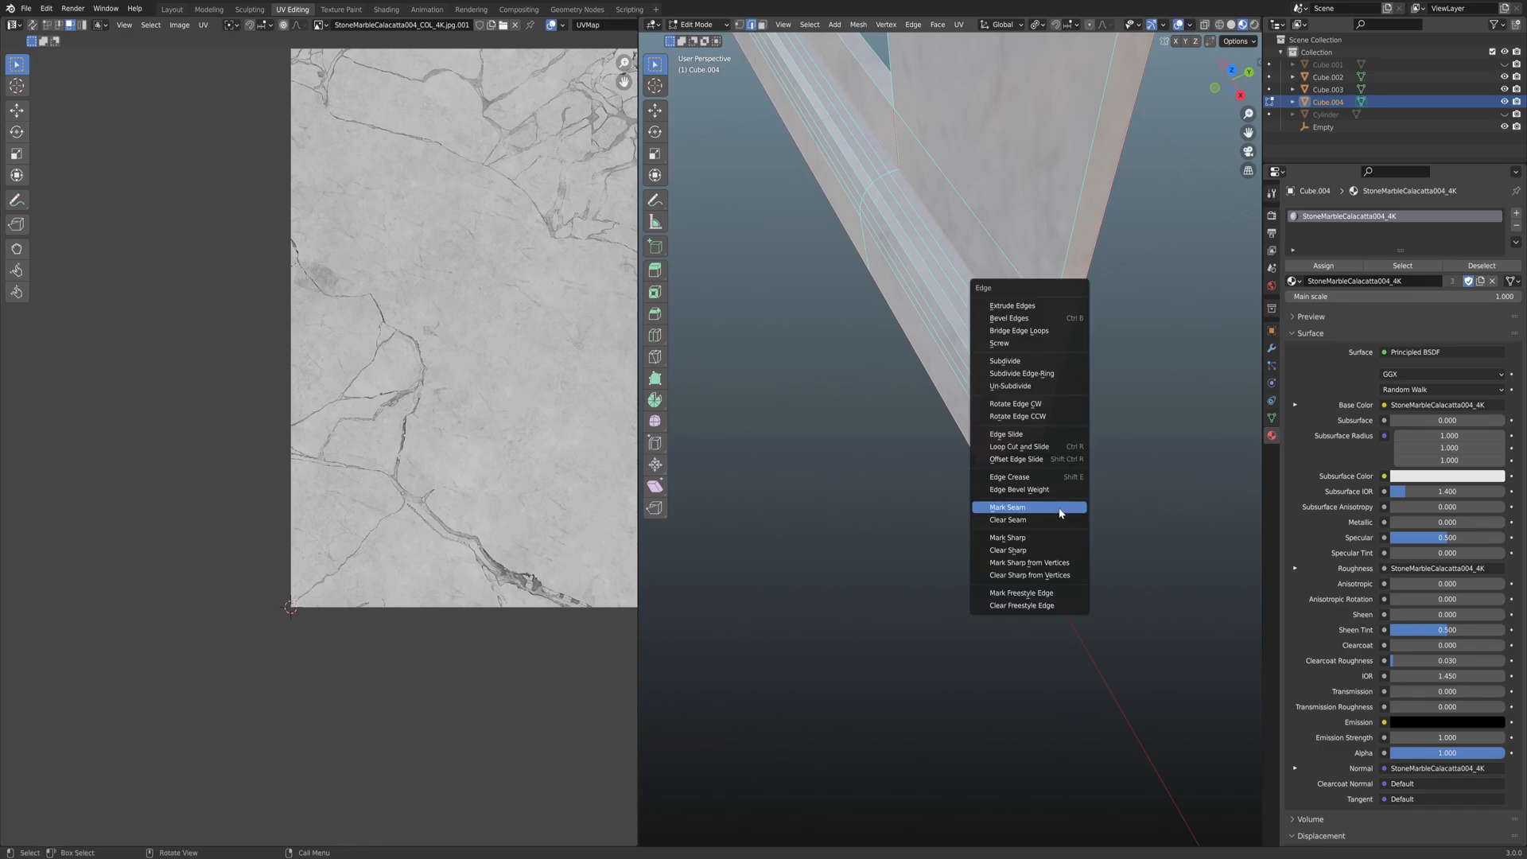
pyautogui.click(1059, 509)
# Select the rounded end-cap faces of the base moulding and unwrap them.
pyautogui.moveTo(1066, 505); pyautogui.dragTo(946, 431, button='middle')
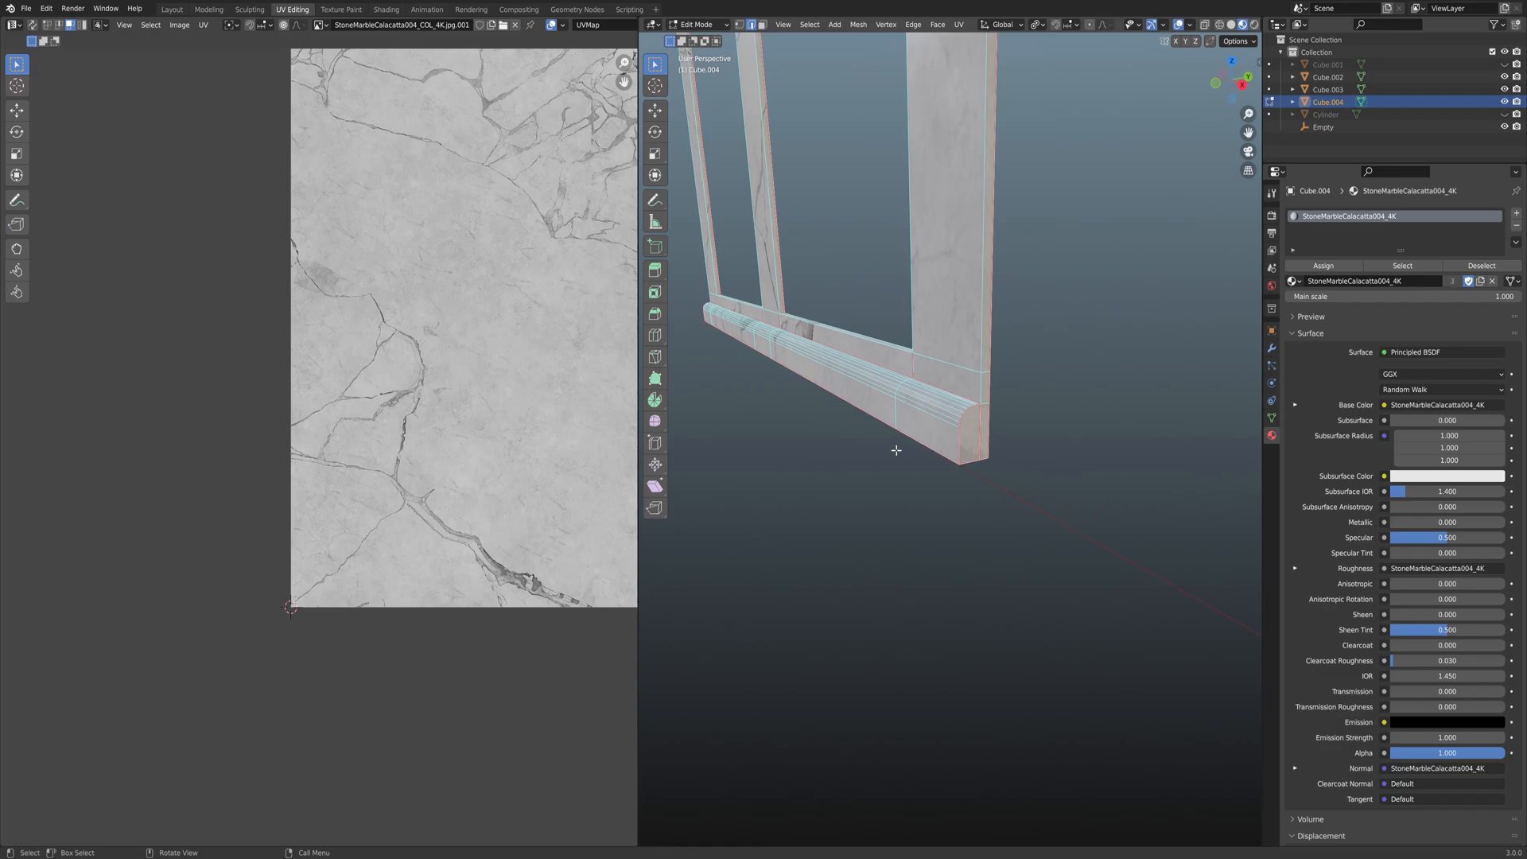
pyautogui.scroll(-4, 498, 408)
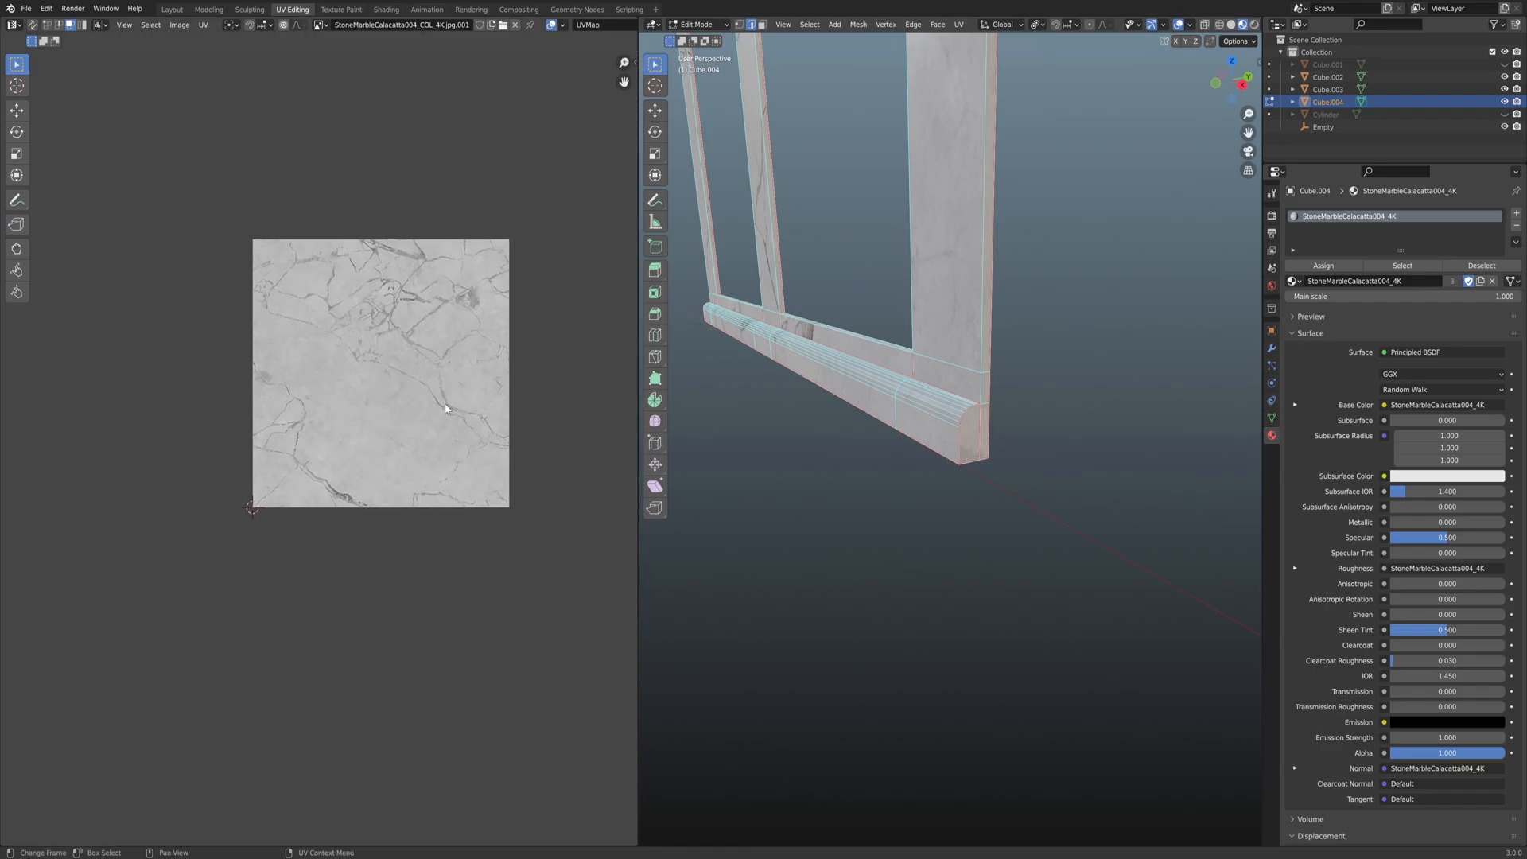
pyautogui.click(969, 451)
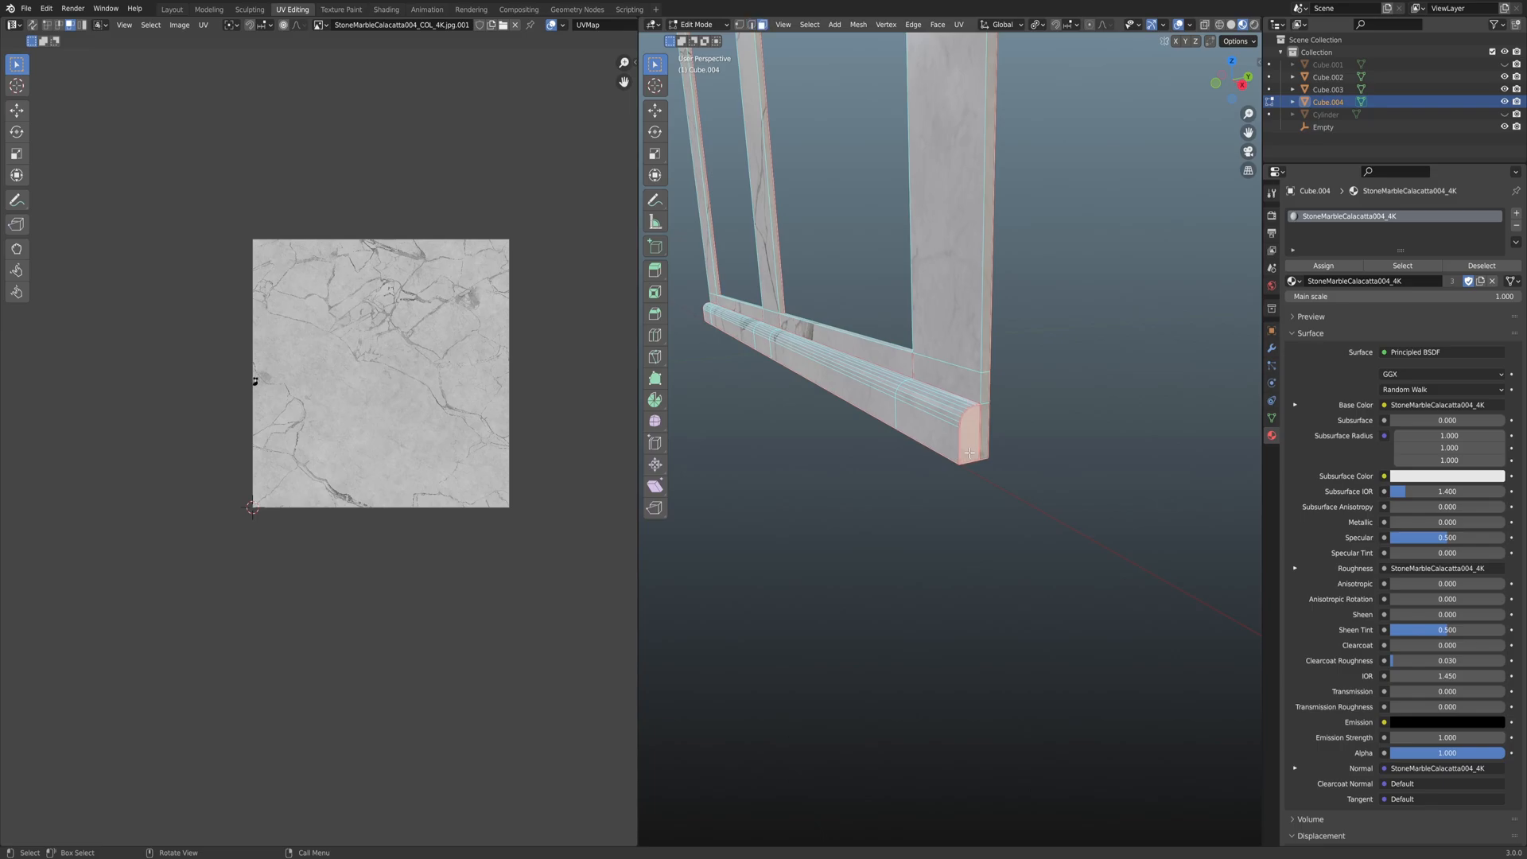
pyautogui.moveTo(836, 472); pyautogui.dragTo(911, 549, button='middle')
pyautogui.press('u')
pyautogui.click(925, 558)
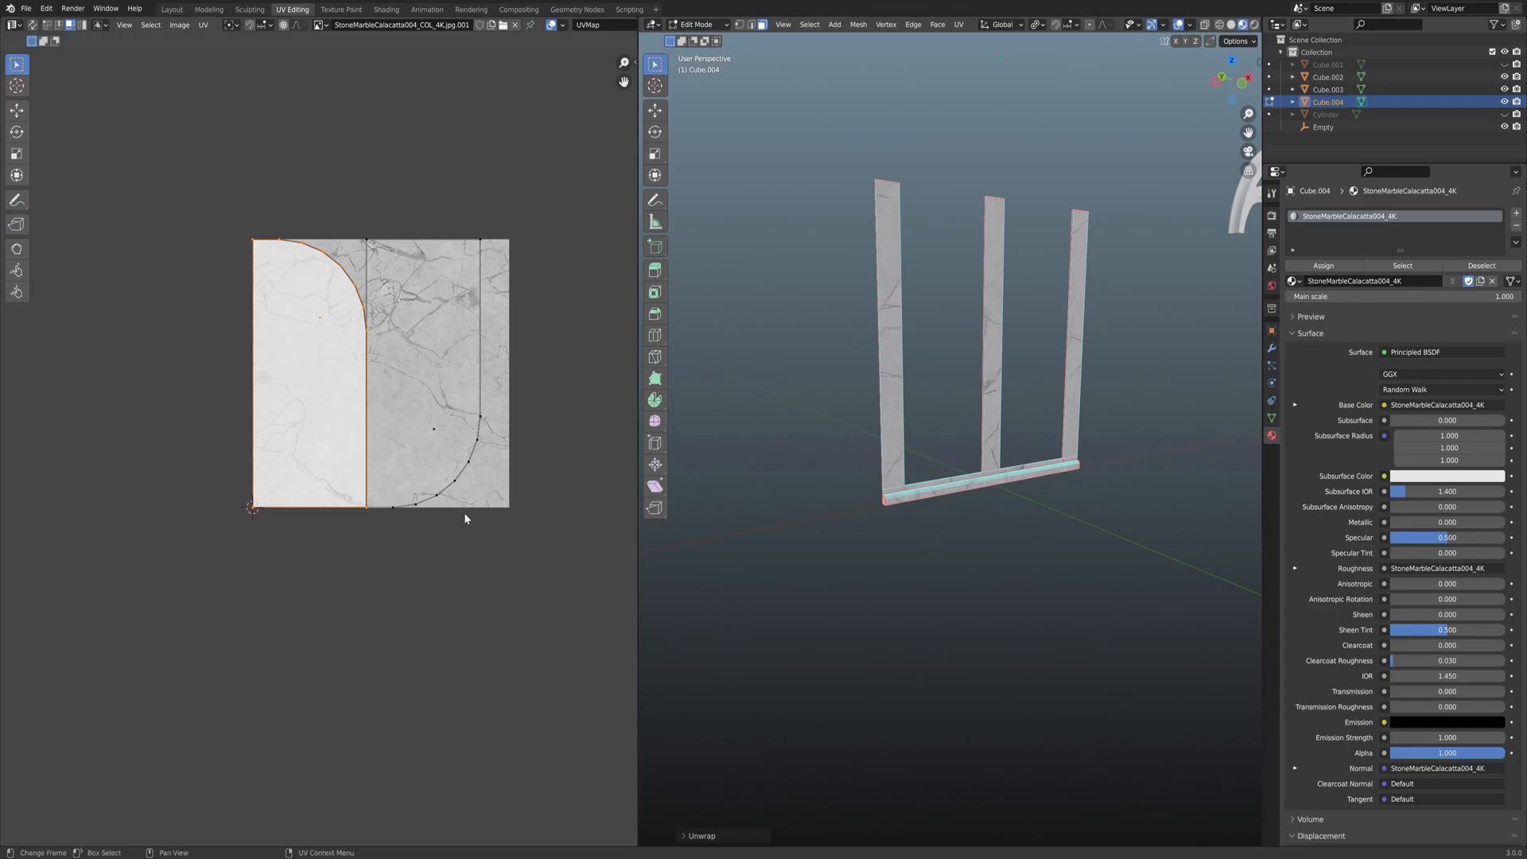
# Select both end-cap UV islands and scale them down to 0.1.
pyautogui.press('l')
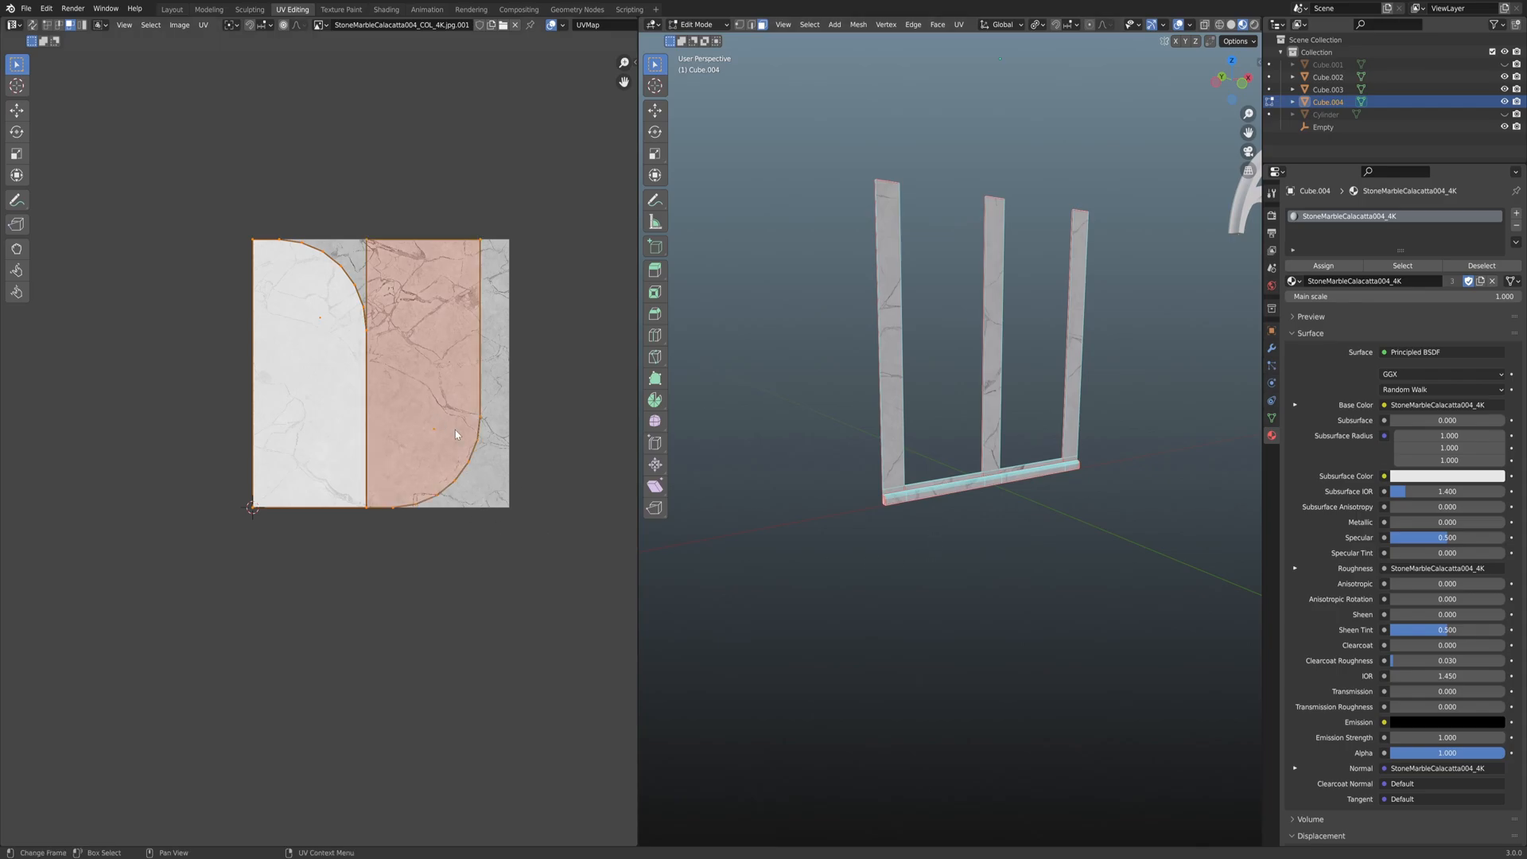
pyautogui.press('s')
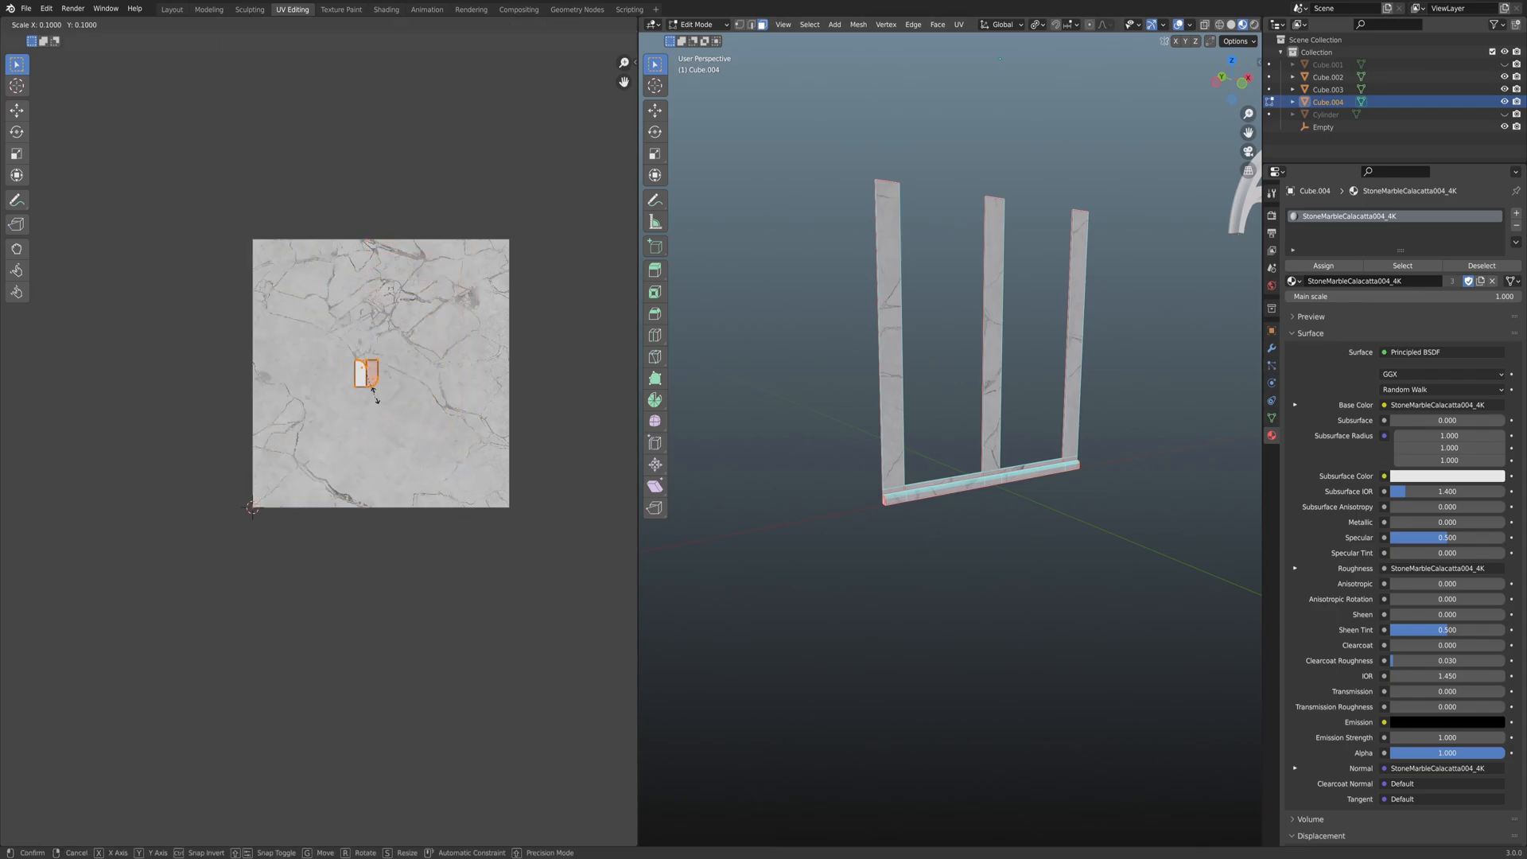
pyautogui.click(380, 383)
pyautogui.scroll(5, 380, 383)
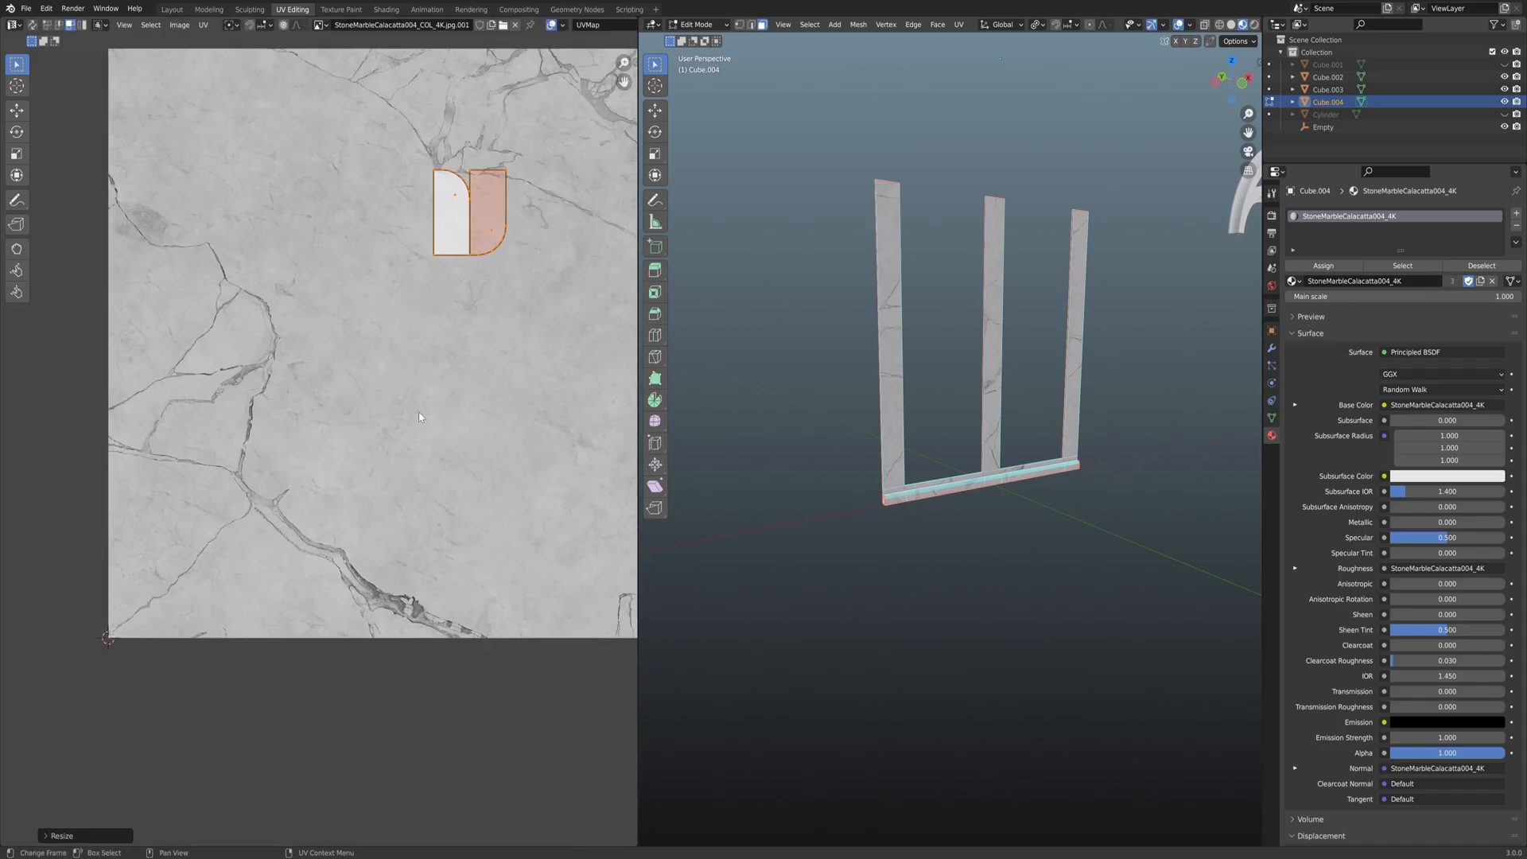
pyautogui.press('s')
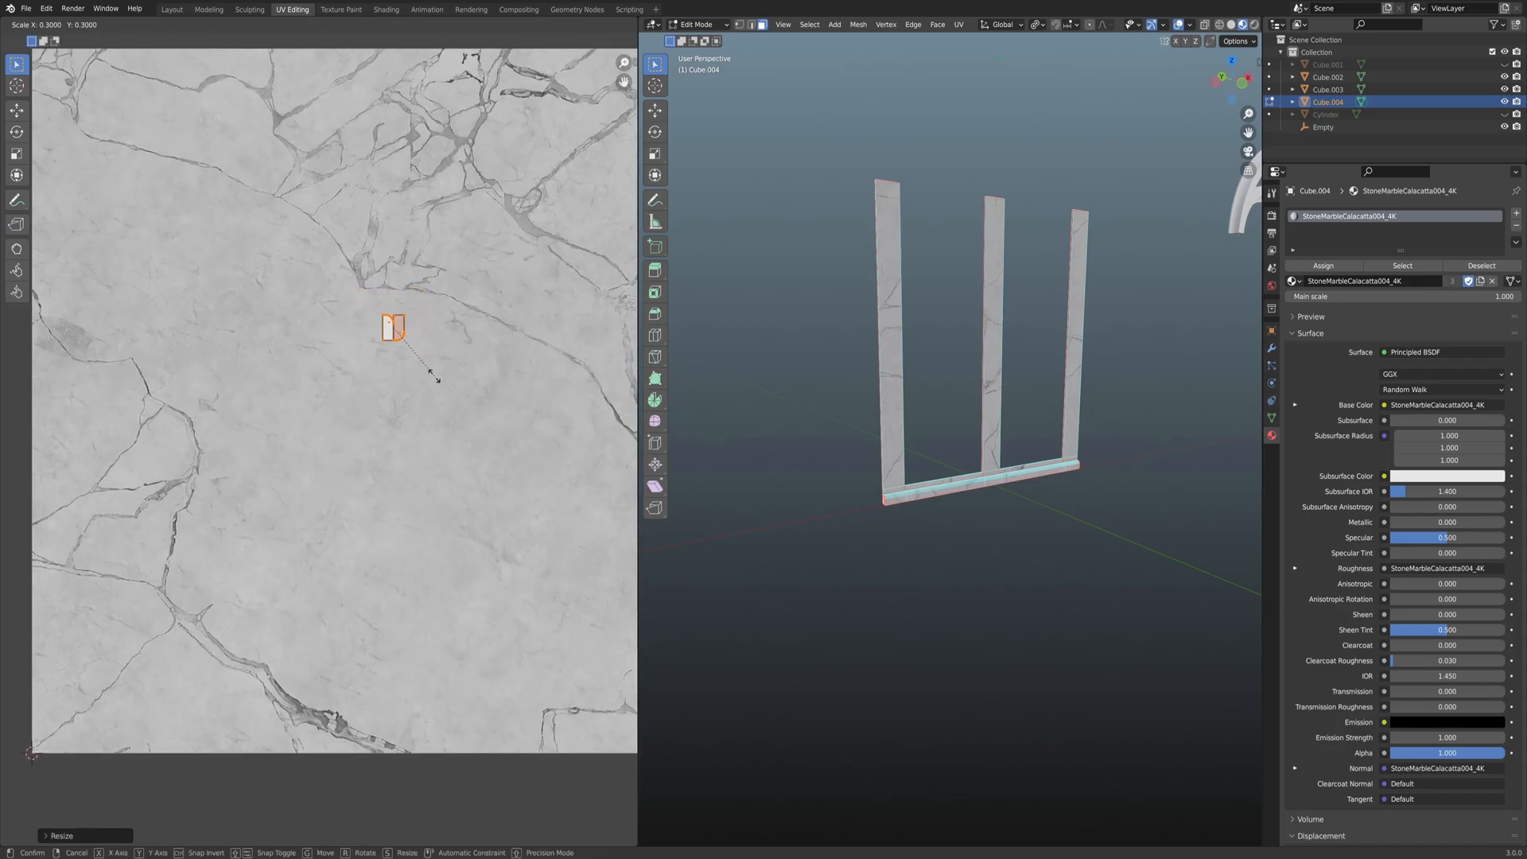
pyautogui.rightClick(494, 406)
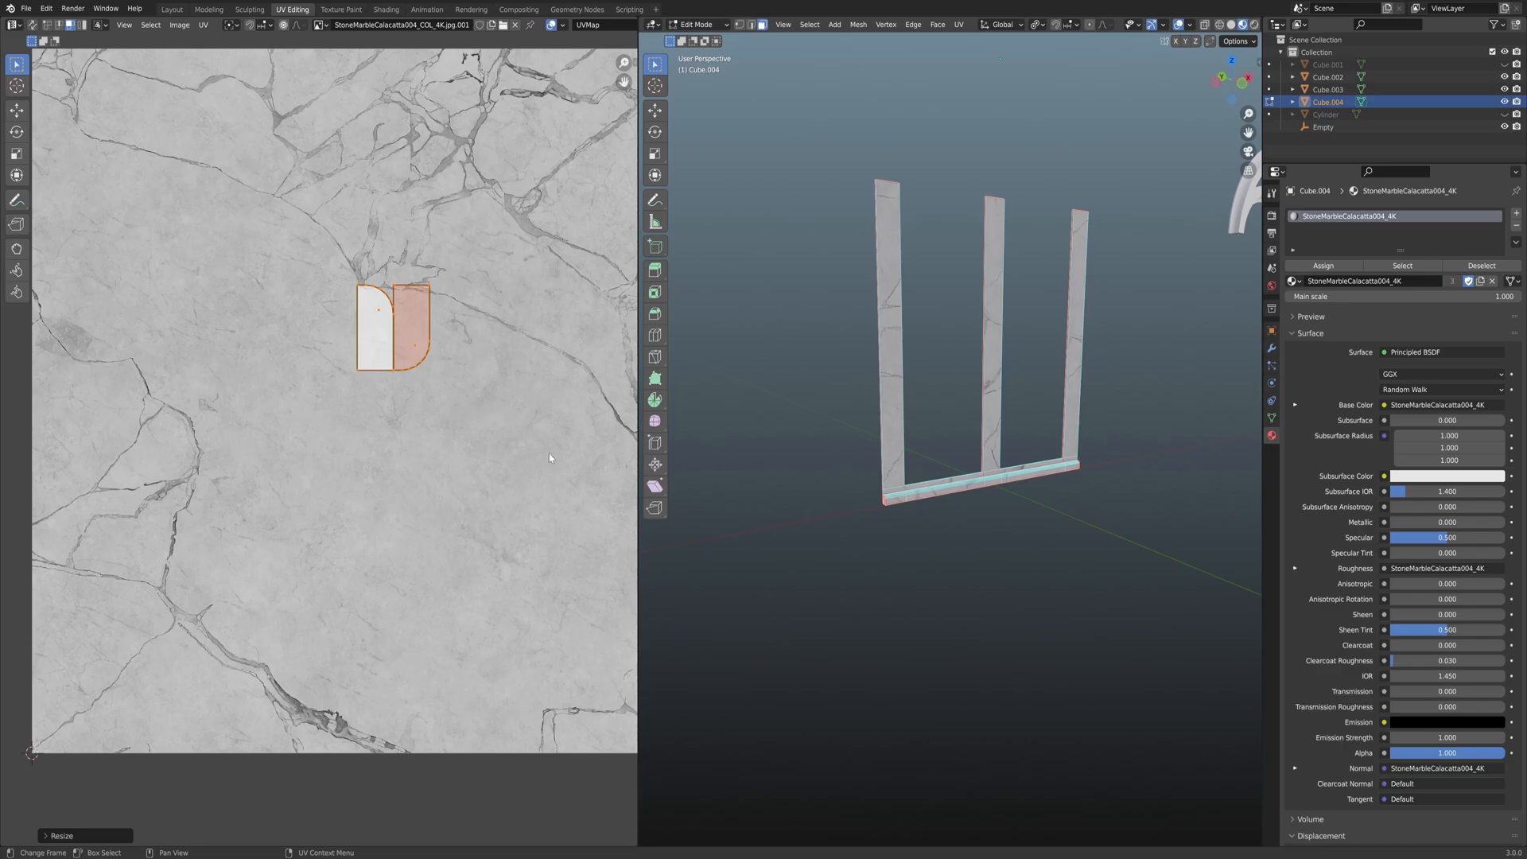
# Try the two end-cap islands on a more heavily veined area of the marble while viewing the moulding's end.
pyautogui.scroll(8, 986, 411)
pyautogui.scroll(4, 941, 483)
pyautogui.moveTo(941, 482); pyautogui.dragTo(990, 465, button='middle')
pyautogui.scroll(3, 966, 473)
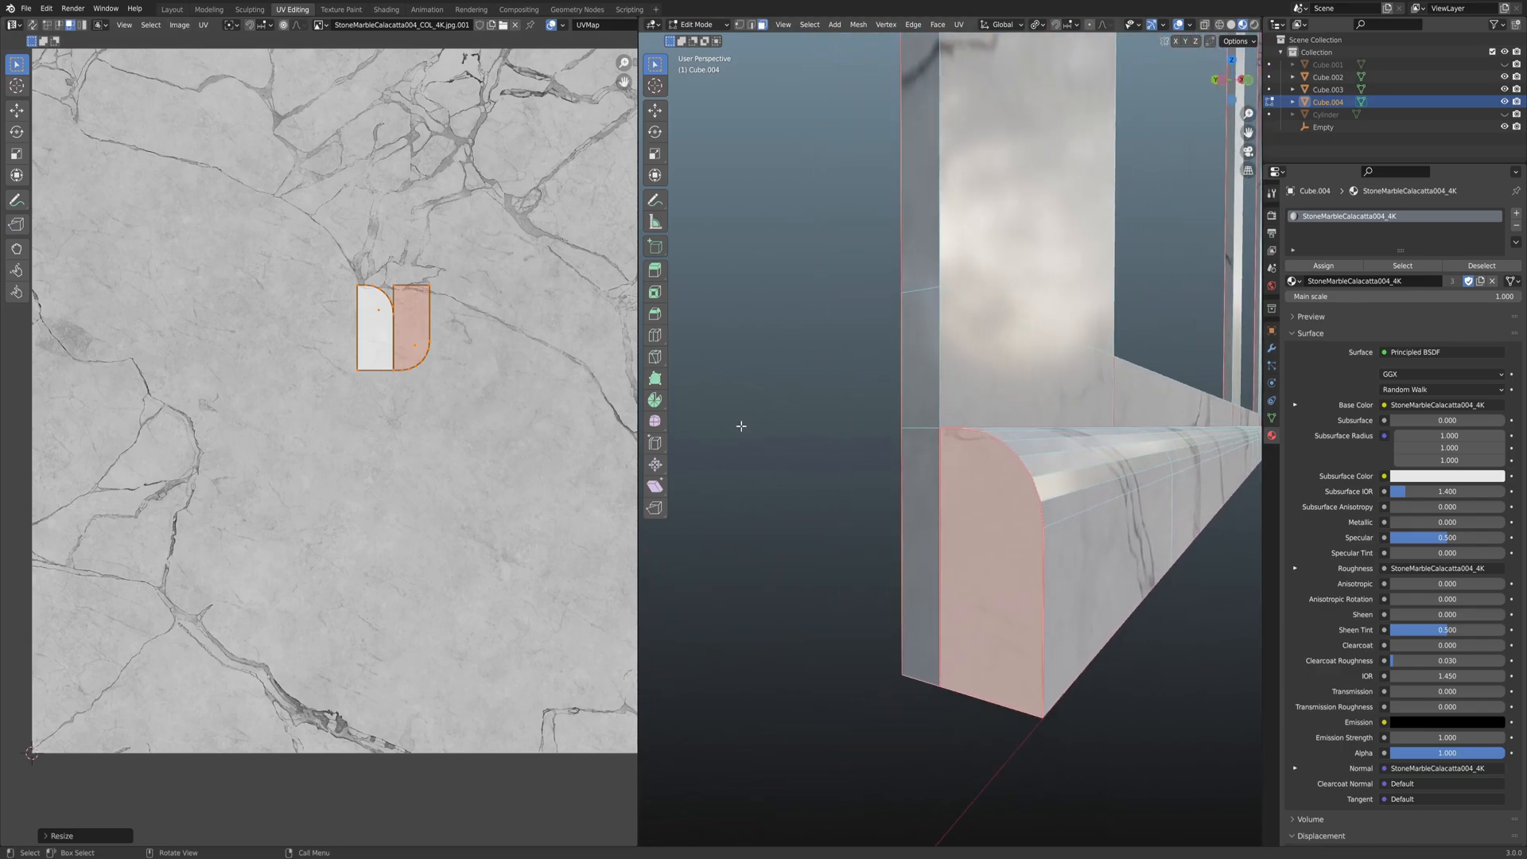
pyautogui.press('g')
pyautogui.click(380, 277)
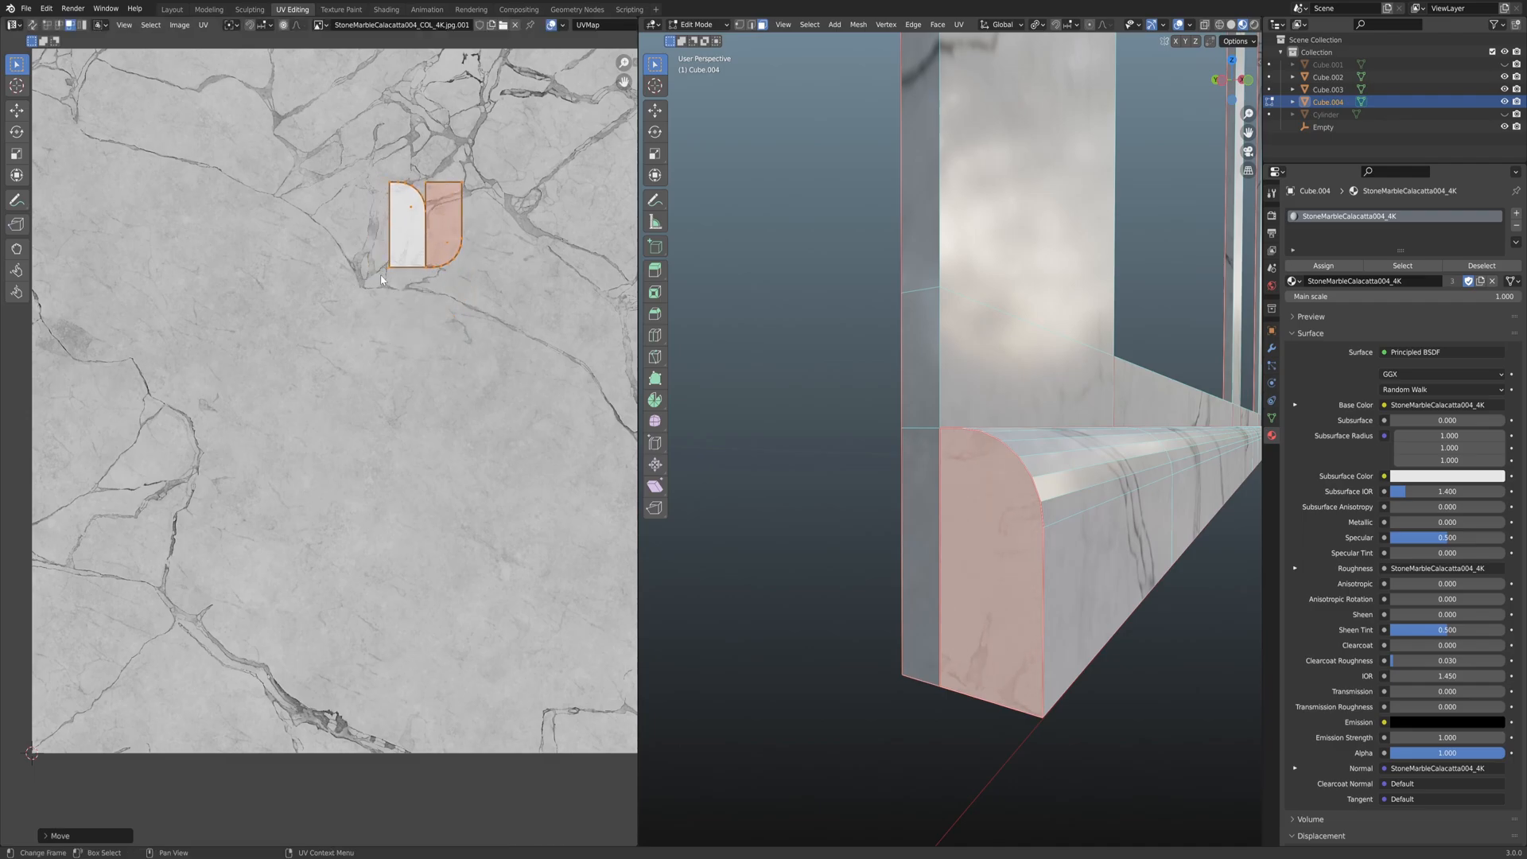
pyautogui.click(862, 543)
pyautogui.moveTo(852, 546); pyautogui.dragTo(876, 545, button='middle')
pyautogui.hotkey('ctrl', 'z')
# Move the two end-cap islands outside the texture square, beyond its upper-right corner.
pyautogui.scroll(-3, 457, 351)
pyautogui.moveTo(456, 351); pyautogui.dragTo(434, 432, button='middle')
pyautogui.press('g')
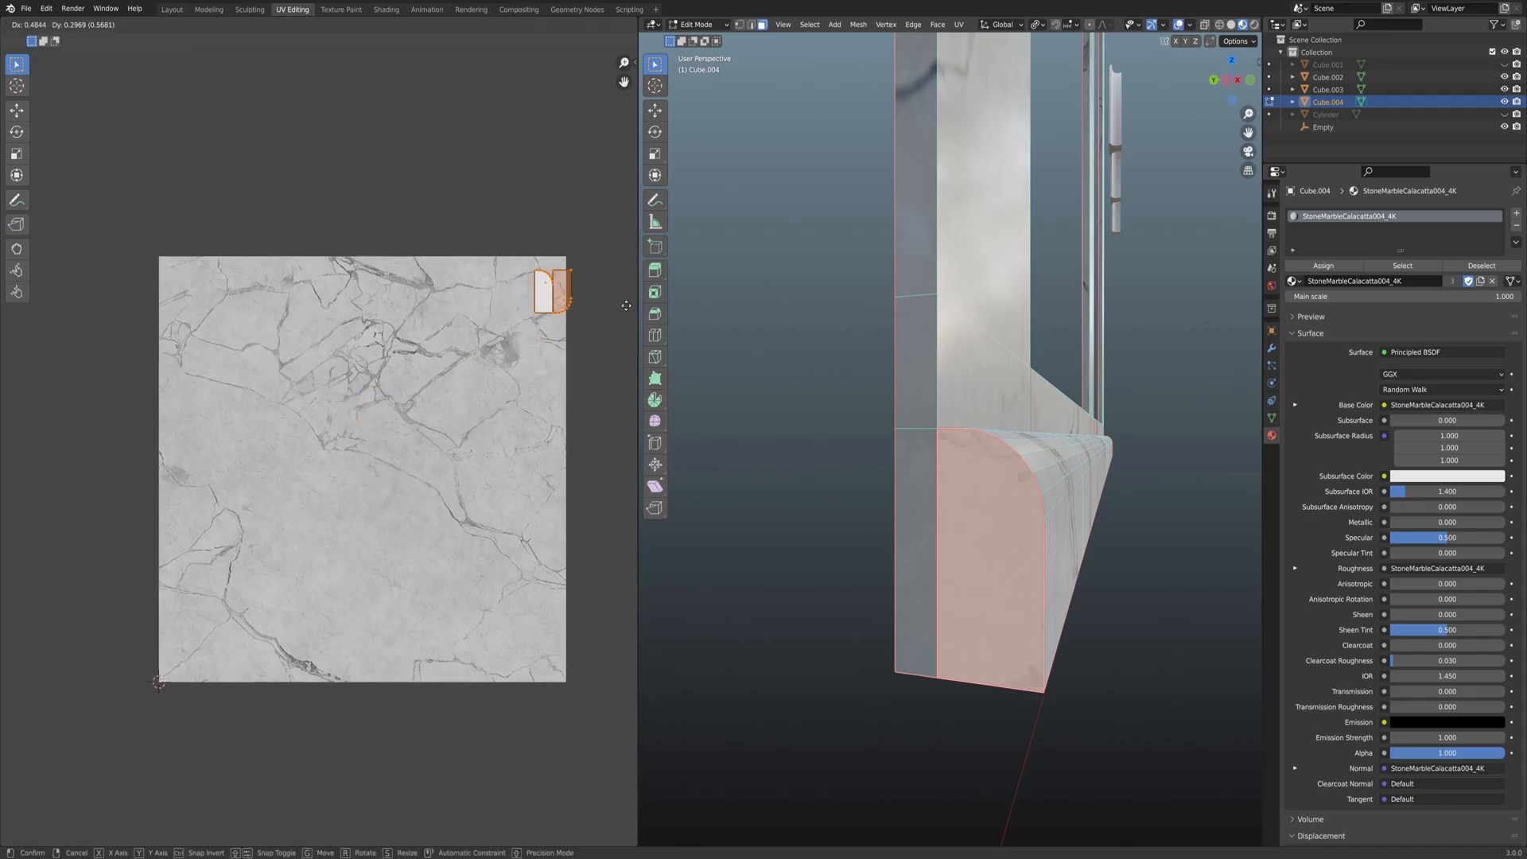
pyautogui.click(626, 240)
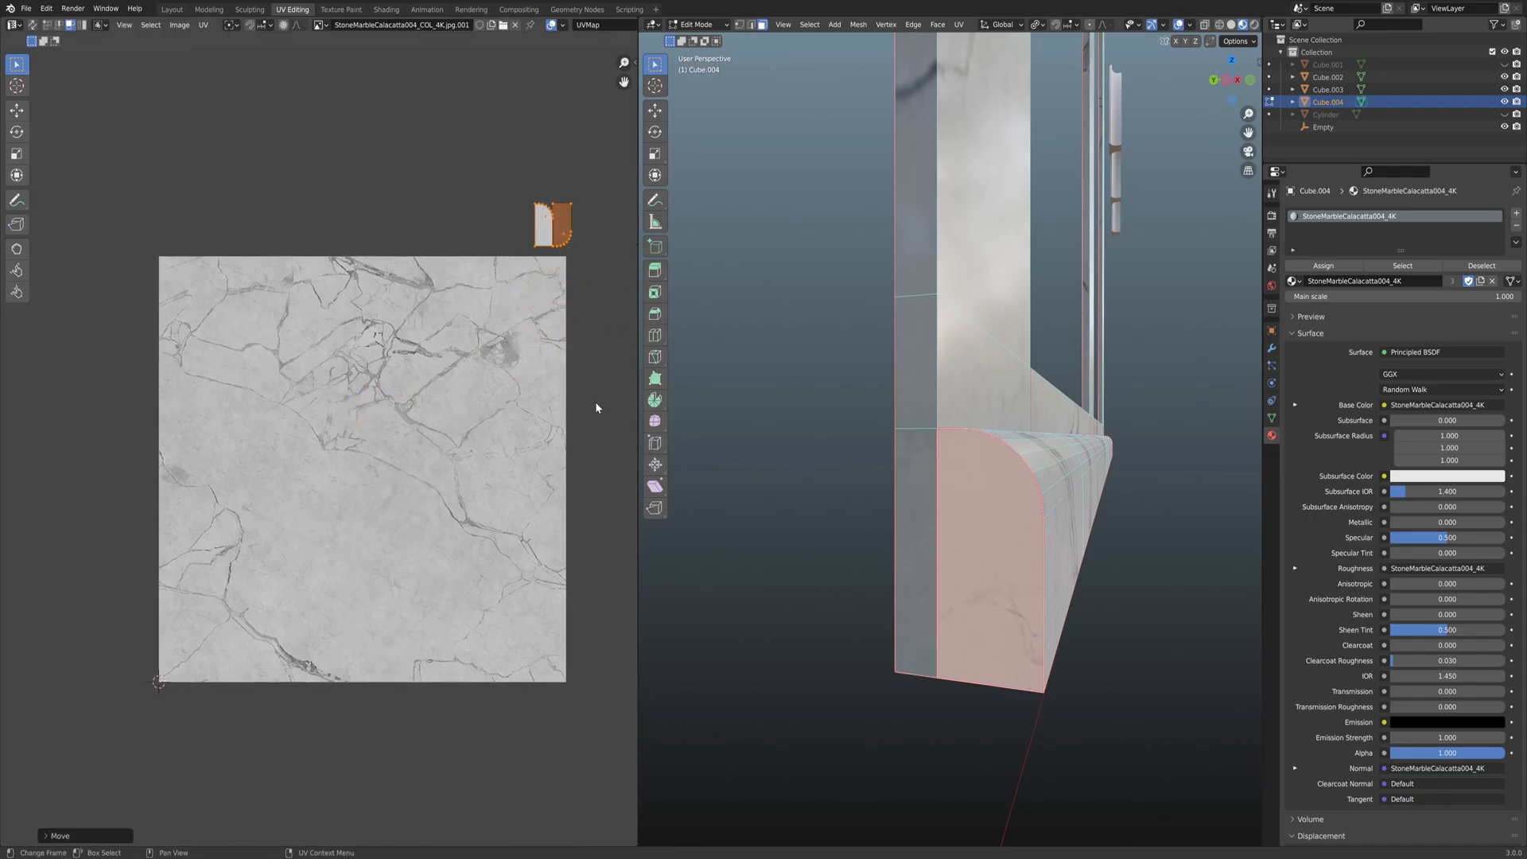
pyautogui.scroll(-4, 595, 402)
pyautogui.press('g')
pyautogui.press('x')
pyautogui.click(530, 415)
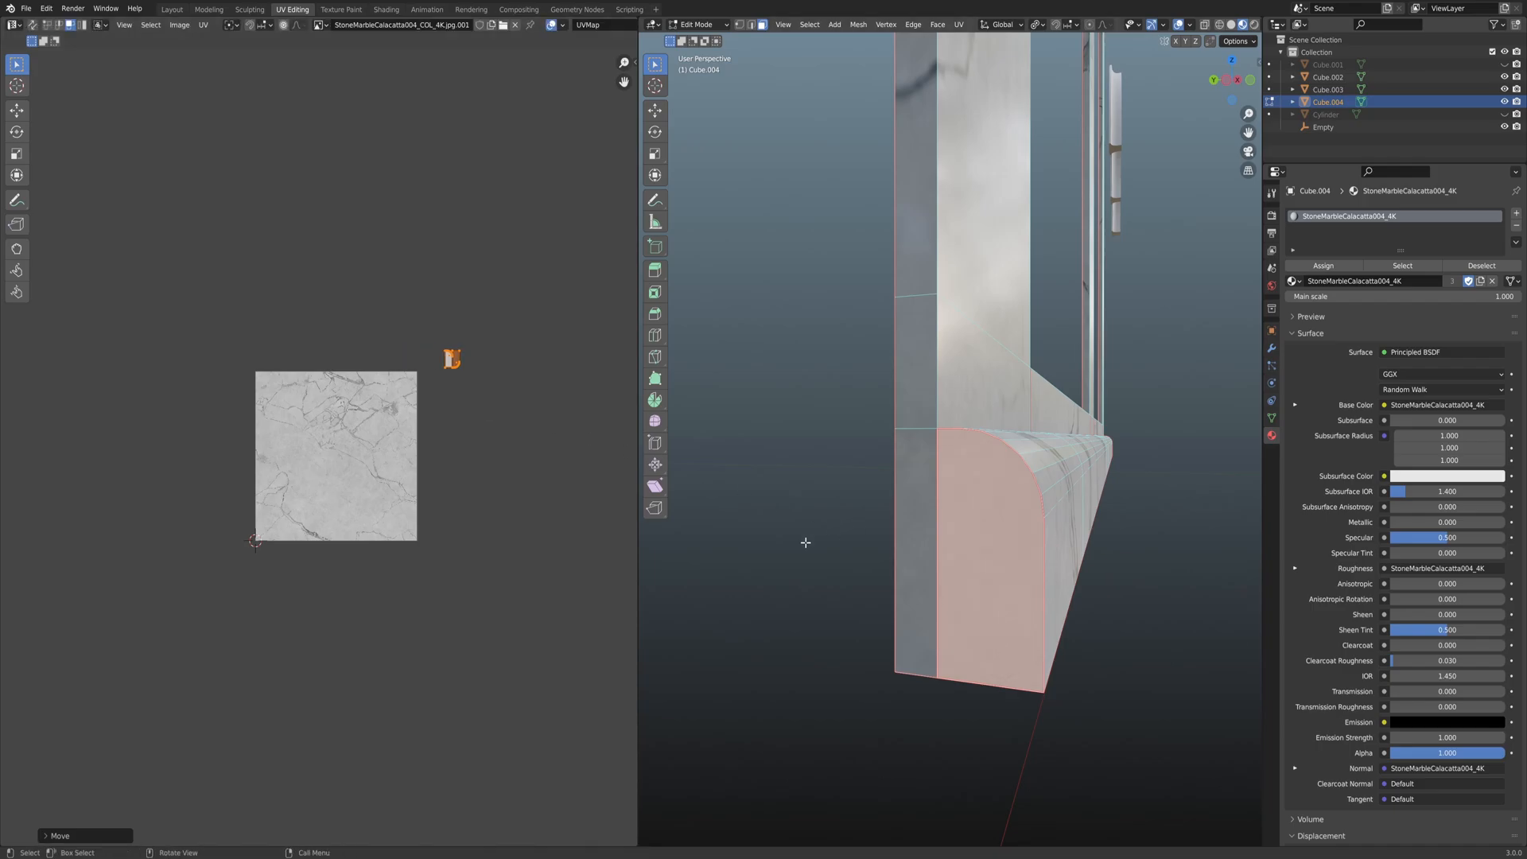
# Select the faces of the three vertical posts in a front wireframe view and unwrap them.
pyautogui.click(826, 555)
pyautogui.moveTo(991, 558); pyautogui.dragTo(922, 457, button='middle')
pyautogui.scroll(-3, 1042, 564)
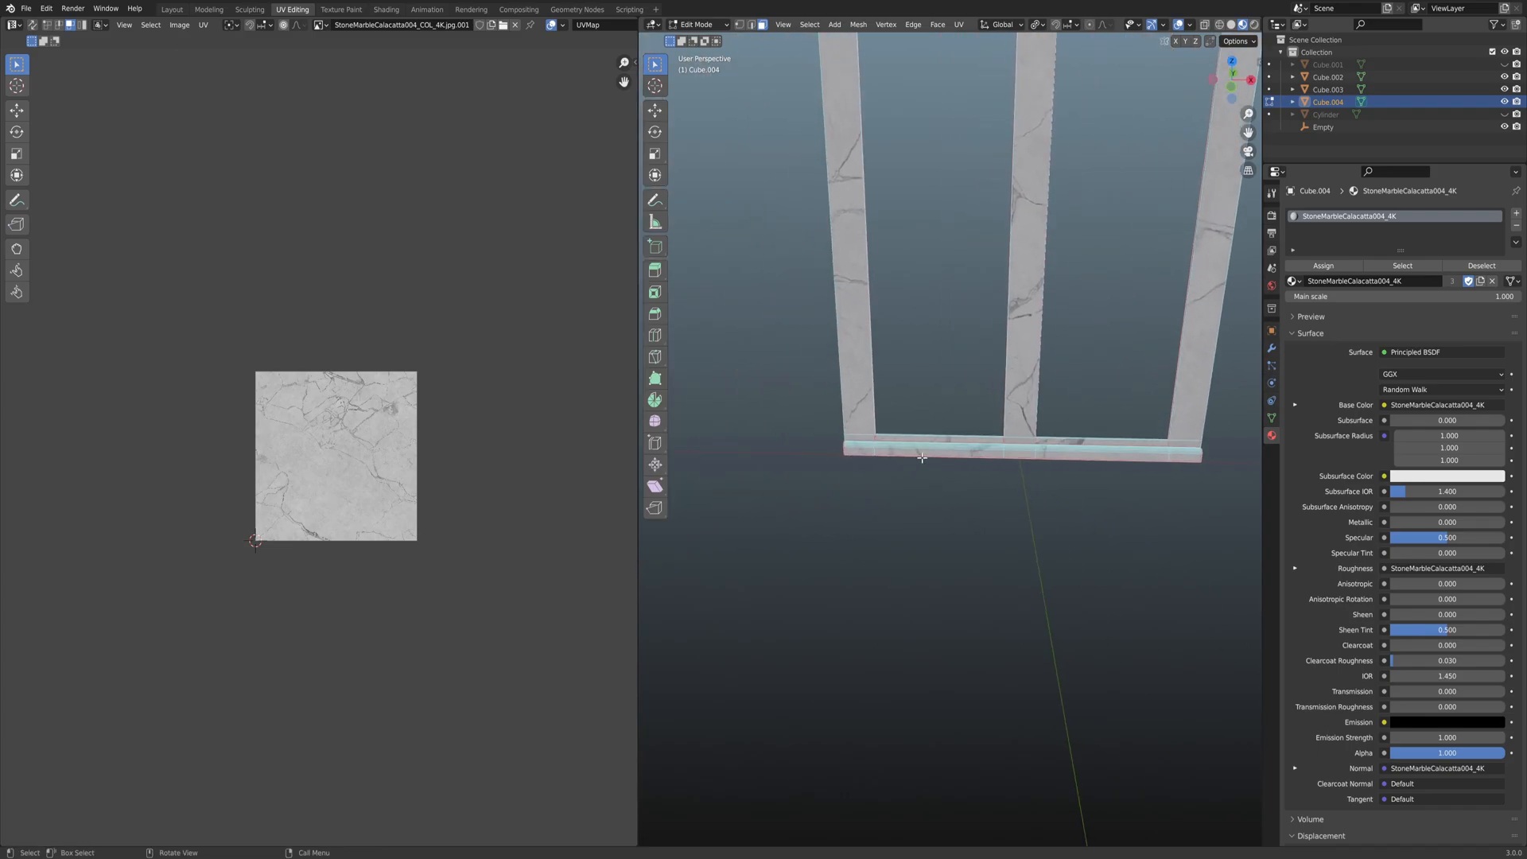
pyautogui.press('KP_1')
pyautogui.press('z')
pyautogui.click(850, 471)
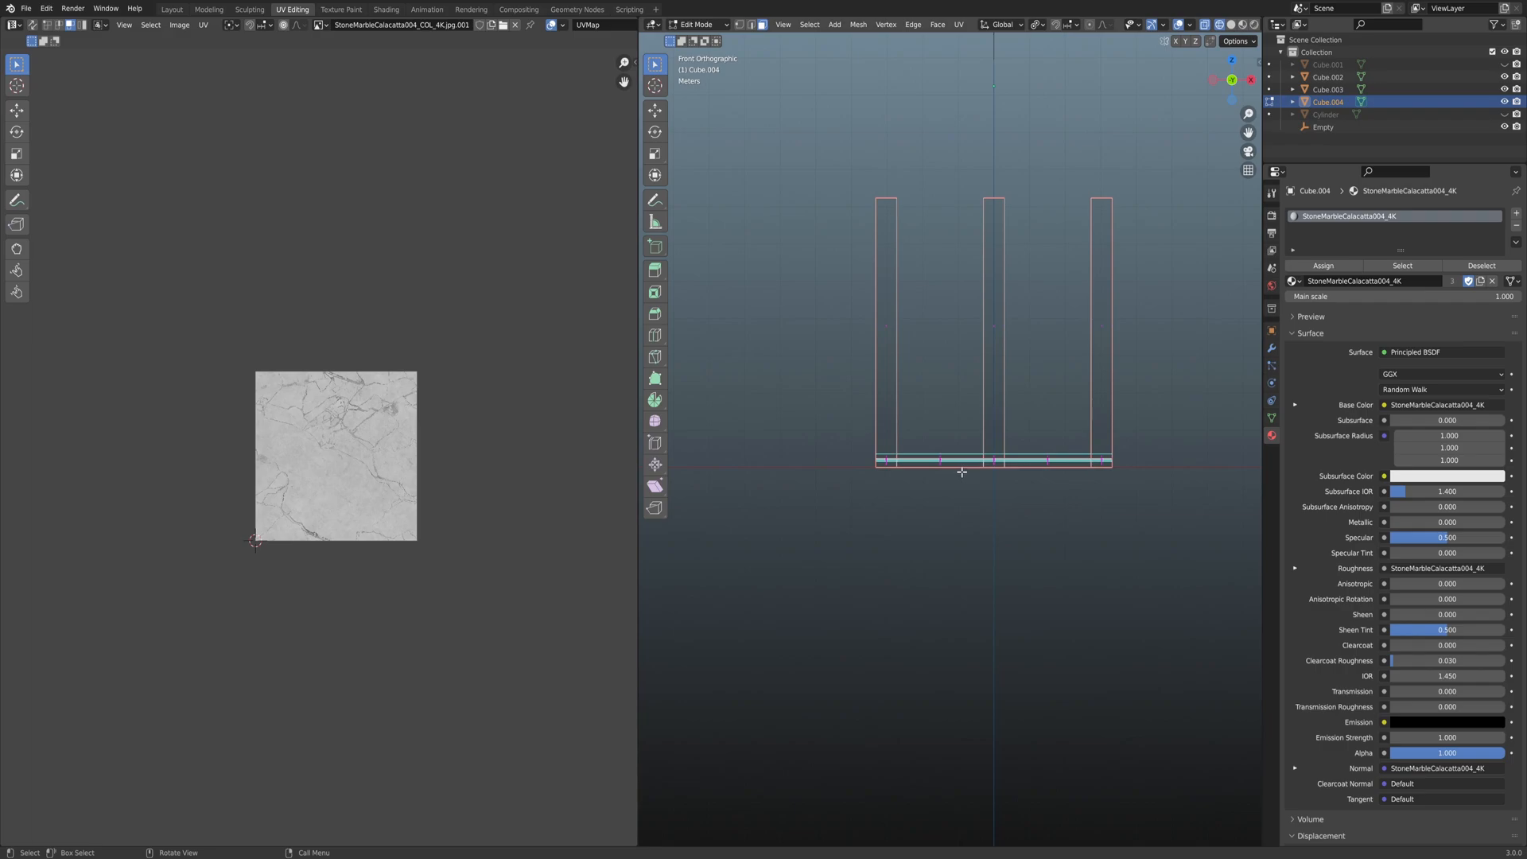
pyautogui.moveTo(852, 158); pyautogui.dragTo(1155, 416)
pyautogui.scroll(3, 986, 444)
pyautogui.press('u')
pyautogui.click(962, 452)
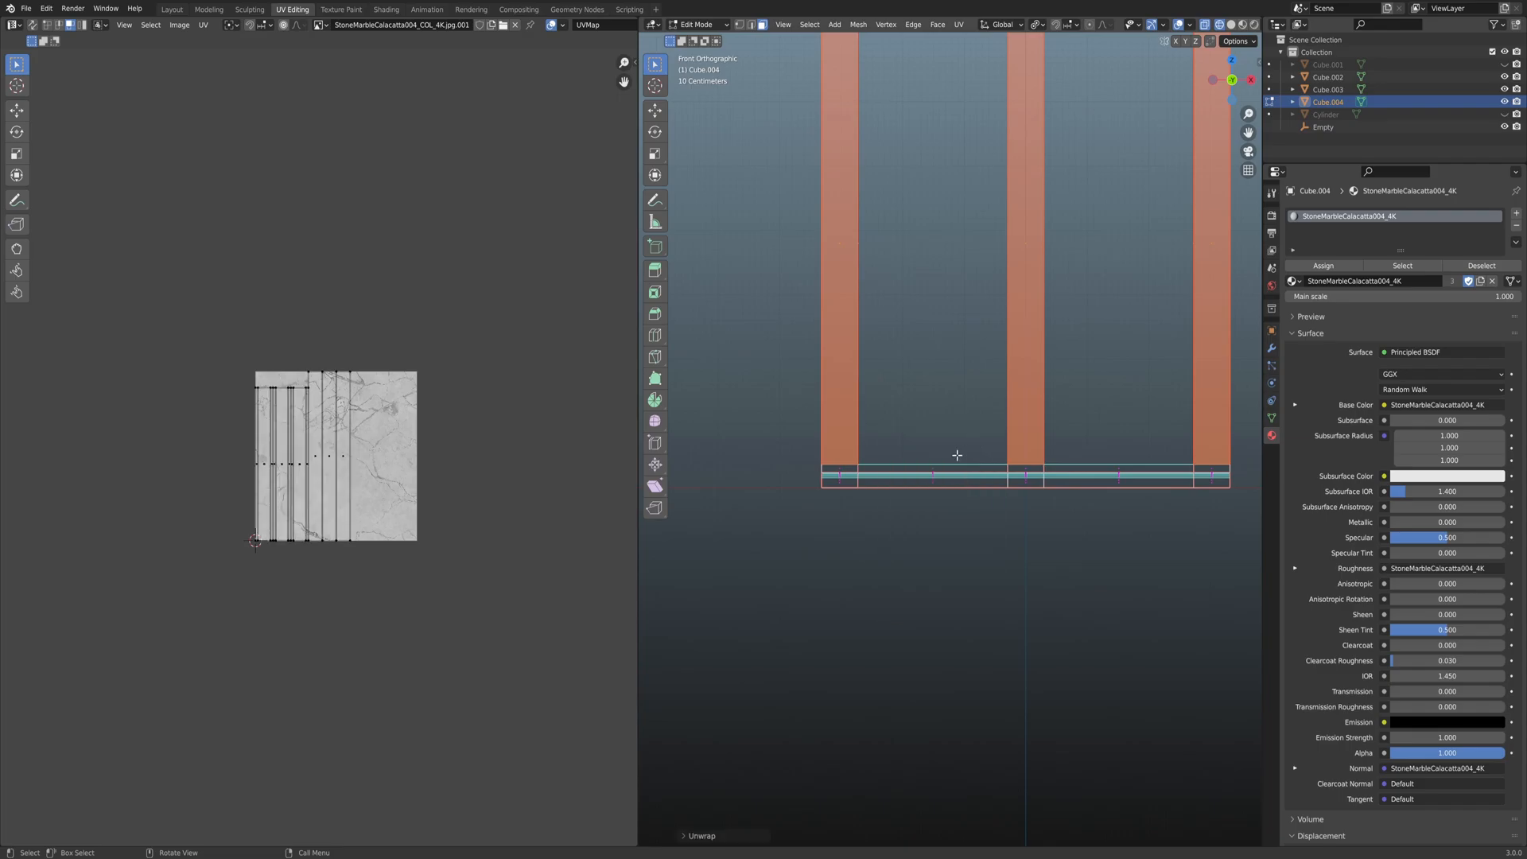
# Examine the marble mapping on the unwrapped posts with material preview shading.
pyautogui.scroll(3, 528, 537)
pyautogui.press('z')
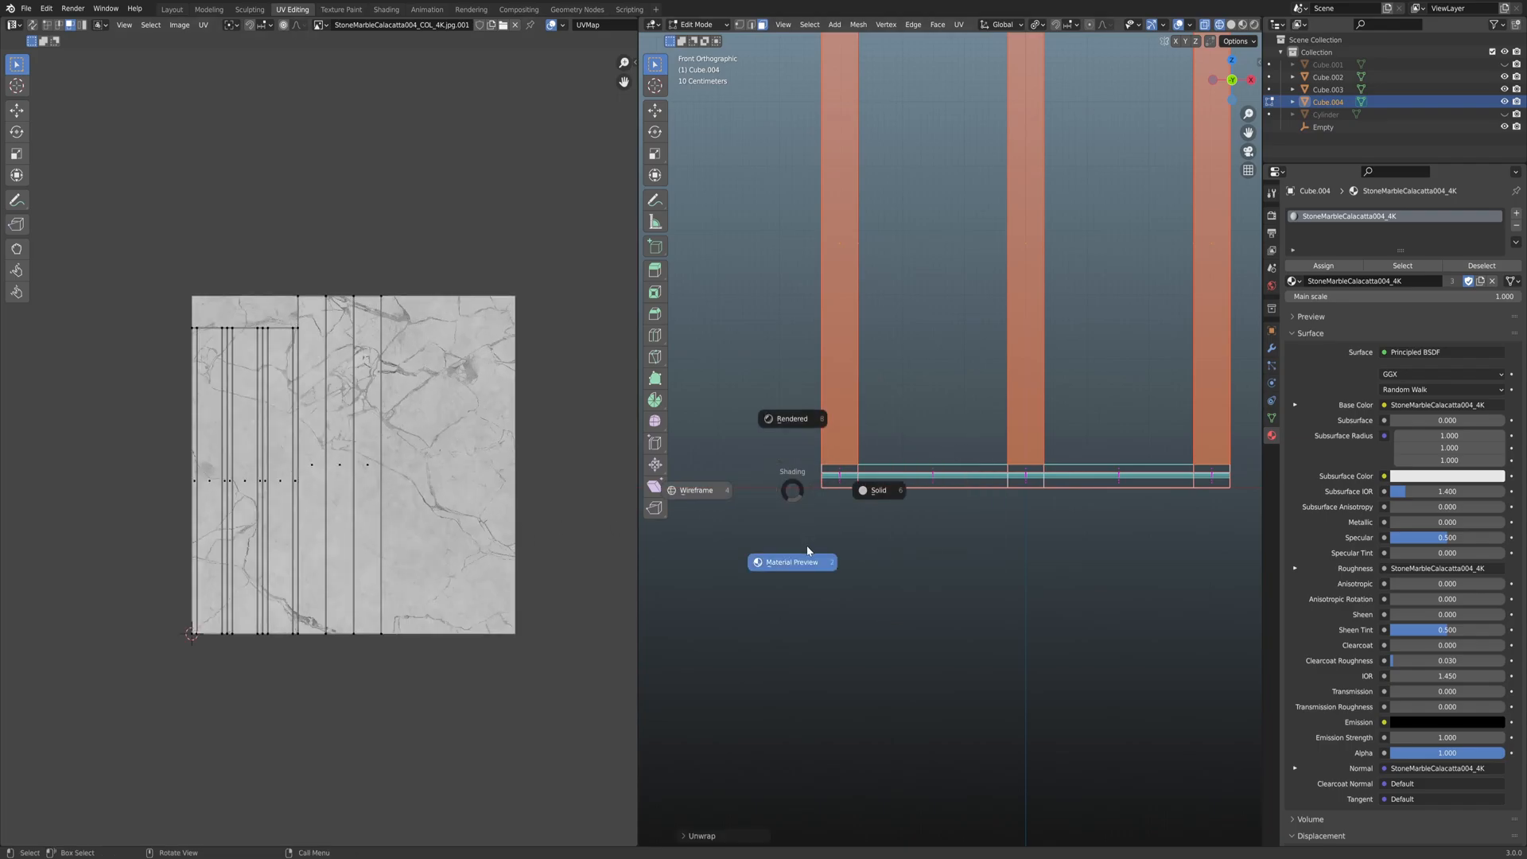
pyautogui.click(808, 550)
pyautogui.scroll(-2, 890, 493)
pyautogui.moveTo(890, 493)
pyautogui.mouseDown(button='middle')
pyautogui.moveTo(944, 461)
pyautogui.moveTo(930, 493)
pyautogui.mouseUp(button='middle')
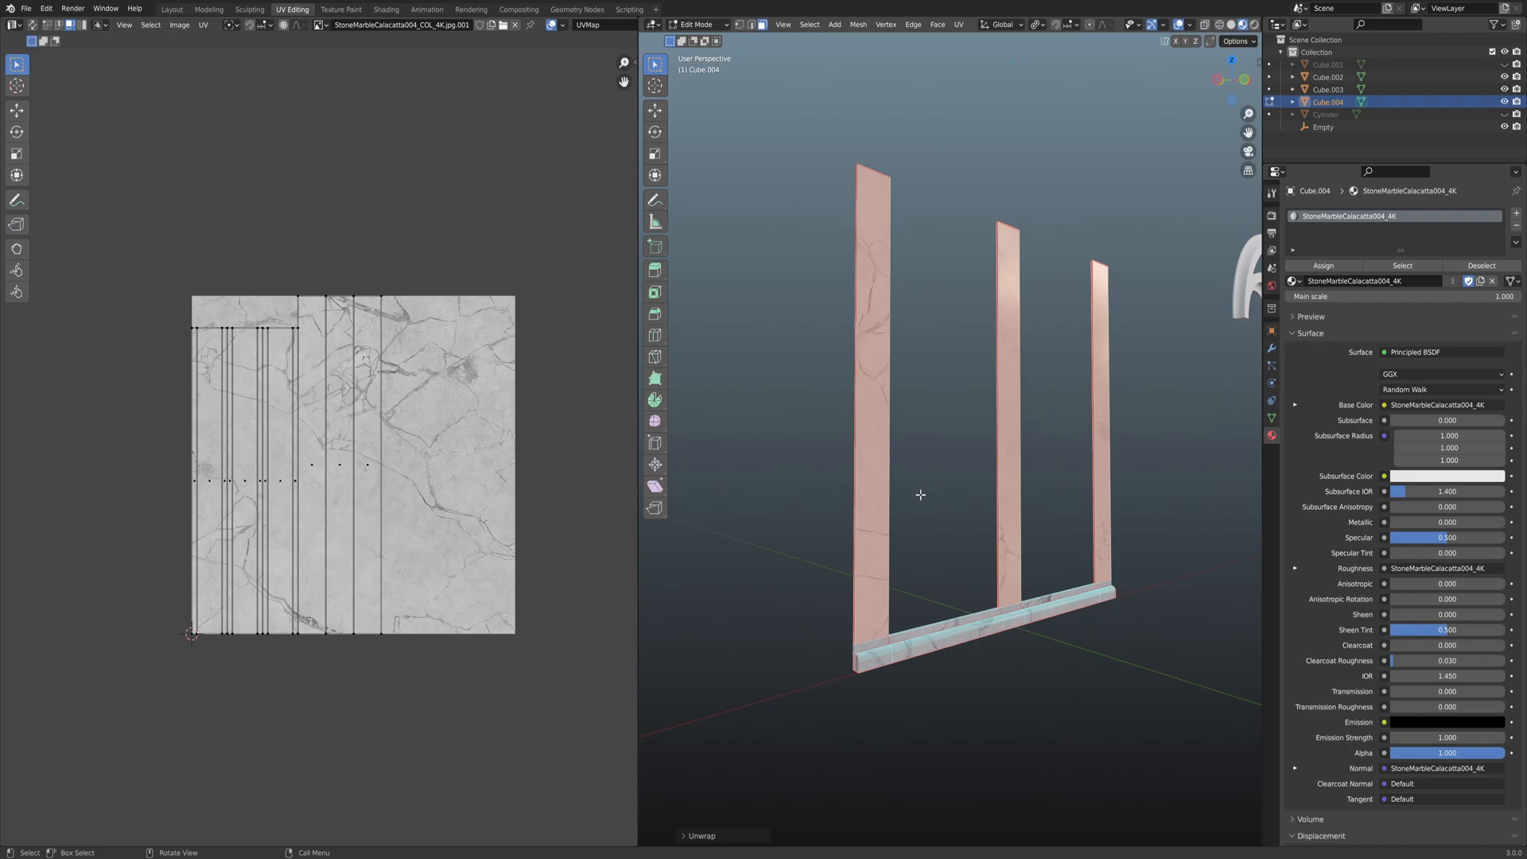
pyautogui.scroll(2, 454, 404)
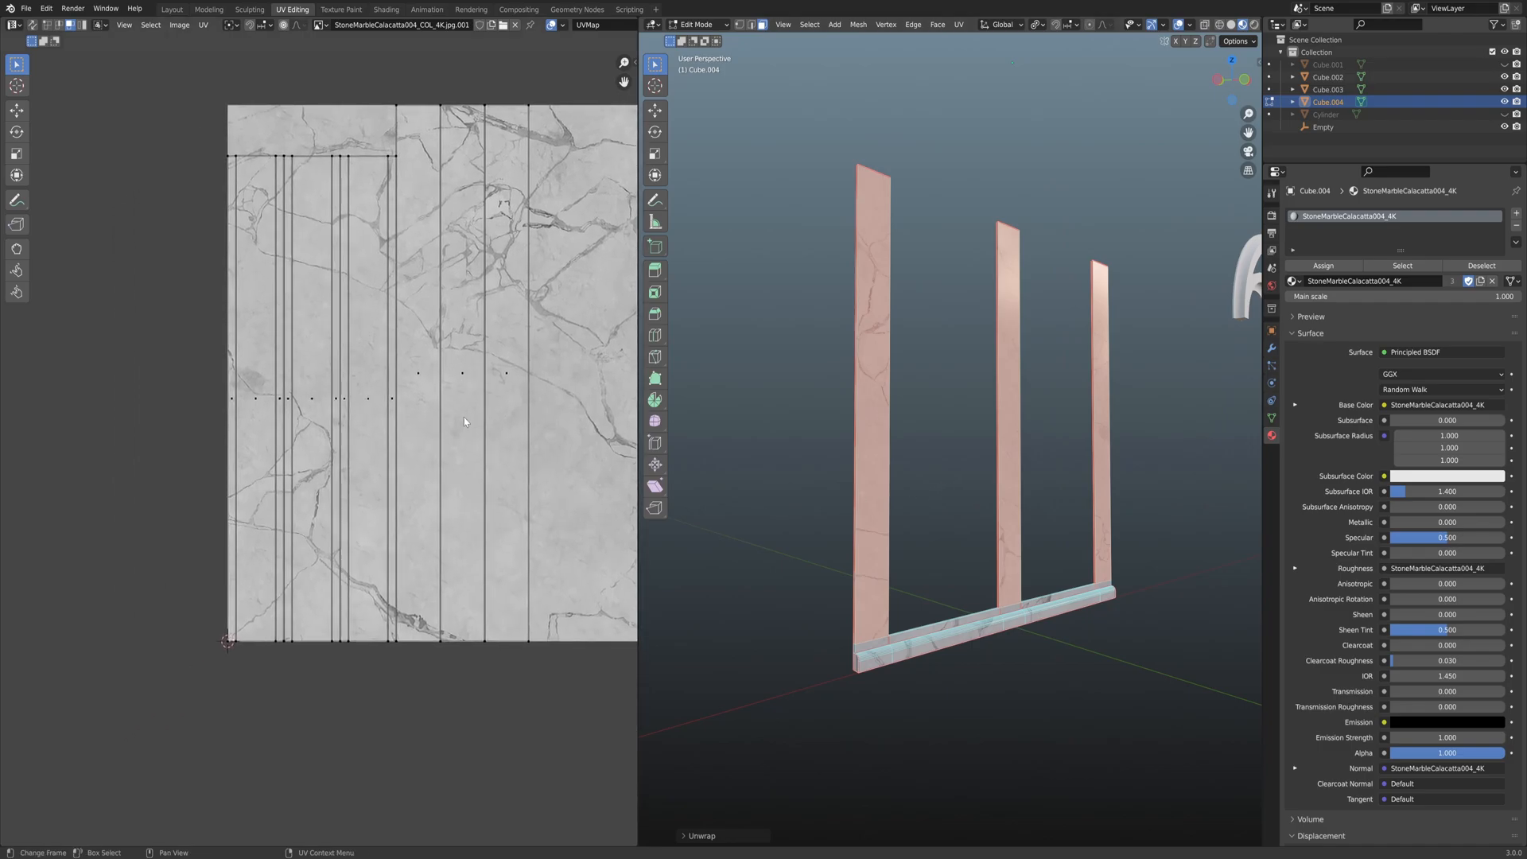
pyautogui.moveTo(814, 400); pyautogui.dragTo(880, 419, button='middle')
pyautogui.scroll(5, 880, 419)
# Examine the marble mapping where the vertical posts meet the base moulding.
pyautogui.click(995, 489)
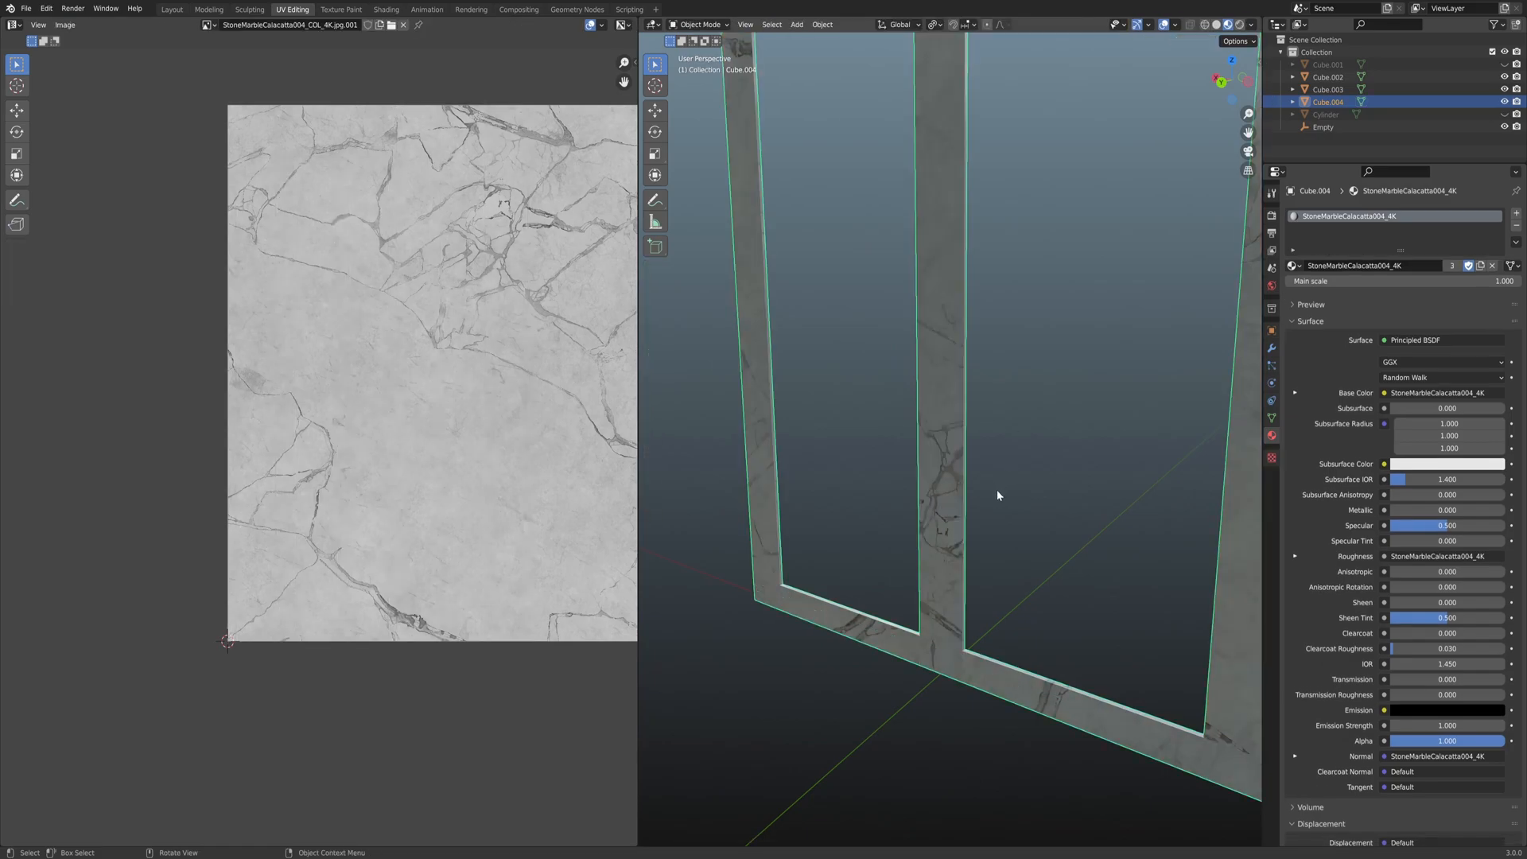
pyautogui.press('Tab')
pyautogui.moveTo(995, 495)
pyautogui.mouseDown(button='middle')
pyautogui.moveTo(1086, 479)
pyautogui.moveTo(953, 449)
pyautogui.moveTo(1077, 456)
pyautogui.moveTo(984, 441)
pyautogui.moveTo(1056, 443)
pyautogui.moveTo(995, 382)
pyautogui.moveTo(839, 445)
pyautogui.moveTo(851, 395)
pyautogui.moveTo(947, 389)
pyautogui.moveTo(974, 452)
pyautogui.moveTo(1022, 444)
pyautogui.moveTo(891, 429)
pyautogui.moveTo(955, 441)
pyautogui.moveTo(924, 444)
pyautogui.moveTo(995, 515)
pyautogui.mouseUp(button='middle')
pyautogui.click(974, 452)
pyautogui.scroll(2, 971, 455)
pyautogui.press('Tab')
pyautogui.click(917, 437)
pyautogui.click(857, 424)
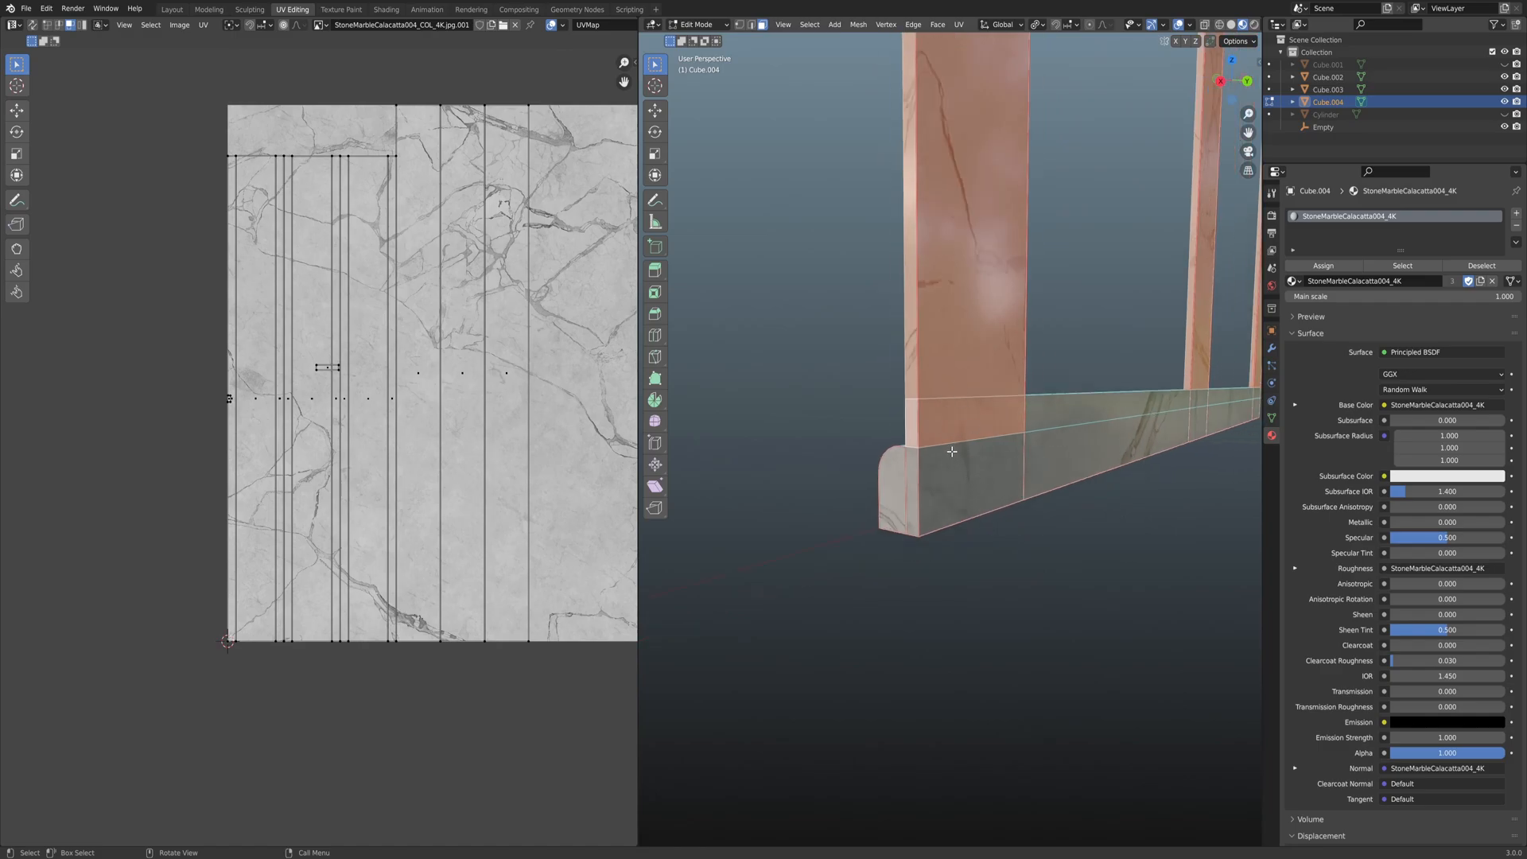
pyautogui.moveTo(951, 451)
pyautogui.mouseDown(button='middle')
pyautogui.moveTo(1005, 501)
pyautogui.moveTo(936, 365)
pyautogui.moveTo(953, 421)
pyautogui.mouseUp(button='middle')
pyautogui.click(1006, 501)
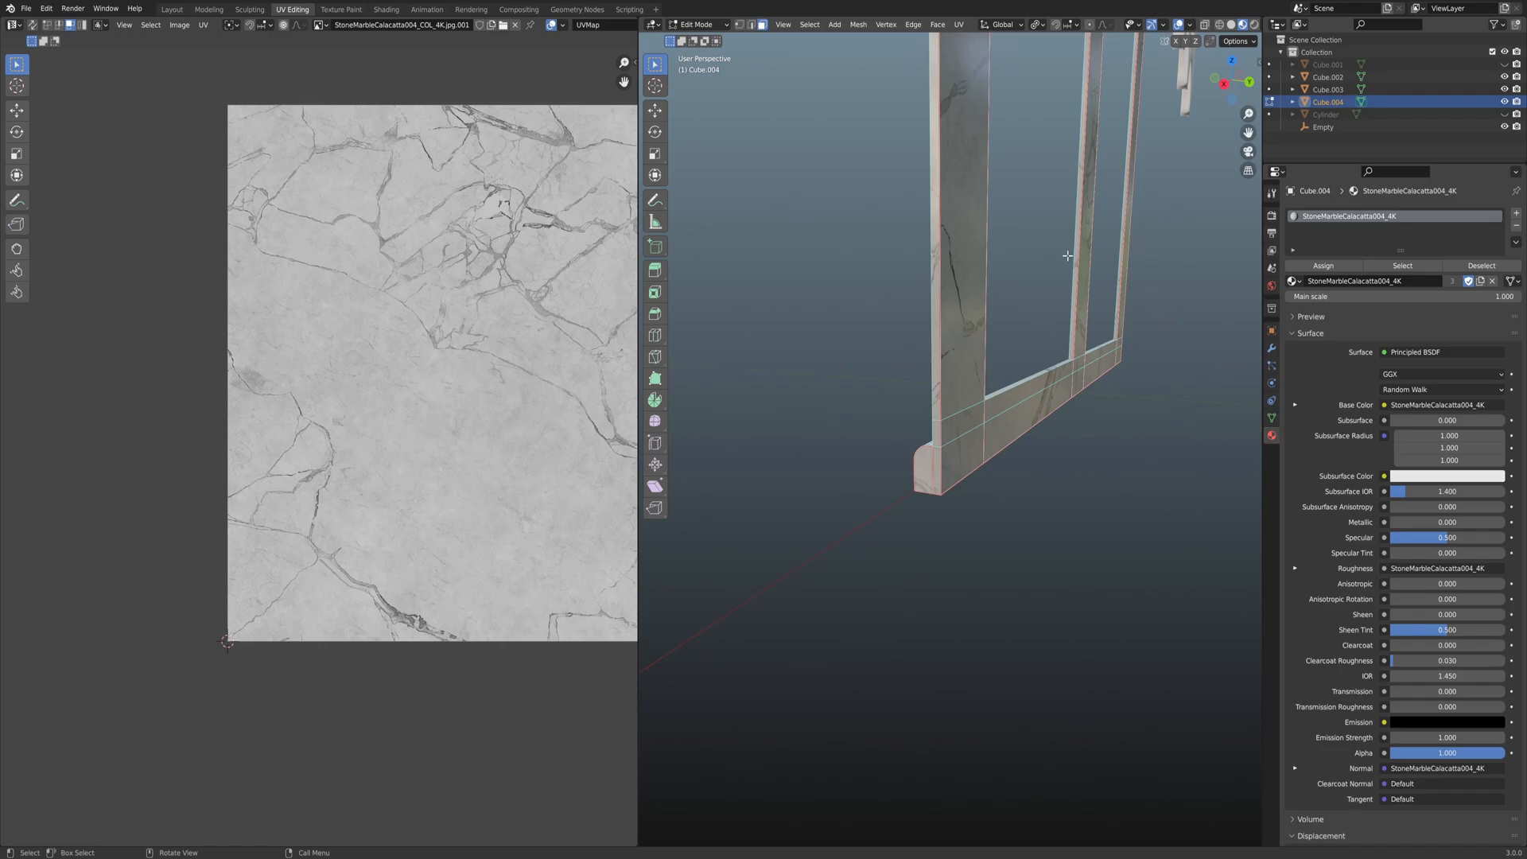
pyautogui.moveTo(948, 367); pyautogui.dragTo(921, 160, button='middle')
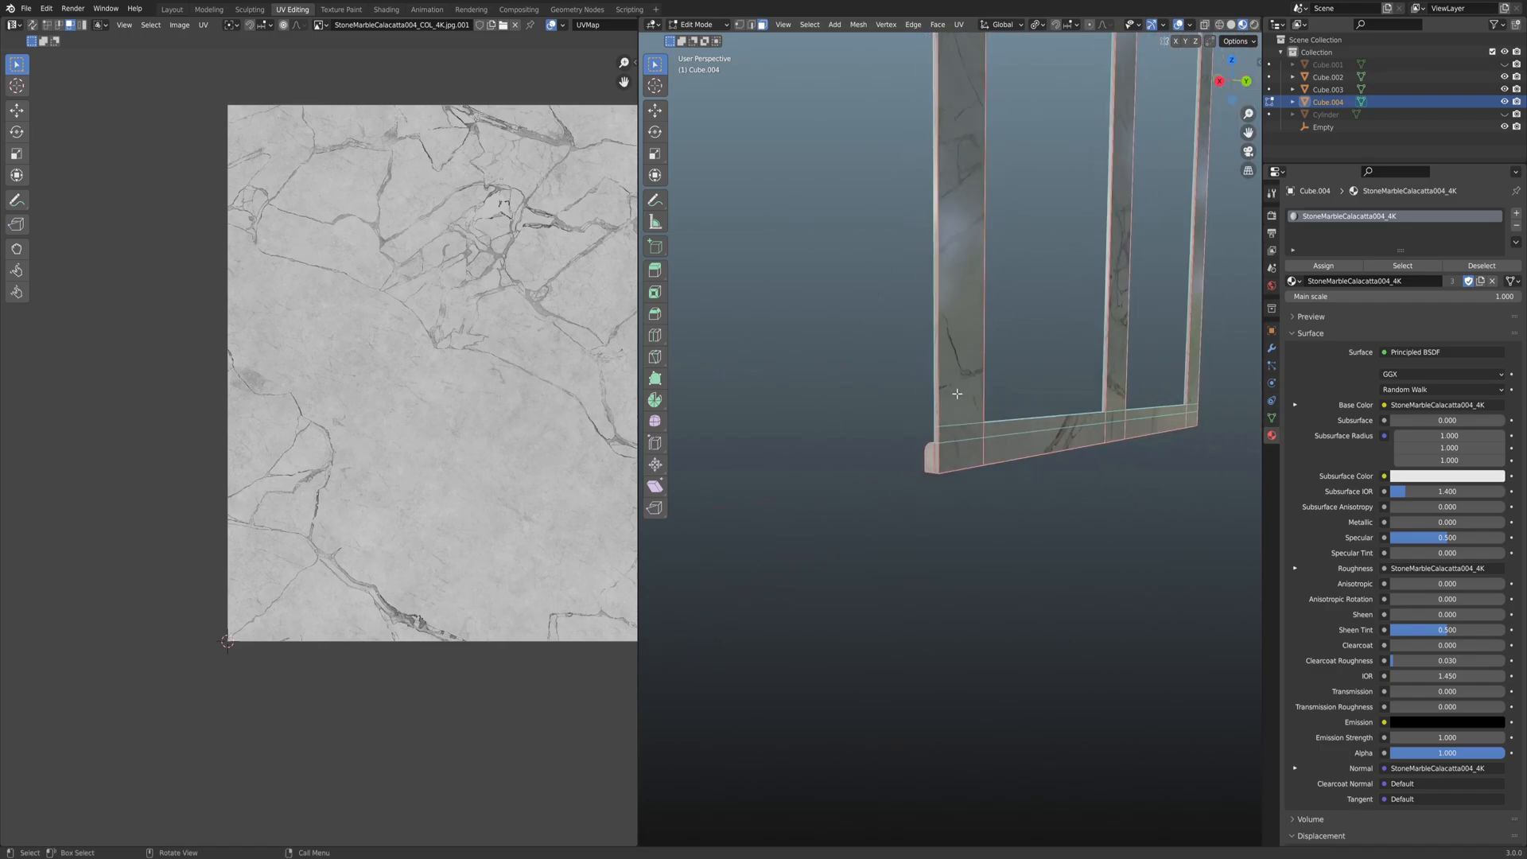
pyautogui.scroll(2, 954, 406)
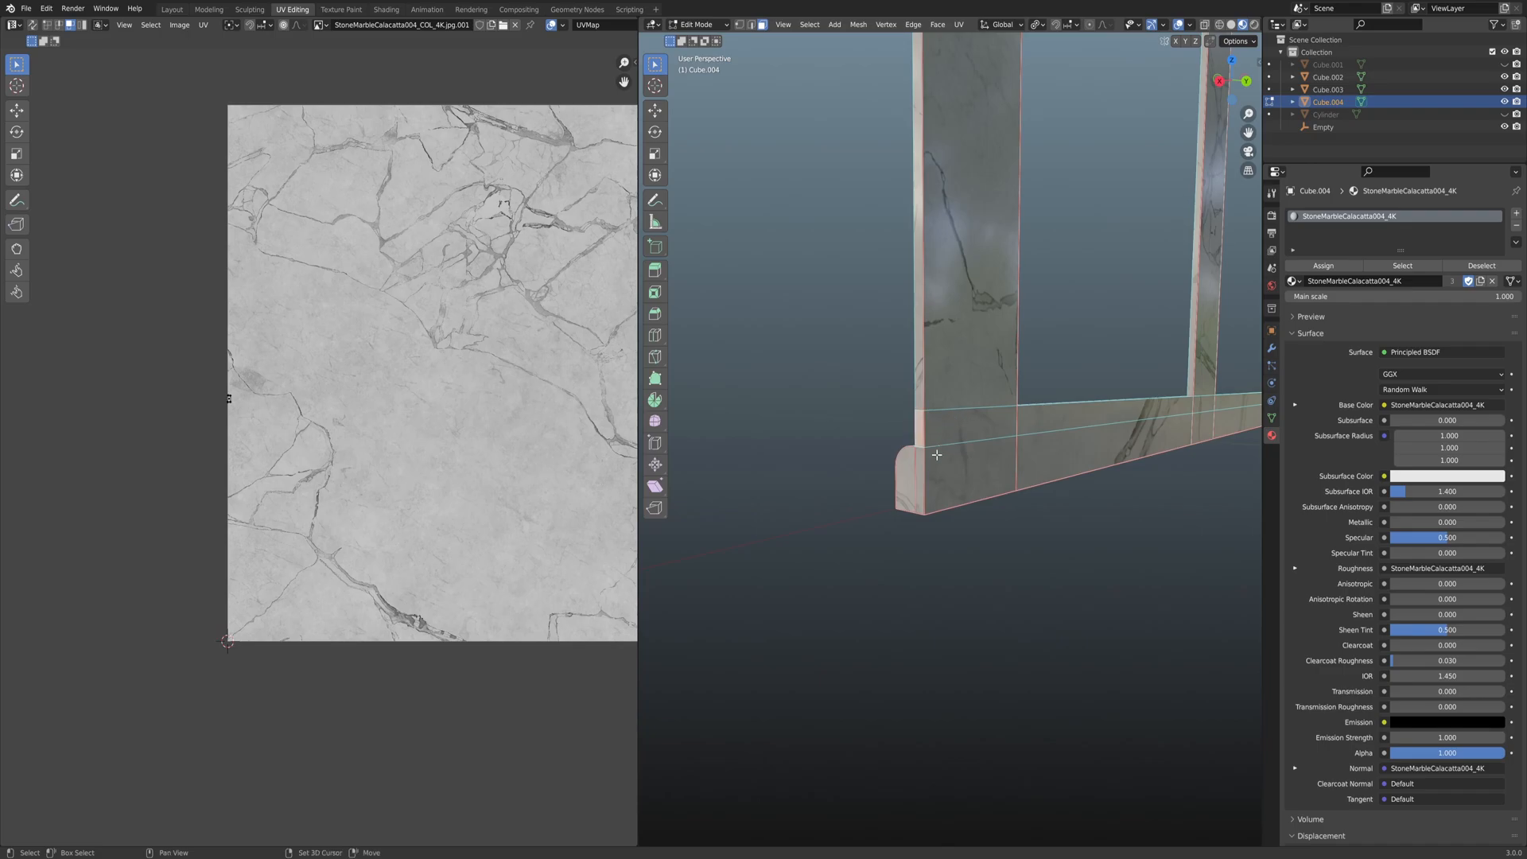
# Select the foot faces where the three posts cross the moulding, starting with the rear face of the end post.
pyautogui.click(925, 478)
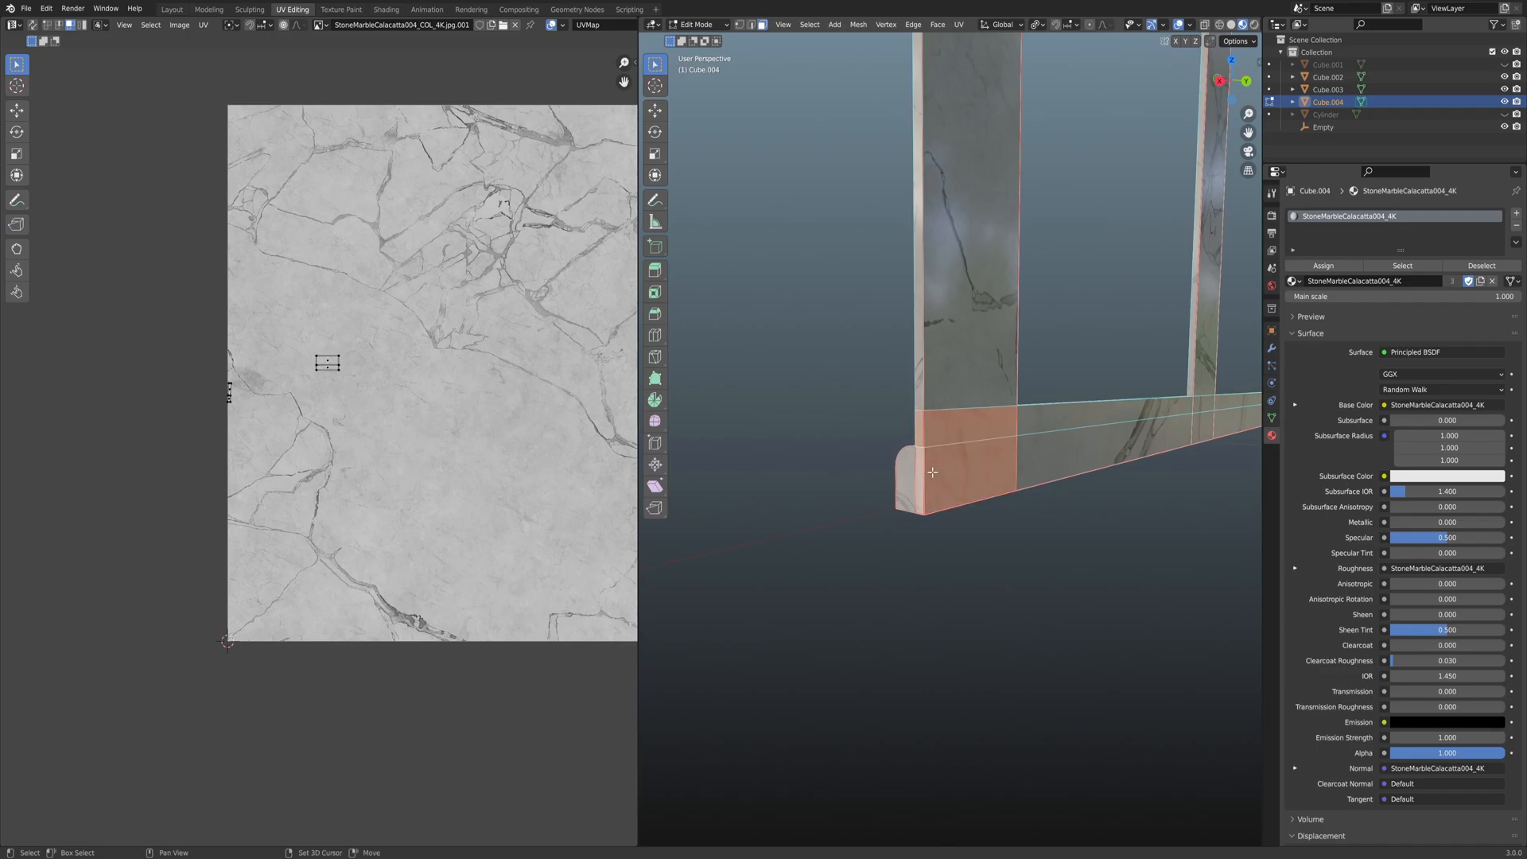
pyautogui.moveTo(990, 449); pyautogui.dragTo(779, 418, button='middle')
pyautogui.keyDown('shift'); pyautogui.click(902, 387); pyautogui.keyUp('shift')
pyautogui.keyDown('shift'); pyautogui.click(946, 434); pyautogui.keyUp('shift')
pyautogui.scroll(3, 787, 414)
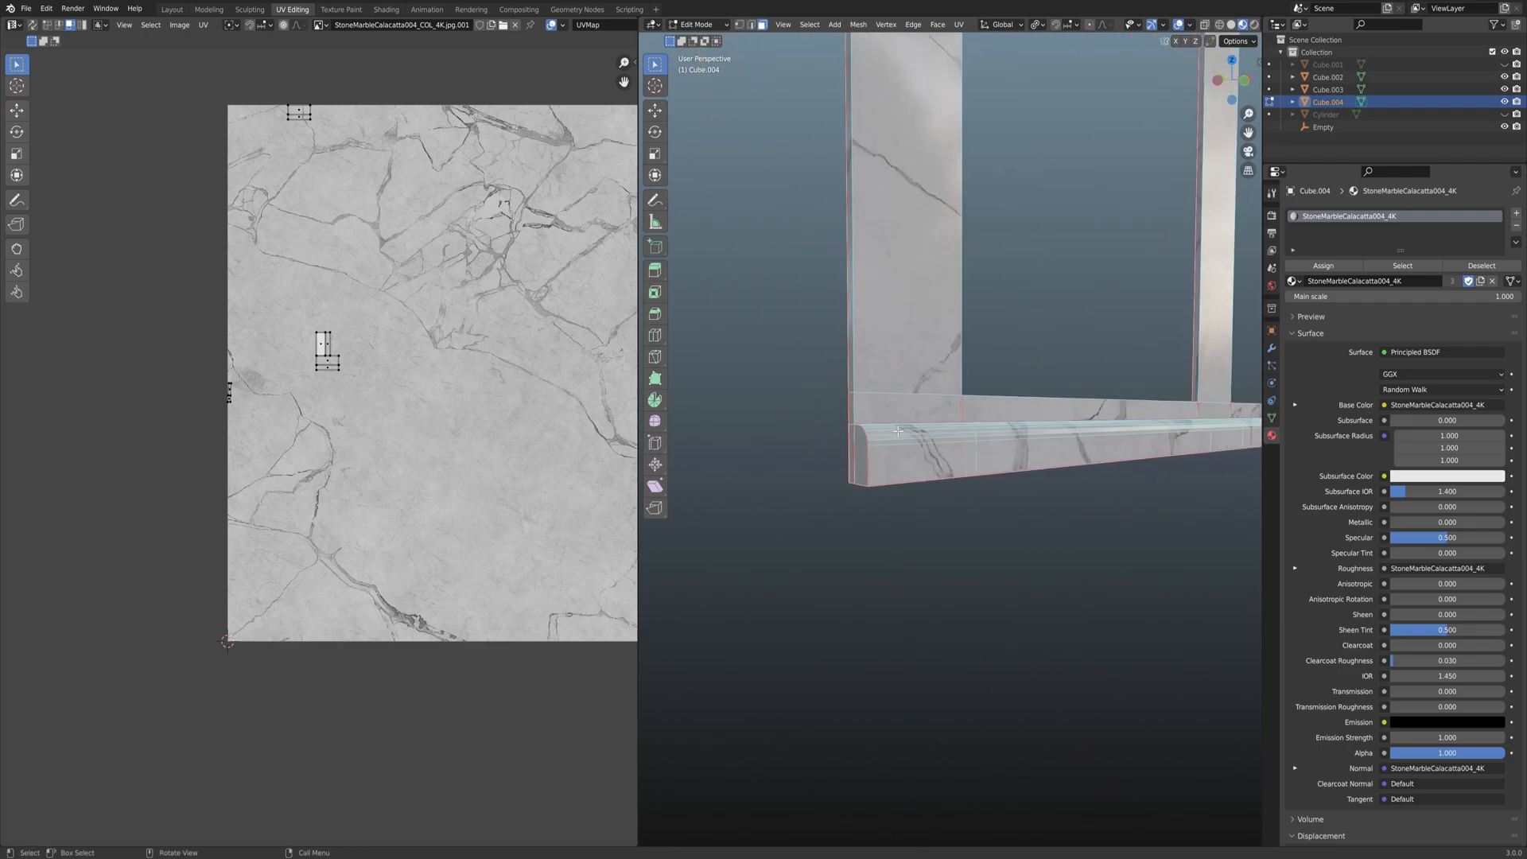
pyautogui.keyDown('shift'); pyautogui.click(805, 395); pyautogui.keyUp('shift')
pyautogui.moveTo(805, 395); pyautogui.dragTo(1200, 417, button='middle')
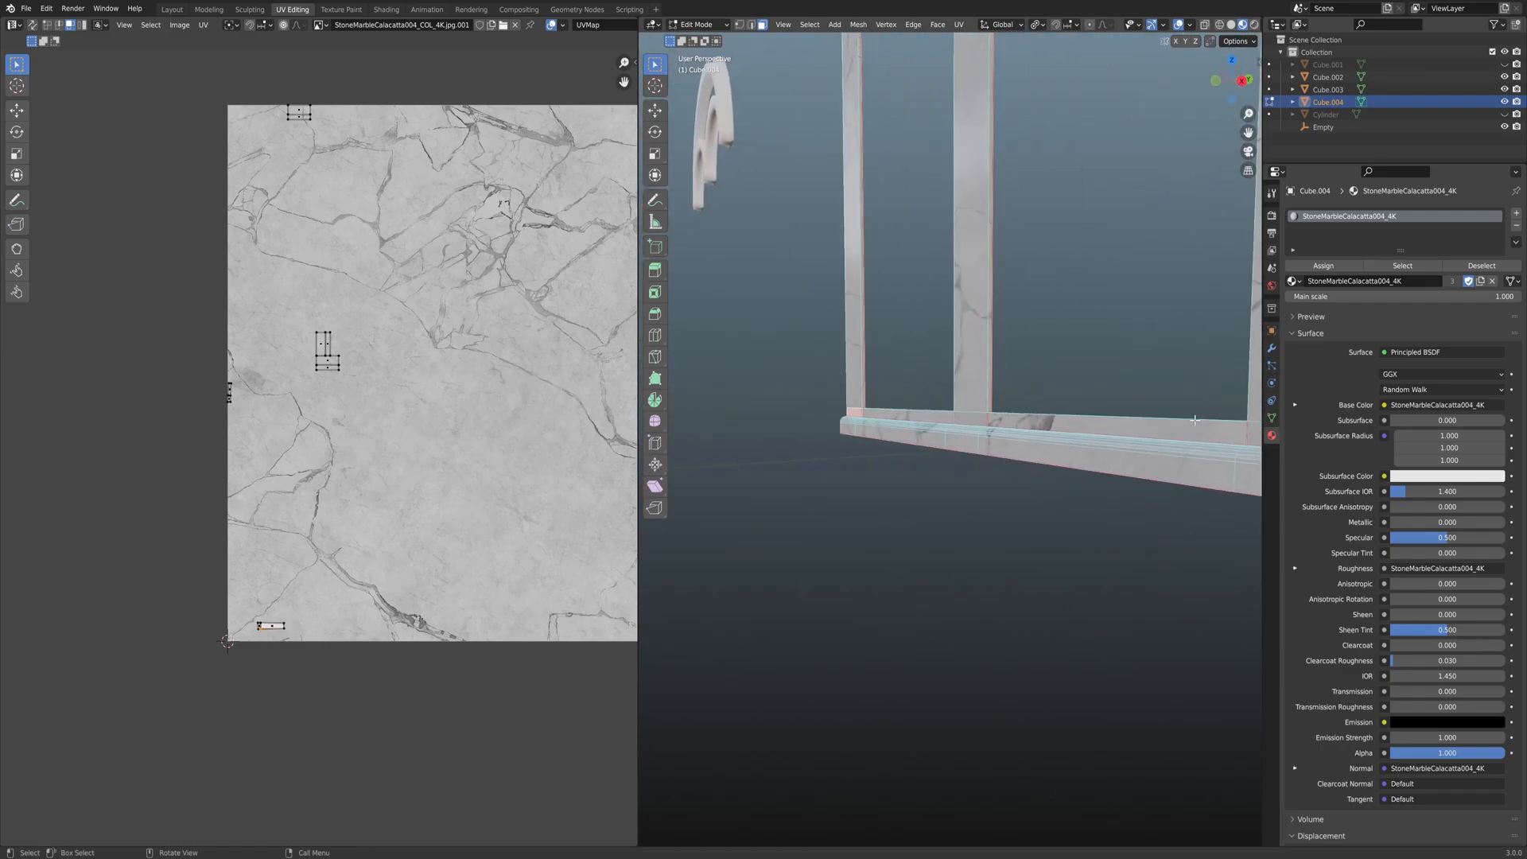
pyautogui.moveTo(1105, 431); pyautogui.dragTo(992, 385, button='middle')
pyautogui.keyDown('shift'); pyautogui.click(1000, 436); pyautogui.keyUp('shift')
# Try to unwrap the three posts without their foot faces in a front see-through view.
pyautogui.hotkey('alt', 'z')
pyautogui.press('`')
pyautogui.click(908, 411)
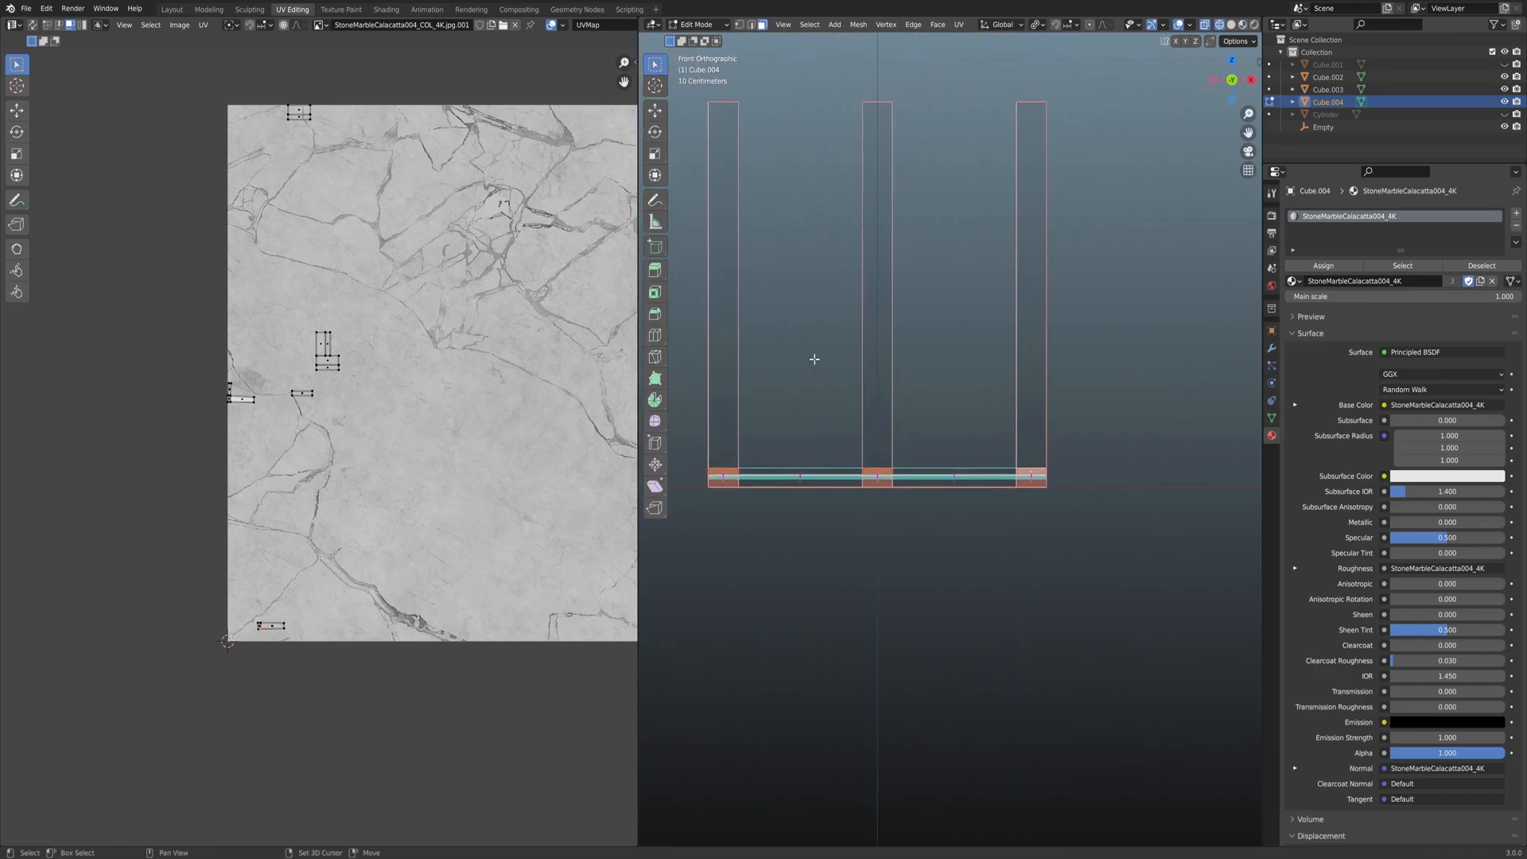
pyautogui.keyDown('shift'); pyautogui.moveTo(814, 359); pyautogui.dragTo(862, 366, button='middle'); pyautogui.keyUp('shift')
pyautogui.moveTo(764, 237); pyautogui.dragTo(1138, 376)
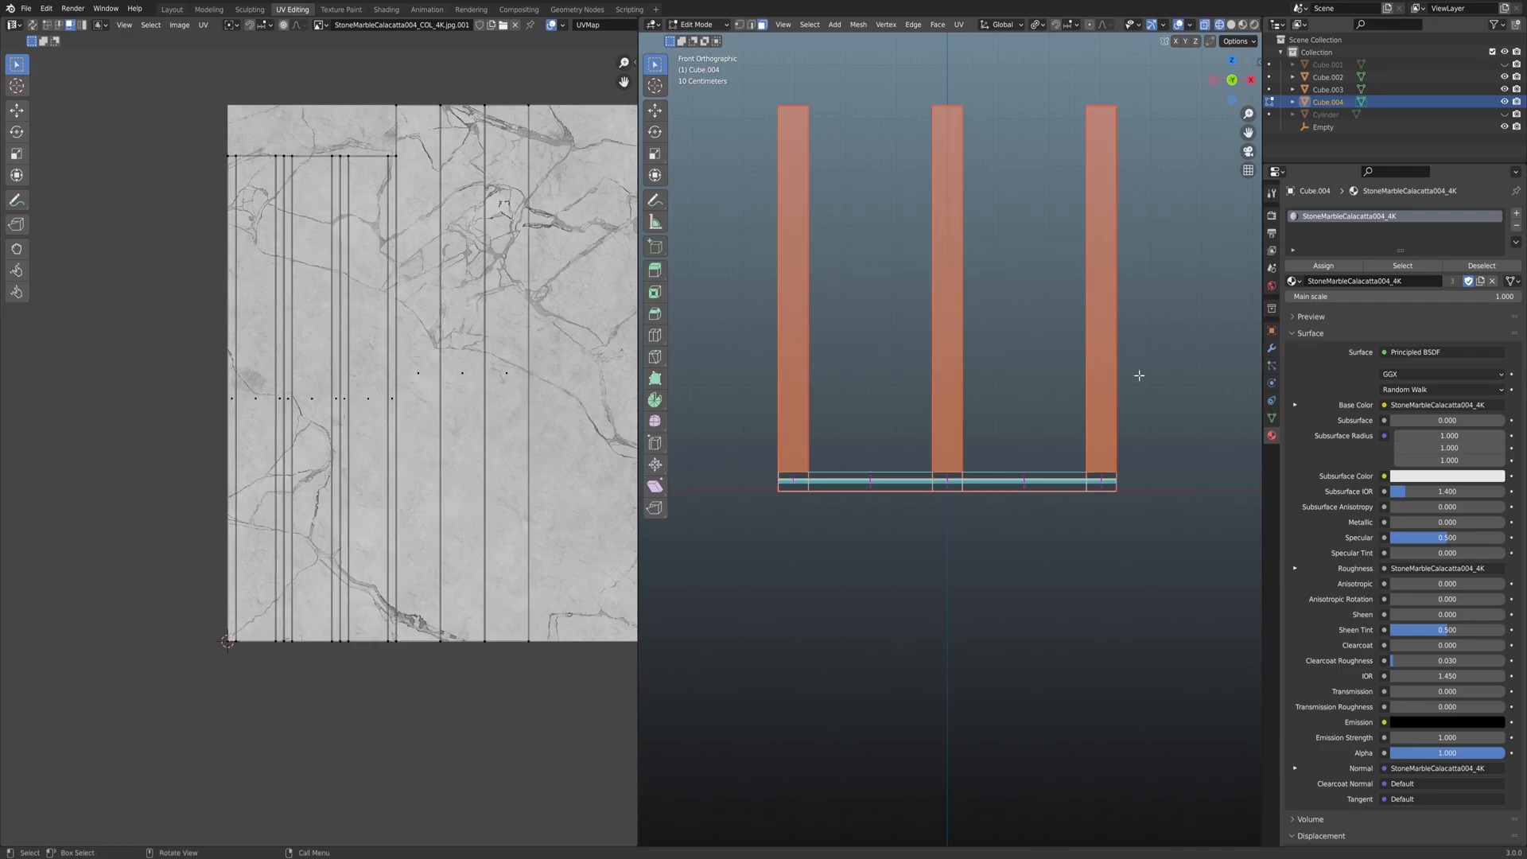
pyautogui.press('u')
pyautogui.click(954, 380)
pyautogui.scroll(-1, 590, 424)
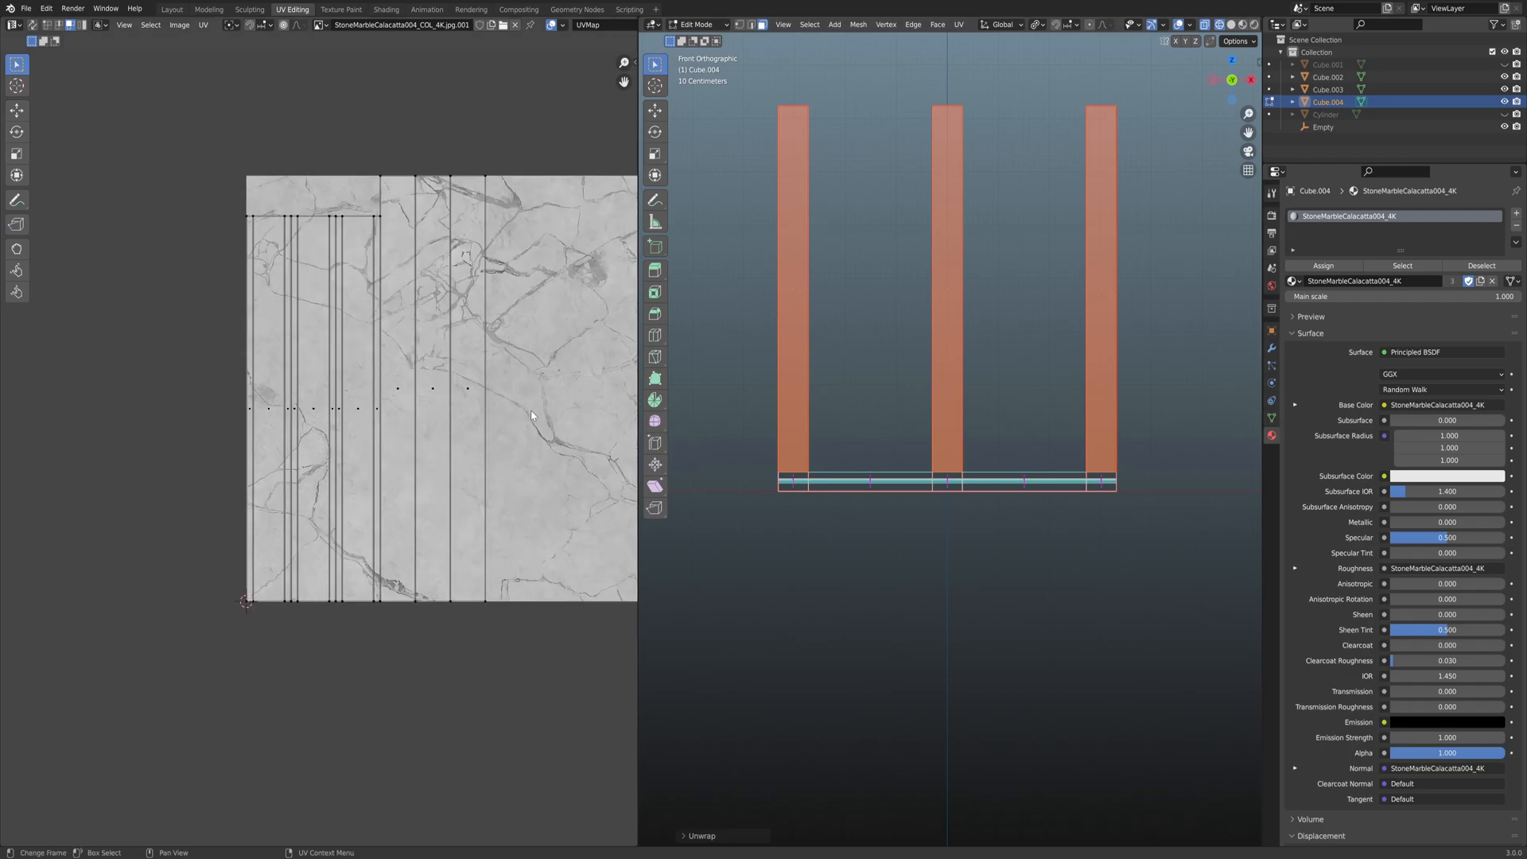
pyautogui.scroll(3, 531, 412)
pyautogui.moveTo(784, 416); pyautogui.dragTo(908, 456, button='middle')
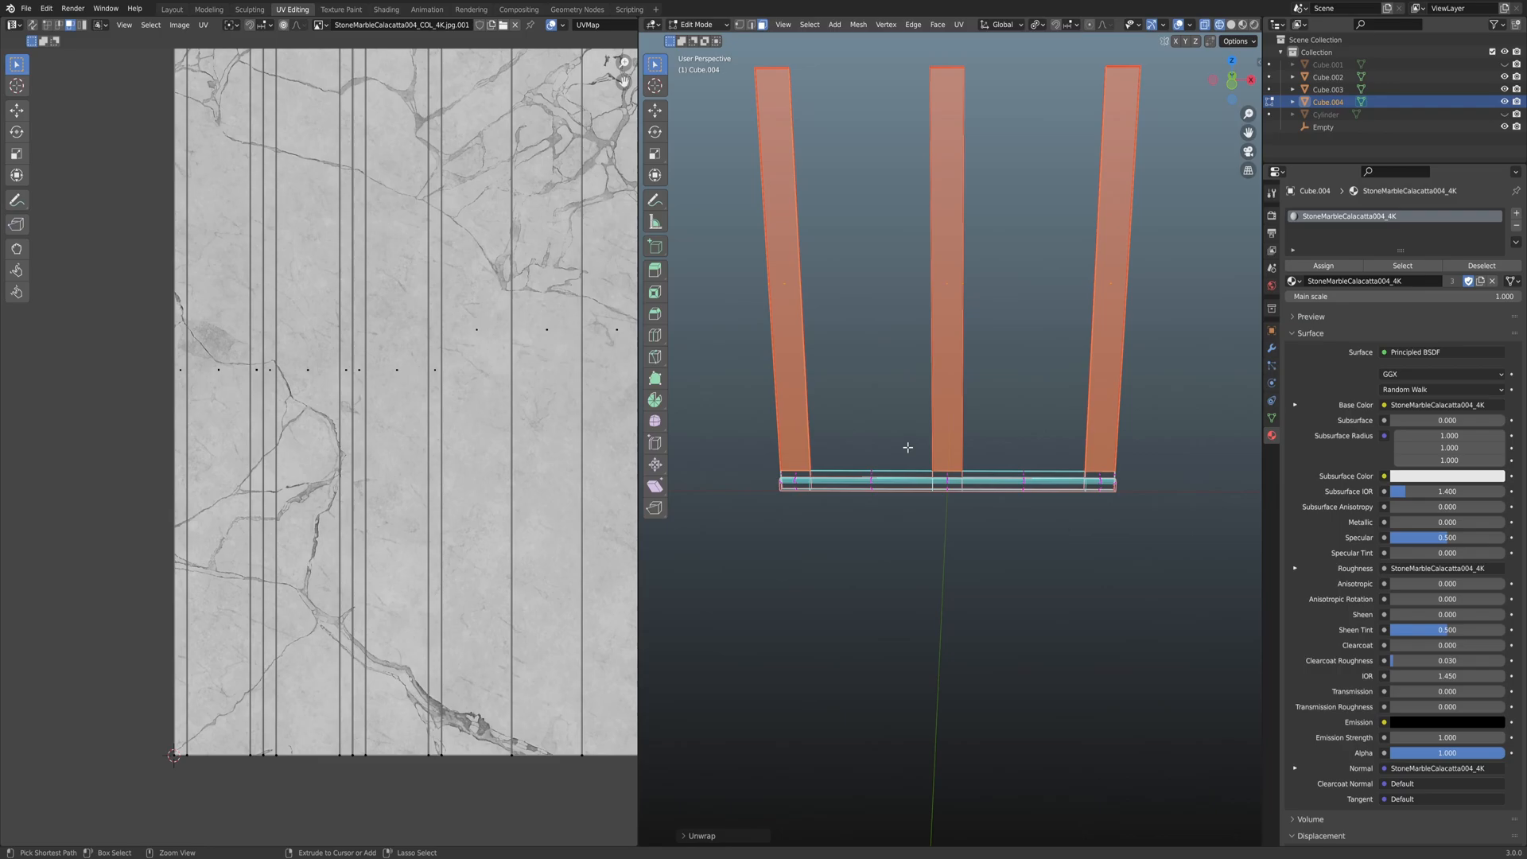
pyautogui.hotkey('ctrl', 'i')
# Add the three posts to the selected foot faces in front view and unwrap them together.
pyautogui.moveTo(912, 452); pyautogui.dragTo(907, 436, button='middle')
pyautogui.moveTo(756, 241); pyautogui.dragTo(1148, 404)
pyautogui.press('u')
pyautogui.click(1040, 424)
pyautogui.scroll(-3, 450, 437)
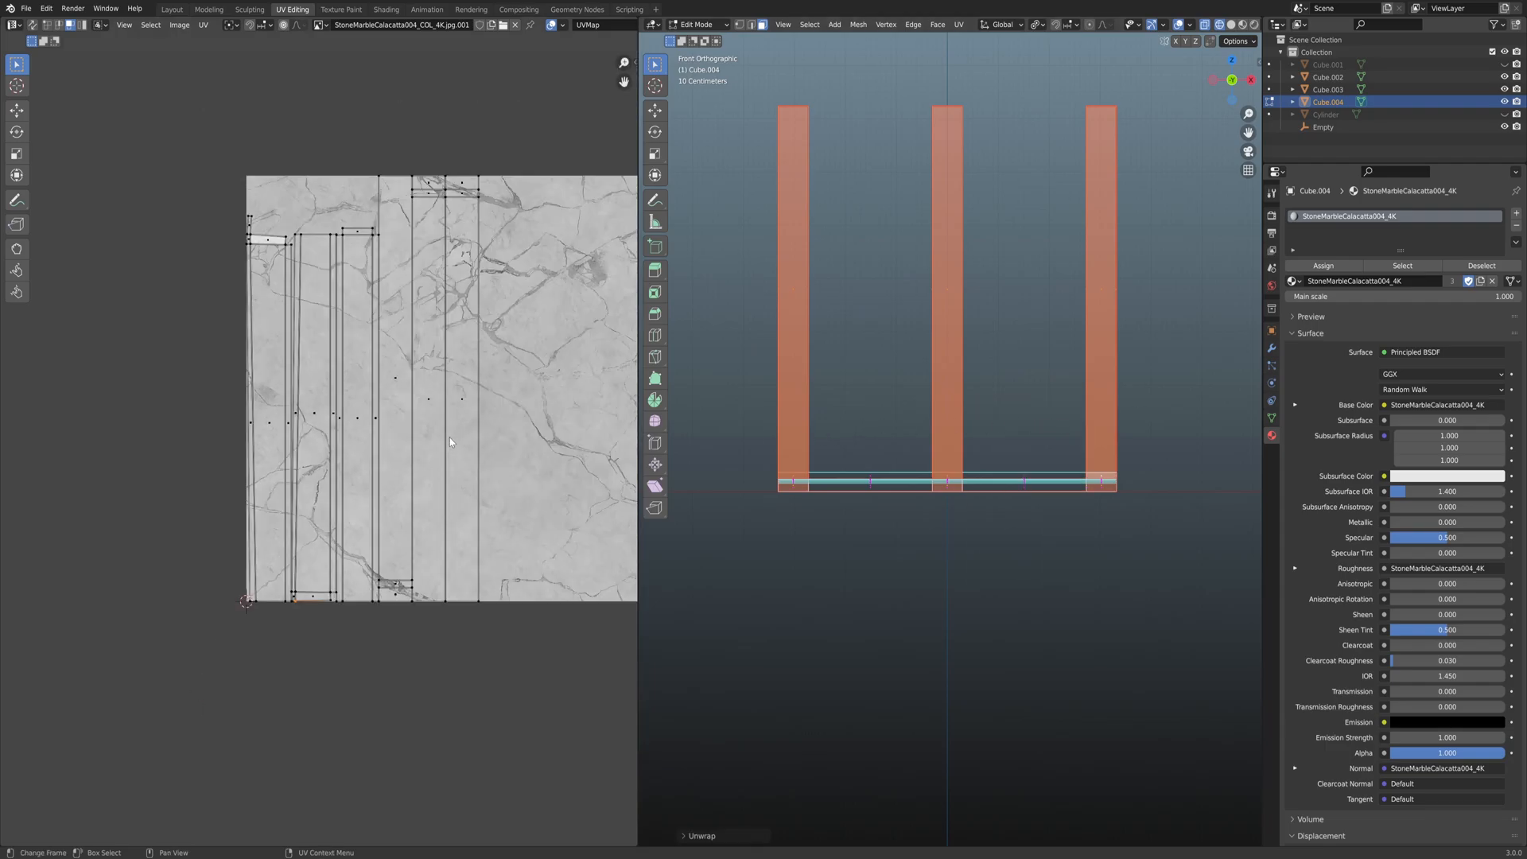
# Turn on UV sync selection and find which model face the small island near the texture's upper-left corner belongs to.
pyautogui.moveTo(323, 324); pyautogui.dragTo(421, 419, button='middle')
pyautogui.scroll(3, 422, 422)
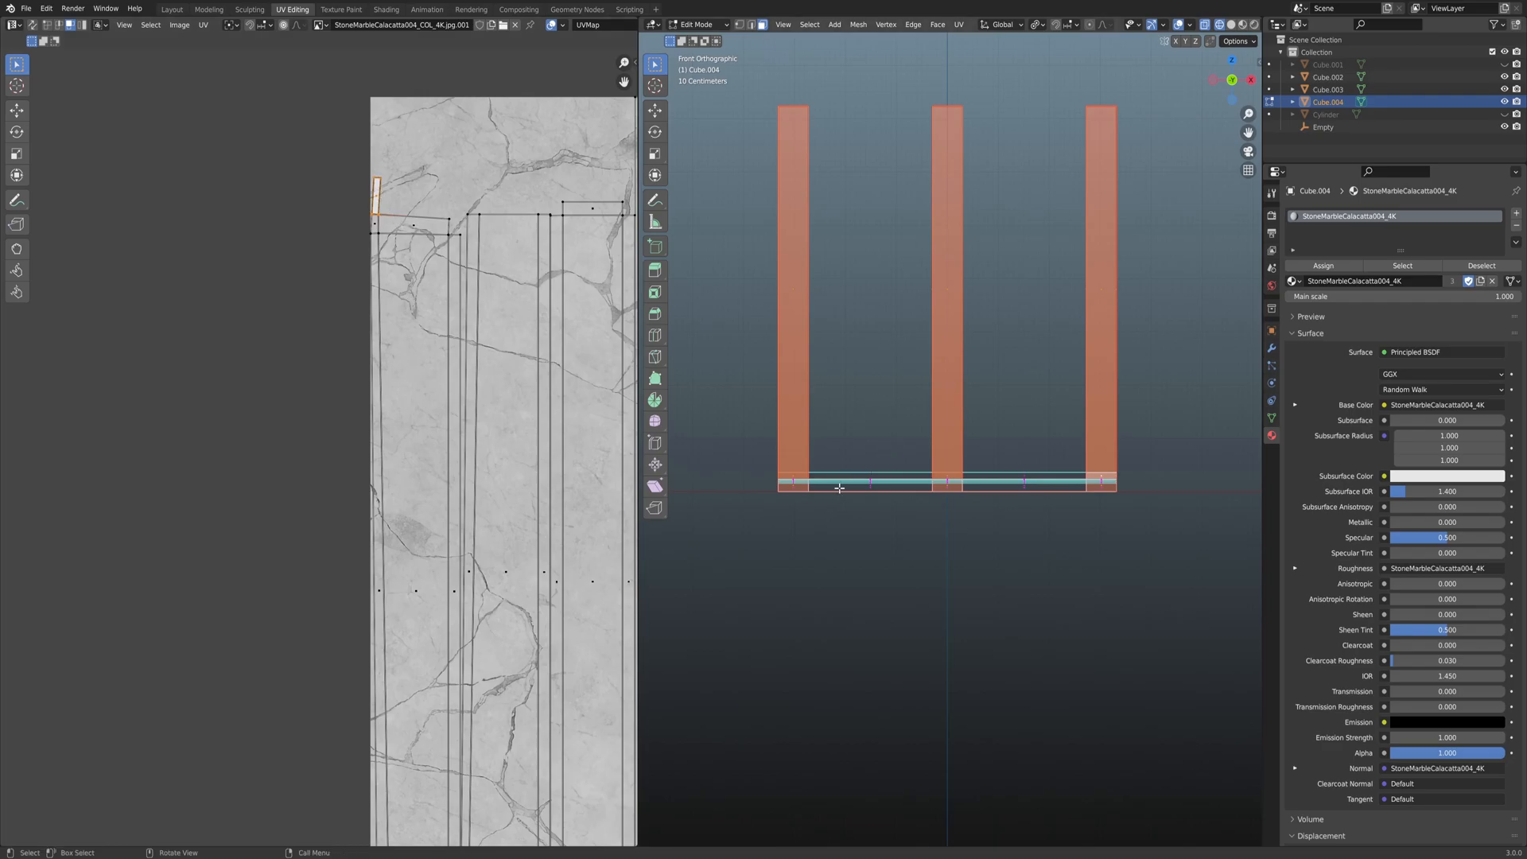
pyautogui.click(683, 383)
pyautogui.click(33, 24)
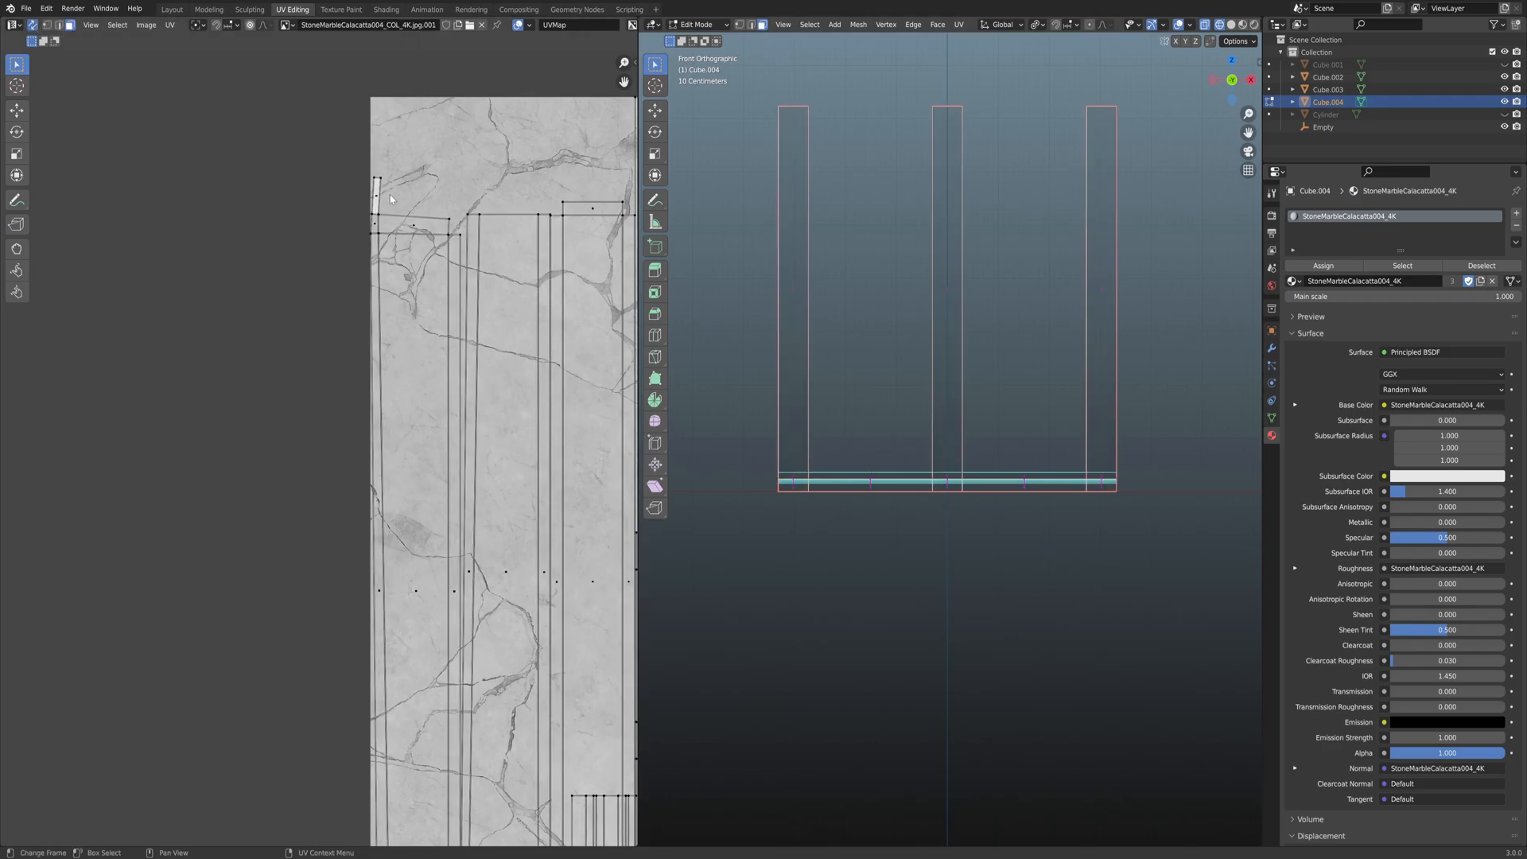
pyautogui.moveTo(854, 446); pyautogui.dragTo(822, 436, button='middle')
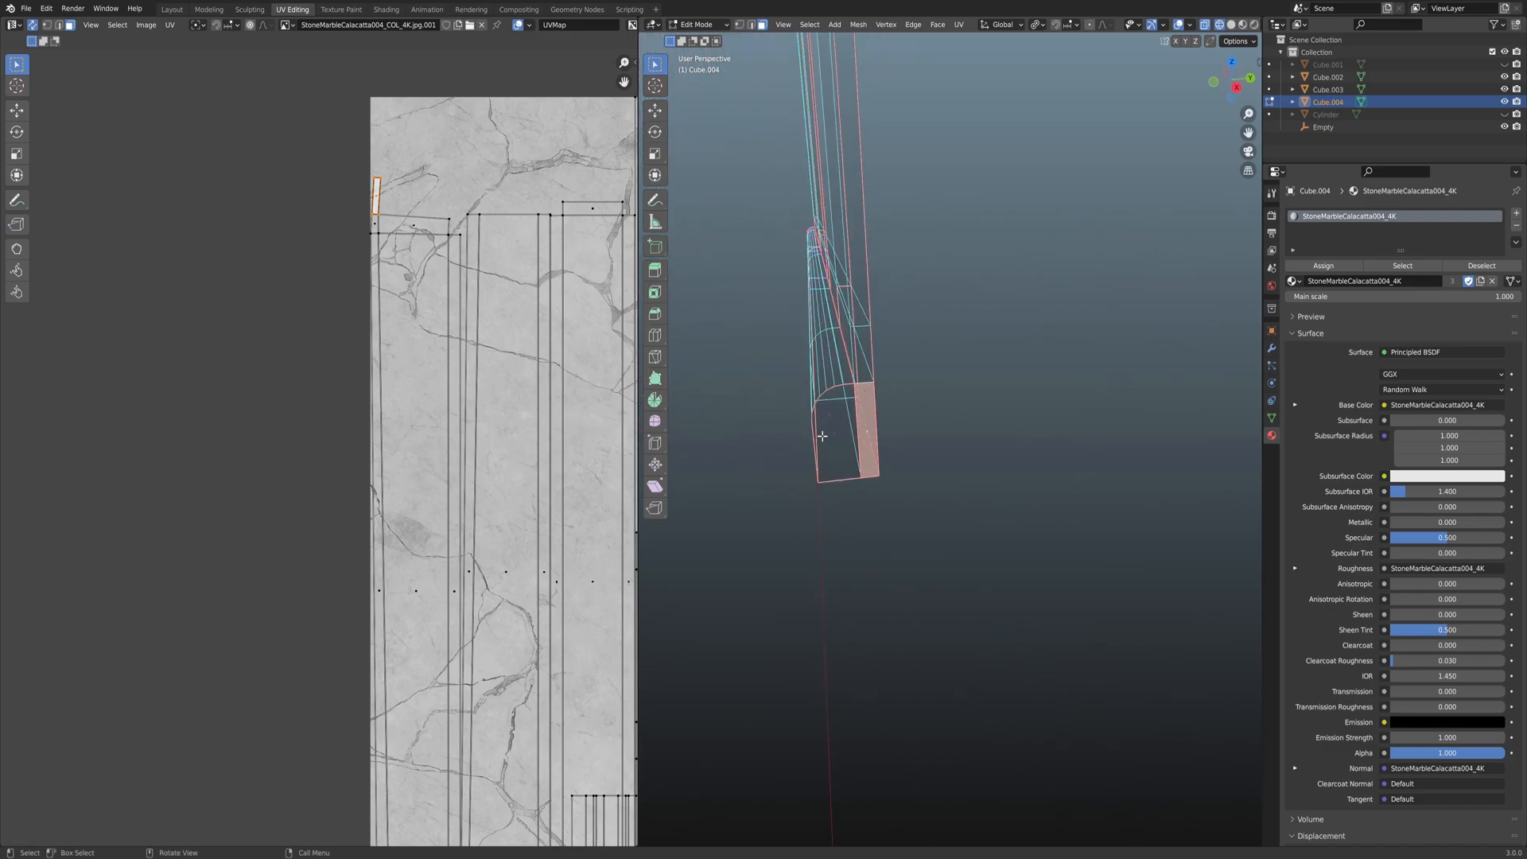
pyautogui.scroll(-2, 495, 419)
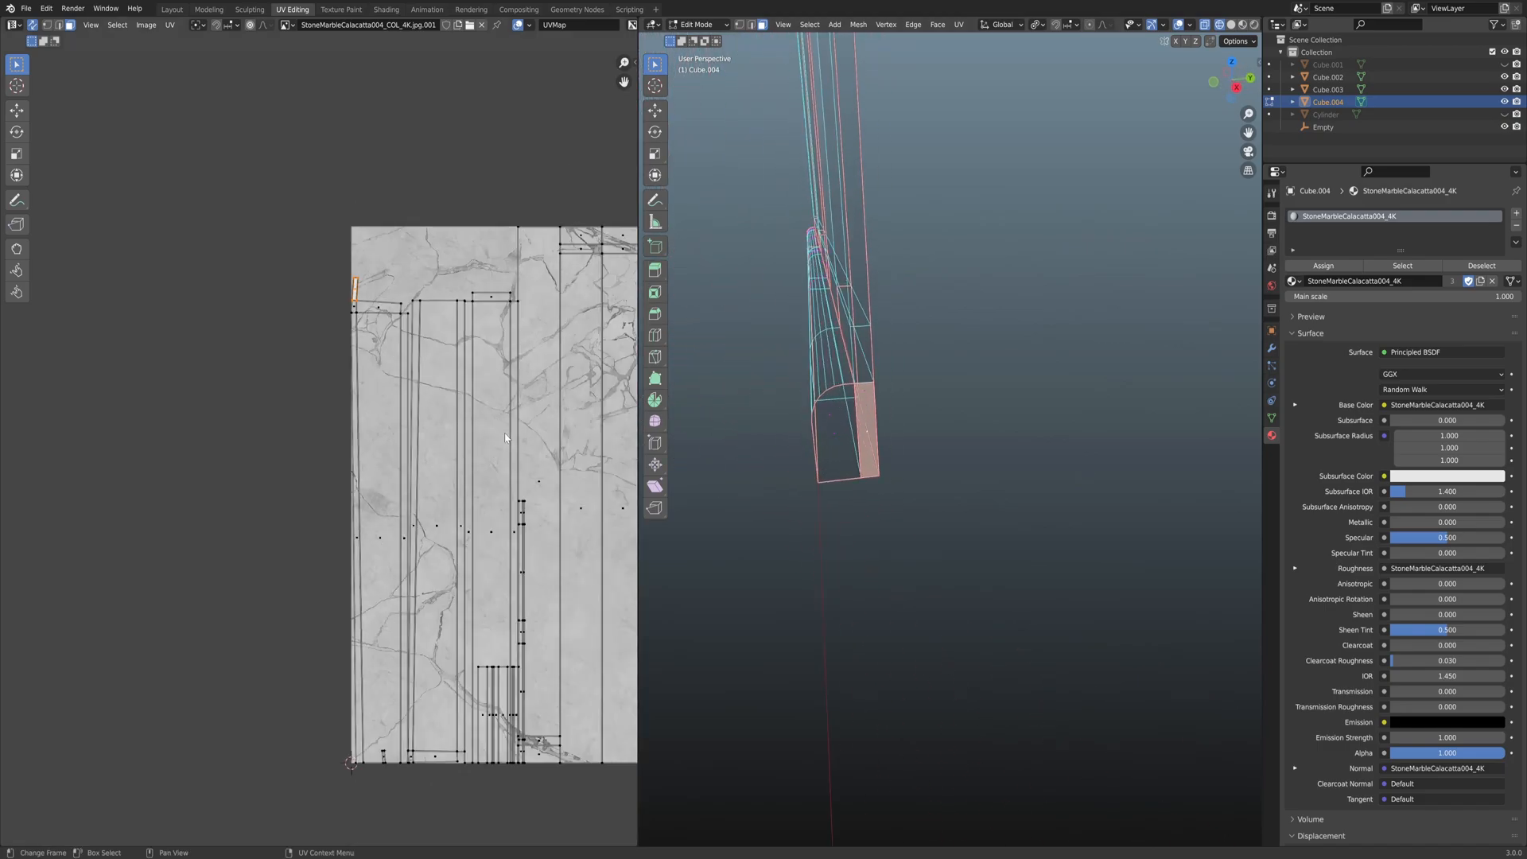
pyautogui.moveTo(503, 471); pyautogui.dragTo(455, 402, button='middle')
pyautogui.scroll(1, 455, 402)
pyautogui.press('`')
pyautogui.click(937, 432)
pyautogui.moveTo(984, 435); pyautogui.dragTo(838, 396, button='middle')
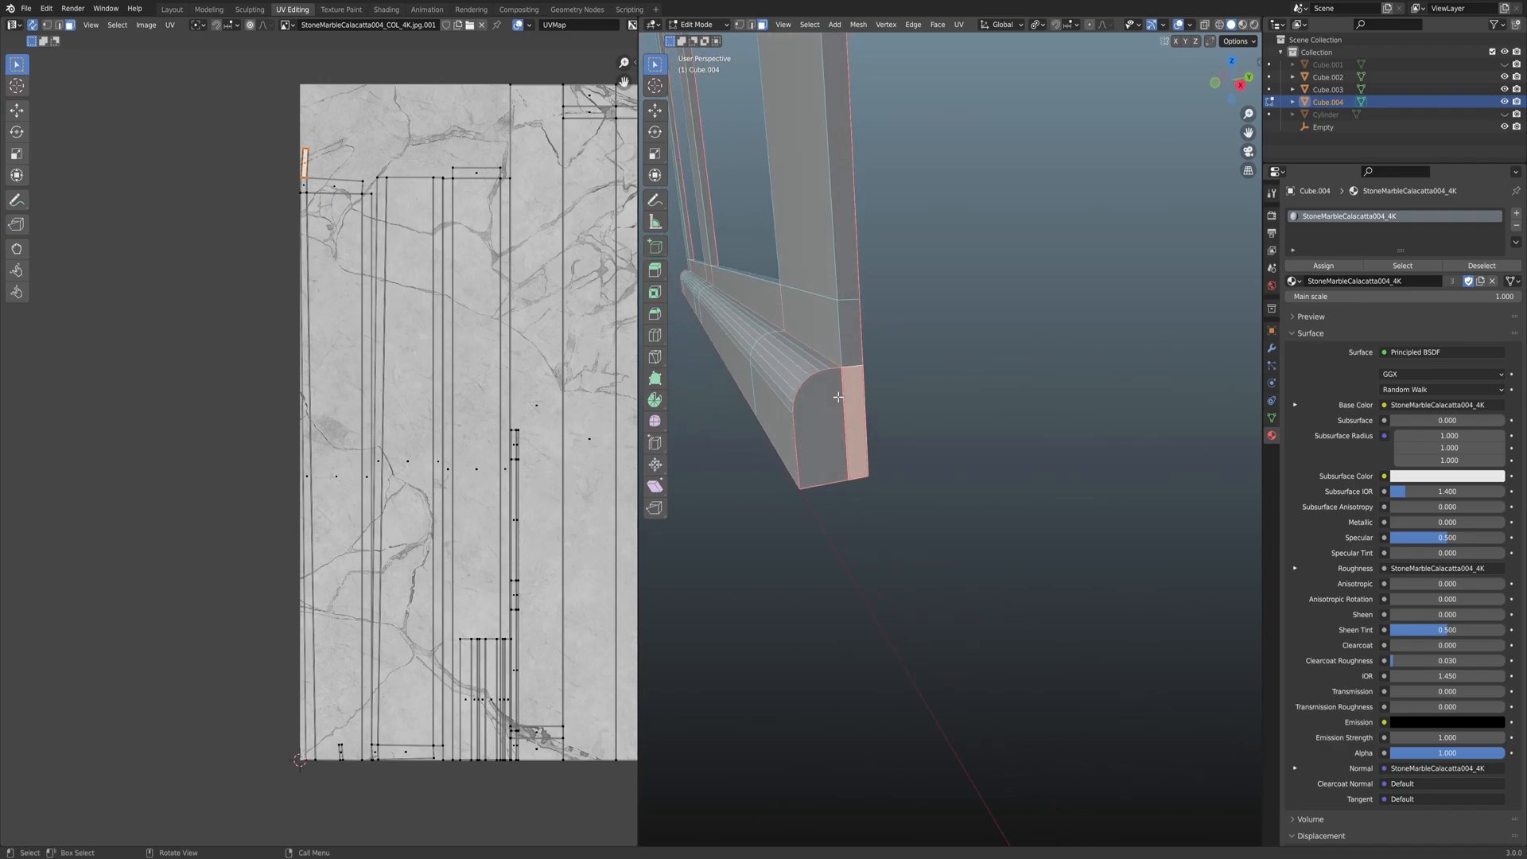
# Examine the small island near the texture's lower-left corner and locate its matching face on the model.
pyautogui.moveTo(446, 384); pyautogui.dragTo(546, 191, button='middle')
pyautogui.scroll(2, 522, 439)
pyautogui.moveTo(521, 616); pyautogui.dragTo(470, 556, button='middle')
pyautogui.click(465, 571)
pyautogui.press('z')
pyautogui.click(716, 412)
pyautogui.moveTo(715, 412)
pyautogui.mouseDown(button='middle')
pyautogui.moveTo(971, 368)
pyautogui.moveTo(927, 351)
pyautogui.moveTo(1006, 418)
pyautogui.moveTo(985, 440)
pyautogui.moveTo(1067, 409)
pyautogui.mouseUp(button='middle')
pyautogui.press('z')
pyautogui.click(1029, 422)
pyautogui.scroll(2, 982, 433)
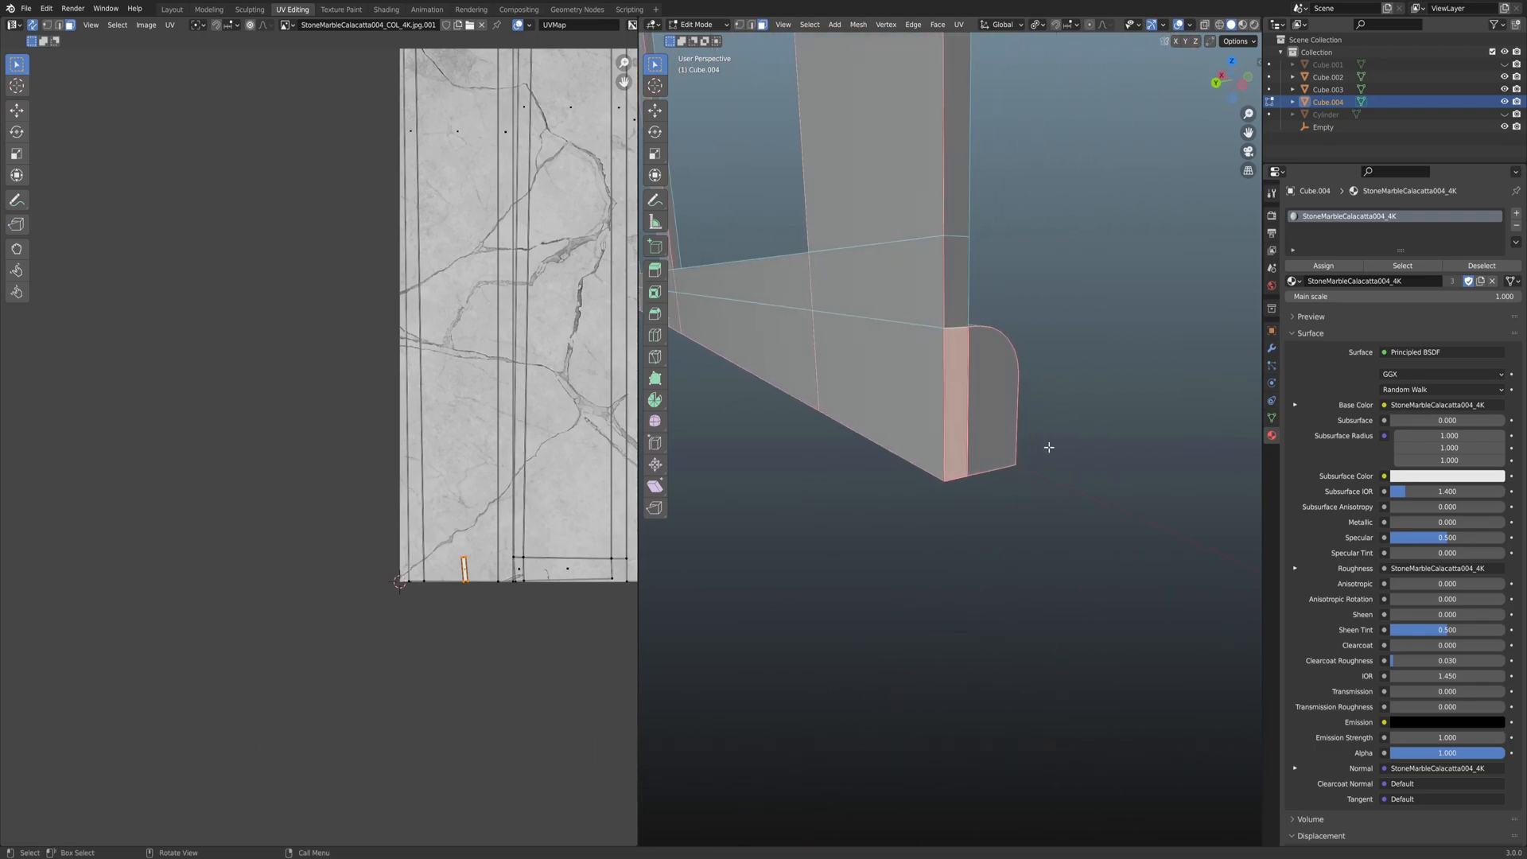
pyautogui.scroll(-4, 455, 556)
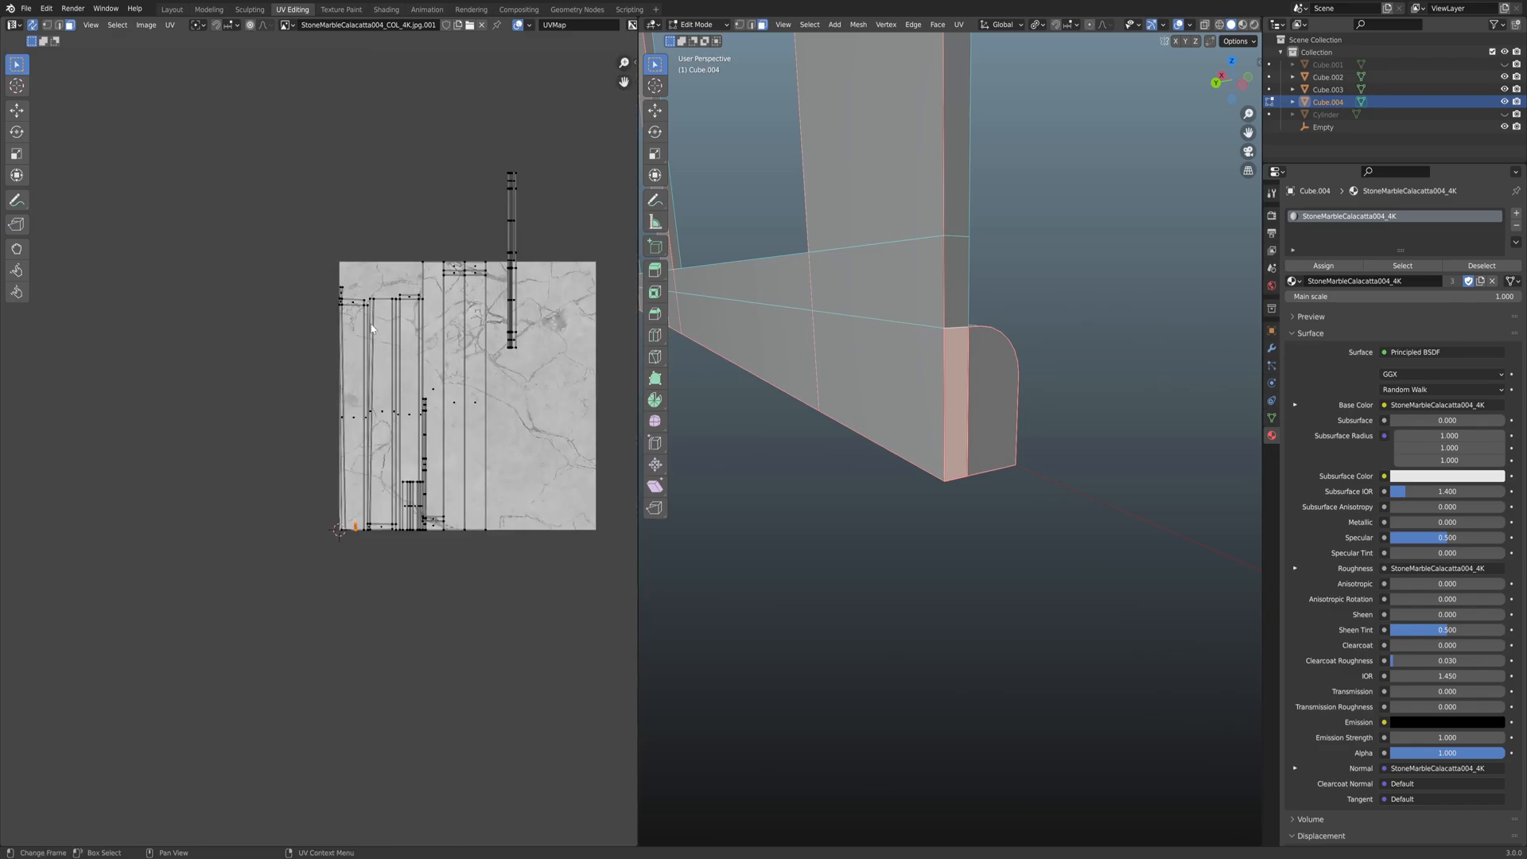
pyautogui.scroll(2, 373, 321)
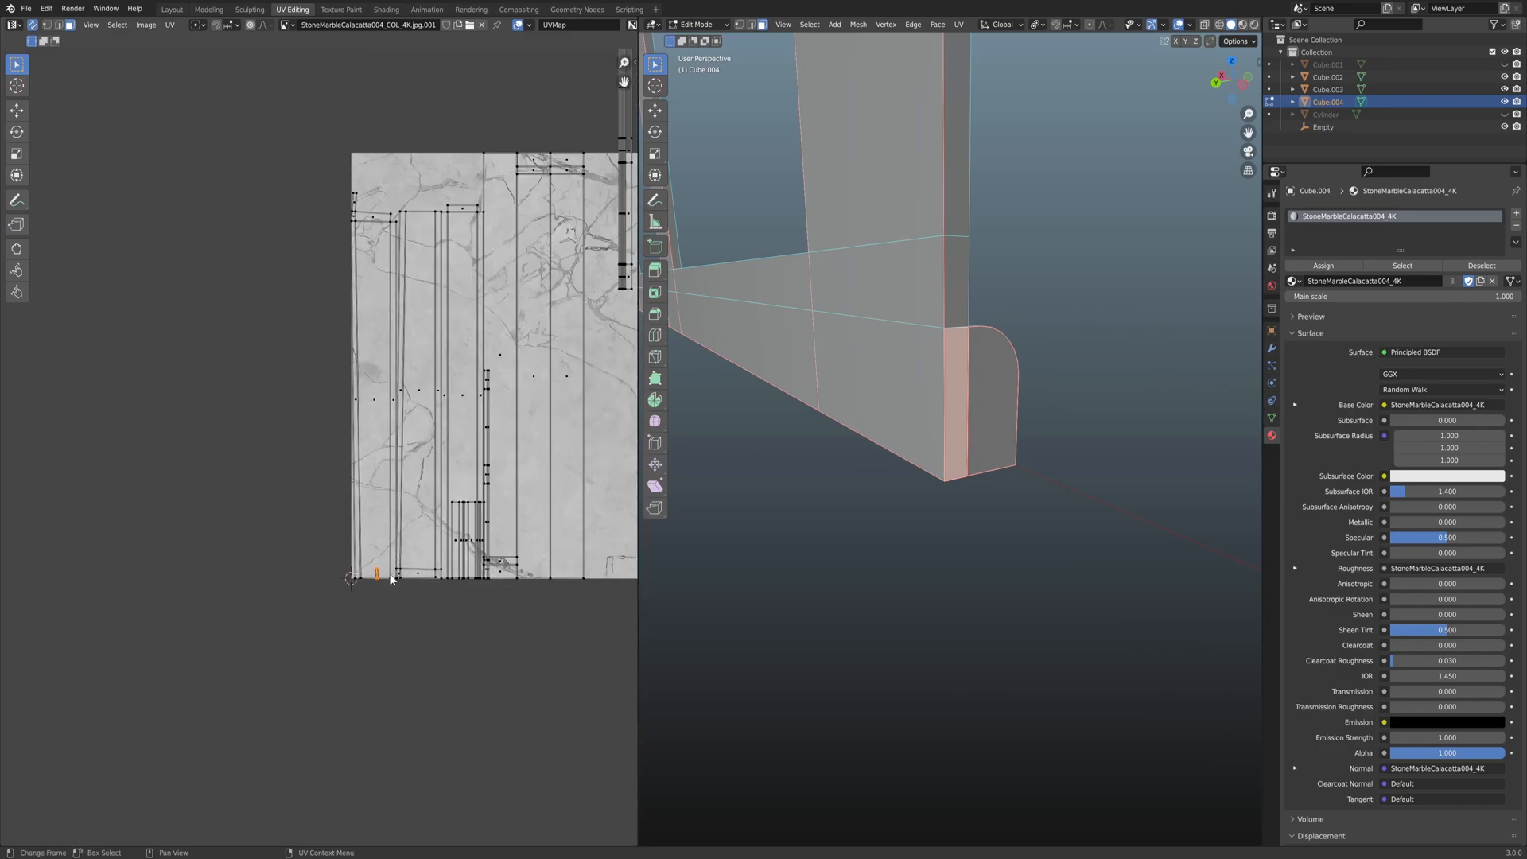
pyautogui.scroll(1, 402, 569)
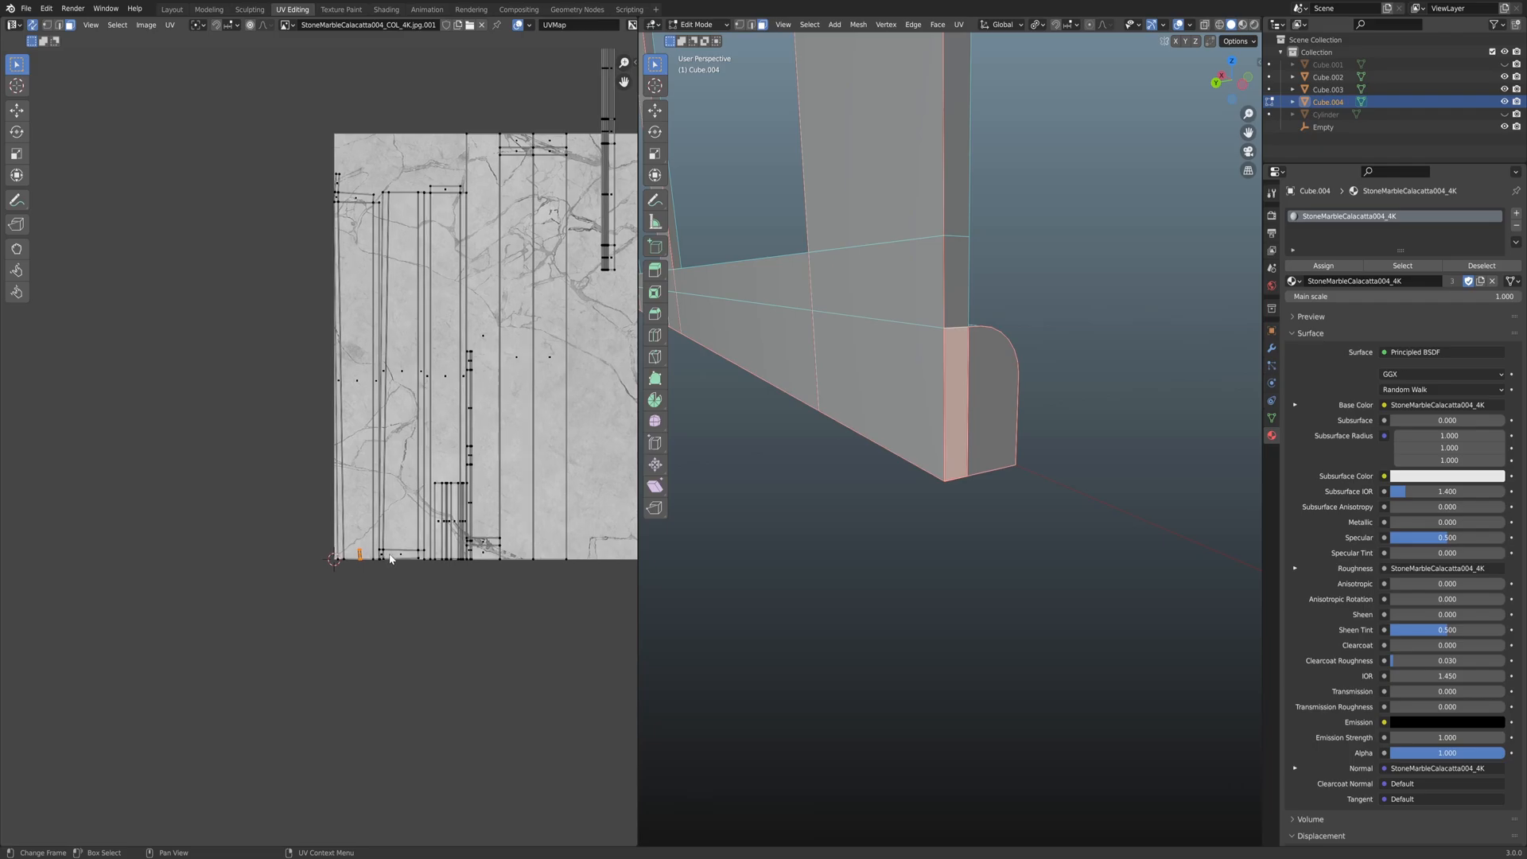
pyautogui.scroll(2, 438, 560)
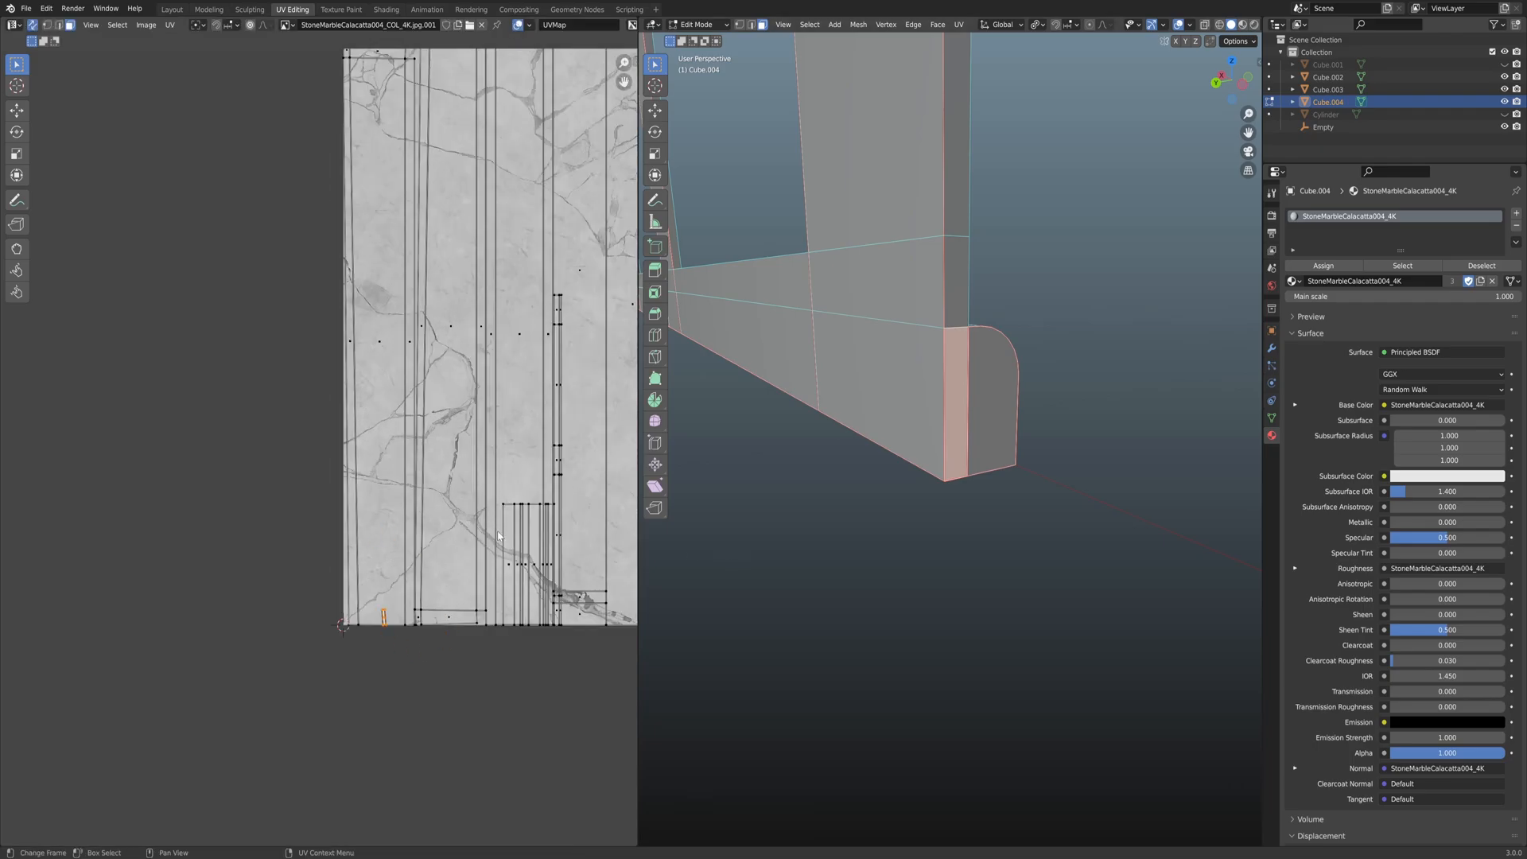
# Undo the combined unwrap of posts and feet, going back to the selection of foot faces.
pyautogui.moveTo(706, 445); pyautogui.dragTo(940, 379, button='middle')
pyautogui.moveTo(747, 382); pyautogui.dragTo(800, 394, button='middle')
pyautogui.hotkey('ctrl', 'z')
pyautogui.hotkey('ctrl', 'z')
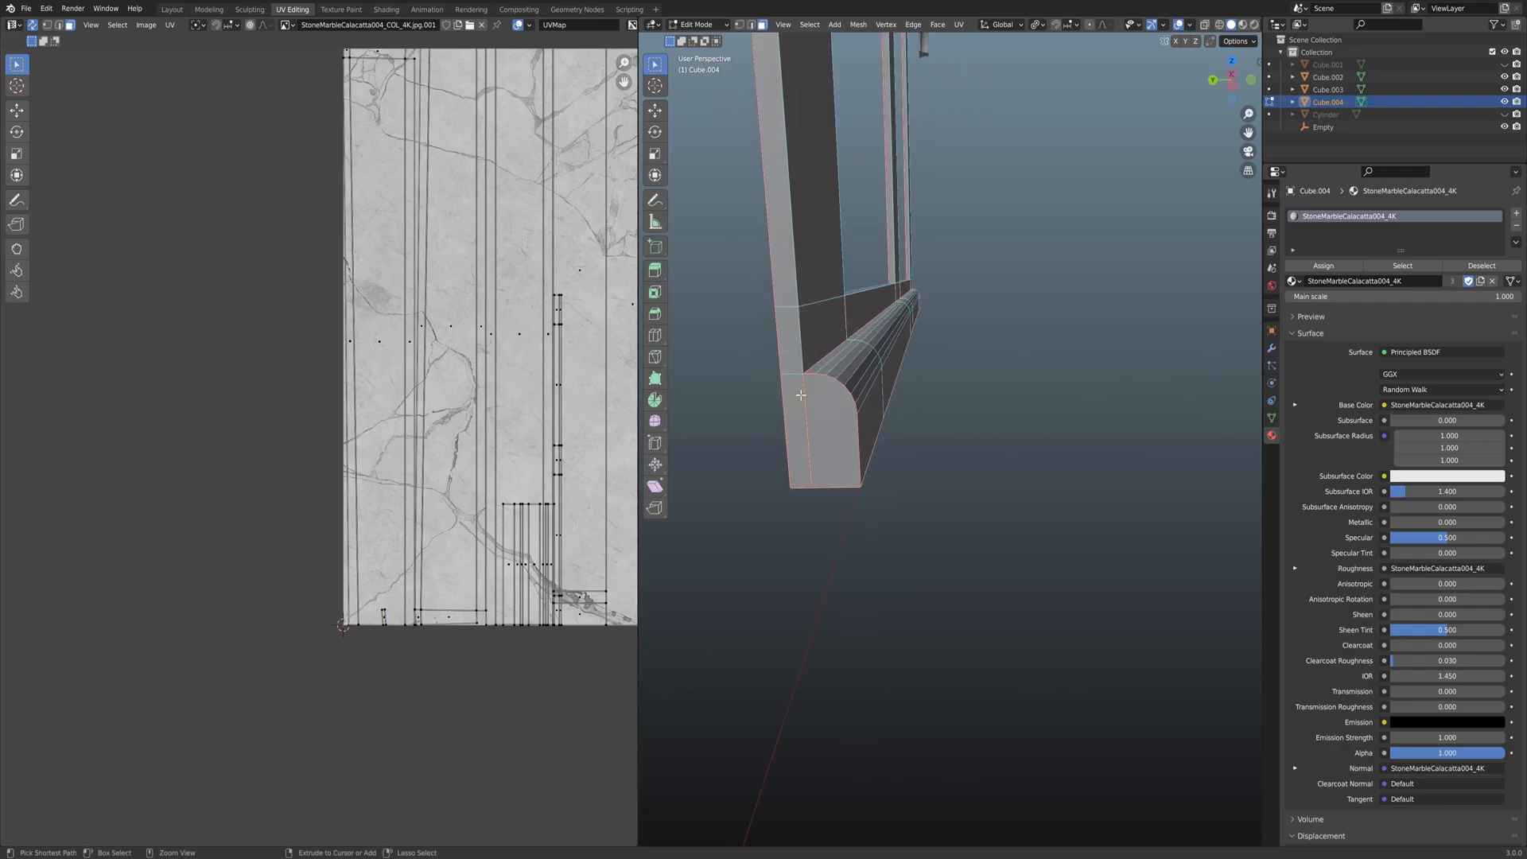
pyautogui.hotkey('ctrl', 'z')
pyautogui.hotkey('ctrl', 'z')
pyautogui.hotkey('ctrl', 'z')
pyautogui.hotkey('ctrl', 'z')
pyautogui.hotkey('ctrl', 'z')
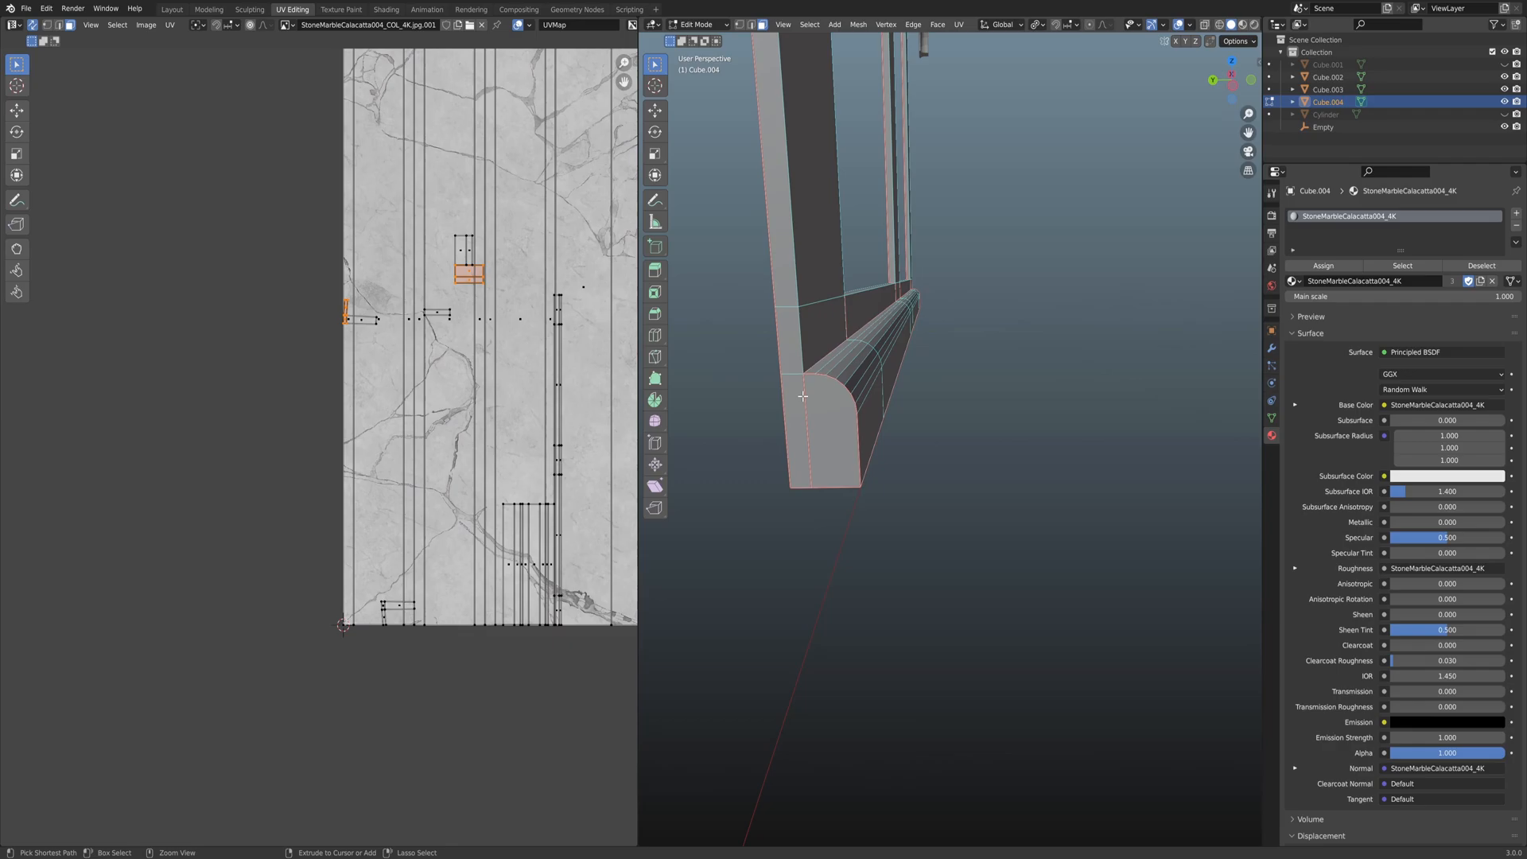
# Extend the selection with the missing foot faces of the posts along the moulding's front and back.
pyautogui.moveTo(803, 396); pyautogui.dragTo(927, 373, button='middle')
pyautogui.keyDown('shift'); pyautogui.click(1122, 390); pyautogui.keyUp('shift')
pyautogui.keyDown('shift'); pyautogui.moveTo(1033, 401); pyautogui.dragTo(880, 410, button='middle'); pyautogui.keyUp('shift')
pyautogui.keyDown('shift'); pyautogui.click(885, 391); pyautogui.keyUp('shift')
pyautogui.keyDown('shift'); pyautogui.click(892, 443); pyautogui.keyUp('shift')
pyautogui.keyDown('shift'); pyautogui.click(1112, 381); pyautogui.keyUp('shift')
pyautogui.keyDown('shift'); pyautogui.click(799, 374); pyautogui.keyUp('shift')
pyautogui.moveTo(799, 374); pyautogui.dragTo(857, 370, button='middle')
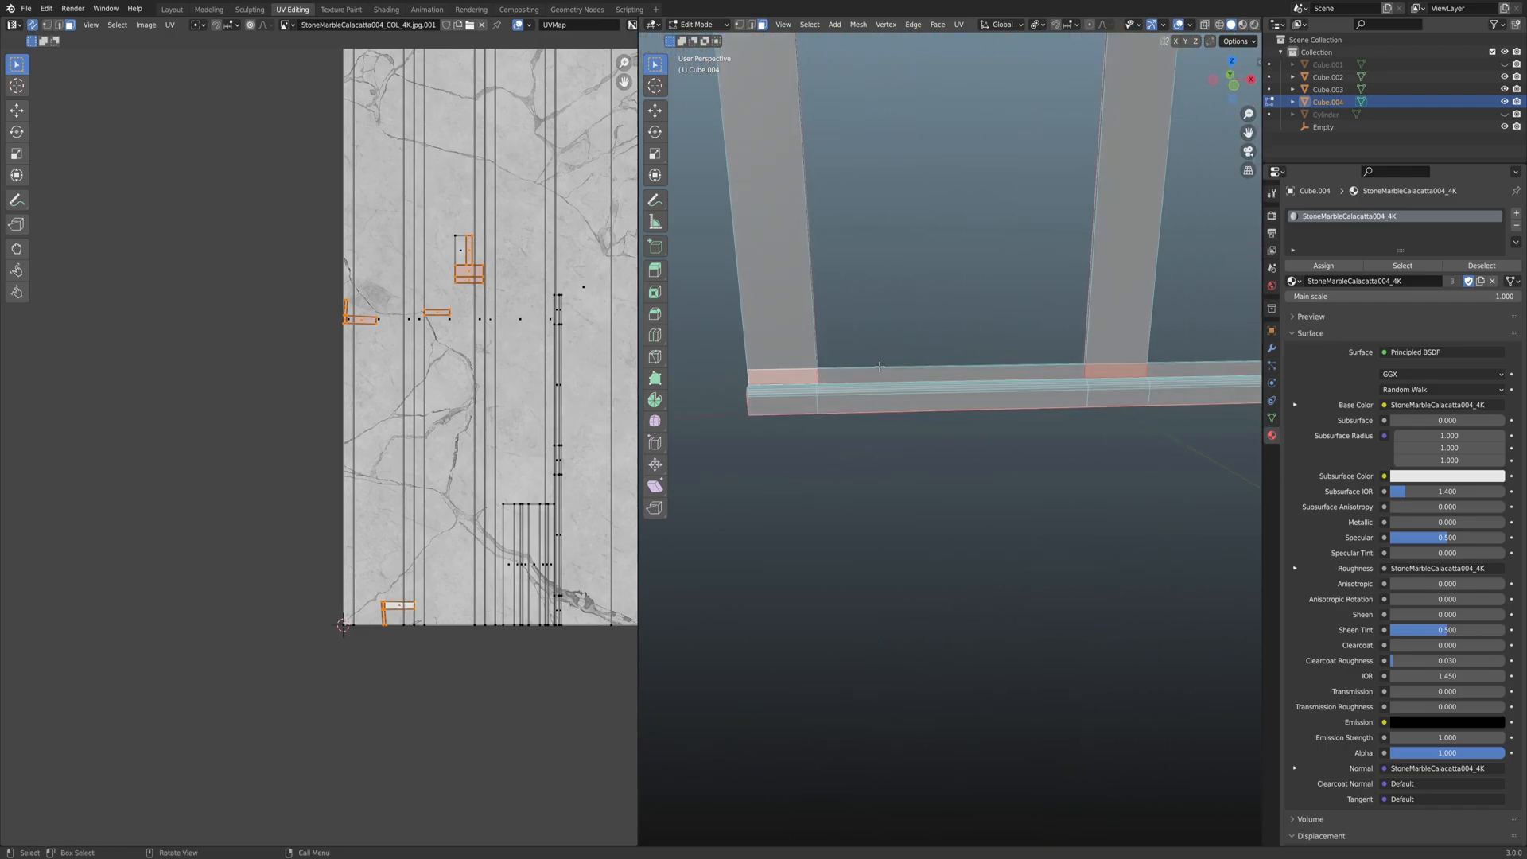
# Add the three vertical posts to the selected foot faces and unwrap them all together.
pyautogui.scroll(-6, 878, 367)
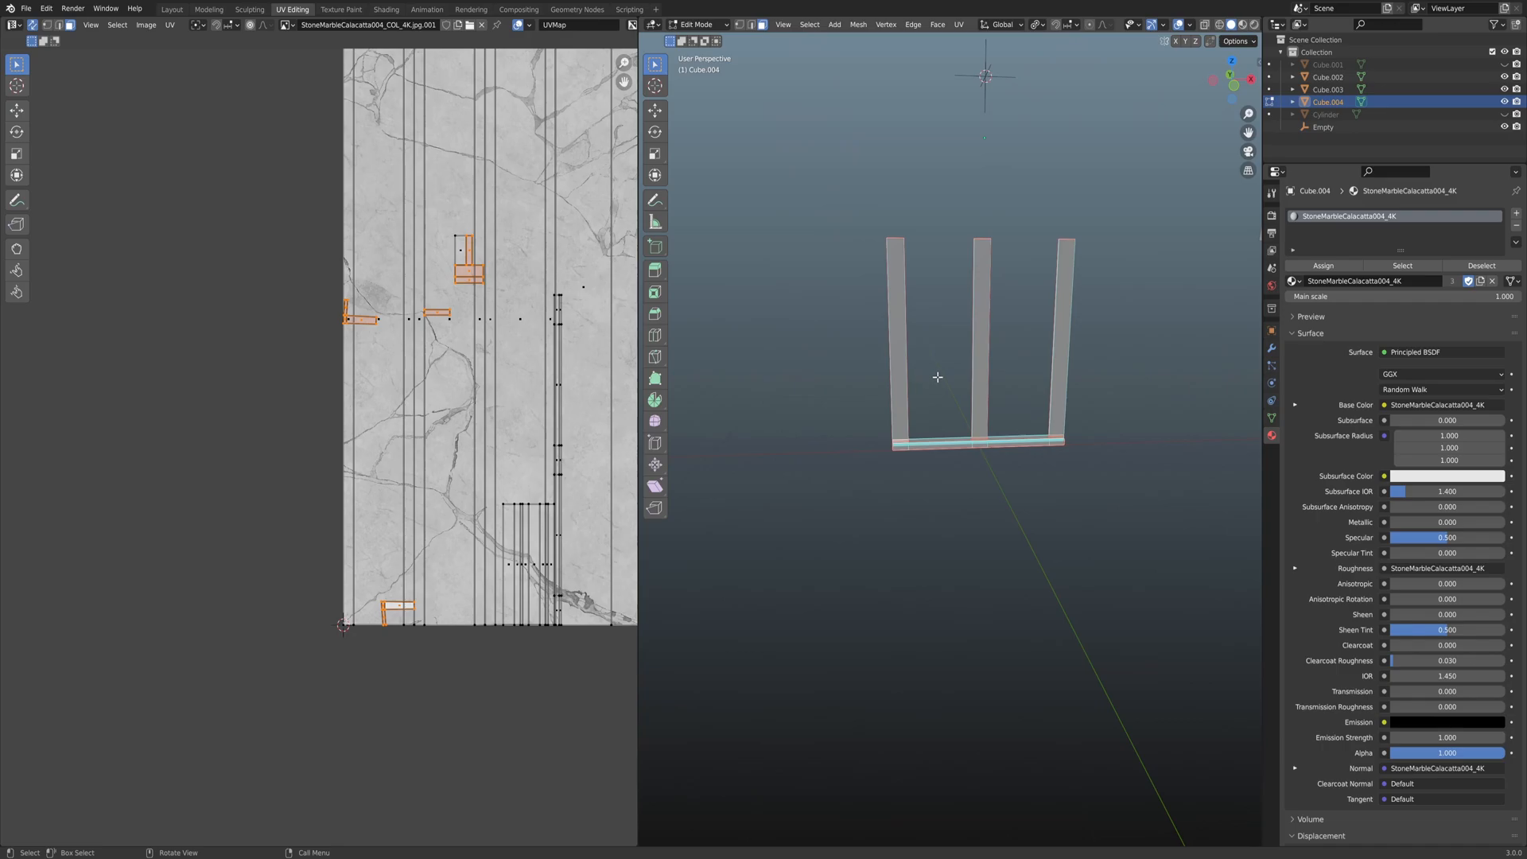
pyautogui.click(865, 379)
pyautogui.moveTo(857, 242); pyautogui.dragTo(1004, 350)
pyautogui.moveTo(1109, 381); pyautogui.dragTo(1109, 381)
pyautogui.moveTo(1033, 371)
pyautogui.mouseDown(button='middle')
pyautogui.moveTo(1002, 372)
pyautogui.moveTo(957, 422)
pyautogui.moveTo(1016, 361)
pyautogui.moveTo(1047, 395)
pyautogui.moveTo(996, 376)
pyautogui.moveTo(1057, 392)
pyautogui.moveTo(797, 395)
pyautogui.moveTo(933, 429)
pyautogui.moveTo(858, 432)
pyautogui.moveTo(920, 392)
pyautogui.moveTo(1081, 355)
pyautogui.moveTo(992, 392)
pyautogui.moveTo(1077, 300)
pyautogui.moveTo(1076, 345)
pyautogui.moveTo(1114, 355)
pyautogui.moveTo(1090, 341)
pyautogui.moveTo(1105, 342)
pyautogui.mouseUp(button='middle')
pyautogui.press('z')
pyautogui.click(988, 442)
pyautogui.scroll(3, 989, 446)
pyautogui.press('u')
pyautogui.click(912, 443)
# Inspect the new post islands and the resulting marble mapping on the frame in material preview shading.
pyautogui.moveTo(912, 444); pyautogui.dragTo(859, 455, button='middle')
pyautogui.scroll(-3, 474, 405)
pyautogui.scroll(4, 433, 399)
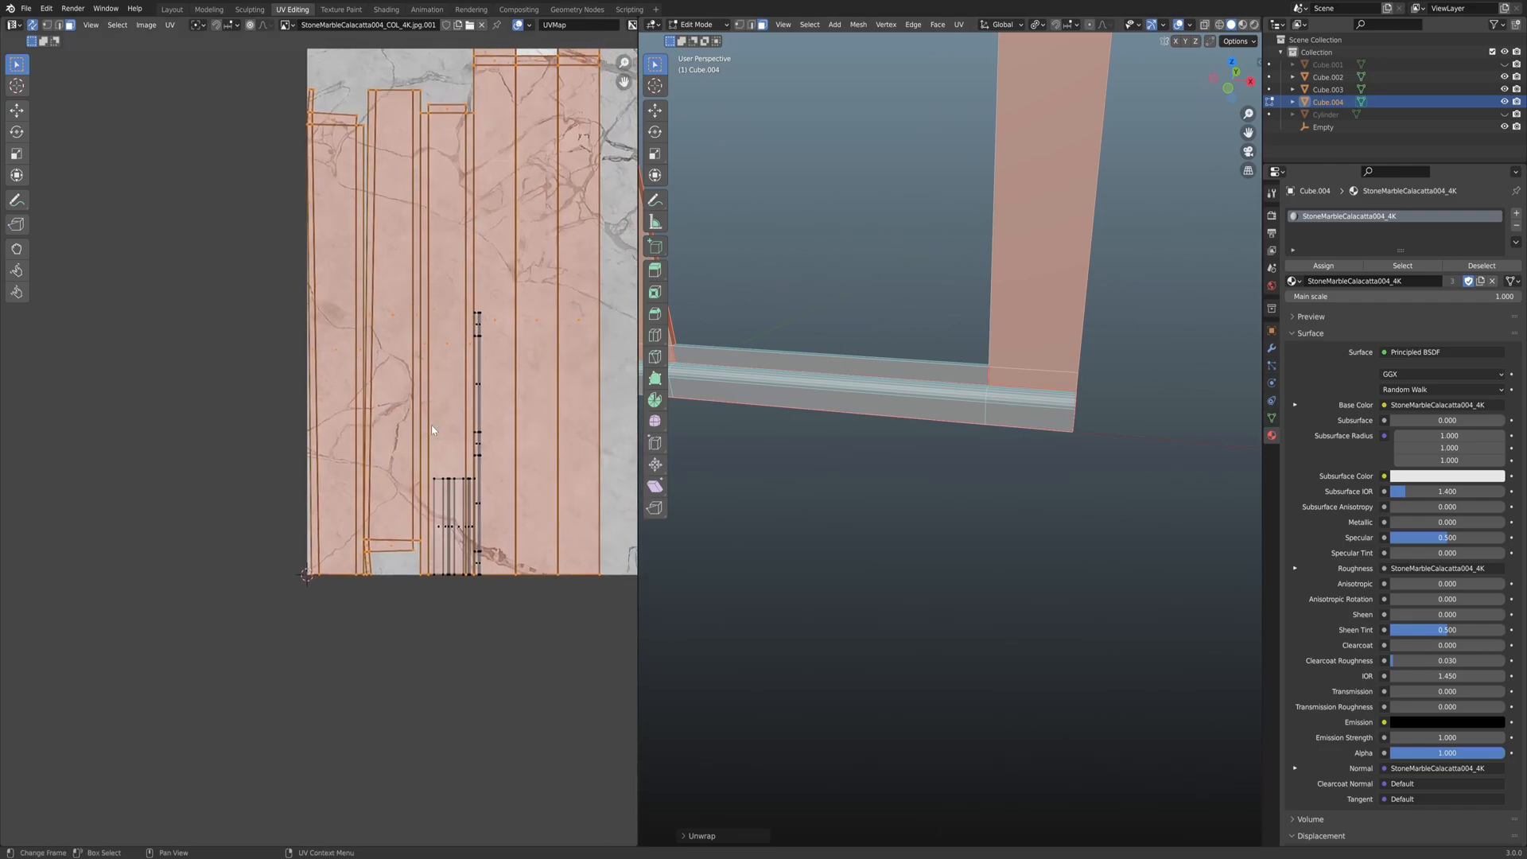
pyautogui.click(378, 584)
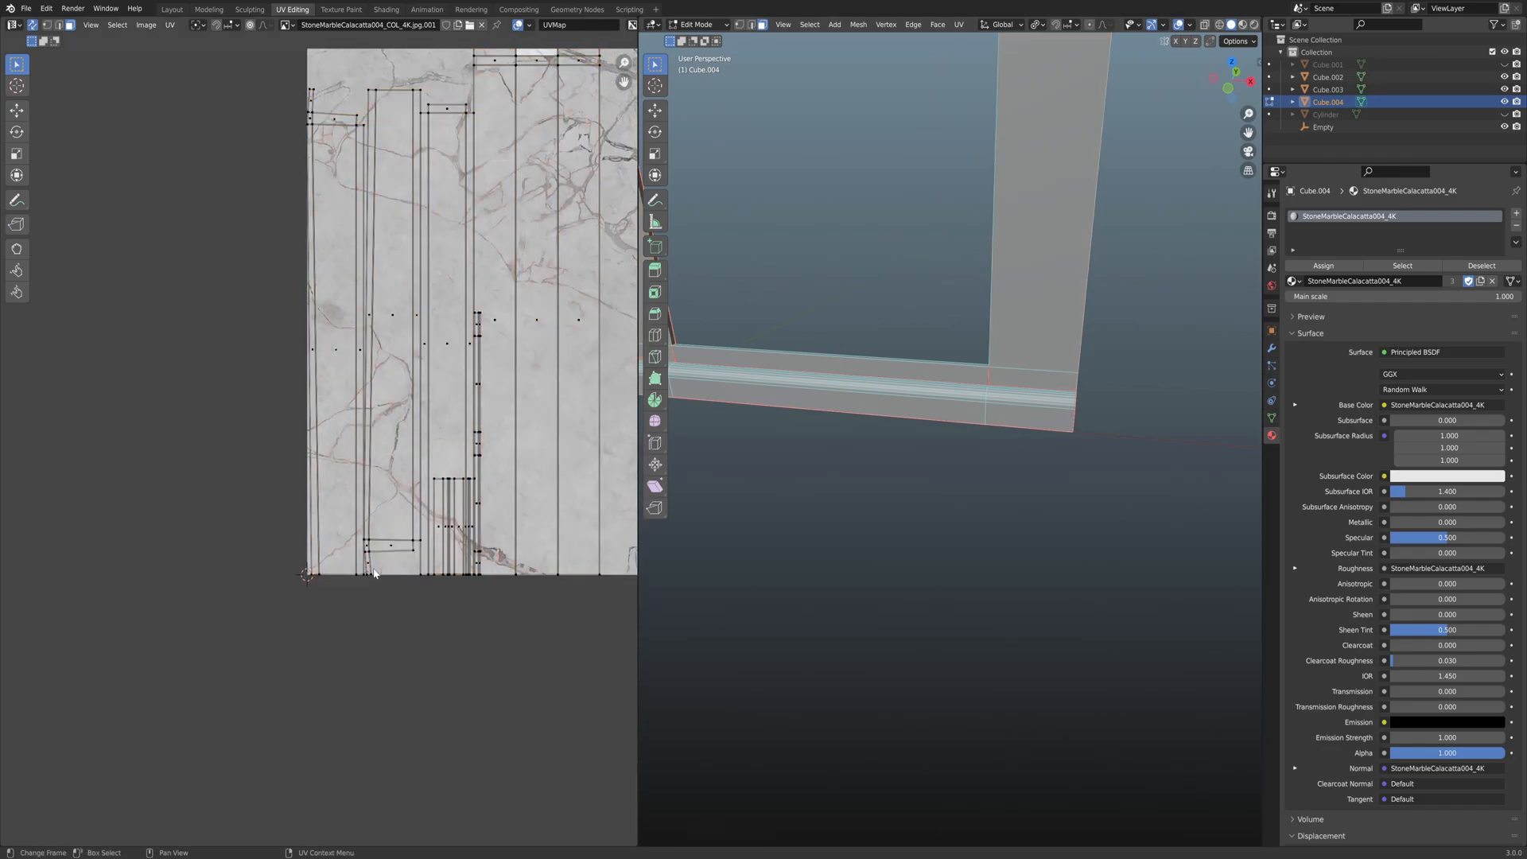
pyautogui.scroll(-2, 748, 449)
pyautogui.moveTo(748, 449); pyautogui.dragTo(784, 439, button='middle')
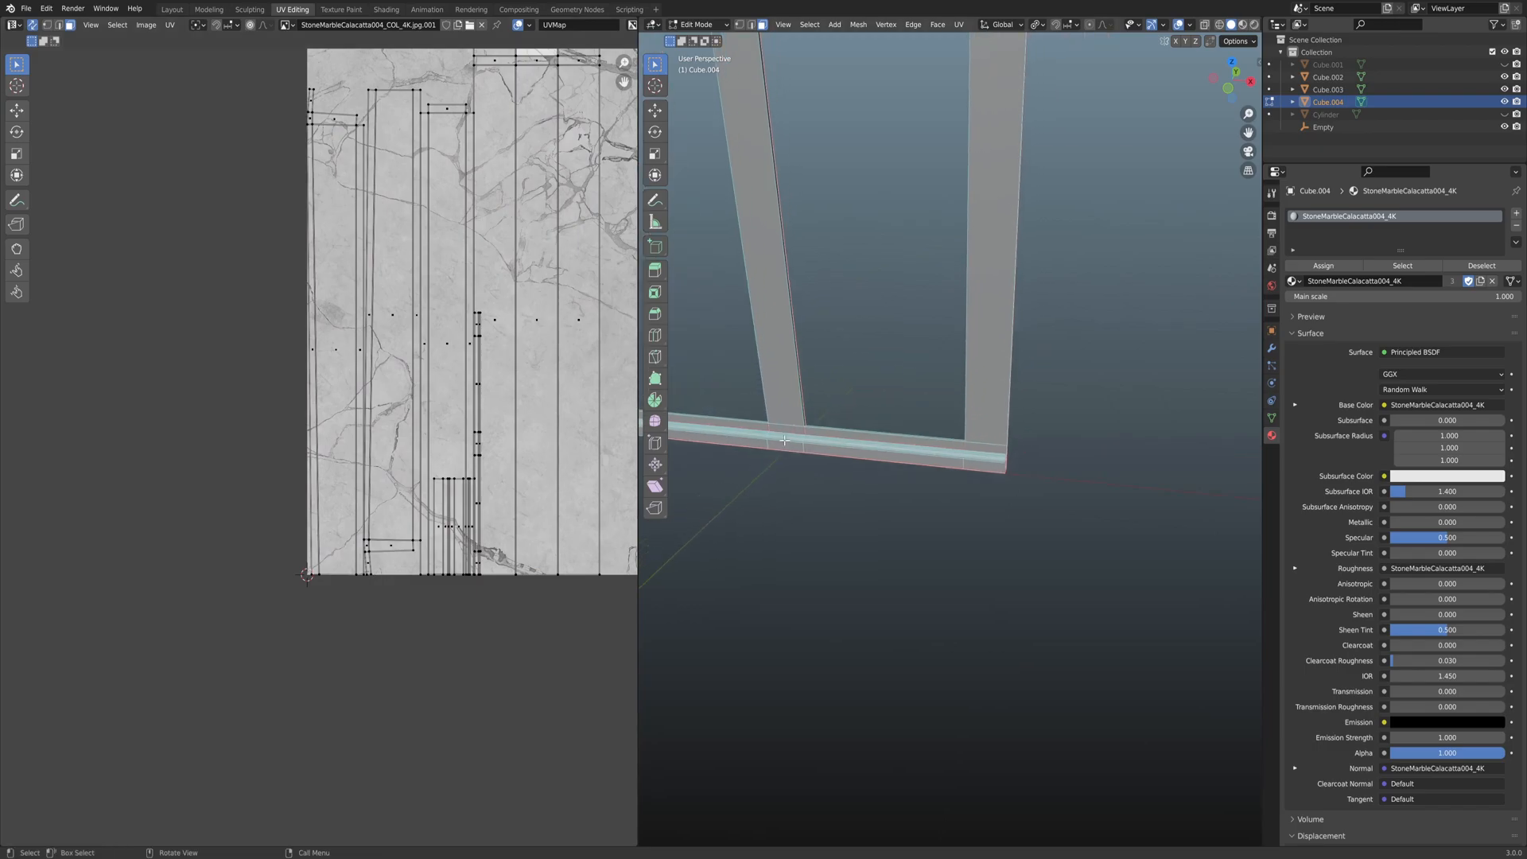
pyautogui.press('z')
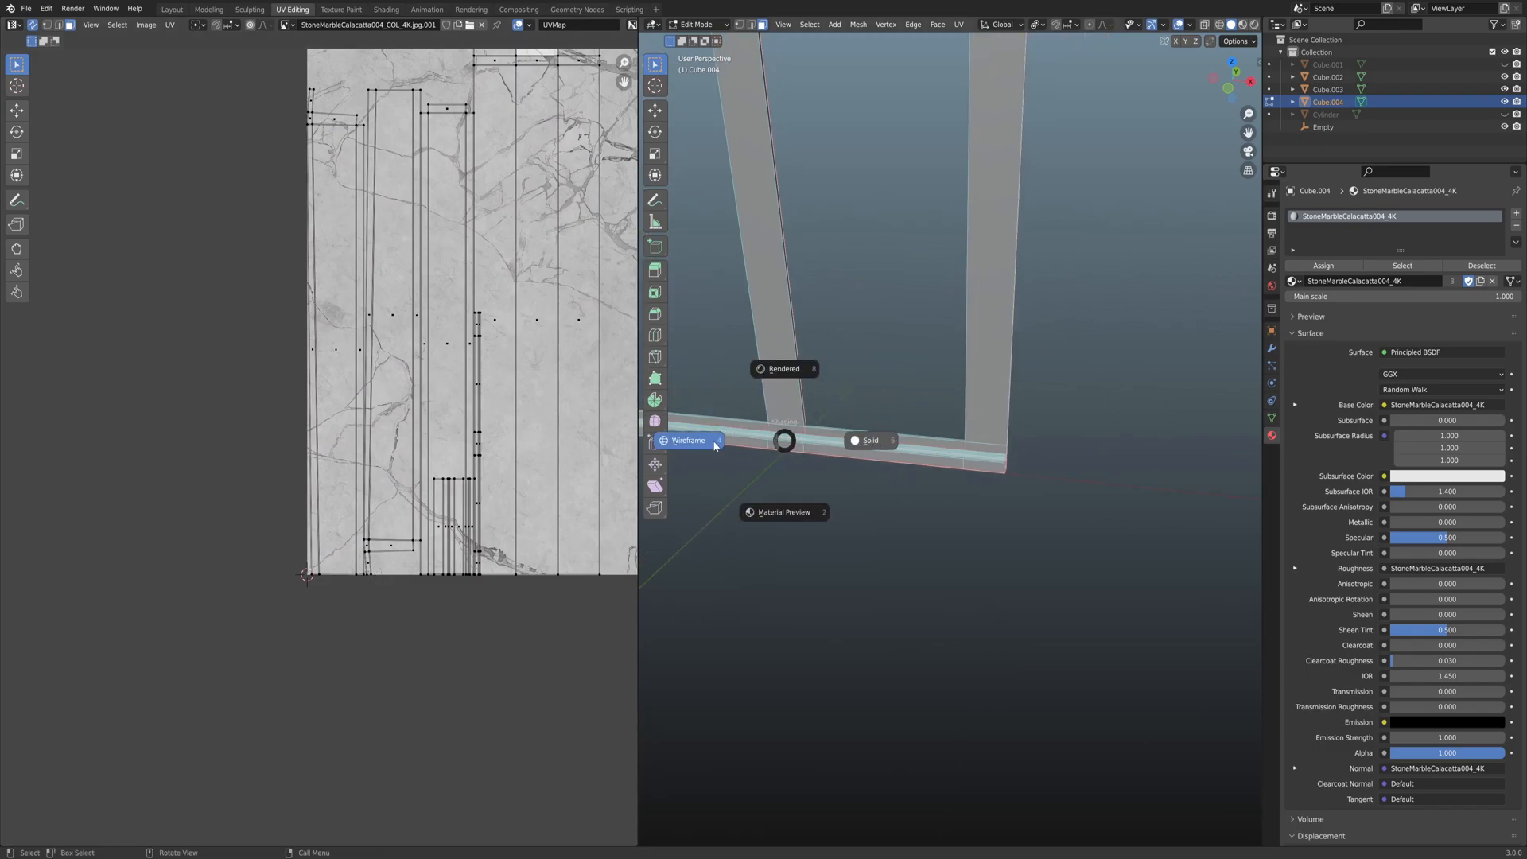
pyautogui.click(796, 524)
pyautogui.press('Tab')
pyautogui.scroll(-4, 848, 484)
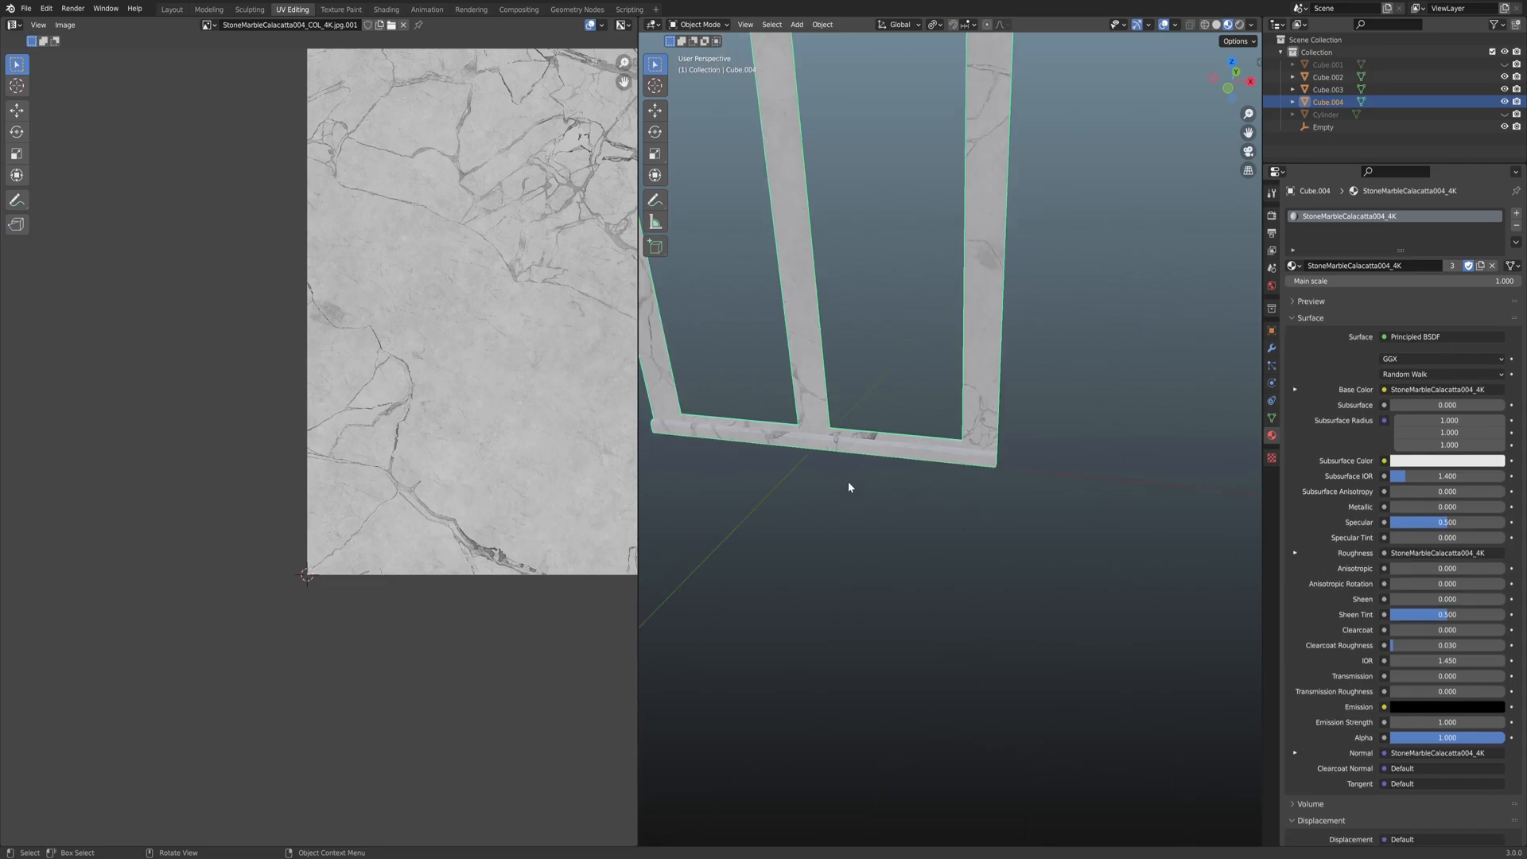
pyautogui.keyDown('shift'); pyautogui.moveTo(823, 455); pyautogui.dragTo(913, 438, button='middle'); pyautogui.keyUp('shift')
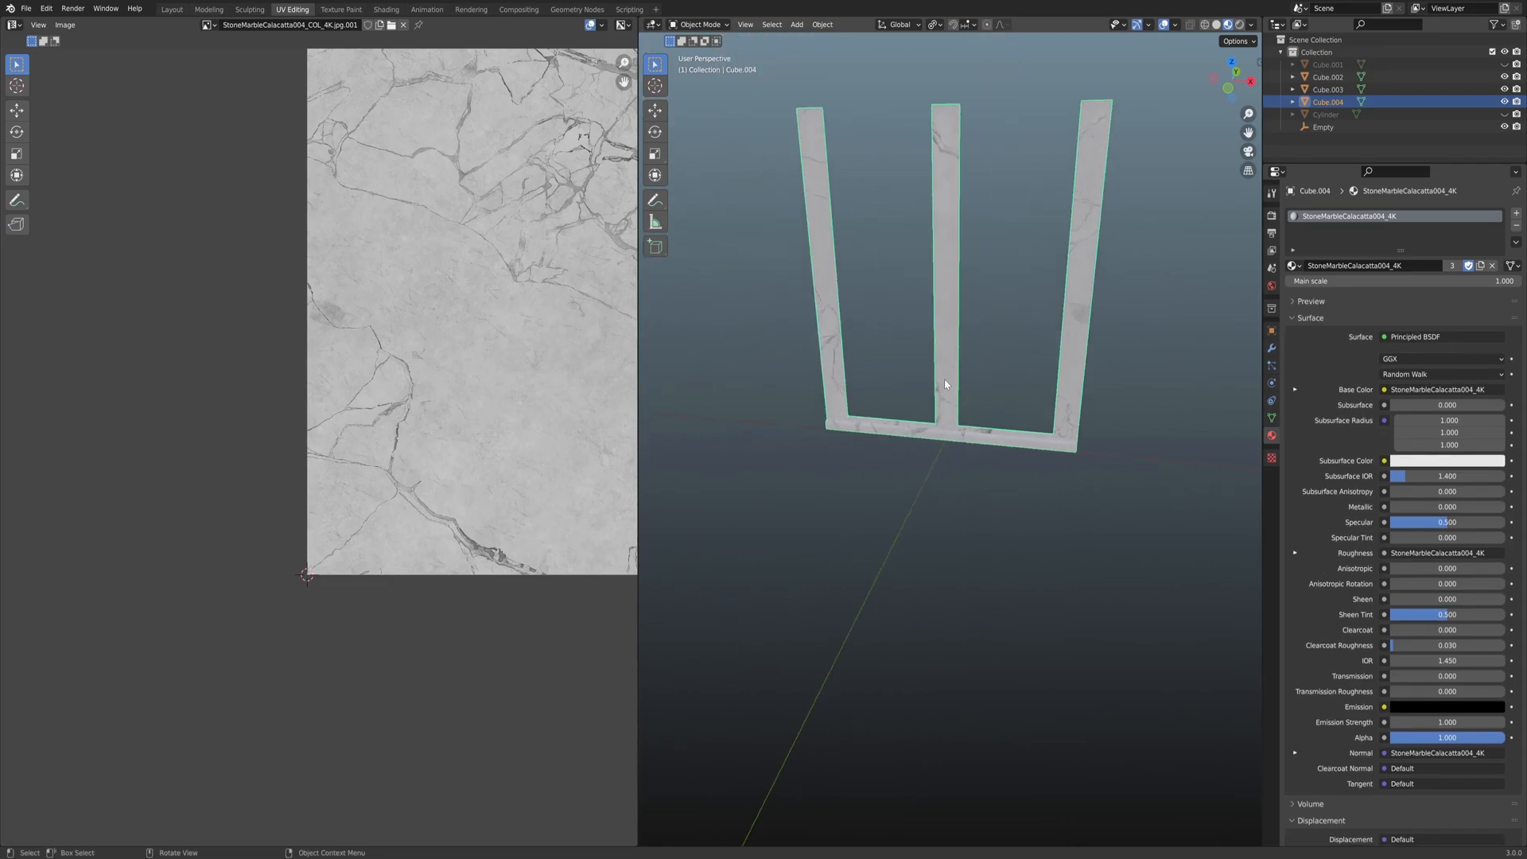
pyautogui.scroll(-3, 943, 384)
pyautogui.moveTo(899, 378)
pyautogui.mouseDown(button='middle')
pyautogui.moveTo(886, 398)
pyautogui.moveTo(912, 400)
pyautogui.mouseUp(button='middle')
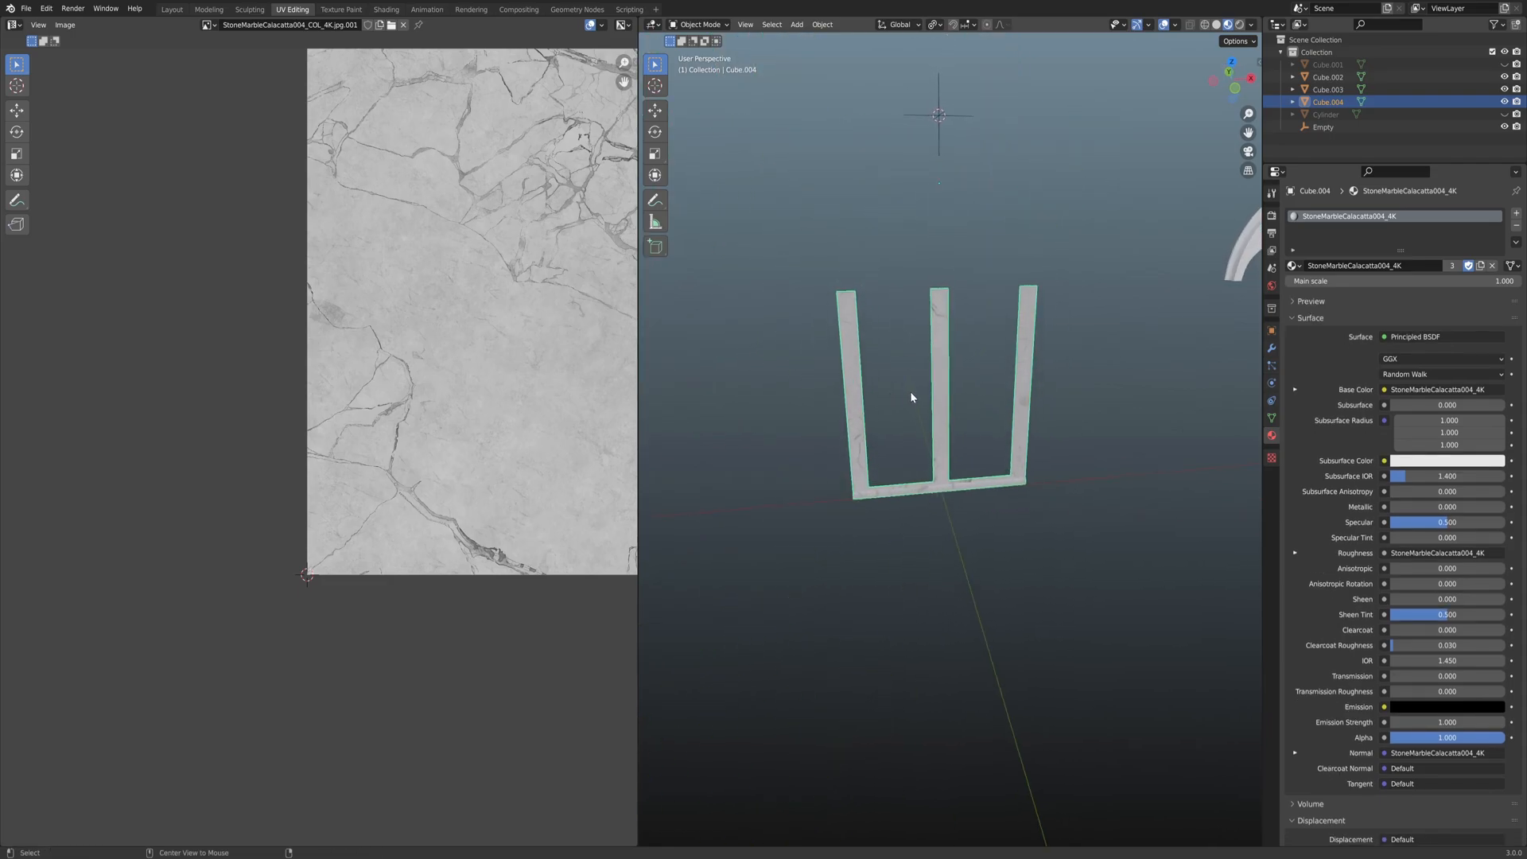
# Switch to the Layout workspace with the frame in Object Mode.
pyautogui.click(172, 9)
pyautogui.press('Tab')
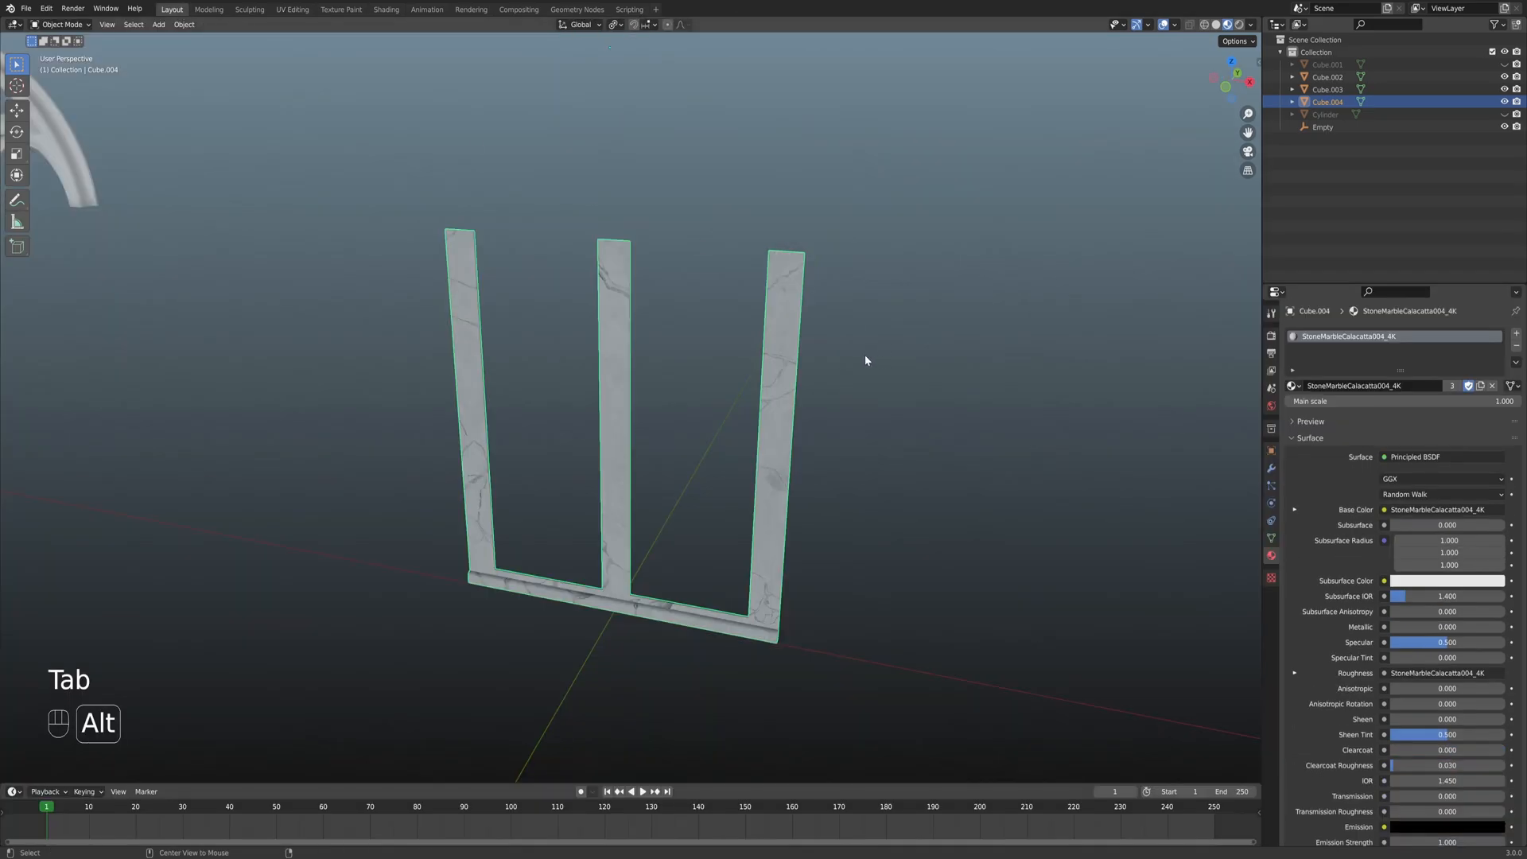
# Unhide all hidden window parts and delete the empty above the arch.
pyautogui.hotkey('alt', 'h')
pyautogui.click(855, 373)
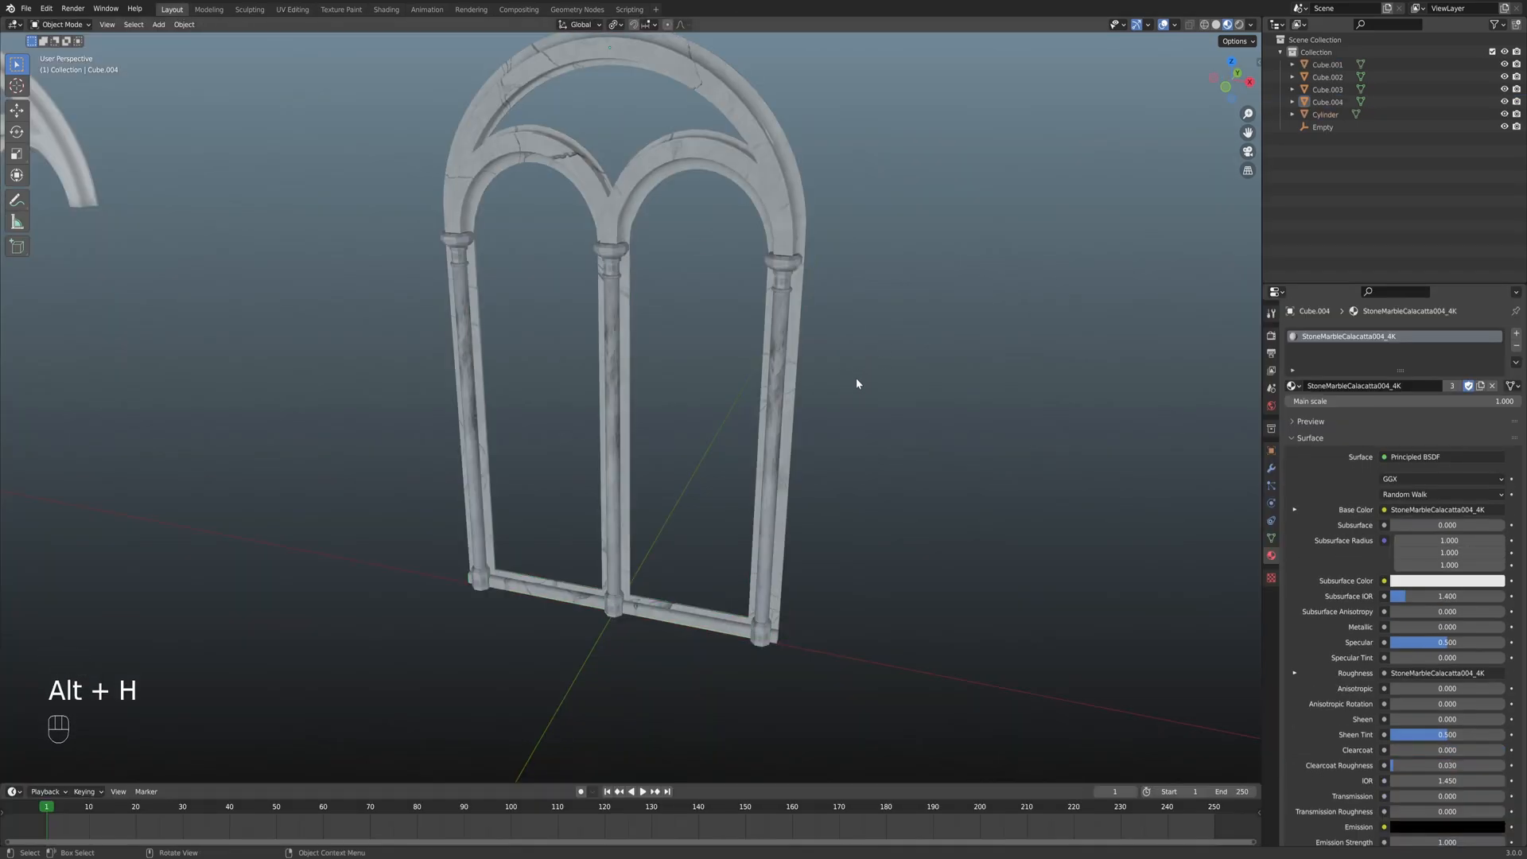
pyautogui.scroll(-4, 852, 374)
pyautogui.click(951, 339)
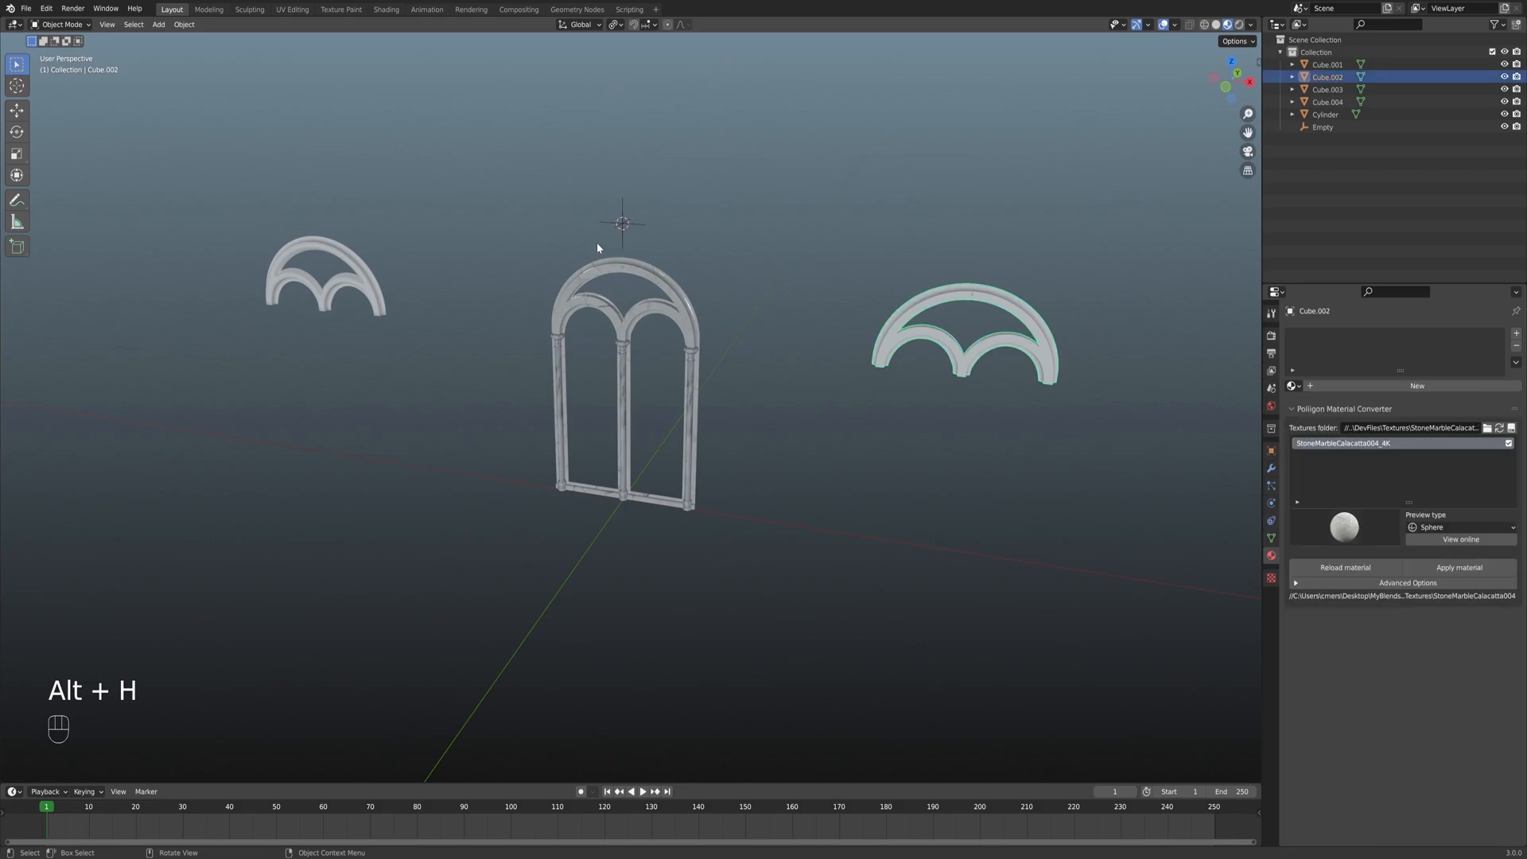
pyautogui.click(618, 222)
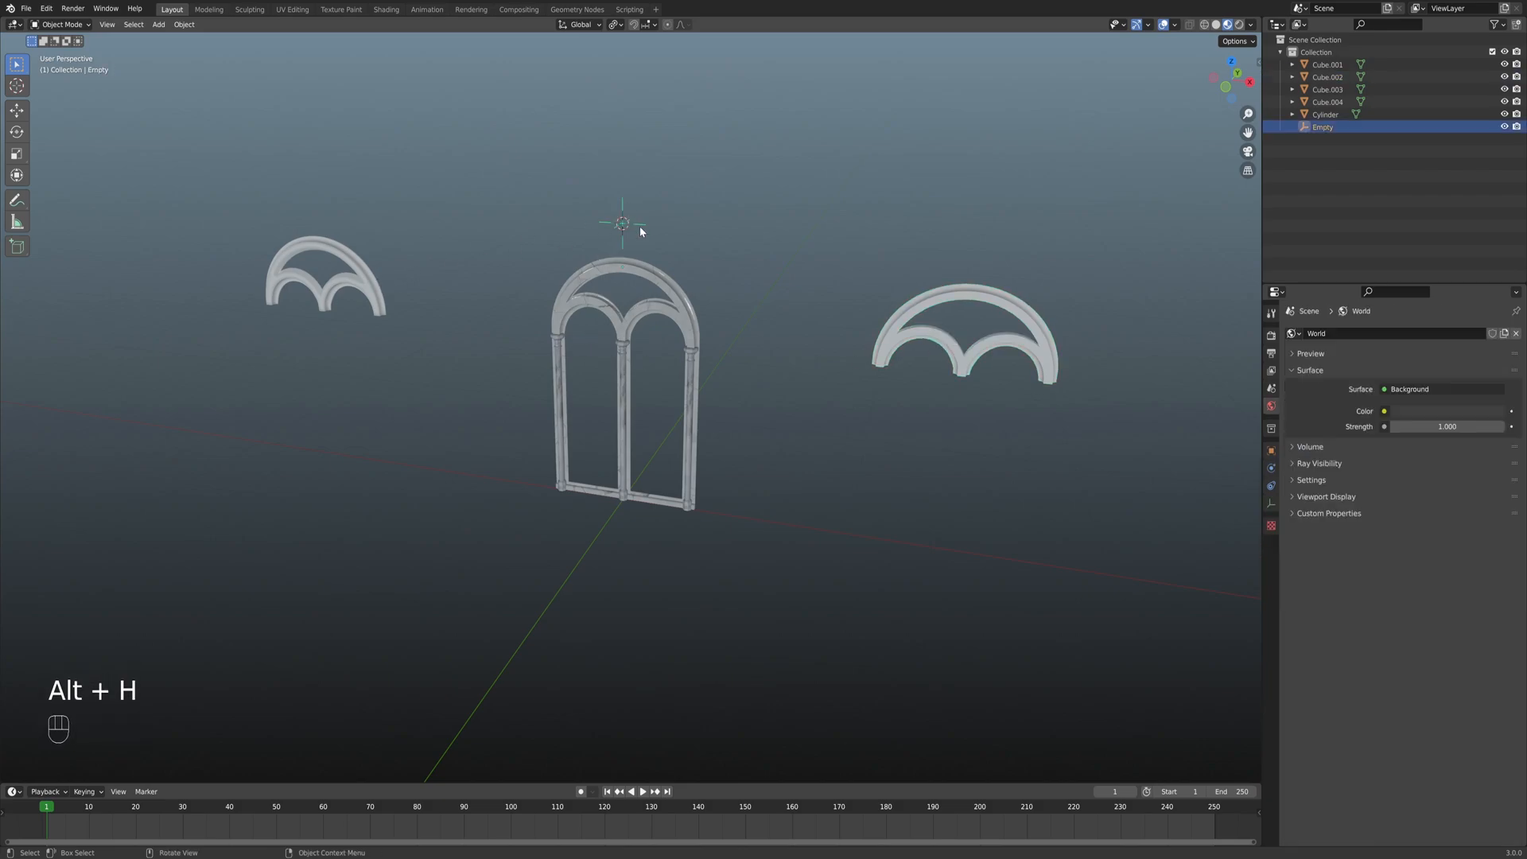
pyautogui.press('x')
pyautogui.click(720, 309)
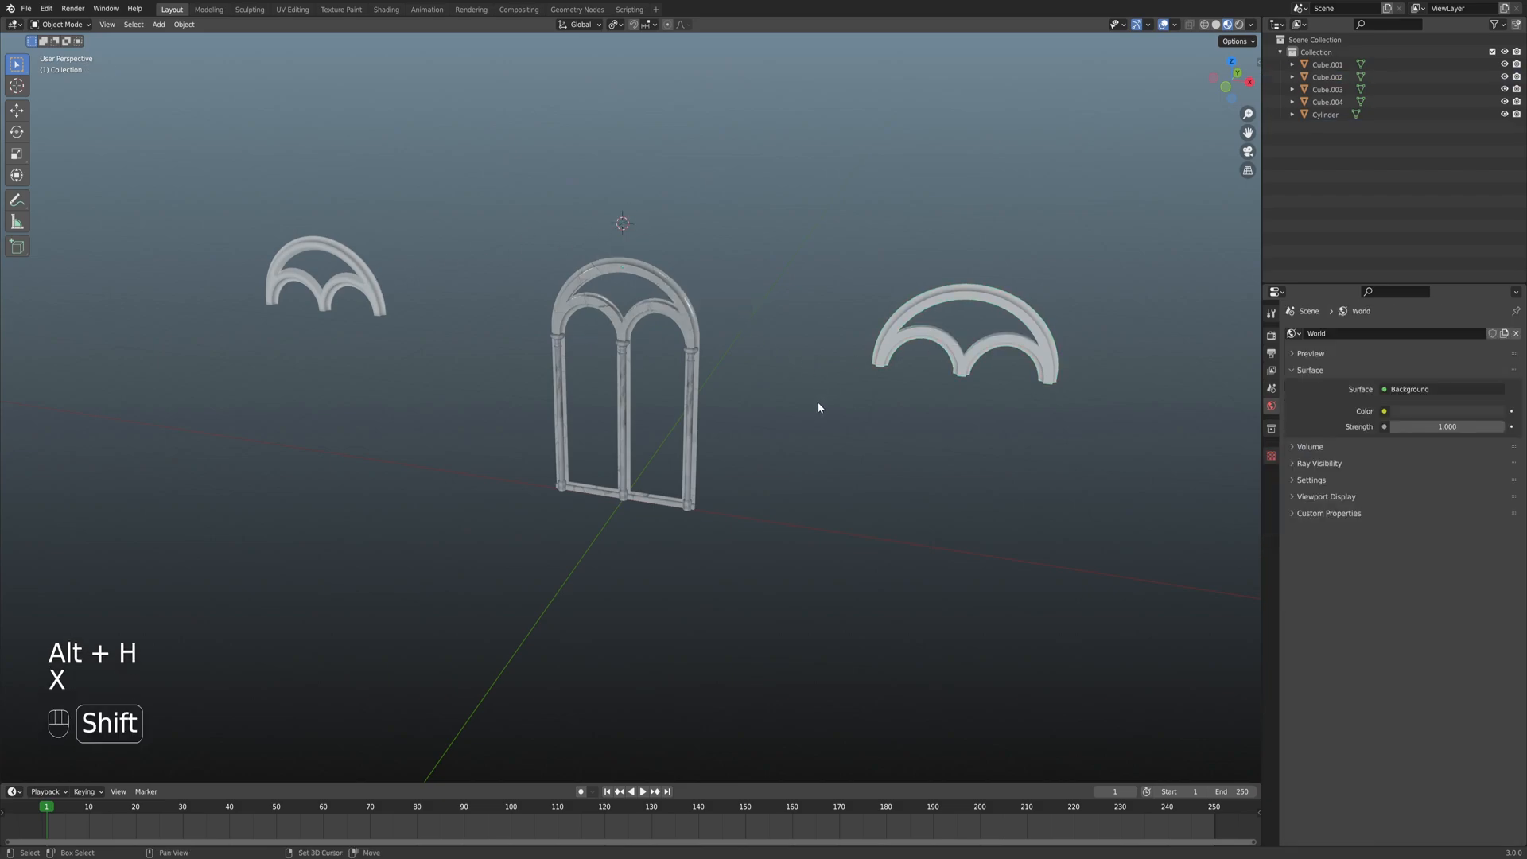
# Reset the 3D cursor to the world origin and inspect the marble mapping on the window's arches and posts.
pyautogui.hotkey('shift', 'c')
pyautogui.scroll(3, 765, 439)
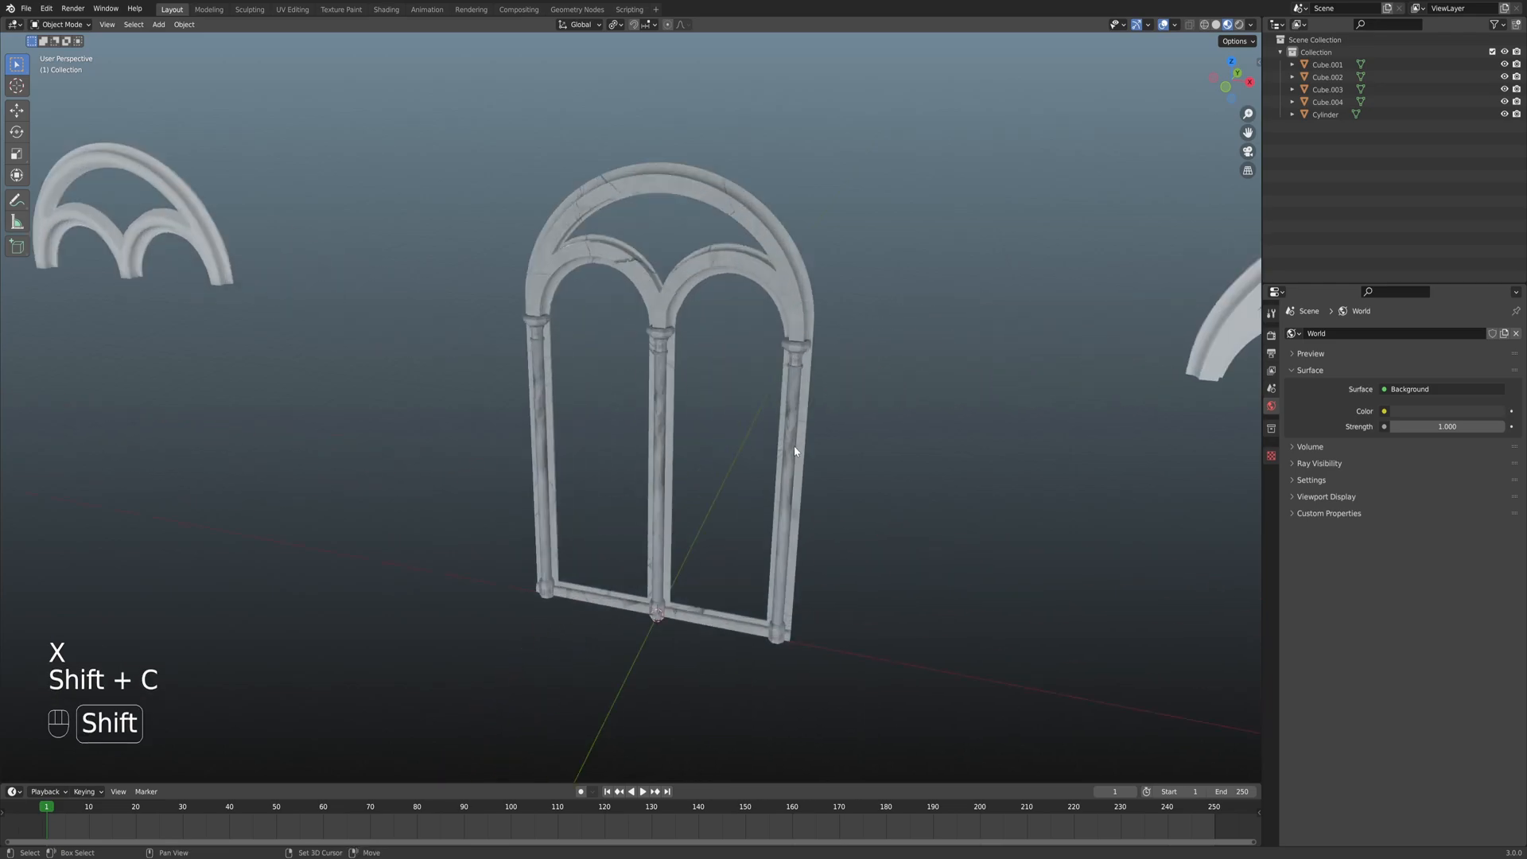
pyautogui.scroll(3, 795, 382)
pyautogui.keyDown('shift'); pyautogui.moveTo(794, 320); pyautogui.dragTo(747, 288, button='middle'); pyautogui.keyUp('shift')
pyautogui.click(717, 194)
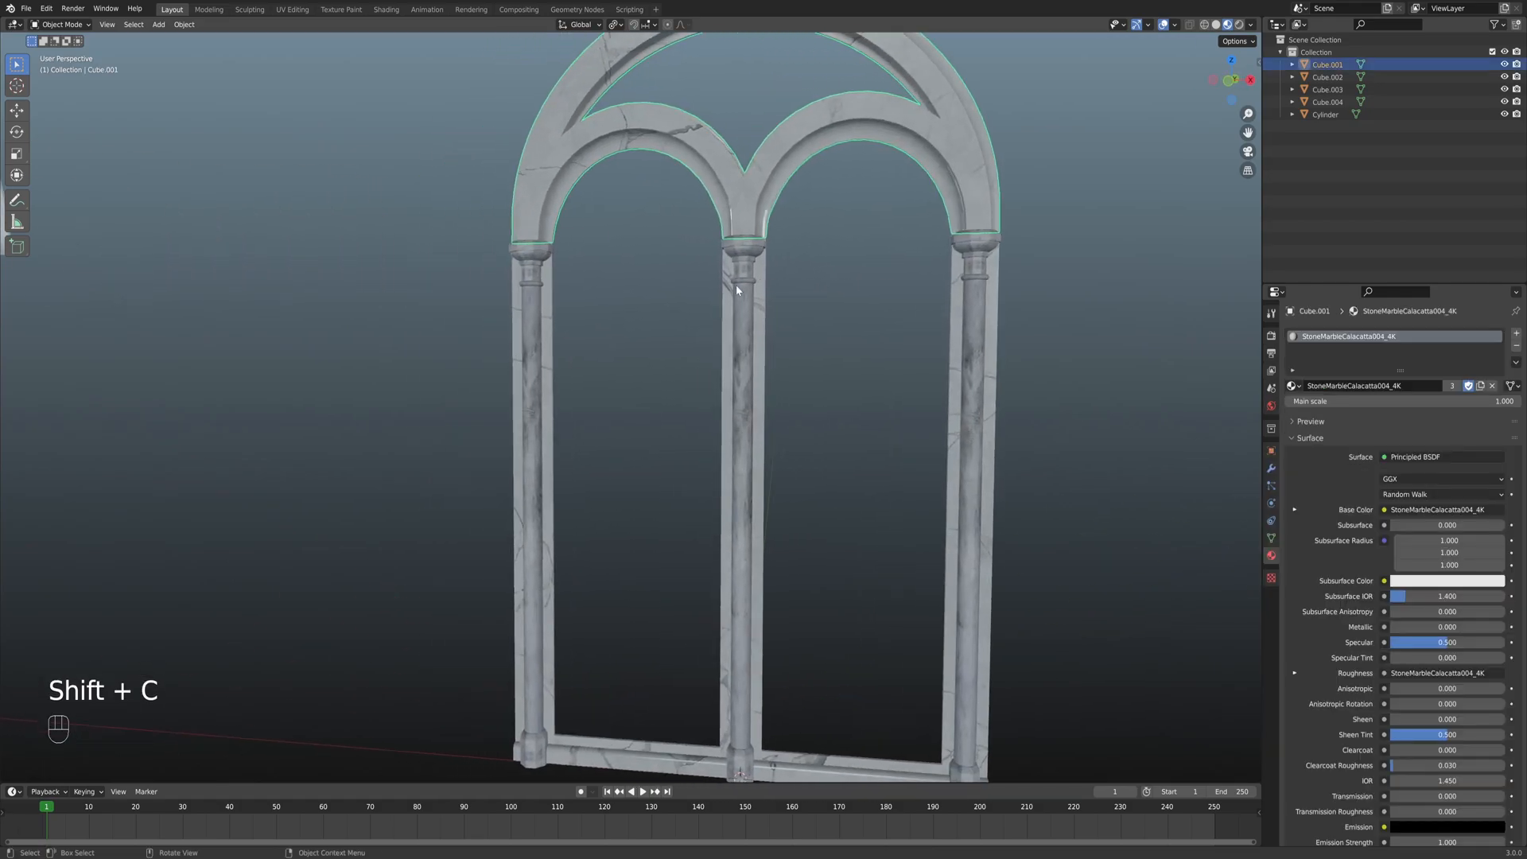
pyautogui.click(560, 297)
pyautogui.moveTo(560, 297); pyautogui.dragTo(725, 372, button='middle')
pyautogui.scroll(5, 620, 360)
pyautogui.scroll(-5, 708, 380)
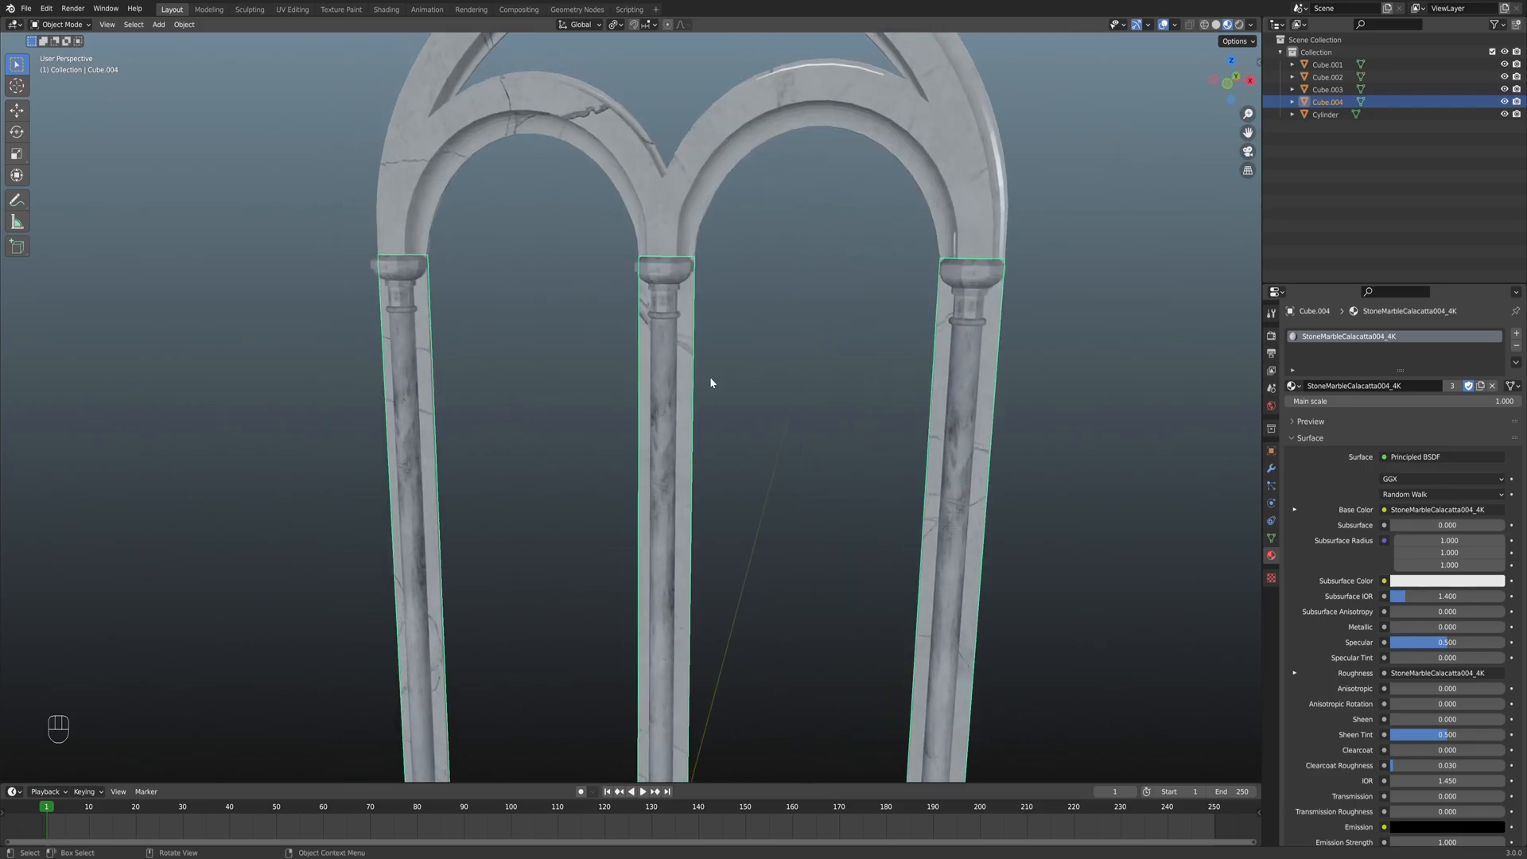
# Move all of Cube.004's UV islands together up and to the left, clear of the marble texture tile.
pyautogui.press('Tab')
pyautogui.press('a')
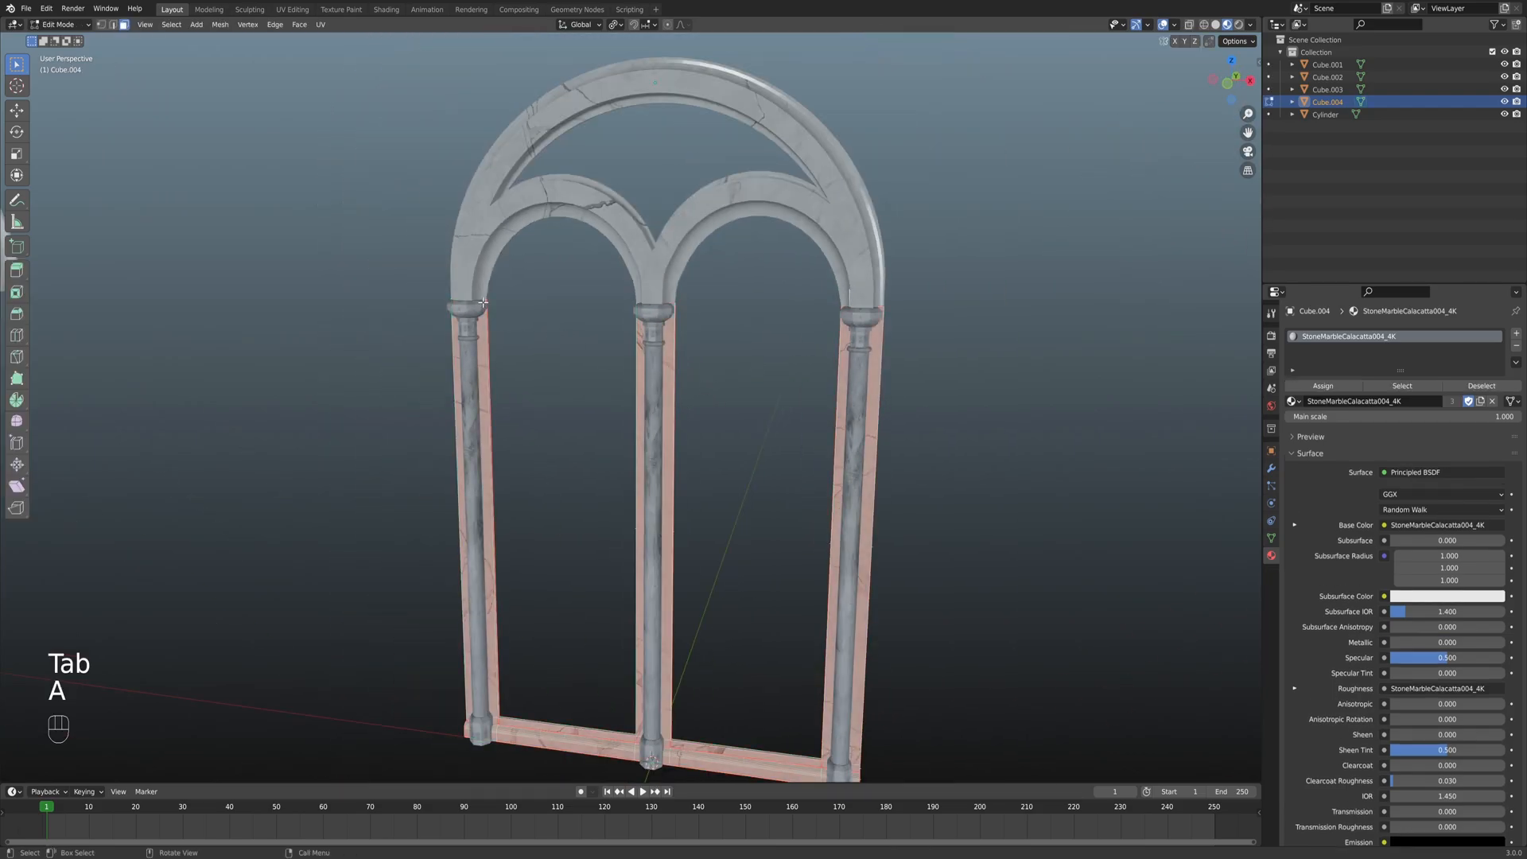
pyautogui.click(280, 11)
pyautogui.scroll(-2, 530, 341)
pyautogui.scroll(2, 500, 350)
pyautogui.scroll(-2, 510, 360)
pyautogui.scroll(-2, 486, 425)
pyautogui.press('g')
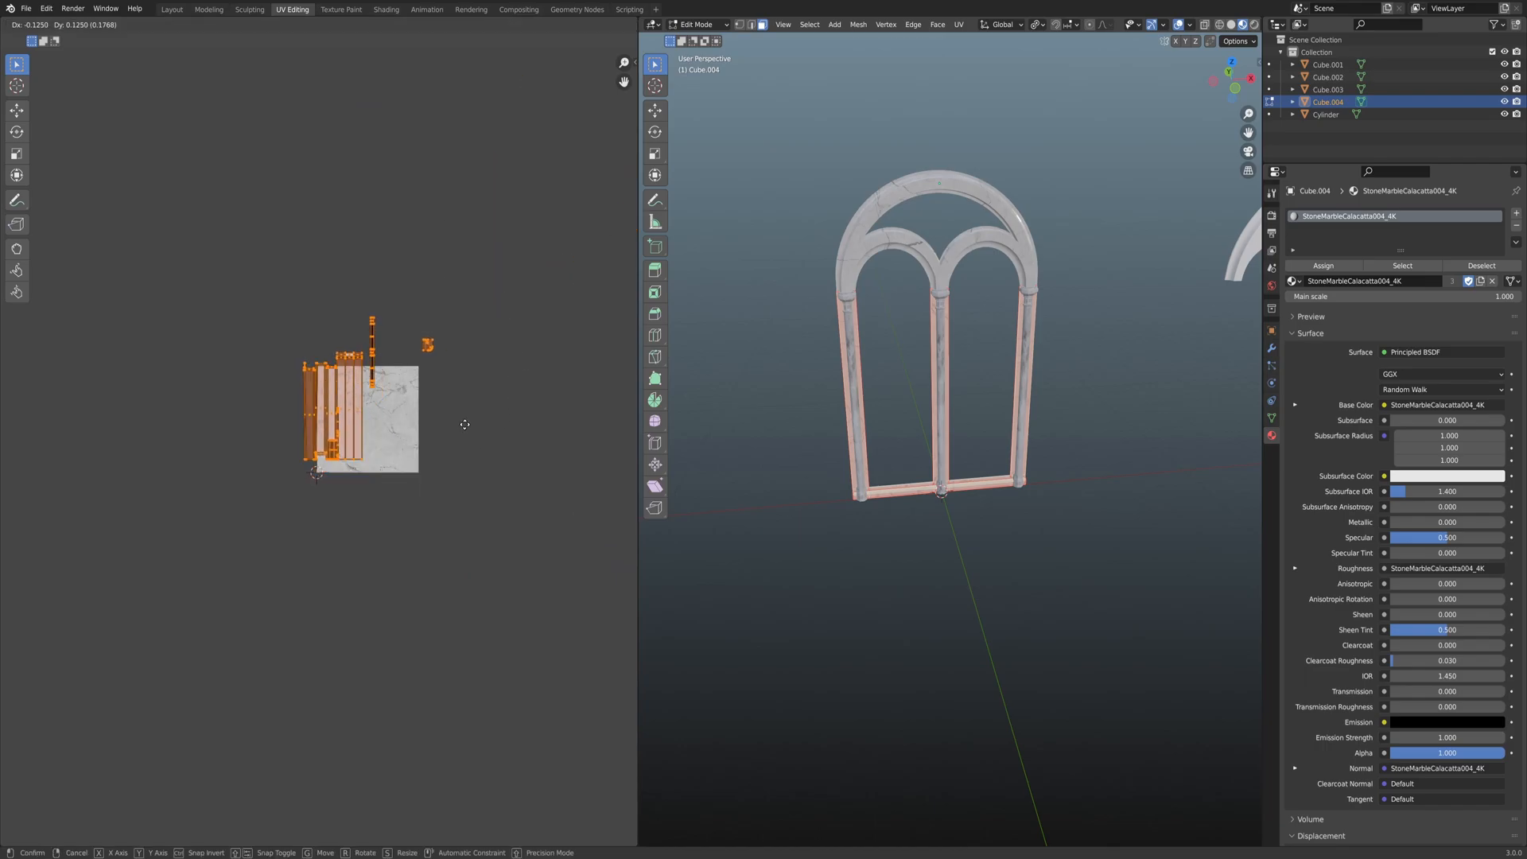
pyautogui.click(255, 239)
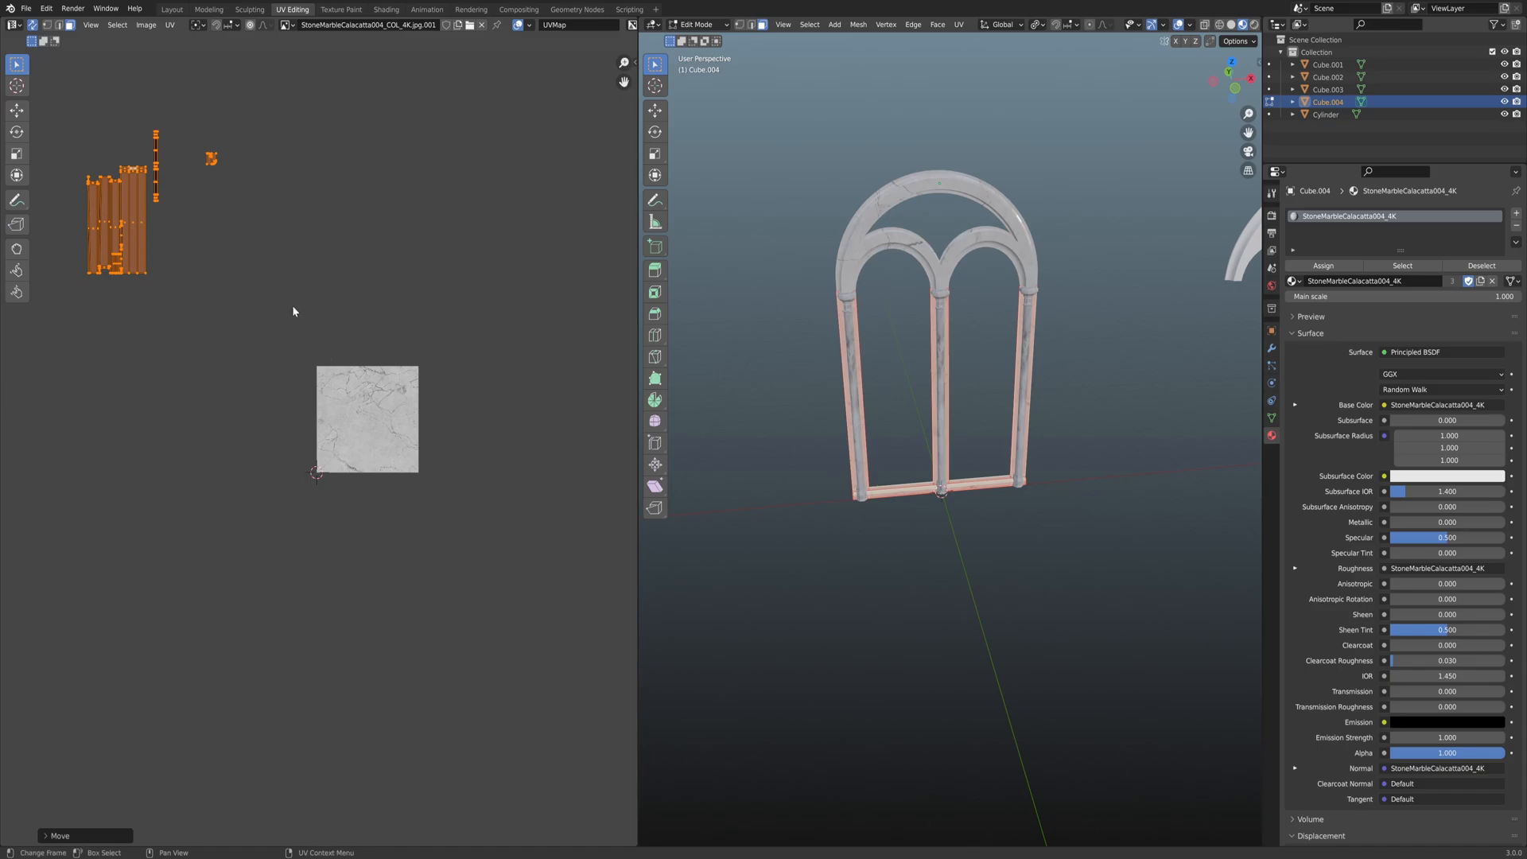
# Check the relocated UV islands and return to the Layout workspace with the frame in Object Mode.
pyautogui.moveTo(323, 317); pyautogui.dragTo(477, 394, button='middle')
pyautogui.scroll(3, 318, 318)
pyautogui.moveTo(190, 230); pyautogui.dragTo(353, 311, button='middle')
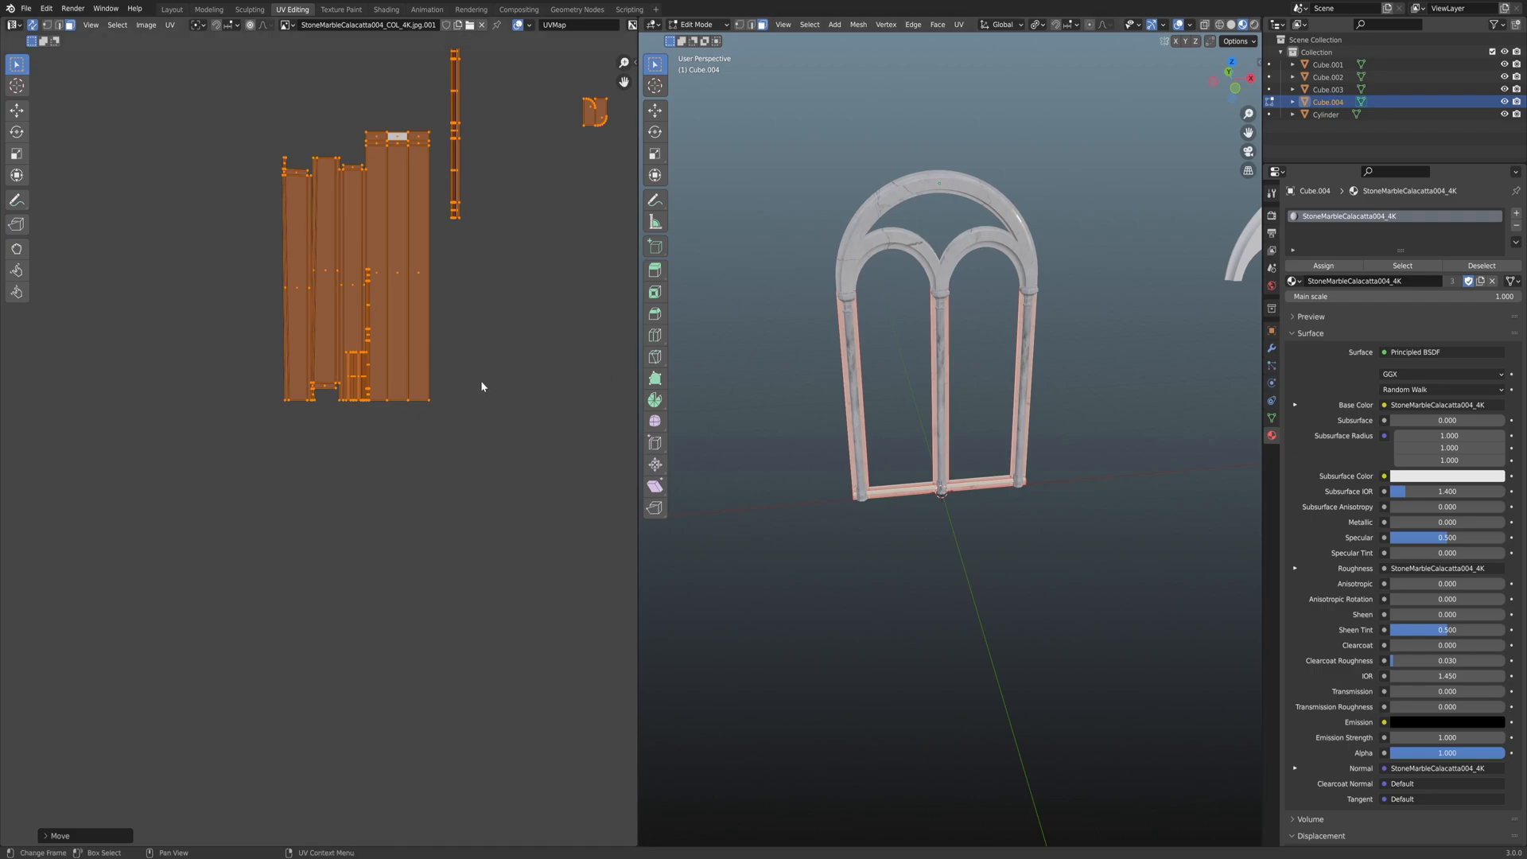
pyautogui.scroll(-6, 330, 350)
pyautogui.moveTo(314, 366); pyautogui.dragTo(242, 347, button='middle')
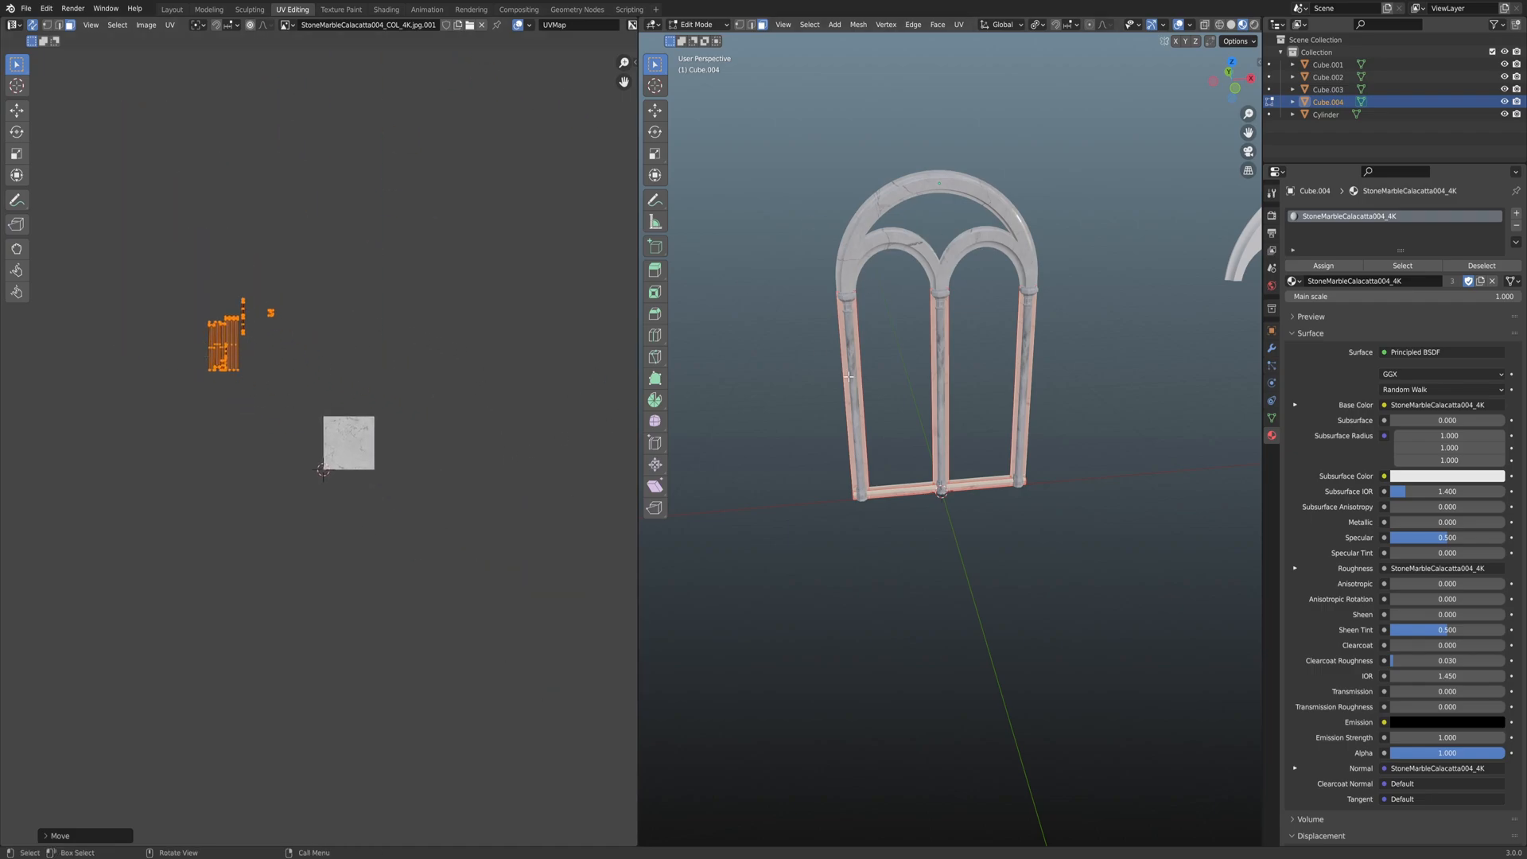
pyautogui.press('Tab')
pyautogui.click(172, 9)
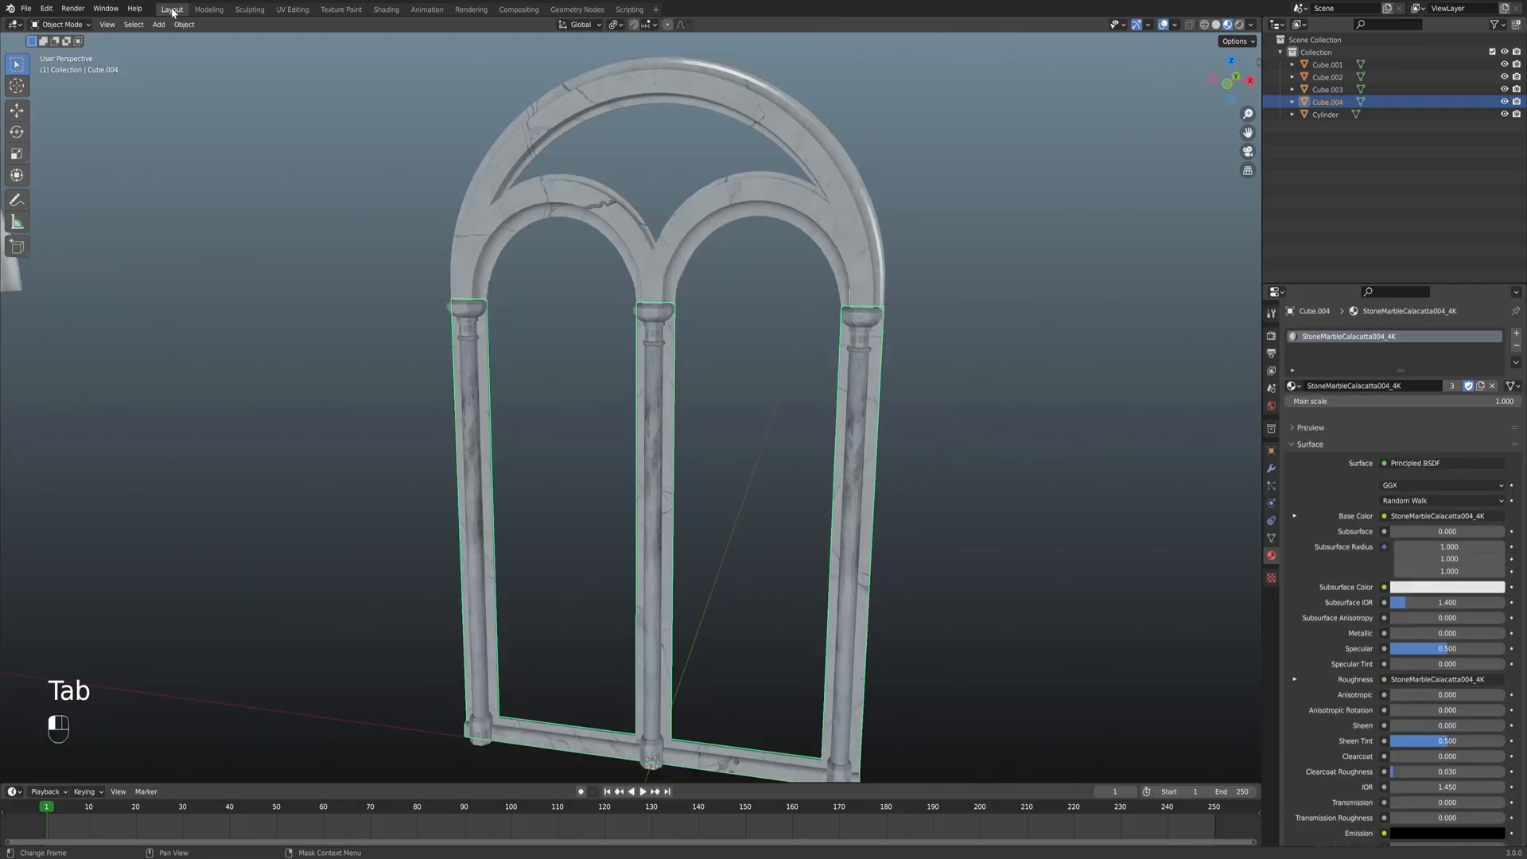
# Join the post-and-base frame Cube.004 into the arch object Cube.001.
pyautogui.keyDown('shift'); pyautogui.click(676, 260); pyautogui.keyUp('shift')
pyautogui.scroll(-3, 718, 296)
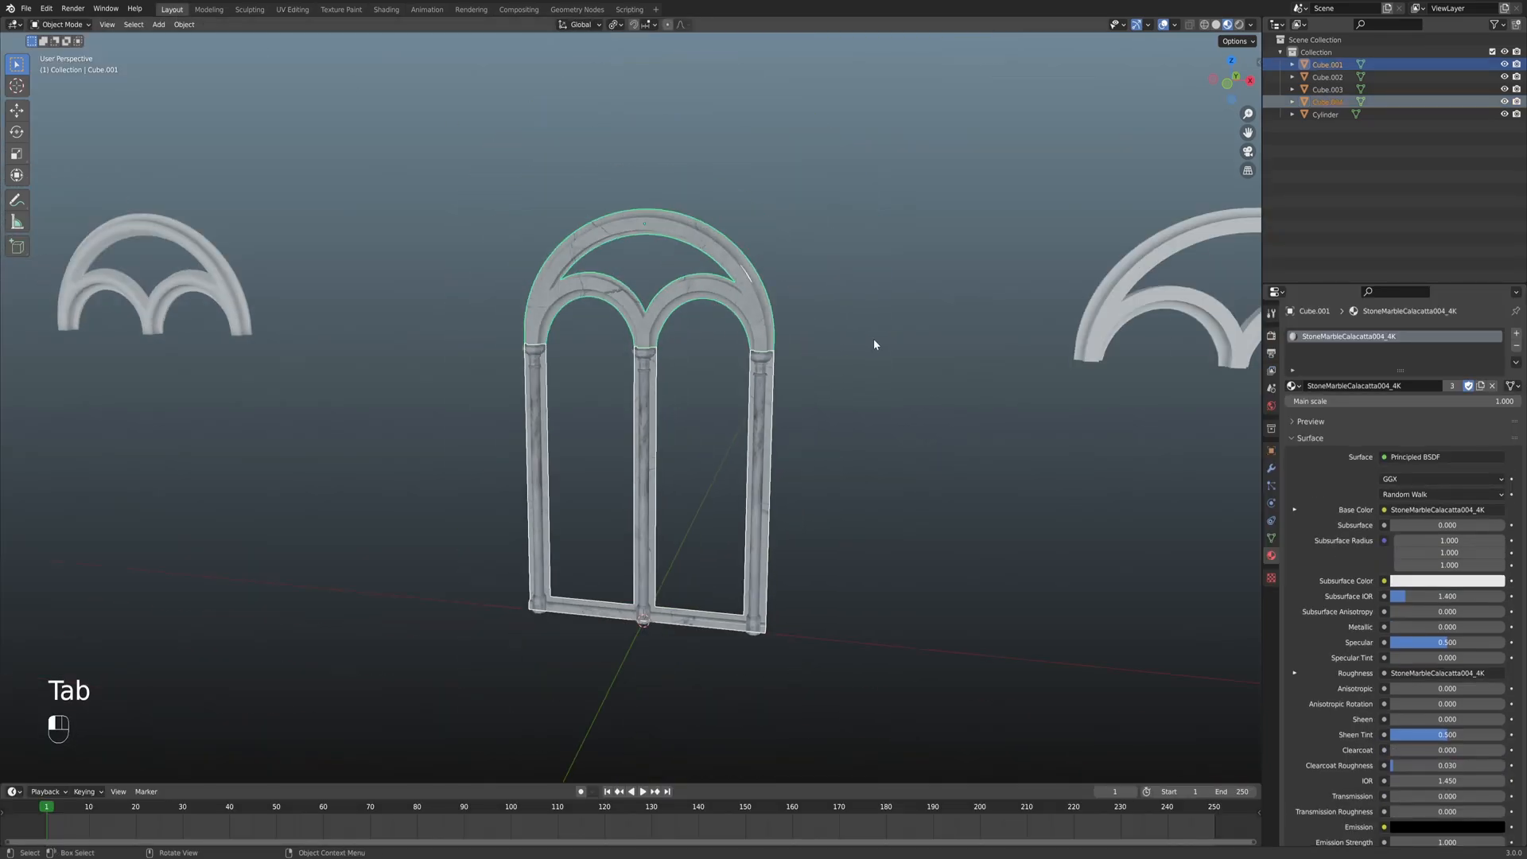
pyautogui.click(710, 400)
pyautogui.click(651, 340)
pyautogui.click(664, 323)
pyautogui.keyDown('shift'); pyautogui.click(653, 413); pyautogui.keyUp('shift')
pyautogui.click(673, 406)
pyautogui.keyDown('shift'); pyautogui.click(652, 417); pyautogui.keyUp('shift')
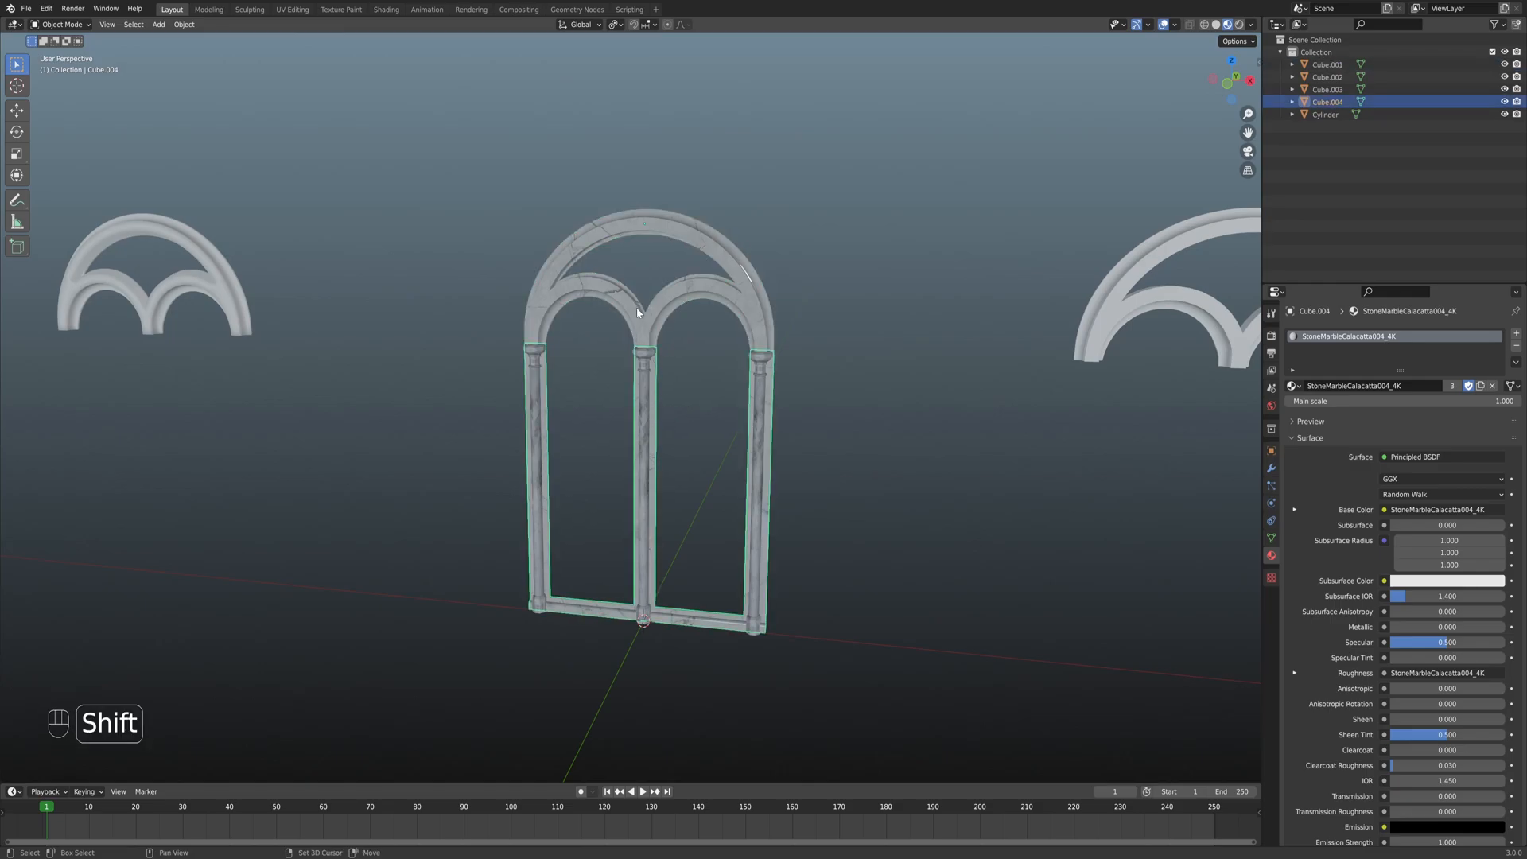
pyautogui.keyDown('shift'); pyautogui.click(665, 322); pyautogui.keyUp('shift')
pyautogui.hotkey('ctrl', 'j')
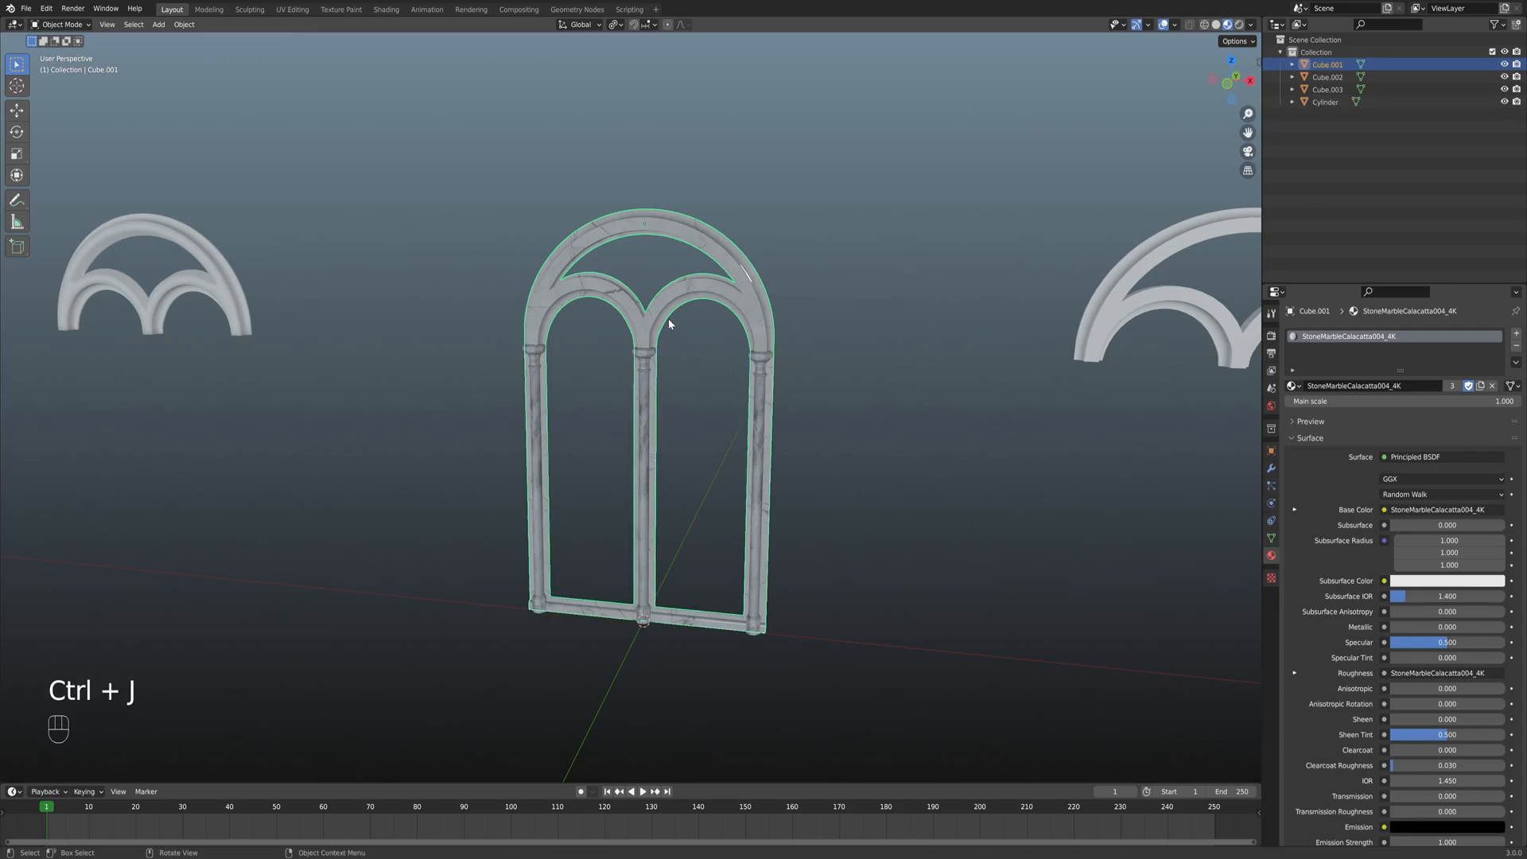
# Hide the two spare arches Cube.002 and Cube.003 standing on either side of the window.
pyautogui.click(923, 259)
pyautogui.moveTo(781, 345); pyautogui.dragTo(546, 308, button='middle')
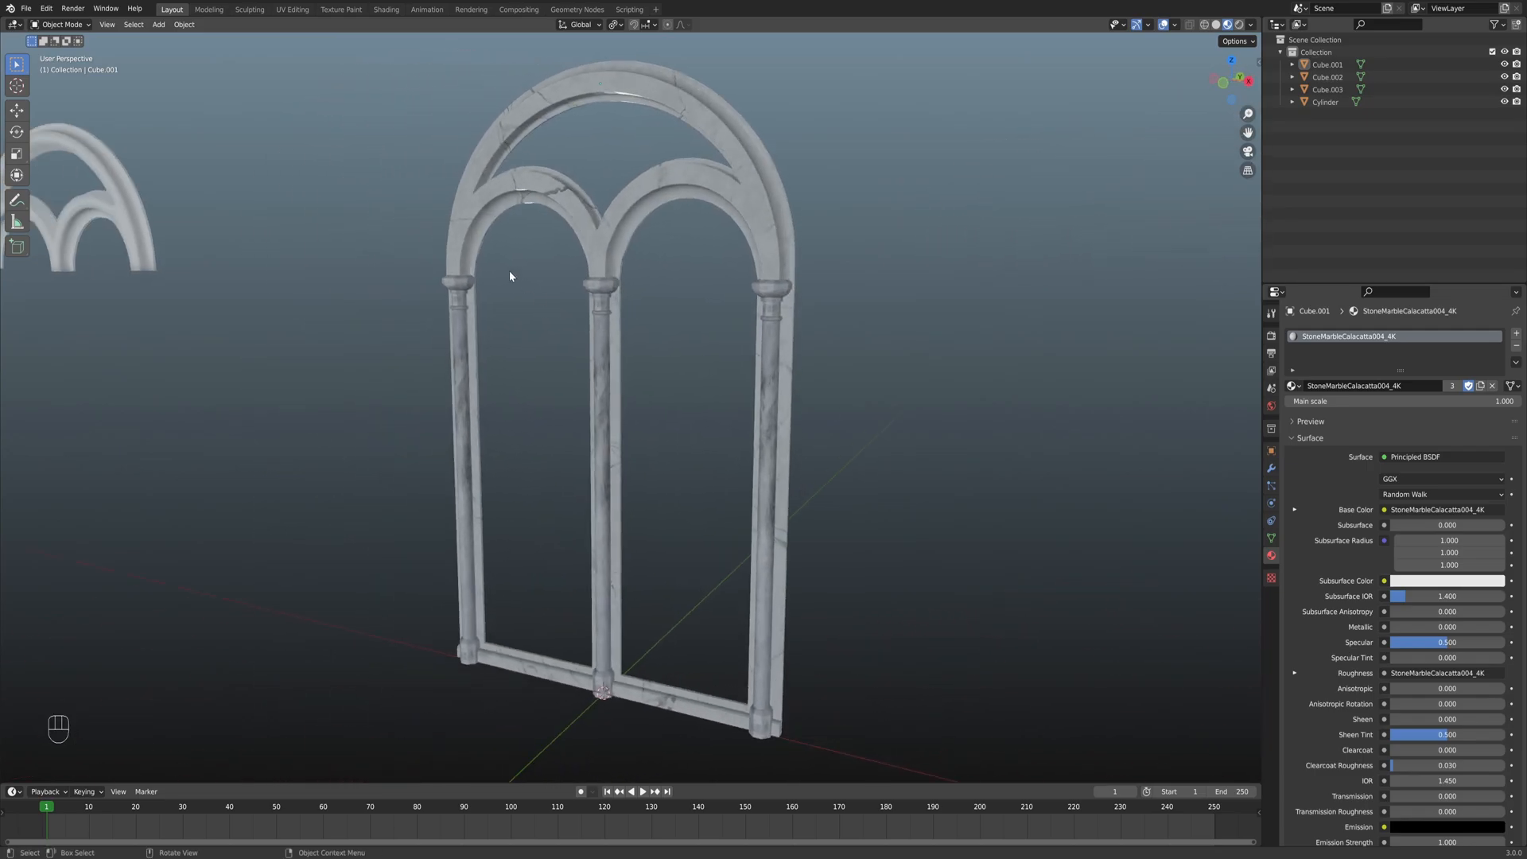
pyautogui.scroll(-4, 556, 295)
pyautogui.click(923, 341)
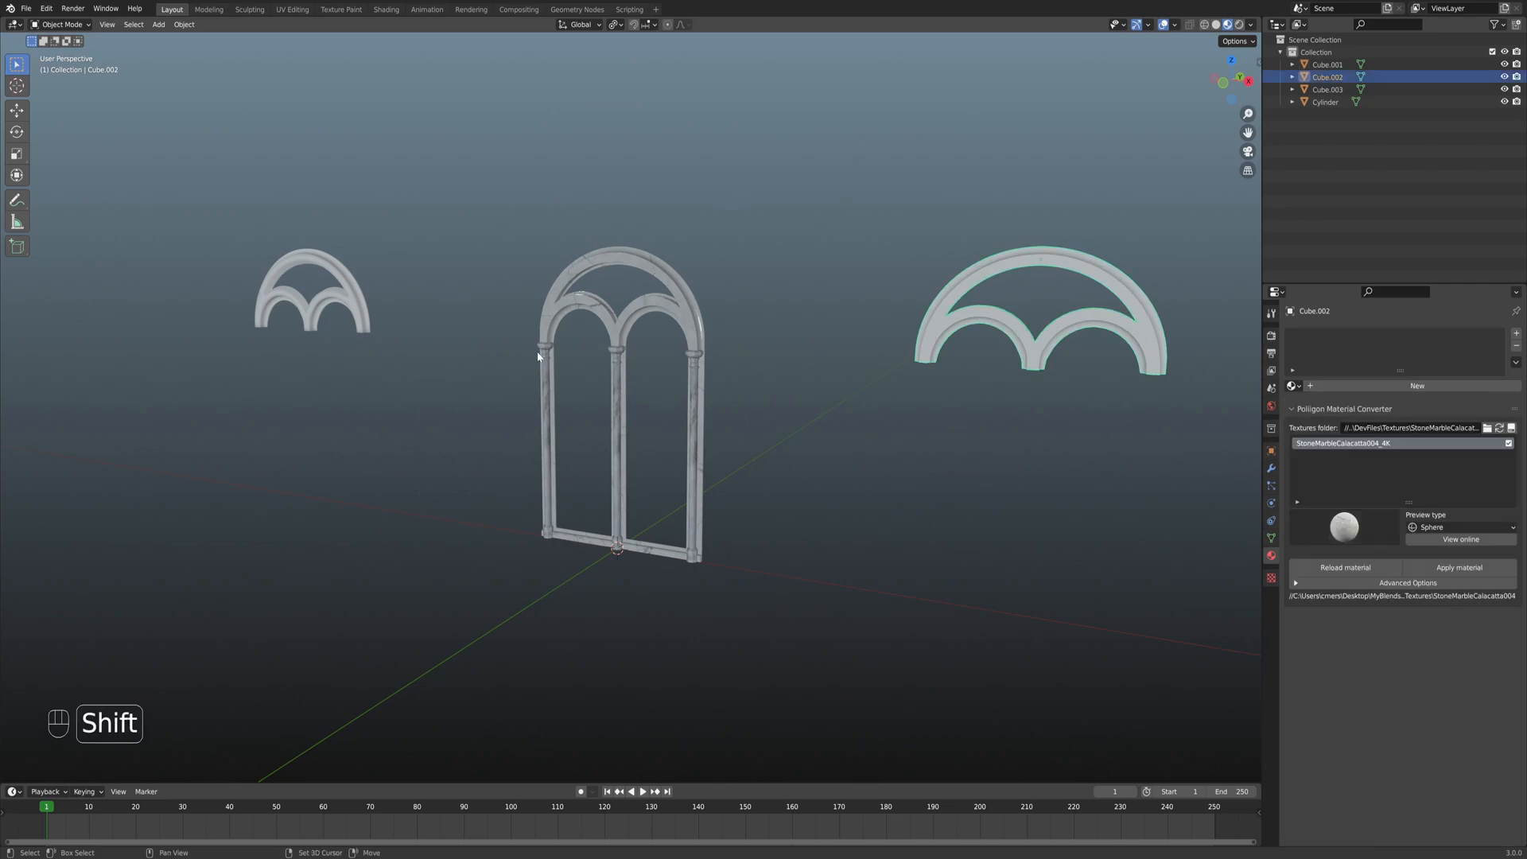
pyautogui.keyDown('shift'); pyautogui.click(351, 286); pyautogui.keyUp('shift')
pyautogui.press('h')
# Add a 2 m mesh plane at the world origin beneath the window.
pyautogui.keyDown('shift'); pyautogui.moveTo(577, 408); pyautogui.dragTo(601, 436, button='middle'); pyautogui.keyUp('shift')
pyautogui.hotkey('shift', 'a')
pyautogui.moveTo(631, 403)
pyautogui.click(698, 402)
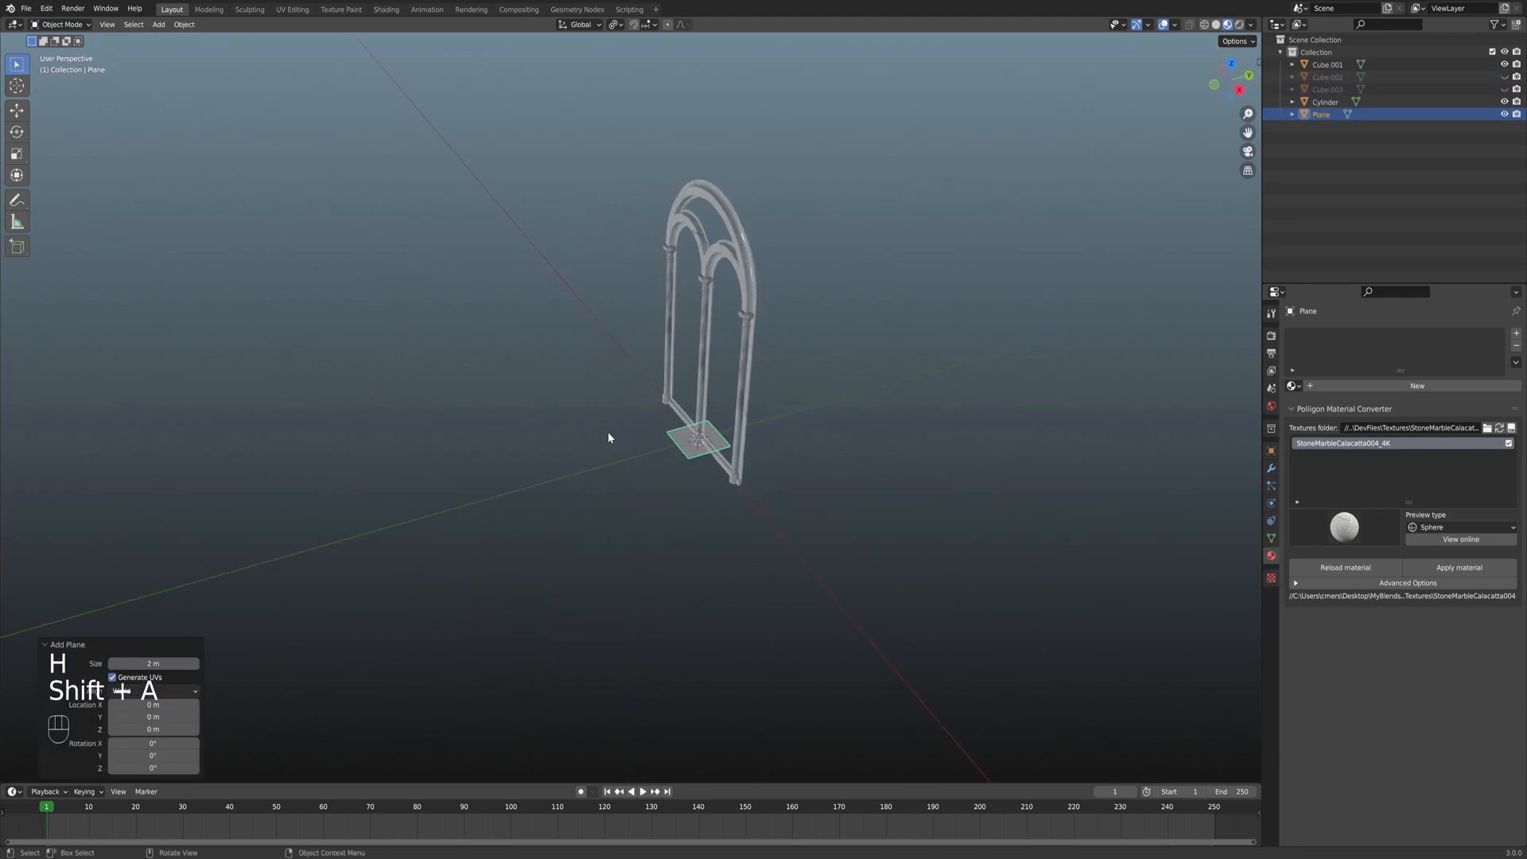
pyautogui.press('r')
pyautogui.press('x')
pyautogui.rightClick(597, 436)
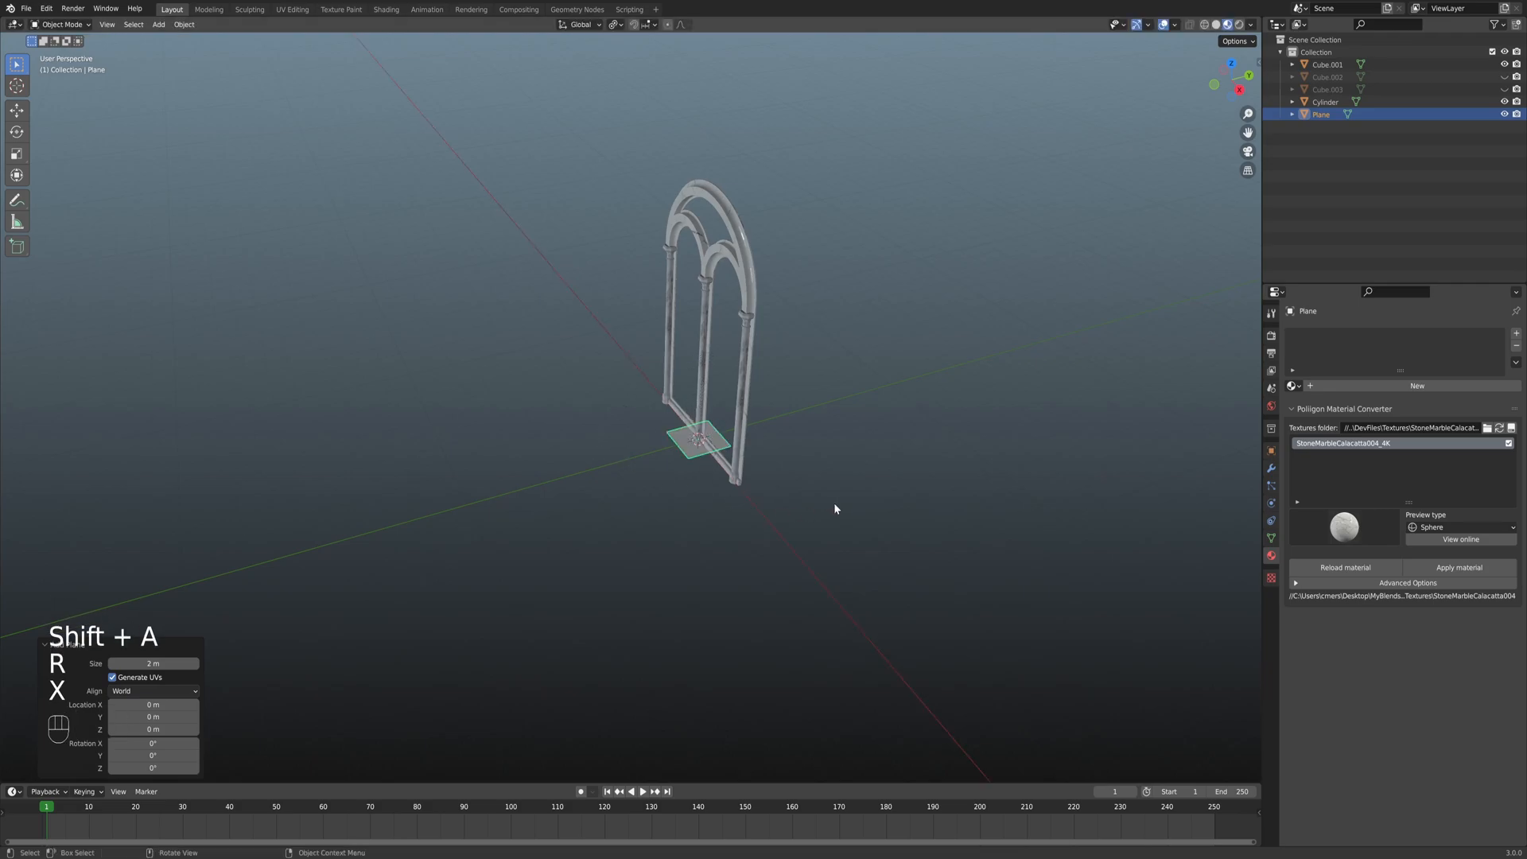
# Rotate the plane 90° about the X axis and raise it 5.8 m along Z in front view.
pyautogui.press('r')
pyautogui.press('x')
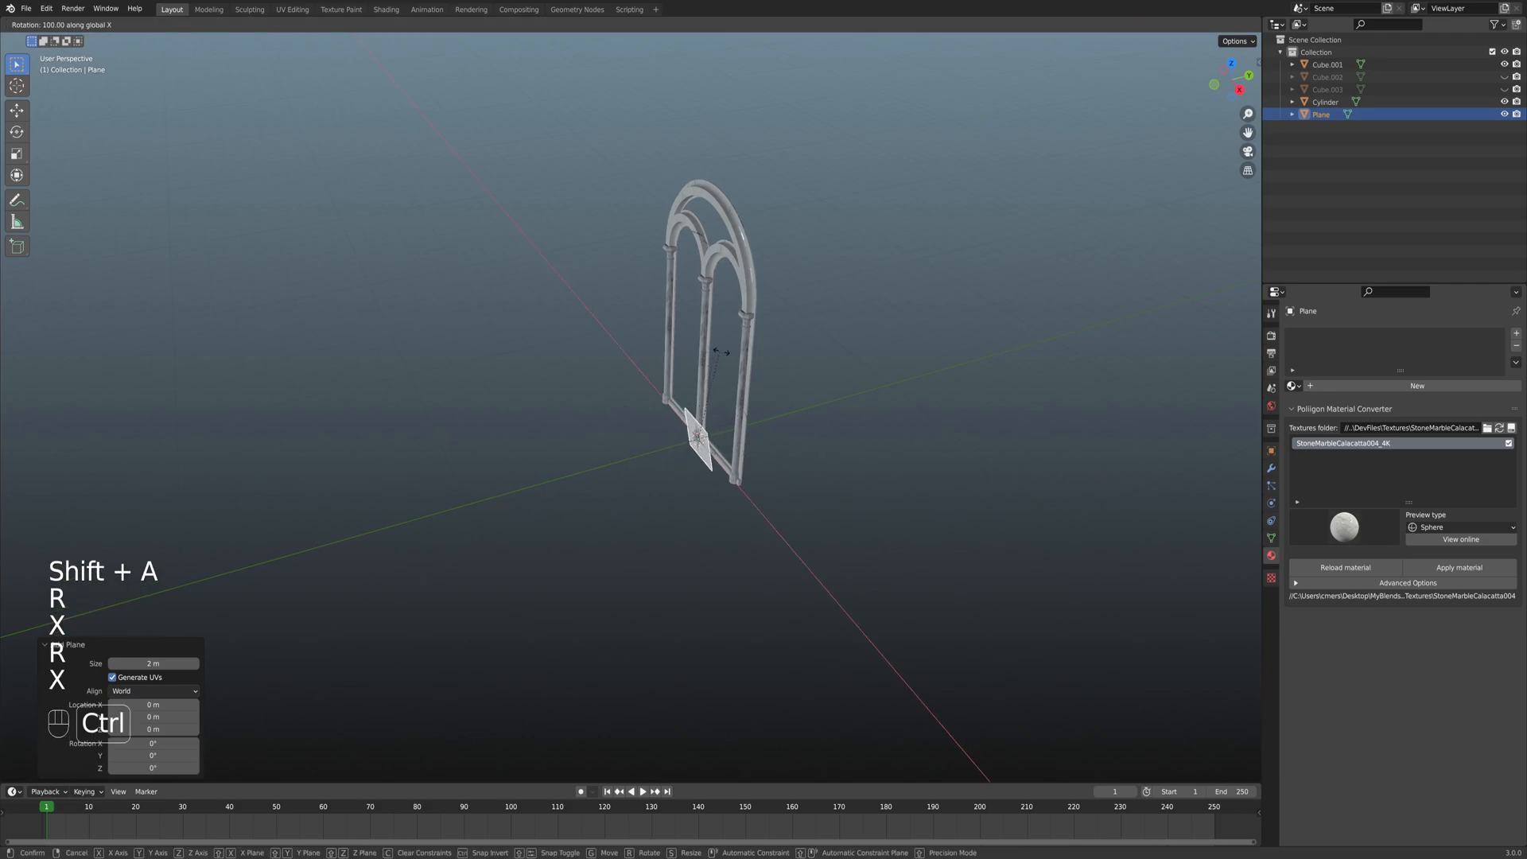
pyautogui.click(736, 350)
pyautogui.press('KP_1')
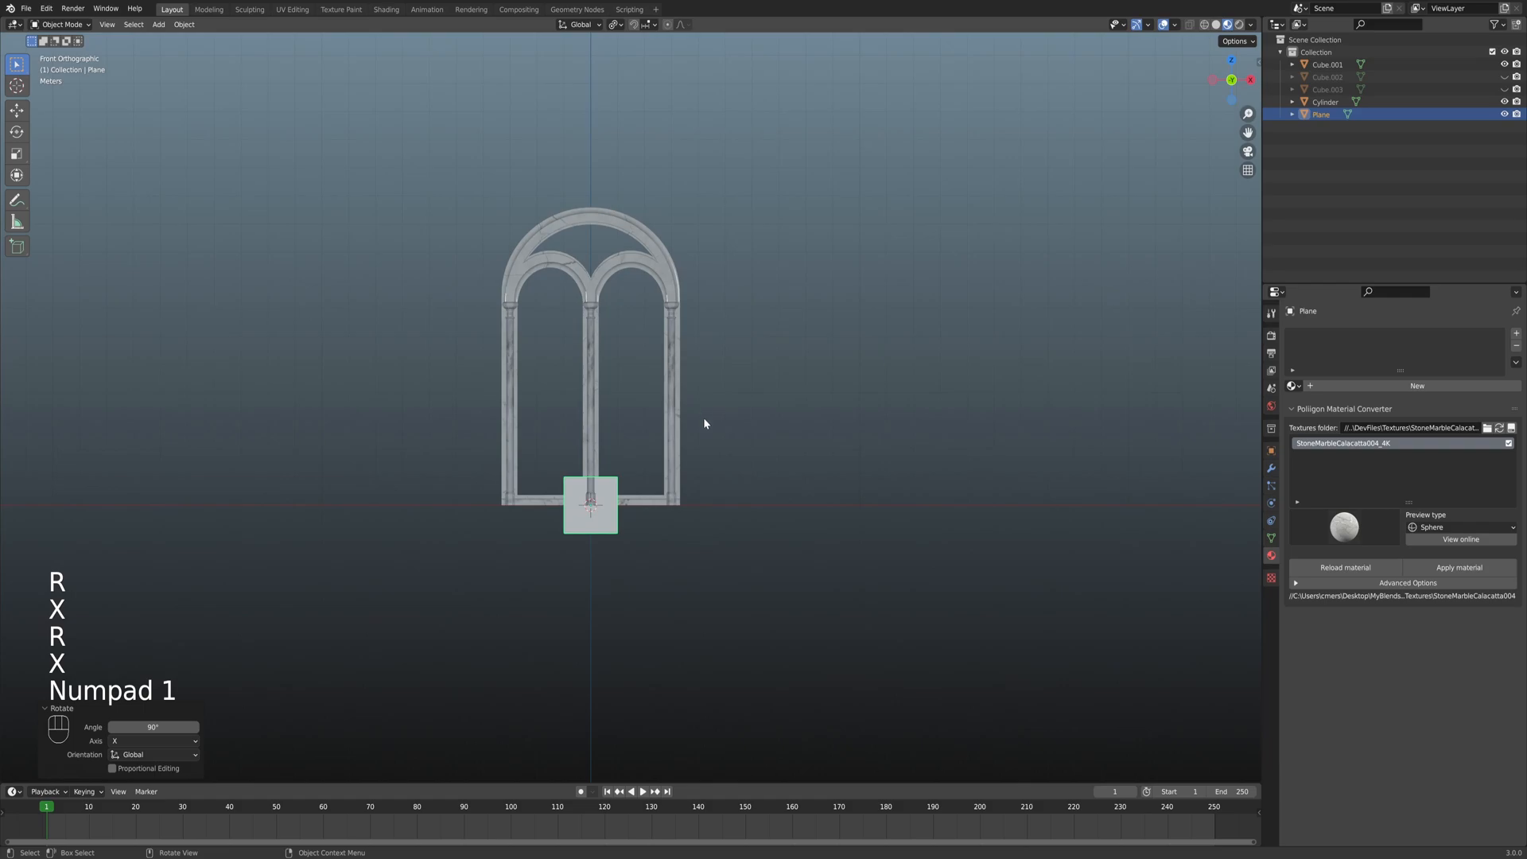
pyautogui.press('g')
pyautogui.press('z')
pyautogui.keyDown('ctrl'); pyautogui.click(666, 315); pyautogui.keyUp('ctrl')
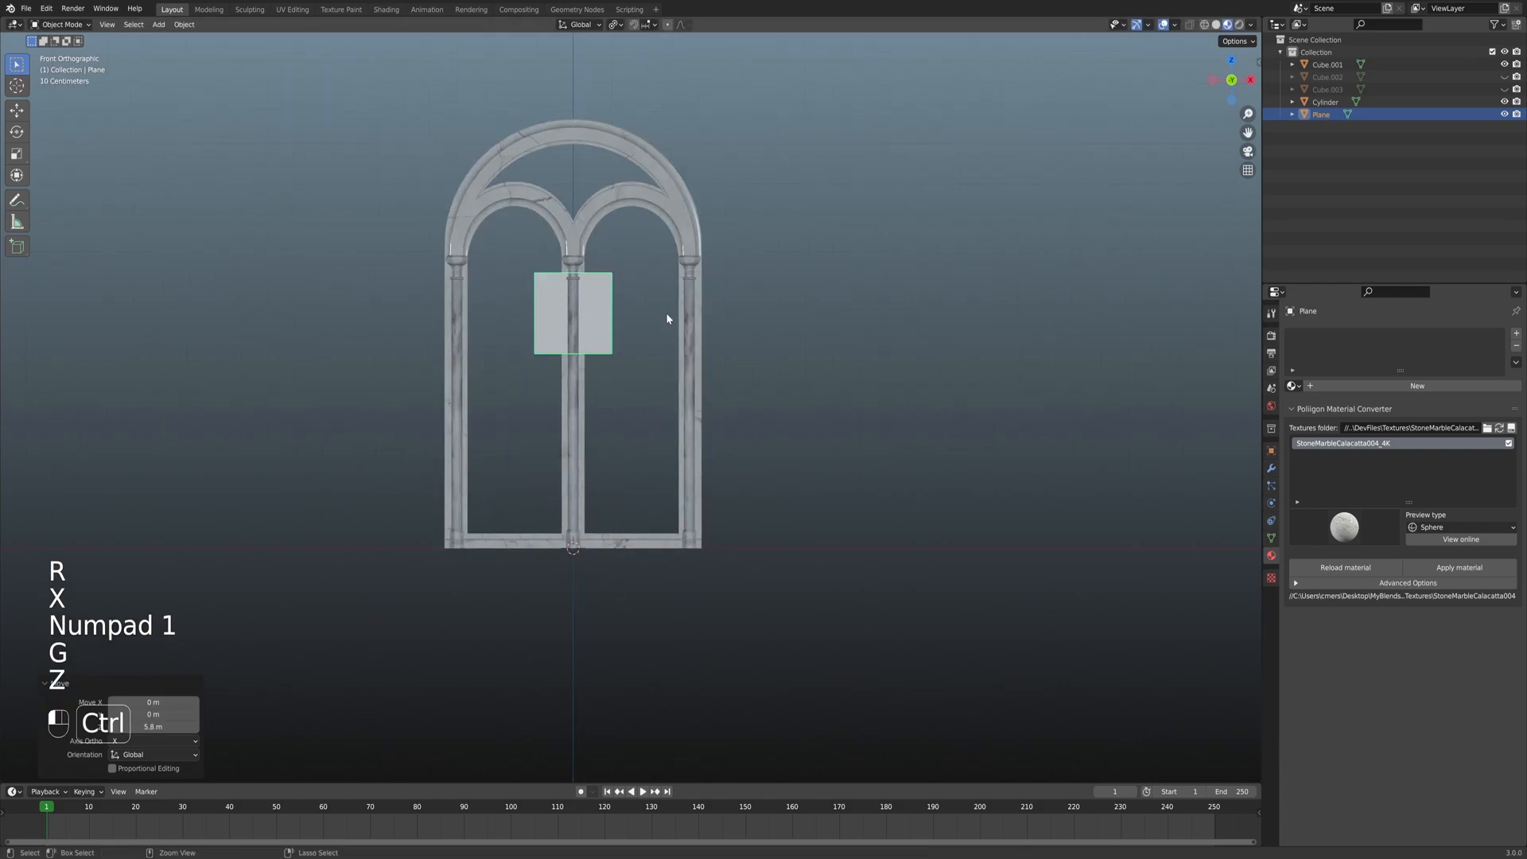
# Scale the plane uniformly by 6.5 and again by 1.4 so it forms a wall extending well around the window.
pyautogui.scroll(-3, 699, 451)
pyautogui.press('s')
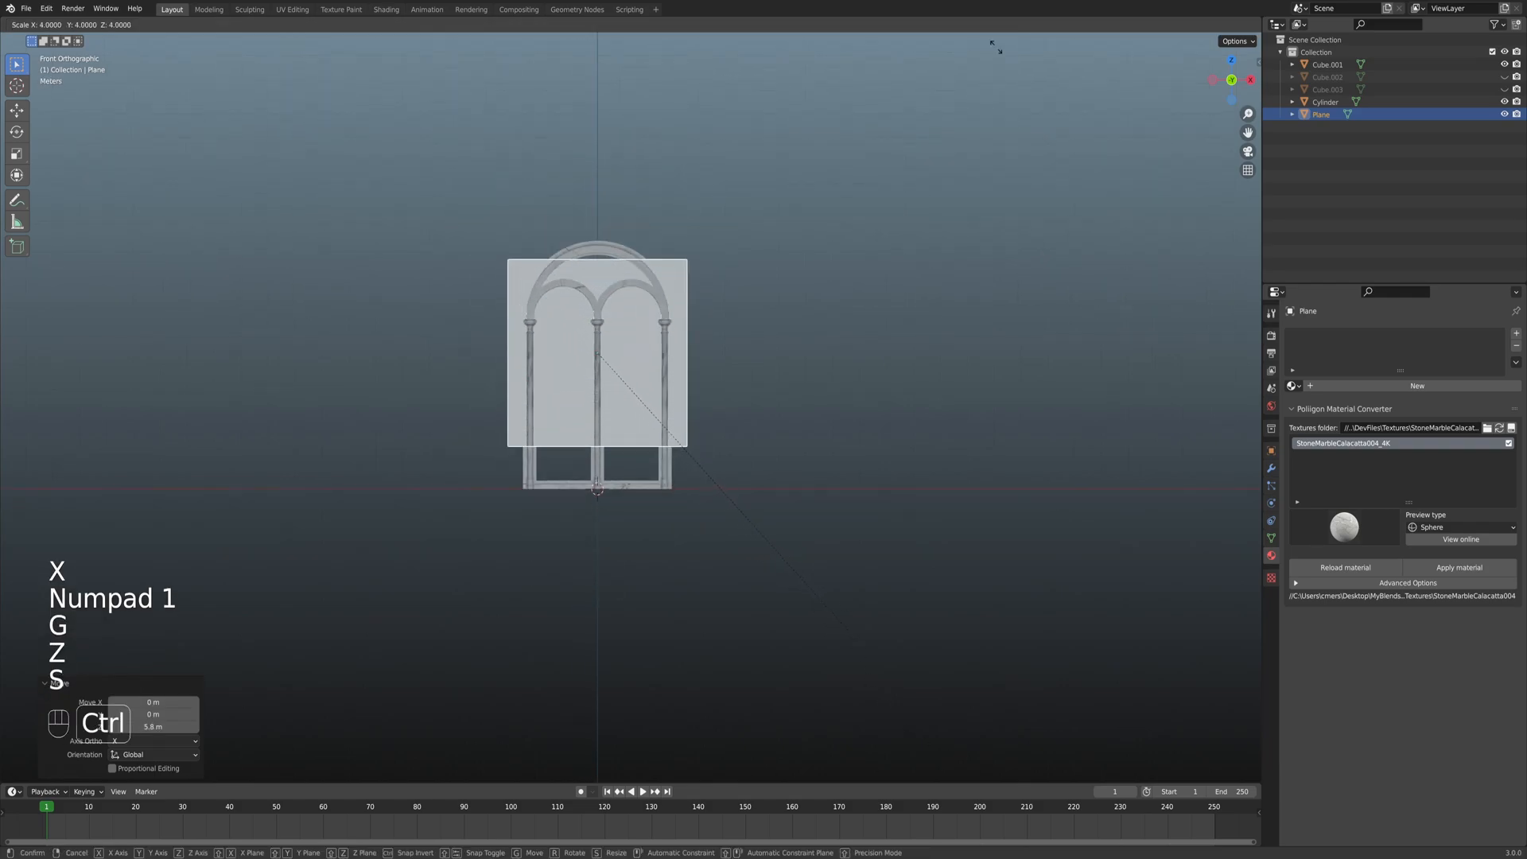
pyautogui.click(1162, 341)
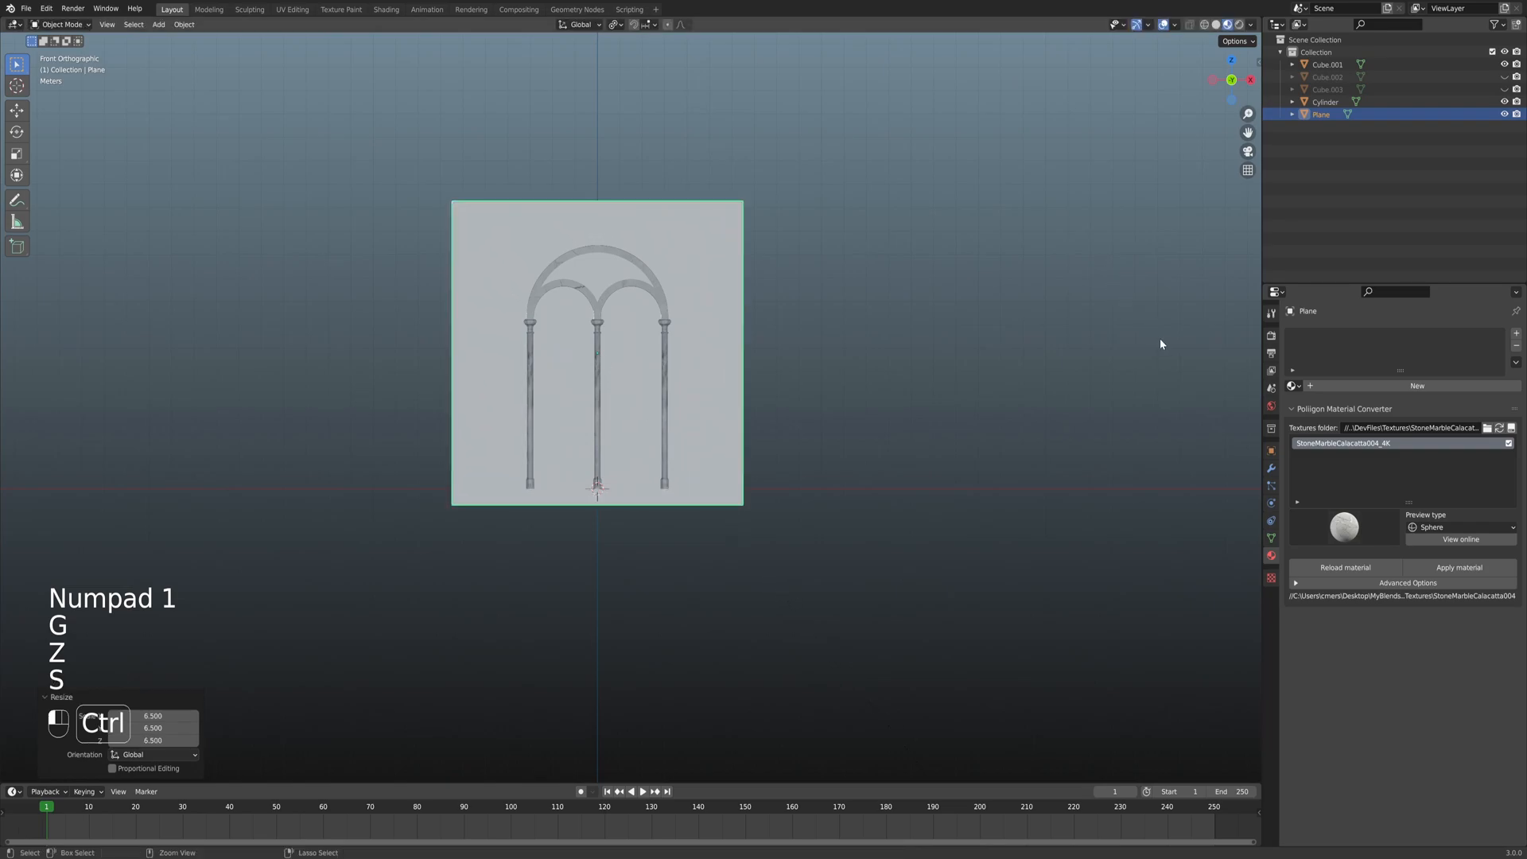
pyautogui.scroll(1, 971, 286)
pyautogui.scroll(2, 970, 280)
pyautogui.moveTo(951, 293)
pyautogui.mouseDown(button='middle')
pyautogui.moveTo(862, 308)
pyautogui.moveTo(971, 293)
pyautogui.mouseUp(button='middle')
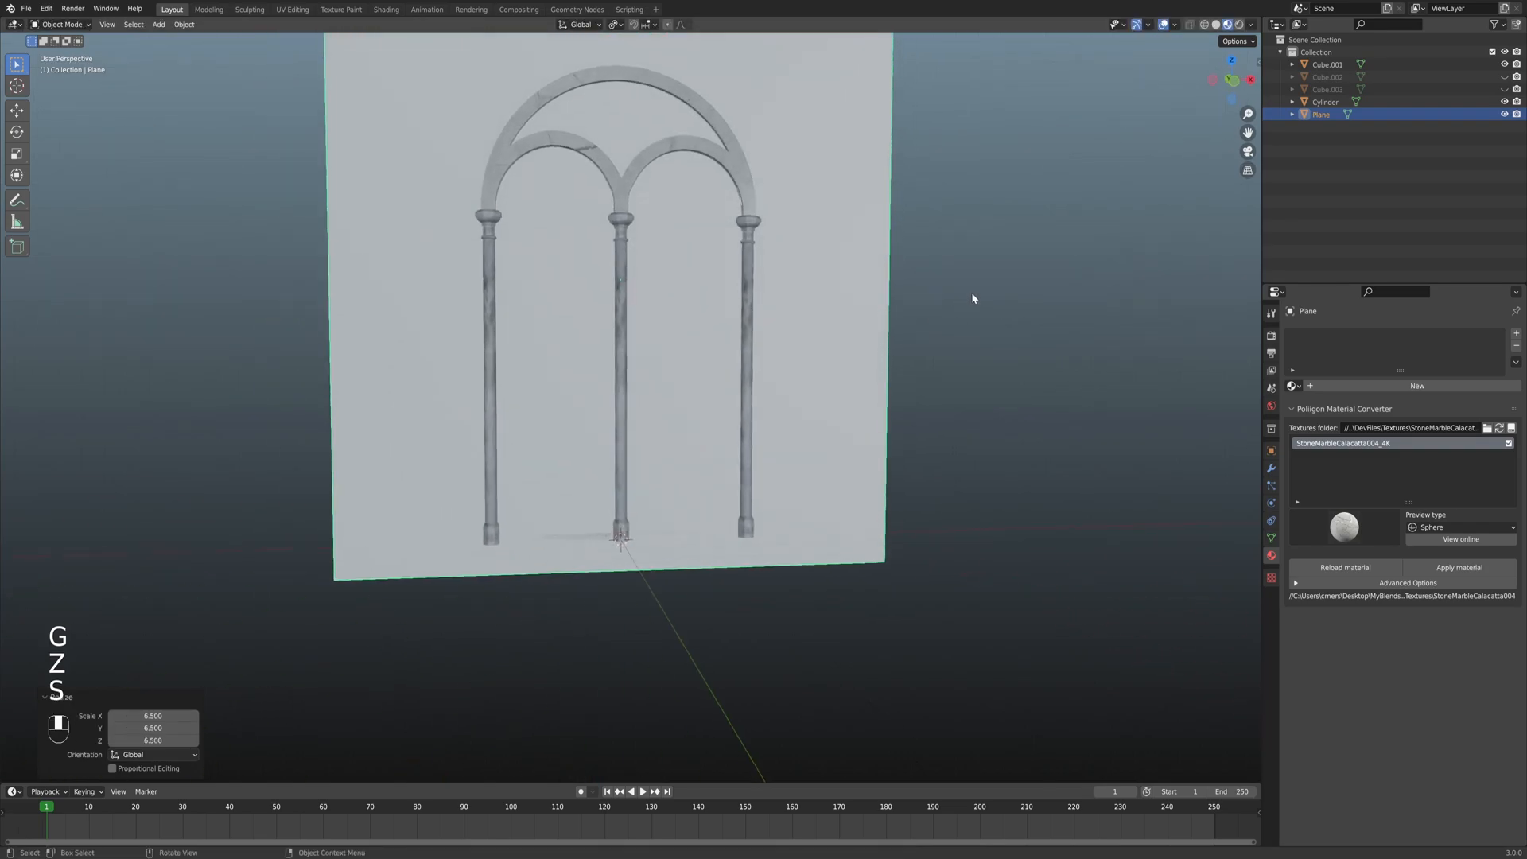
pyautogui.press('KP_1')
pyautogui.press('s')
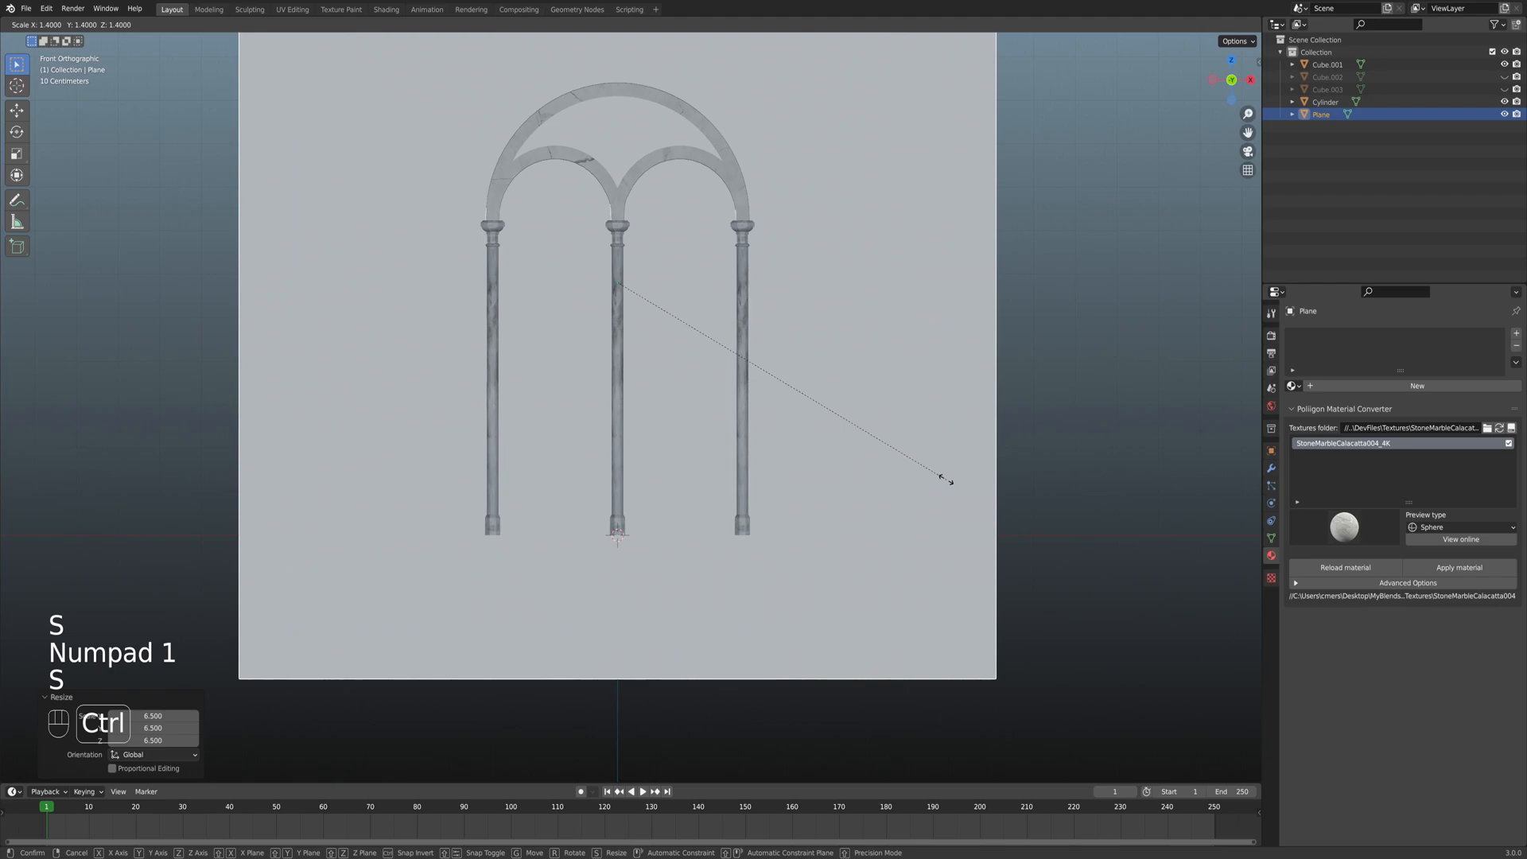
pyautogui.click(831, 372)
# Move the wall plane slightly back along the Y axis so the window's front mouldings stand out from it.
pyautogui.scroll(-3, 832, 372)
pyautogui.moveTo(832, 372); pyautogui.dragTo(686, 354, button='middle')
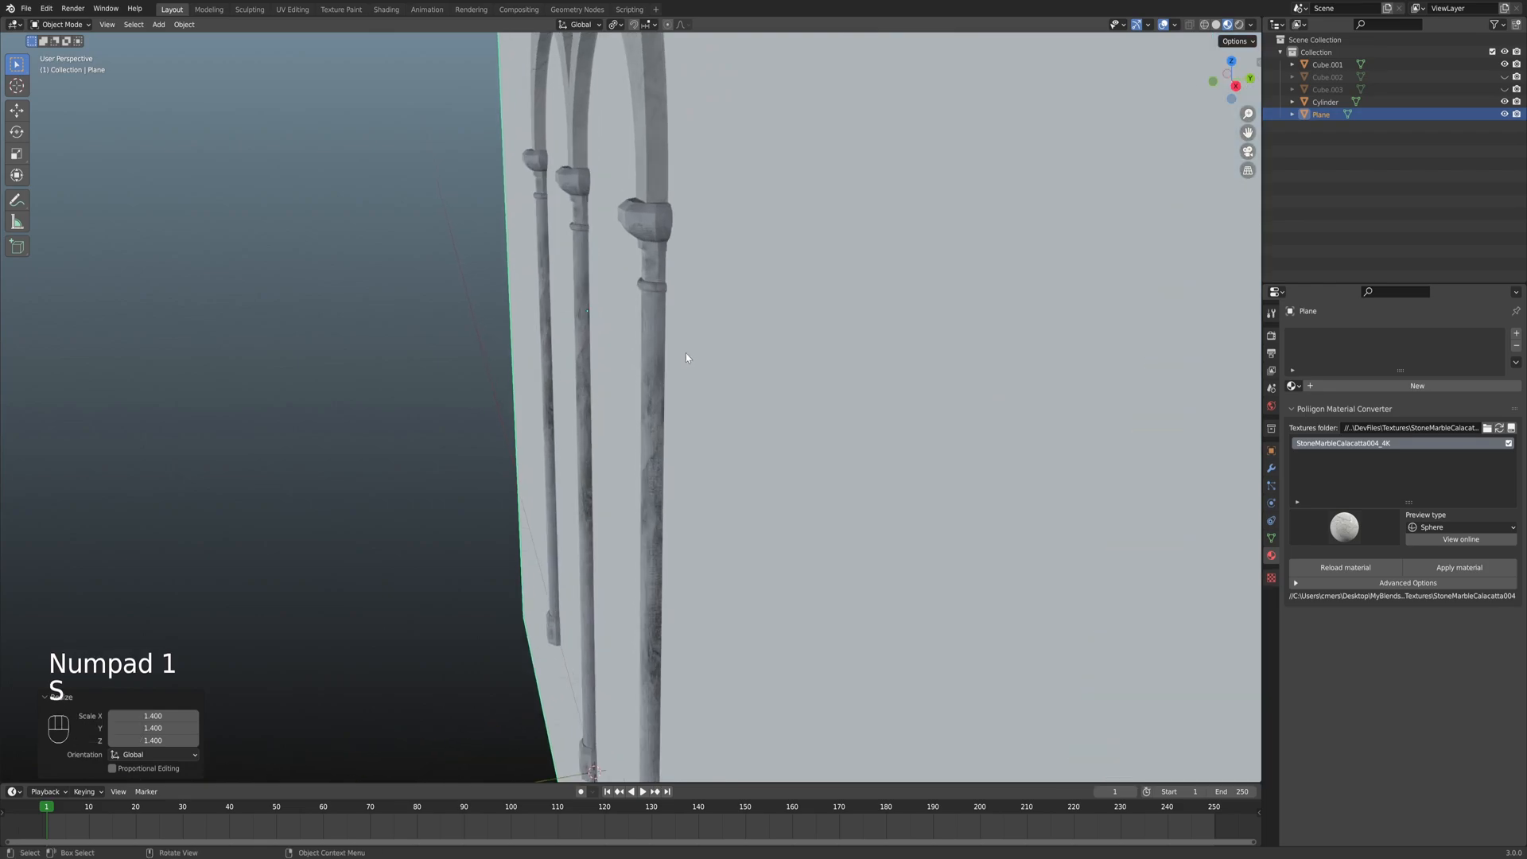
pyautogui.press('g')
pyautogui.press('y')
pyautogui.press('shift')
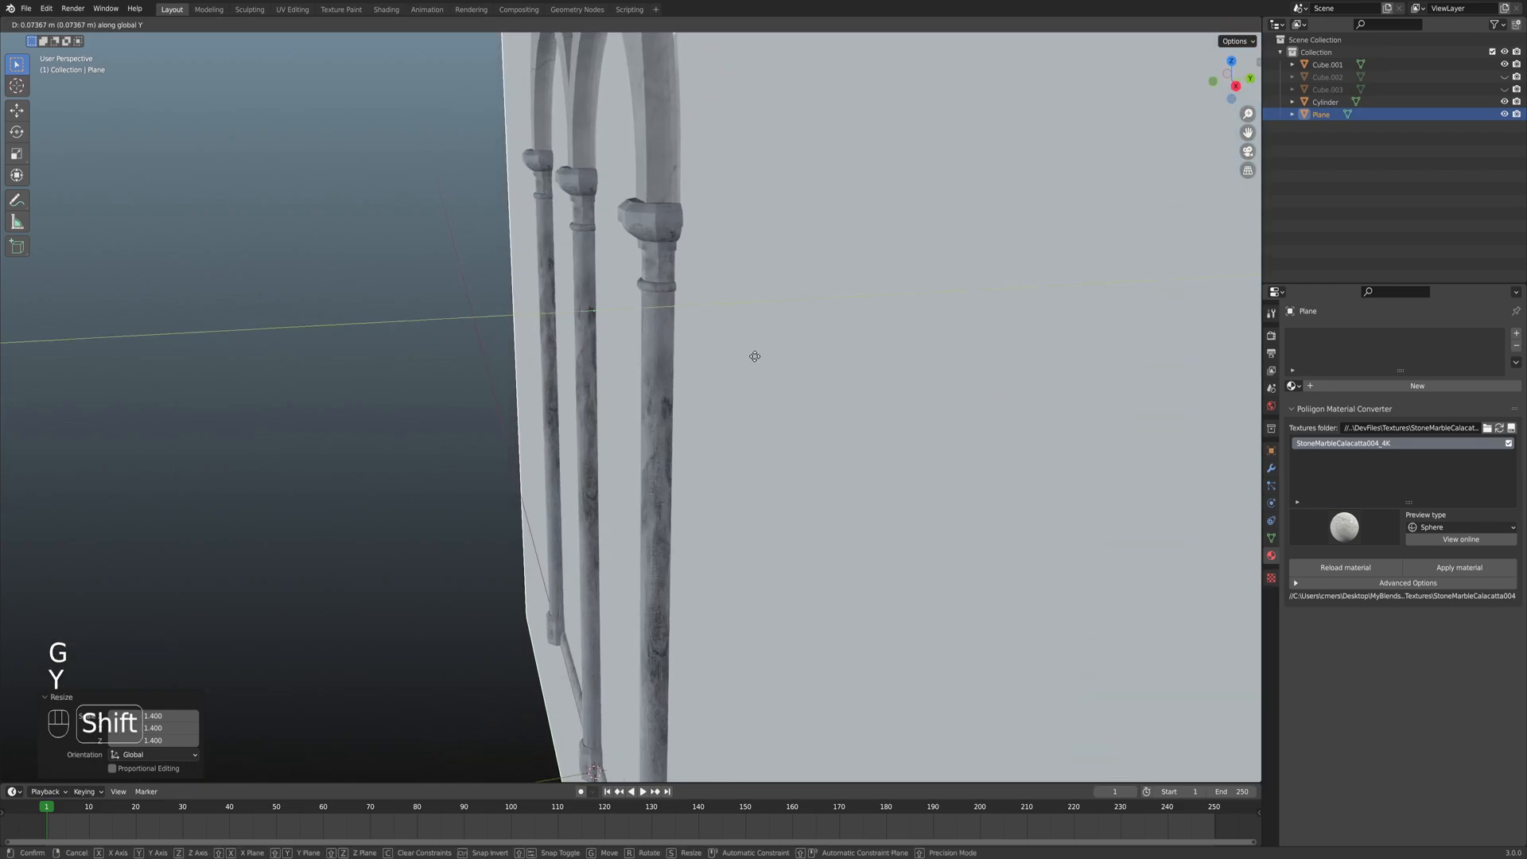
pyautogui.click(805, 354)
pyautogui.moveTo(807, 355); pyautogui.dragTo(739, 327, button='middle')
pyautogui.moveTo(692, 237); pyautogui.dragTo(841, 298, button='middle')
pyautogui.click(670, 342)
pyautogui.rightClick(670, 339)
pyautogui.press('Tab')
pyautogui.press('Tab')
pyautogui.click(889, 343)
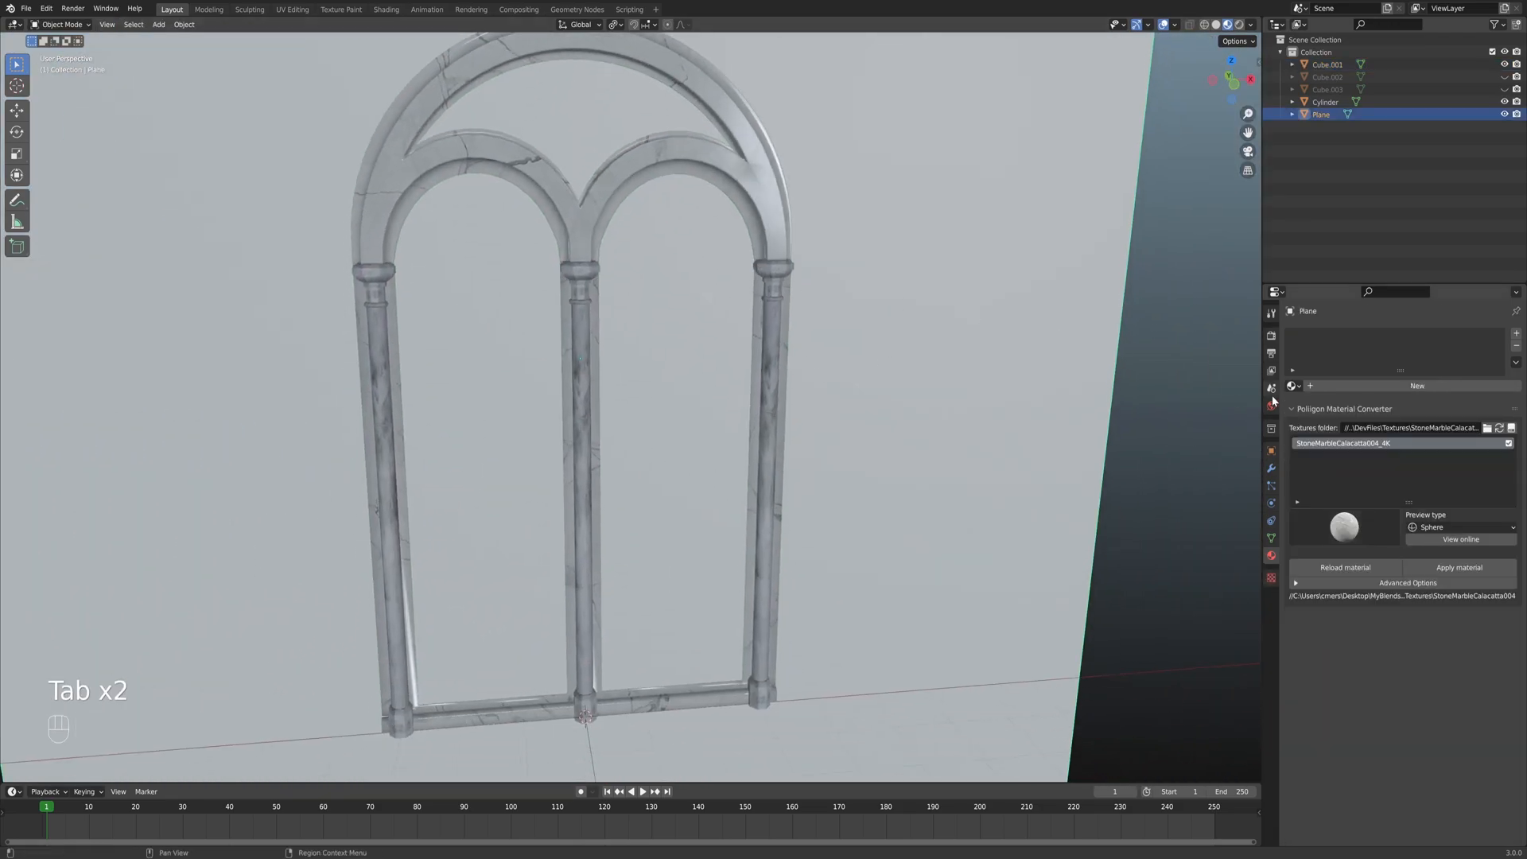
# Add a Boolean modifier set to Difference on the wall plane, with the window frame Cube.001 as its object.
pyautogui.click(1271, 469)
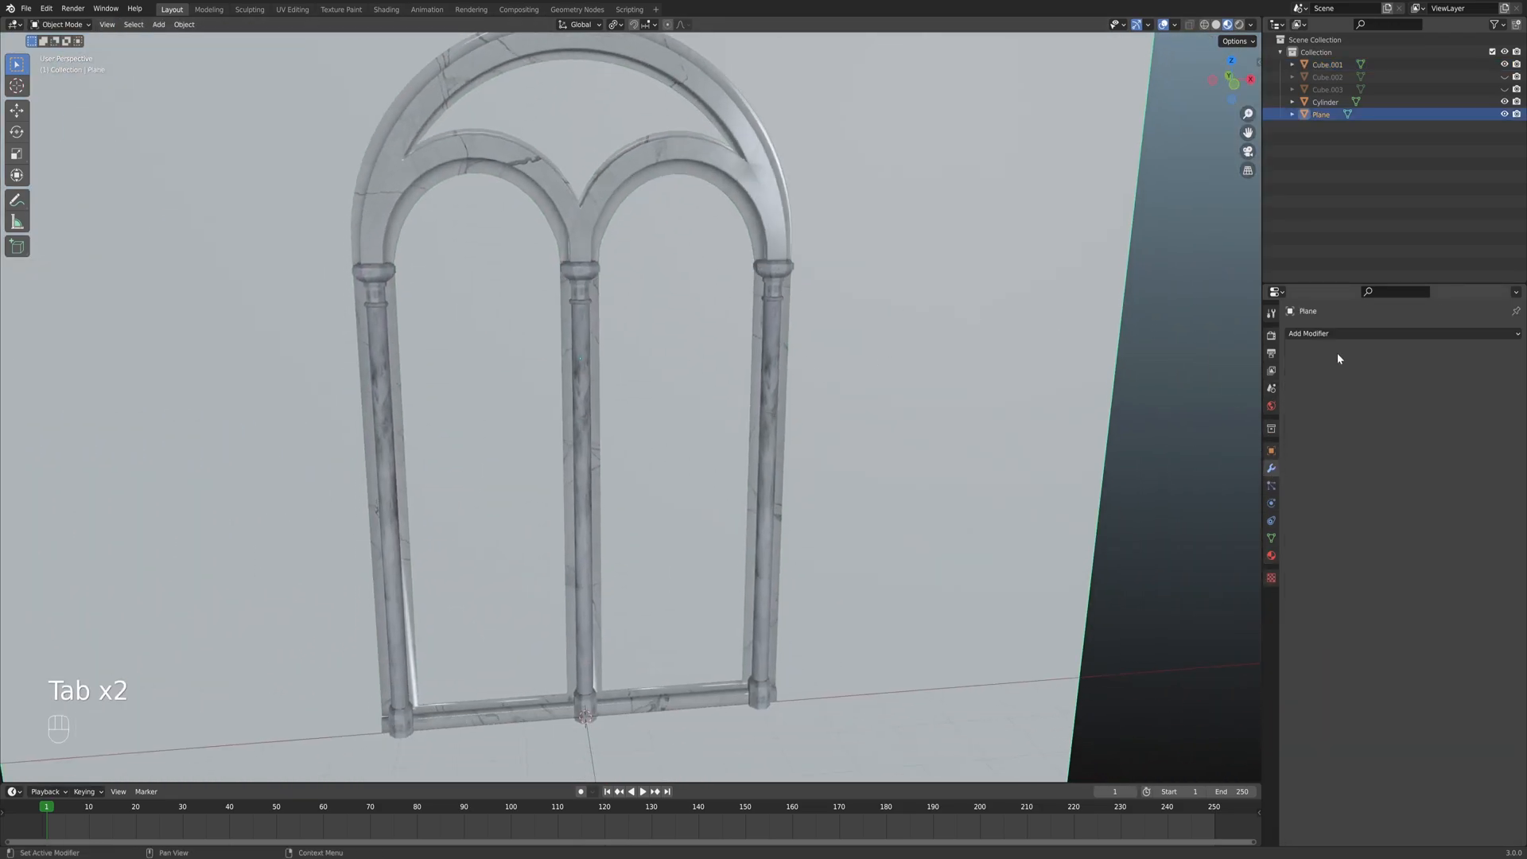
pyautogui.click(1347, 335)
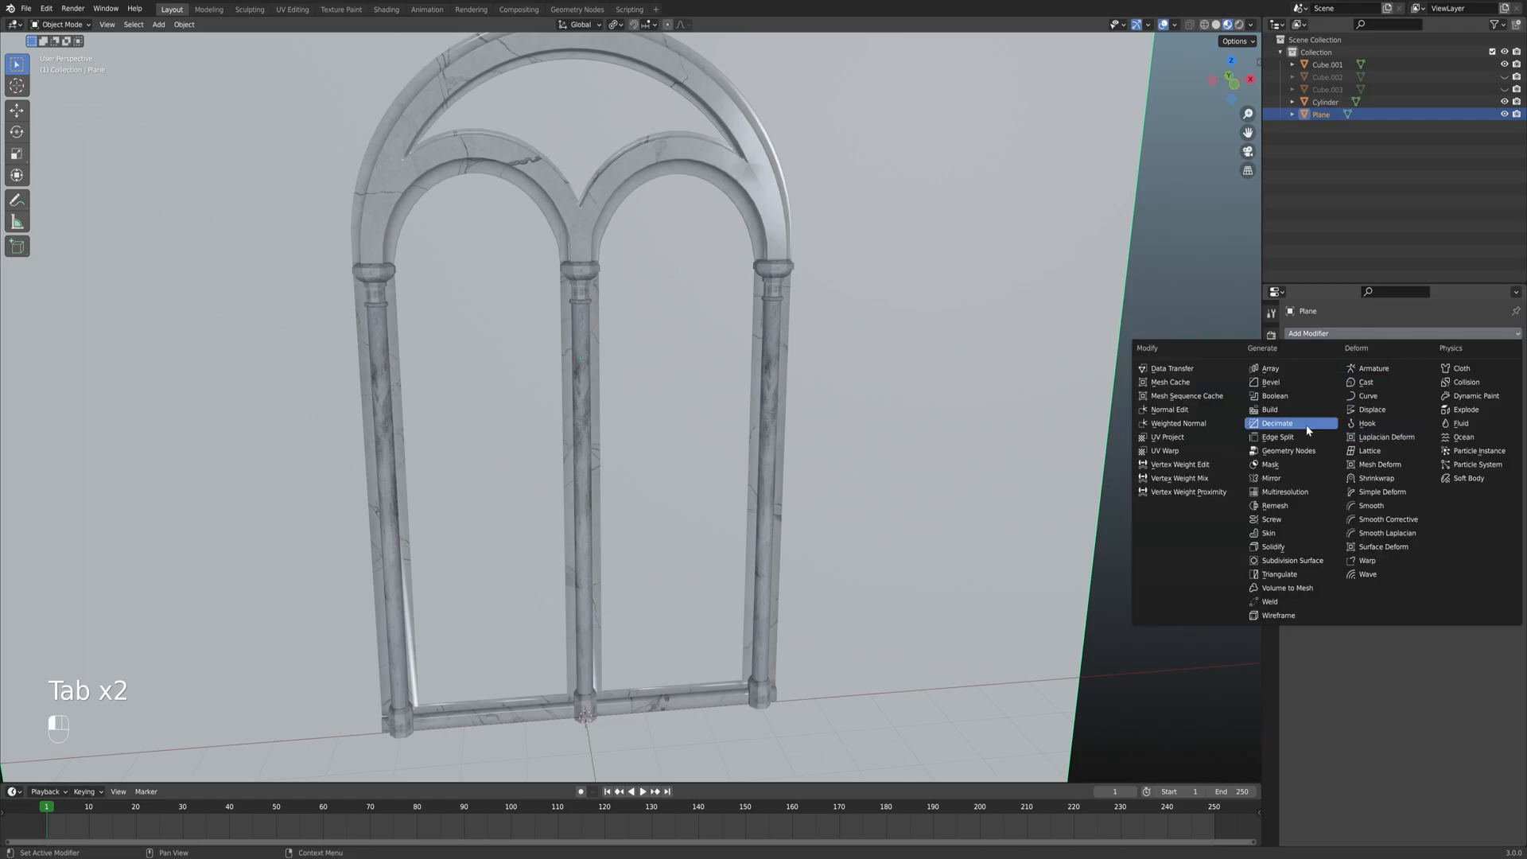
pyautogui.click(1303, 395)
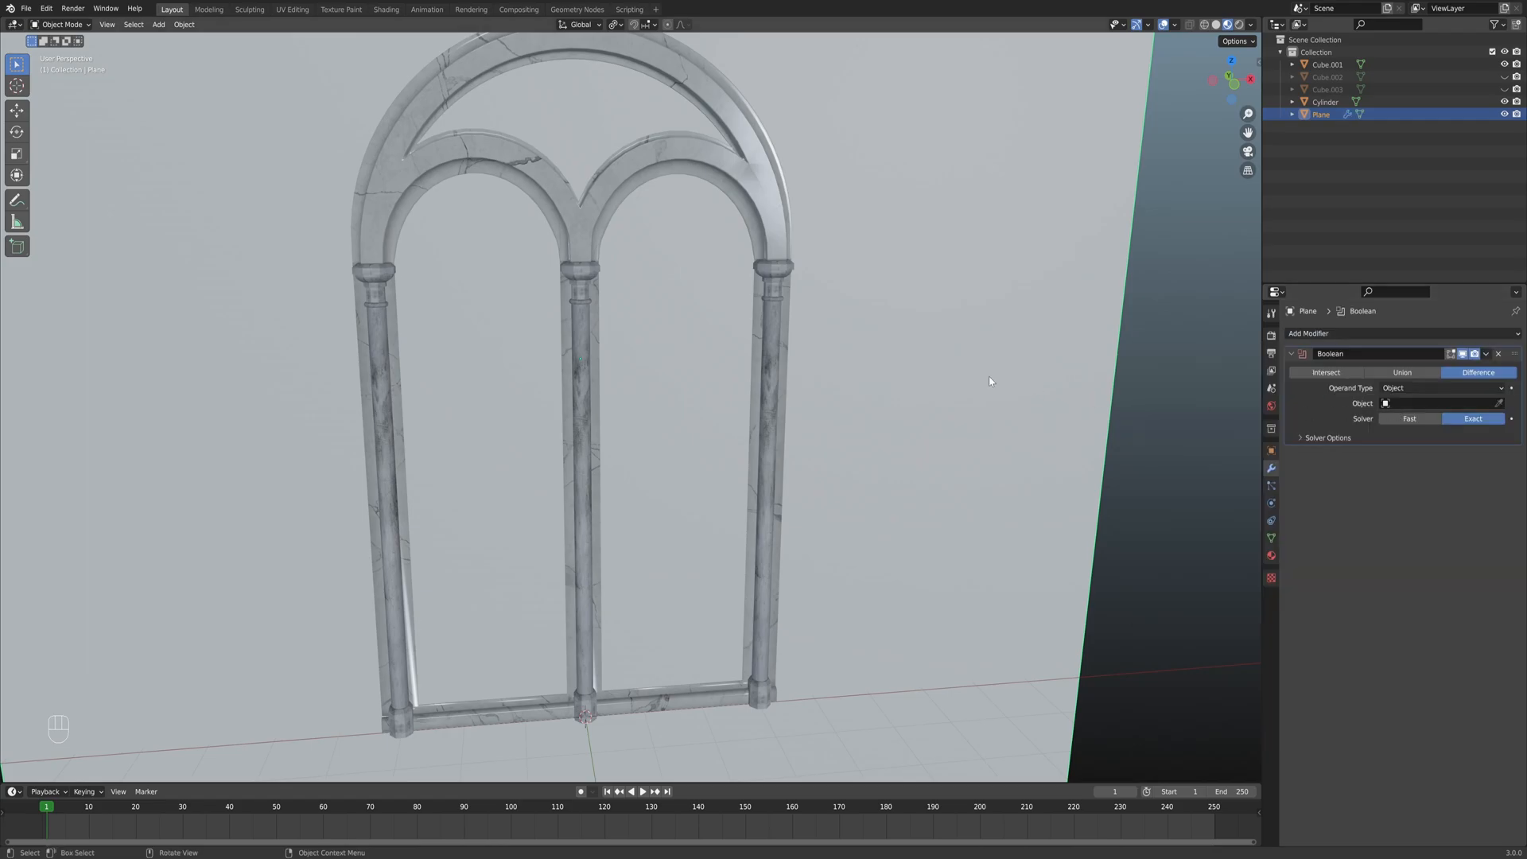
pyautogui.moveTo(995, 375); pyautogui.dragTo(890, 381, button='middle')
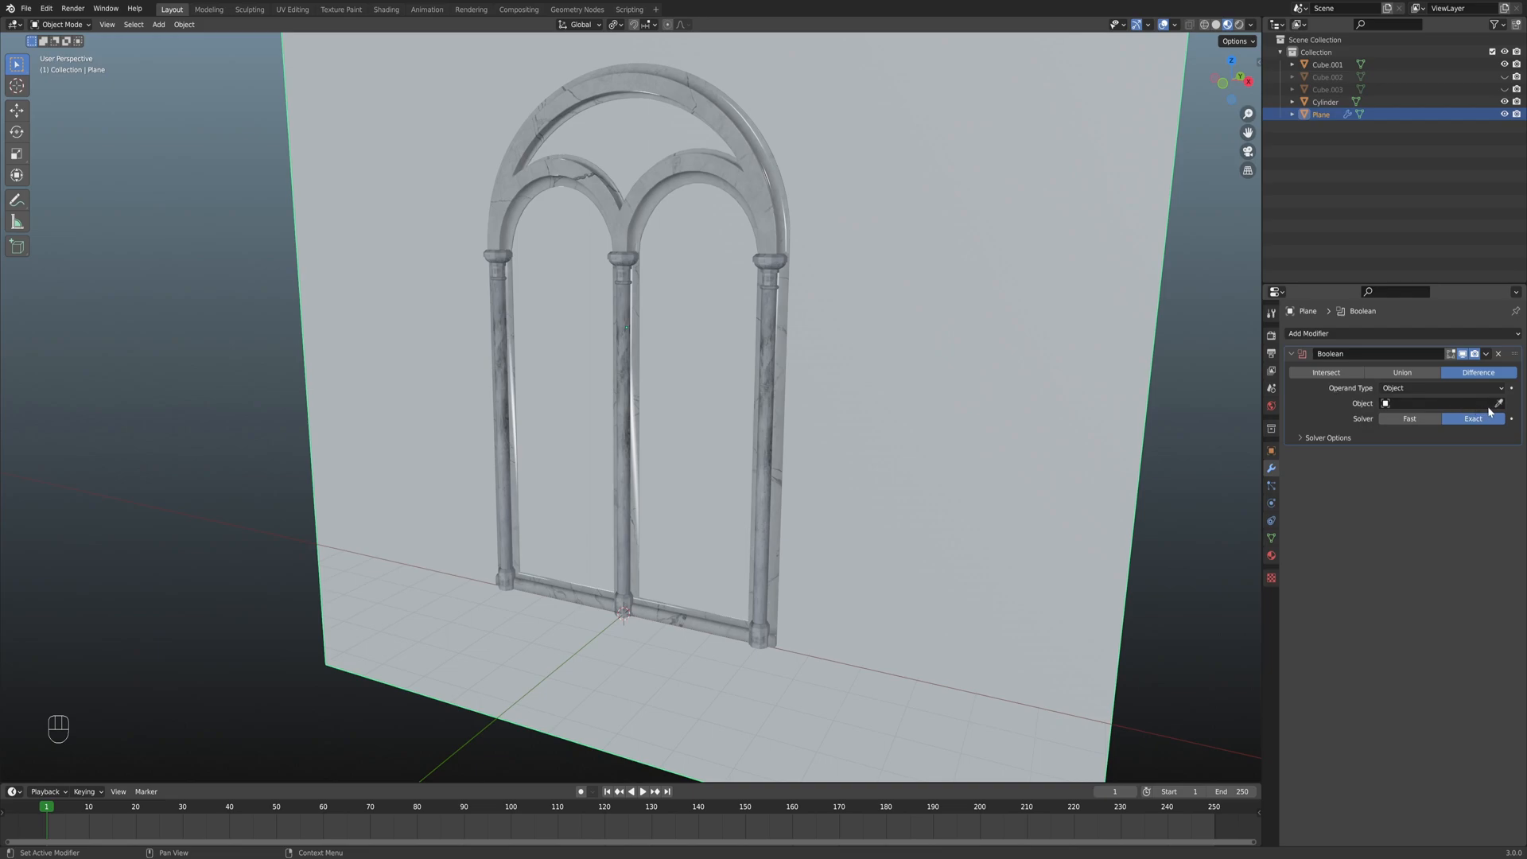
pyautogui.click(767, 200)
# Examine the Boolean cut in the wall plane around the window frame in wireframe shading, from several angles.
pyautogui.moveTo(764, 221)
pyautogui.mouseDown(button='middle')
pyautogui.moveTo(805, 227)
pyautogui.moveTo(824, 304)
pyautogui.moveTo(778, 255)
pyautogui.moveTo(802, 280)
pyautogui.moveTo(757, 336)
pyautogui.moveTo(709, 340)
pyautogui.mouseUp(button='middle')
pyautogui.press('z')
pyautogui.click(727, 303)
pyautogui.press('Tab')
pyautogui.scroll(-4, 710, 358)
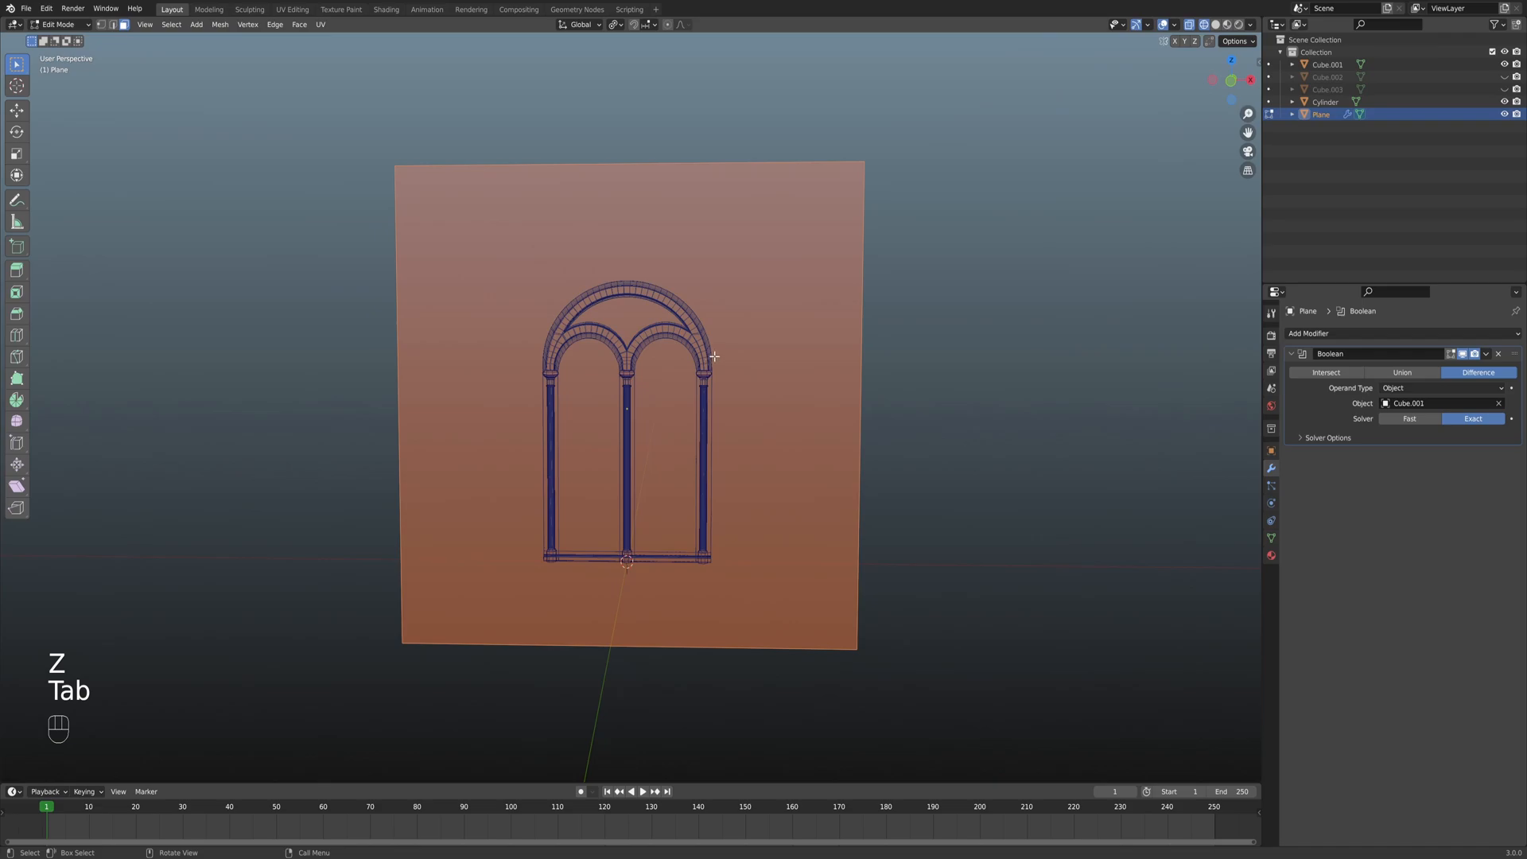
pyautogui.press('3')
pyautogui.moveTo(686, 409); pyautogui.dragTo(763, 398, button='middle')
pyautogui.press('Tab')
pyautogui.scroll(2, 695, 447)
pyautogui.scroll(4, 732, 399)
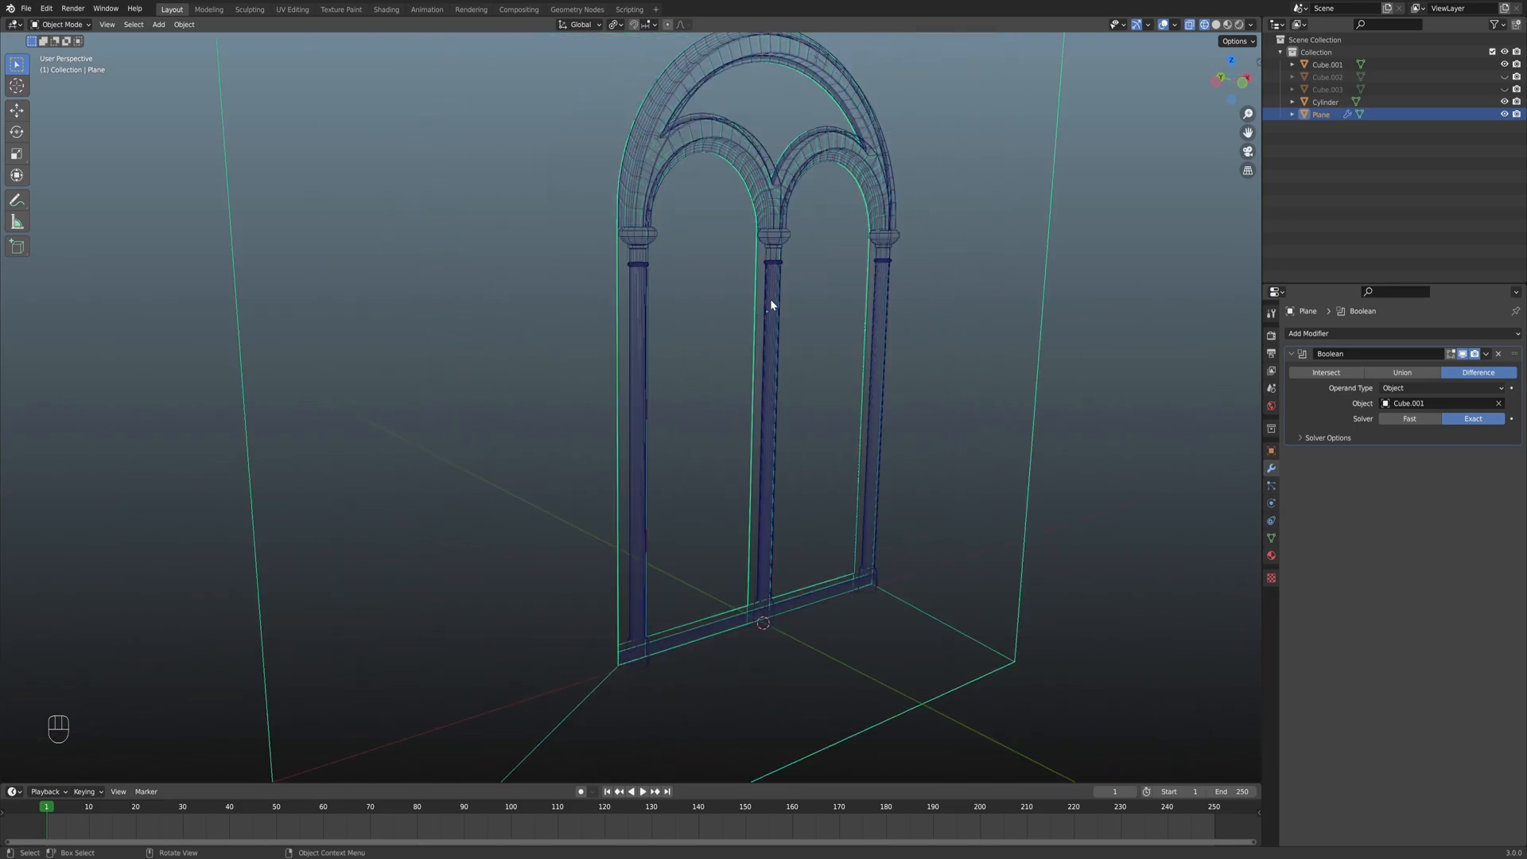
pyautogui.moveTo(655, 316); pyautogui.dragTo(648, 263, button='middle')
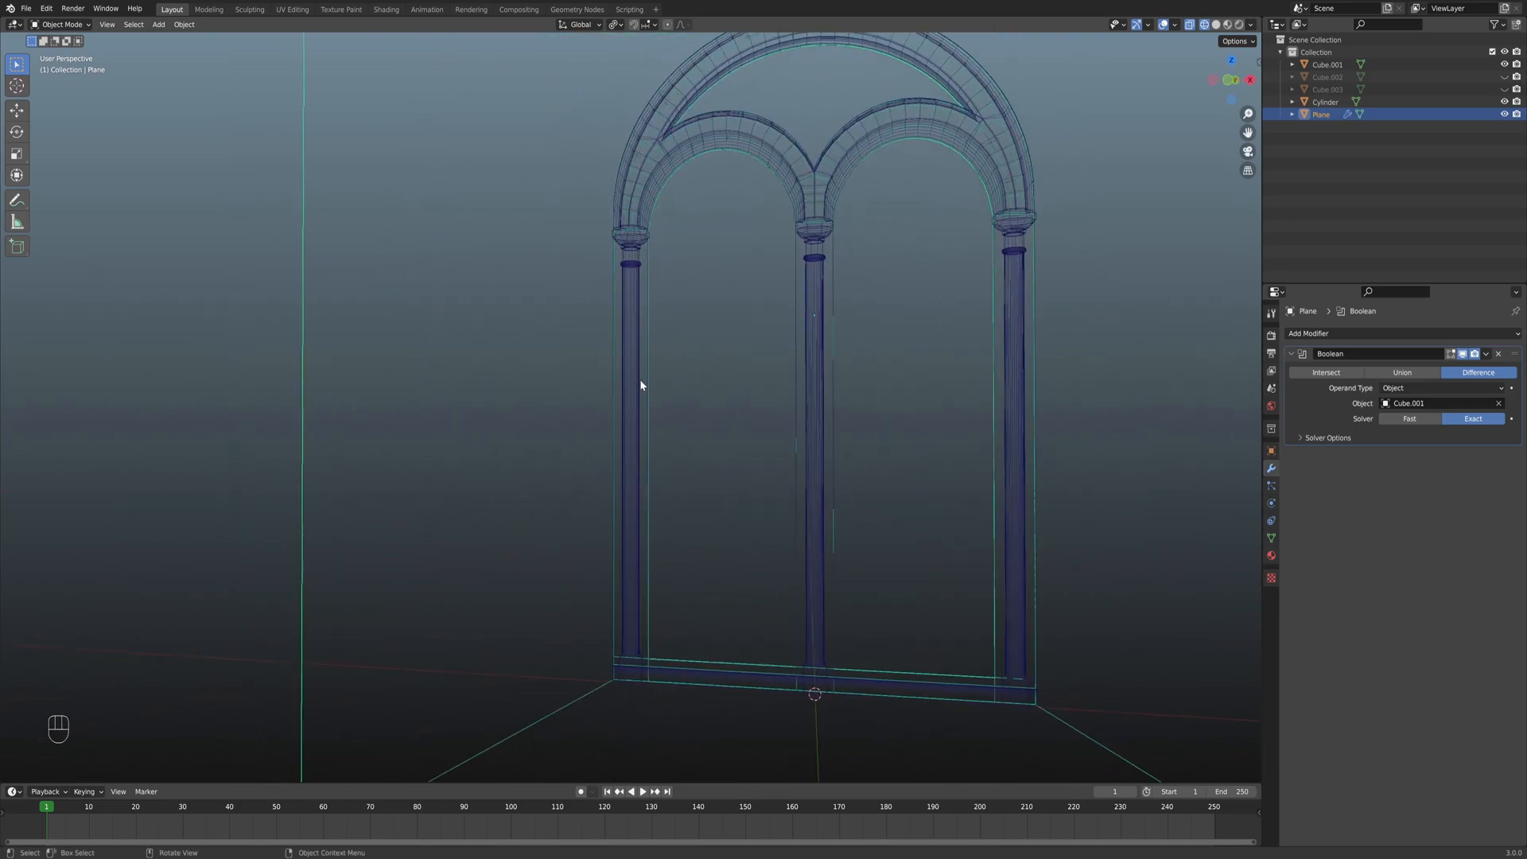
pyautogui.moveTo(636, 376); pyautogui.dragTo(736, 569, button='middle')
pyautogui.scroll(-3, 751, 498)
pyautogui.moveTo(695, 530); pyautogui.dragTo(770, 517, button='middle')
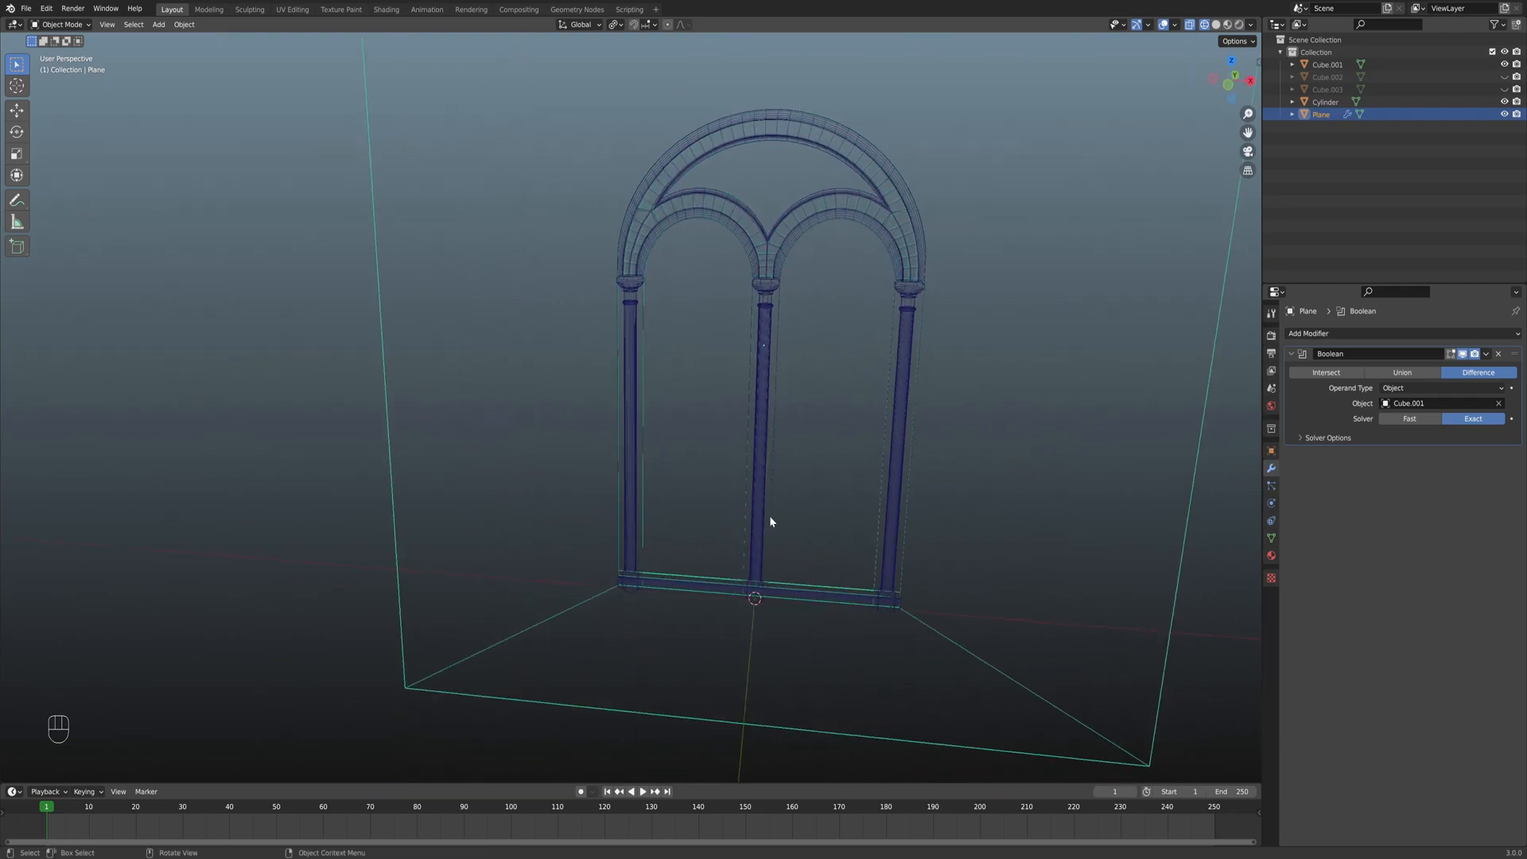
# Apply the Boolean modifier to the wall plane and return to solid shading.
pyautogui.click(1484, 359)
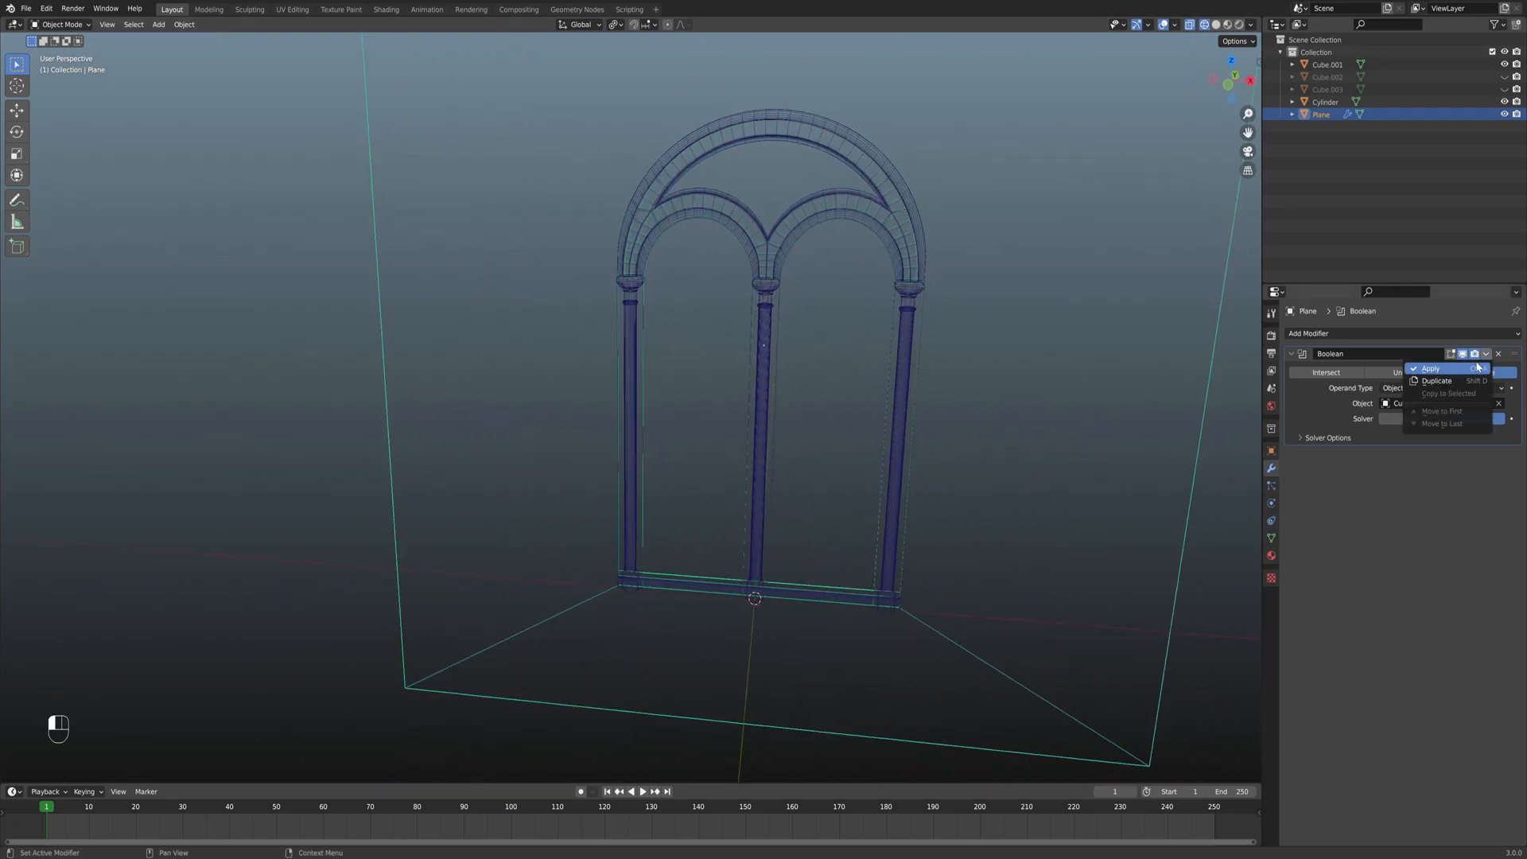
pyautogui.click(1420, 366)
pyautogui.press('z')
# Delete the two large outer wall faces surrounding the window from the plane's mesh.
pyautogui.press('Tab')
pyautogui.moveTo(968, 462); pyautogui.dragTo(827, 636, button='middle')
pyautogui.click(827, 636)
pyautogui.keyDown('shift'); pyautogui.click(991, 444); pyautogui.keyUp('shift')
pyautogui.scroll(-4, 991, 444)
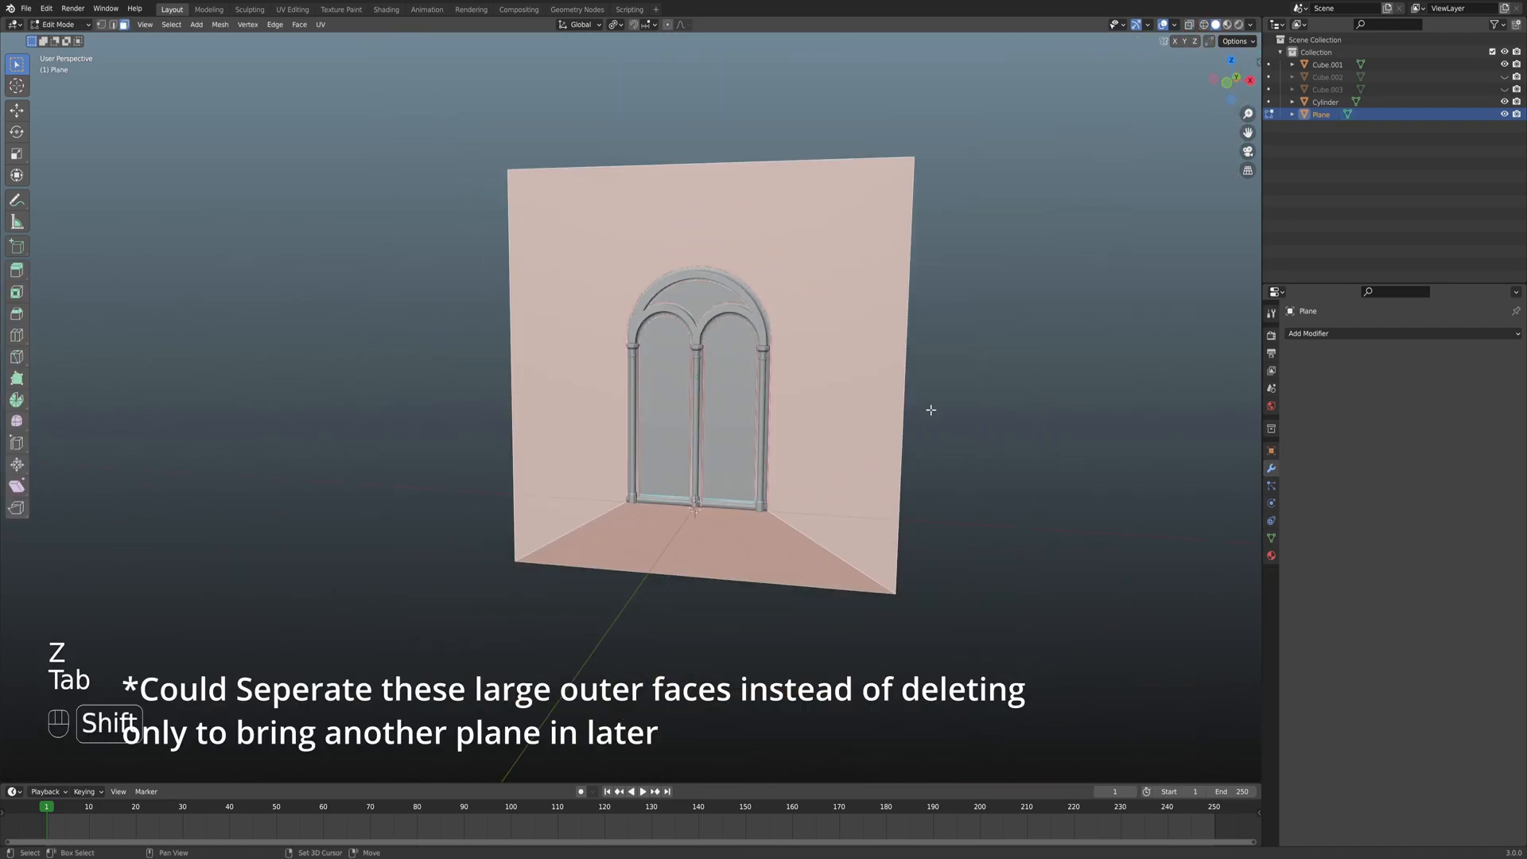
pyautogui.press('x')
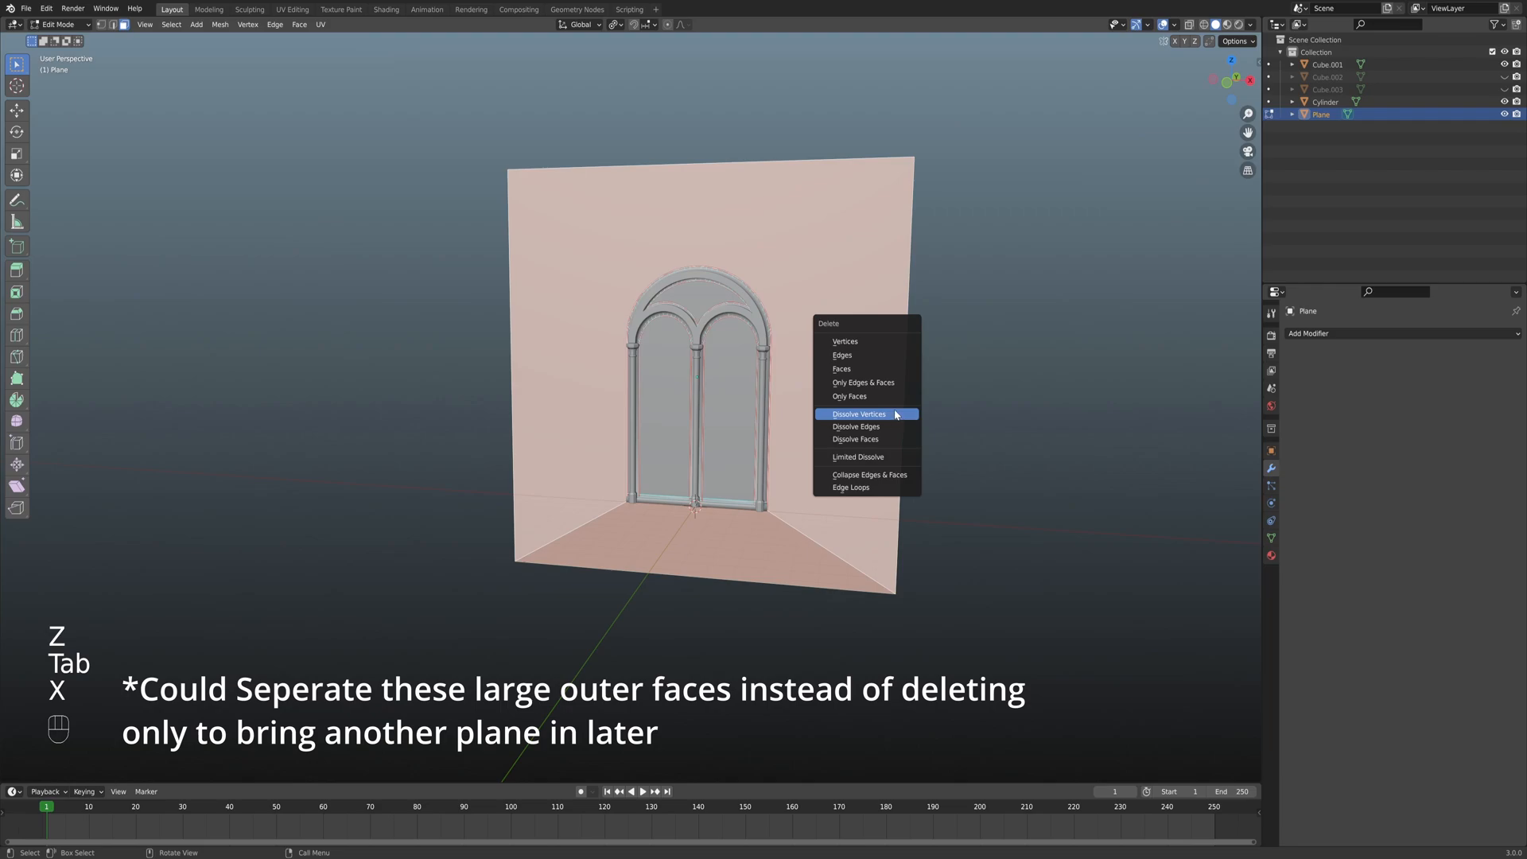
pyautogui.click(869, 369)
pyautogui.scroll(3, 866, 368)
pyautogui.keyDown('shift'); pyautogui.moveTo(823, 386); pyautogui.dragTo(770, 337, button='middle'); pyautogui.keyUp('shift')
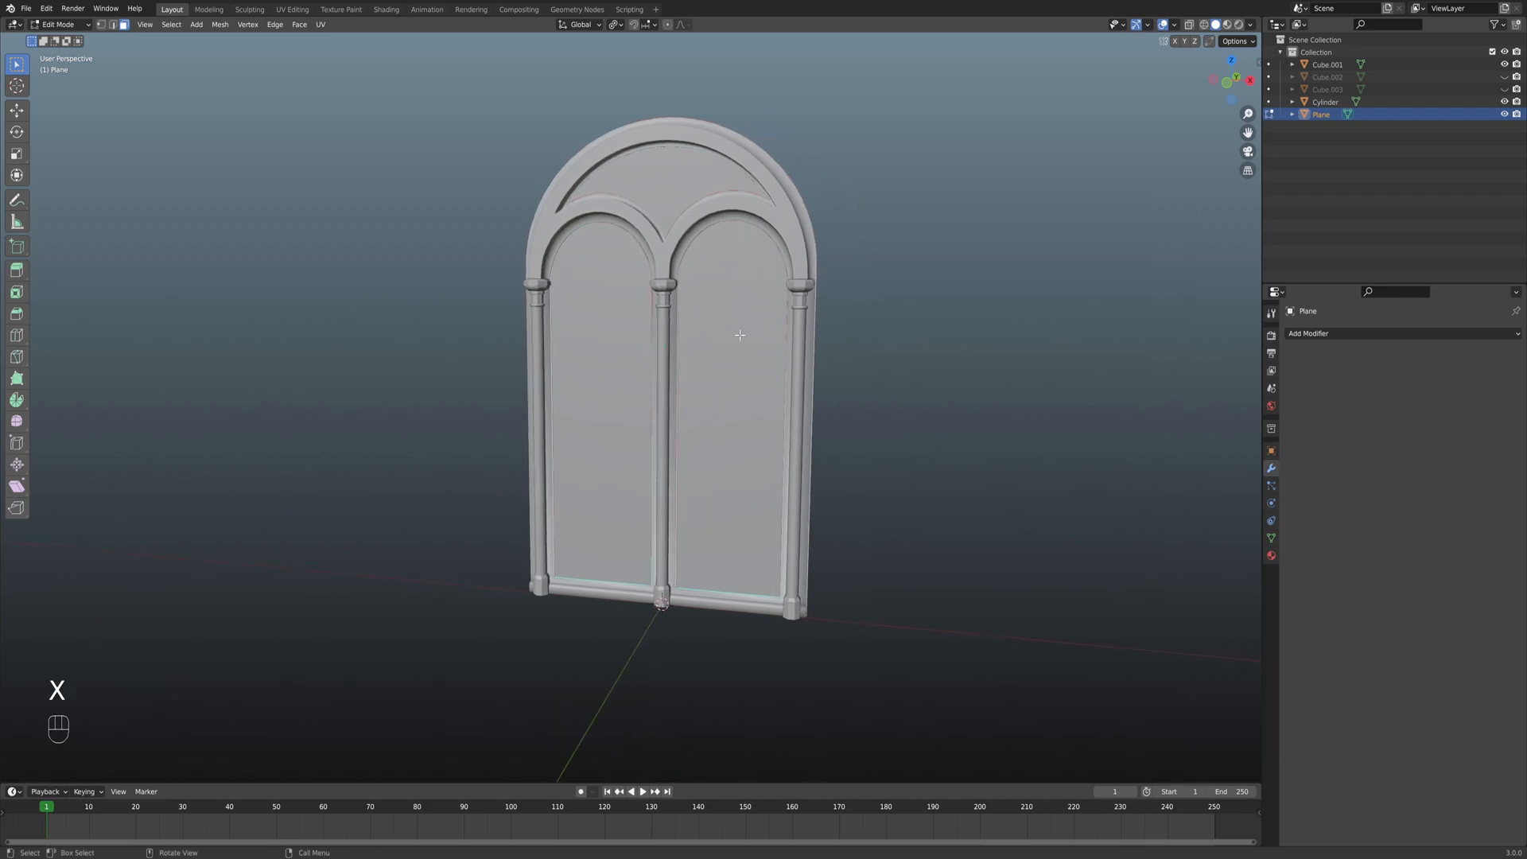
# Separate the two tall arched pane faces and the upper pane face from the plane into their own object.
pyautogui.click(739, 335)
pyautogui.keyDown('shift'); pyautogui.click(602, 382); pyautogui.keyUp('shift')
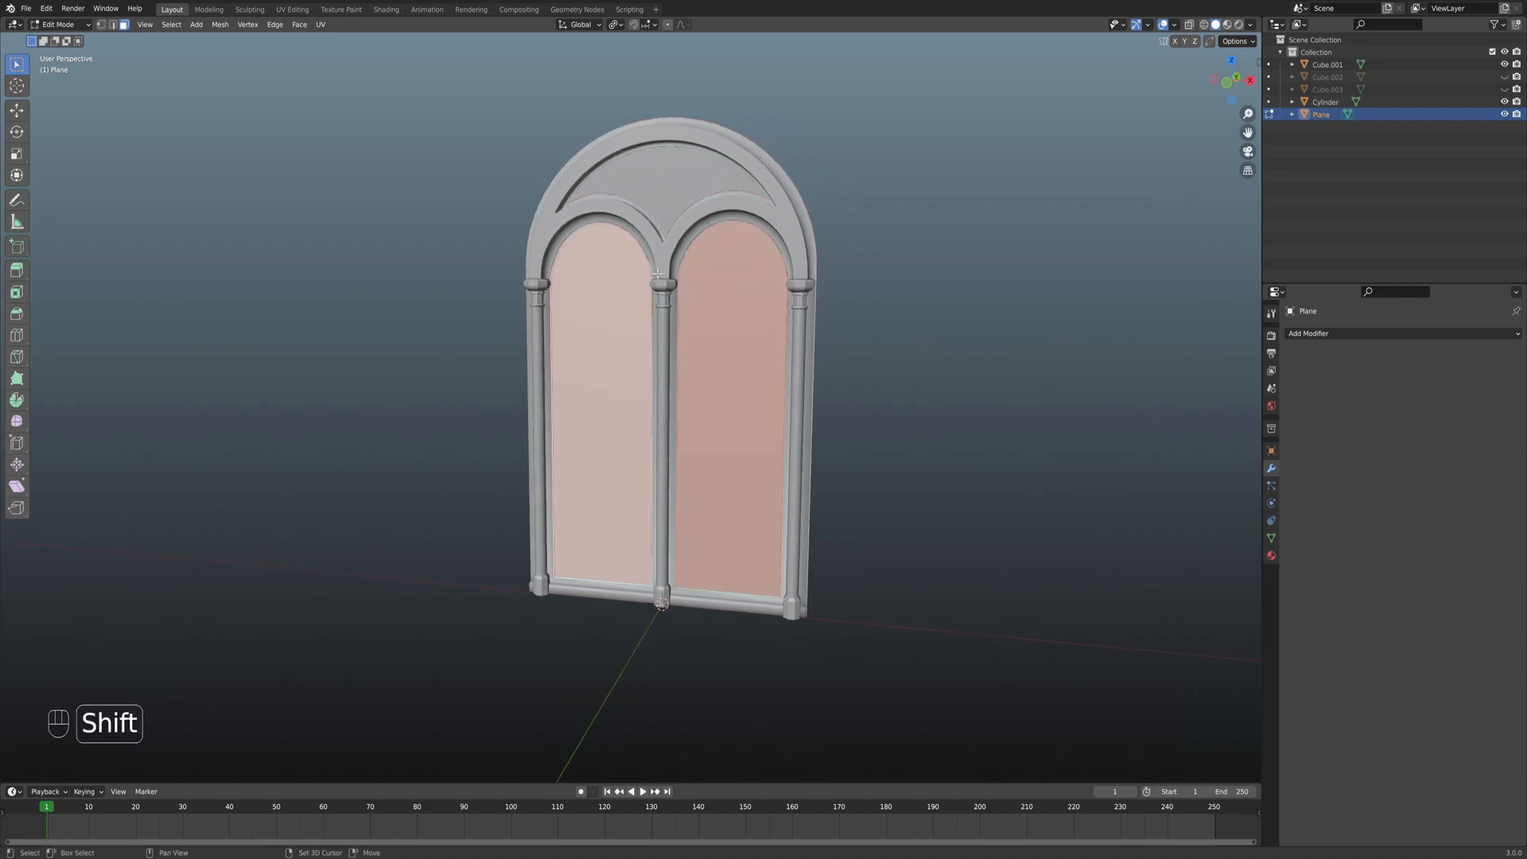
pyautogui.keyDown('shift'); pyautogui.click(668, 171); pyautogui.keyUp('shift')
pyautogui.press('p')
pyautogui.click(723, 385)
pyautogui.scroll(-3, 716, 410)
pyautogui.press('Tab')
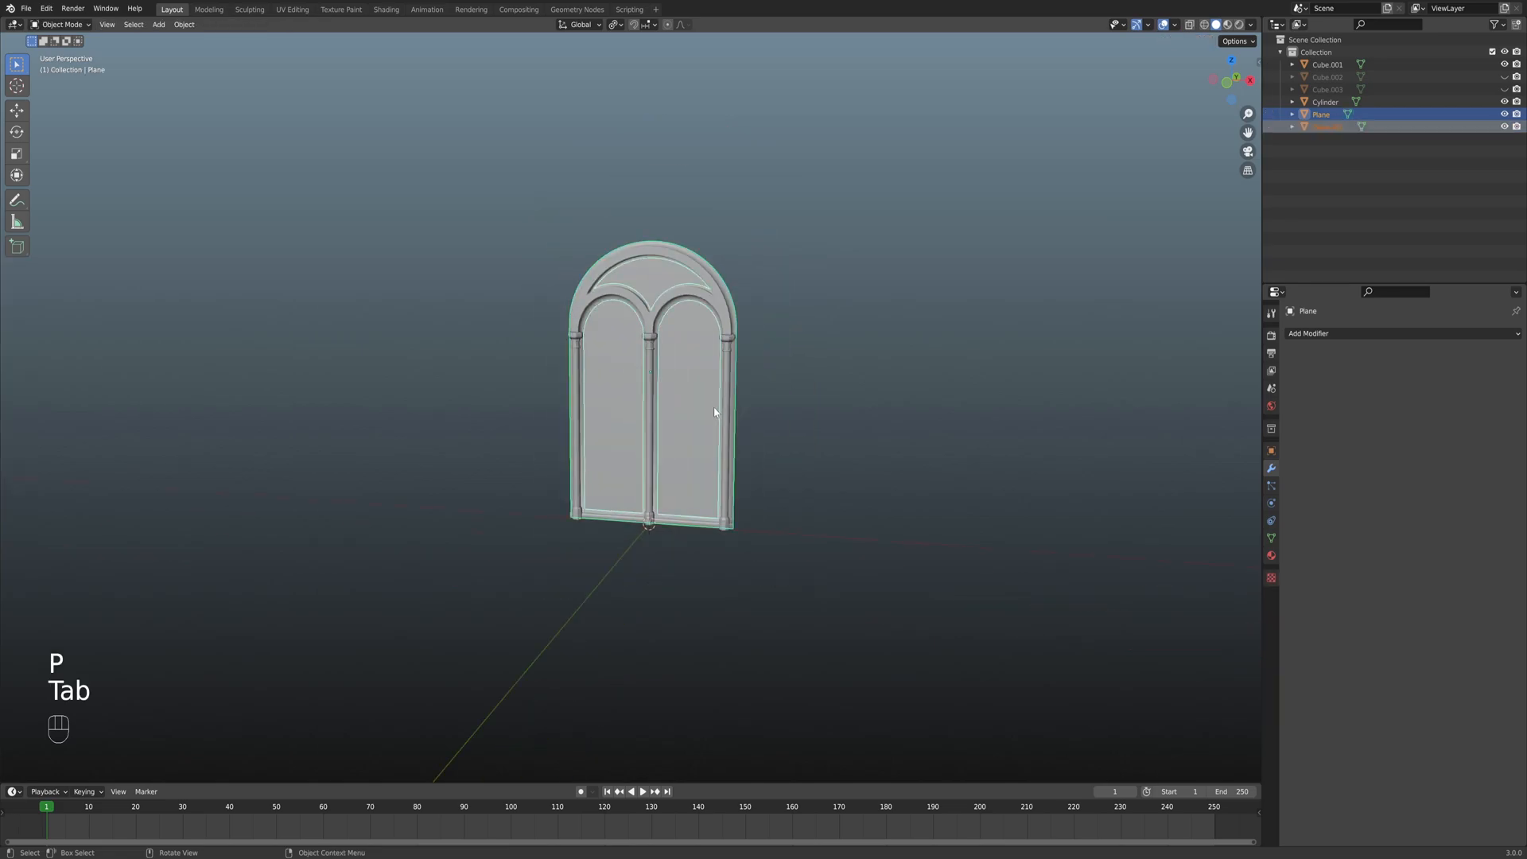
# Hide the separated window panes and the window frame Cube.001.
pyautogui.click(702, 408)
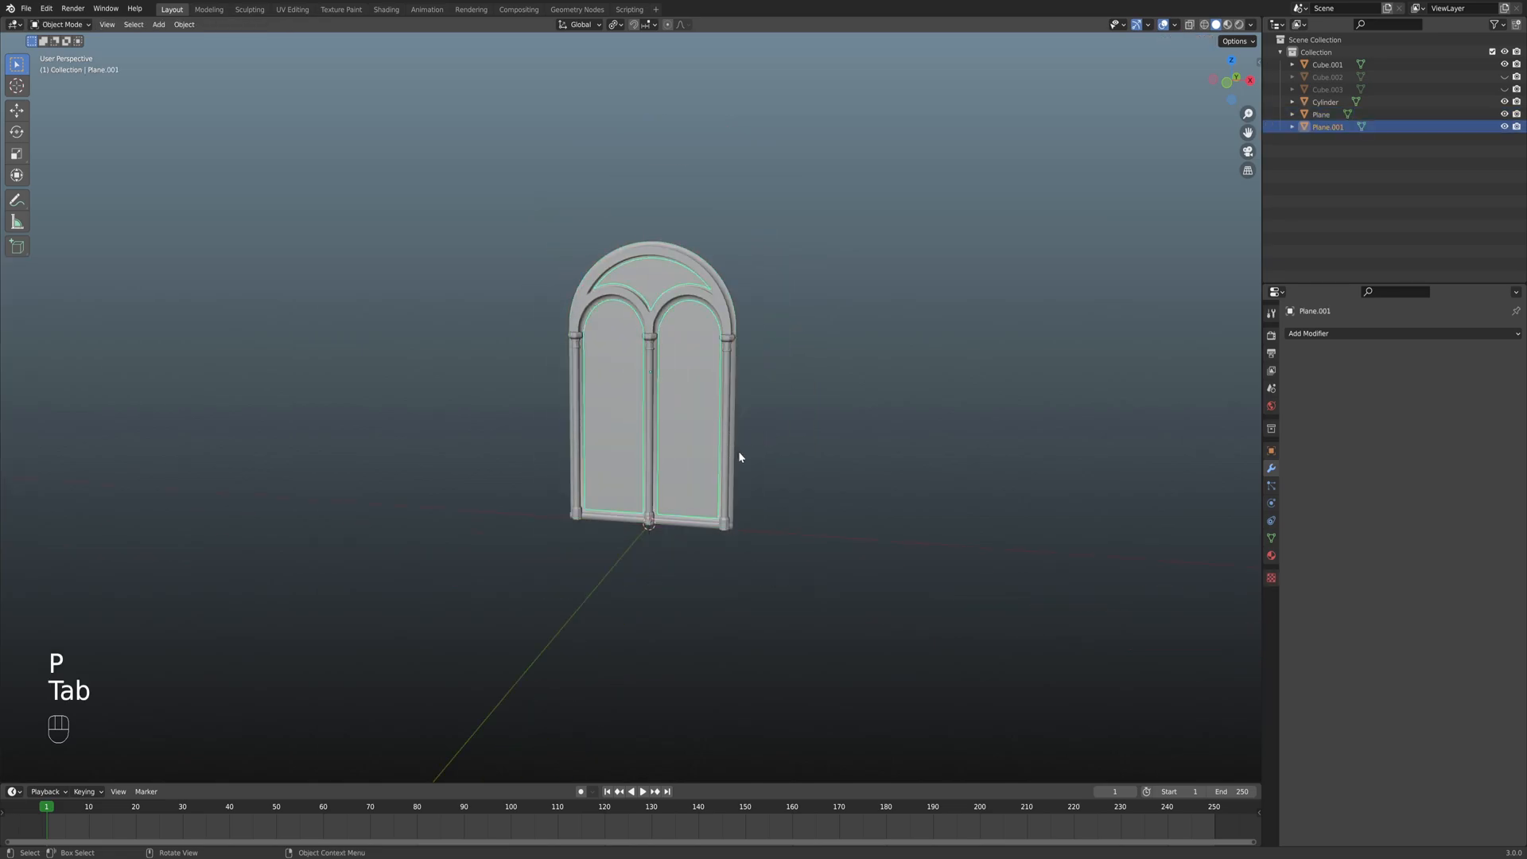
pyautogui.press('h')
pyautogui.scroll(3, 709, 384)
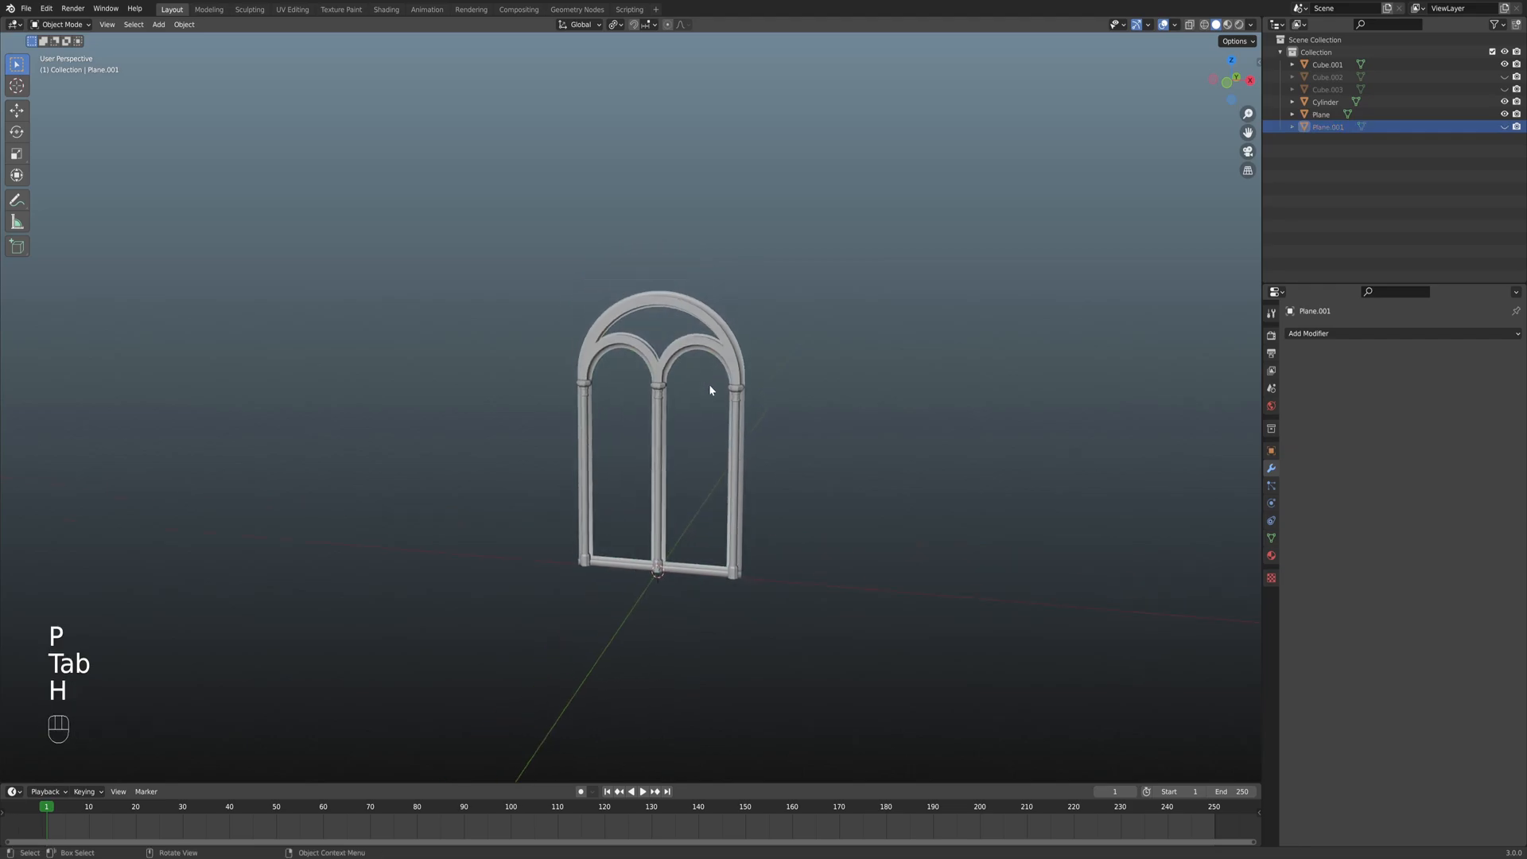
pyautogui.click(690, 355)
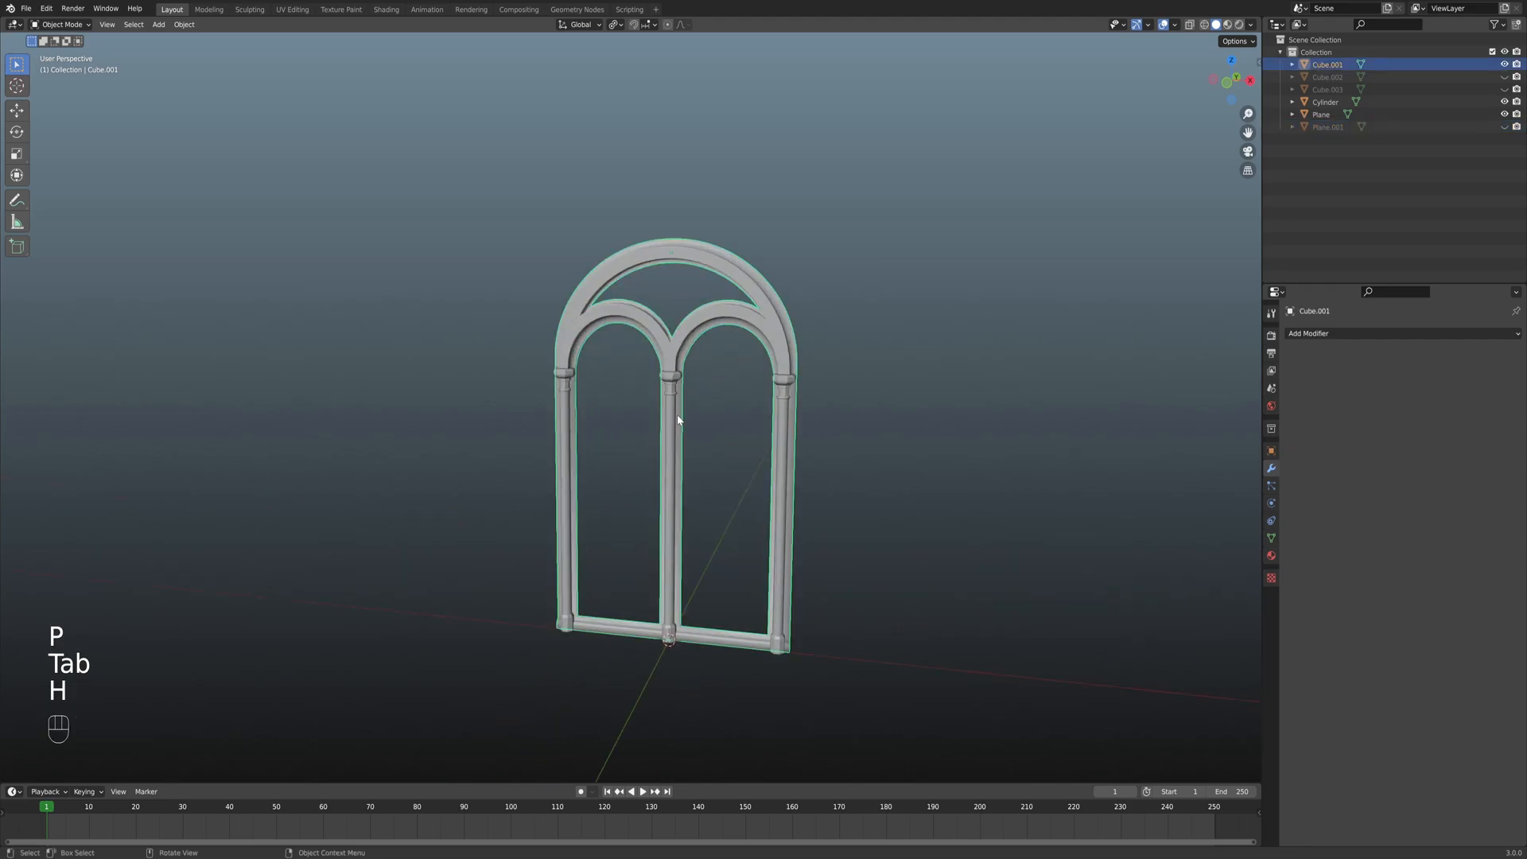
pyautogui.press('h')
# Delete the leftover frame-shaped Plane object that remains behind the columns.
pyautogui.click(674, 353)
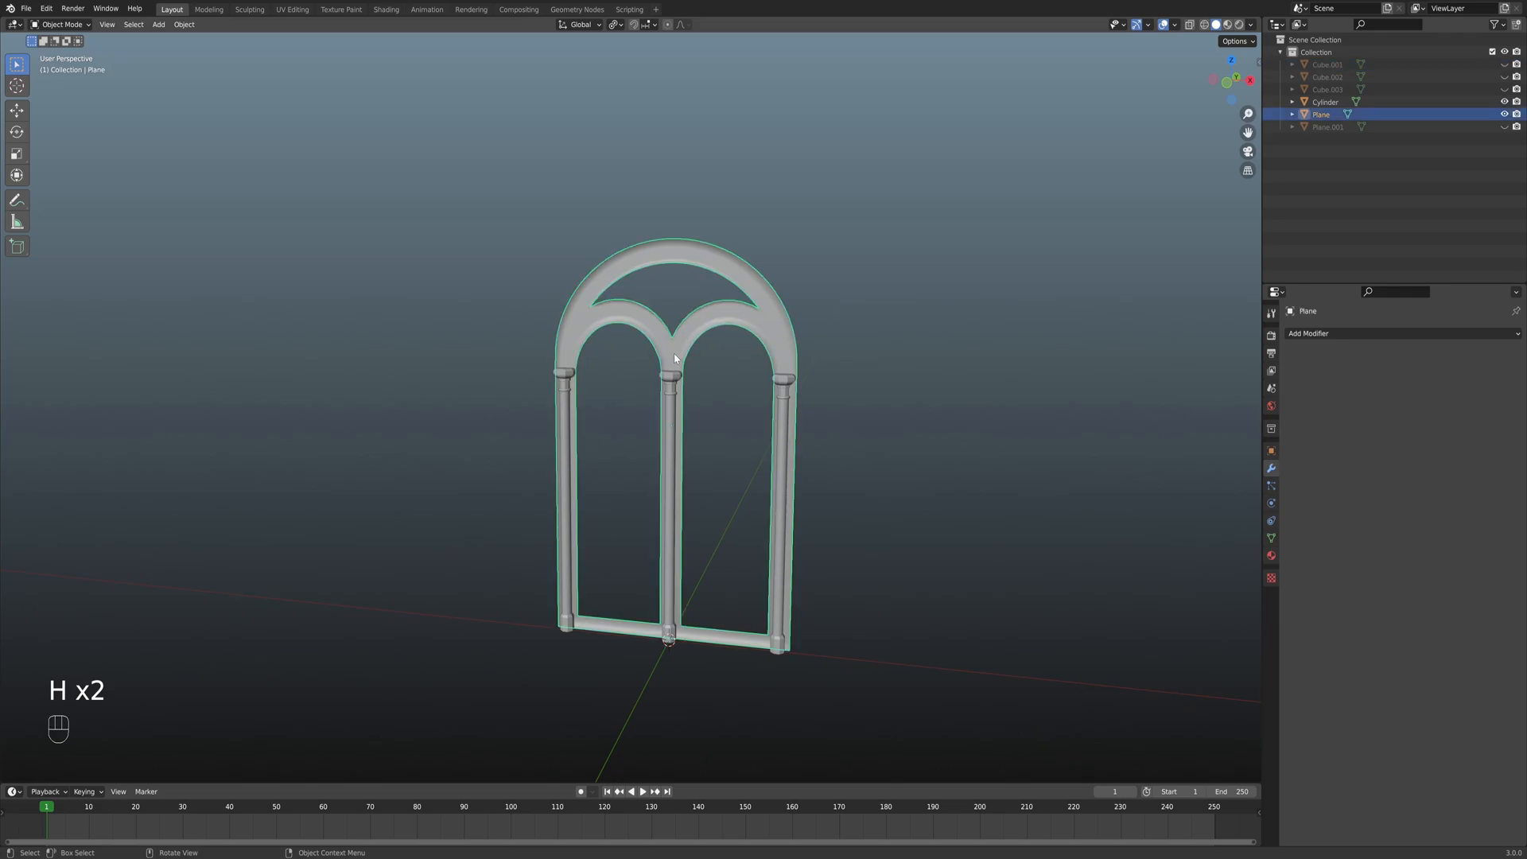
pyautogui.press('Tab')
pyautogui.moveTo(675, 351); pyautogui.dragTo(670, 408, button='middle')
pyautogui.press('Tab')
pyautogui.press('Tab')
pyautogui.press('Tab')
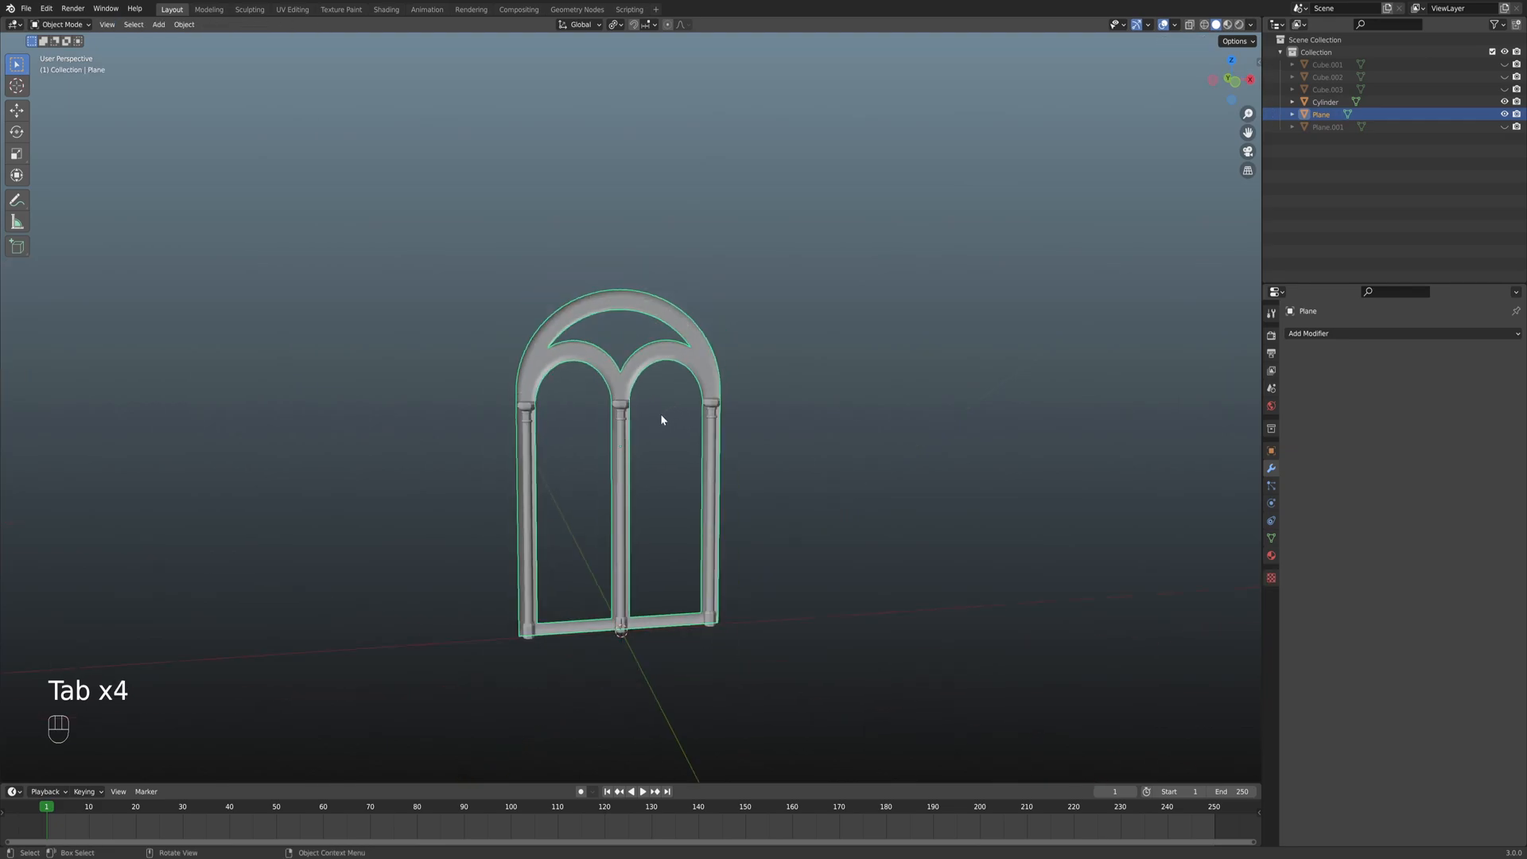
pyautogui.press('x')
pyautogui.click(654, 413)
pyautogui.moveTo(654, 414); pyautogui.dragTo(628, 423, button='middle')
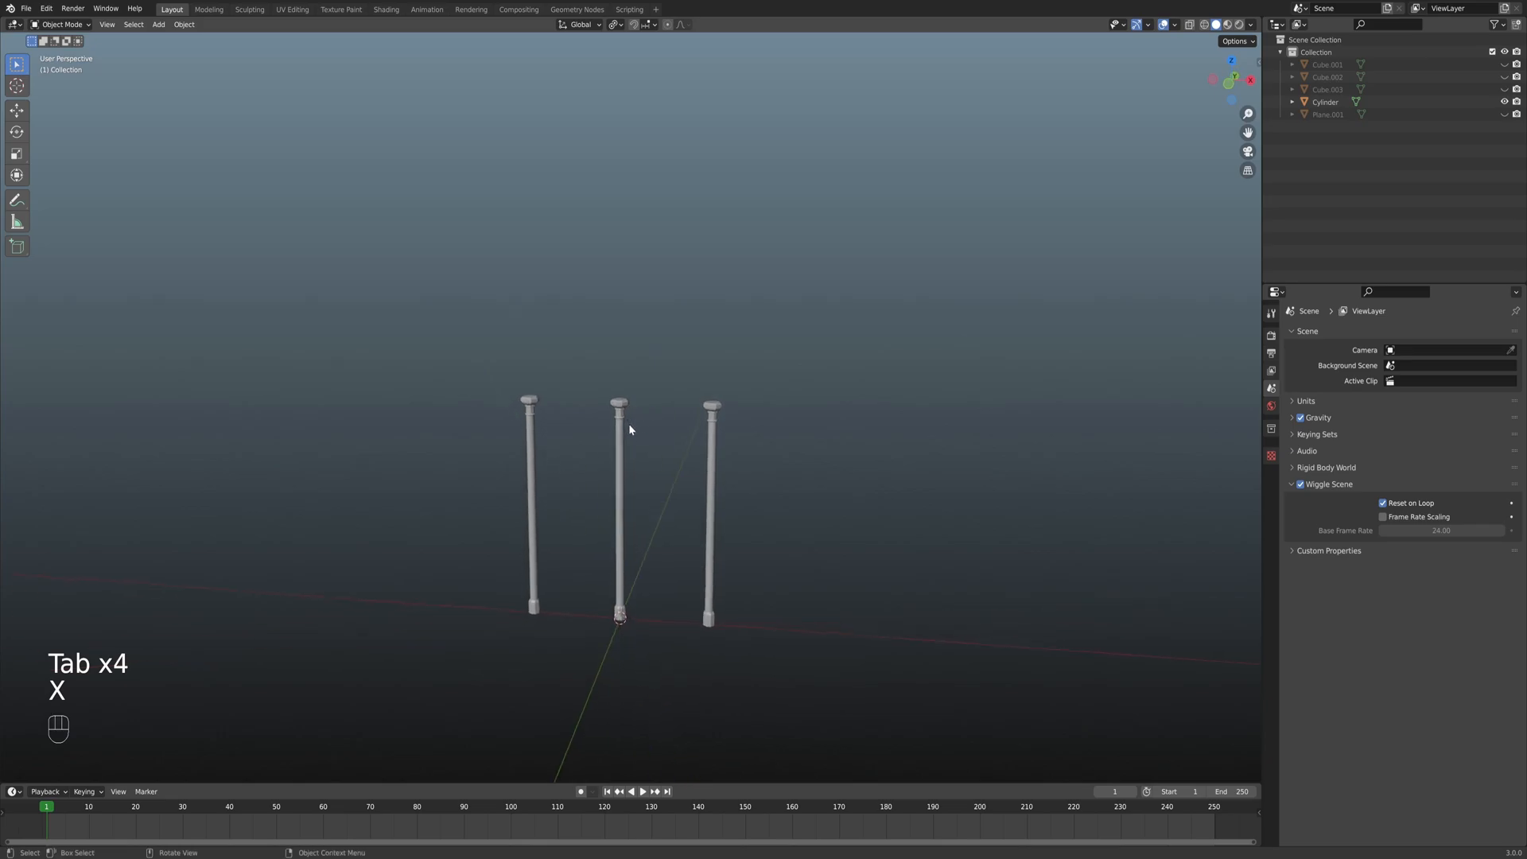
# Unhide all objects, and hide only the two spare arch pieces beside the window and the window panes.
pyautogui.hotkey('alt', 'x')
pyautogui.hotkey('alt', 'h')
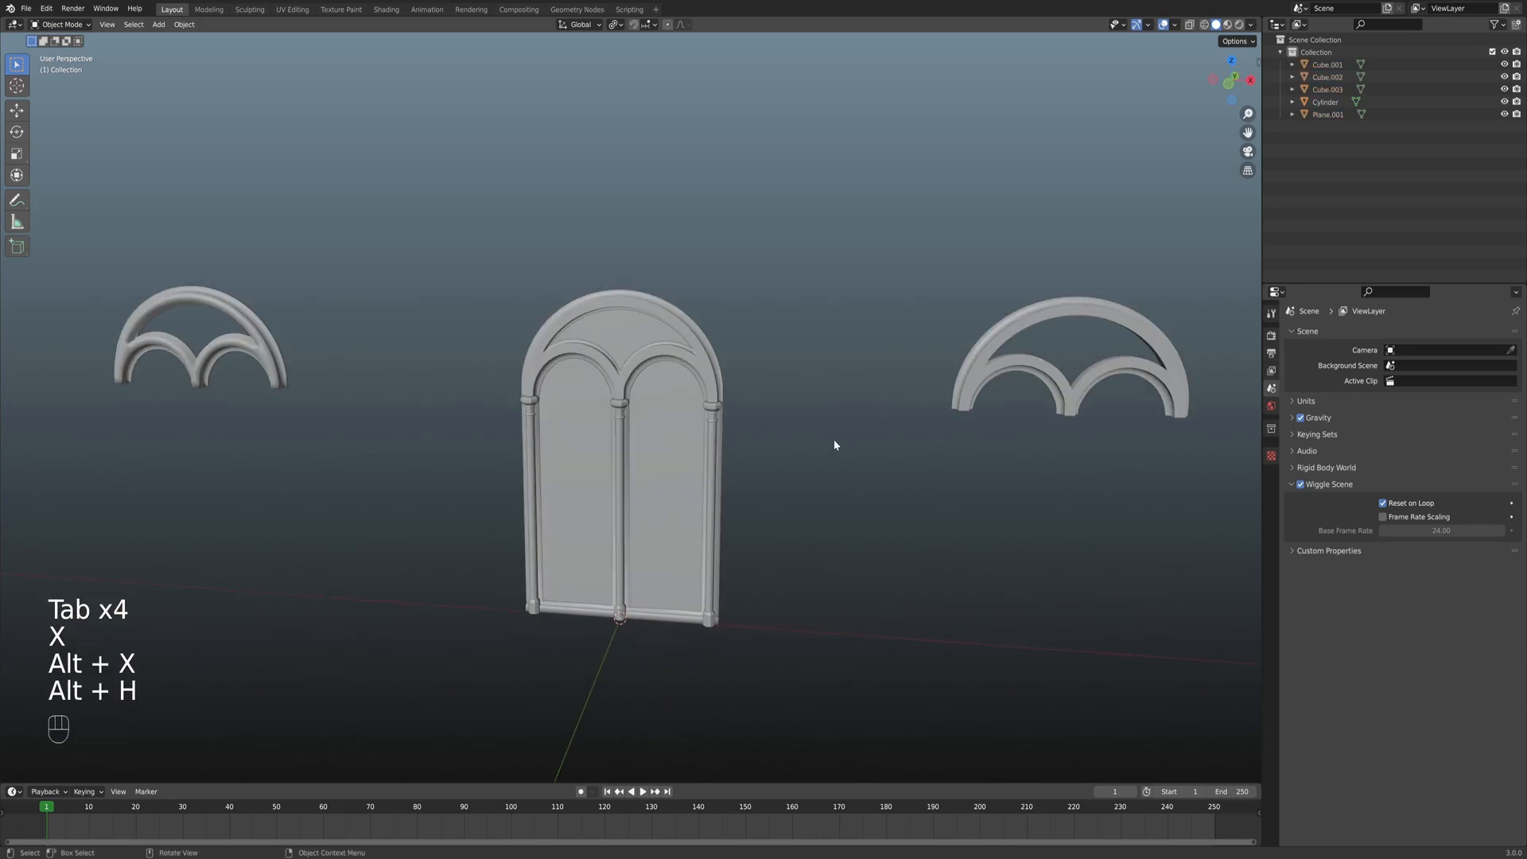
pyautogui.click(988, 392)
pyautogui.keyDown('shift'); pyautogui.click(282, 378); pyautogui.keyUp('shift')
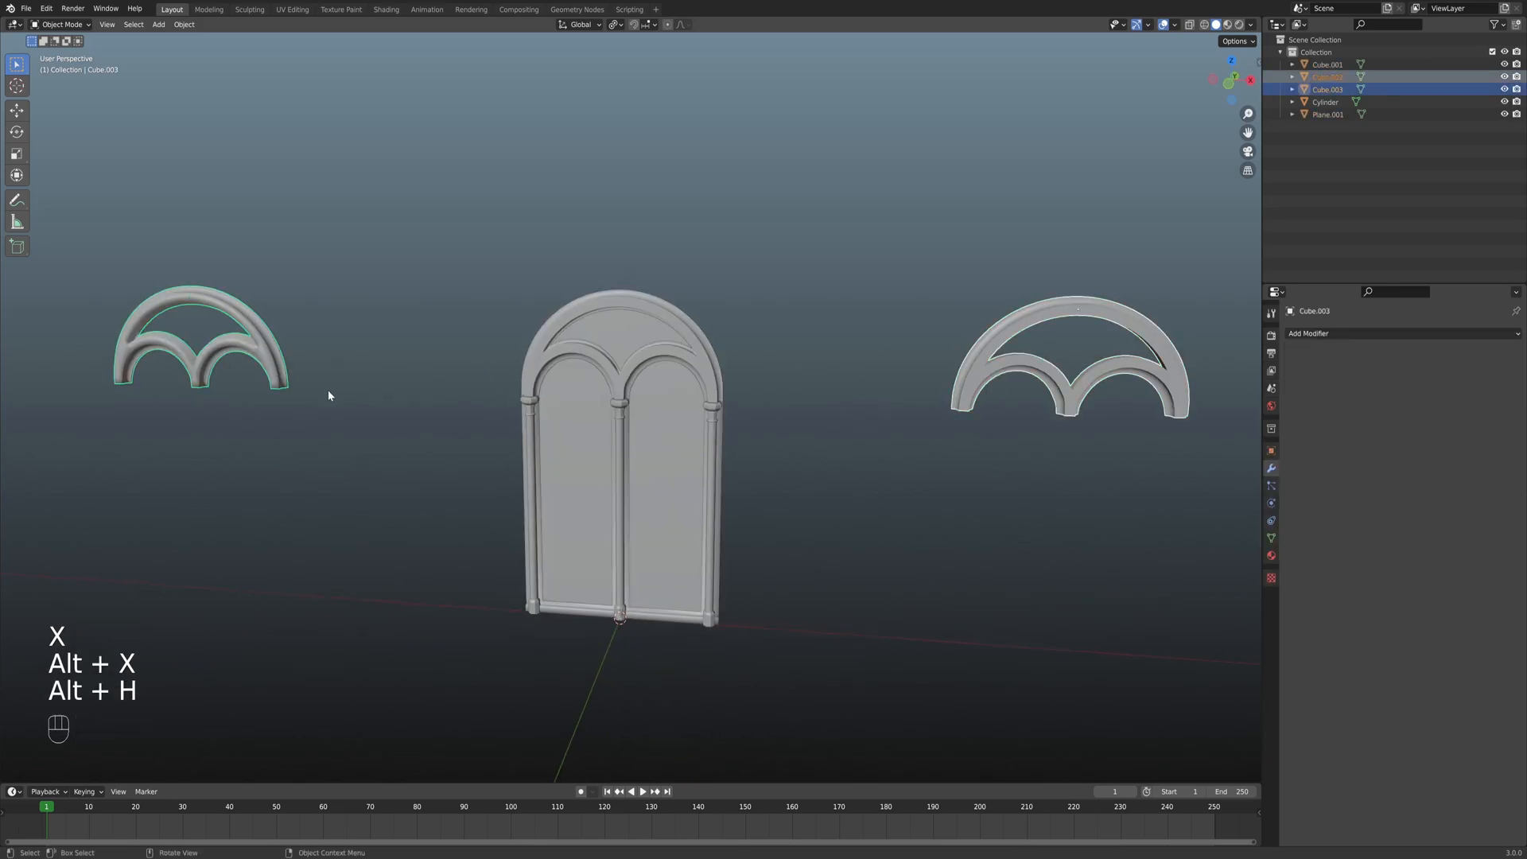
pyautogui.press('h')
pyautogui.moveTo(355, 403); pyautogui.dragTo(543, 368, button='middle')
pyautogui.click(695, 377)
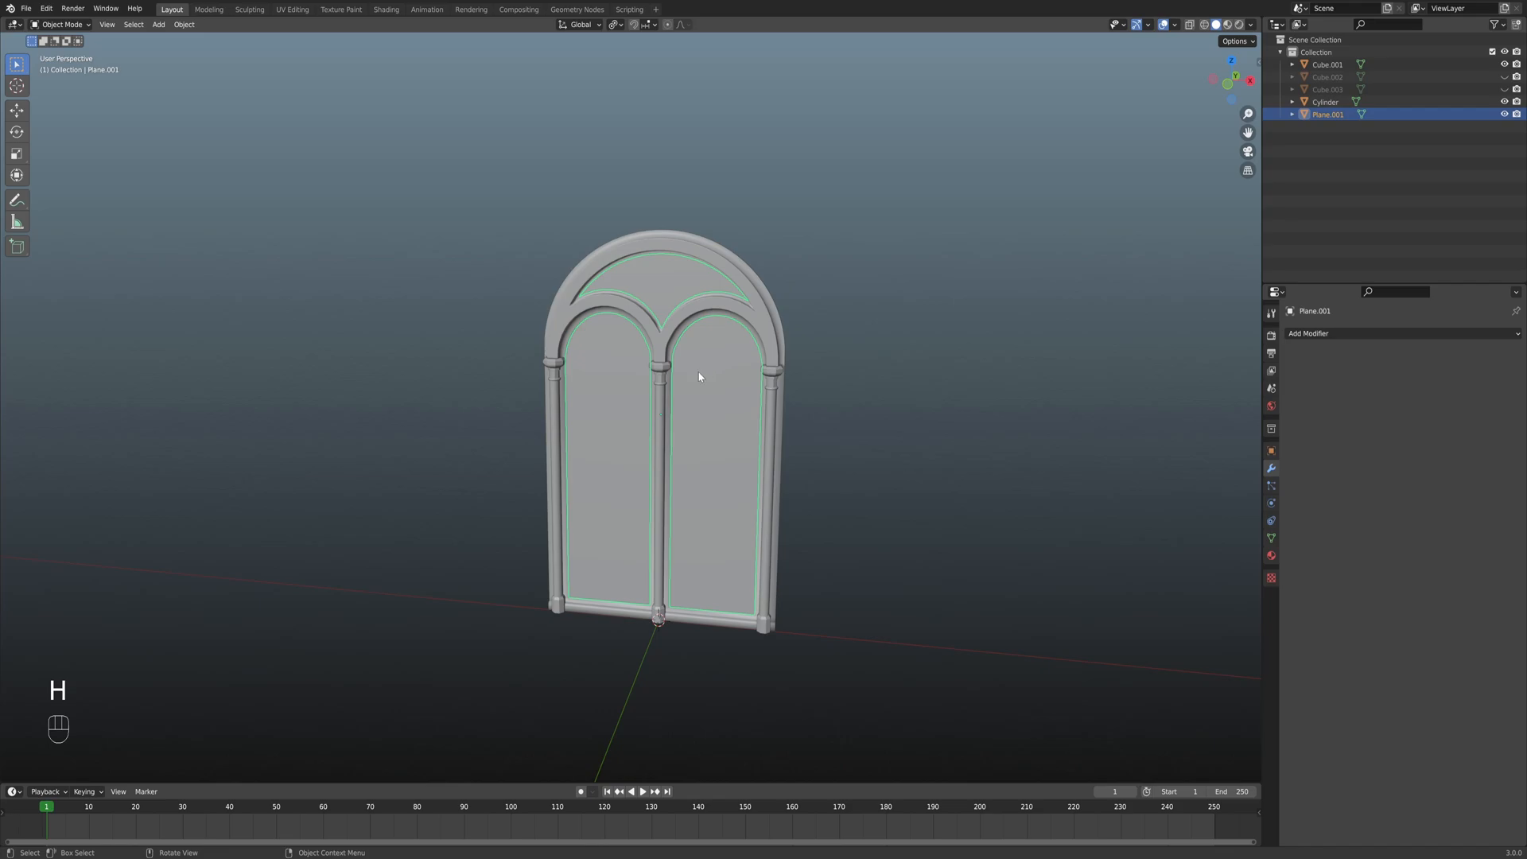
pyautogui.press('h')
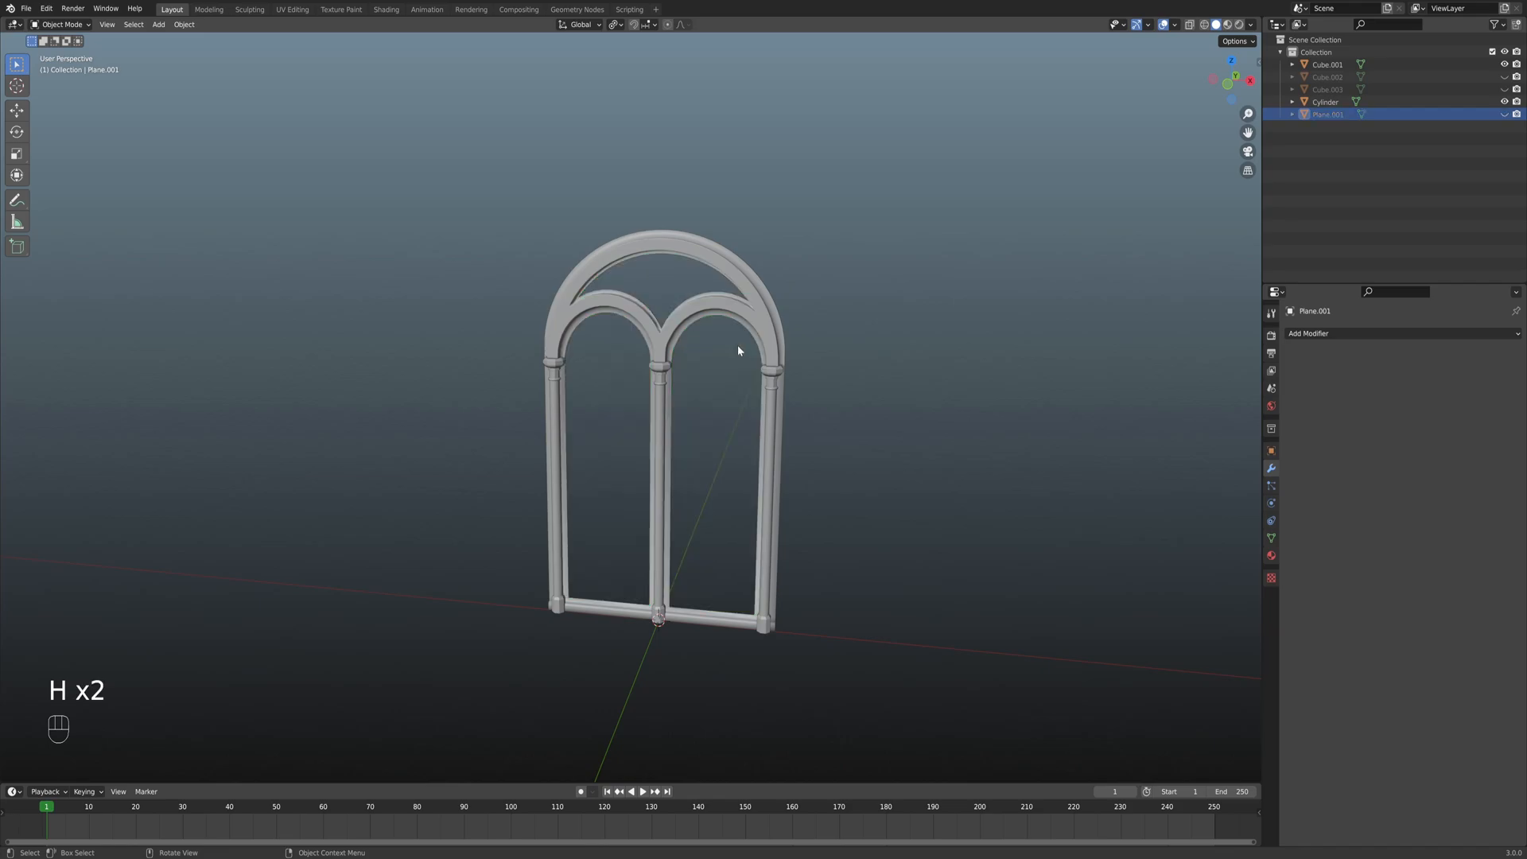
pyautogui.moveTo(750, 347)
pyautogui.mouseDown(button='middle')
pyautogui.moveTo(784, 301)
pyautogui.moveTo(745, 324)
pyautogui.mouseUp(button='middle')
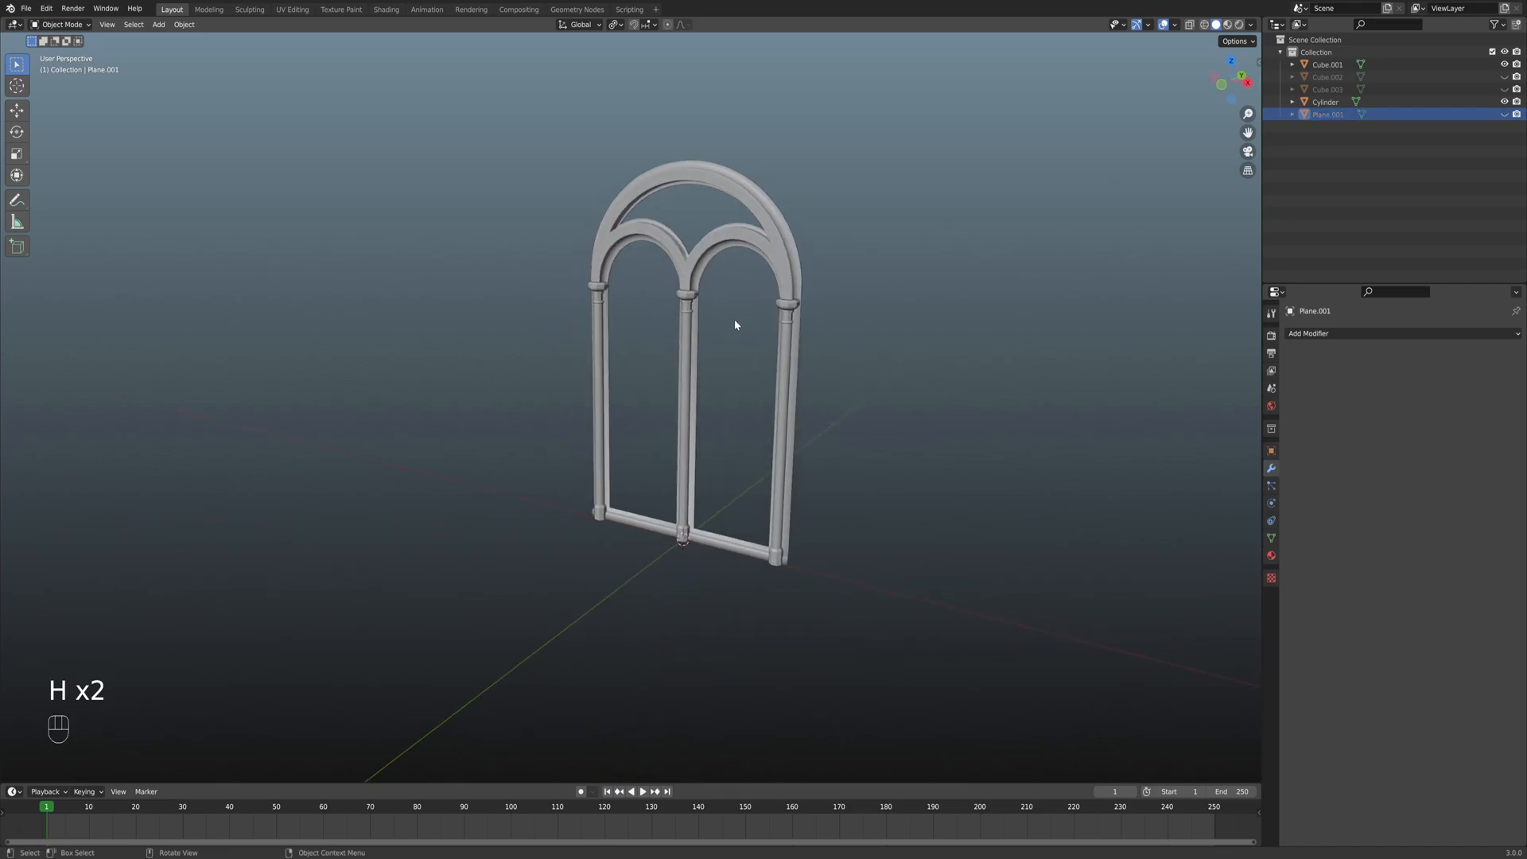
# Add a new plane mesh at the window's base and rotate it 90° about the X axis.
pyautogui.hotkey('shift', 'a')
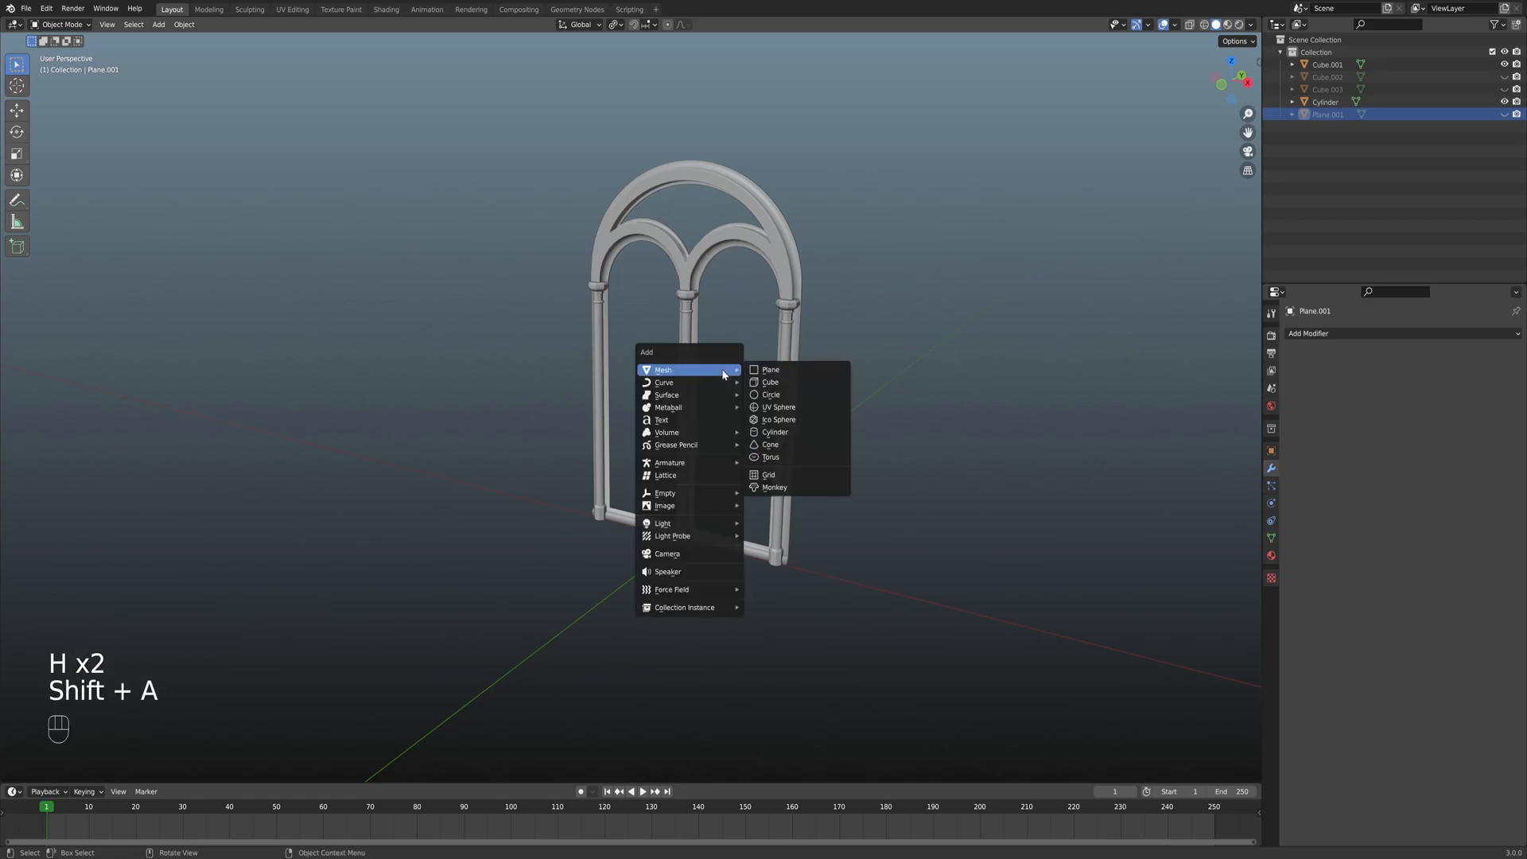
pyautogui.click(768, 370)
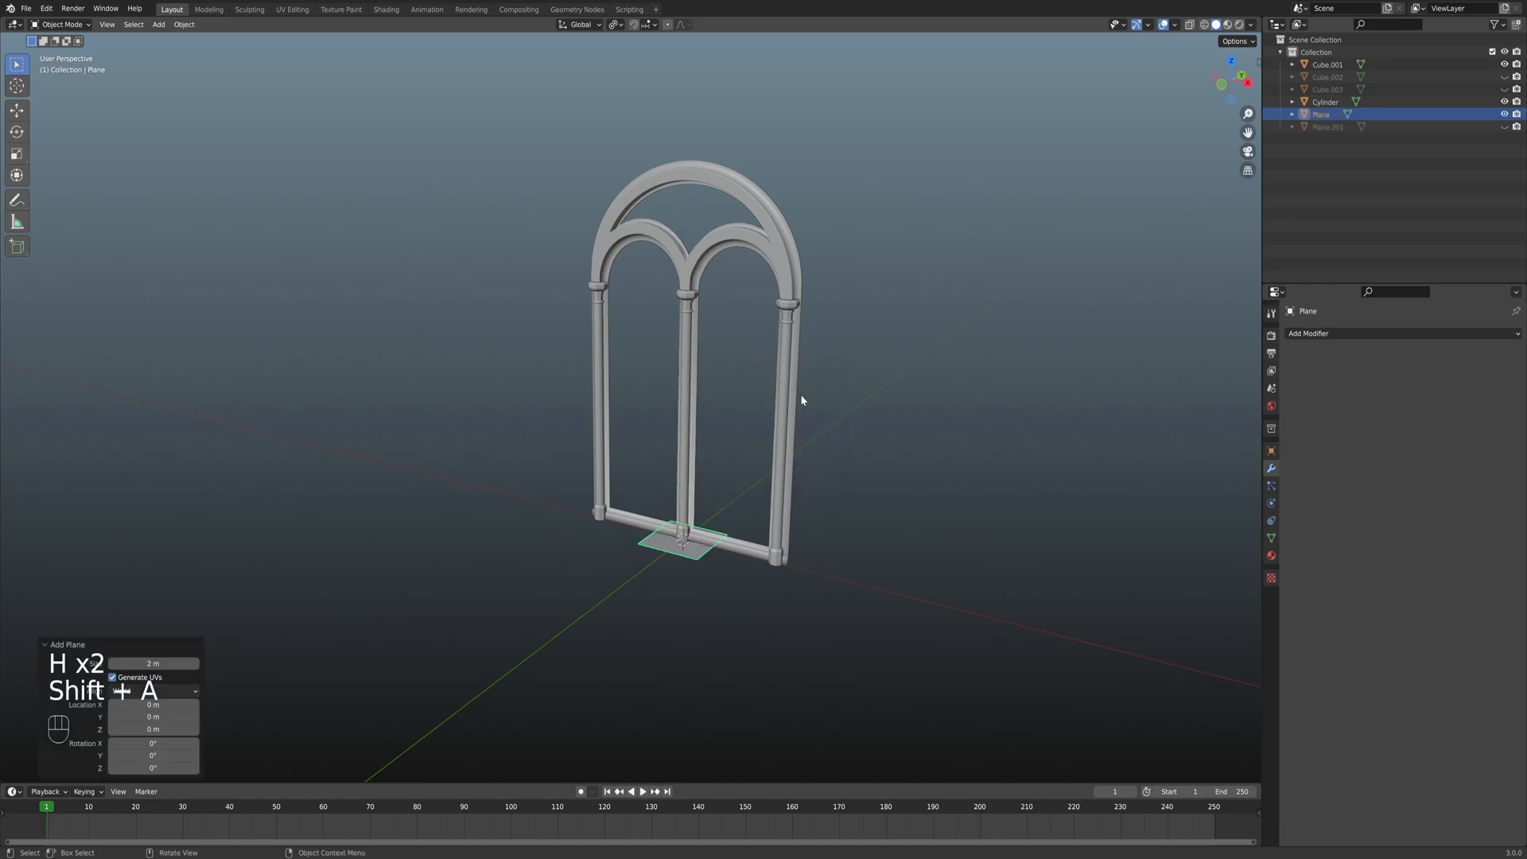
pyautogui.press('r')
pyautogui.press('x')
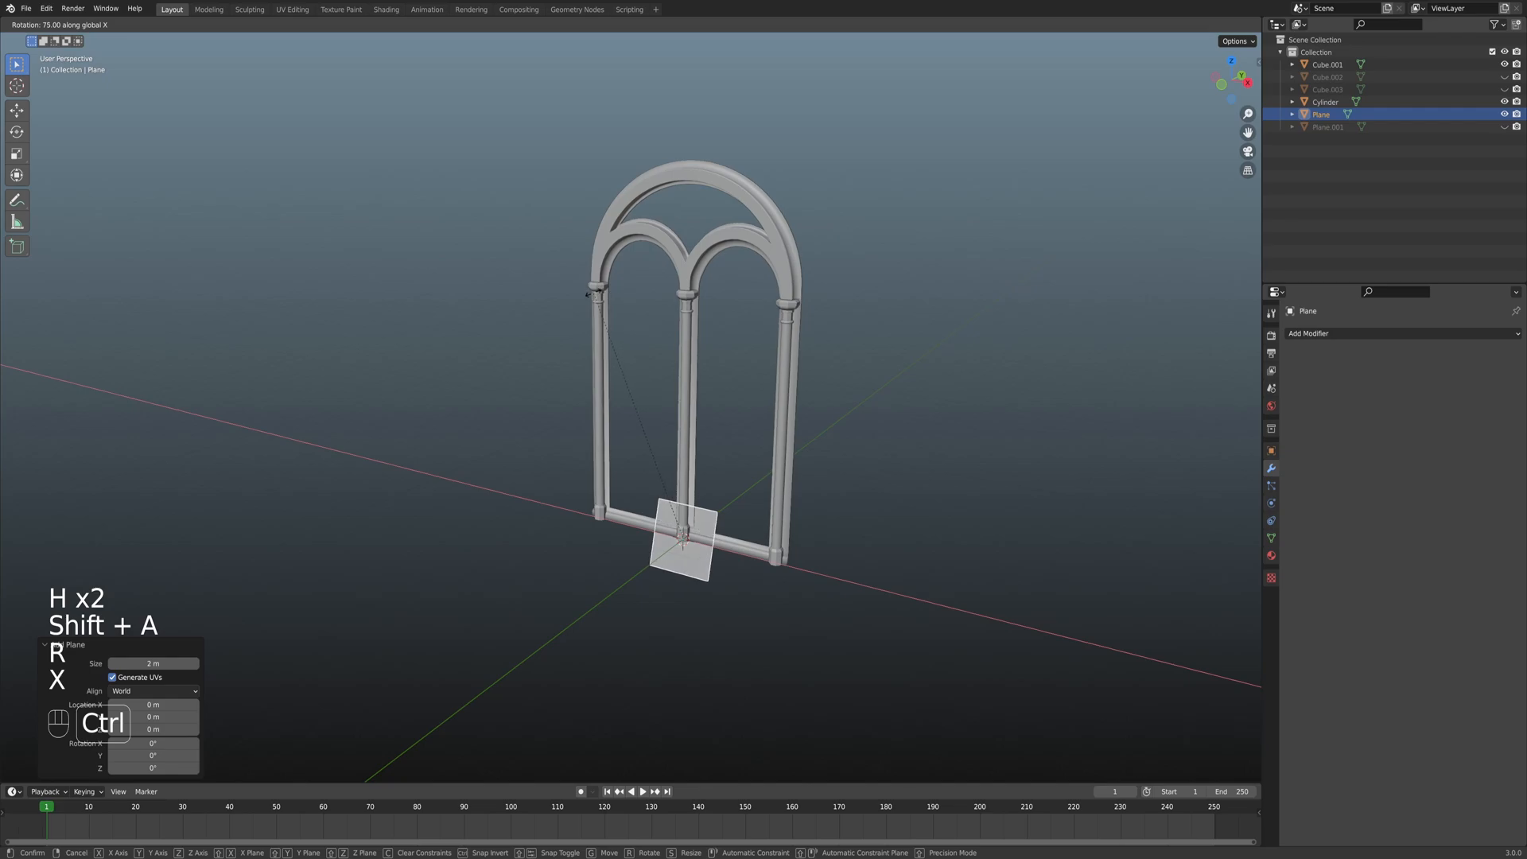
pyautogui.click(537, 293)
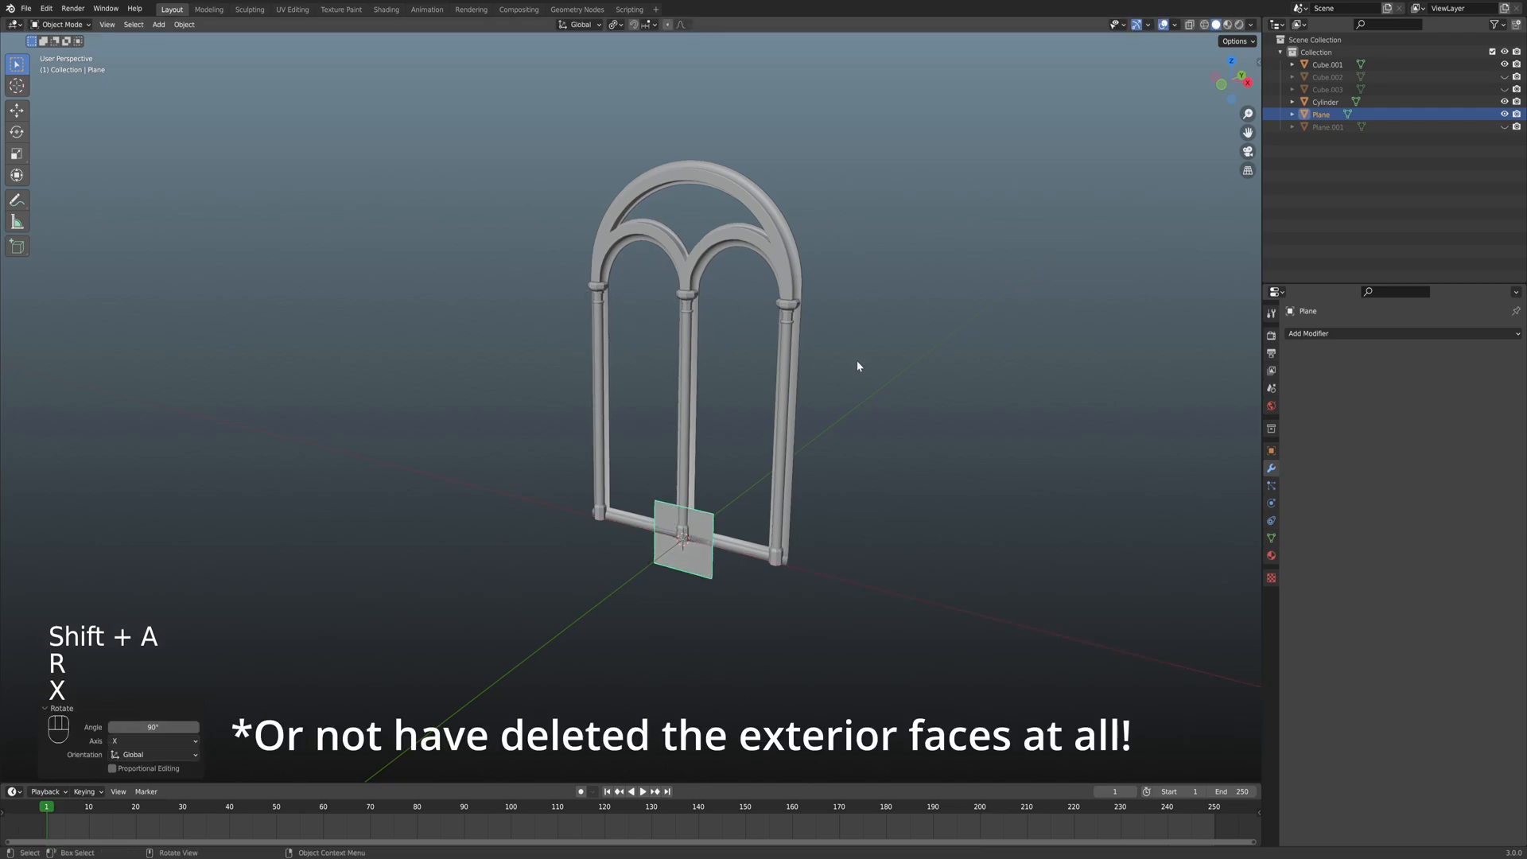
# Raise the new plane 5 m along Z in front view and scale it uniformly by 10.8 to form the wall.
pyautogui.press('KP_1')
pyautogui.scroll(-3, 795, 498)
pyautogui.press('g')
pyautogui.press('x')
pyautogui.press('z')
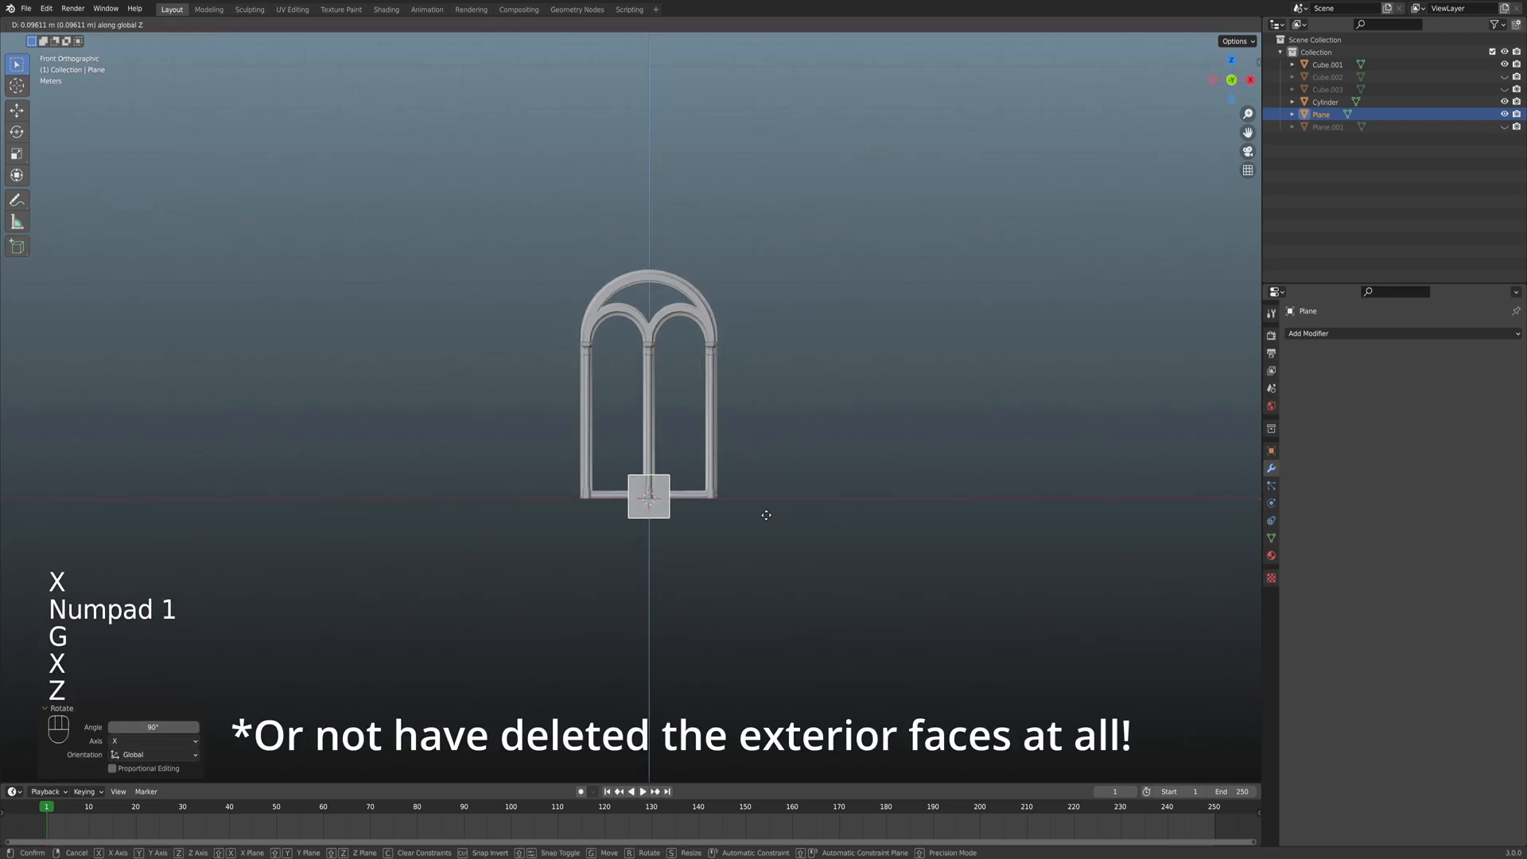
pyautogui.click(771, 417)
pyautogui.press('s')
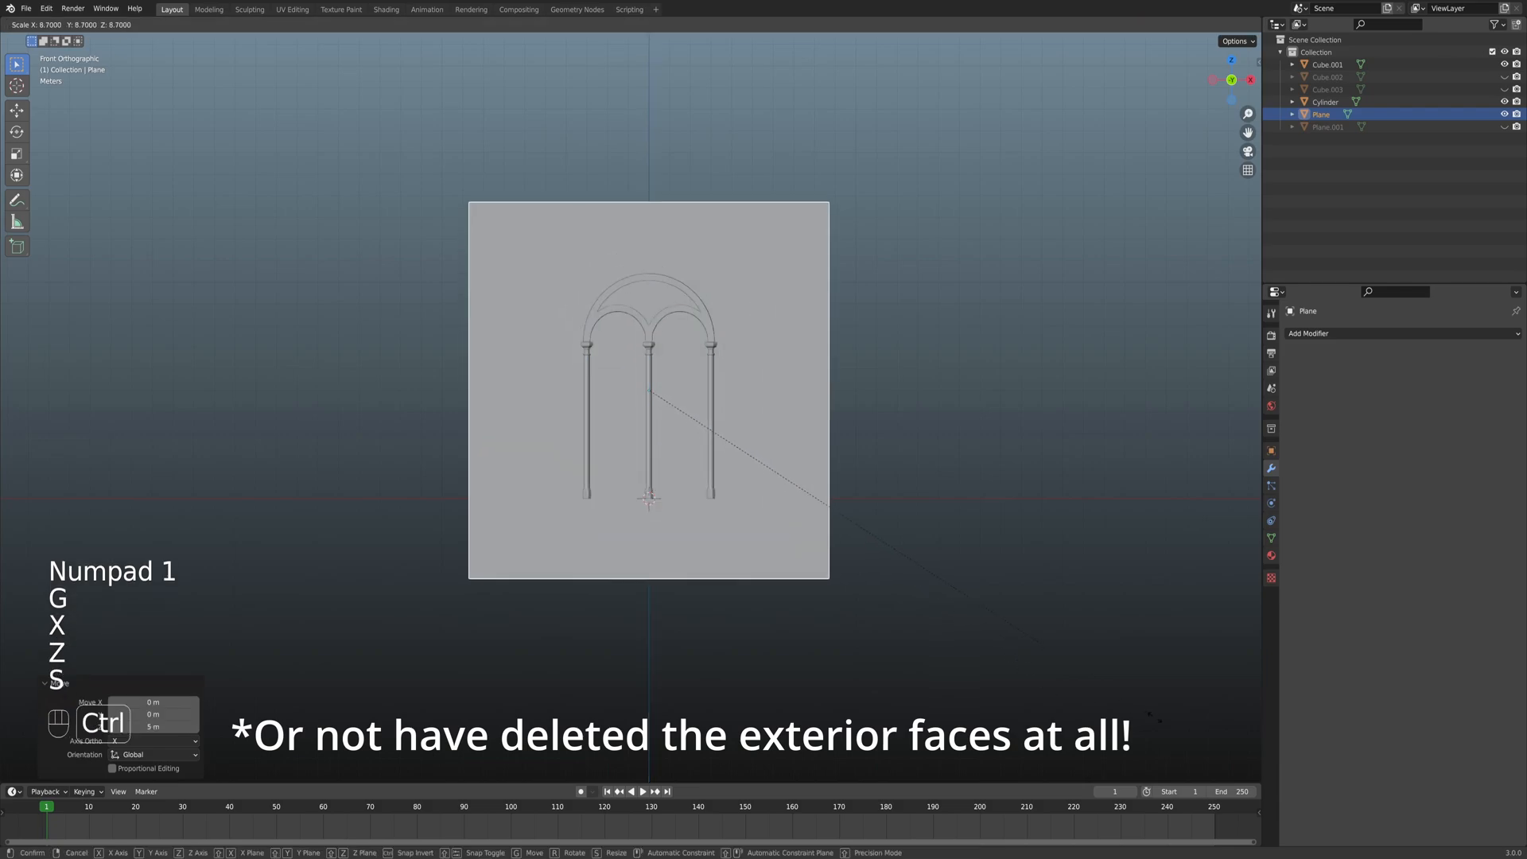
pyautogui.click(1176, 725)
# Move the wall plane back about 0.13 m along the Y axis so the window mouldings stand out from it.
pyautogui.scroll(3, 565, 586)
pyautogui.moveTo(565, 586); pyautogui.dragTo(540, 534, button='middle')
pyautogui.scroll(5, 557, 556)
pyautogui.keyDown('shift'); pyautogui.moveTo(586, 589); pyautogui.dragTo(596, 537, button='middle'); pyautogui.keyUp('shift')
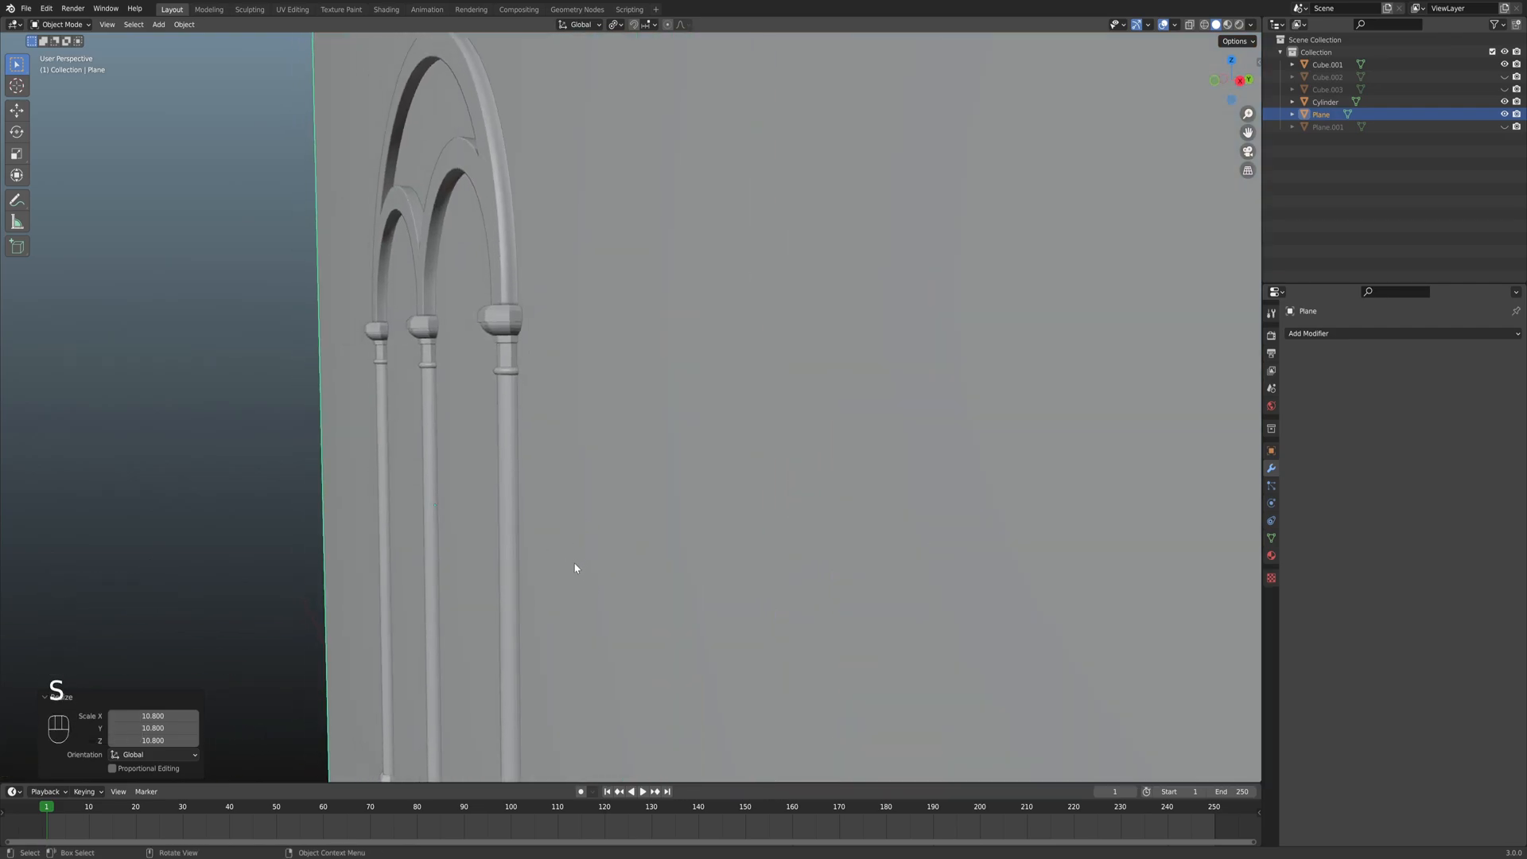
pyautogui.press('g')
pyautogui.press('y')
pyautogui.press('shift')
pyautogui.press('shift')
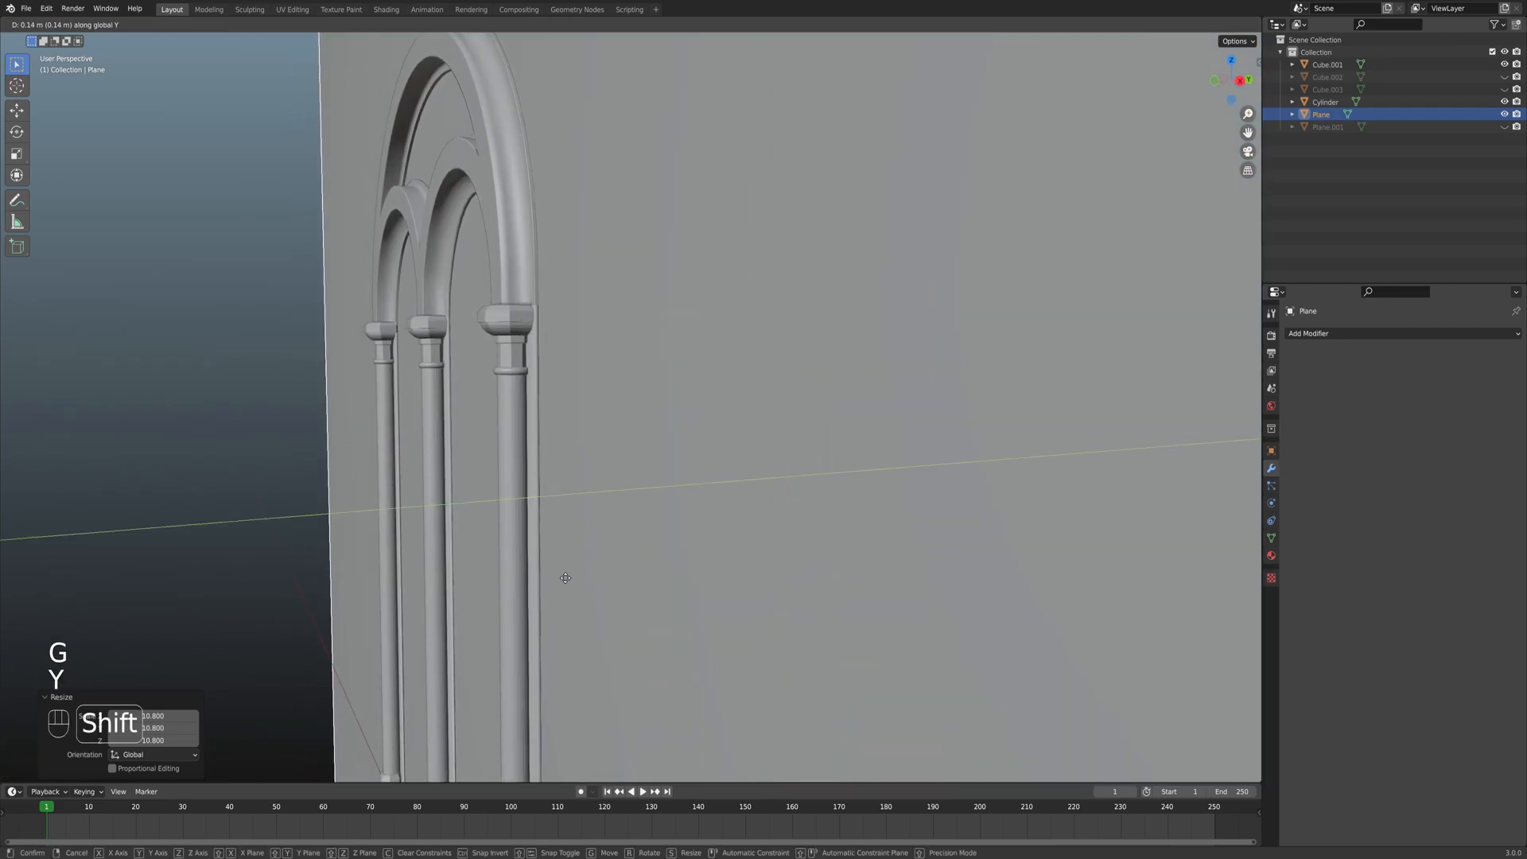
pyautogui.click(562, 581)
pyautogui.moveTo(562, 586); pyautogui.dragTo(587, 521, button='middle')
pyautogui.scroll(-5, 612, 497)
pyautogui.moveTo(637, 474); pyautogui.dragTo(728, 455, button='middle')
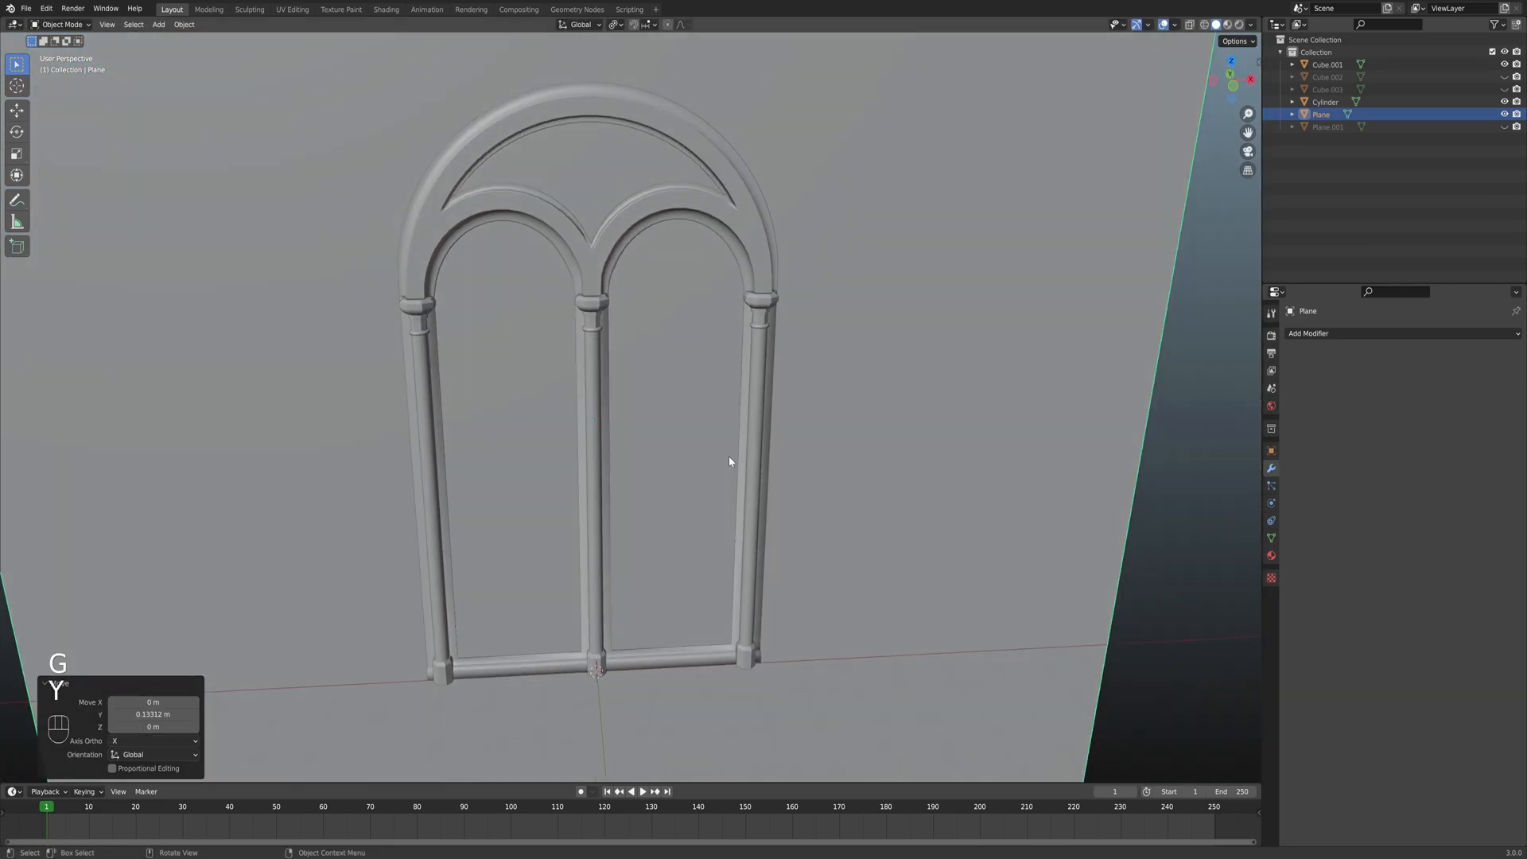
# Add a Boolean Difference modifier to the new wall plane with Cube.001 as its object, and show the scene in wireframe.
pyautogui.click(1342, 334)
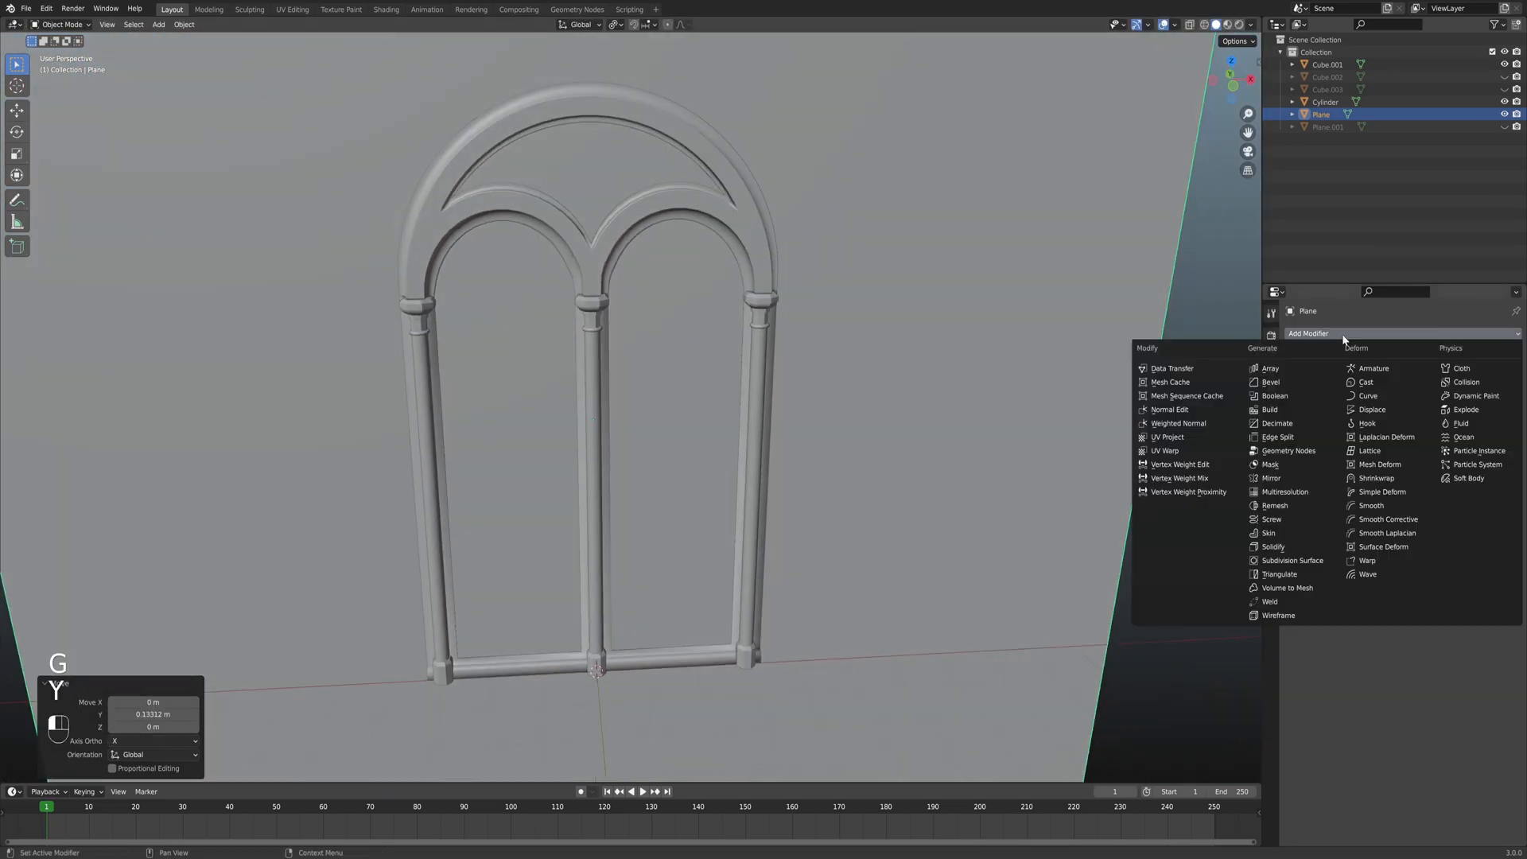
pyautogui.click(1294, 396)
pyautogui.click(1499, 403)
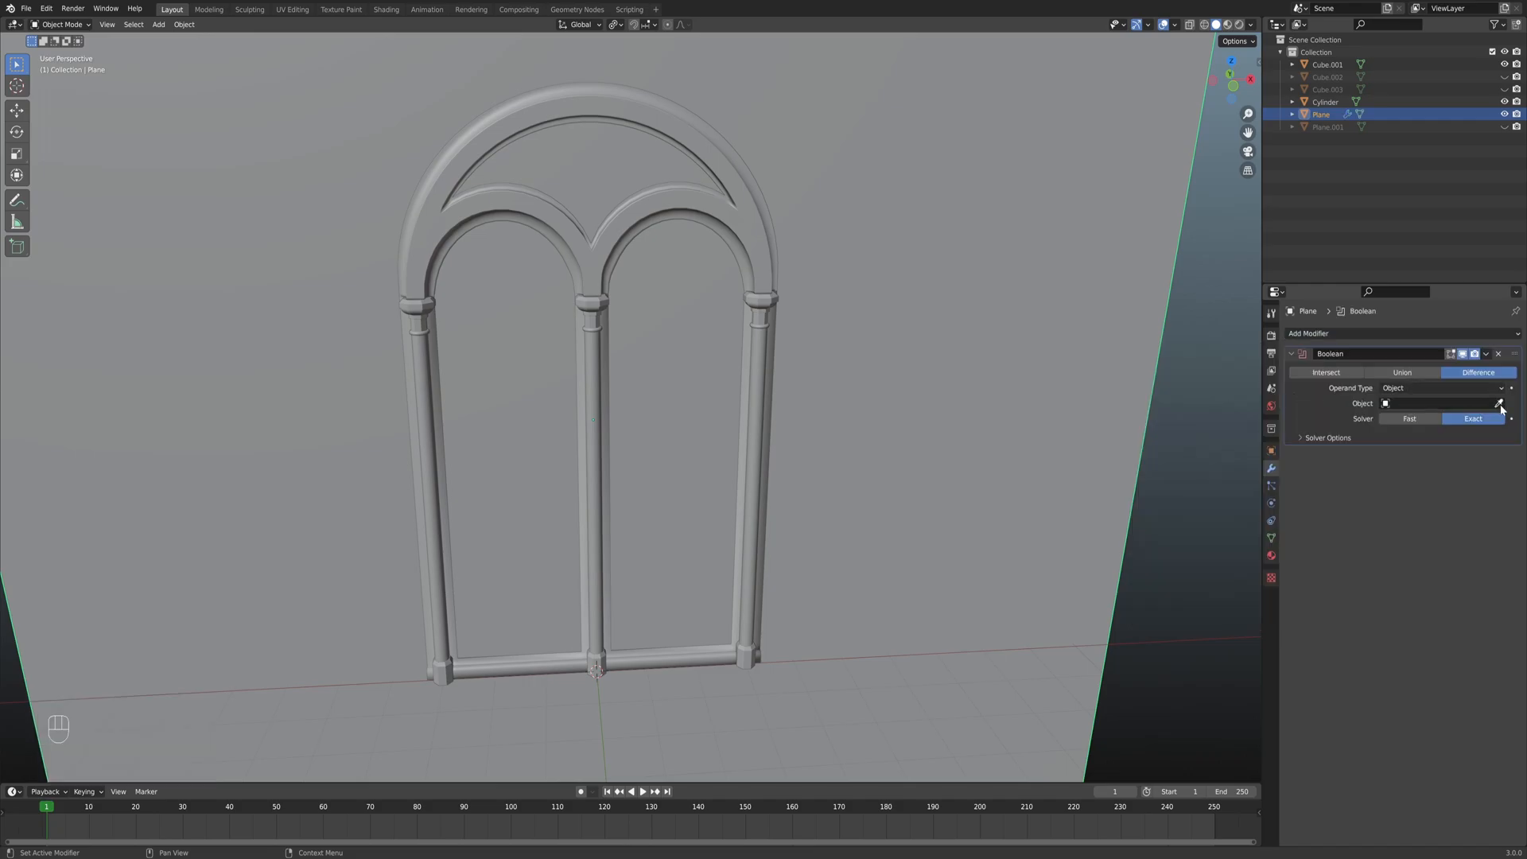
pyautogui.click(739, 209)
pyautogui.press('z')
pyautogui.click(633, 294)
pyautogui.moveTo(633, 292)
pyautogui.mouseDown(button='middle')
pyautogui.moveTo(740, 226)
pyautogui.moveTo(678, 235)
pyautogui.moveTo(665, 249)
pyautogui.moveTo(734, 280)
pyautogui.moveTo(777, 239)
pyautogui.moveTo(697, 263)
pyautogui.mouseUp(button='middle')
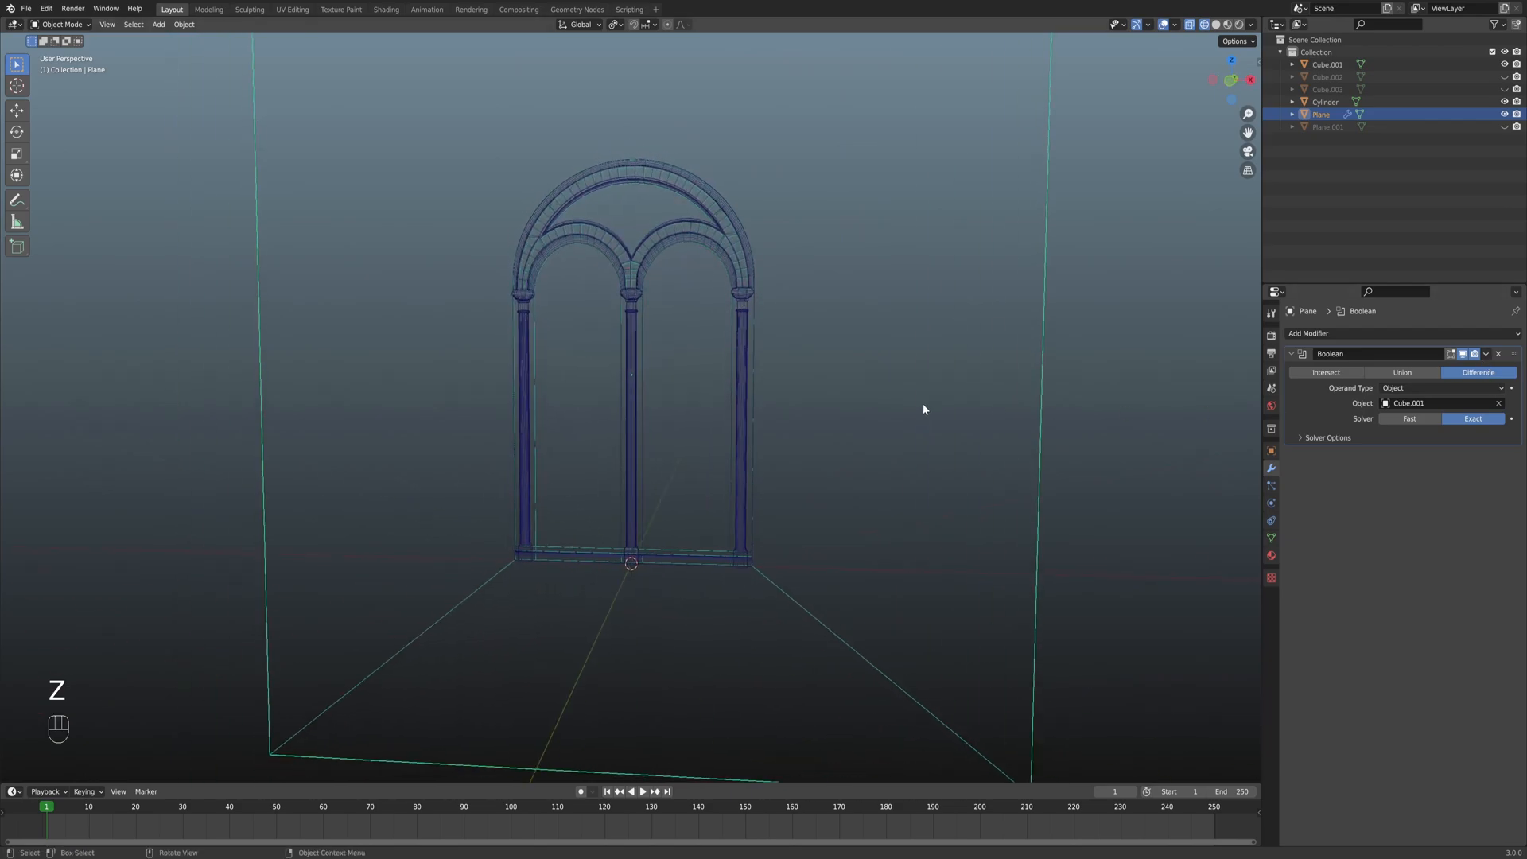
# Apply the Boolean modifier on the wall plane and return the viewport to solid shading.
pyautogui.click(1486, 355)
pyautogui.click(1471, 372)
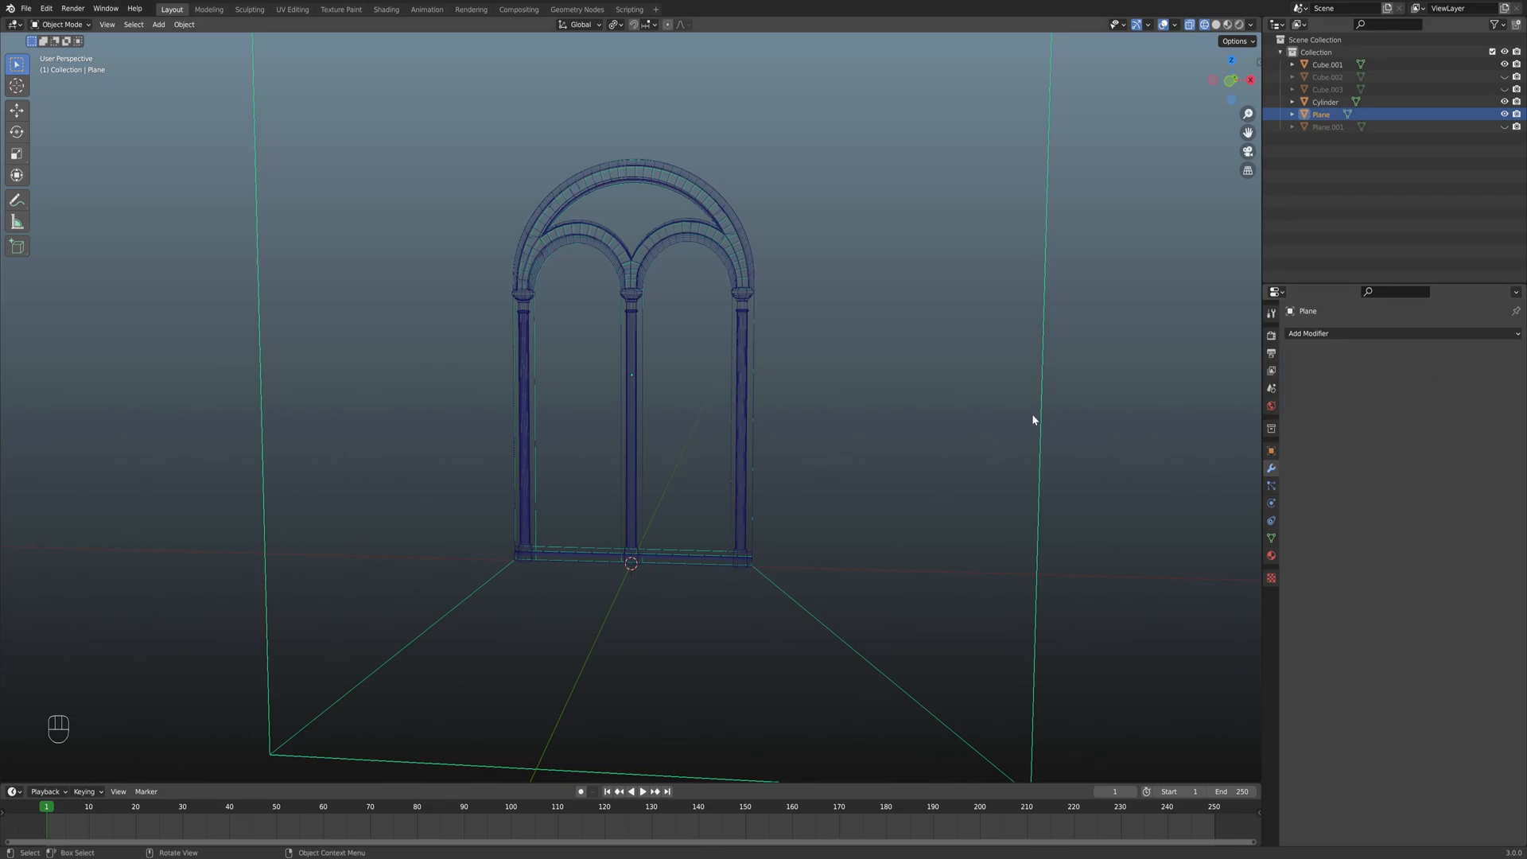
pyautogui.press('z')
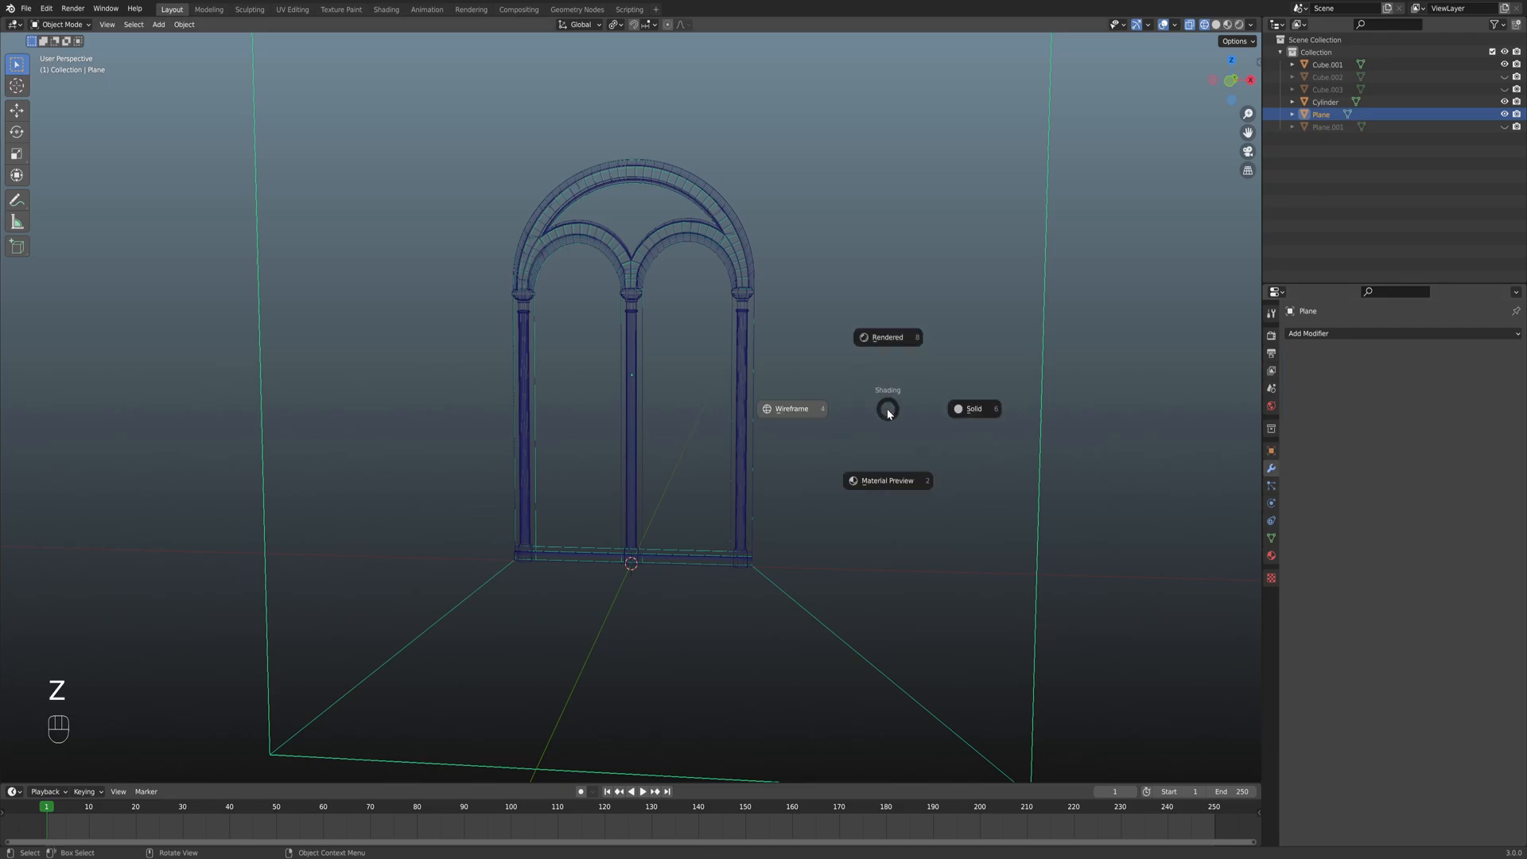
pyautogui.click(1003, 404)
pyautogui.moveTo(804, 413); pyautogui.dragTo(780, 413, button='middle')
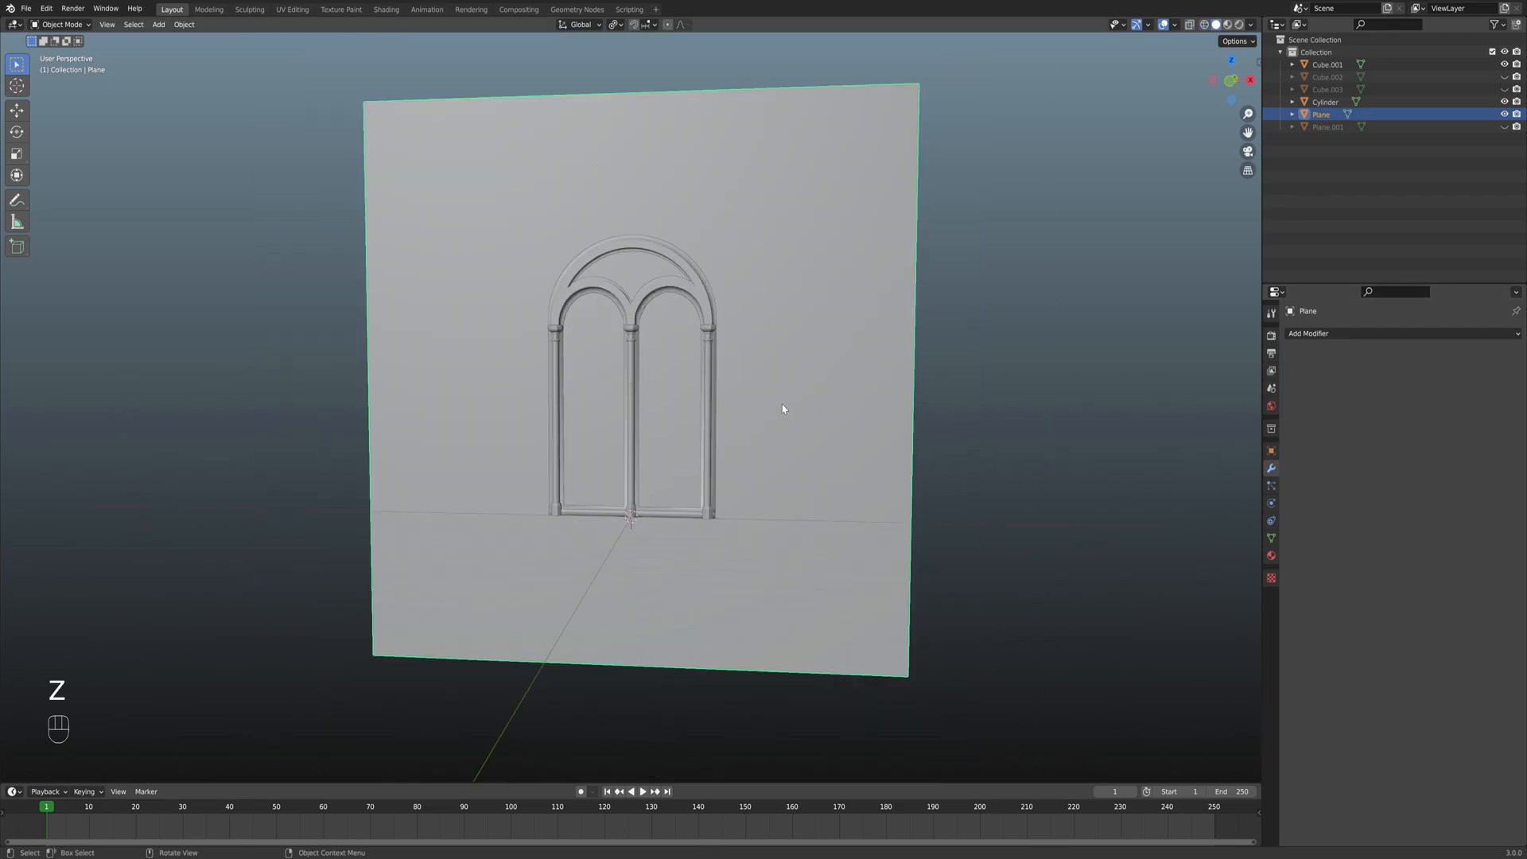
# Delete the wall plane's three faces covering the window openings: both arched panes and the area under the large arch.
pyautogui.press('Tab')
pyautogui.press('3')
pyautogui.click(679, 389)
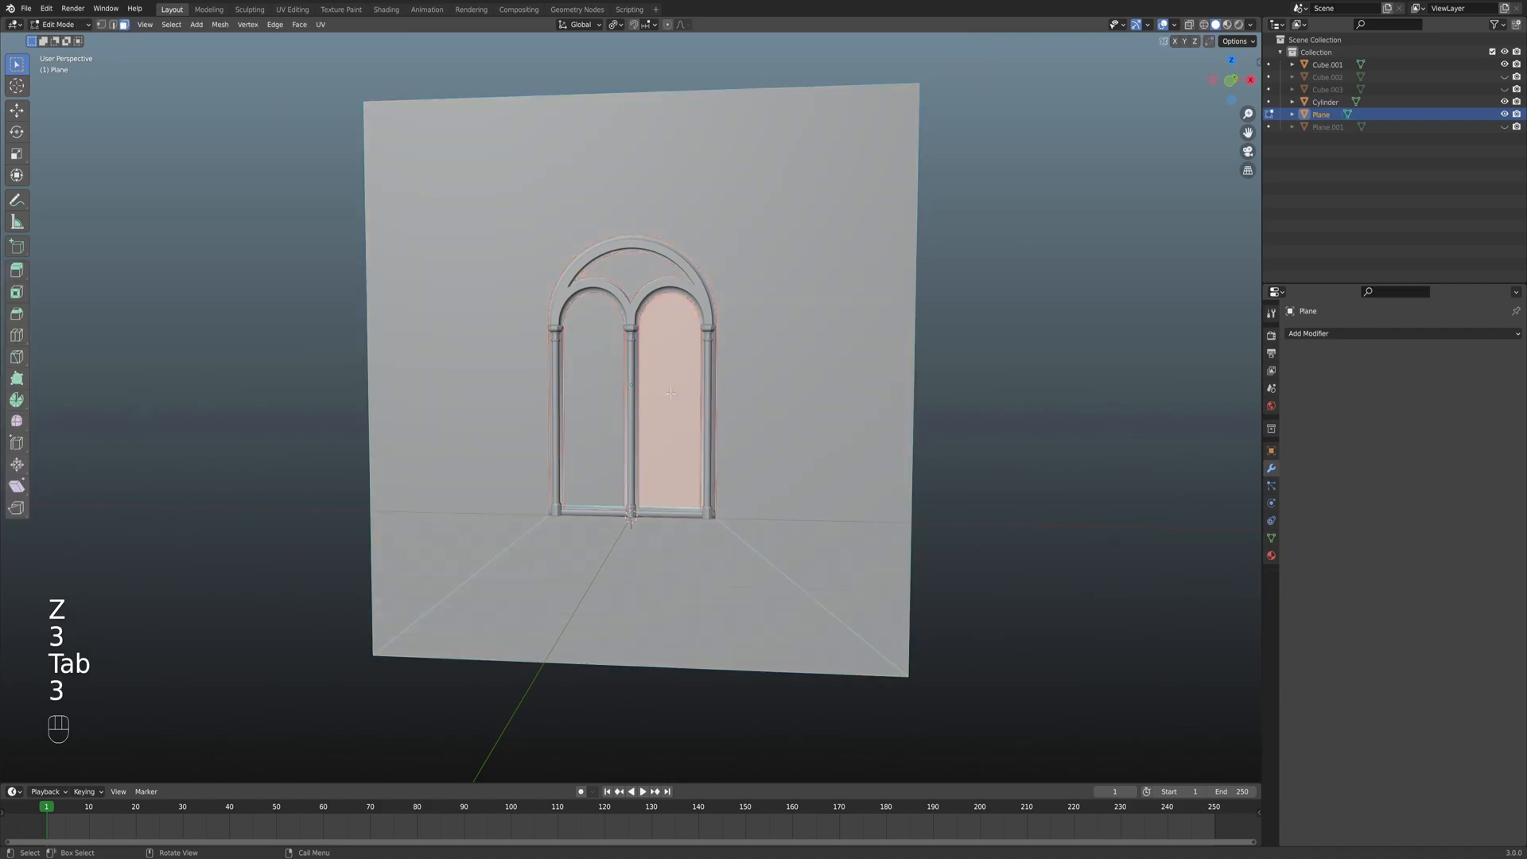
pyautogui.keyDown('shift'); pyautogui.click(627, 385); pyautogui.keyUp('shift')
pyautogui.keyDown('shift'); pyautogui.click(638, 279); pyautogui.keyUp('shift')
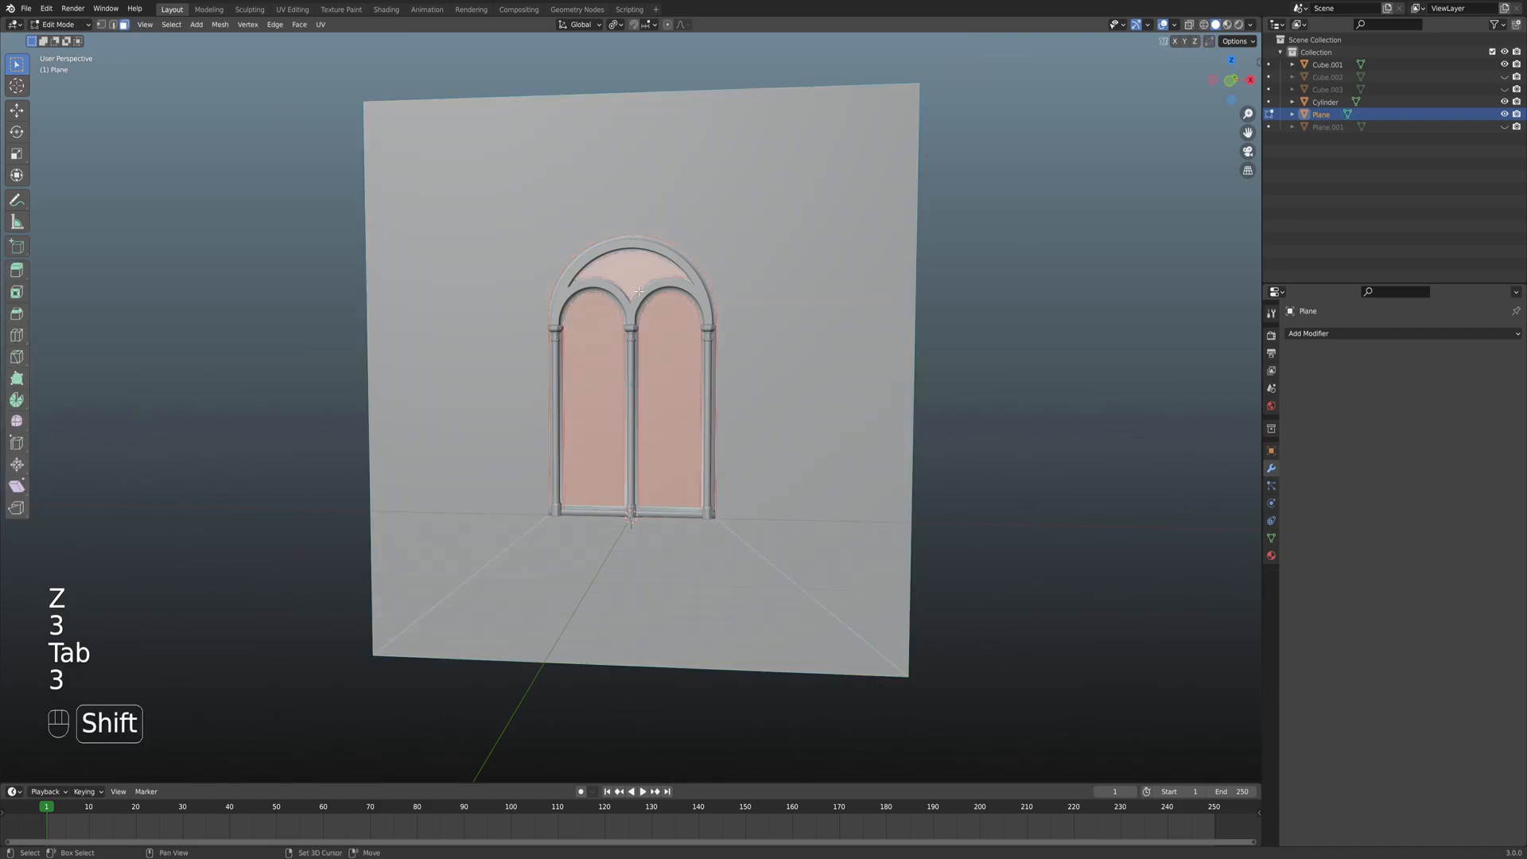
pyautogui.scroll(4, 674, 378)
pyautogui.moveTo(673, 379); pyautogui.dragTo(696, 388, button='middle')
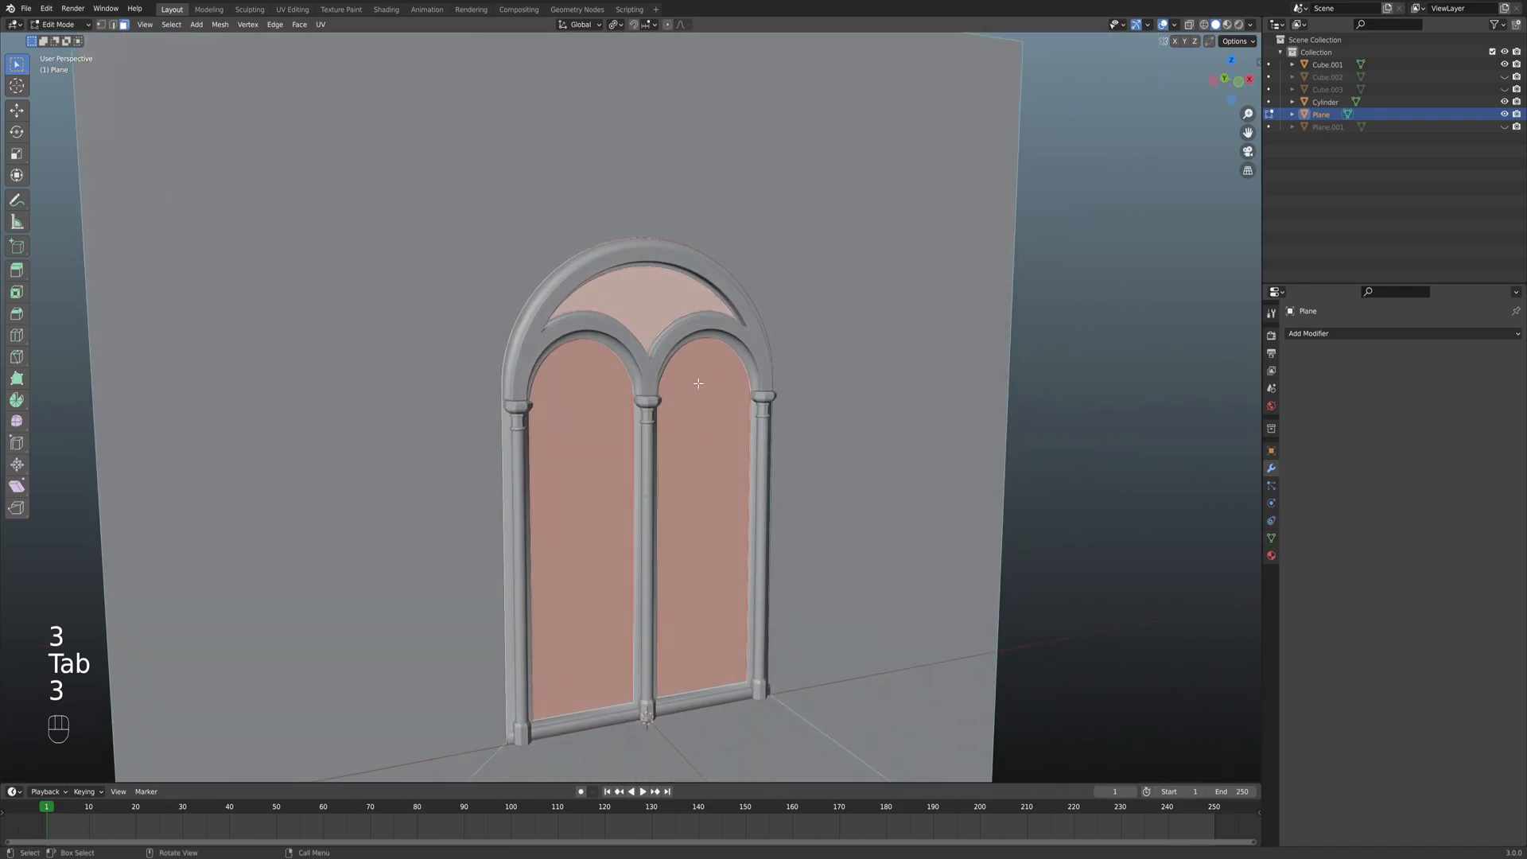
pyautogui.press('x')
pyautogui.click(693, 387)
pyautogui.scroll(-5, 695, 385)
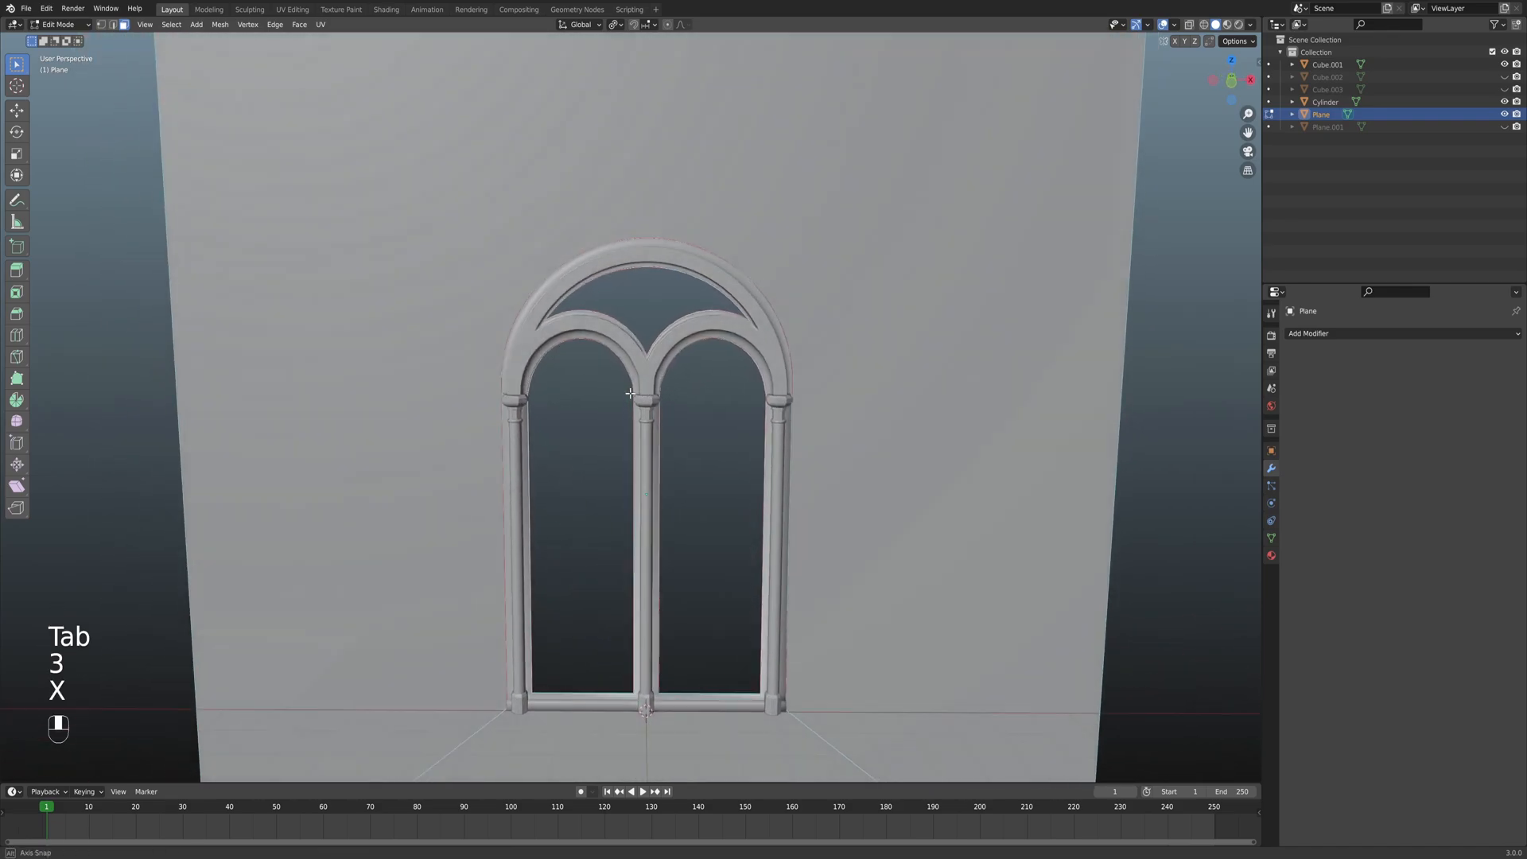
pyautogui.moveTo(695, 386); pyautogui.dragTo(668, 330, button='middle')
pyautogui.scroll(-3, 671, 317)
pyautogui.press('2')
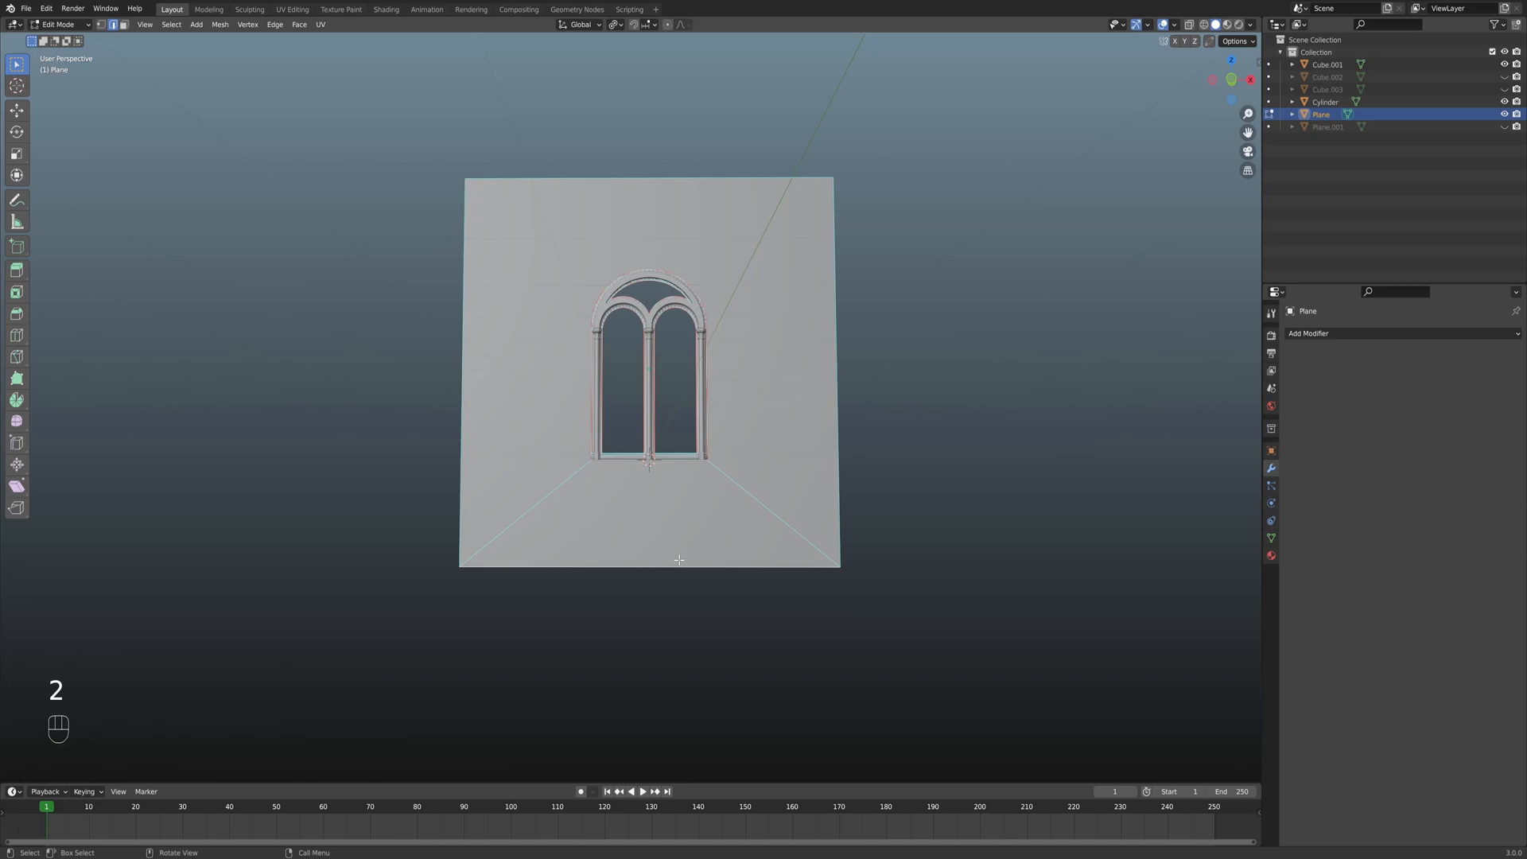
pyautogui.press('KP_1')
pyautogui.press('g')
pyautogui.press('z')
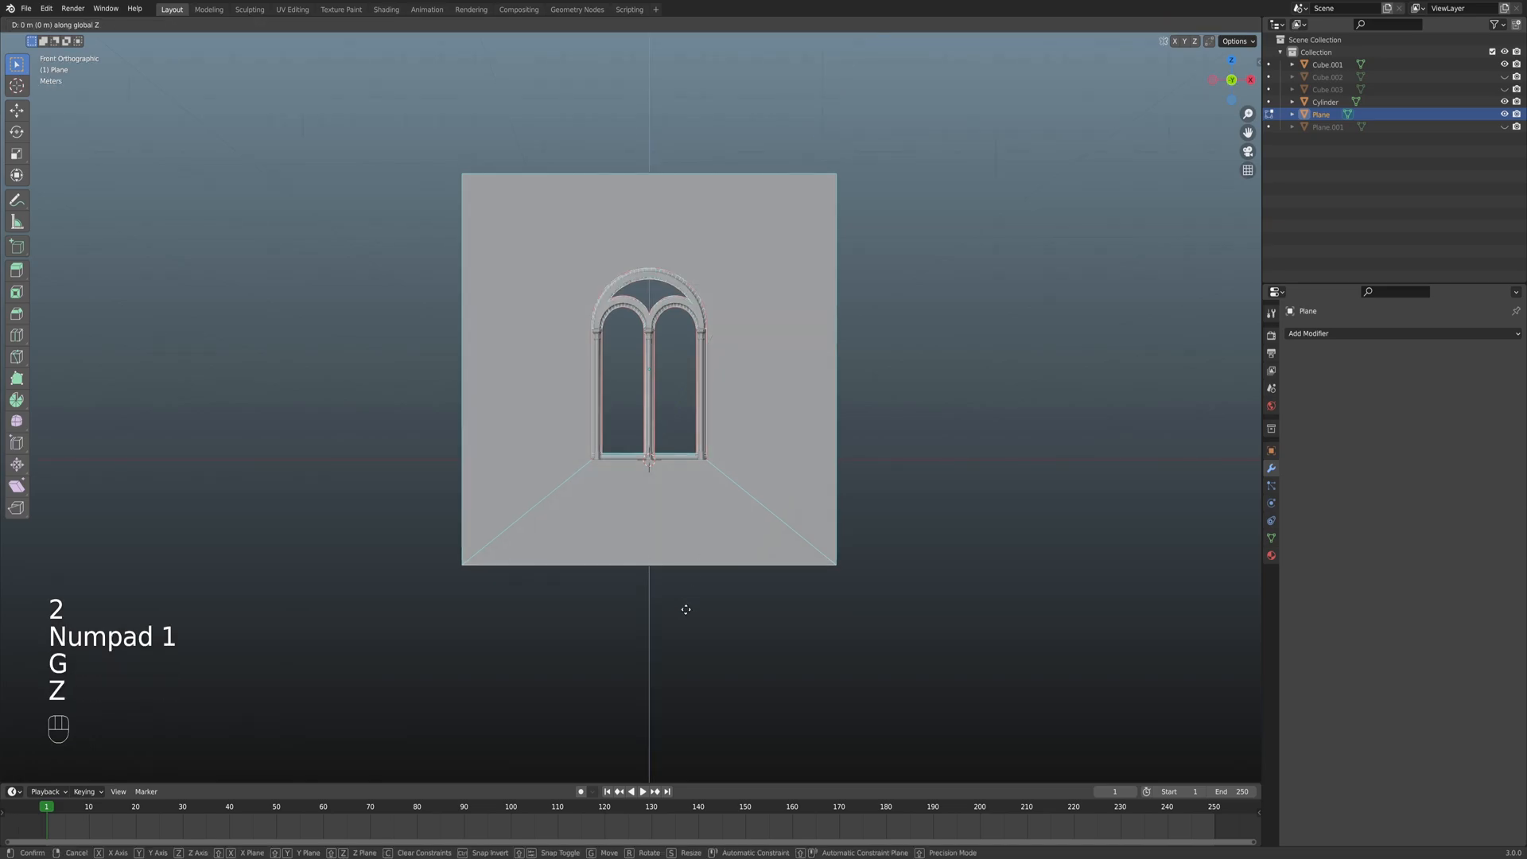
pyautogui.press('ctrl')
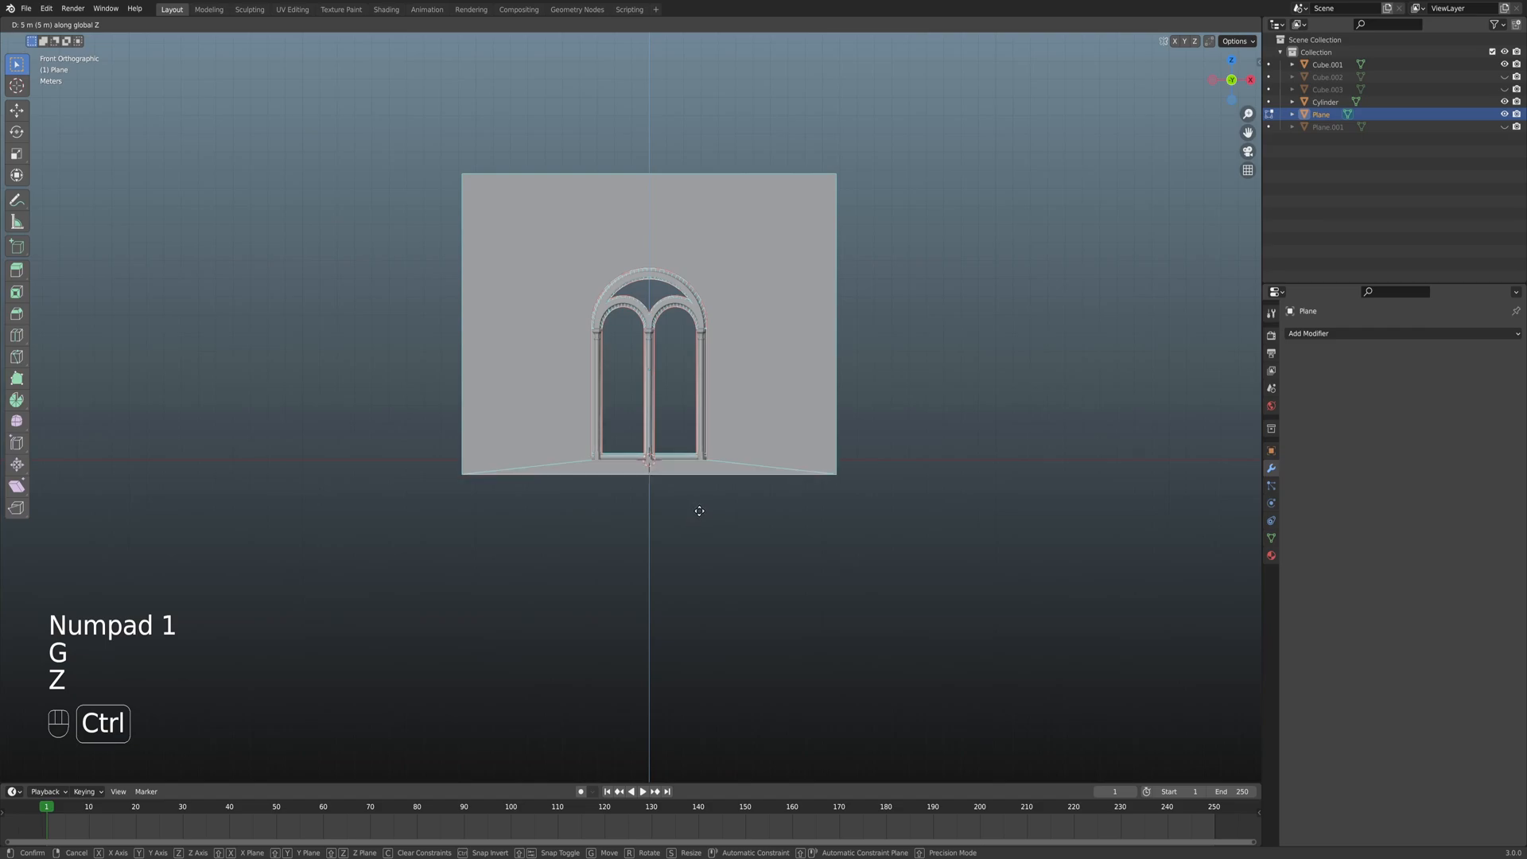
pyautogui.rightClick(720, 529)
# In wireframe front view, select the wall's two outer bottom corner vertices and flatten them by scaling to 0 along Z.
pyautogui.press('z')
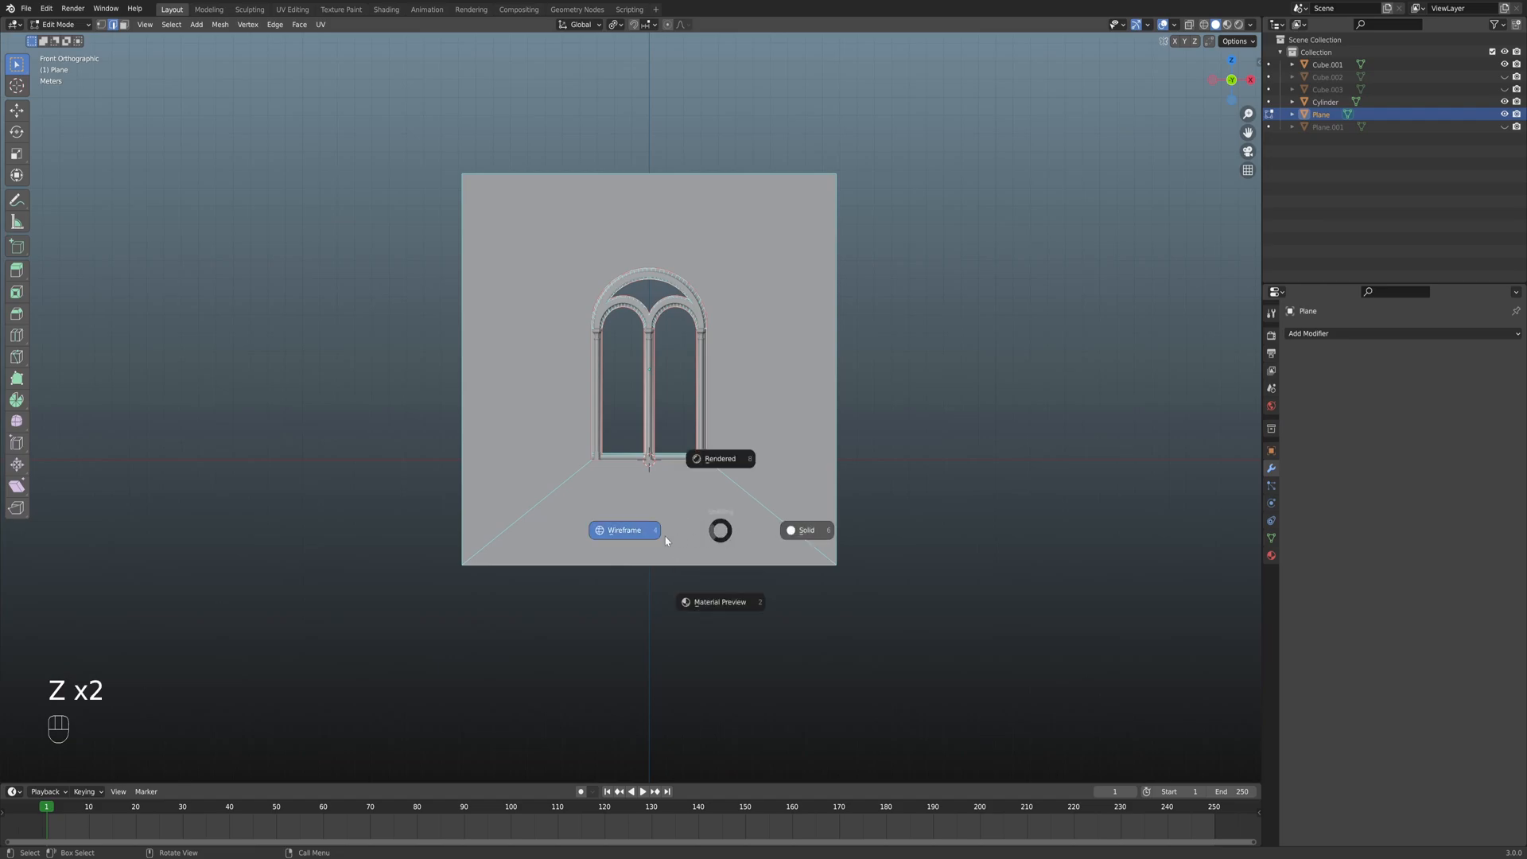
pyautogui.click(634, 539)
pyautogui.press('1')
pyautogui.moveTo(409, 478); pyautogui.dragTo(984, 688)
pyautogui.press('s')
pyautogui.press('z')
pyautogui.press('0')
pyautogui.press('Return')
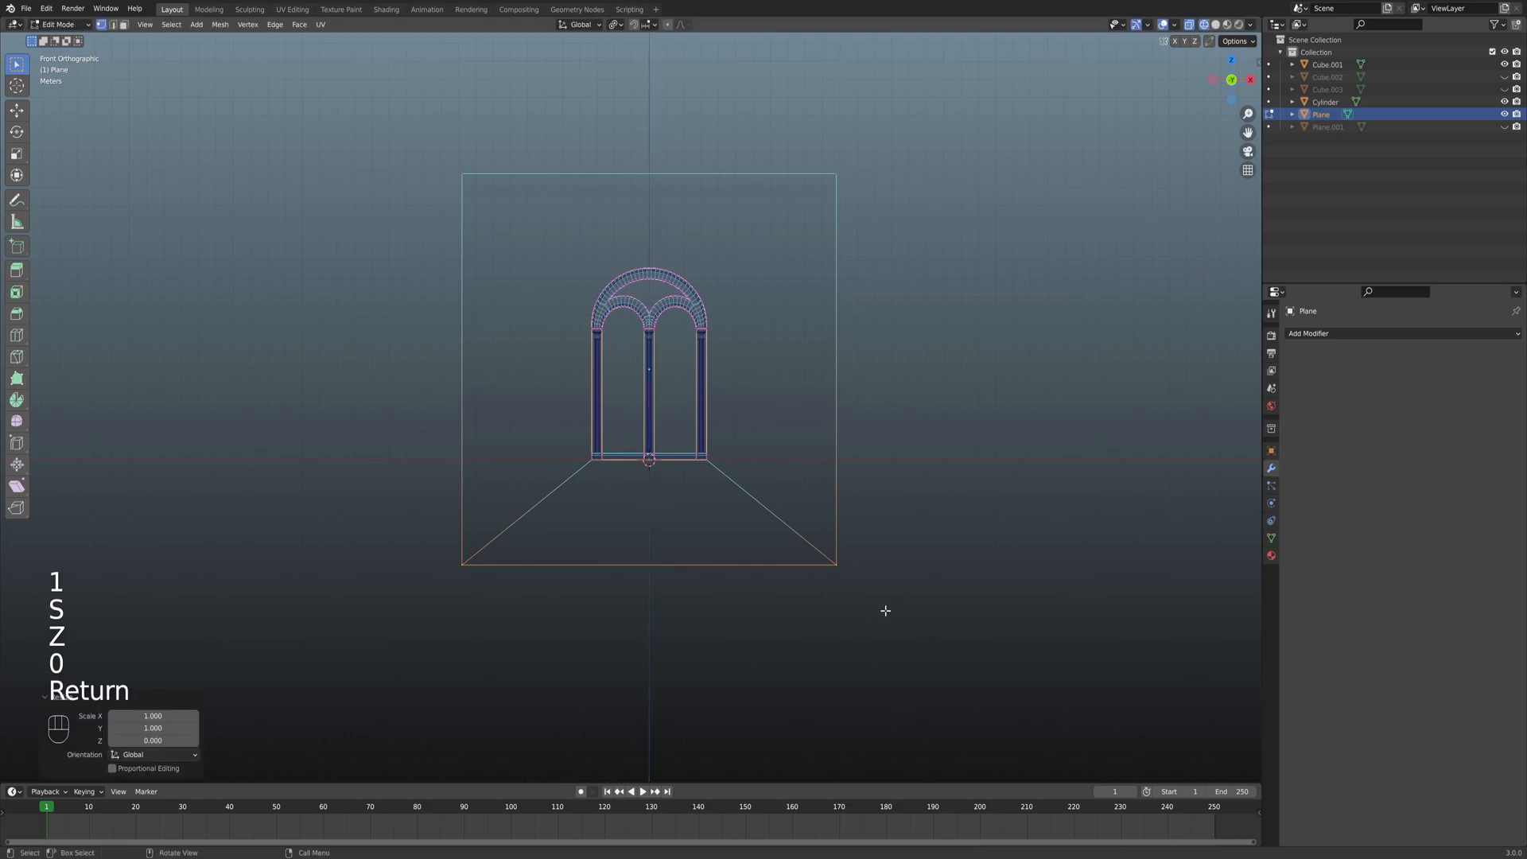
# Raise the wall's two outer bottom corner vertices 6 m along Z, close to the window base.
pyautogui.press('g')
pyautogui.press('z')
pyautogui.press('ctrl')
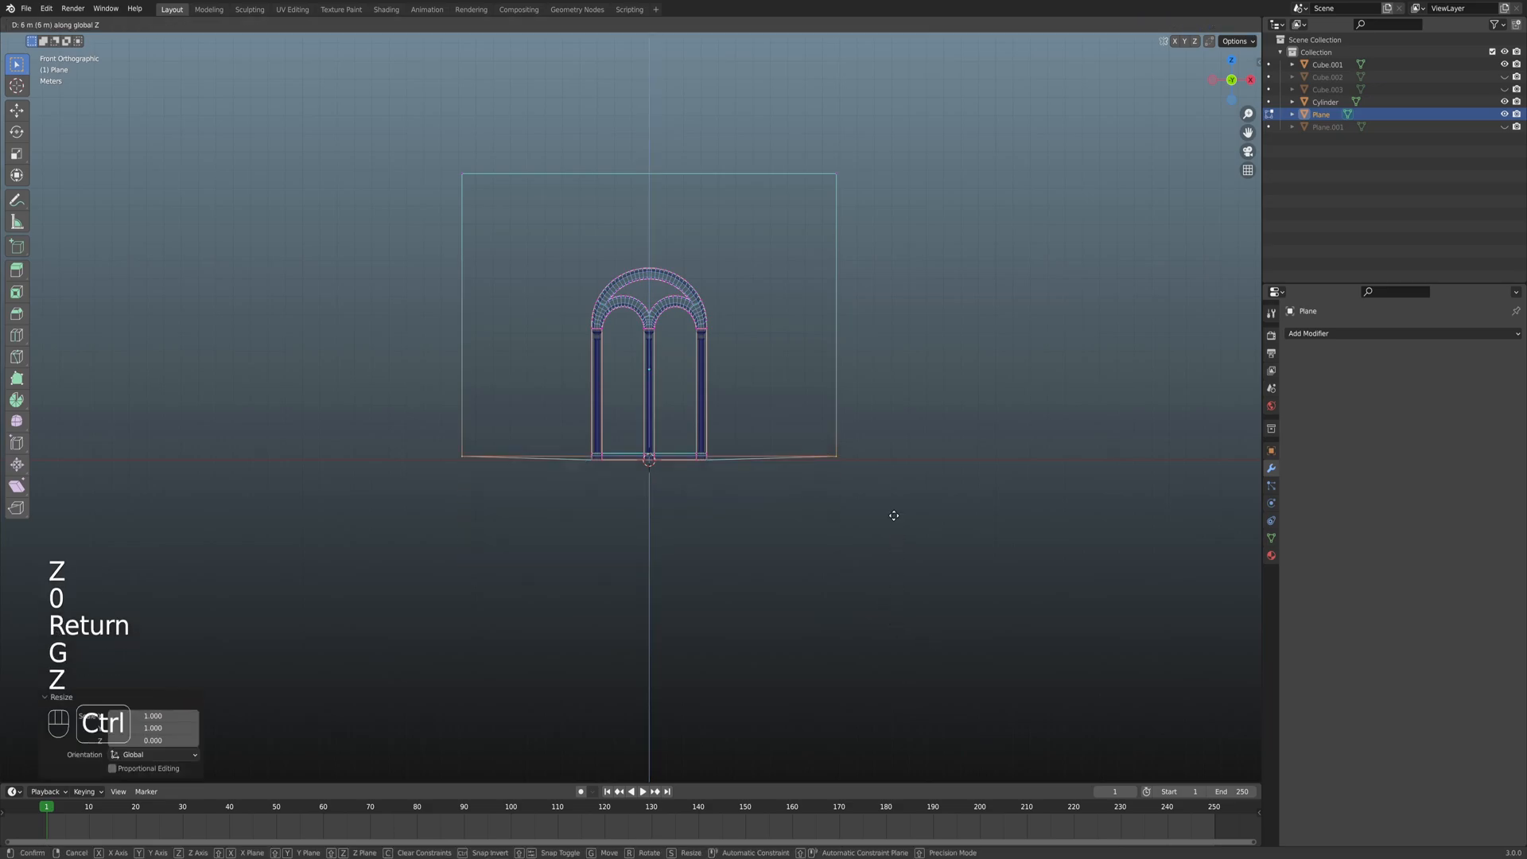
pyautogui.click(800, 549)
# Select all of the wall's bottom vertices, including those of the window cut-out, and align them by scaling to 0 along Z.
pyautogui.scroll(4, 801, 550)
pyautogui.keyDown('shift'); pyautogui.scroll(-2, 751, 522); pyautogui.keyUp('shift')
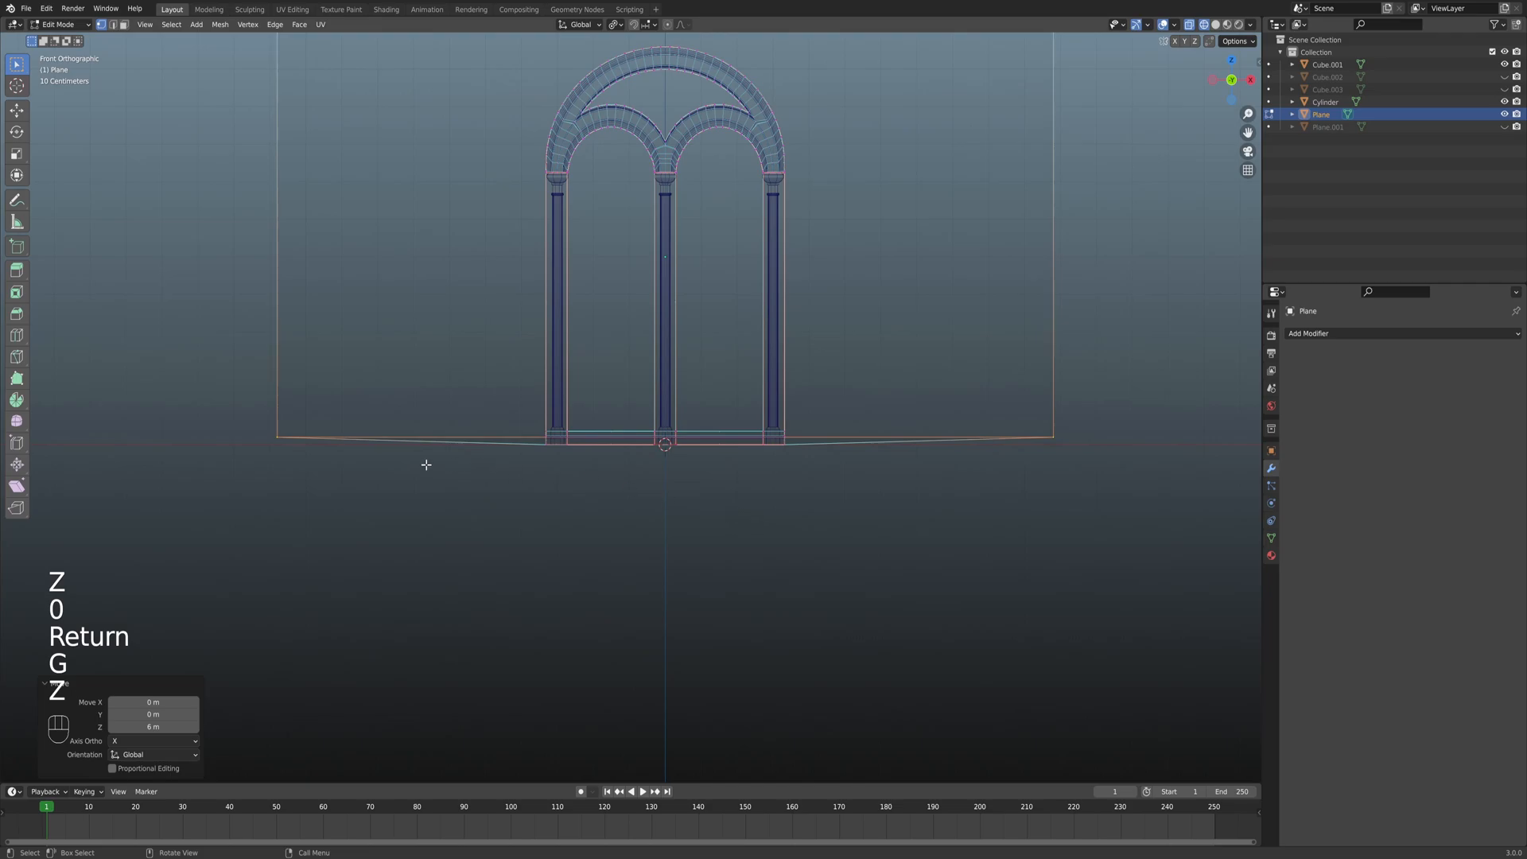
pyautogui.moveTo(218, 385); pyautogui.dragTo(1179, 598)
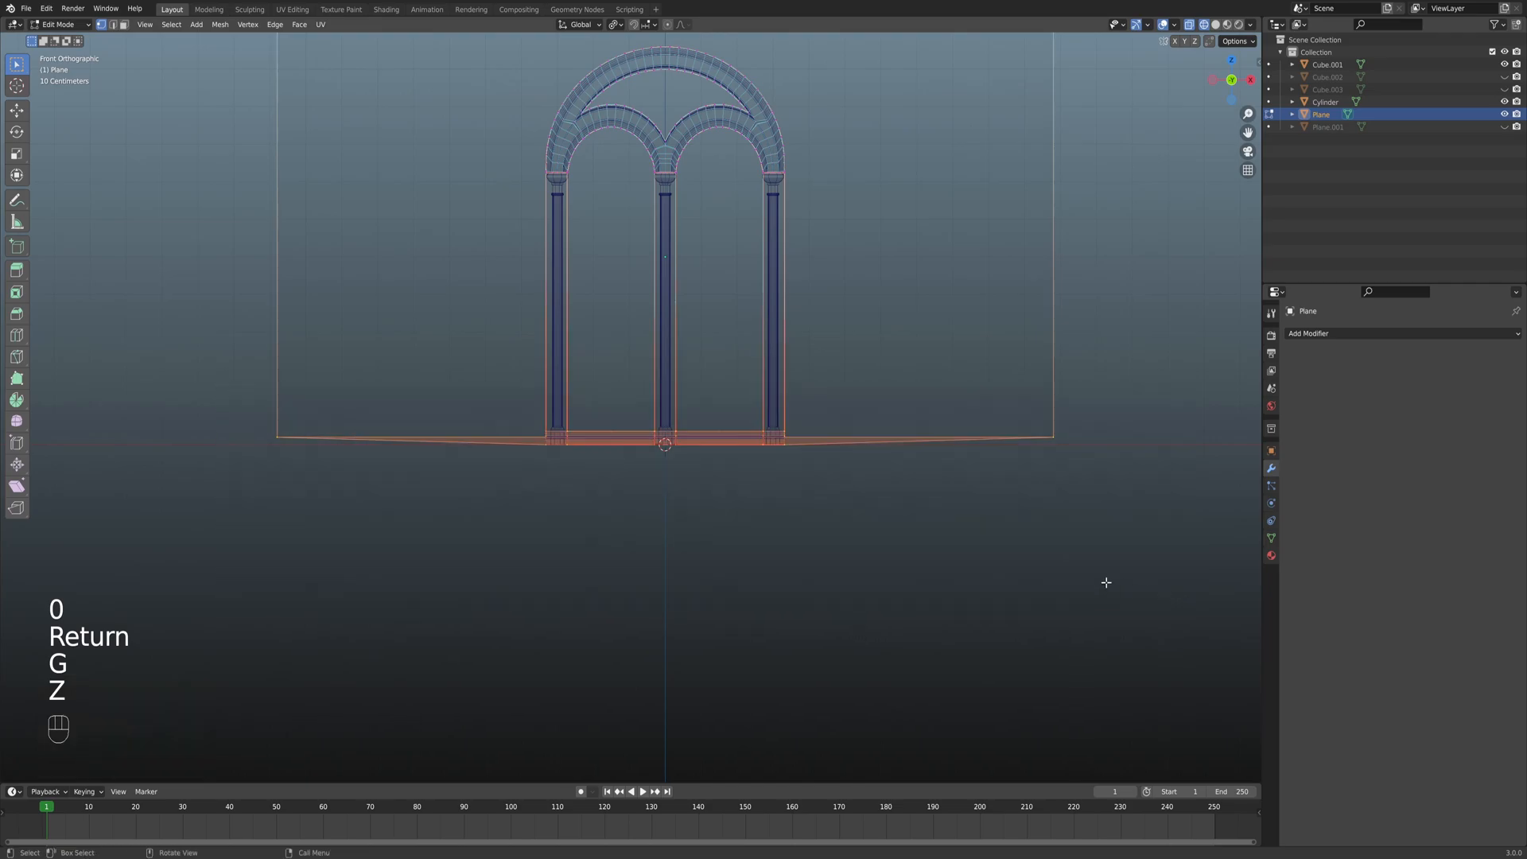
pyautogui.press('s')
pyautogui.press('z')
pyautogui.press('0')
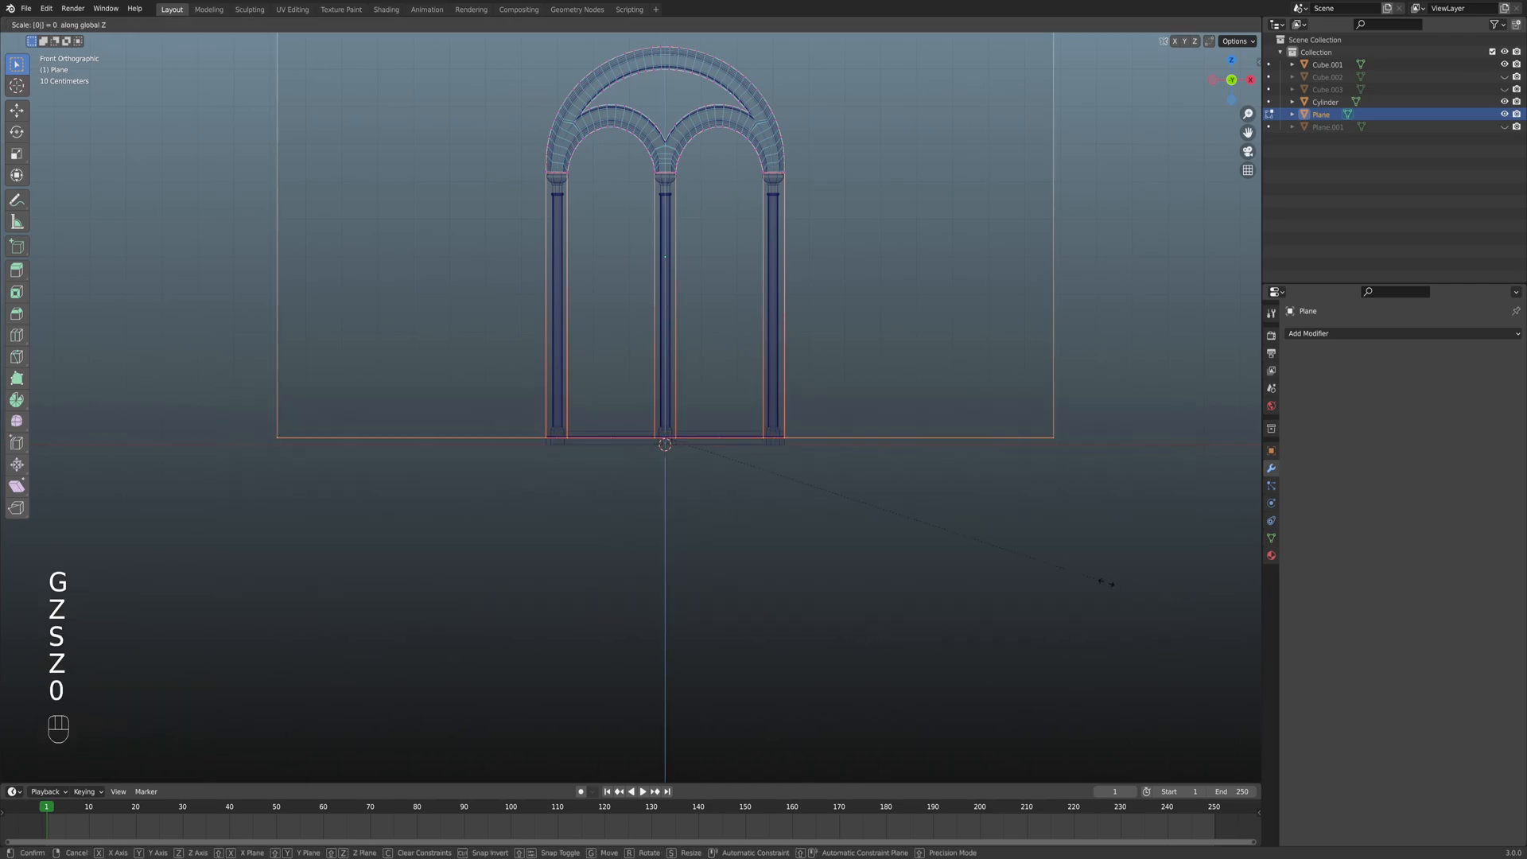
pyautogui.press('Return')
# In solid shading, lower the wall's bottom vertices about 0.18 m along Z so they align with the underside of the window frame.
pyautogui.scroll(3, 1065, 549)
pyautogui.press('z')
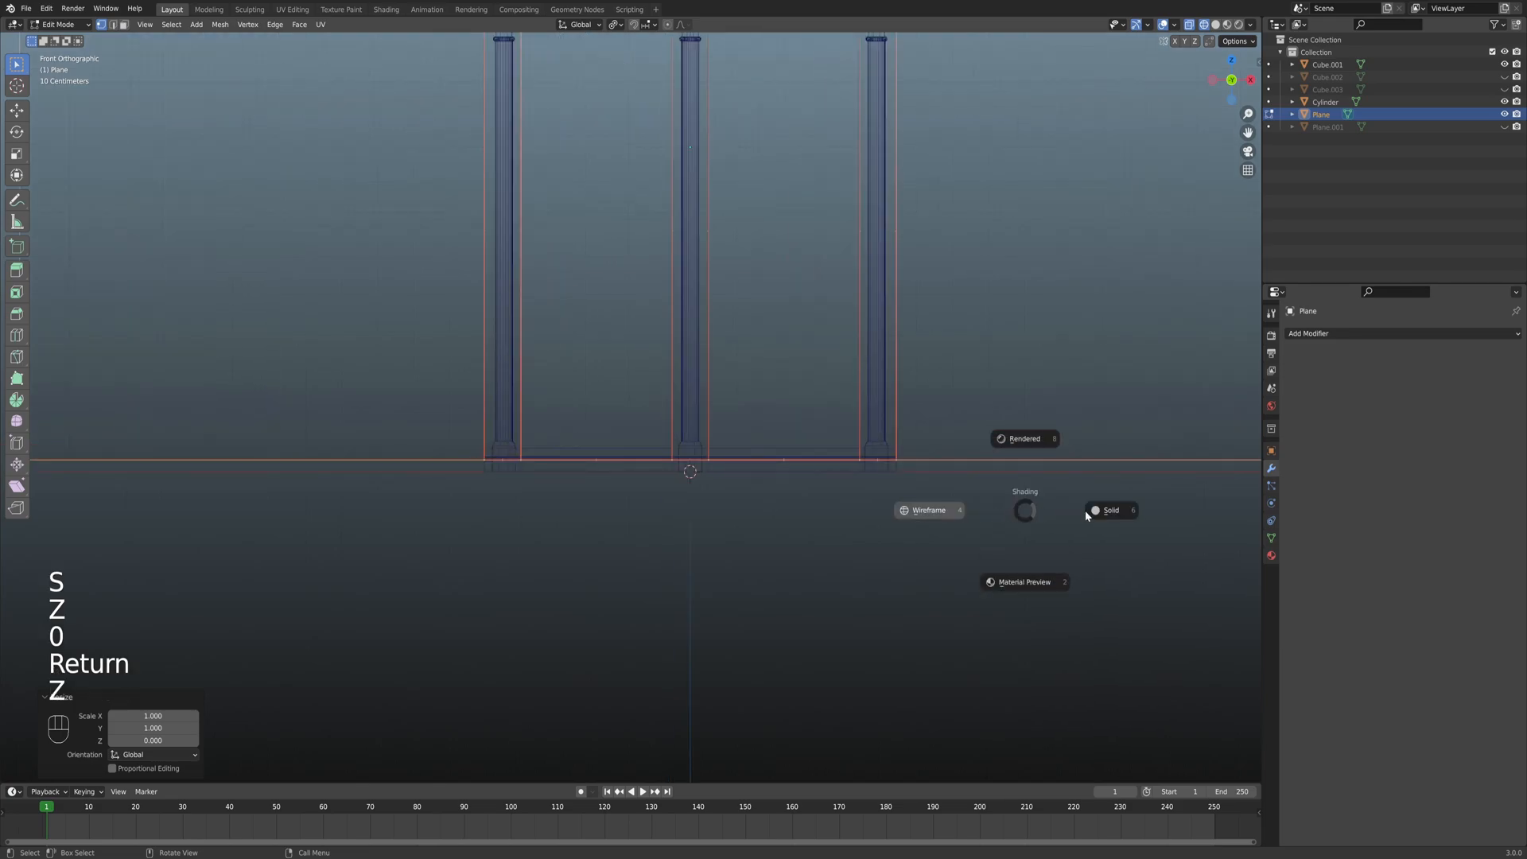
pyautogui.click(1050, 509)
pyautogui.keyDown('ctrl'); pyautogui.scroll(2, 981, 504); pyautogui.keyUp('ctrl')
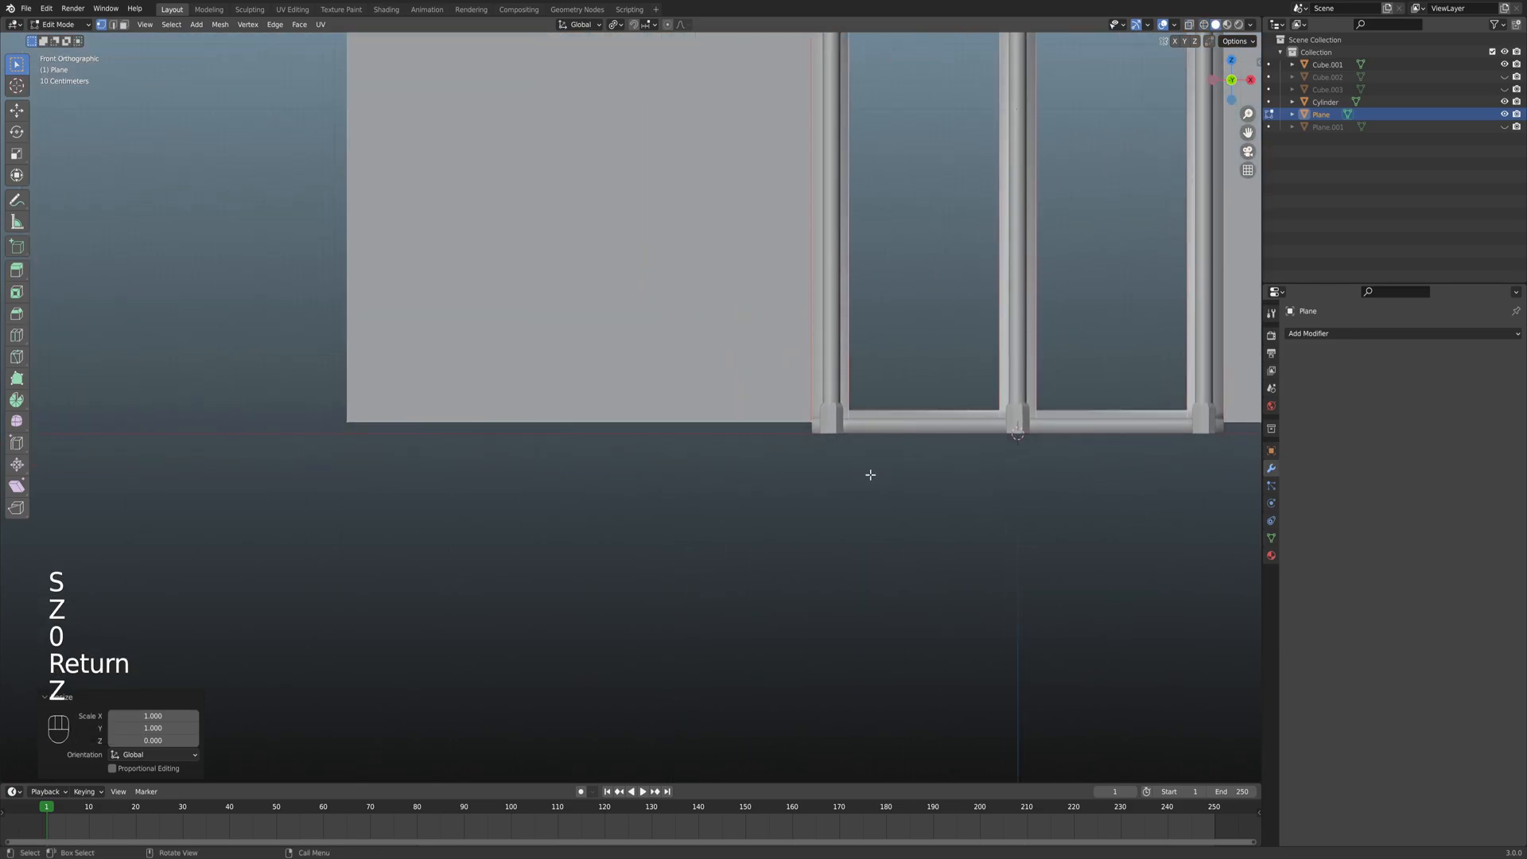
pyautogui.scroll(5, 881, 467)
pyautogui.press('g')
pyautogui.press('z')
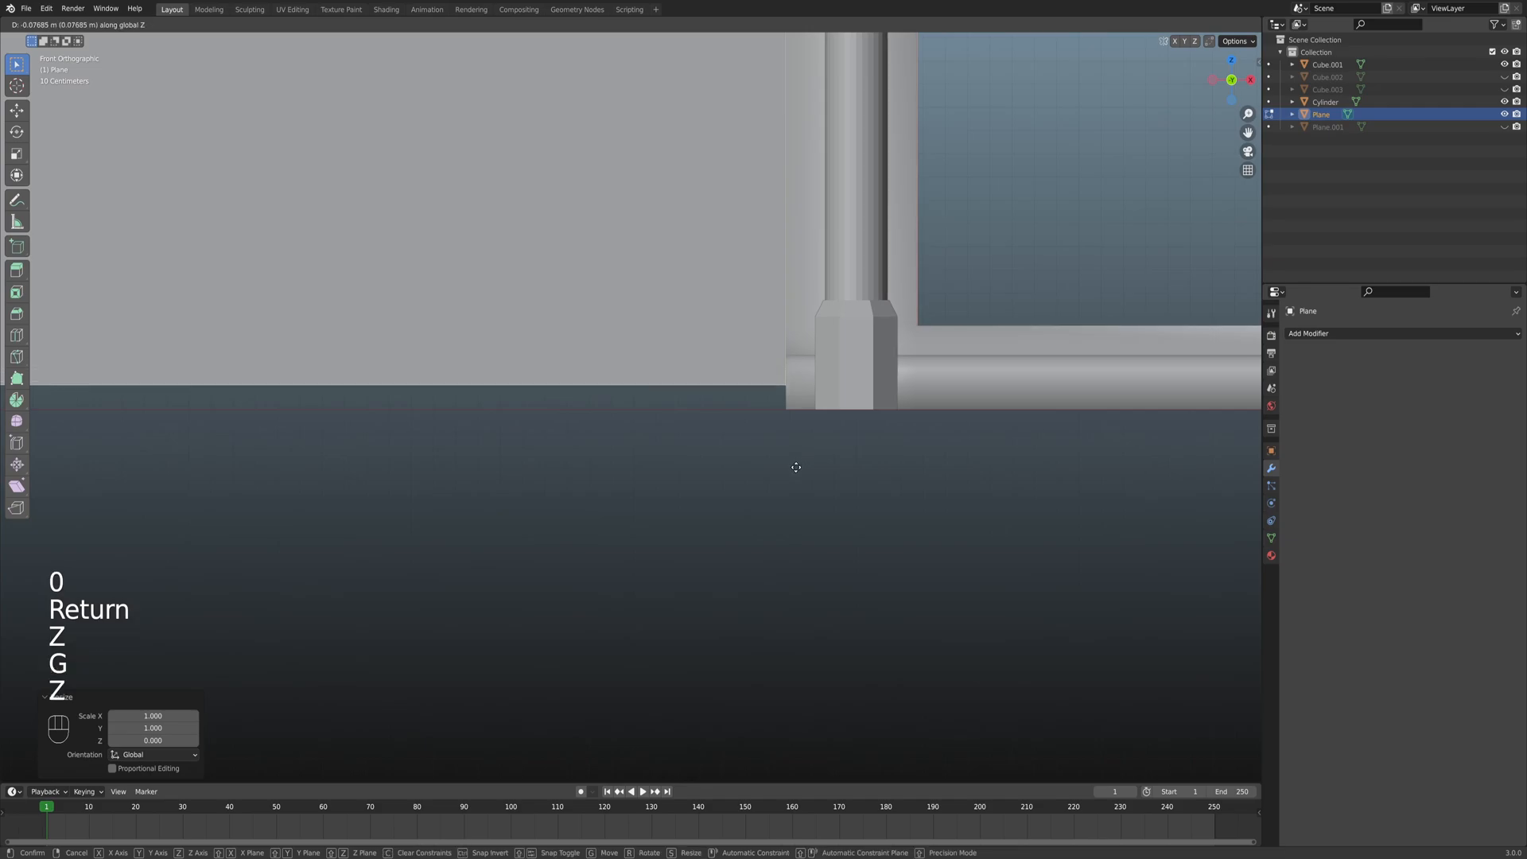
pyautogui.press('shift')
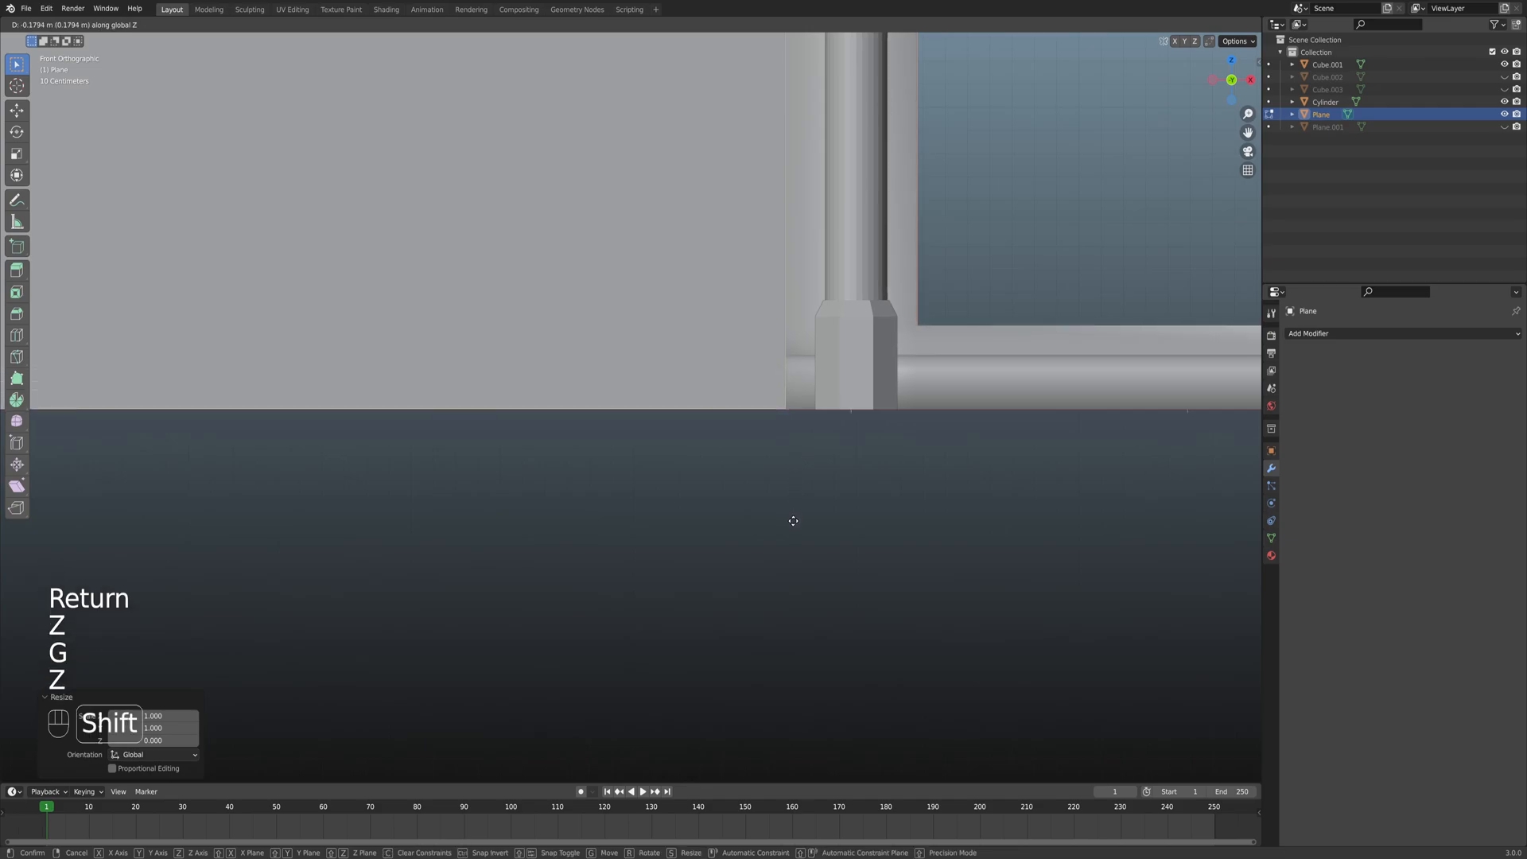
pyautogui.click(792, 517)
# Widen the wall by moving its right side edge outward about 13 m along X.
pyautogui.scroll(-6, 830, 435)
pyautogui.keyDown('shift'); pyautogui.moveTo(832, 438); pyautogui.dragTo(805, 518, button='middle'); pyautogui.keyUp('shift')
pyautogui.moveTo(687, 284); pyautogui.dragTo(662, 389, button='middle')
pyautogui.moveTo(738, 328); pyautogui.dragTo(666, 373, button='middle')
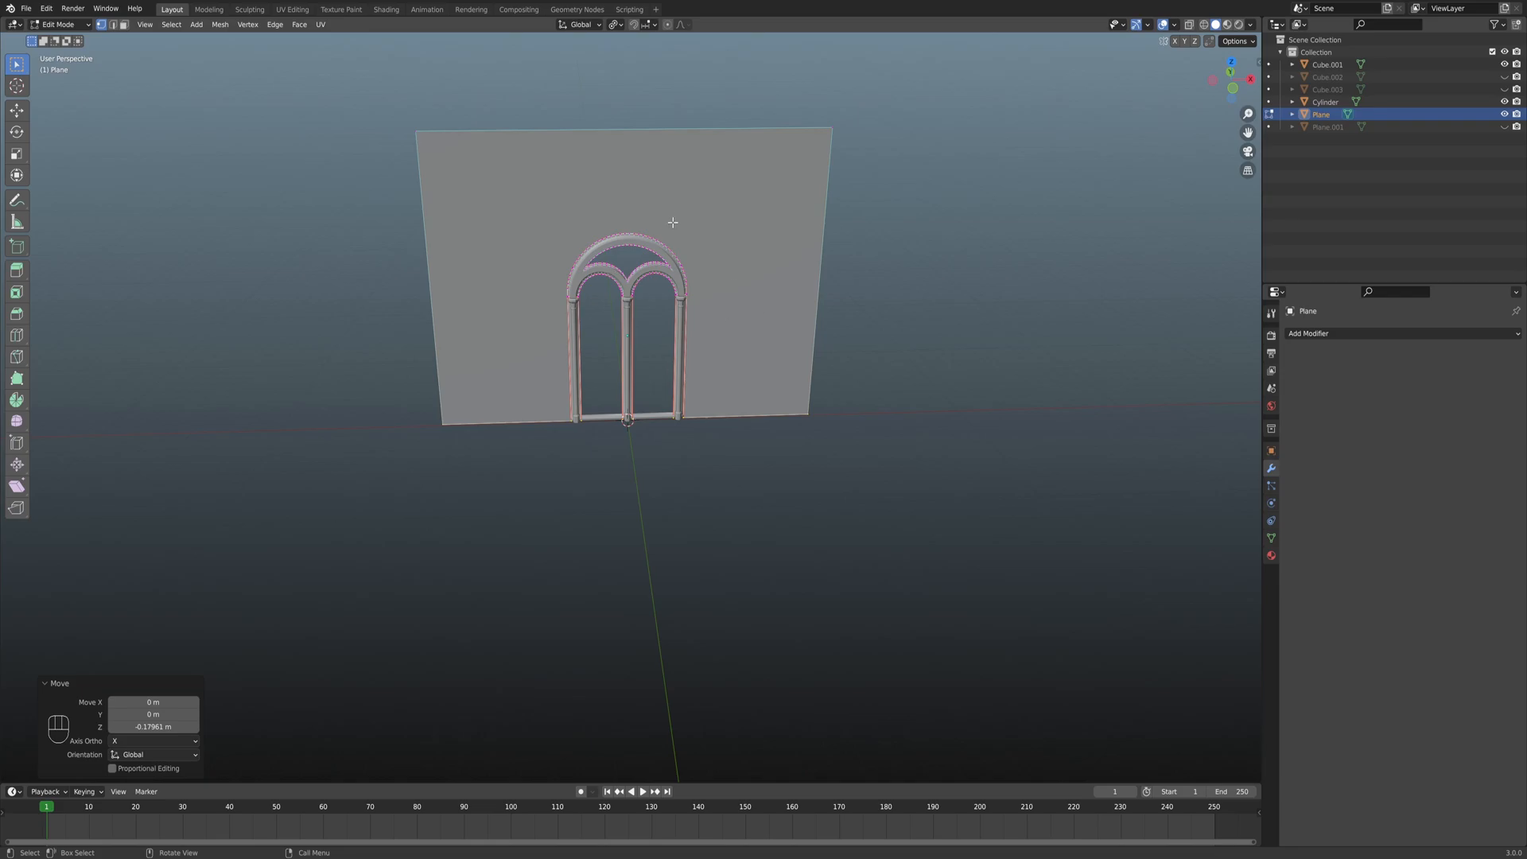
pyautogui.moveTo(679, 377); pyautogui.dragTo(661, 362, button='middle')
pyautogui.moveTo(775, 338); pyautogui.dragTo(783, 334, button='middle')
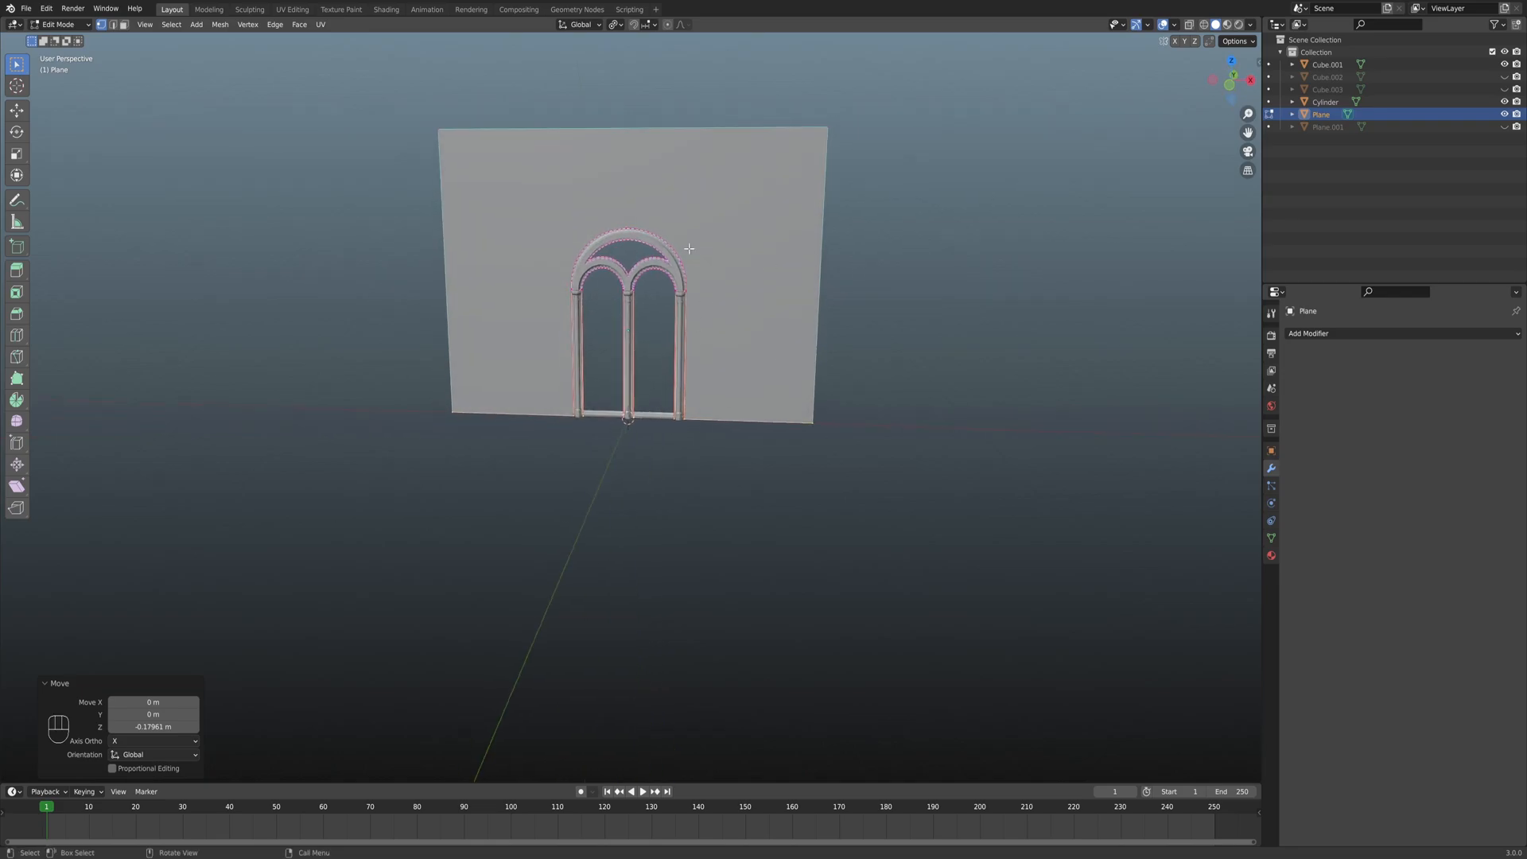
pyautogui.press('2')
pyautogui.keyDown('shift'); pyautogui.moveTo(817, 284); pyautogui.dragTo(733, 326, button='middle'); pyautogui.keyUp('shift')
pyautogui.click(733, 326)
pyautogui.press('g')
pyautogui.press('x')
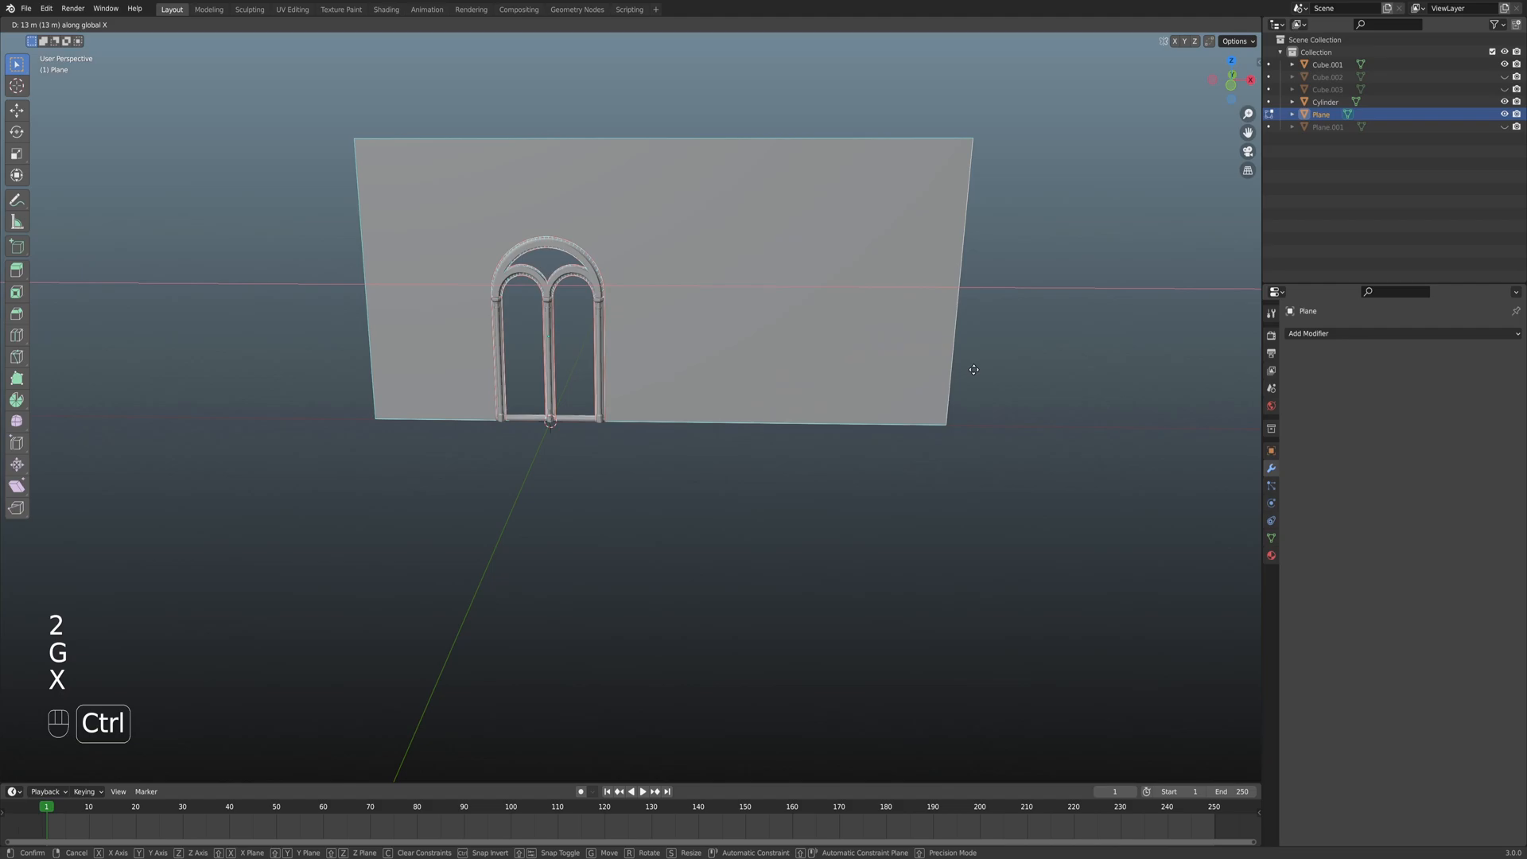
pyautogui.click(971, 365)
# Extend the wall on its left side by moving that side edge outward along negative X.
pyautogui.keyDown('ctrl'); pyautogui.scroll(-5, 610, 350); pyautogui.keyUp('ctrl')
pyautogui.keyDown('shift'); pyautogui.moveTo(612, 311); pyautogui.dragTo(596, 351, button='middle'); pyautogui.keyUp('shift')
pyautogui.press('g')
pyautogui.press('x')
pyautogui.keyDown('ctrl'); pyautogui.click(368, 348); pyautogui.keyUp('ctrl')
# Raise the wall's top edge 10 m along Z.
pyautogui.click(596, 227)
pyautogui.press('g')
pyautogui.press('z')
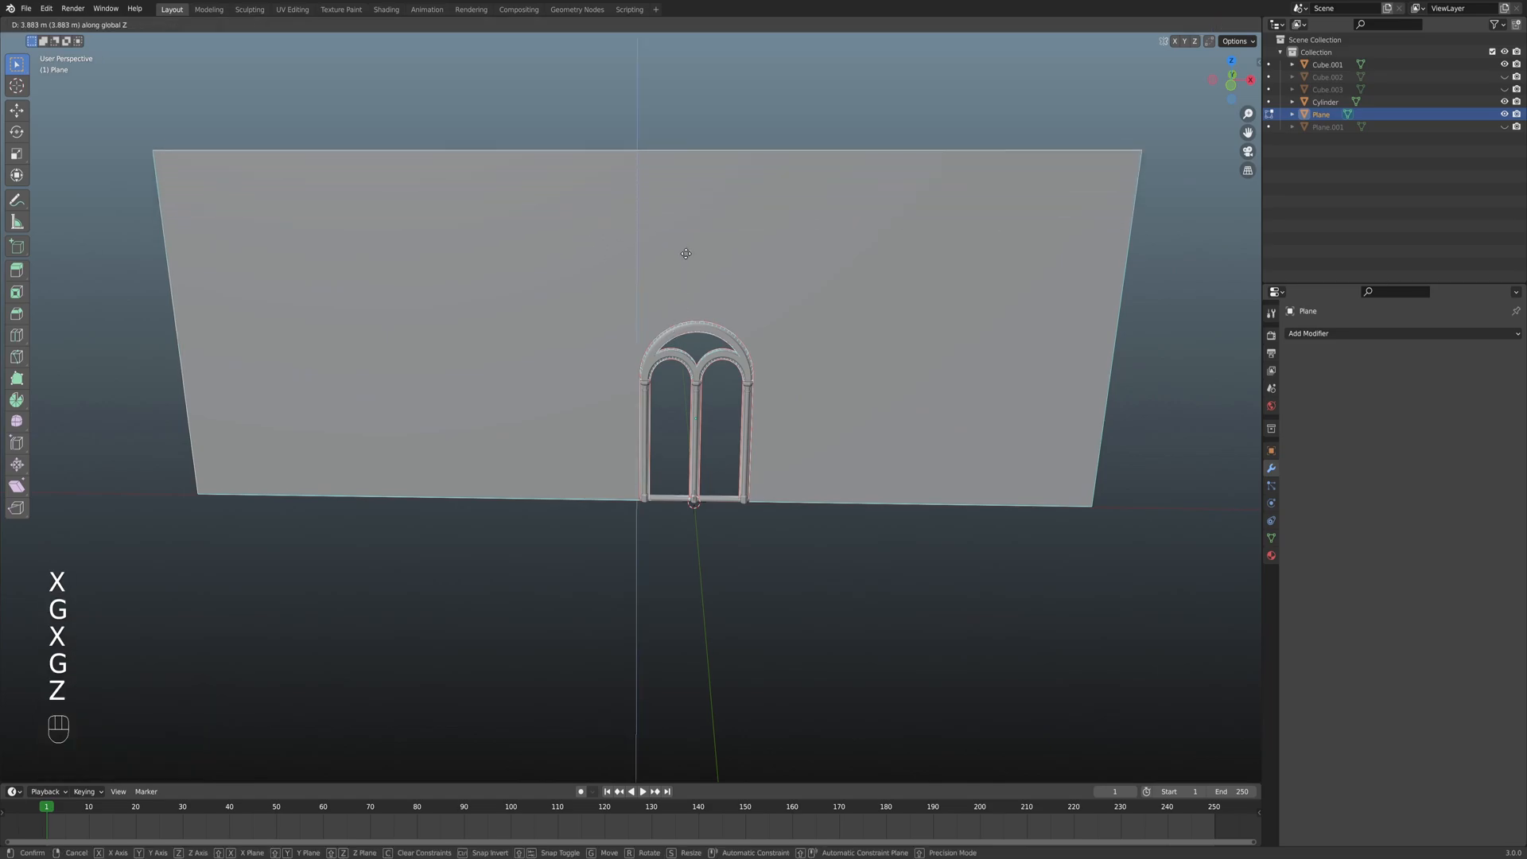
pyautogui.keyDown('ctrl'); pyautogui.click(691, 155); pyautogui.keyUp('ctrl')
pyautogui.scroll(-4, 845, 330)
pyautogui.keyDown('shift'); pyautogui.moveTo(846, 331); pyautogui.dragTo(740, 361, button='middle'); pyautogui.keyUp('shift')
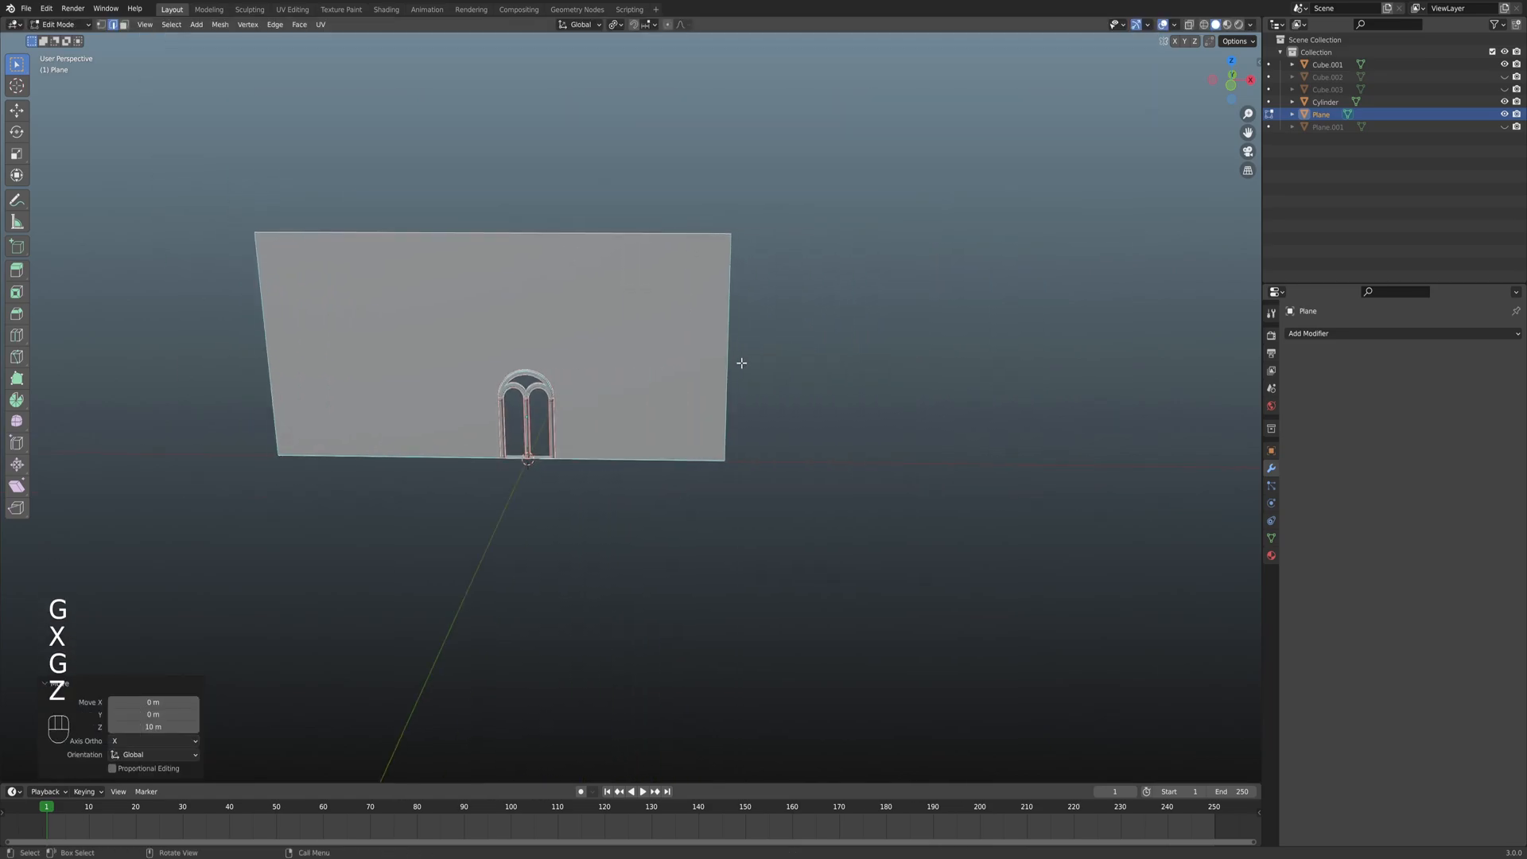
# Move the wall's right side edge a further 8 m outward along X.
pyautogui.click(730, 358)
pyautogui.press('g')
pyautogui.press('x')
pyautogui.keyDown('ctrl'); pyautogui.click(803, 357); pyautogui.keyUp('ctrl')
# Select the wall's bottom edges on both sides of the window.
pyautogui.keyDown('shift'); pyautogui.moveTo(573, 382); pyautogui.dragTo(672, 417, button='middle'); pyautogui.keyUp('shift')
pyautogui.scroll(3, 761, 342)
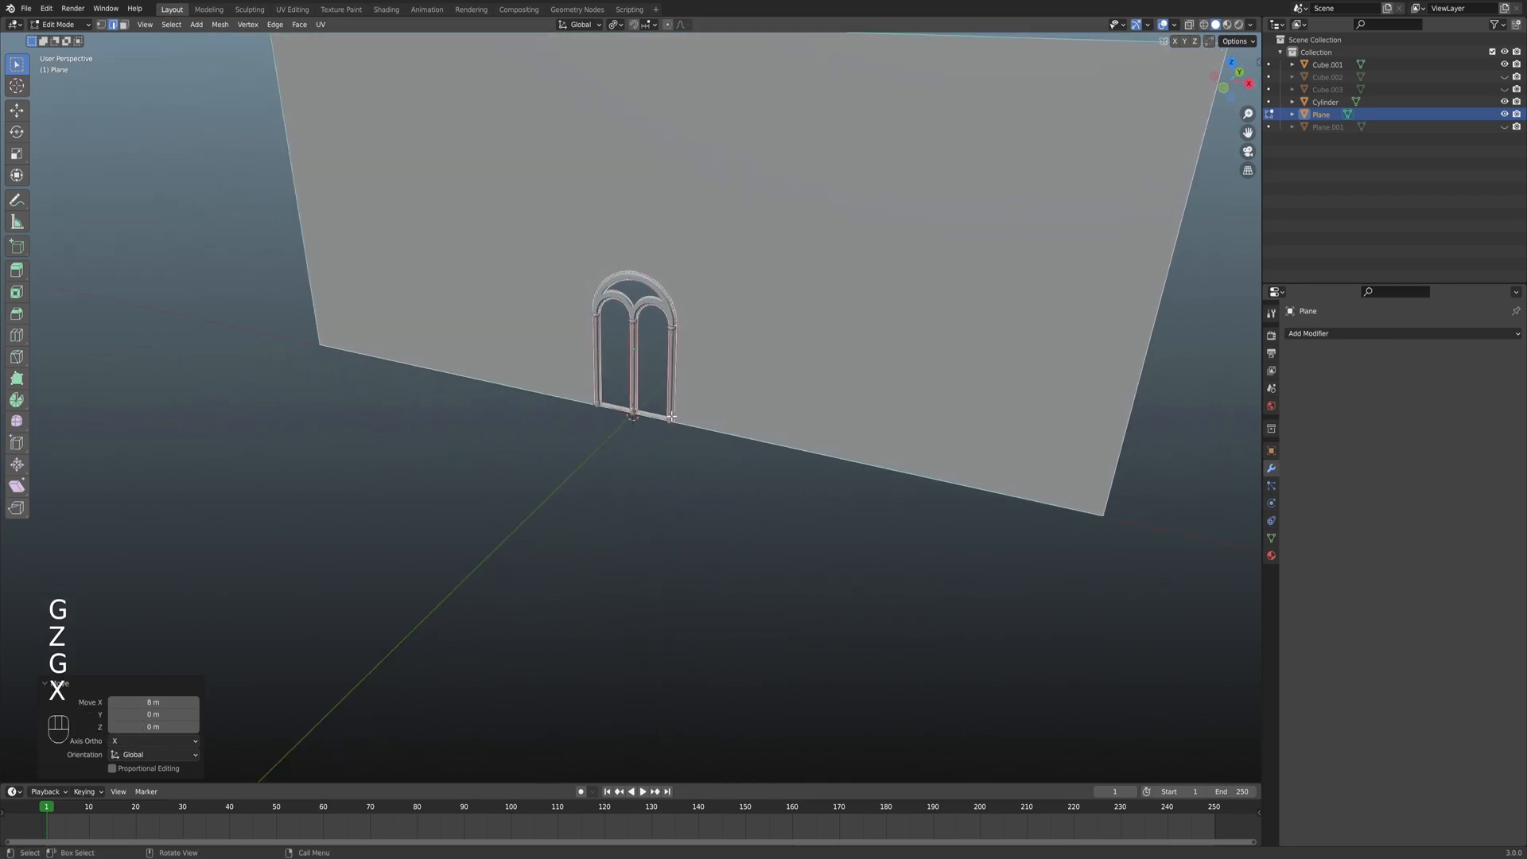
pyautogui.moveTo(550, 416); pyautogui.dragTo(559, 385, button='middle')
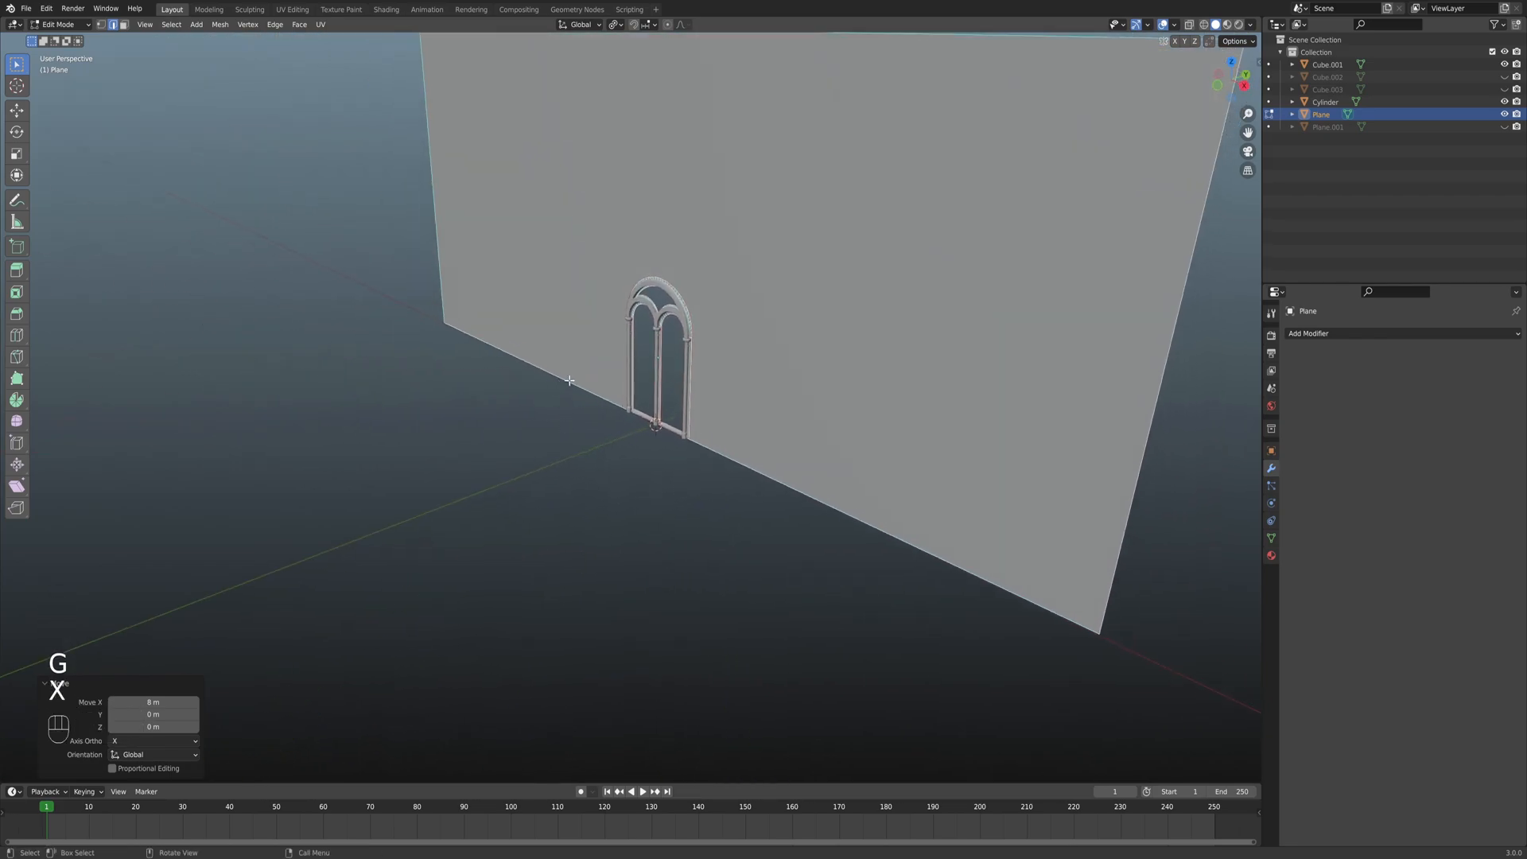
pyautogui.scroll(-6, 566, 380)
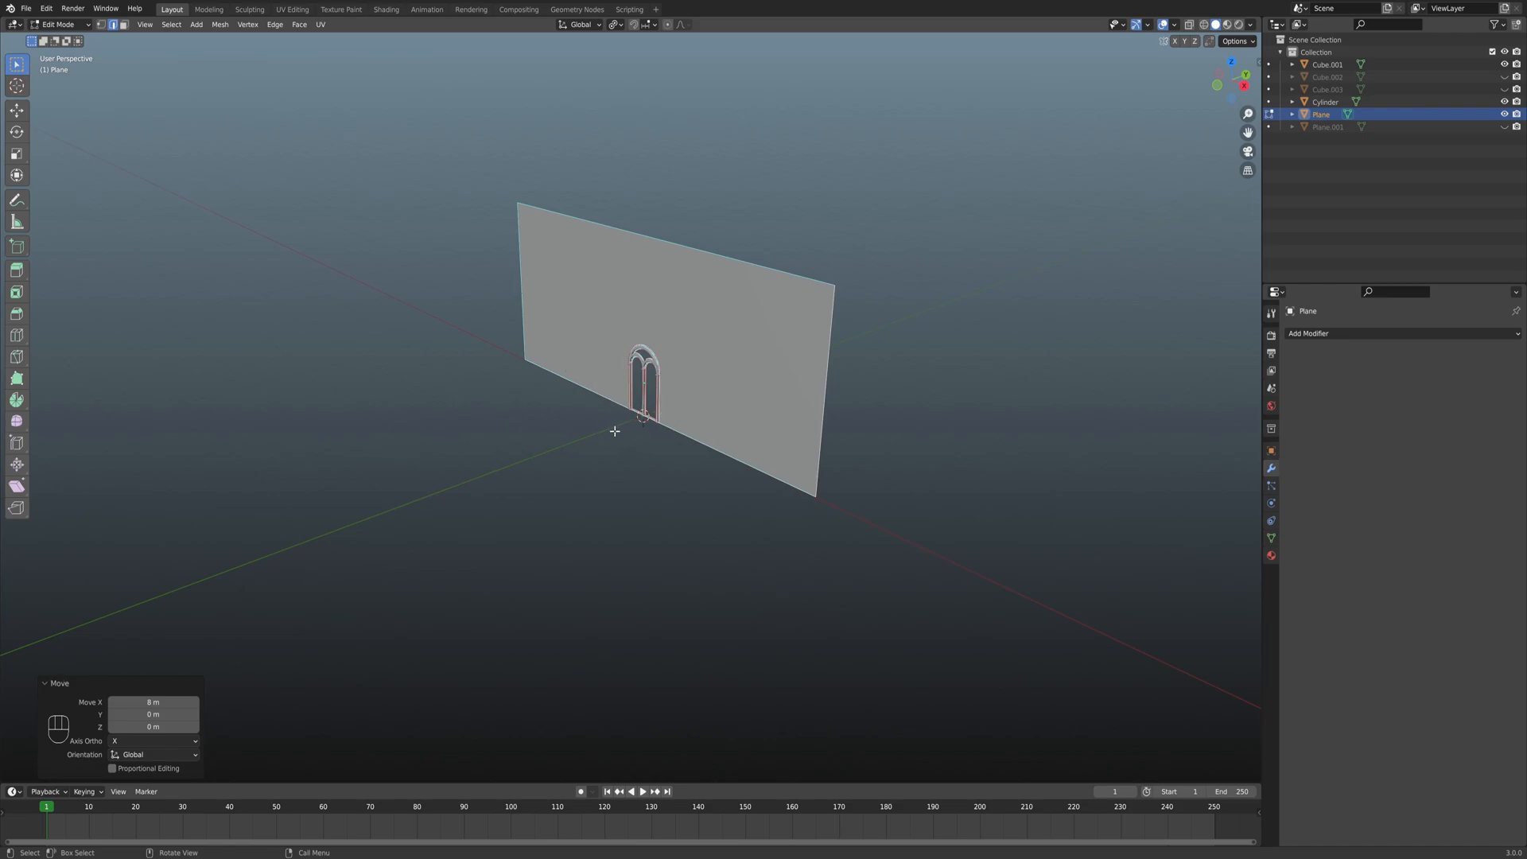
pyautogui.moveTo(615, 430); pyautogui.dragTo(660, 430, button='middle')
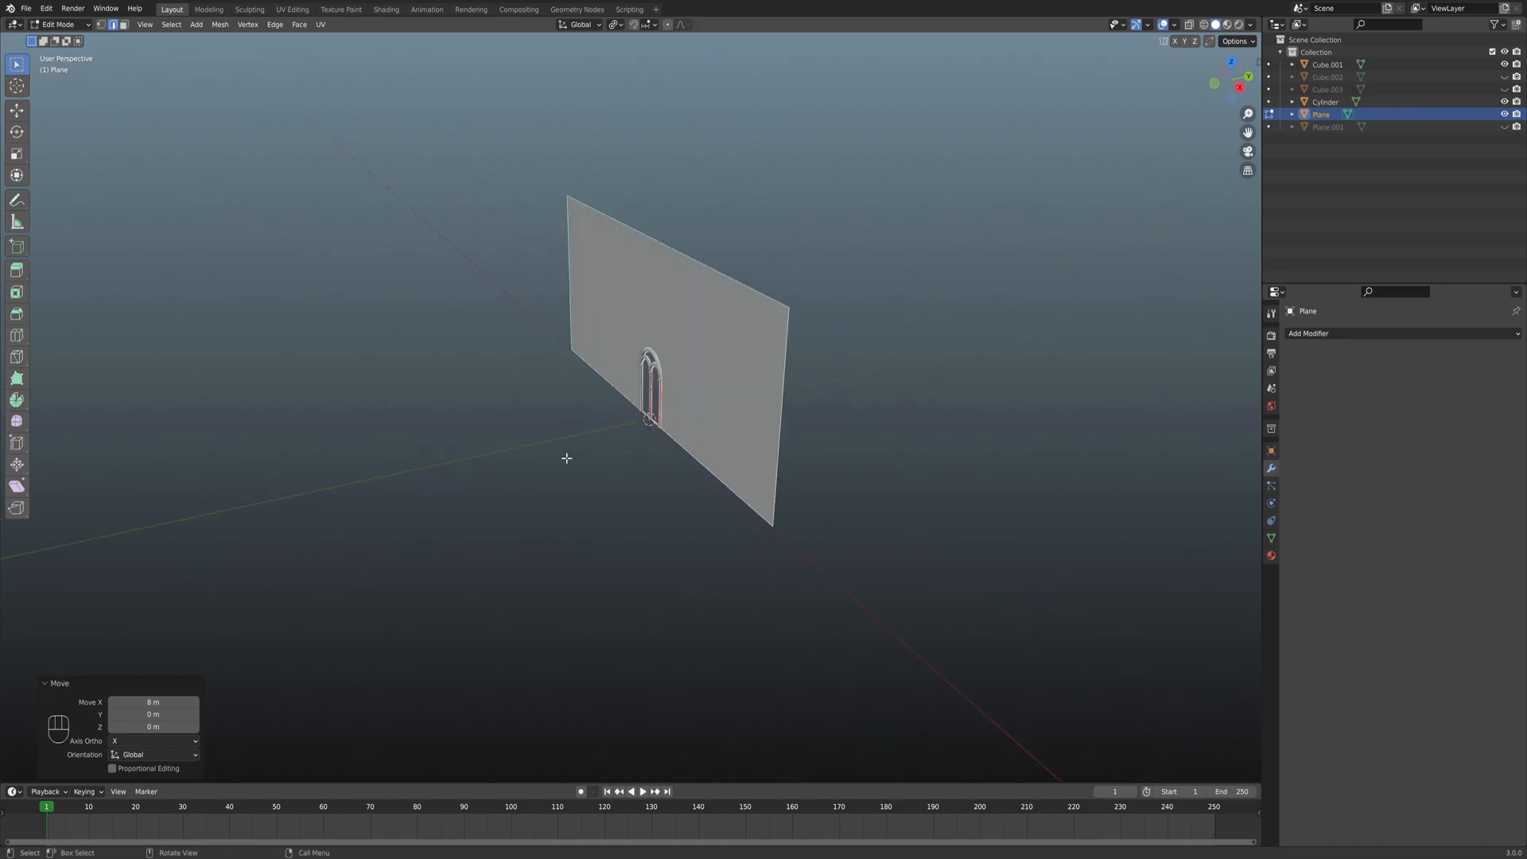
pyautogui.press('shift')
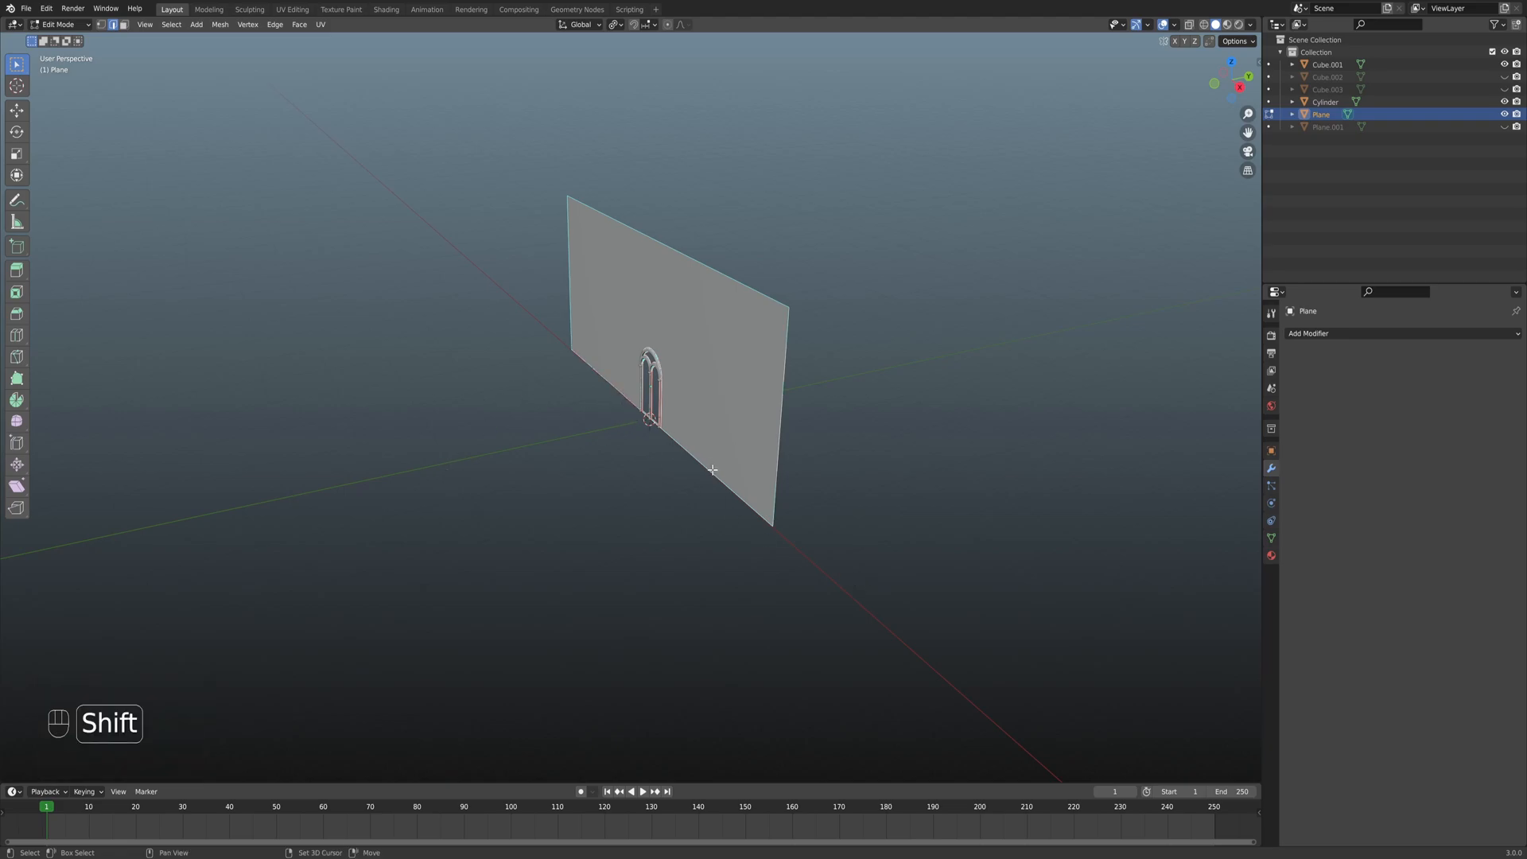
pyautogui.scroll(5, 713, 470)
pyautogui.press('e')
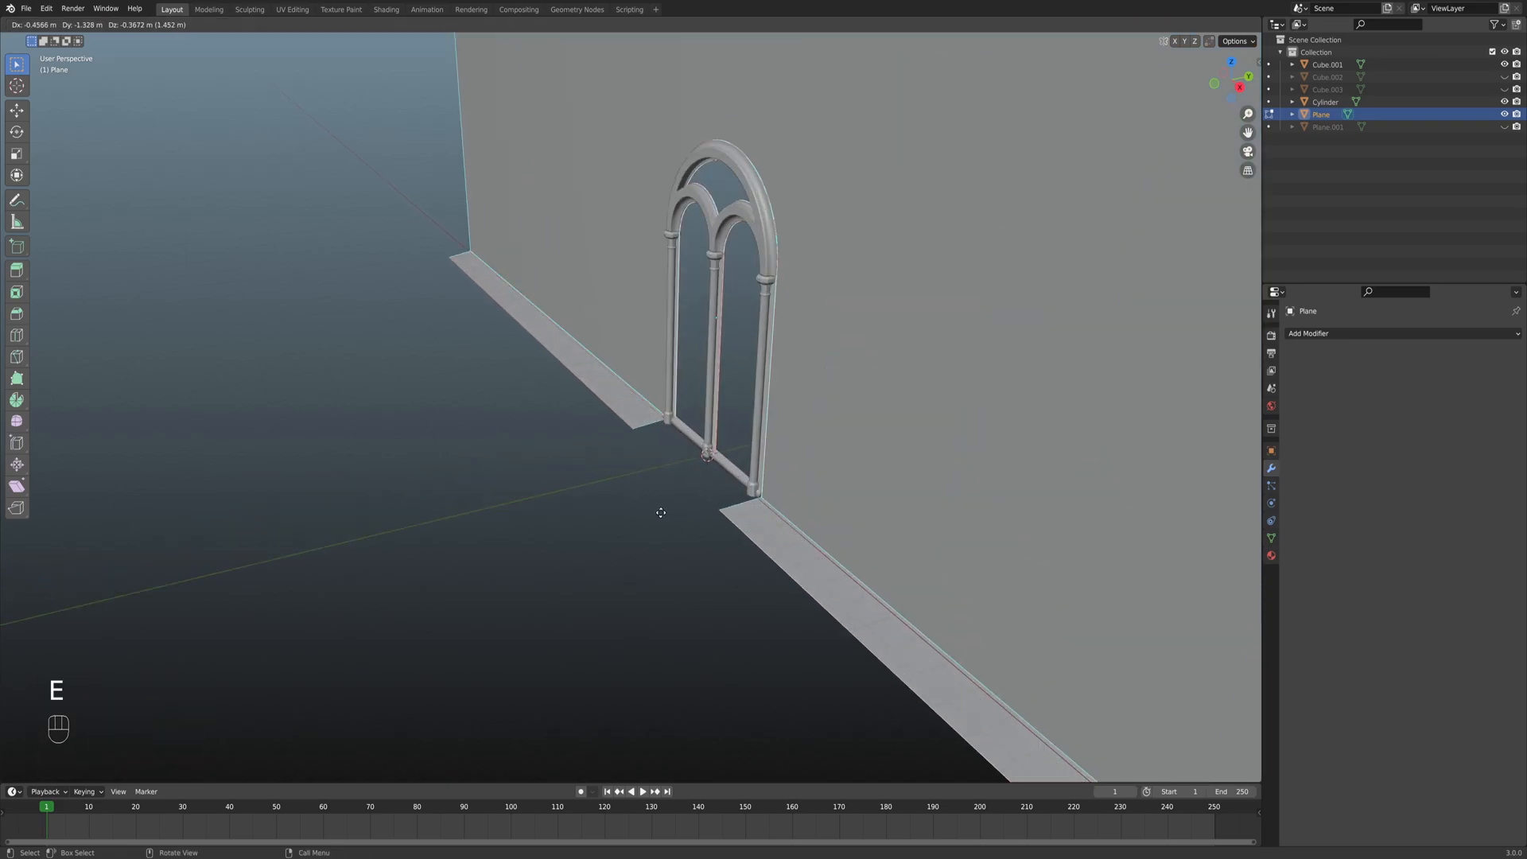
pyautogui.rightClick(598, 516)
pyautogui.hotkey('ctrl', 'z')
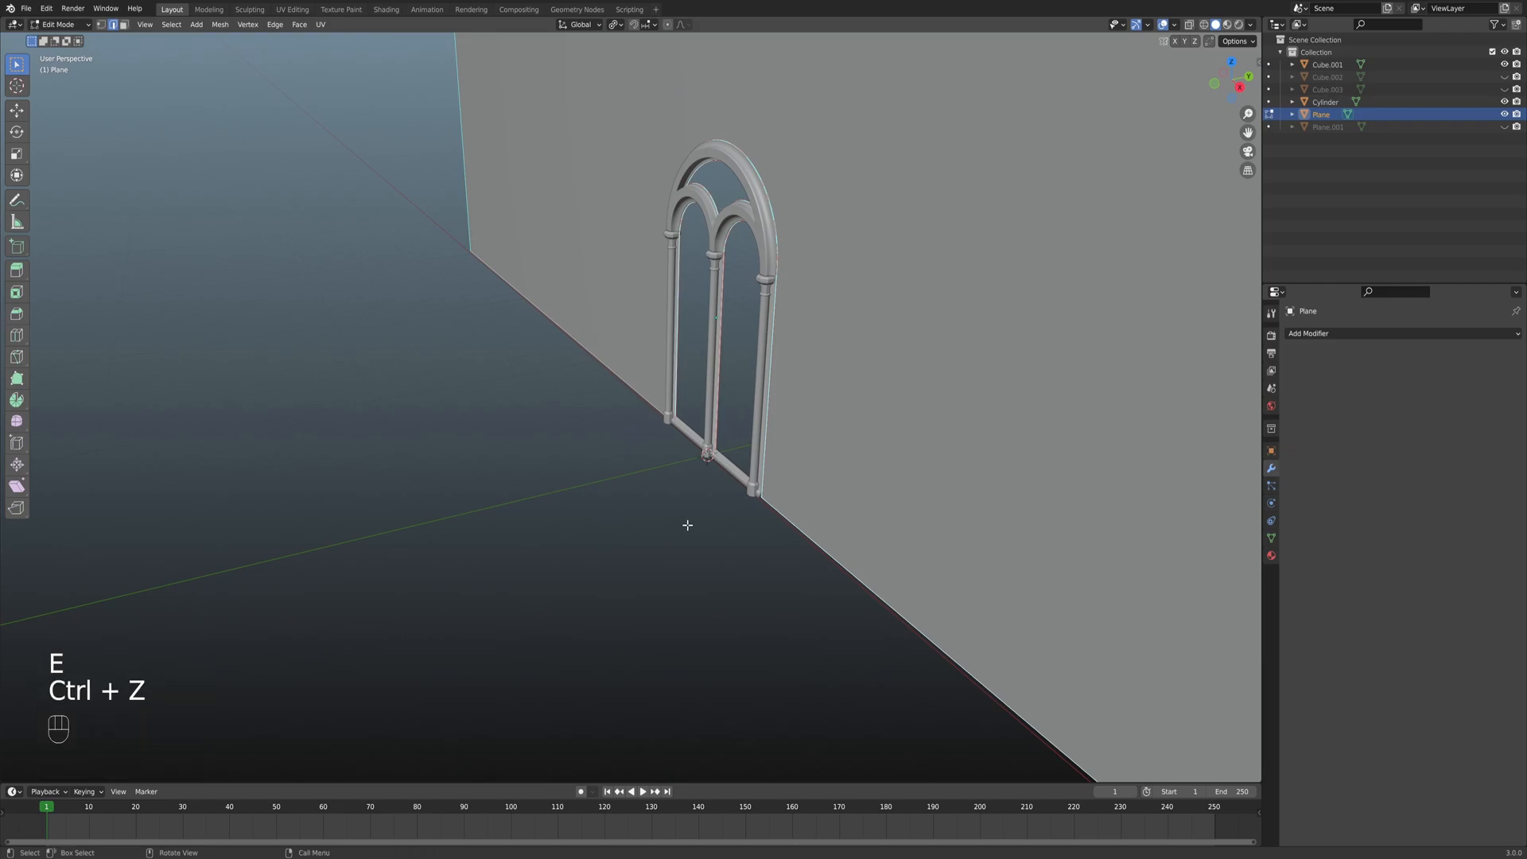
pyautogui.press('alt')
pyautogui.press('e')
pyautogui.rightClick(672, 571)
pyautogui.hotkey('ctrl', 'z')
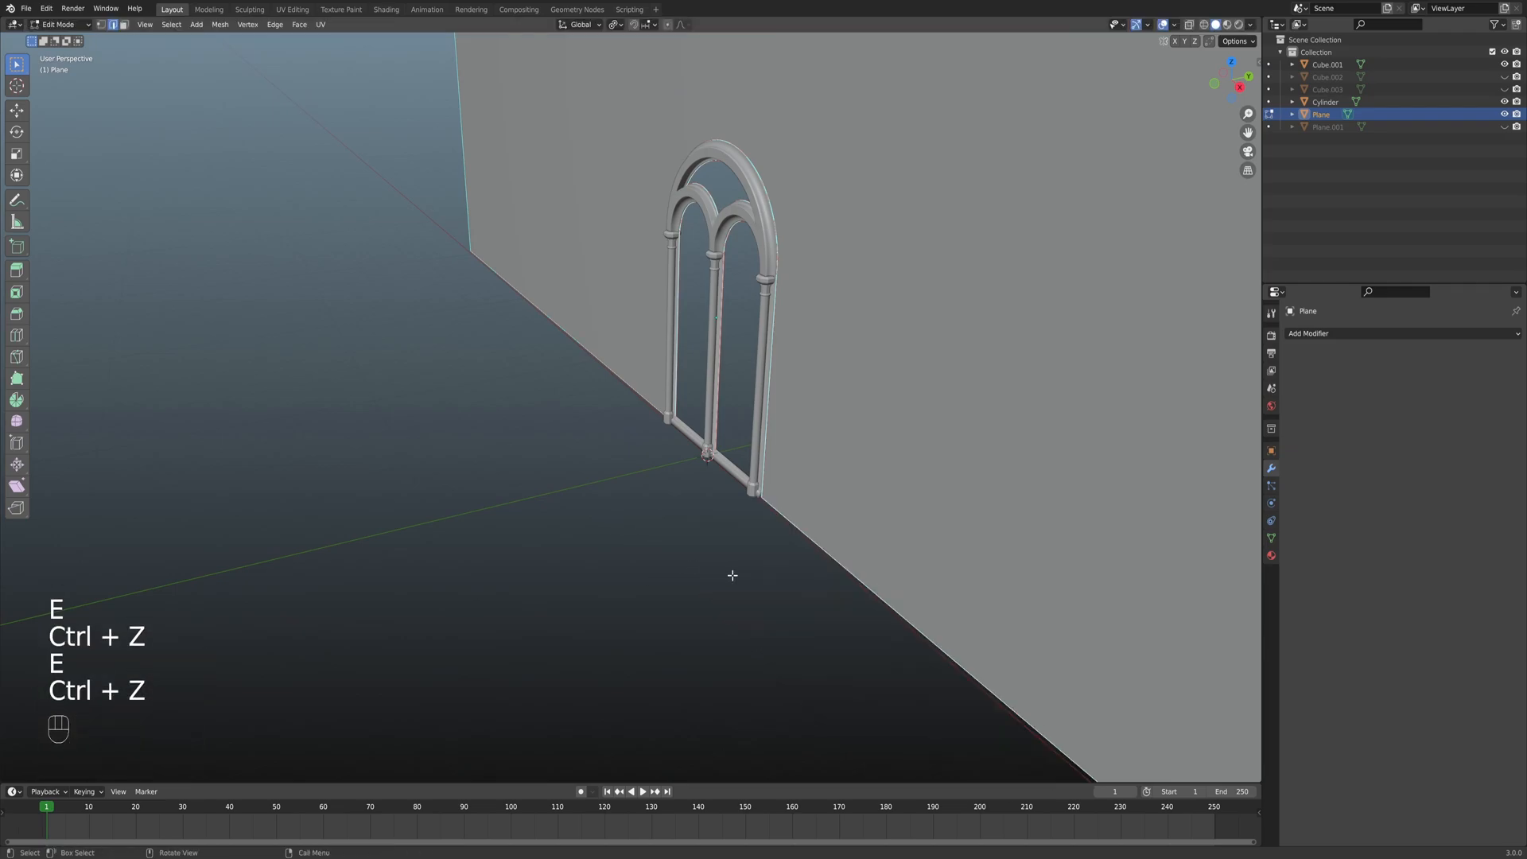
pyautogui.scroll(3, 739, 509)
pyautogui.press('shift')
pyautogui.press('alt')
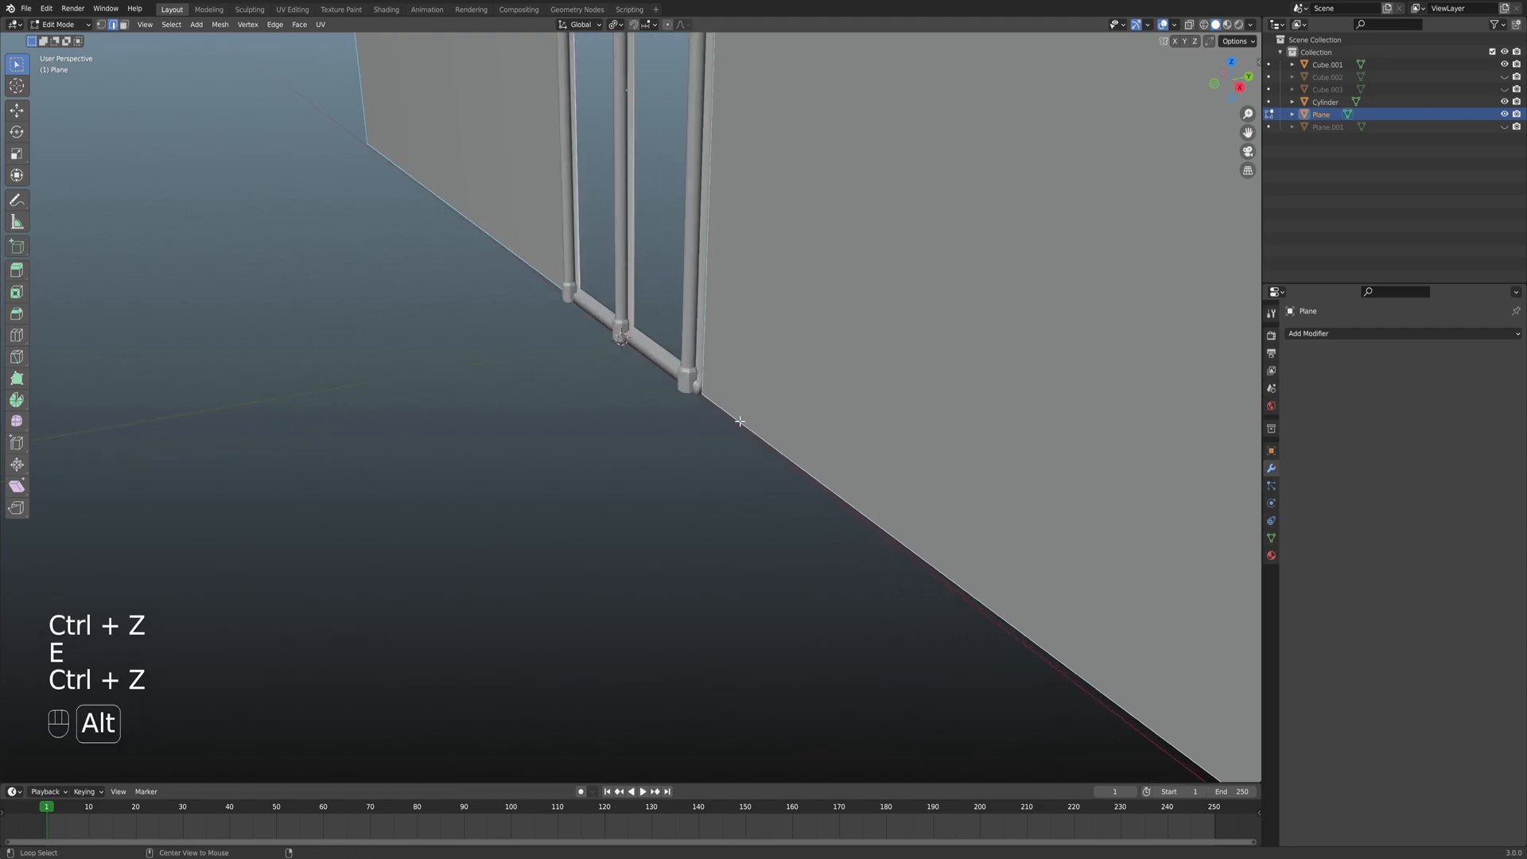
pyautogui.rightClick(519, 534)
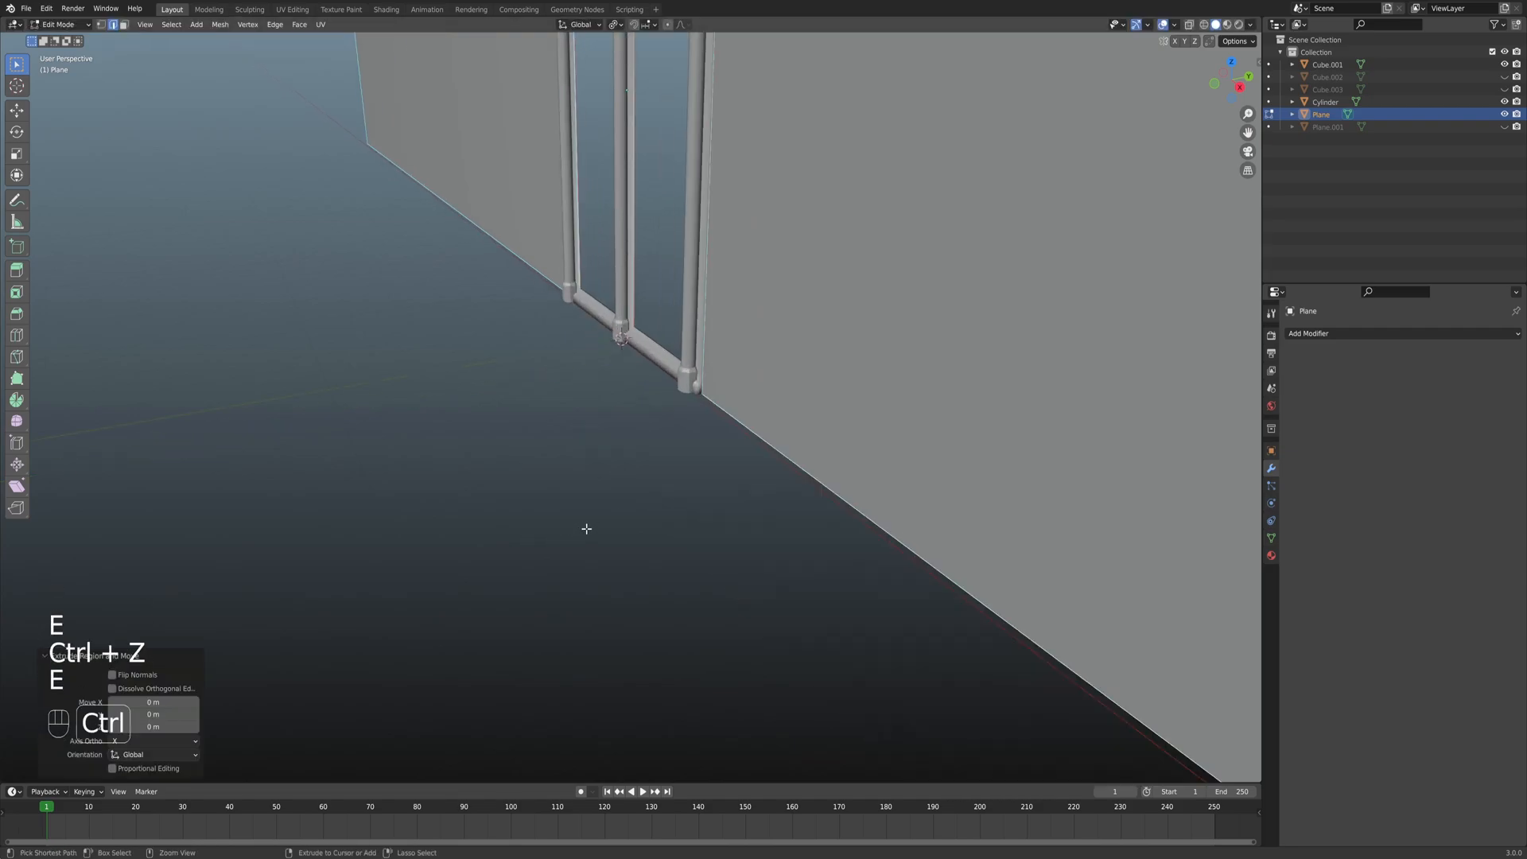
pyautogui.hotkey('ctrl', 'z')
# Examine the wall's bottom edges around the window frame's base in wireframe and solid shading.
pyautogui.scroll(-4, 584, 516)
pyautogui.scroll(-3, 637, 461)
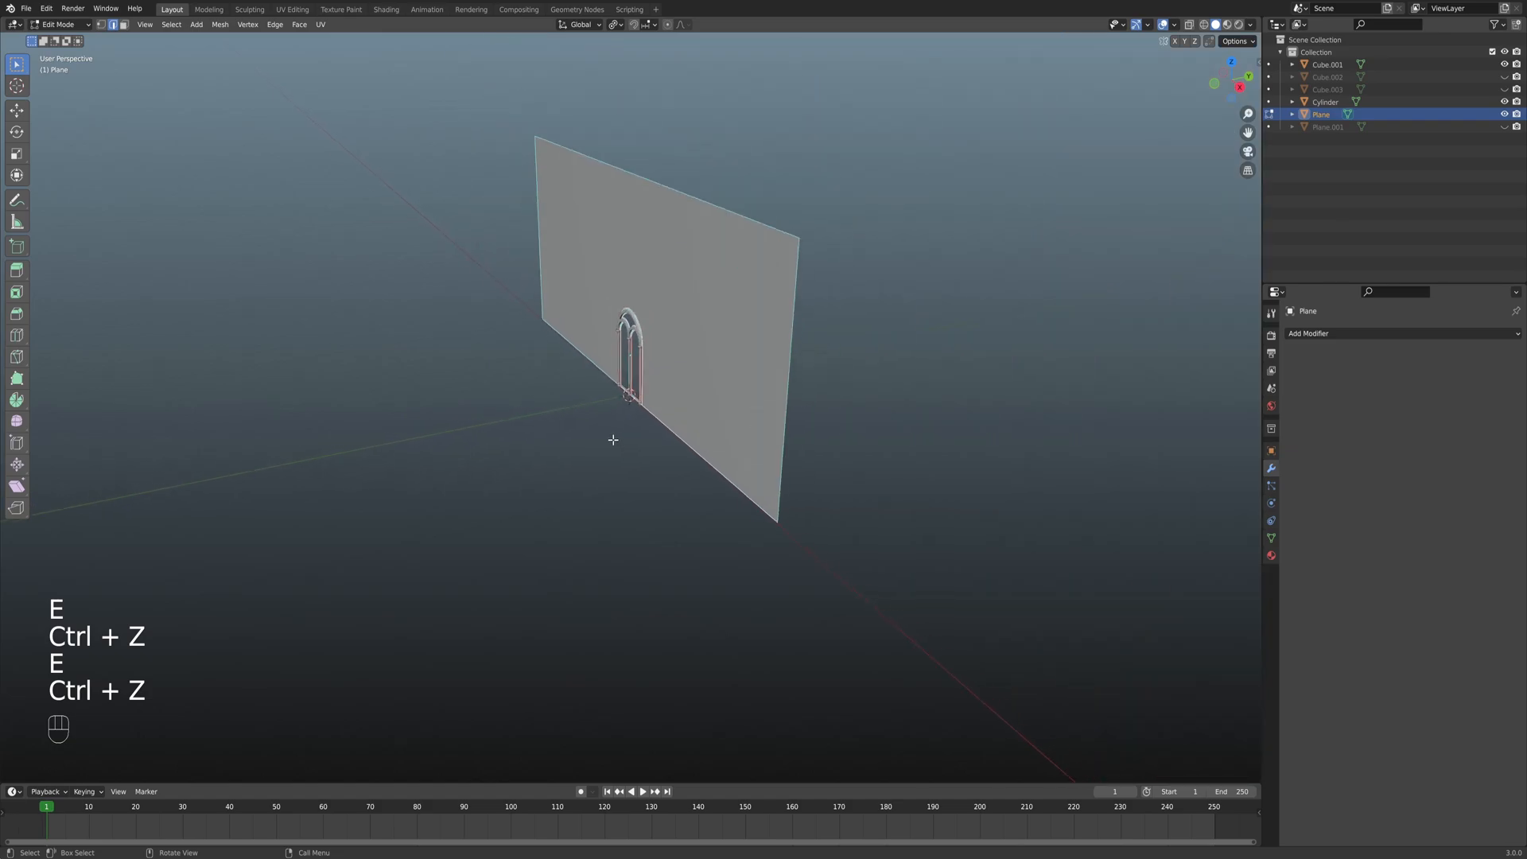
pyautogui.moveTo(614, 437); pyautogui.dragTo(637, 427, button='middle')
pyautogui.scroll(5, 641, 426)
pyautogui.press('z')
pyautogui.scroll(4, 641, 488)
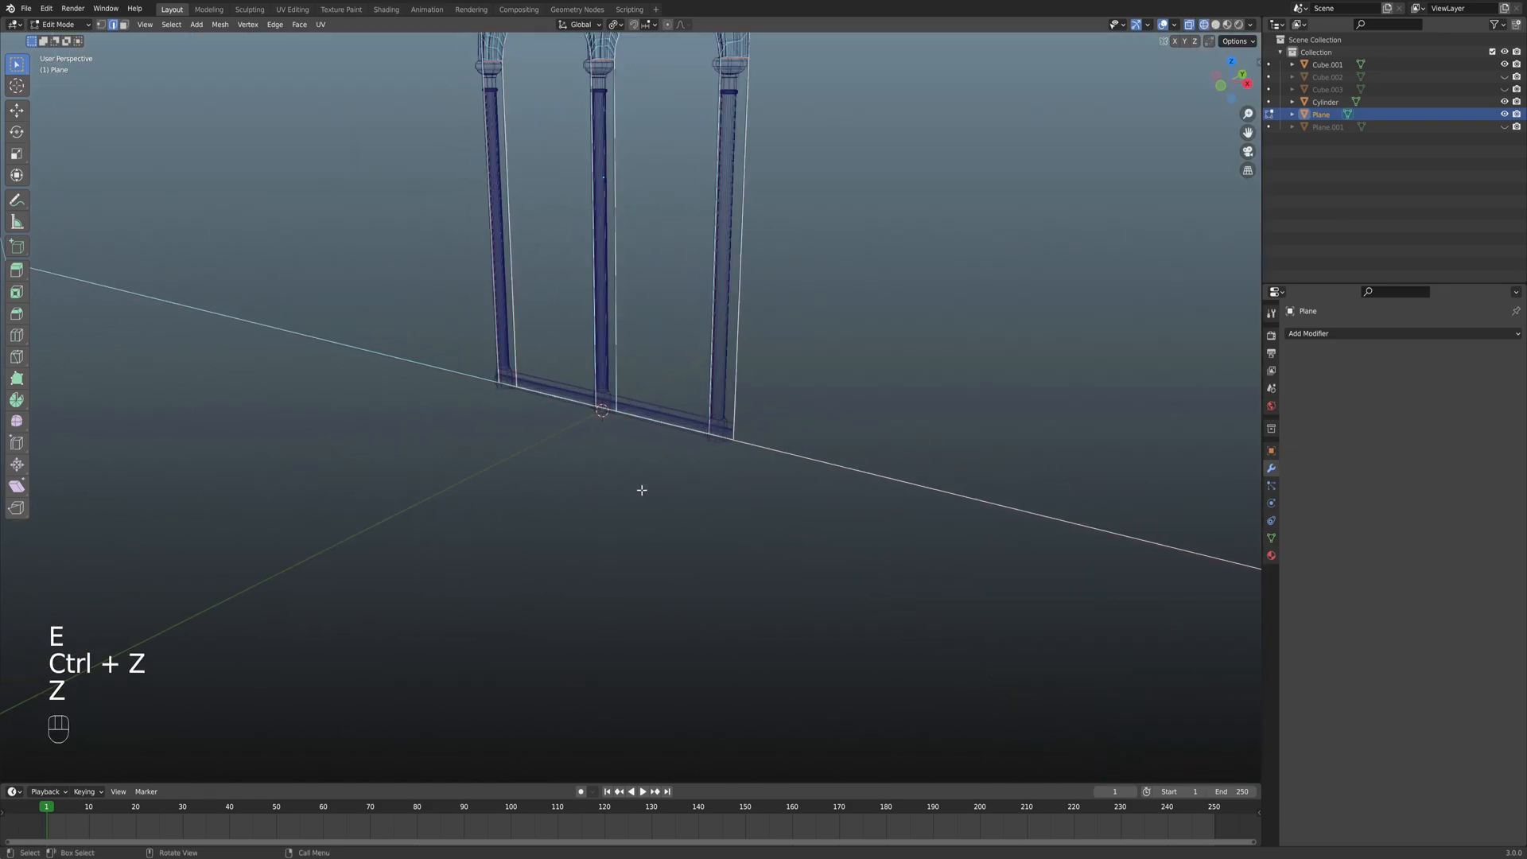
pyautogui.scroll(3, 699, 461)
pyautogui.moveTo(736, 464)
pyautogui.mouseDown(button='middle')
pyautogui.moveTo(777, 501)
pyautogui.moveTo(750, 478)
pyautogui.moveTo(766, 474)
pyautogui.moveTo(788, 529)
pyautogui.mouseUp(button='middle')
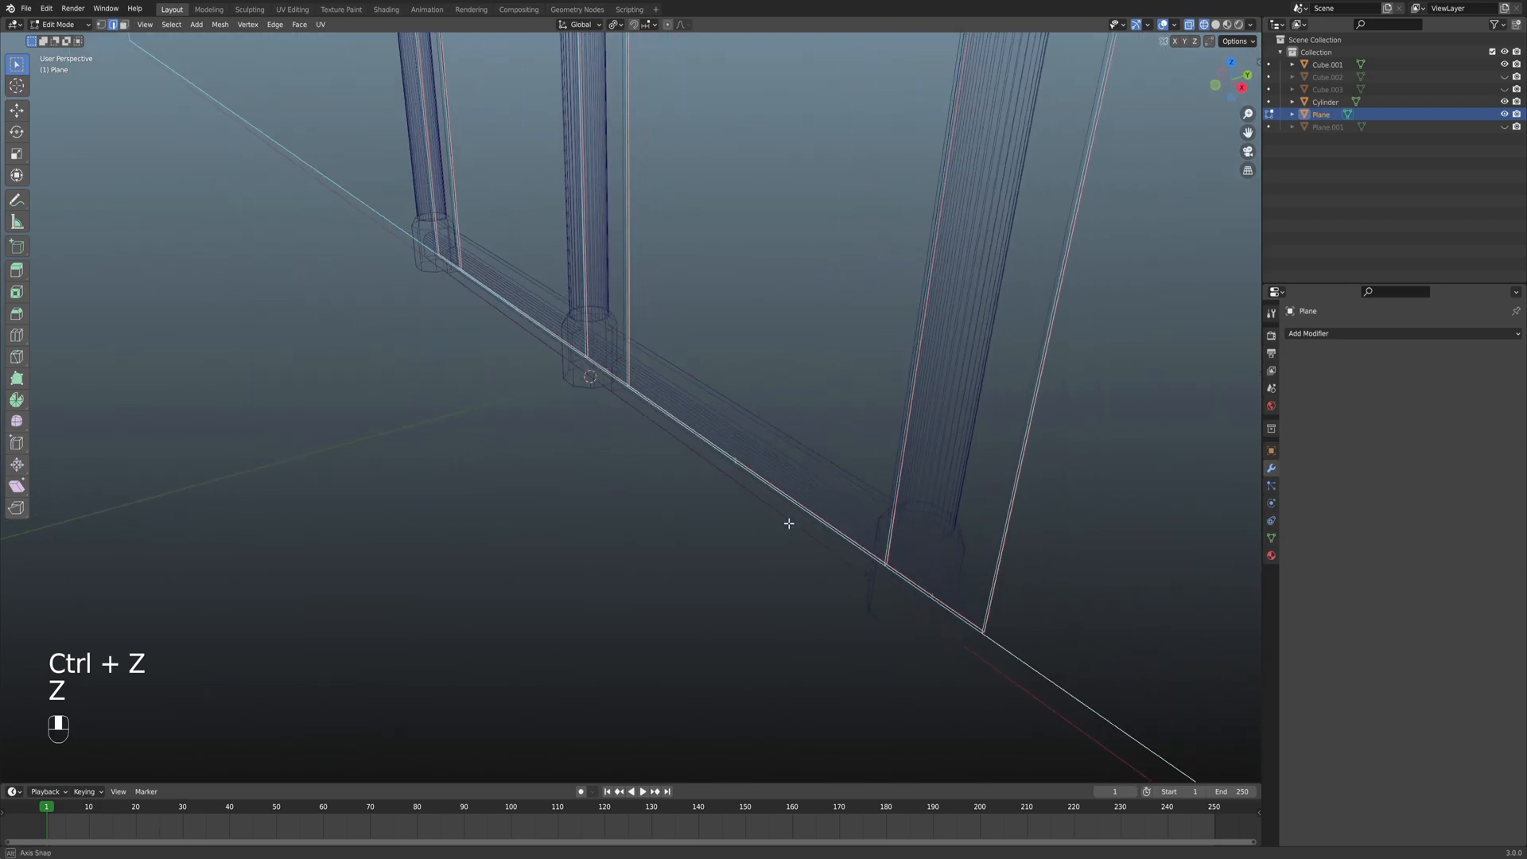
pyautogui.scroll(-3, 715, 477)
pyautogui.moveTo(679, 447); pyautogui.dragTo(668, 454, button='middle')
pyautogui.press('z')
pyautogui.click(744, 459)
pyautogui.scroll(-5, 656, 483)
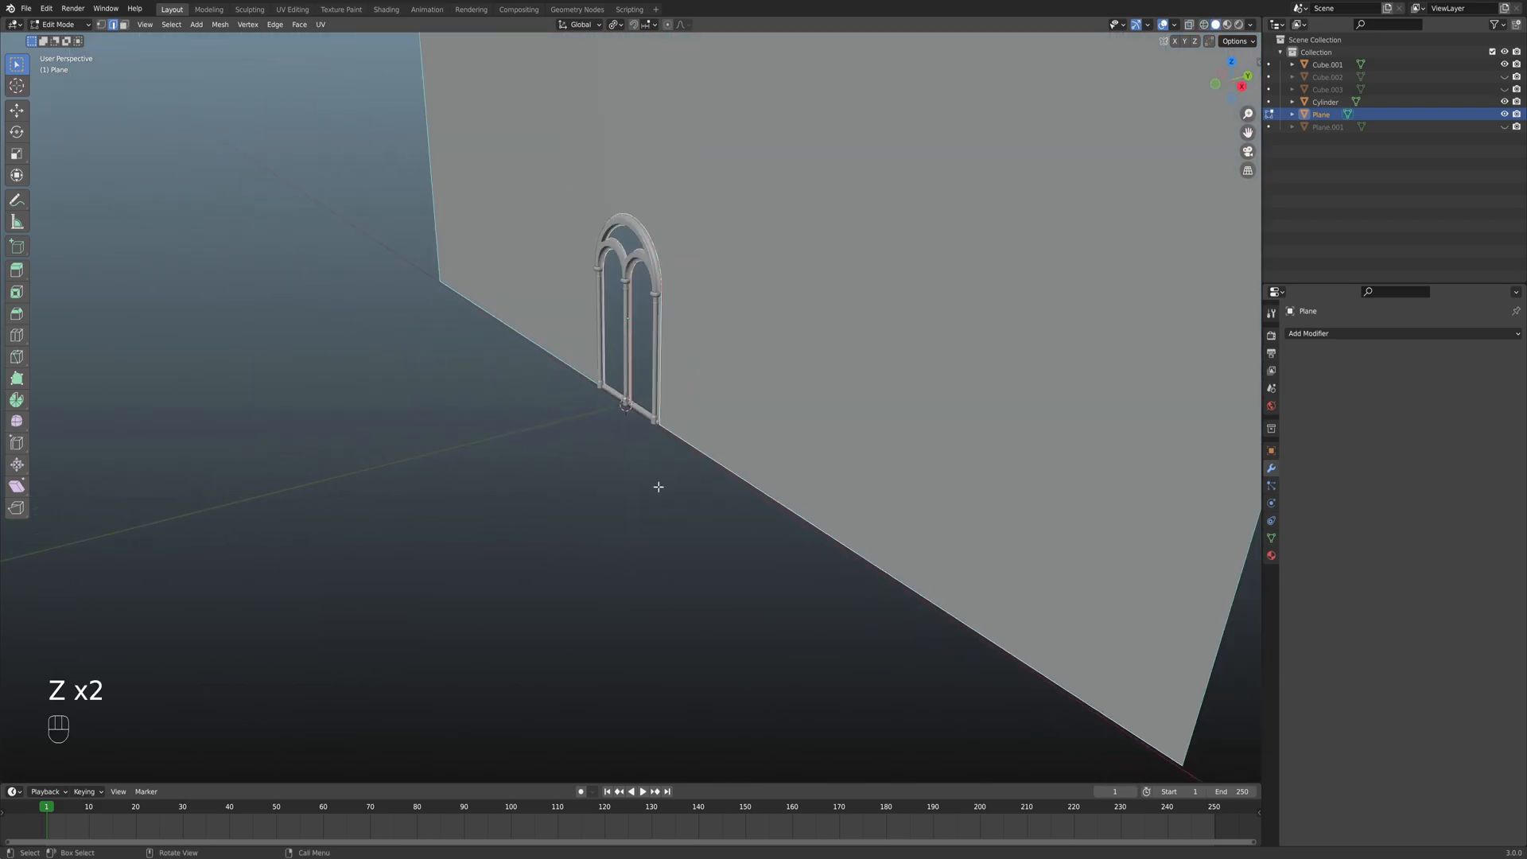
# Leave Edit Mode, add a mesh plane at the window's base and move it -2 m along Y.
pyautogui.press('Tab')
pyautogui.press('Tab')
pyautogui.press('Tab')
pyautogui.press('Tab')
pyautogui.press('Tab')
pyautogui.hotkey('shift', 'a')
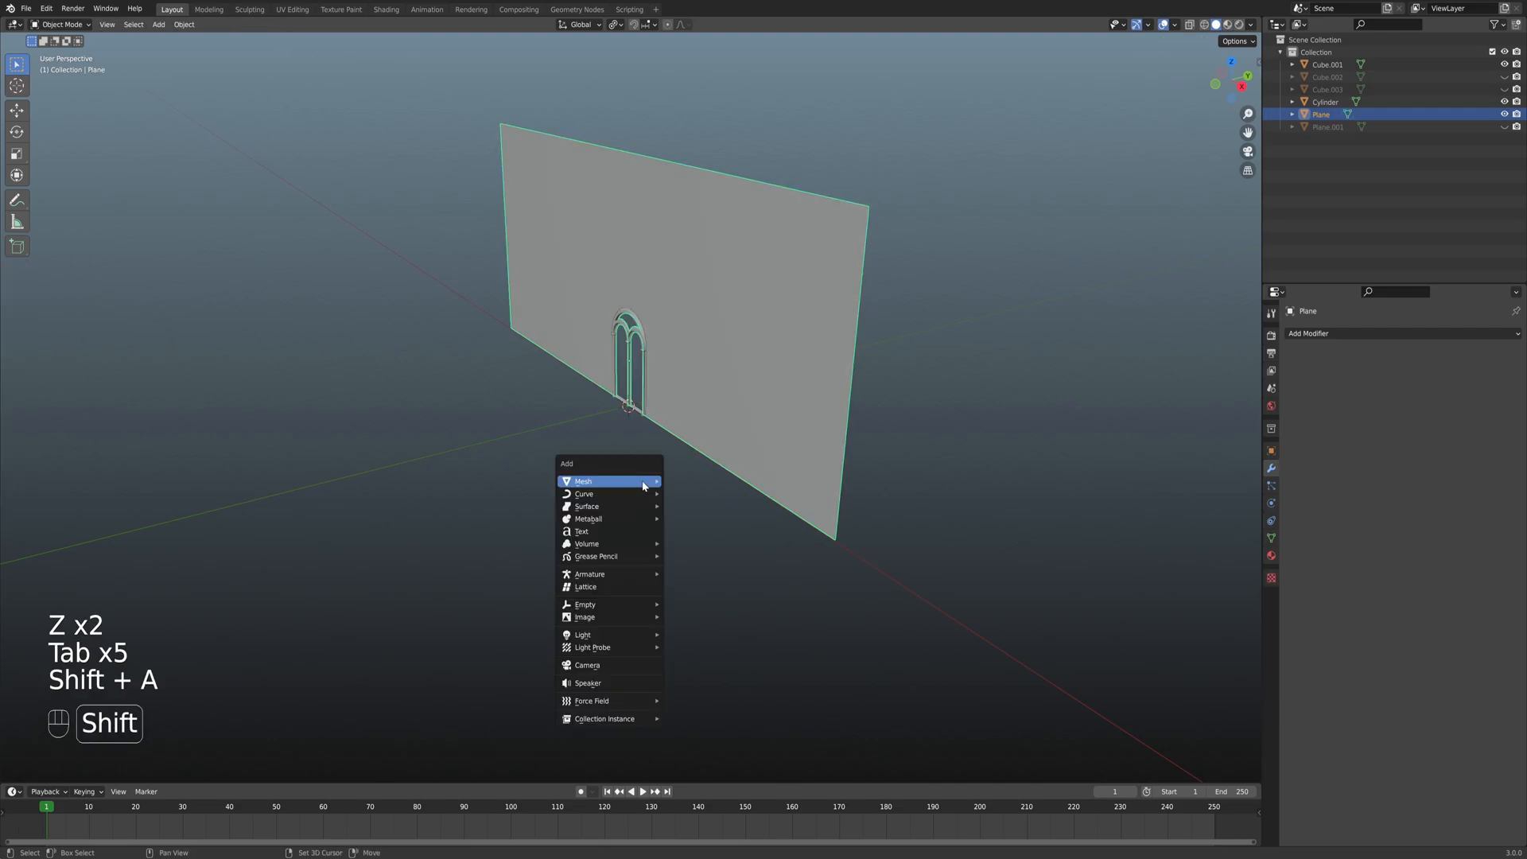
pyautogui.moveTo(646, 482)
pyautogui.click(697, 487)
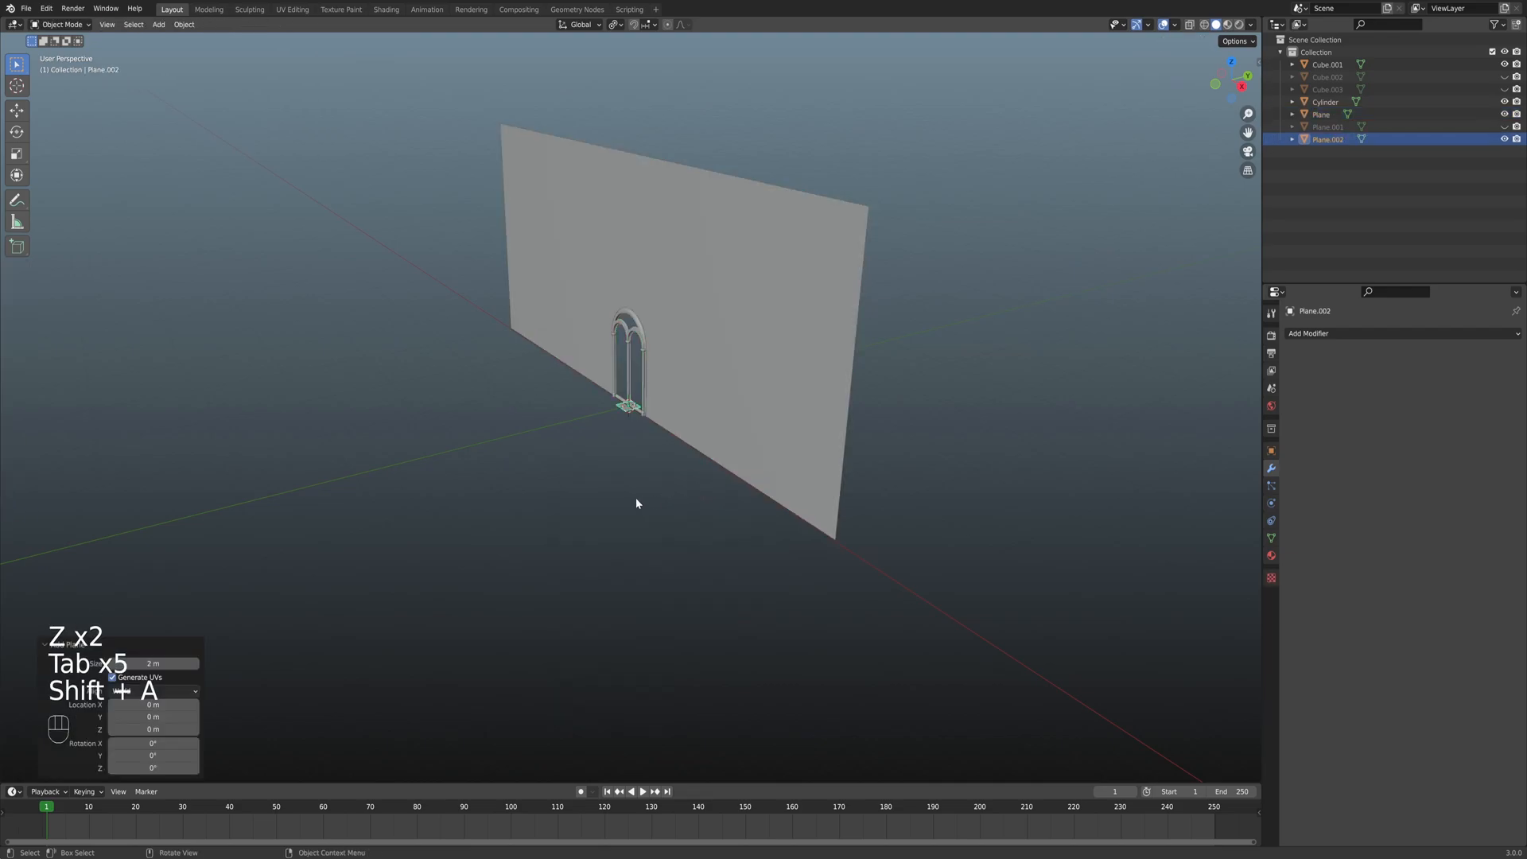
pyautogui.moveTo(637, 498); pyautogui.dragTo(619, 502, button='middle')
pyautogui.press('g')
pyautogui.press('y')
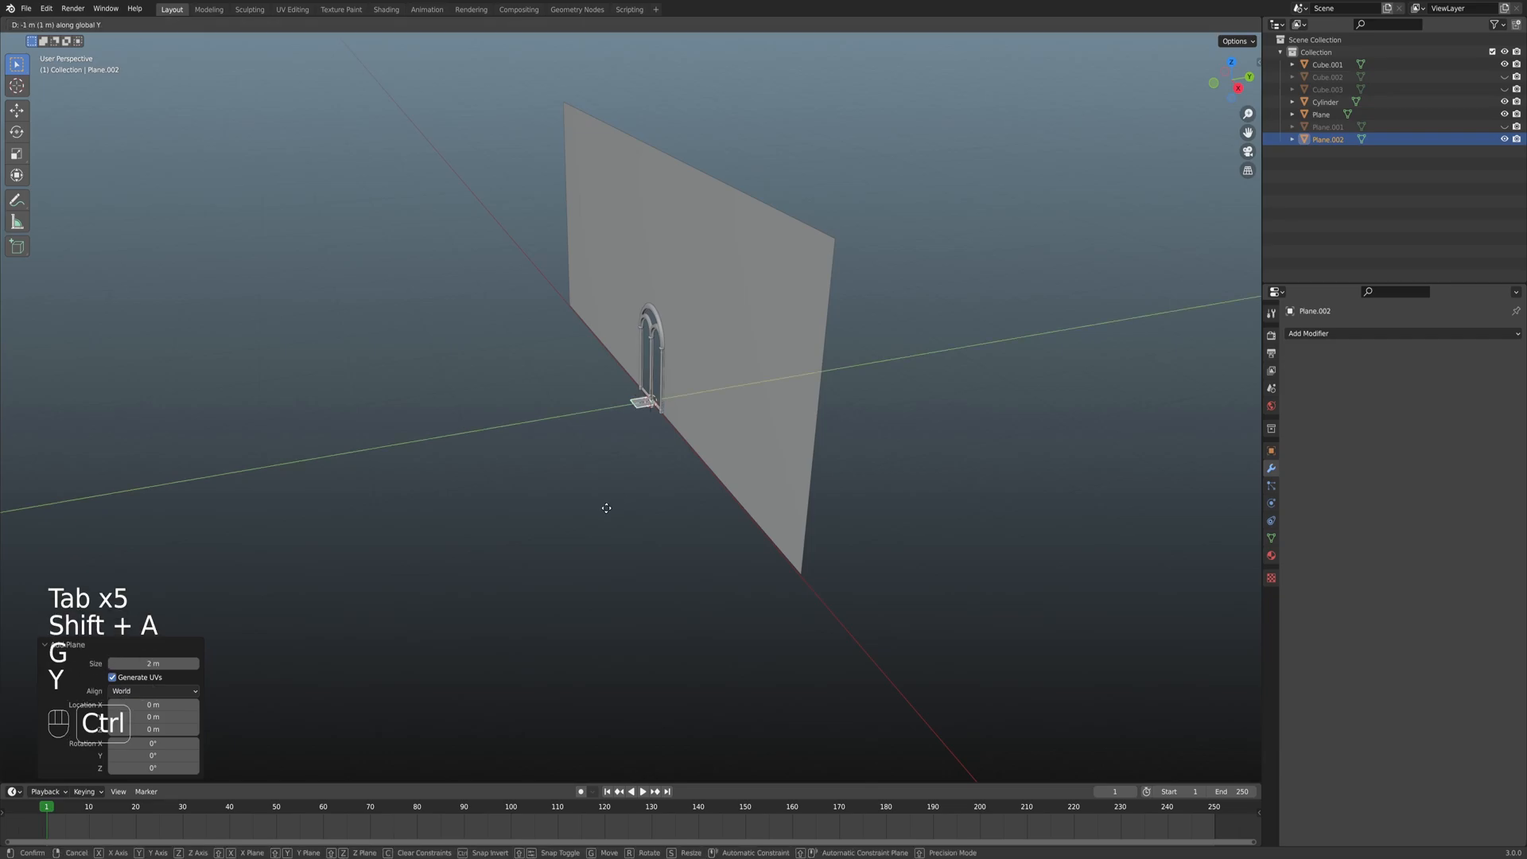
pyautogui.click(601, 517)
# Scale the new plane by -31.8 along X and shift it about 0.67 m along X to centre it on the wall.
pyautogui.moveTo(607, 518); pyautogui.dragTo(676, 469, button='middle')
pyautogui.press('s')
pyautogui.press('x')
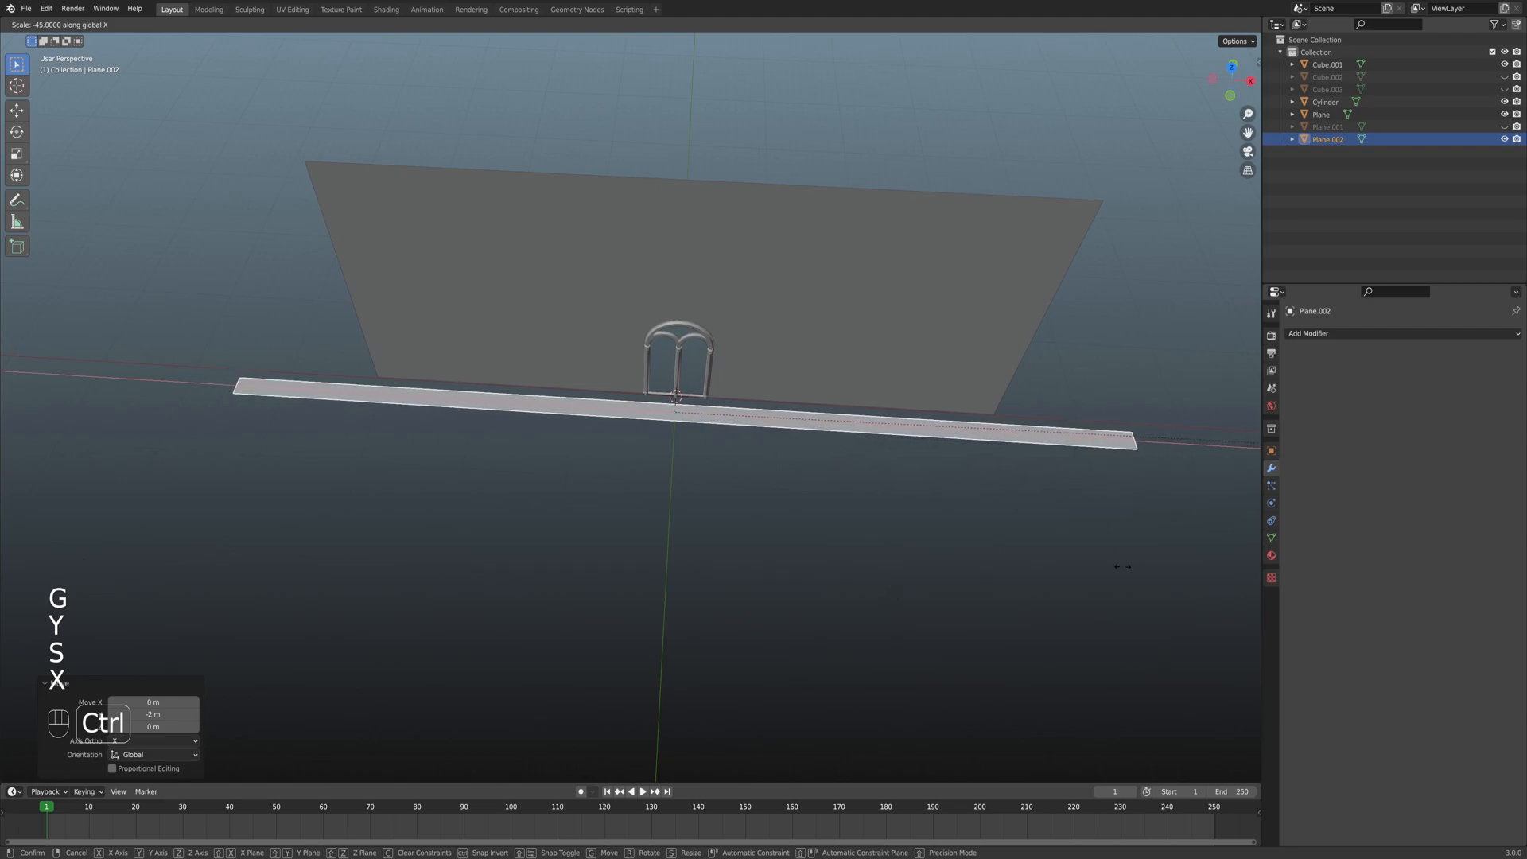
pyautogui.click(266, 511)
pyautogui.keyDown('shift'); pyautogui.moveTo(621, 498); pyautogui.dragTo(545, 494, button='middle'); pyautogui.keyUp('shift')
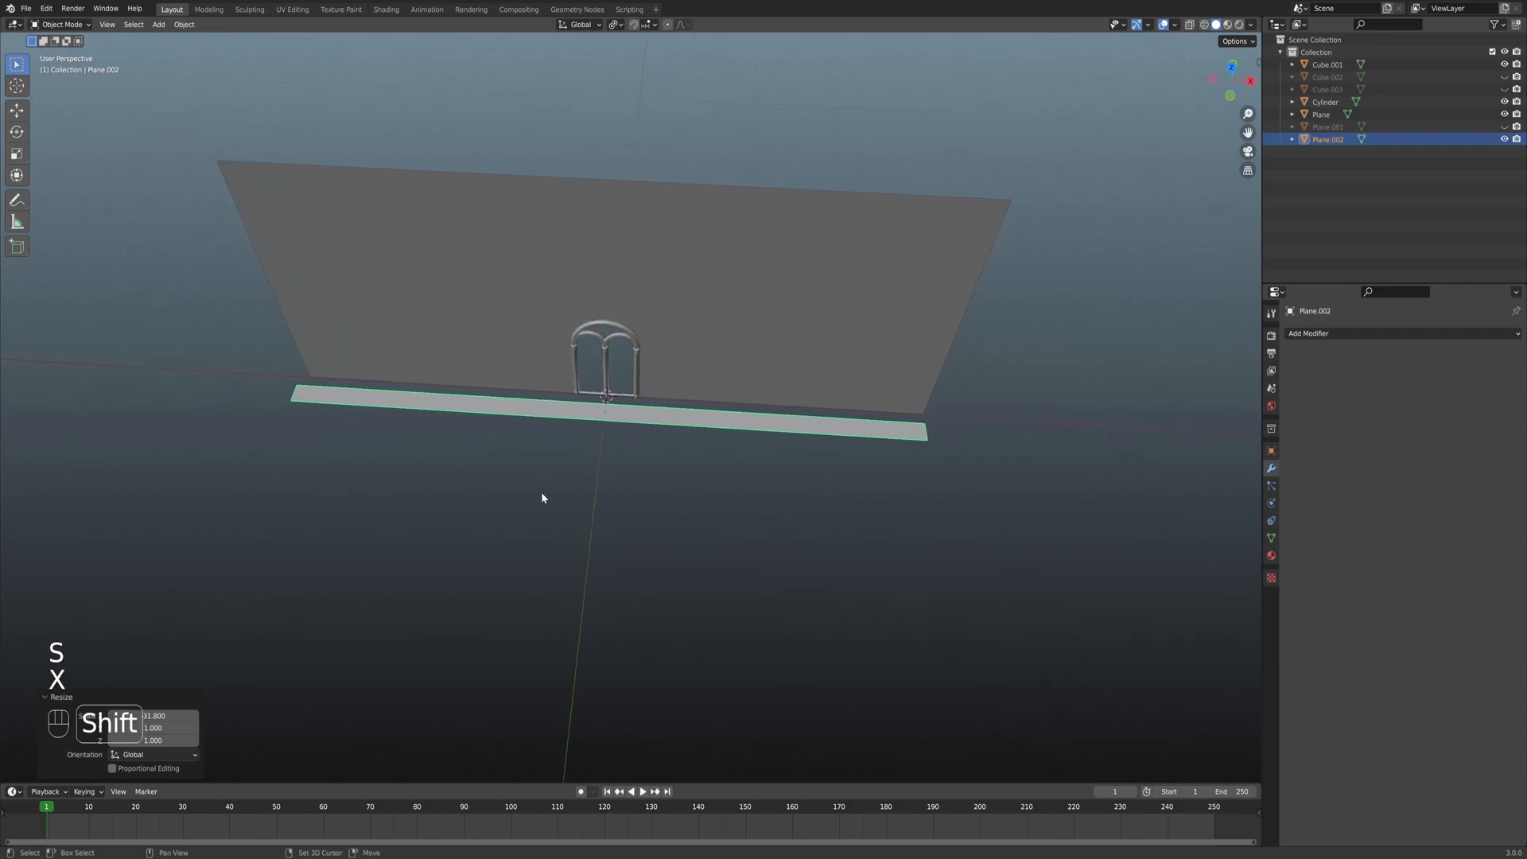
pyautogui.press('g')
pyautogui.press('x')
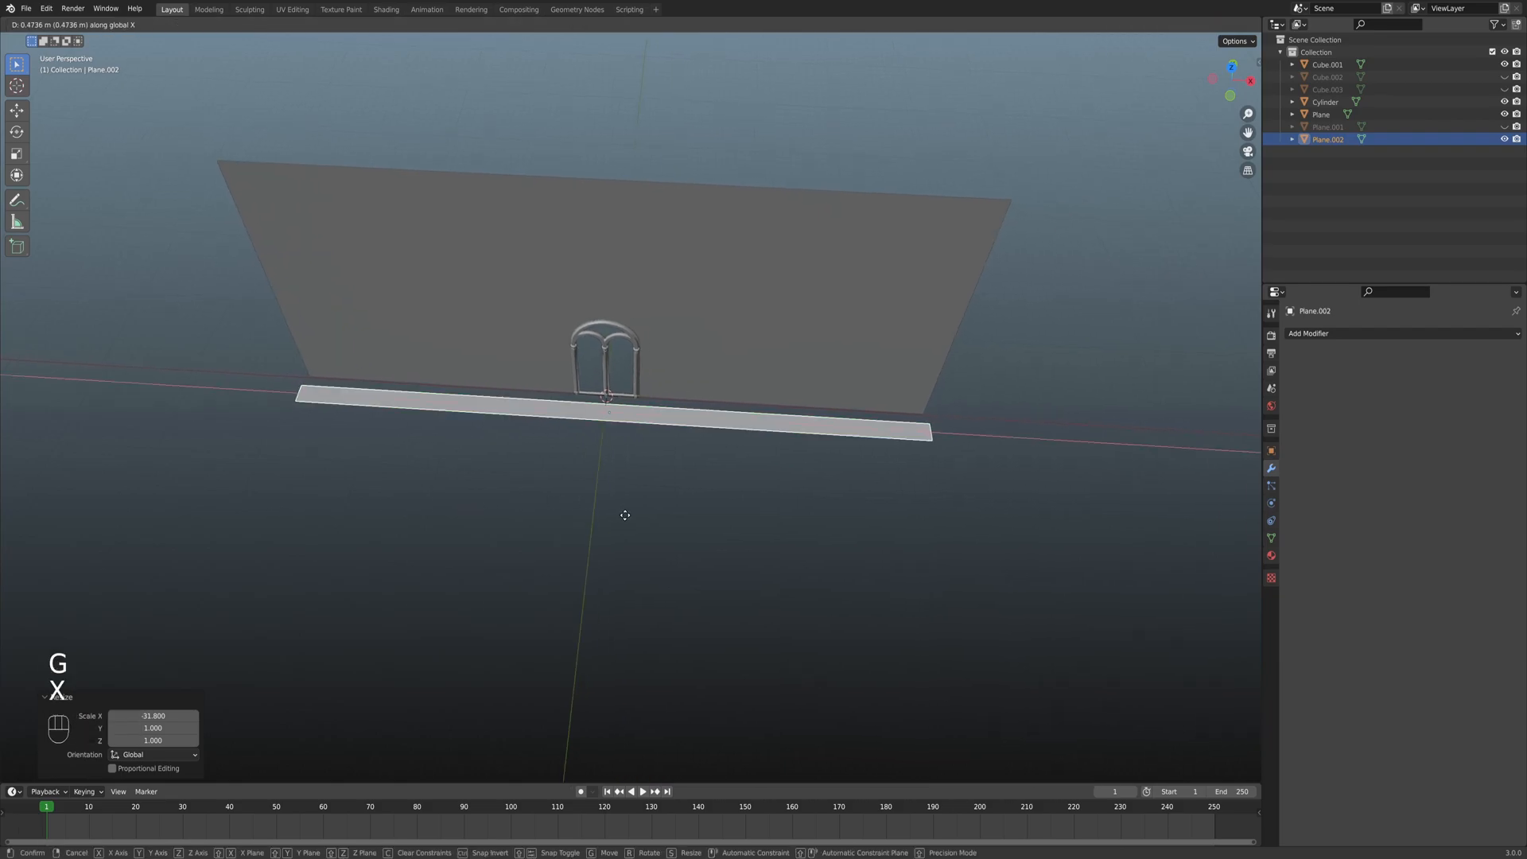
pyautogui.click(625, 515)
pyautogui.press('g')
pyautogui.press('y')
pyautogui.rightClick(672, 527)
# Scale the floor plane by -25.4 along Y and move it -23 m along Y so its edge meets the wall.
pyautogui.moveTo(693, 527); pyautogui.dragTo(584, 498, button='middle')
pyautogui.press('s')
pyautogui.press('y')
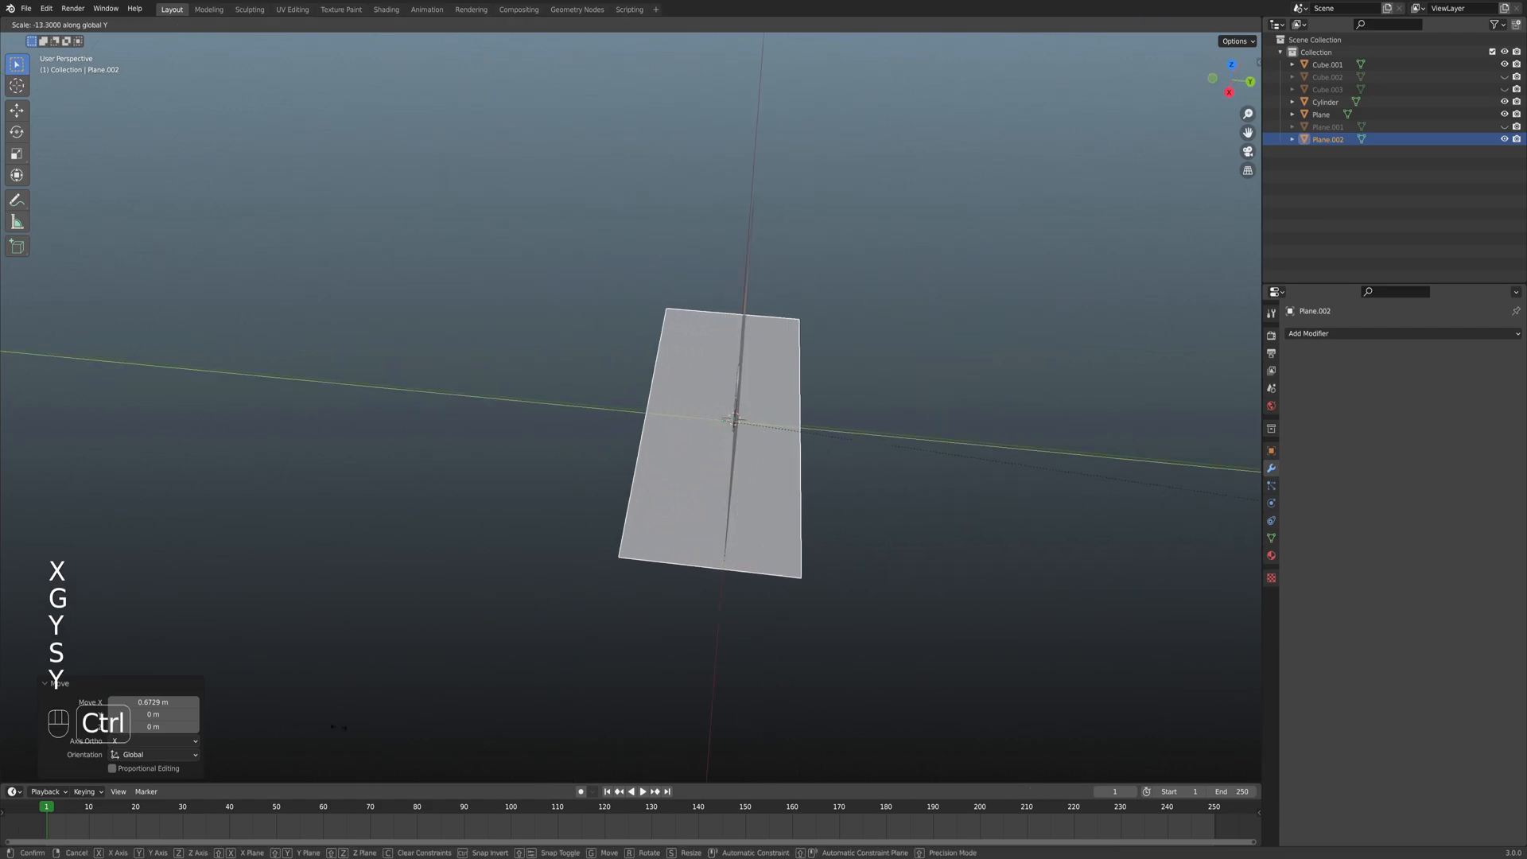
pyautogui.click(890, 159)
pyautogui.moveTo(890, 159)
pyautogui.keyDown('shift'); pyautogui.mouseDown(button='middle')
pyautogui.moveTo(605, 154)
pyautogui.moveTo(881, 184)
pyautogui.mouseUp(button='middle'); pyautogui.keyUp('shift')
pyautogui.press('g')
pyautogui.press('y')
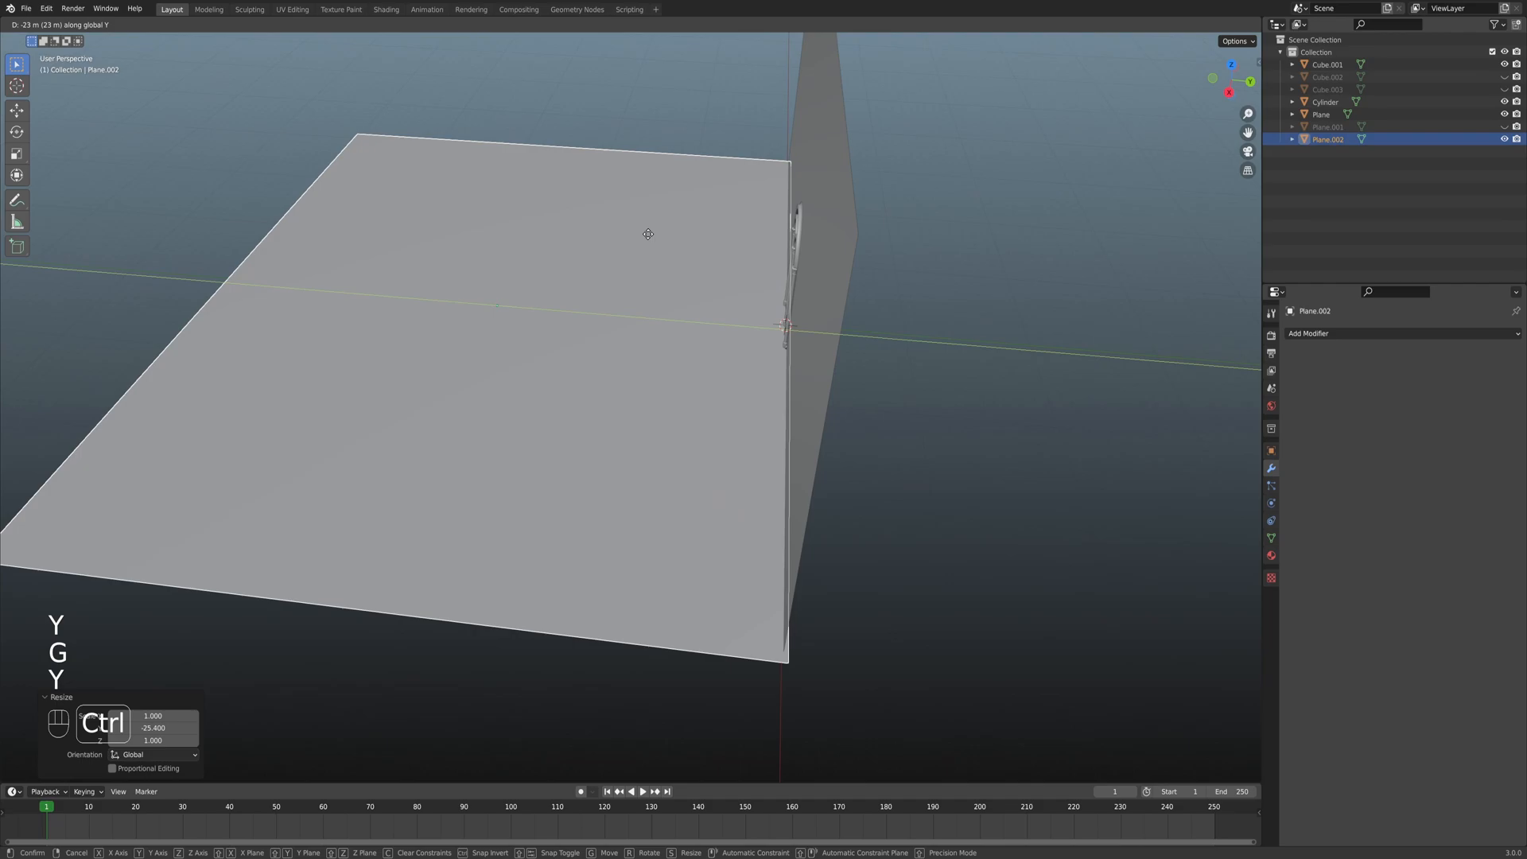
pyautogui.click(650, 235)
pyautogui.keyDown('shift'); pyautogui.moveTo(652, 236); pyautogui.dragTo(746, 286, button='middle'); pyautogui.keyUp('shift')
pyautogui.scroll(-4, 786, 217)
# Unhide all hidden objects and move the arch ornament on the window's right along X, beyond the wall's end.
pyautogui.hotkey('alt', 'h')
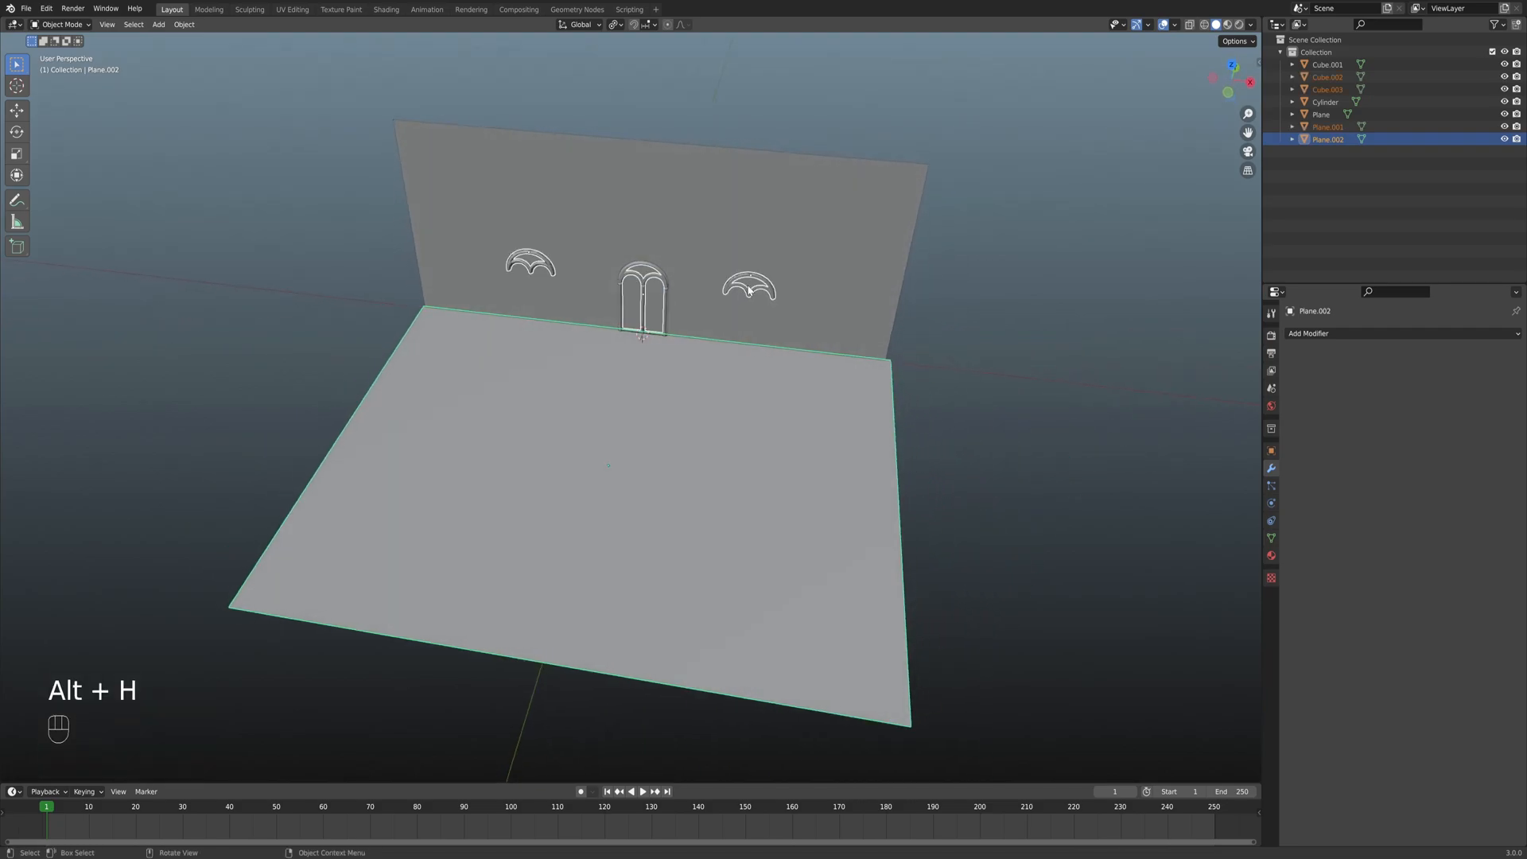
pyautogui.click(744, 278)
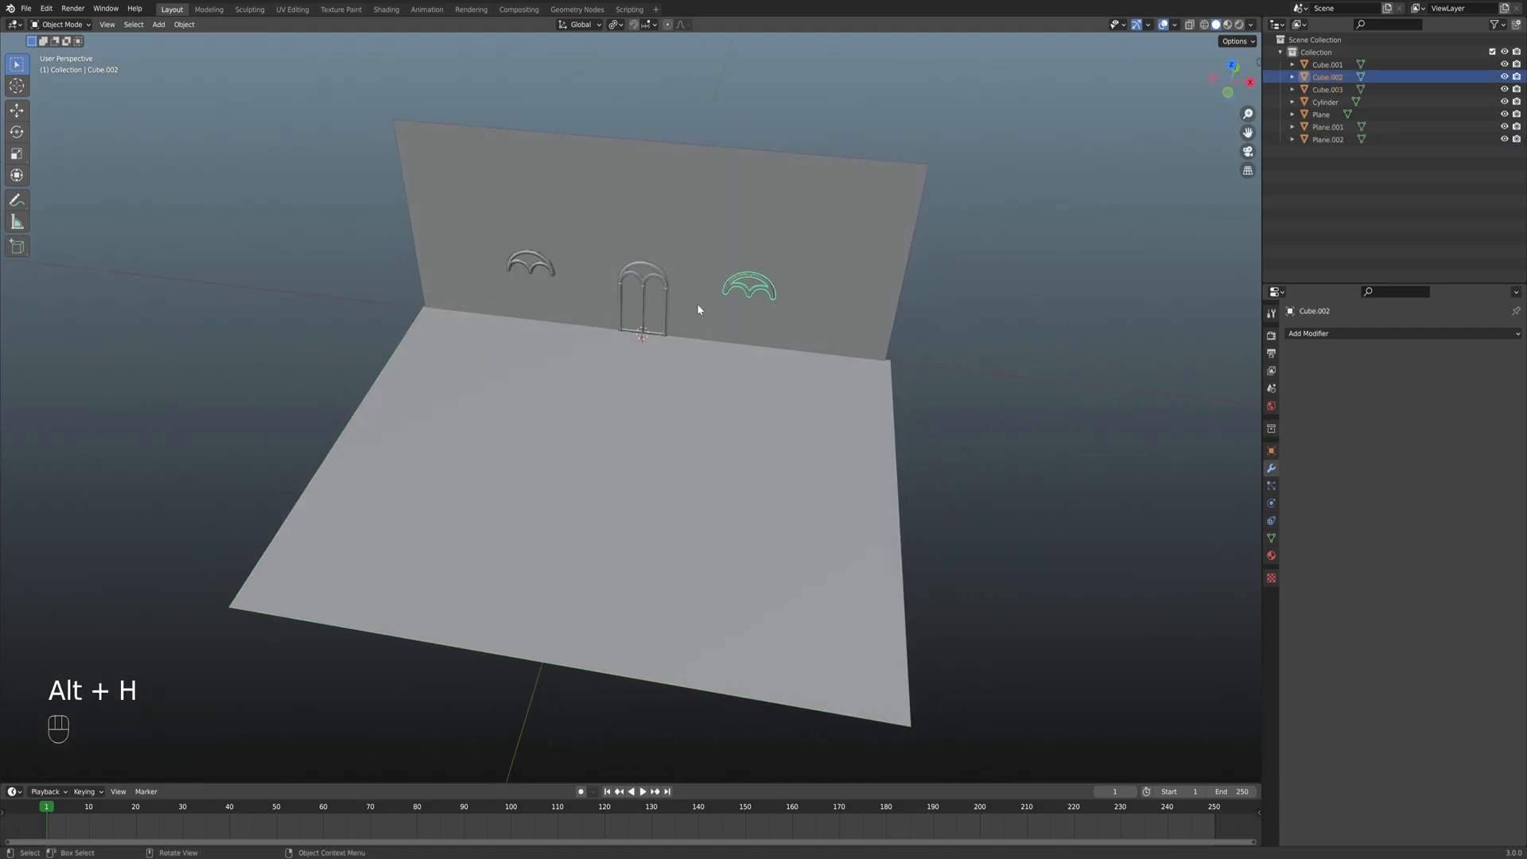
pyautogui.press('g')
pyautogui.press('x')
pyautogui.click(1235, 374)
# Move the arch ornament on the window's left -69 m along X, outside the wall.
pyautogui.click(549, 262)
pyautogui.click(548, 266)
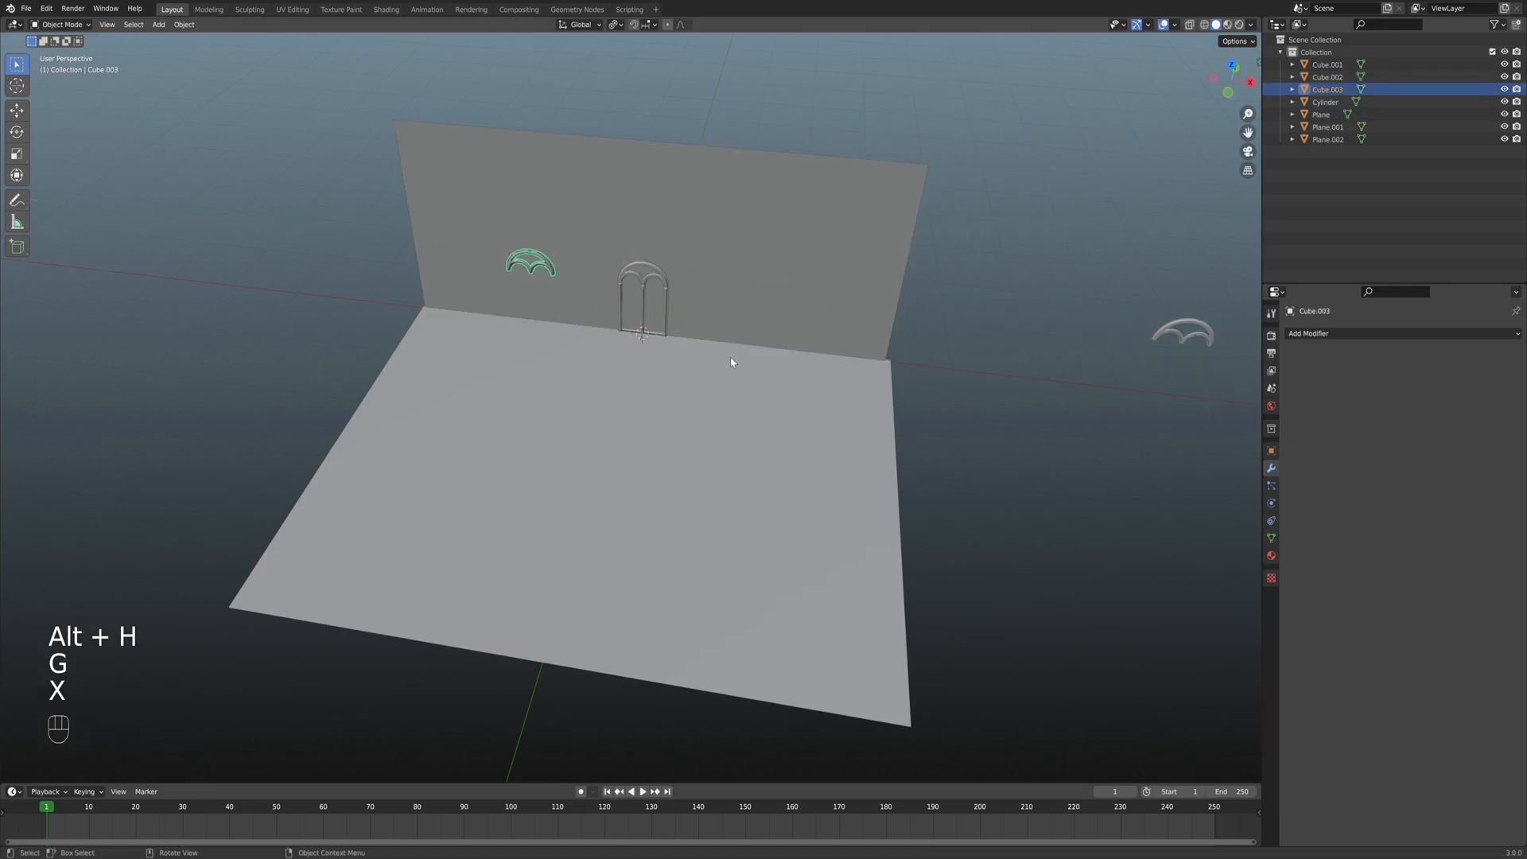
pyautogui.press('g')
pyautogui.press('x')
pyautogui.click(483, 328)
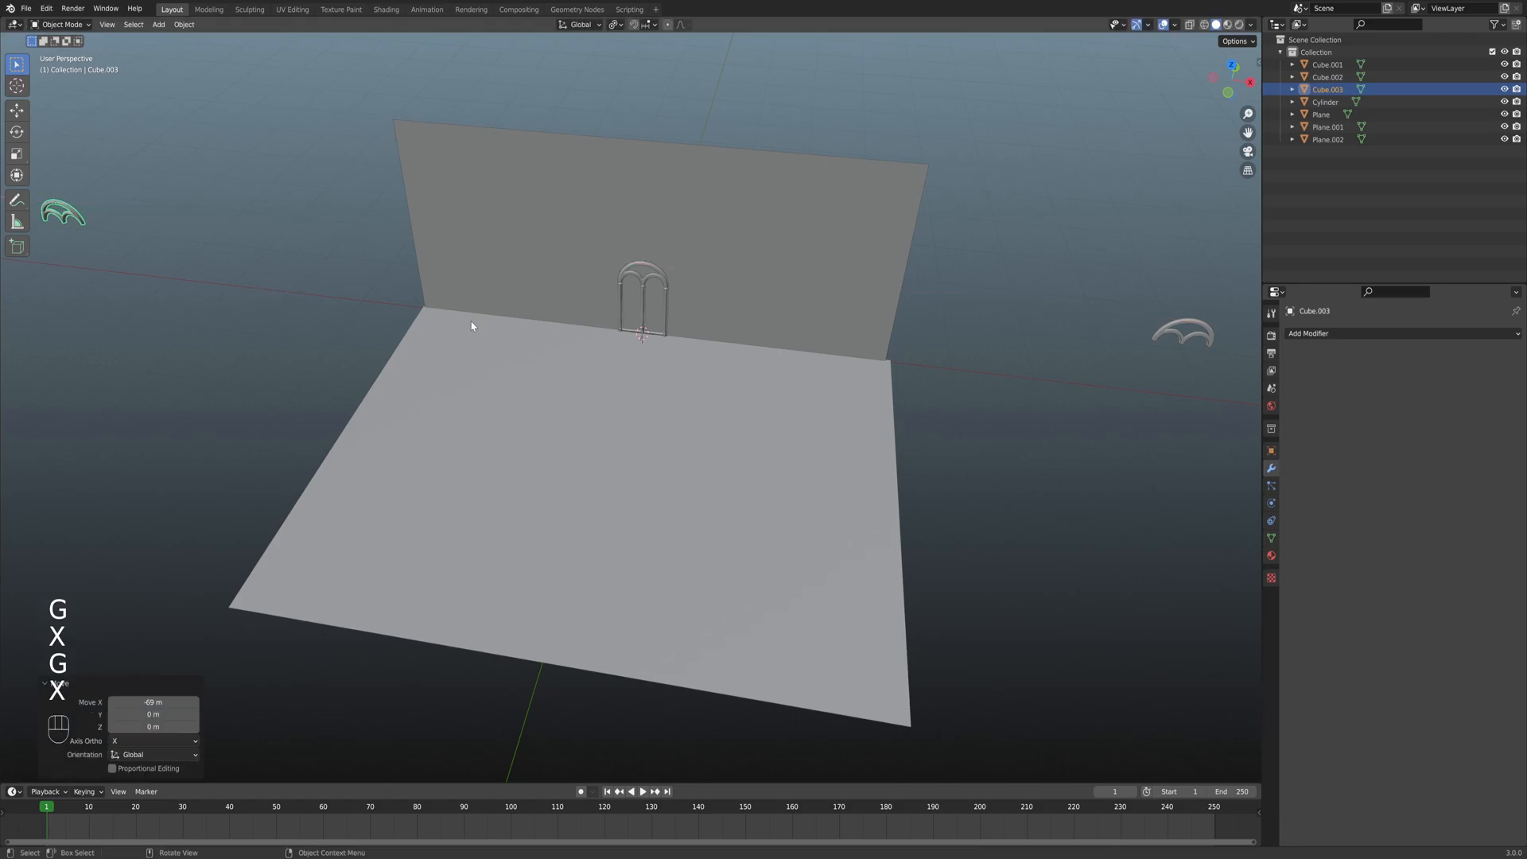
# Move the right-hand arch ornament a further 74 m along X and deselect it.
pyautogui.click(1182, 331)
pyautogui.scroll(-5, 1097, 390)
pyautogui.press('g')
pyautogui.press('x')
pyautogui.click(1026, 421)
pyautogui.scroll(4, 989, 423)
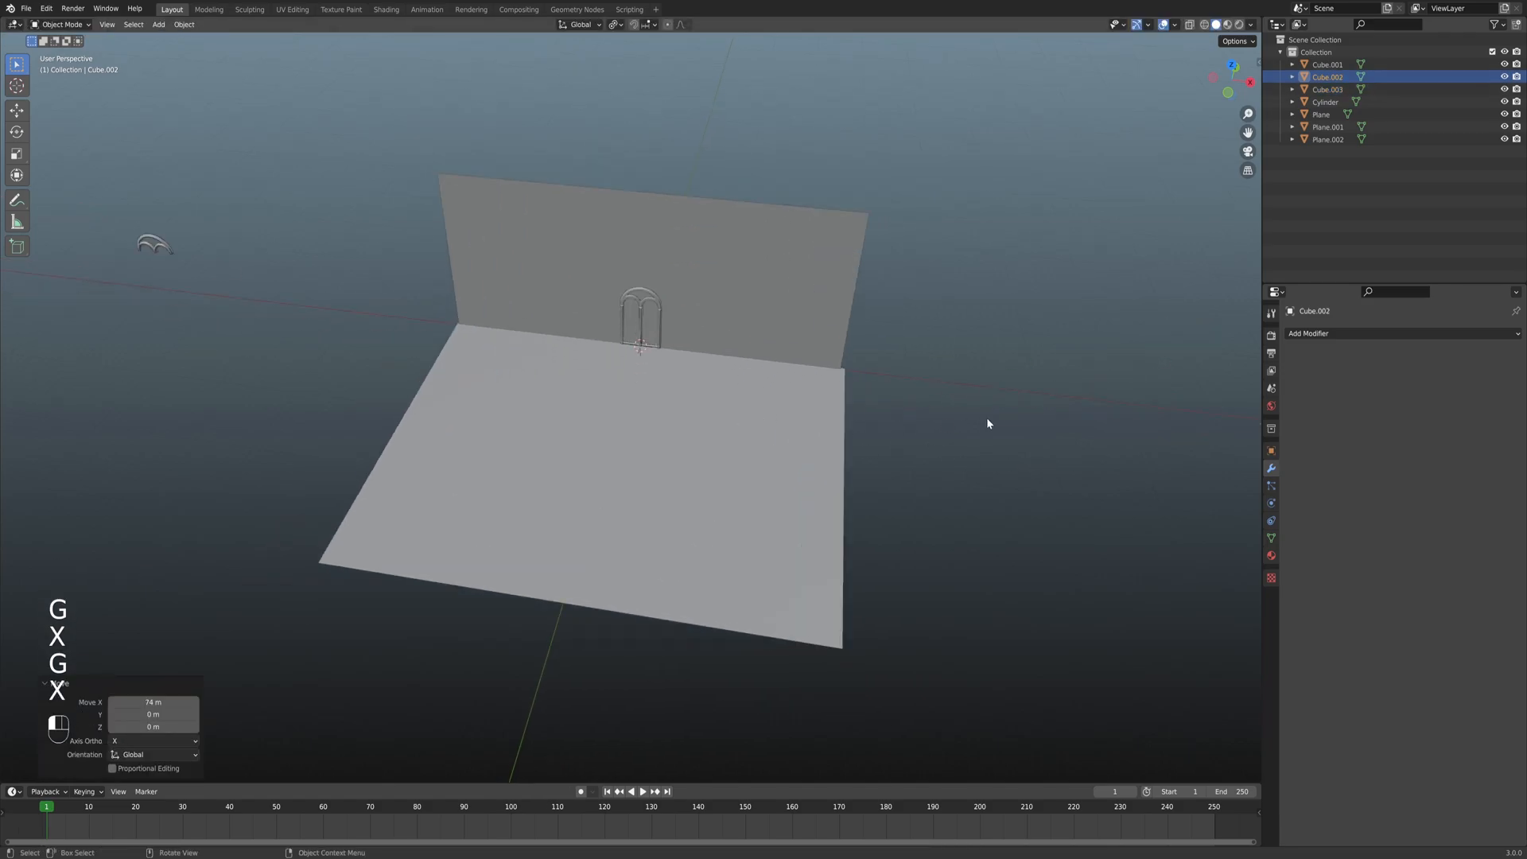
pyautogui.click(986, 417)
# Separate the upper pane face of the window glass into its own object and return to Object Mode.
pyautogui.scroll(8, 986, 416)
pyautogui.moveTo(714, 435)
pyautogui.mouseDown(button='middle')
pyautogui.moveTo(703, 404)
pyautogui.moveTo(694, 421)
pyautogui.mouseUp(button='middle')
pyautogui.click(714, 474)
pyautogui.keyDown('shift'); pyautogui.moveTo(714, 474); pyautogui.dragTo(610, 310, button='middle'); pyautogui.keyUp('shift')
pyautogui.press('Tab')
pyautogui.press('3')
pyautogui.click(665, 261)
pyautogui.press('p')
pyautogui.click(660, 306)
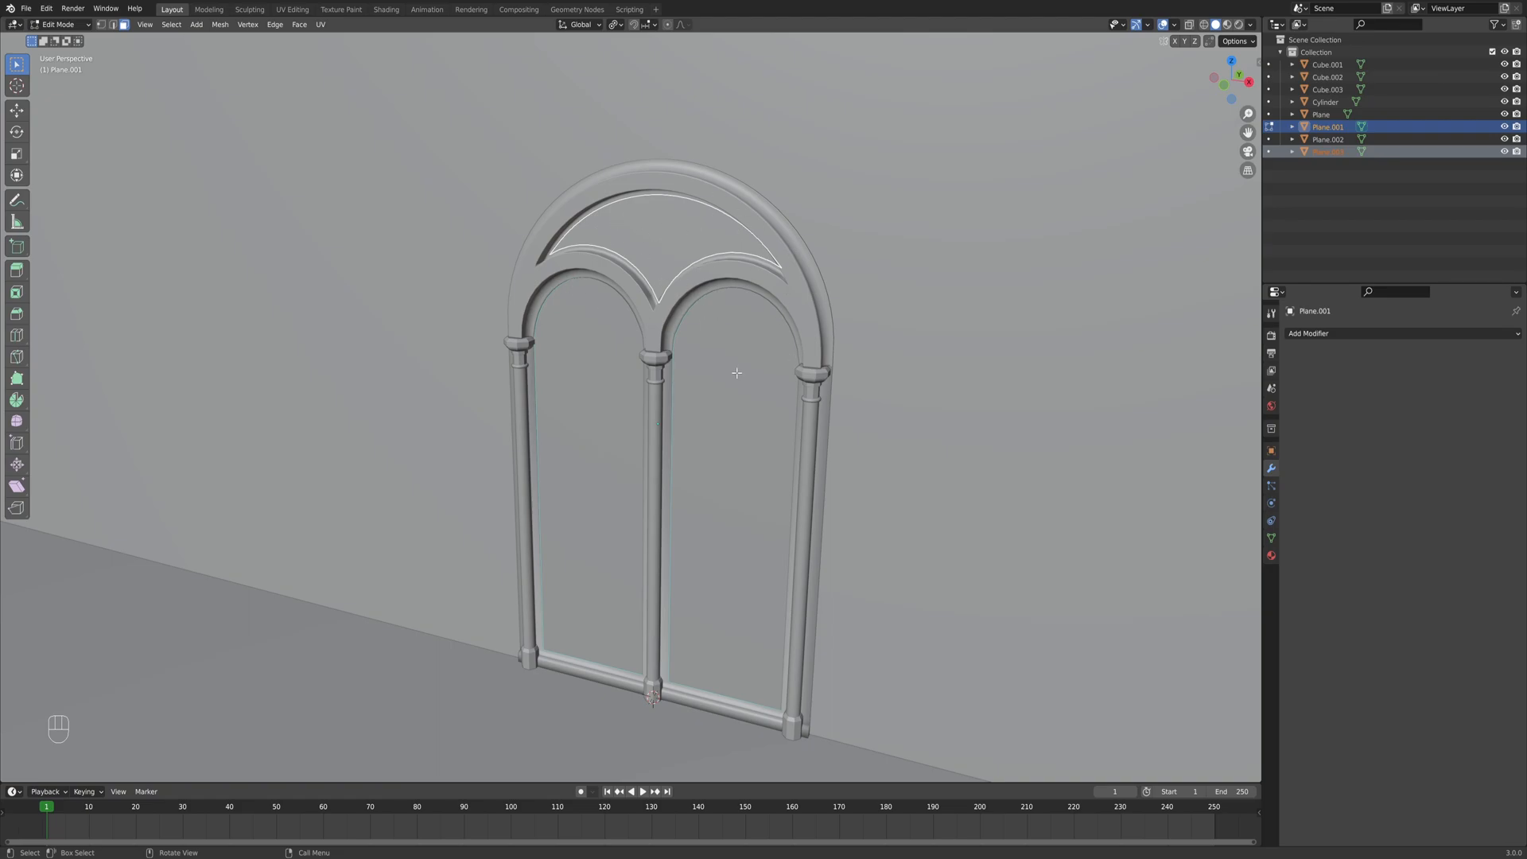
pyautogui.press('Tab')
# Switch to the Shading workspace and select only the lower glass panes of the window.
pyautogui.moveTo(728, 383)
pyautogui.mouseDown(button='middle')
pyautogui.moveTo(672, 355)
pyautogui.moveTo(719, 344)
pyautogui.moveTo(659, 332)
pyautogui.moveTo(707, 326)
pyautogui.moveTo(636, 322)
pyautogui.mouseUp(button='middle')
pyautogui.click(386, 10)
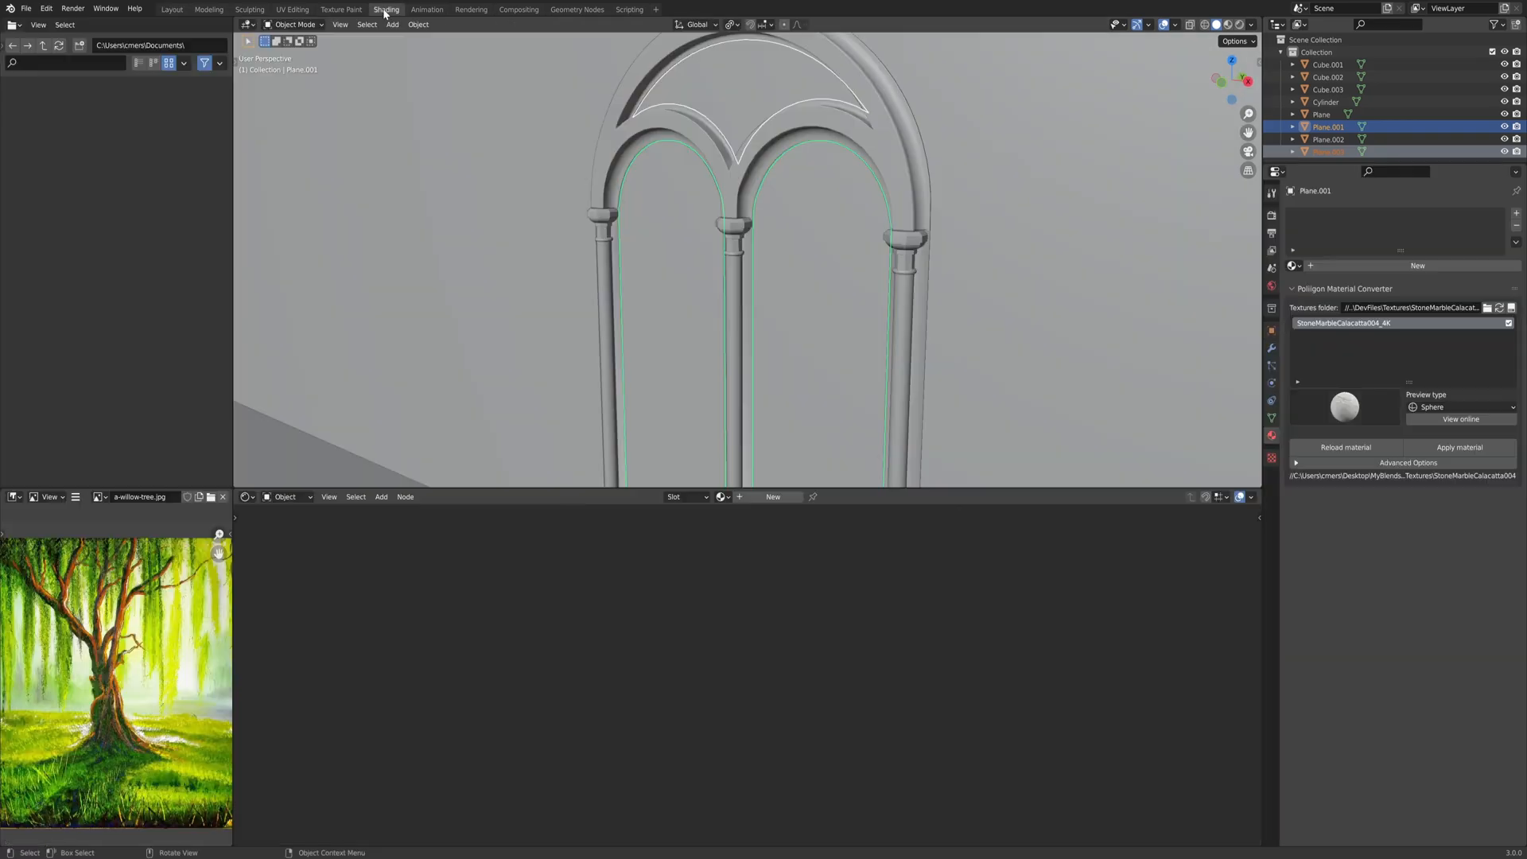
pyautogui.keyDown('shift'); pyautogui.moveTo(602, 258); pyautogui.dragTo(605, 194, button='middle'); pyautogui.keyUp('shift')
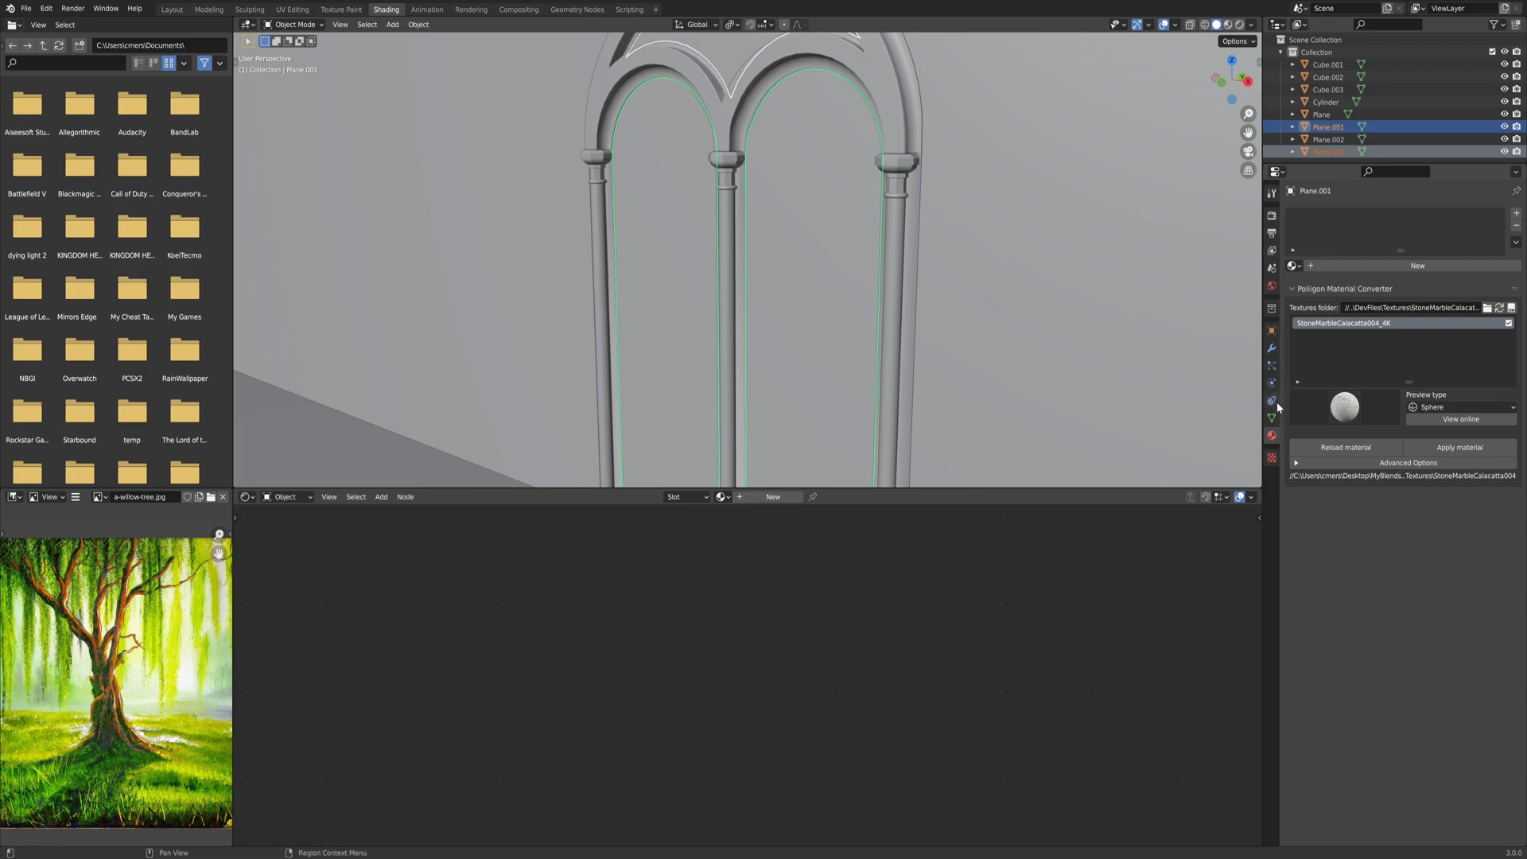
pyautogui.scroll(-5, 807, 241)
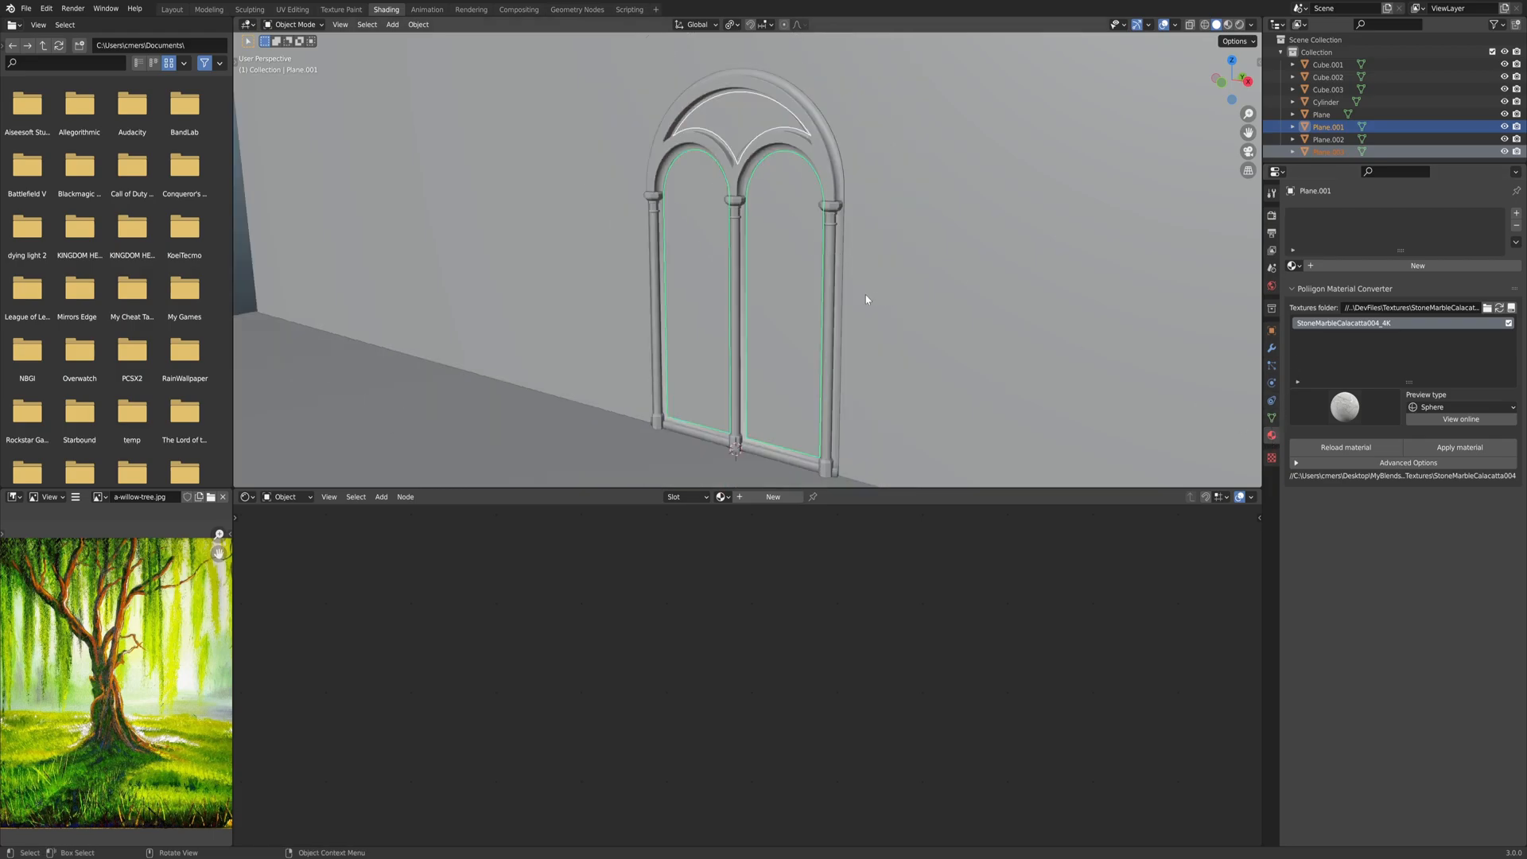
pyautogui.click(830, 282)
pyautogui.click(765, 250)
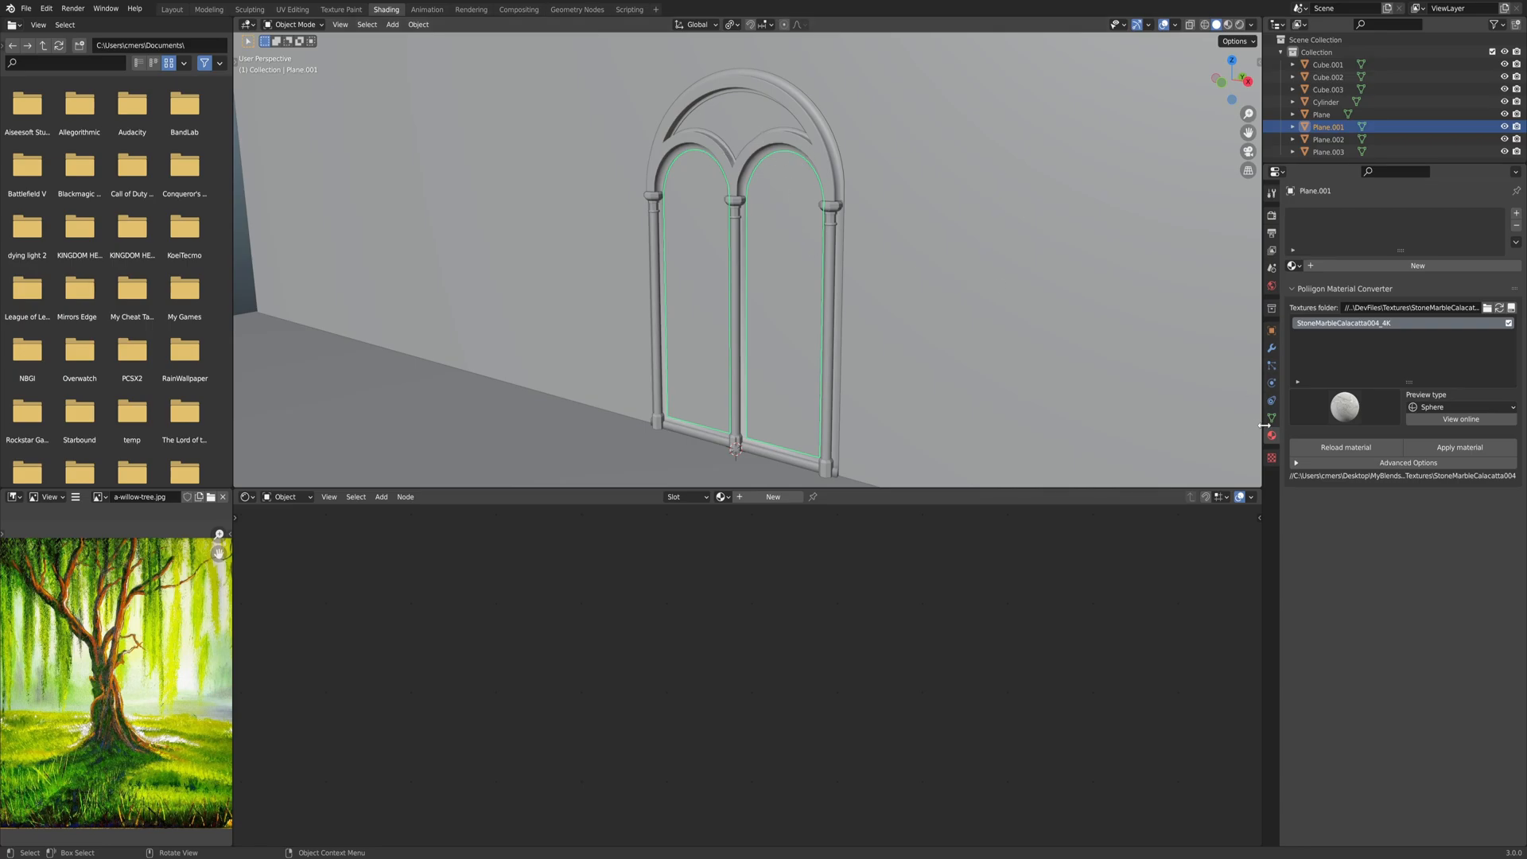
# Check the existing materials available for the lower panes and purge the file's unused data-blocks.
pyautogui.click(1295, 265)
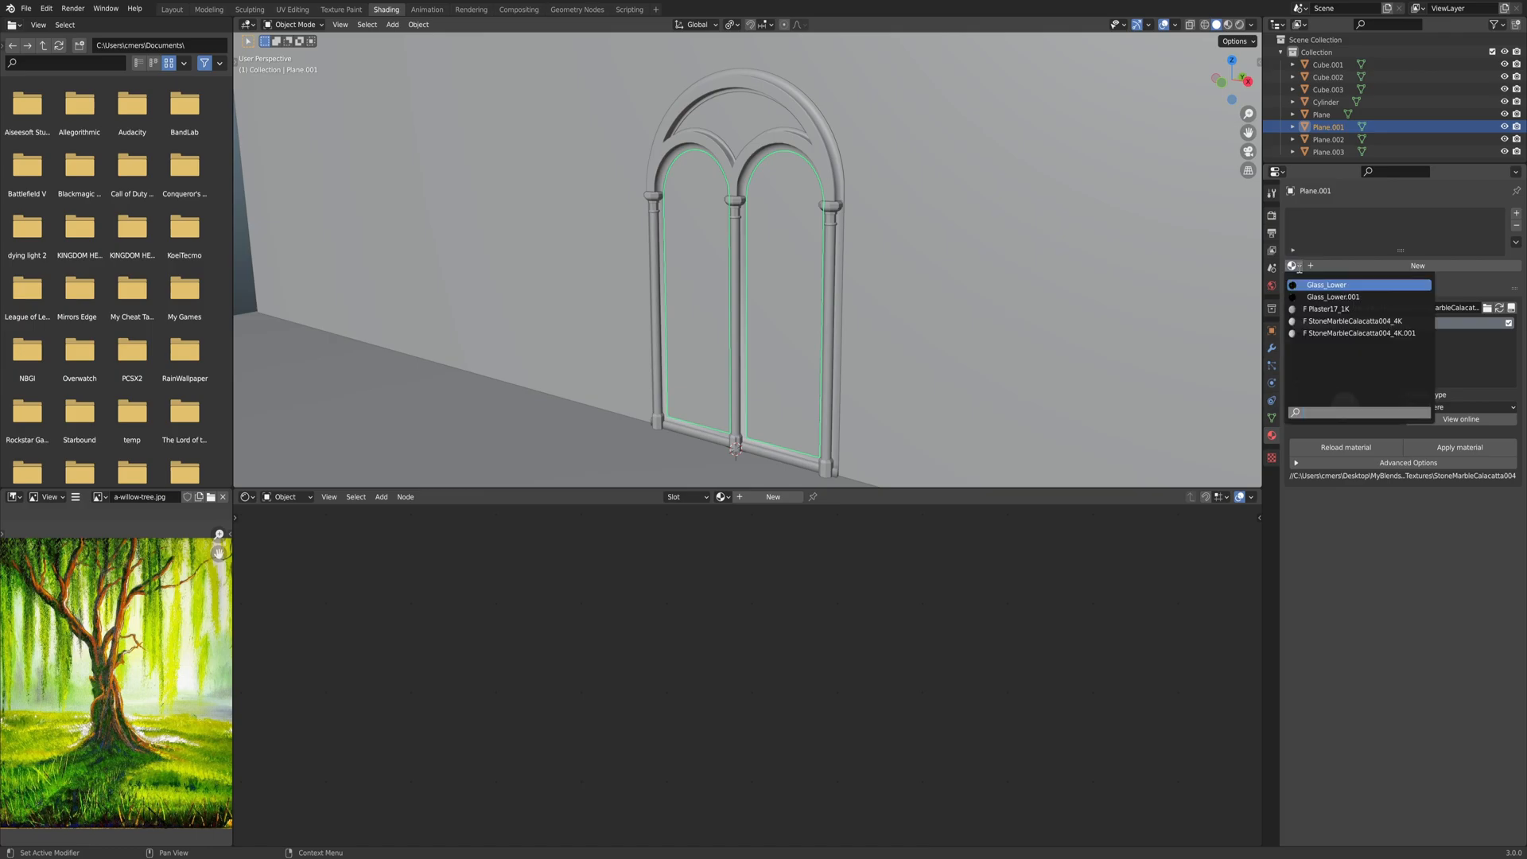
pyautogui.click(1297, 266)
pyautogui.click(1297, 266)
pyautogui.click(26, 9)
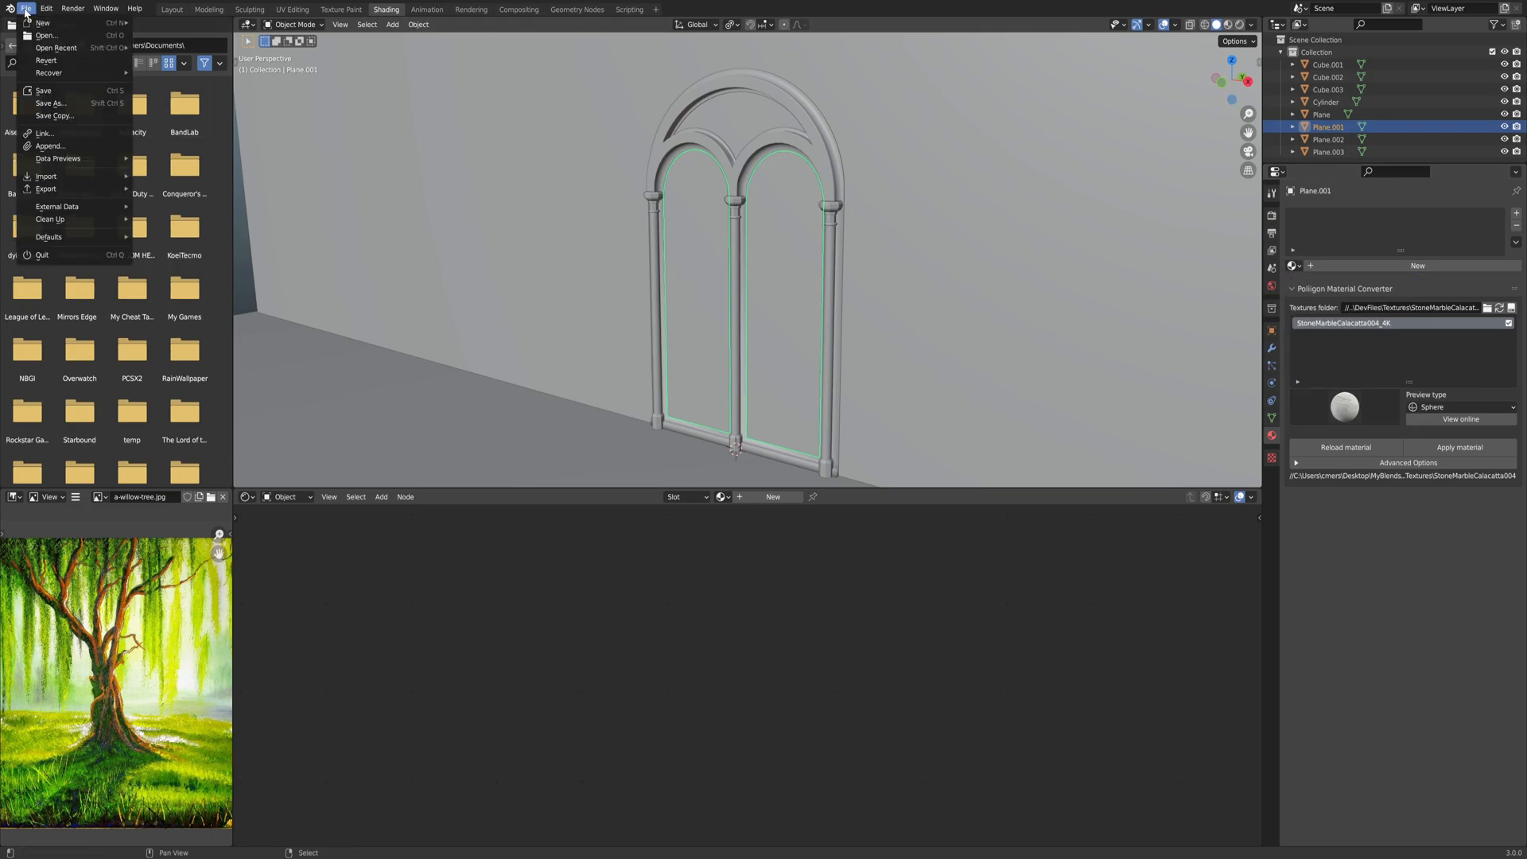
pyautogui.moveTo(65, 223)
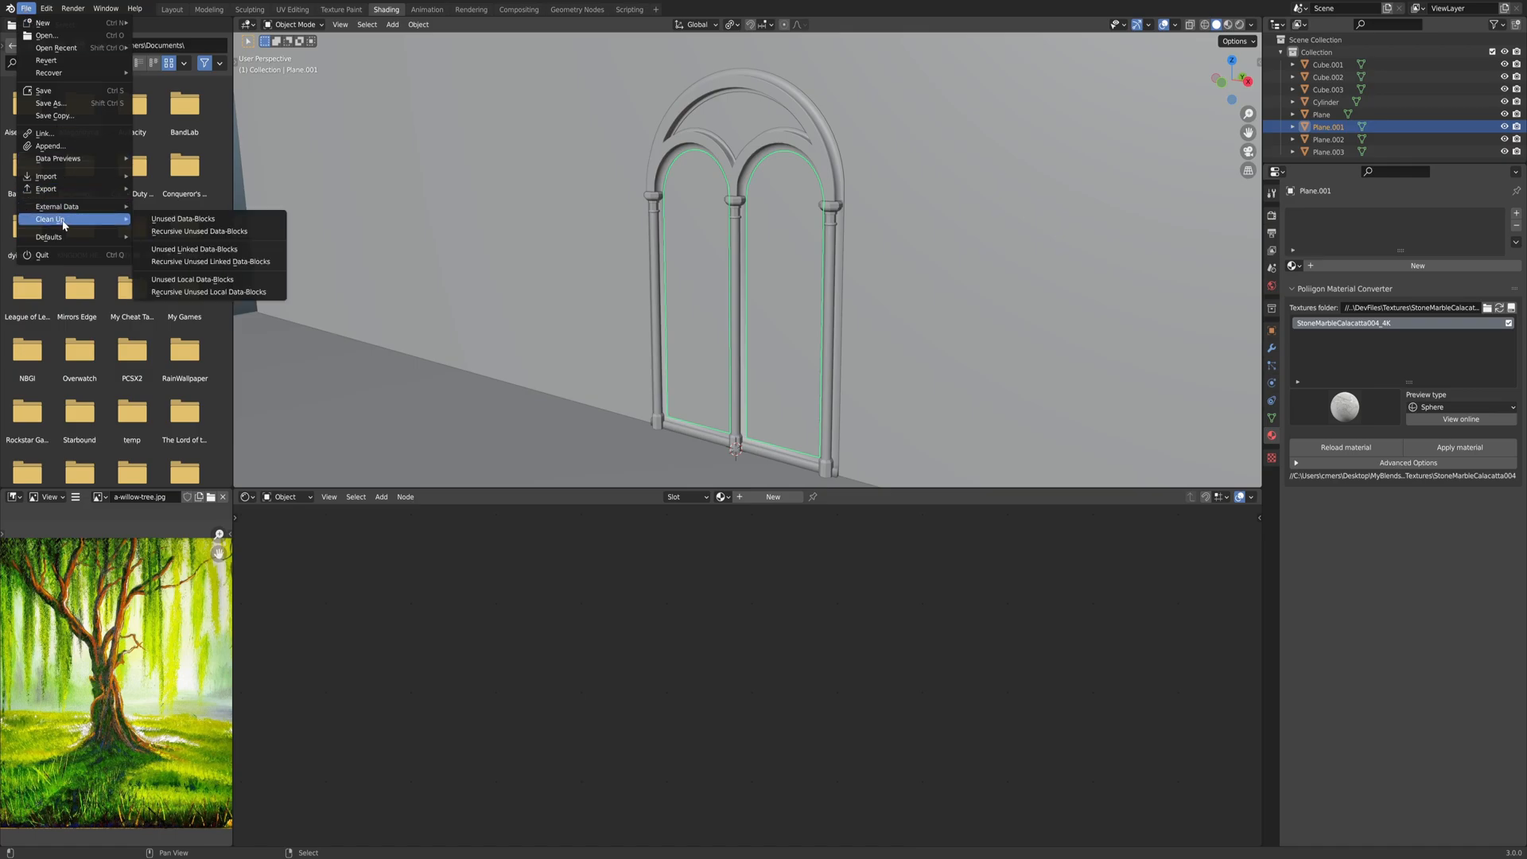
pyautogui.click(229, 219)
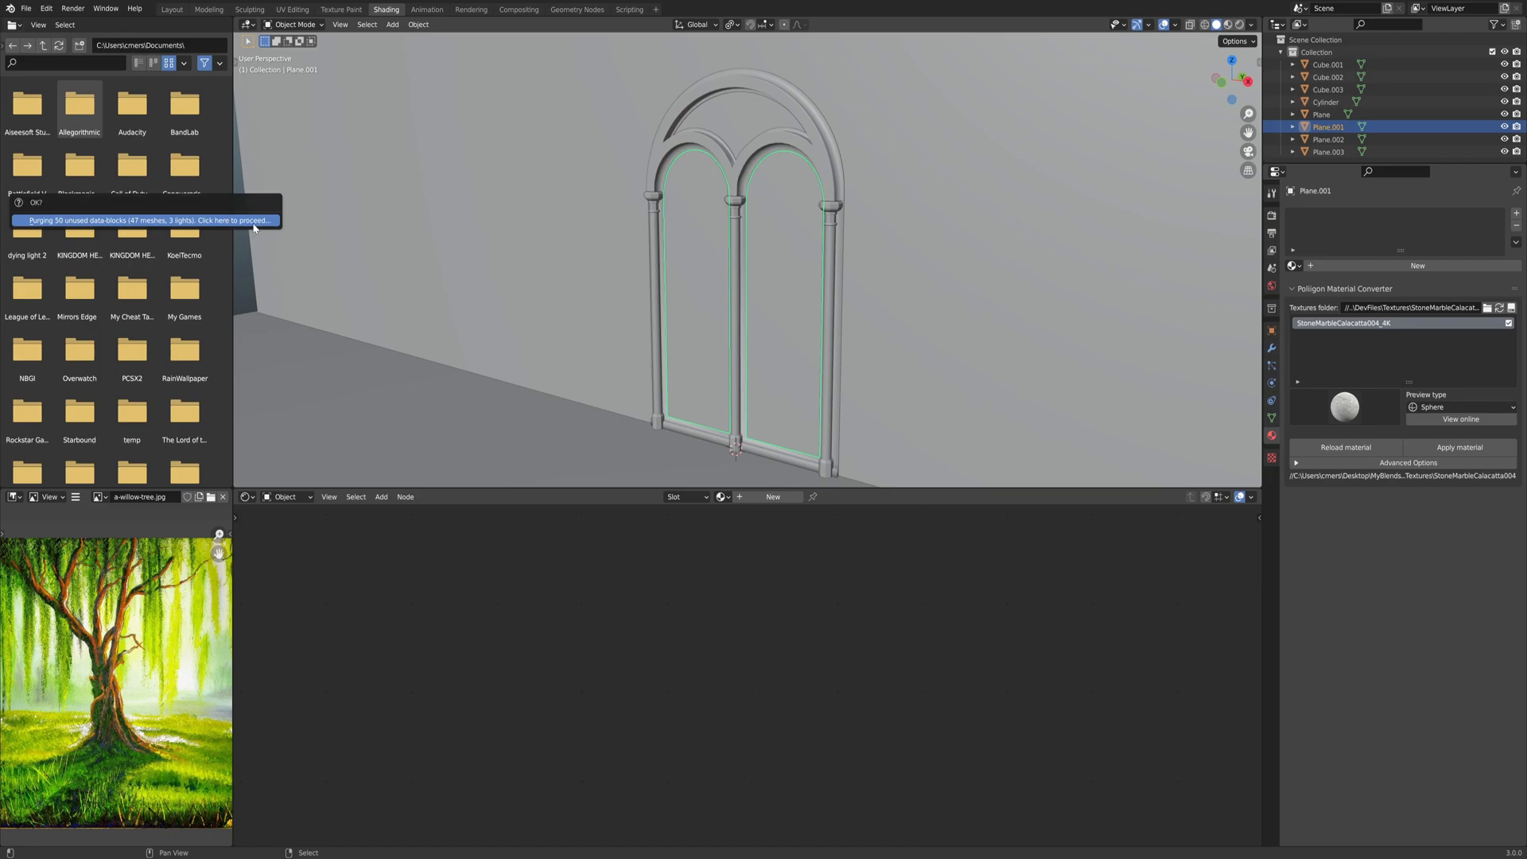
pyautogui.click(254, 223)
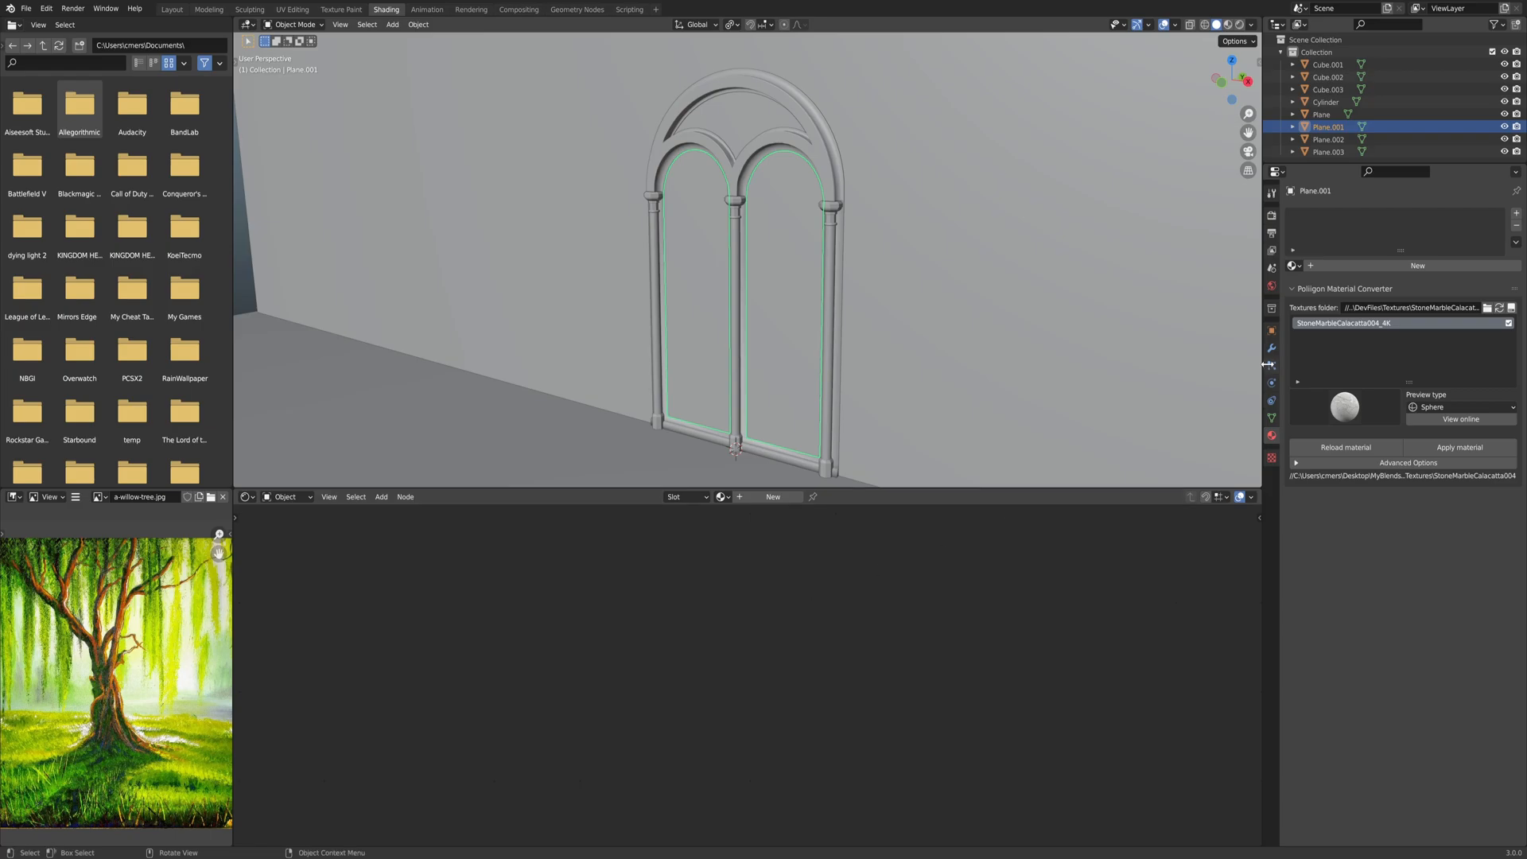
# Create a new material named Glass_Lower on the lower glass panes and keep those panes selected.
pyautogui.click(1321, 267)
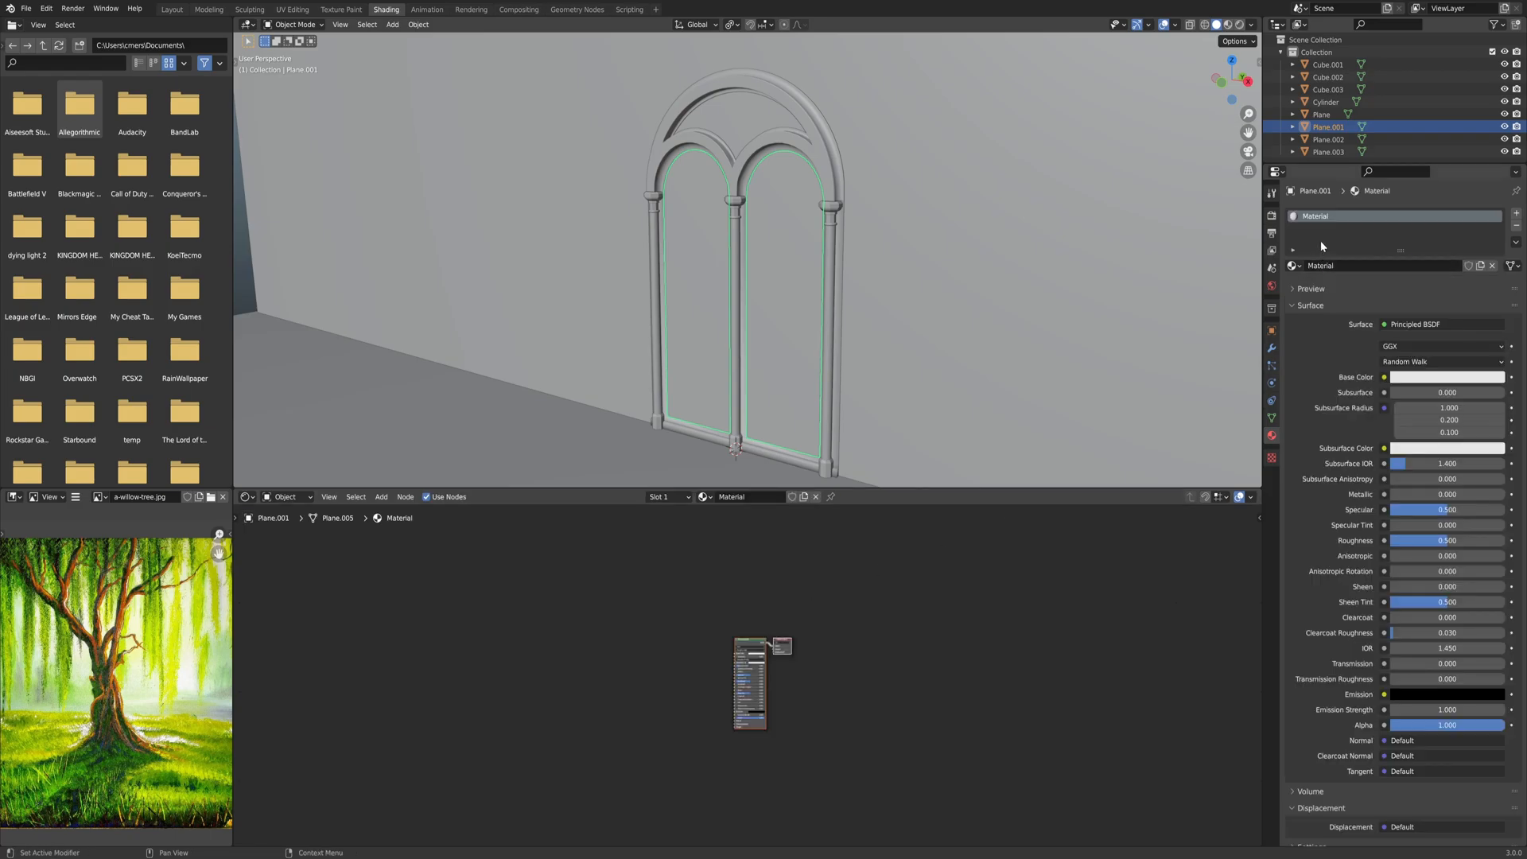
pyautogui.doubleClick(1320, 219)
pyautogui.write('Glass_Lower')
pyautogui.press('Return')
pyautogui.click(738, 140)
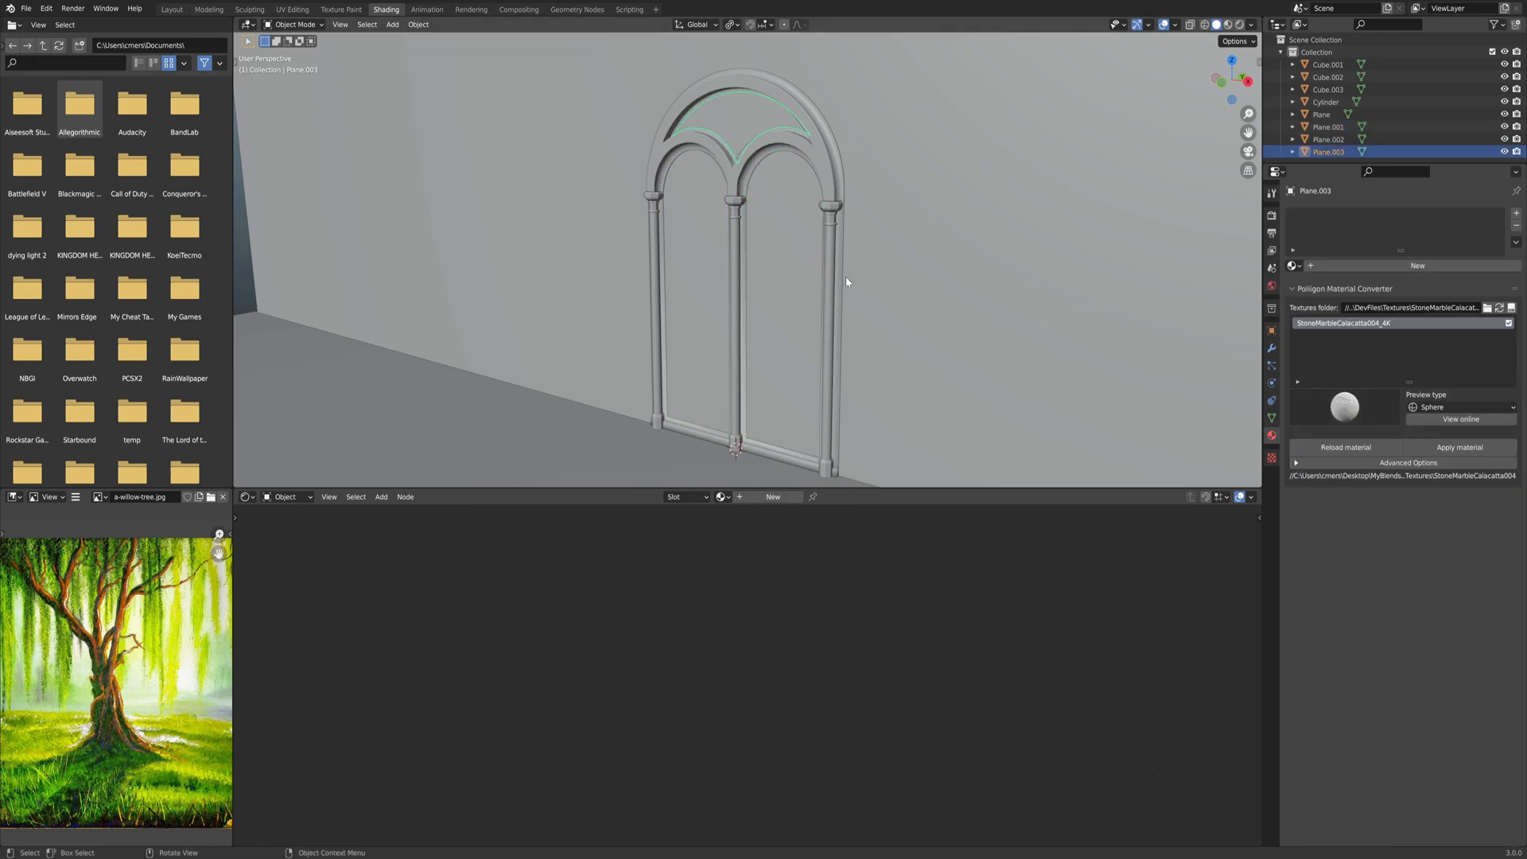
pyautogui.click(792, 273)
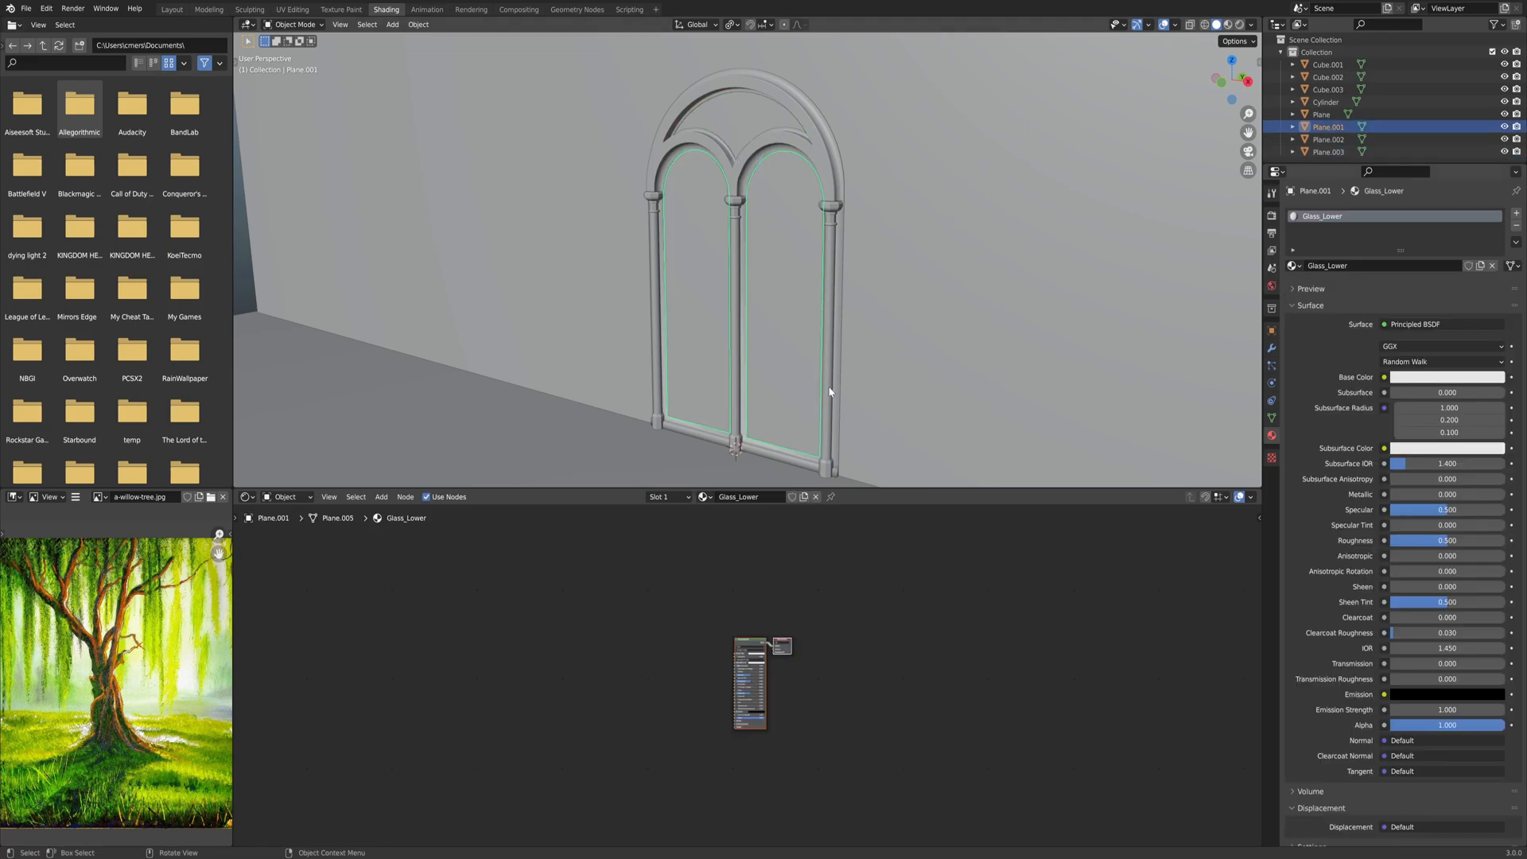
# Delete the Principled BSDF node from the Glass_Lower material, keeping only the Material Output node.
pyautogui.scroll(4, 835, 637)
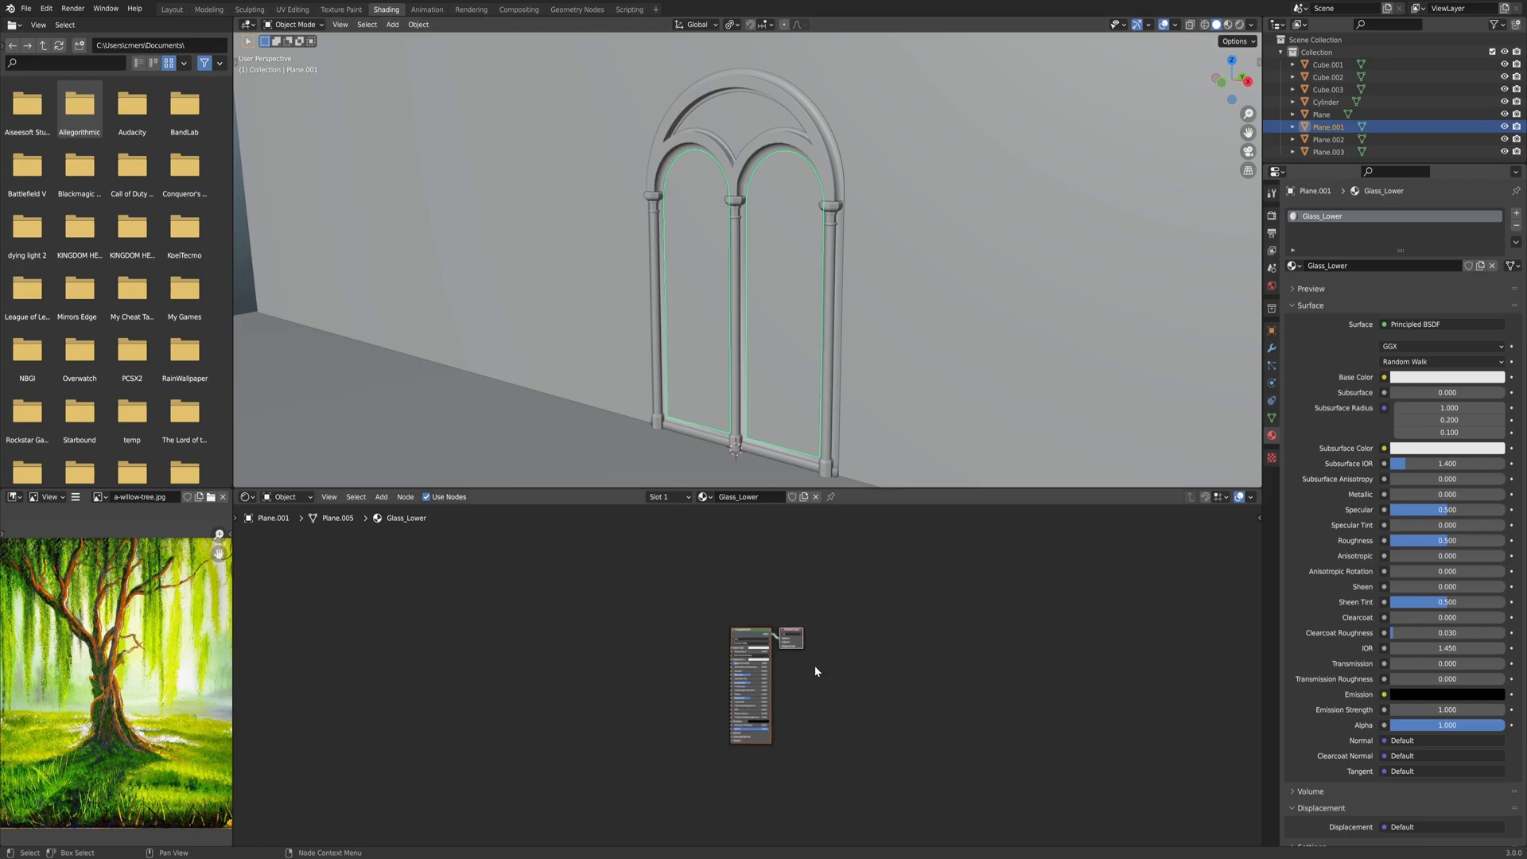
pyautogui.click(759, 628)
pyautogui.press('x')
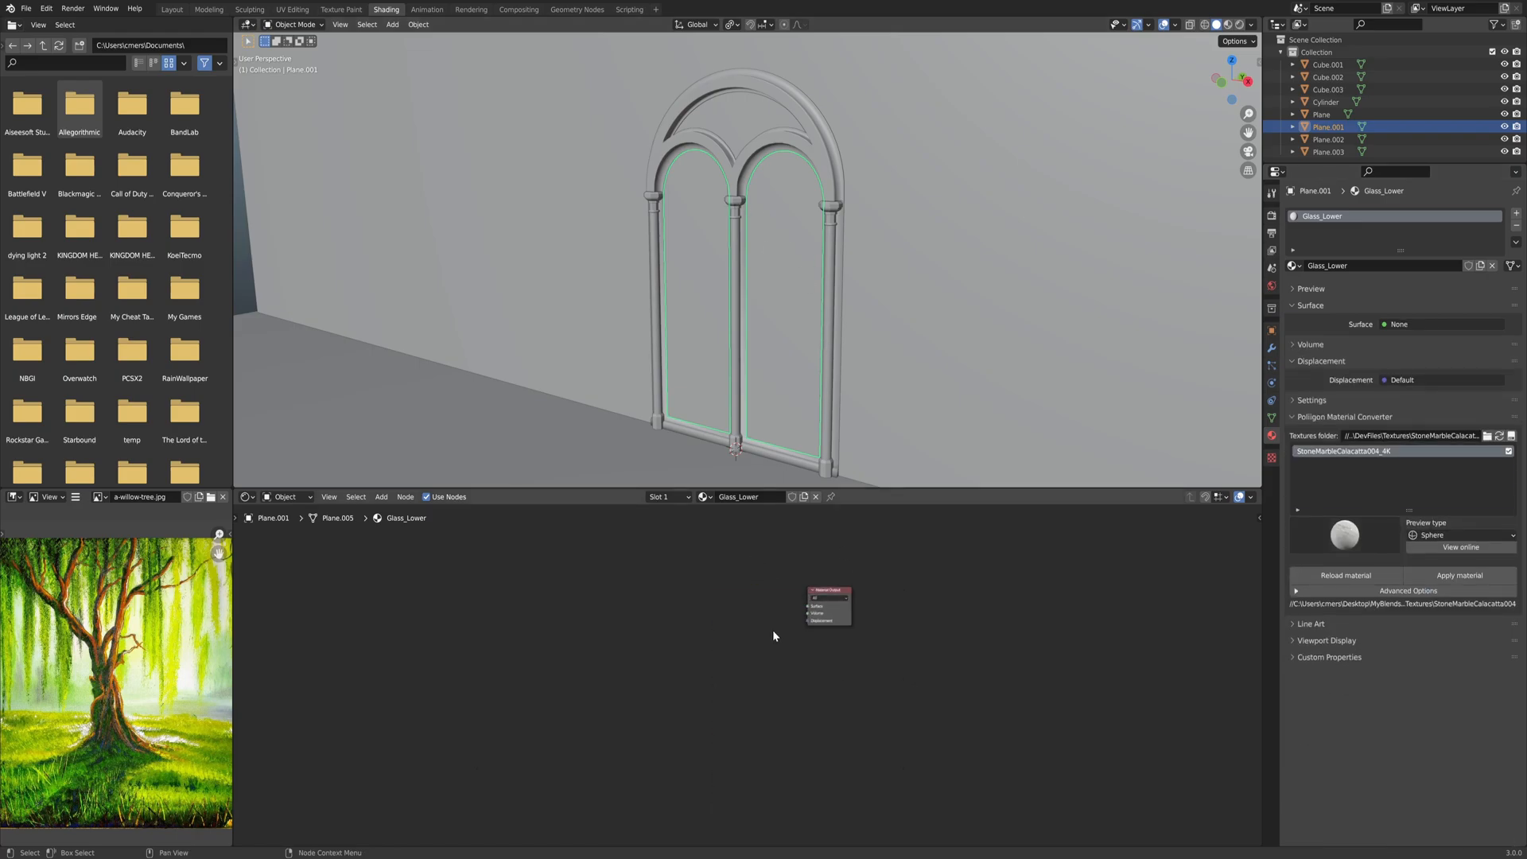
pyautogui.moveTo(763, 658); pyautogui.dragTo(744, 623, button='middle')
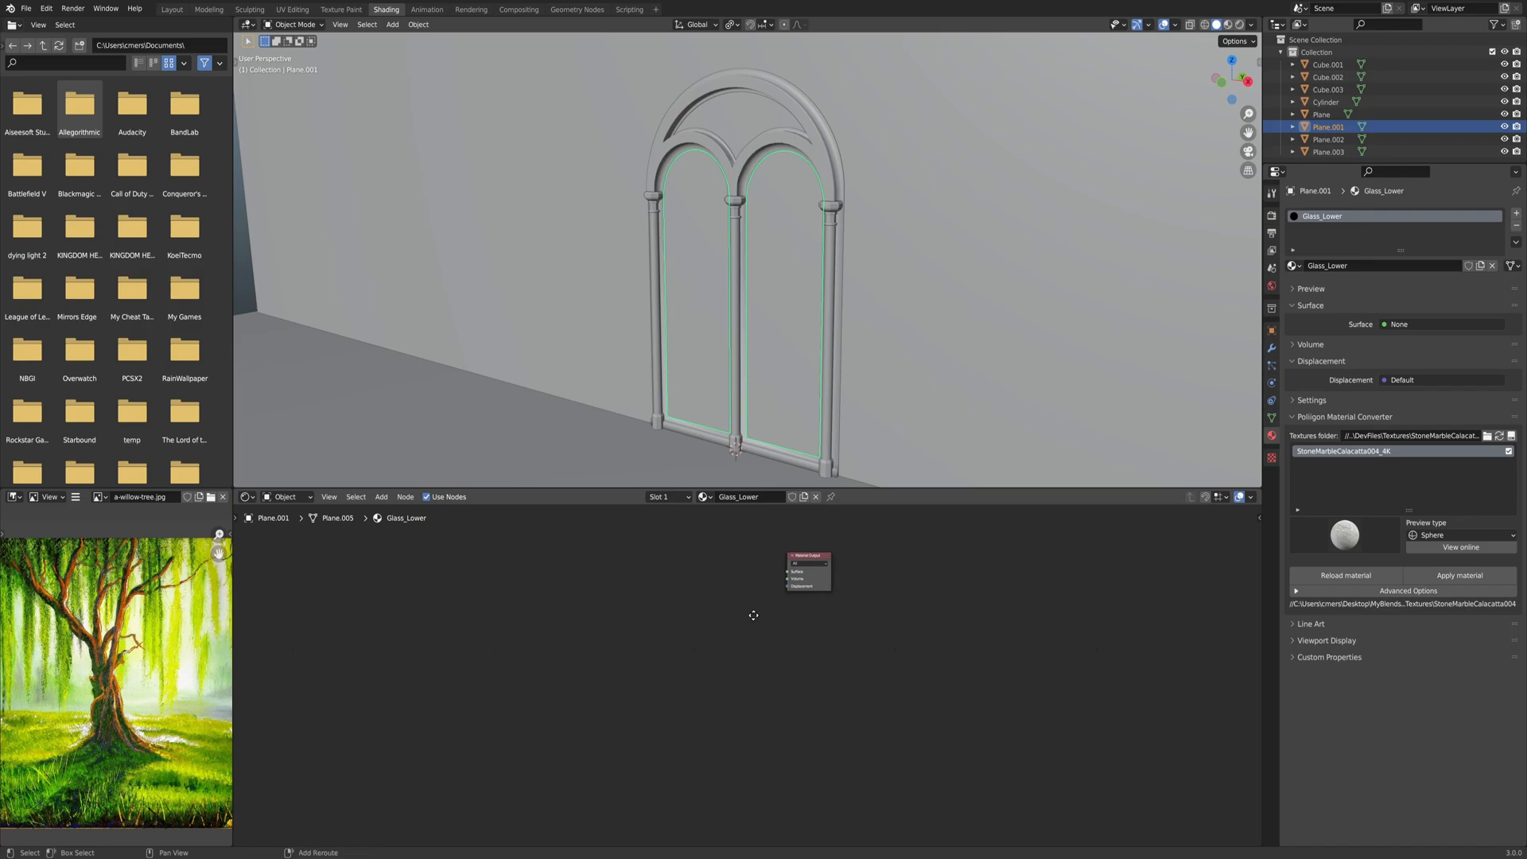
pyautogui.moveTo(734, 602); pyautogui.dragTo(712, 610, button='middle')
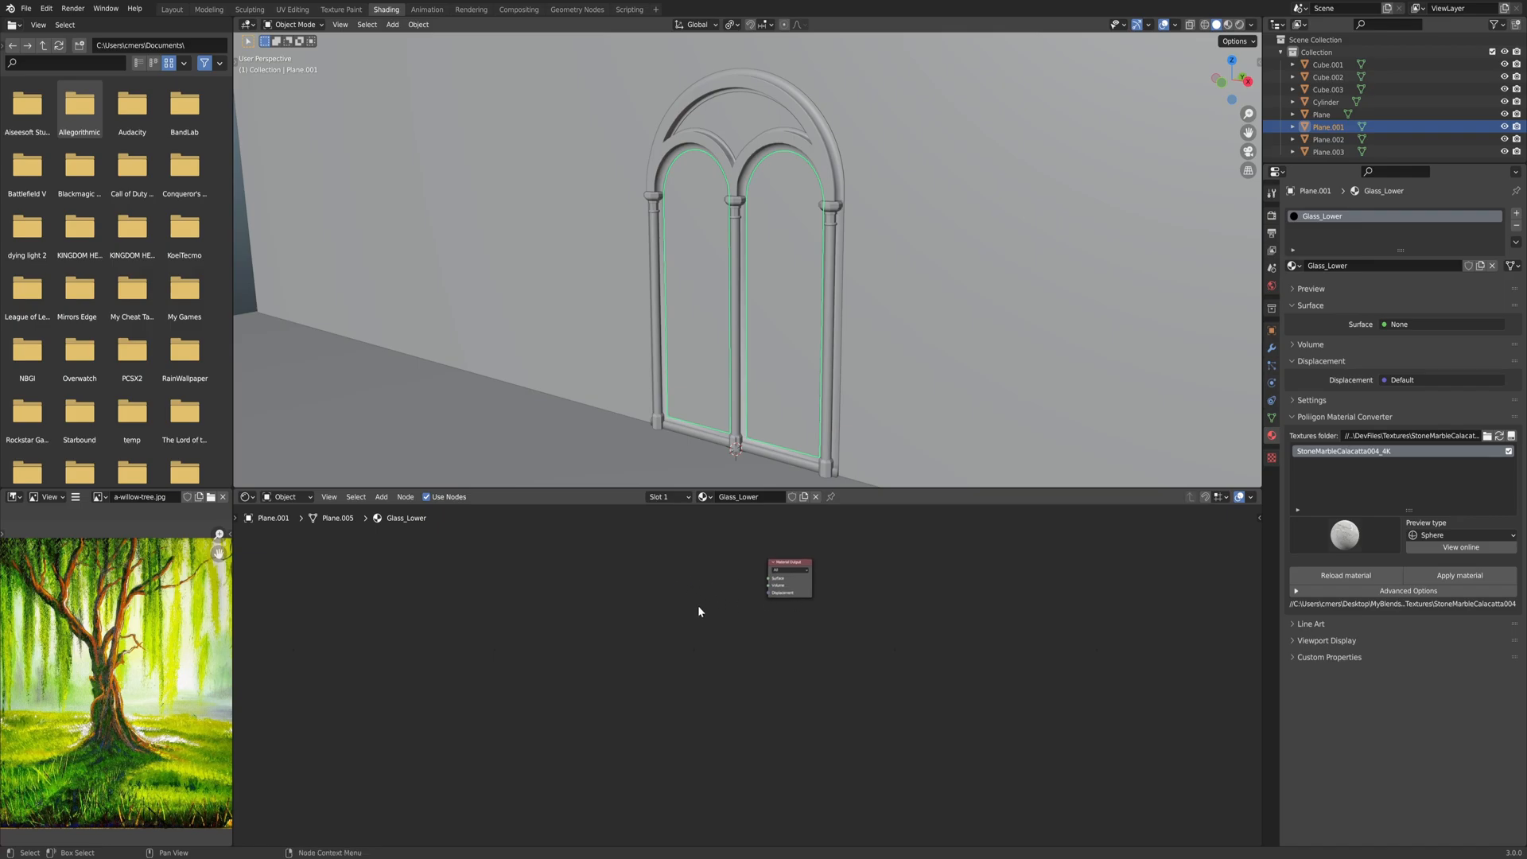
pyautogui.moveTo(662, 586); pyautogui.dragTo(703, 605, button='middle')
# Add an Image Texture node before the Material Output in the Glass_Lower node tree.
pyautogui.hotkey('shift', 'a')
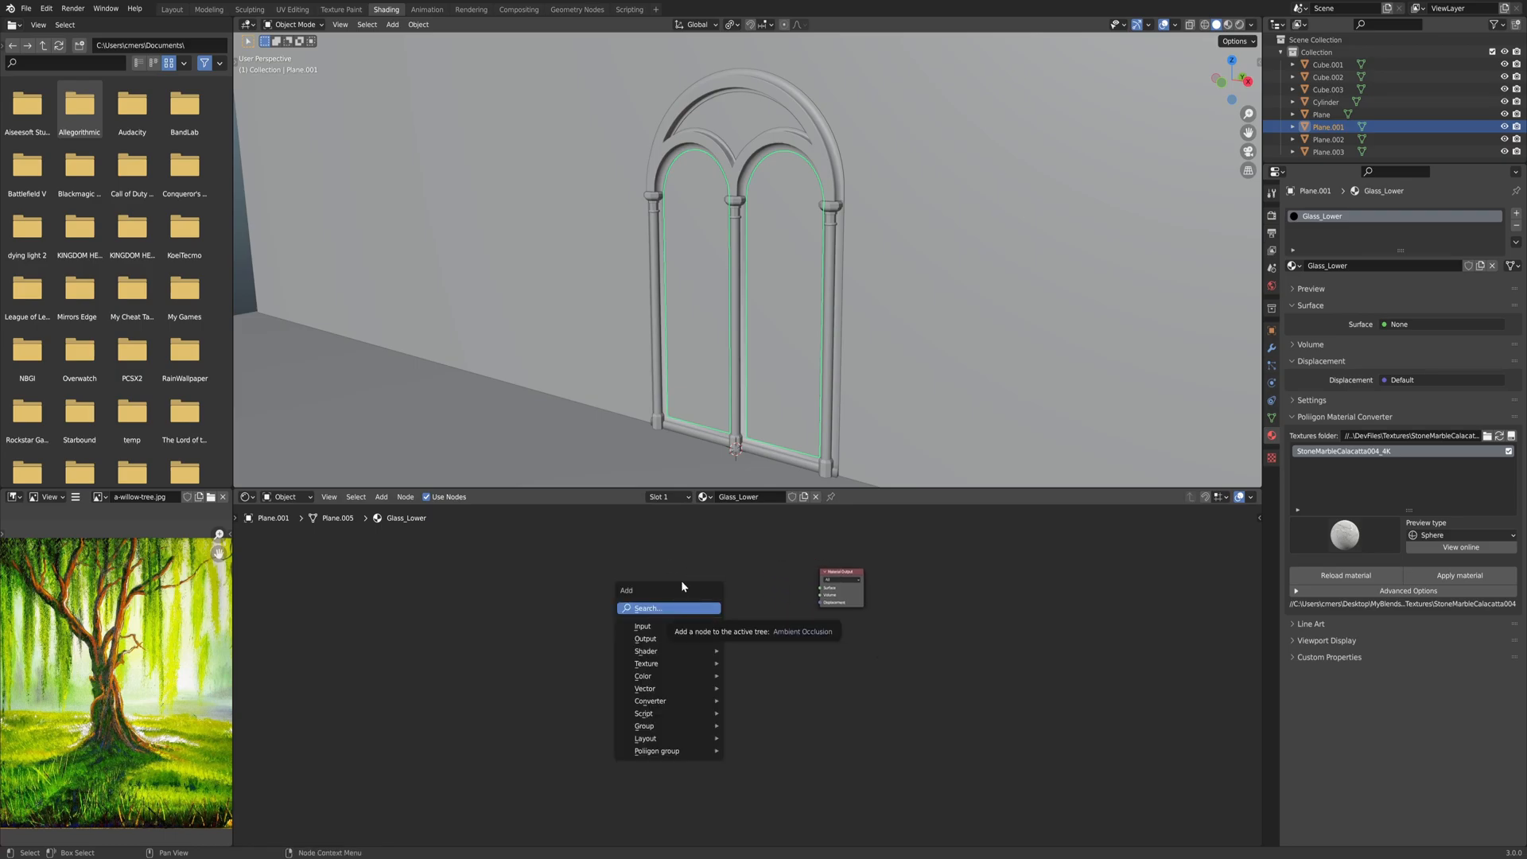
pyautogui.moveTo(647, 585); pyautogui.dragTo(696, 609, button='middle')
pyautogui.hotkey('shift', 'a')
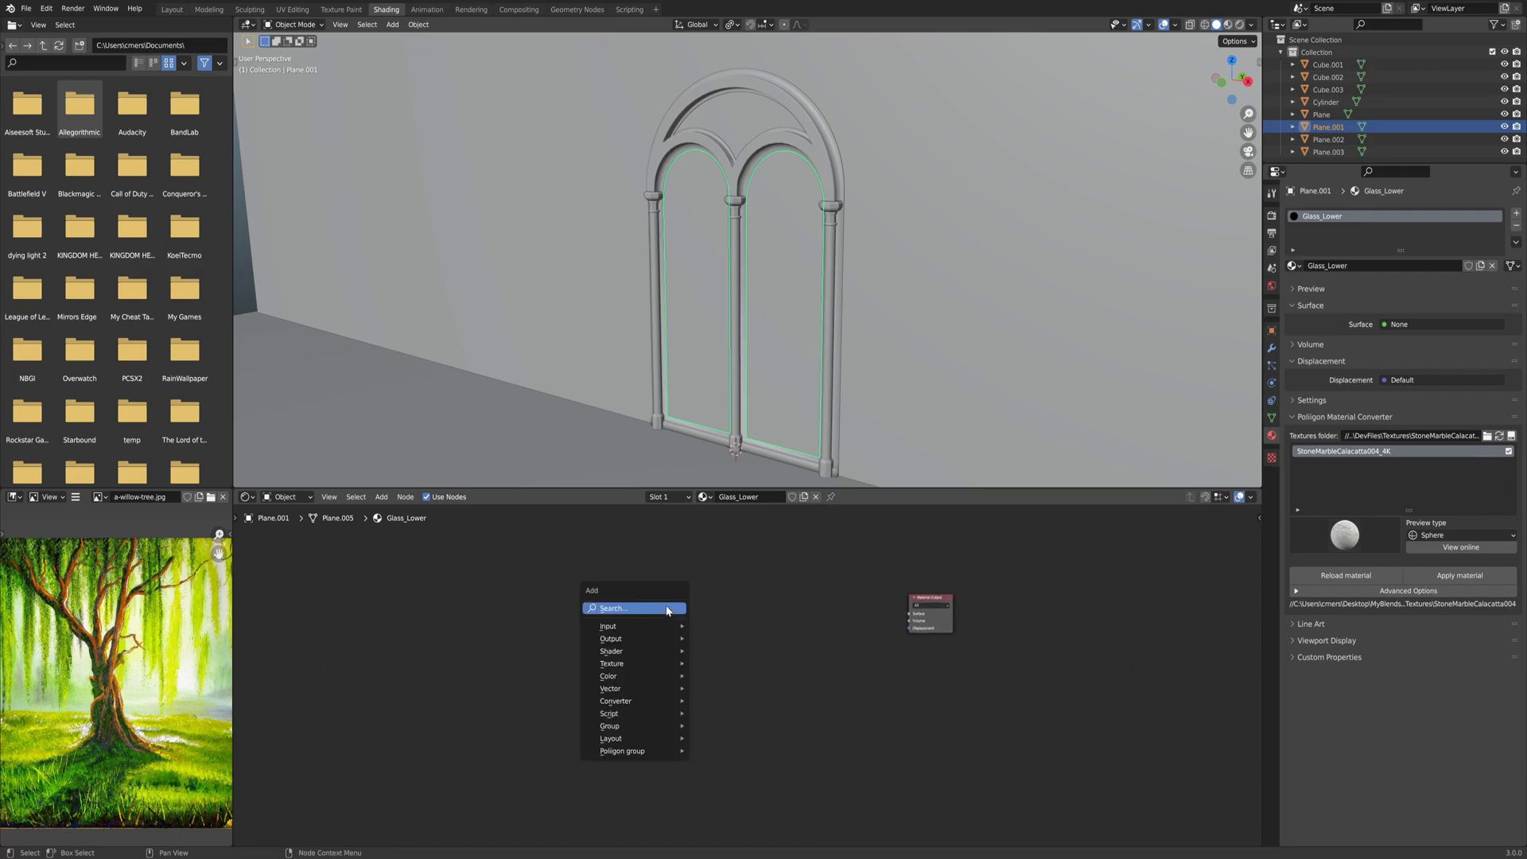
pyautogui.moveTo(644, 663)
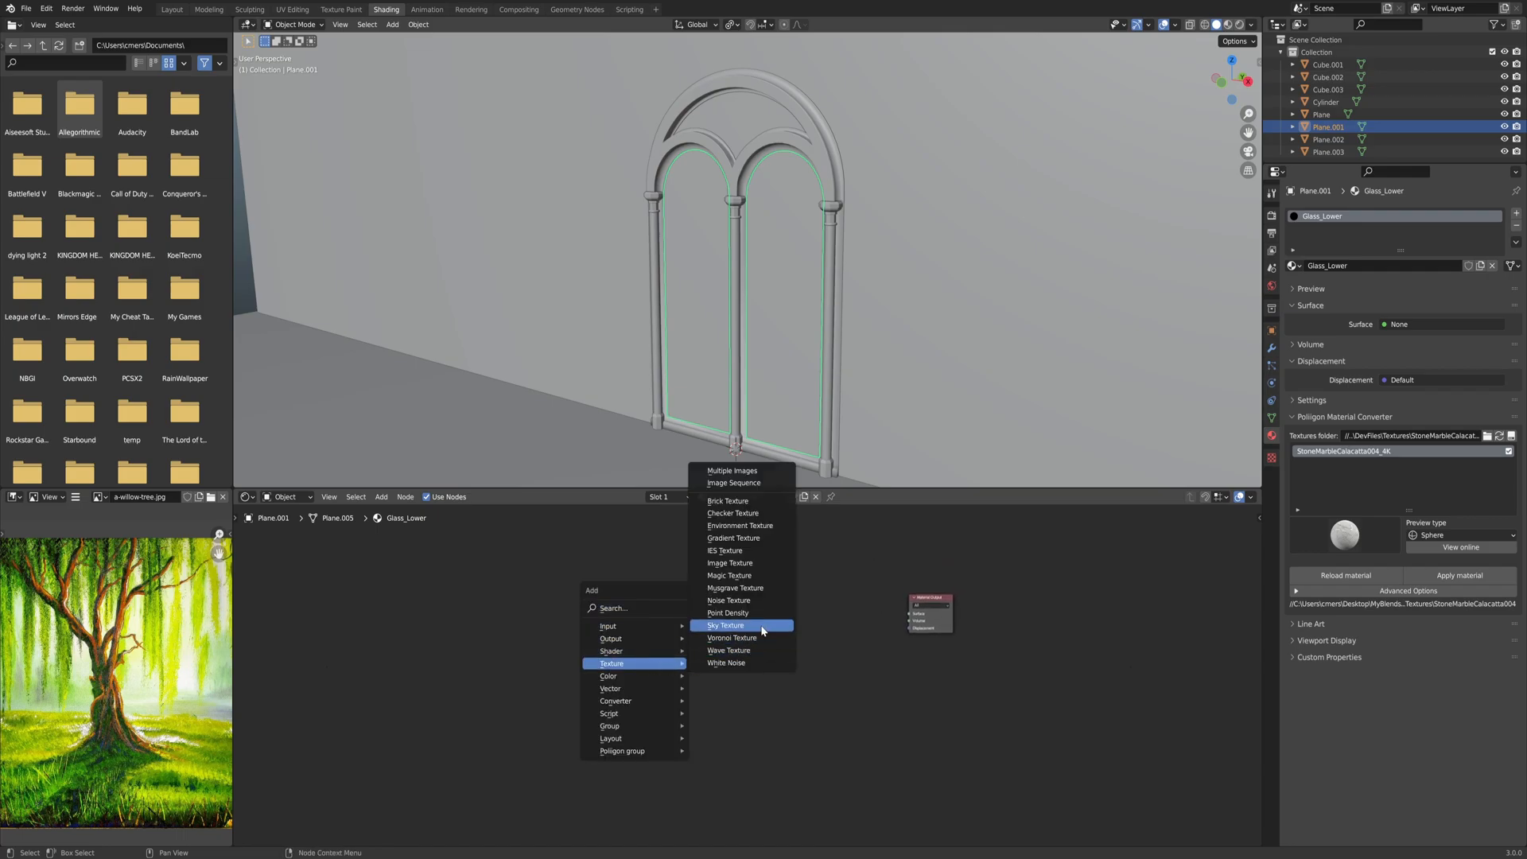
pyautogui.click(729, 562)
pyautogui.click(639, 584)
# Add a Voronoi Texture node before the Image Texture and place a duplicate of it below.
pyautogui.moveTo(593, 630); pyautogui.dragTo(683, 634, button='middle')
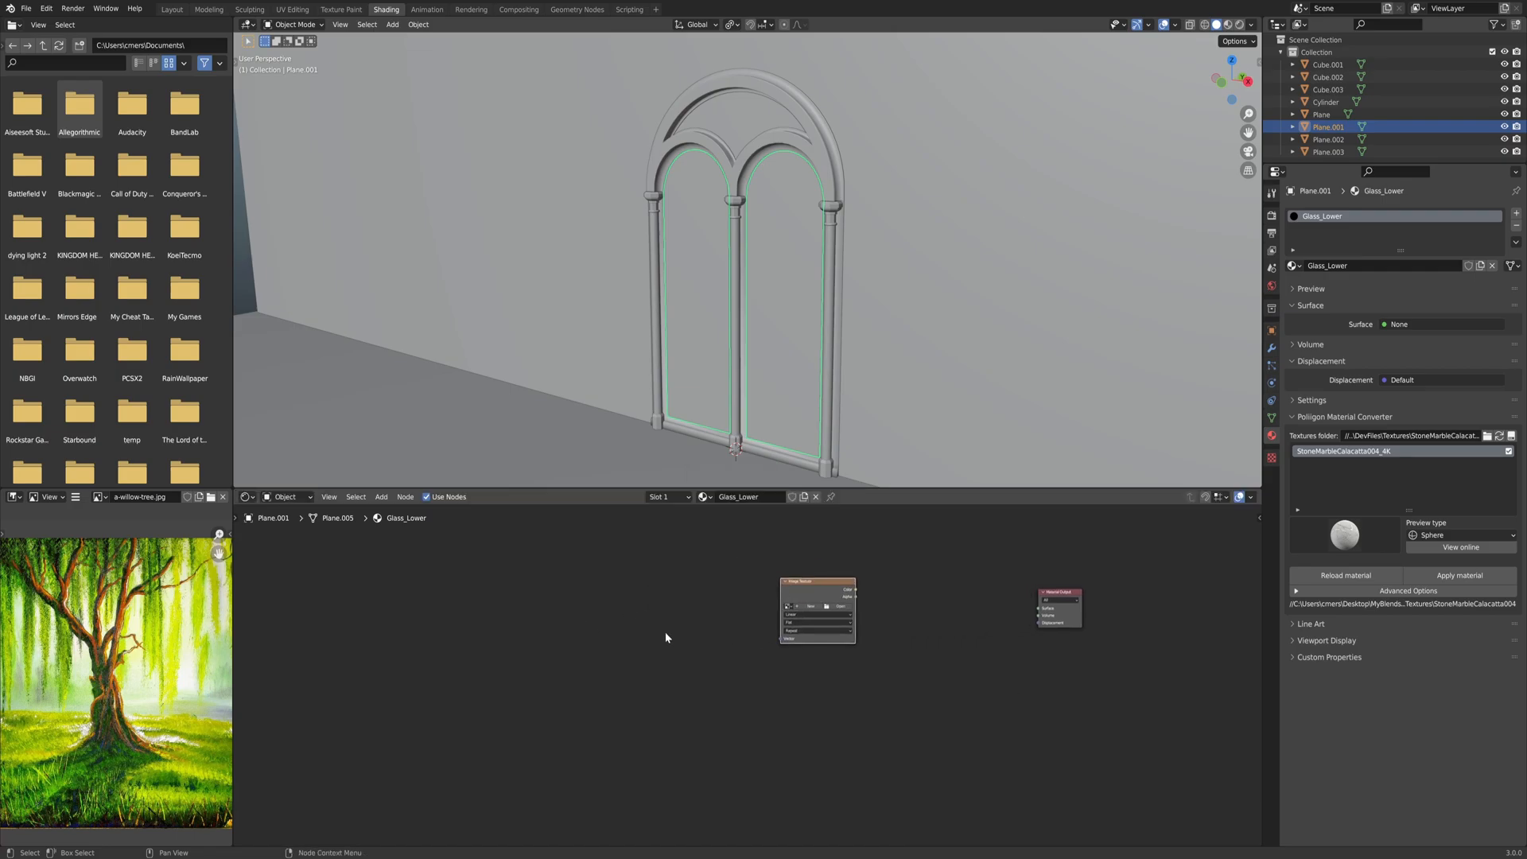
pyautogui.hotkey('shift', 'a')
pyautogui.moveTo(616, 625)
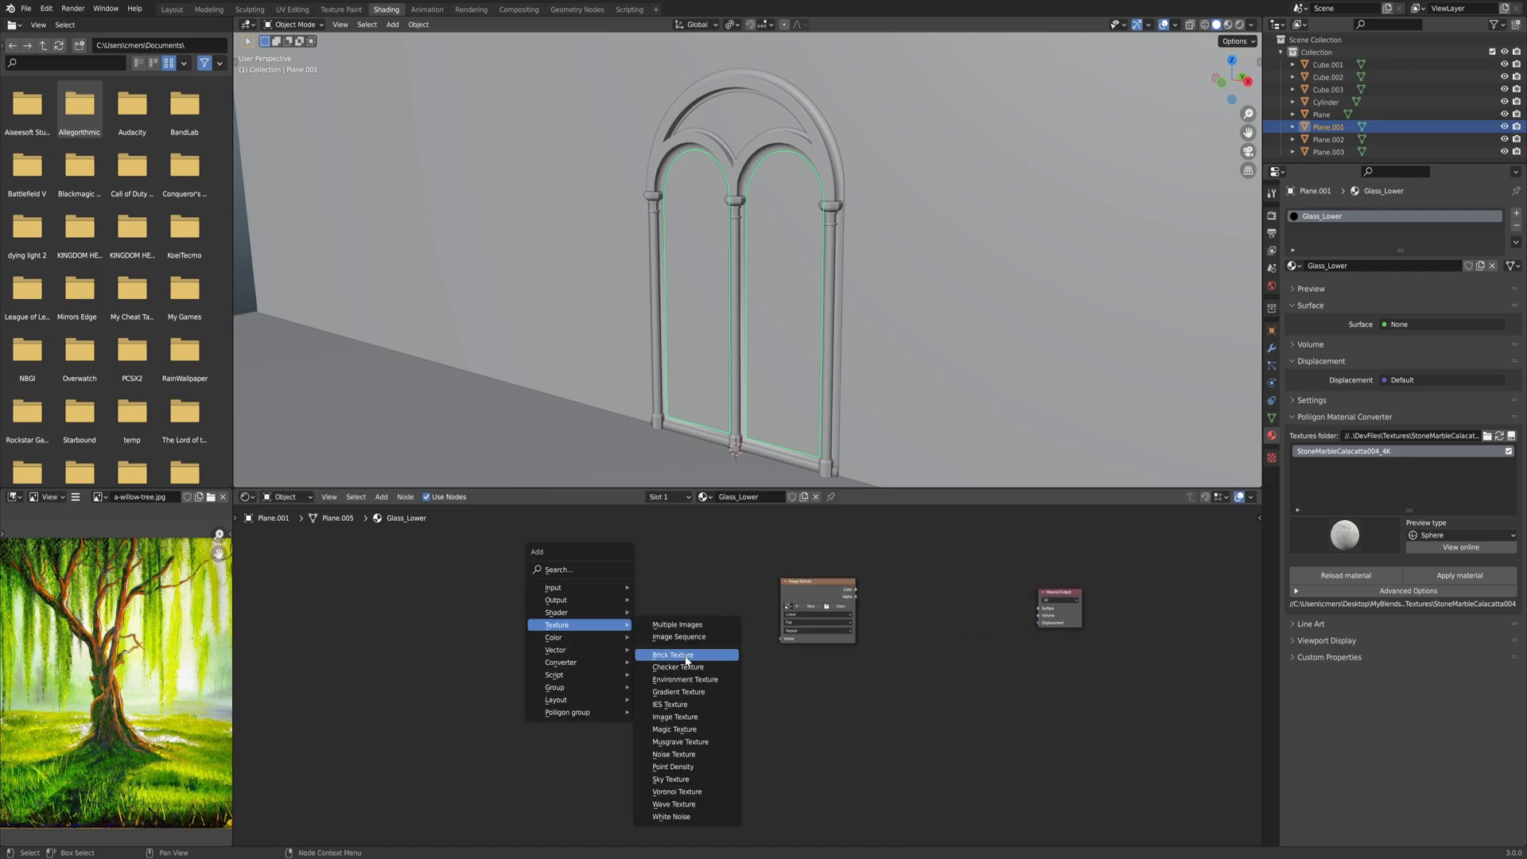
pyautogui.click(674, 791)
pyautogui.click(612, 596)
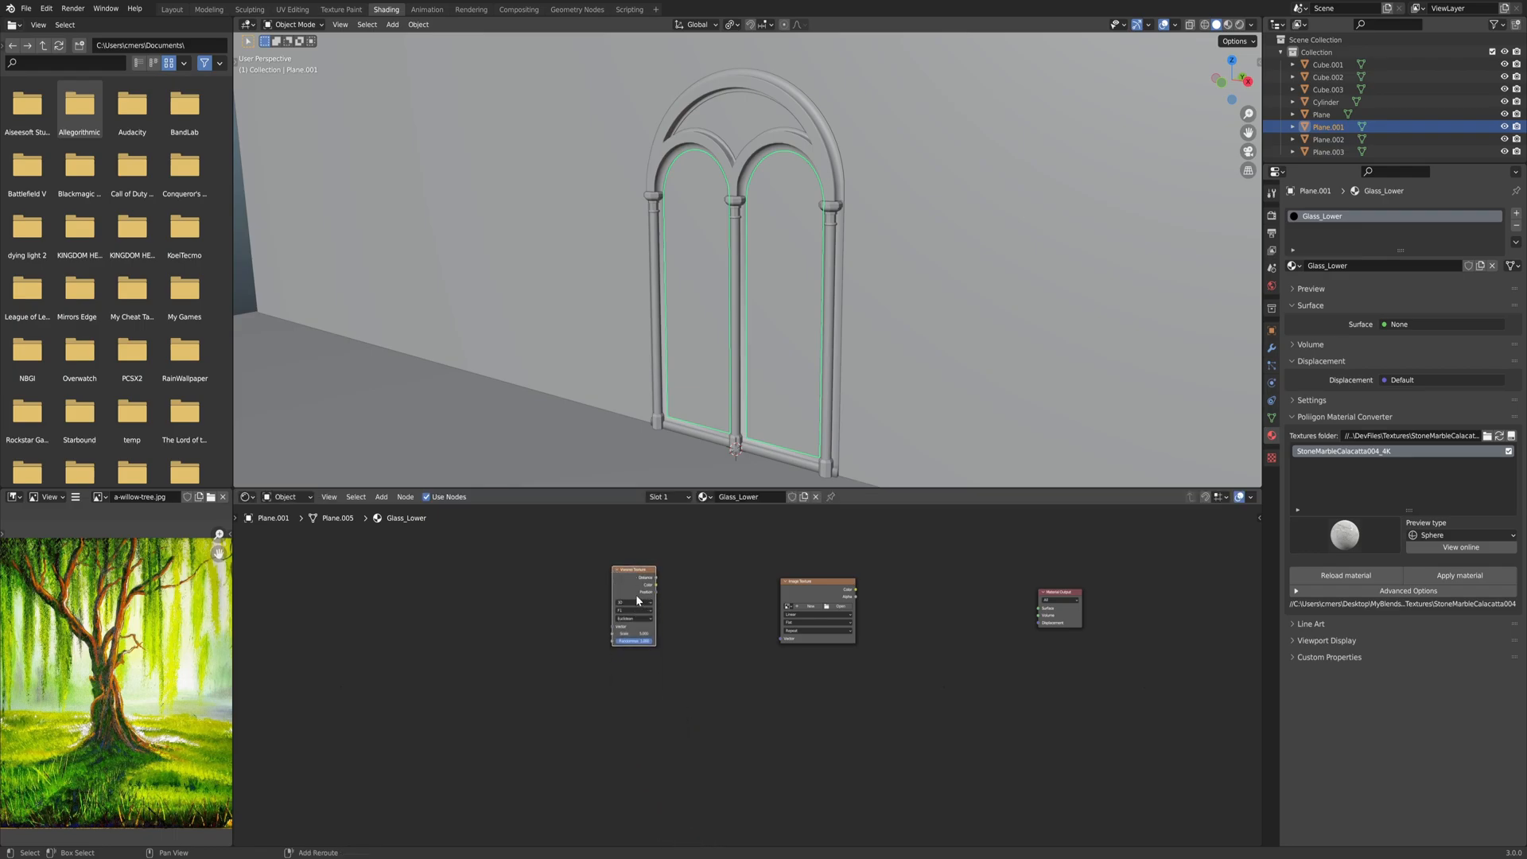
pyautogui.hotkey('shift', 'd')
pyautogui.click(638, 706)
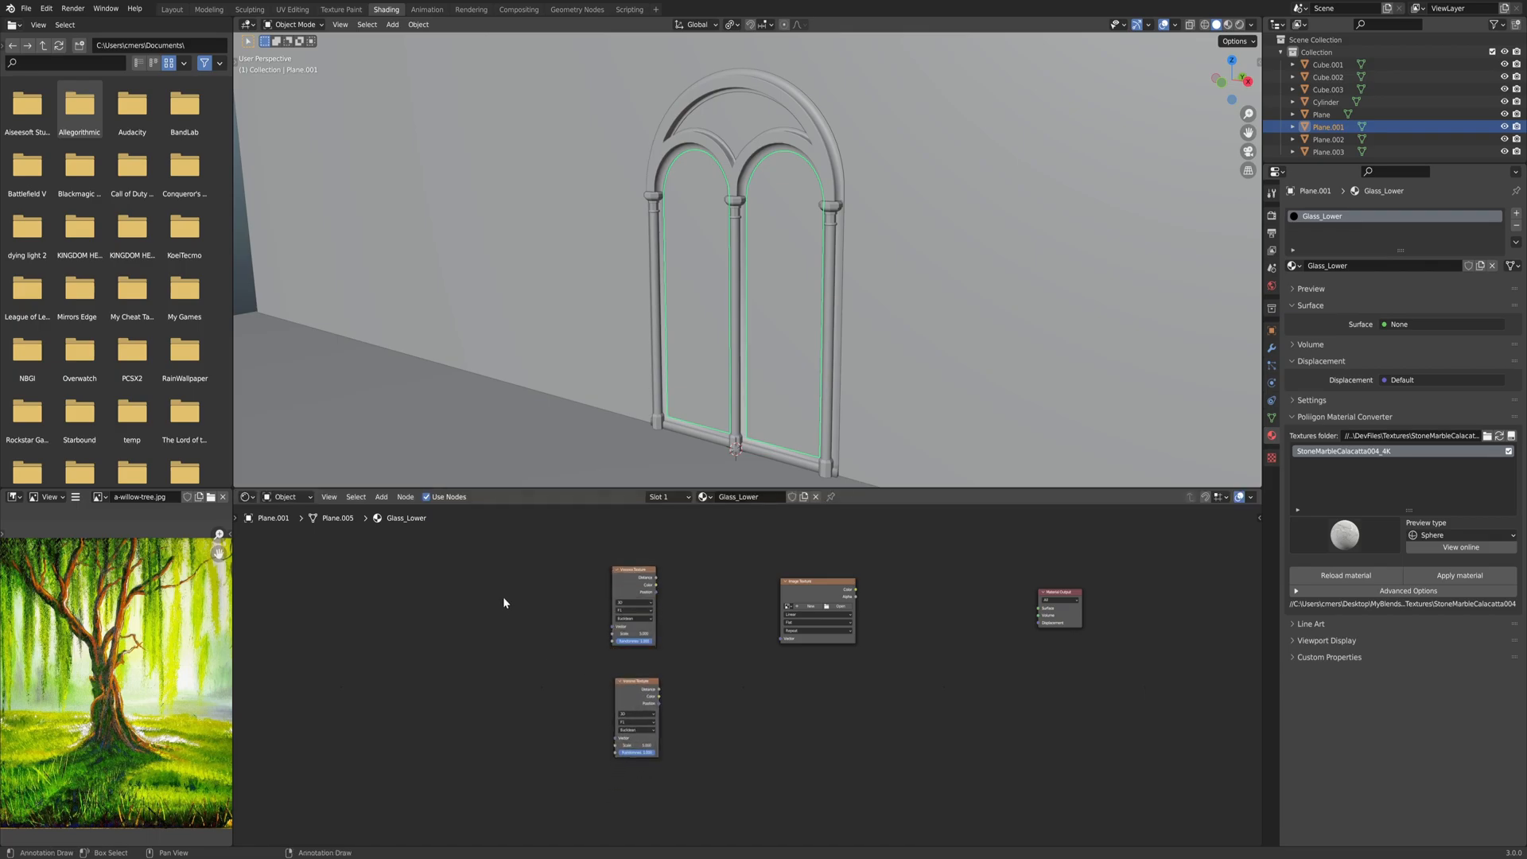
# Add a Value node before the Voronoi Textures and duplicate it twice, stacking the three Value nodes vertically.
pyautogui.hotkey('shift', 'a')
pyautogui.moveTo(506, 599)
pyautogui.moveTo(489, 559)
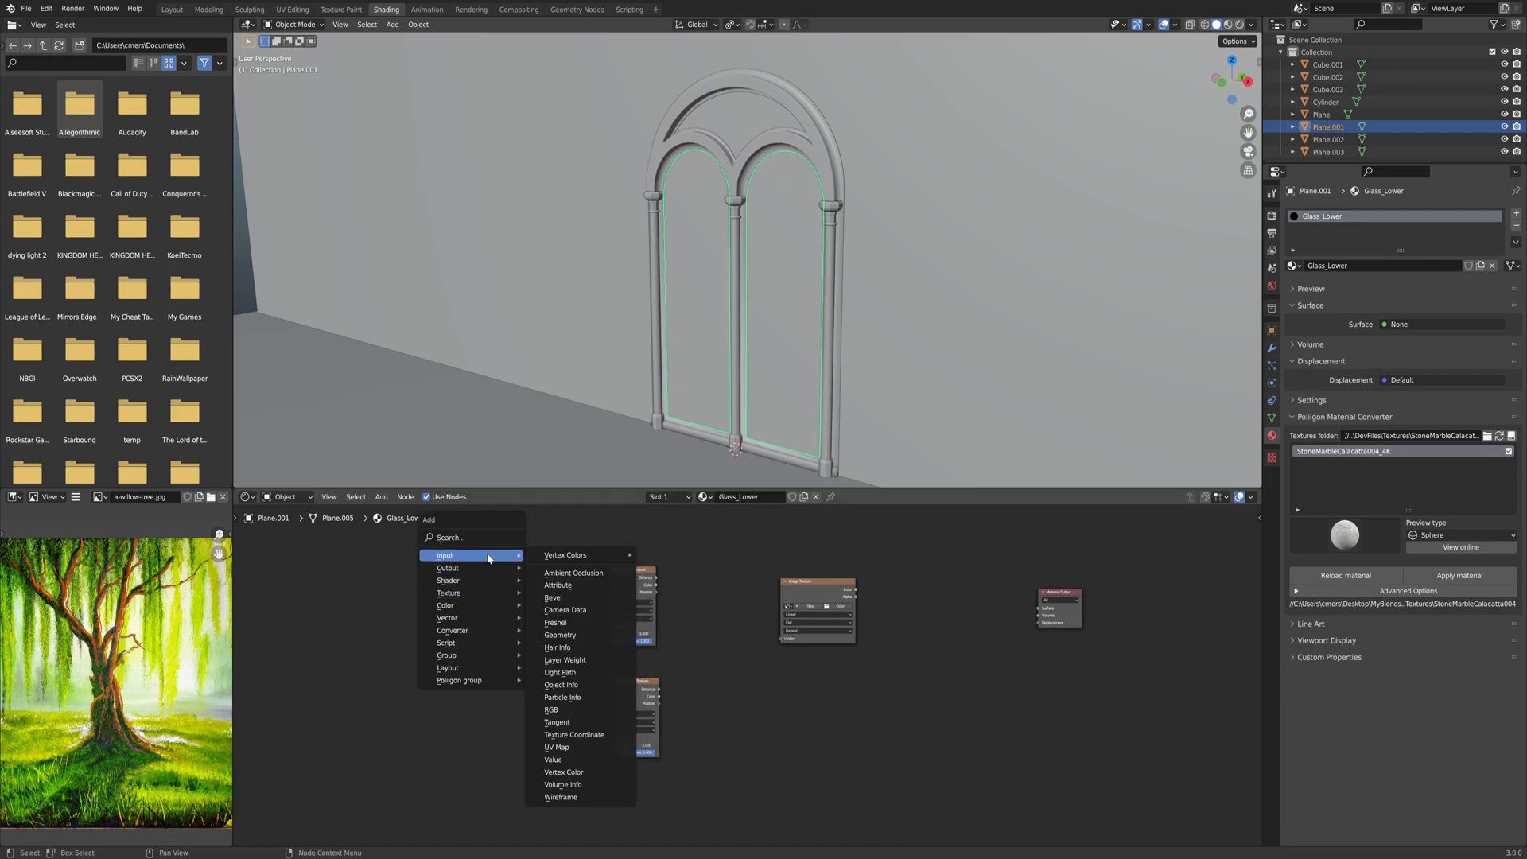
pyautogui.click(553, 760)
pyautogui.click(516, 594)
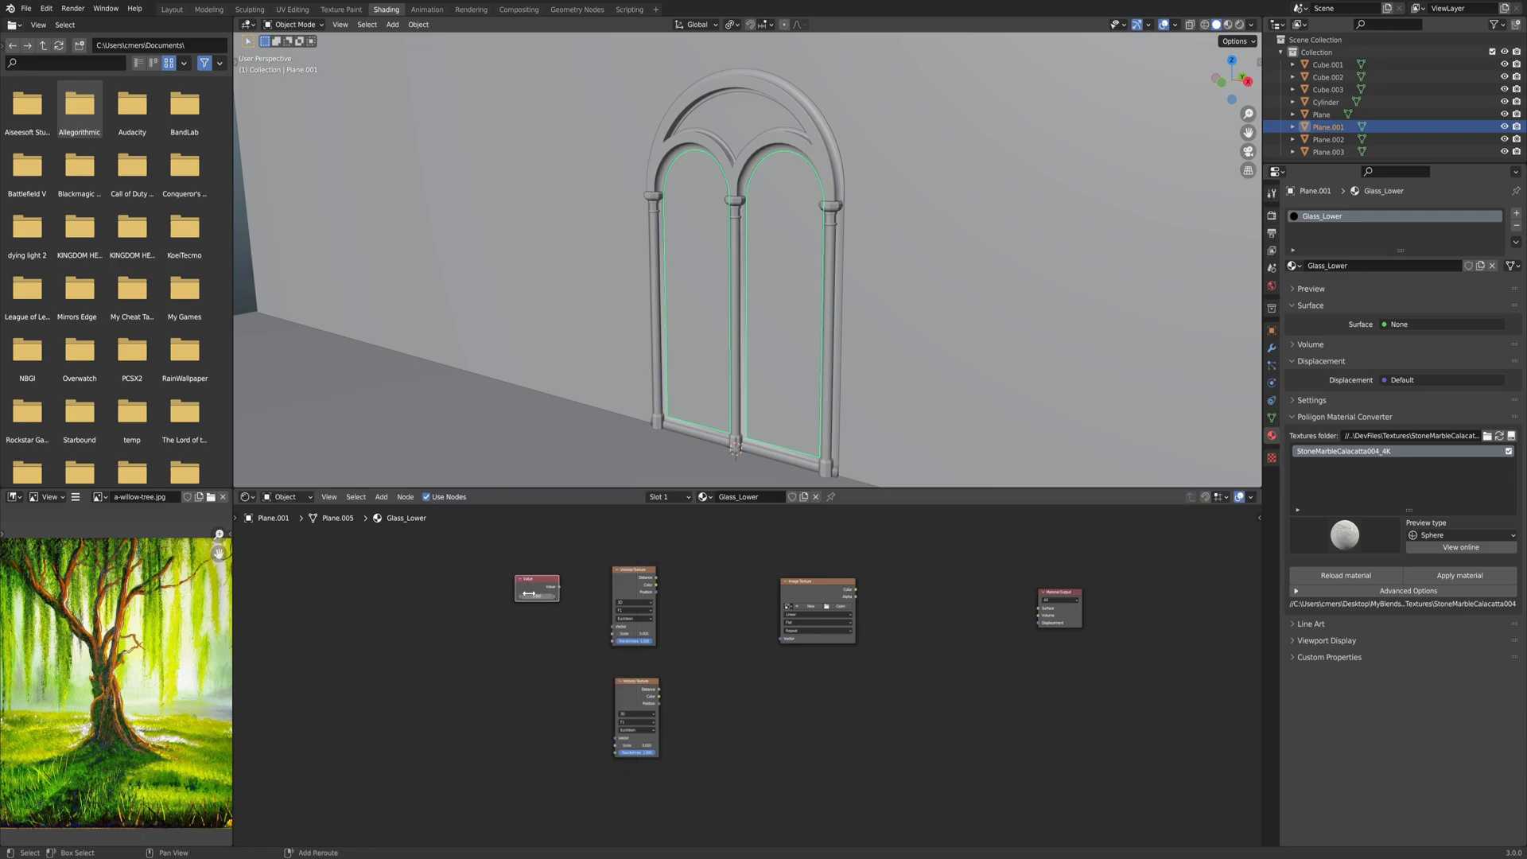
pyautogui.hotkey('shift', 'd')
pyautogui.click(530, 649)
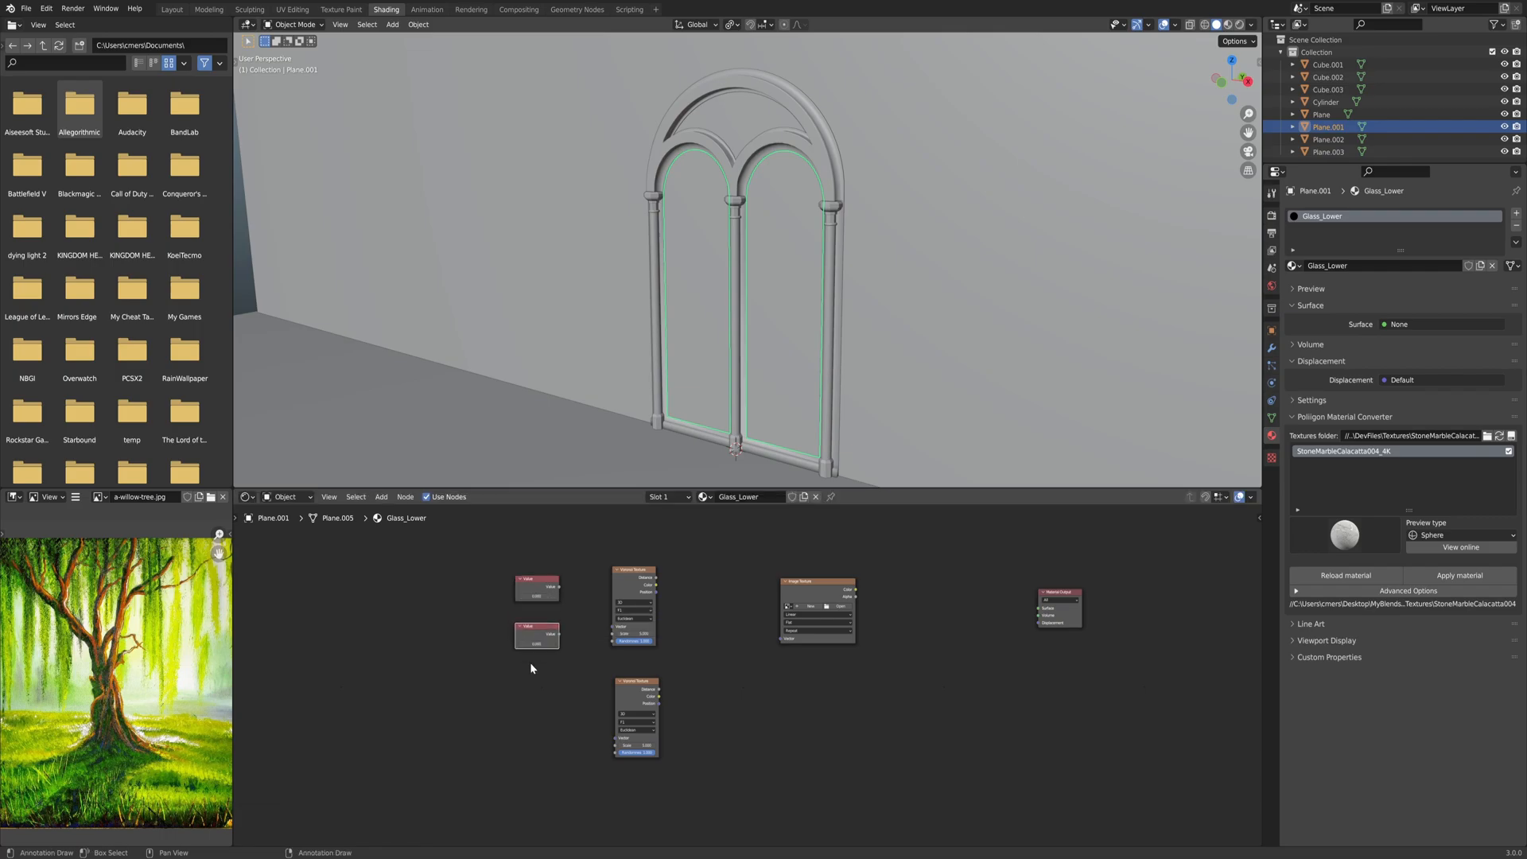
pyautogui.hotkey('shift', 'd')
pyautogui.click(534, 726)
# Shift the Image Texture node slightly closer to the Voronoi Textures and add a ColorRamp node beside the lower Voronoi Texture.
pyautogui.scroll(1, 580, 648)
pyautogui.press('Home')
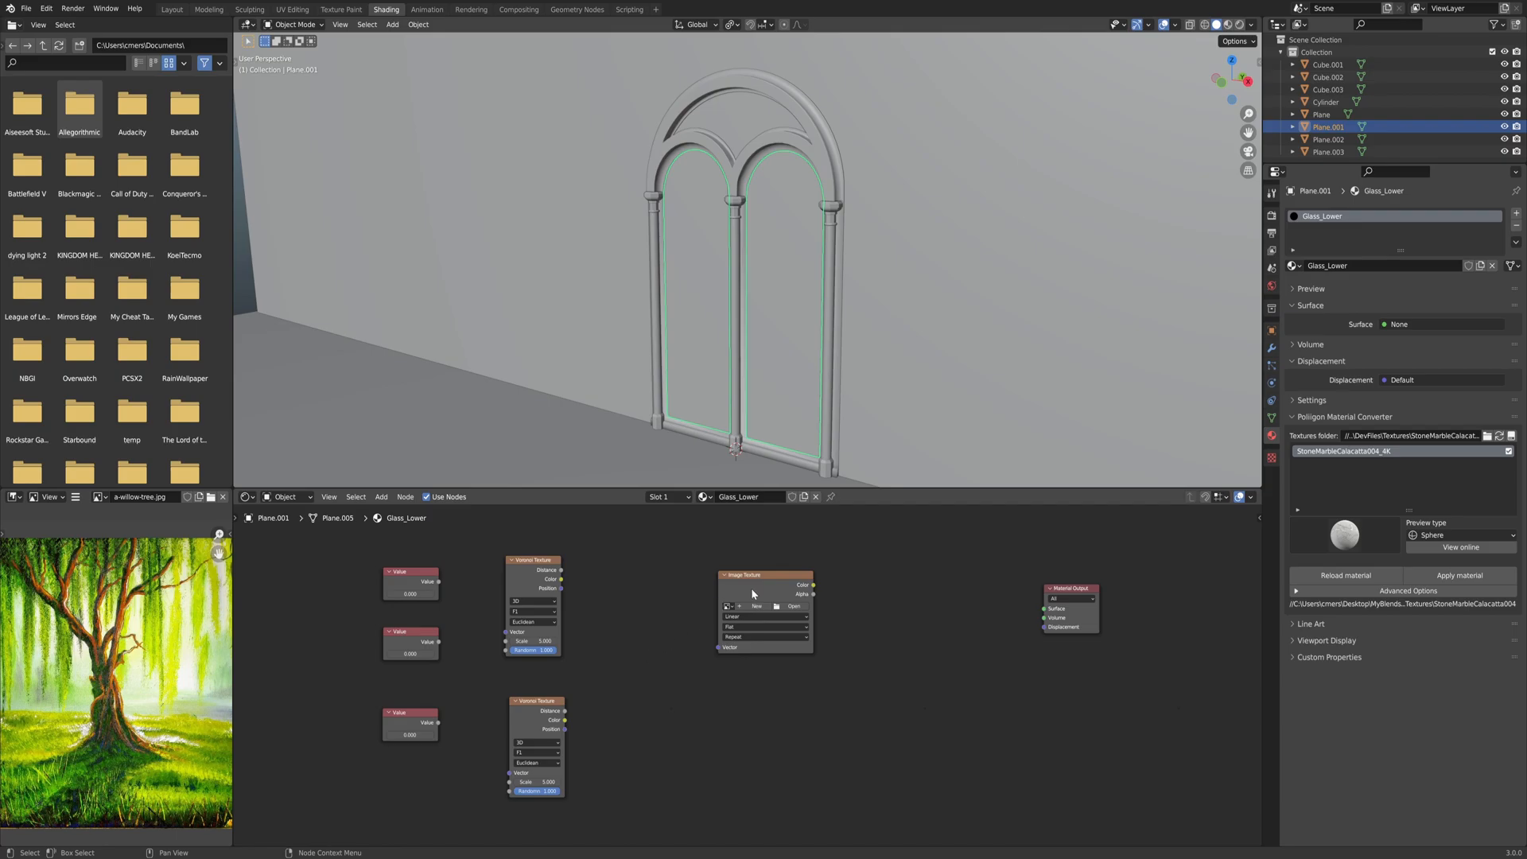
pyautogui.moveTo(761, 577); pyautogui.dragTo(714, 569)
pyautogui.click(733, 738)
pyautogui.moveTo(721, 721); pyautogui.dragTo(669, 642, button='middle')
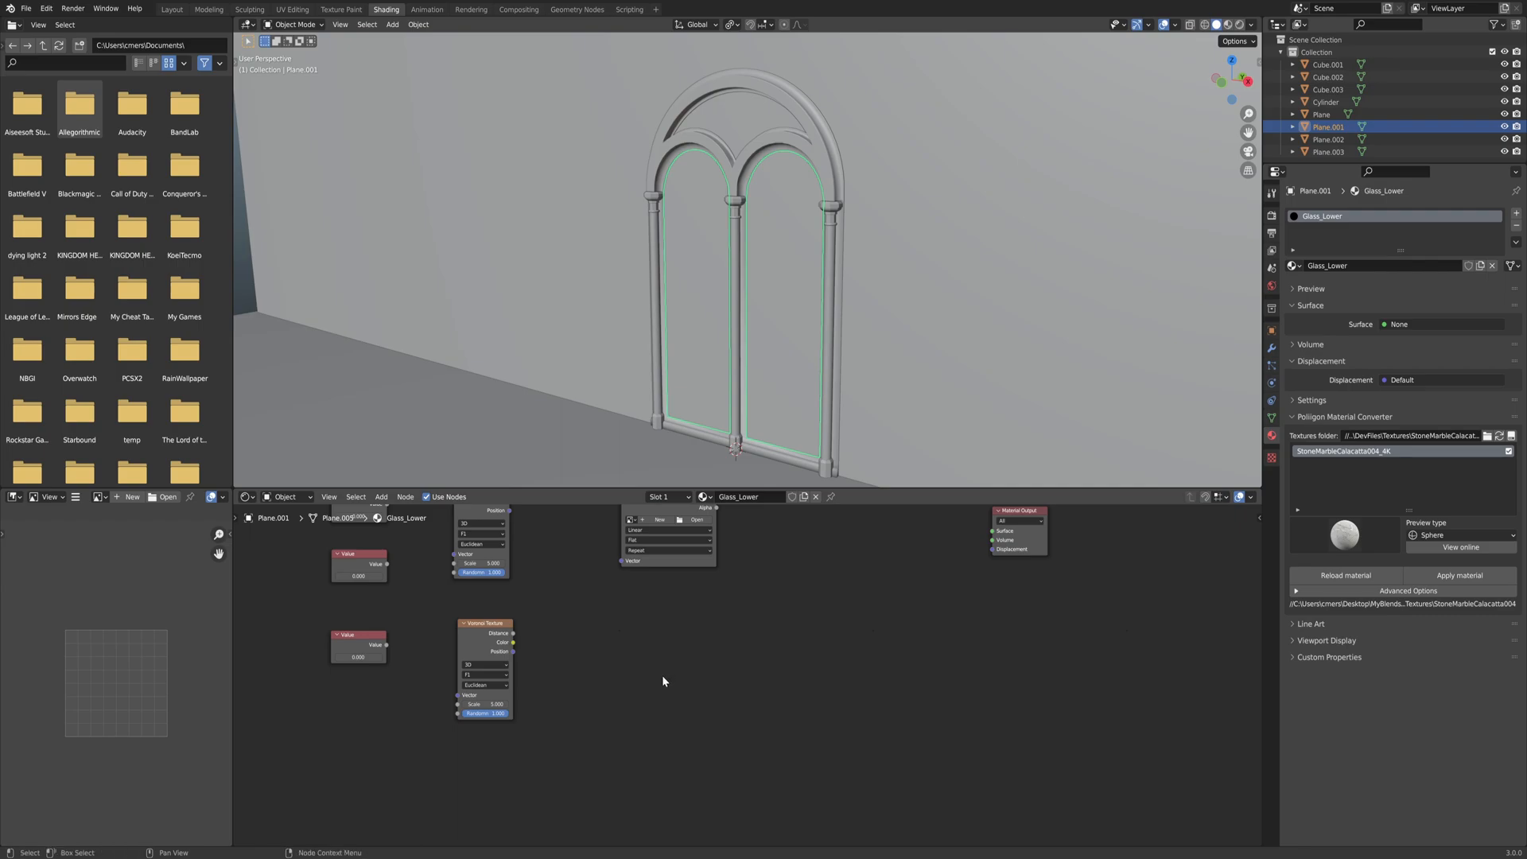
pyautogui.hotkey('shift', 'a')
pyautogui.moveTo(664, 681)
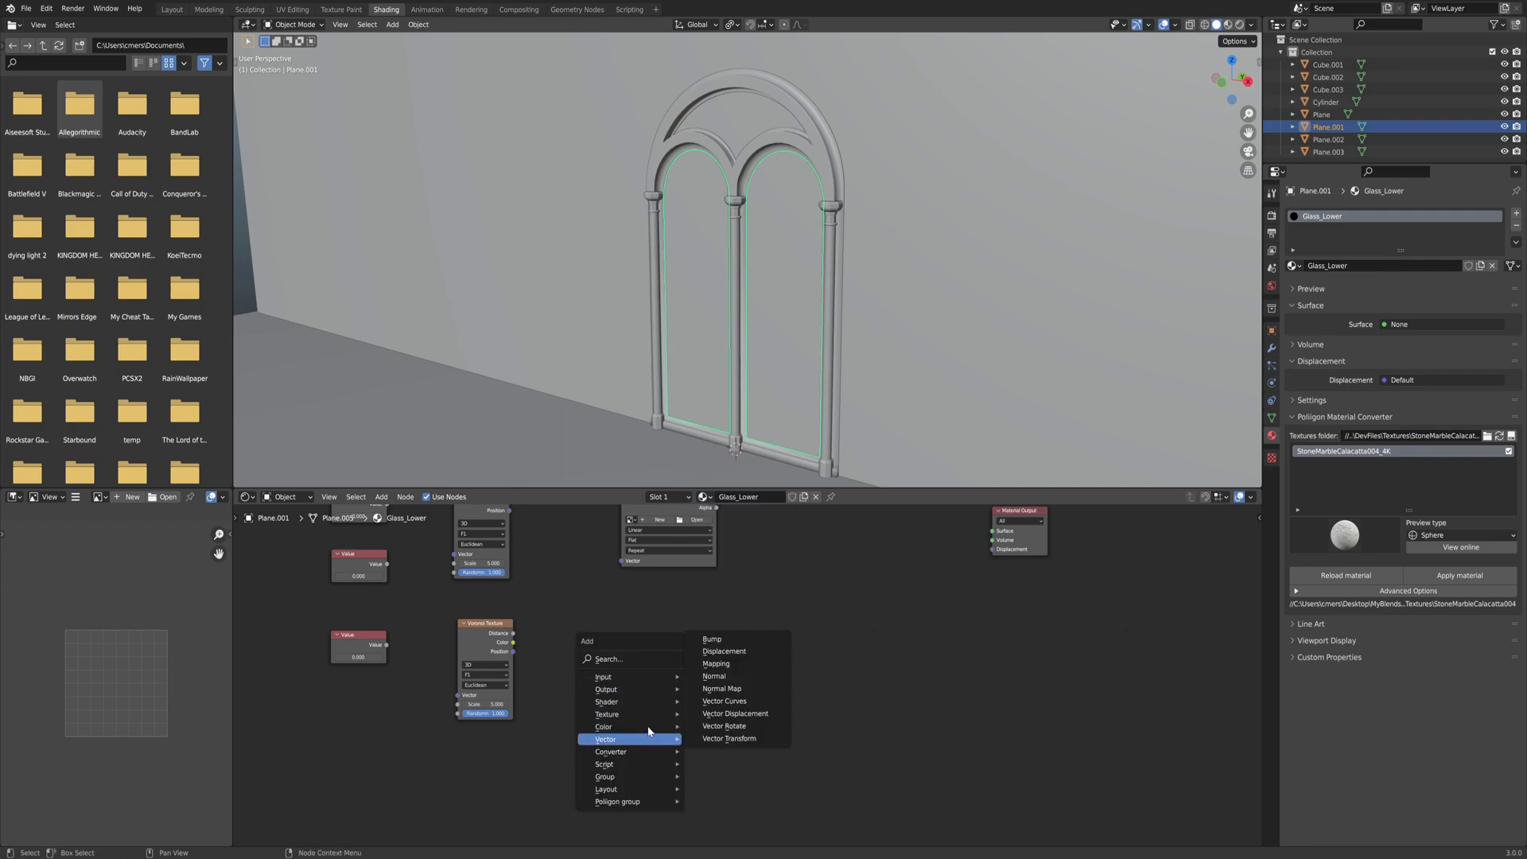
pyautogui.moveTo(632, 729)
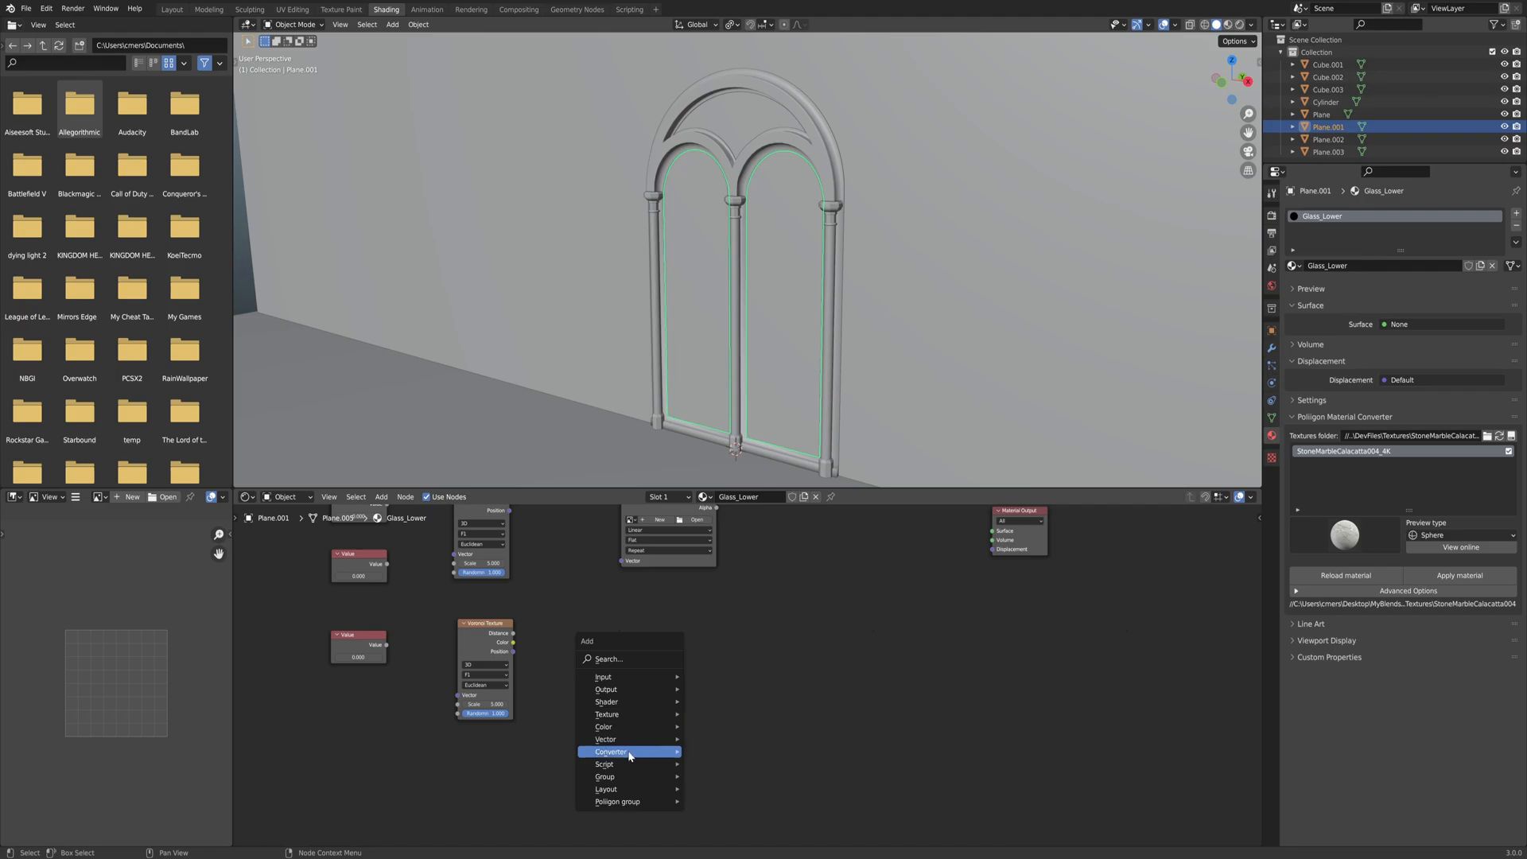
pyautogui.click(719, 602)
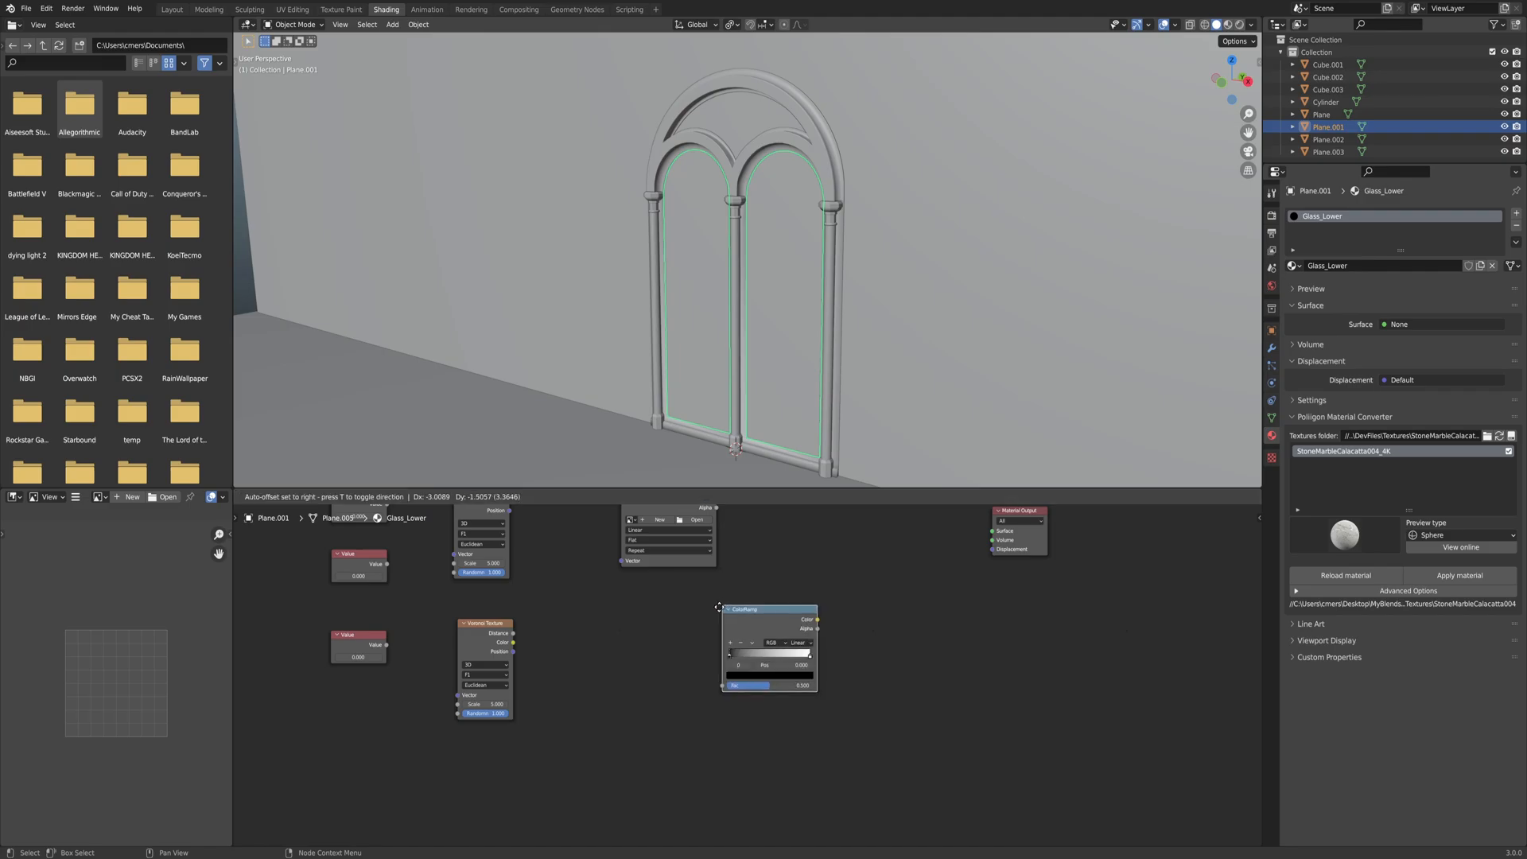
pyautogui.click(662, 646)
# Add a MixRGB node after the Image Texture and ColorRamp nodes and set its blending mode to Multiply.
pyautogui.moveTo(824, 652); pyautogui.dragTo(719, 705, button='middle')
pyautogui.hotkey('shift', 'a')
pyautogui.moveTo(719, 703)
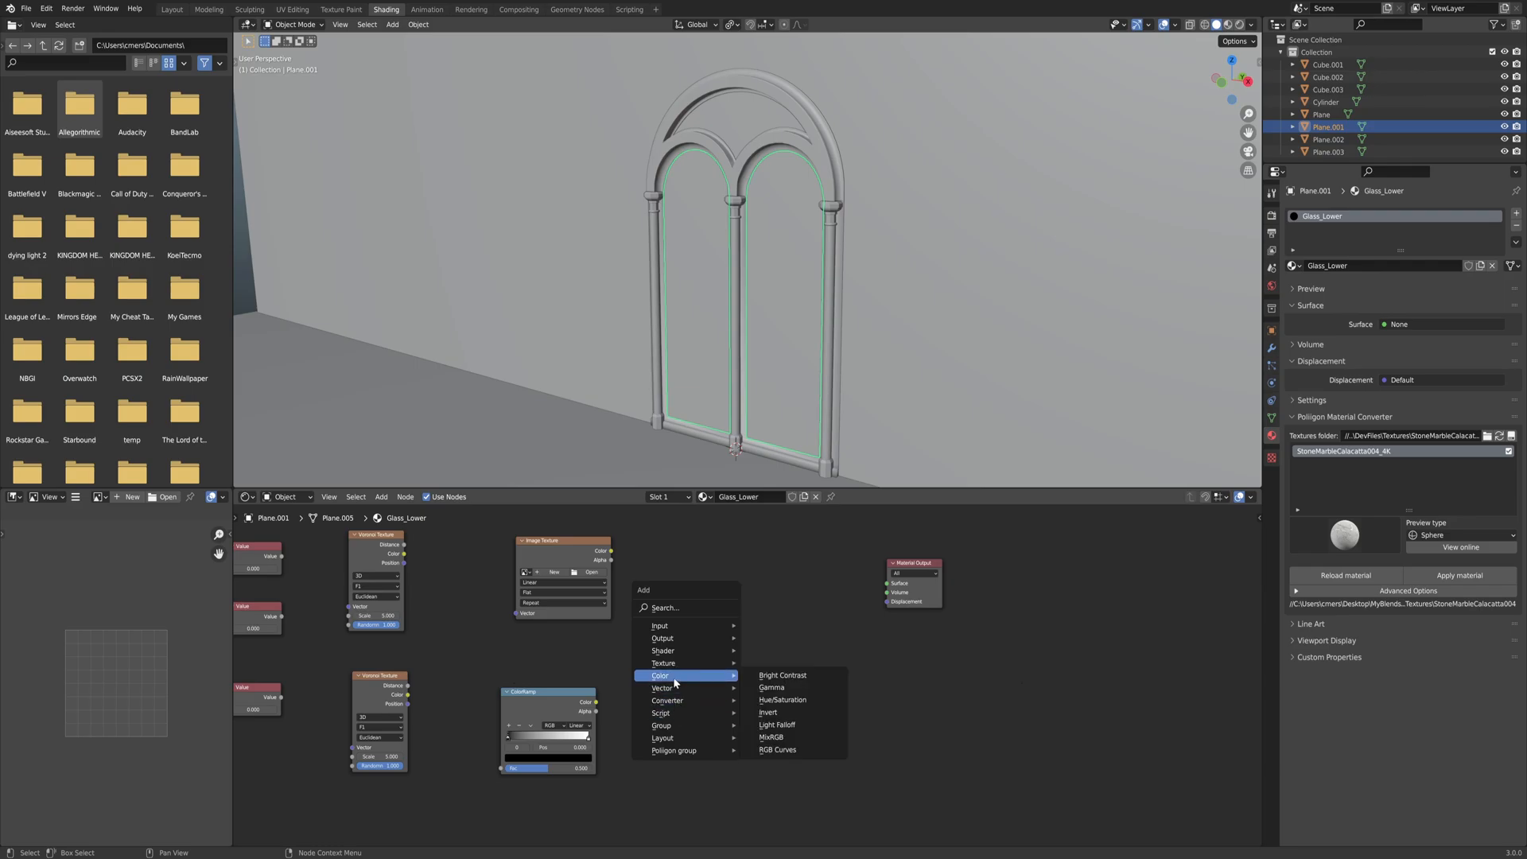
pyautogui.click(789, 739)
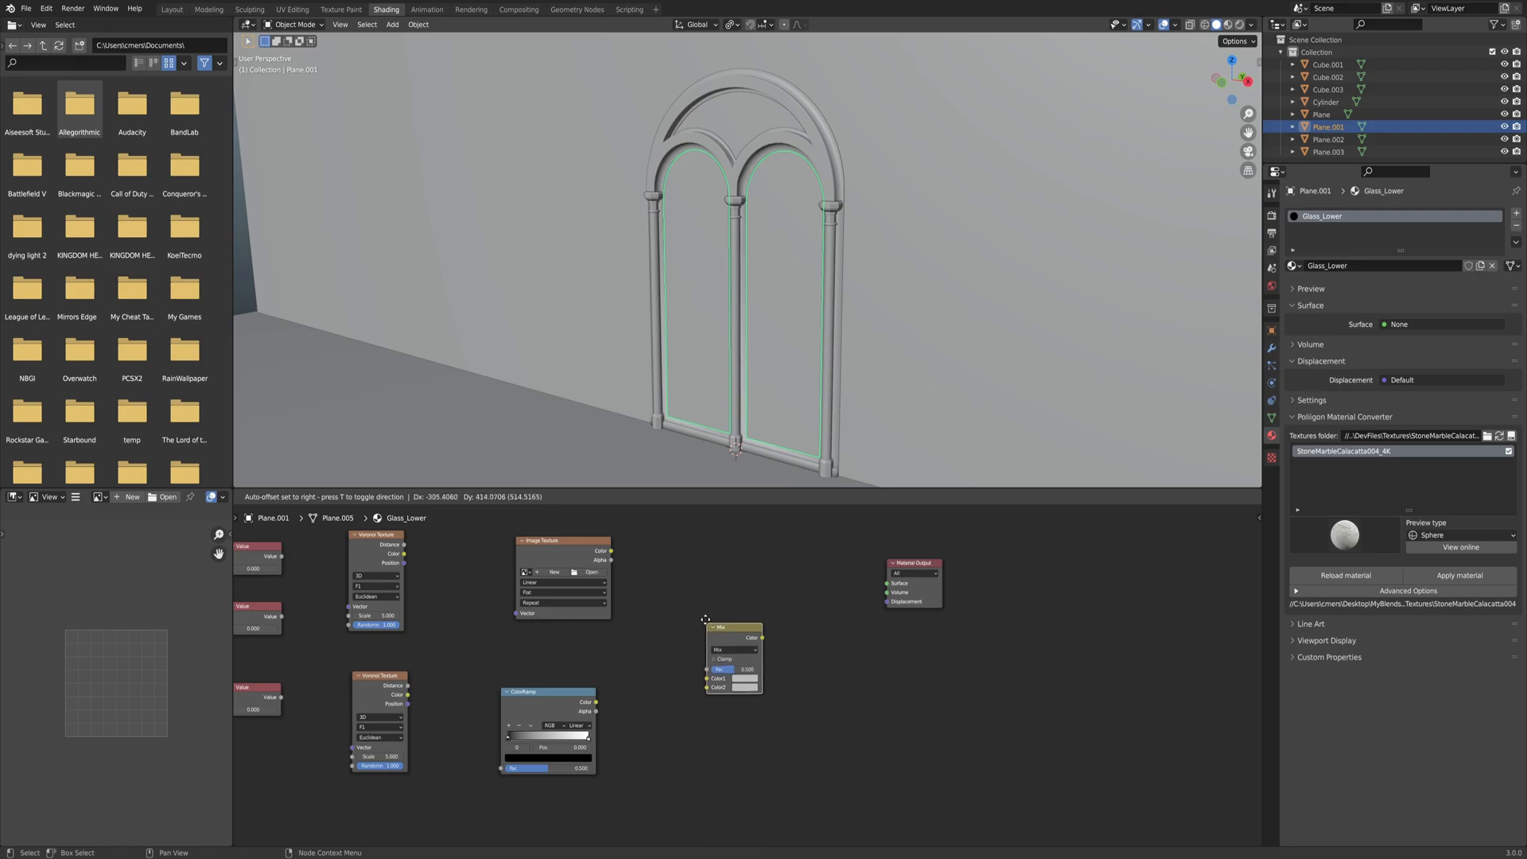
pyautogui.click(687, 598)
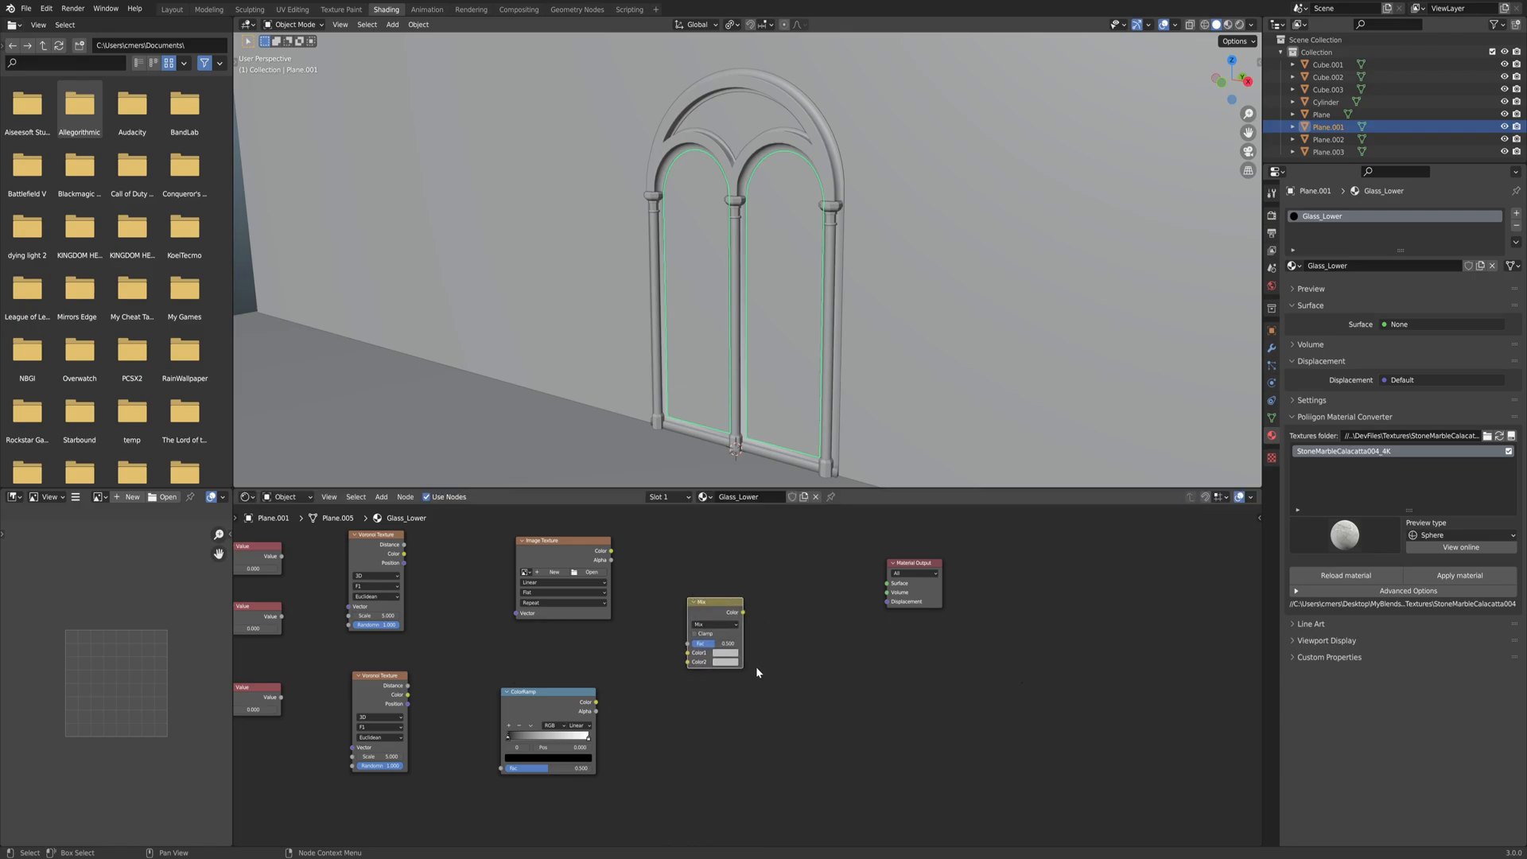
pyautogui.click(729, 625)
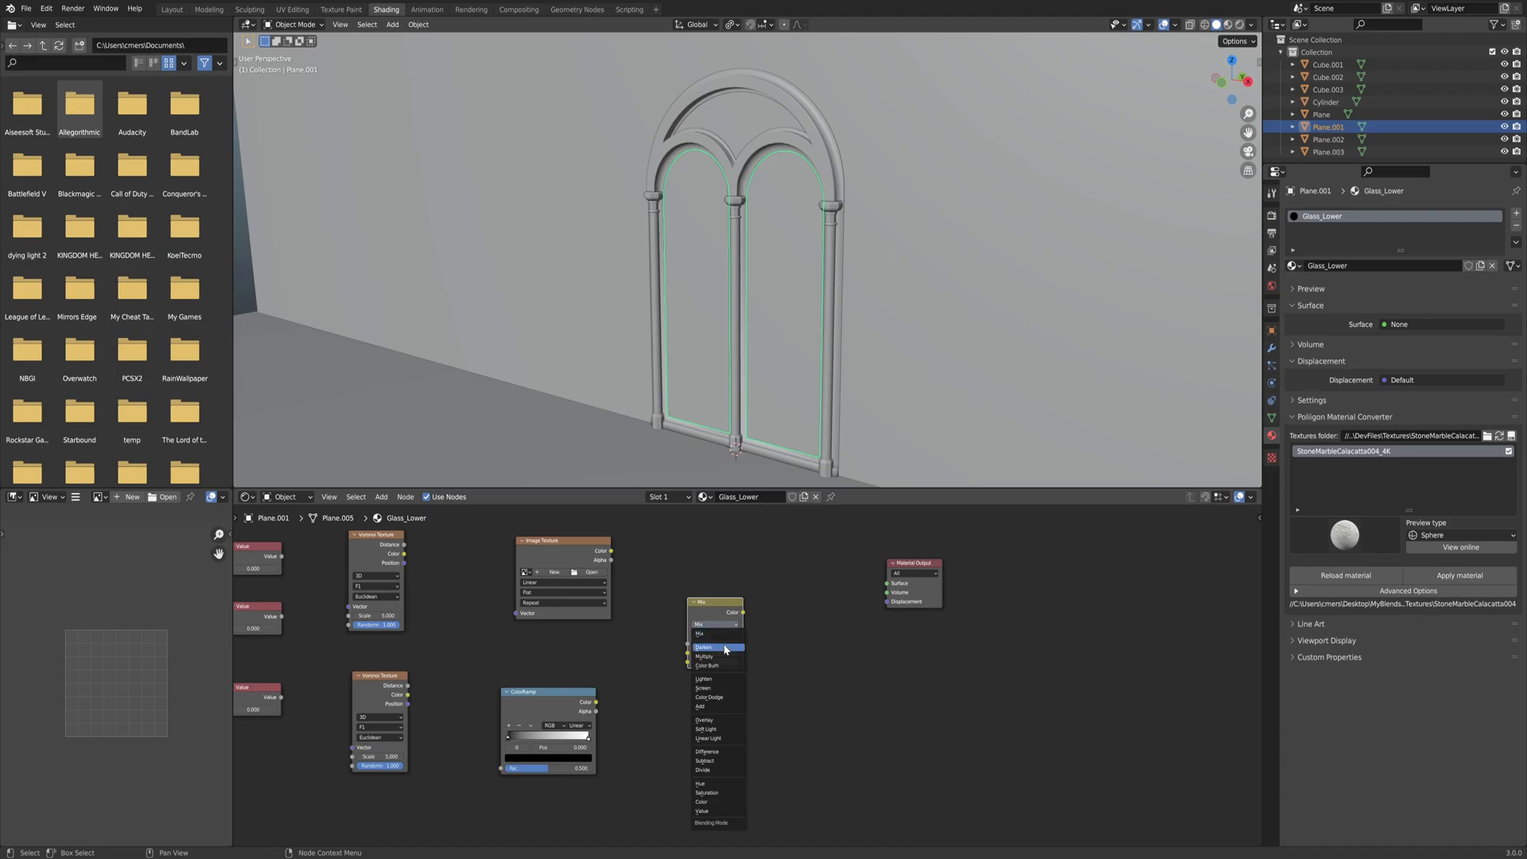
pyautogui.click(704, 656)
pyautogui.scroll(3, 753, 637)
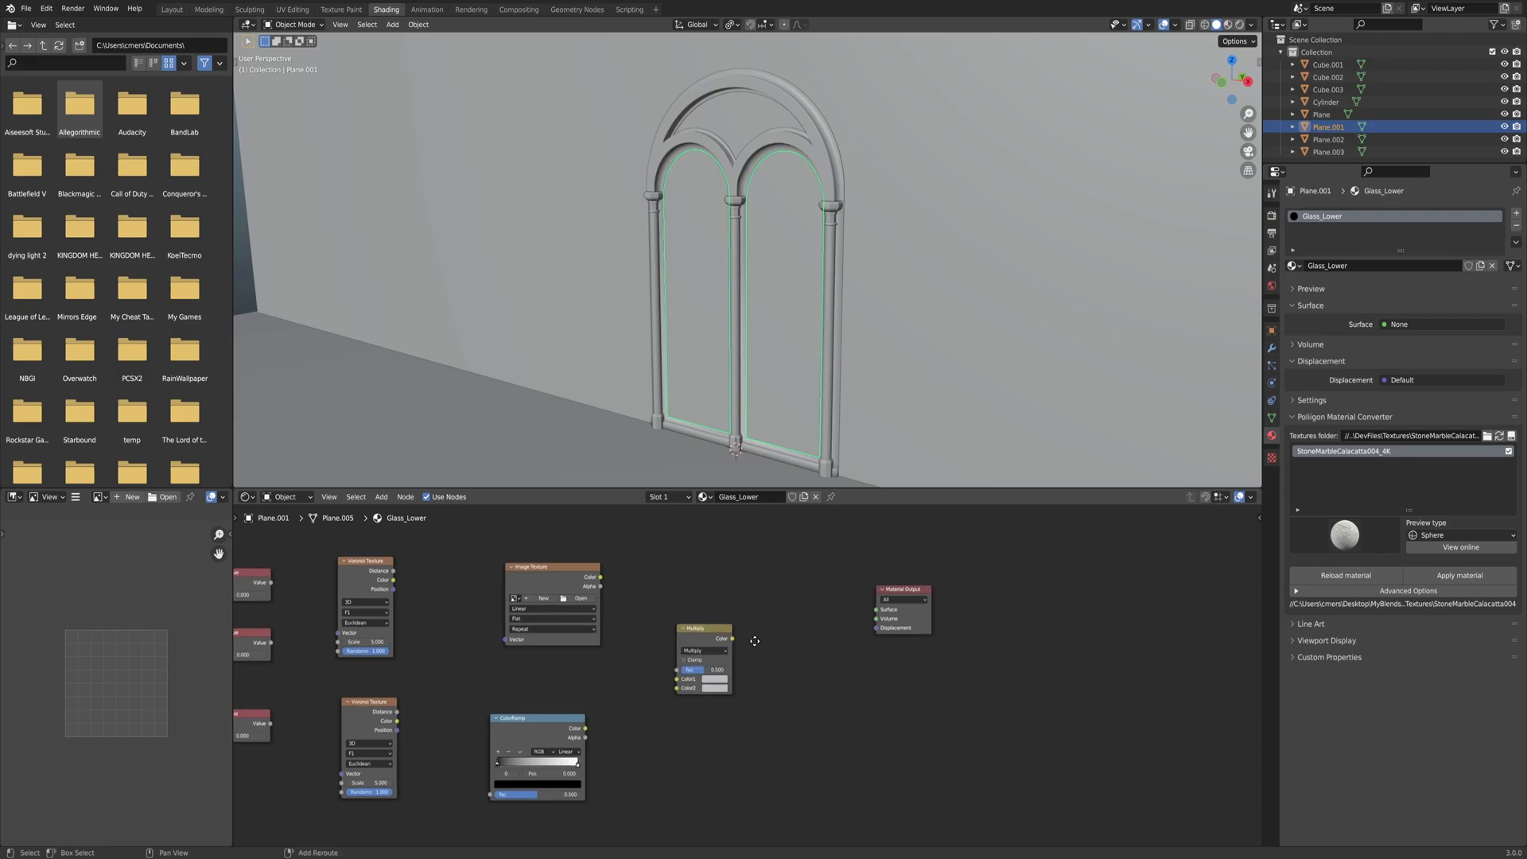
# Move the Material Output node farther from the Multiply node and add a Glass BSDF node between them.
pyautogui.moveTo(750, 661); pyautogui.dragTo(670, 635, button='middle')
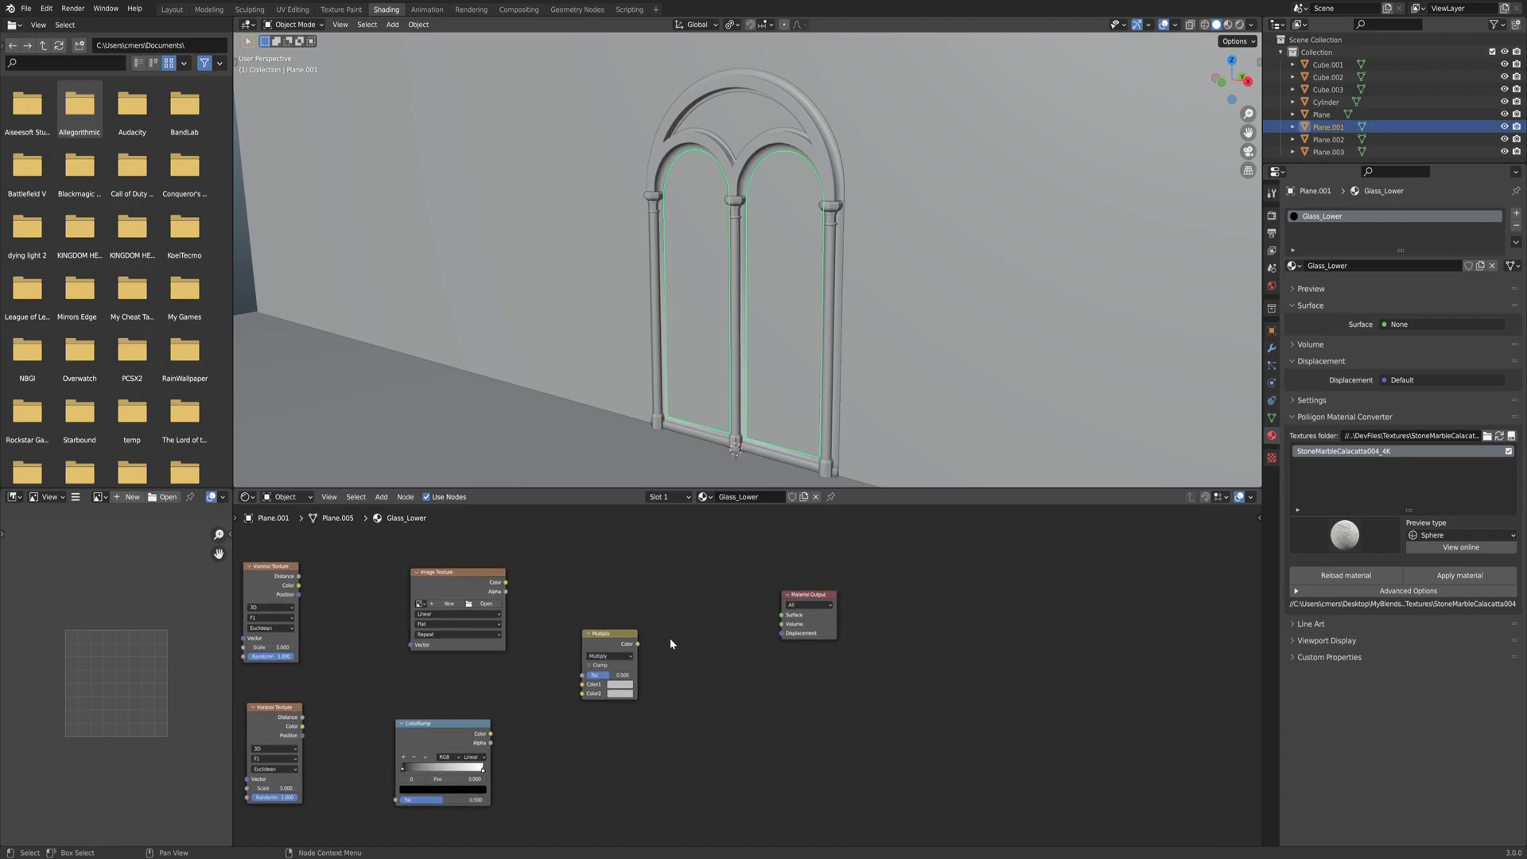
pyautogui.moveTo(809, 595); pyautogui.dragTo(893, 591)
pyautogui.hotkey('shift', 'a')
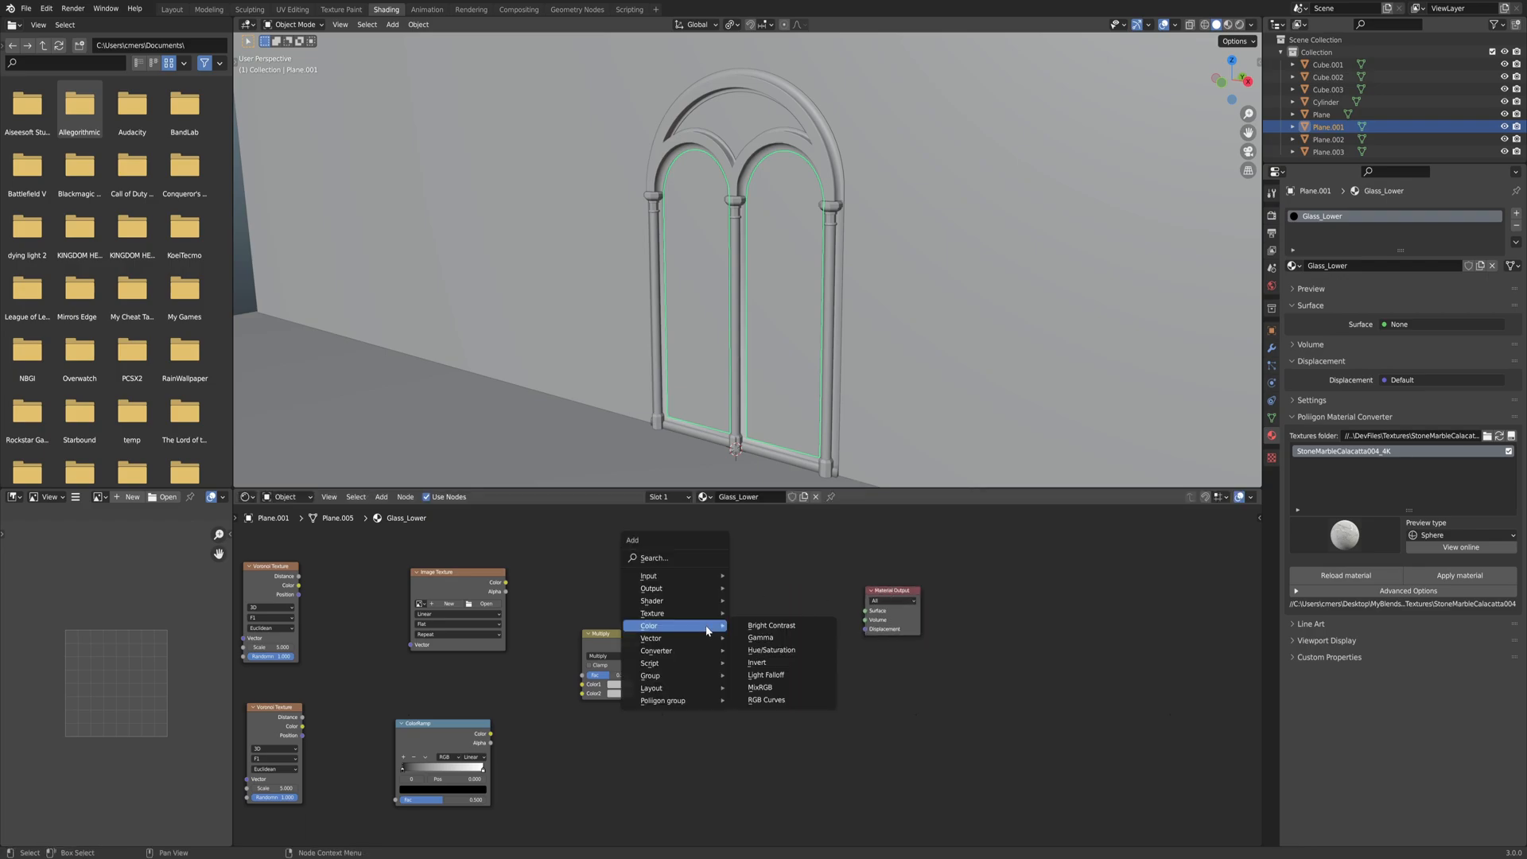
pyautogui.moveTo(687, 608)
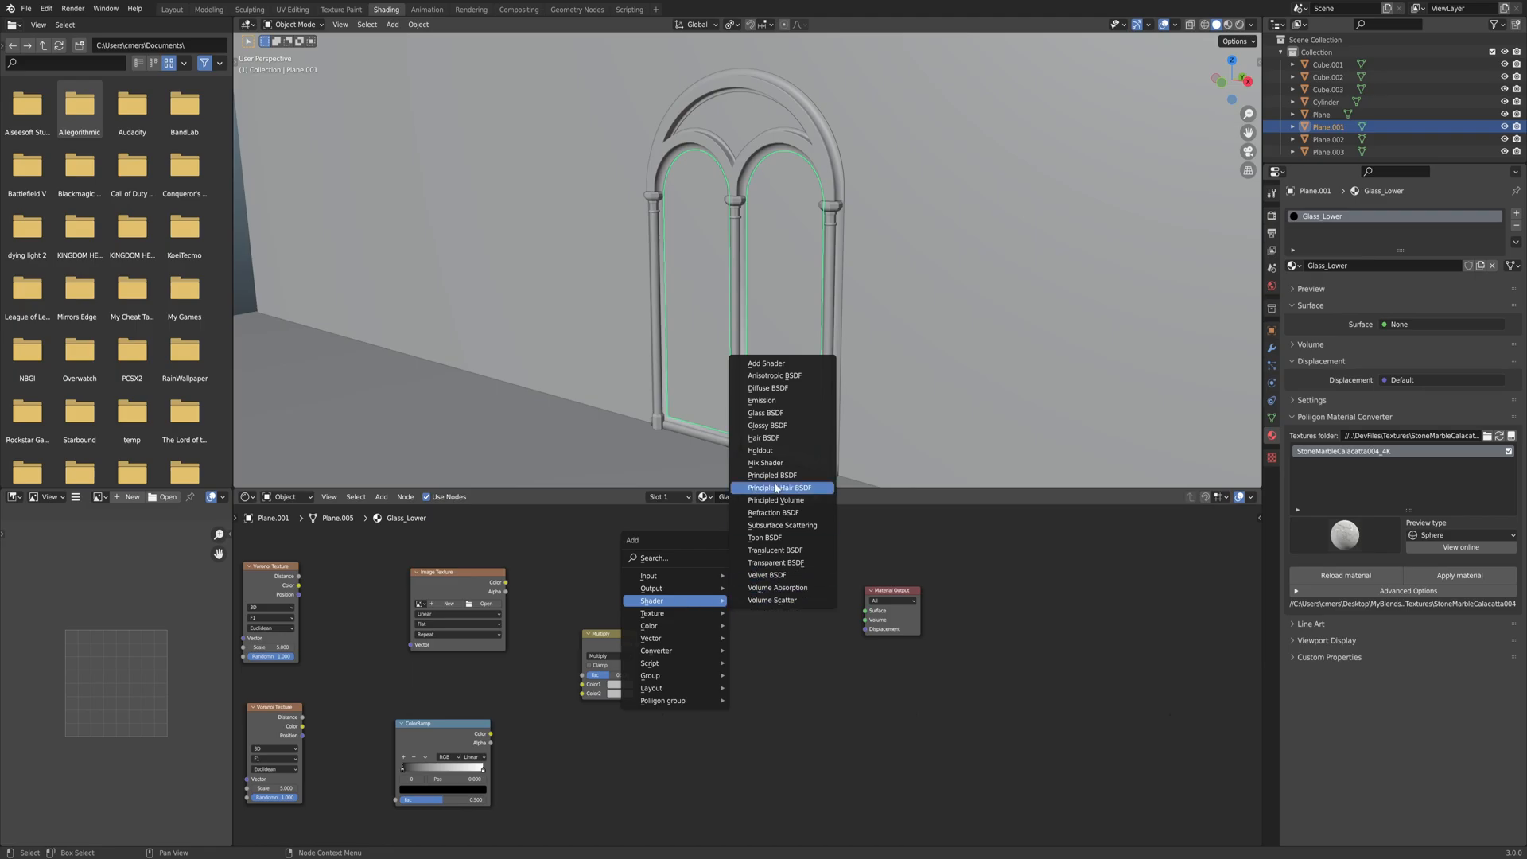
pyautogui.click(776, 413)
pyautogui.click(732, 576)
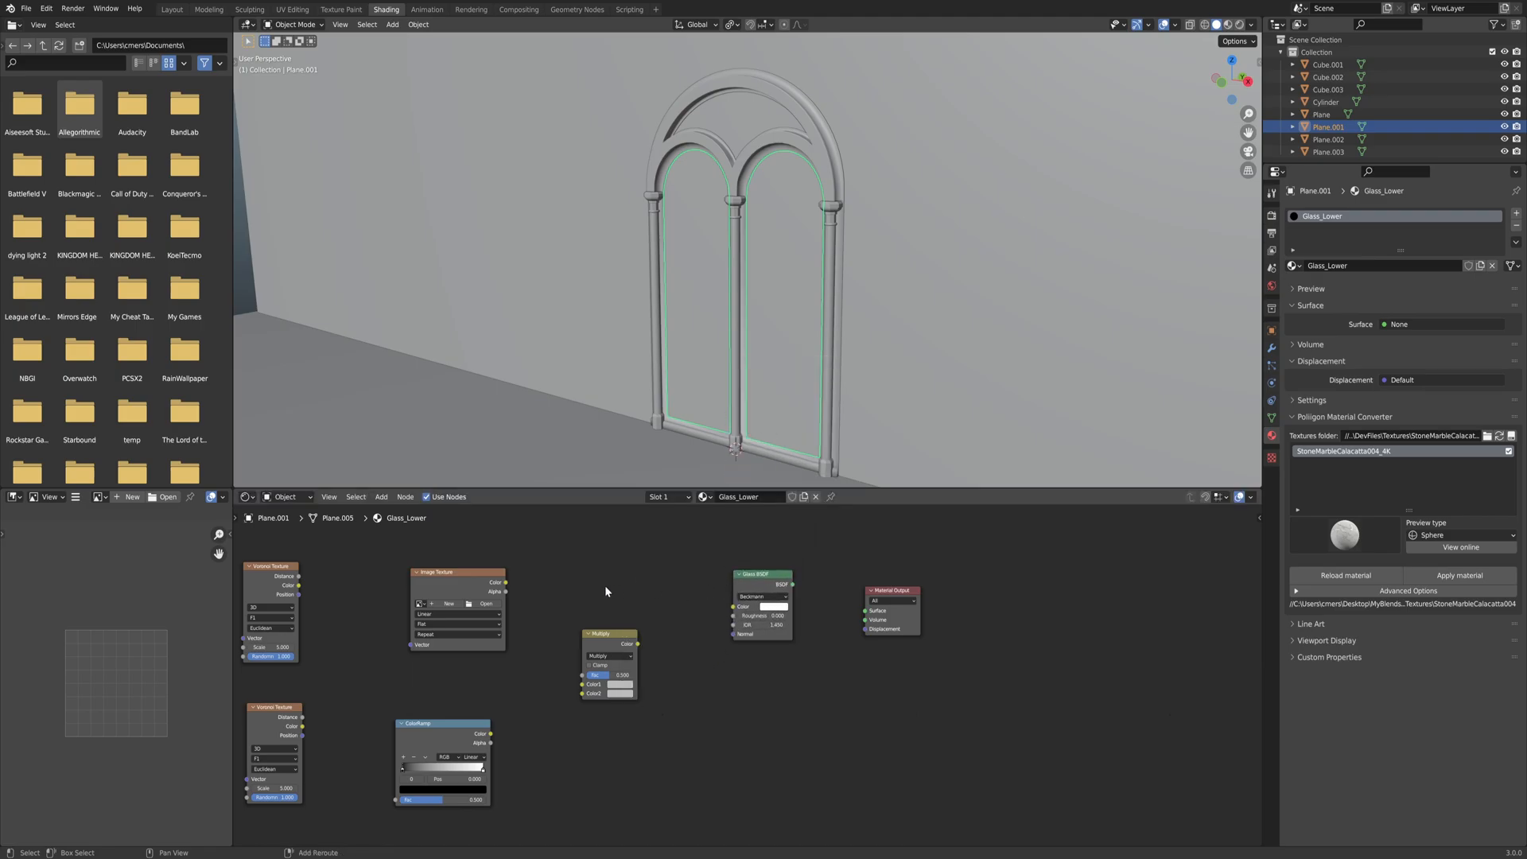
# Connect the Glass BSDF node's BSDF output to the Surface input of the Material Output.
pyautogui.keyDown('ctrl'); pyautogui.scroll(8, 615, 585); pyautogui.keyUp('ctrl')
pyautogui.scroll(-3, 636, 582)
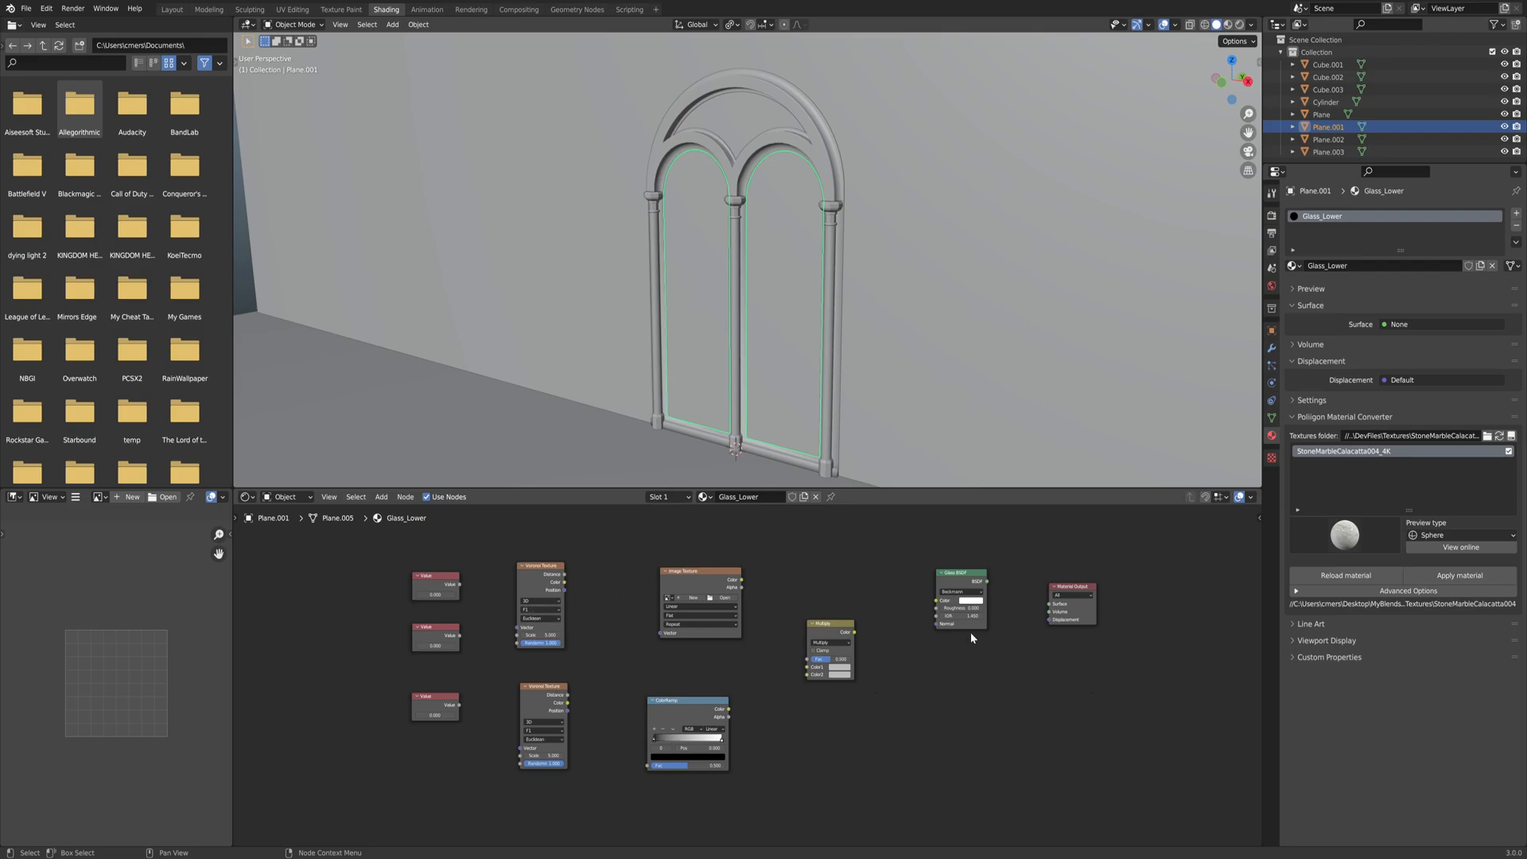
pyautogui.moveTo(566, 644); pyautogui.dragTo(747, 600, button='middle')
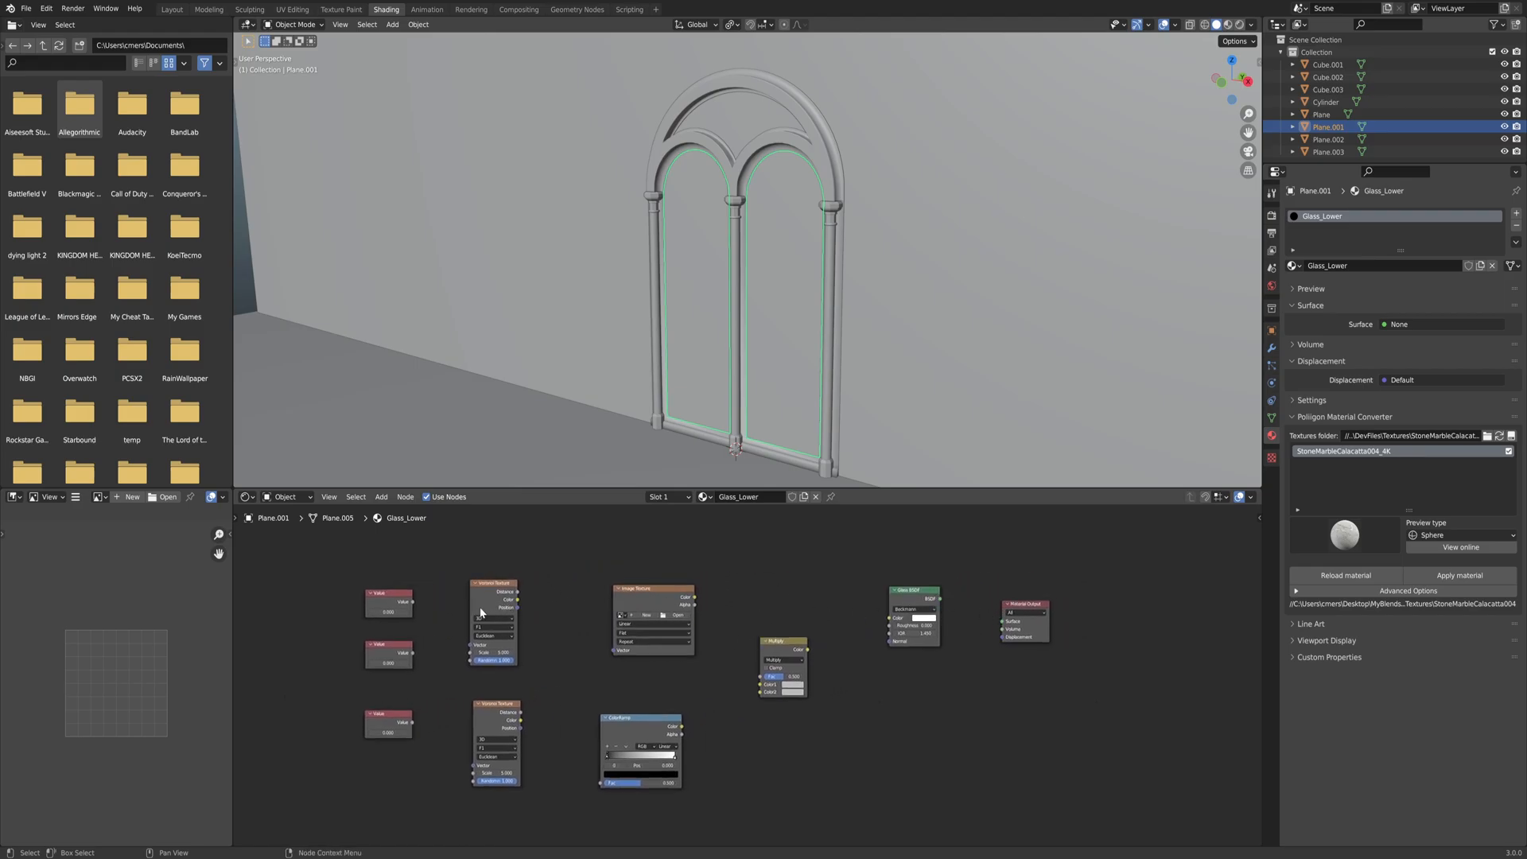
pyautogui.moveTo(392, 612); pyautogui.dragTo(567, 601, button='middle')
pyautogui.scroll(1, 601, 536)
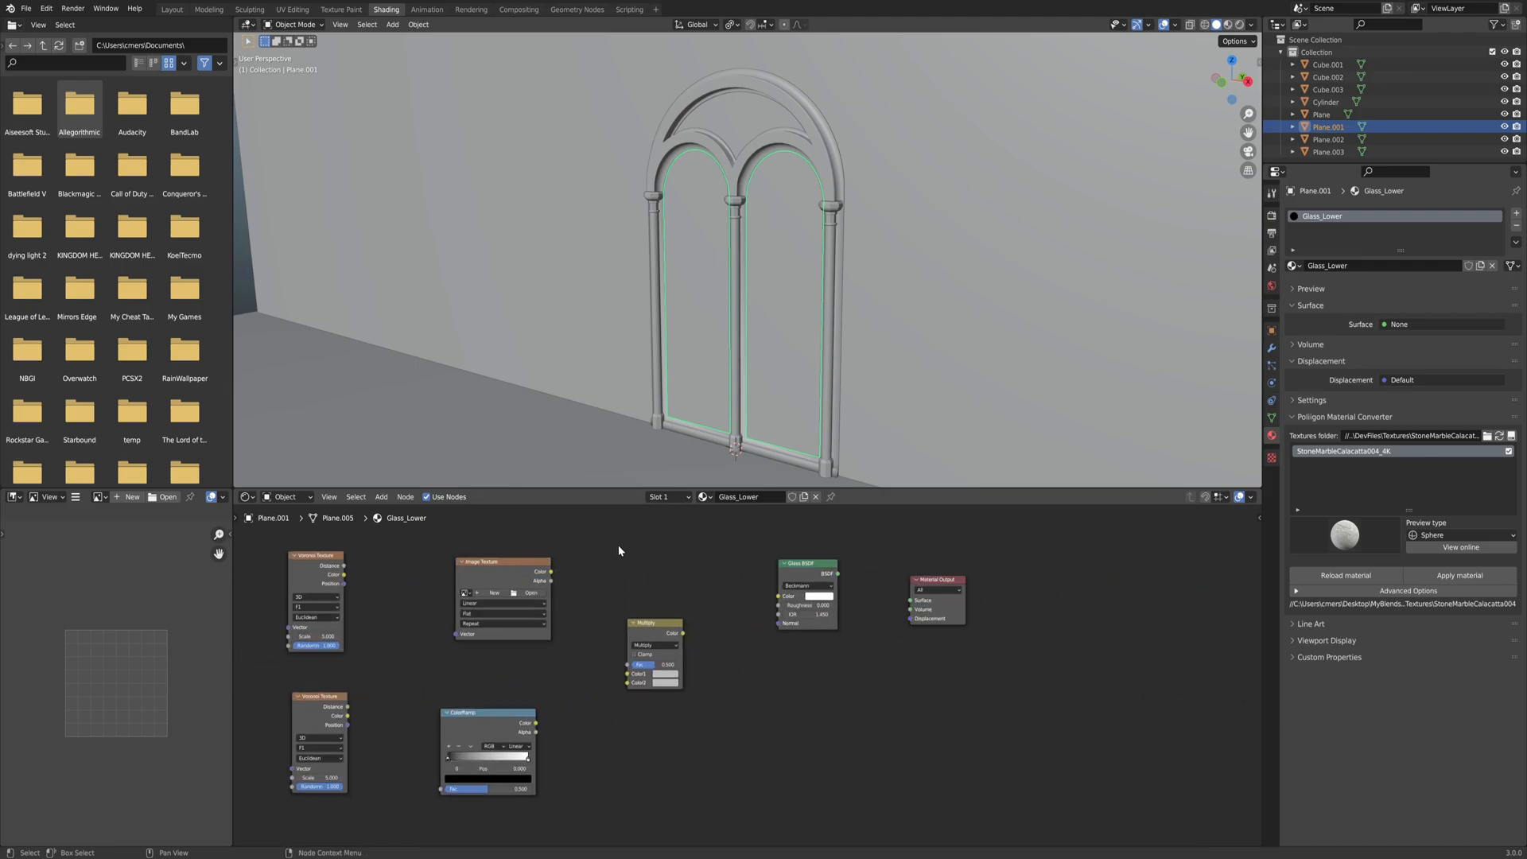
pyautogui.moveTo(834, 572); pyautogui.dragTo(913, 604)
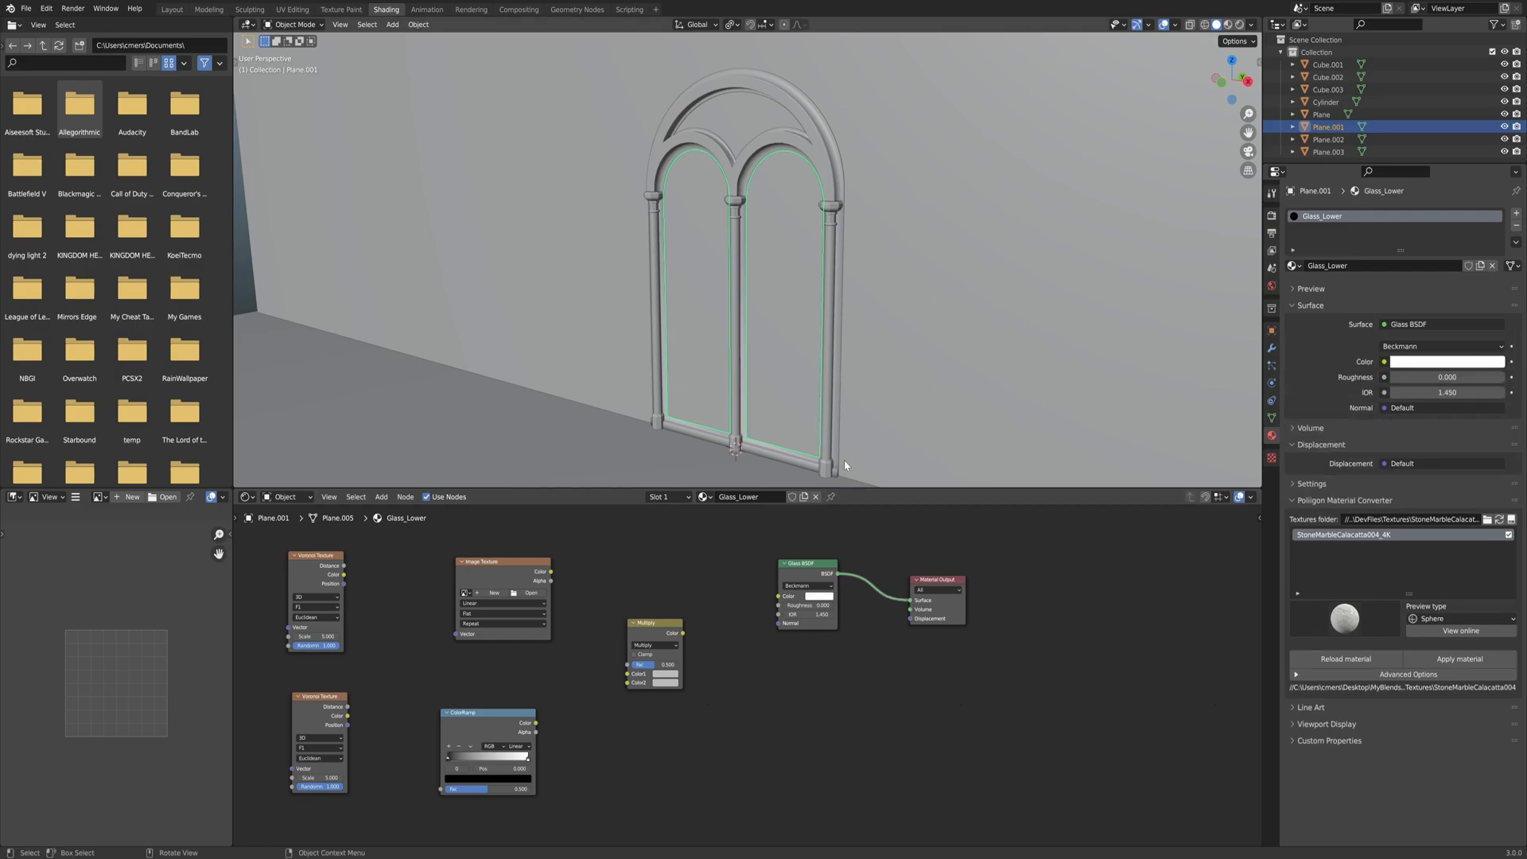
# Switch the 3D viewport to Material Preview shading and view the lower glass panes up close.
pyautogui.press('z')
pyautogui.click(764, 411)
pyautogui.scroll(3, 770, 407)
pyautogui.moveTo(791, 308); pyautogui.dragTo(799, 241, button='middle')
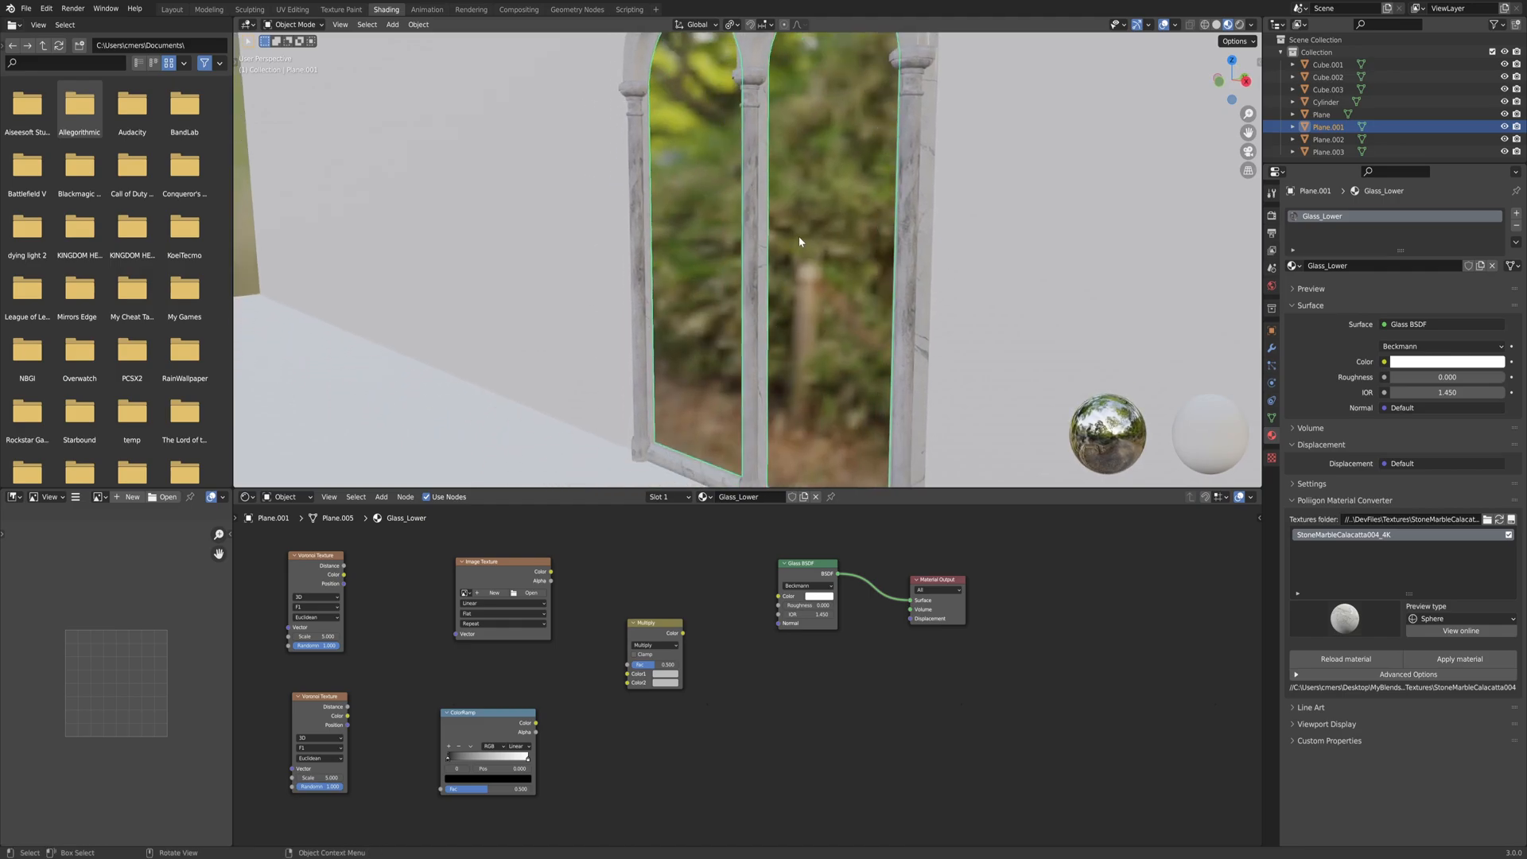
# Change the Material Preview lighting from the forest environment to the dark studio HDRI and view the glass under it.
pyautogui.click(1251, 24)
pyautogui.click(1229, 140)
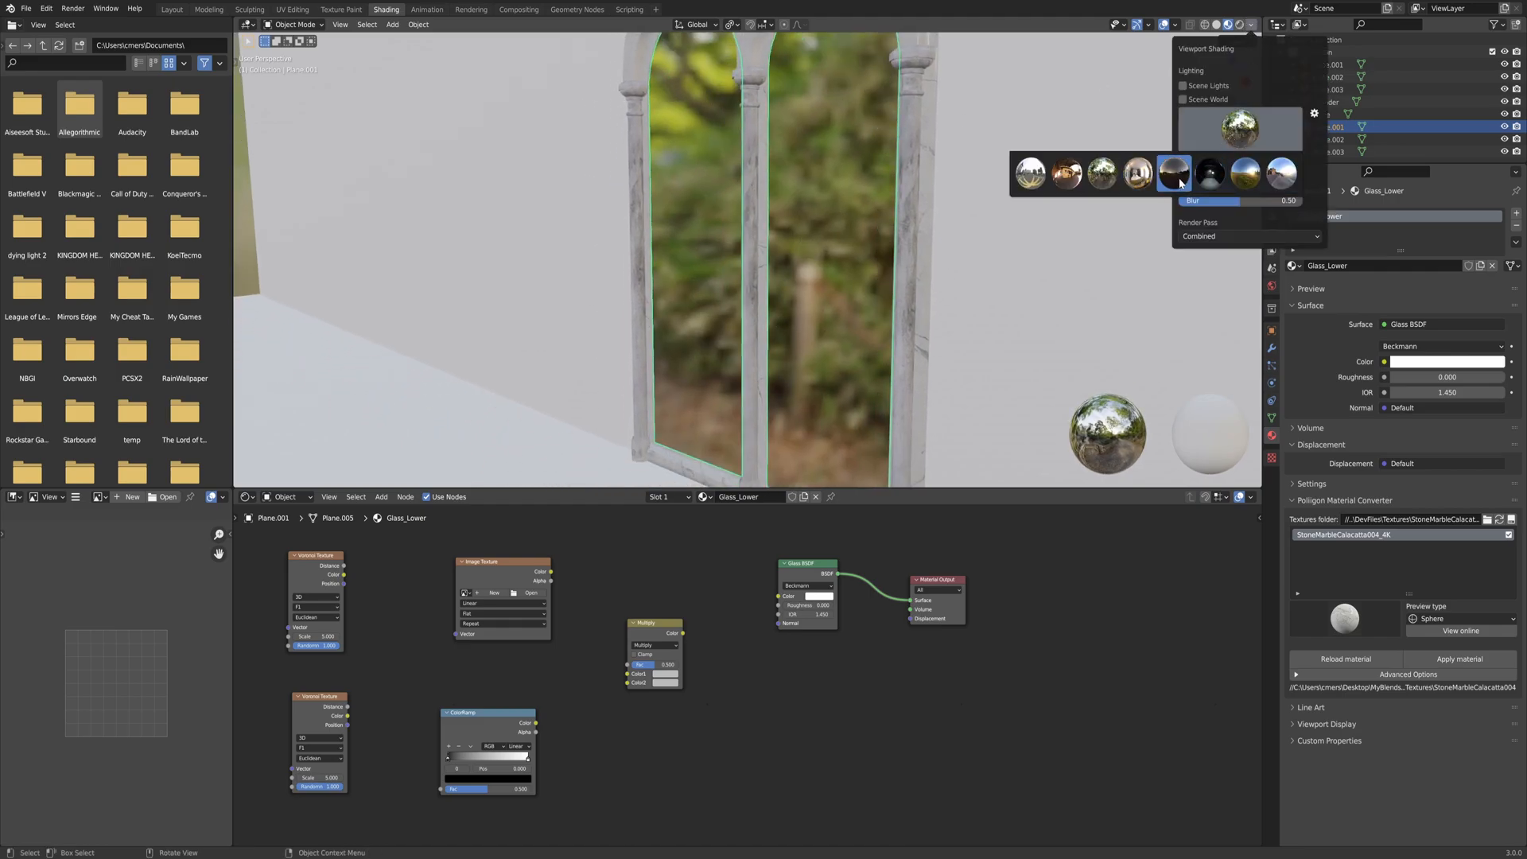
pyautogui.click(1210, 180)
pyautogui.moveTo(881, 172)
pyautogui.mouseDown(button='middle')
pyautogui.moveTo(846, 180)
pyautogui.moveTo(876, 157)
pyautogui.moveTo(800, 159)
pyautogui.moveTo(995, 170)
pyautogui.moveTo(918, 177)
pyautogui.moveTo(1174, 78)
pyautogui.mouseUp(button='middle')
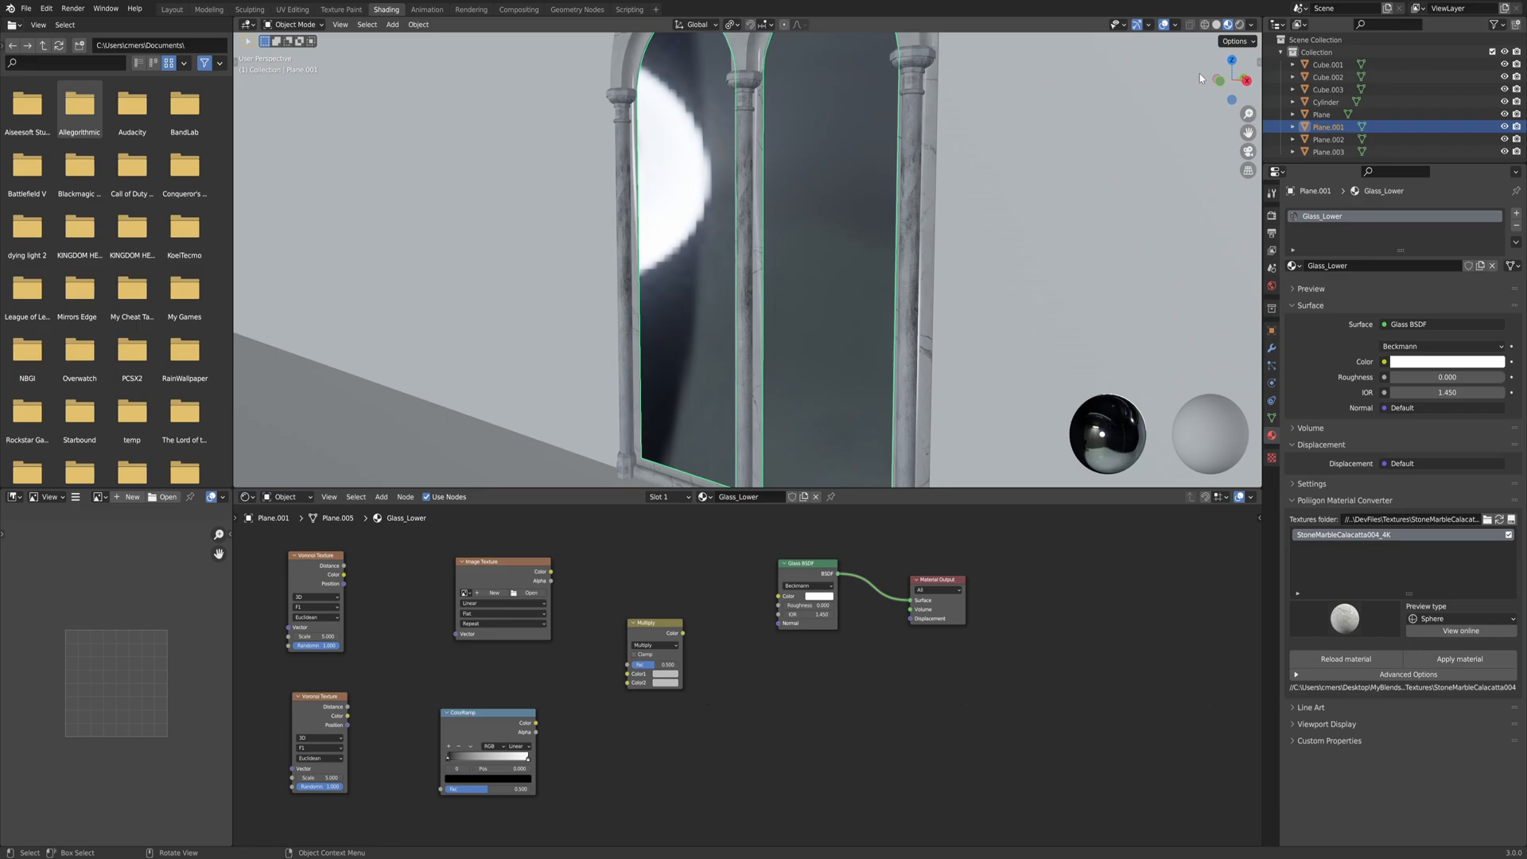
# Change the Material Preview lighting to the sunset HDRI and view the glass panes under it.
pyautogui.click(1251, 25)
pyautogui.click(1239, 127)
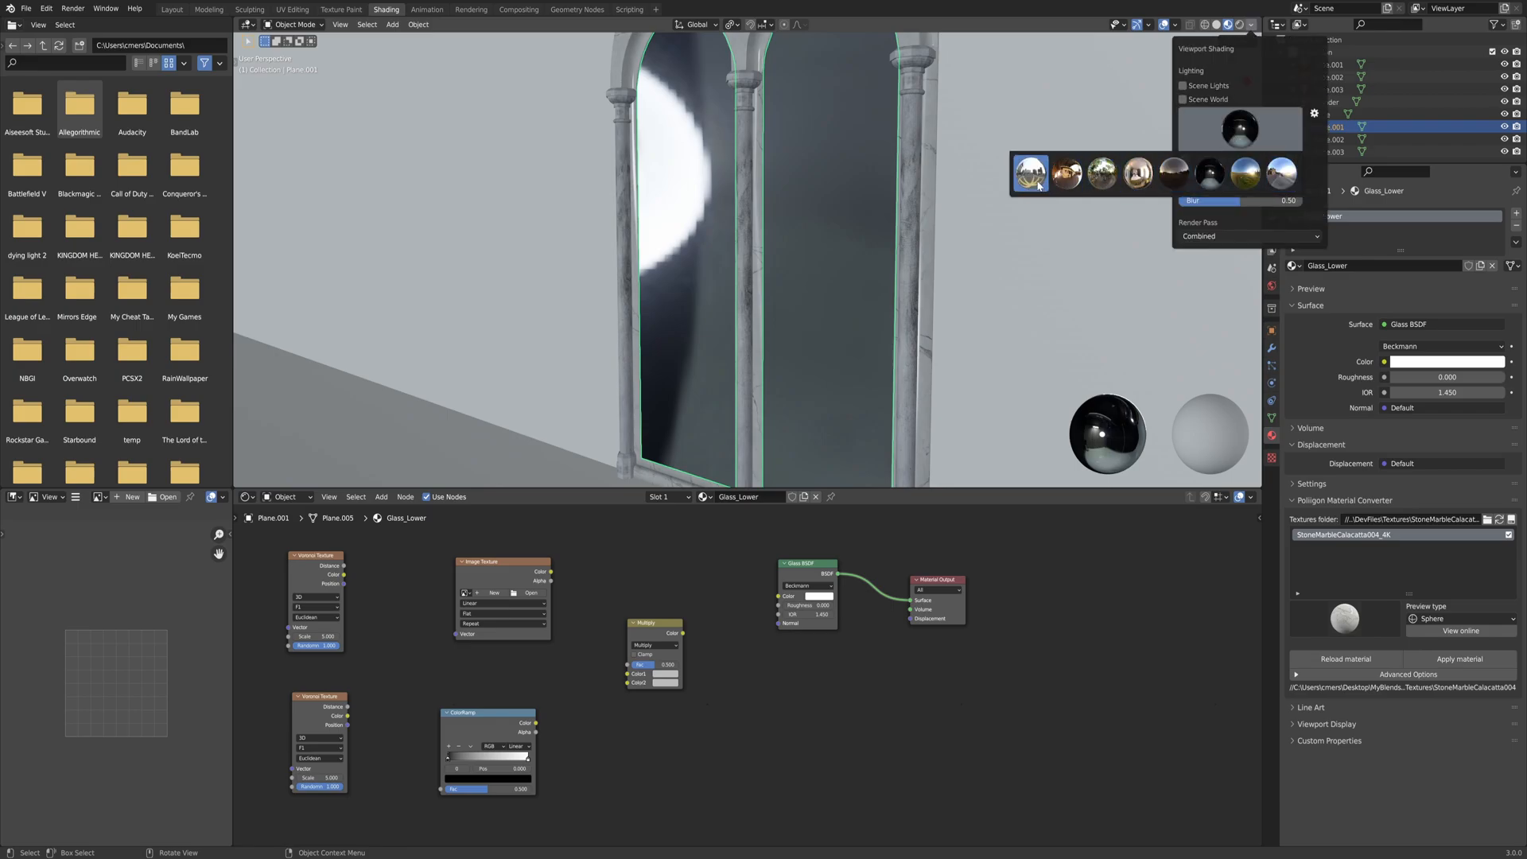
pyautogui.click(1174, 172)
pyautogui.moveTo(763, 182)
pyautogui.mouseDown(button='middle')
pyautogui.moveTo(891, 165)
pyautogui.moveTo(808, 167)
pyautogui.moveTo(913, 179)
pyautogui.moveTo(954, 153)
pyautogui.moveTo(879, 211)
pyautogui.moveTo(924, 180)
pyautogui.moveTo(925, 137)
pyautogui.moveTo(886, 212)
pyautogui.mouseUp(button='middle')
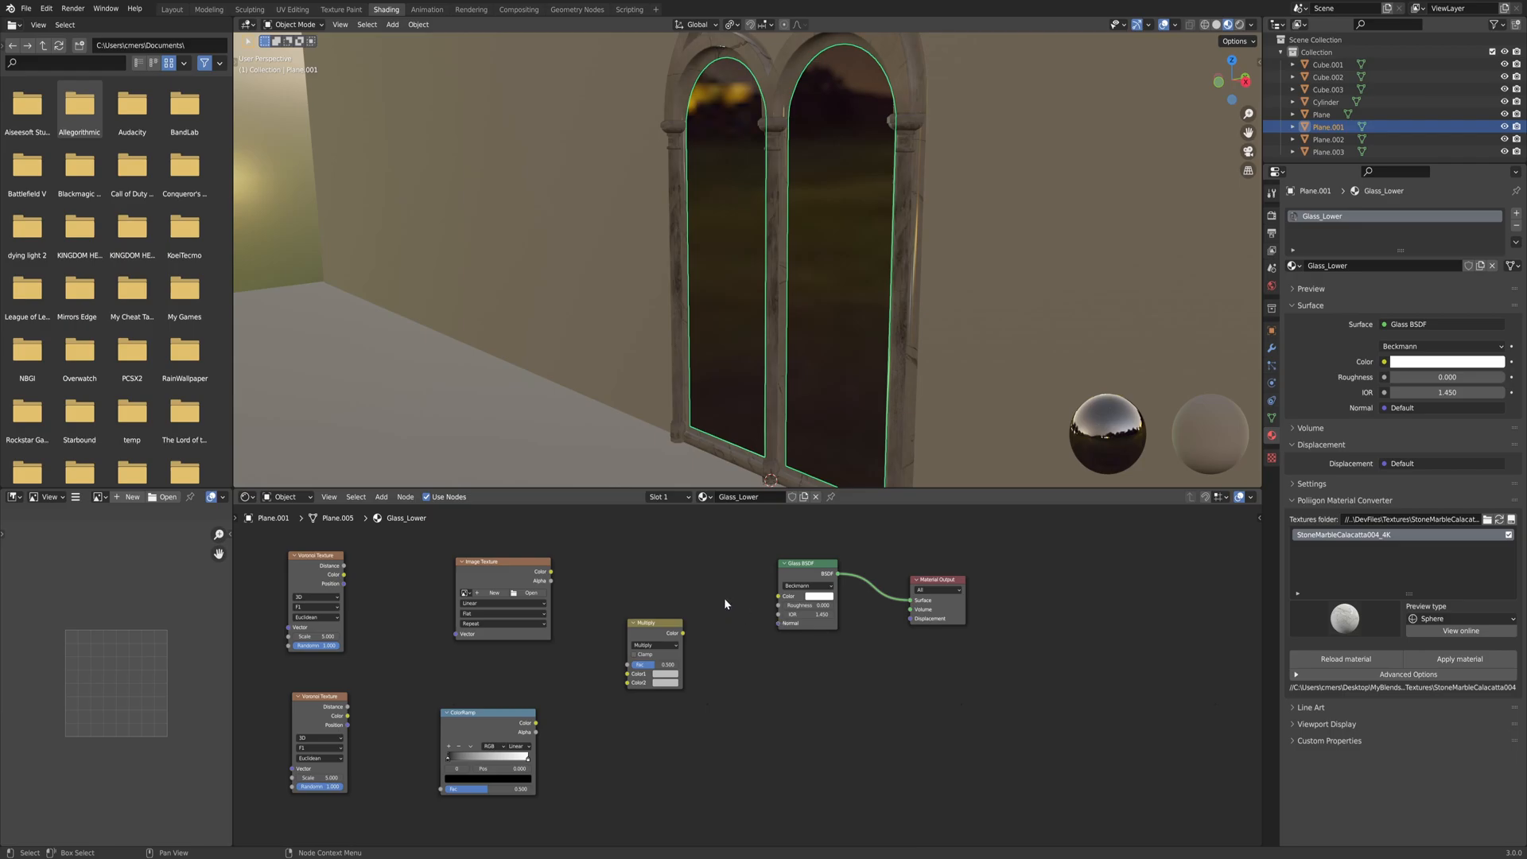
# Connect the Multiply node's Color output to the Color input of the Glass BSDF.
pyautogui.keyDown('ctrl'); pyautogui.hscroll(-2, 751, 619); pyautogui.keyUp('ctrl')
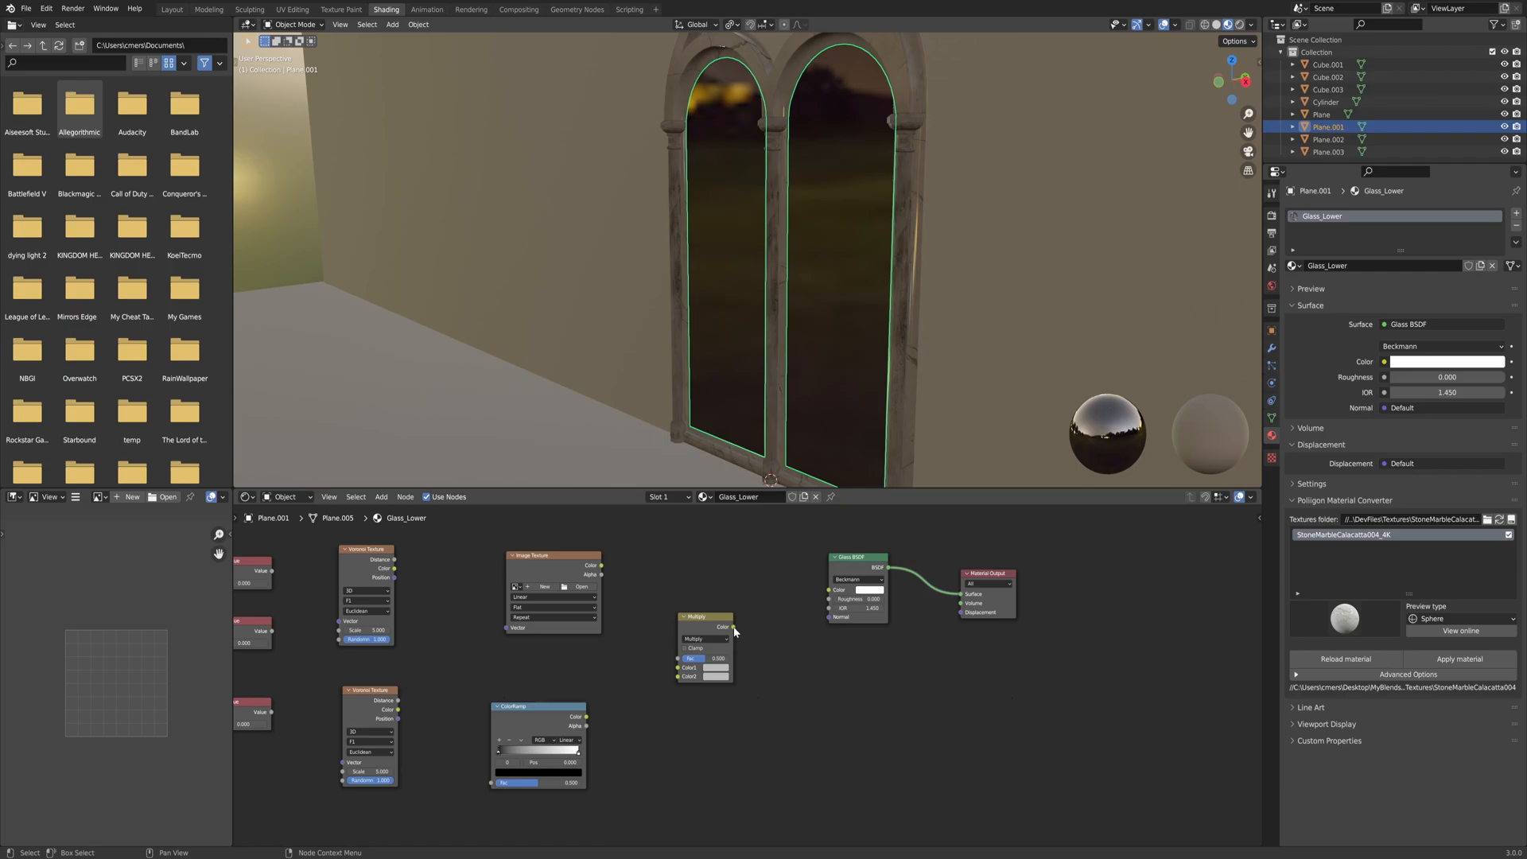
pyautogui.moveTo(734, 628); pyautogui.dragTo(725, 625)
pyautogui.moveTo(813, 599); pyautogui.dragTo(827, 590)
pyautogui.keyDown('ctrl'); pyautogui.hscroll(-4, 779, 606); pyautogui.keyUp('ctrl')
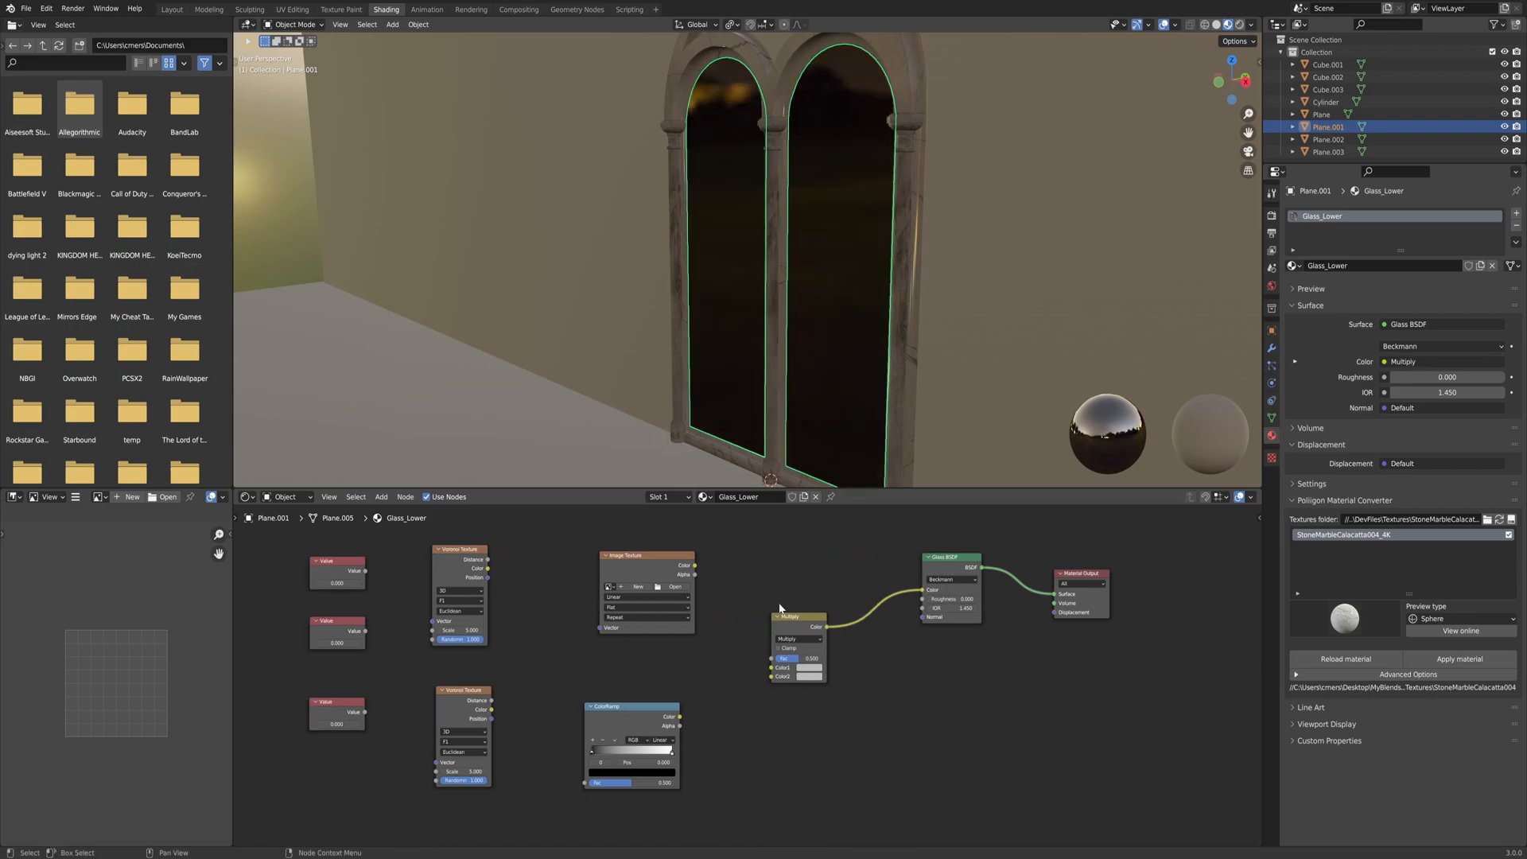
# Connect the Image Texture's Color output to Multiply's Color1 and the ColorRamp's Color output to Color2.
pyautogui.keyDown('ctrl'); pyautogui.hscroll(-2, 735, 600); pyautogui.keyUp('ctrl')
pyautogui.moveTo(737, 573); pyautogui.dragTo(813, 671)
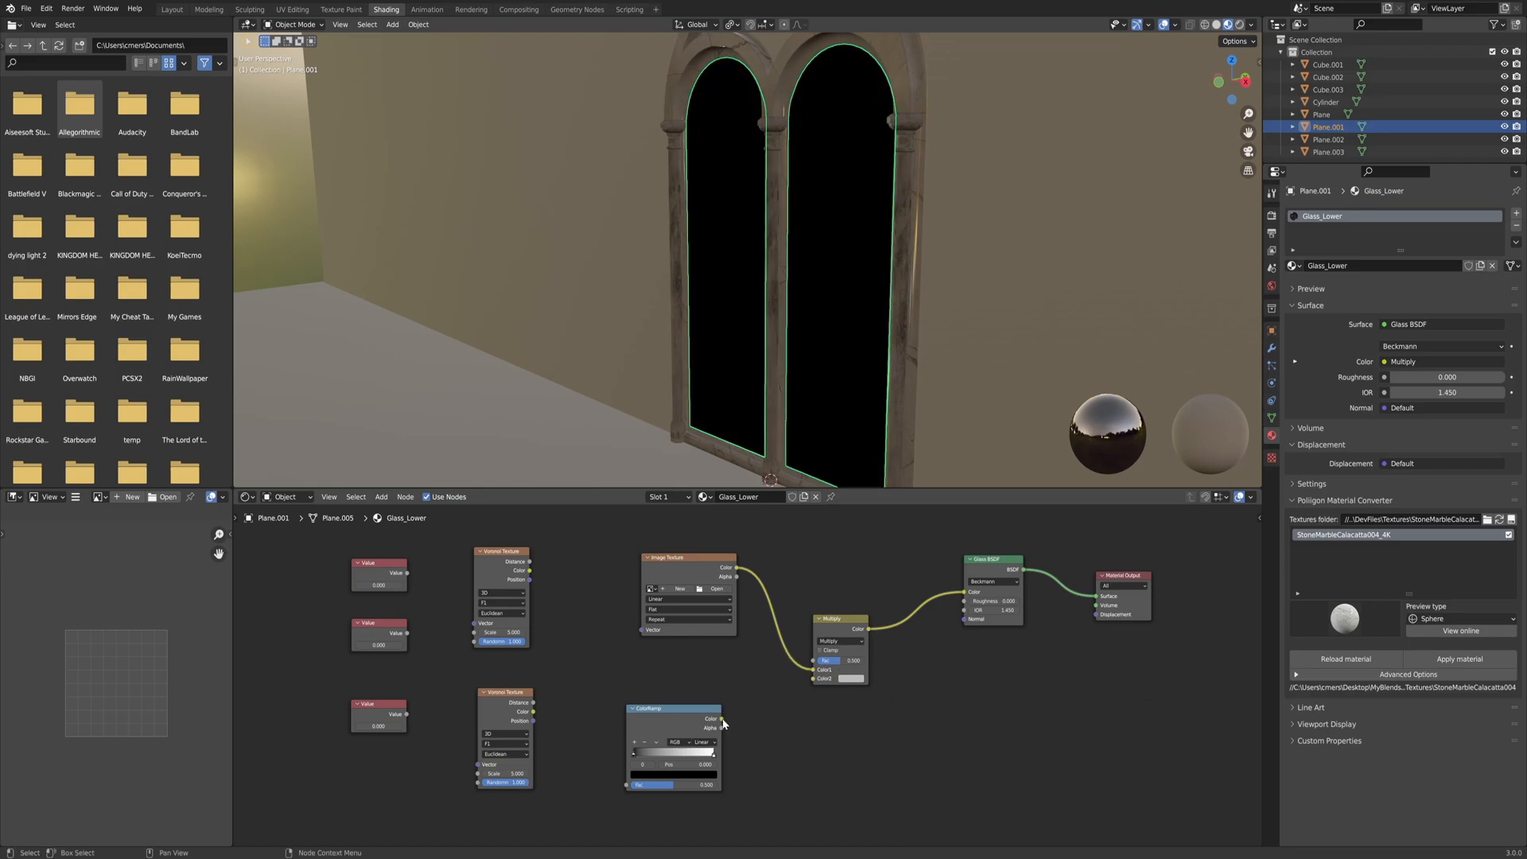
pyautogui.moveTo(721, 718); pyautogui.dragTo(812, 678)
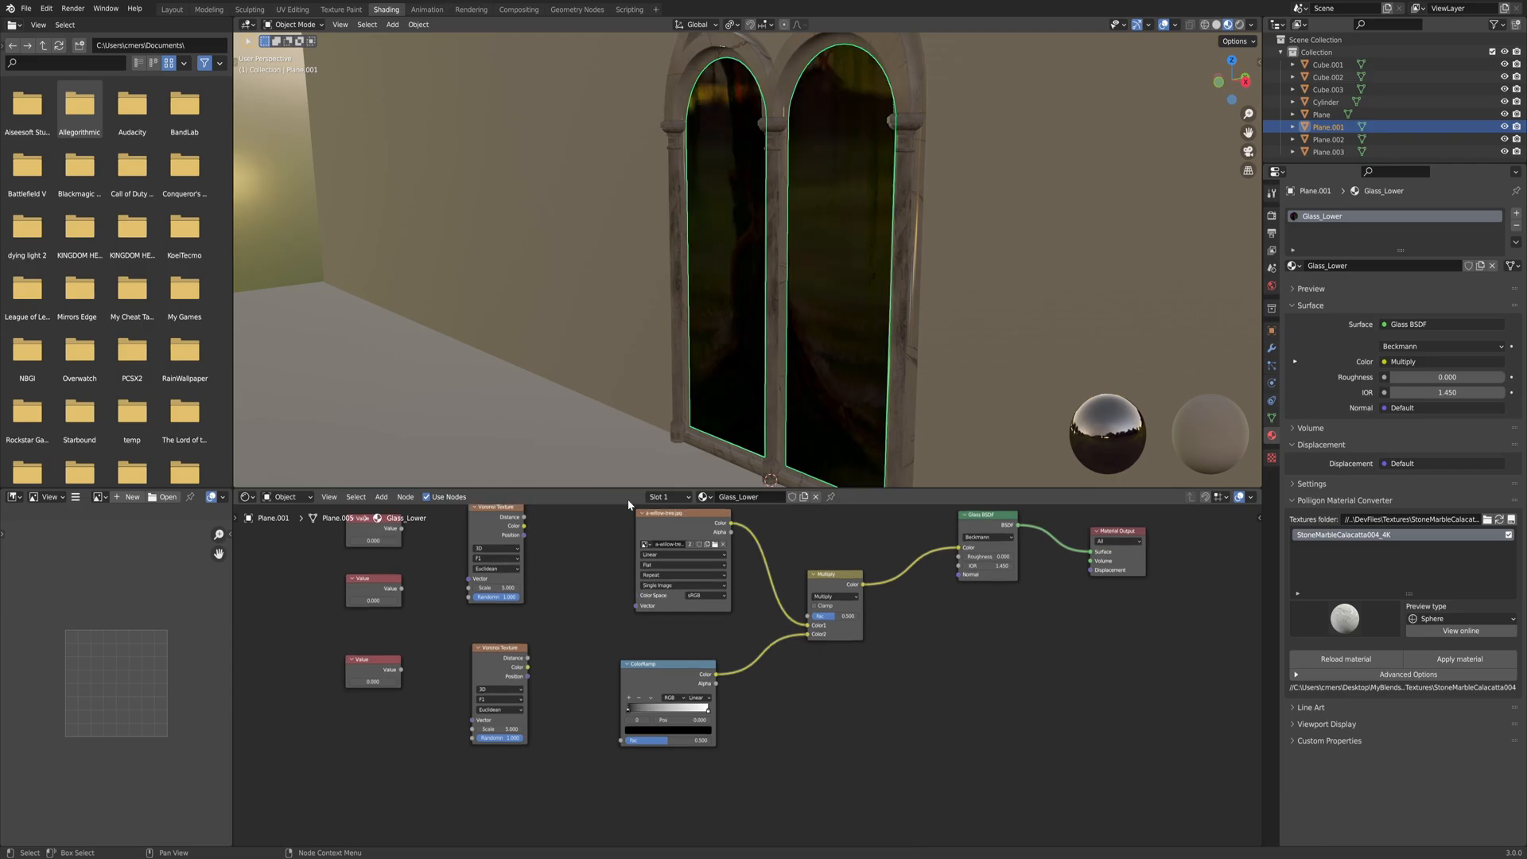
# Move the ColorRamp node slightly closer to the Multiply node, beneath the willow tree image texture.
pyautogui.moveTo(699, 409); pyautogui.dragTo(707, 383, button='middle')
pyautogui.moveTo(710, 601); pyautogui.dragTo(653, 694, button='middle')
pyautogui.moveTo(673, 693); pyautogui.dragTo(698, 686)
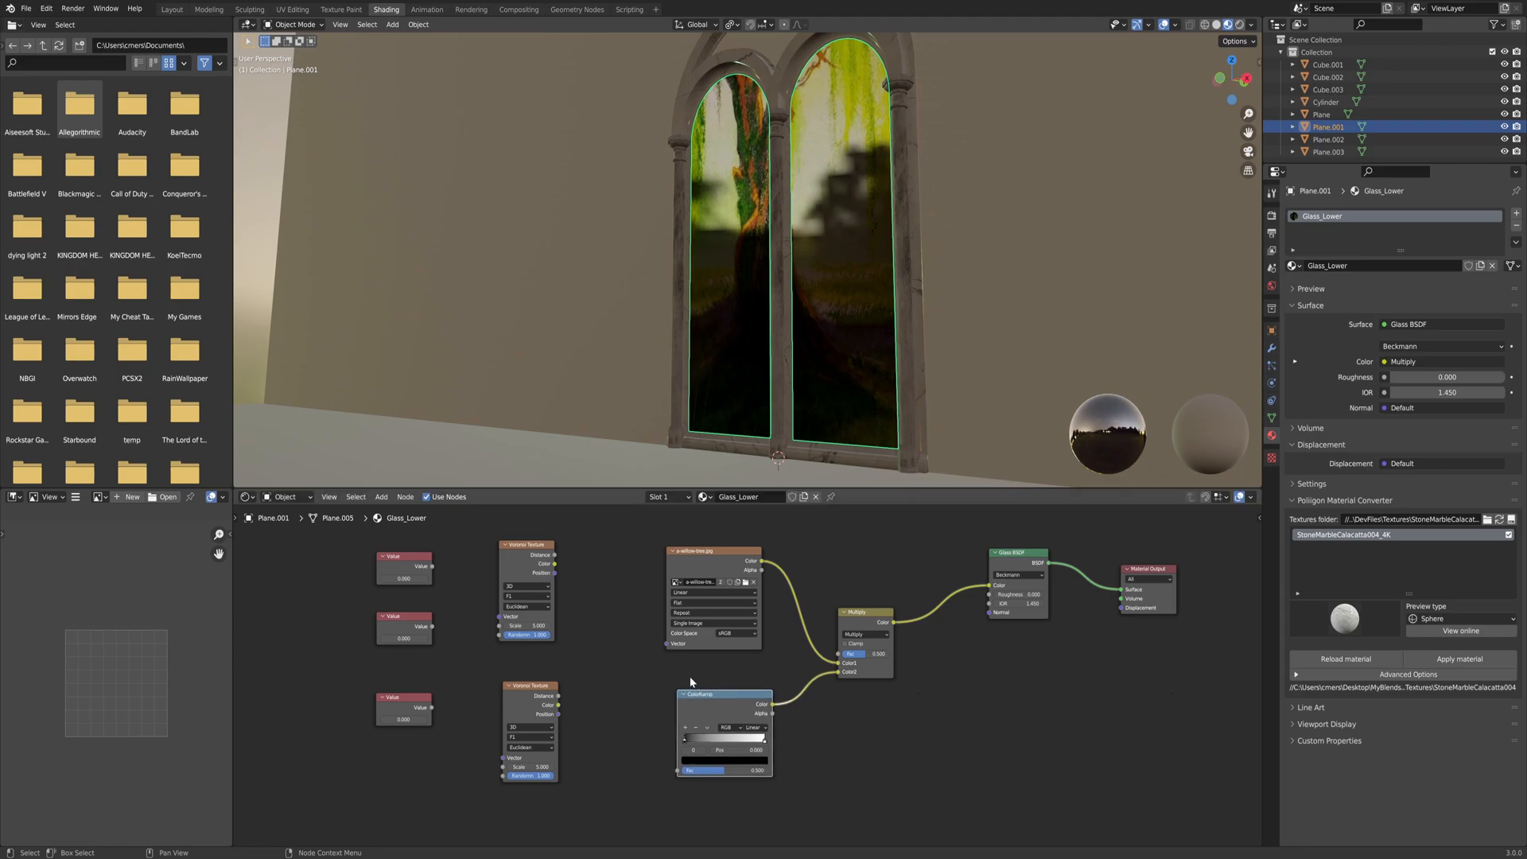
# Connect the upper Voronoi Texture's Position output to the Vector input of the willow tree image texture.
pyautogui.moveTo(555, 574); pyautogui.dragTo(606, 601, button='middle')
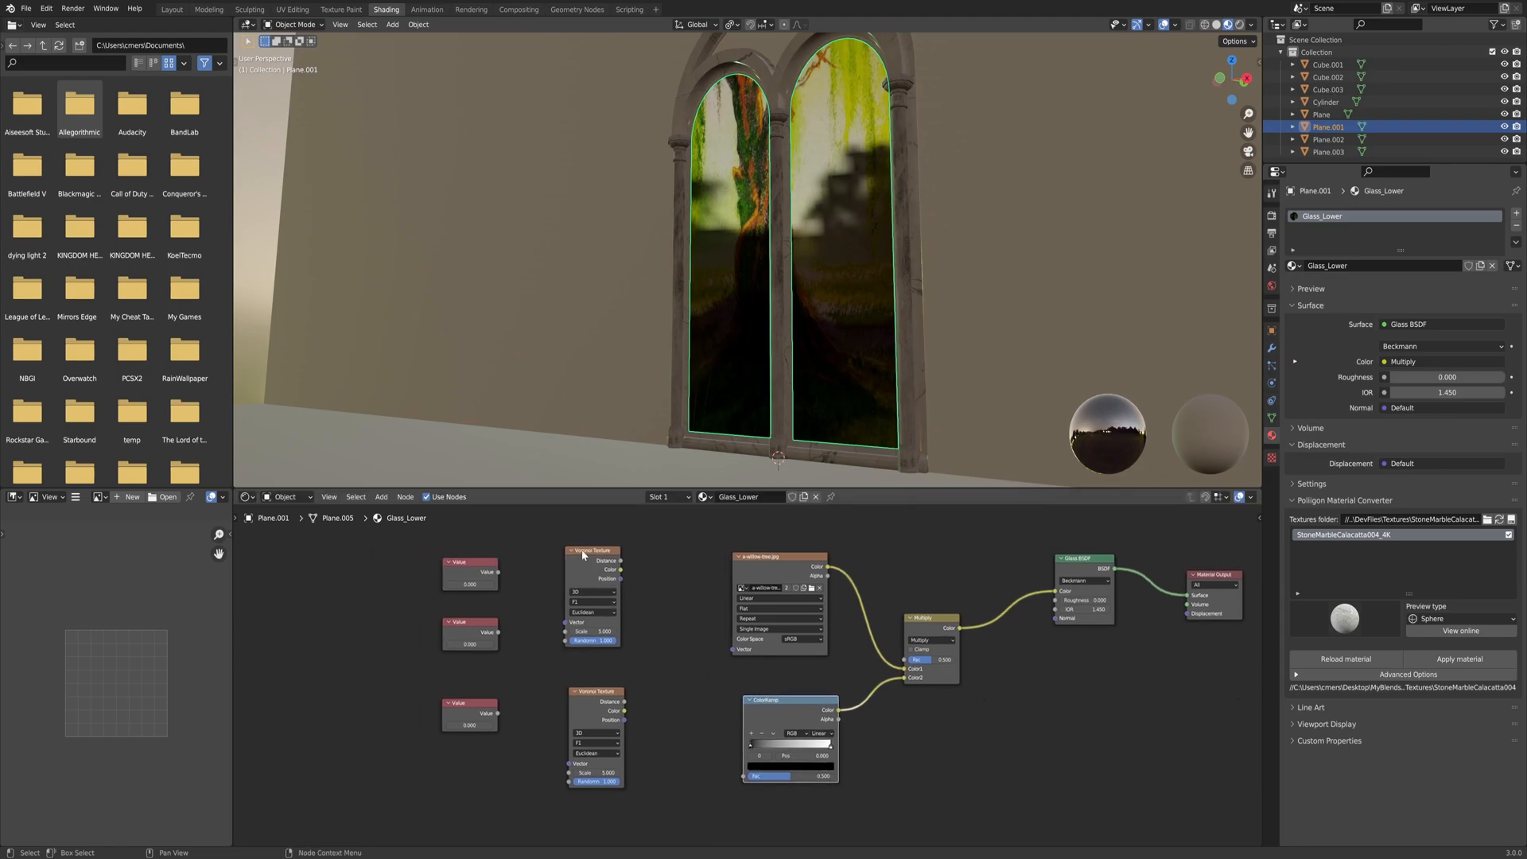
pyautogui.moveTo(621, 579); pyautogui.dragTo(622, 579)
pyautogui.moveTo(727, 650); pyautogui.dragTo(732, 649)
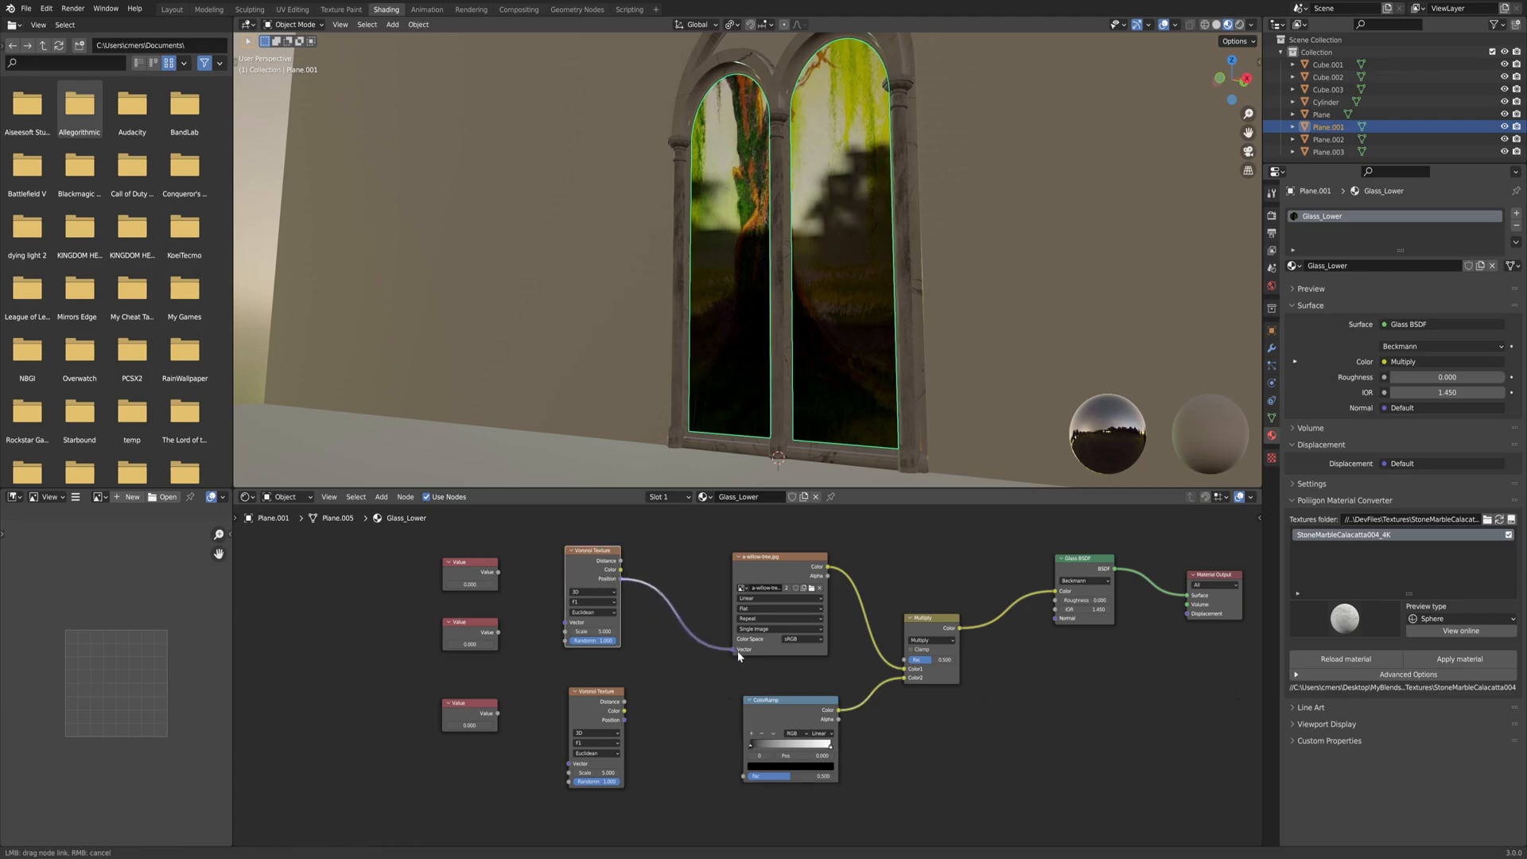
pyautogui.moveTo(730, 582); pyautogui.dragTo(763, 589, button='middle')
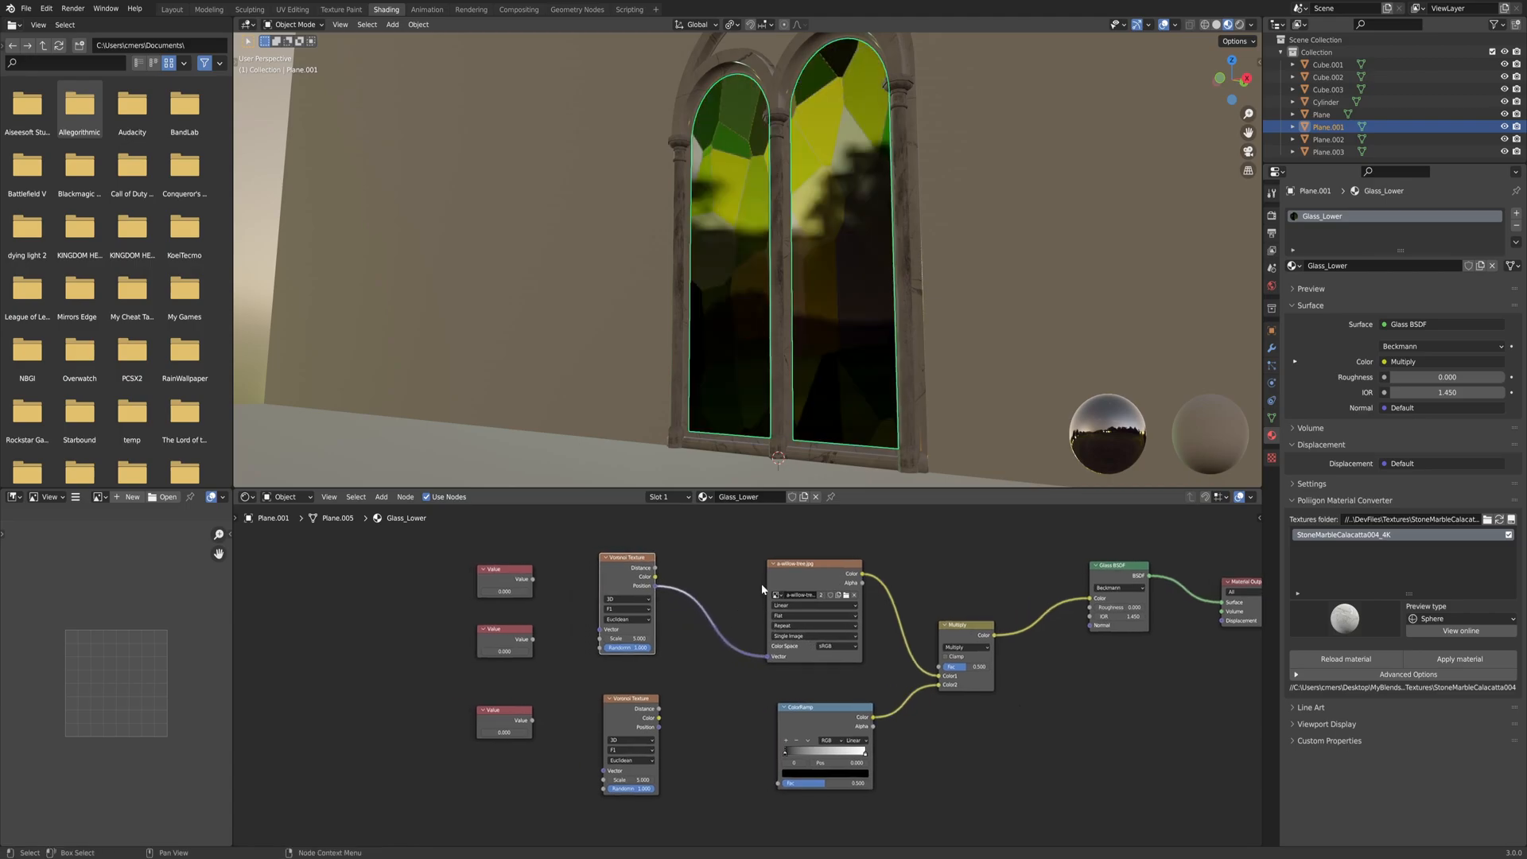
# Set the lower Voronoi Texture to Distance to Edge and connect its Distance output to the ColorRamp's Fac input.
pyautogui.moveTo(680, 666); pyautogui.dragTo(713, 633, button='middle')
pyautogui.moveTo(688, 720); pyautogui.dragTo(691, 659, button='middle')
pyautogui.scroll(1, 691, 657)
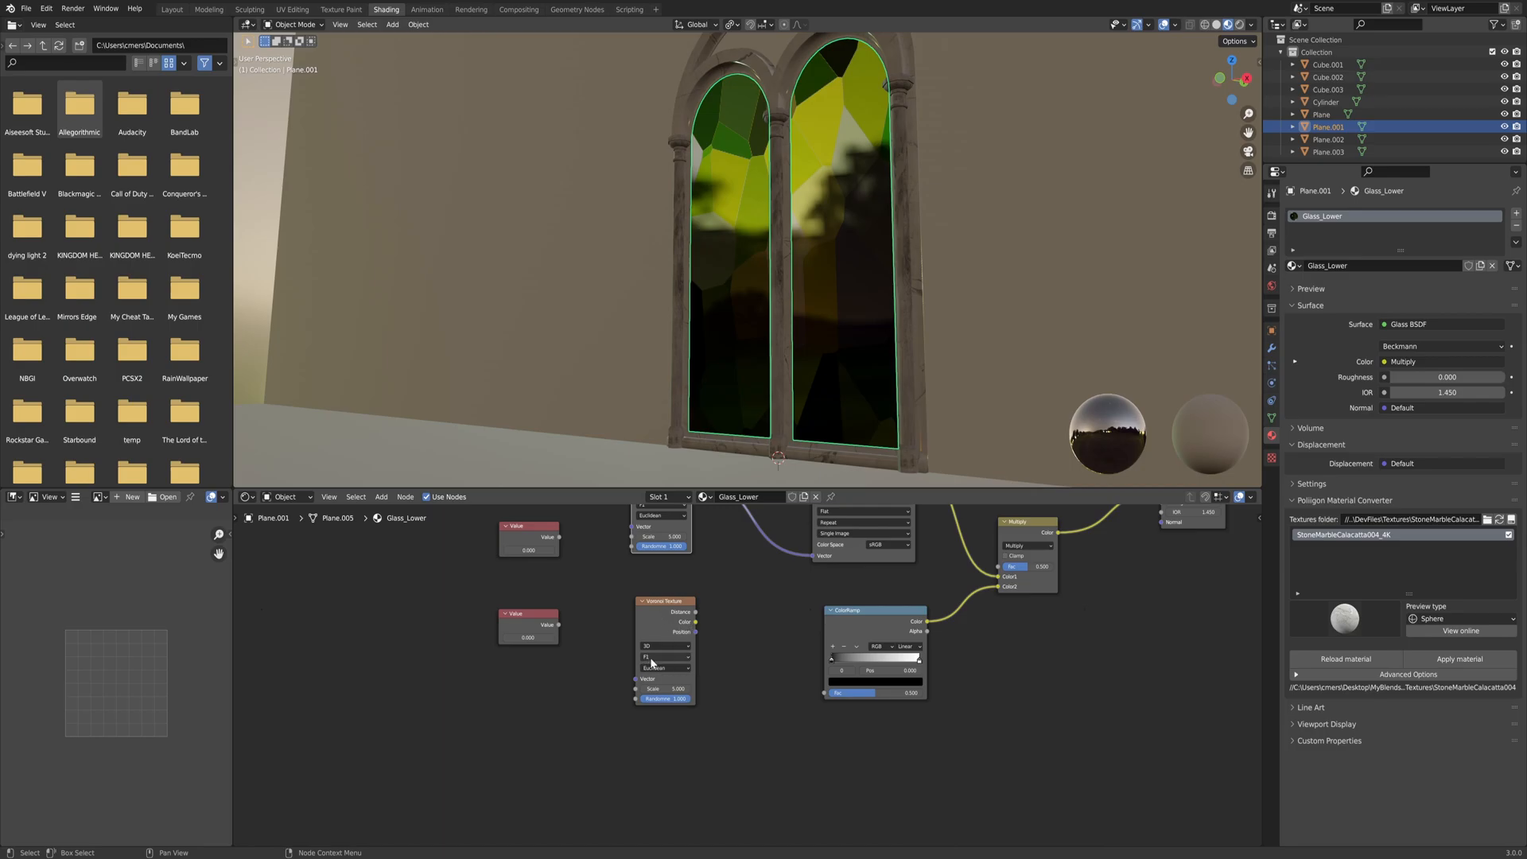
pyautogui.click(660, 657)
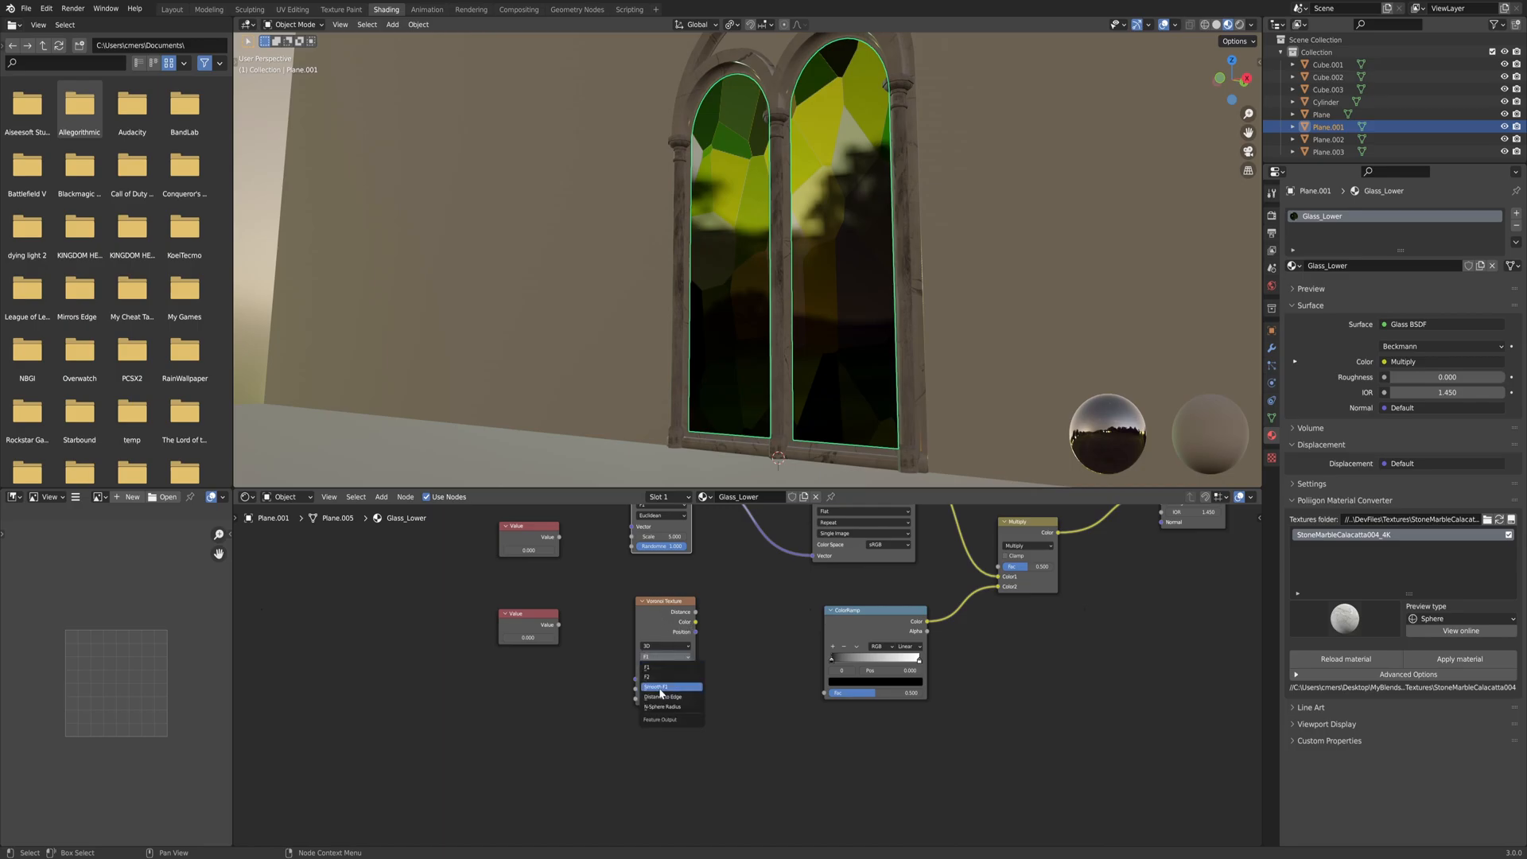
pyautogui.click(665, 696)
pyautogui.moveTo(699, 622); pyautogui.dragTo(683, 671, button='middle')
pyautogui.moveTo(687, 656); pyautogui.dragTo(817, 741)
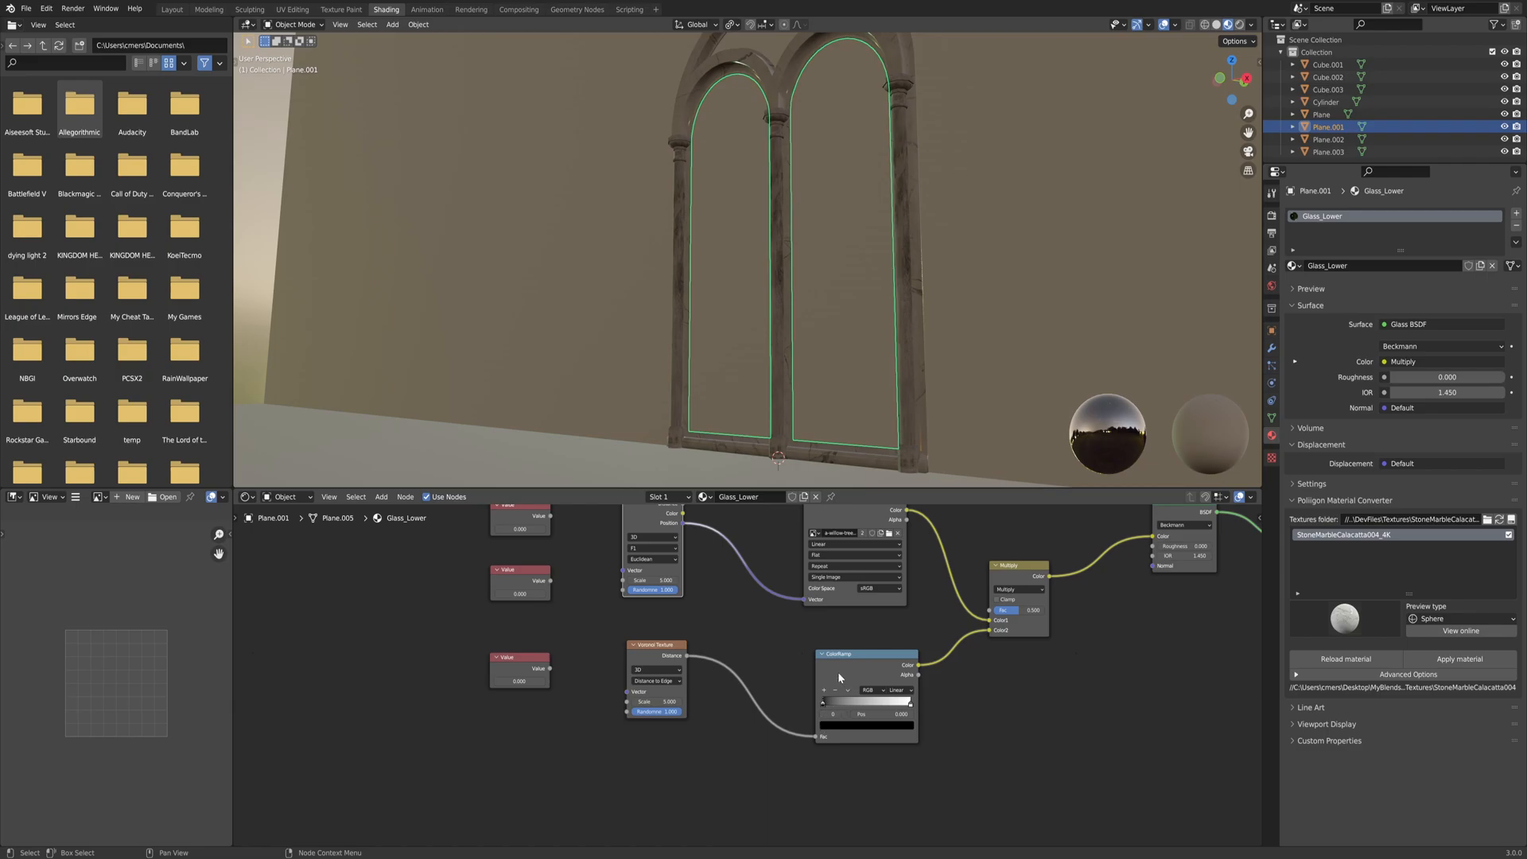
# Connect the top Value node to both Voronoi Scale inputs and the middle Value node to both Randomness inputs.
pyautogui.moveTo(688, 644); pyautogui.dragTo(781, 691, button='middle')
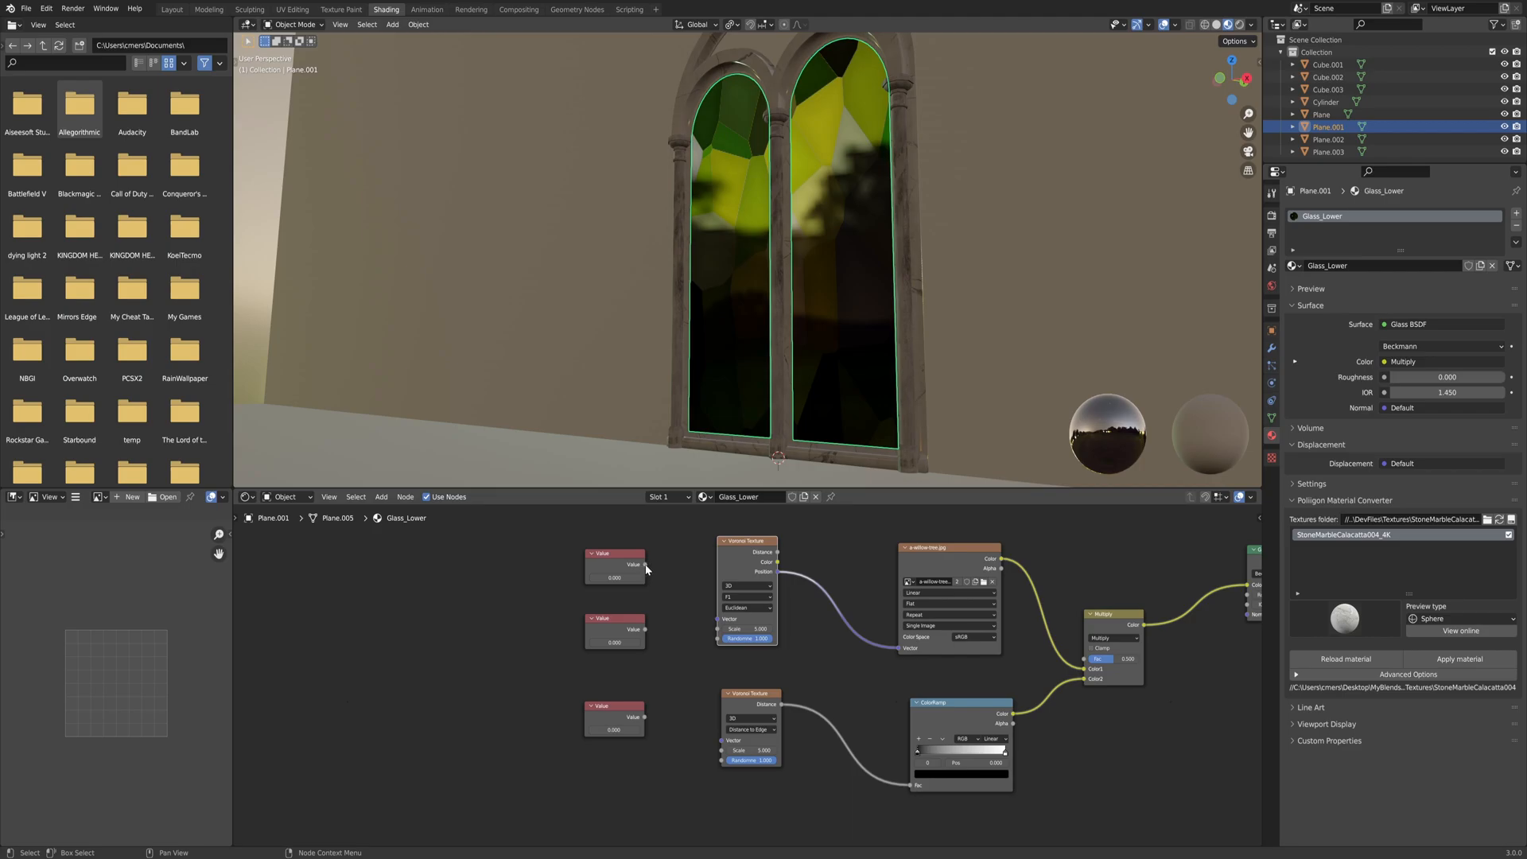
pyautogui.moveTo(644, 565); pyautogui.dragTo(655, 571)
pyautogui.moveTo(714, 624); pyautogui.dragTo(715, 630)
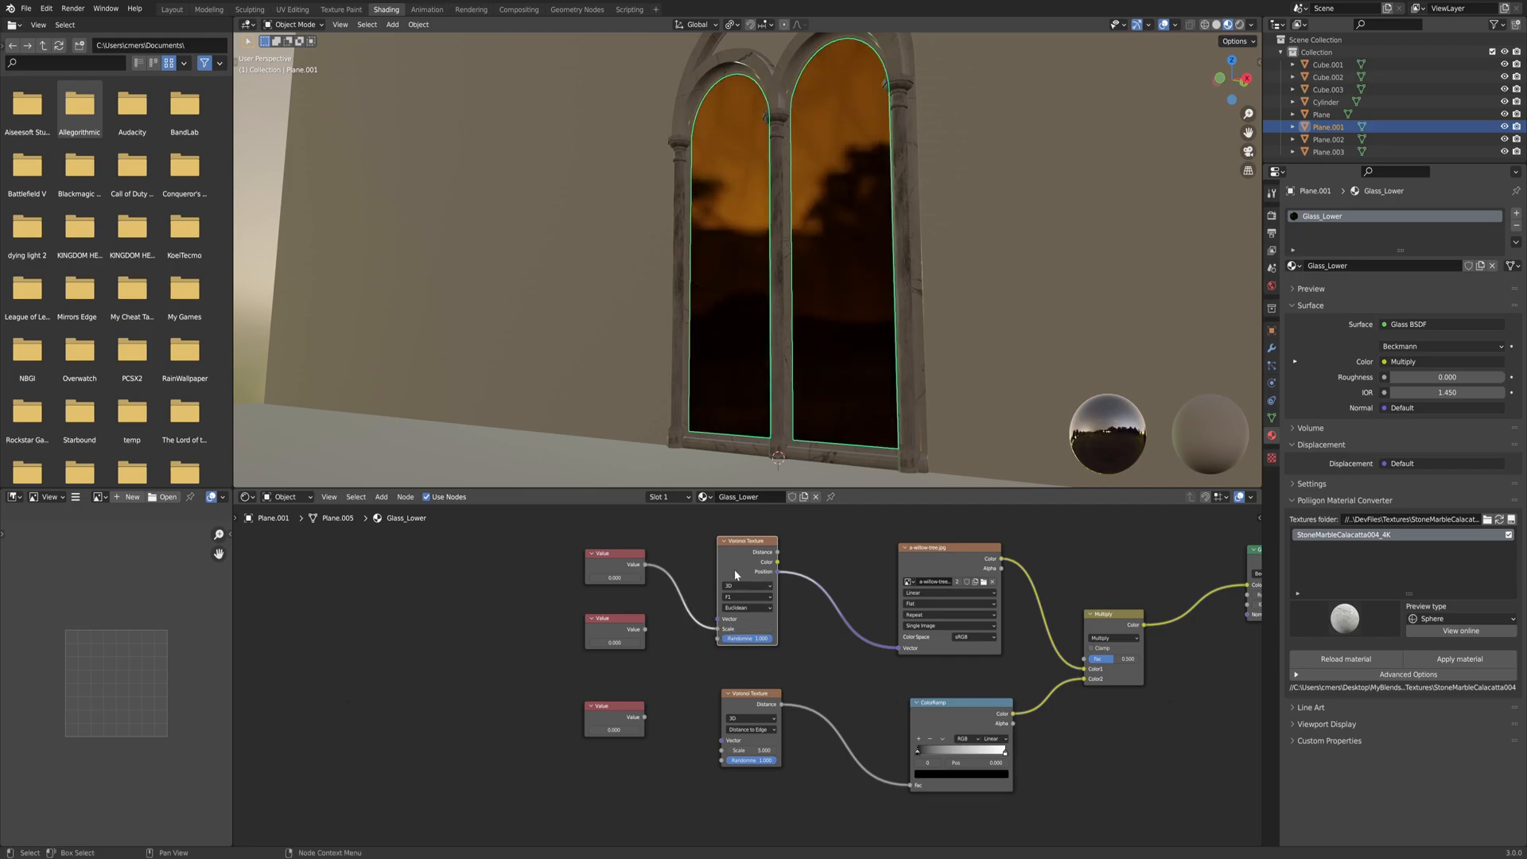
pyautogui.moveTo(644, 564); pyautogui.dragTo(722, 751)
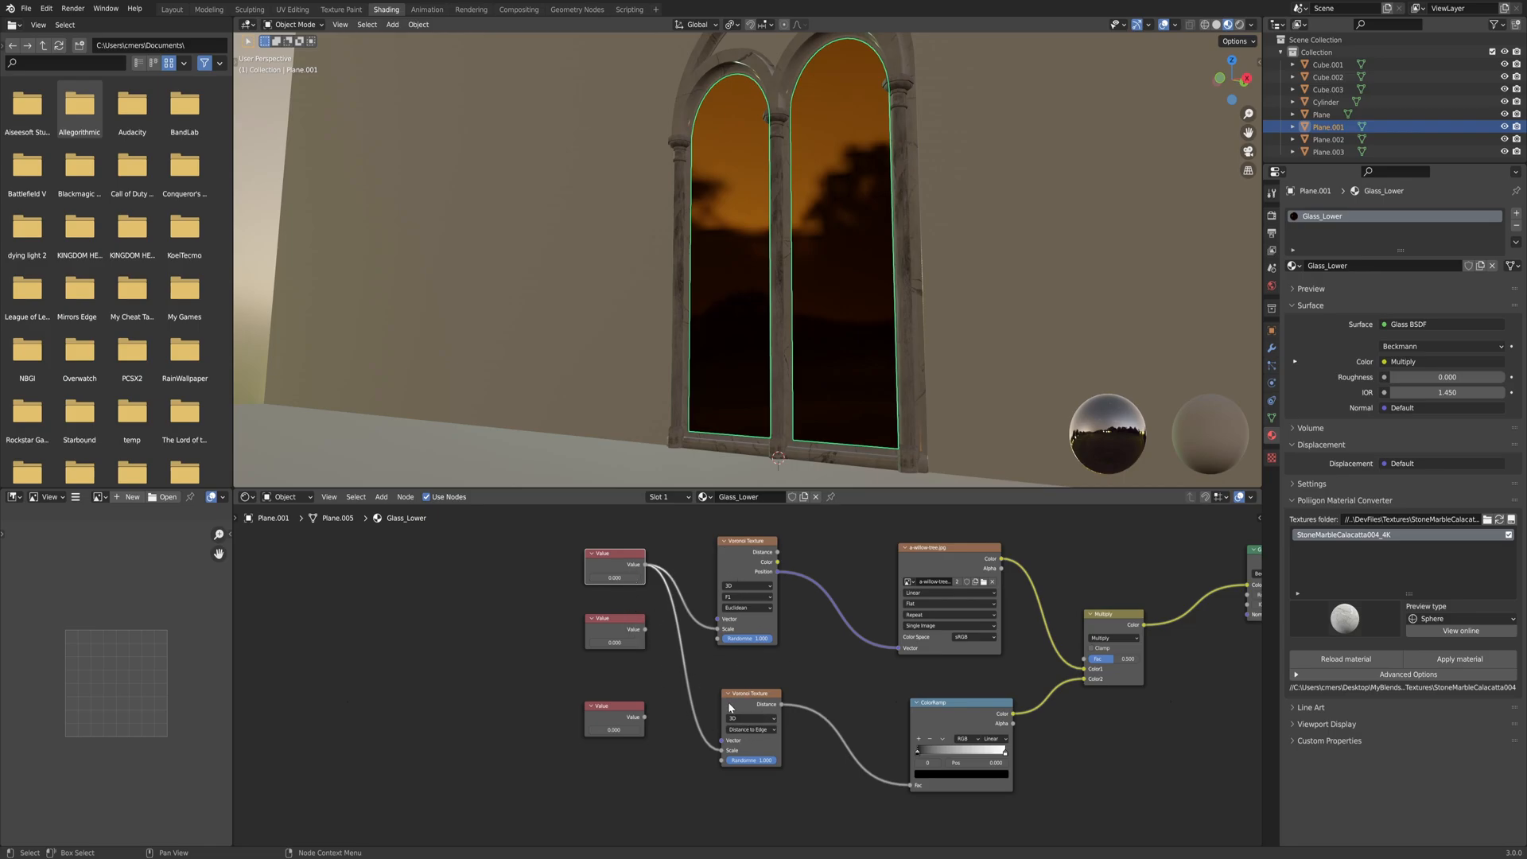
pyautogui.moveTo(645, 630); pyautogui.dragTo(652, 637)
pyautogui.moveTo(683, 691); pyautogui.dragTo(722, 760)
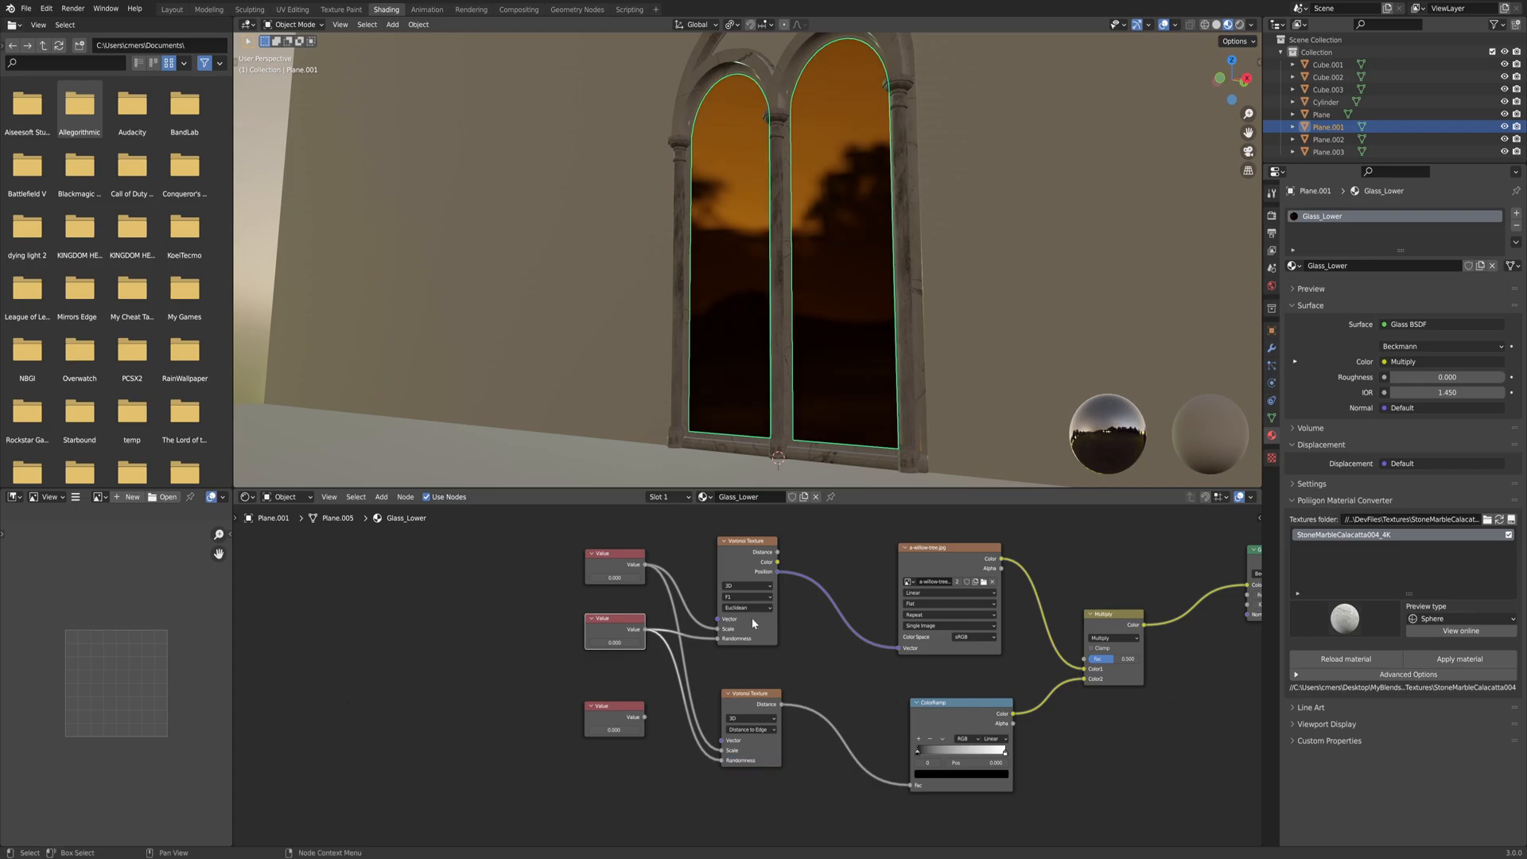
# Set both Voronoi Textures to 4D and connect the bottom Value node to their W inputs.
pyautogui.click(748, 585)
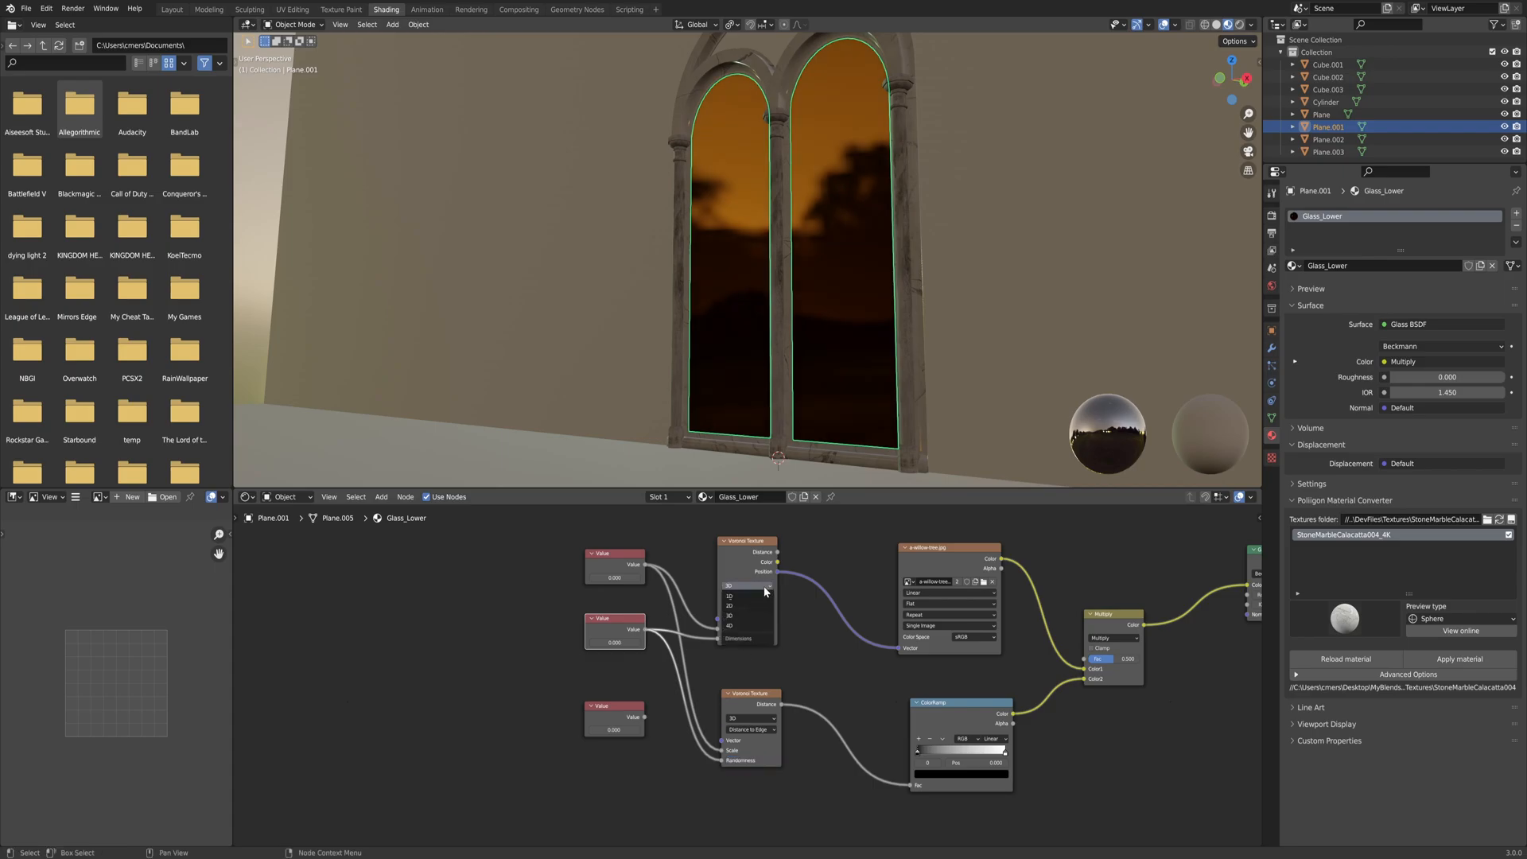
pyautogui.click(762, 718)
pyautogui.click(751, 758)
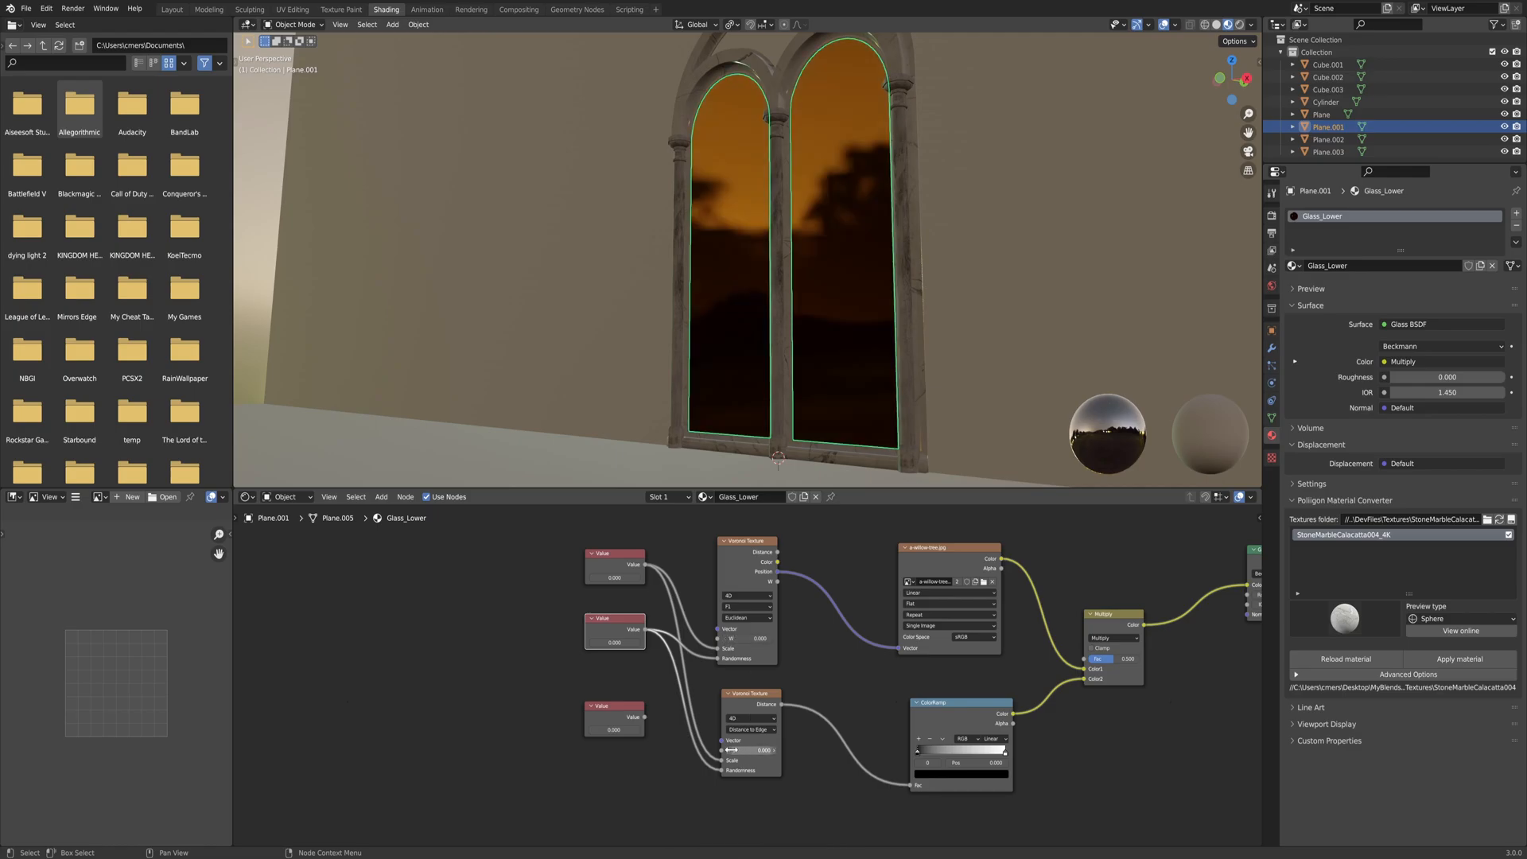
pyautogui.moveTo(645, 717); pyautogui.dragTo(718, 638)
pyautogui.moveTo(646, 717); pyautogui.dragTo(721, 750)
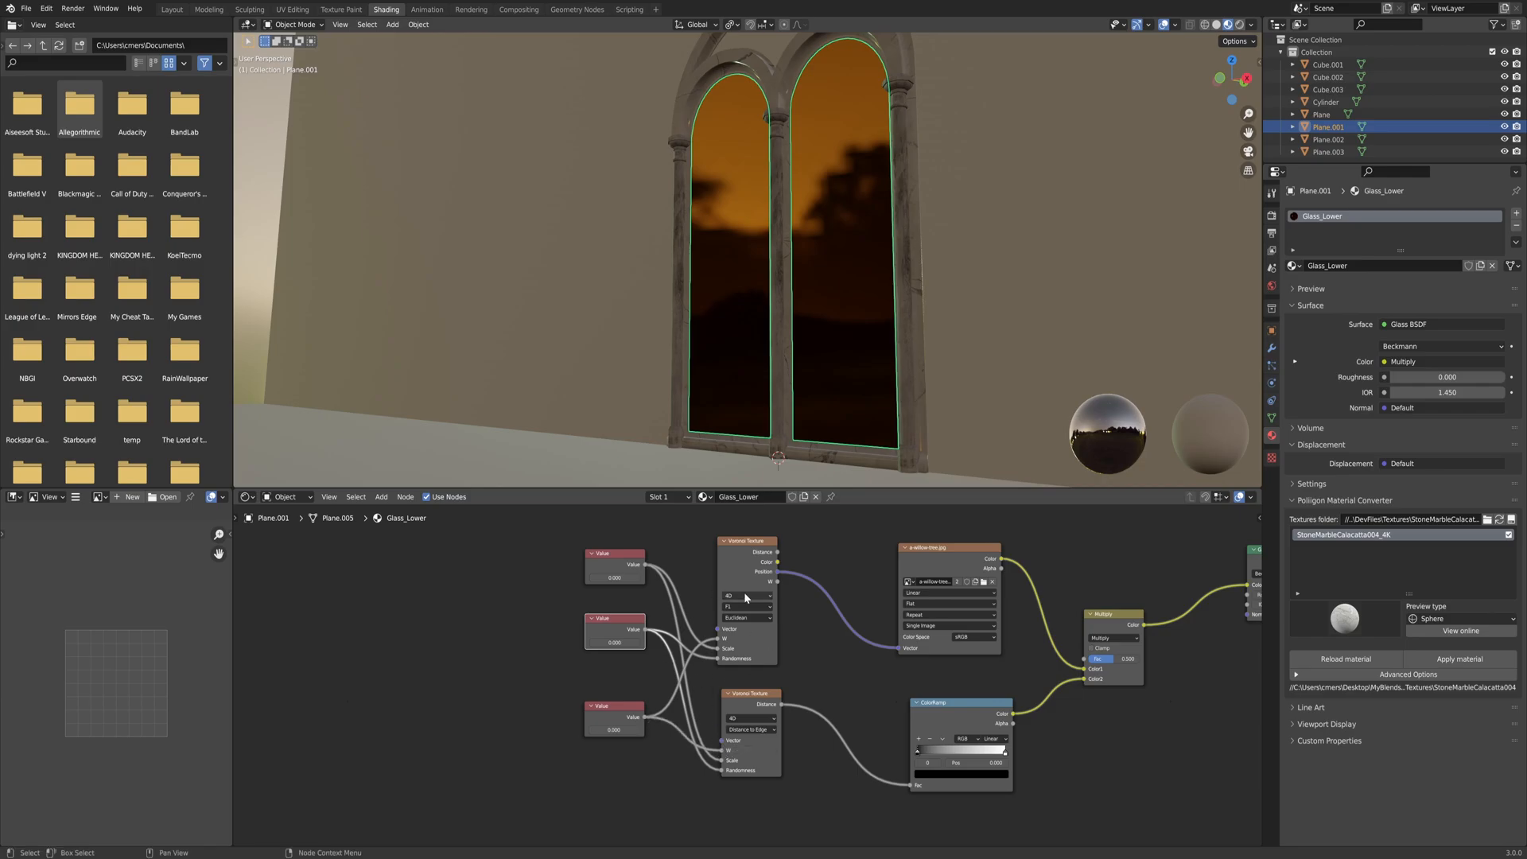
# Set the top Value node, which drives the Voronoi Scale, to 40.
pyautogui.hscroll(5, 746, 598)
pyautogui.hscroll(-3, 693, 602)
pyautogui.scroll(2, 694, 602)
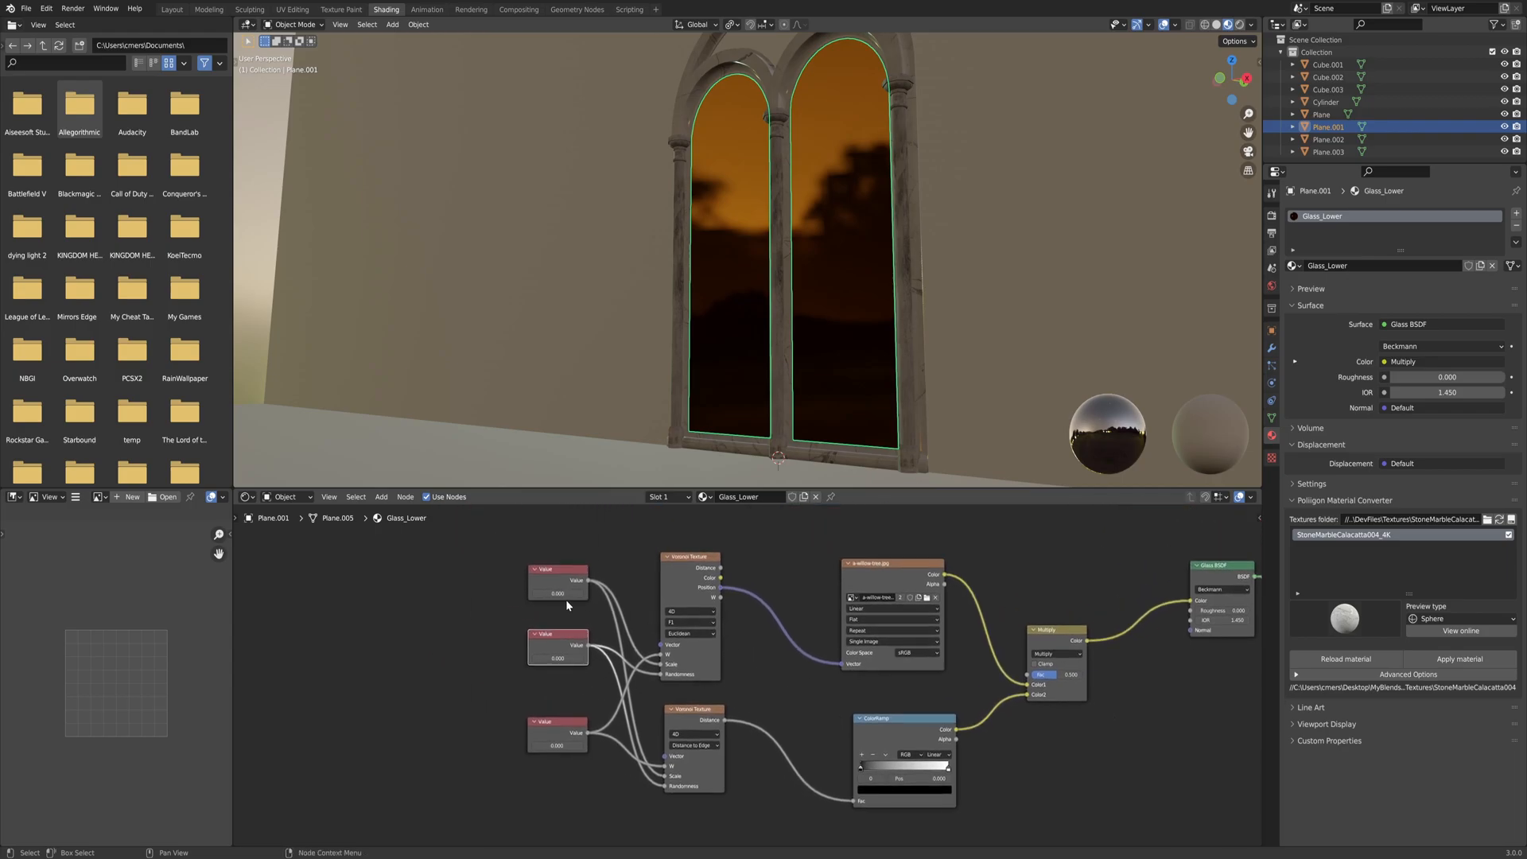
pyautogui.hscroll(-2, 565, 599)
pyautogui.scroll(1, 565, 599)
pyautogui.doubleClick(613, 618)
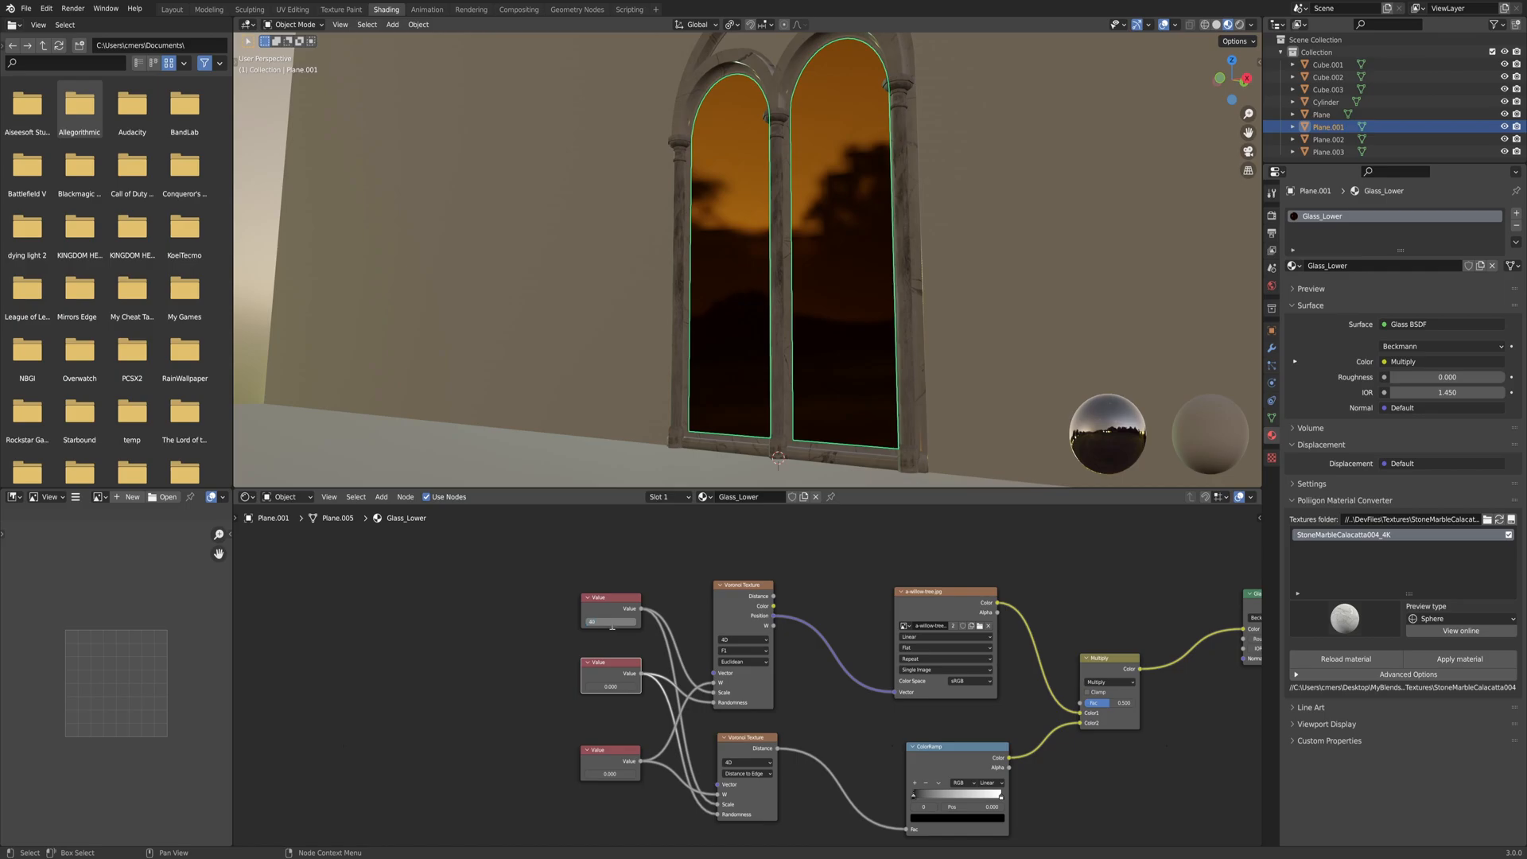
pyautogui.press('Return')
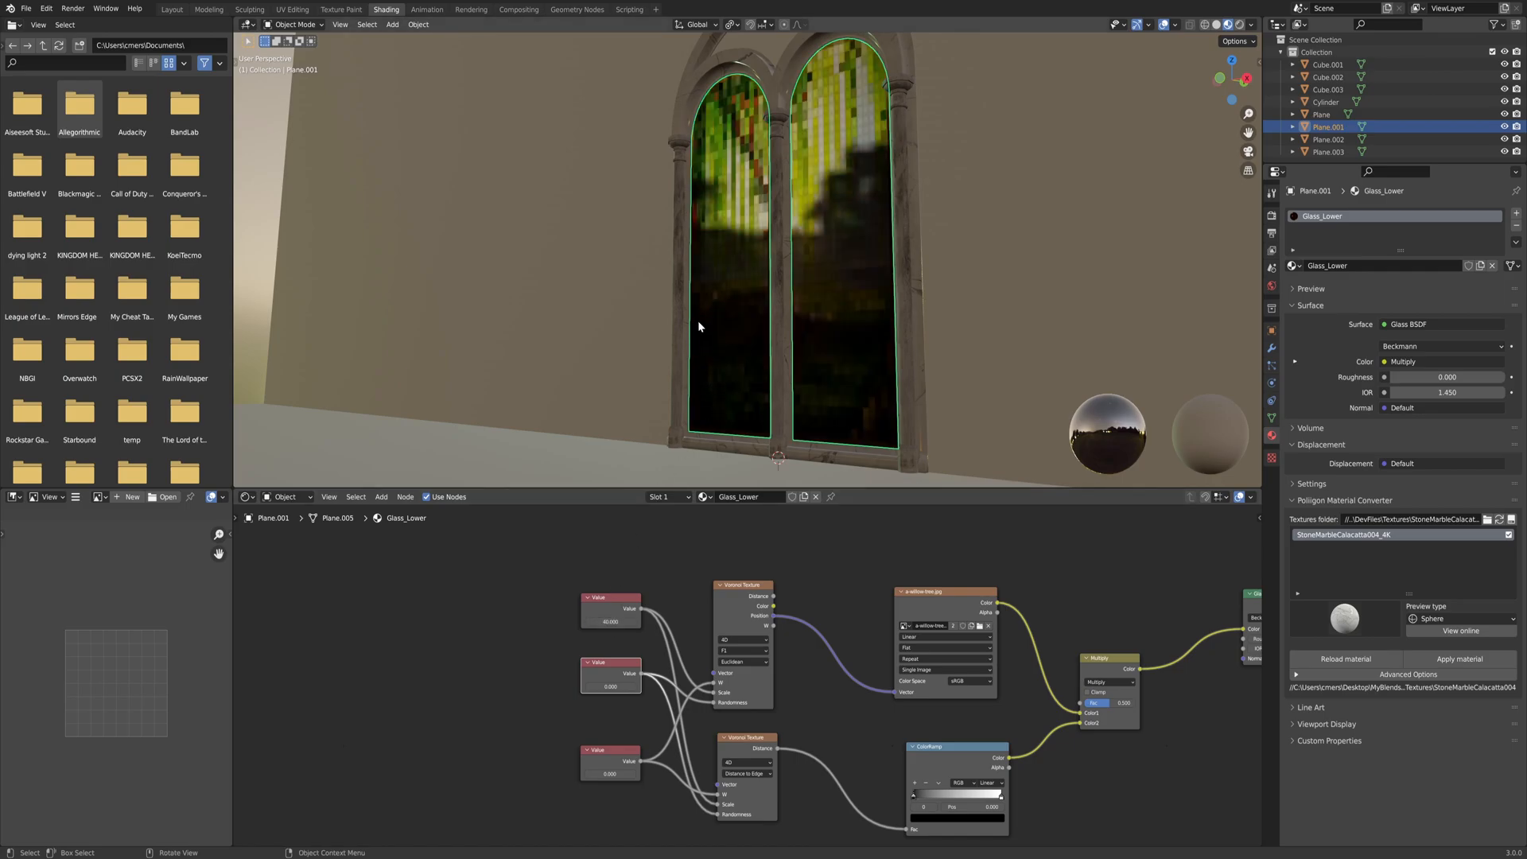
# Inspect the glass cells up close, try a lower value in the top Value node and restore it to 40.
pyautogui.moveTo(747, 300); pyautogui.dragTo(685, 327, button='middle')
pyautogui.scroll(5, 695, 350)
pyautogui.moveTo(708, 380); pyautogui.dragTo(765, 235, button='middle')
pyautogui.scroll(3, 795, 220)
pyautogui.moveTo(710, 165); pyautogui.dragTo(734, 198, button='middle')
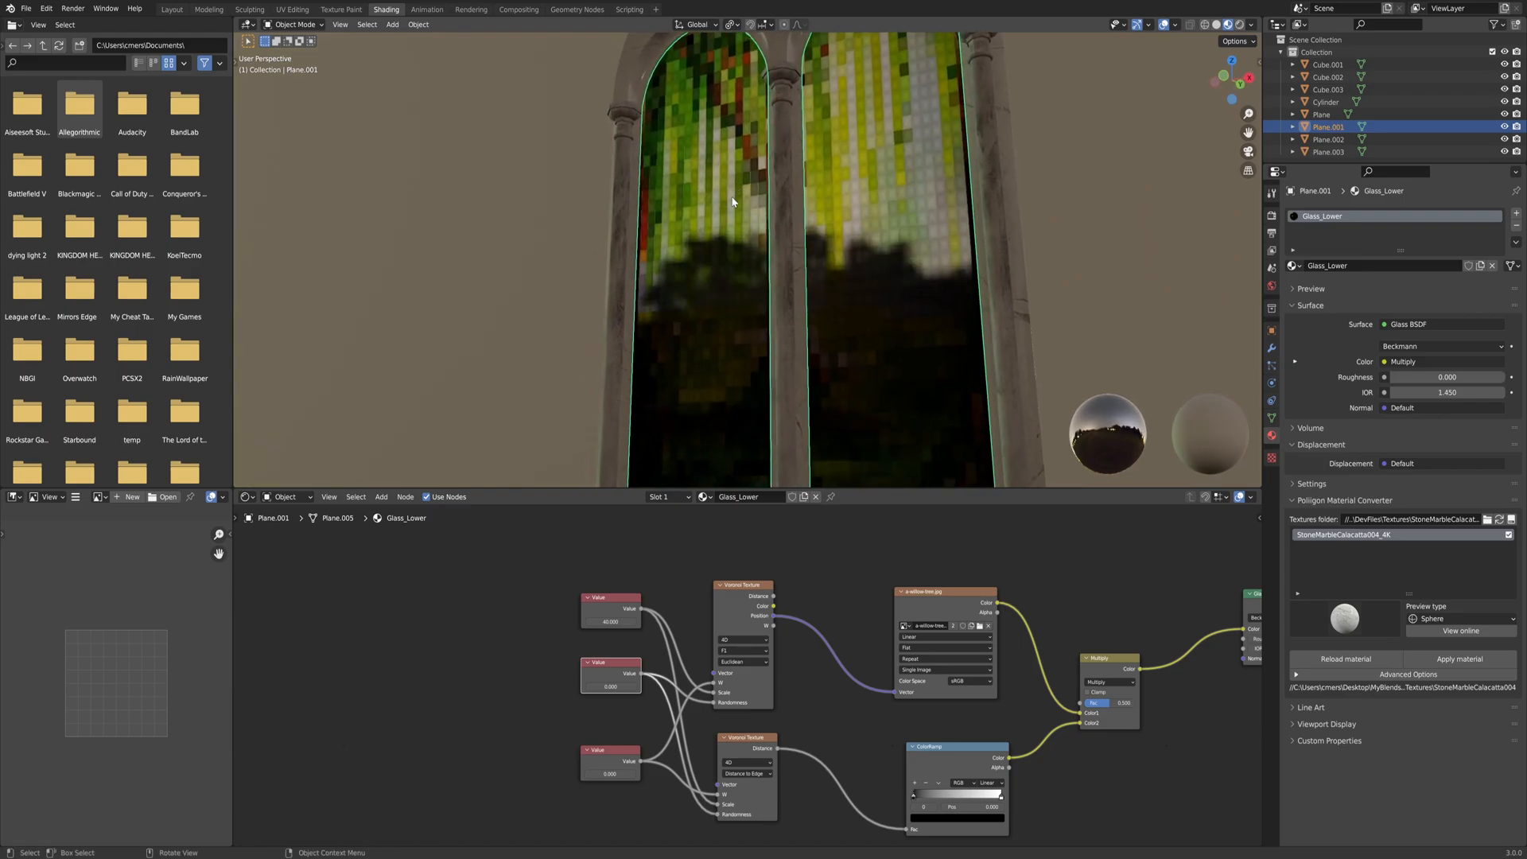
pyautogui.moveTo(610, 621)
pyautogui.mouseDown()
pyautogui.moveTo(676, 621)
pyautogui.moveTo(582, 621)
pyautogui.moveTo(598, 626)
pyautogui.mouseUp()
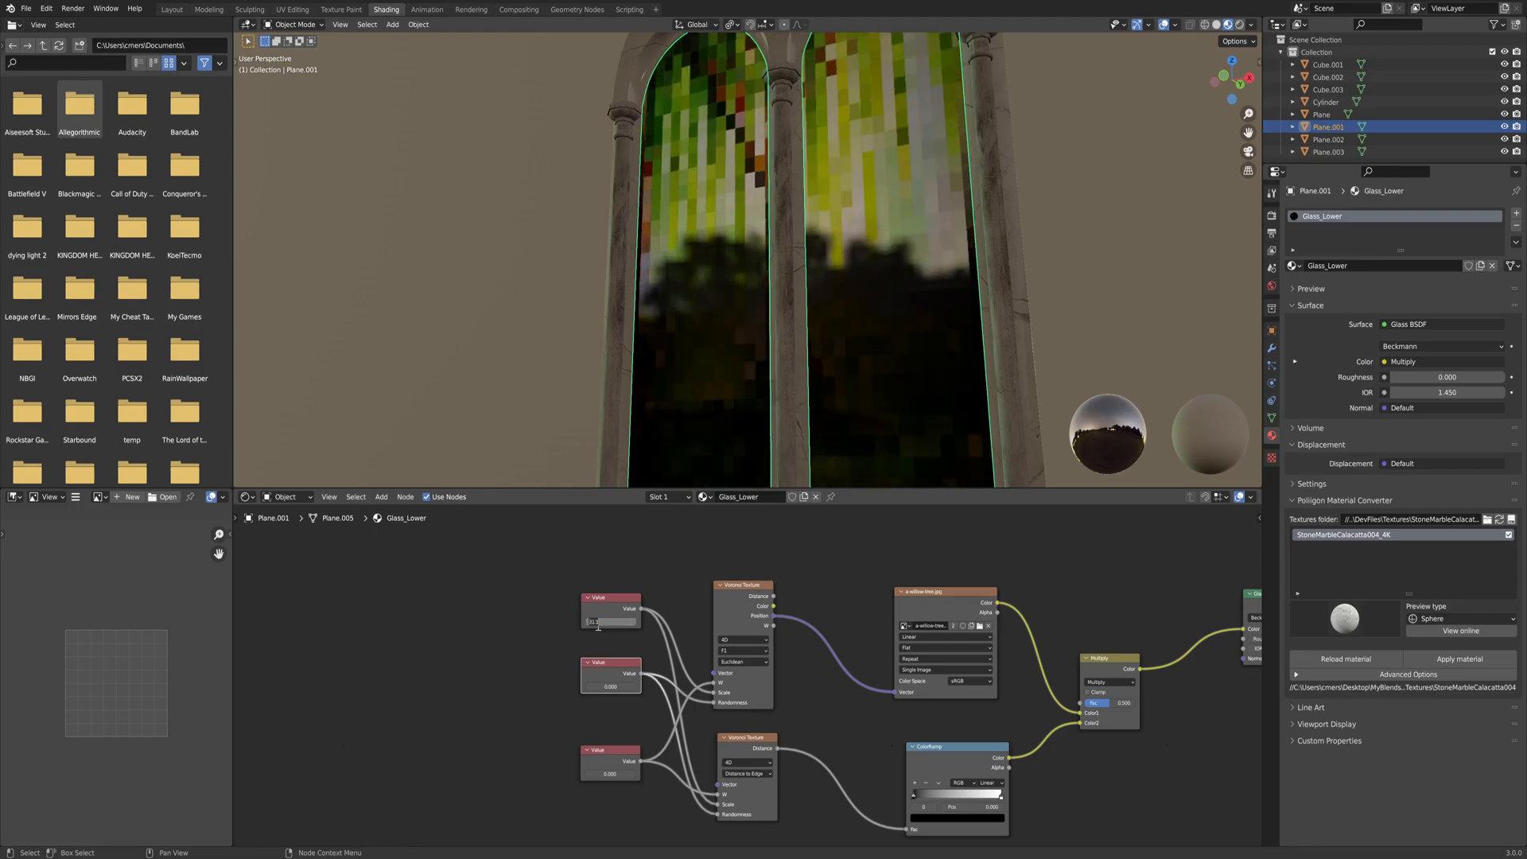
pyautogui.write('40')
pyautogui.press('Return')
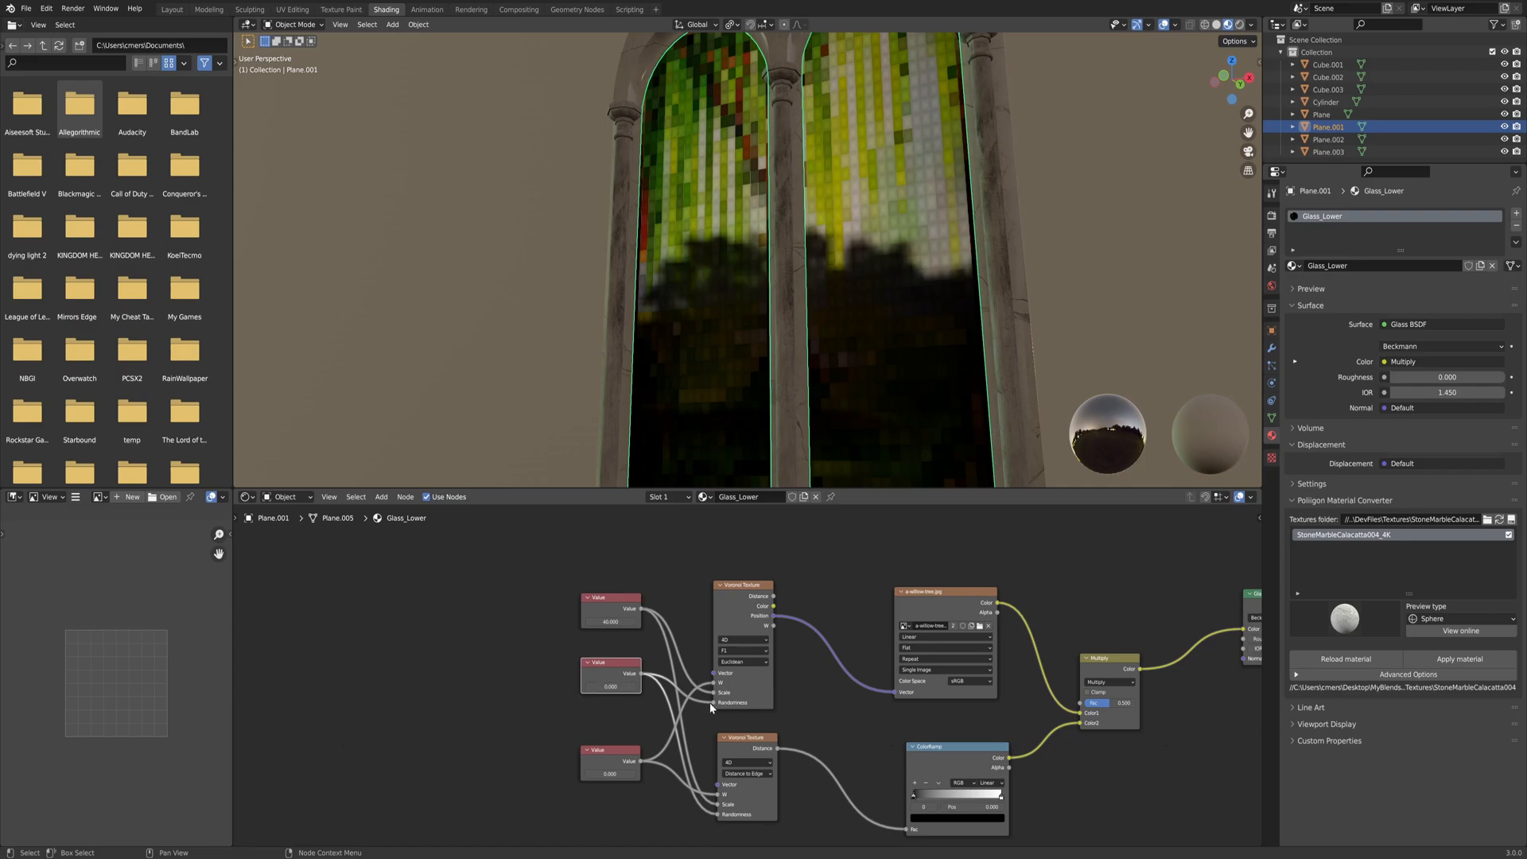
# Try different Randomness amounts in the middle Value node, including 1 and 0, to compare the cell shapes.
pyautogui.click(613, 686)
pyautogui.moveTo(611, 687); pyautogui.dragTo(629, 687)
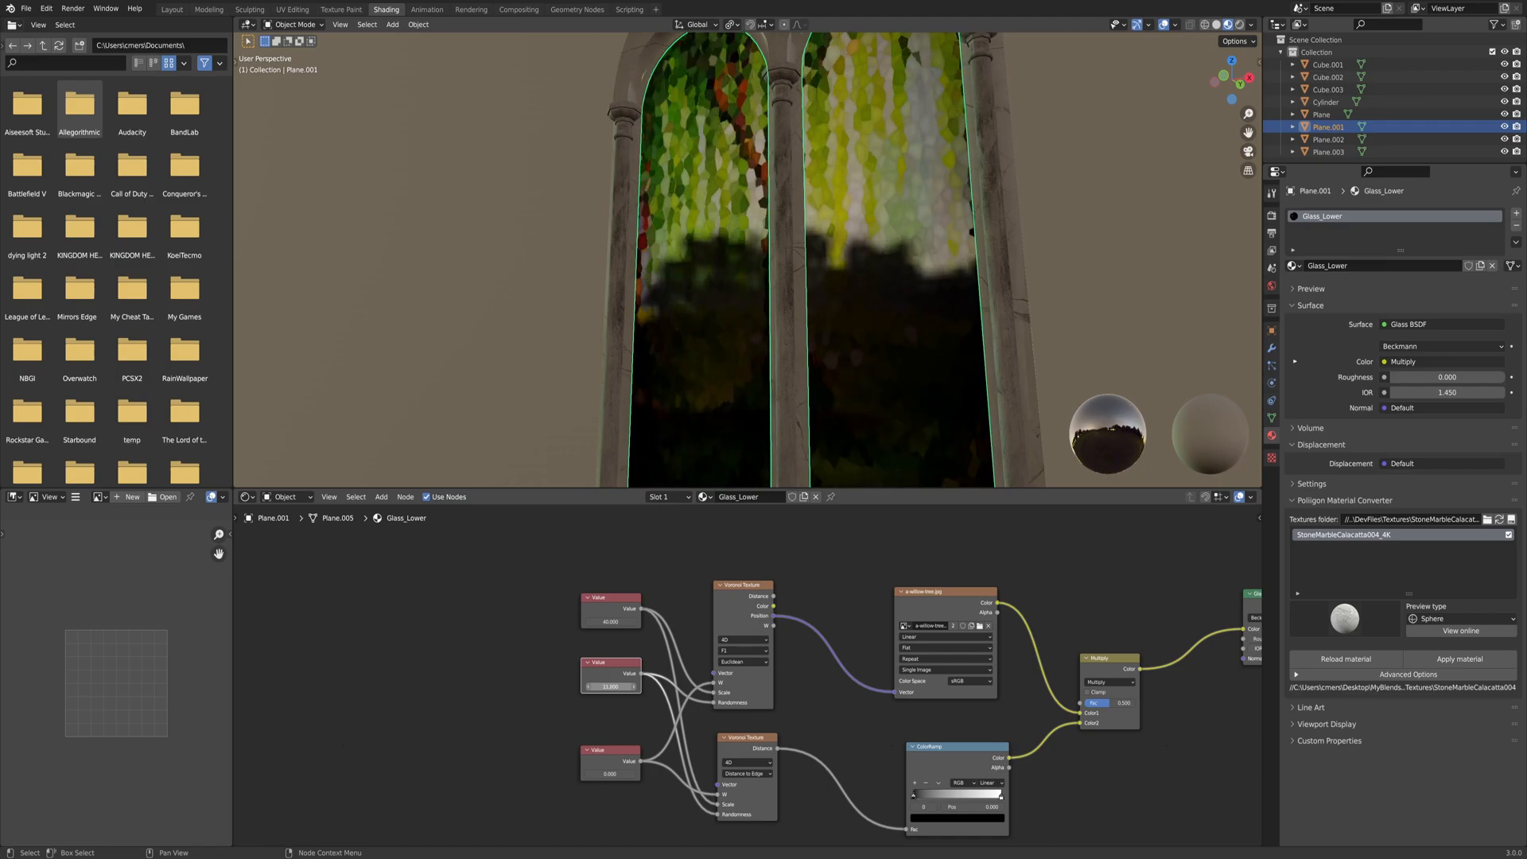
pyautogui.click(611, 687)
pyautogui.write('1')
pyautogui.press('Return')
pyautogui.click(611, 687)
pyautogui.write('0')
pyautogui.press('Return')
# Set the middle Value node, which drives the Voronoi Randomness, to 1.
pyautogui.click(616, 686)
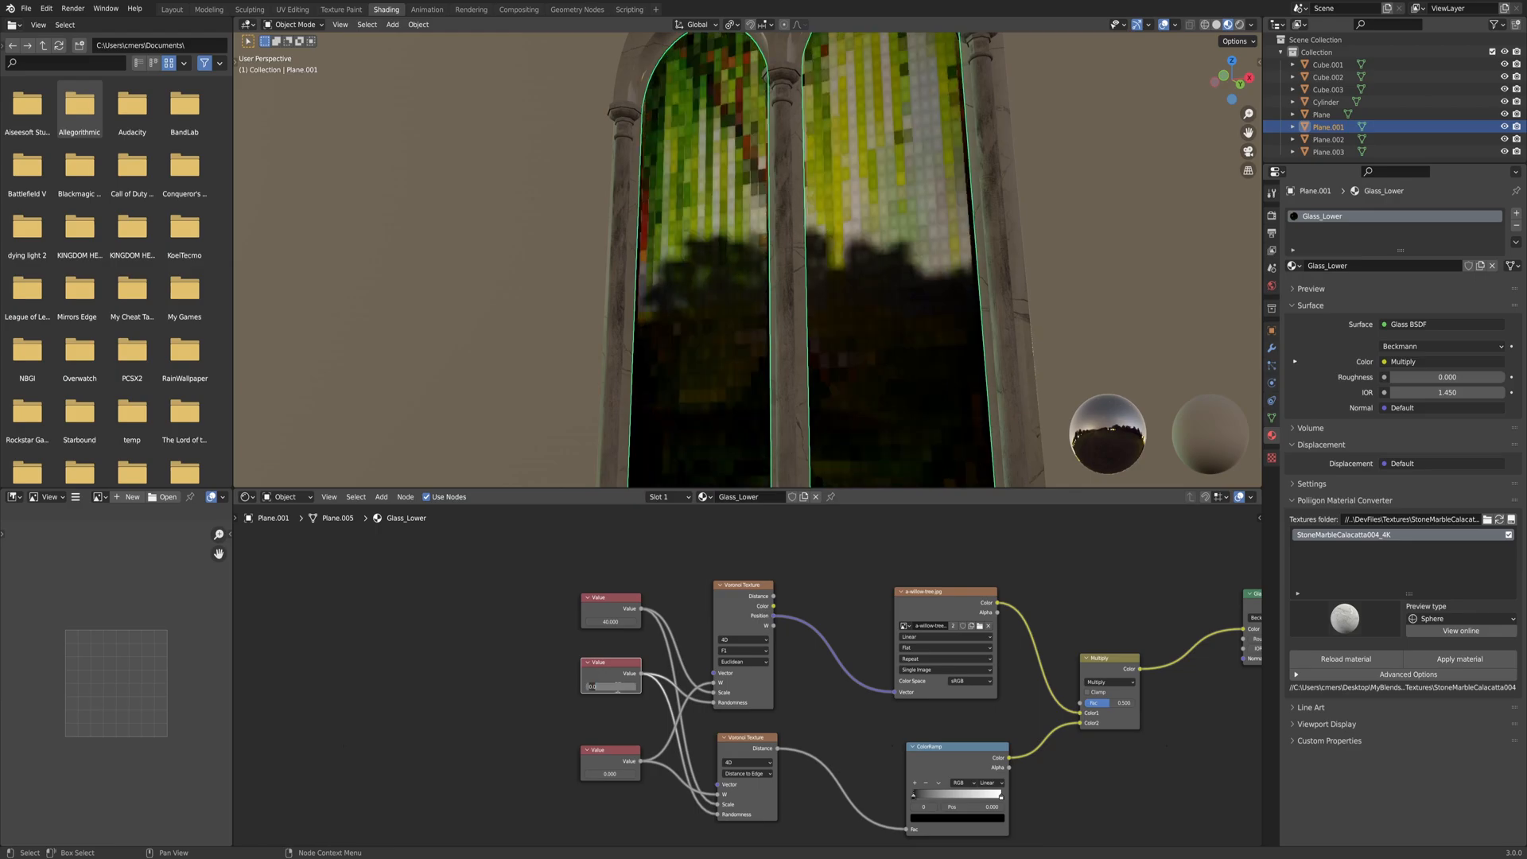
pyautogui.write('1')
pyautogui.press('Return')
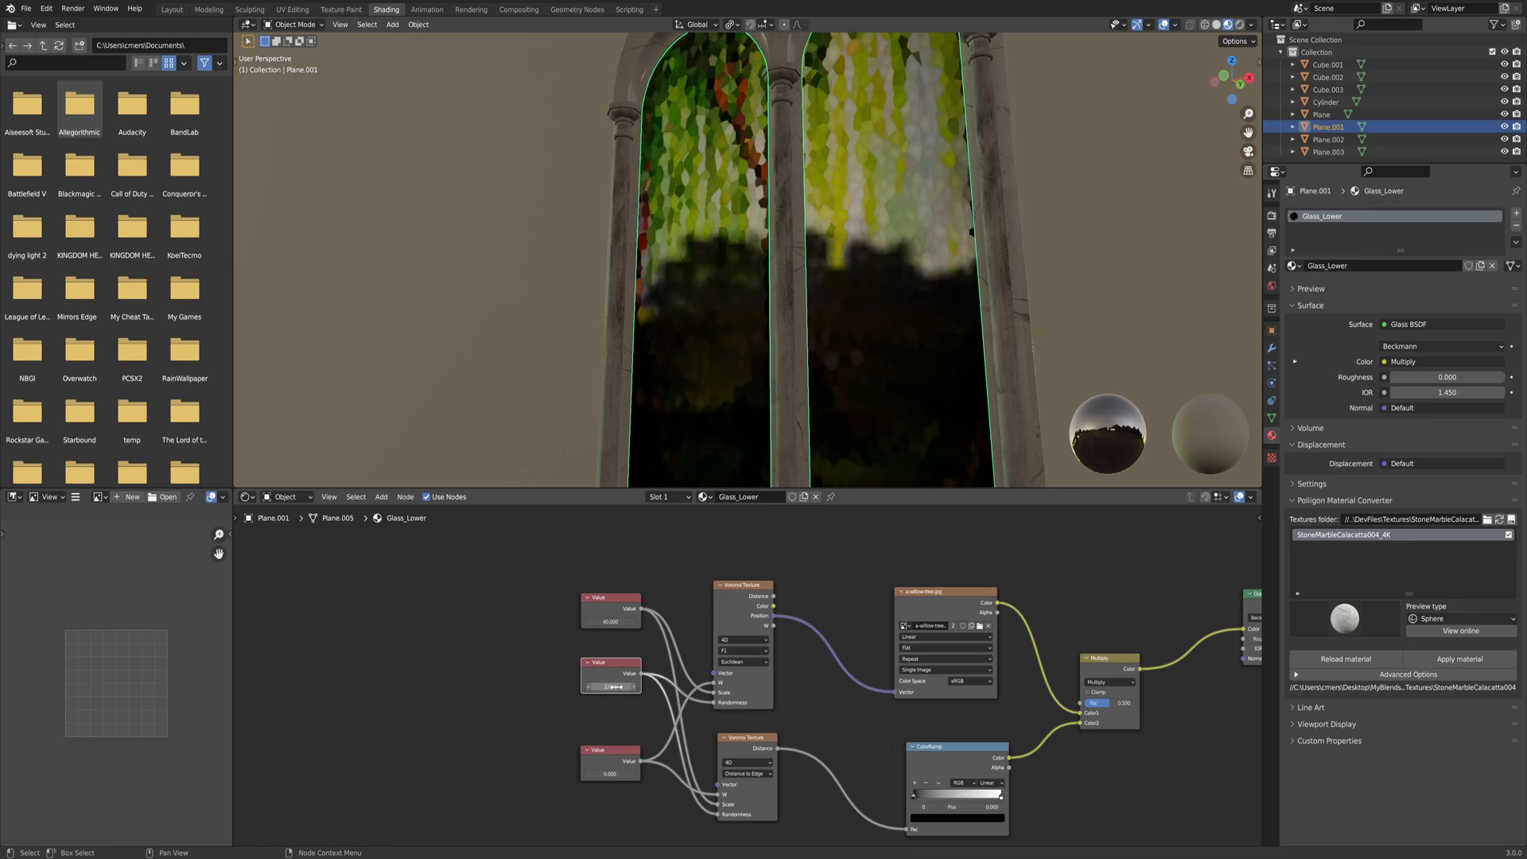
# View the glass cells up close and raise the bottom Value node, which drives the Voronoi W, to 0.9.
pyautogui.moveTo(818, 293); pyautogui.dragTo(715, 245, button='middle')
pyautogui.scroll(1, 807, 279)
pyautogui.moveTo(665, 322); pyautogui.dragTo(765, 256, button='middle')
pyautogui.scroll(3, 771, 302)
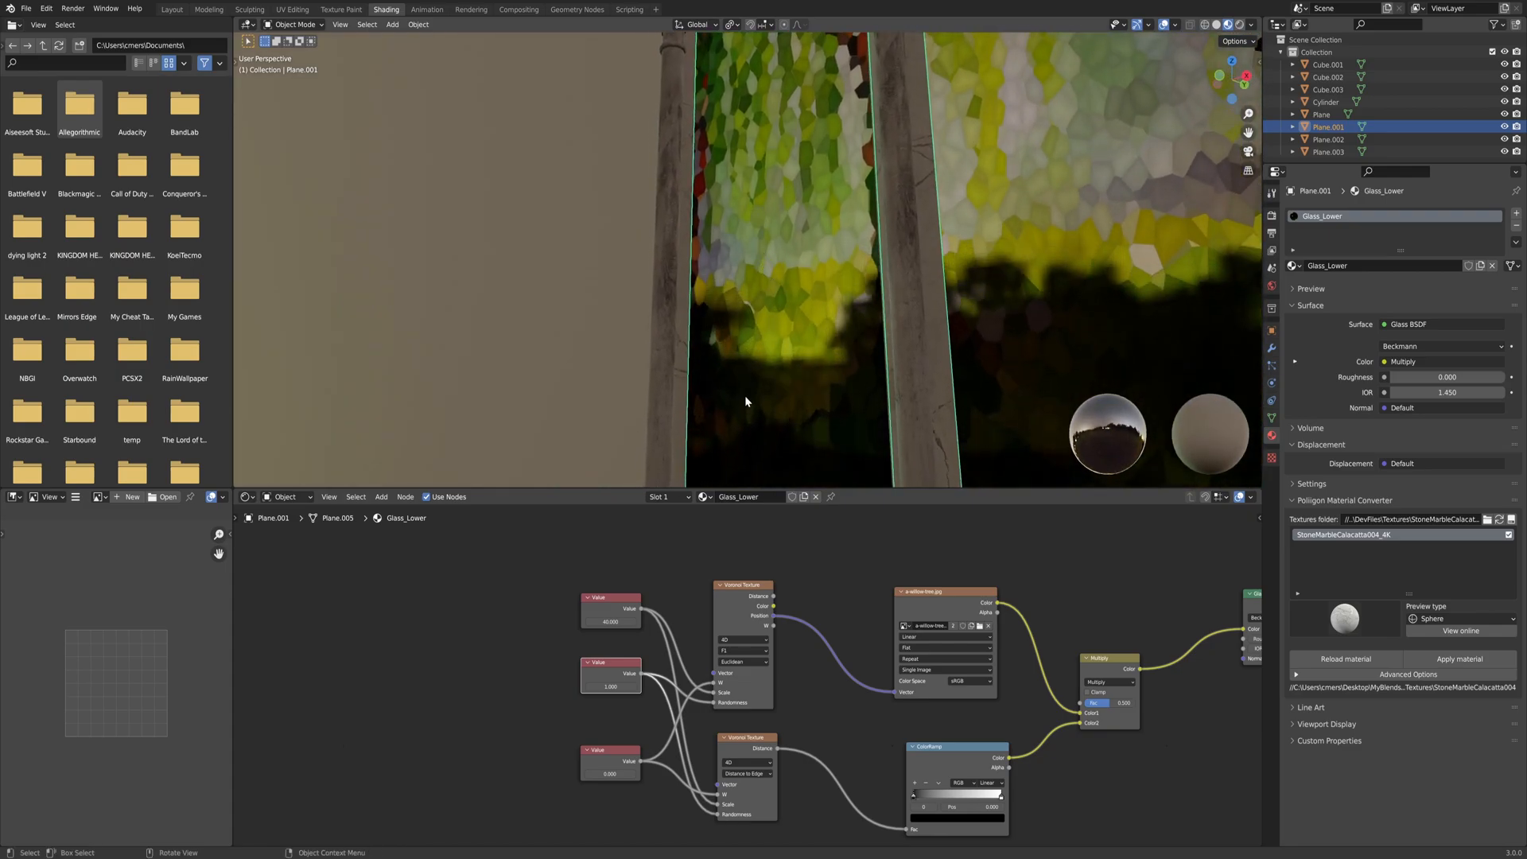
pyautogui.moveTo(674, 612); pyautogui.dragTo(666, 586, button='middle')
pyautogui.click(602, 748)
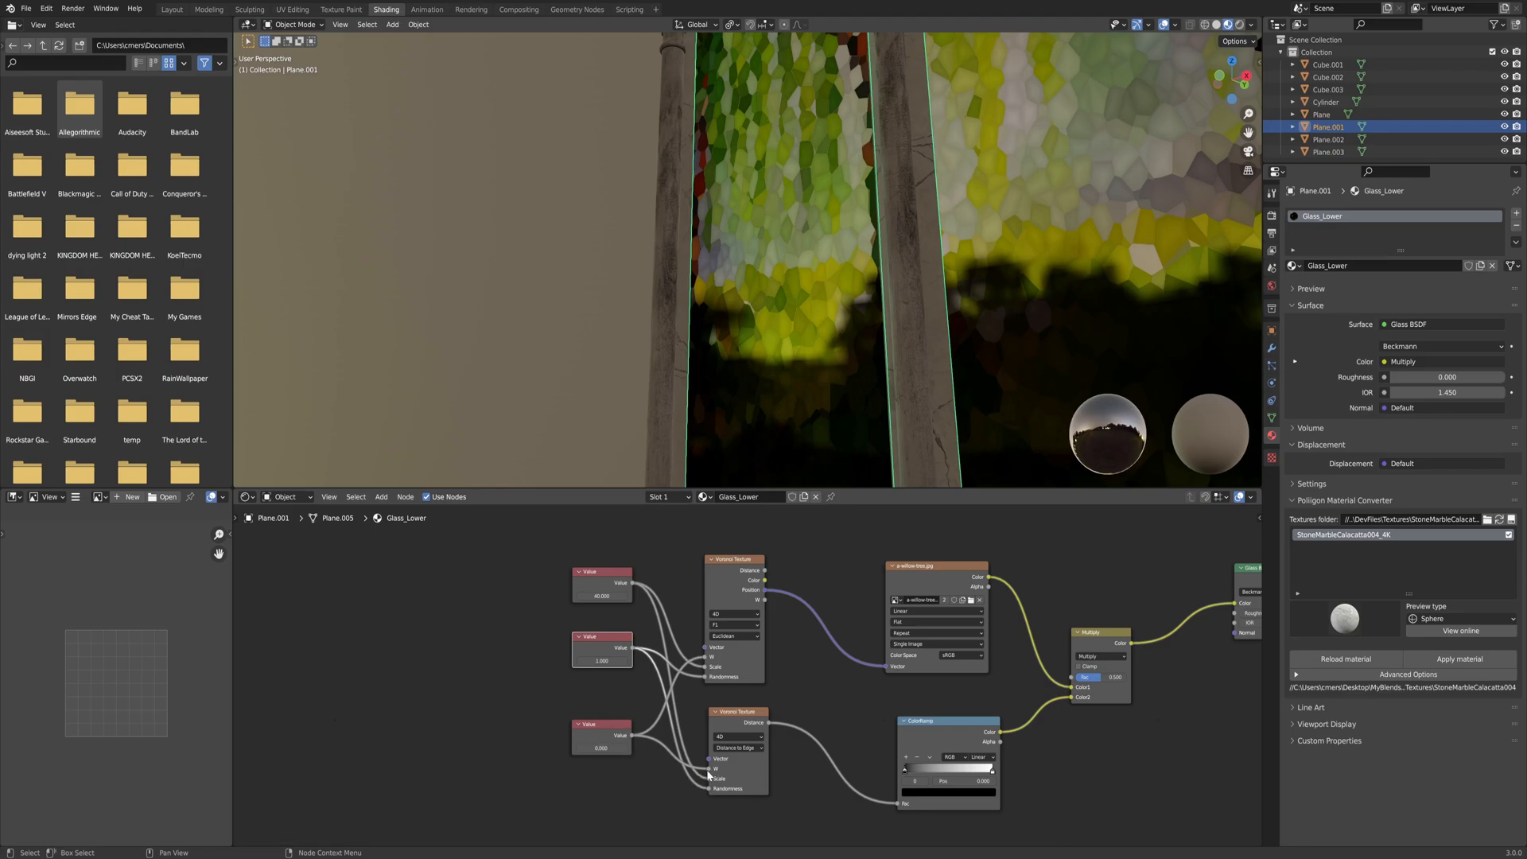
pyautogui.doubleClick(625, 751)
pyautogui.doubleClick(625, 751)
pyautogui.doubleClick(625, 750)
pyautogui.doubleClick(625, 750)
pyautogui.click(625, 750)
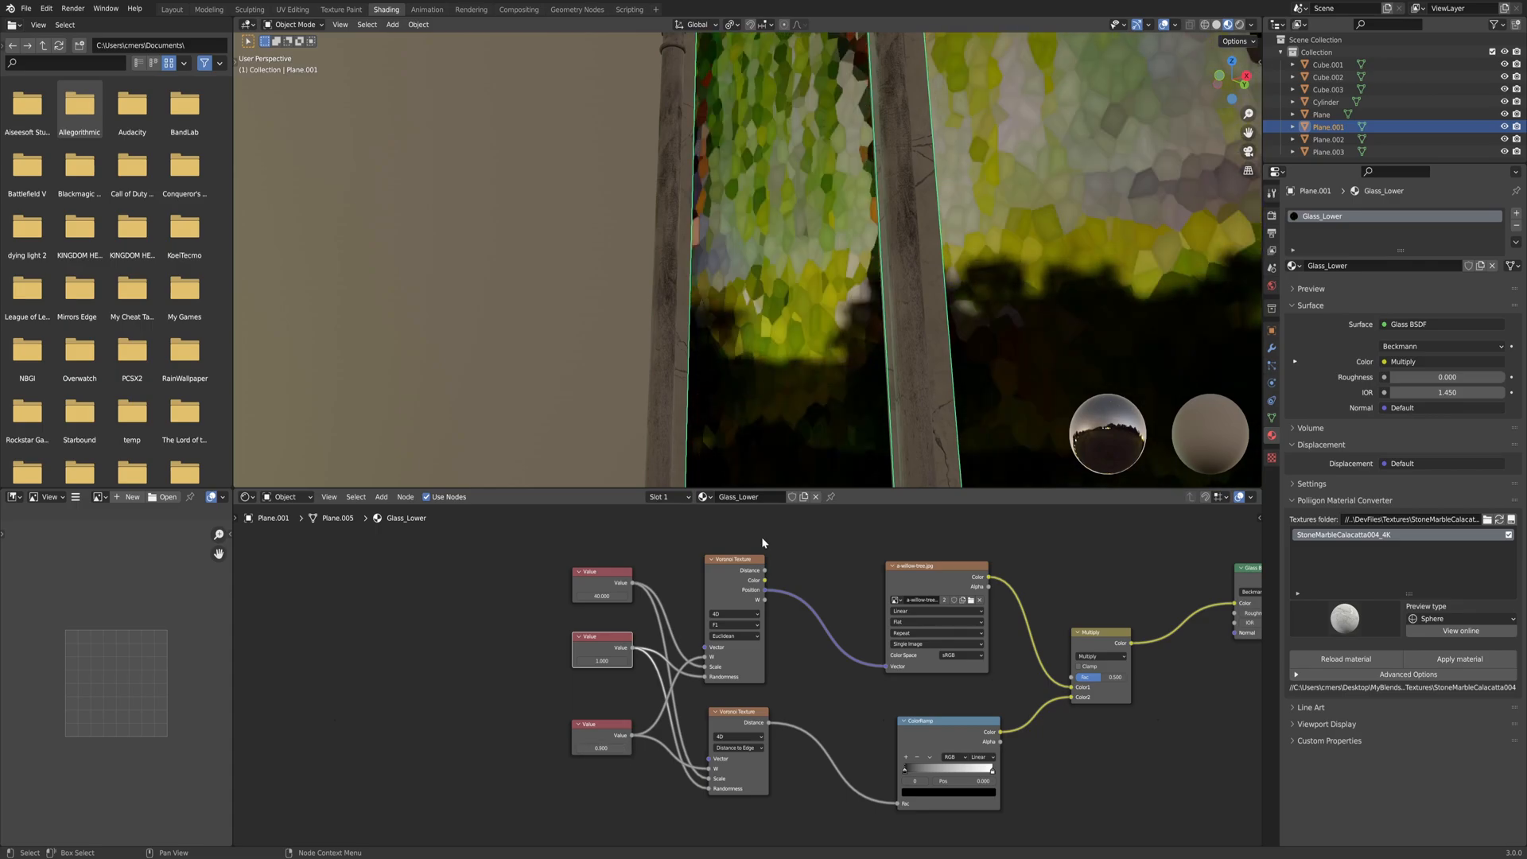
# Raise the bottom Value node driving the Voronoi W to 1.7 and view the glass panes from other angles.
pyautogui.scroll(-2, 861, 404)
pyautogui.moveTo(861, 326); pyautogui.dragTo(840, 394, button='middle')
pyautogui.scroll(-4, 813, 304)
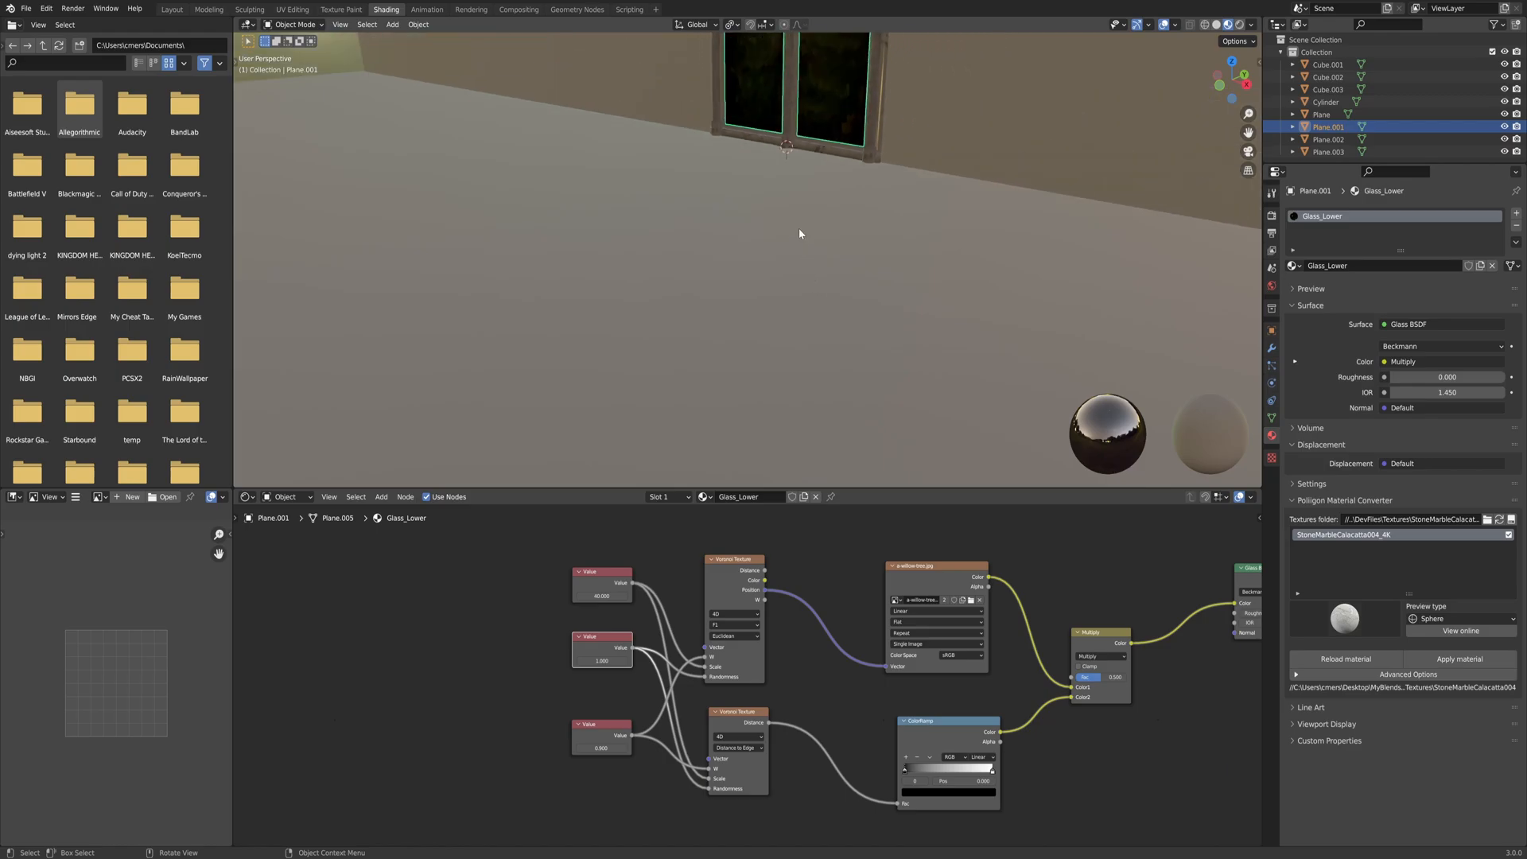
pyautogui.moveTo(801, 238); pyautogui.dragTo(725, 11, button='middle')
pyautogui.moveTo(725, 71); pyautogui.dragTo(714, 167, button='middle')
pyautogui.scroll(6, 755, 135)
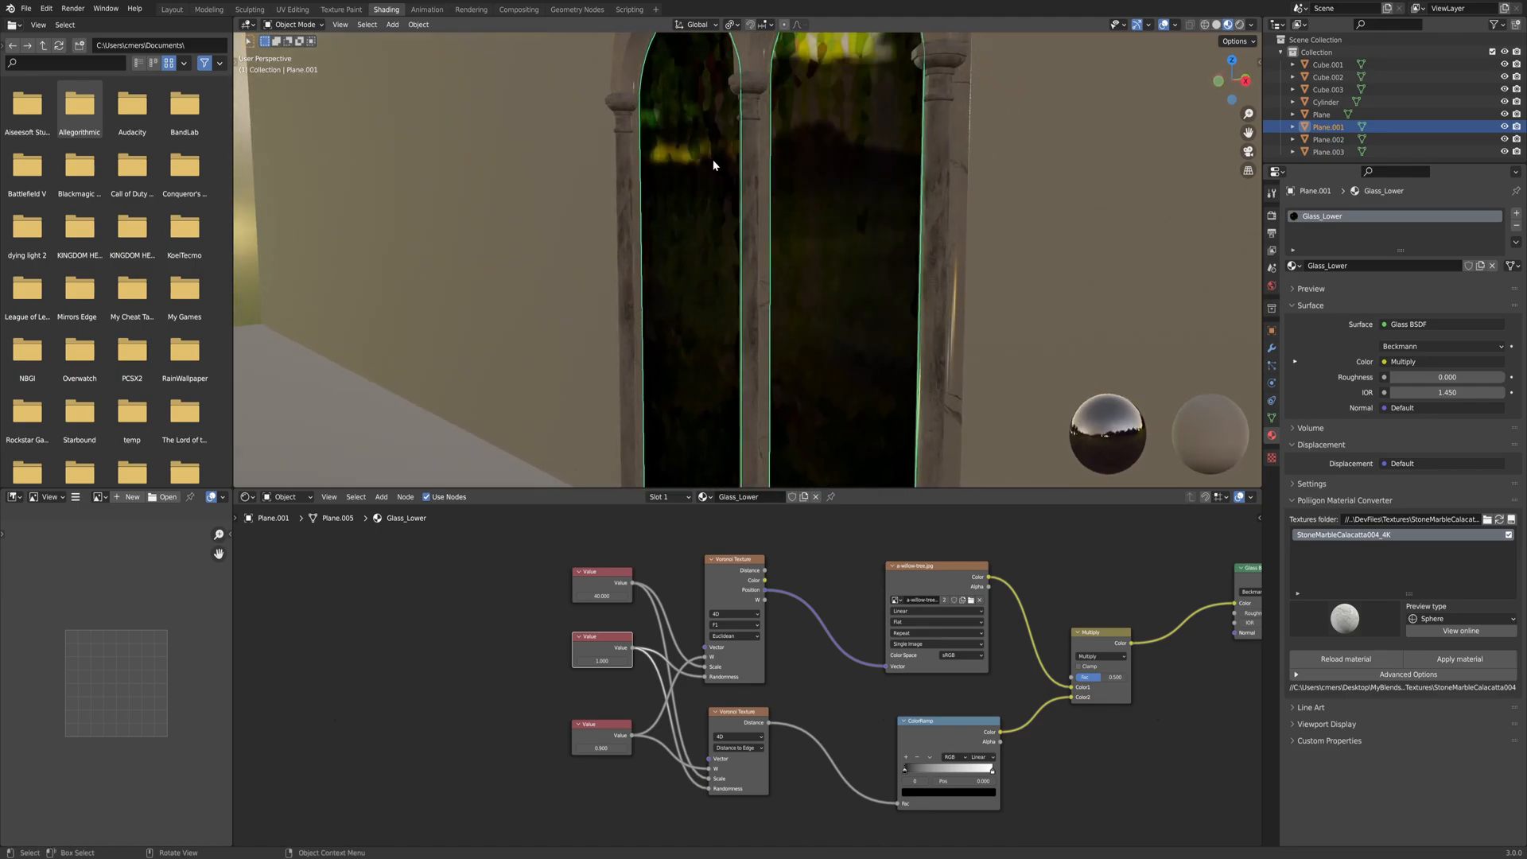
pyautogui.click(624, 748)
pyautogui.click(624, 748)
pyautogui.click(624, 748)
pyautogui.click(624, 748)
pyautogui.click(624, 748)
pyautogui.click(624, 748)
pyautogui.click(624, 748)
pyautogui.click(625, 748)
pyautogui.moveTo(709, 345); pyautogui.dragTo(753, 252, button='middle')
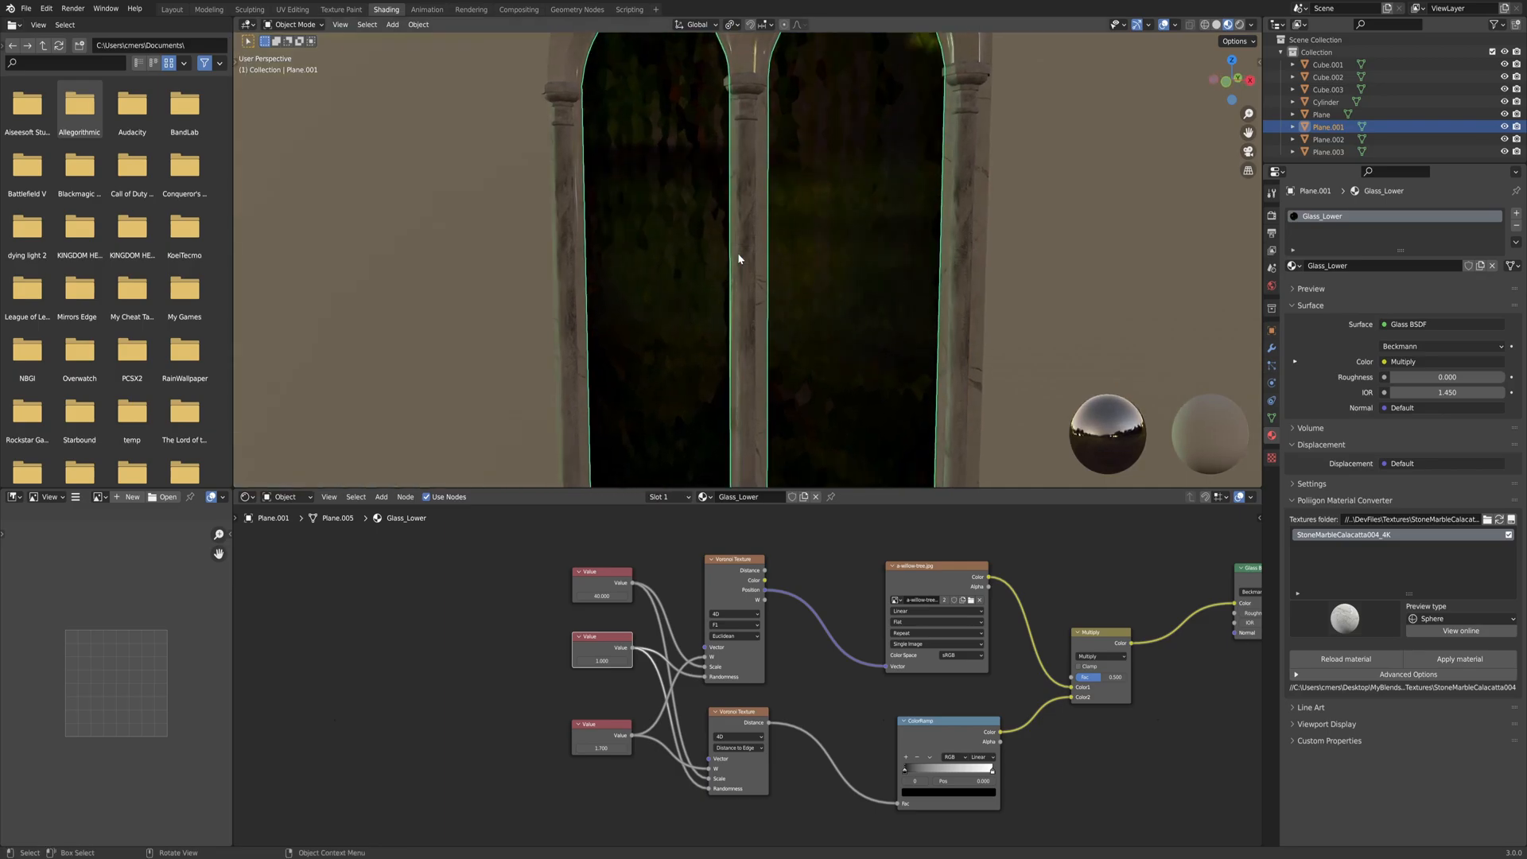
# View the glass panes from other angles and lower the bottom Value node, which drives the Voronoi W, to 0.4.
pyautogui.moveTo(721, 191); pyautogui.dragTo(715, 193, button='middle')
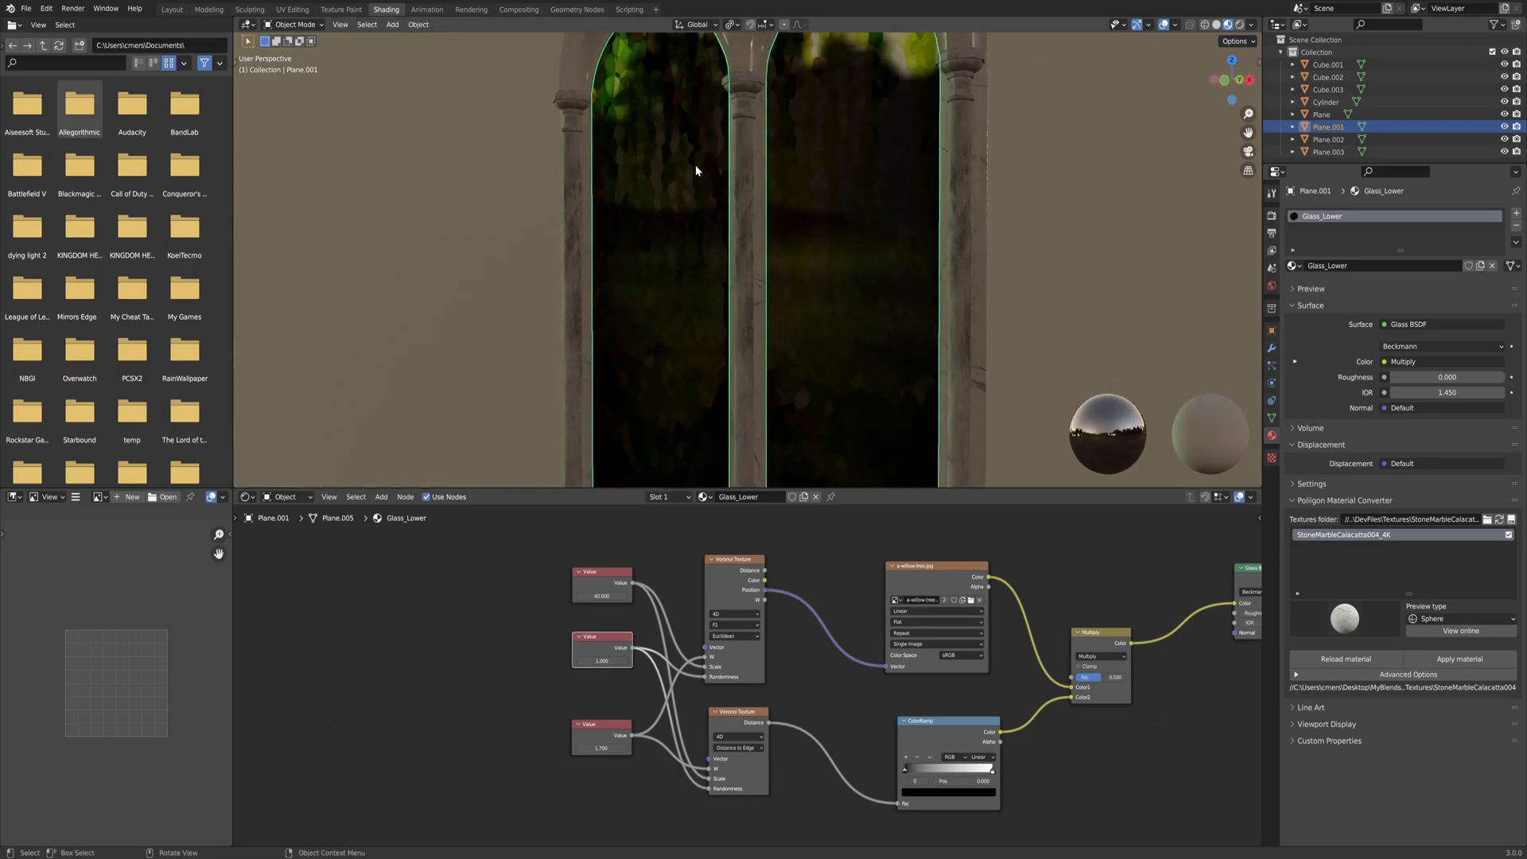
pyautogui.keyDown('shift'); pyautogui.moveTo(667, 297); pyautogui.dragTo(709, 171, button='middle'); pyautogui.keyUp('shift')
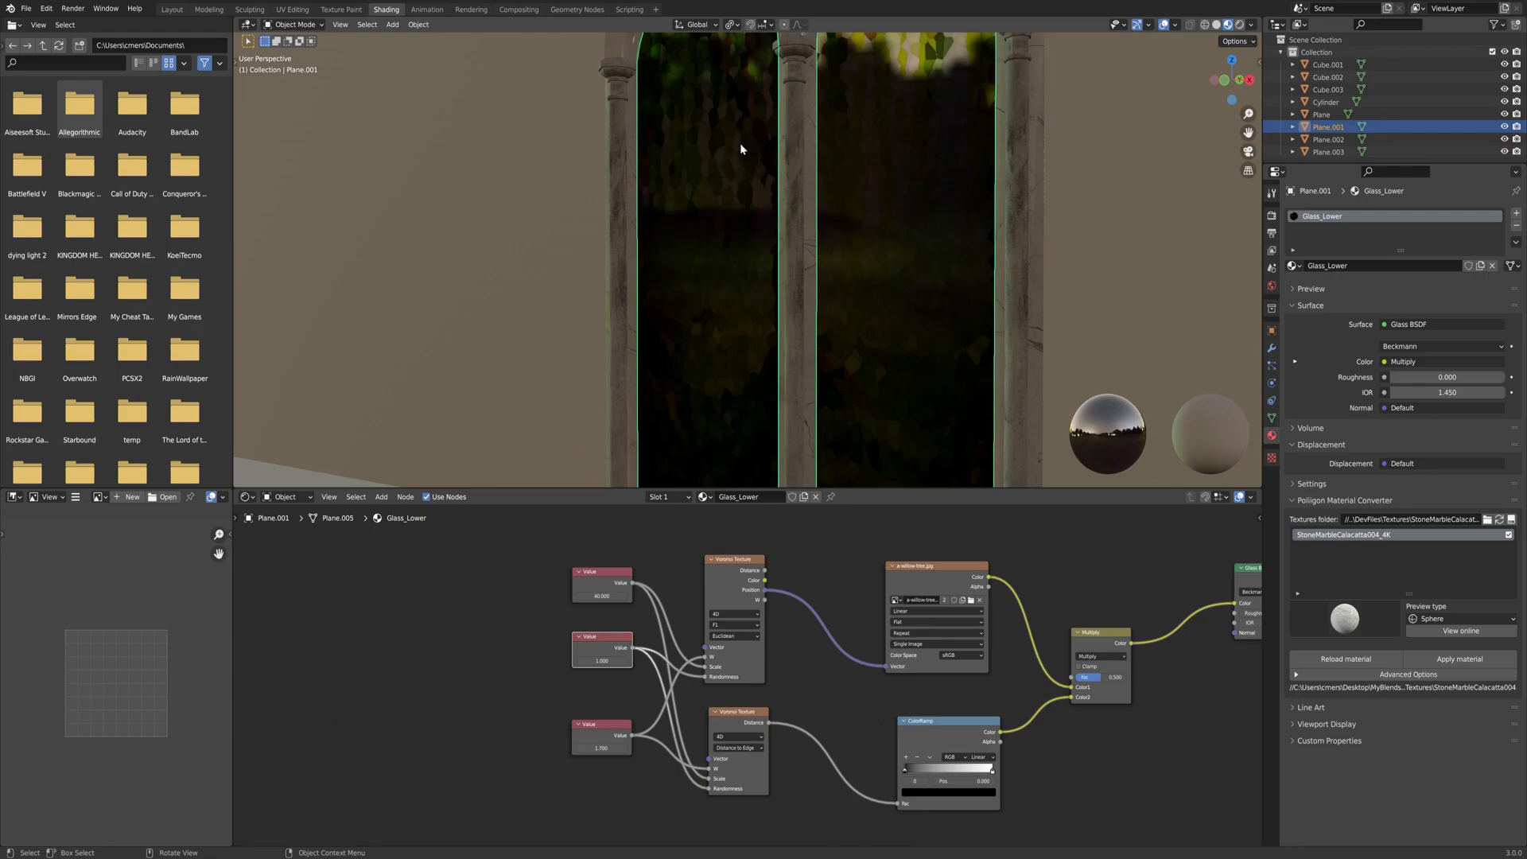
pyautogui.moveTo(725, 93); pyautogui.dragTo(724, 169, button='middle')
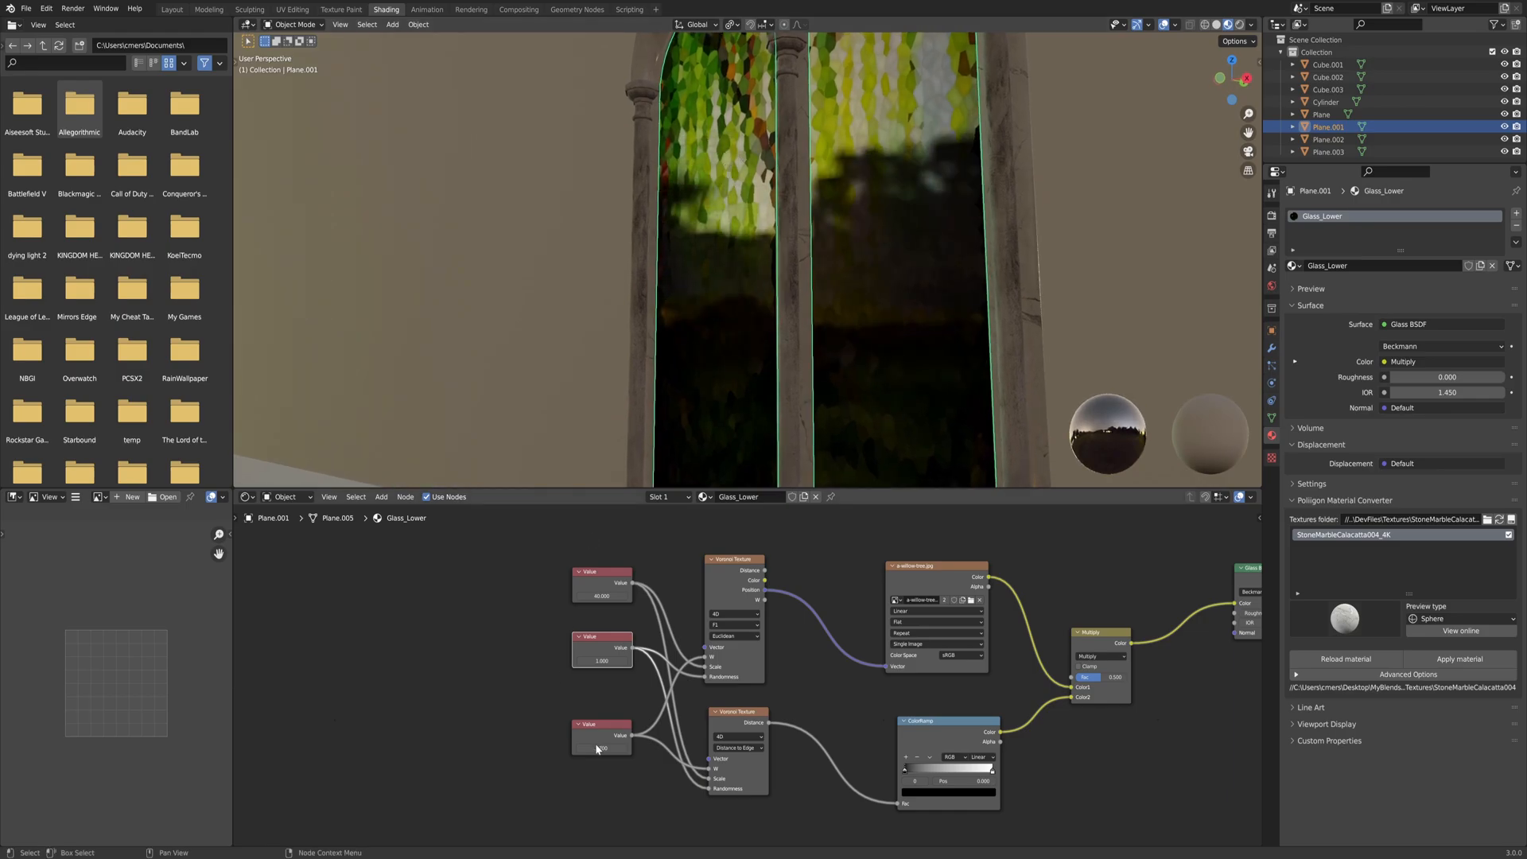
pyautogui.moveTo(578, 754); pyautogui.dragTo(549, 754)
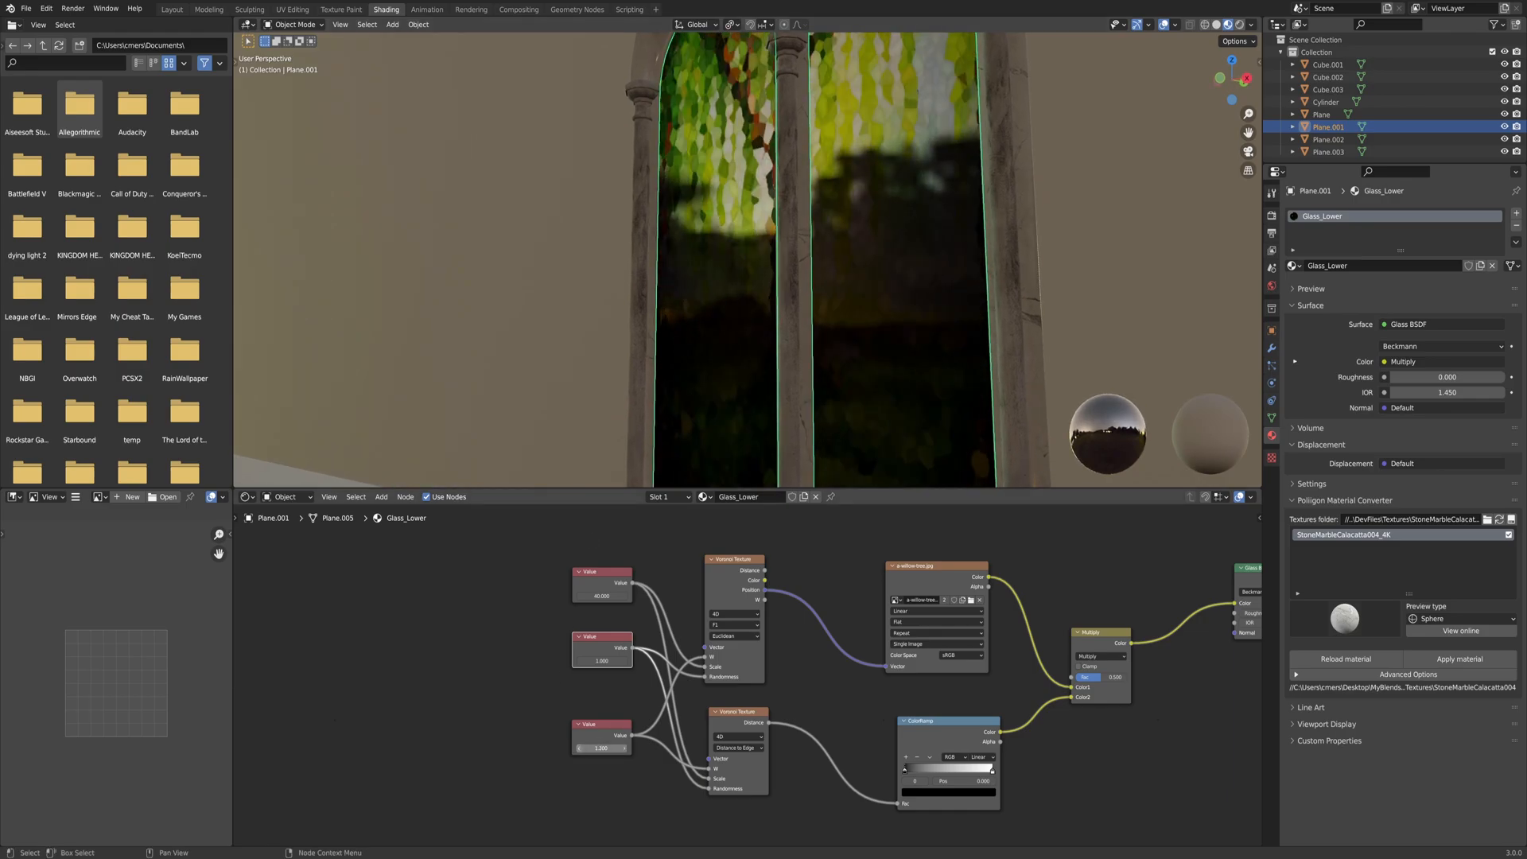
pyautogui.moveTo(611, 749); pyautogui.dragTo(589, 748)
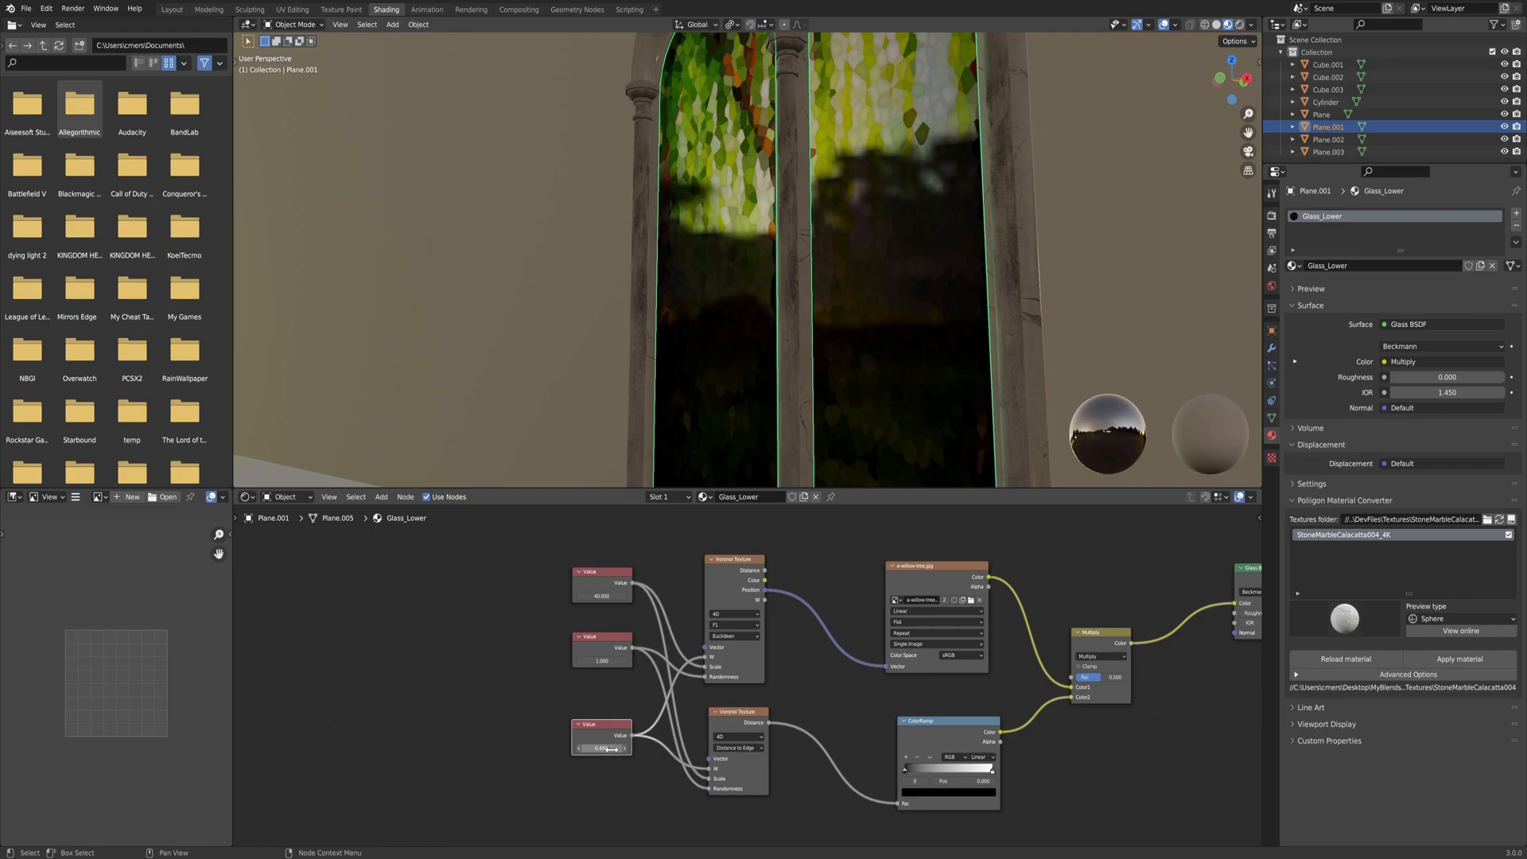
# Set the top Value node, which drives the Voronoi Scale, to 80 and view the glass in Material Preview shading.
pyautogui.click(598, 596)
pyautogui.write('80')
pyautogui.press('Return')
pyautogui.moveTo(754, 317); pyautogui.dragTo(752, 317, button='middle')
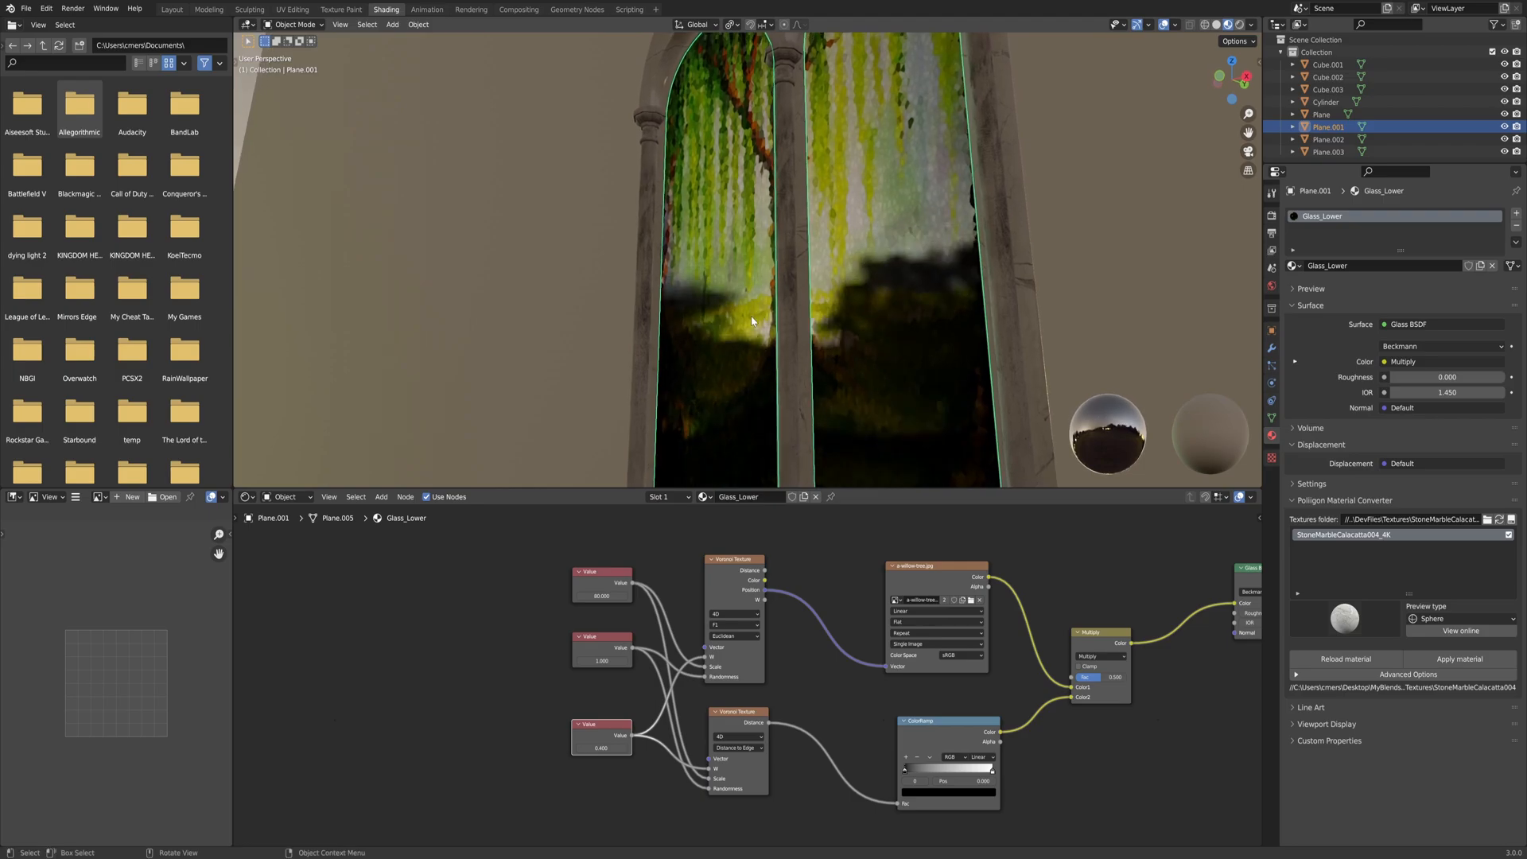
pyautogui.press('z')
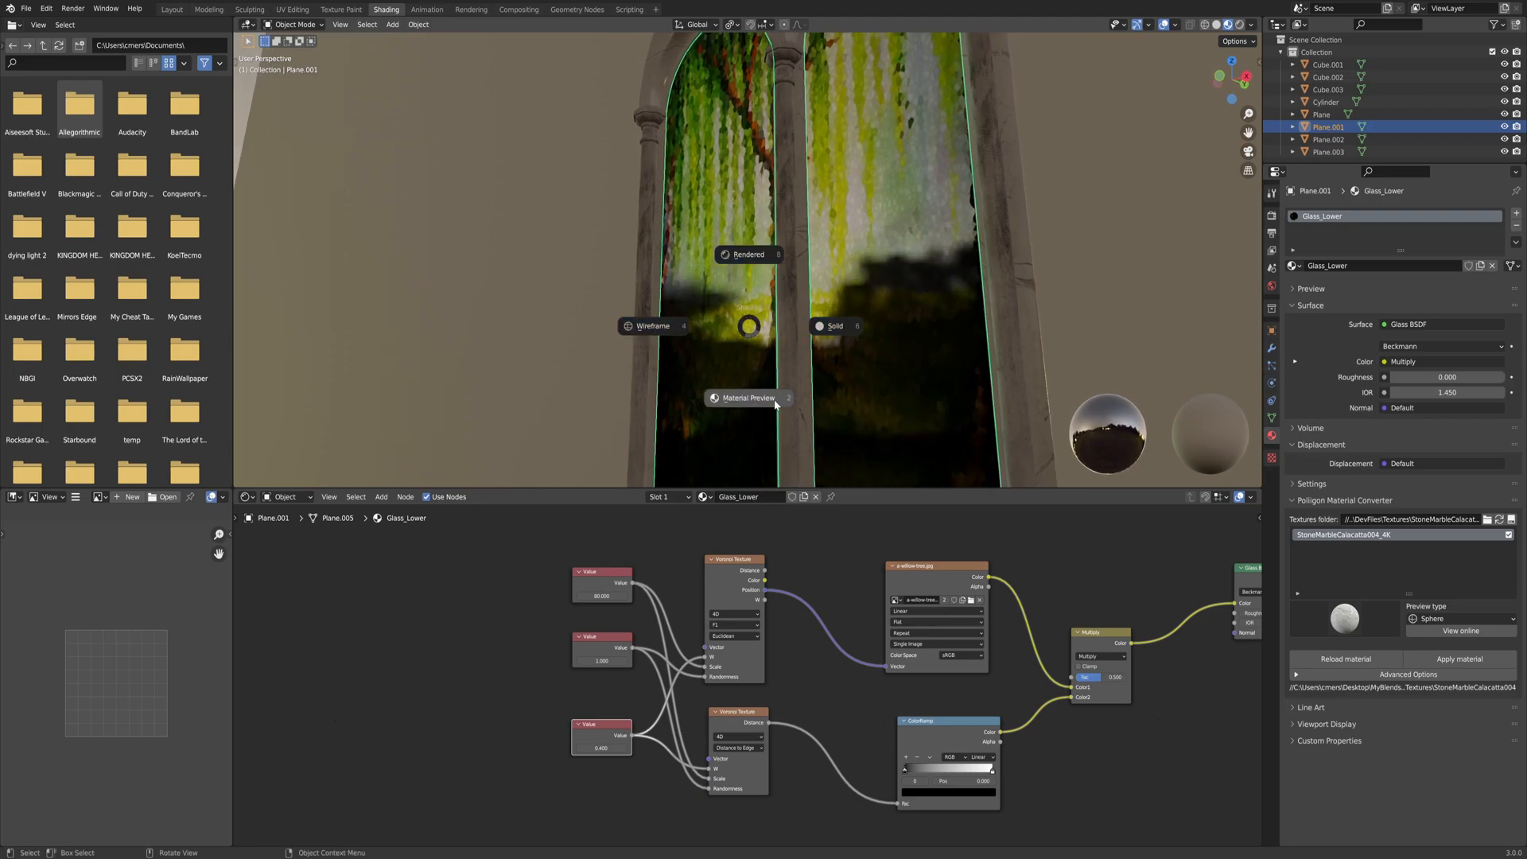
pyautogui.click(743, 398)
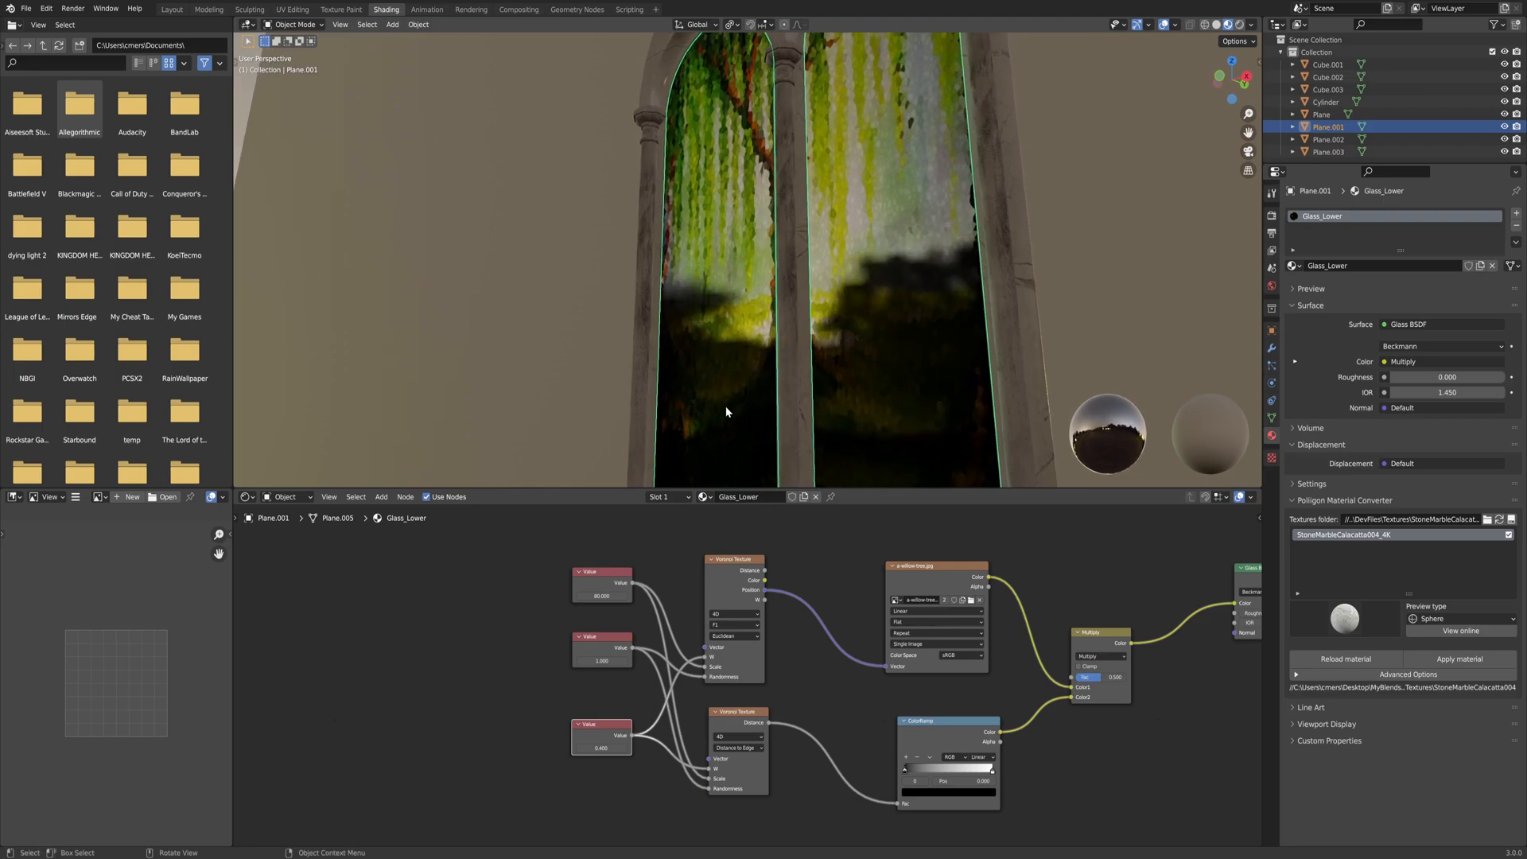
# Set the bottom Value node to 1.2 and raise it in small increments to 4.2 to compare the cell patterns.
pyautogui.click(602, 747)
pyautogui.write('1.2')
pyautogui.press('Return')
pyautogui.click(624, 749)
pyautogui.click(624, 749)
pyautogui.click(624, 749)
pyautogui.click(625, 749)
pyautogui.click(624, 749)
pyautogui.click(624, 749)
pyautogui.click(624, 749)
pyautogui.click(625, 749)
pyautogui.click(625, 749)
pyautogui.click(624, 749)
pyautogui.click(624, 749)
pyautogui.click(624, 749)
pyautogui.click(624, 750)
pyautogui.click(624, 749)
pyautogui.click(624, 749)
pyautogui.click(624, 749)
pyautogui.click(624, 749)
pyautogui.click(624, 749)
pyautogui.click(624, 749)
pyautogui.click(624, 749)
pyautogui.click(625, 749)
pyautogui.click(624, 749)
pyautogui.click(624, 749)
pyautogui.click(624, 749)
pyautogui.click(625, 749)
pyautogui.click(624, 749)
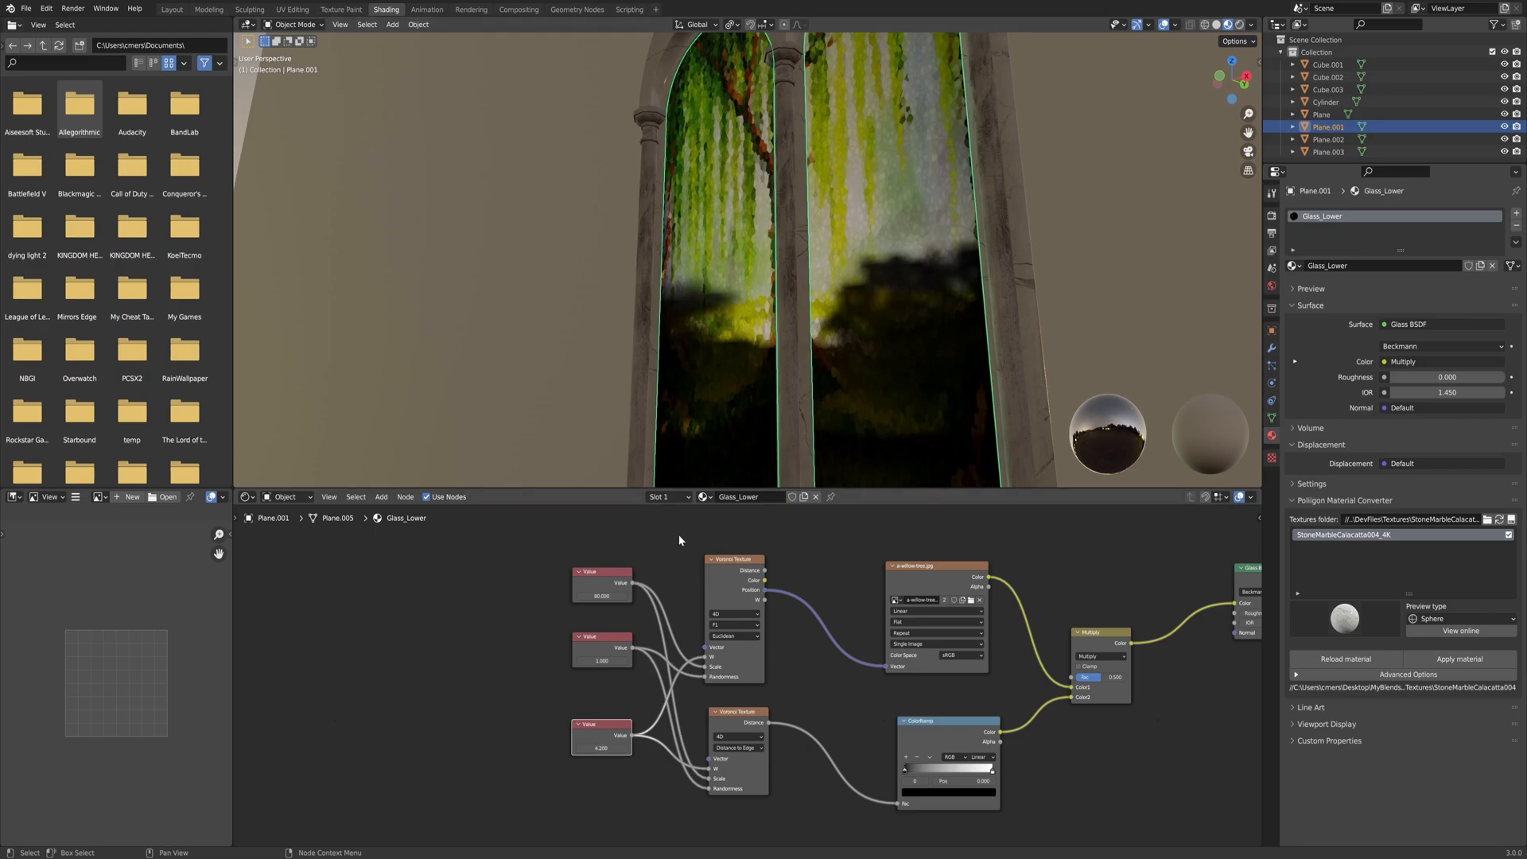
# Set the bottom Value node, which drives the Voronoi W, to 0.1.
pyautogui.click(594, 743)
pyautogui.write('1')
pyautogui.press('Return')
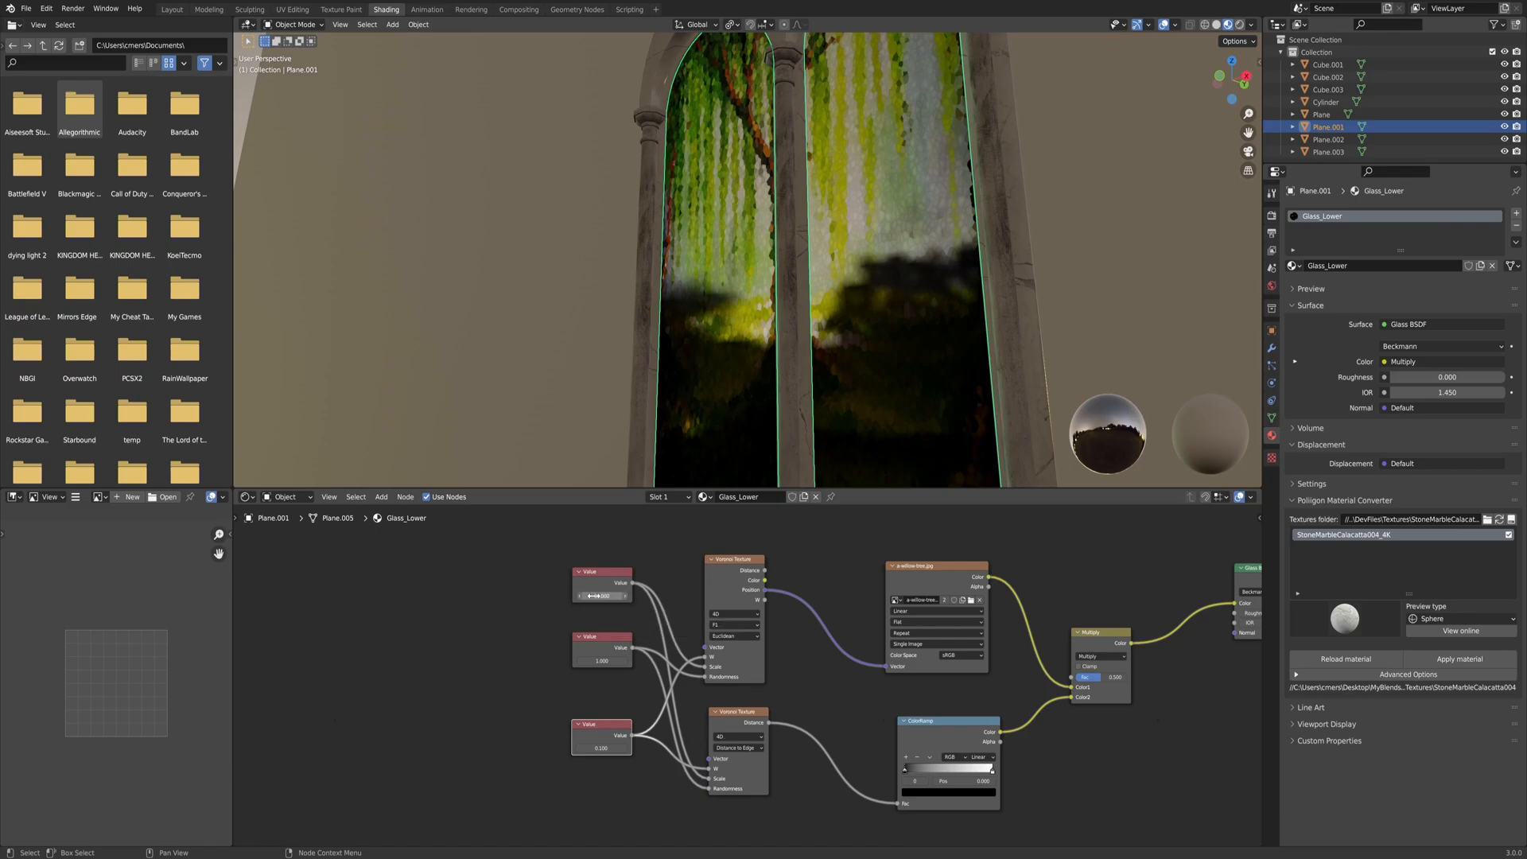
# Move the ColorRamp's white stop close to the black end, to position 0.045, to sharpen the dark lines between the glass cells.
pyautogui.moveTo(798, 664); pyautogui.dragTo(580, 659, button='middle')
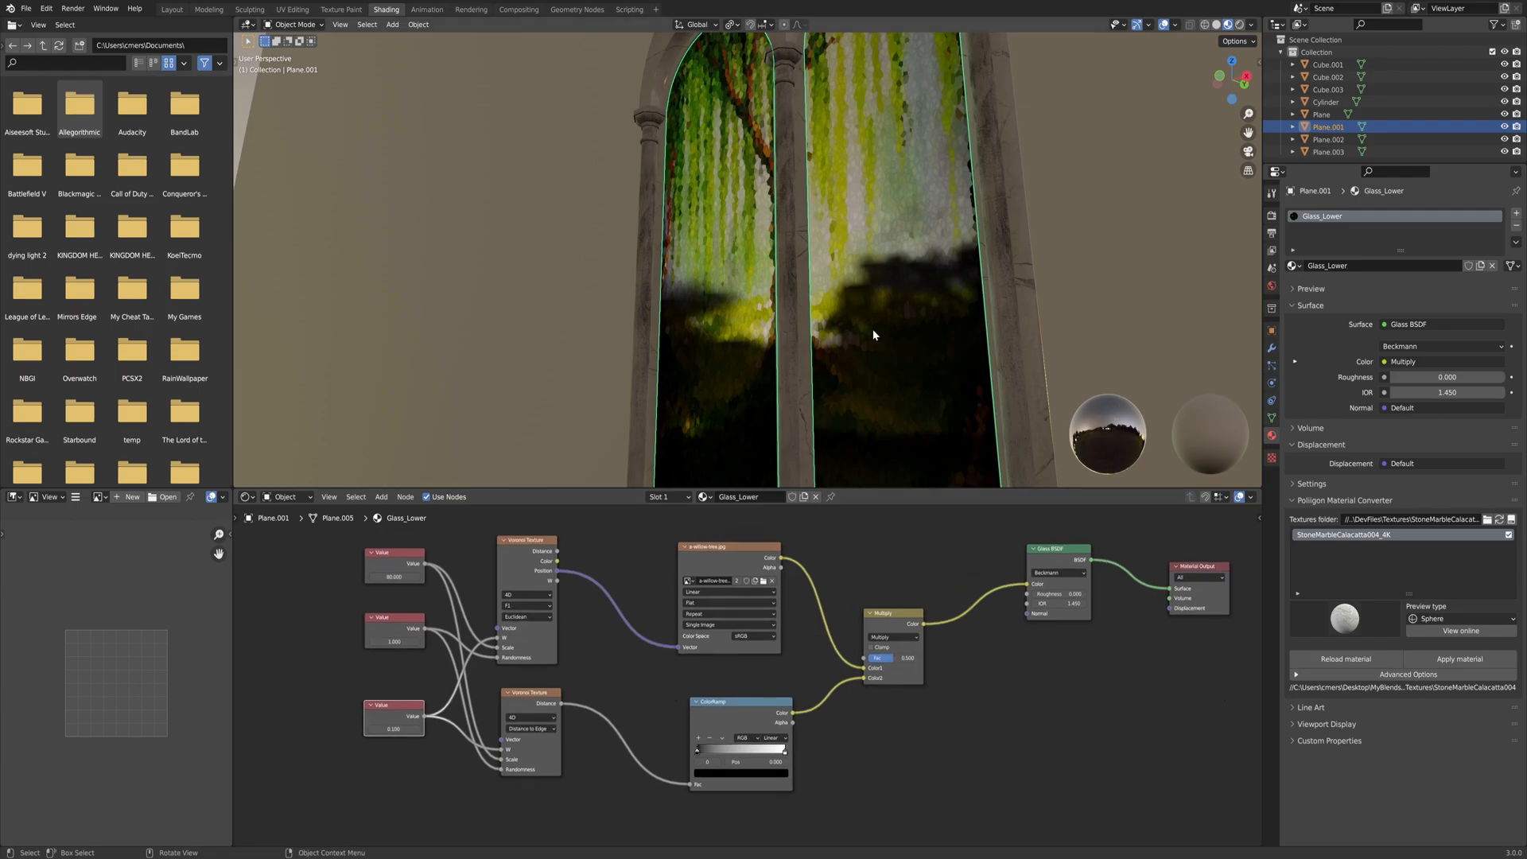
pyautogui.scroll(8, 872, 331)
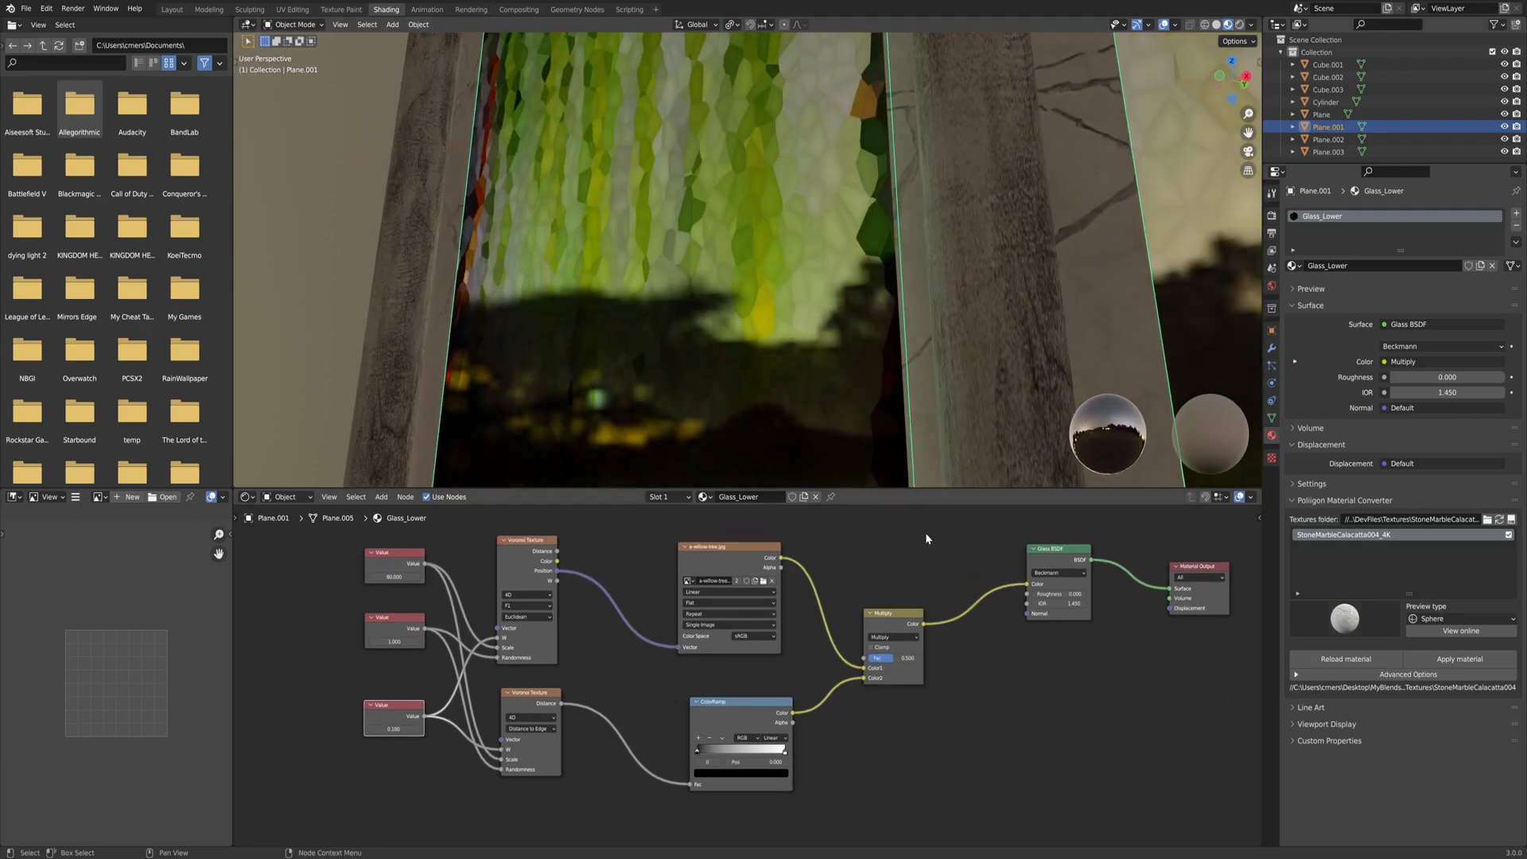
pyautogui.click(785, 754)
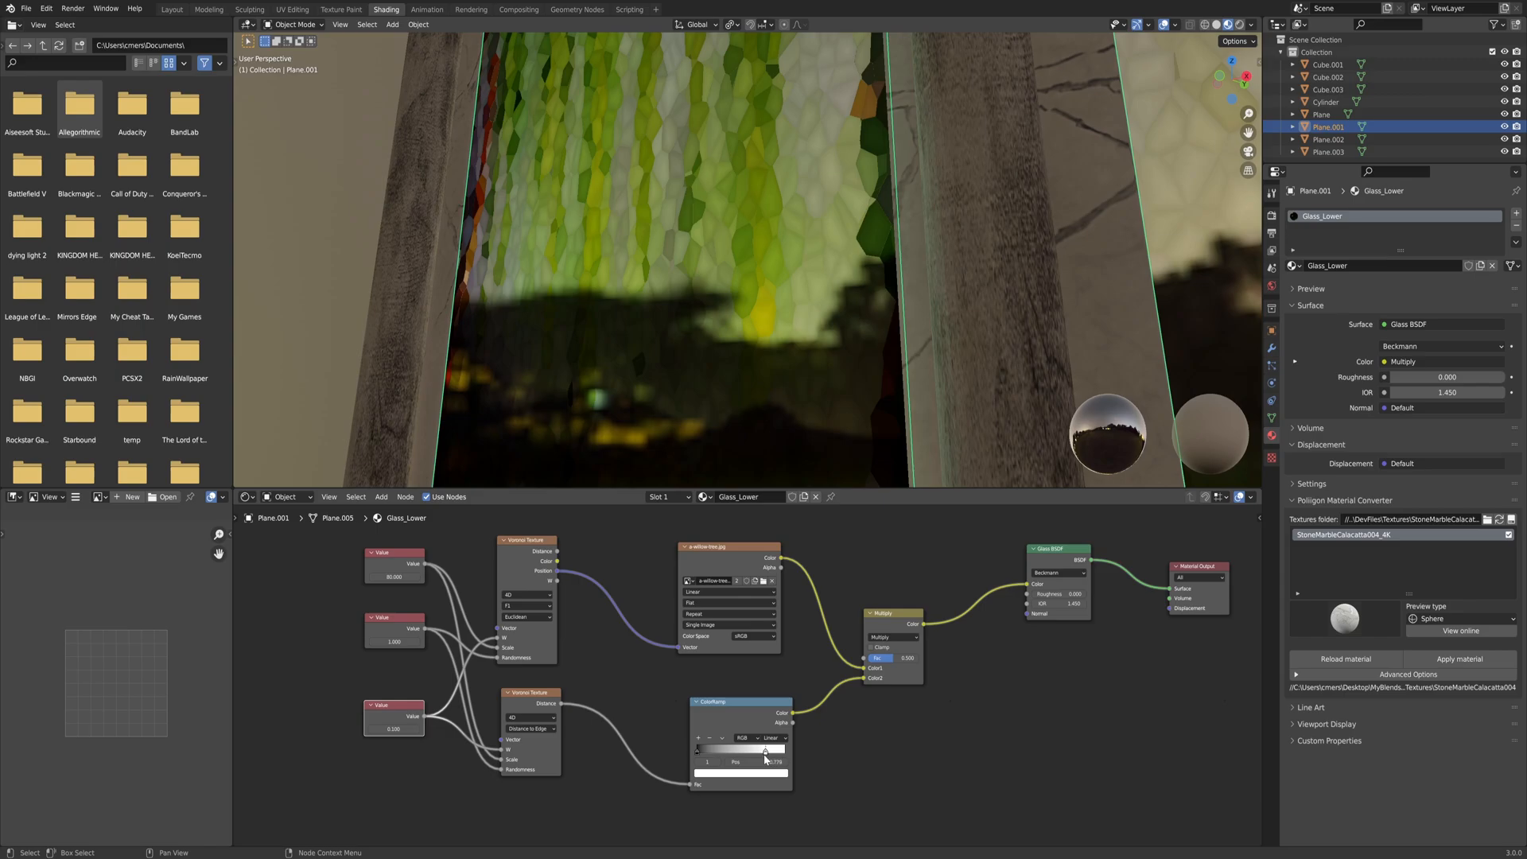
pyautogui.click(785, 757)
pyautogui.moveTo(786, 757); pyautogui.dragTo(688, 756)
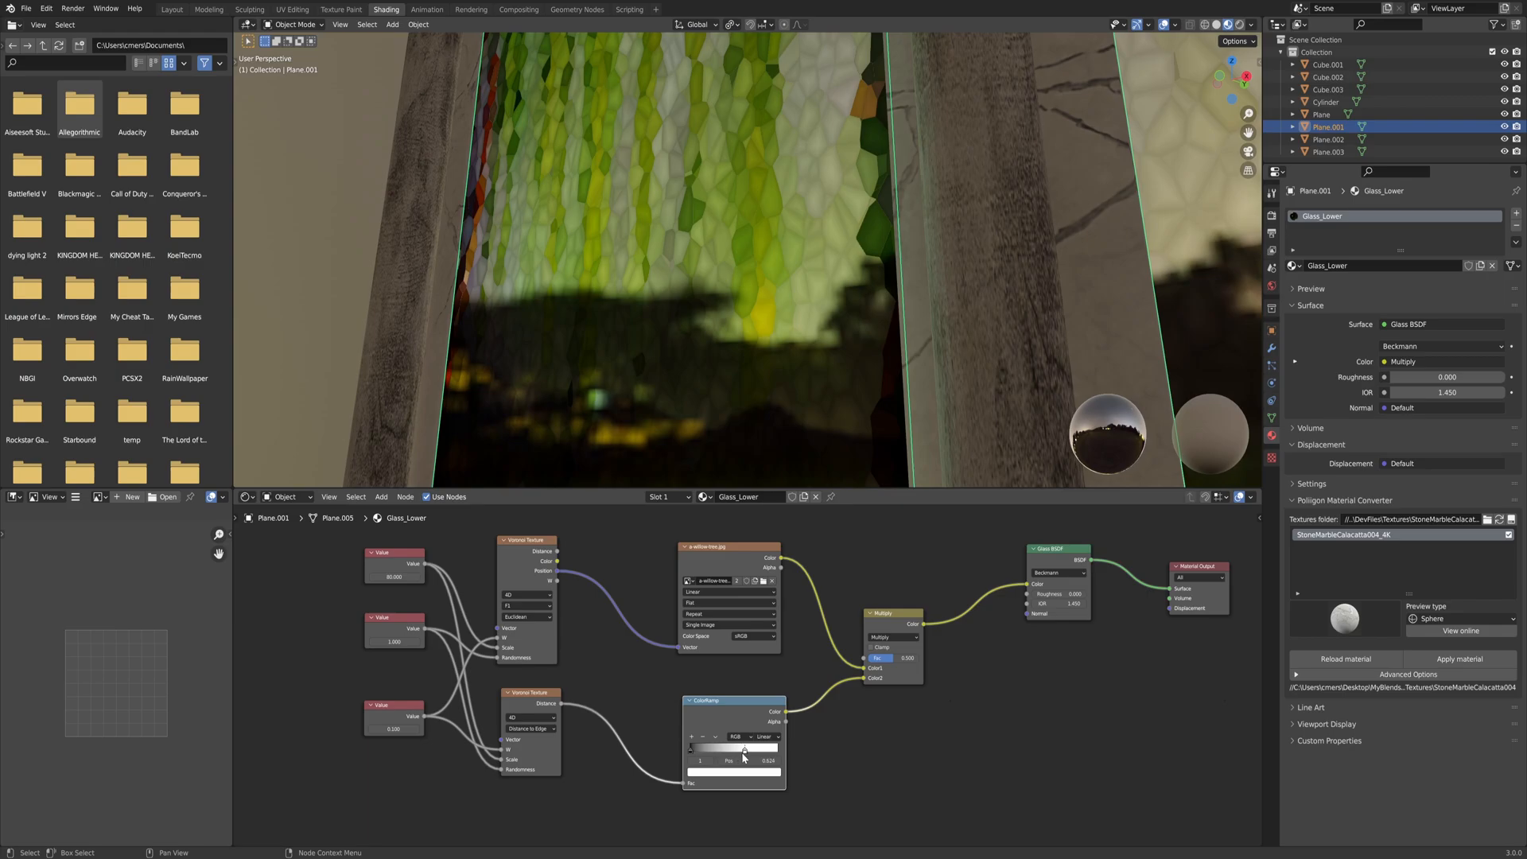
pyautogui.moveTo(690, 756)
pyautogui.mouseDown()
pyautogui.moveTo(714, 761)
pyautogui.moveTo(692, 761)
pyautogui.mouseUp()
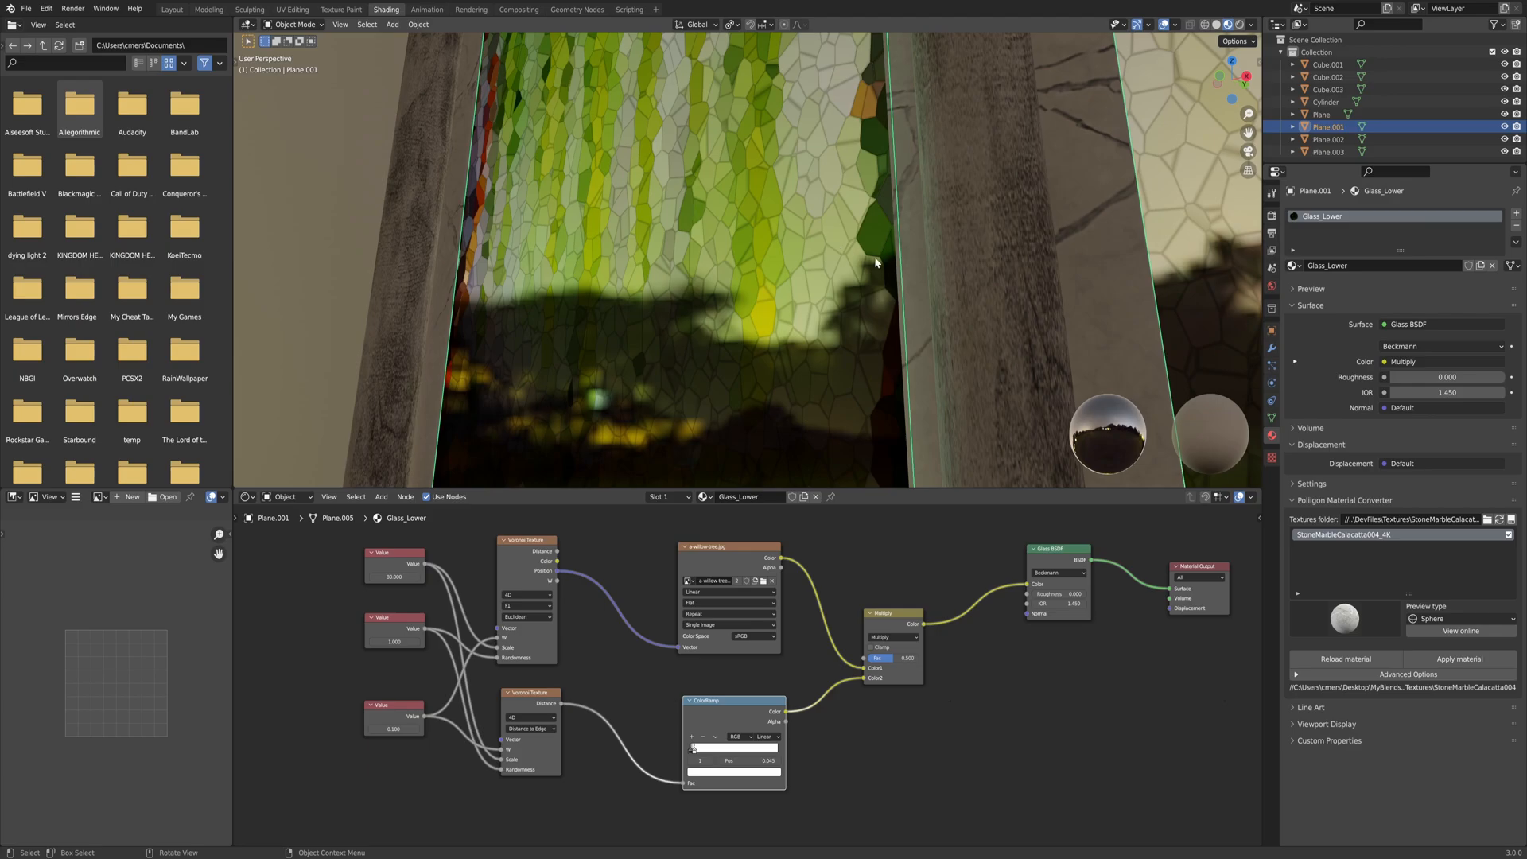
# Set the Multiply node's factor to 1 and view the cell outlines on the glass up close and across the whole window.
pyautogui.click(891, 660)
pyautogui.press('Return')
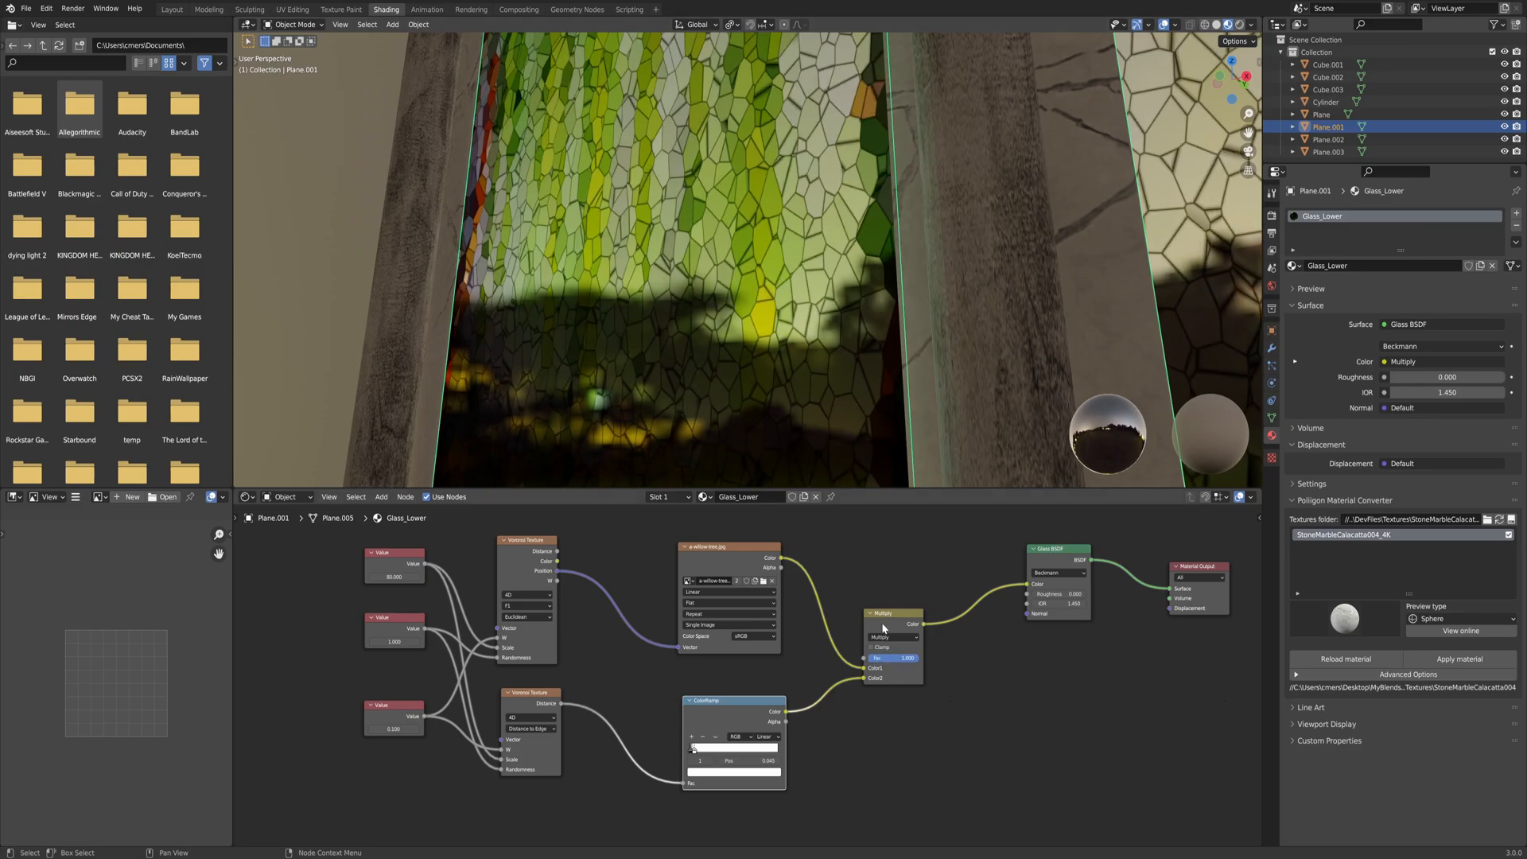
pyautogui.moveTo(794, 378); pyautogui.dragTo(775, 305, button='middle')
pyautogui.scroll(-3, 916, 575)
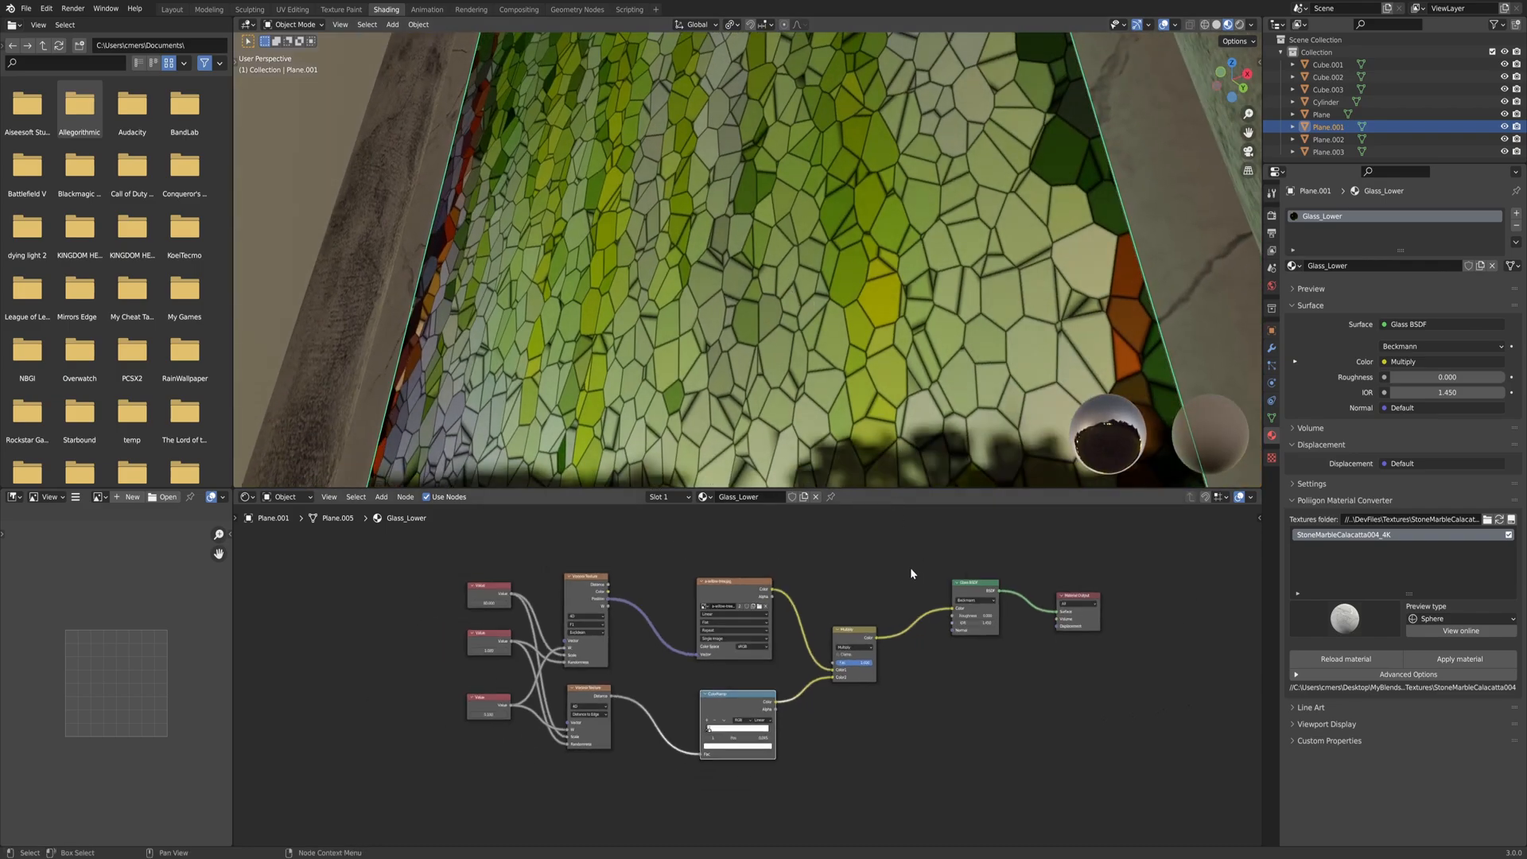
pyautogui.moveTo(894, 579); pyautogui.dragTo(824, 557, button='middle')
pyautogui.scroll(-2, 824, 557)
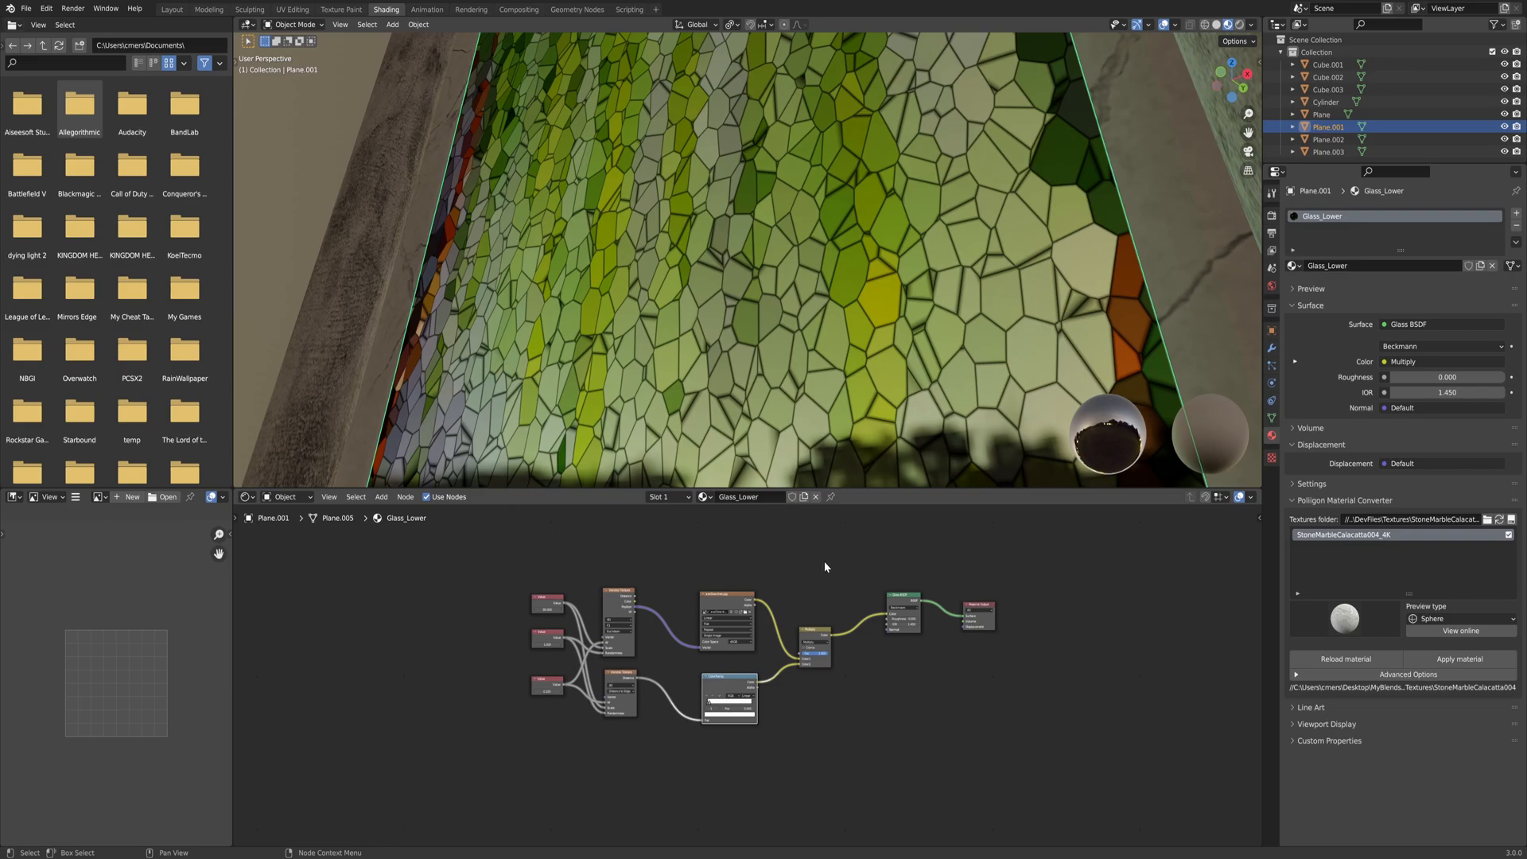
pyautogui.moveTo(815, 470); pyautogui.dragTo(776, 363, button='middle')
pyautogui.scroll(8, 776, 363)
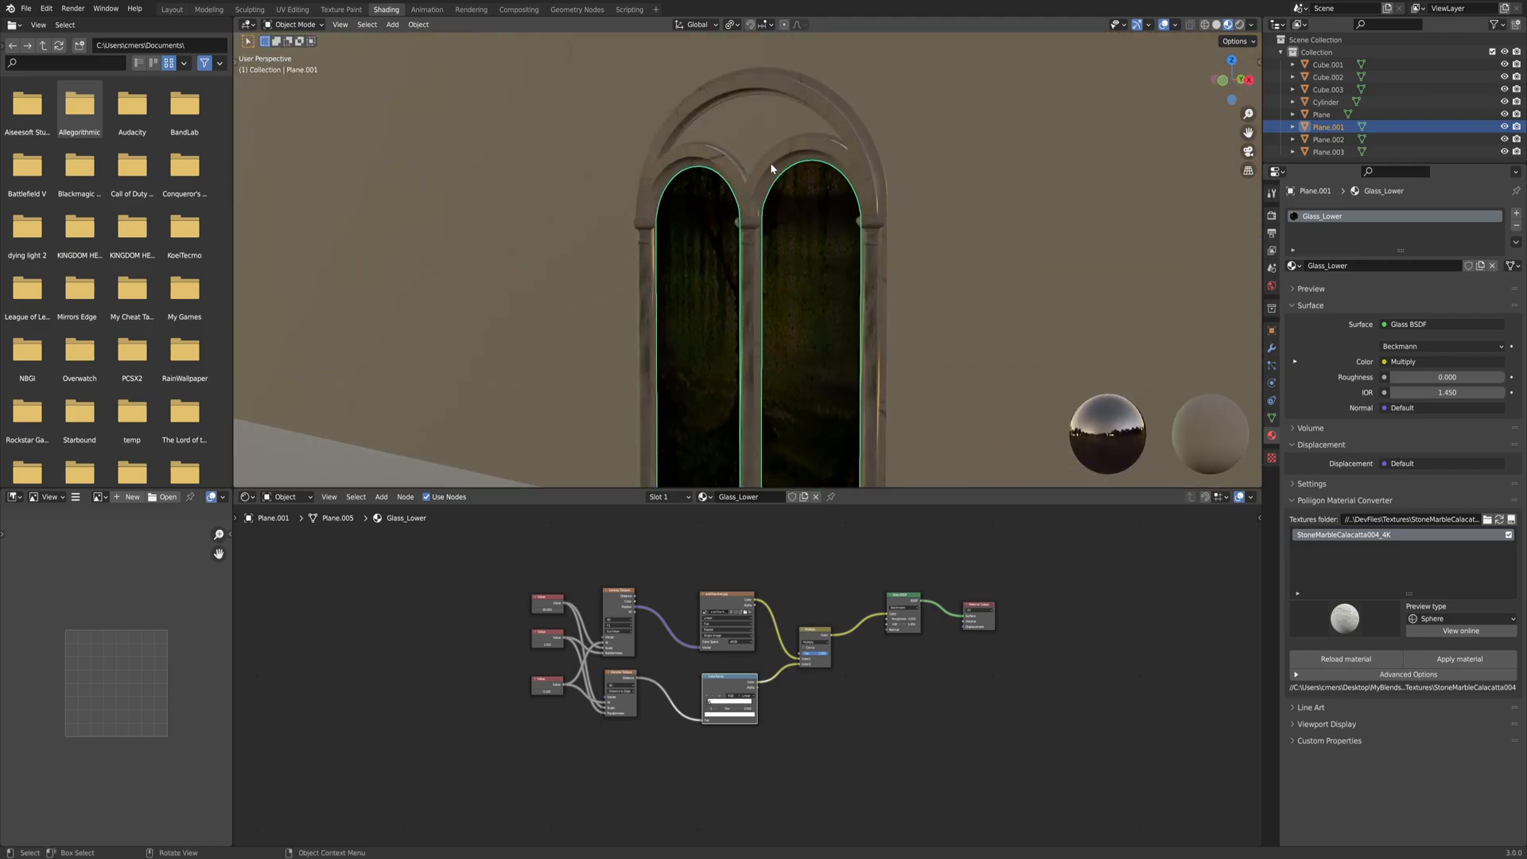
pyautogui.click(770, 166)
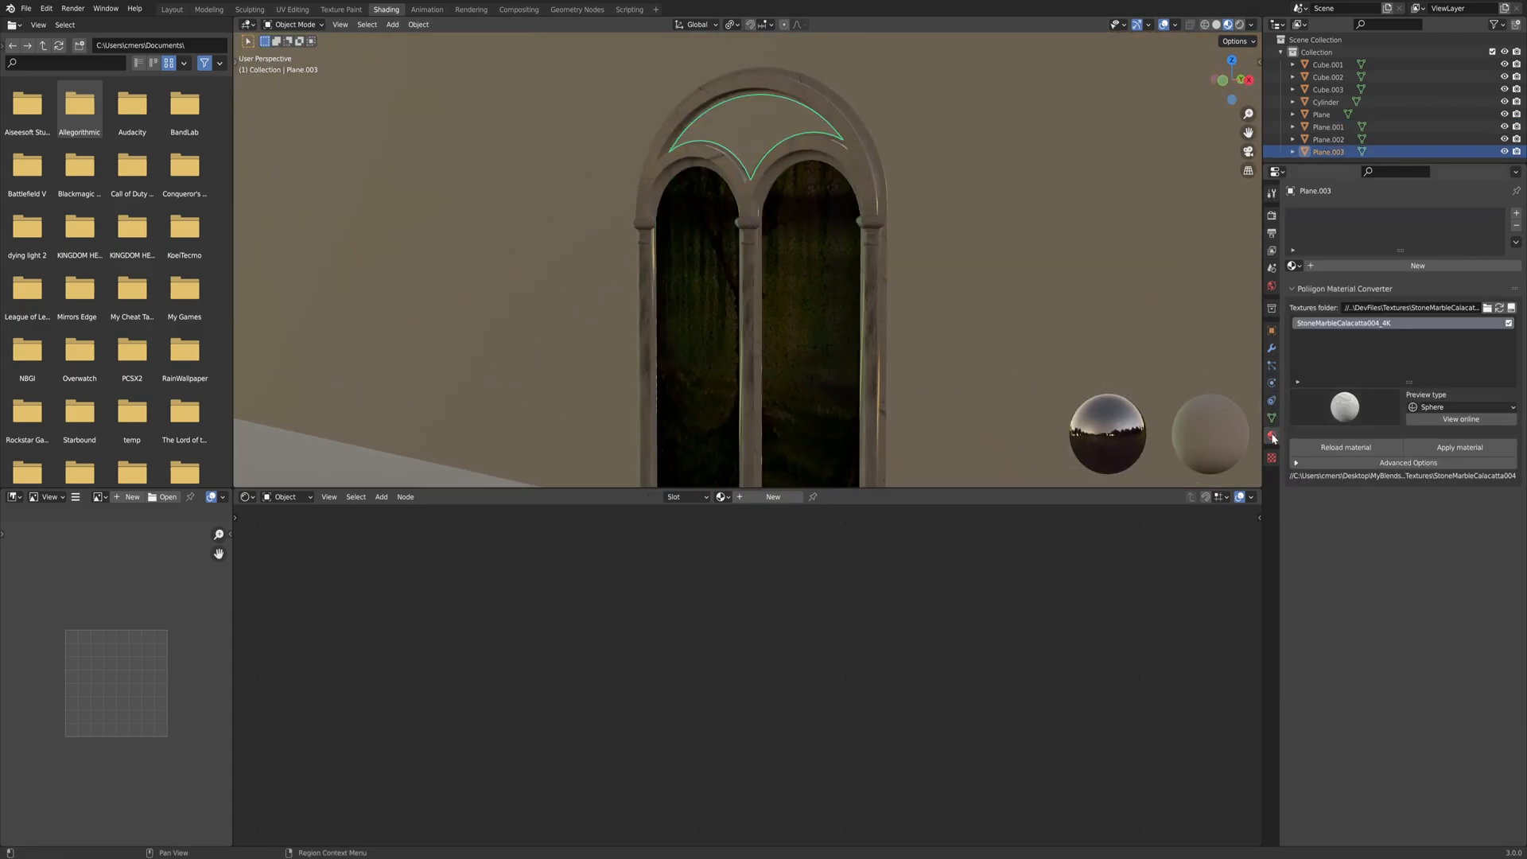
pyautogui.click(1294, 265)
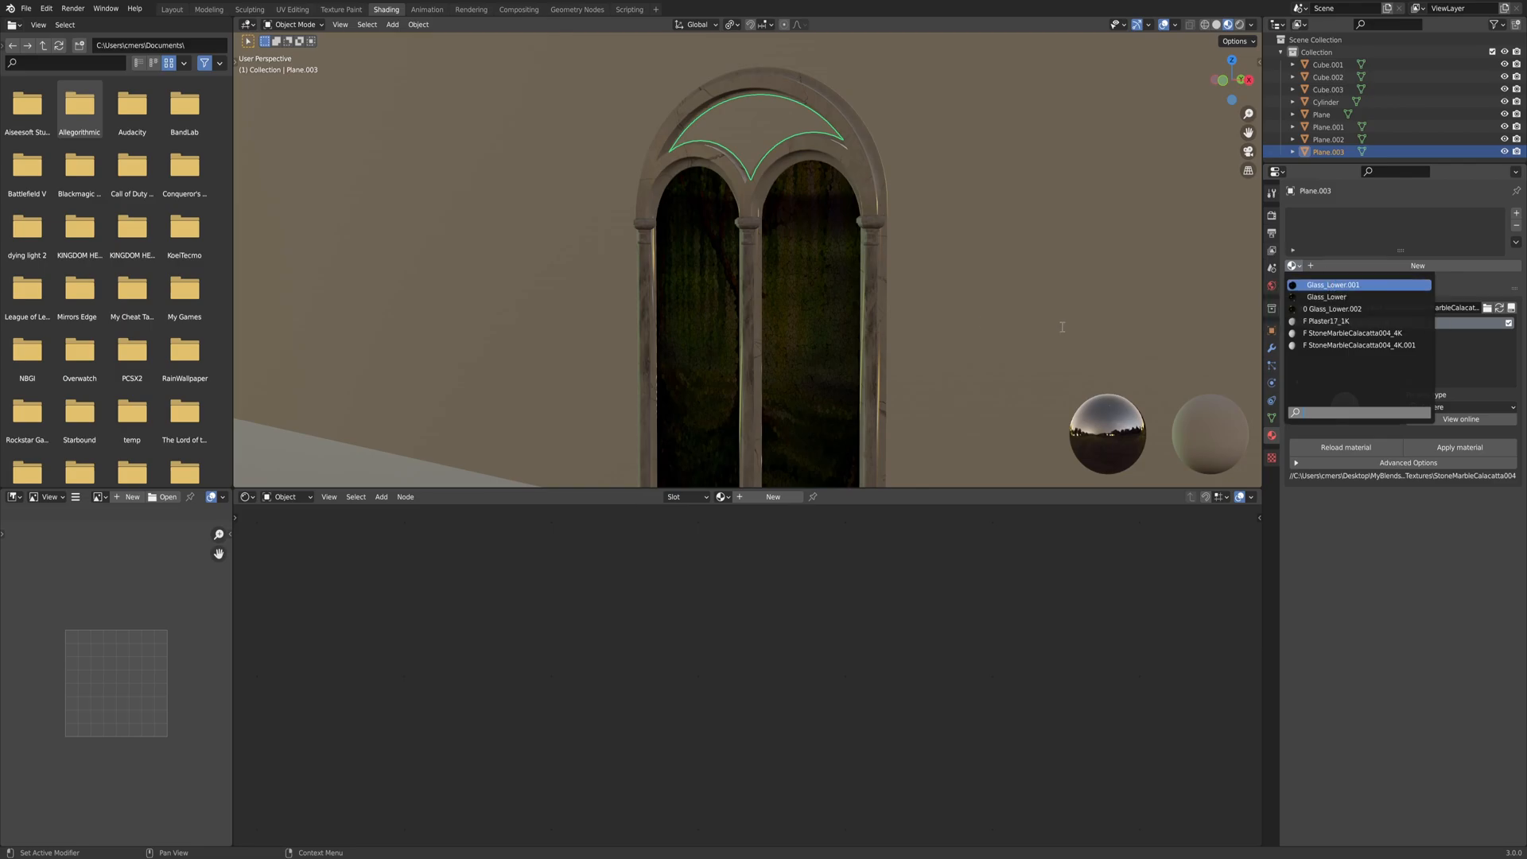
pyautogui.click(831, 290)
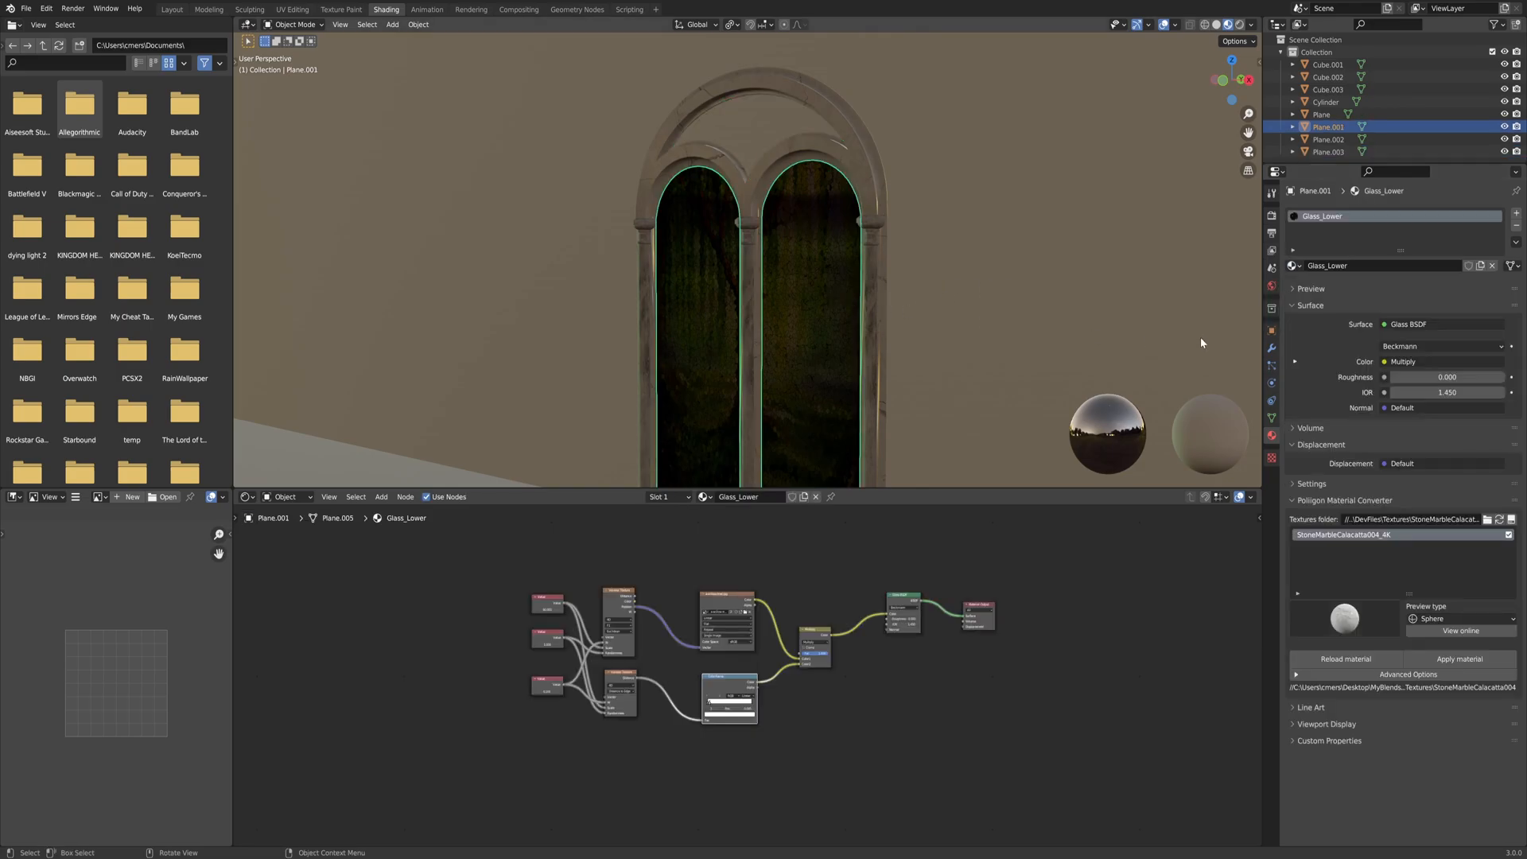
# Assign the existing Glass_Lower material to the upper pane above the twin arches and make it a single-user copy.
pyautogui.click(784, 154)
pyautogui.click(1293, 266)
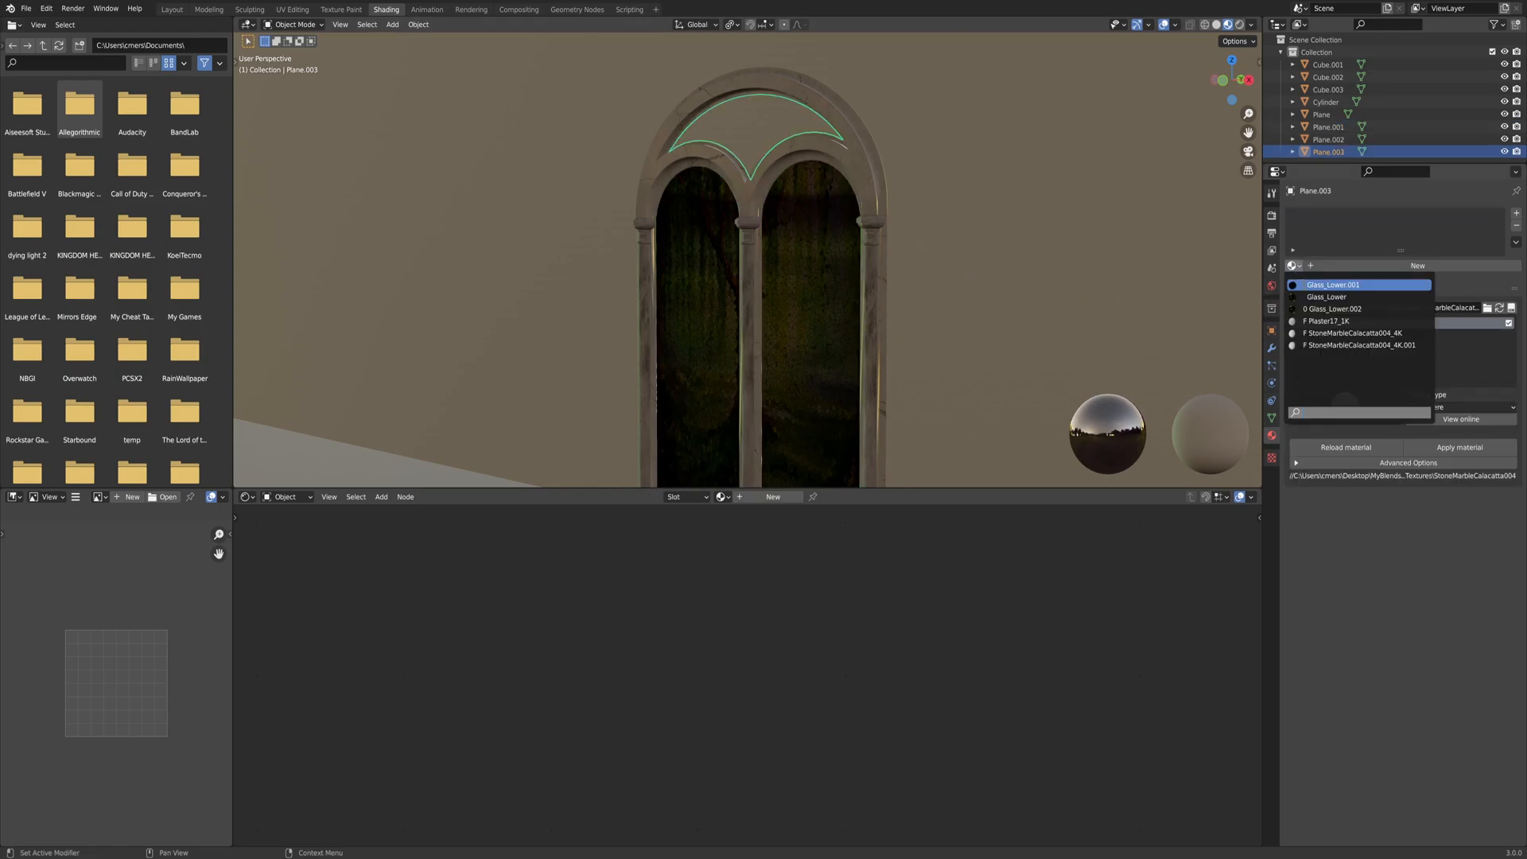
pyautogui.click(1312, 296)
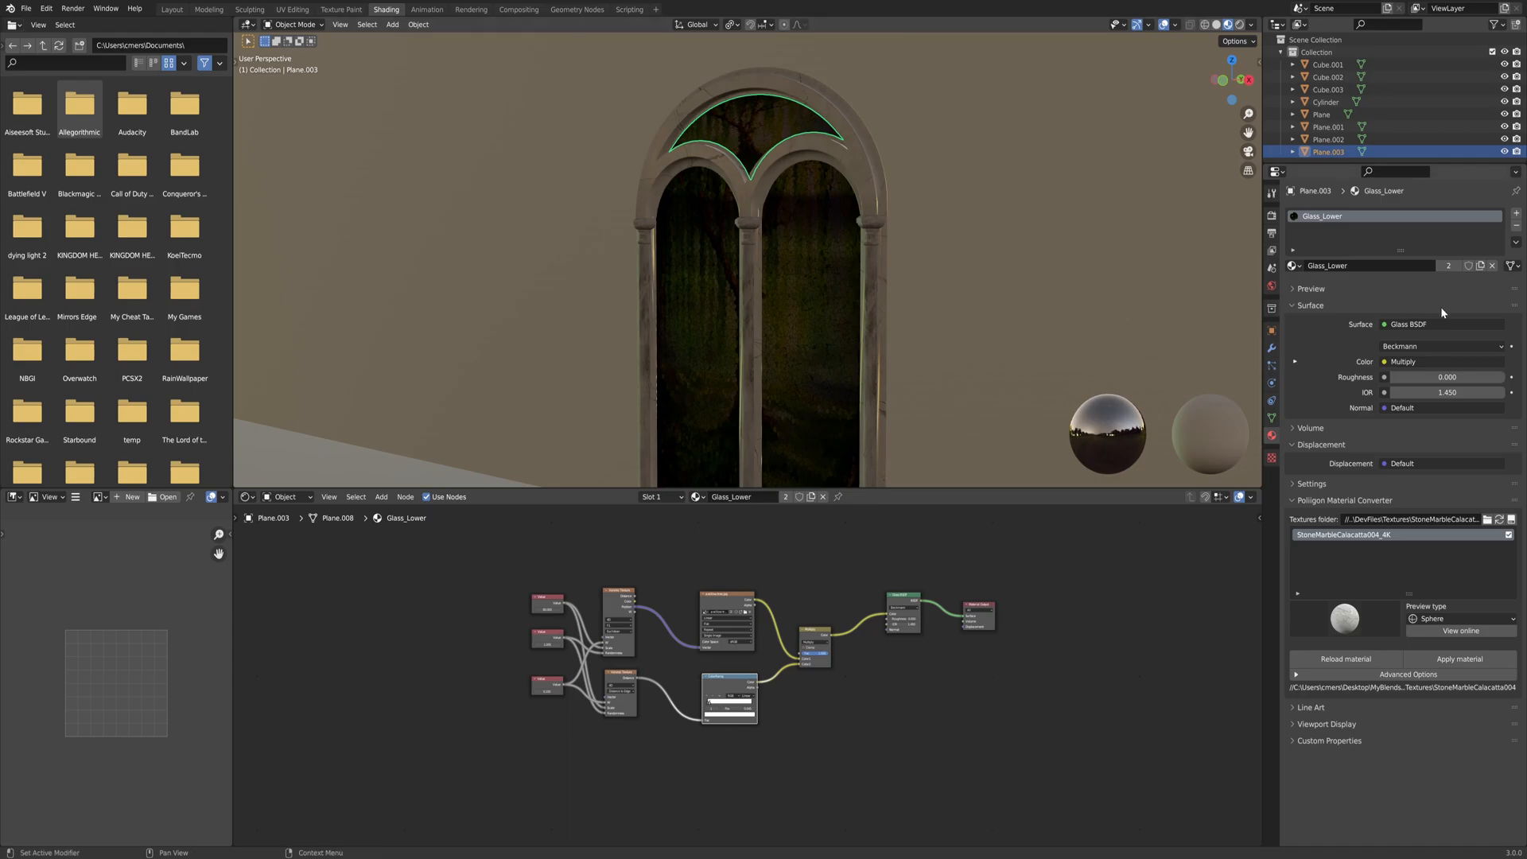
pyautogui.click(1448, 266)
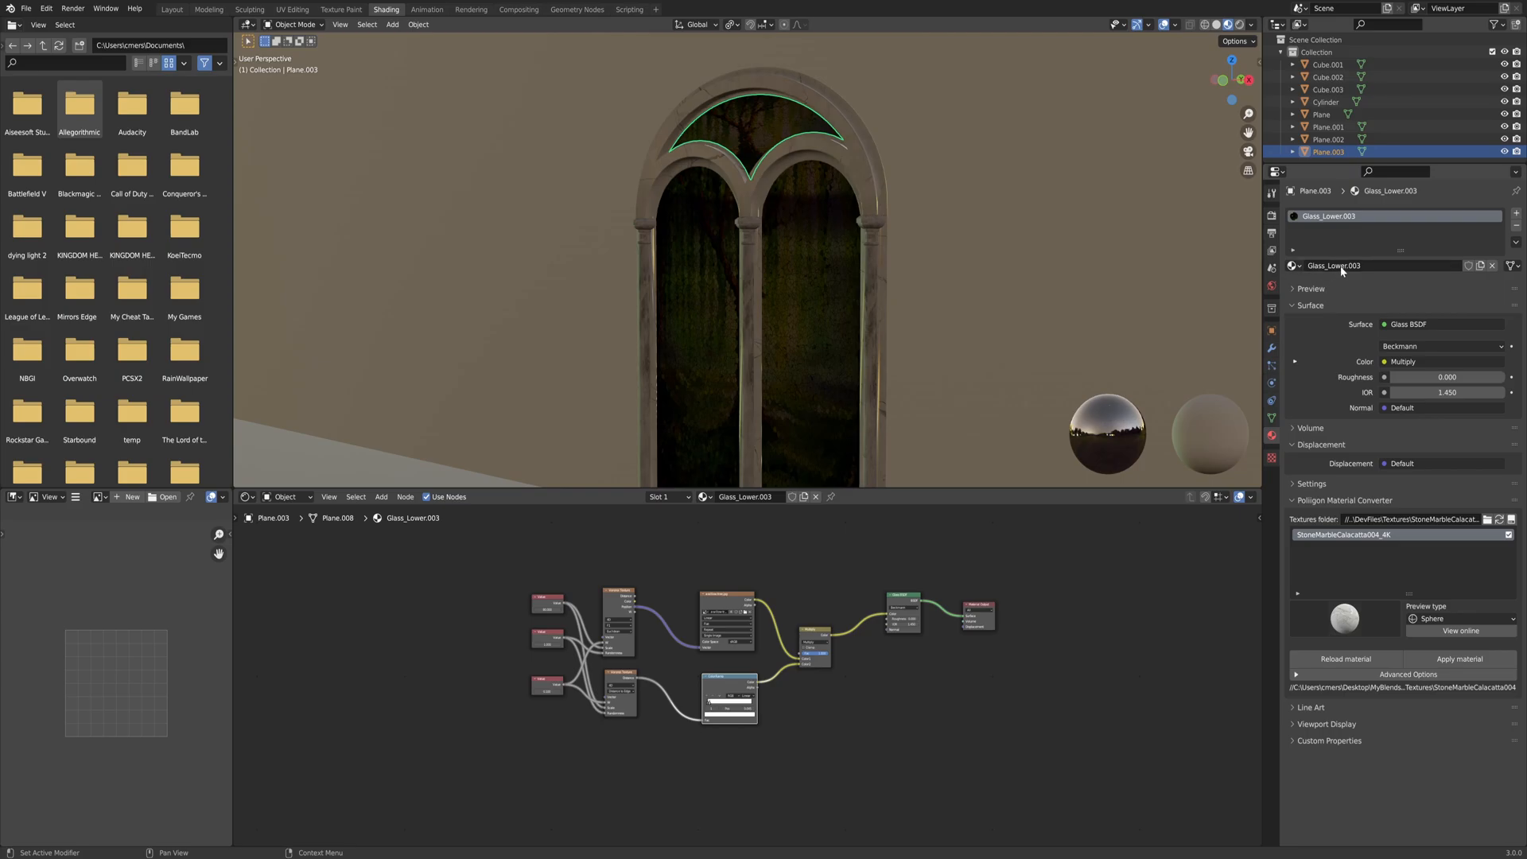
pyautogui.scroll(5, 624, 602)
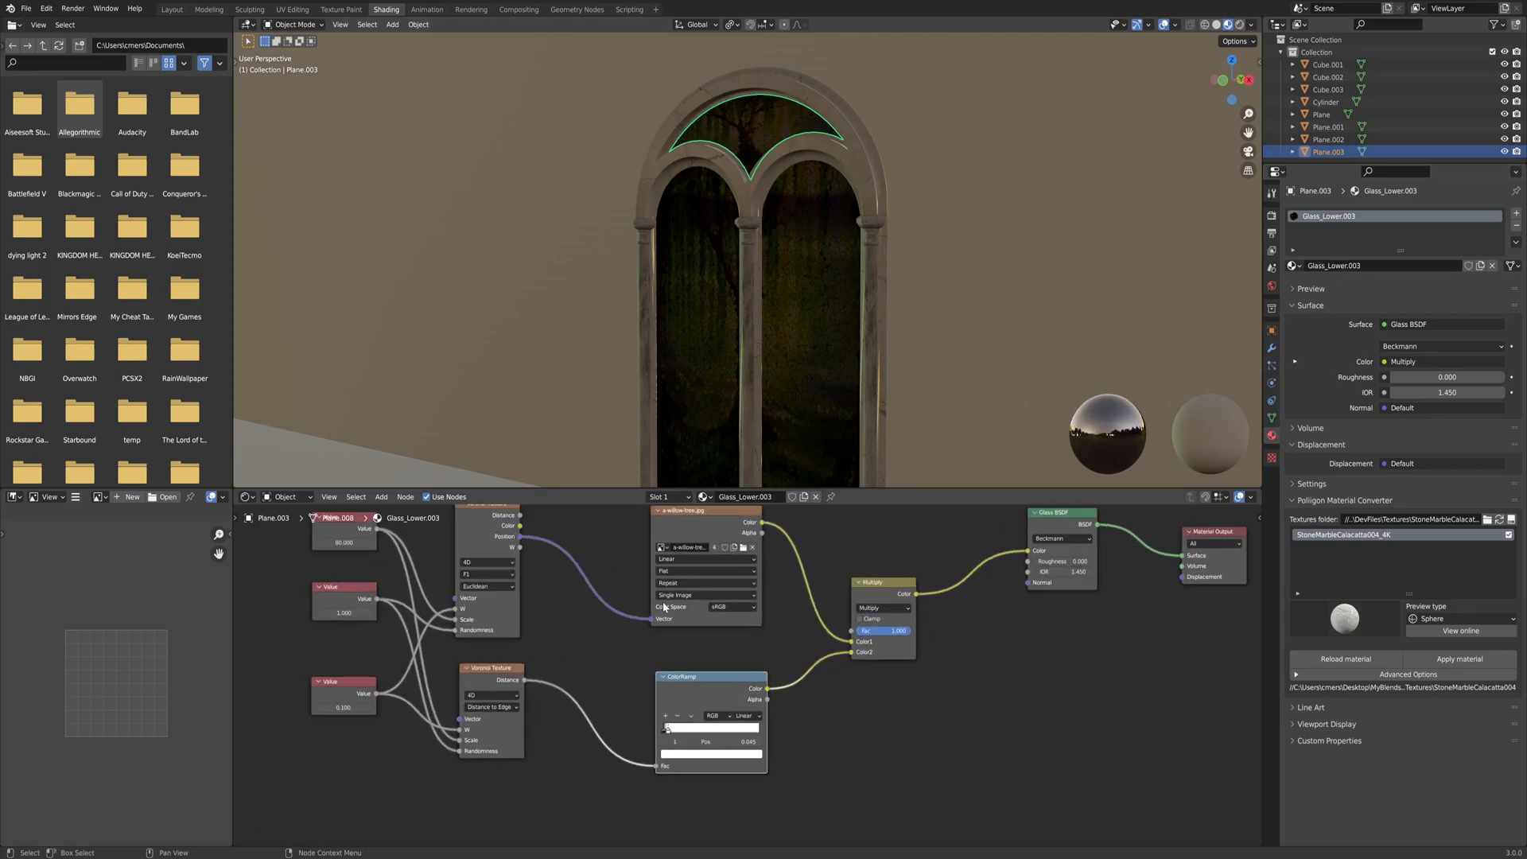
pyautogui.moveTo(625, 602); pyautogui.dragTo(618, 597, button='middle')
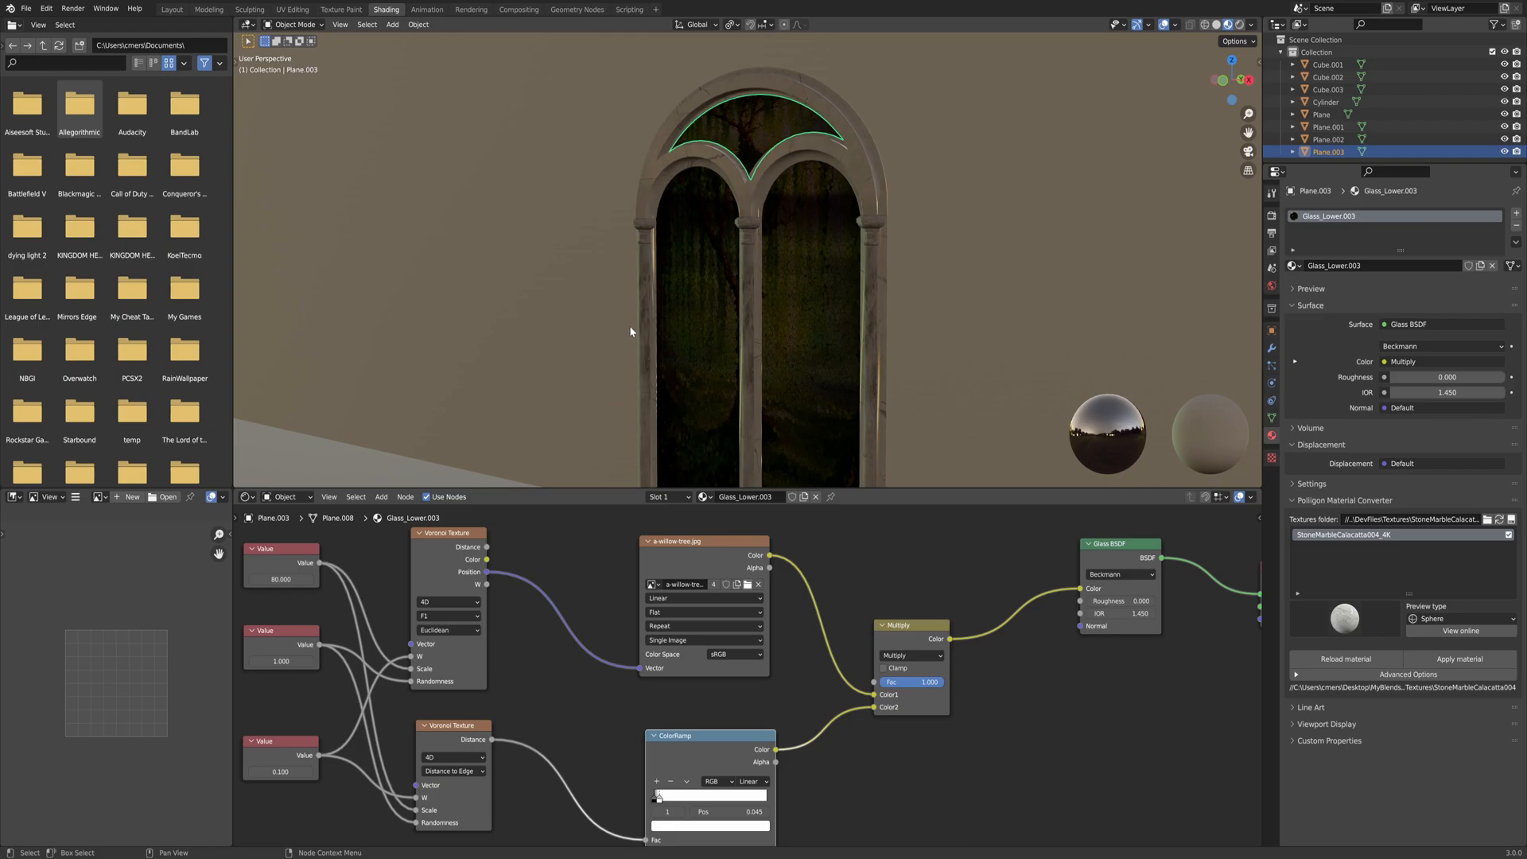
# Deselect the pane and add an area light to the scene.
pyautogui.moveTo(742, 437); pyautogui.dragTo(718, 342, button='middle')
pyautogui.scroll(-5, 751, 317)
pyautogui.scroll(-2, 718, 341)
pyautogui.click(911, 350)
pyautogui.moveTo(912, 350); pyautogui.dragTo(815, 346, button='middle')
pyautogui.hotkey('shift', 'a')
pyautogui.moveTo(811, 354)
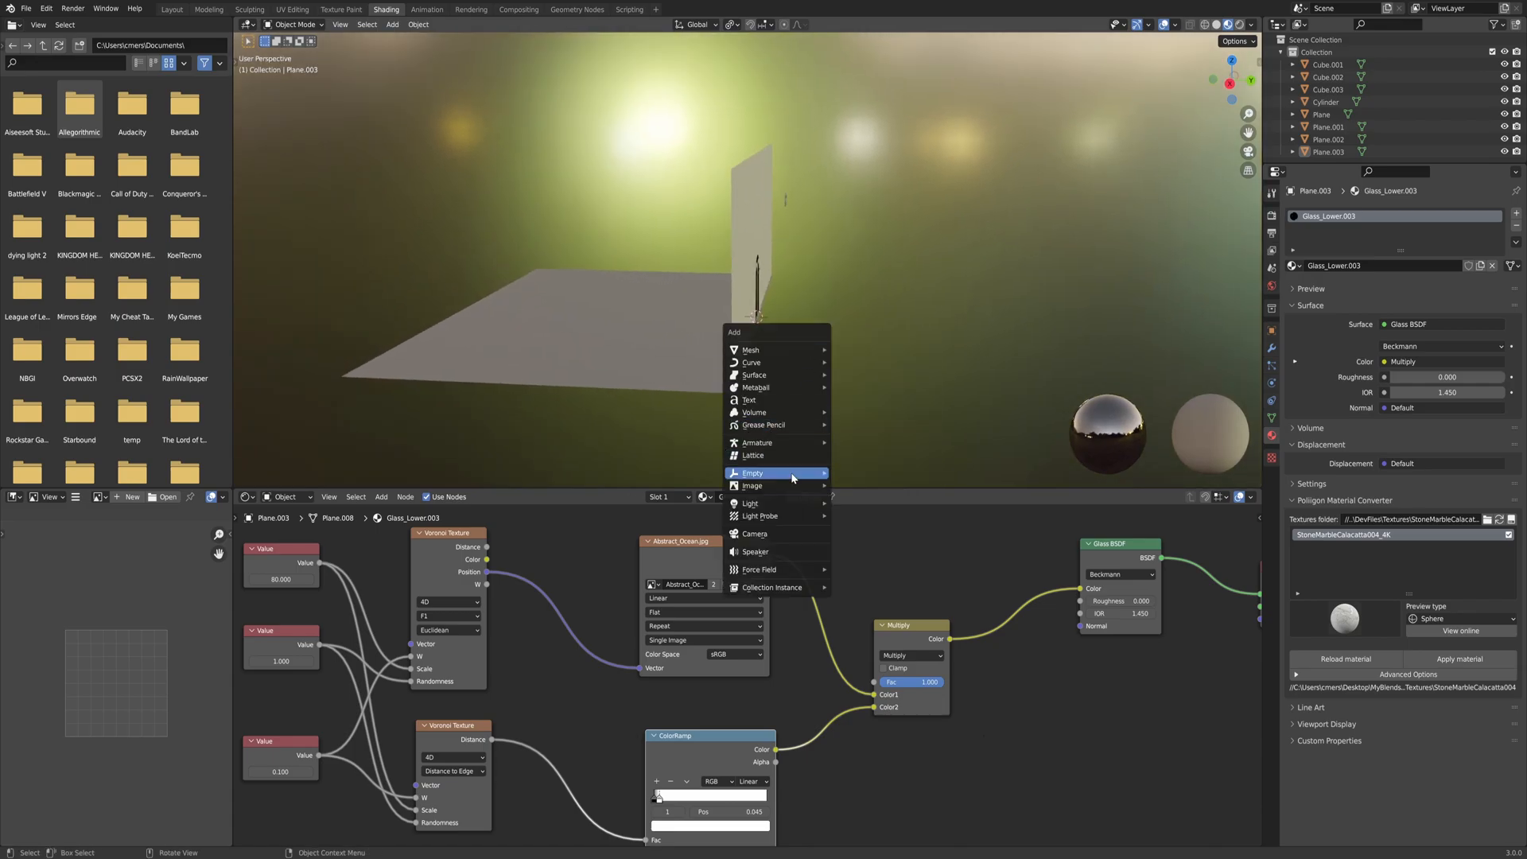
pyautogui.moveTo(803, 504)
pyautogui.click(857, 545)
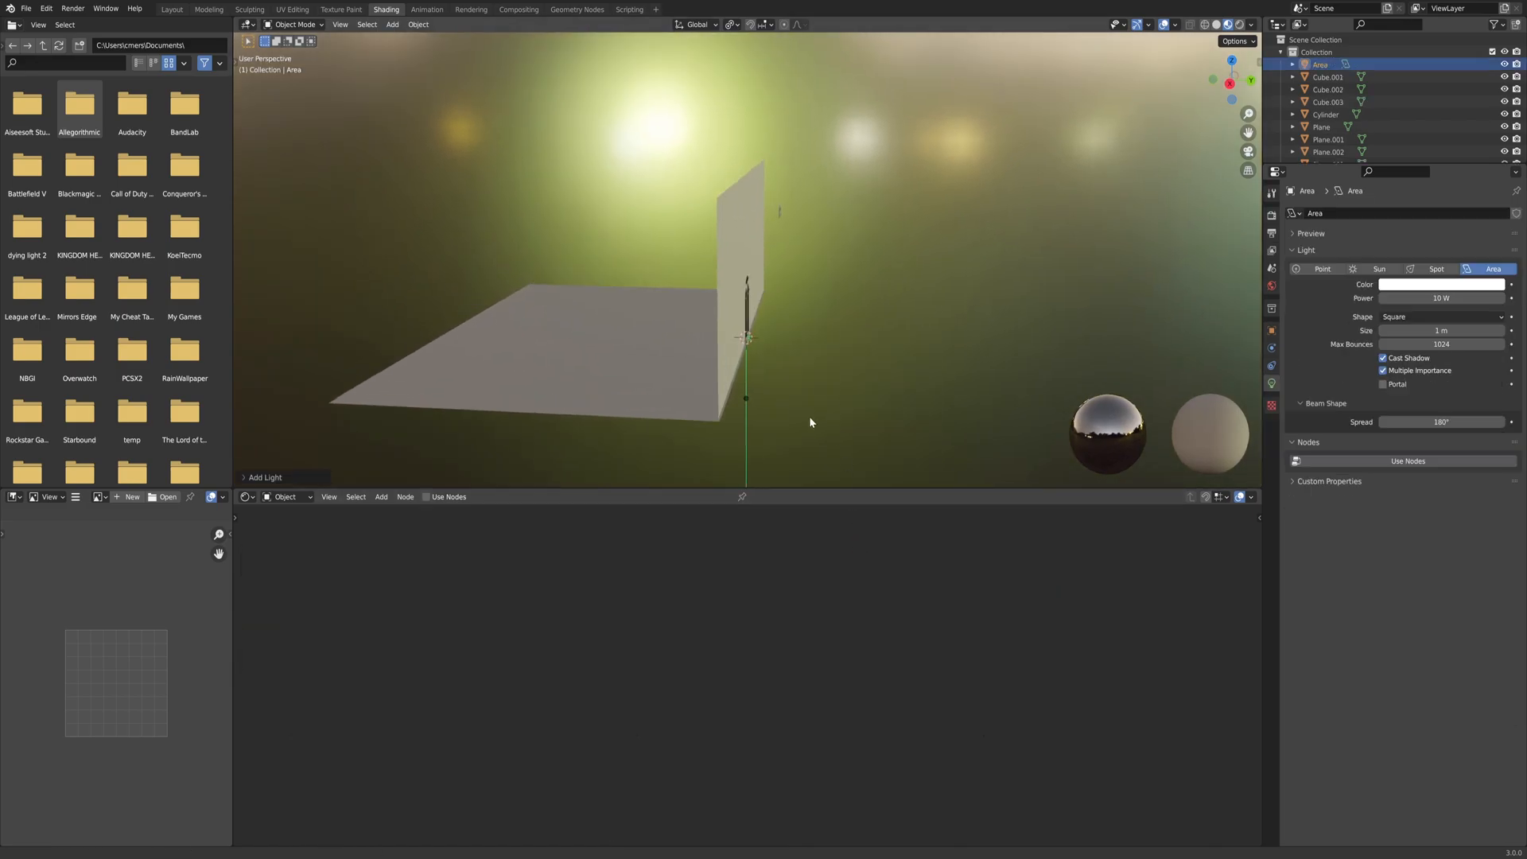
# Rotate the area light about the X axis to face the window and move it along Y to just behind the wall.
pyautogui.press('r')
pyautogui.press('x')
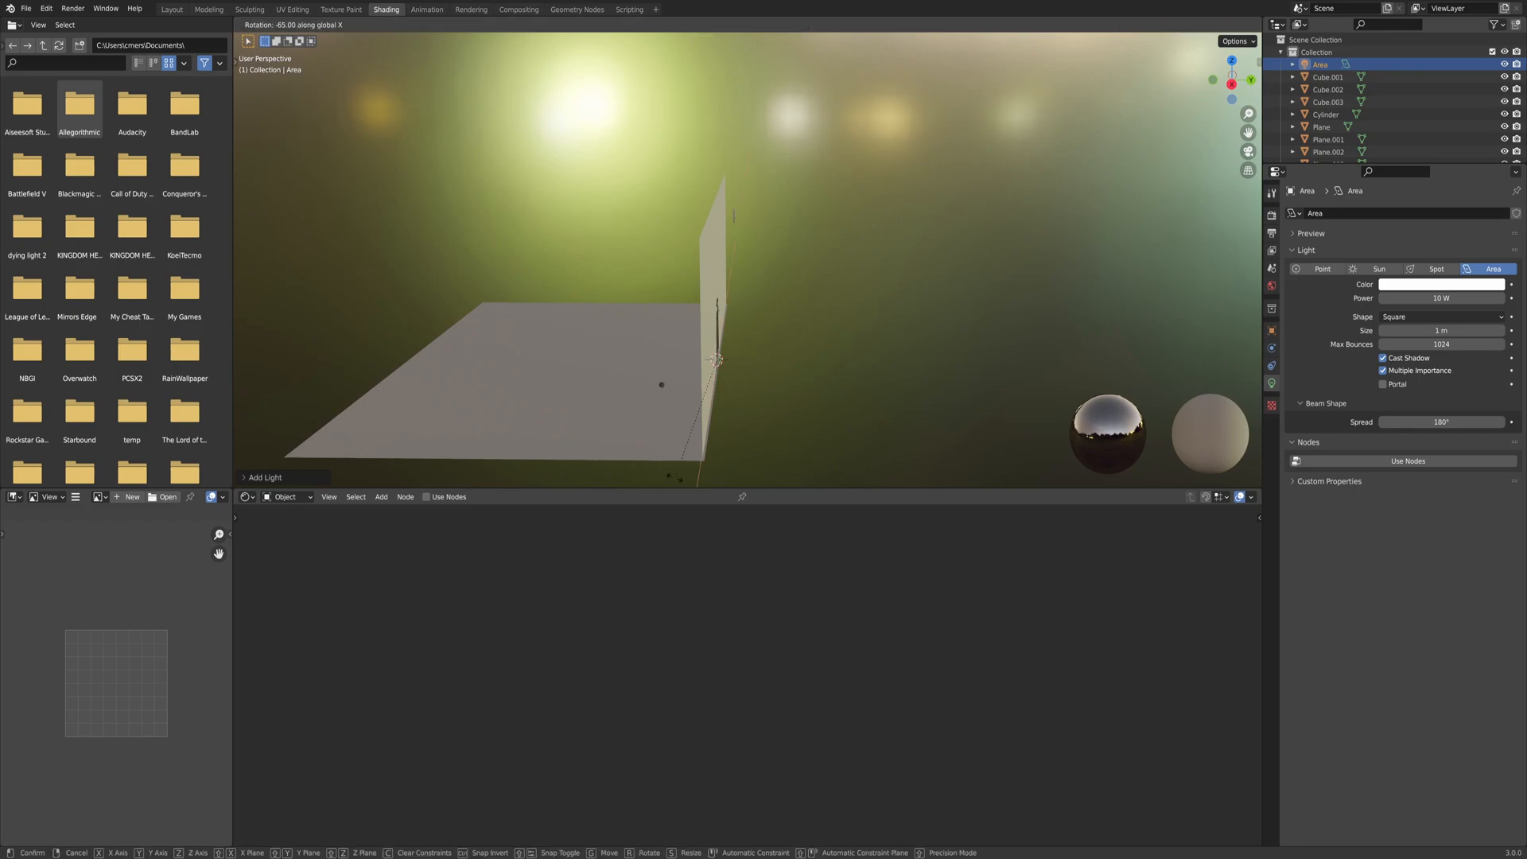
pyautogui.click(592, 482)
pyautogui.press('g')
pyautogui.press('y')
pyautogui.click(730, 398)
# Set the area light's size to 14 m and, in the back view, move it up to cover the whole window.
pyautogui.moveTo(730, 398); pyautogui.dragTo(482, 304, button='middle')
pyautogui.press('ctrl+KP_1')
pyautogui.scroll(3, 726, 350)
pyautogui.keyDown('shift'); pyautogui.moveTo(740, 381); pyautogui.dragTo(719, 296, button='middle'); pyautogui.keyUp('shift')
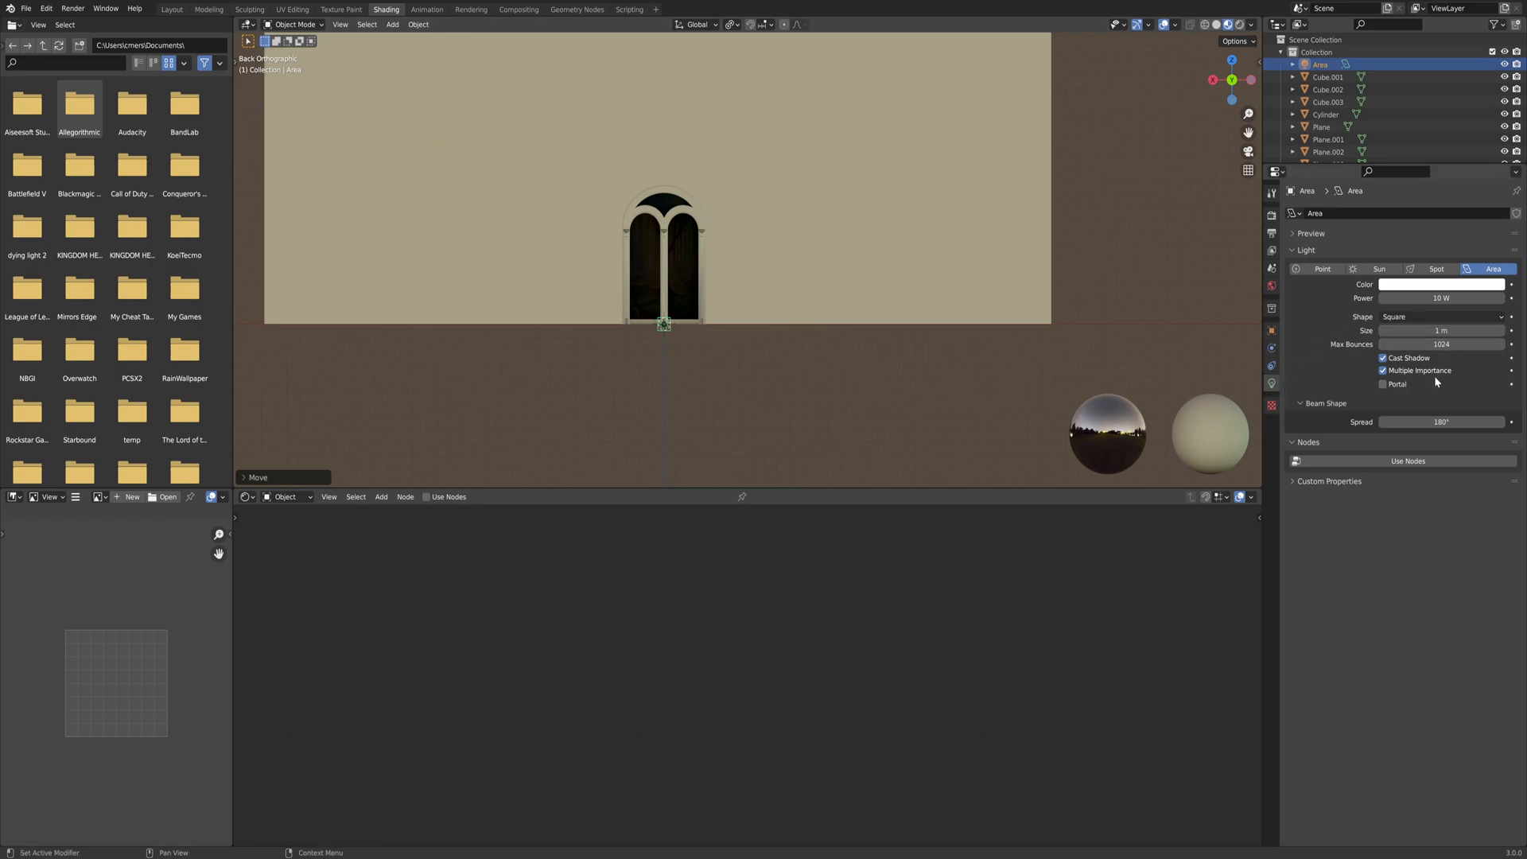
pyautogui.click(1433, 330)
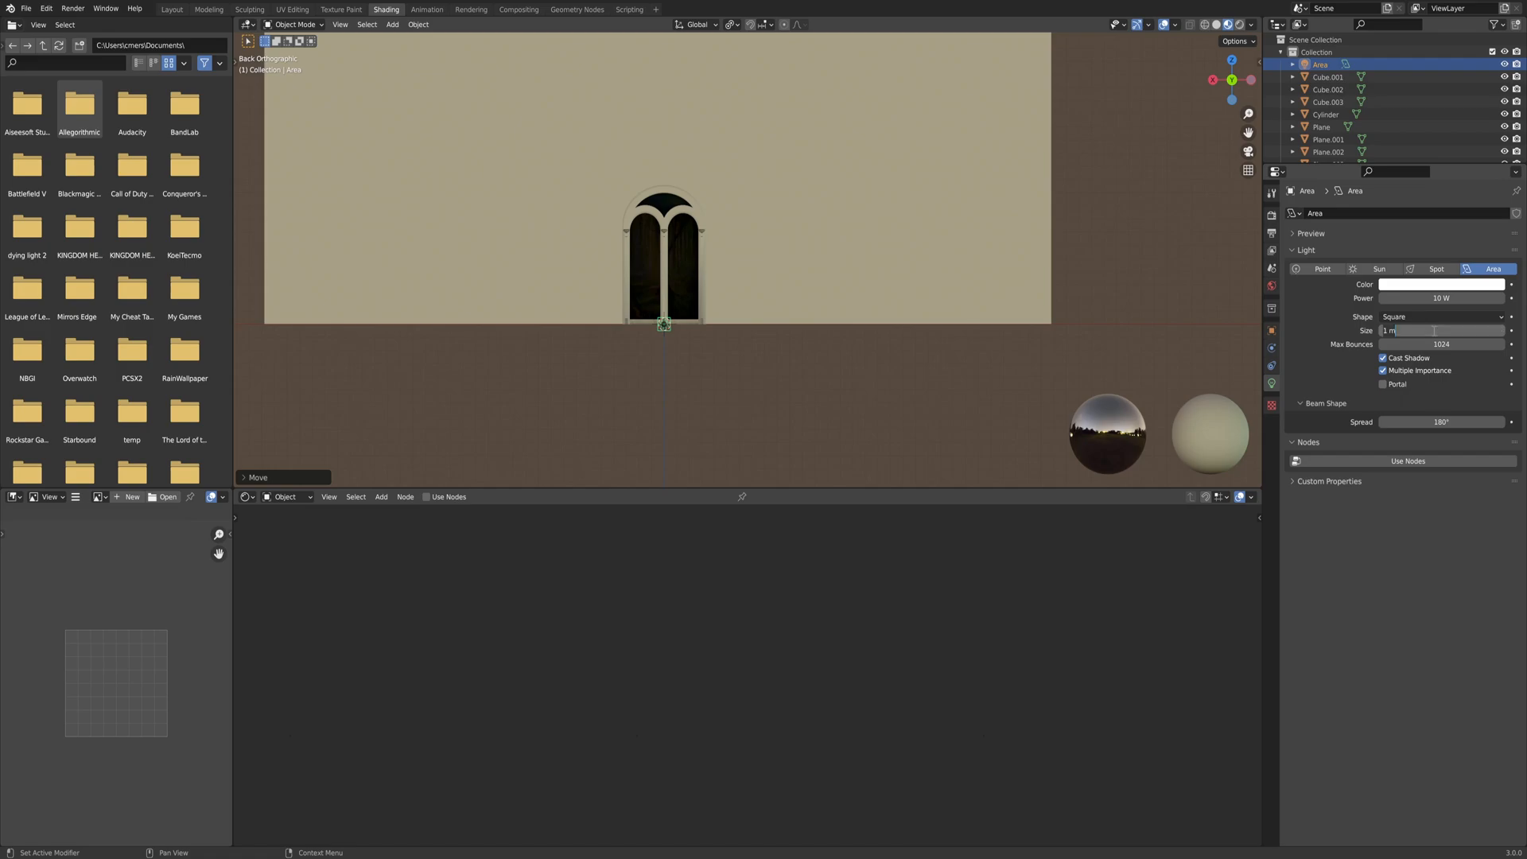
pyautogui.press('Return')
pyautogui.click(1432, 330)
pyautogui.write('14')
pyautogui.press('Return')
pyautogui.press('g')
pyautogui.click(775, 333)
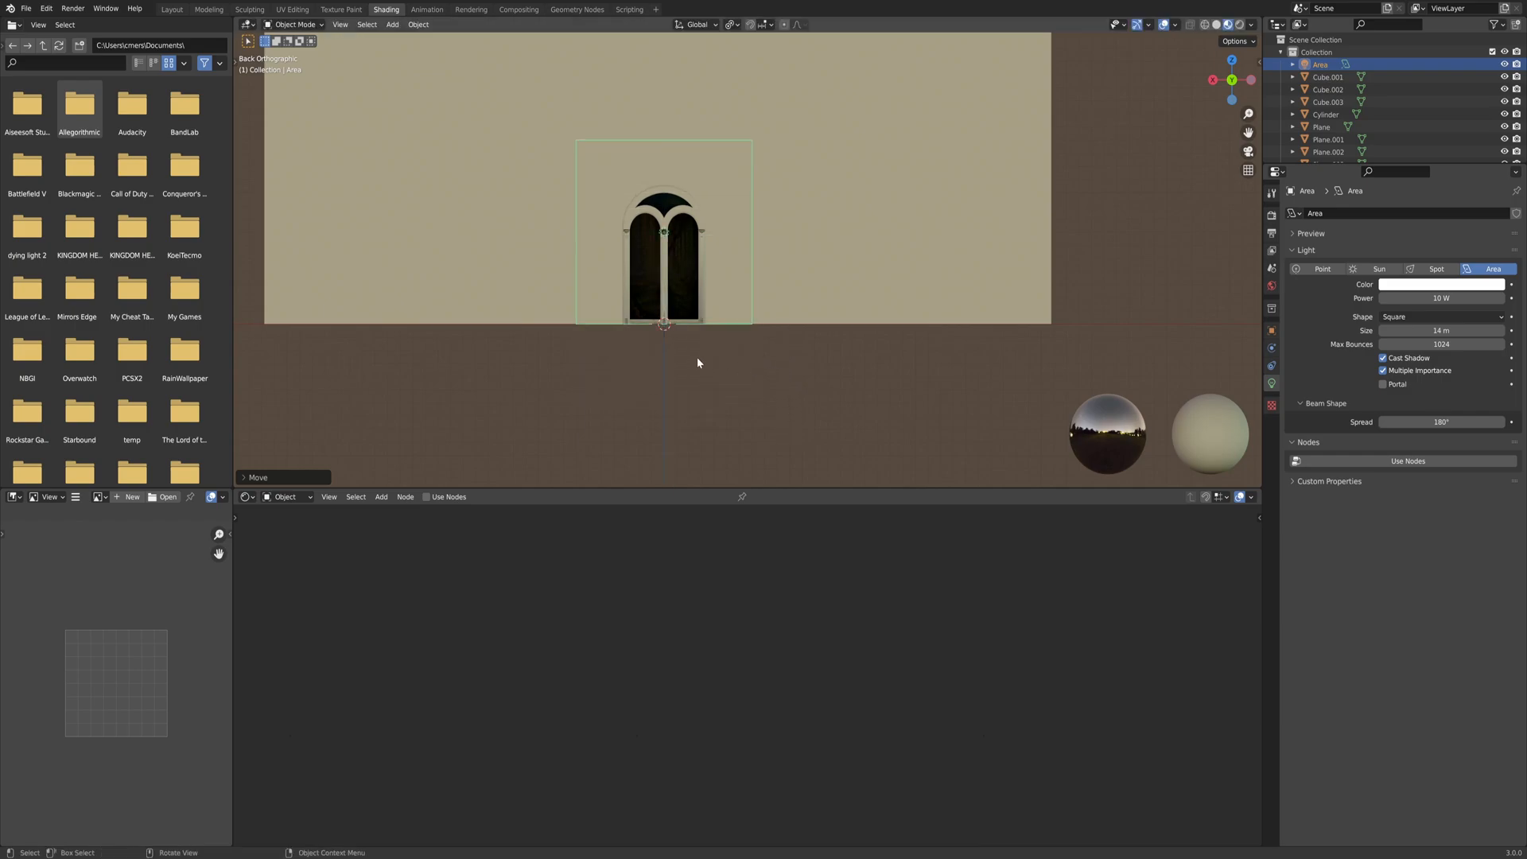
# Duplicate the area light, move the copy along Y to the room side of the wall and rotate it about Z to face the window.
pyautogui.moveTo(695, 347); pyautogui.dragTo(662, 335, button='middle')
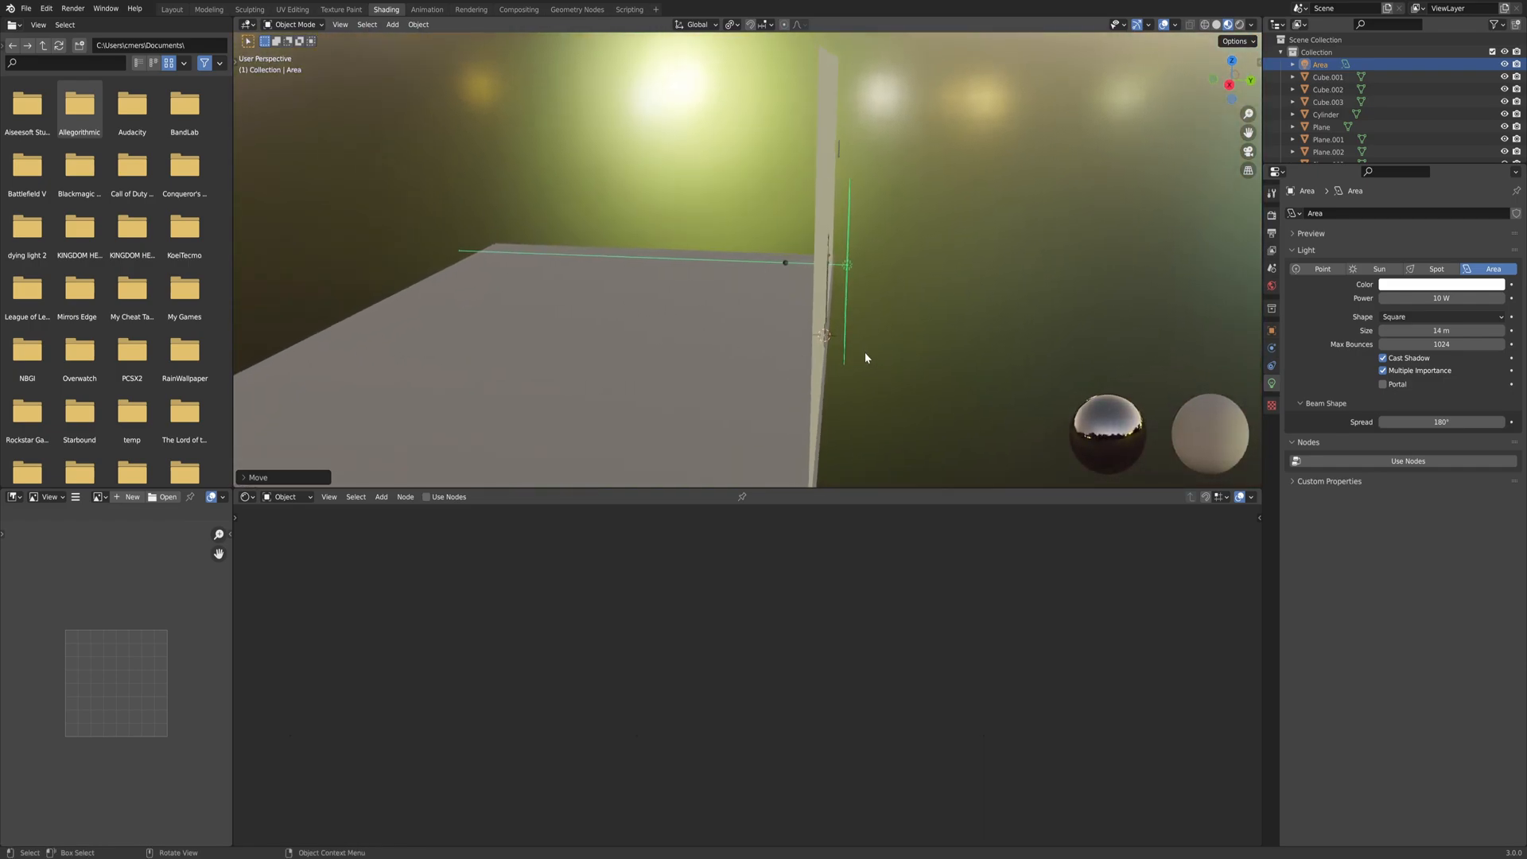
pyautogui.hotkey('shift', 'd')
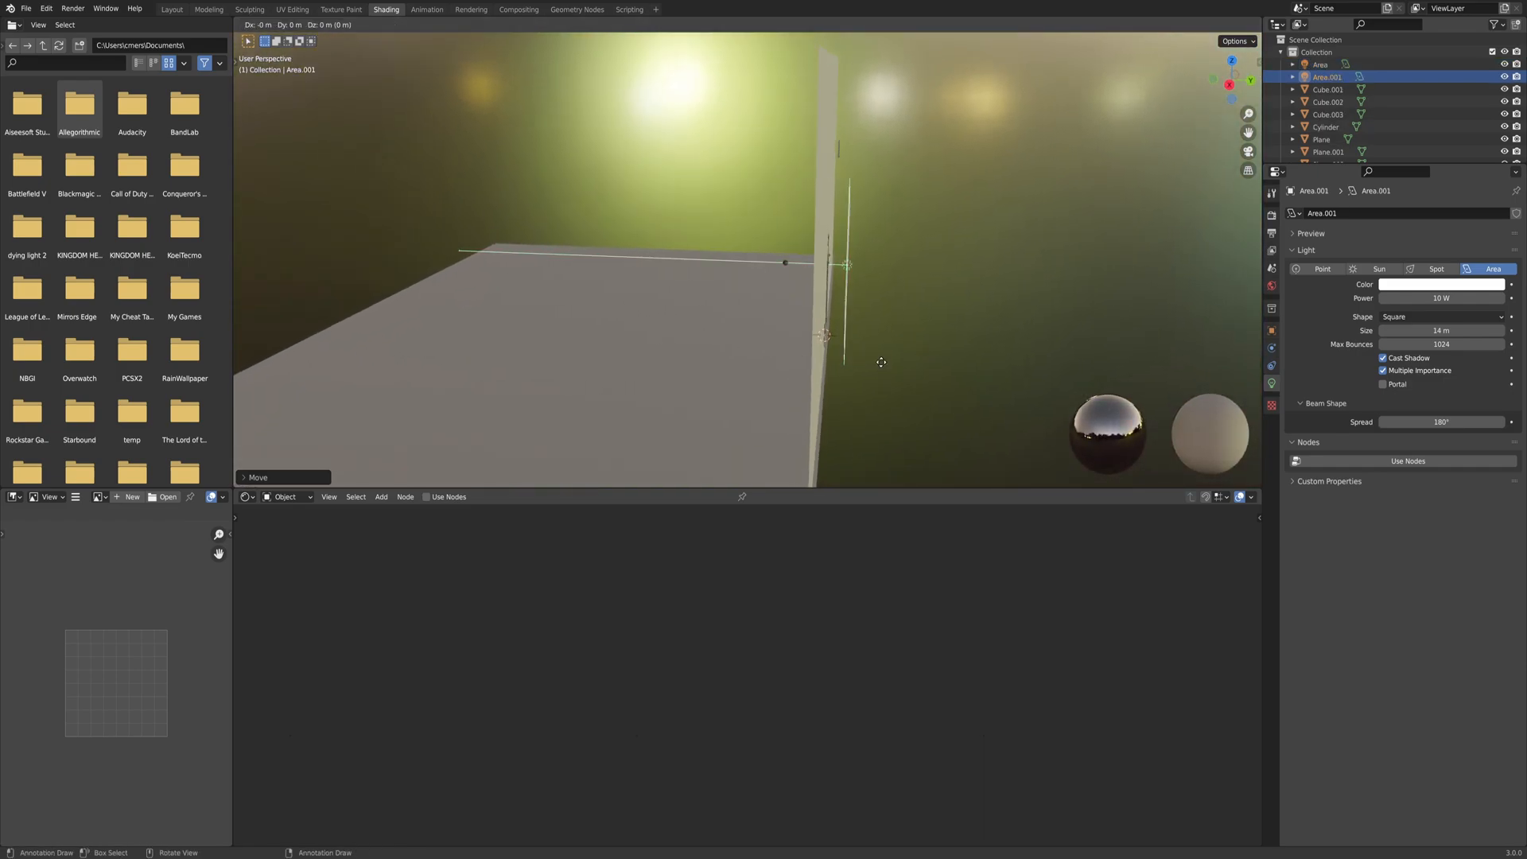
pyautogui.press('y')
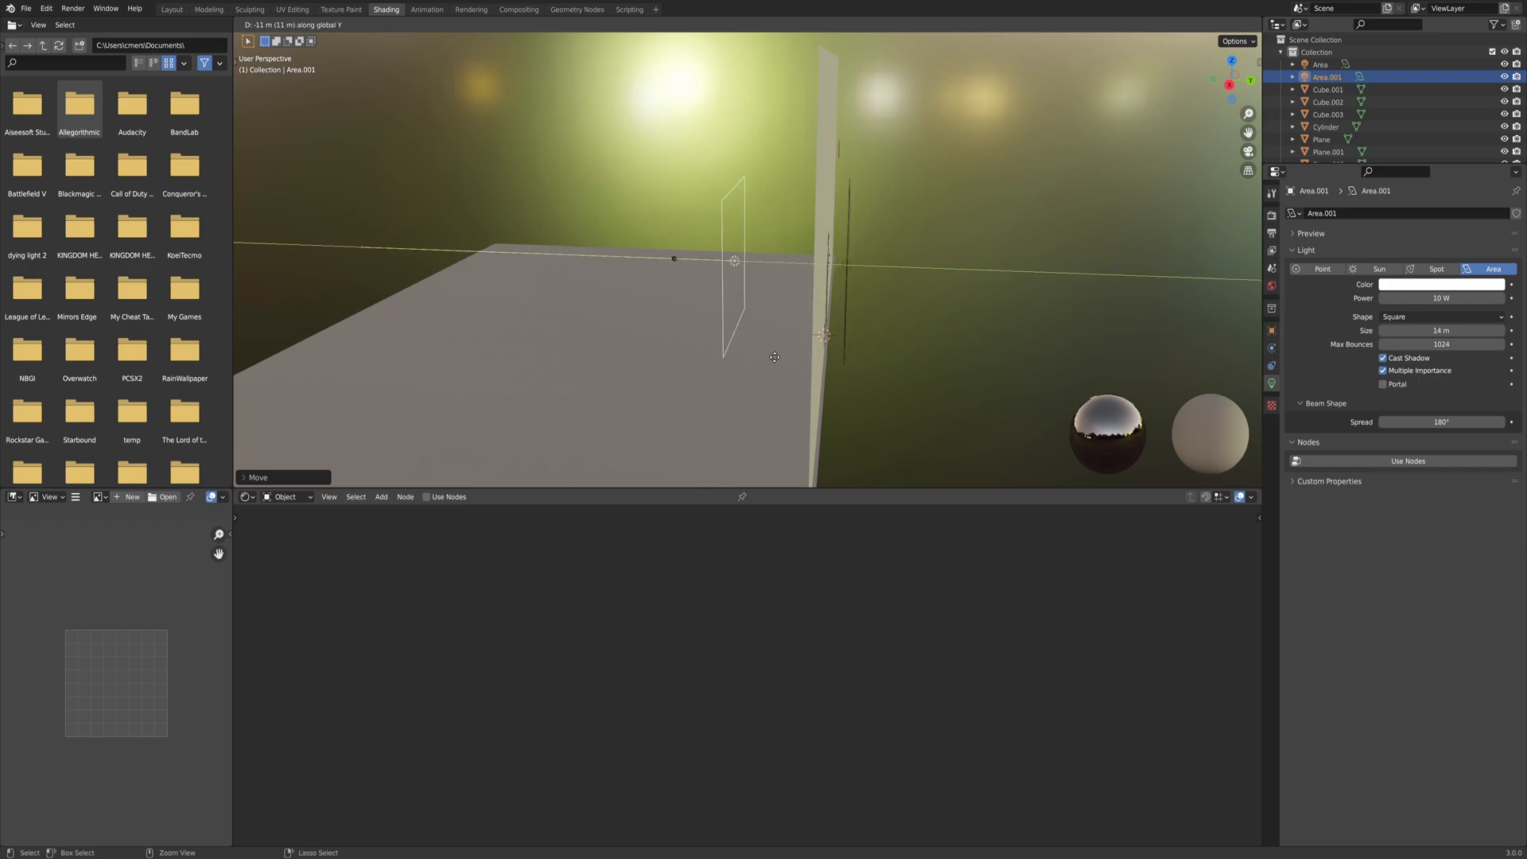
pyautogui.click(811, 361)
pyautogui.press('r')
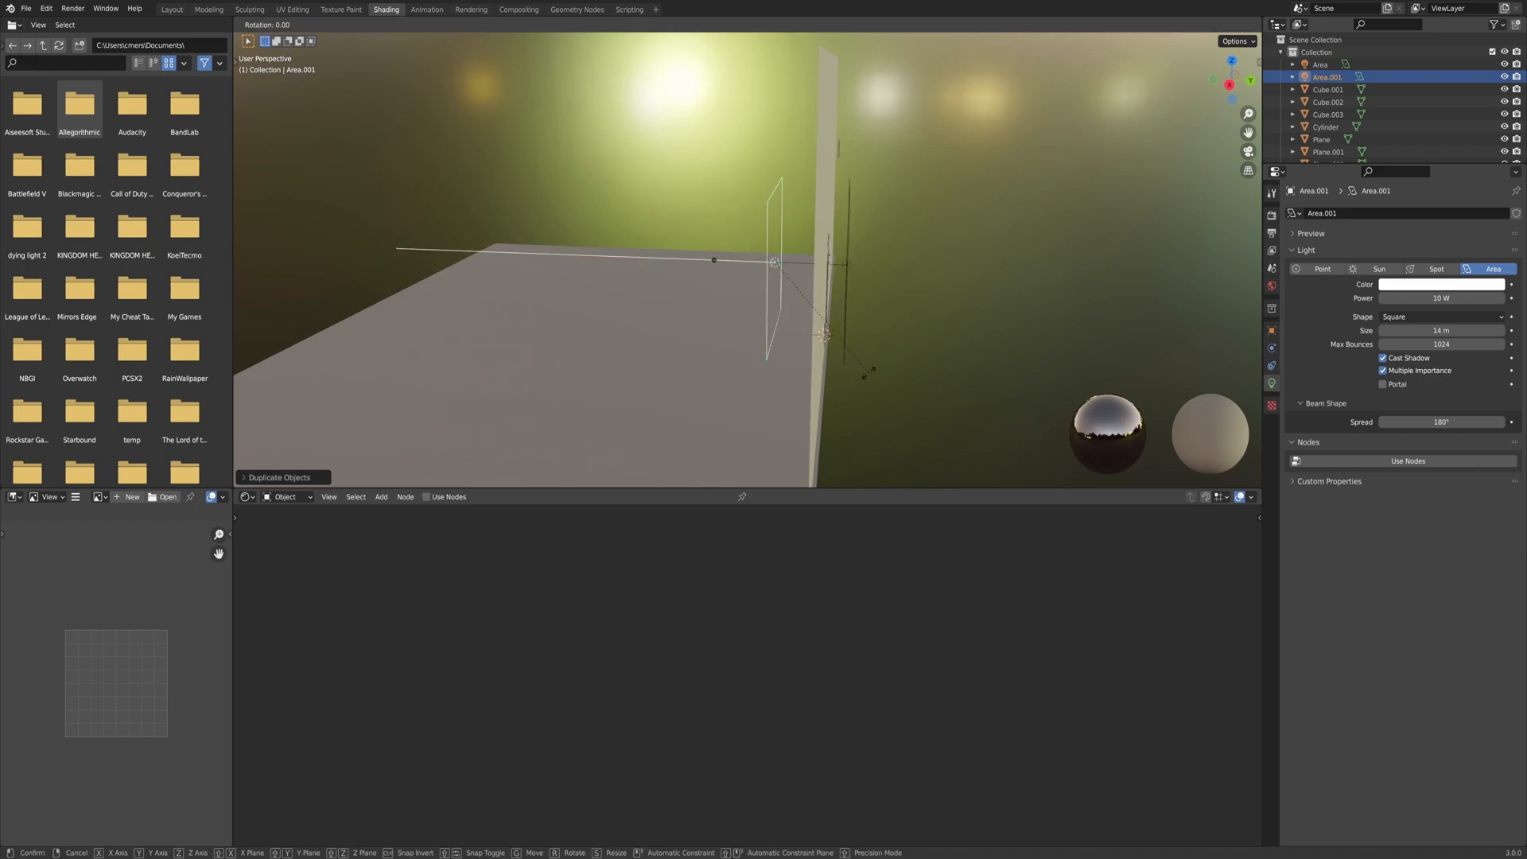
pyautogui.press('z')
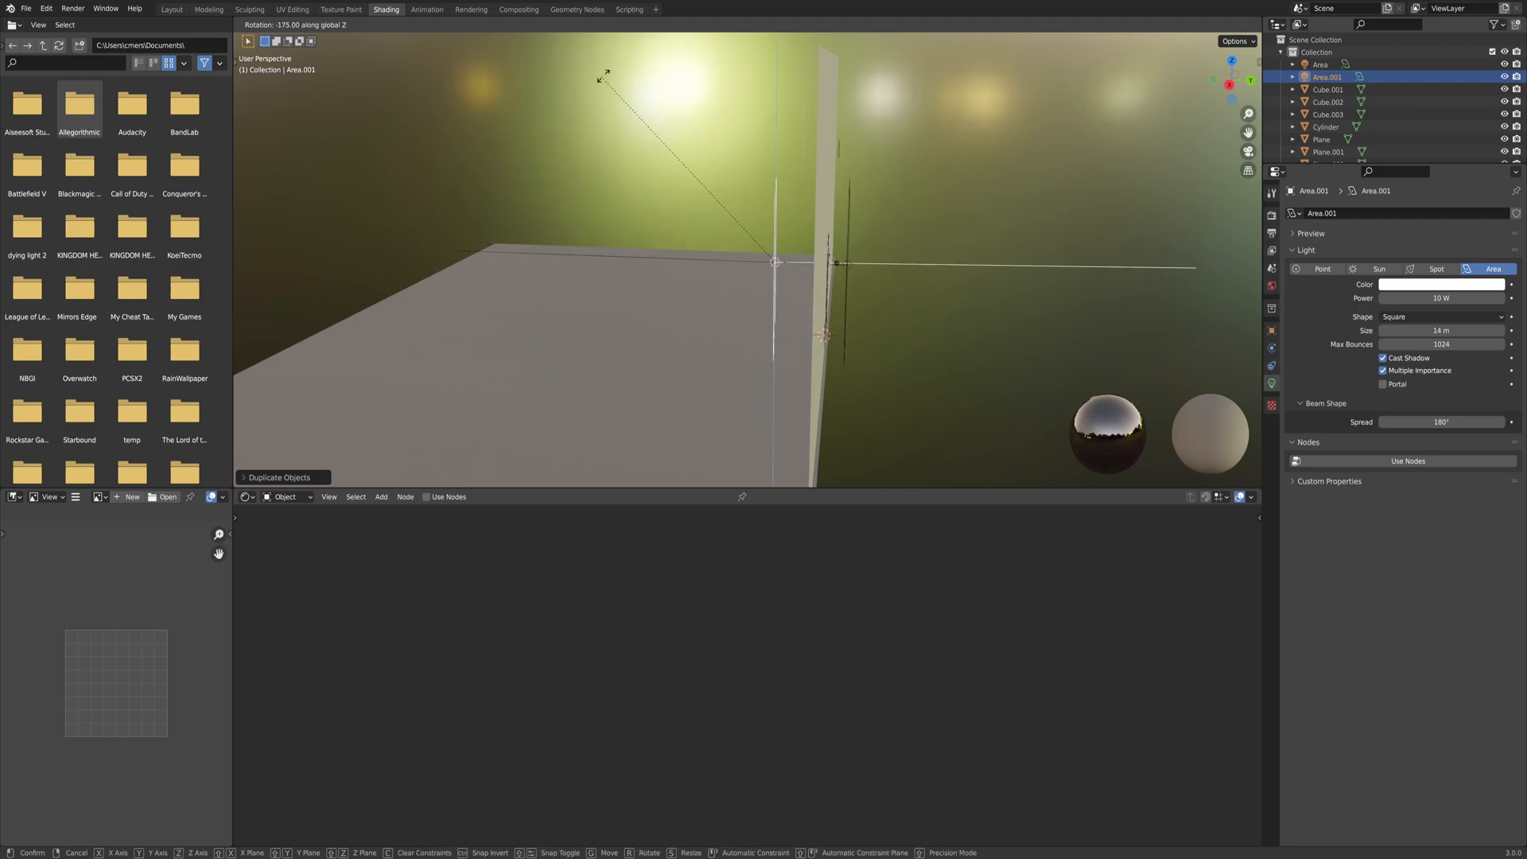
pyautogui.click(695, 112)
# Select the original area light behind the wall and set its power to 3000 W.
pyautogui.moveTo(695, 112); pyautogui.dragTo(852, 203, button='middle')
pyautogui.click(852, 203)
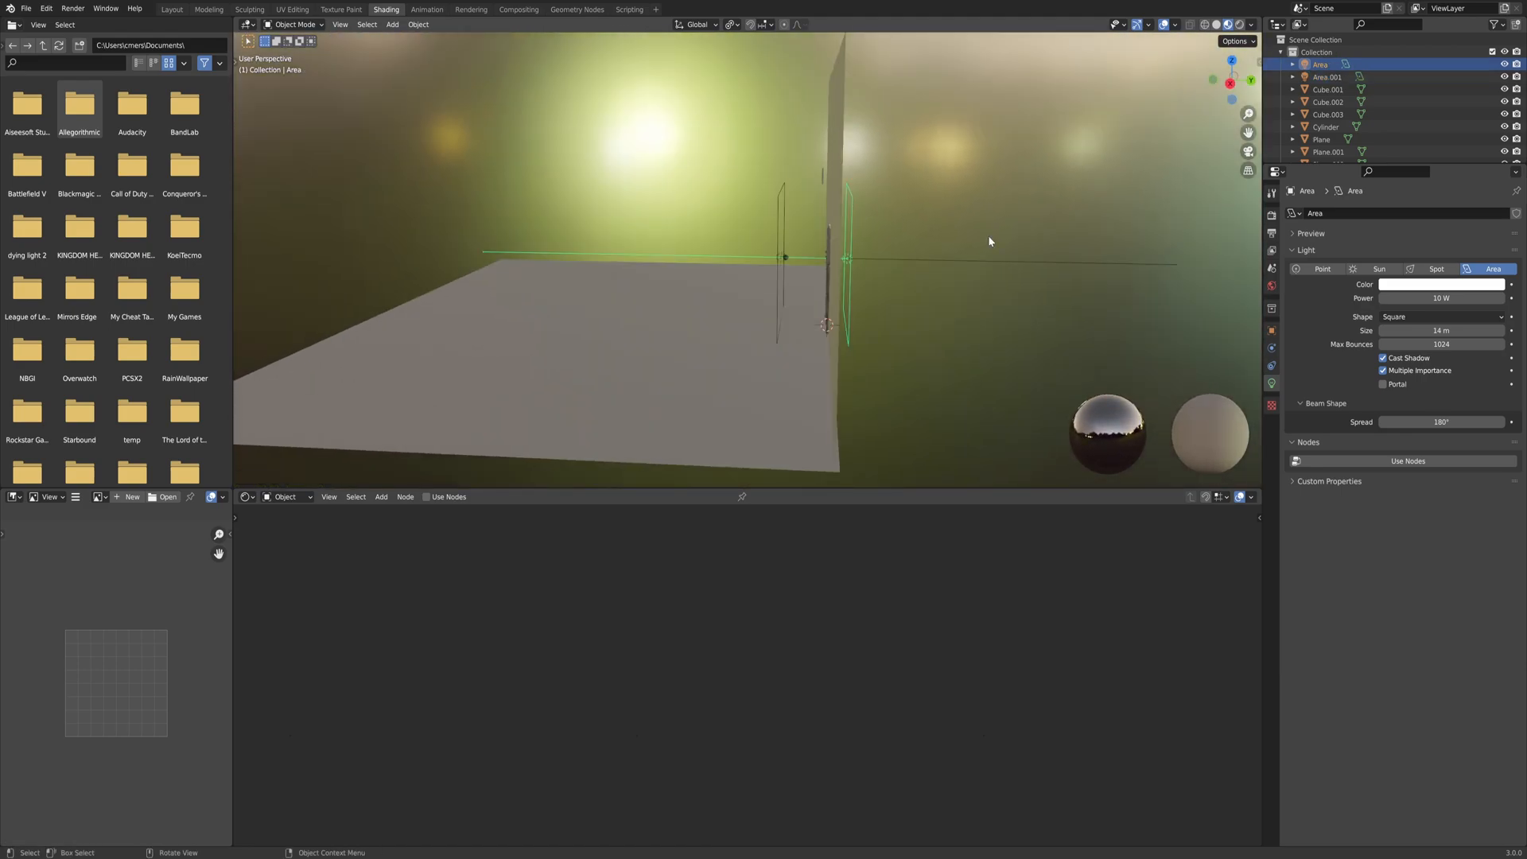
pyautogui.click(1425, 298)
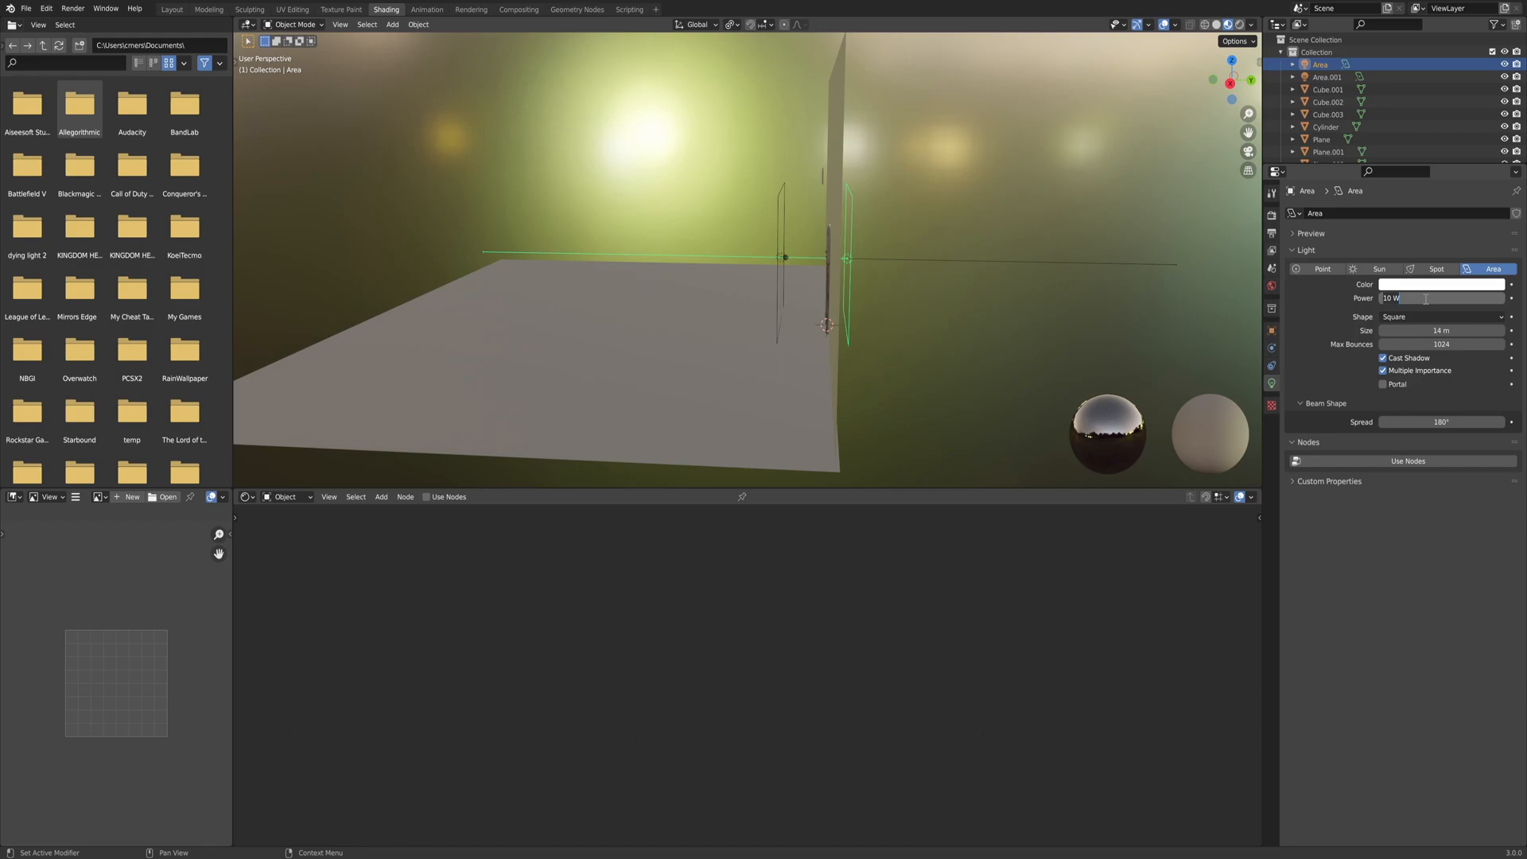
pyautogui.write('3000')
pyautogui.press('Return')
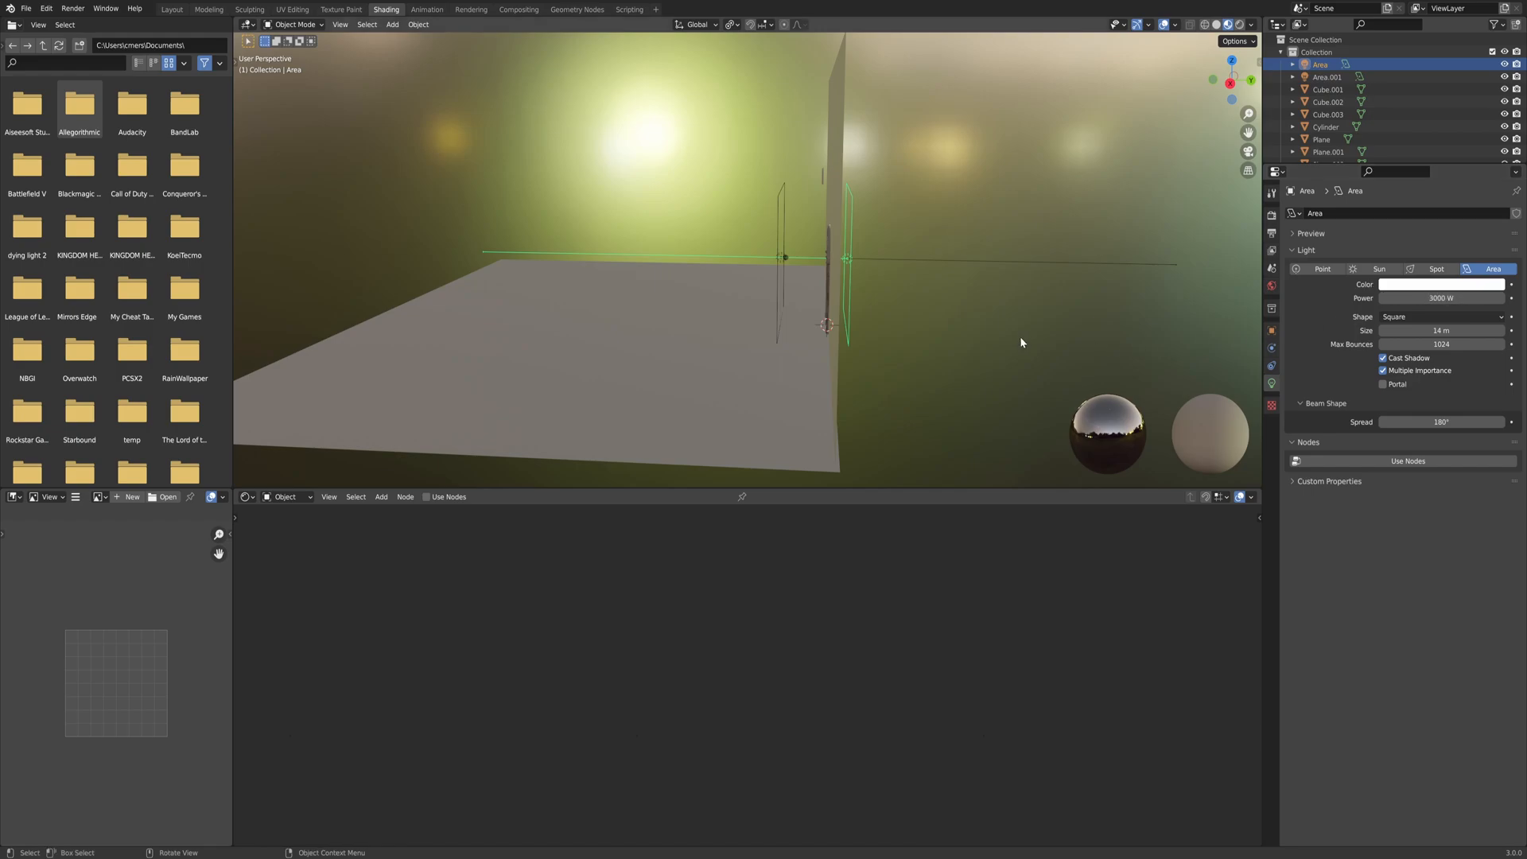
# Select the duplicated area light in front of the window and set its power to 50 W and its color to light cyan.
pyautogui.moveTo(904, 357); pyautogui.dragTo(958, 345, button='middle')
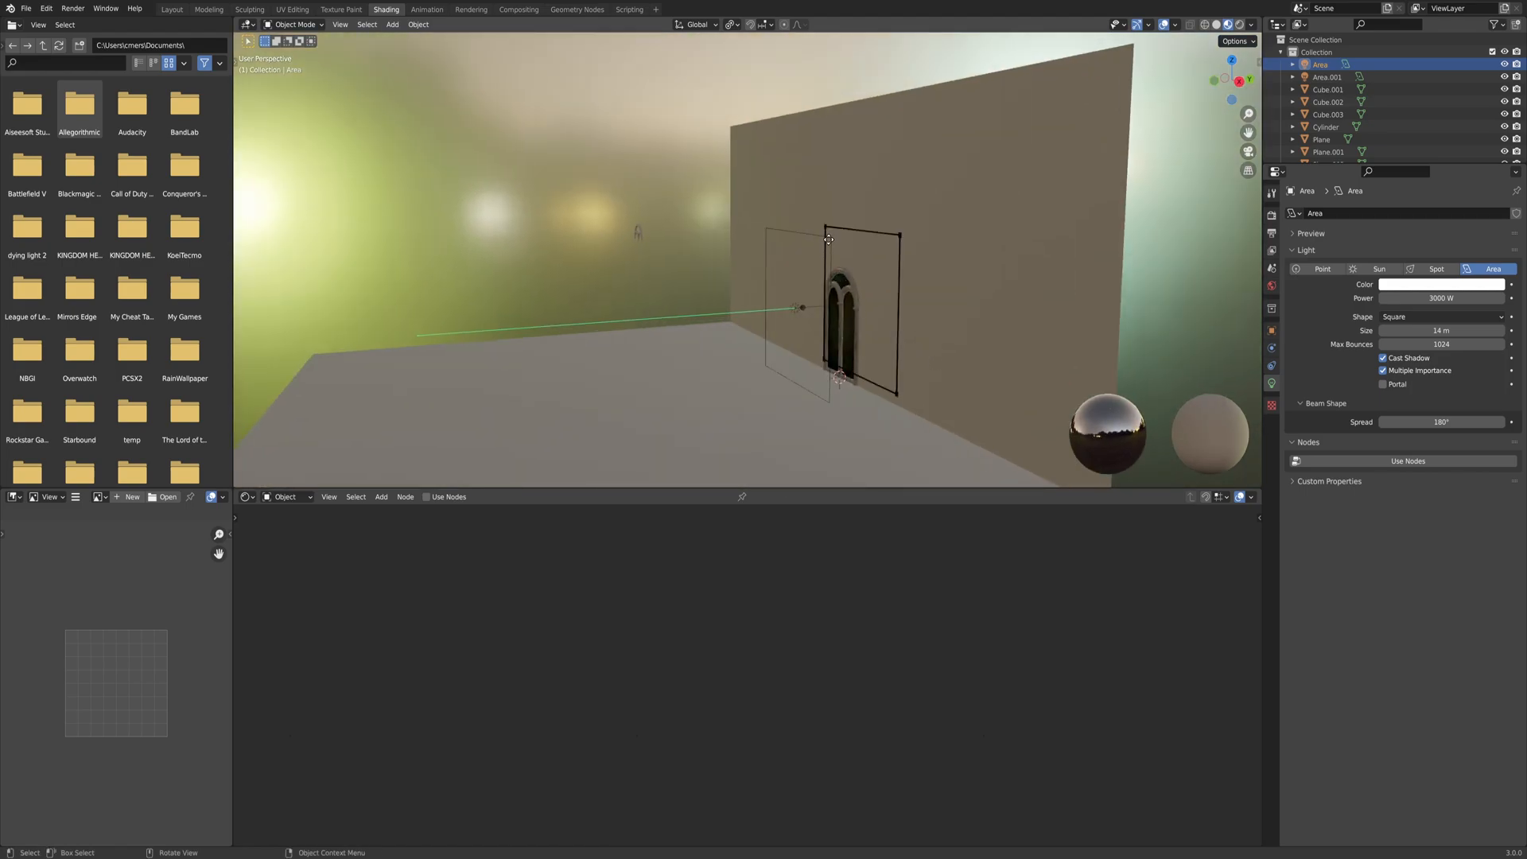
pyautogui.click(785, 231)
pyautogui.moveTo(828, 263); pyautogui.dragTo(774, 264, button='middle')
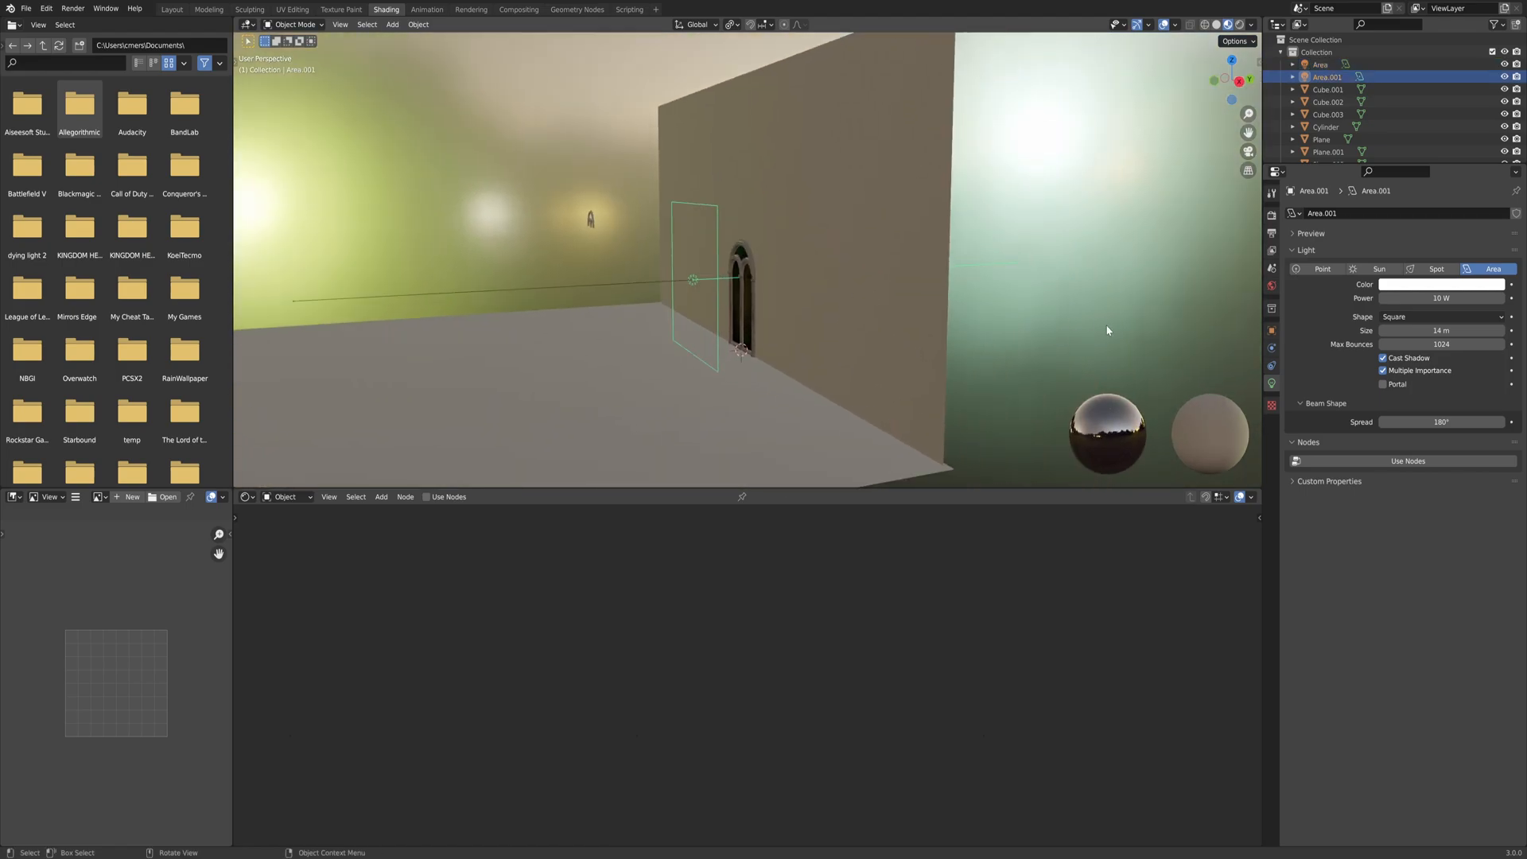
pyautogui.click(1437, 300)
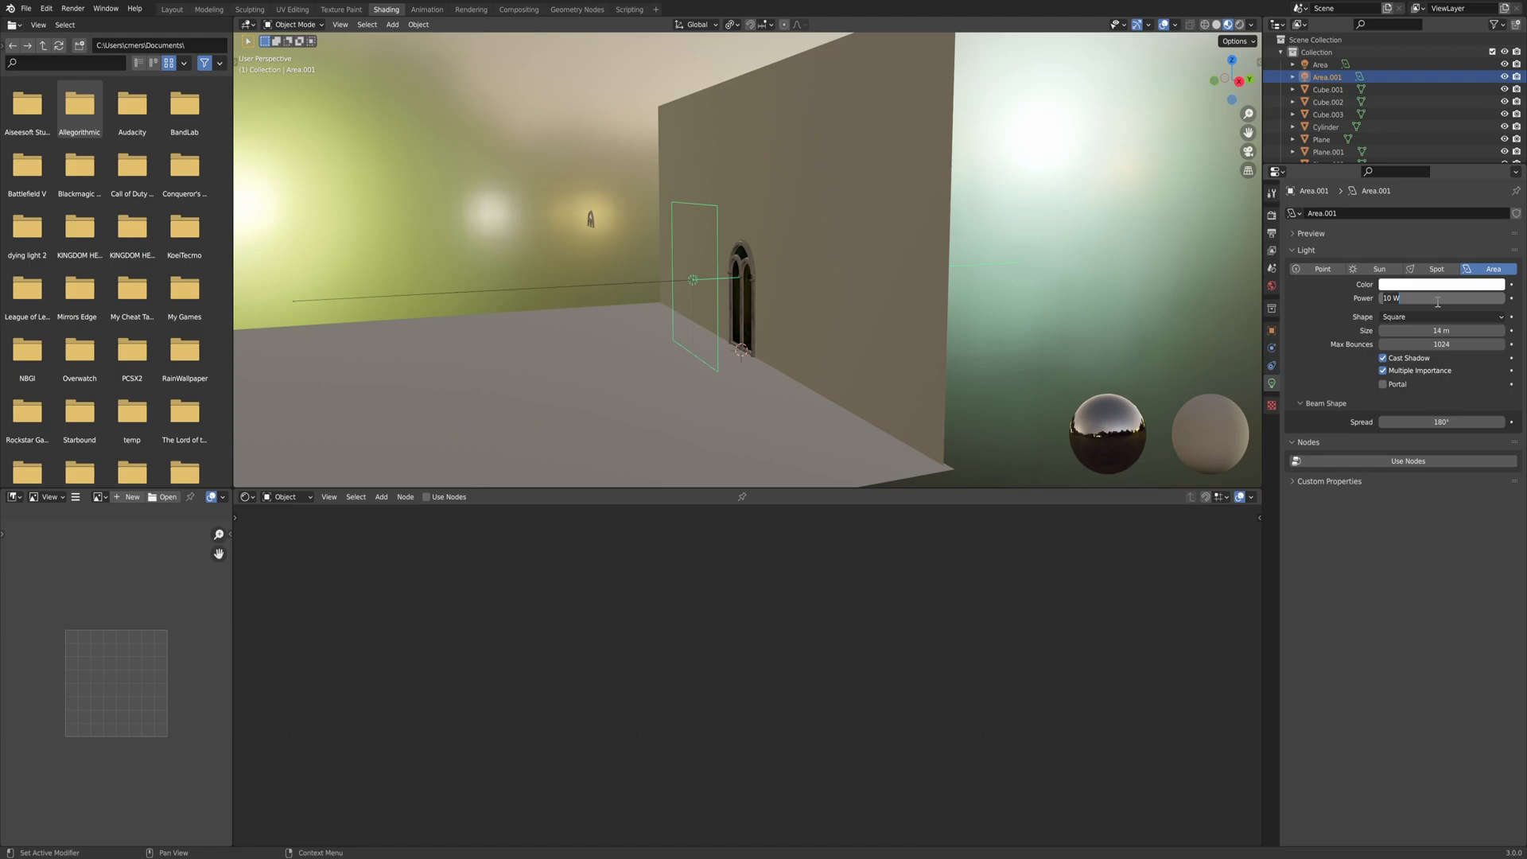
pyautogui.write('50')
pyautogui.press('Return')
pyautogui.click(1430, 289)
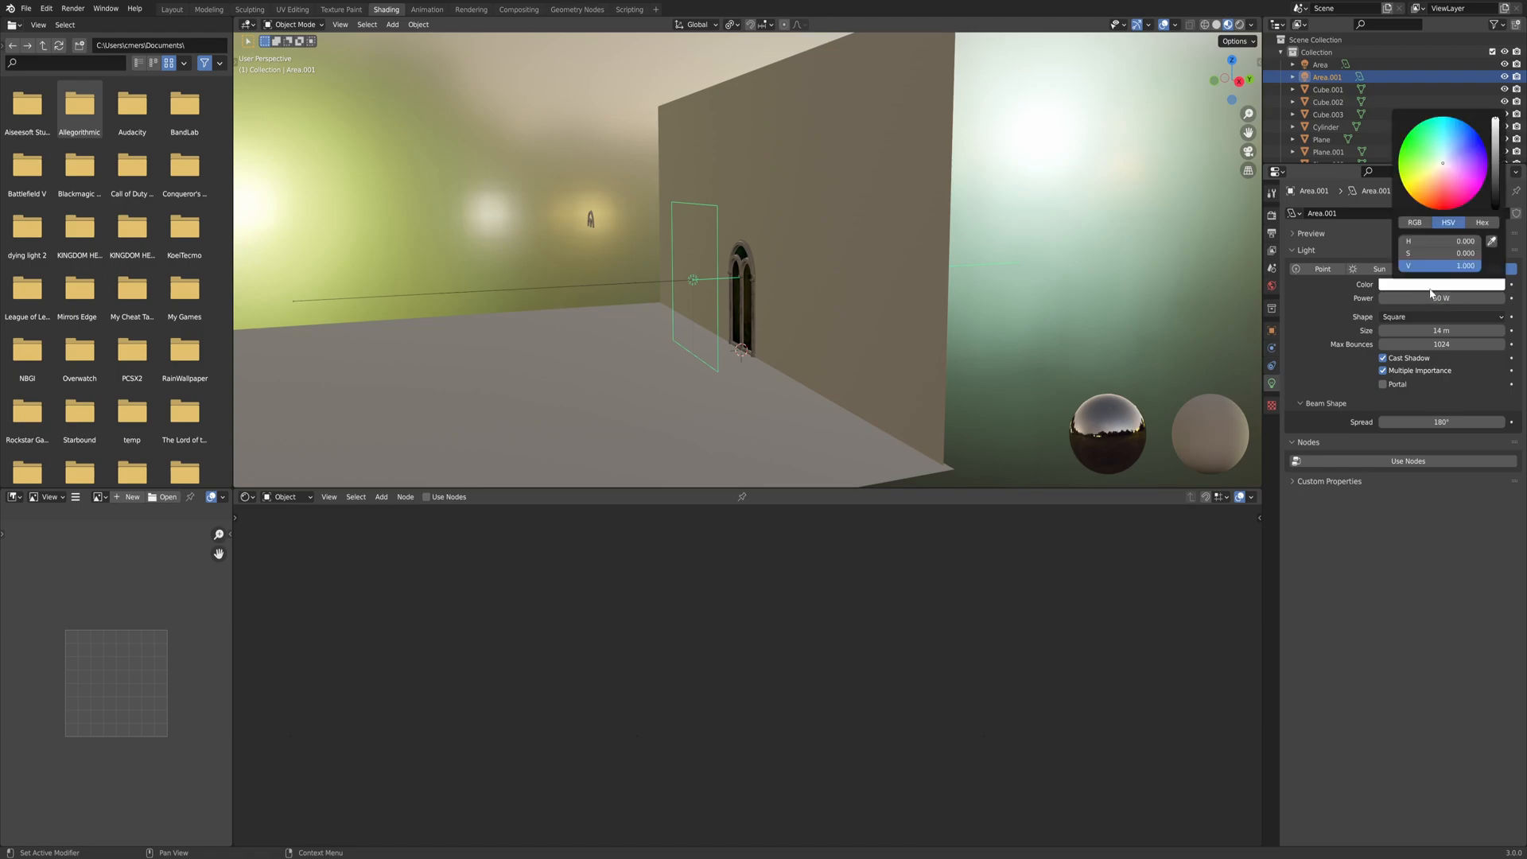
pyautogui.moveTo(1444, 169); pyautogui.dragTo(1444, 150)
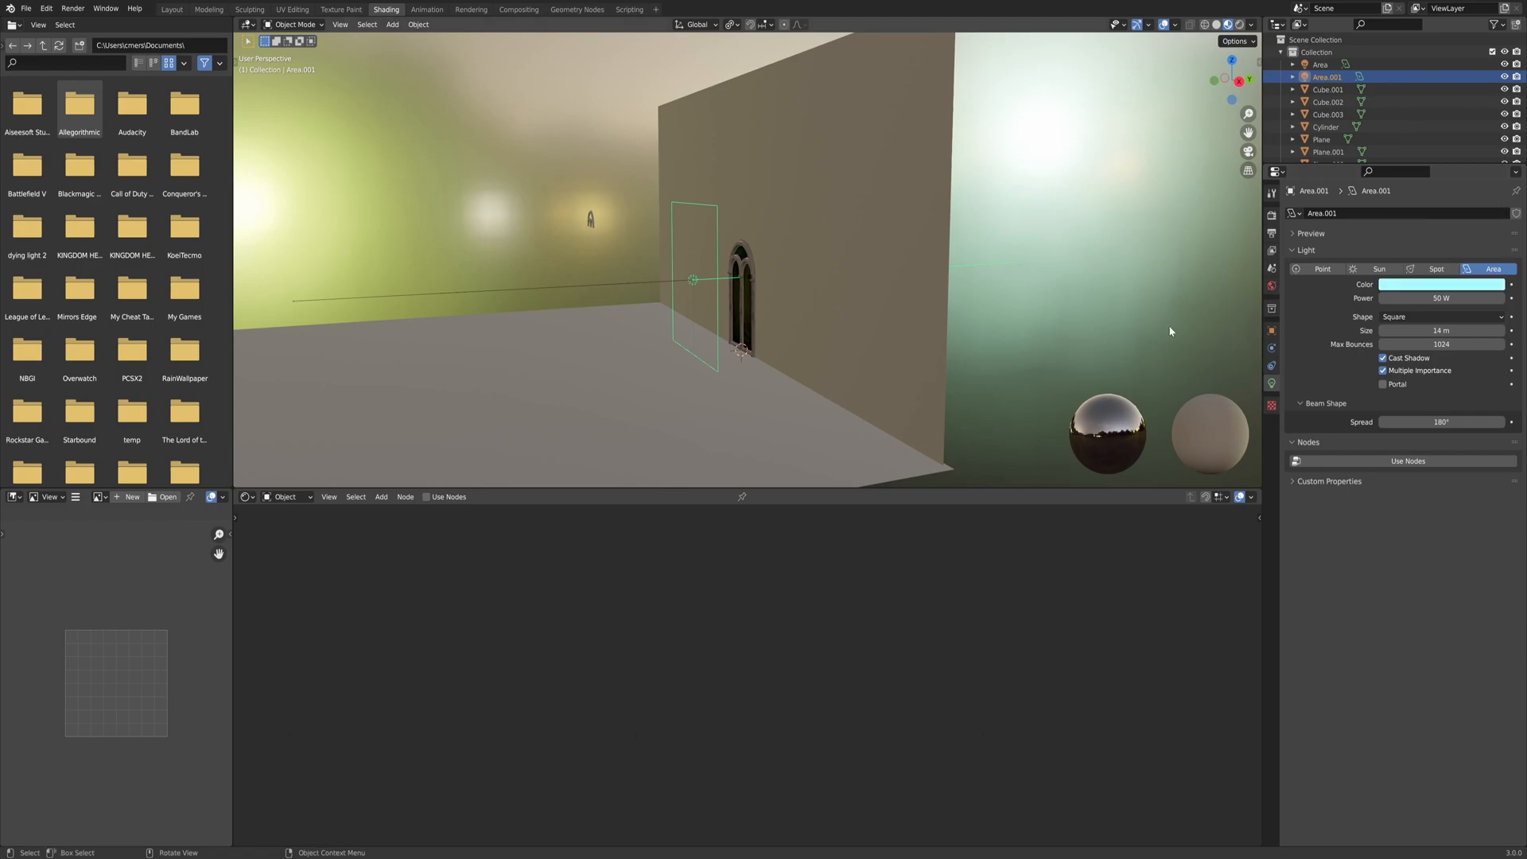
# Switch the viewport to rendered shading, show the scene's render settings and inspect the lit window up close.
pyautogui.press('z')
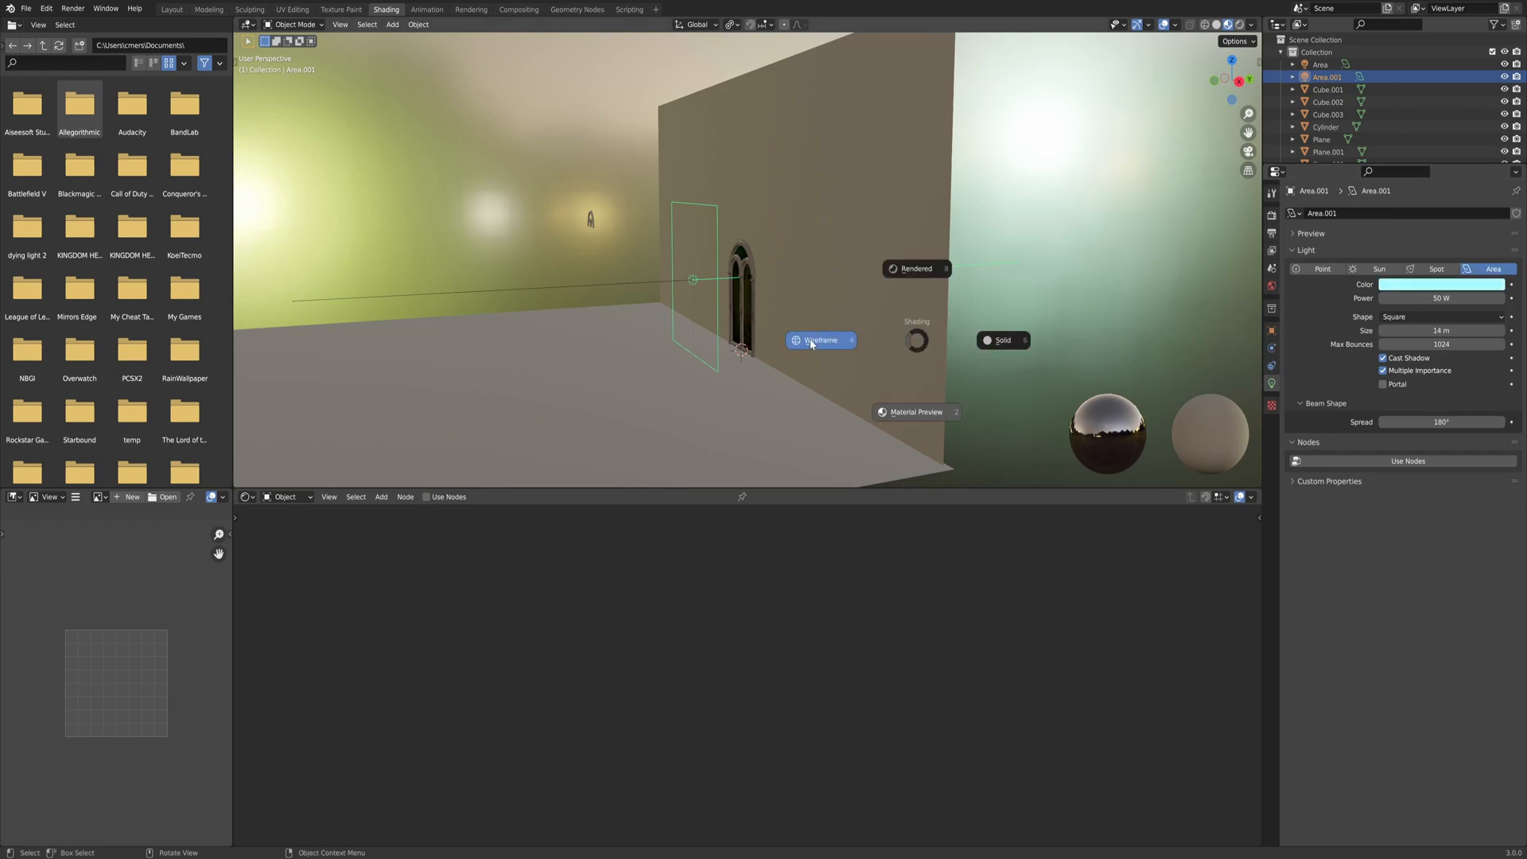
pyautogui.click(901, 267)
pyautogui.click(1272, 215)
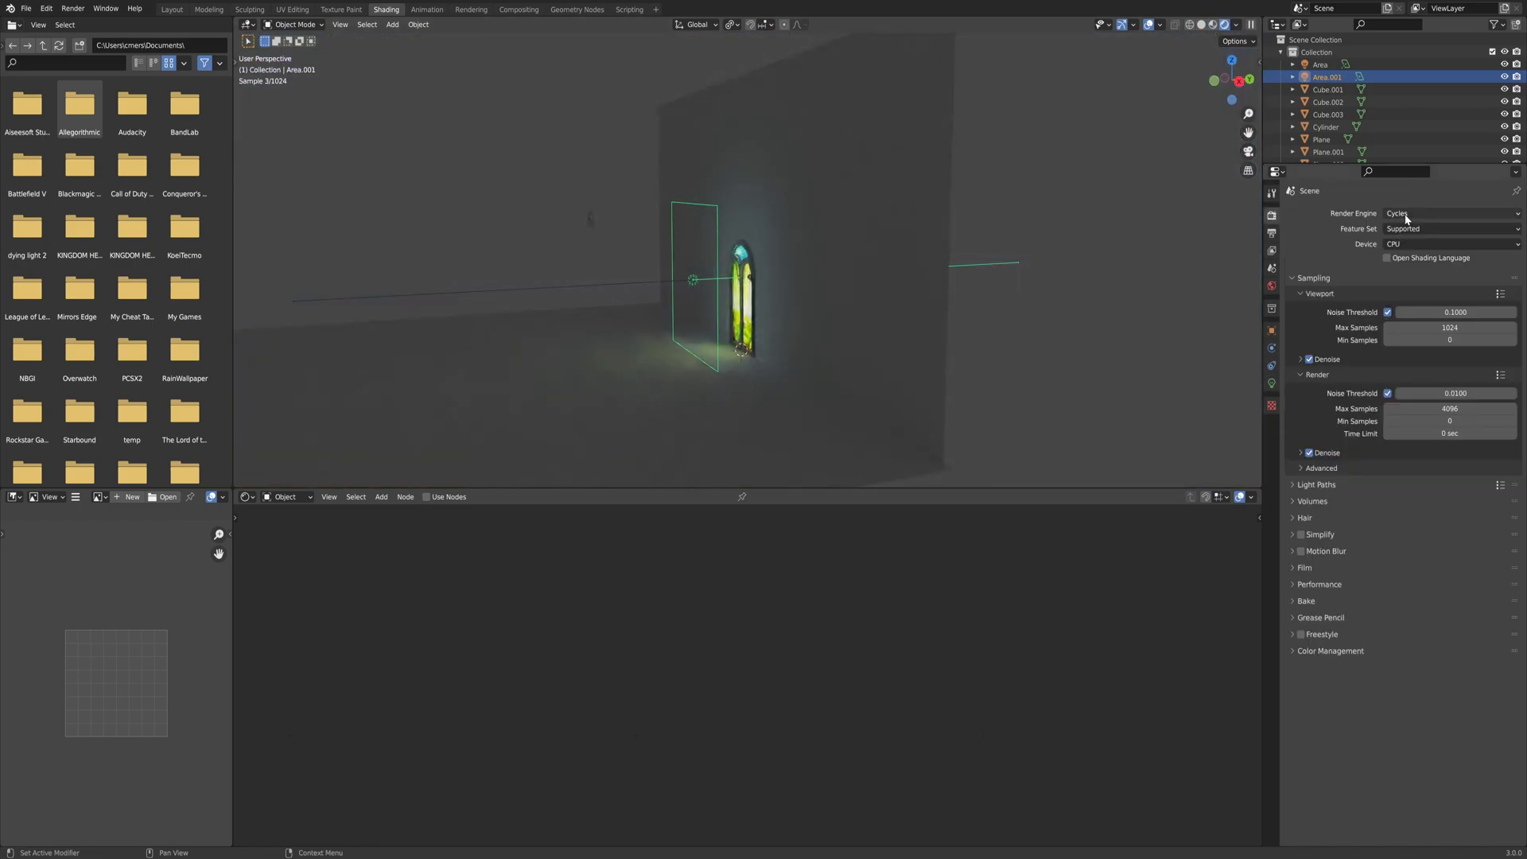
pyautogui.scroll(3, 946, 273)
pyautogui.scroll(1, 950, 268)
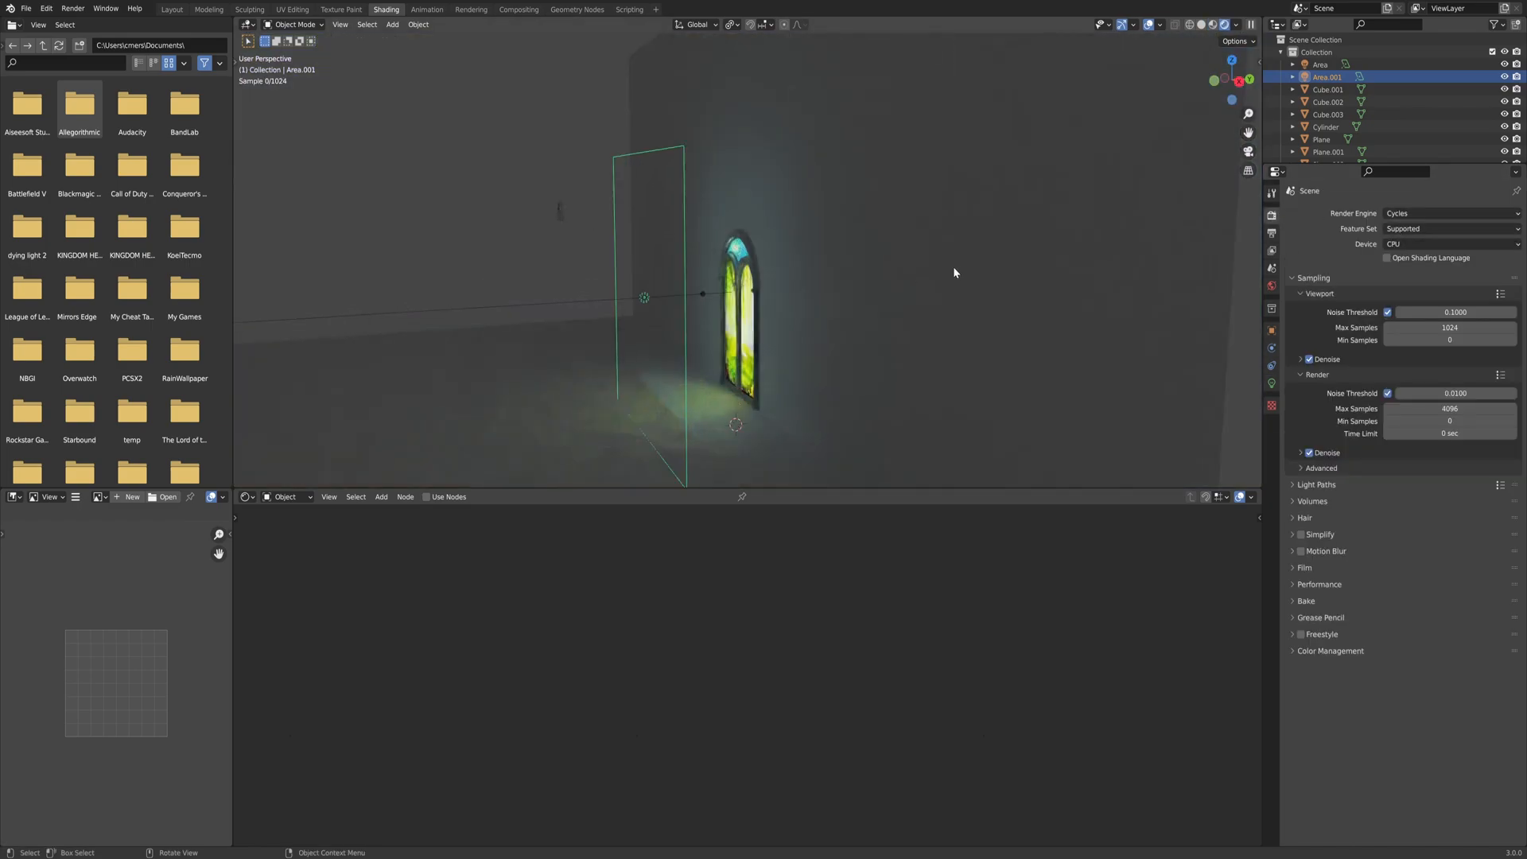
pyautogui.scroll(3, 871, 306)
pyautogui.keyDown('shift'); pyautogui.moveTo(876, 275); pyautogui.dragTo(912, 259, button='middle'); pyautogui.keyUp('shift')
pyautogui.scroll(1, 907, 235)
pyautogui.scroll(1, 889, 253)
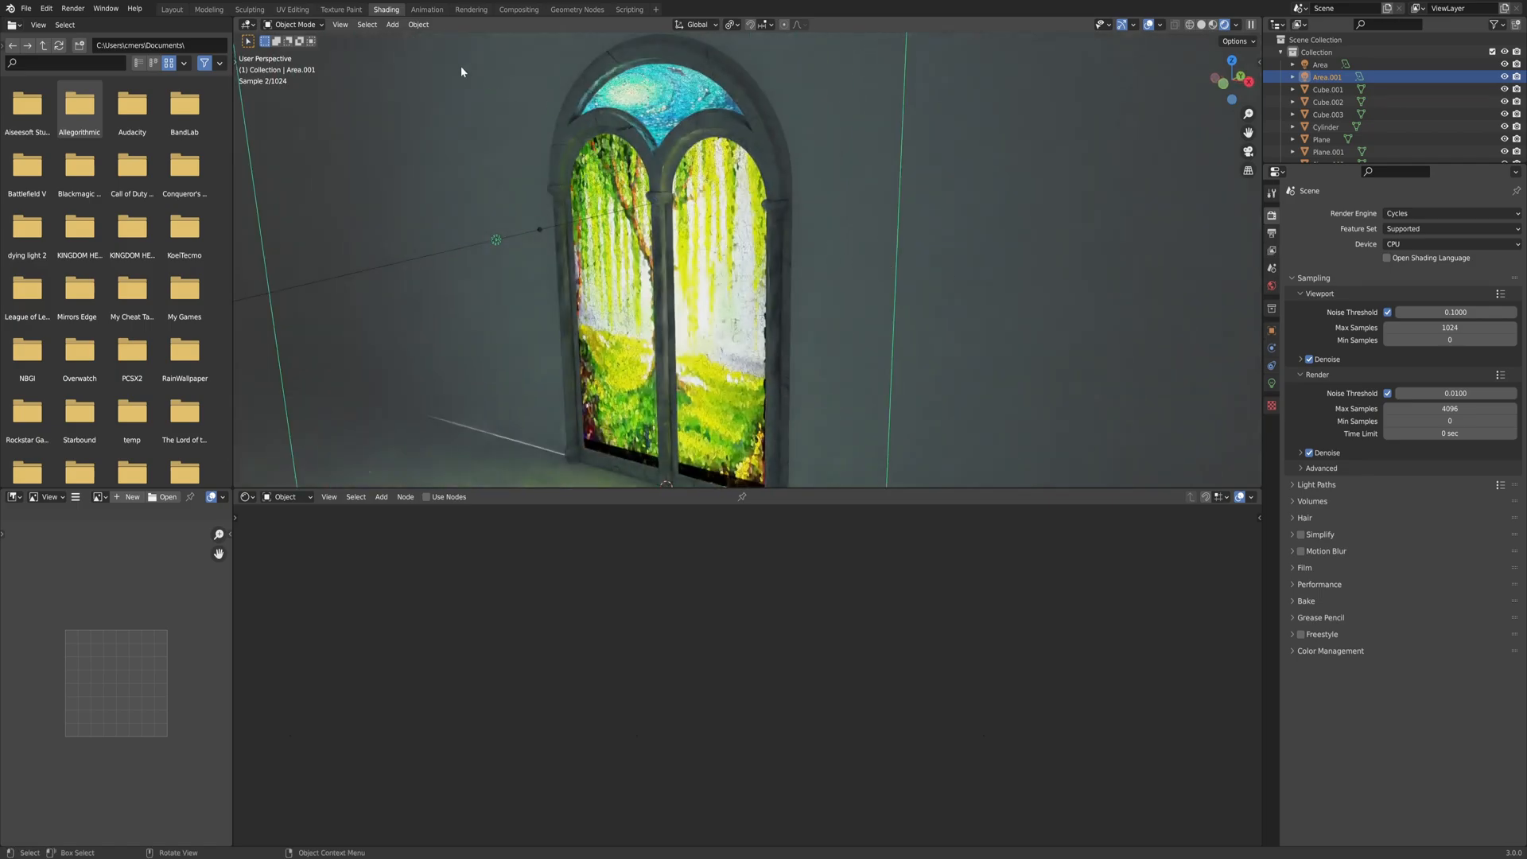
# Go to the Layout workspace and show the whole lit window there in rendered shading.
pyautogui.click(172, 9)
pyautogui.press('z')
pyautogui.click(588, 155)
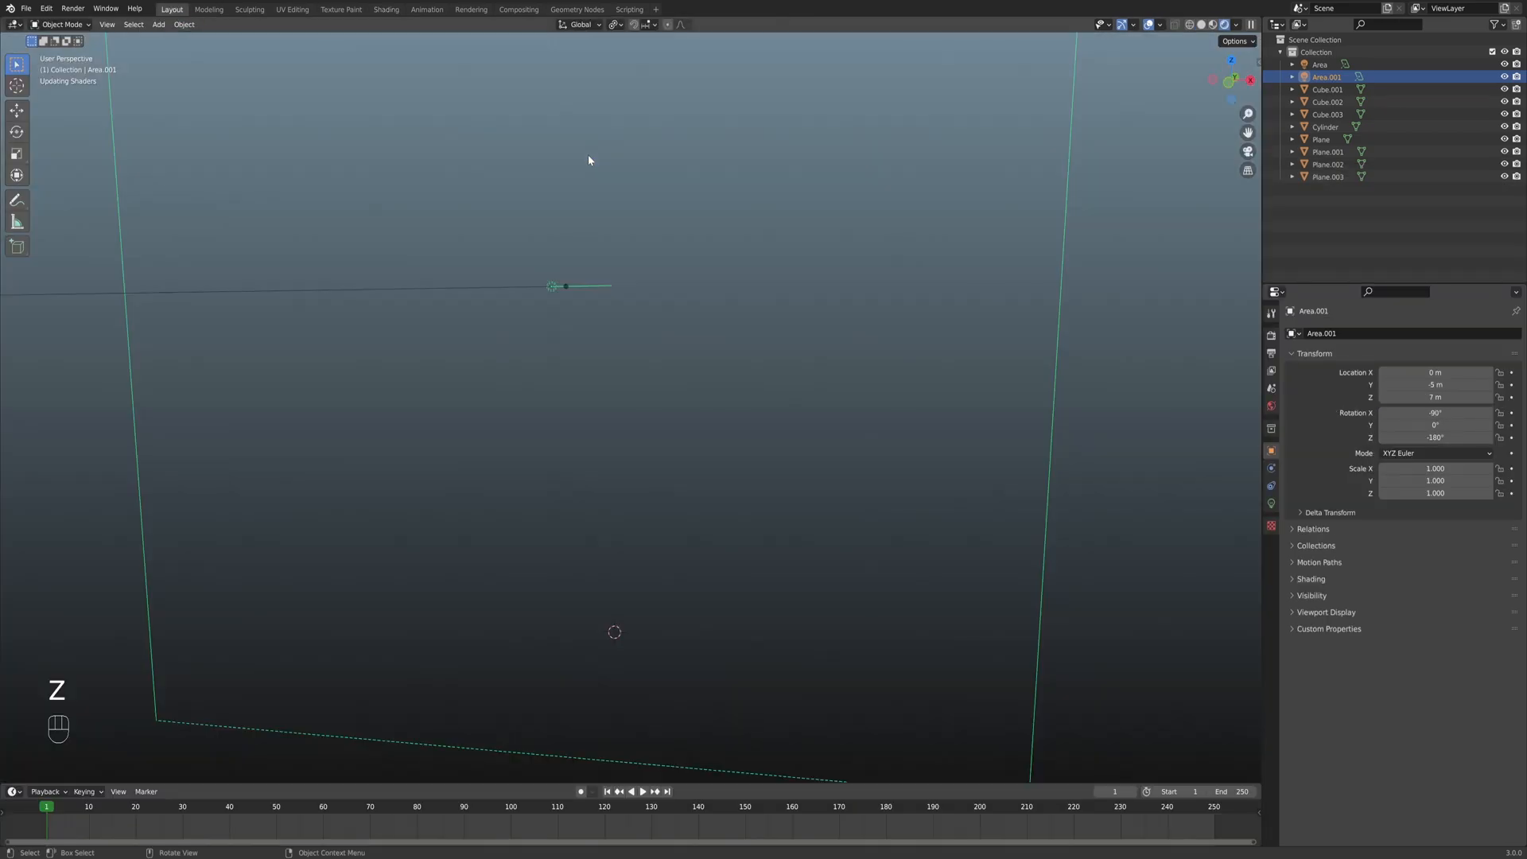
pyautogui.moveTo(670, 247); pyautogui.dragTo(679, 274, button='middle')
pyautogui.keyDown('shift'); pyautogui.moveTo(656, 278); pyautogui.dragTo(756, 302, button='middle'); pyautogui.keyUp('shift')
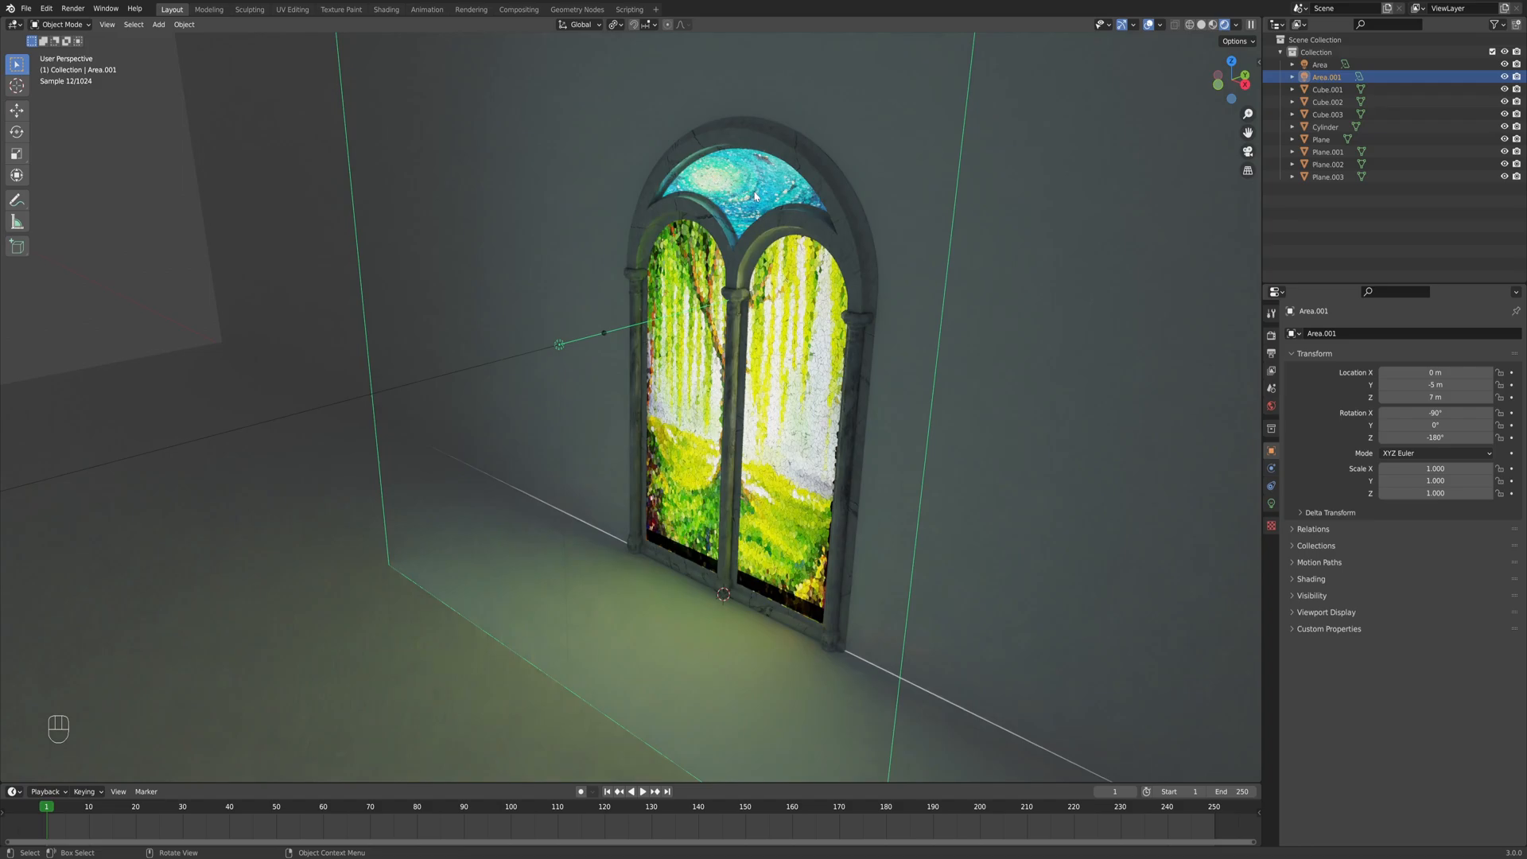
# Select the upper pane and, in its material nodes, try Voronoi scale values of 60 and 40, then set 25.
pyautogui.click(755, 196)
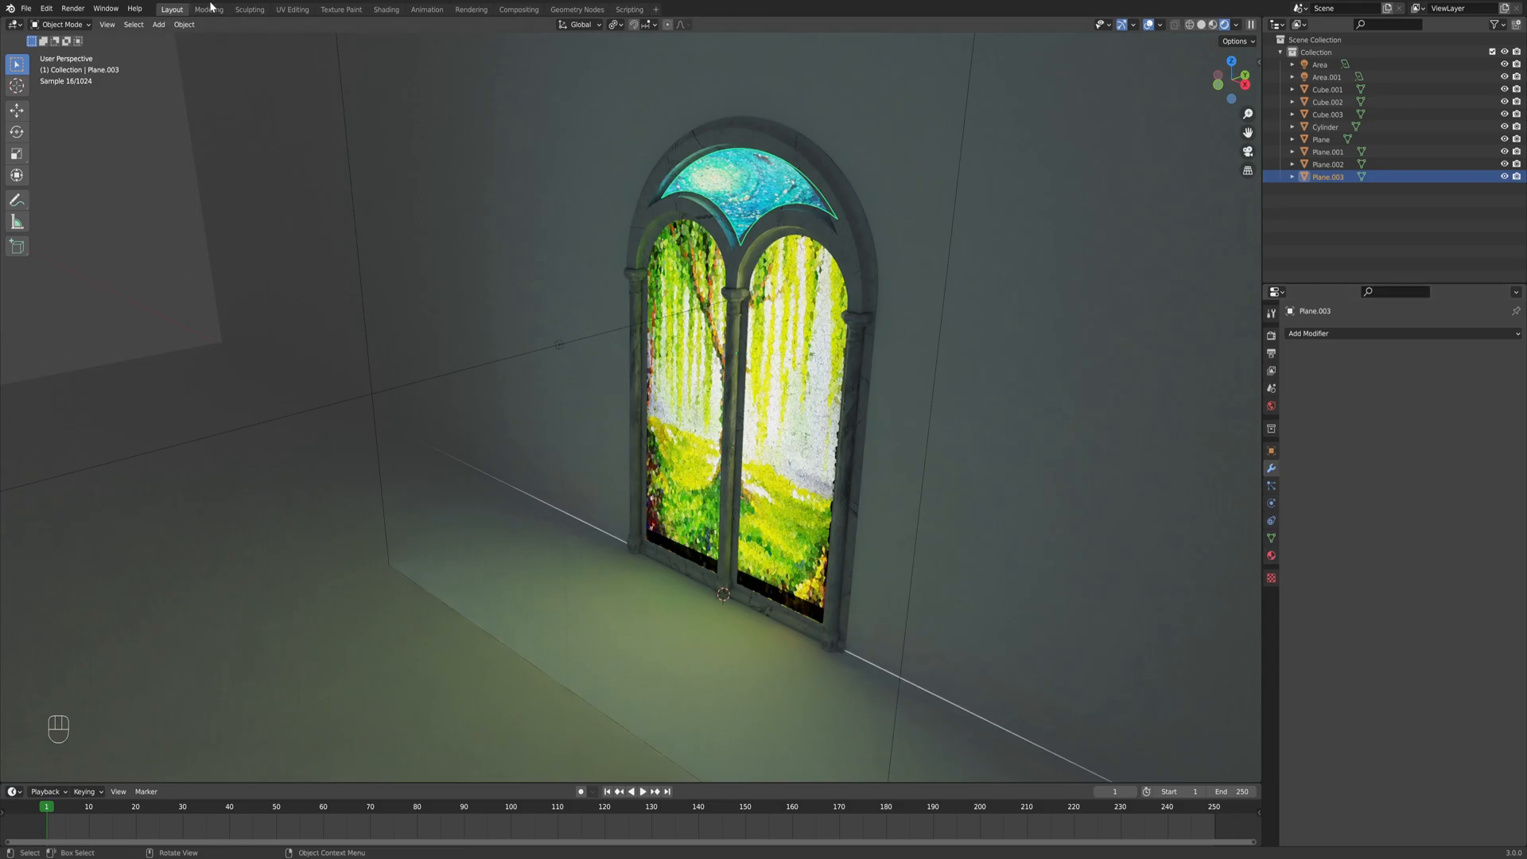
pyautogui.click(386, 9)
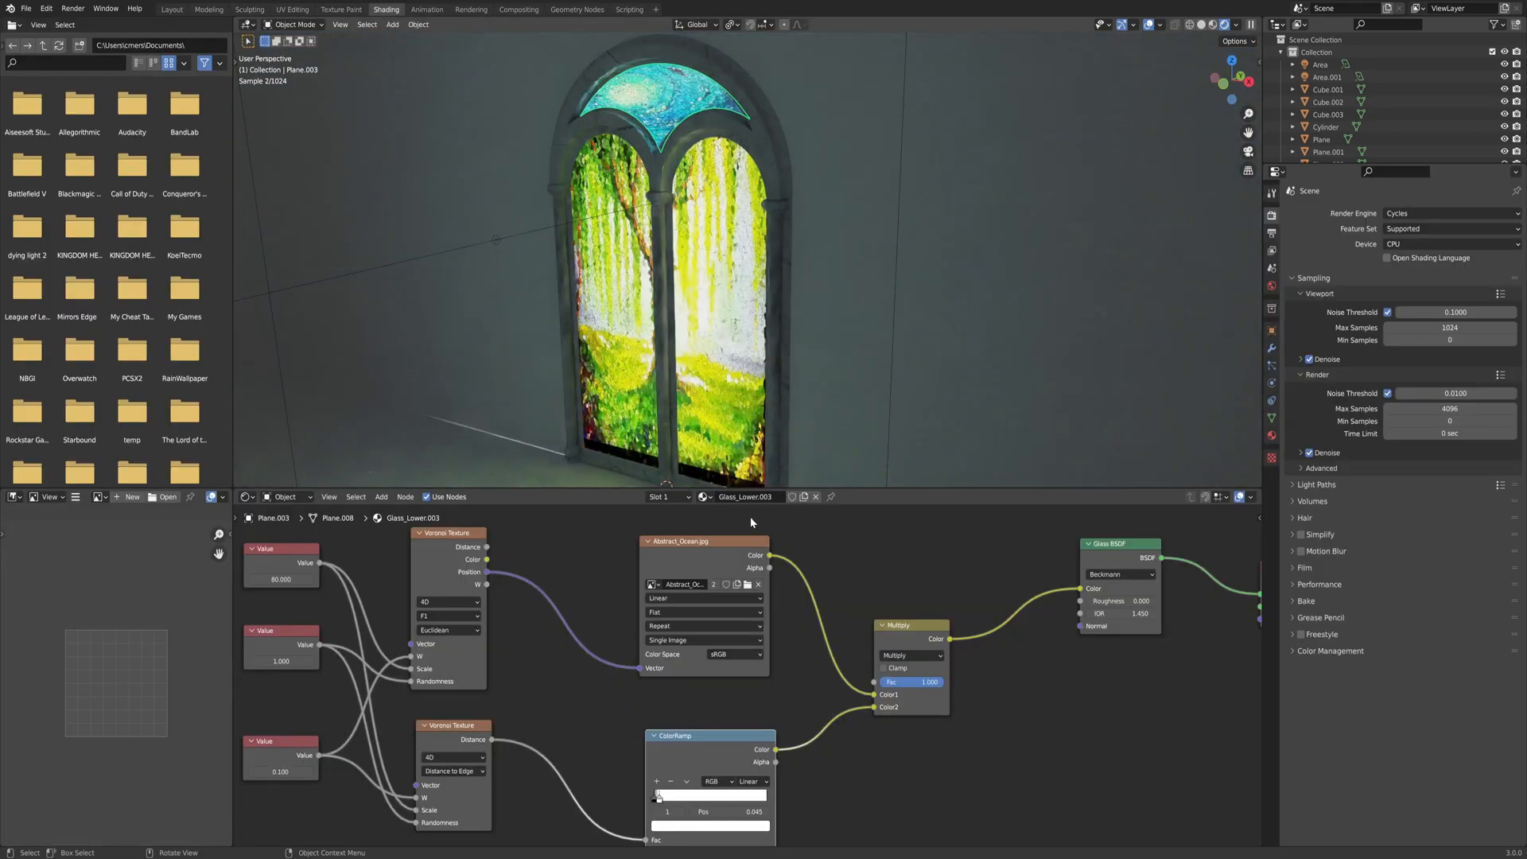
pyautogui.moveTo(497, 624); pyautogui.dragTo(603, 670, button='middle')
pyautogui.moveTo(457, 570); pyautogui.dragTo(478, 586, button='middle')
pyautogui.click(440, 578)
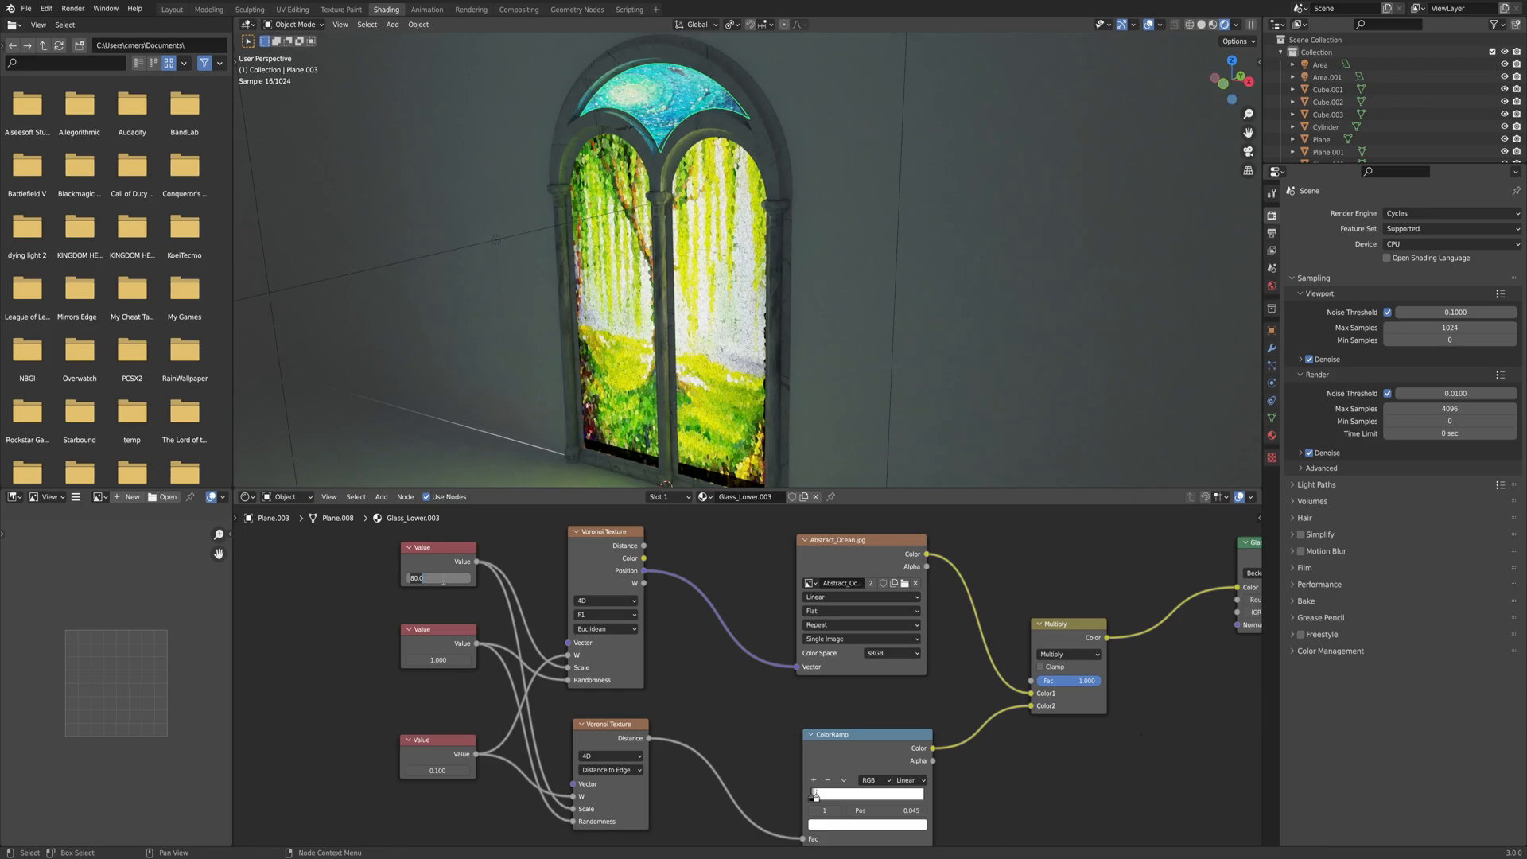
pyautogui.write('60')
pyautogui.press('Return')
pyautogui.click(440, 578)
pyautogui.write('40')
pyautogui.press('Return')
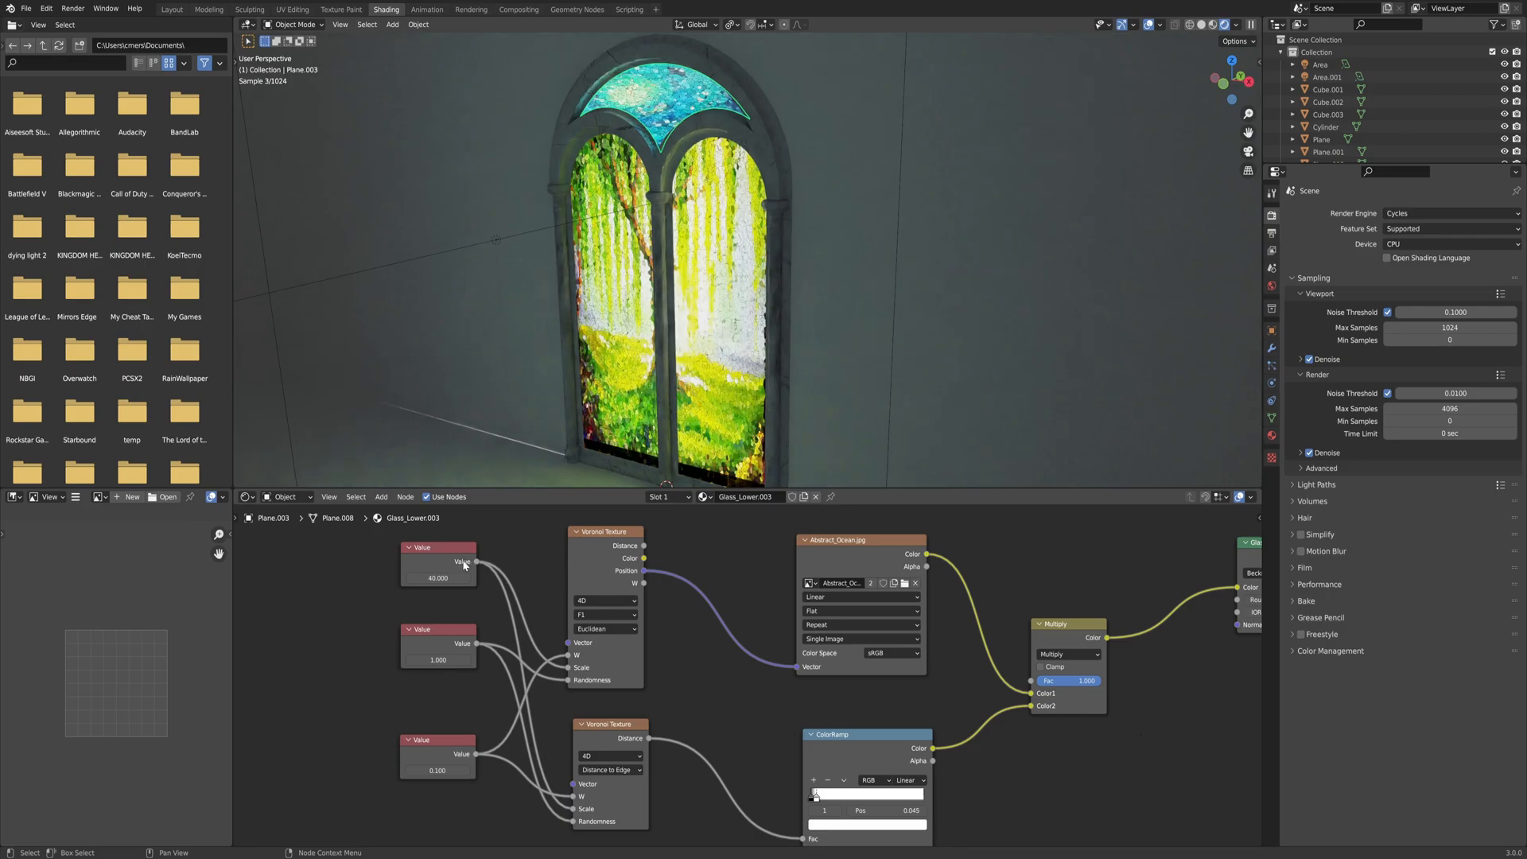
pyautogui.click(450, 579)
pyautogui.write('25')
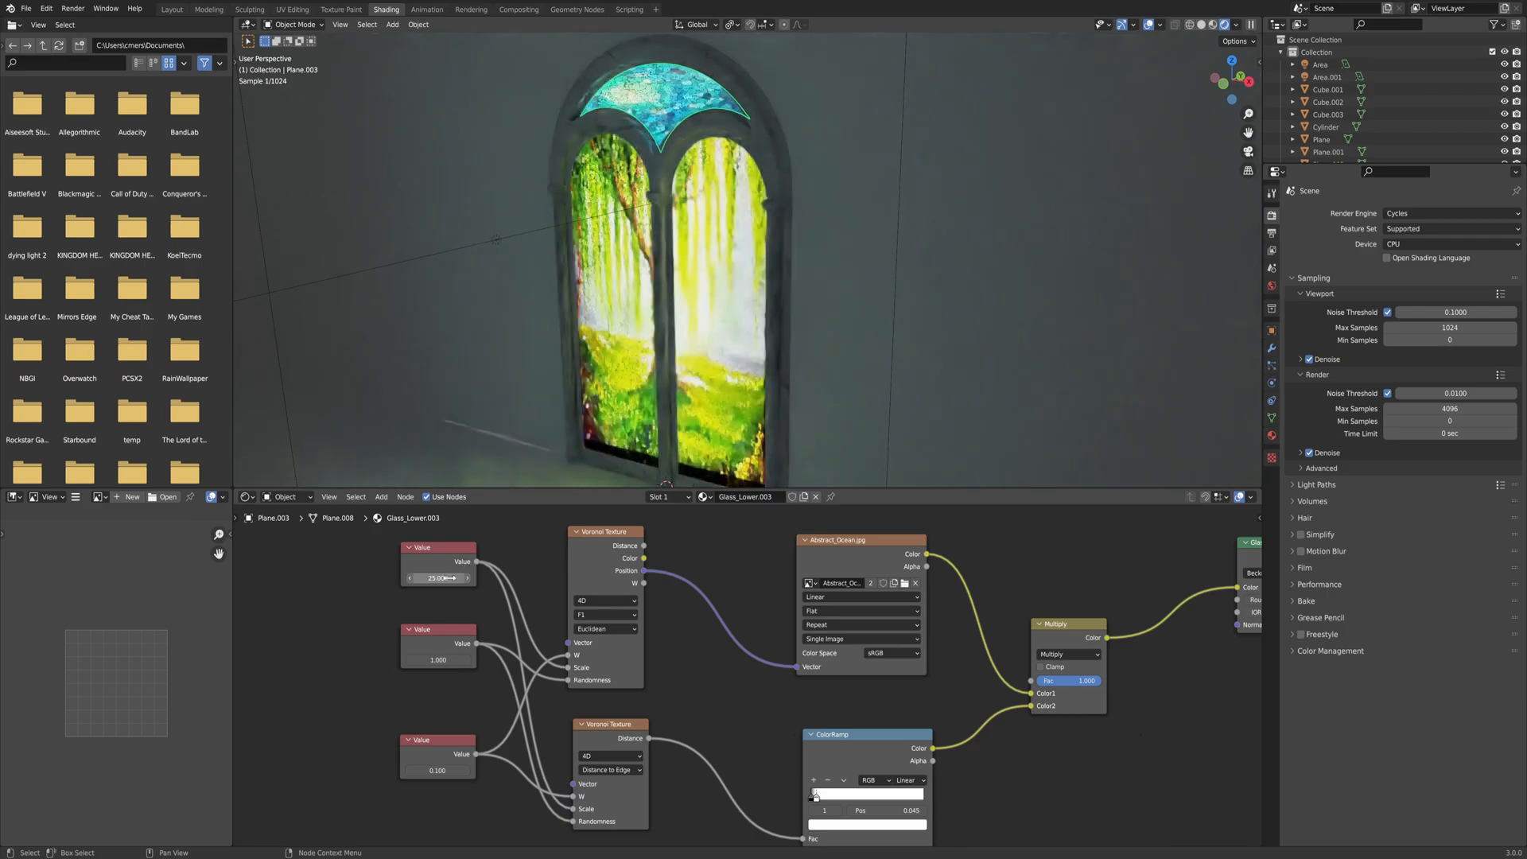
pyautogui.press('Return')
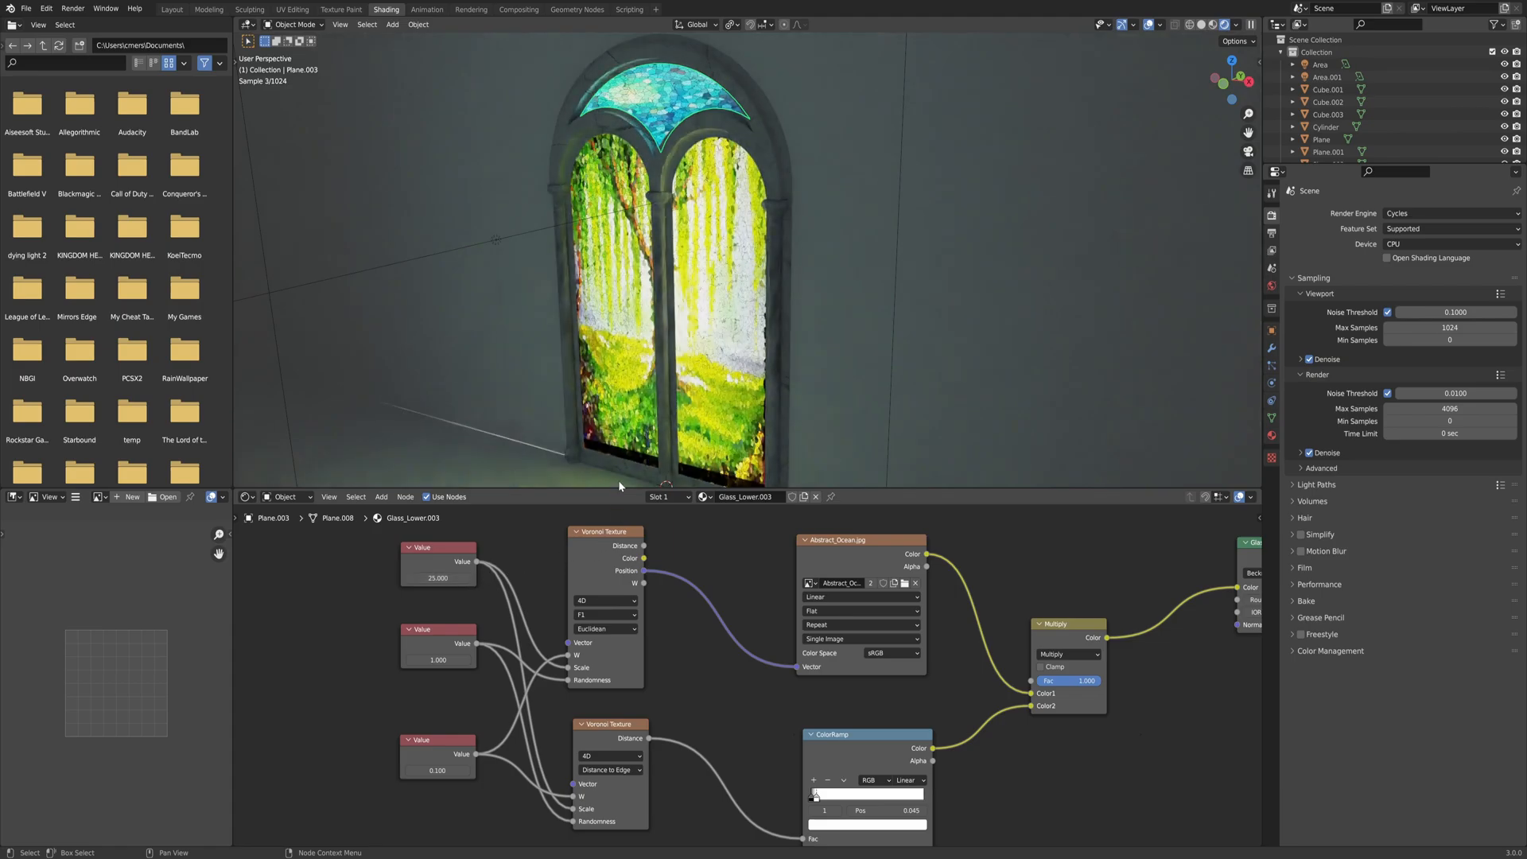
# Select the lower panes and set the Voronoi scale value in the Glass_Lower material to 40.
pyautogui.click(698, 370)
pyautogui.click(435, 578)
pyautogui.write('80.0')
pyautogui.press('Return')
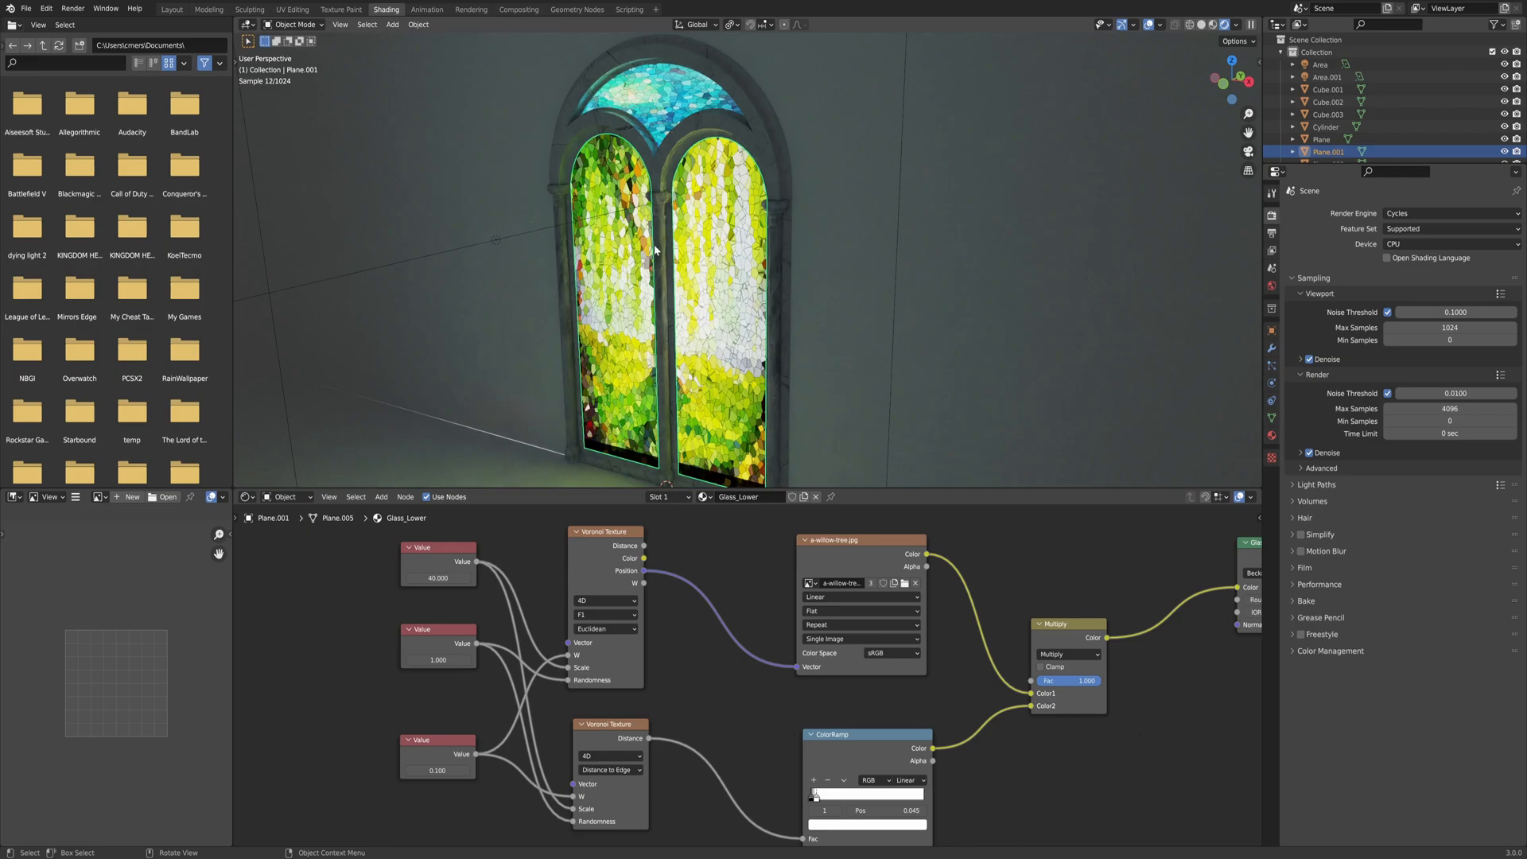
# Select the area light behind the wall and lower it along Z to a height of about 5.03 m.
pyautogui.scroll(-2, 703, 301)
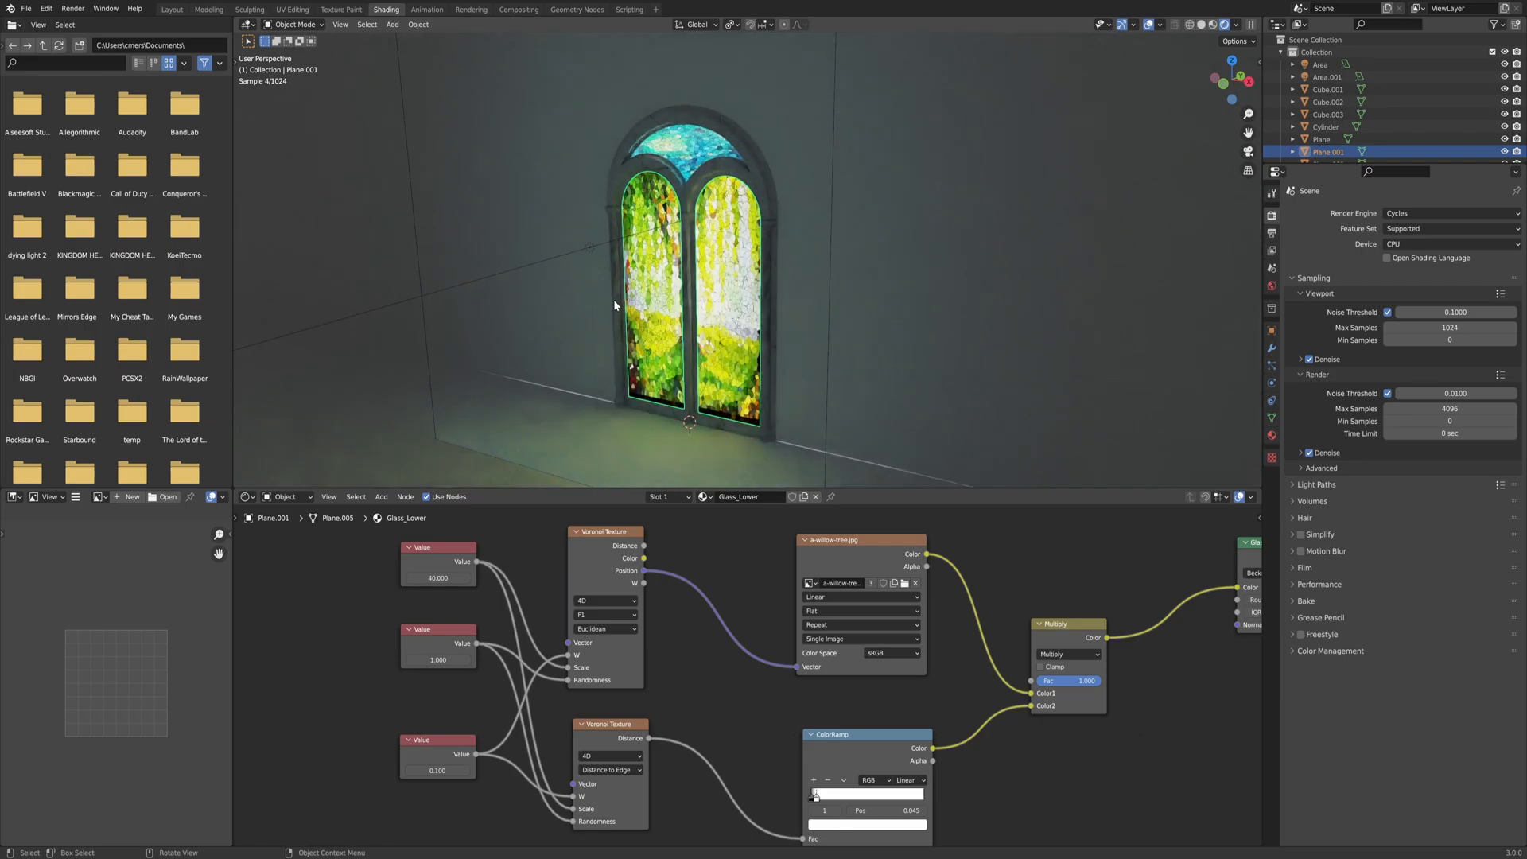
pyautogui.moveTo(1129, 208); pyautogui.dragTo(774, 257, button='middle')
pyautogui.click(978, 232)
pyautogui.moveTo(978, 231); pyautogui.dragTo(702, 395, button='middle')
pyautogui.click(806, 311)
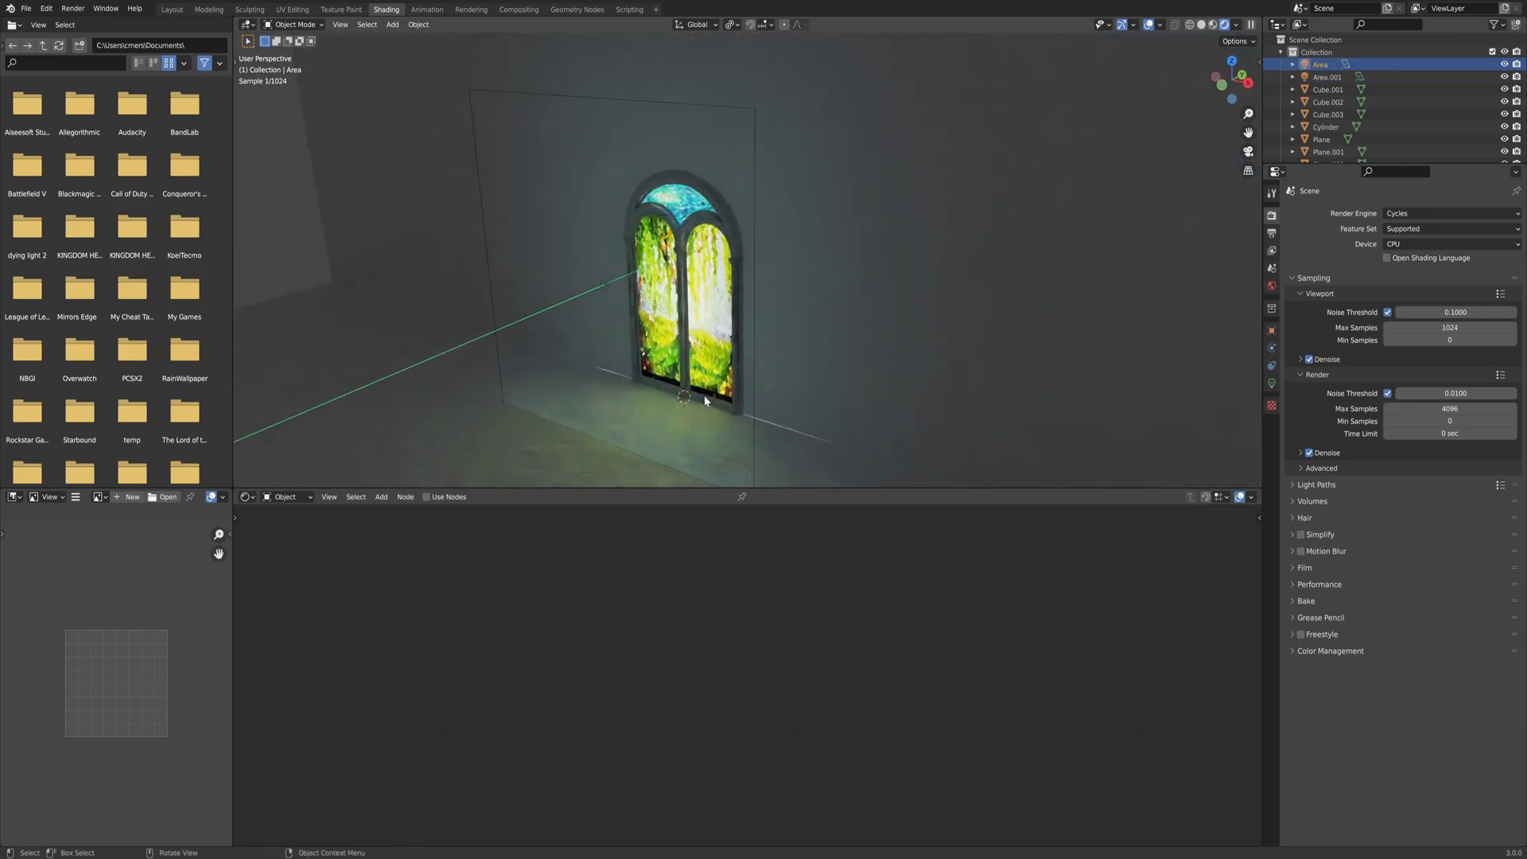
pyautogui.press('g')
pyautogui.press('z')
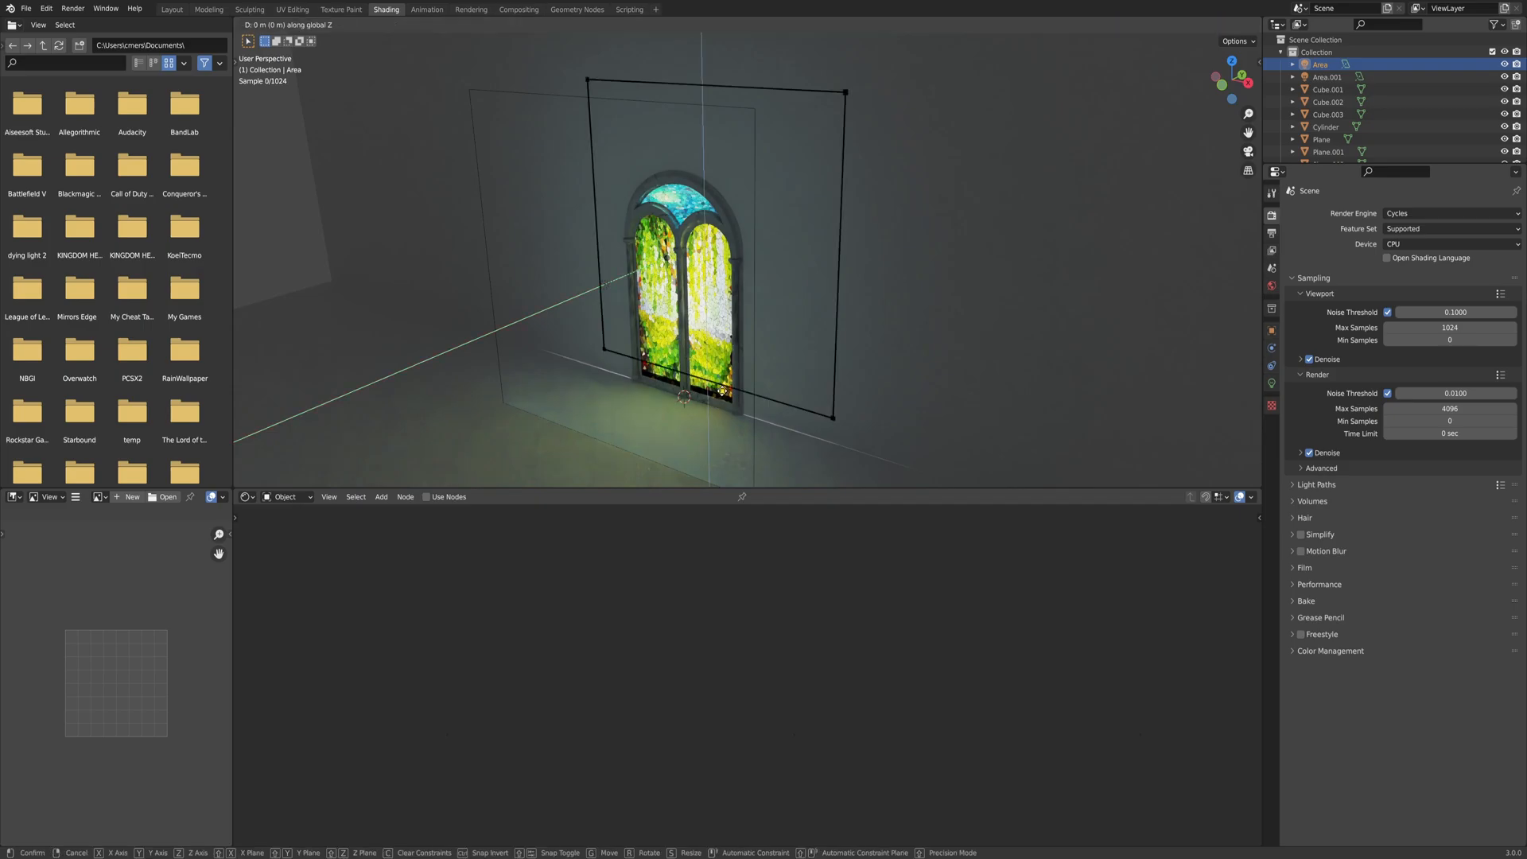
pyautogui.click(716, 413)
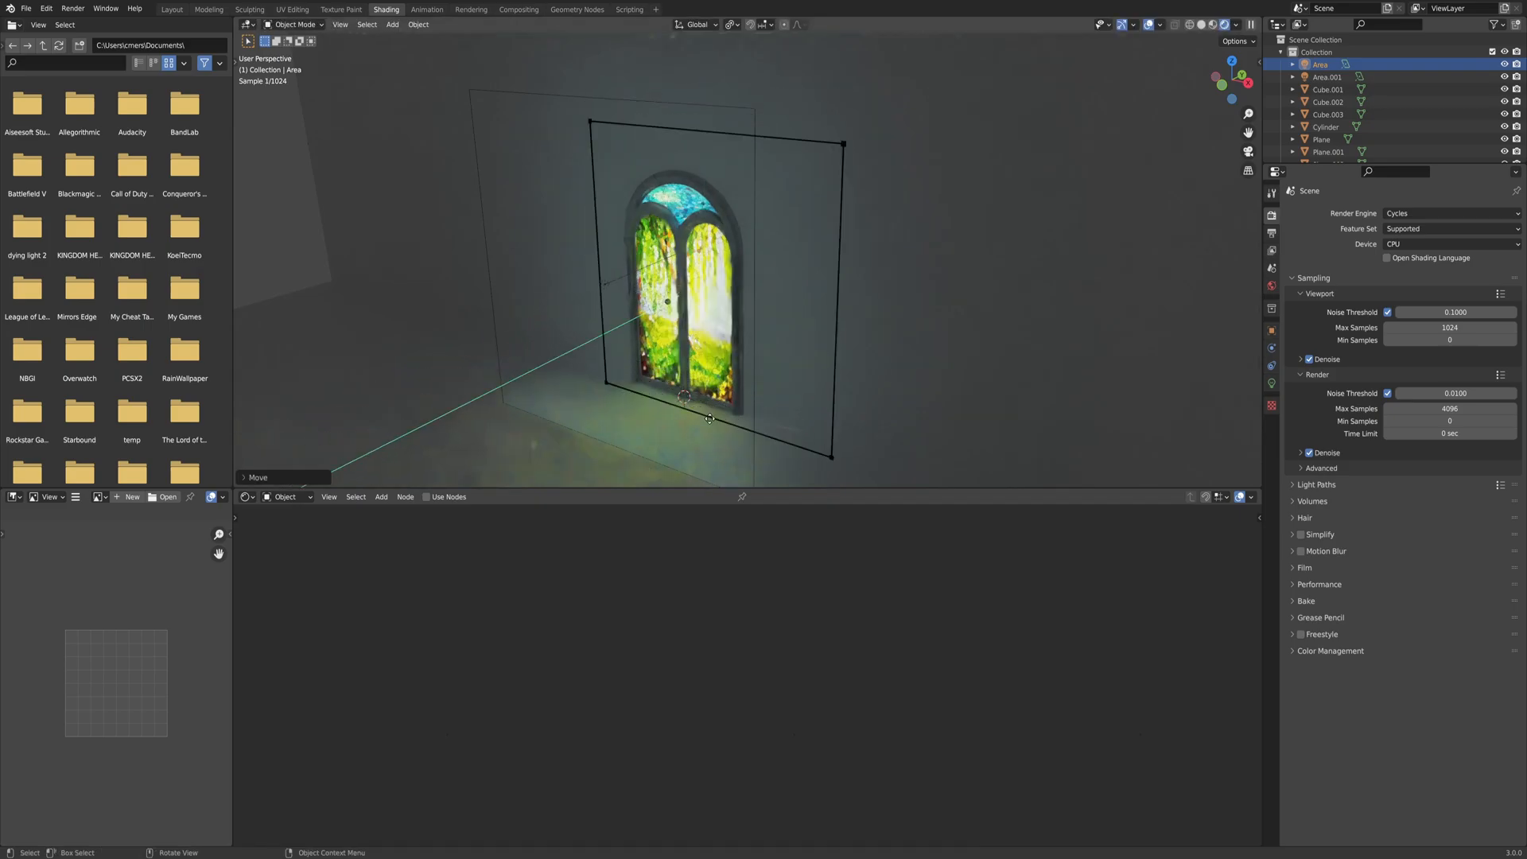
# Examine the stained glass up close and return to the Layout workspace to view the rendered window.
pyautogui.scroll(5, 728, 393)
pyautogui.moveTo(741, 332); pyautogui.dragTo(761, 317, button='middle')
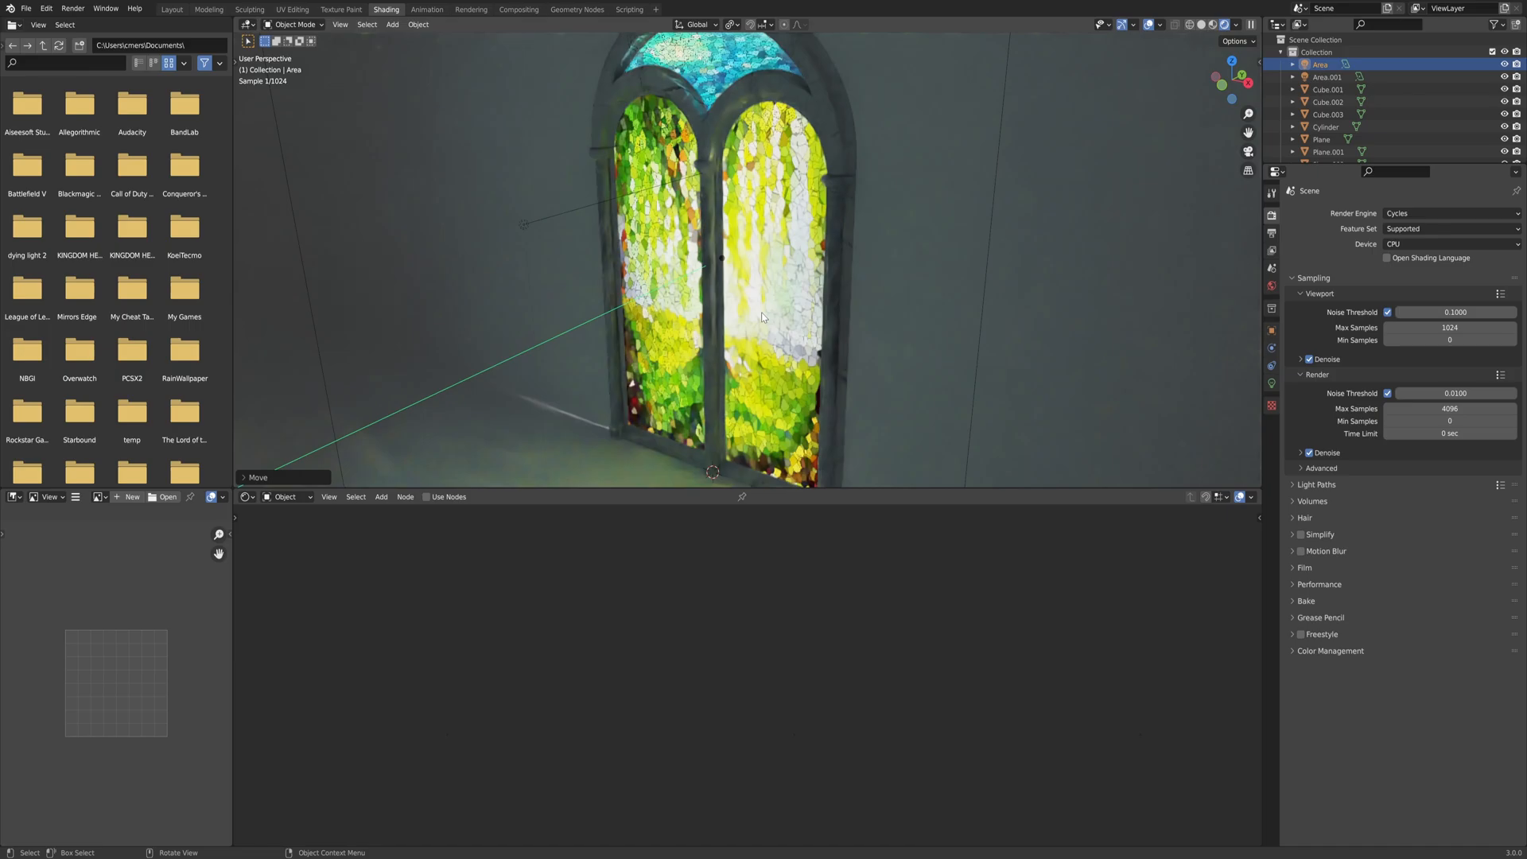
pyautogui.click(170, 10)
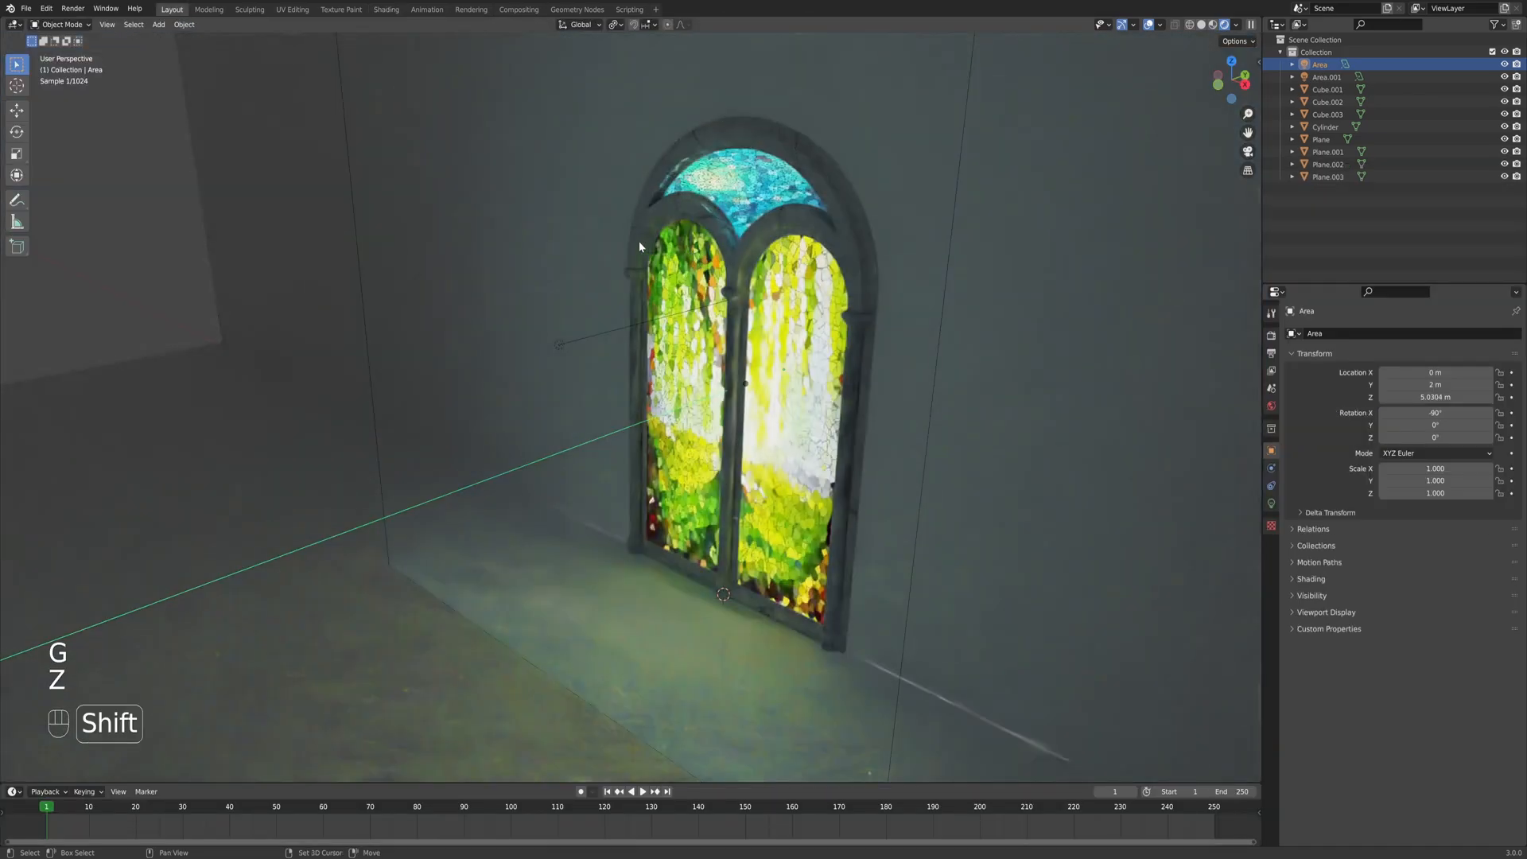
pyautogui.moveTo(639, 246); pyautogui.dragTo(642, 251, button='middle')
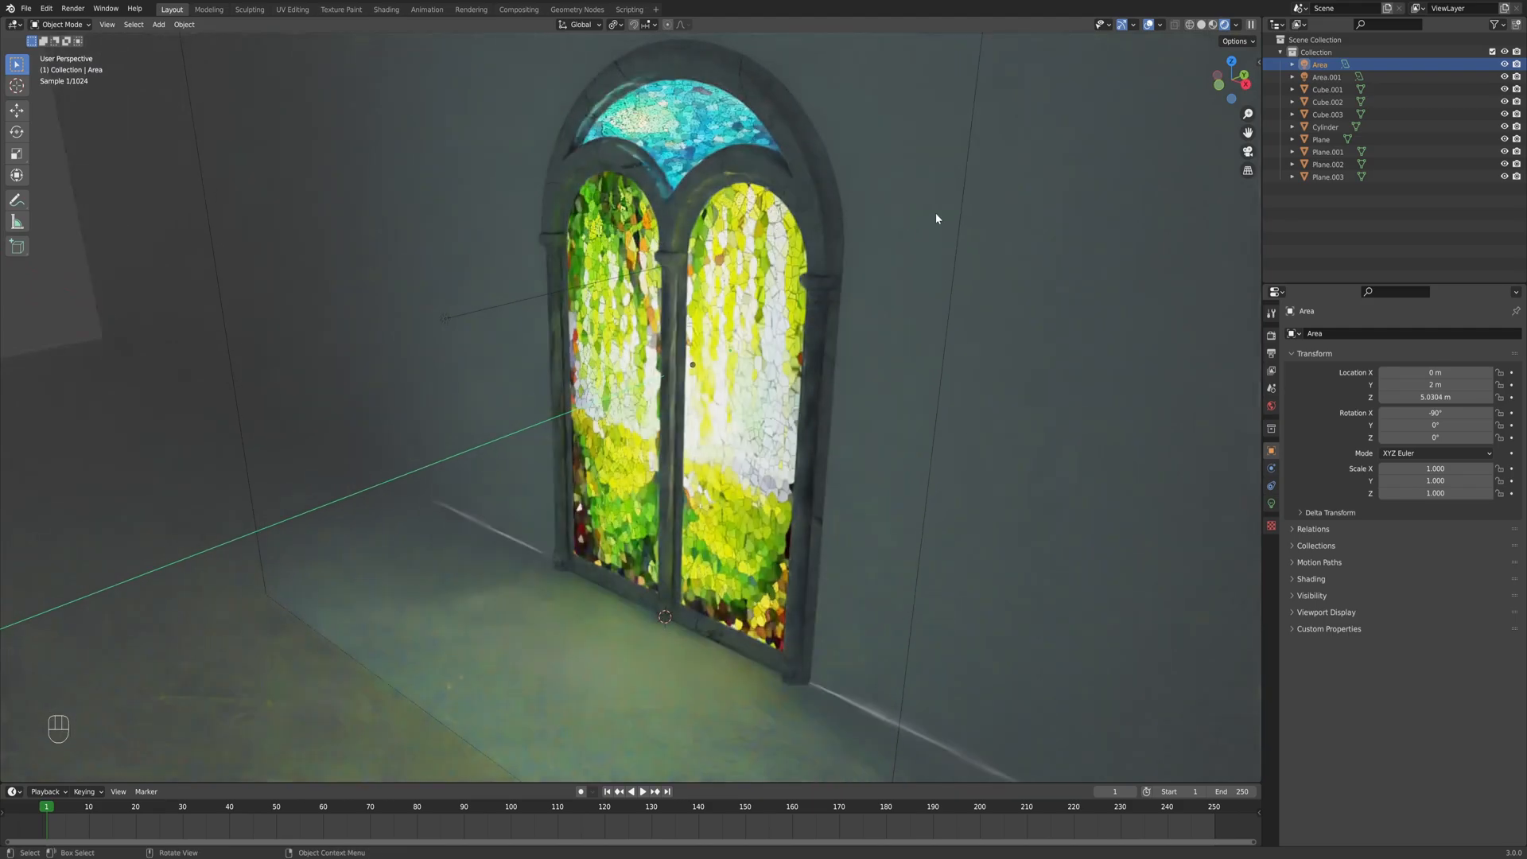